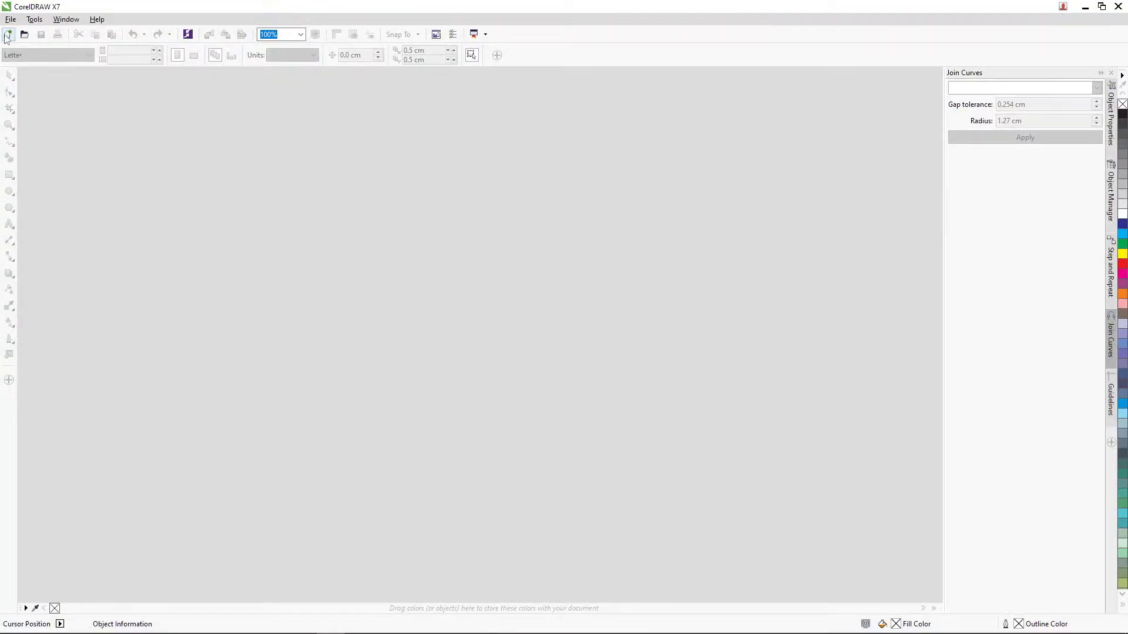
Step: Create a new blank A3 portrait document in centimetres, 29.7 by 42.0 cm, keeping A3 as the page size
click(7, 36)
click(563, 441)
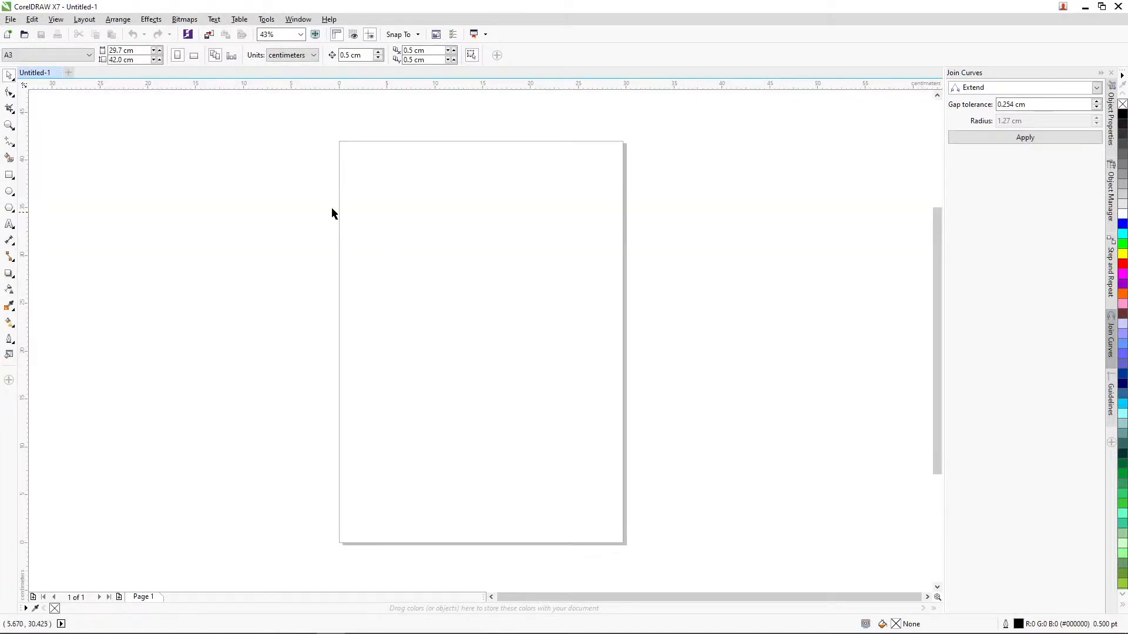
click(58, 56)
click(57, 56)
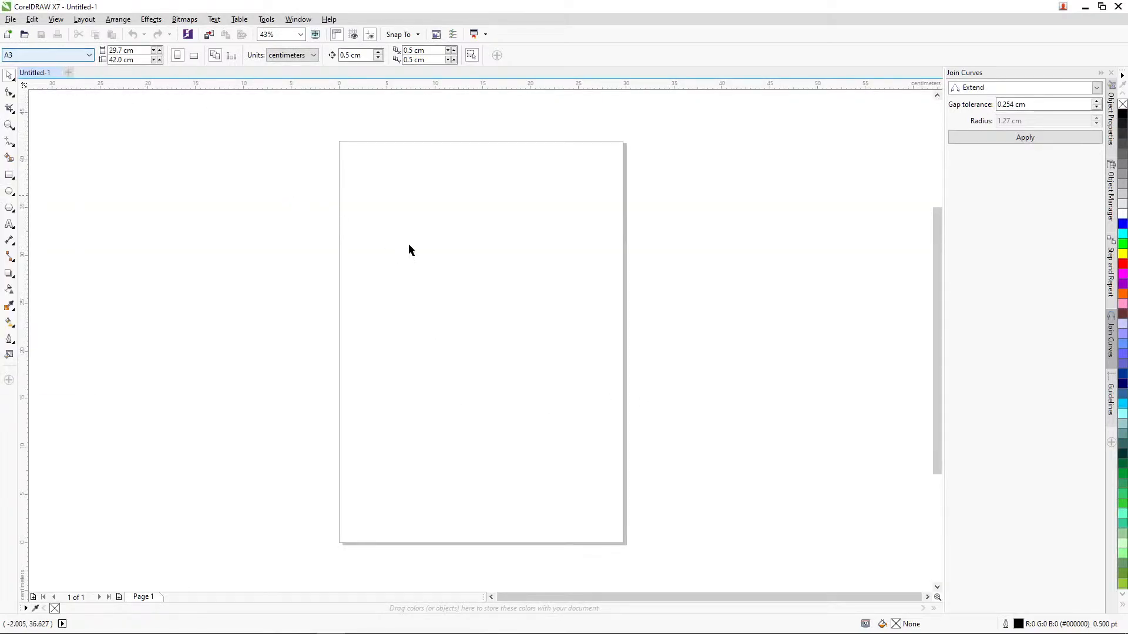
Step: Switch to Chrome and open the "Making a Map." live stream from the YouTube channel page
mouse_move(280, 633)
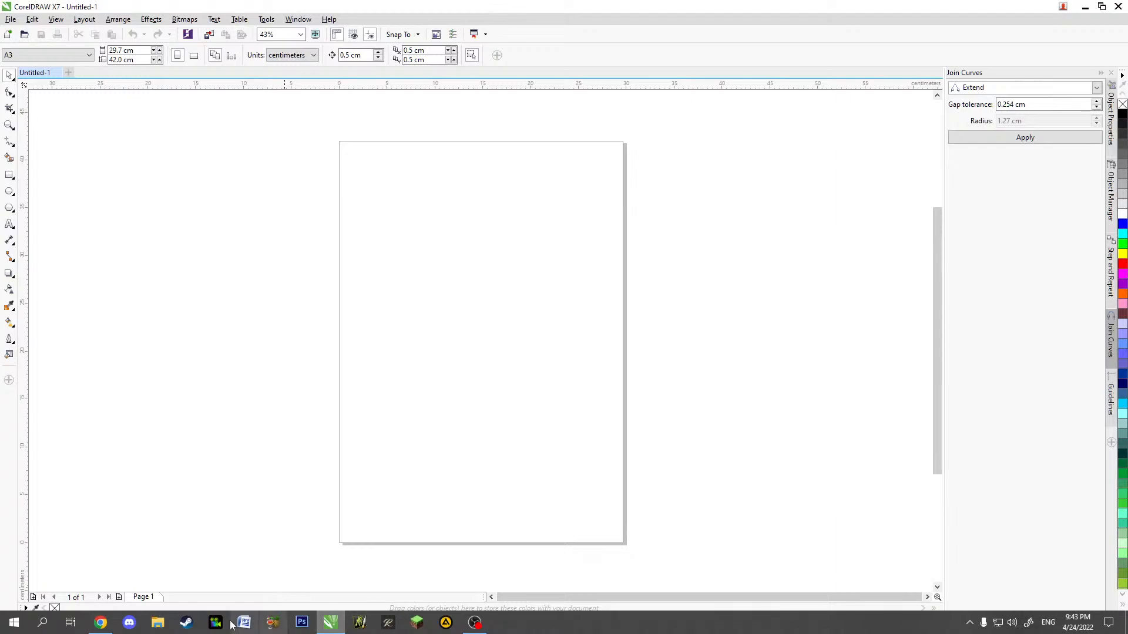
click(100, 622)
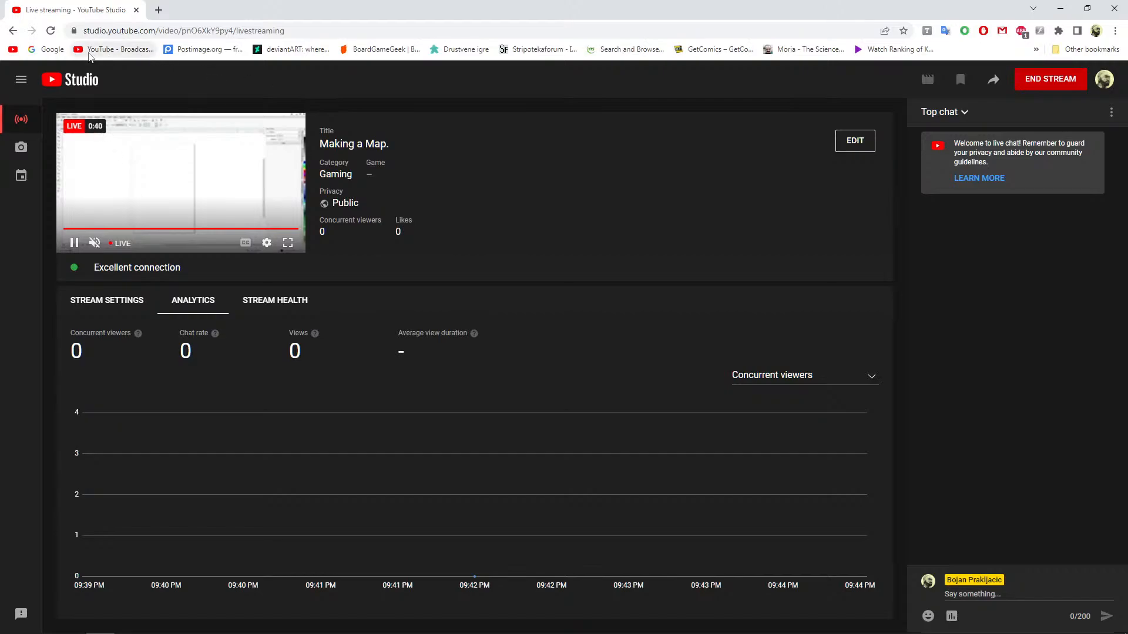
click(104, 51)
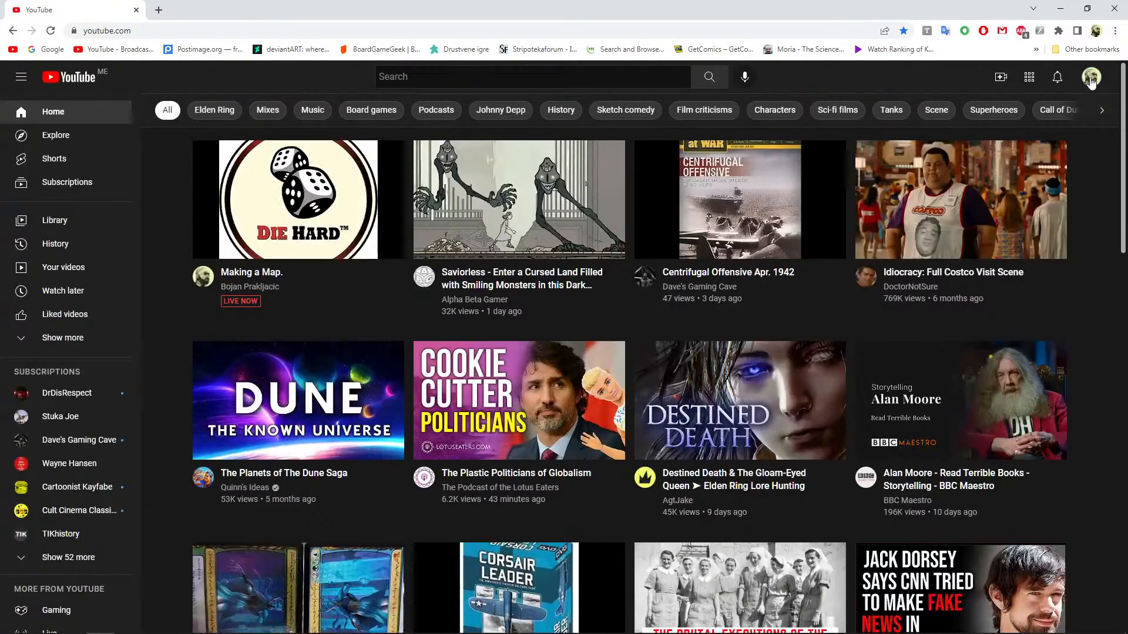
click(1092, 77)
click(999, 153)
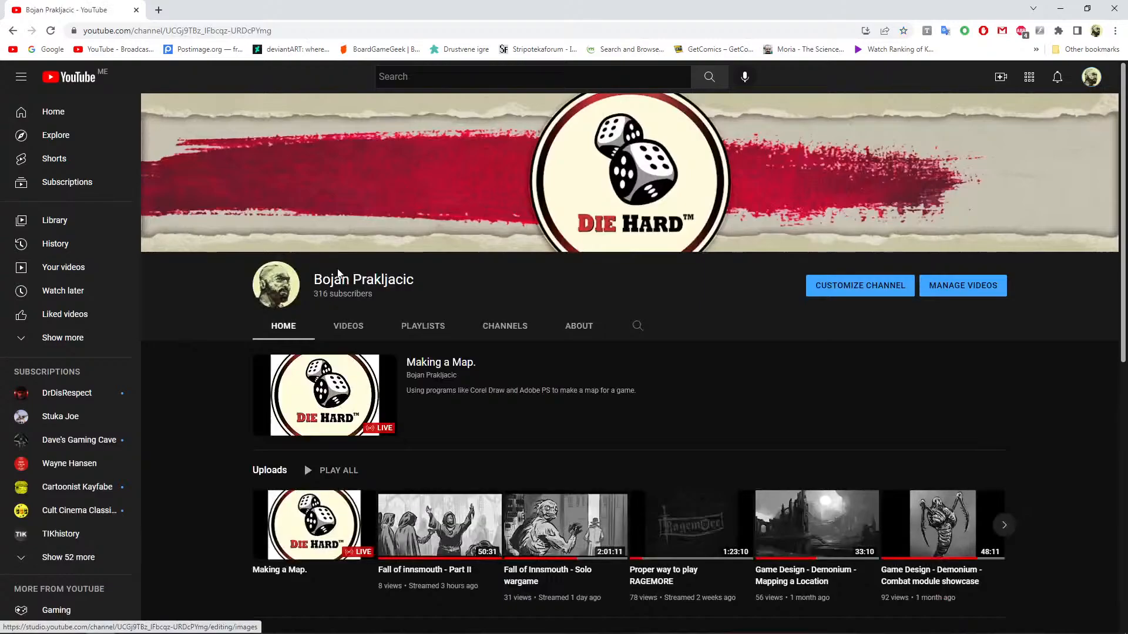
click(312, 389)
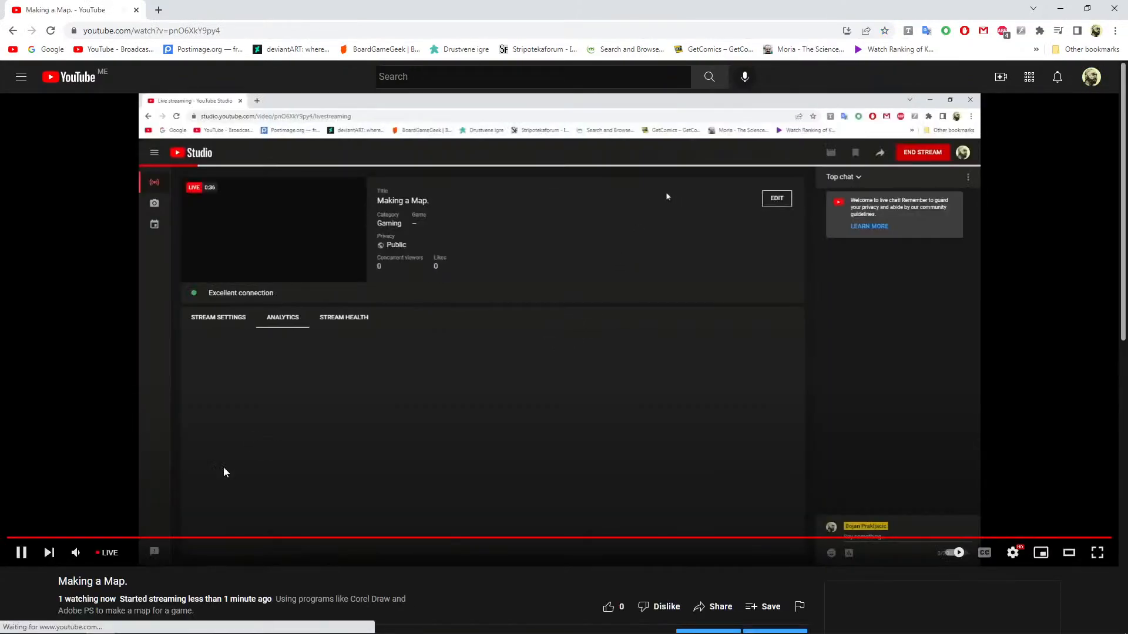
Step: Examine the live stream page's video details and live chat, and return to CorelDRAW
scroll(532, 484, down, 4)
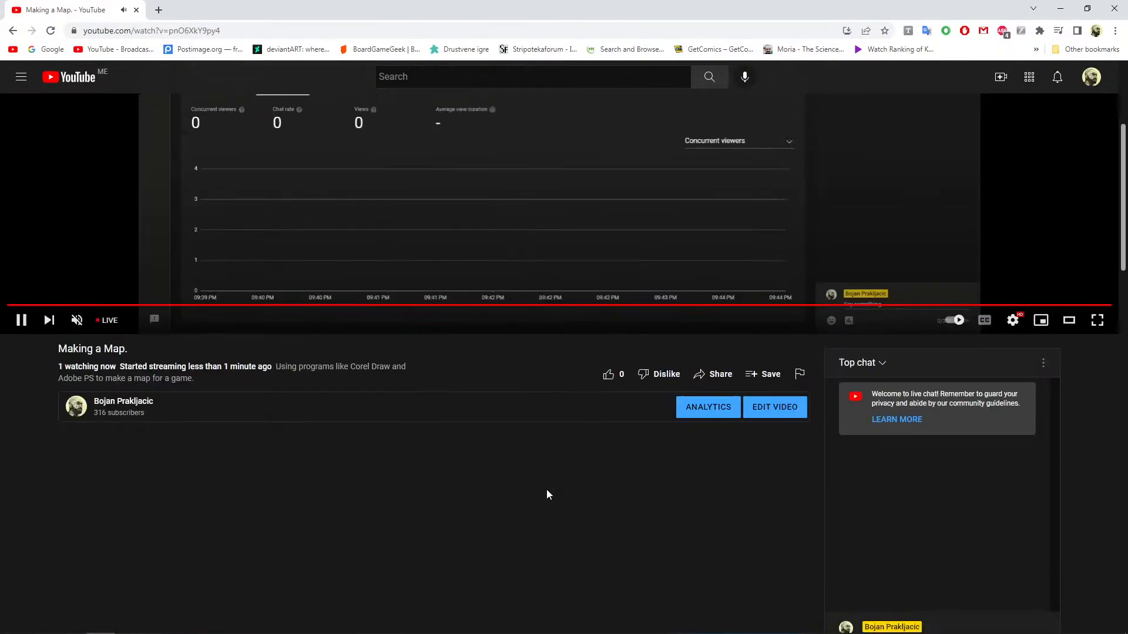
scroll(488, 494, down, 2)
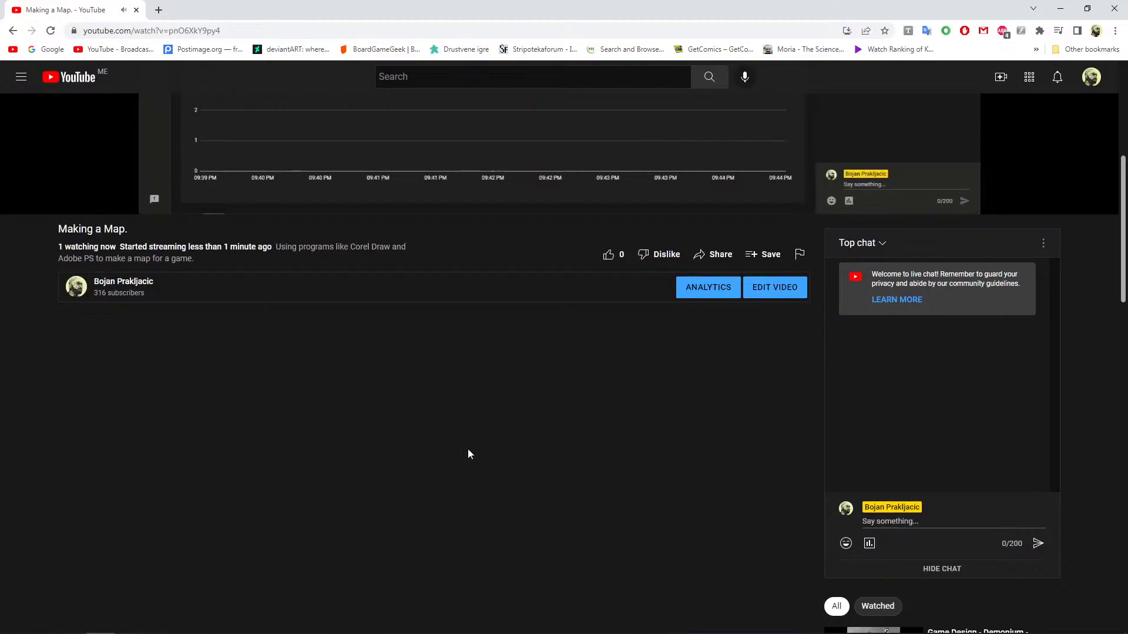
mouse_move(282, 633)
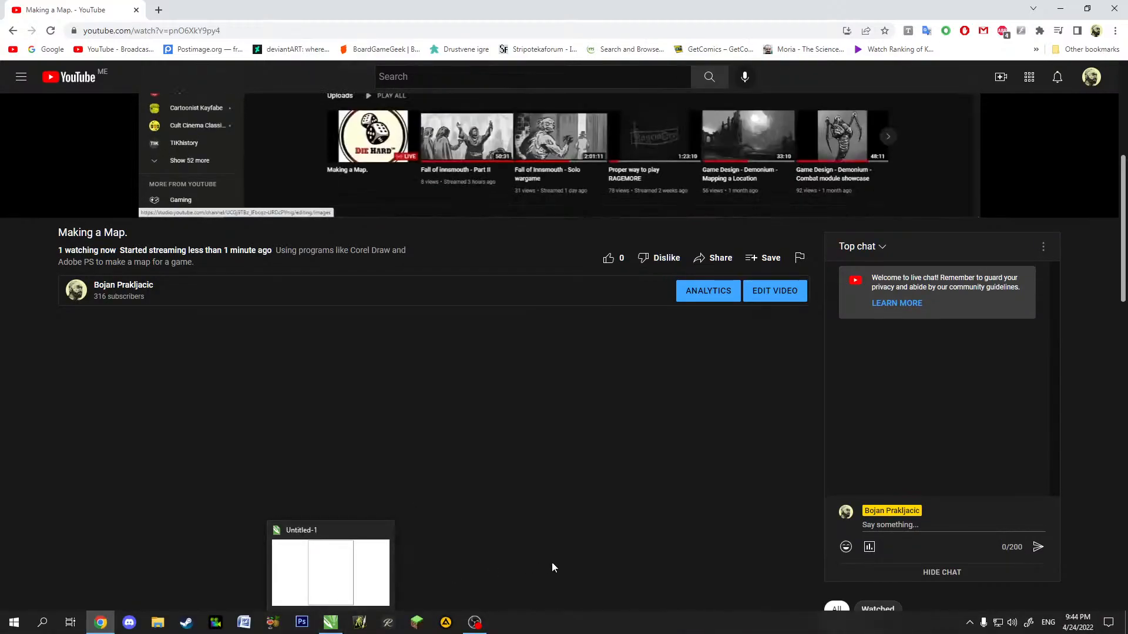
scroll(552, 563, up, 1)
scroll(551, 563, down, 3)
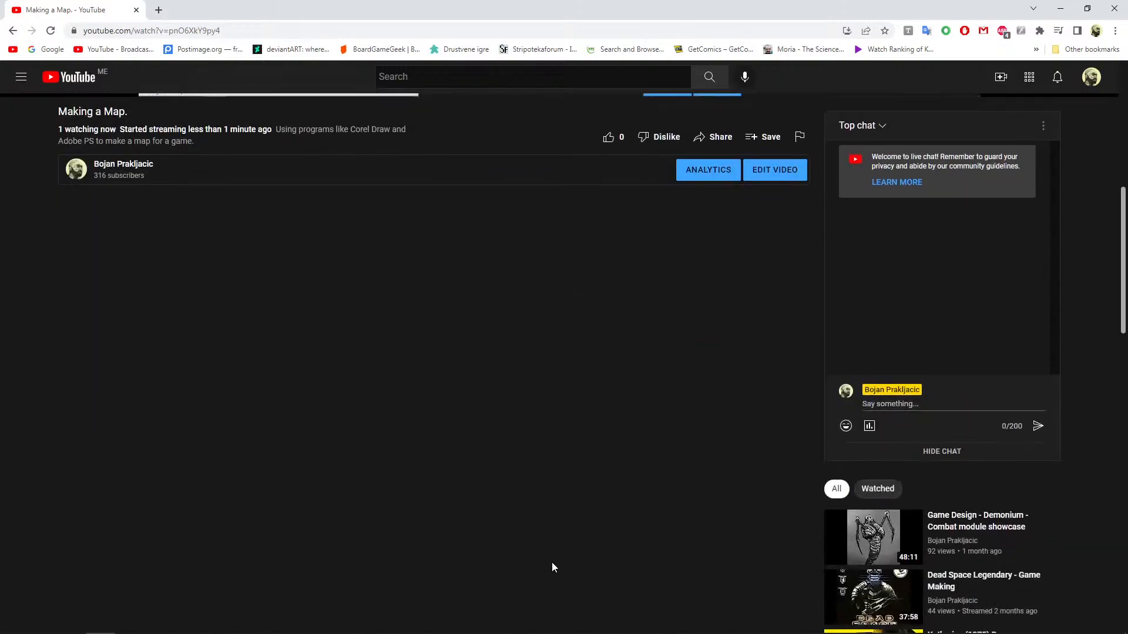
scroll(550, 552, down, 1)
scroll(547, 531, up, 1)
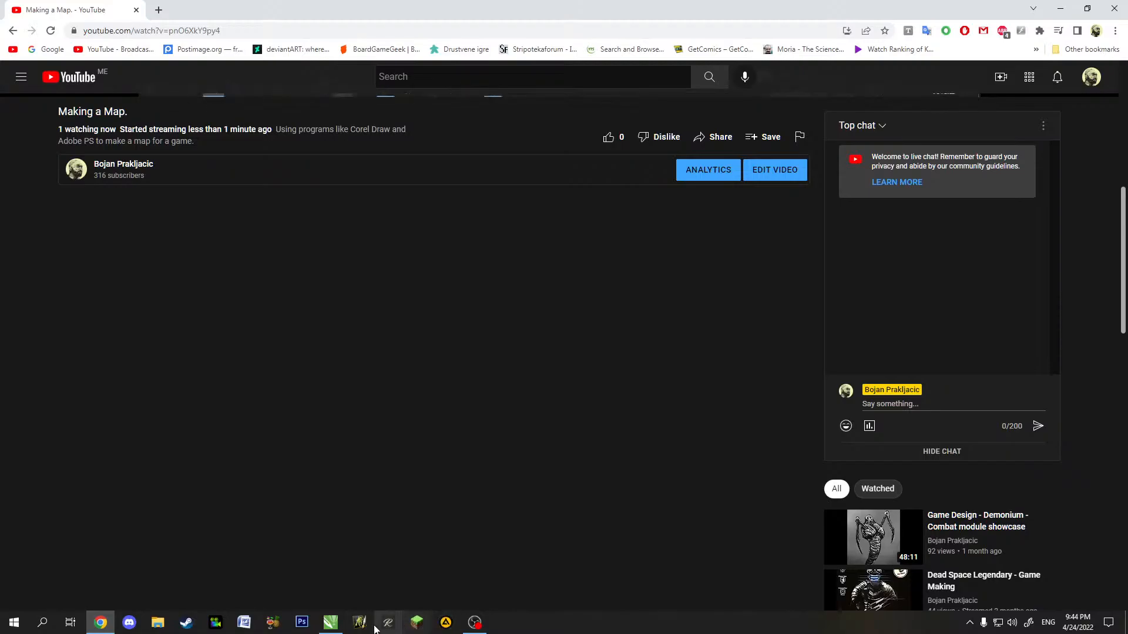
click(330, 623)
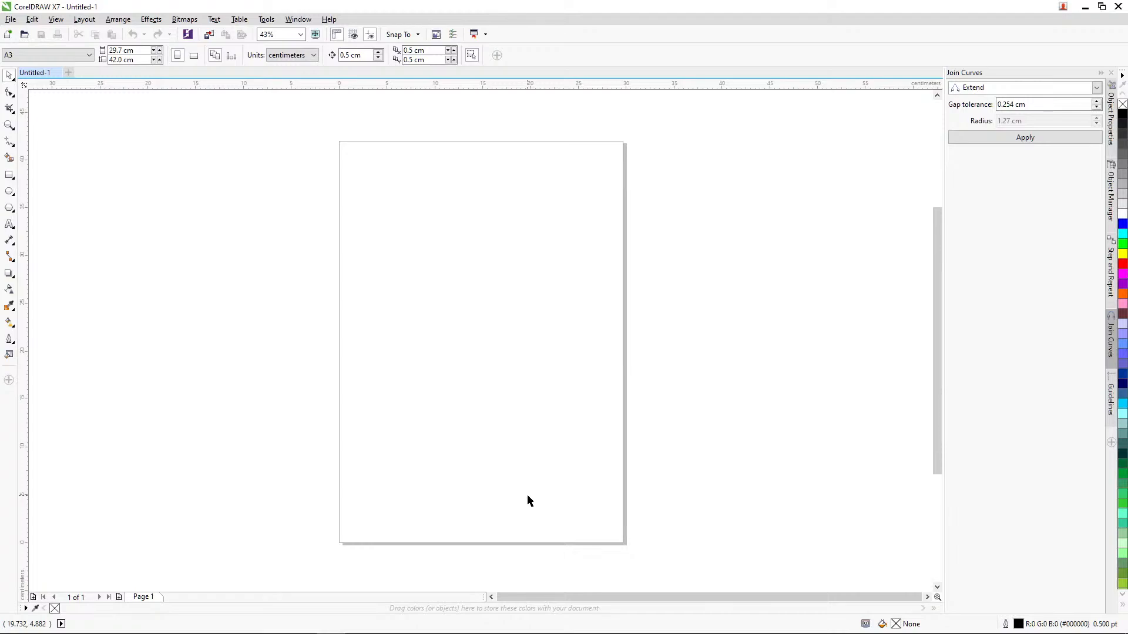
Step: Start an import and browse to the folder New Boardgames > Board Games > WoW > Assets on the Backup (E:) drive
click(10, 19)
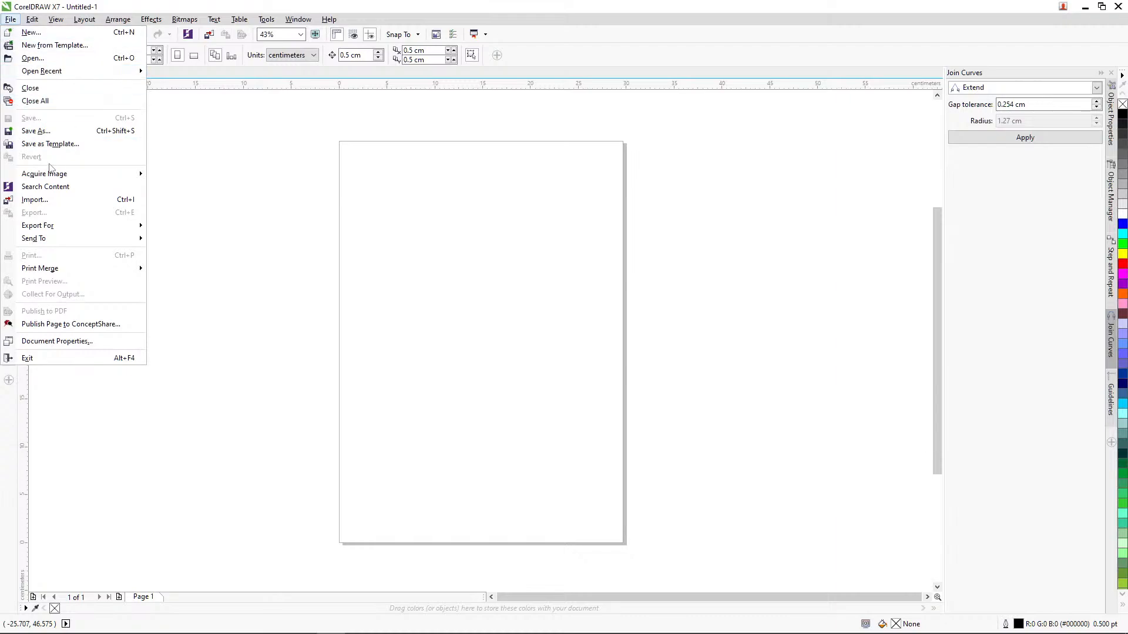
click(36, 203)
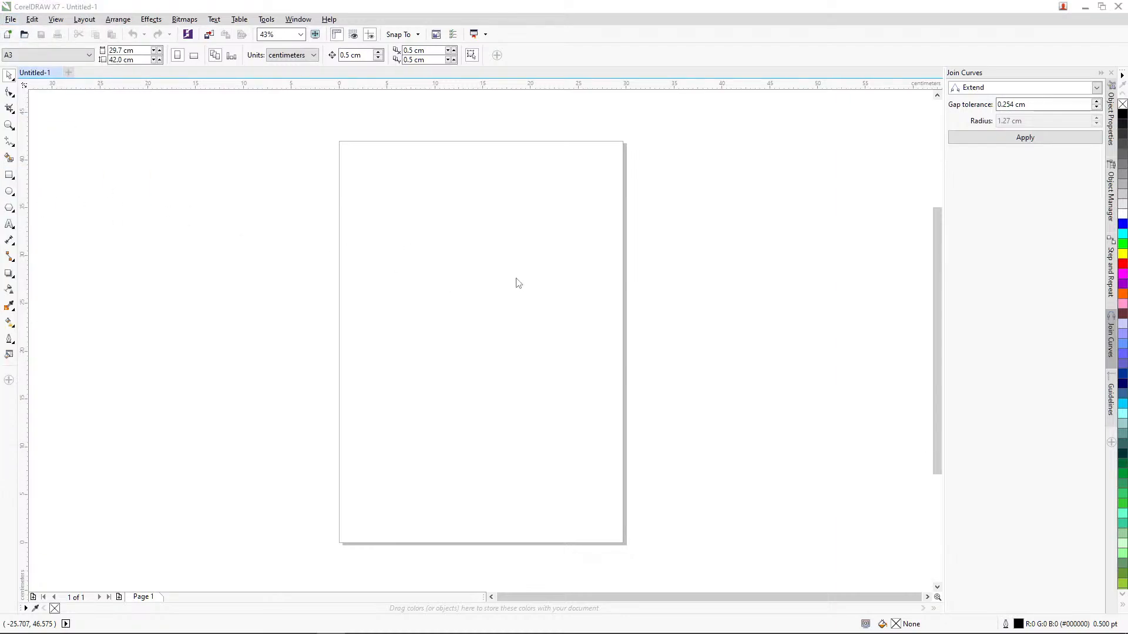
click(300, 164)
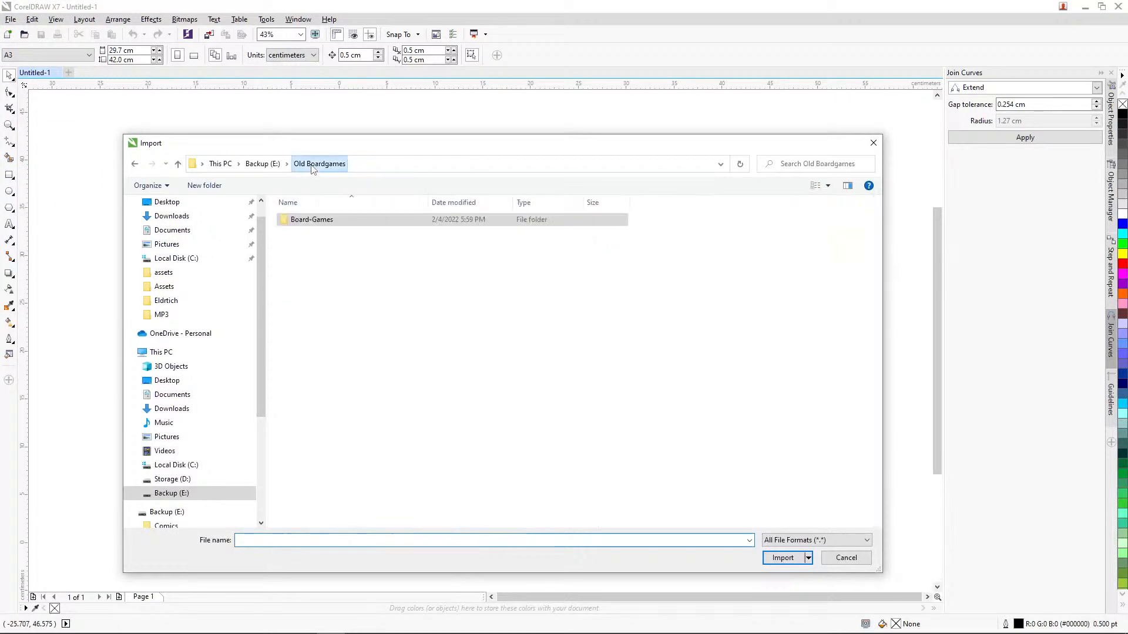
click(262, 164)
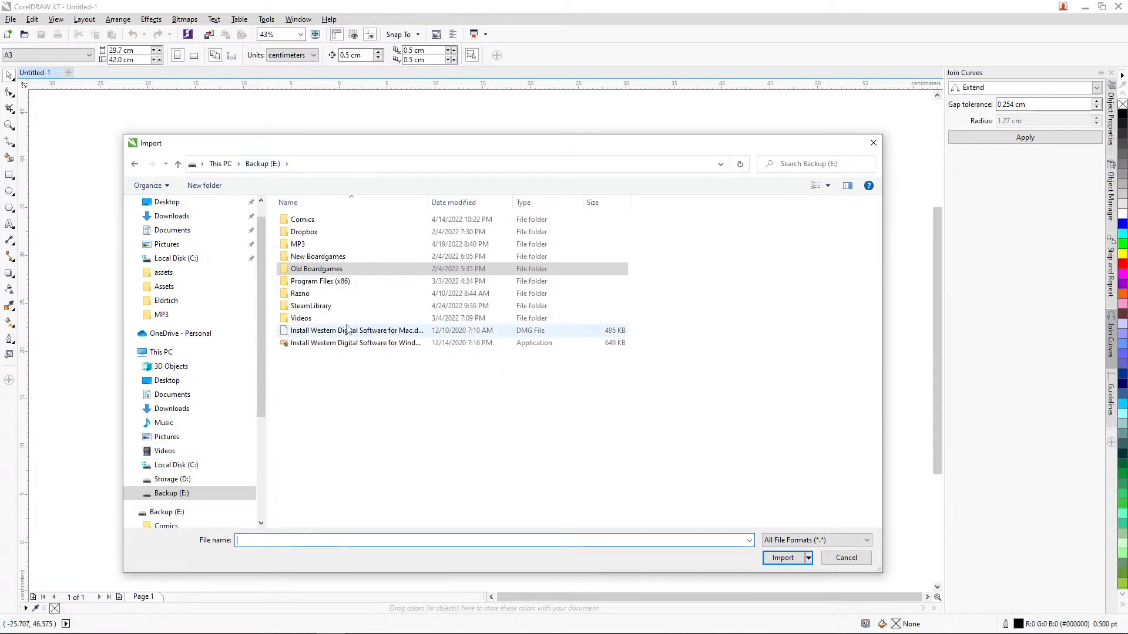
double_click(329, 257)
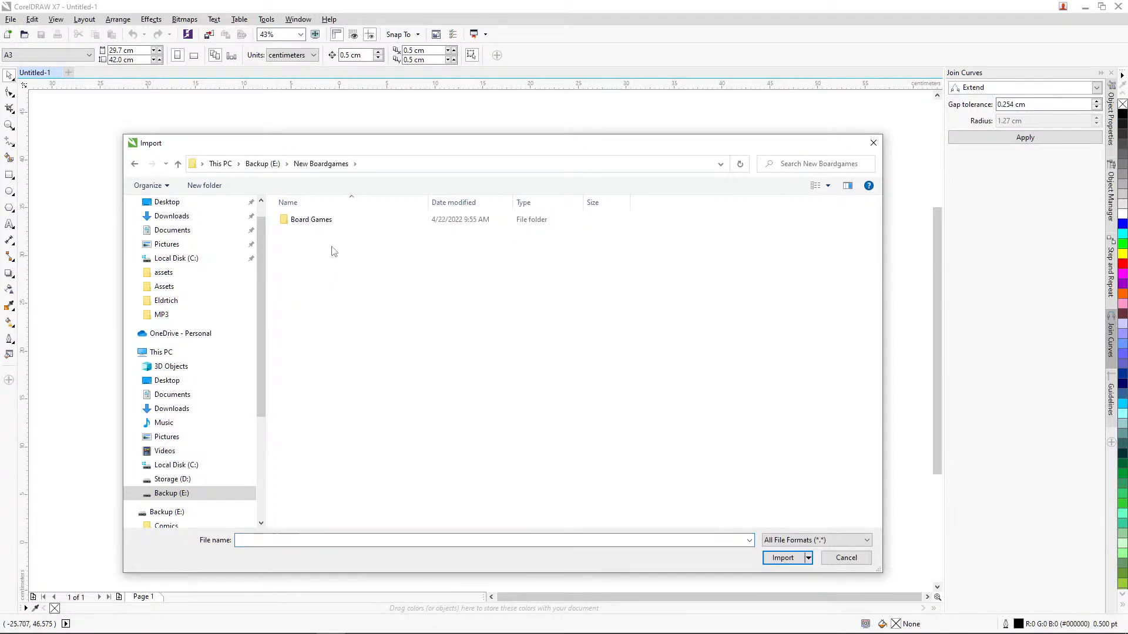
double_click(323, 222)
scroll(376, 364, down, 1)
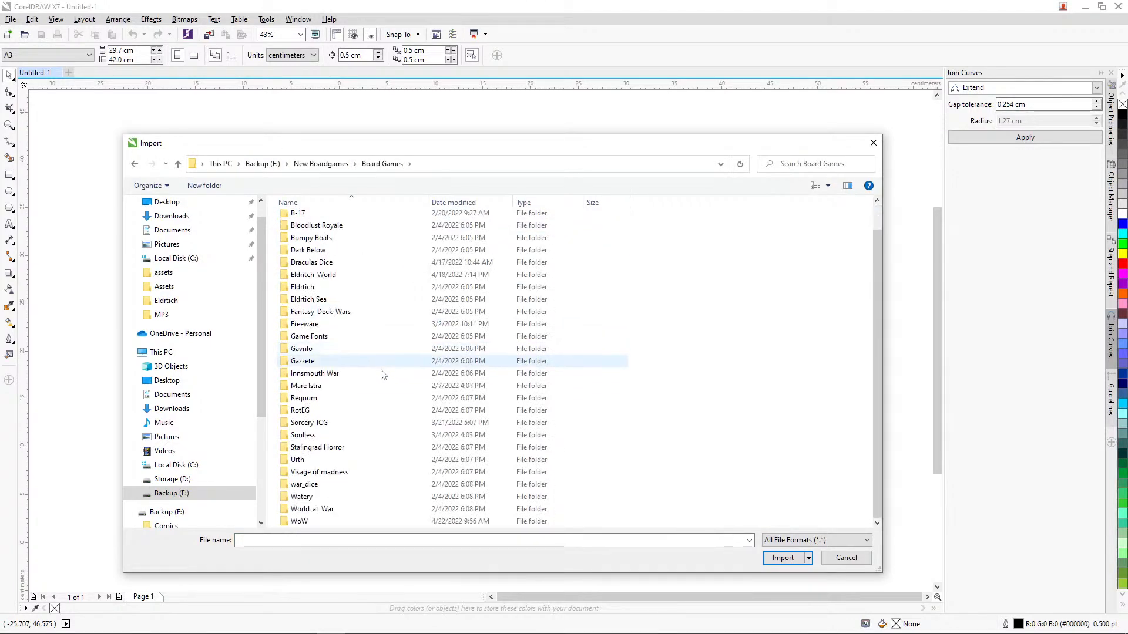
double_click(327, 524)
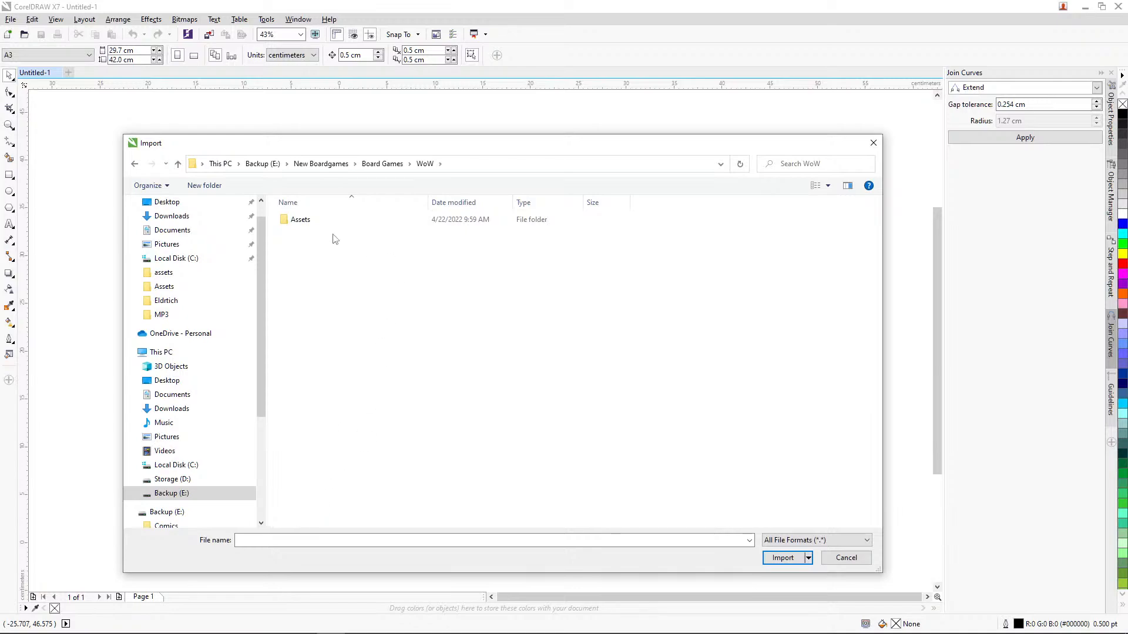
double_click(306, 221)
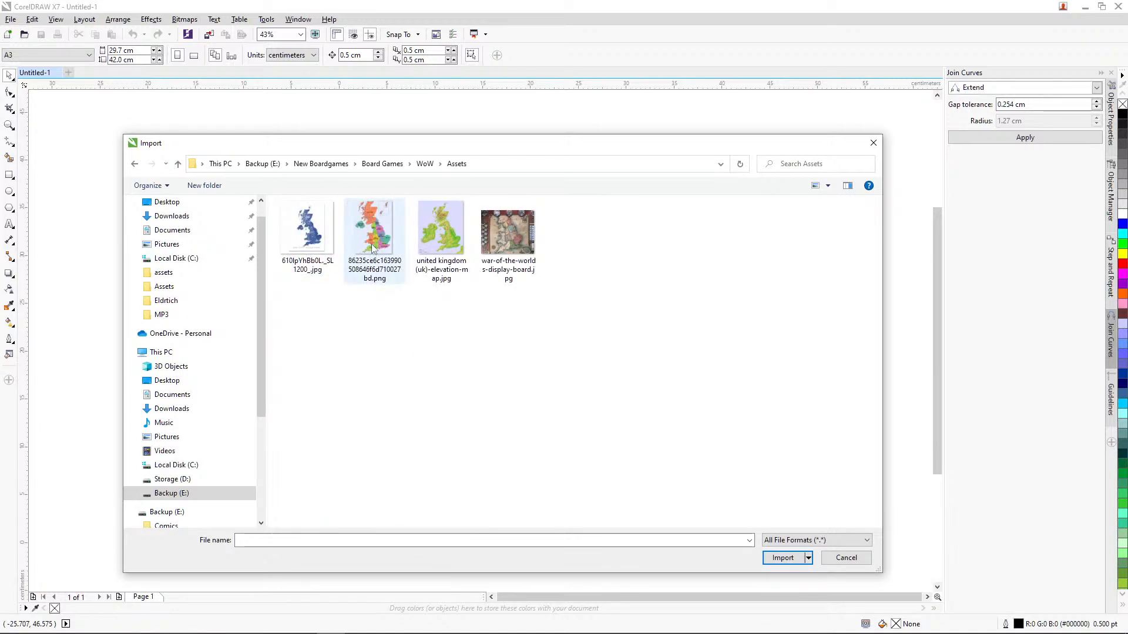
Step: Import the blue UK map image 610IpYhBb0L._SL1200_.jpg onto the page and delete it again
click(318, 245)
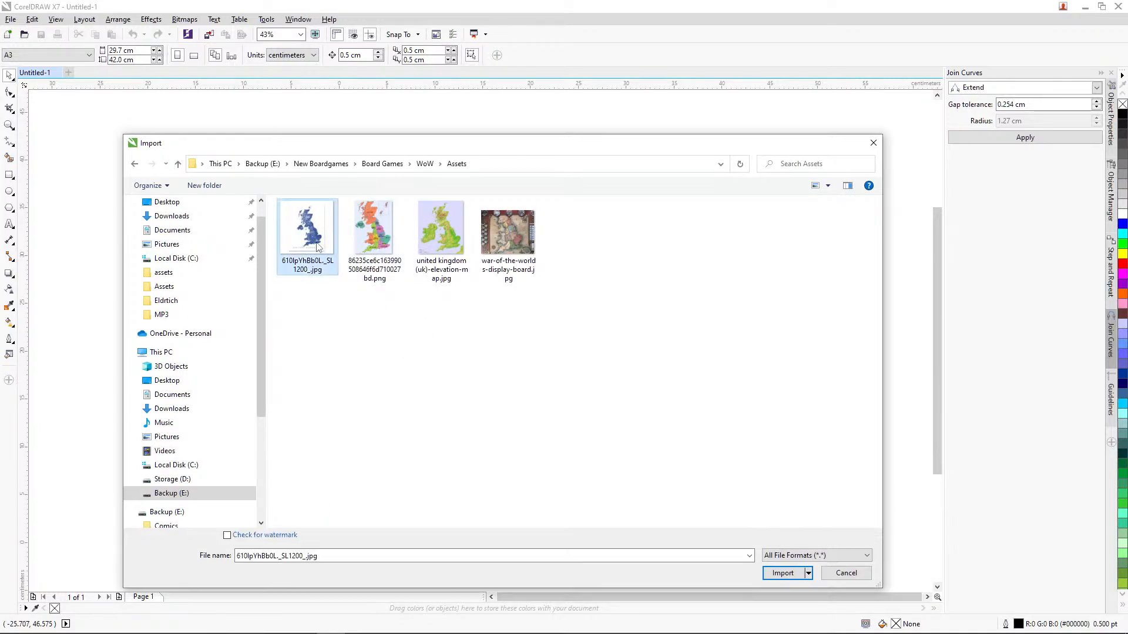
click(784, 573)
click(469, 242)
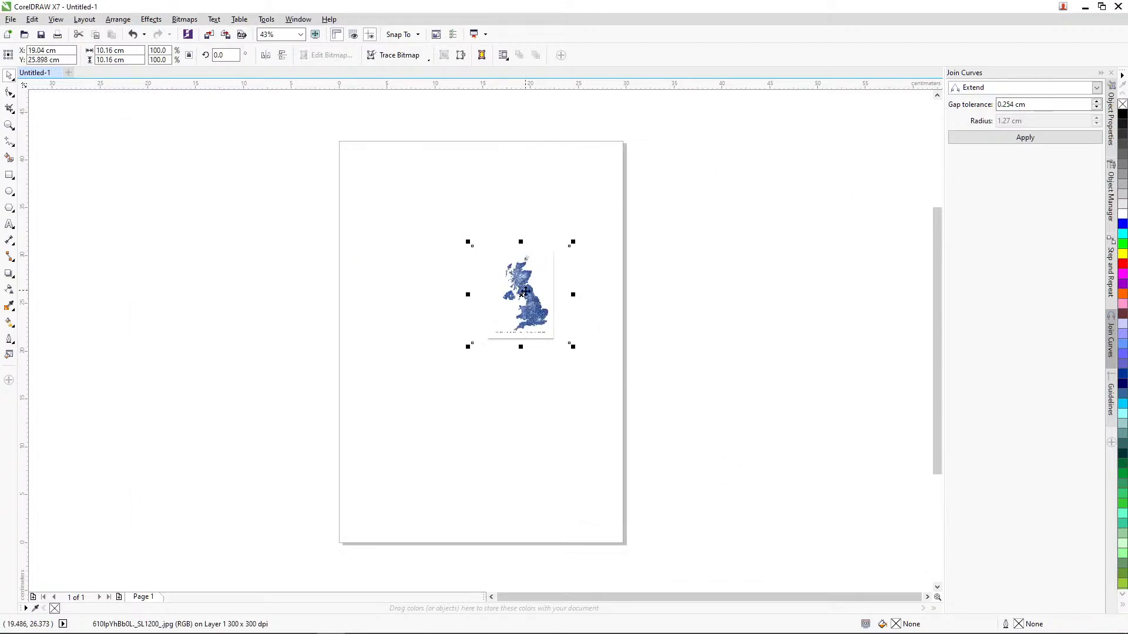
drag(527, 303, 475, 339)
key(Delete)
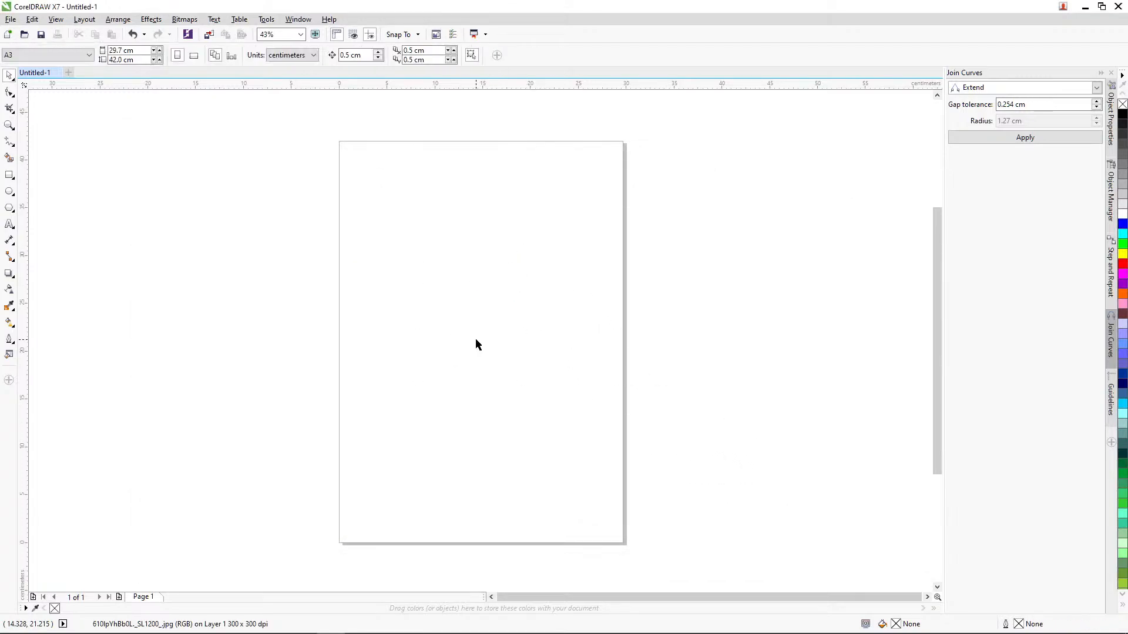
click(11, 20)
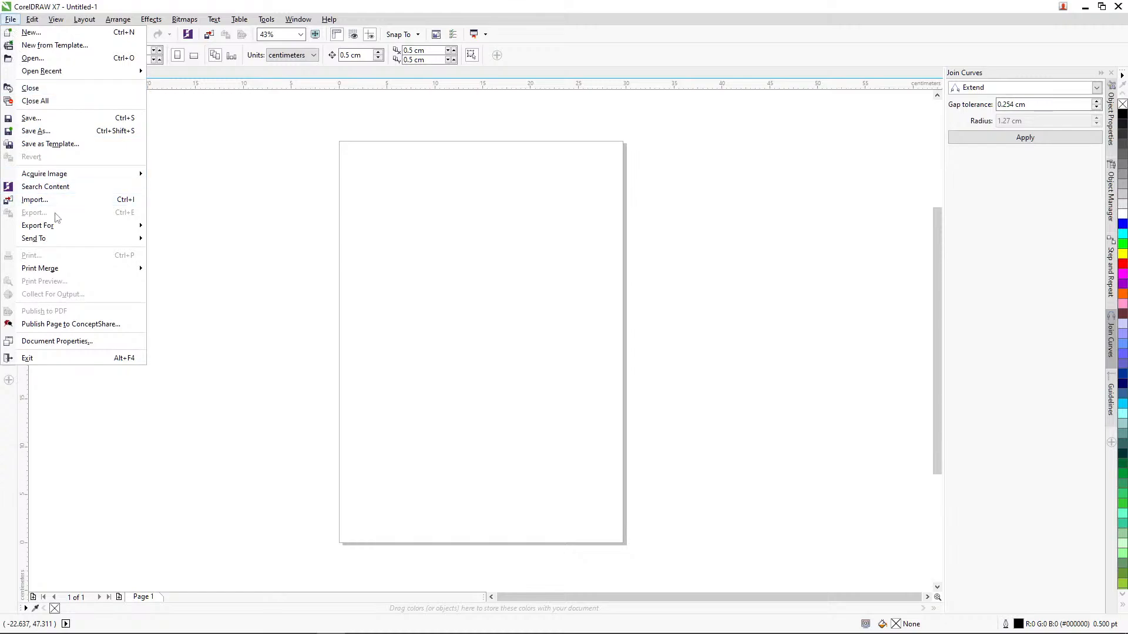
click(65, 199)
click(369, 229)
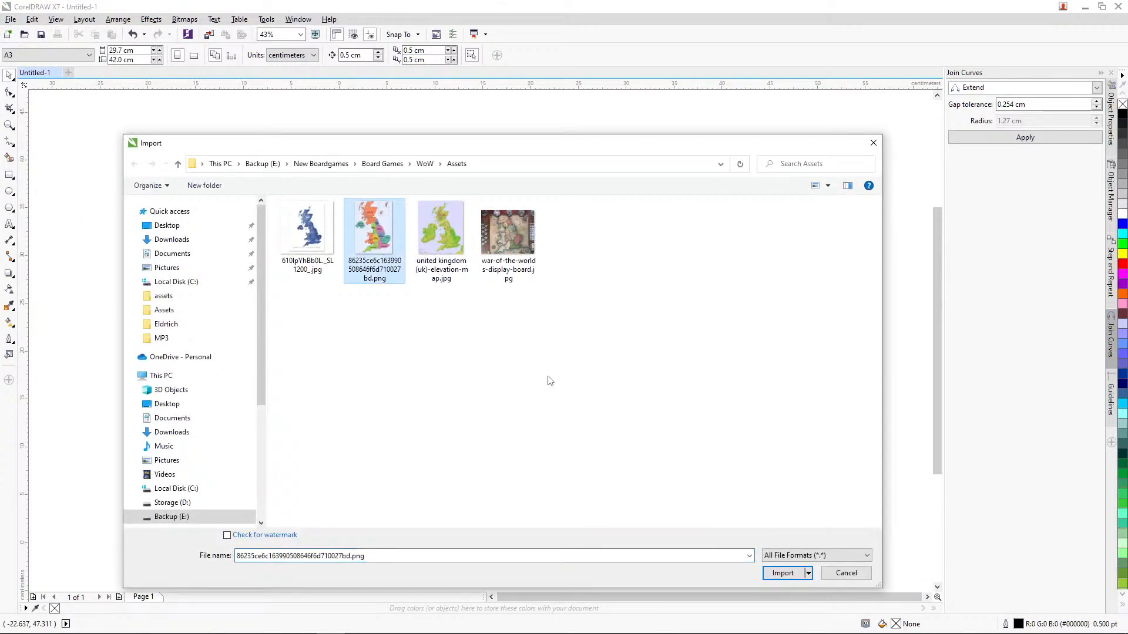
click(783, 573)
click(407, 241)
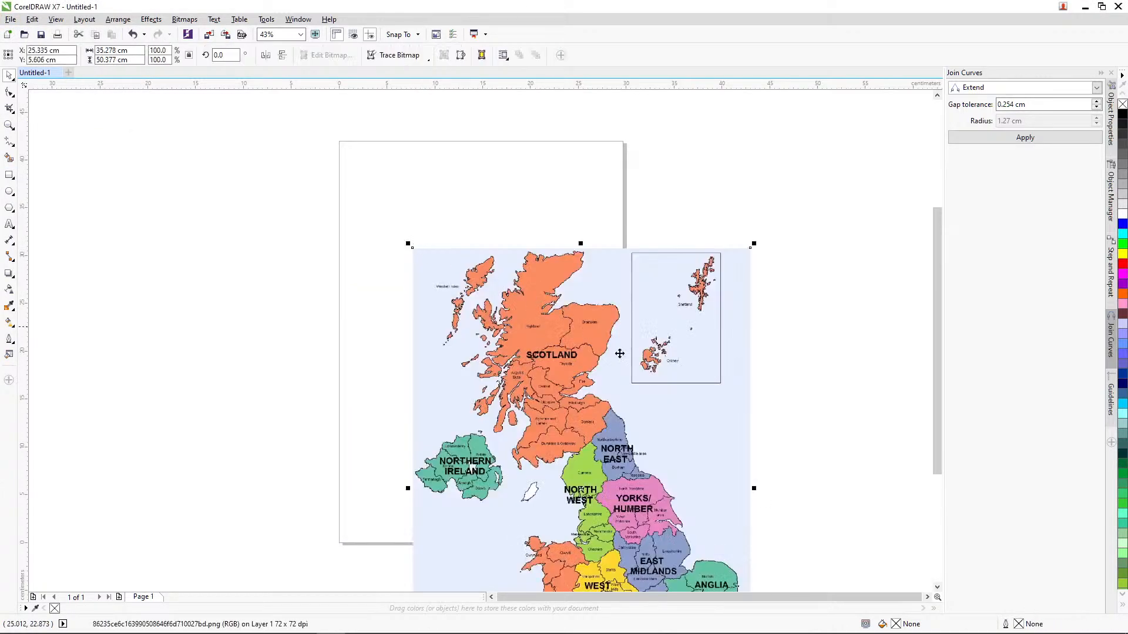
Step: Scale the UK regions map to about 76.1 %, roughly 26.9 by 38.4 cm, and centre it on the page
drag(595, 442, 576, 366)
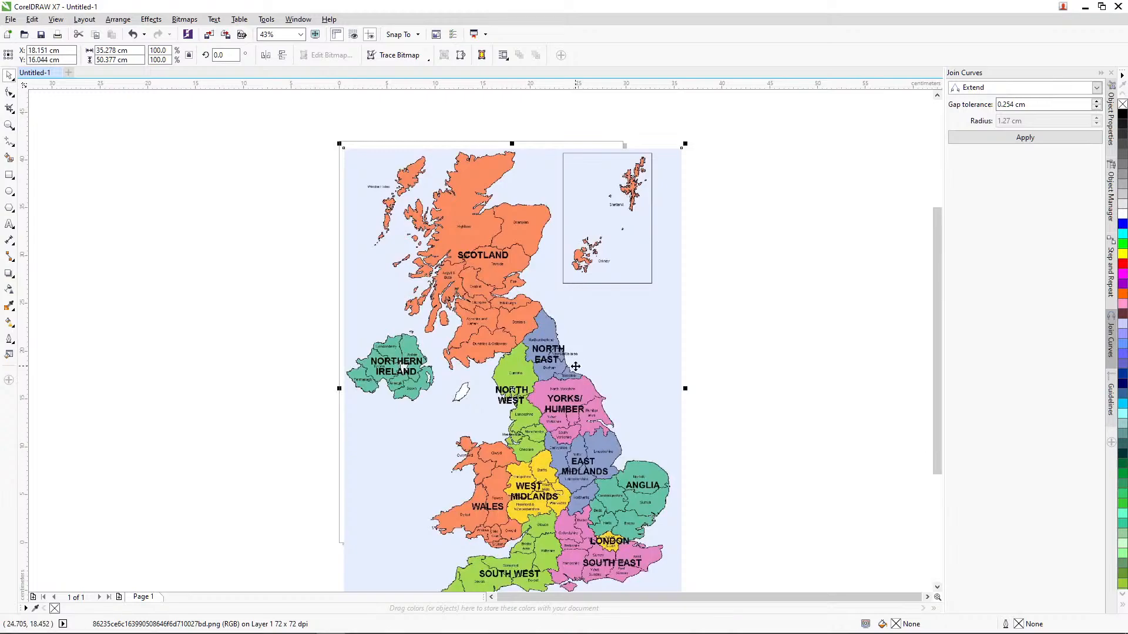
drag(686, 144, 641, 206)
drag(544, 406, 518, 357)
key(p)
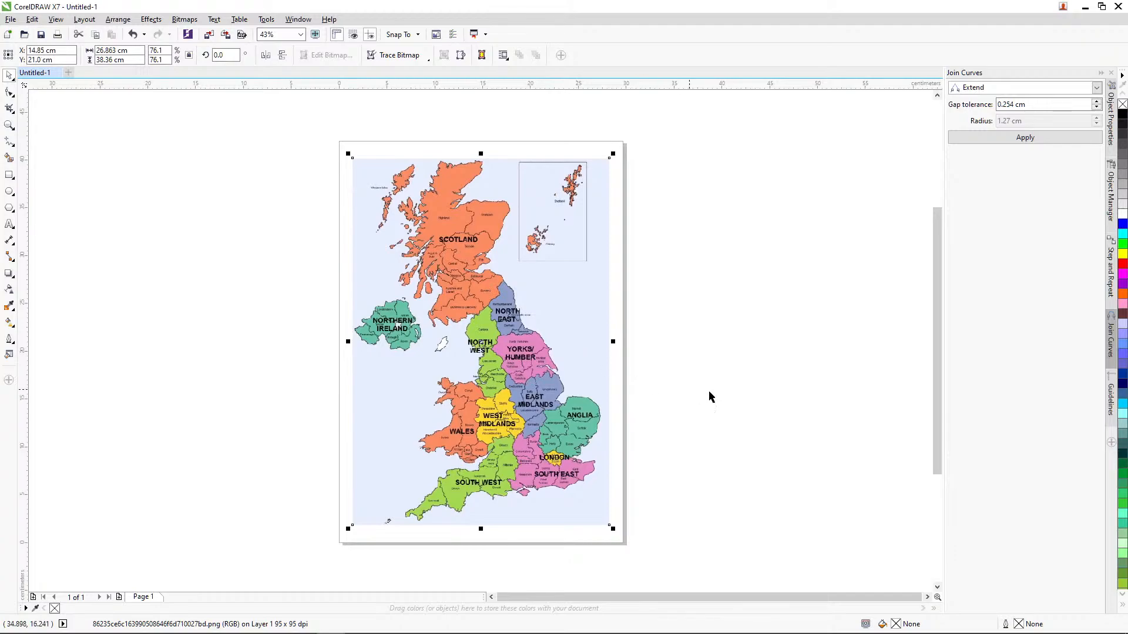
right_click(508, 310)
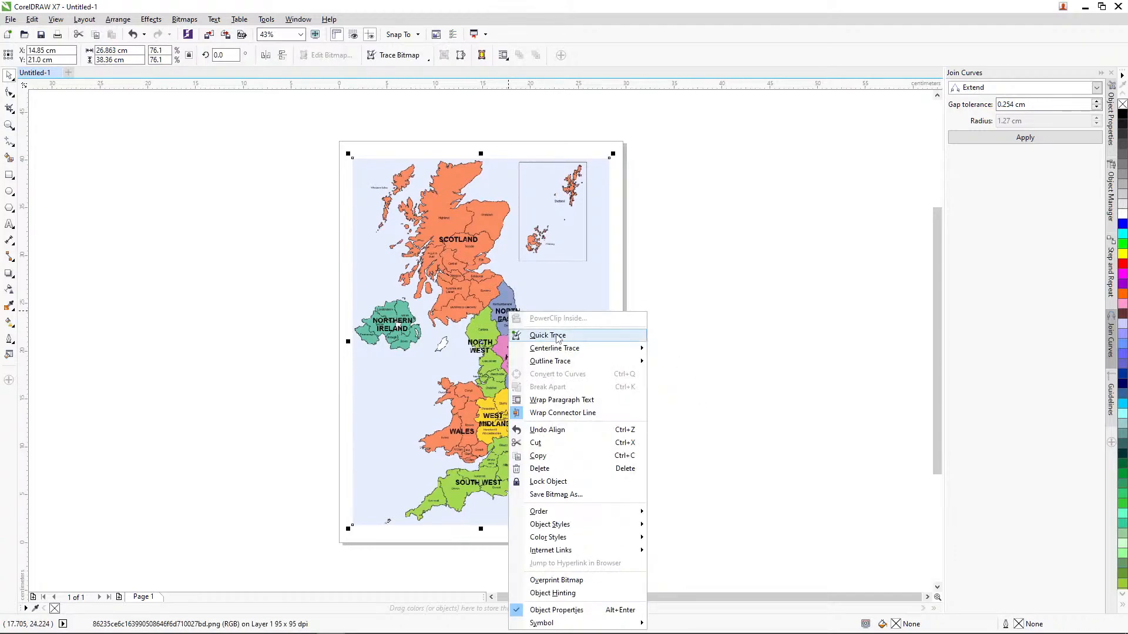
click(719, 303)
click(537, 322)
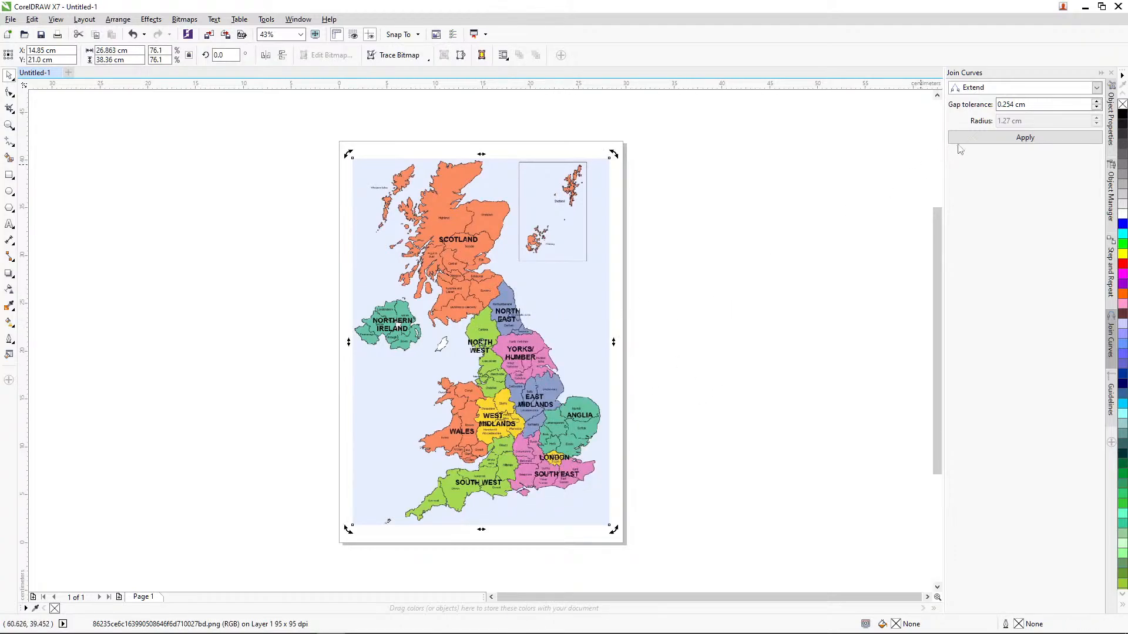
Step: Apply a uniform transparency to the UK regions map, raise its amount above 50, and deselect the image
click(1108, 130)
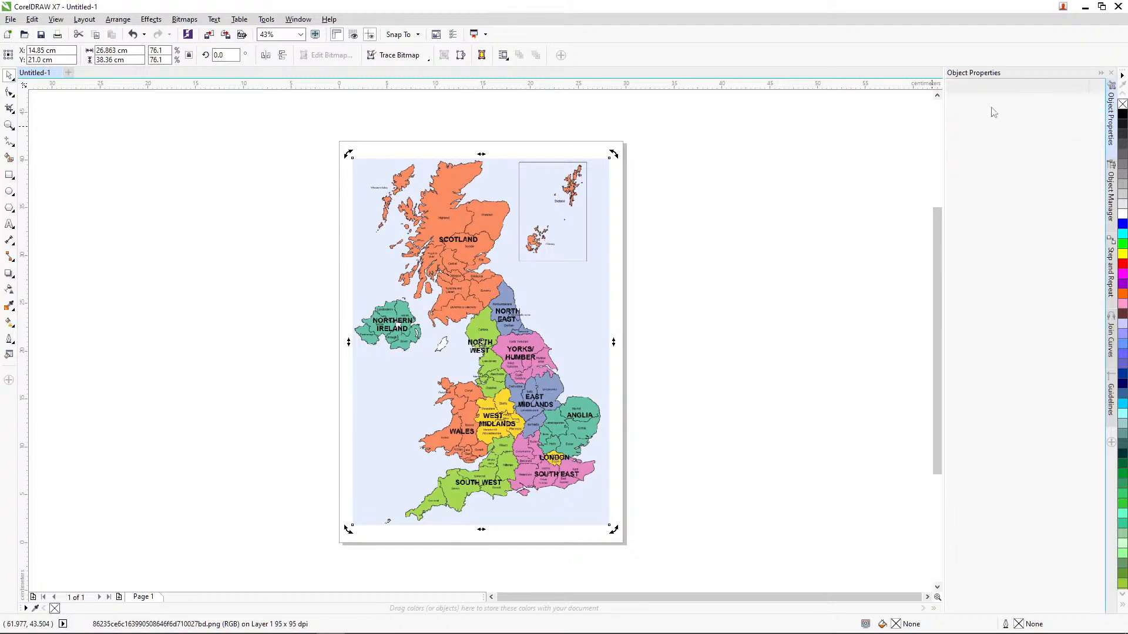
click(953, 86)
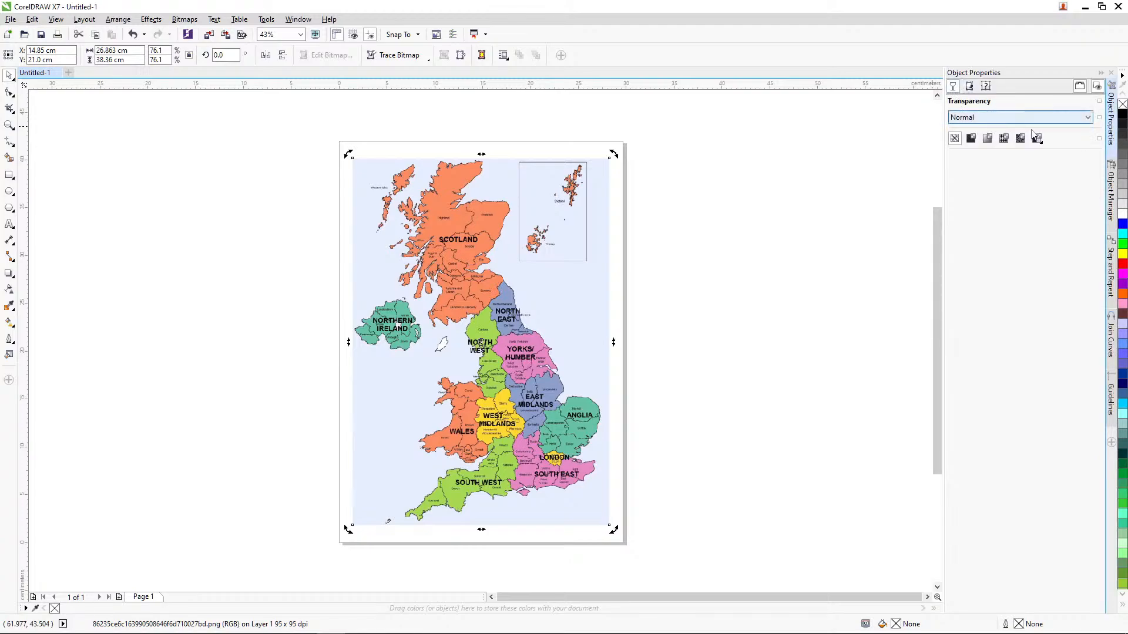
click(971, 138)
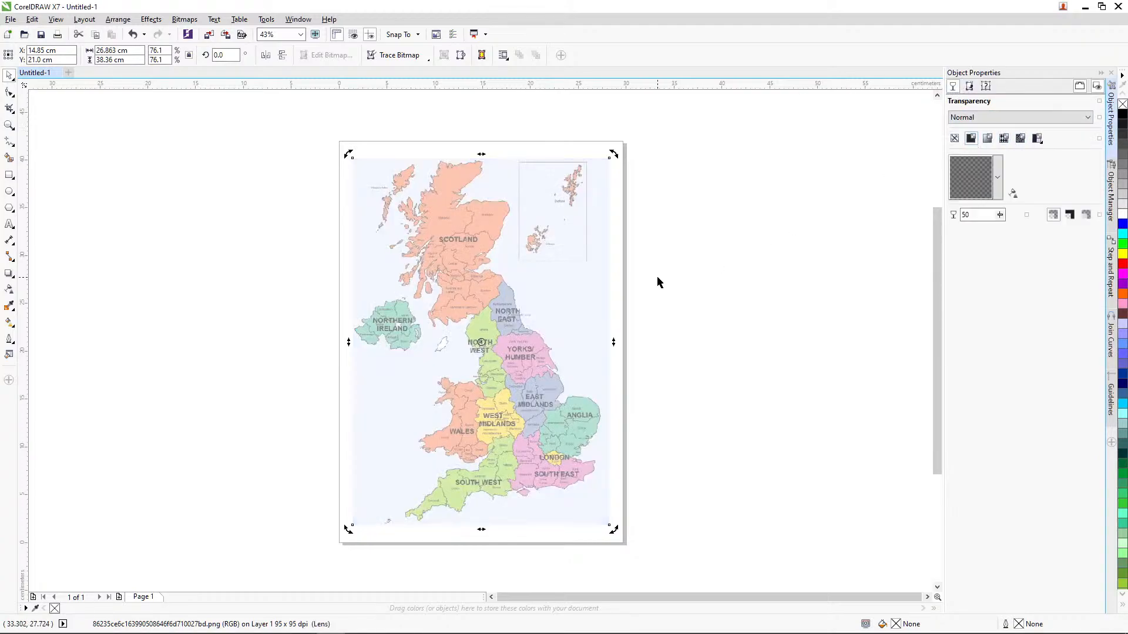
click(1000, 214)
drag(1001, 231, 1012, 235)
click(730, 326)
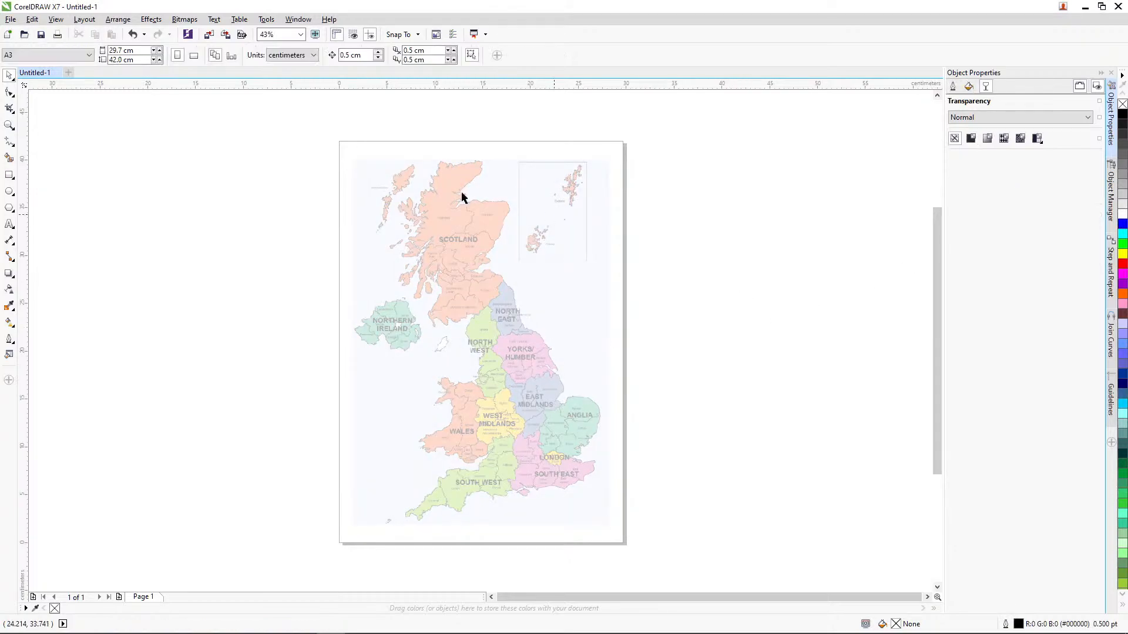
Step: Lock the faded UK regions map so it stays fixed on the page
click(433, 242)
right_click(433, 242)
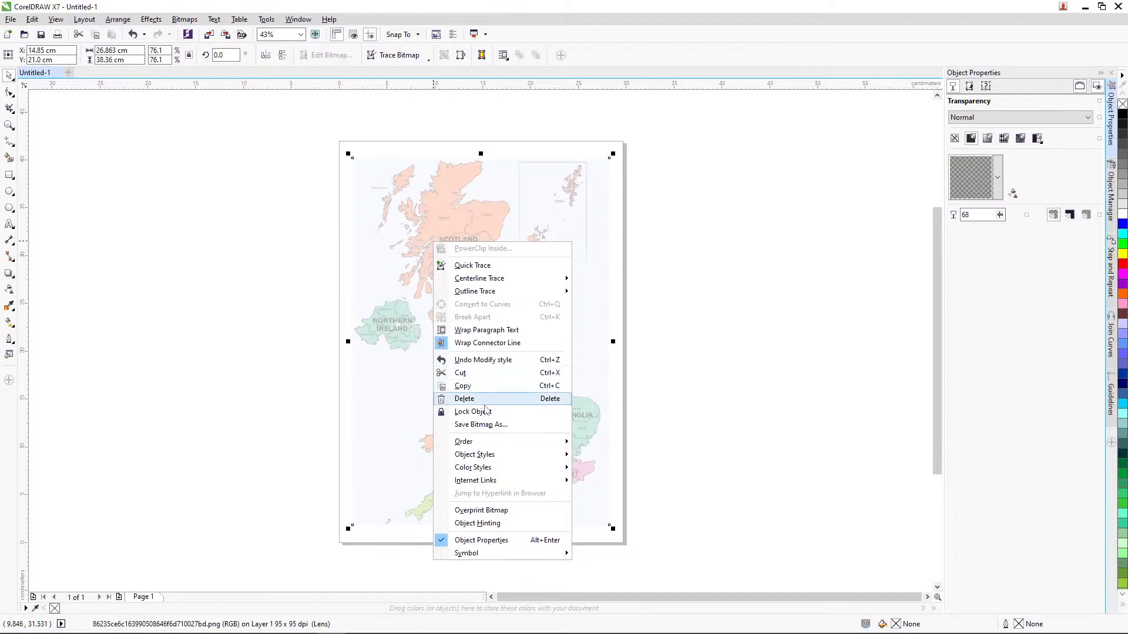
click(464, 408)
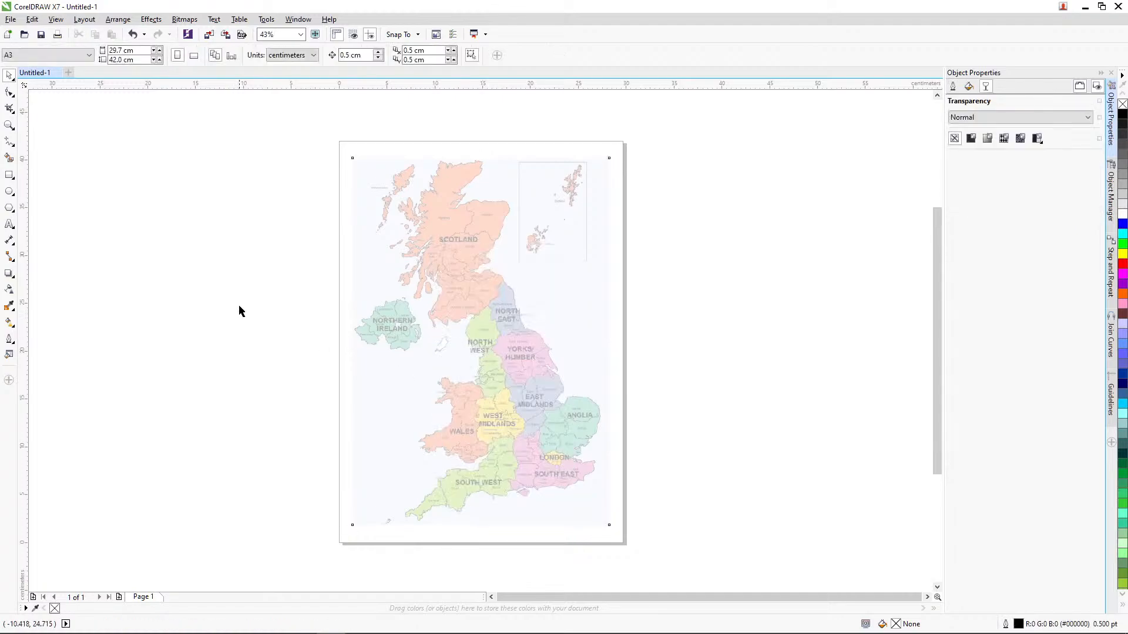
Step: Draw three freehand test curves in the sea west of Wales and north of Cornwall
click(9, 125)
drag(355, 253, 581, 440)
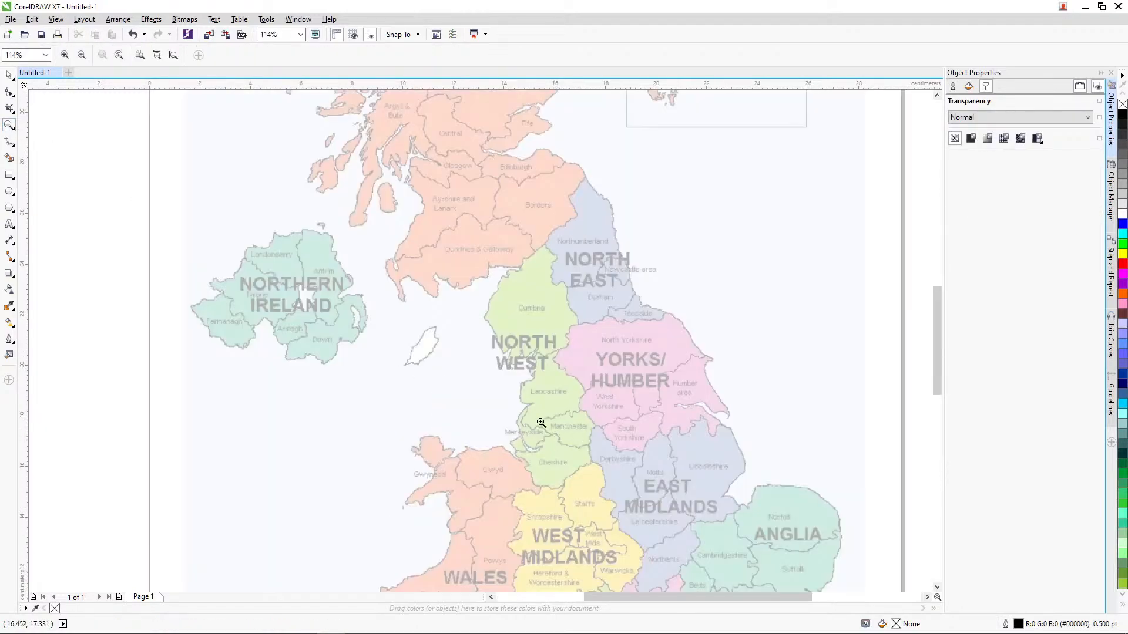
right_click(655, 434)
drag(378, 302, 655, 538)
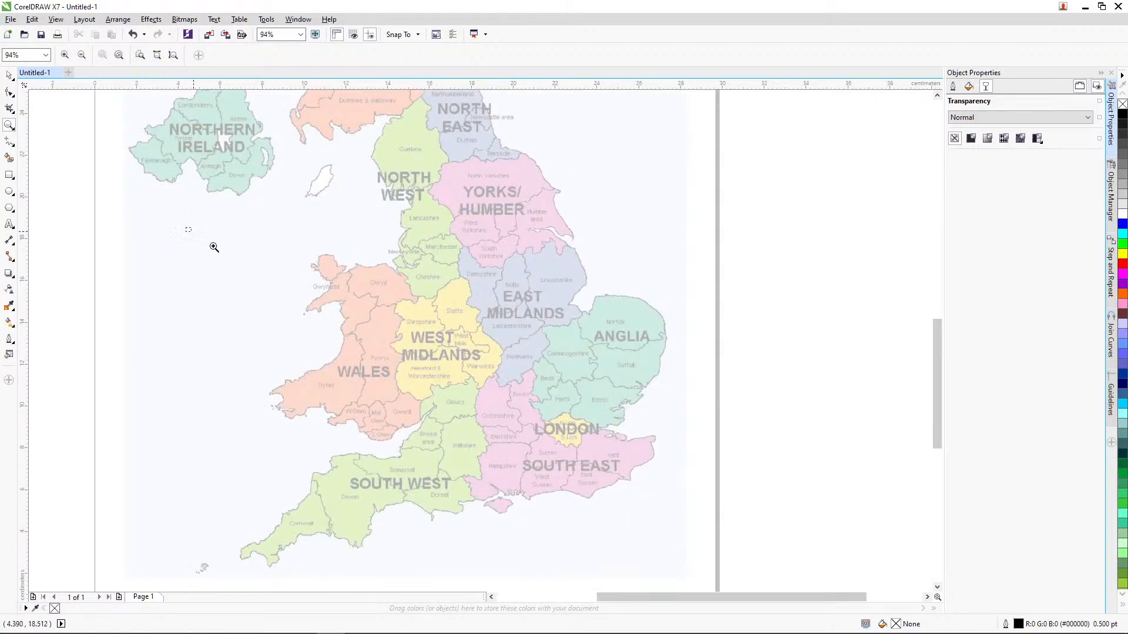
drag(185, 226, 698, 569)
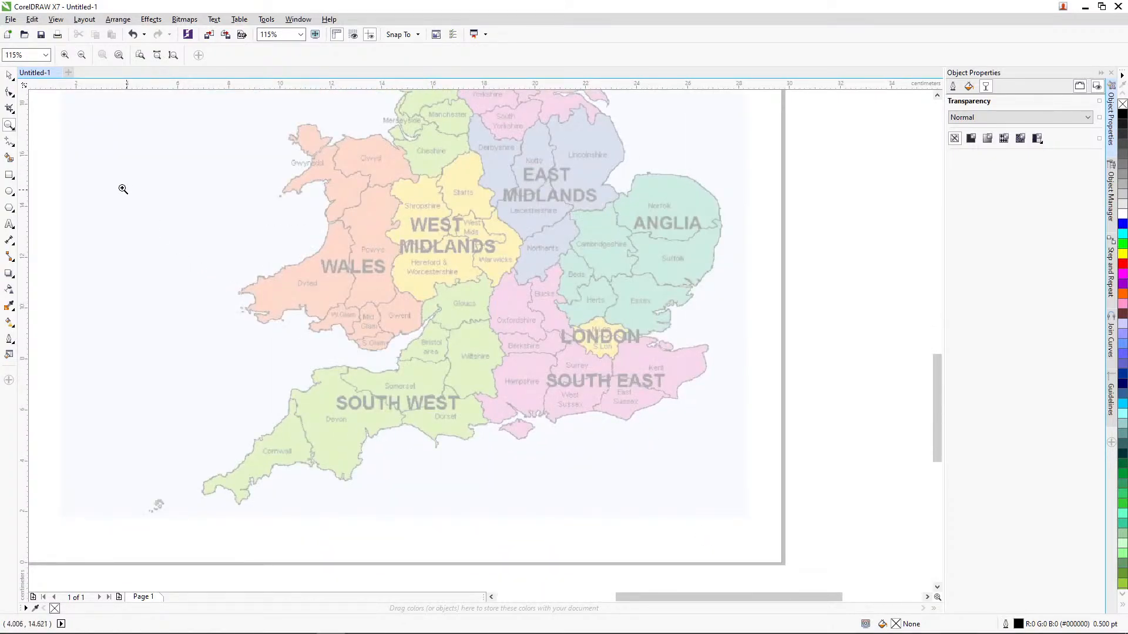
drag(121, 189, 785, 548)
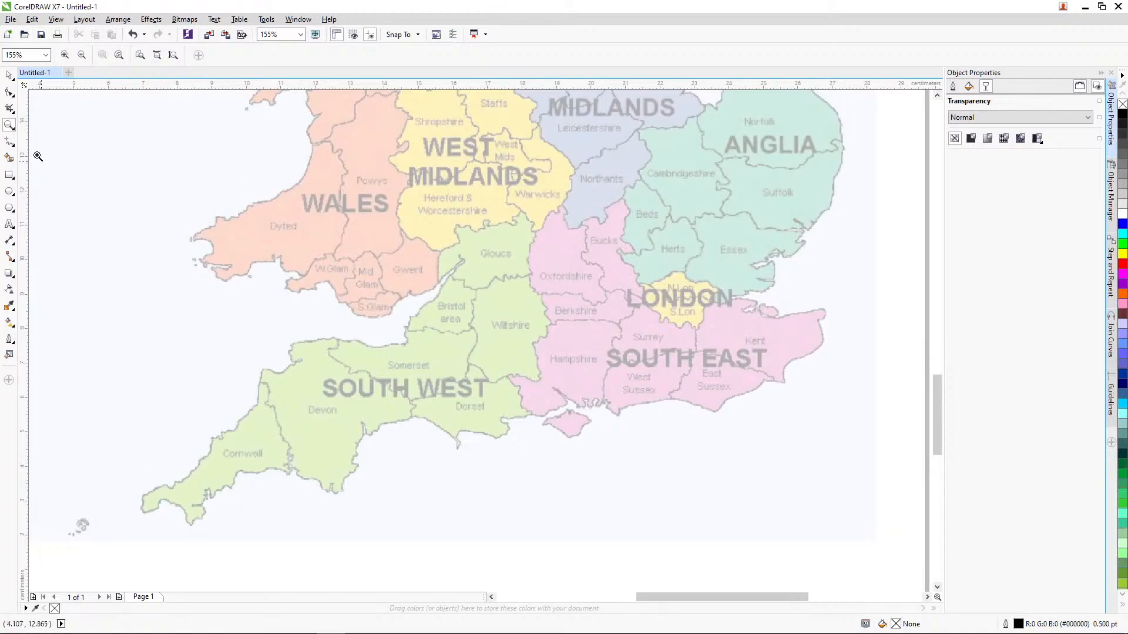
click(9, 76)
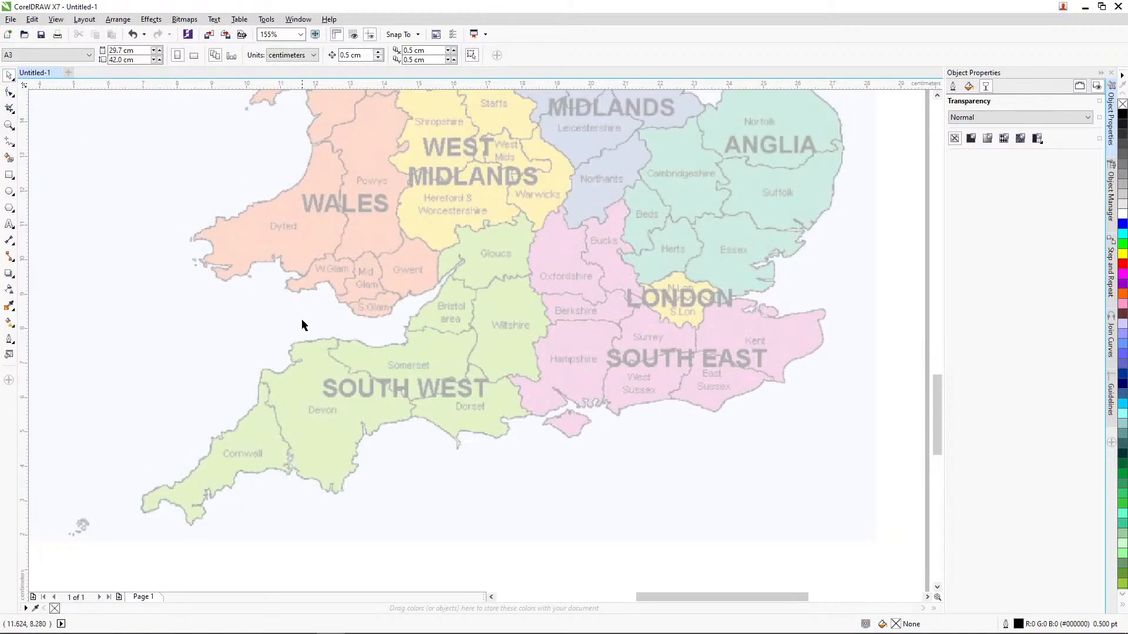
click(10, 144)
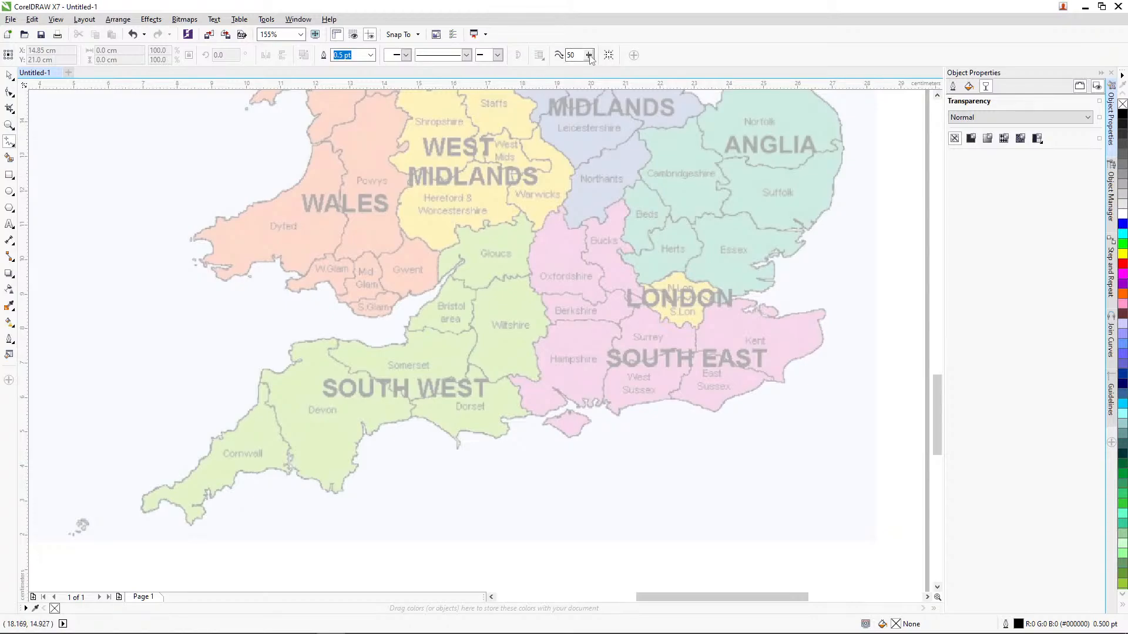
double_click(571, 54)
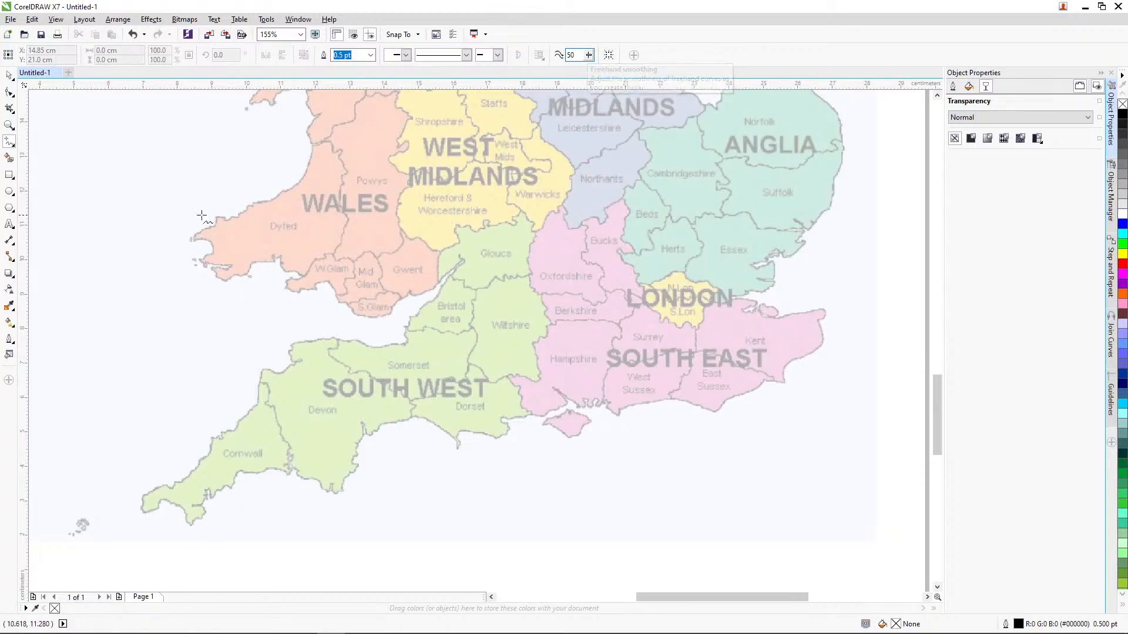
drag(210, 321, 323, 345)
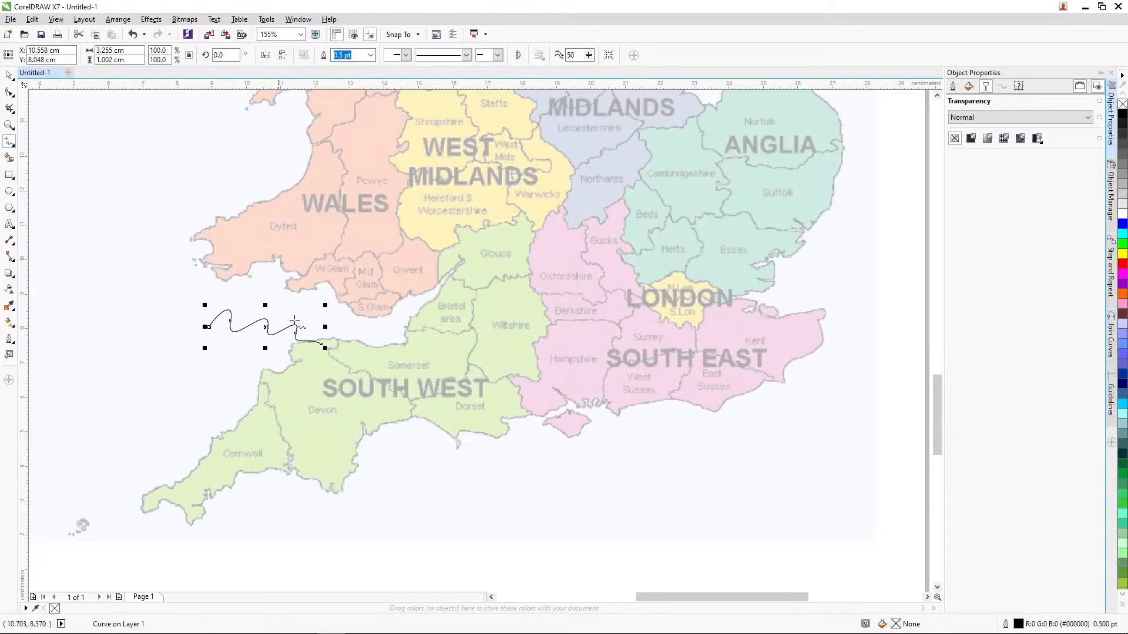
mouse_move(137, 218)
mouse_down()
mouse_move(111, 294)
mouse_move(178, 279)
mouse_up()
drag(123, 373, 191, 384)
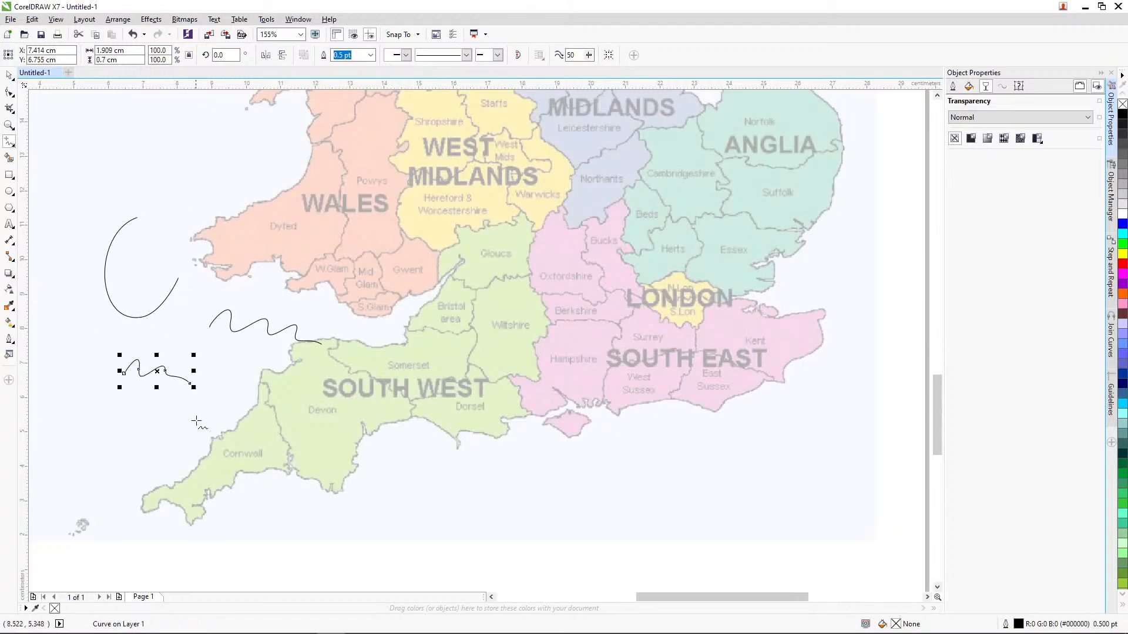
Step: Delete the three freehand test curves beside Wales and Cornwall
click(9, 75)
drag(68, 204, 349, 373)
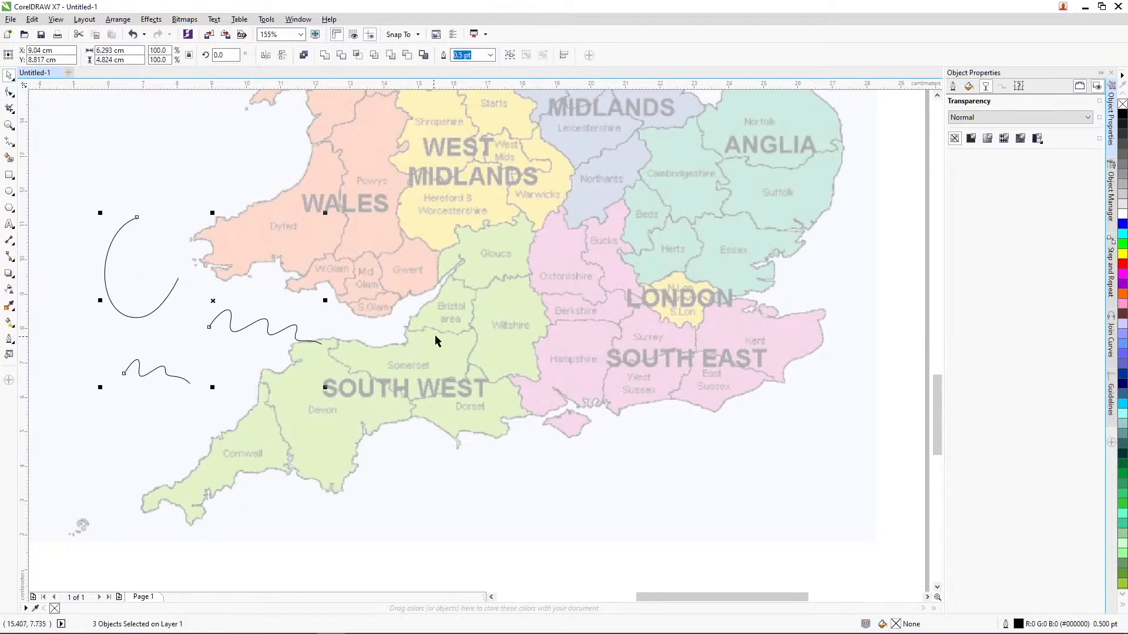
key(Delete)
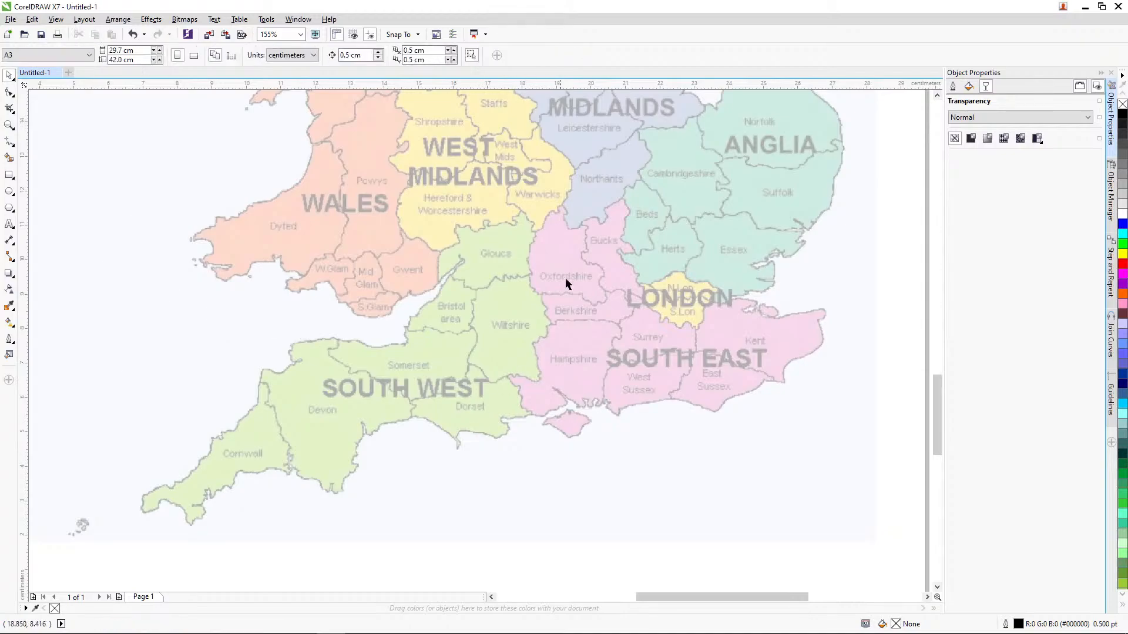
Step: Set the freehand smoothing to 25 and try tracing Cornwall's southern coast, undoing the trial curve
click(9, 142)
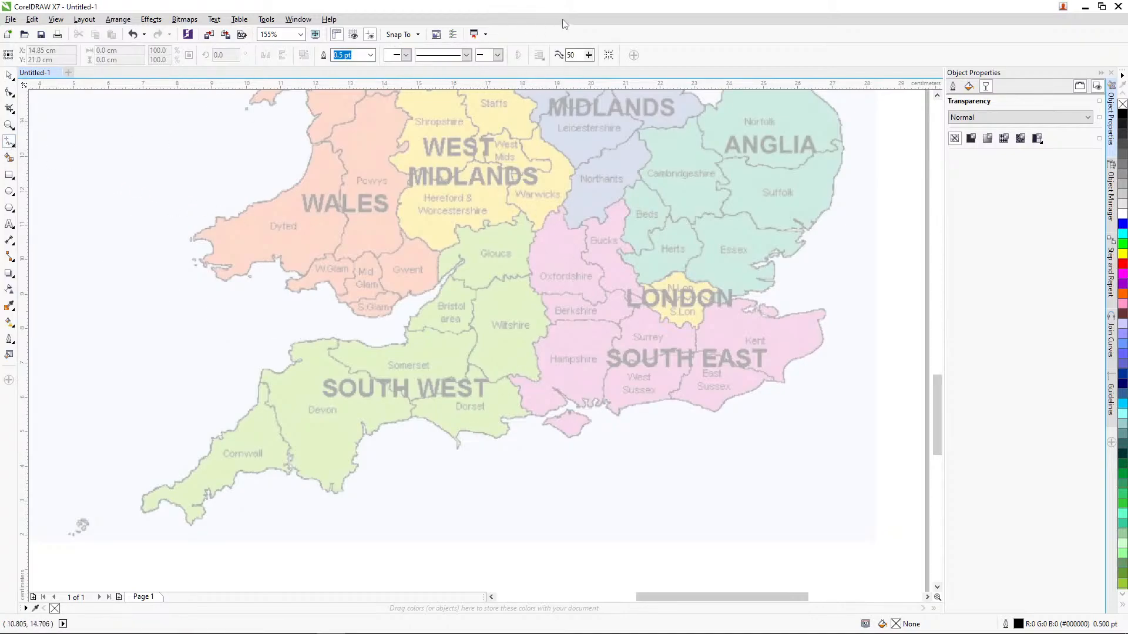
double_click(579, 54)
mouse_move(146, 500)
mouse_down()
mouse_move(144, 508)
mouse_move(162, 501)
mouse_move(185, 513)
mouse_up()
drag(194, 521, 247, 468)
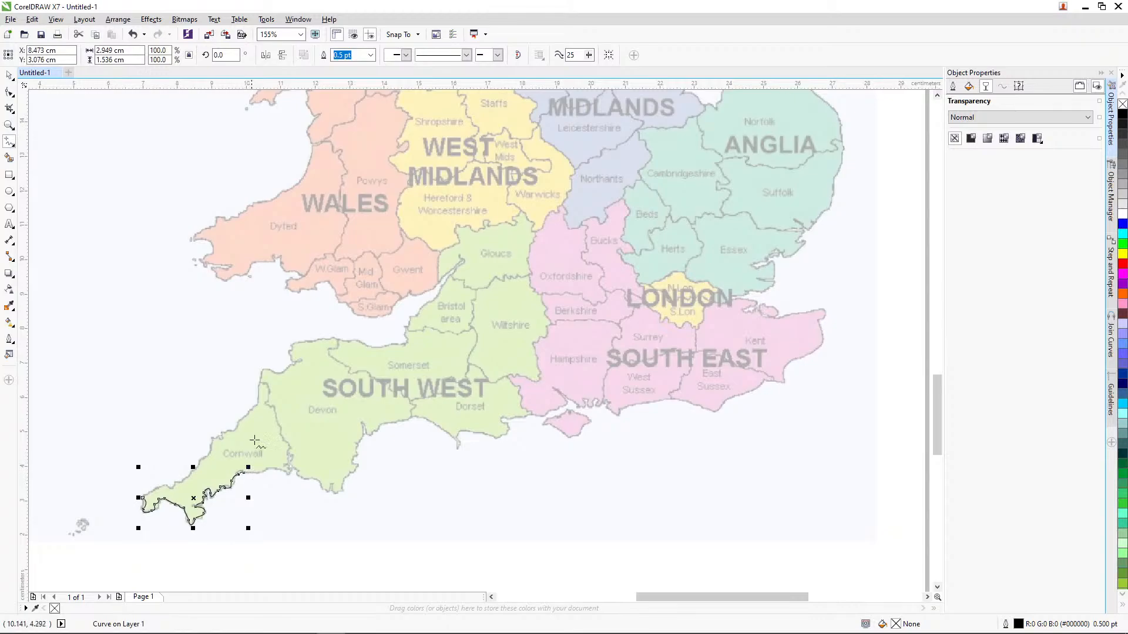
key(ctrl+z)
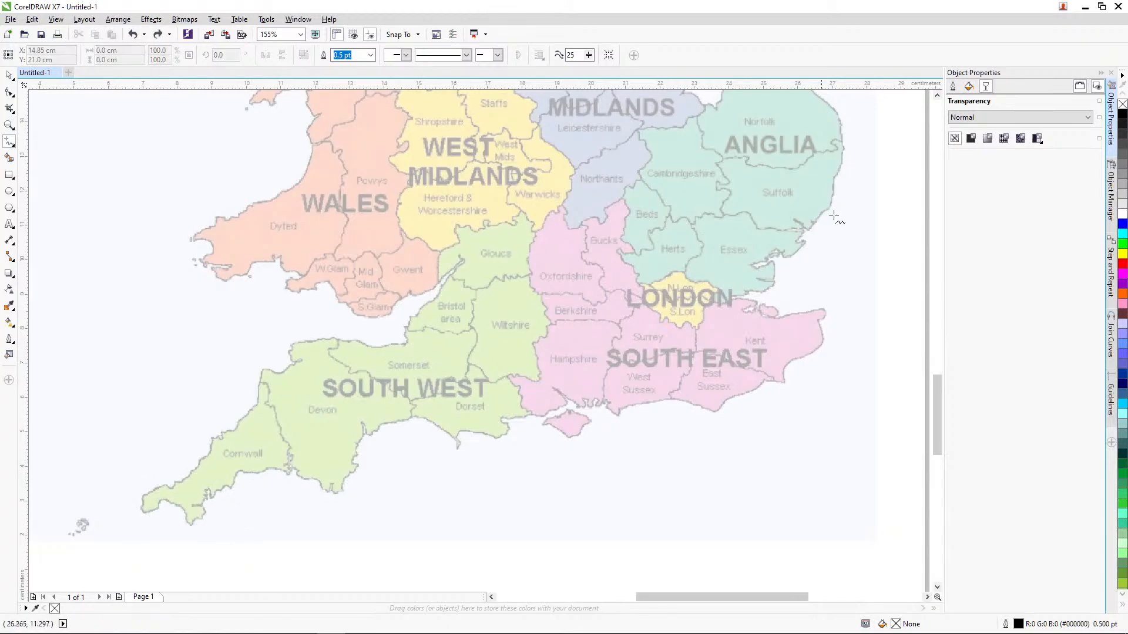
Step: Set the document's default outline width for graphic objects to 4.0 pt
click(953, 87)
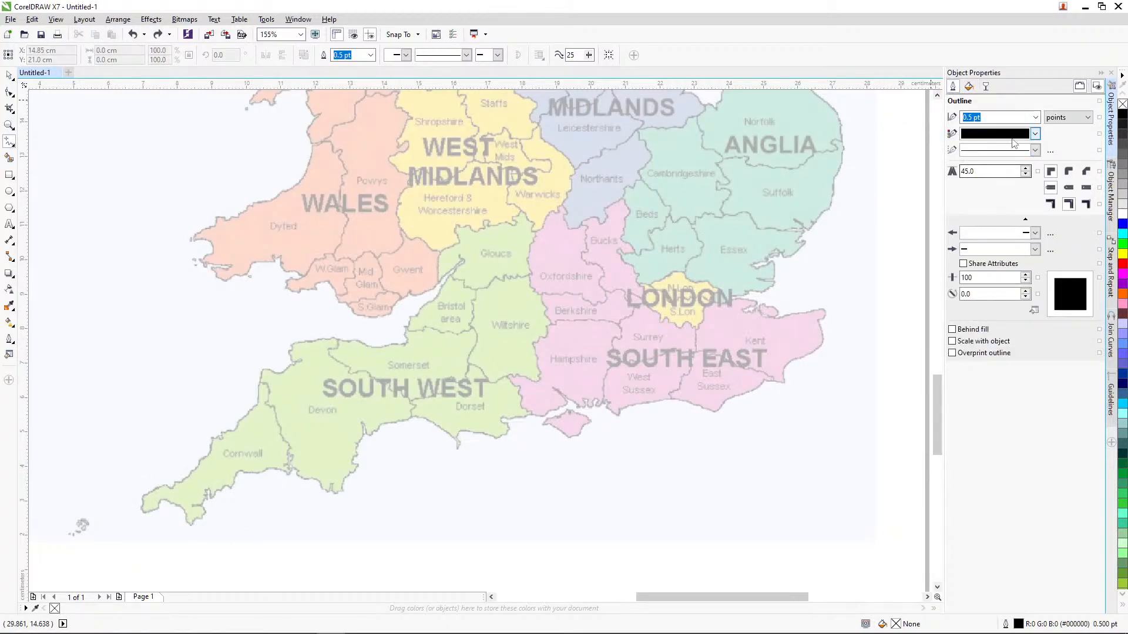
click(1035, 117)
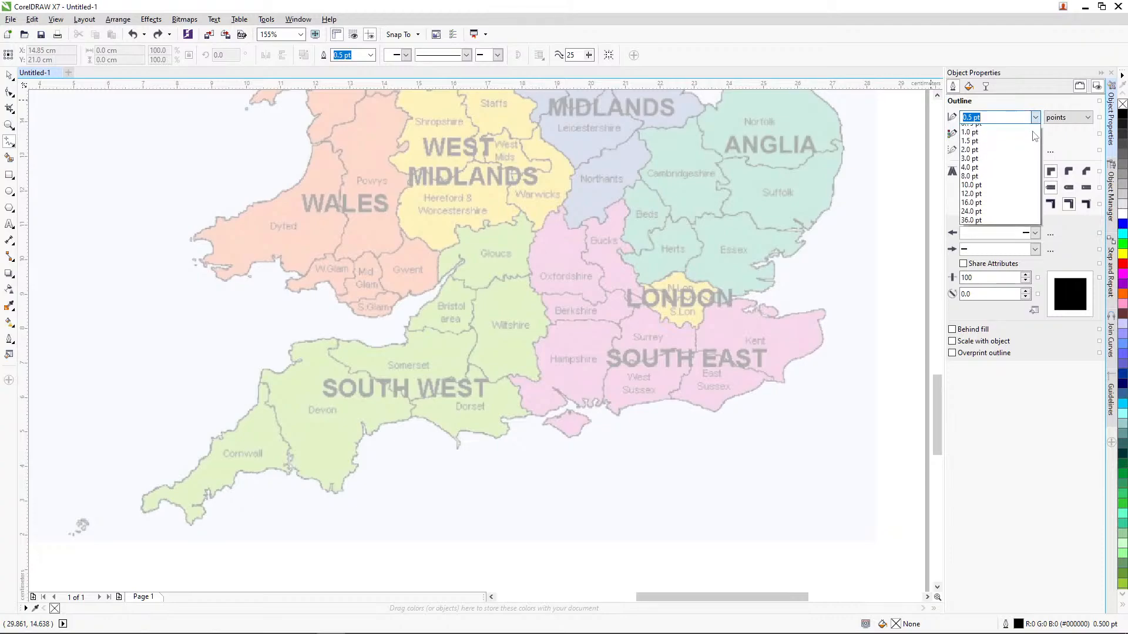
click(993, 199)
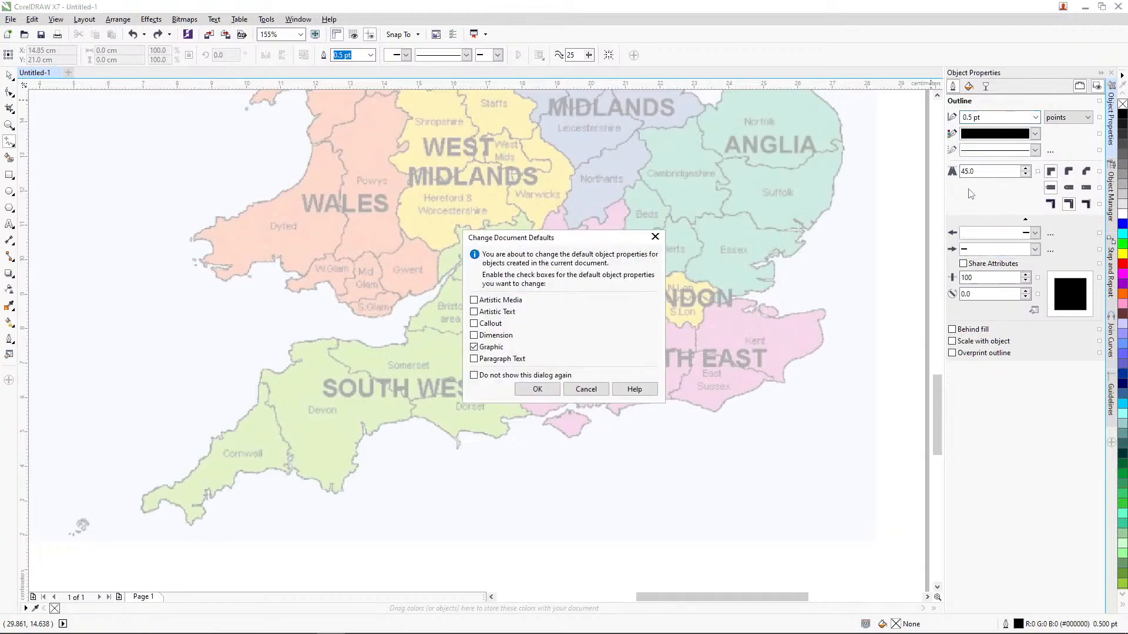
click(554, 388)
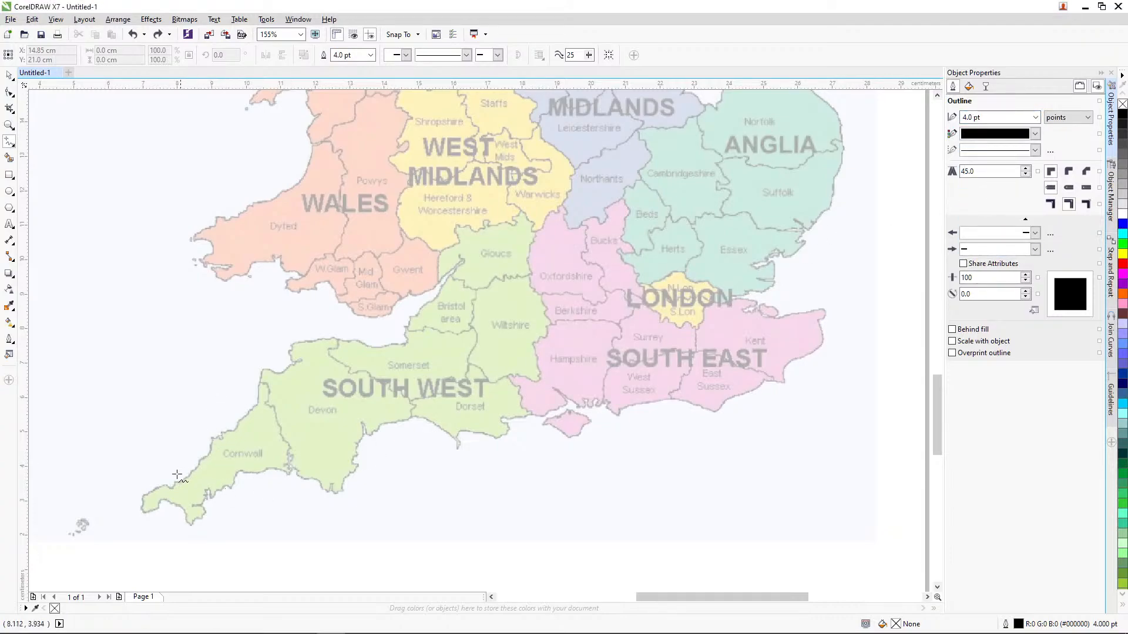
Step: Trace the coast at Cornwall's south-western tip freehand and set the curve's outline width to 2.0 pt
mouse_move(142, 497)
mouse_down()
mouse_move(199, 520)
mouse_move(206, 505)
mouse_up()
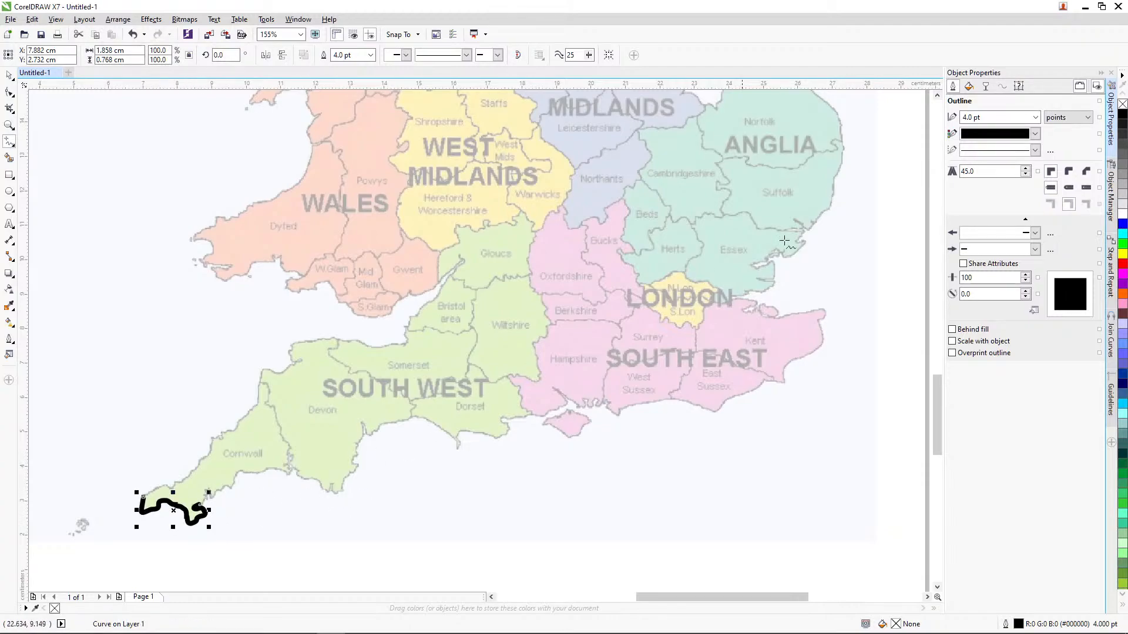
click(1035, 117)
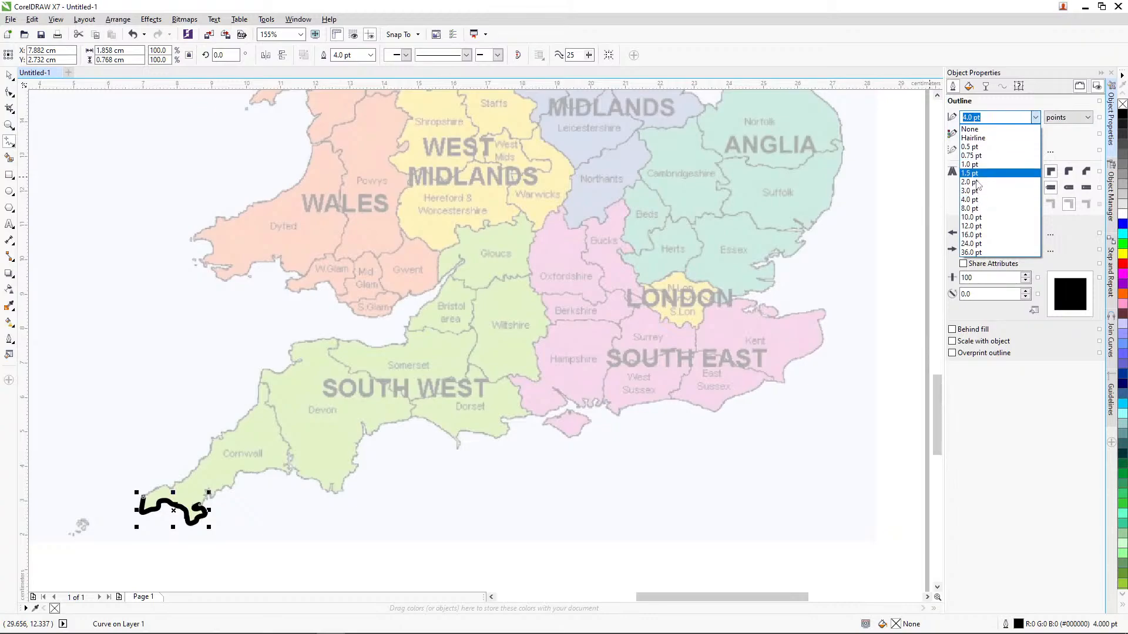
click(977, 182)
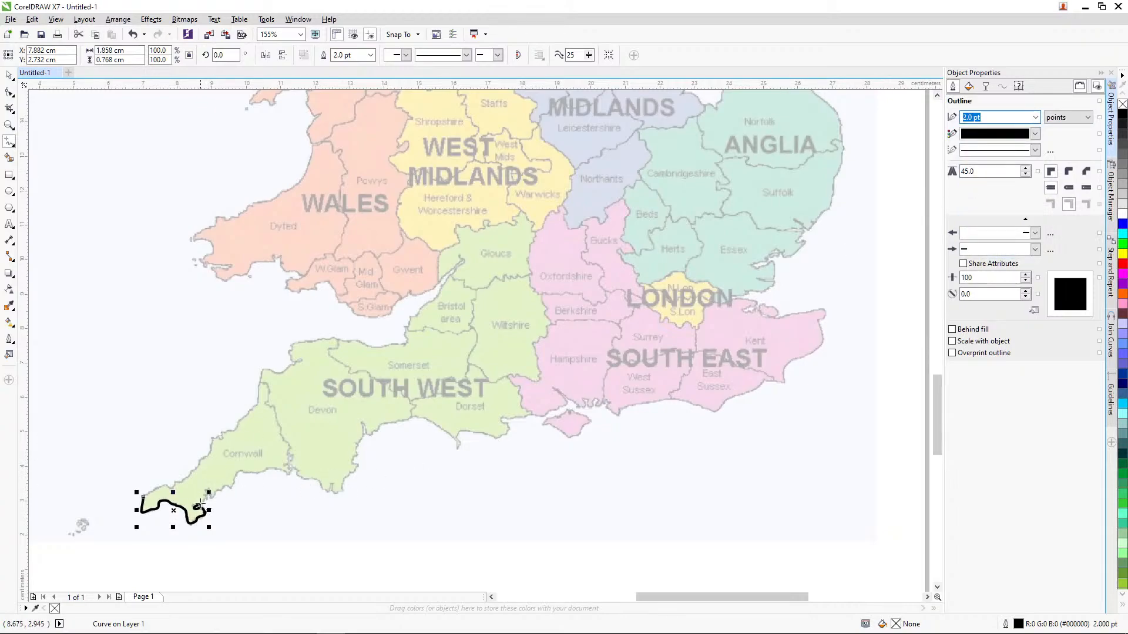
Step: Continue the freehand coastline from Cornwall along the south coast, around Kent and the Thames estuary to Suffolk
mouse_move(200, 506)
mouse_down()
mouse_move(238, 470)
mouse_move(290, 471)
mouse_move(292, 459)
mouse_move(308, 482)
mouse_move(345, 489)
mouse_move(362, 424)
mouse_move(370, 436)
mouse_move(411, 416)
mouse_move(456, 443)
mouse_move(500, 438)
mouse_move(561, 395)
mouse_move(621, 411)
mouse_move(719, 406)
mouse_up()
key(ctrl+z)
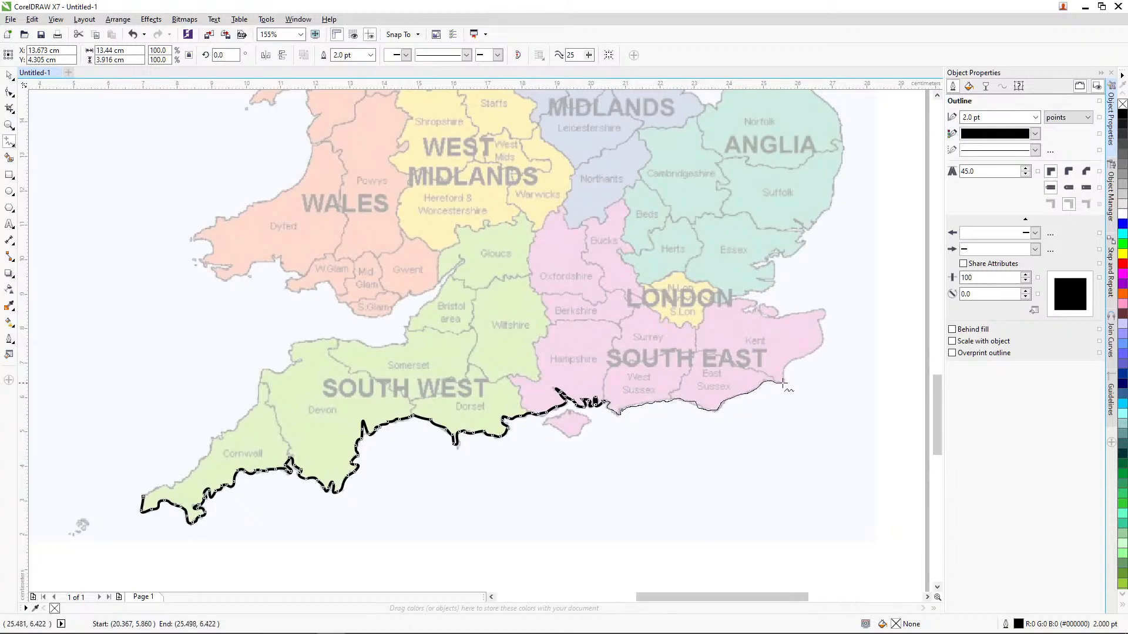
mouse_move(789, 365)
mouse_down()
mouse_move(823, 338)
mouse_move(824, 309)
mouse_move(775, 317)
mouse_move(767, 302)
mouse_move(751, 312)
mouse_move(754, 302)
mouse_move(726, 298)
mouse_move(774, 282)
mouse_move(761, 279)
mouse_move(773, 279)
mouse_move(774, 261)
mouse_move(754, 262)
mouse_move(788, 257)
mouse_move(804, 244)
mouse_move(805, 231)
mouse_move(793, 230)
mouse_move(836, 185)
mouse_up()
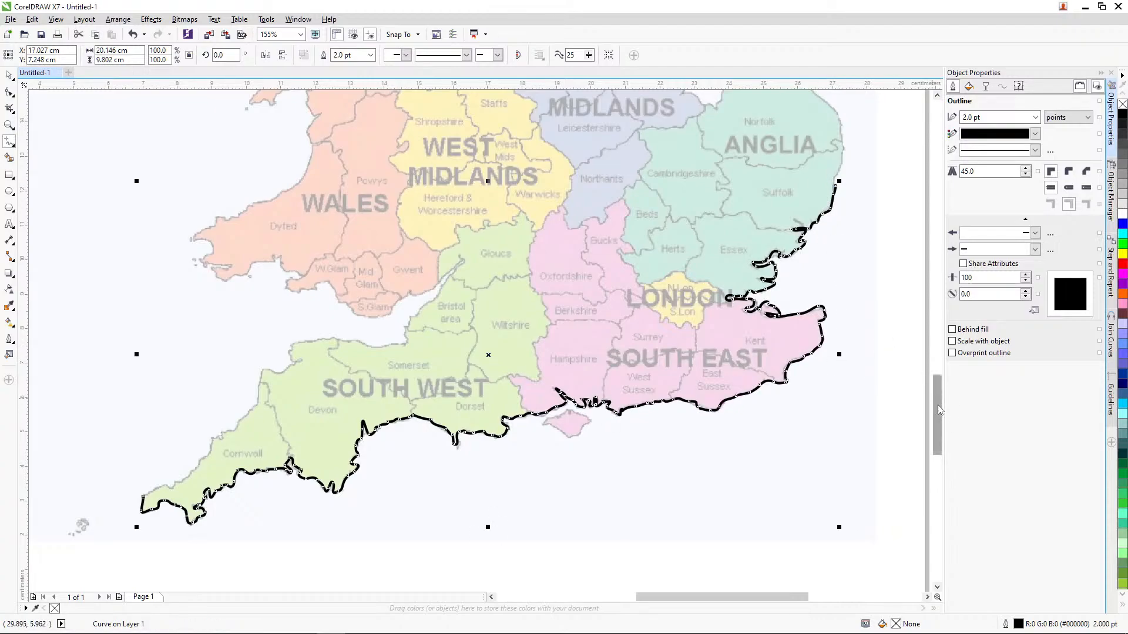
Step: Extend the coastline curve from Suffolk around Norfolk and the Lincolnshire coast to the Humber estuary
scroll(937, 405, up, 5)
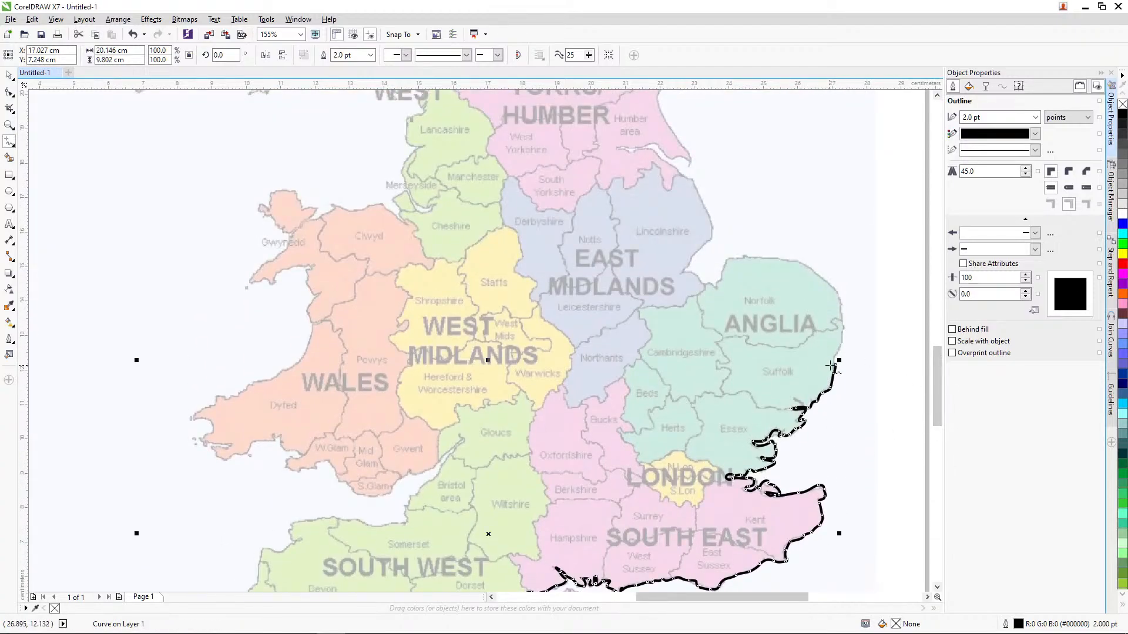
mouse_move(834, 366)
mouse_down()
mouse_move(837, 292)
mouse_move(801, 259)
mouse_move(749, 256)
mouse_move(707, 285)
mouse_up()
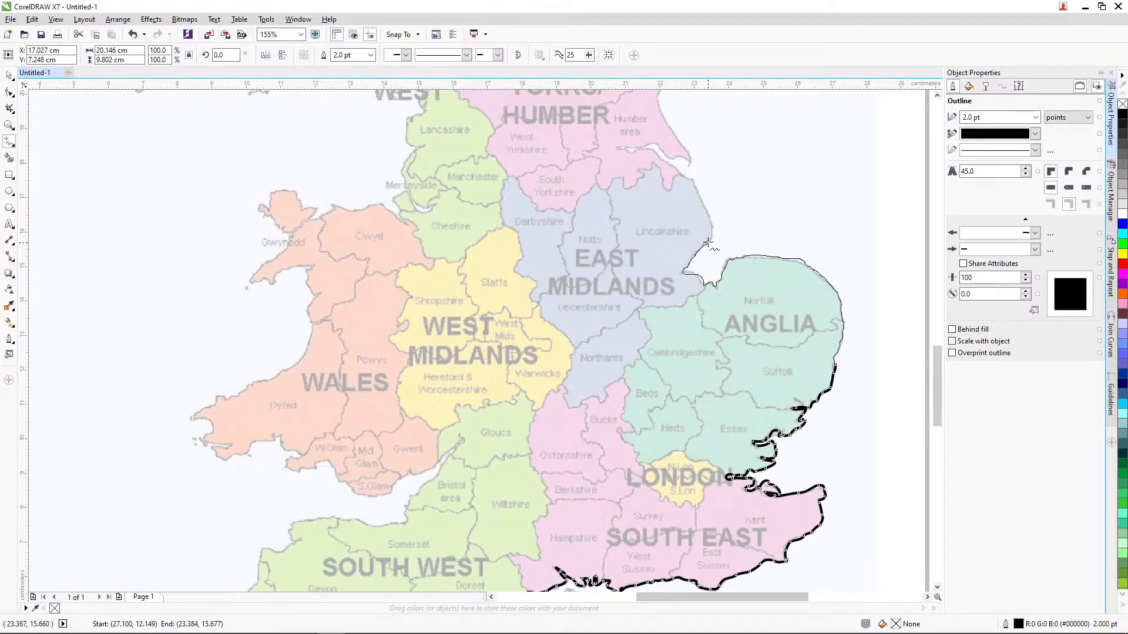
mouse_move(708, 243)
mouse_down()
mouse_move(685, 174)
mouse_move(653, 149)
mouse_move(620, 147)
mouse_move(654, 143)
mouse_move(687, 154)
mouse_up()
Step: Extend the coastline curve from the Humber area along Yorkshire, Teesside and Northumberland to the Scottish border
drag(939, 379, 939, 346)
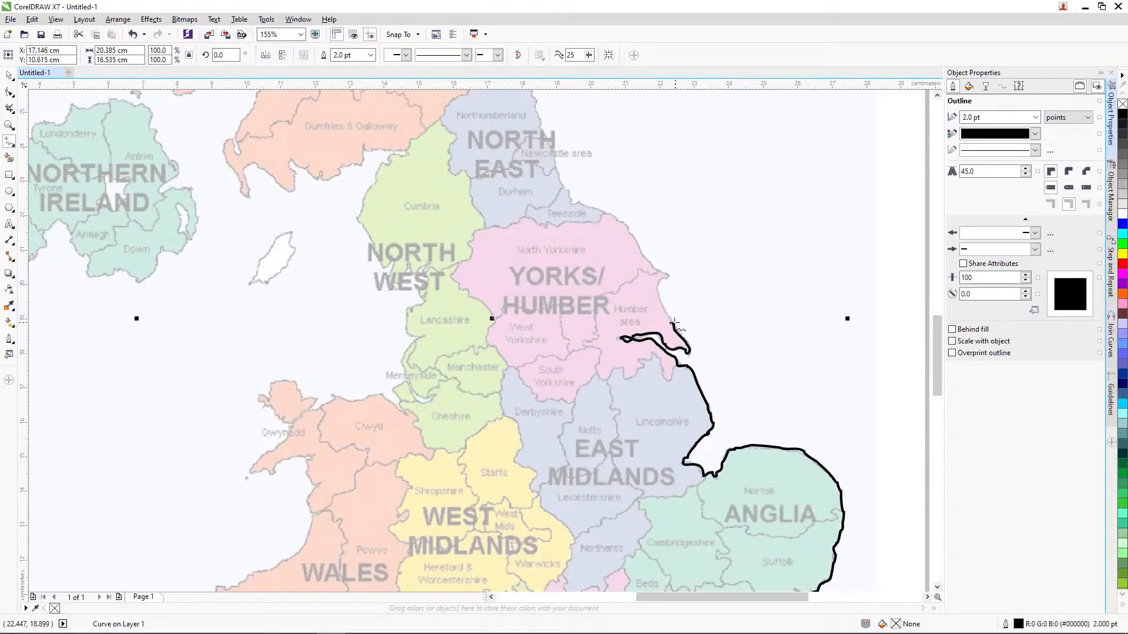
mouse_move(671, 323)
mouse_down()
mouse_move(659, 283)
mouse_move(670, 279)
mouse_move(622, 220)
mouse_move(564, 187)
mouse_up()
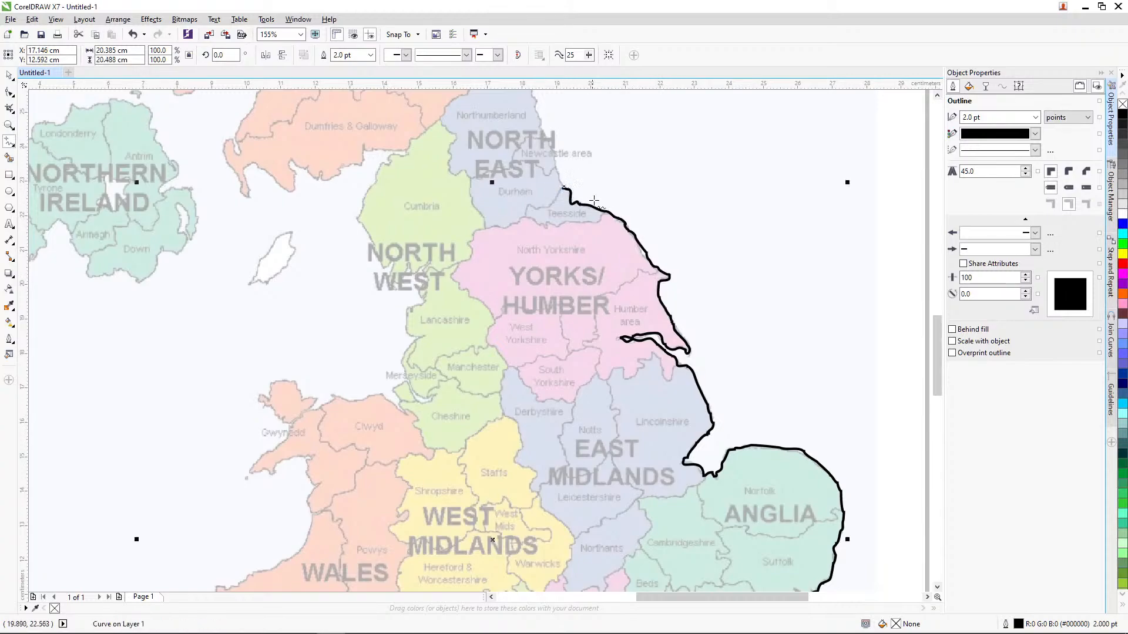
drag(934, 341, 934, 320)
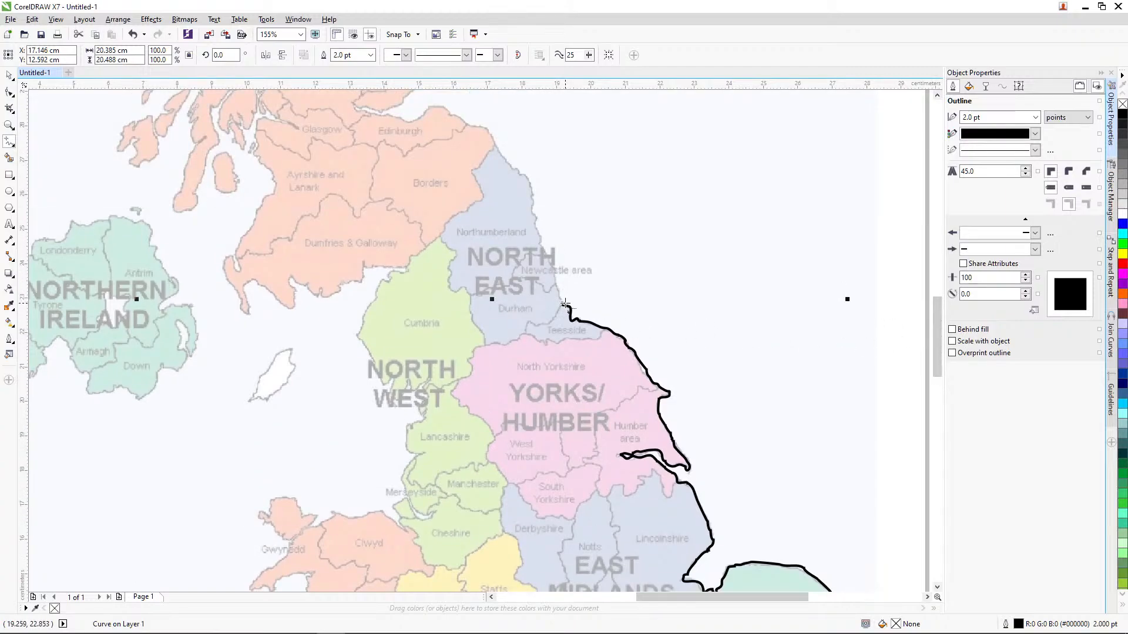
drag(565, 304, 536, 220)
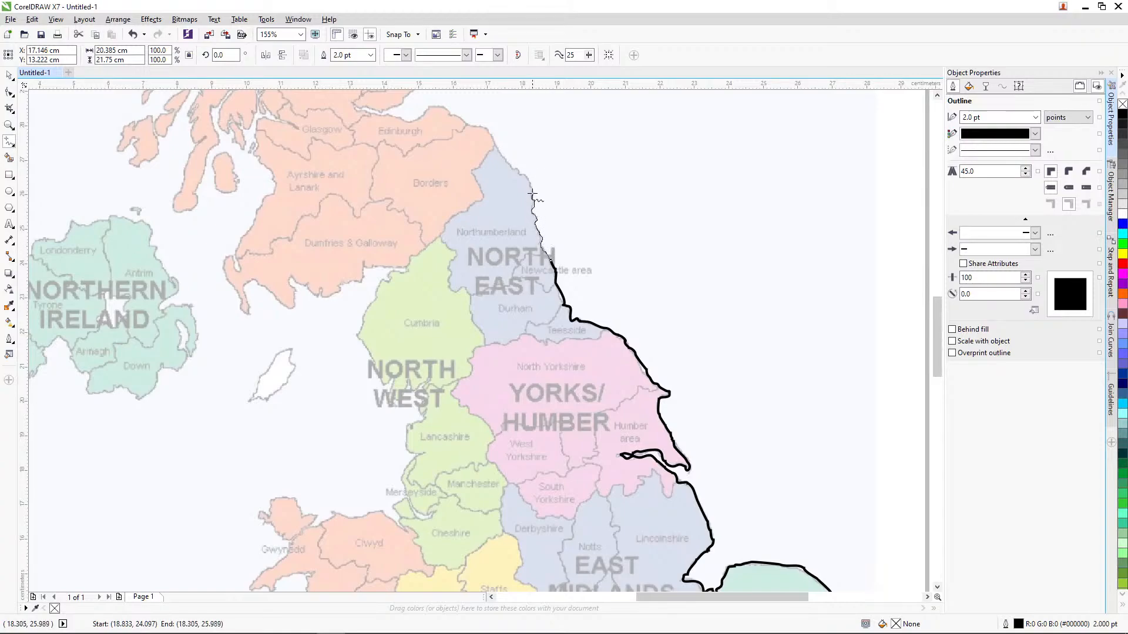
drag(497, 152, 496, 150)
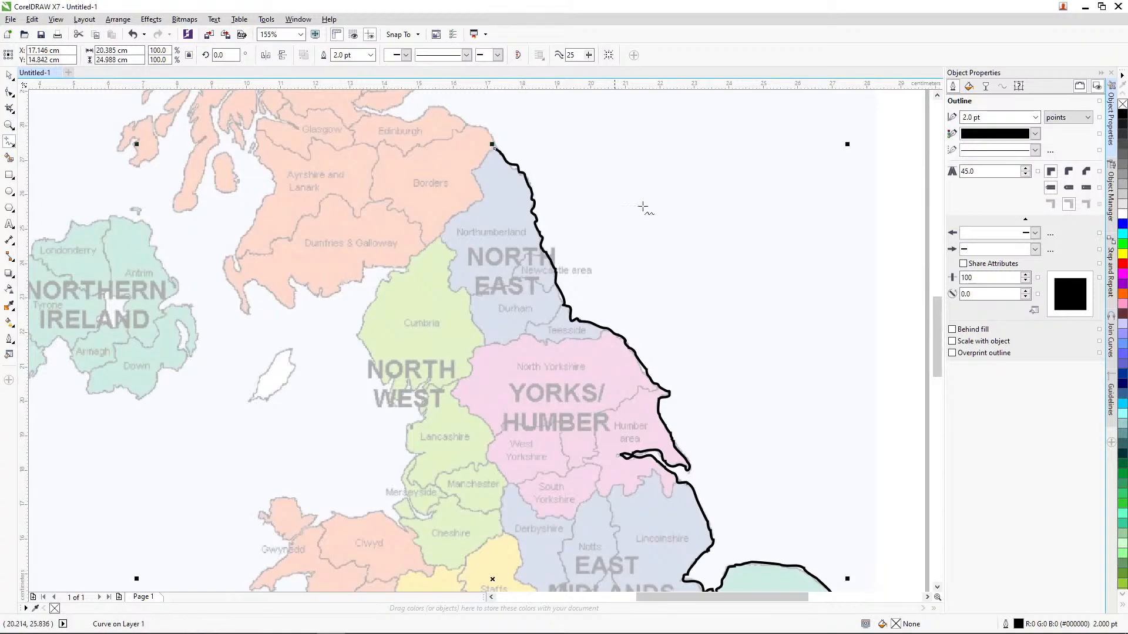
Step: Extend the coastline curve from the Scottish border past Edinburgh and around Fife to the Tayside coast
drag(936, 335, 936, 305)
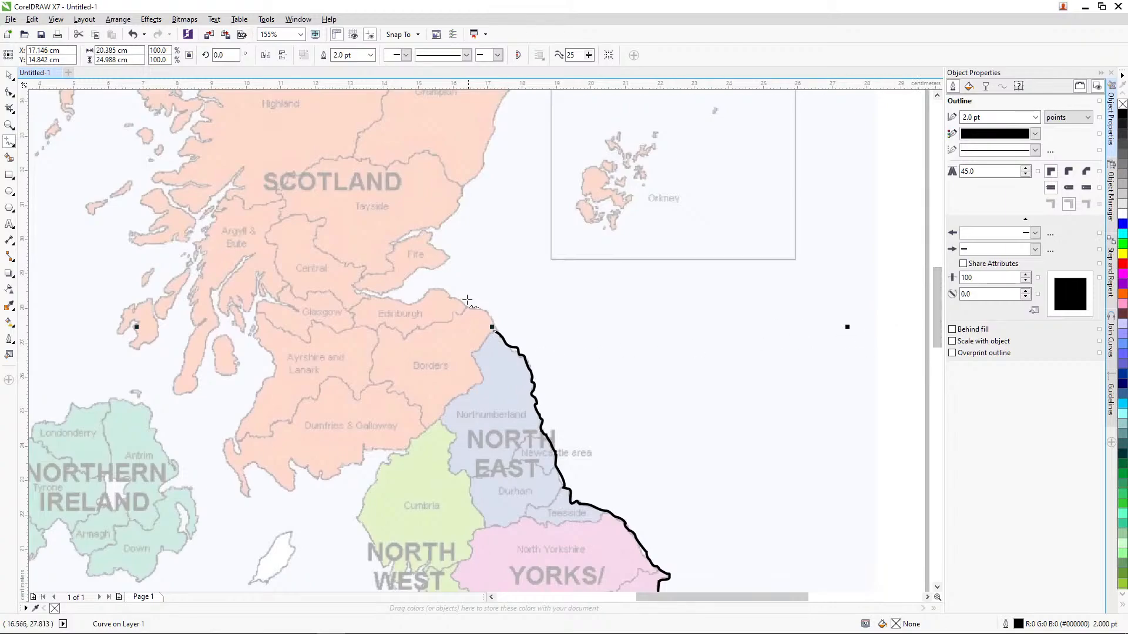
mouse_move(493, 327)
mouse_down()
mouse_move(480, 309)
mouse_move(428, 290)
mouse_move(406, 301)
mouse_move(356, 287)
mouse_move(438, 269)
mouse_move(450, 256)
mouse_move(430, 232)
mouse_move(392, 244)
mouse_move(435, 227)
mouse_move(464, 187)
mouse_up()
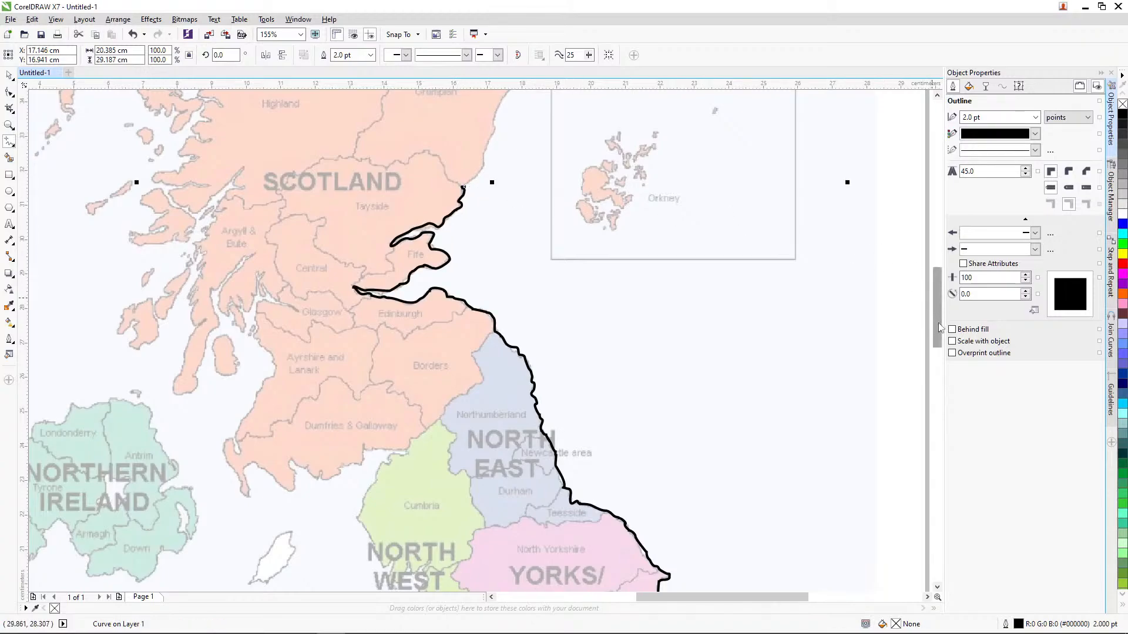
drag(939, 323, 939, 293)
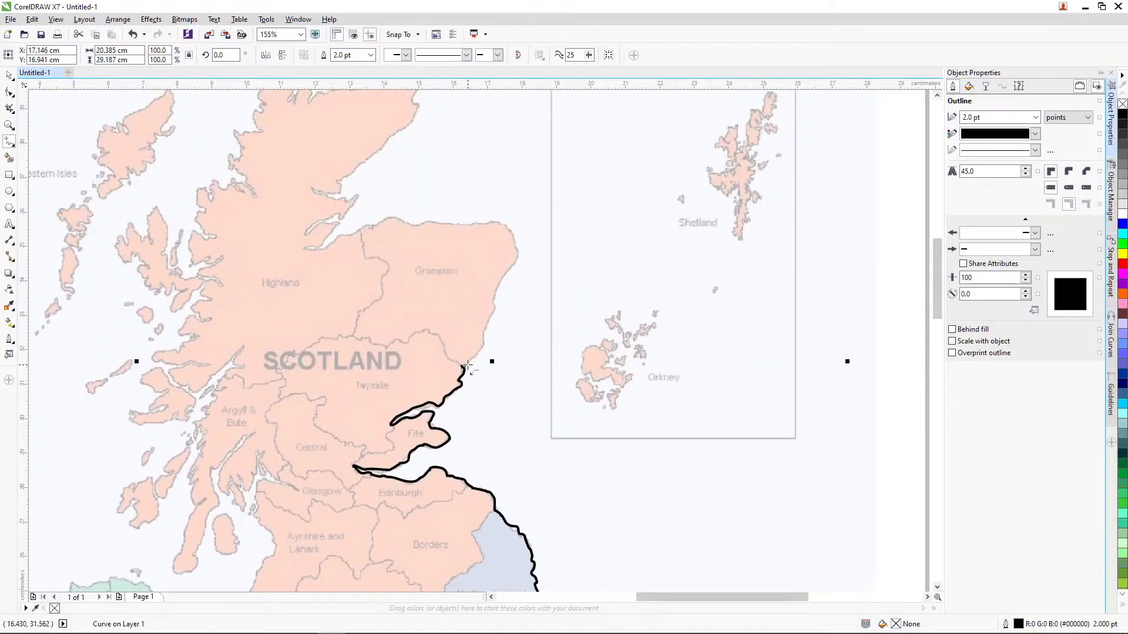
Step: Extend the coastline curve from Tayside around Grampian and the Moray Firth inlets to Scotland's north-east Highland coast
drag(464, 366, 502, 284)
key(ctrl+z)
mouse_move(464, 365)
mouse_down()
mouse_move(517, 252)
mouse_move(512, 228)
mouse_move(381, 227)
mouse_up()
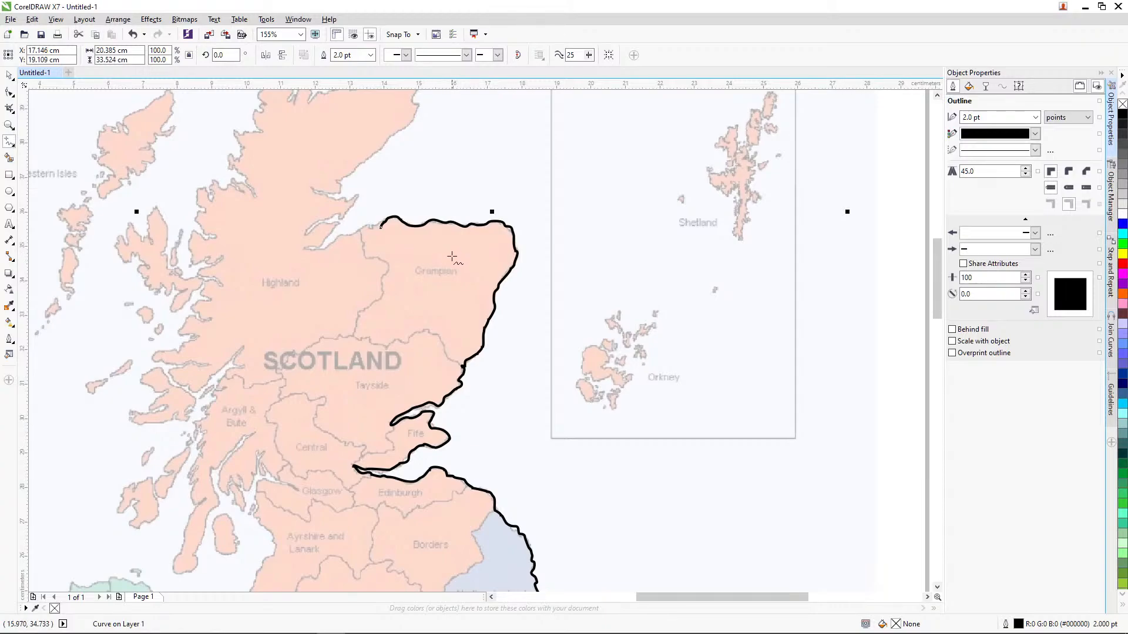
key(alt+Tab)
key(alt+Tab)
mouse_move(382, 227)
mouse_down()
mouse_move(305, 249)
mouse_move(335, 228)
mouse_move(305, 233)
mouse_move(317, 220)
mouse_move(342, 218)
mouse_move(359, 195)
mouse_move(314, 191)
mouse_move(345, 188)
mouse_move(336, 182)
mouse_move(420, 108)
mouse_up()
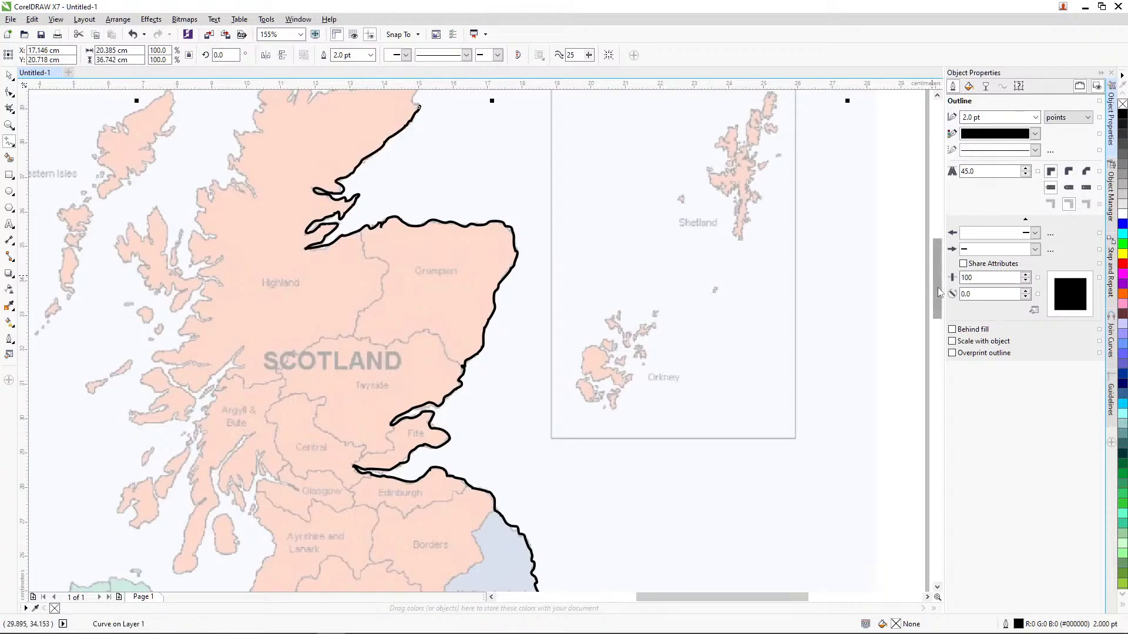
Step: Extend the coastline curve around Scotland's north coast and down the indented west Highland coast to Argyll & Bute
drag(938, 288, 938, 254)
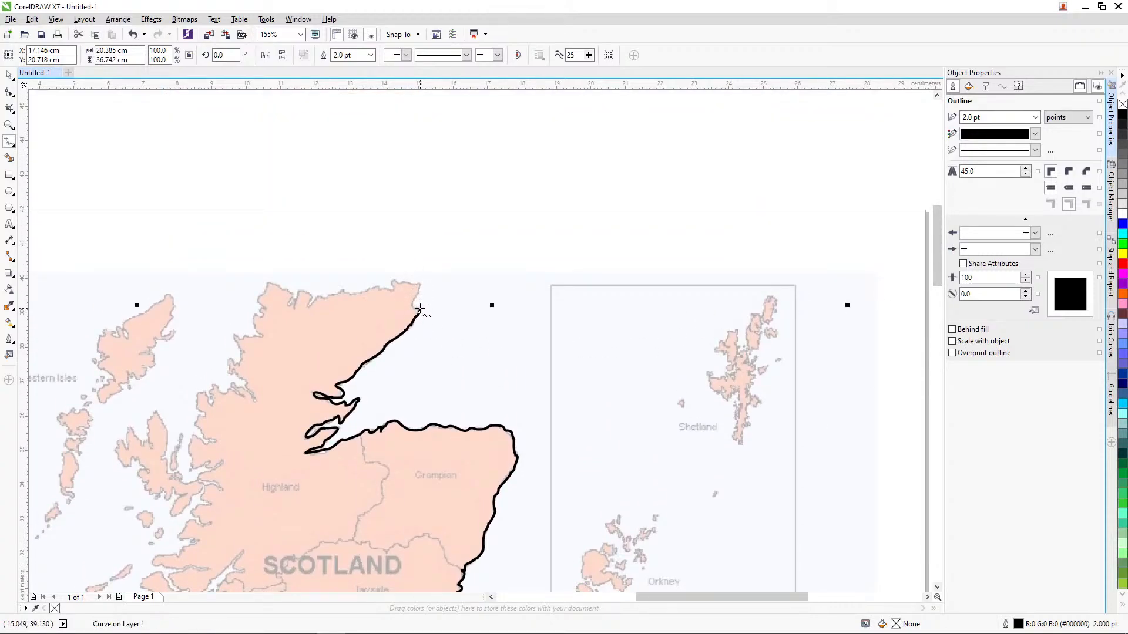
mouse_move(420, 311)
mouse_down()
mouse_move(418, 284)
mouse_move(394, 278)
mouse_move(392, 289)
mouse_move(337, 291)
mouse_move(309, 307)
mouse_move(304, 289)
mouse_move(290, 302)
mouse_move(269, 284)
mouse_move(257, 301)
mouse_move(282, 305)
mouse_move(259, 293)
mouse_move(260, 336)
mouse_move(235, 337)
mouse_move(240, 359)
mouse_move(229, 365)
mouse_move(257, 398)
mouse_move(215, 386)
mouse_move(211, 403)
mouse_move(198, 401)
mouse_move(217, 441)
mouse_up()
drag(937, 241, 937, 256)
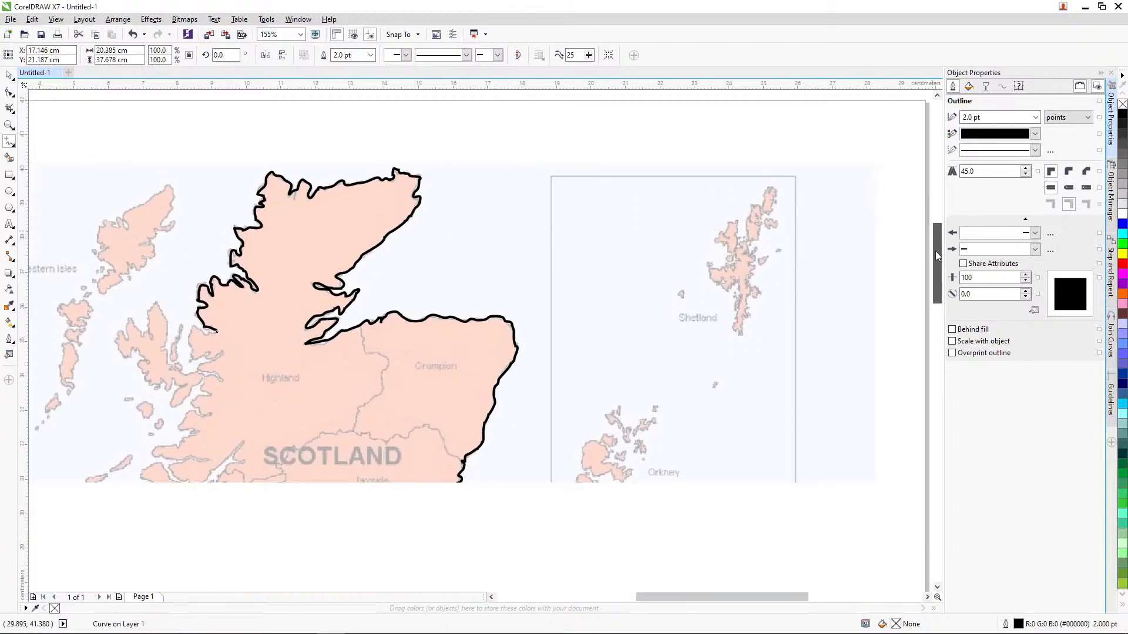
mouse_move(217, 327)
mouse_down()
mouse_move(200, 324)
mouse_move(197, 355)
mouse_move(221, 351)
mouse_move(200, 366)
mouse_up()
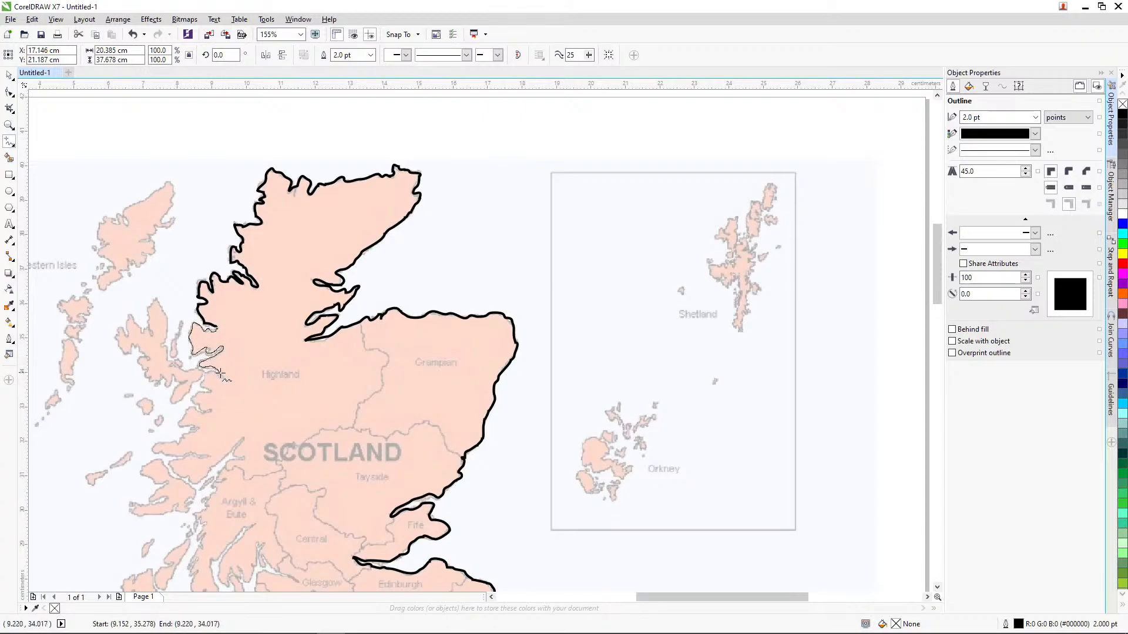
drag(203, 393, 167, 453)
key(ctrl+z)
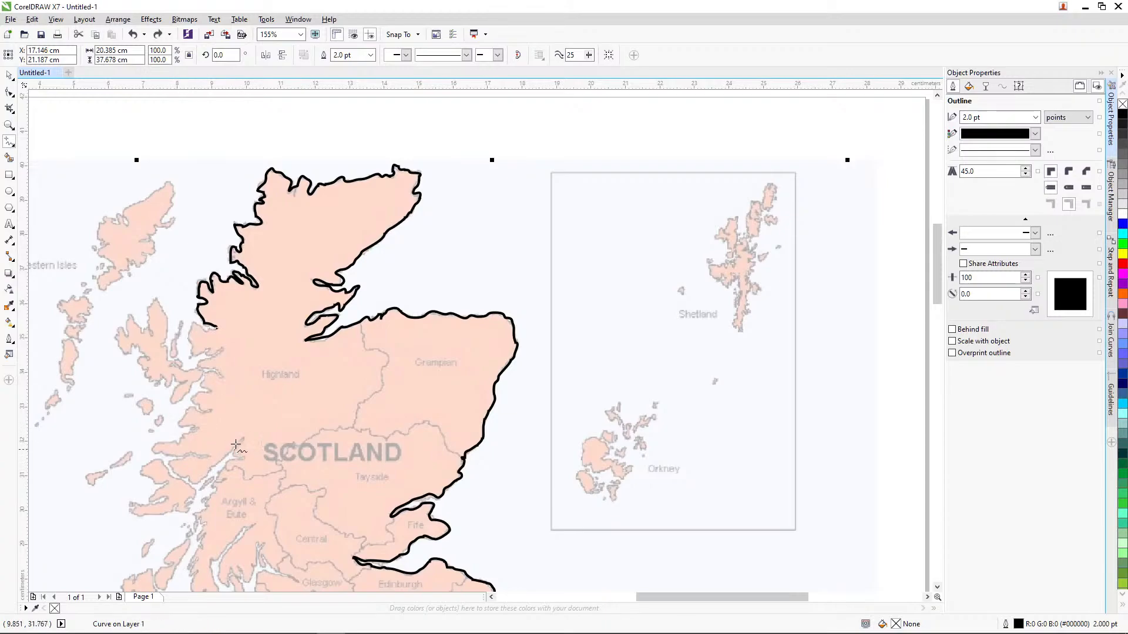
mouse_move(212, 330)
mouse_down()
mouse_move(191, 357)
mouse_move(220, 349)
mouse_move(202, 364)
mouse_move(221, 379)
mouse_move(208, 372)
mouse_move(195, 403)
mouse_move(211, 411)
mouse_move(191, 409)
mouse_move(179, 425)
mouse_move(196, 428)
mouse_move(158, 453)
mouse_move(210, 457)
mouse_move(171, 464)
mouse_move(193, 483)
mouse_move(240, 440)
mouse_move(214, 489)
mouse_up()
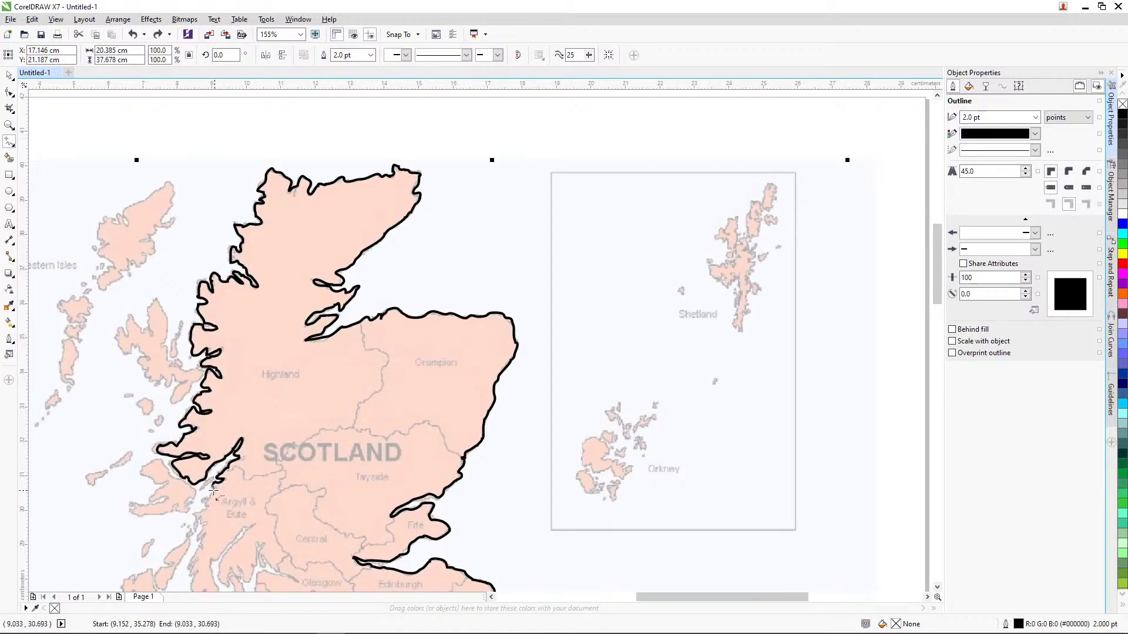
Step: Extend the coastline curve from Argyll & Bute past Ayrshire and around Dumfries & Galloway and Cumbria to Lancashire
scroll(788, 332, down, 3)
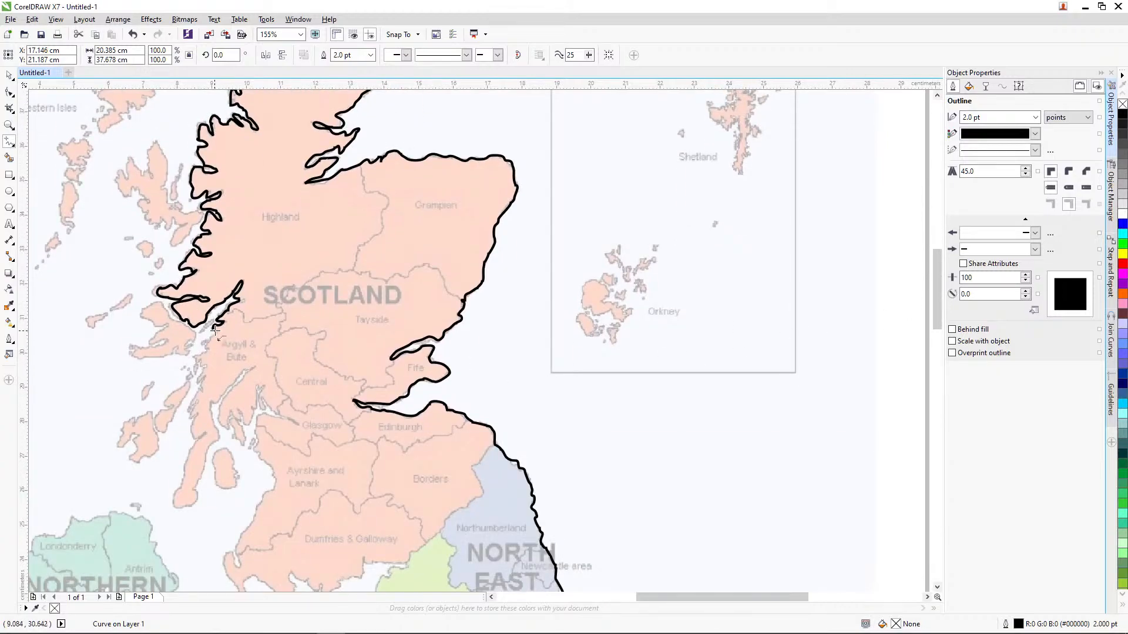
mouse_move(215, 331)
mouse_down()
mouse_move(189, 408)
mouse_move(191, 437)
mouse_move(202, 435)
mouse_move(175, 505)
mouse_move(194, 506)
mouse_move(218, 437)
mouse_move(210, 406)
mouse_move(252, 367)
mouse_move(219, 411)
mouse_move(227, 428)
mouse_move(229, 410)
mouse_move(250, 425)
mouse_move(260, 389)
mouse_move(260, 407)
mouse_move(279, 415)
mouse_move(259, 437)
mouse_move(273, 483)
mouse_move(256, 510)
mouse_up()
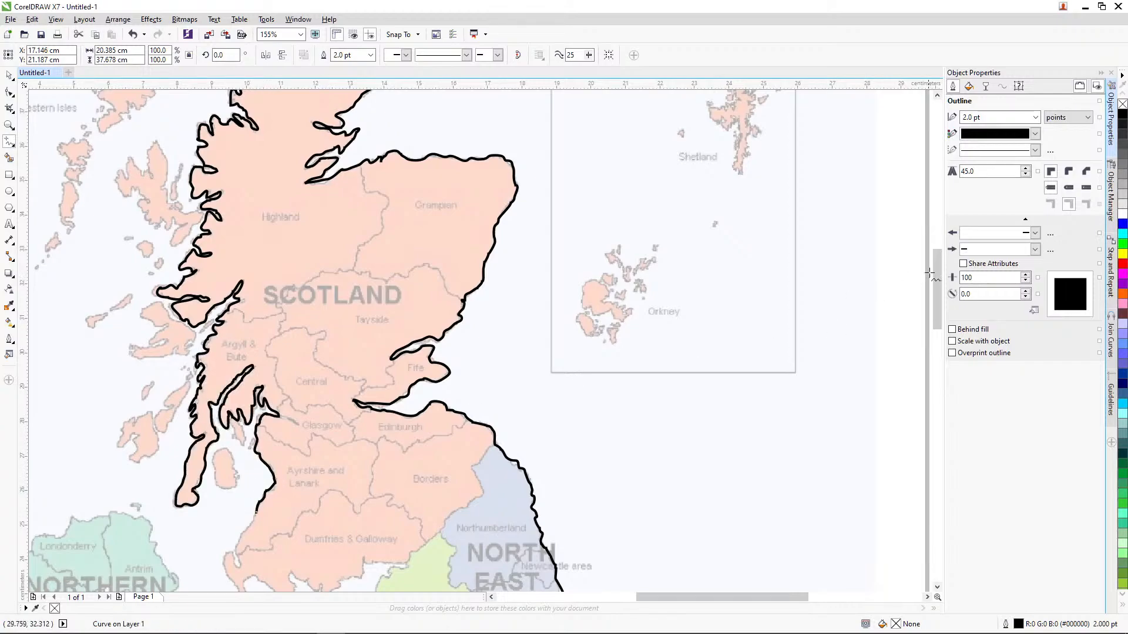
scroll(930, 274, down, 3)
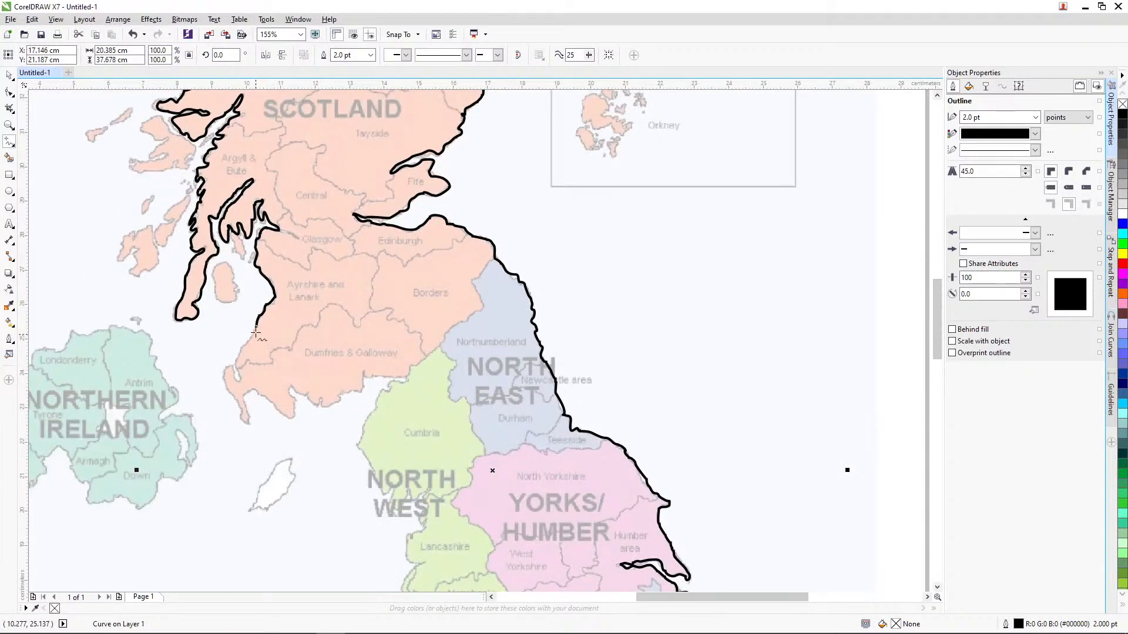
mouse_move(256, 326)
mouse_down()
mouse_move(223, 383)
mouse_move(242, 422)
mouse_move(245, 394)
mouse_move(293, 416)
mouse_move(290, 389)
mouse_move(336, 405)
mouse_move(364, 378)
mouse_move(408, 380)
mouse_move(380, 395)
mouse_move(356, 444)
mouse_move(397, 508)
mouse_move(429, 487)
mouse_move(408, 552)
mouse_up()
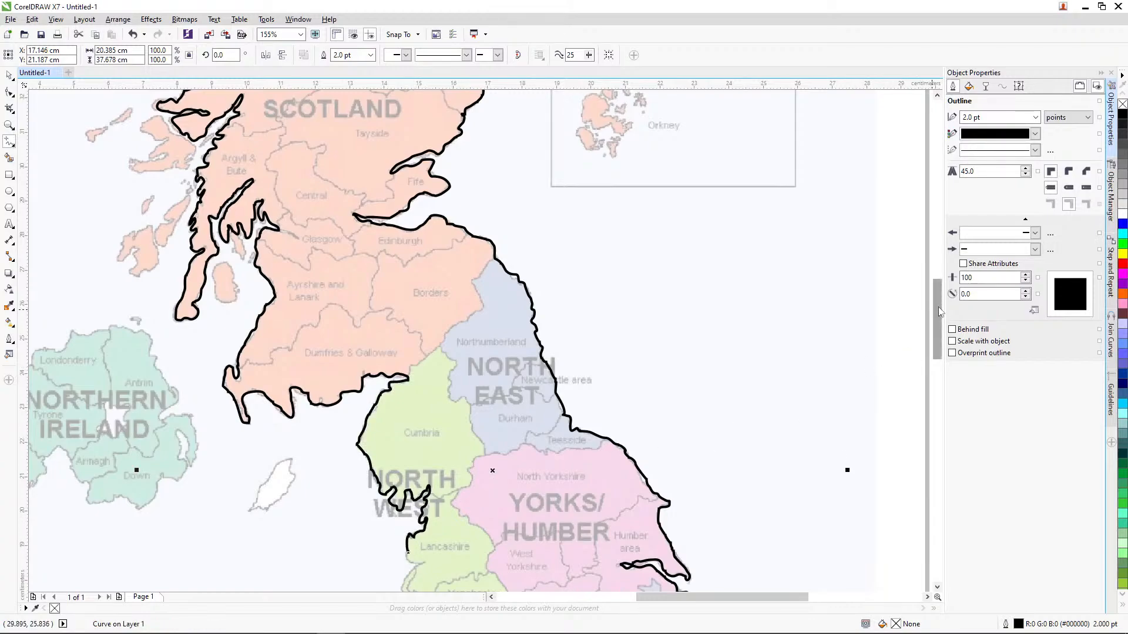
Step: Extend the coastline curve from Lancashire past Merseyside and along the North Wales coast around Gwynedd to mid Wales
drag(939, 307, 938, 338)
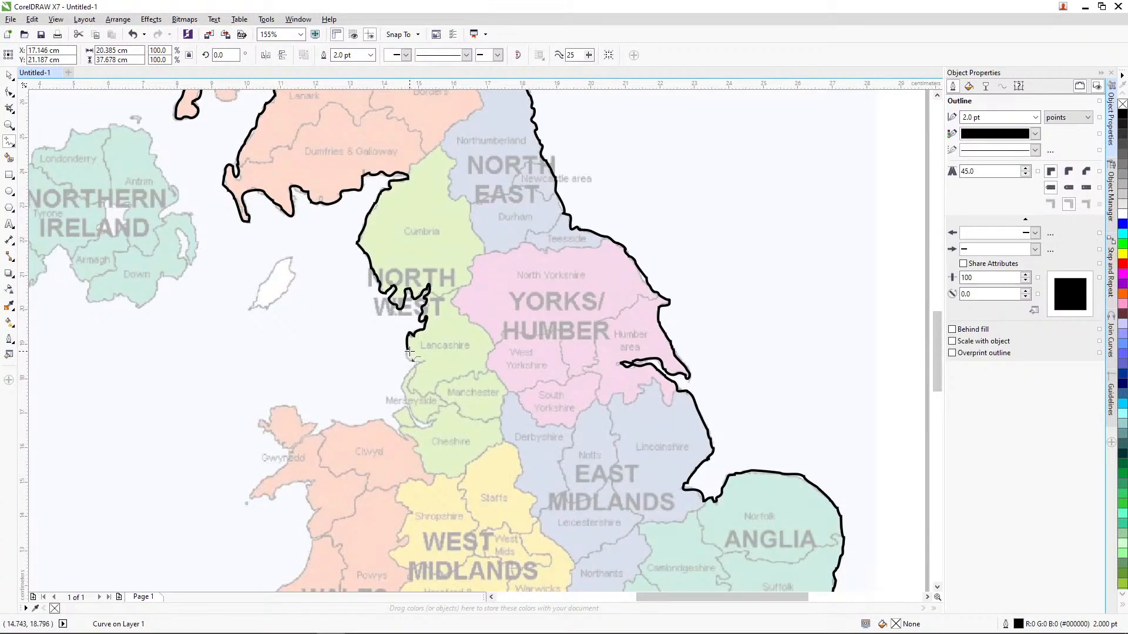
drag(410, 351, 417, 365)
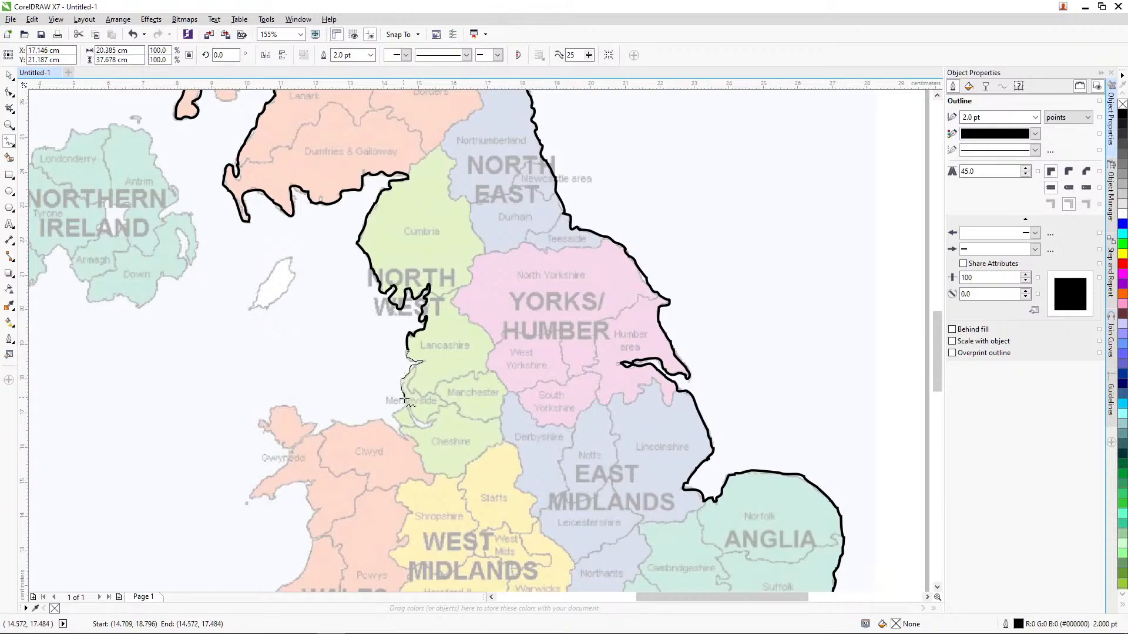
mouse_move(411, 414)
mouse_down()
mouse_move(403, 406)
mouse_move(395, 420)
mouse_move(404, 434)
mouse_move(385, 421)
mouse_move(331, 421)
mouse_move(309, 435)
mouse_move(315, 424)
mouse_move(275, 407)
mouse_move(267, 429)
mouse_move(301, 448)
mouse_move(252, 498)
mouse_move(315, 480)
mouse_move(306, 491)
mouse_move(320, 512)
mouse_move(321, 539)
mouse_up()
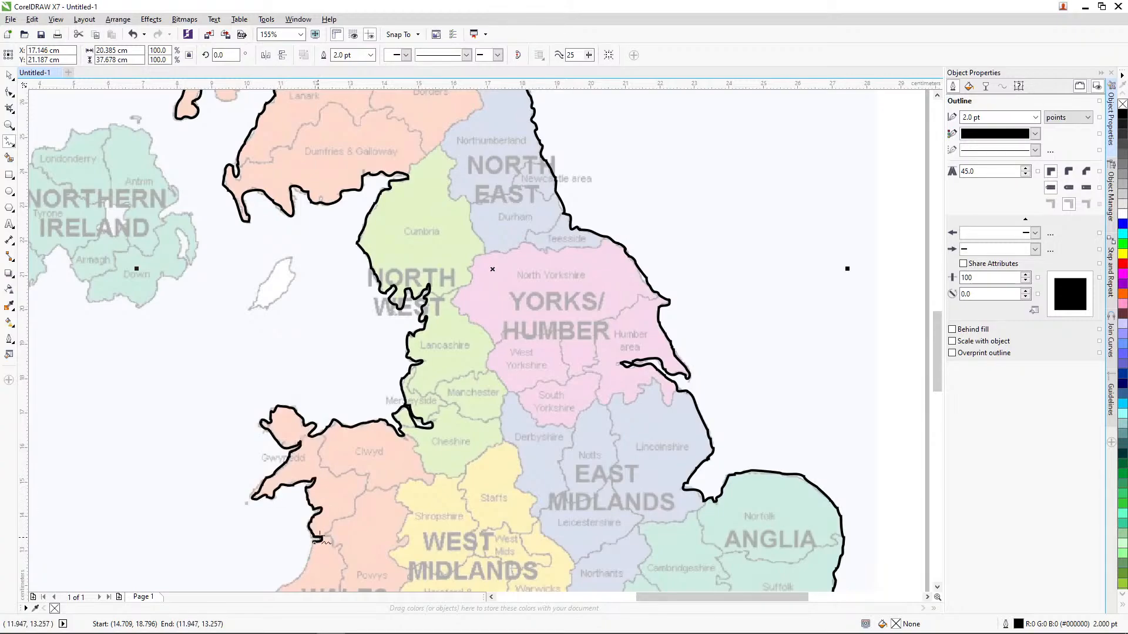
Step: Trace the coastline around South Wales, the Severn estuary, Somerset and Devon, closing the outline at its starting point in Cornwall
drag(938, 331, 939, 369)
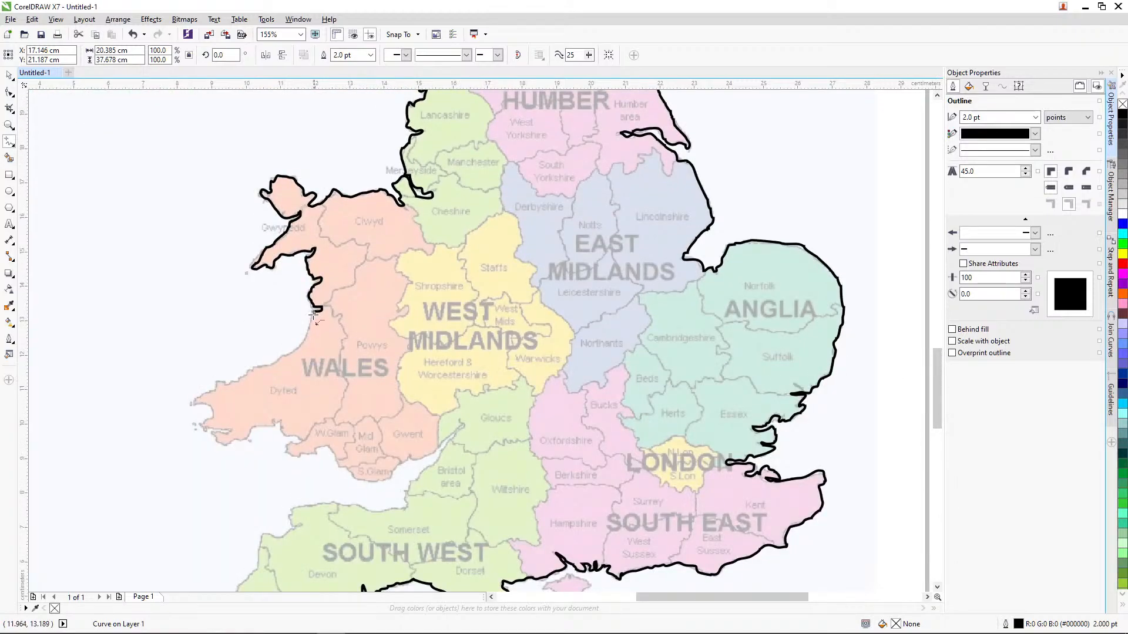
mouse_move(314, 315)
mouse_down()
mouse_move(292, 352)
mouse_move(198, 401)
mouse_move(212, 416)
mouse_move(203, 424)
mouse_move(232, 432)
mouse_move(215, 433)
mouse_move(231, 443)
mouse_move(280, 421)
mouse_move(305, 441)
mouse_move(289, 444)
mouse_move(296, 457)
mouse_move(329, 448)
mouse_move(354, 478)
mouse_move(399, 459)
mouse_up()
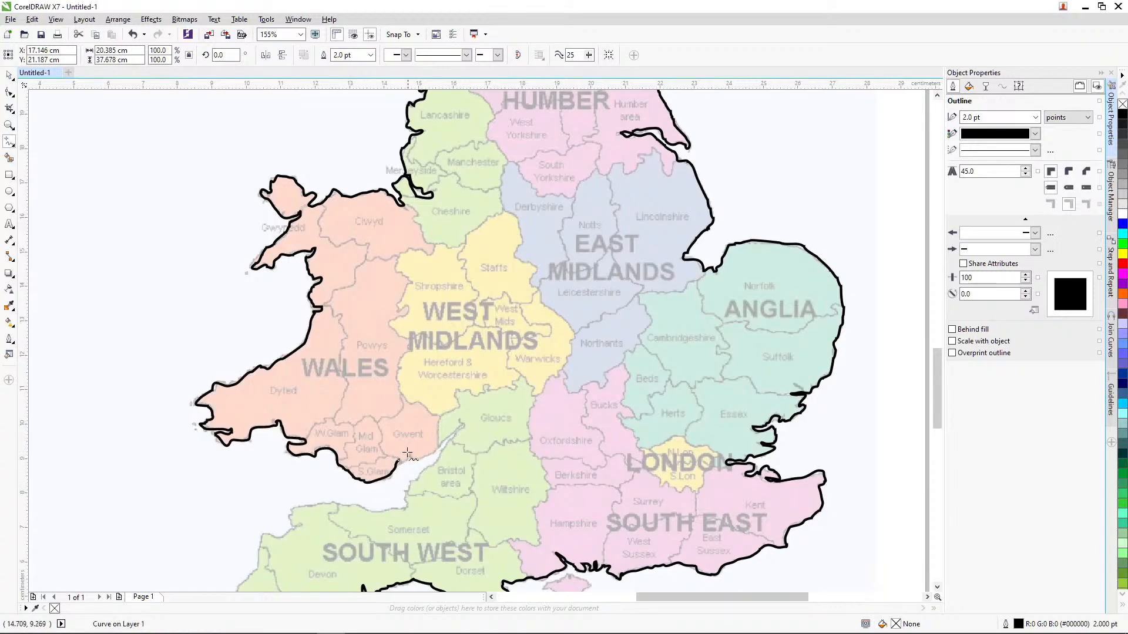
click(399, 460)
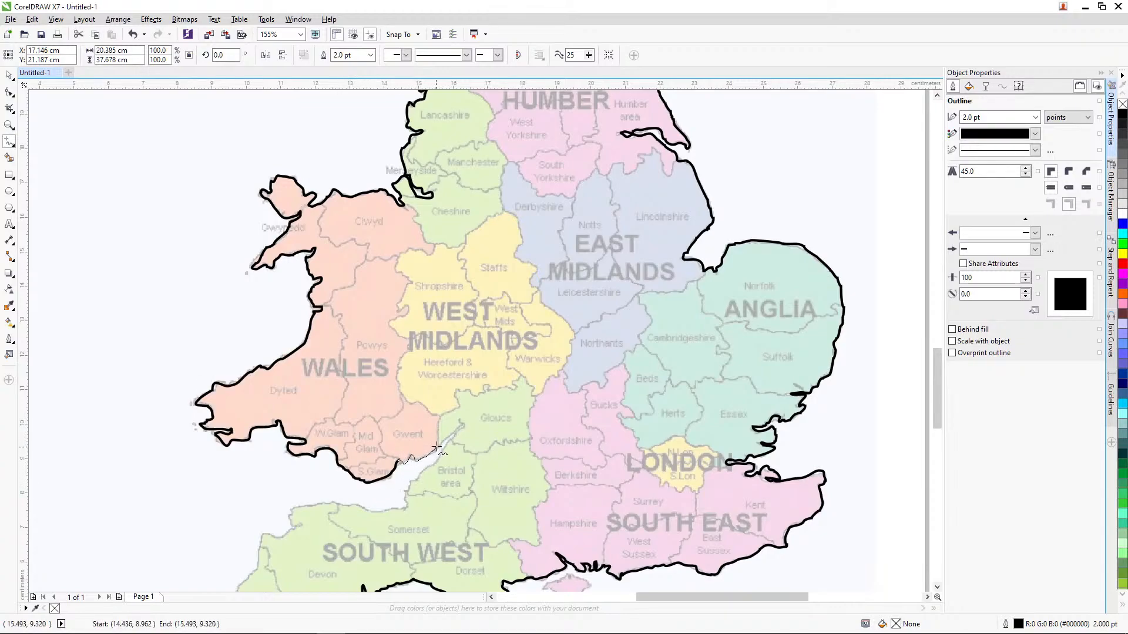
mouse_move(436, 449)
mouse_down()
mouse_move(465, 430)
mouse_move(408, 483)
mouse_move(407, 504)
mouse_move(332, 503)
mouse_up()
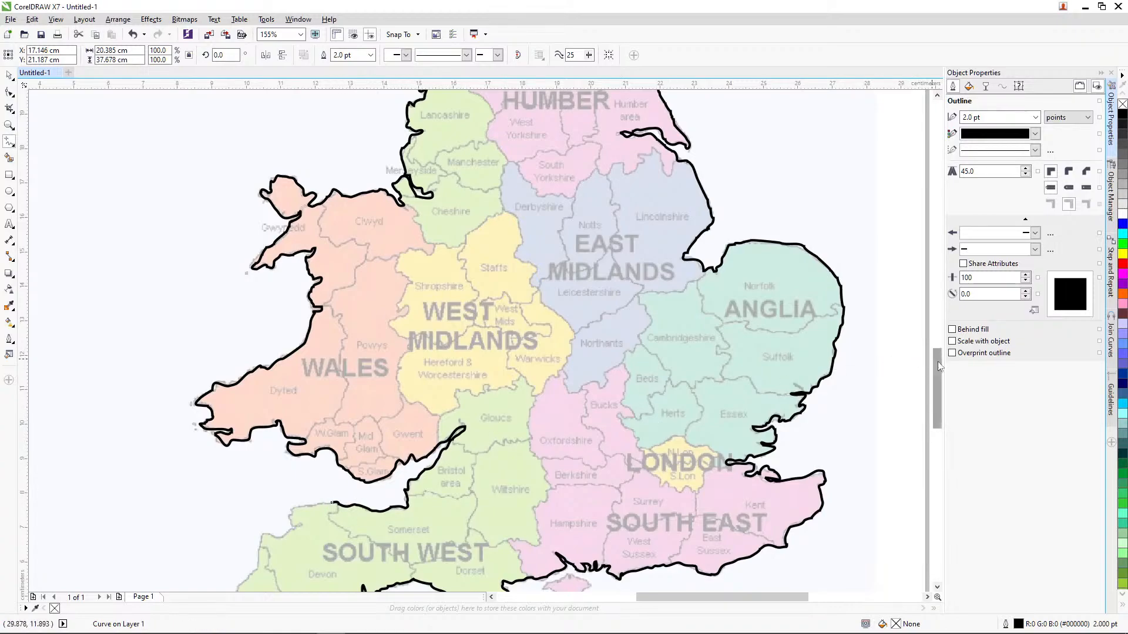
drag(938, 362, 938, 398)
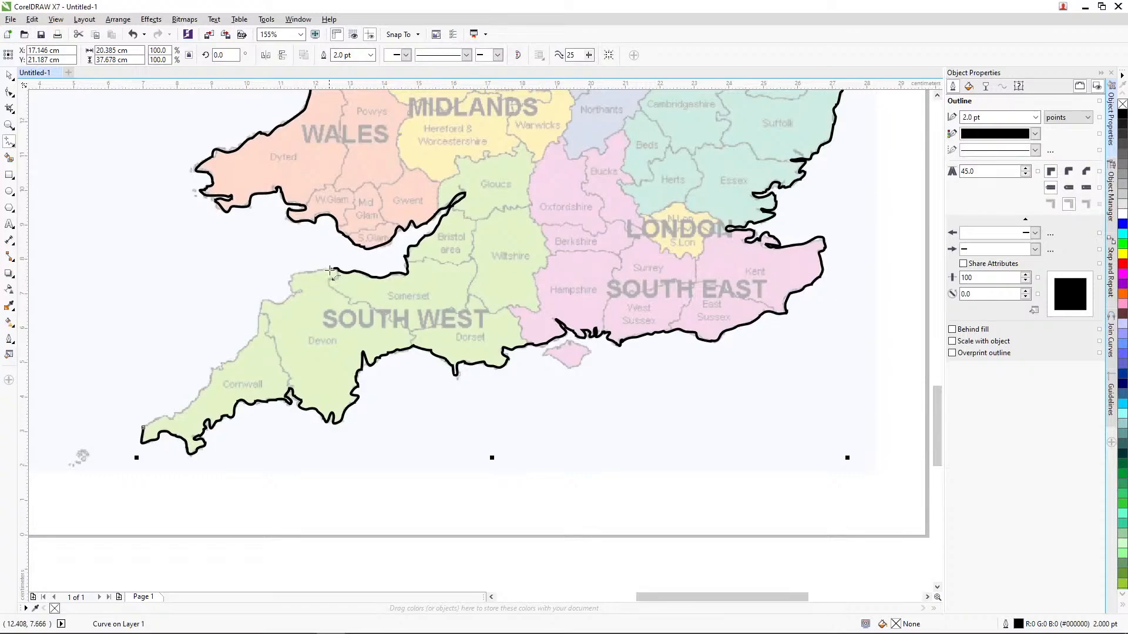
mouse_move(331, 271)
mouse_down()
mouse_move(295, 274)
mouse_move(290, 288)
mouse_move(302, 289)
mouse_move(280, 304)
mouse_move(262, 300)
mouse_move(257, 333)
mouse_move(187, 412)
mouse_move(143, 428)
mouse_up()
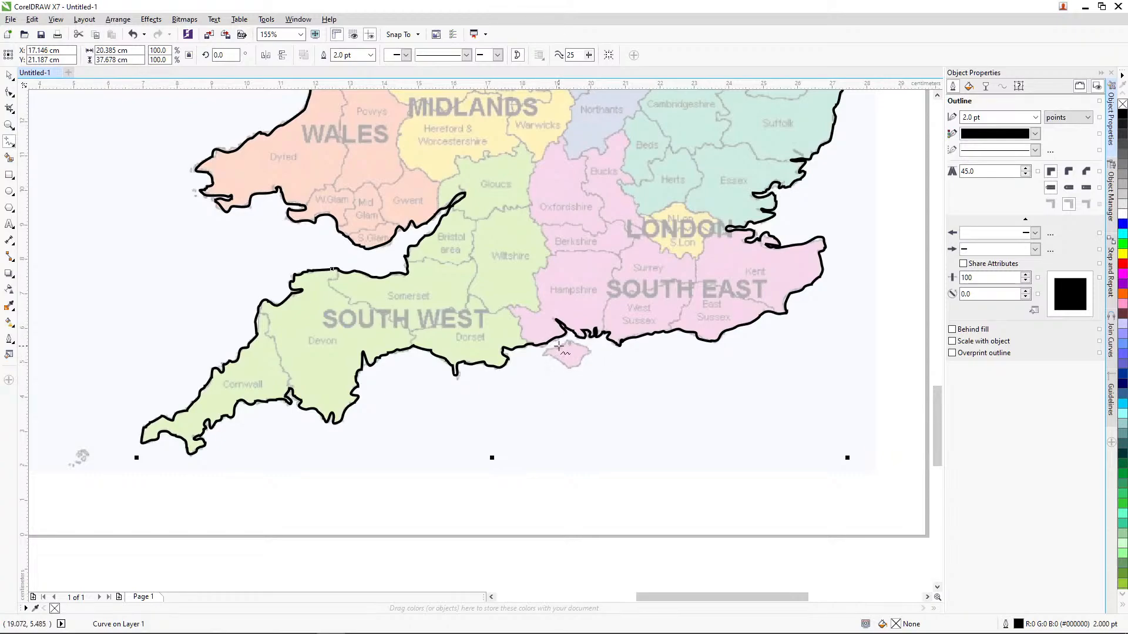
Step: Set the default outline width for graphic objects to 2.0 pt and trace the Isle of Wight freehand, about 1.3 x 0.8 cm
mouse_move(556, 349)
mouse_down()
mouse_move(575, 369)
mouse_move(589, 354)
mouse_move(558, 347)
mouse_up()
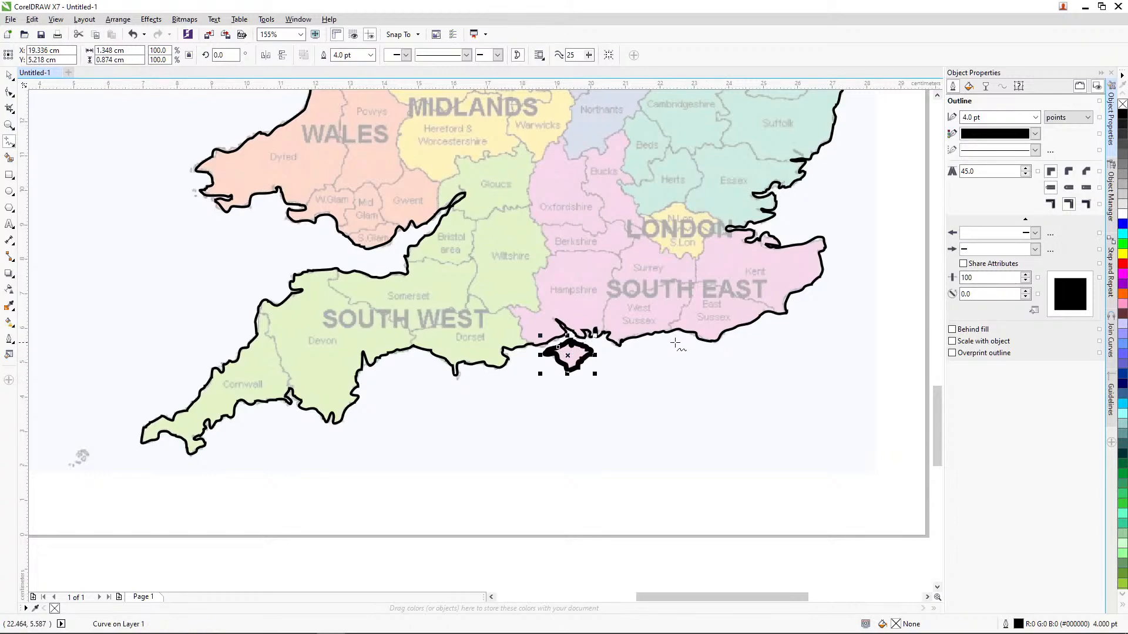
key(ctrl+z)
click(1032, 121)
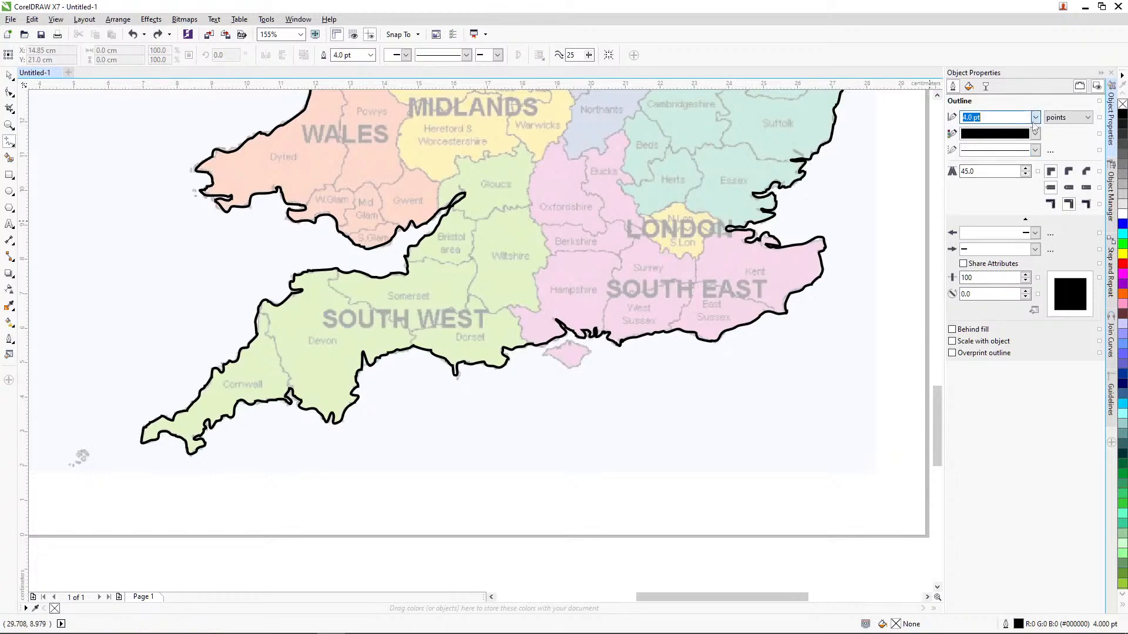
click(1035, 117)
click(993, 193)
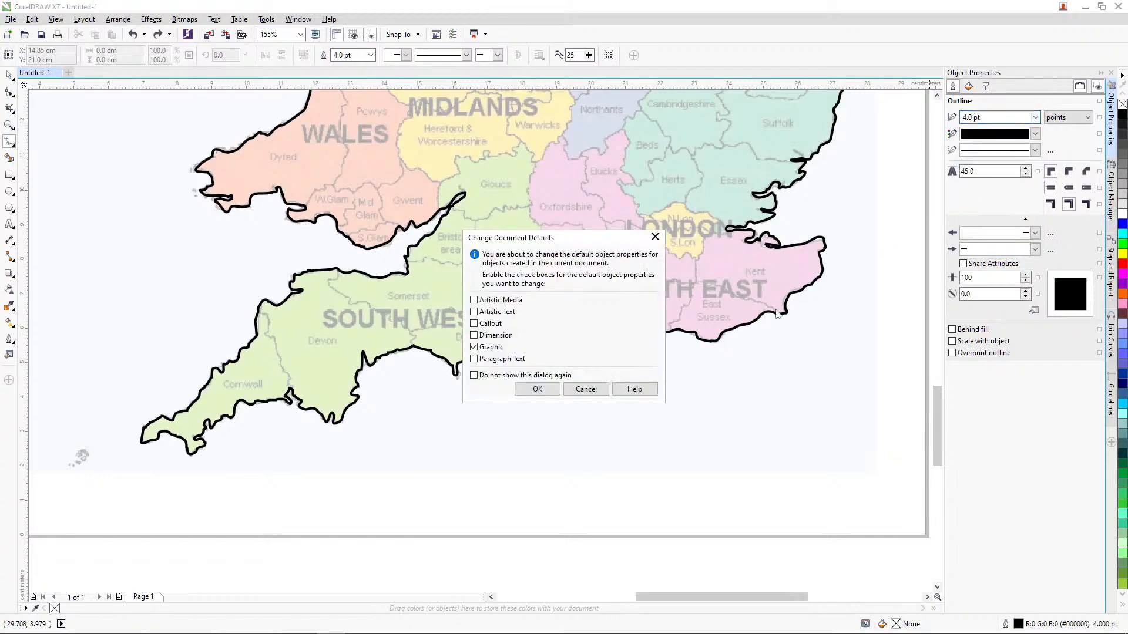
click(548, 391)
mouse_move(560, 351)
mouse_down()
mouse_move(548, 360)
mouse_move(568, 368)
mouse_move(587, 357)
mouse_move(569, 343)
mouse_move(560, 352)
mouse_up()
Step: Trace the outline of Northern Ireland freehand as a closed curve about 6.9 x 5.3 cm
drag(937, 404, 939, 302)
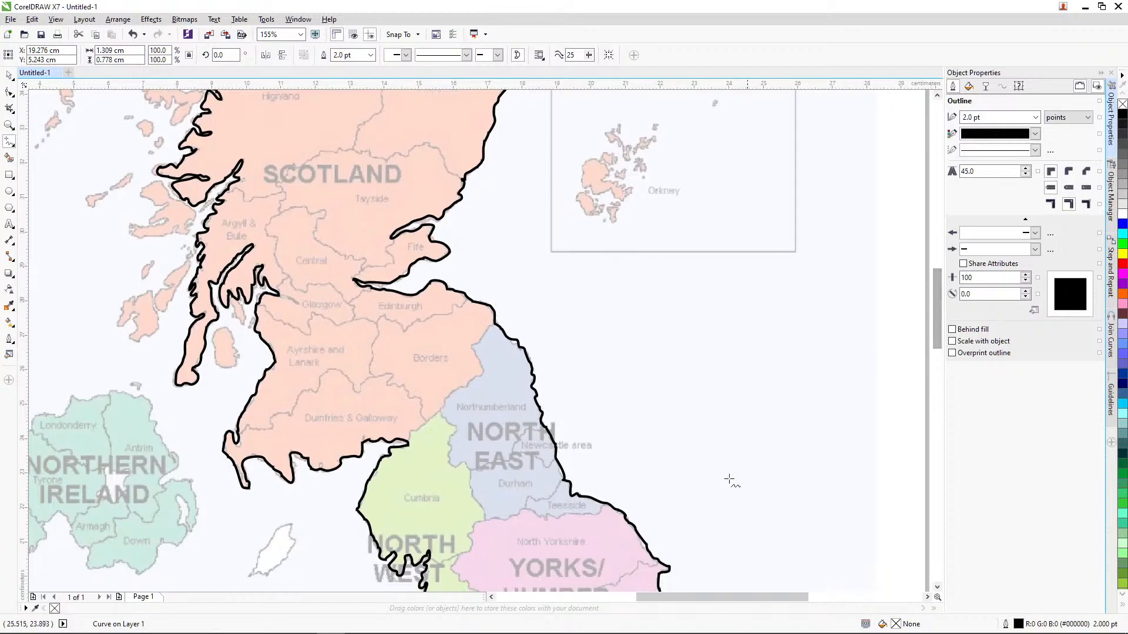
scroll(659, 571, left, 3)
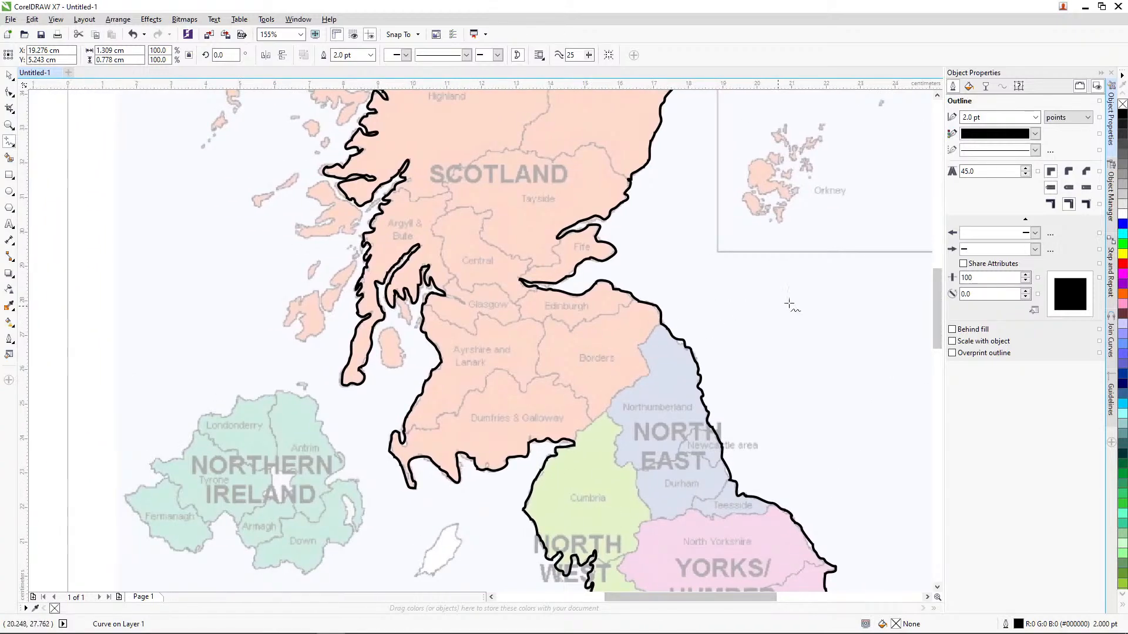
drag(936, 304, 936, 336)
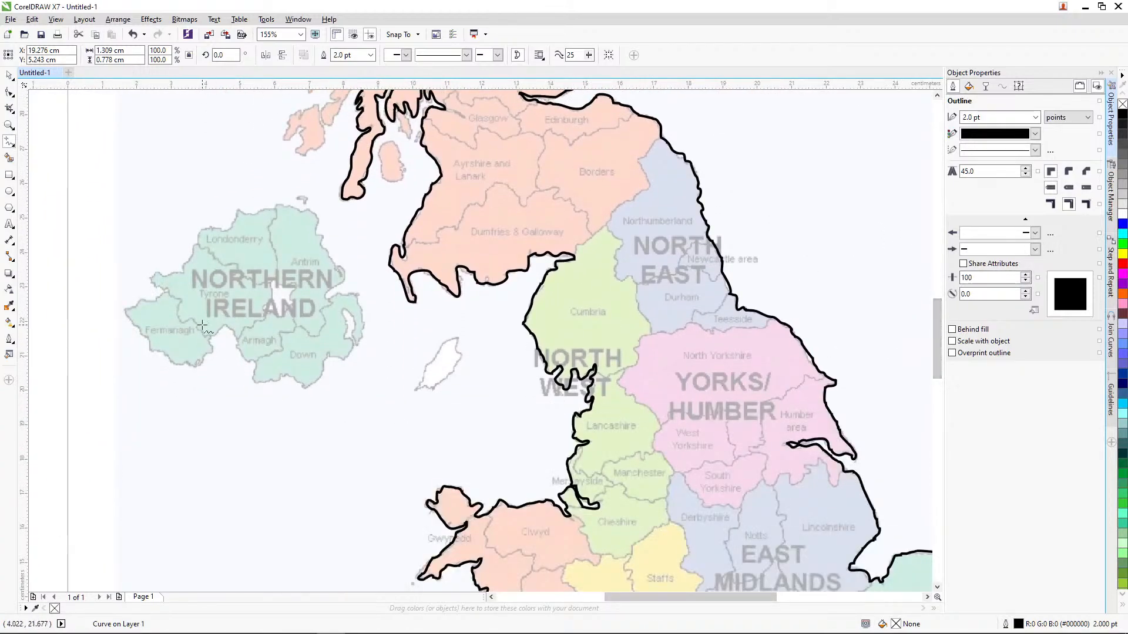
click(166, 292)
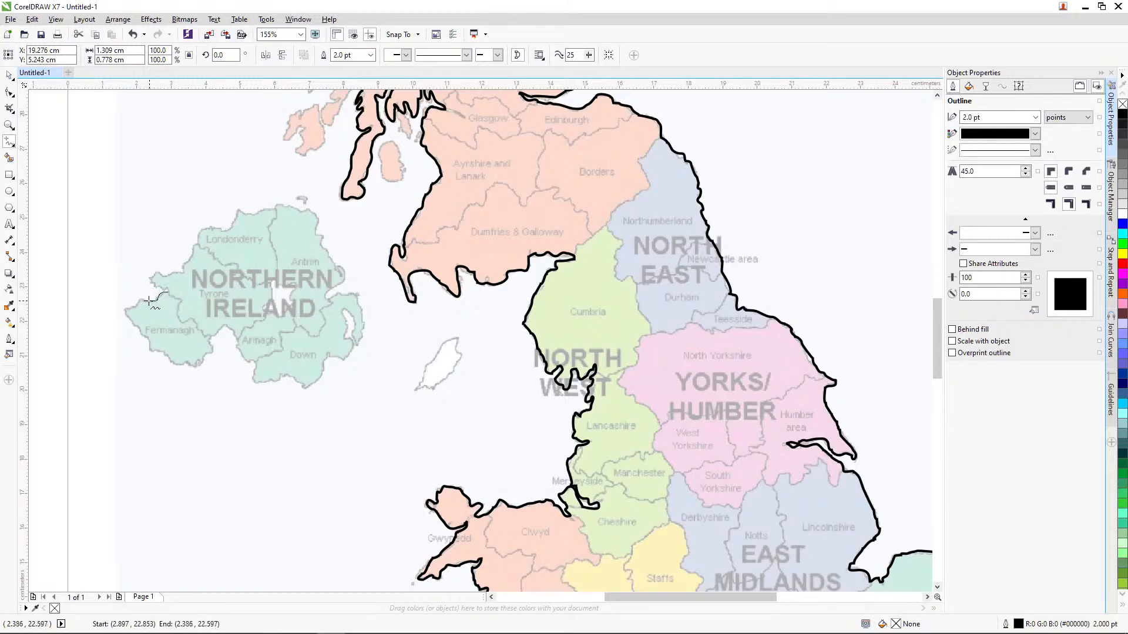
mouse_move(135, 306)
mouse_down()
mouse_move(131, 321)
mouse_move(154, 352)
mouse_move(189, 365)
mouse_move(211, 342)
mouse_move(235, 340)
mouse_move(271, 376)
mouse_move(302, 385)
mouse_move(343, 359)
mouse_move(363, 320)
mouse_move(357, 295)
mouse_move(324, 294)
mouse_move(341, 283)
mouse_move(316, 219)
mouse_move(275, 206)
mouse_move(236, 215)
mouse_up()
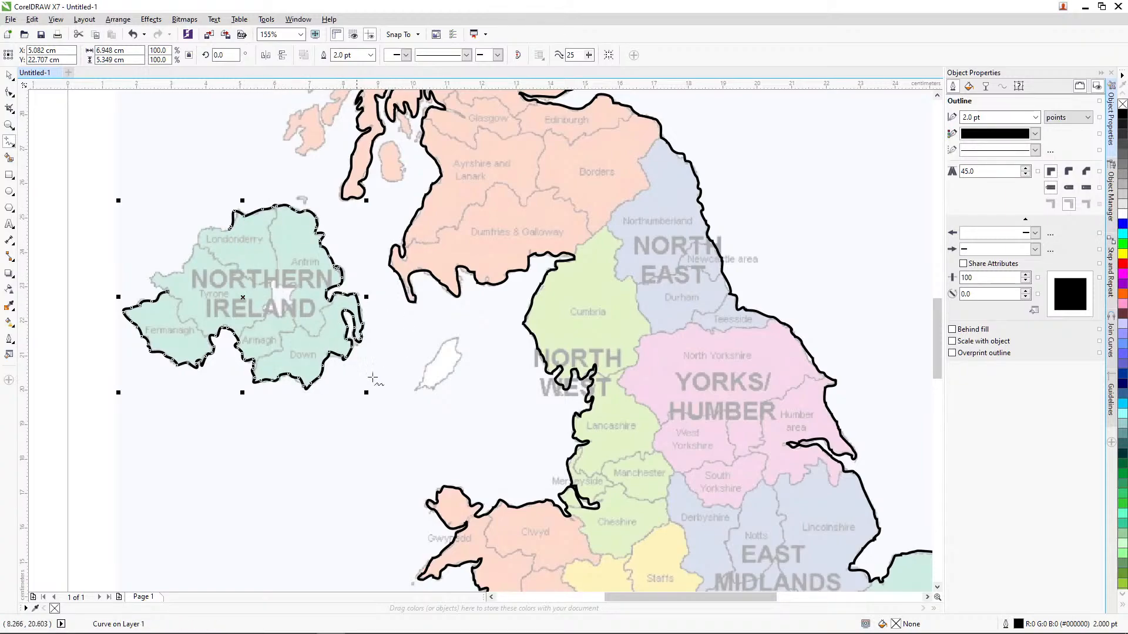
mouse_move(229, 229)
mouse_down()
mouse_move(201, 232)
mouse_move(158, 292)
mouse_up()
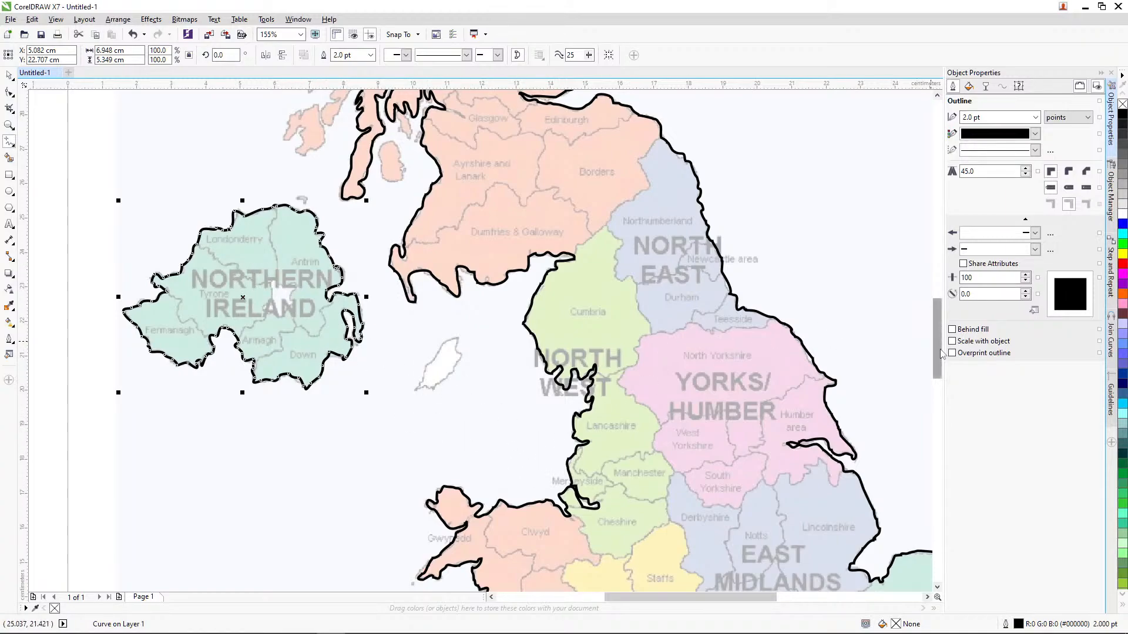
Step: Trace the Isle of Mull off Scotland's west coast freehand as a closed curve about 1.8 x 1.6 cm
scroll(899, 347, up, 3)
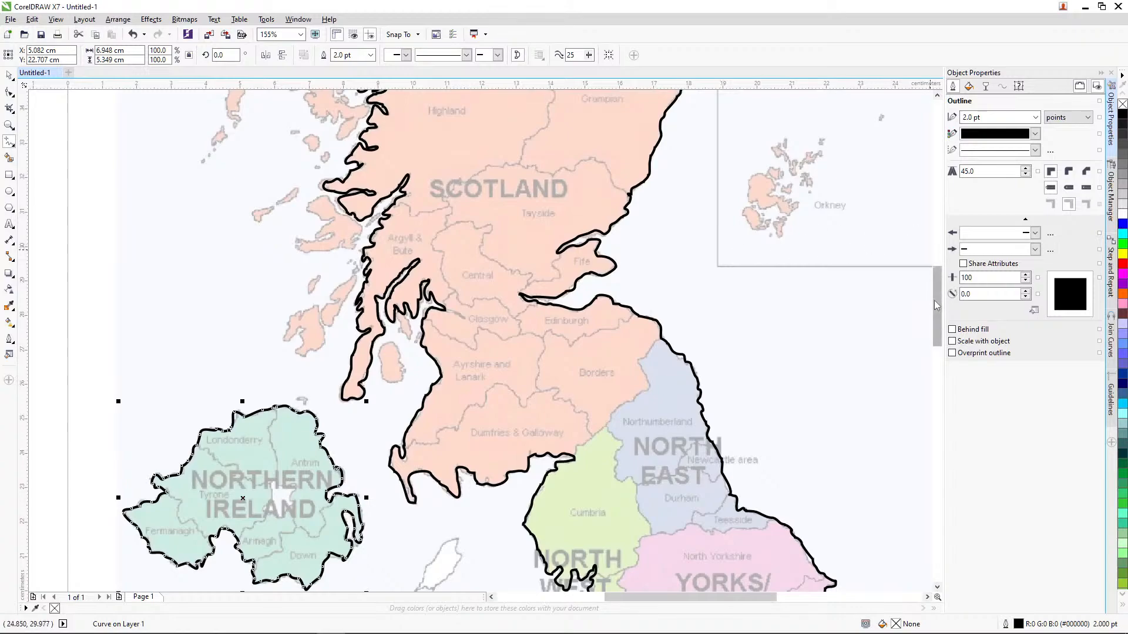
scroll(938, 311, up, 3)
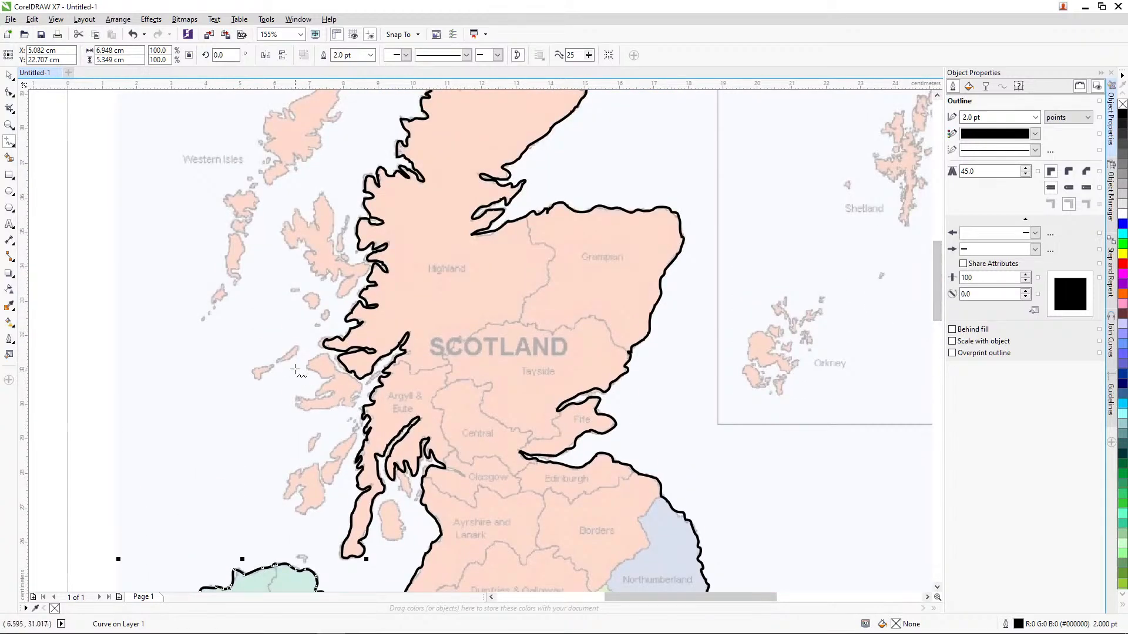
mouse_move(320, 353)
mouse_down()
mouse_move(333, 378)
mouse_move(319, 395)
mouse_move(332, 391)
mouse_move(299, 407)
mouse_move(355, 407)
mouse_move(357, 384)
mouse_move(320, 355)
mouse_up()
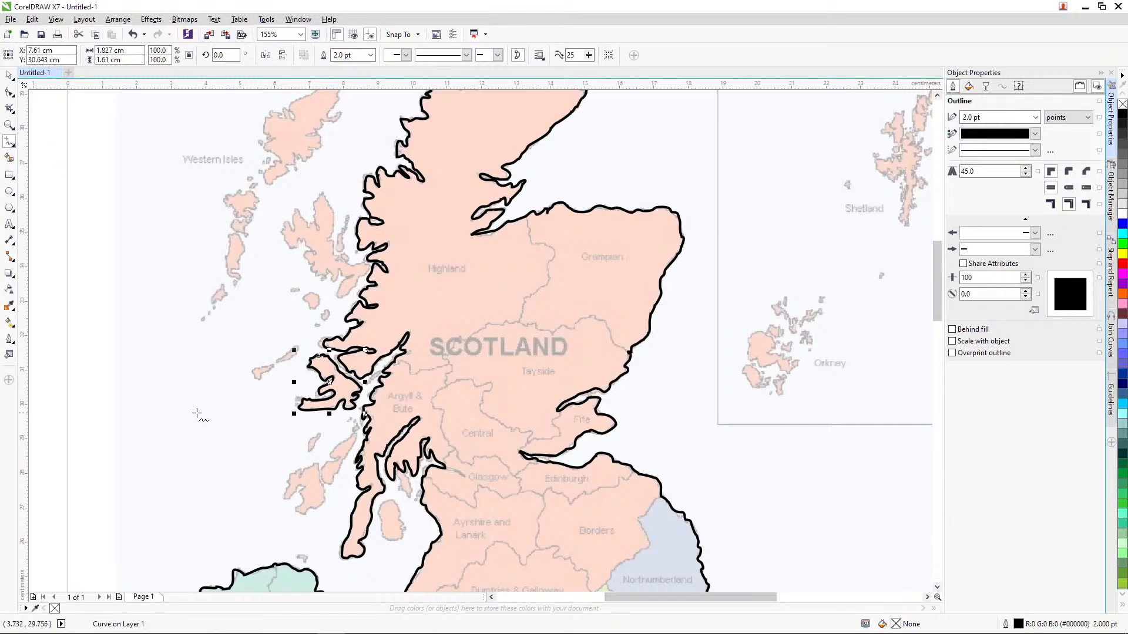
click(218, 341)
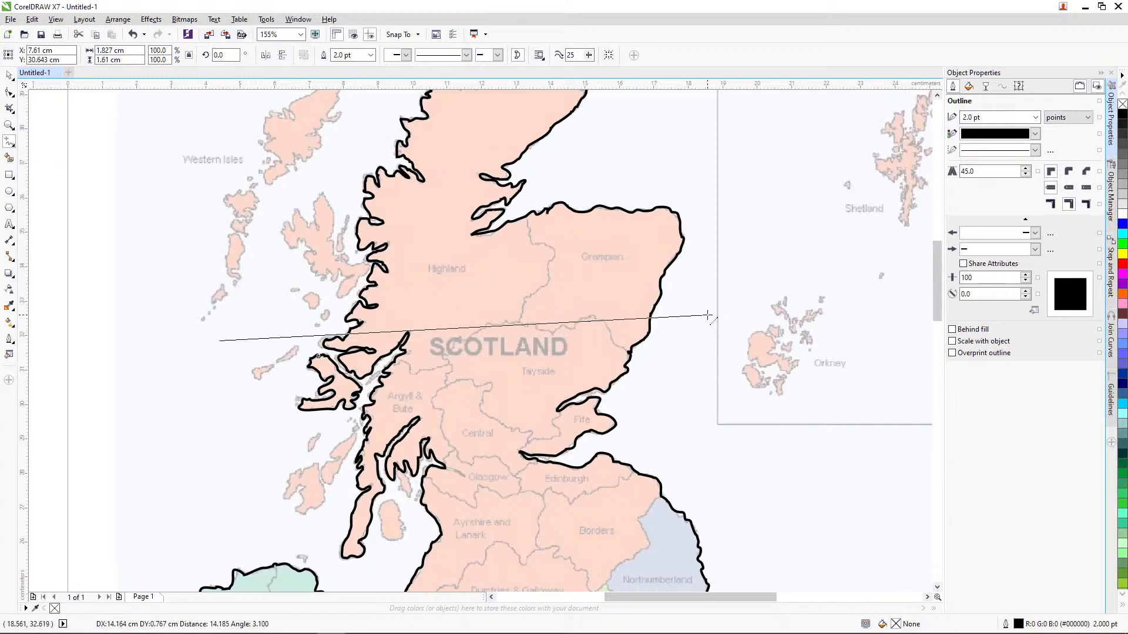
key(Escape)
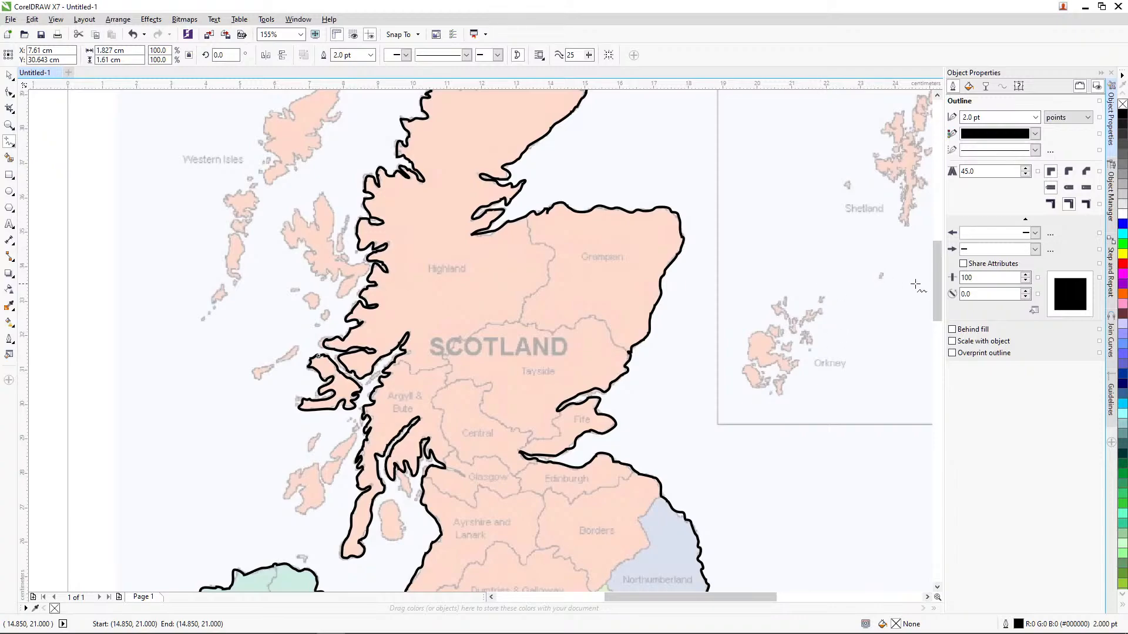
scroll(936, 278, down, 3)
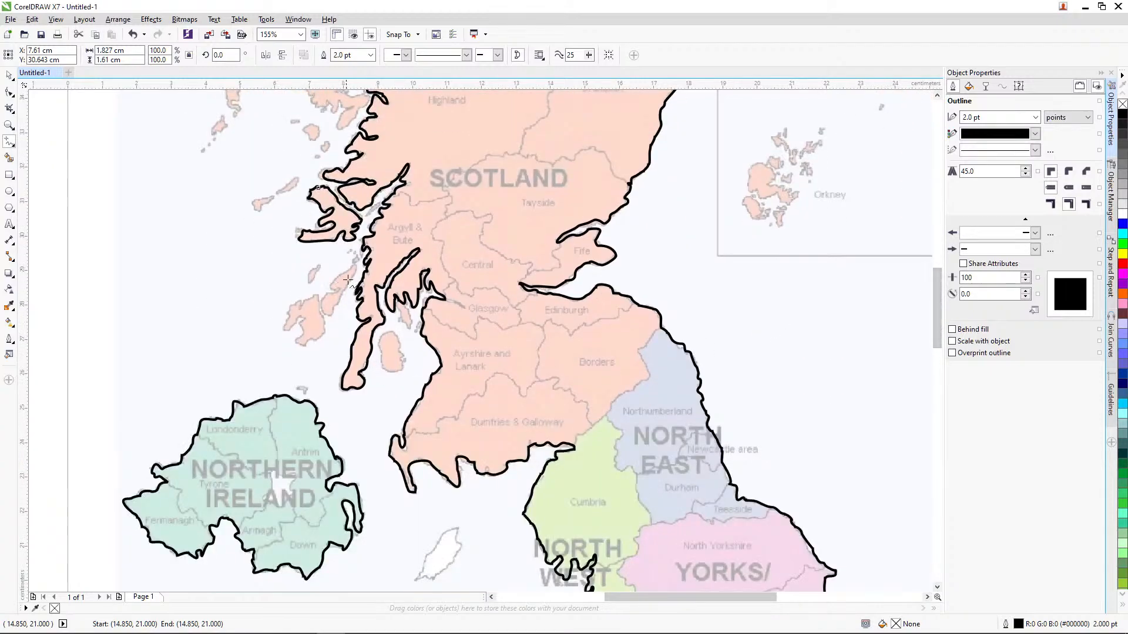
Step: Trace the Isle of Jura off Scotland's southwest coast freehand as a closed curve about 1.0 x 1.6 cm
click(351, 269)
drag(338, 288, 322, 301)
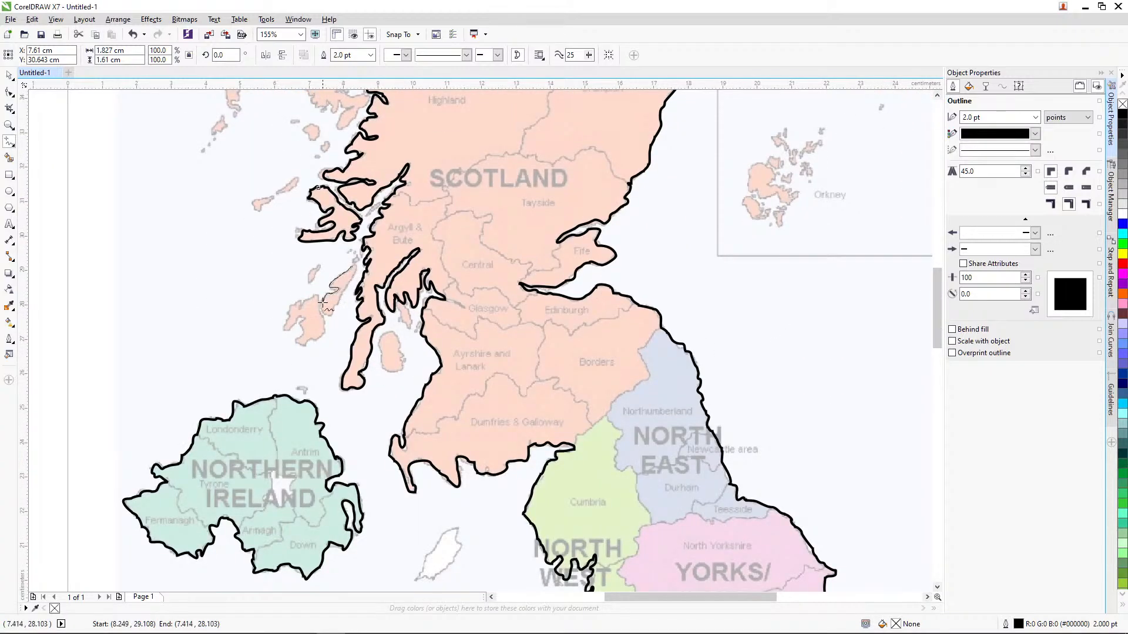
click(352, 268)
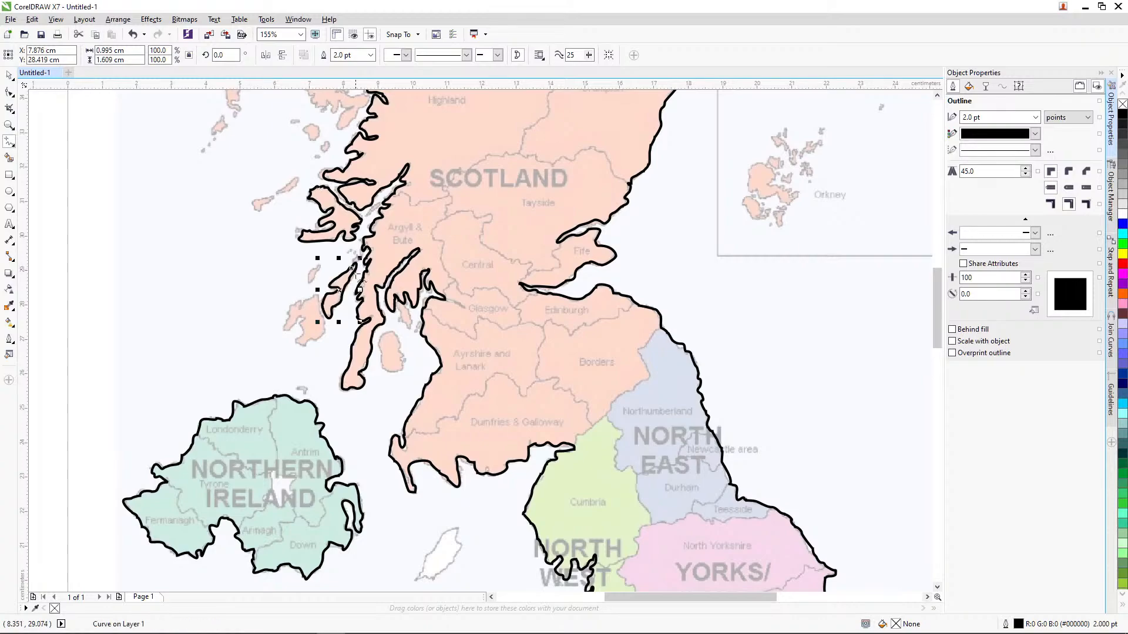
Step: Trace Islay, Colonsay (about 0.4 x 0.5 cm), Bute and Arran (about 0.8 x 1.2 cm) freehand as closed curves
click(315, 295)
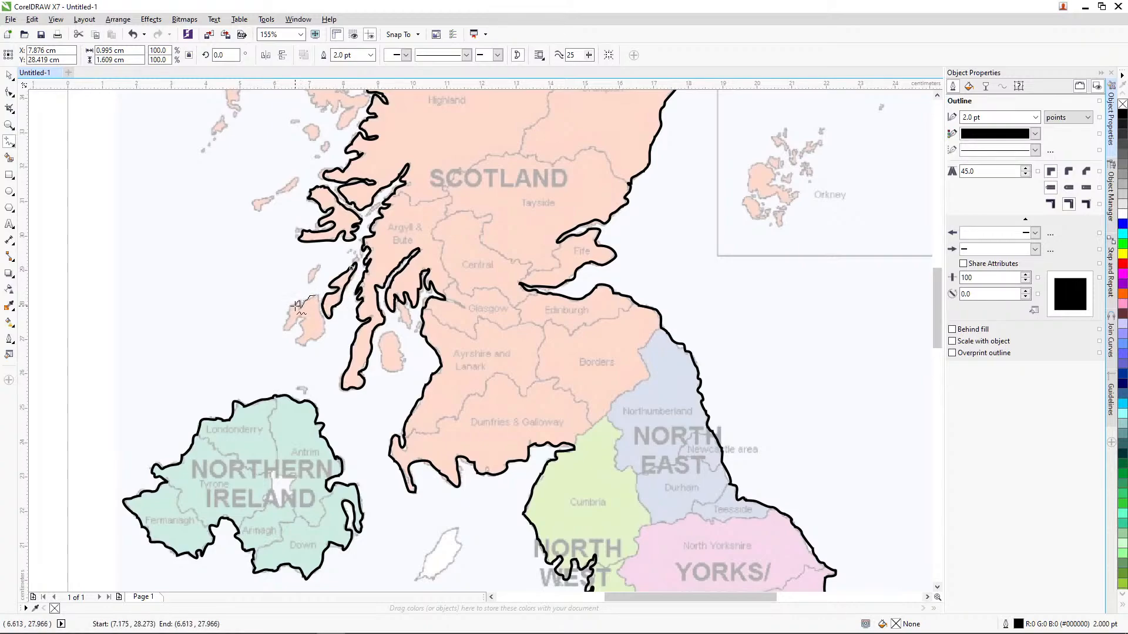
mouse_move(297, 305)
mouse_down()
mouse_move(282, 329)
mouse_move(301, 318)
mouse_move(302, 345)
mouse_move(322, 335)
mouse_move(314, 270)
mouse_up()
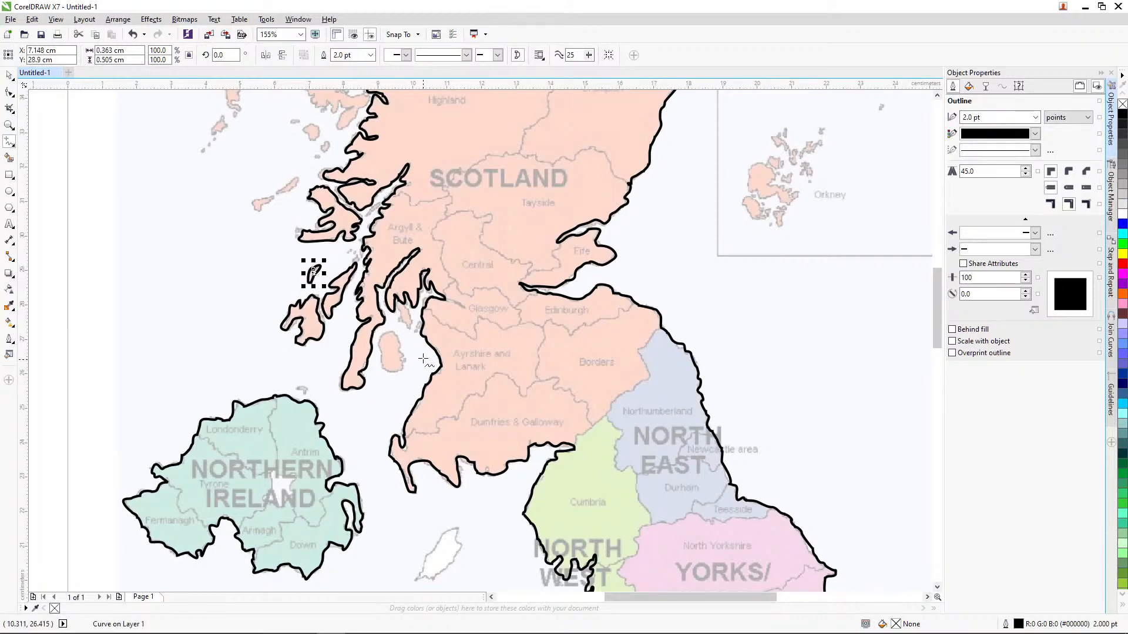
drag(399, 306, 399, 307)
mouse_move(399, 346)
mouse_down()
mouse_move(381, 339)
mouse_move(406, 369)
mouse_move(400, 348)
mouse_up()
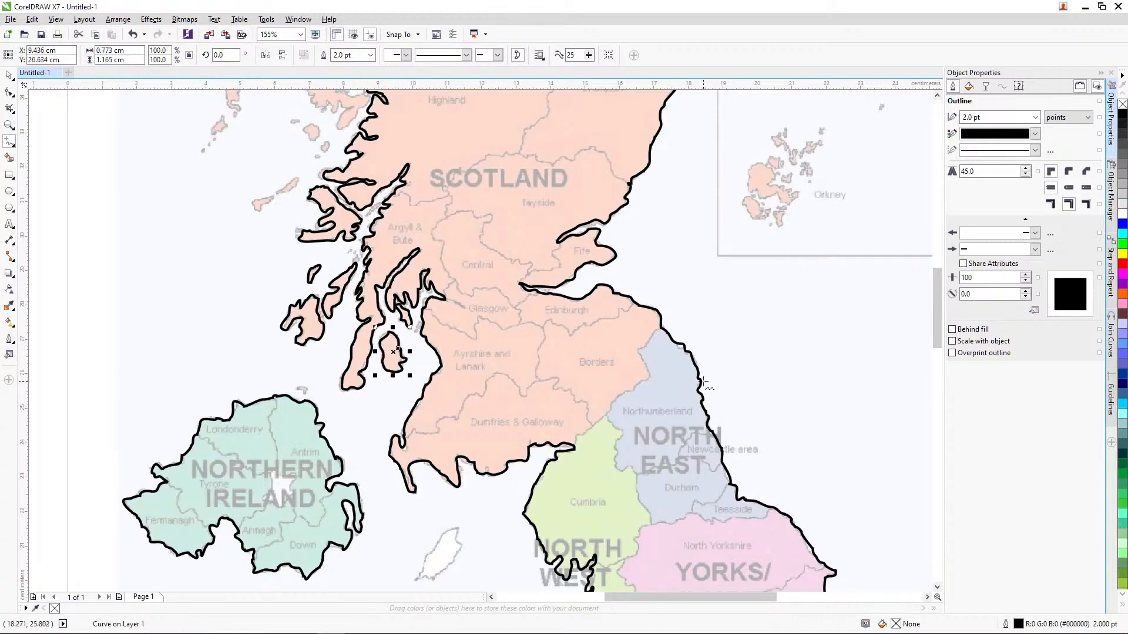
Step: Trace the Isle of Skye off the Highland coast freehand as a closed curve about 2.4 x 3.1 cm
drag(938, 318, 938, 285)
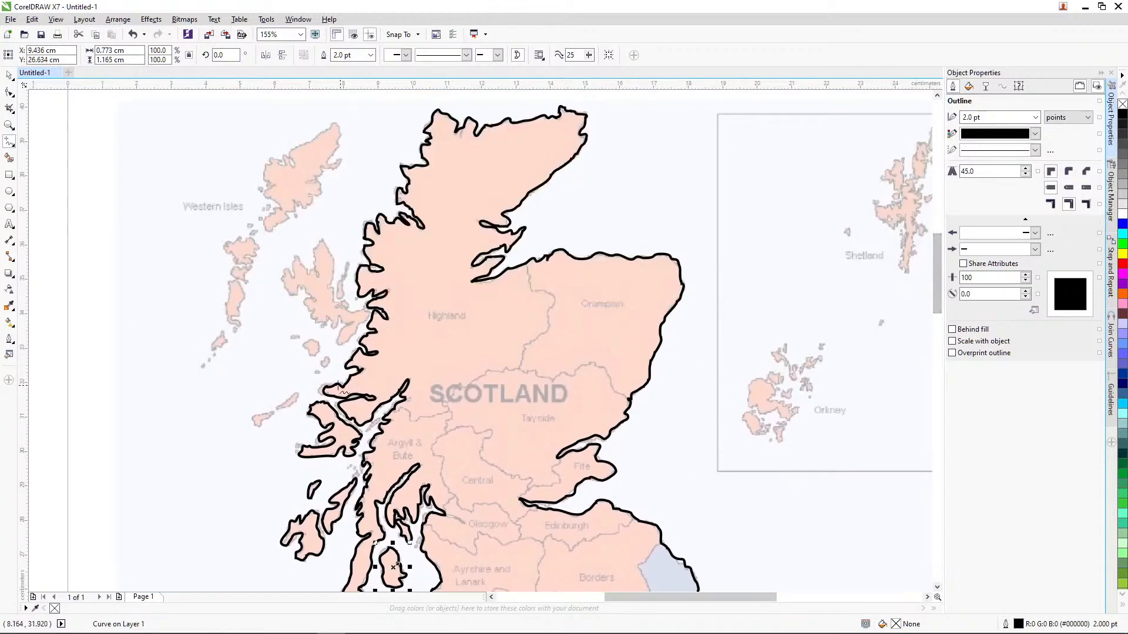
mouse_move(353, 327)
mouse_down()
mouse_move(341, 335)
mouse_move(359, 313)
mouse_move(344, 305)
mouse_up()
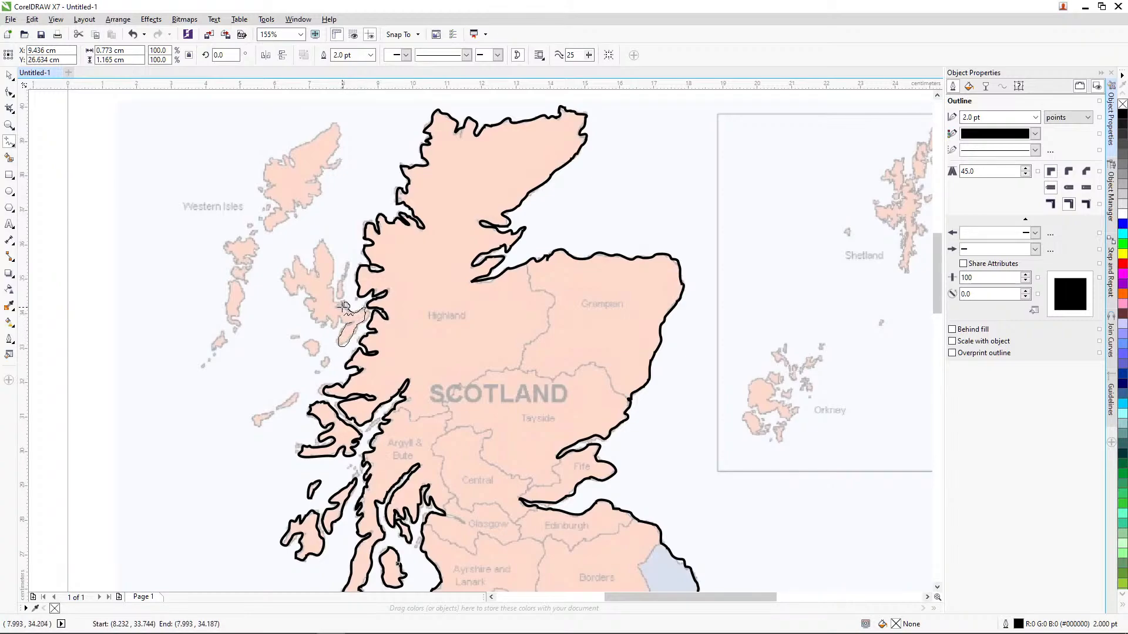
mouse_move(325, 245)
mouse_down()
mouse_move(317, 272)
mouse_move(294, 258)
mouse_move(282, 279)
mouse_move(351, 319)
mouse_up()
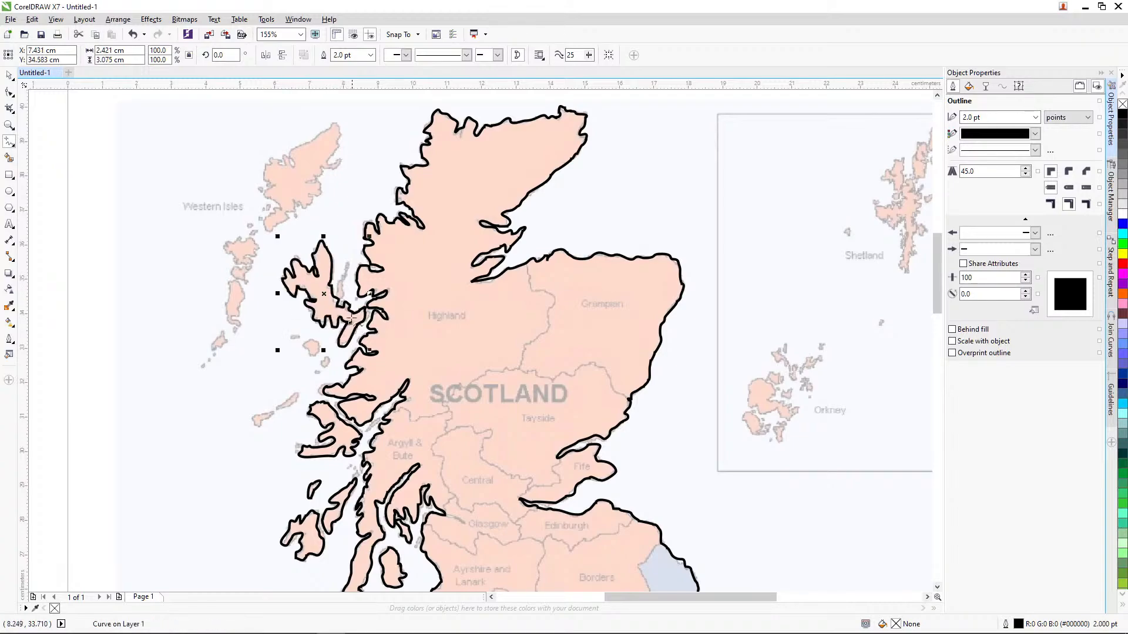
Step: Trace Raasay, Rum (about 0.5 x 0.5 cm), Coll with Tiree, and Eigg (about 0.3 x 0.3 cm) freehand as closed curves
mouse_move(339, 281)
mouse_down()
mouse_move(338, 296)
mouse_move(352, 263)
mouse_move(333, 291)
mouse_move(339, 283)
mouse_up()
mouse_move(314, 342)
mouse_down()
mouse_move(306, 349)
mouse_move(318, 346)
mouse_up()
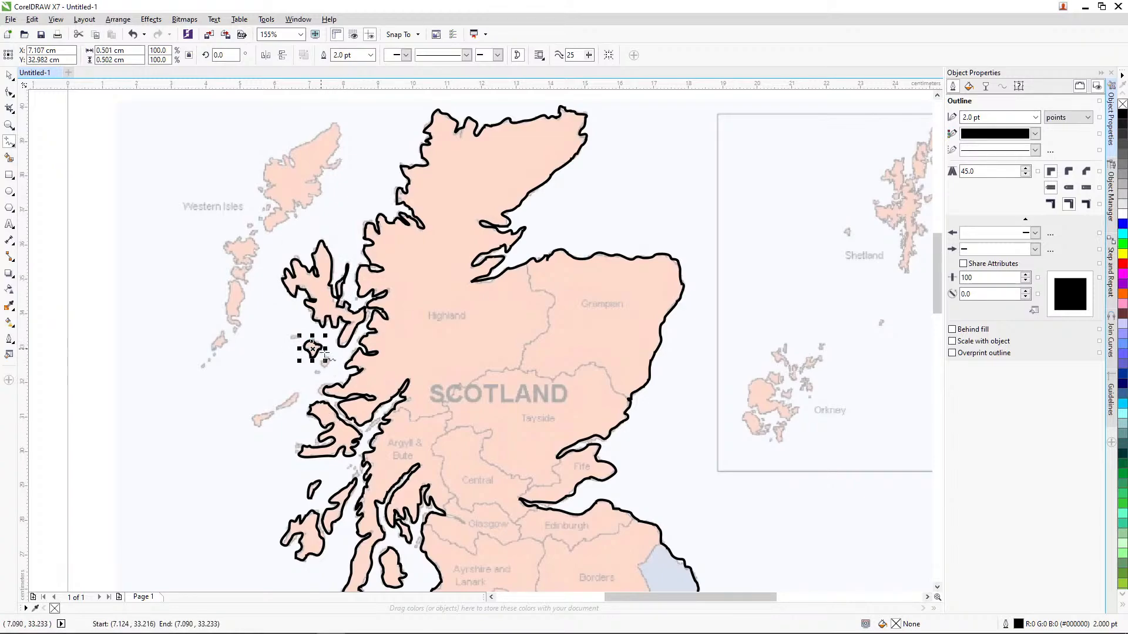
mouse_move(299, 395)
mouse_down()
mouse_move(258, 416)
mouse_move(258, 429)
mouse_move(272, 414)
mouse_up()
mouse_move(325, 356)
mouse_down()
mouse_move(319, 367)
mouse_move(334, 365)
mouse_move(325, 355)
mouse_up()
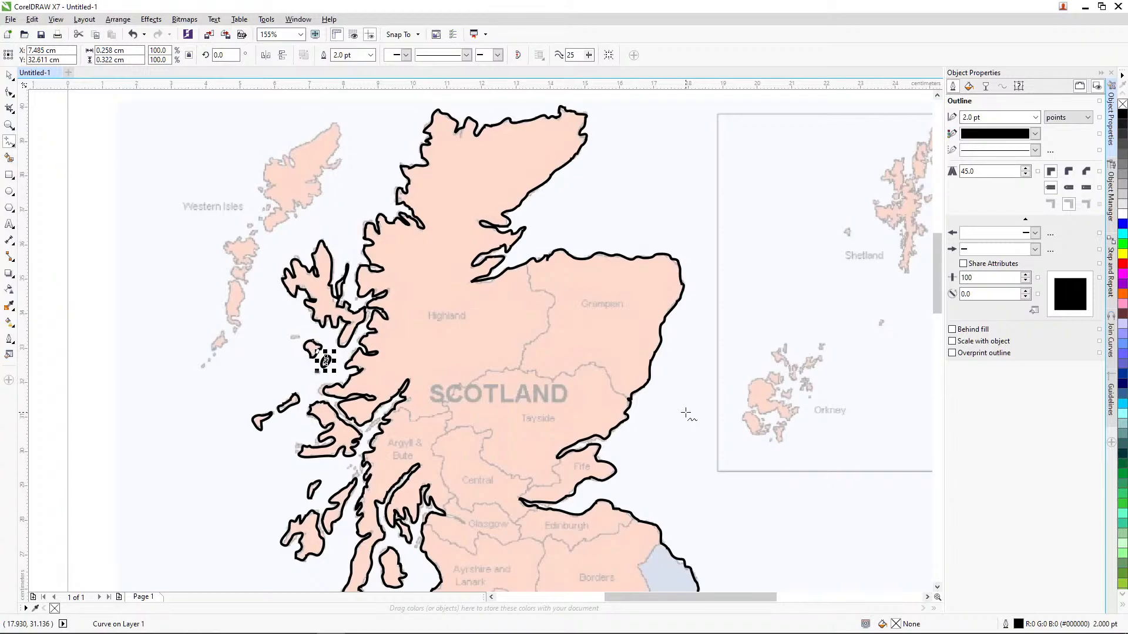
scroll(685, 413, down, 2)
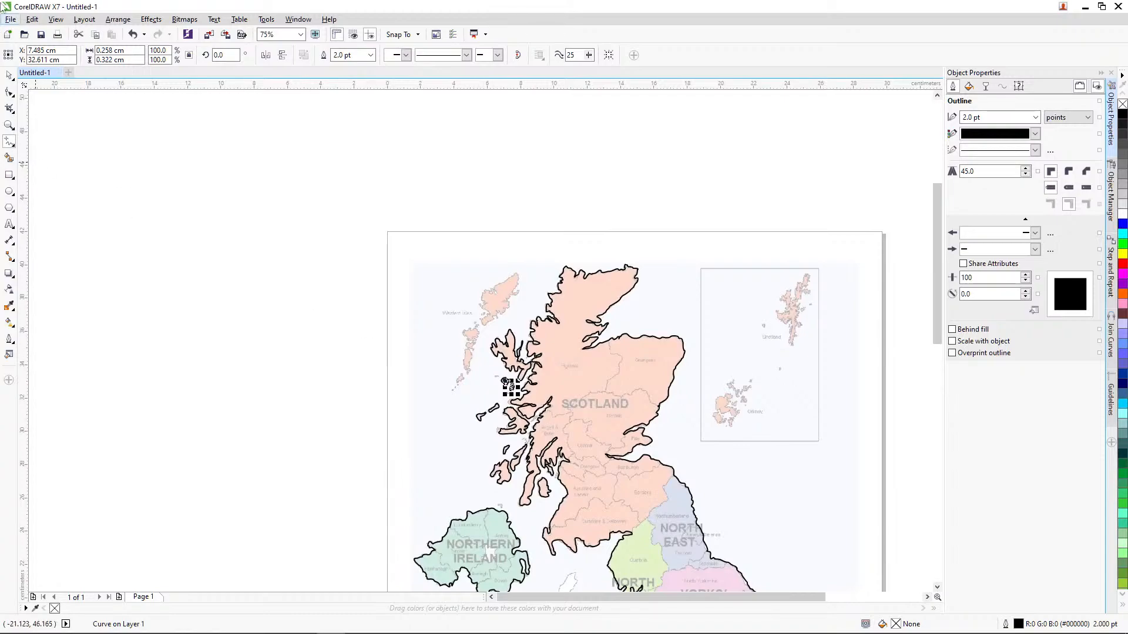
drag(408, 378, 314, 289)
click(243, 288)
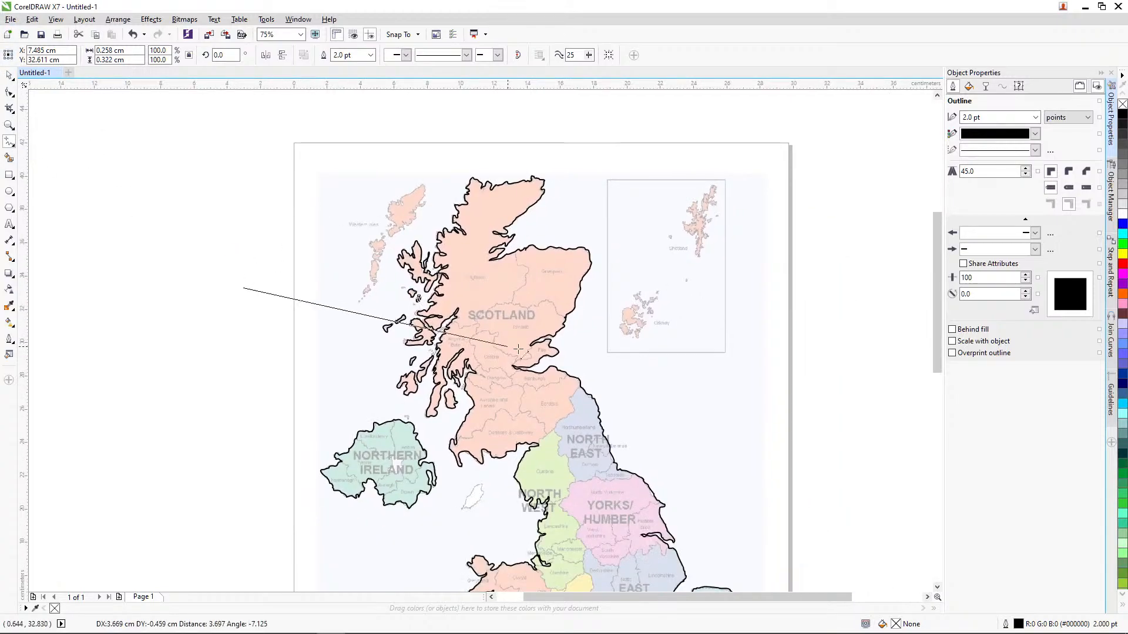
key(Escape)
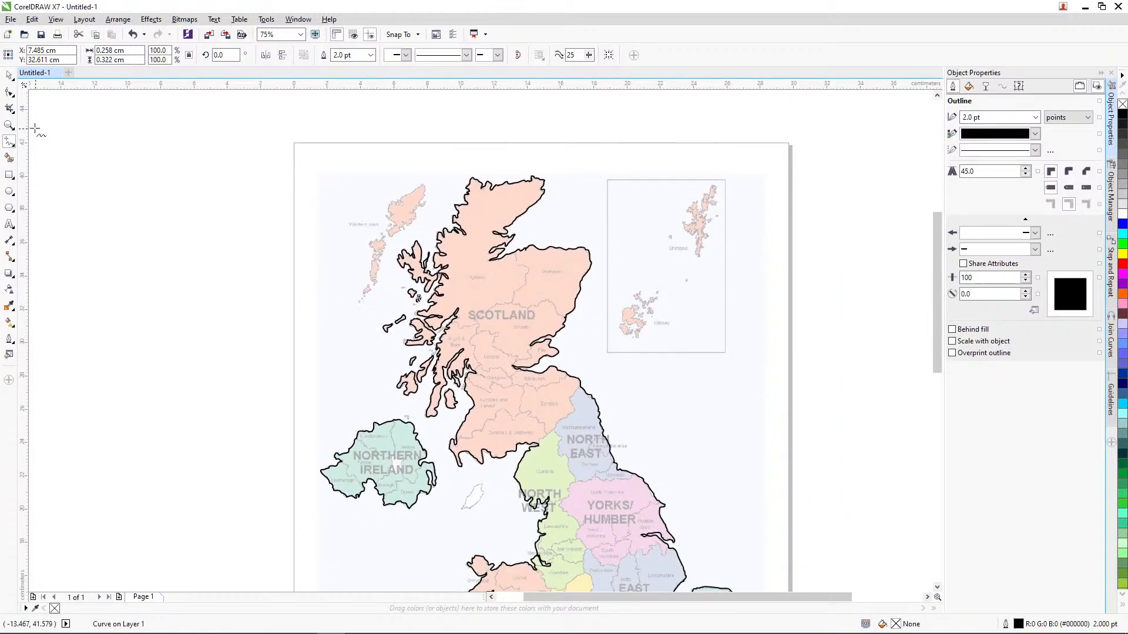
Step: Move the faded regions map image off the page to examine the bare outlines, and undo the move
click(9, 75)
drag(290, 301, 245, 221)
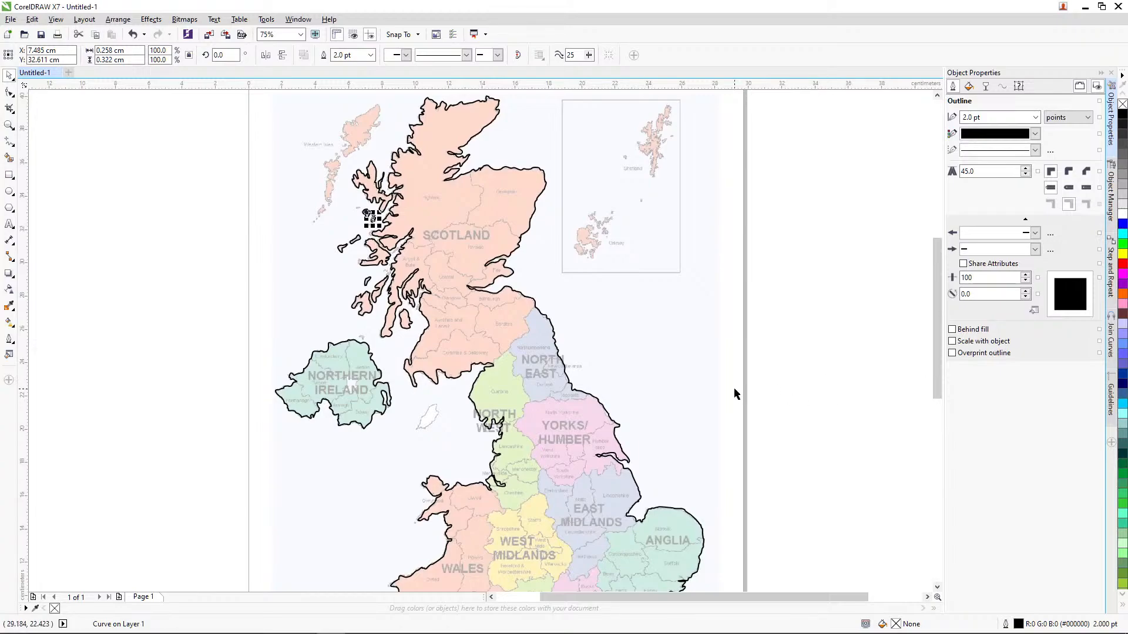
key(Escape)
drag(936, 330, 936, 356)
click(627, 246)
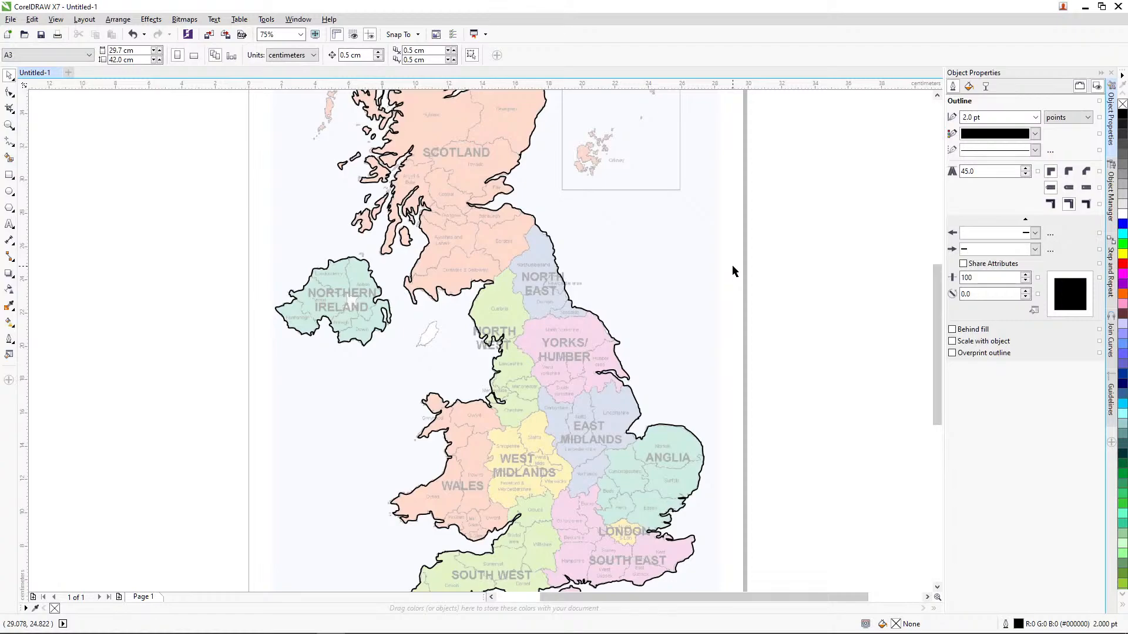
drag(681, 268, 130, 255)
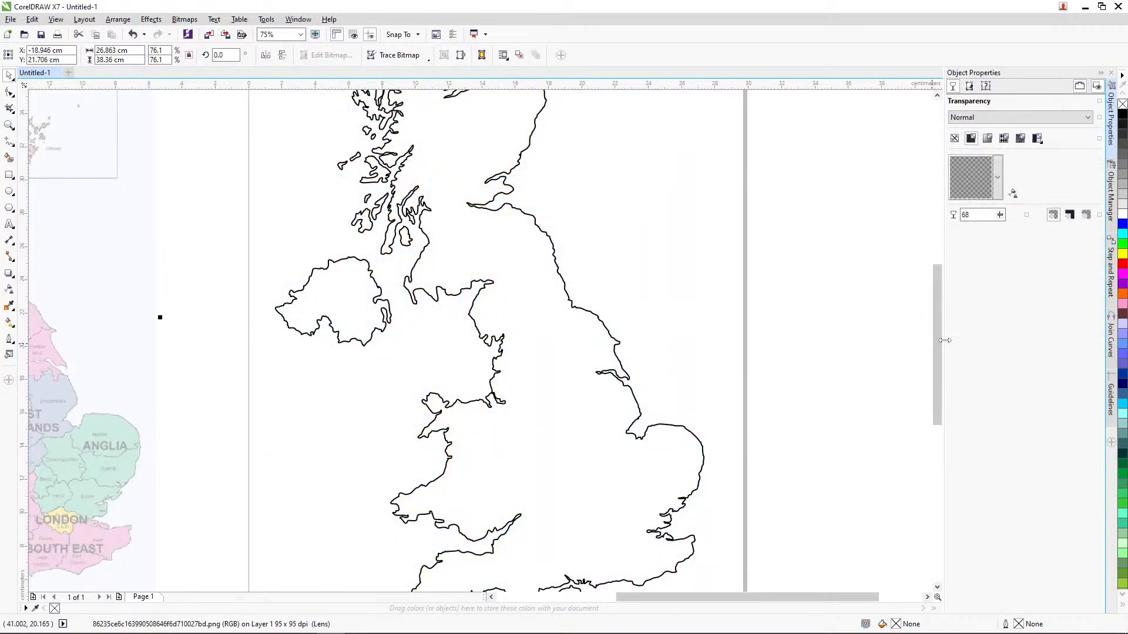
mouse_move(939, 344)
mouse_down()
mouse_move(940, 380)
mouse_move(944, 329)
mouse_up()
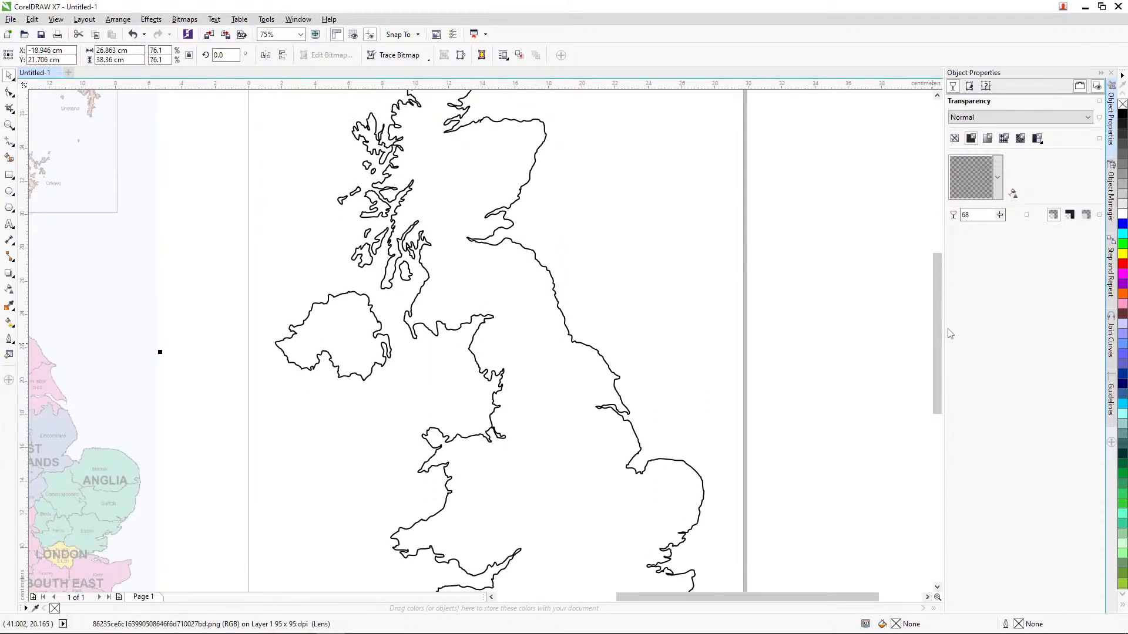
key(ctrl+z)
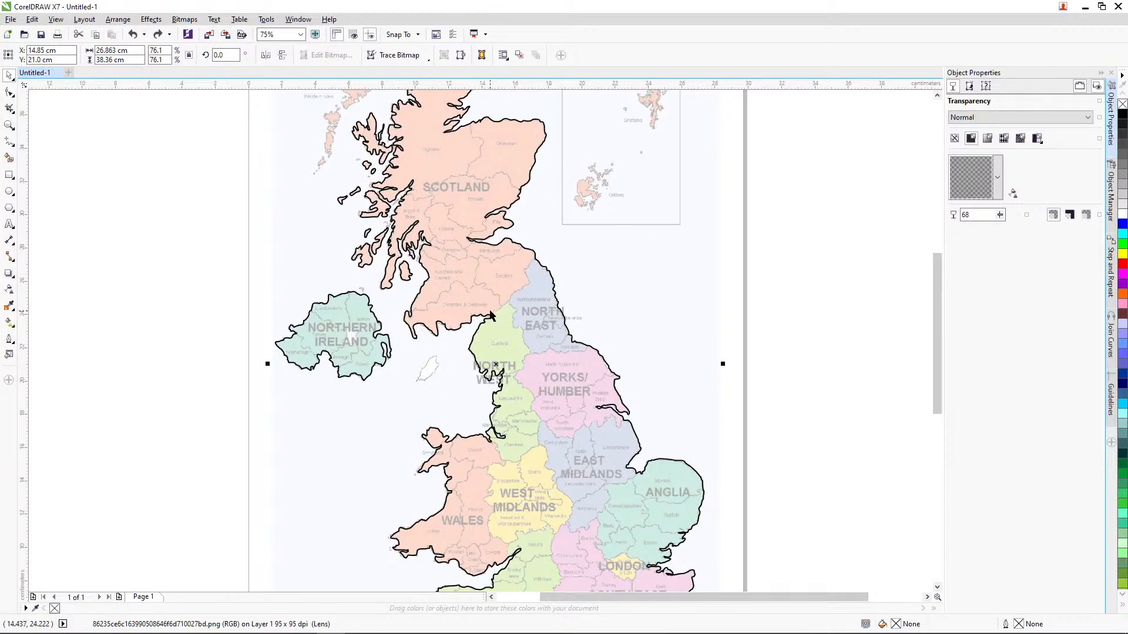
Step: Select the mainland and Northern Ireland outlines together and fill them with yellow
click(9, 125)
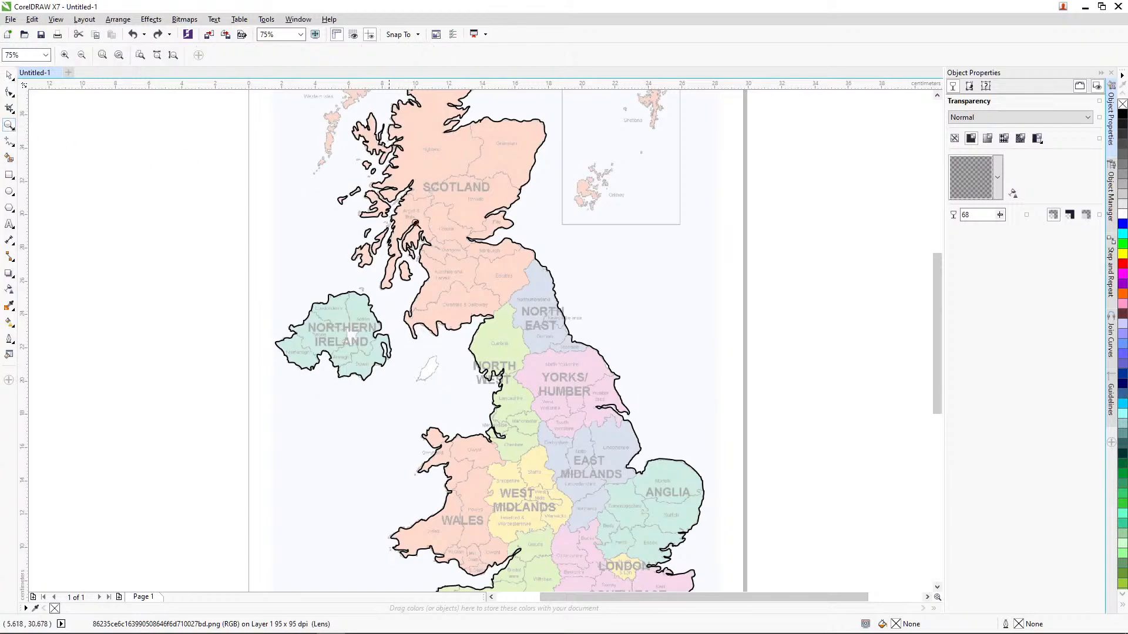
right_click(441, 258)
click(8, 75)
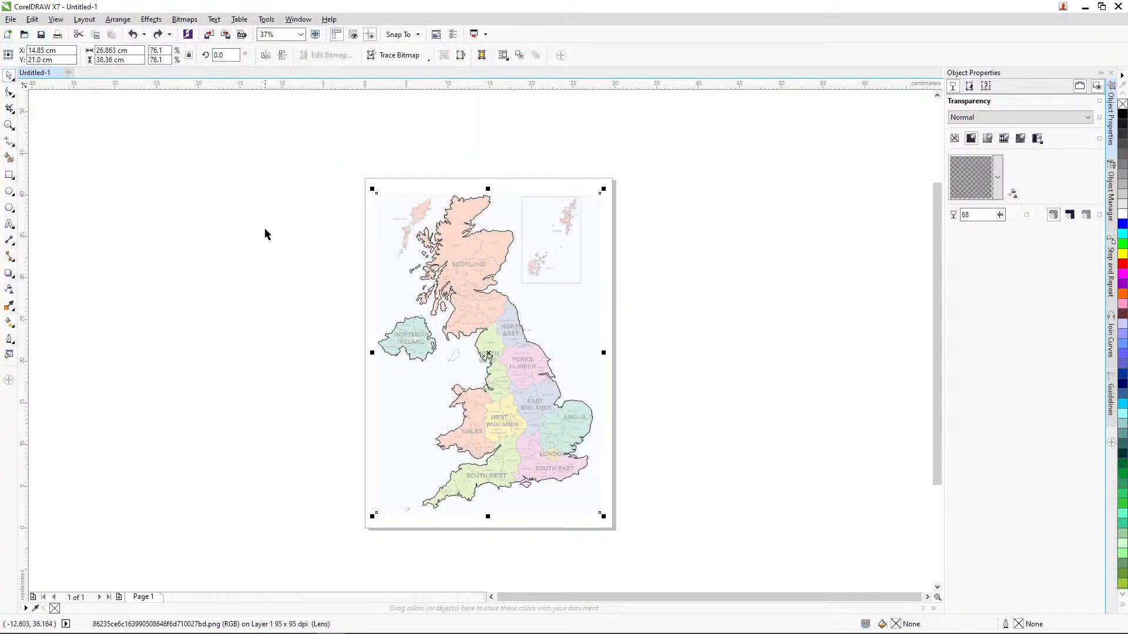
click(285, 260)
click(504, 327)
shift+click(431, 332)
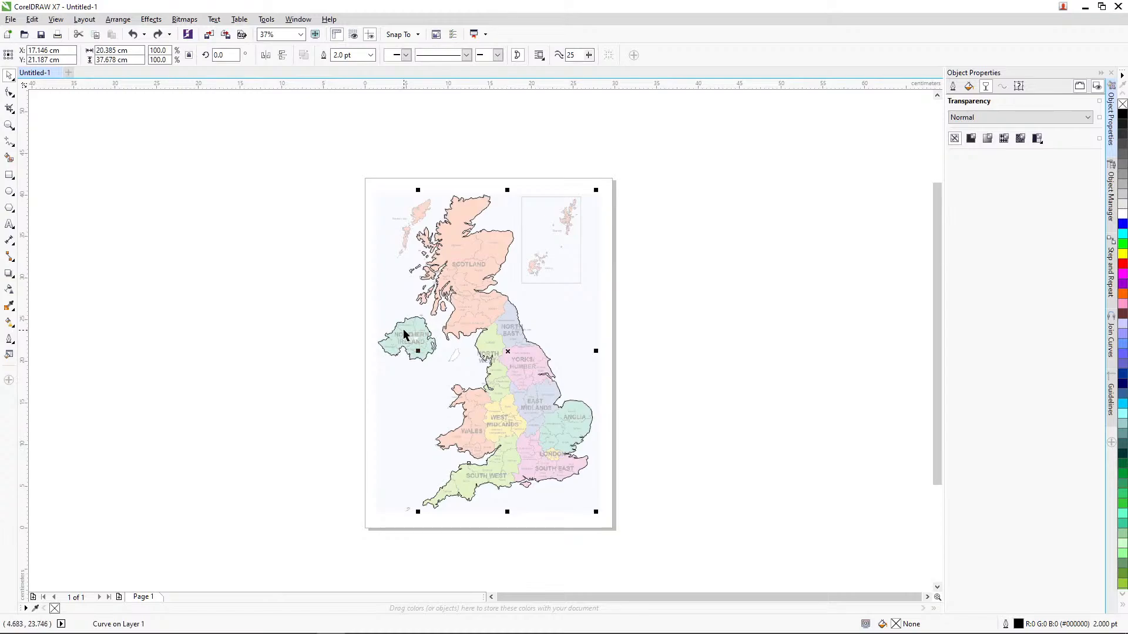
click(1122, 254)
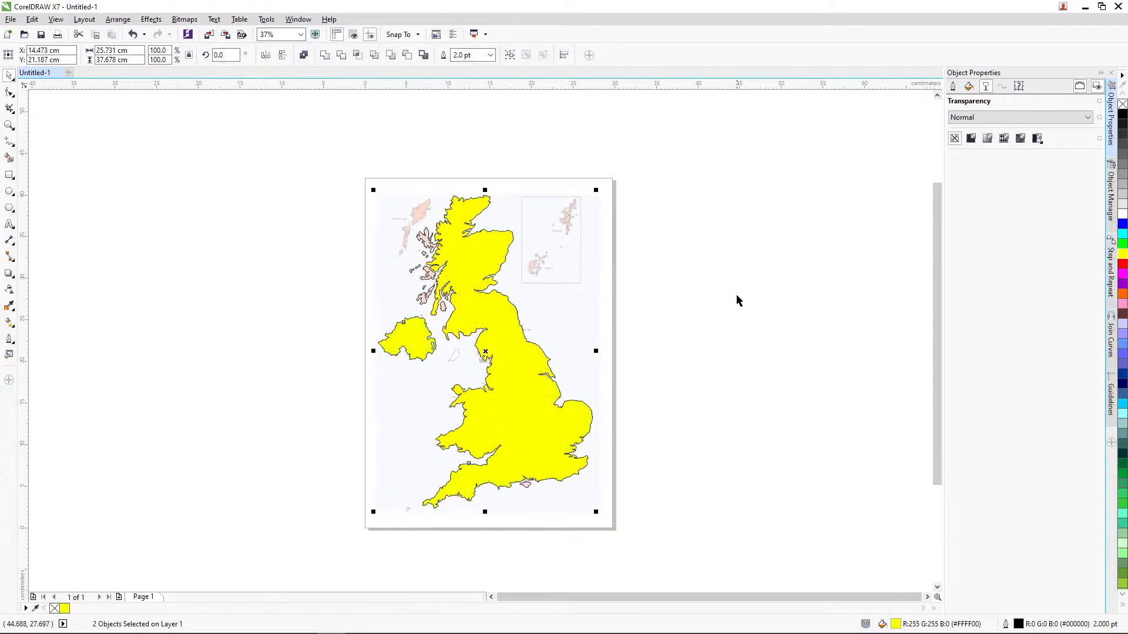
Step: Select all objects on the page and set their uniform fill to the muted khaki colour #A69A60
drag(271, 129, 681, 517)
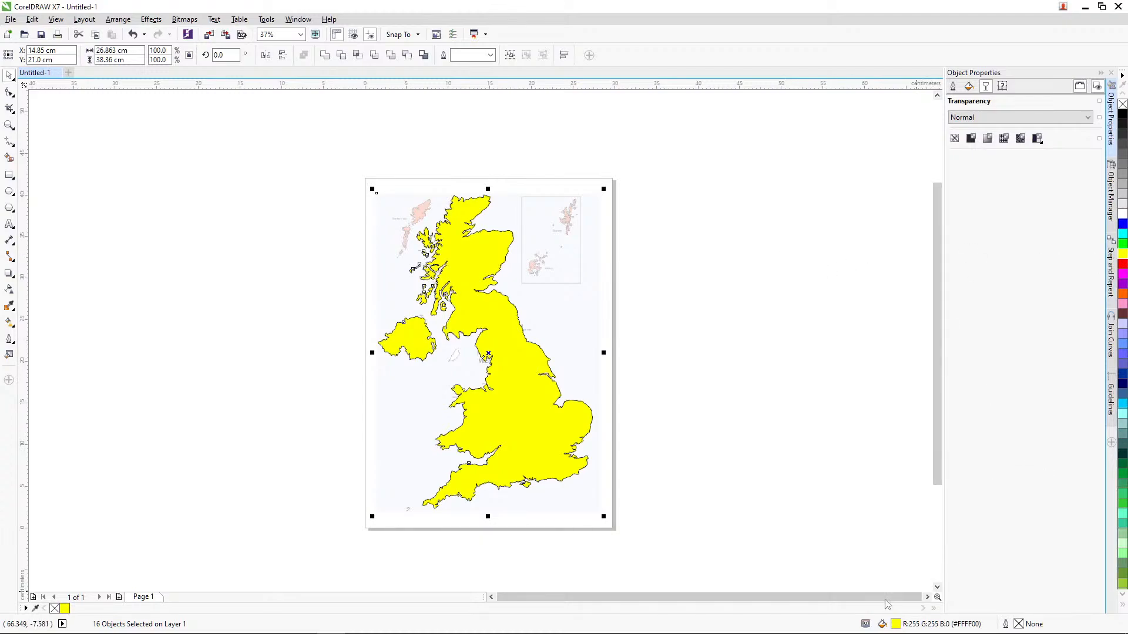
double_click(896, 624)
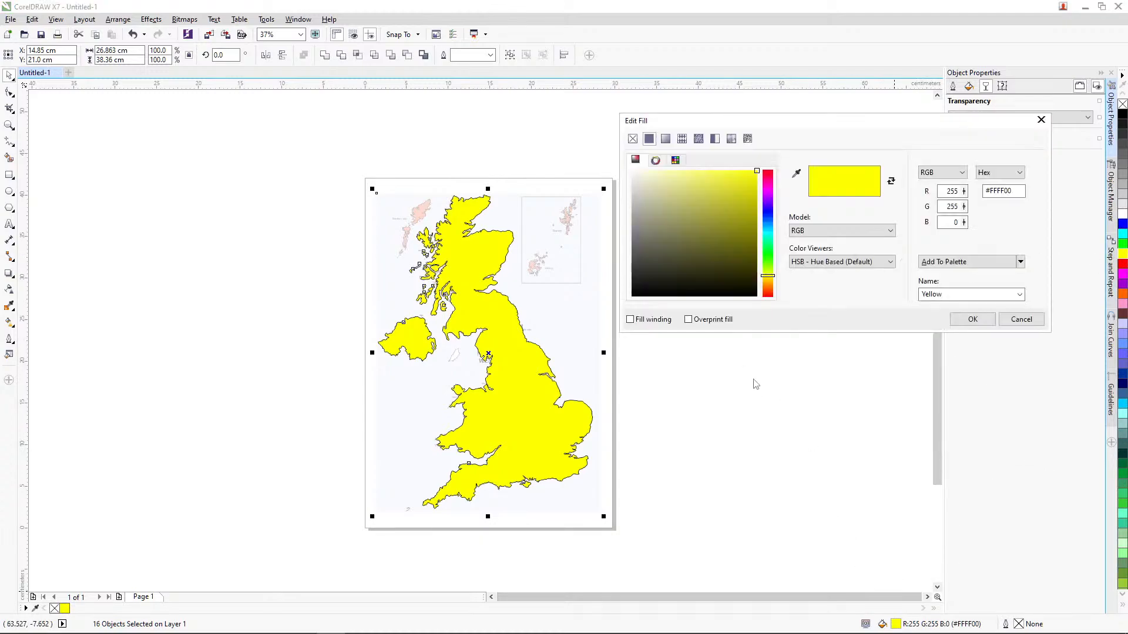
drag(770, 277, 773, 284)
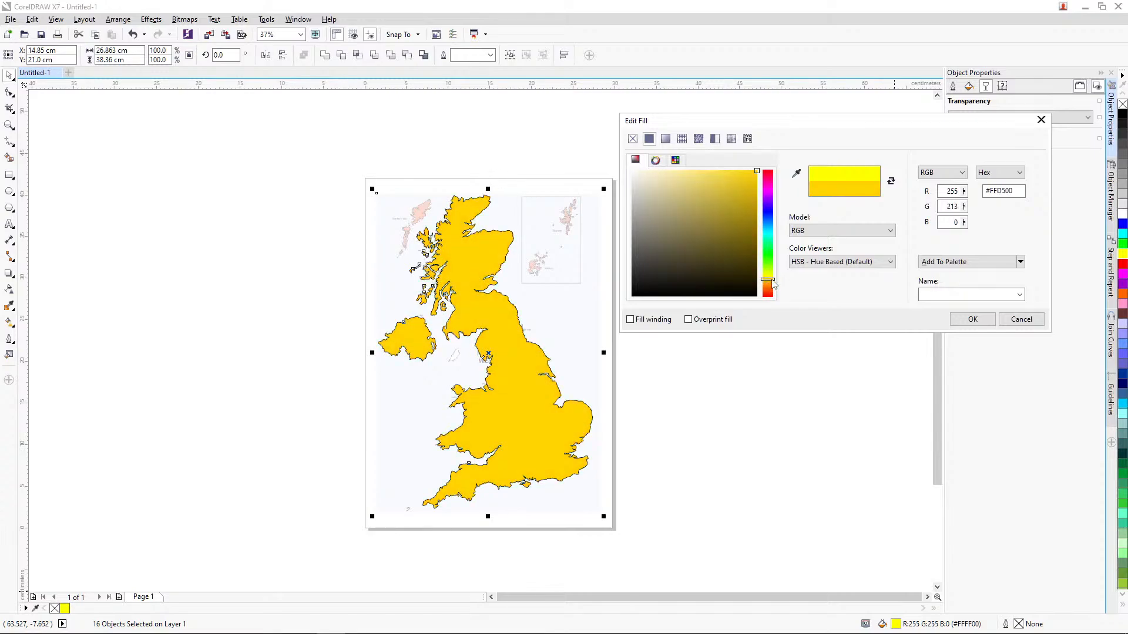
drag(702, 209, 684, 214)
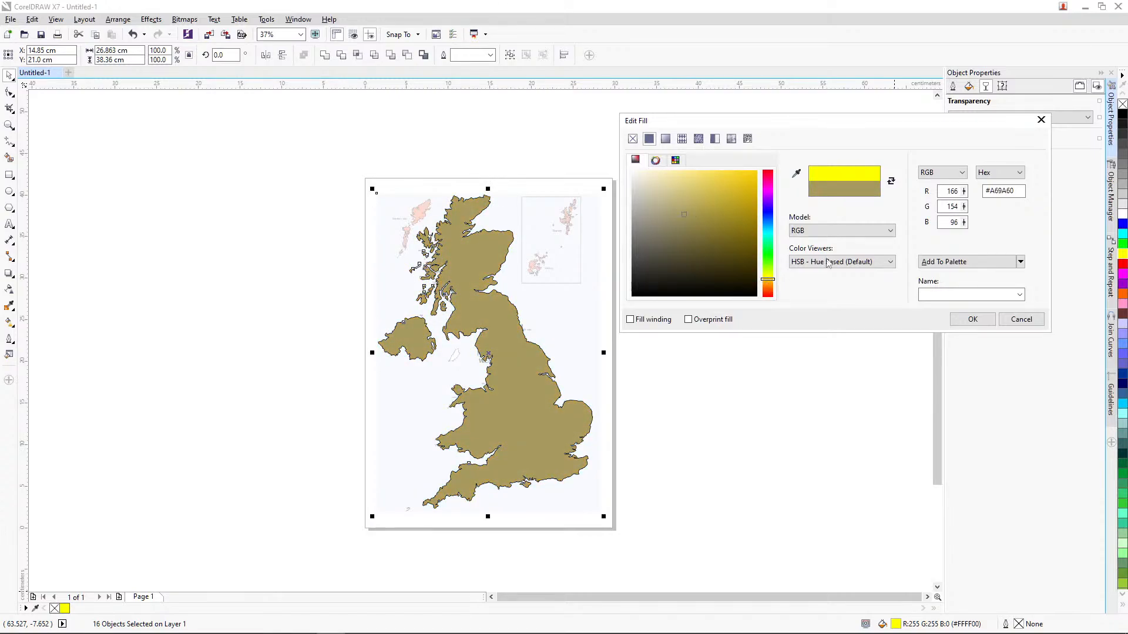
click(973, 319)
click(766, 307)
Step: Select all objects on the page and set their outline width to None
drag(335, 139, 692, 523)
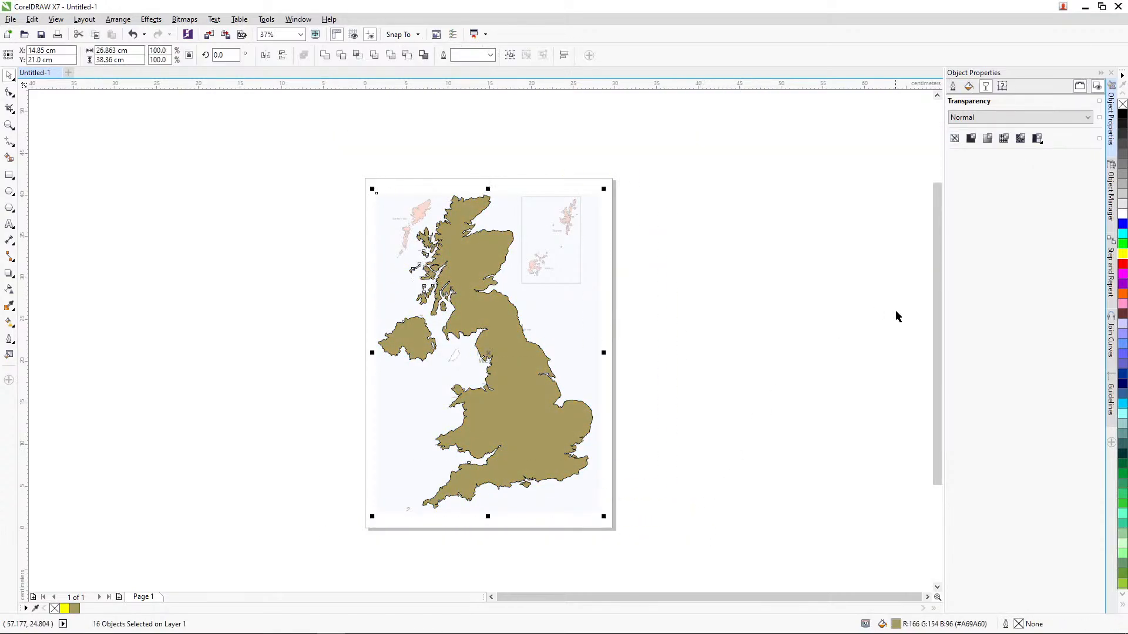
click(953, 87)
click(1035, 117)
click(987, 194)
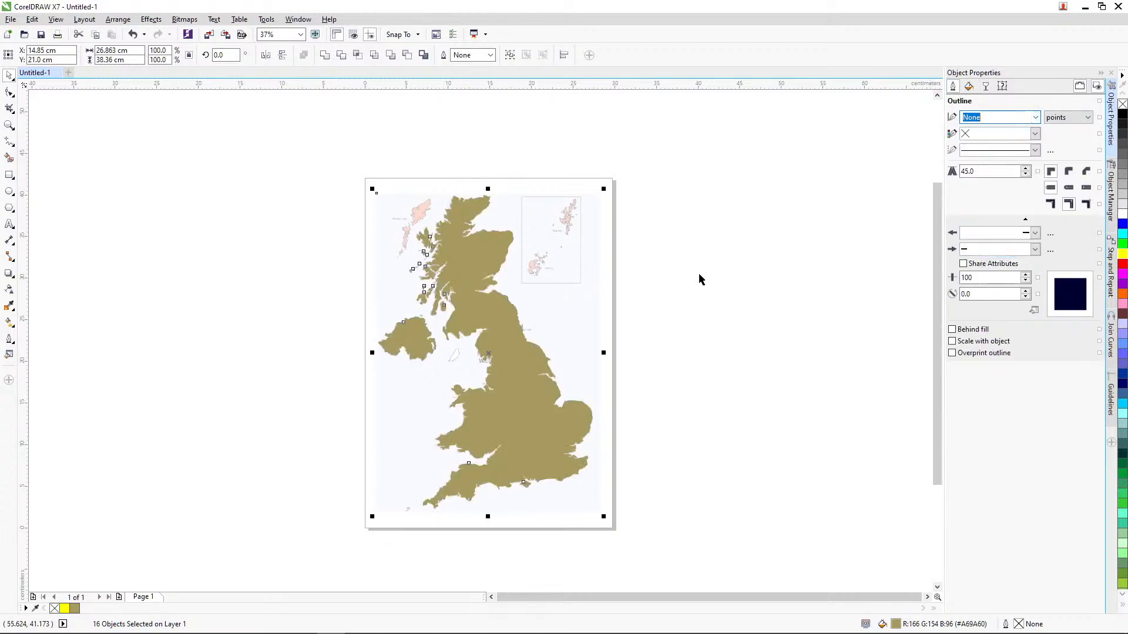
click(683, 331)
Step: Examine the filled, outline-free map shapes up close and as a whole page
click(9, 125)
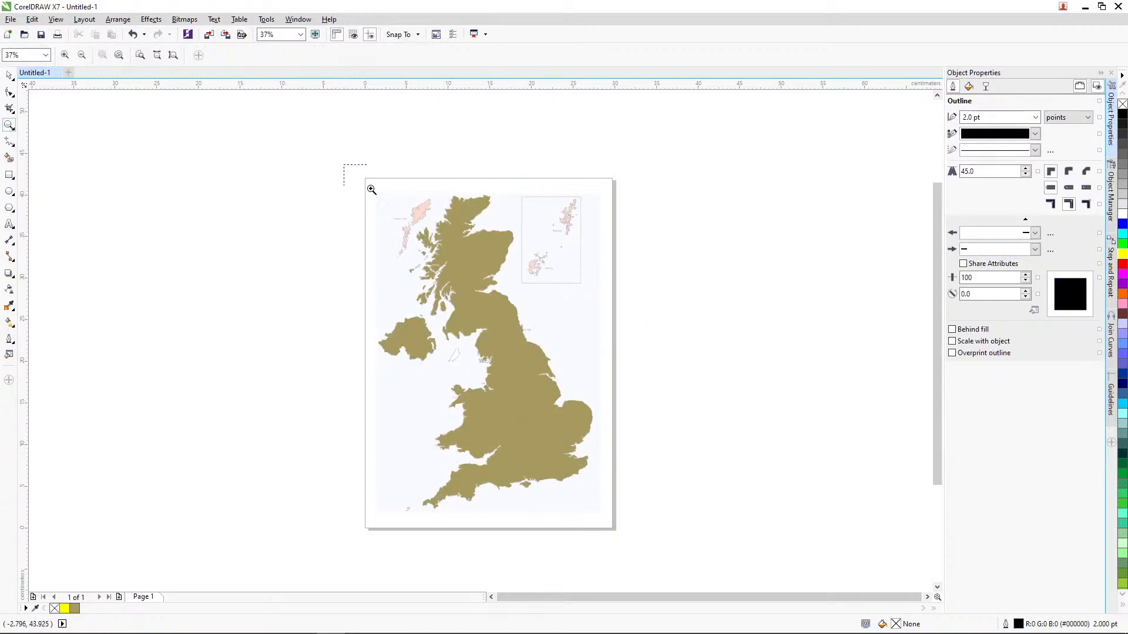
drag(370, 188, 597, 513)
drag(270, 207, 696, 553)
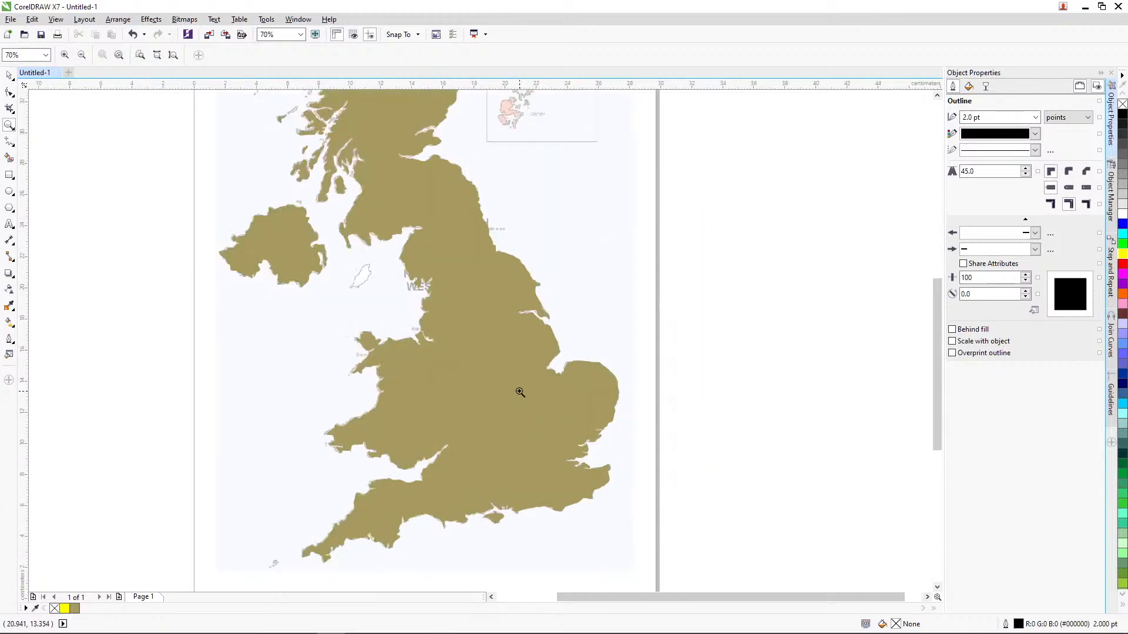
click(8, 75)
click(9, 125)
right_click(222, 178)
click(9, 75)
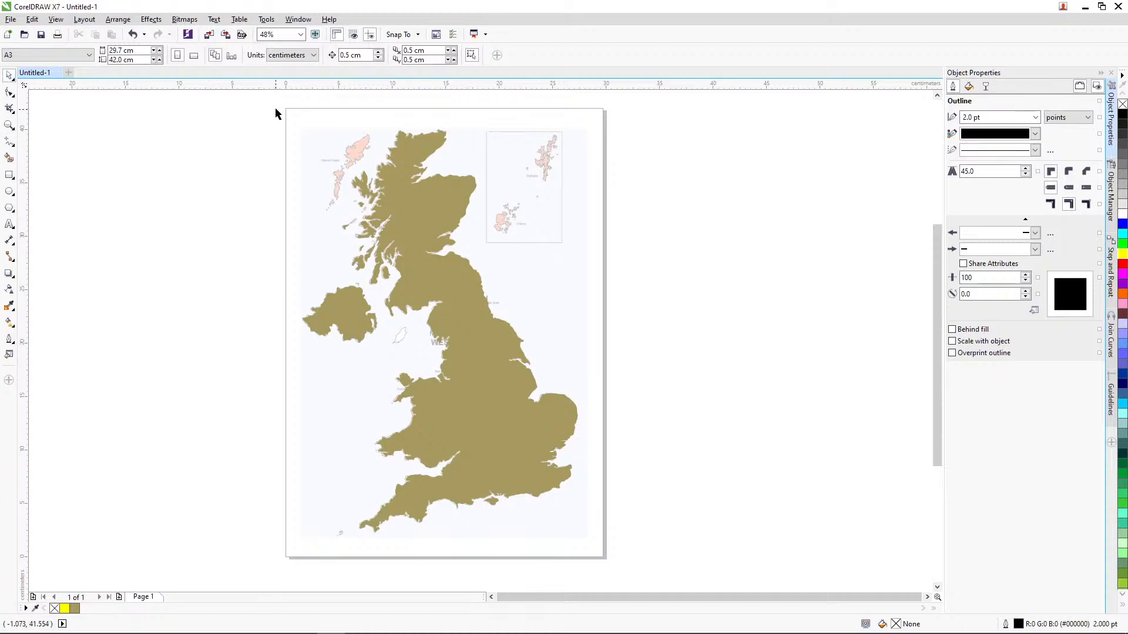
Step: Weld all the objects on the page, including the reference map, undoing the weld once and repeating it
drag(278, 111, 636, 557)
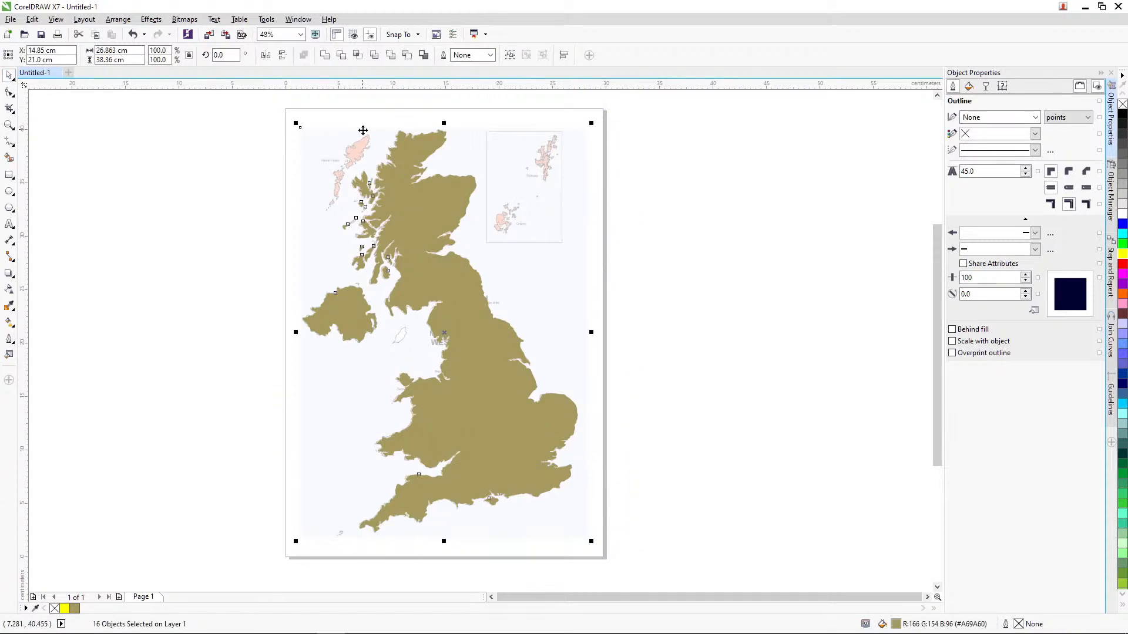
click(325, 55)
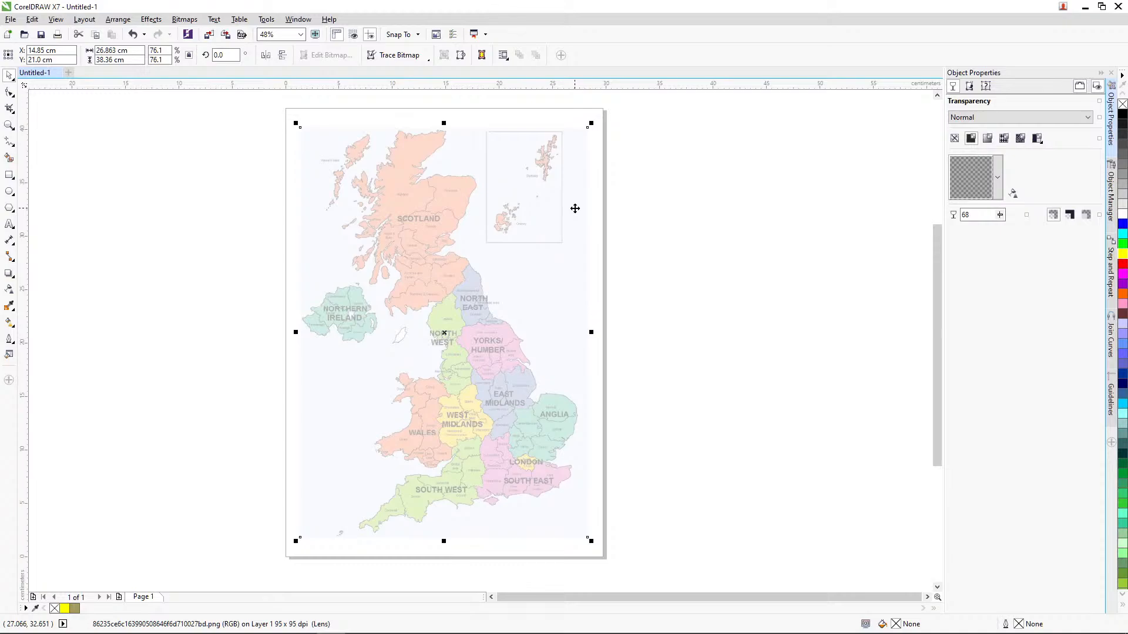
key(ctrl+z)
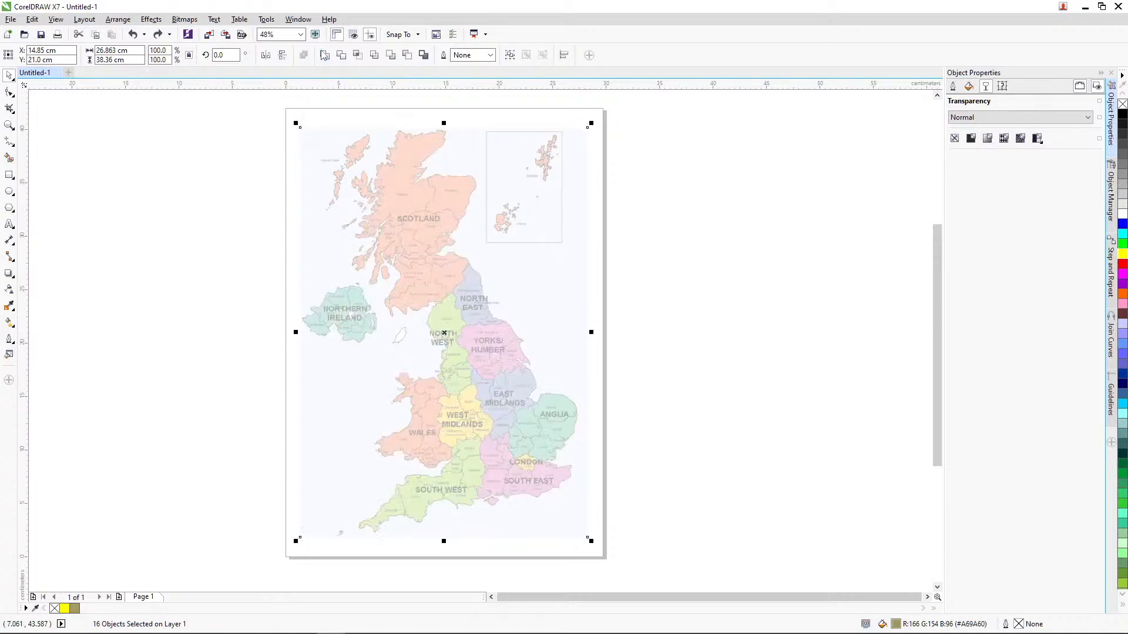
click(325, 55)
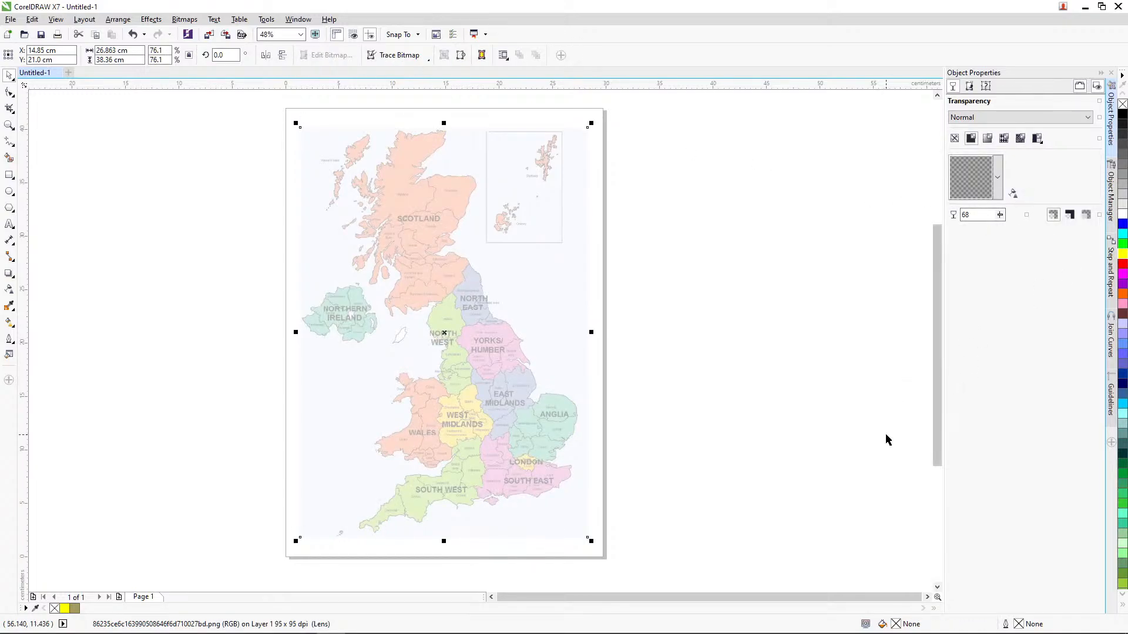
Step: Undo the weld that merged the shapes with the reference map, and lock the reference map image
key(ctrl+z)
click(788, 419)
click(574, 255)
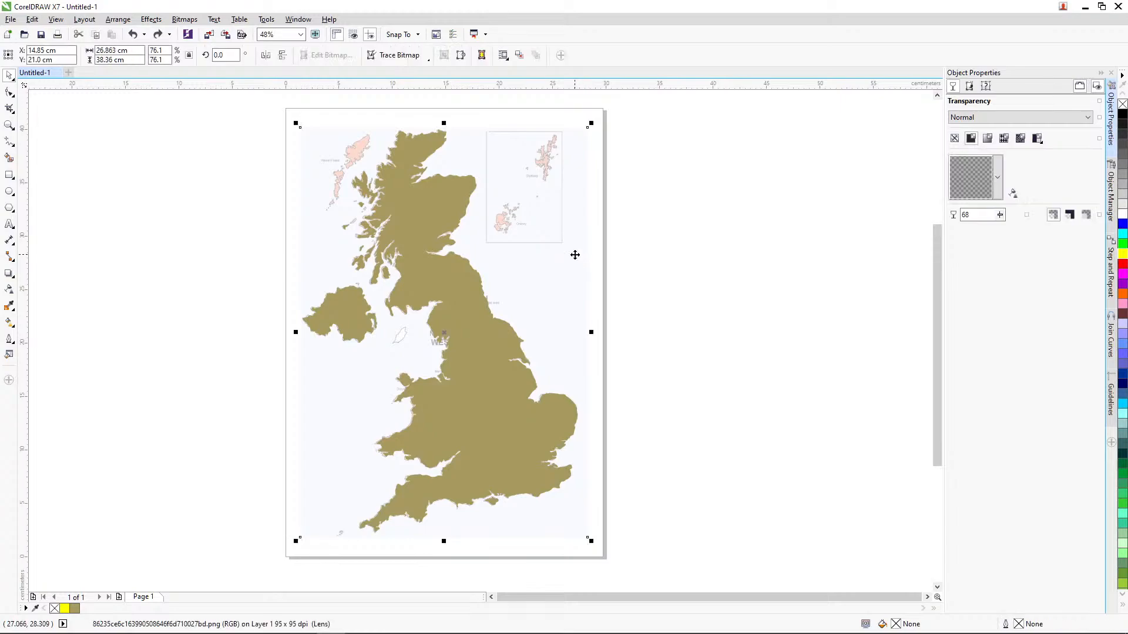
right_click(574, 255)
click(743, 411)
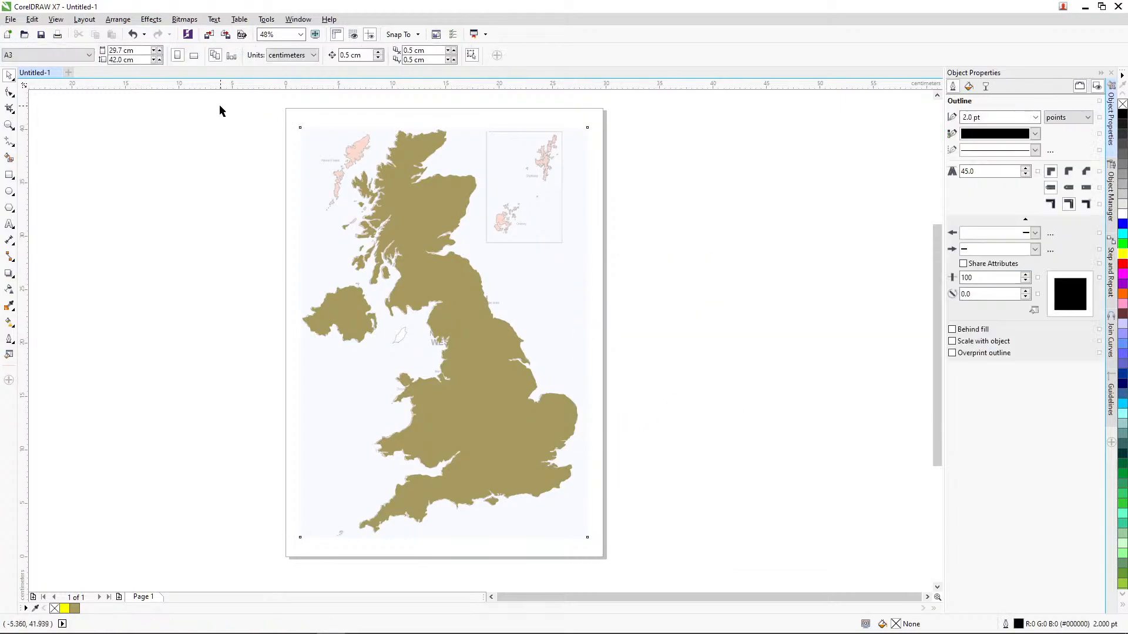
Step: Select all the traced landmass shapes and weld them, then test-move the welded shape beside the page and undo that move
drag(217, 105, 632, 570)
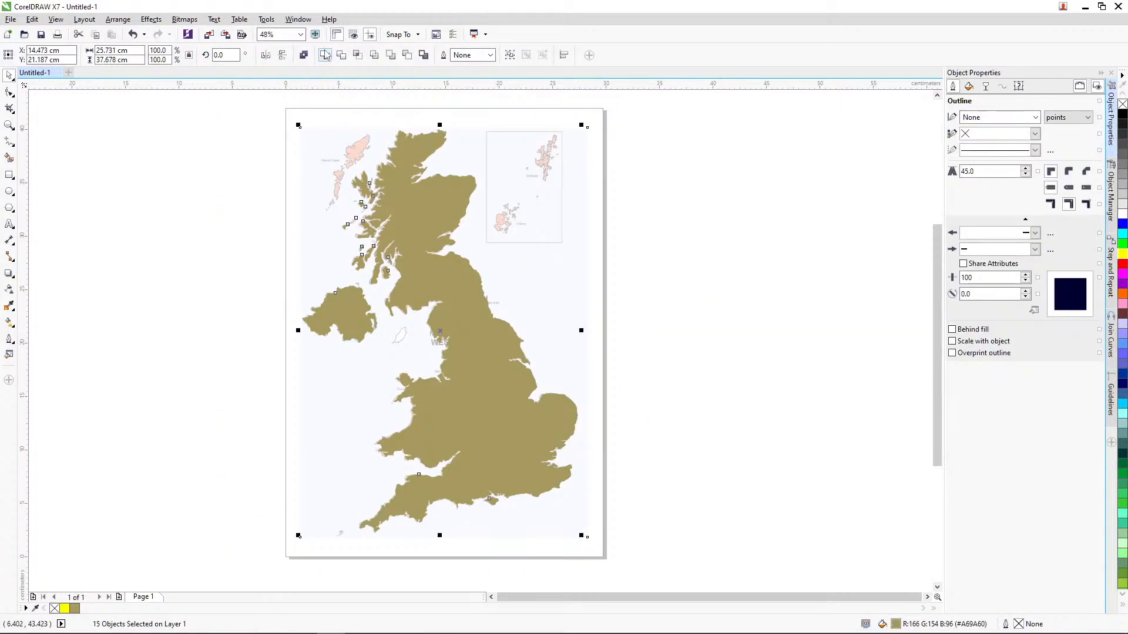
drag(470, 347, 815, 315)
key(ctrl+z)
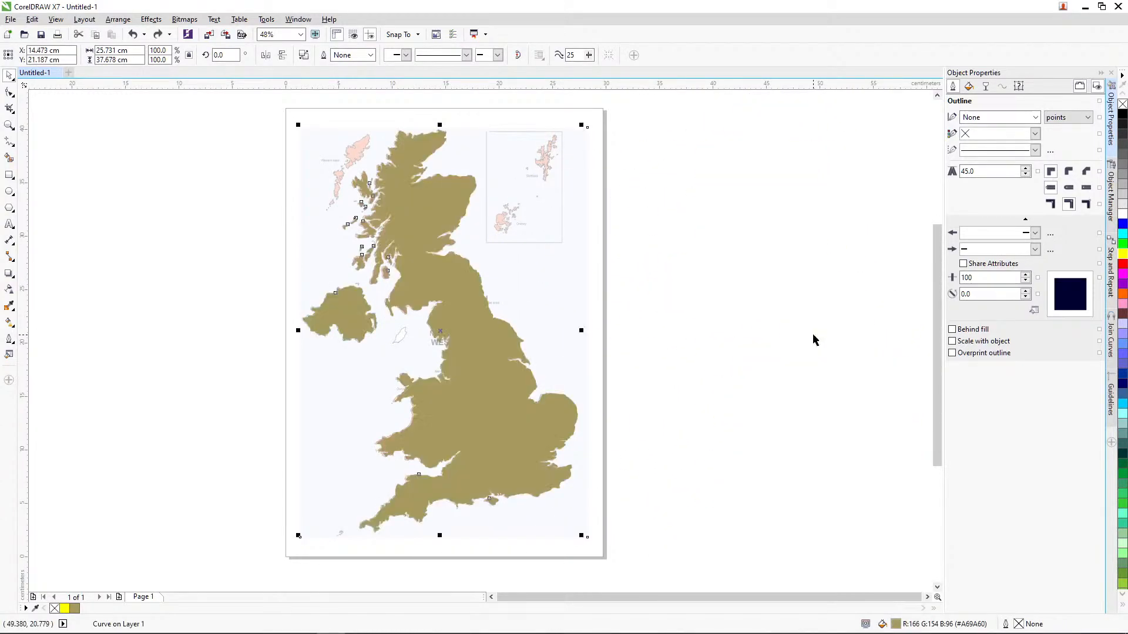
mouse_move(470, 633)
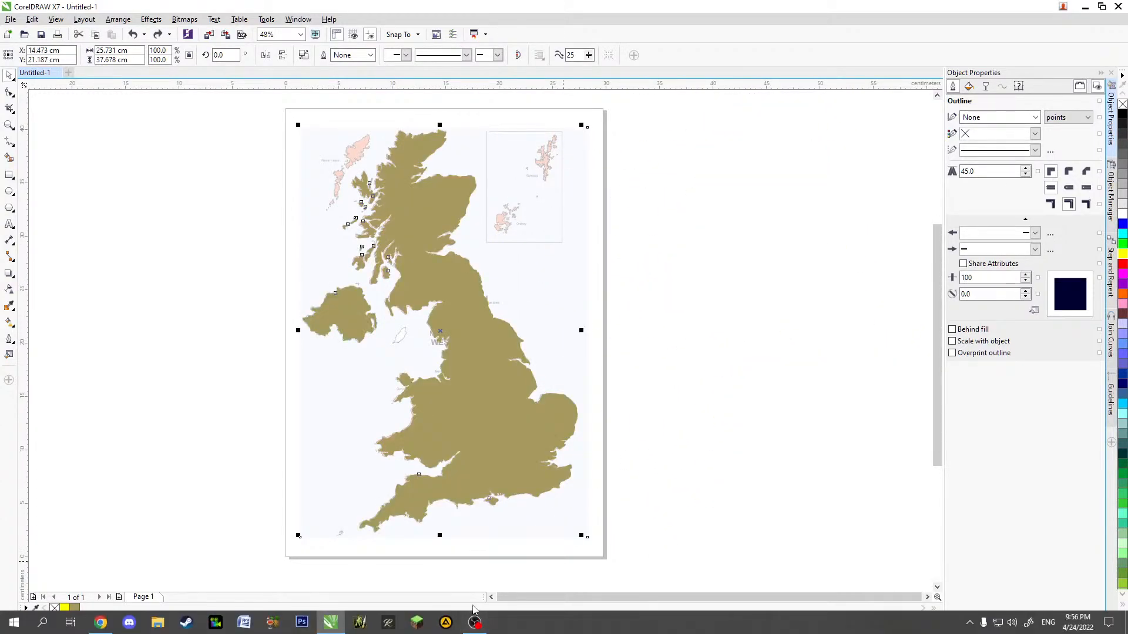
click(100, 630)
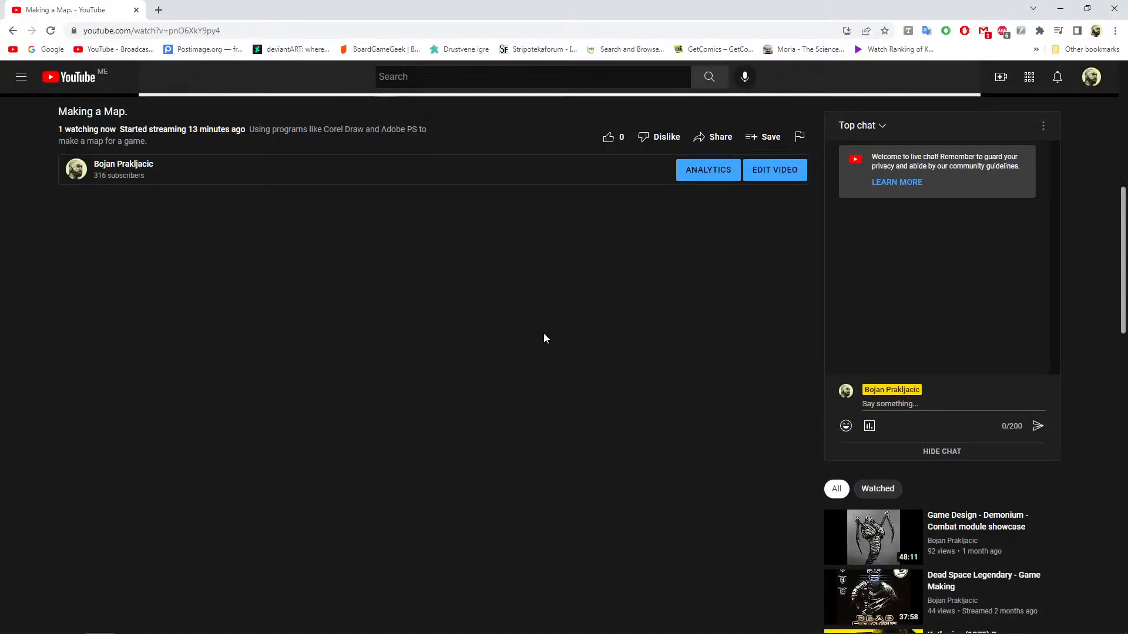
mouse_move(474, 632)
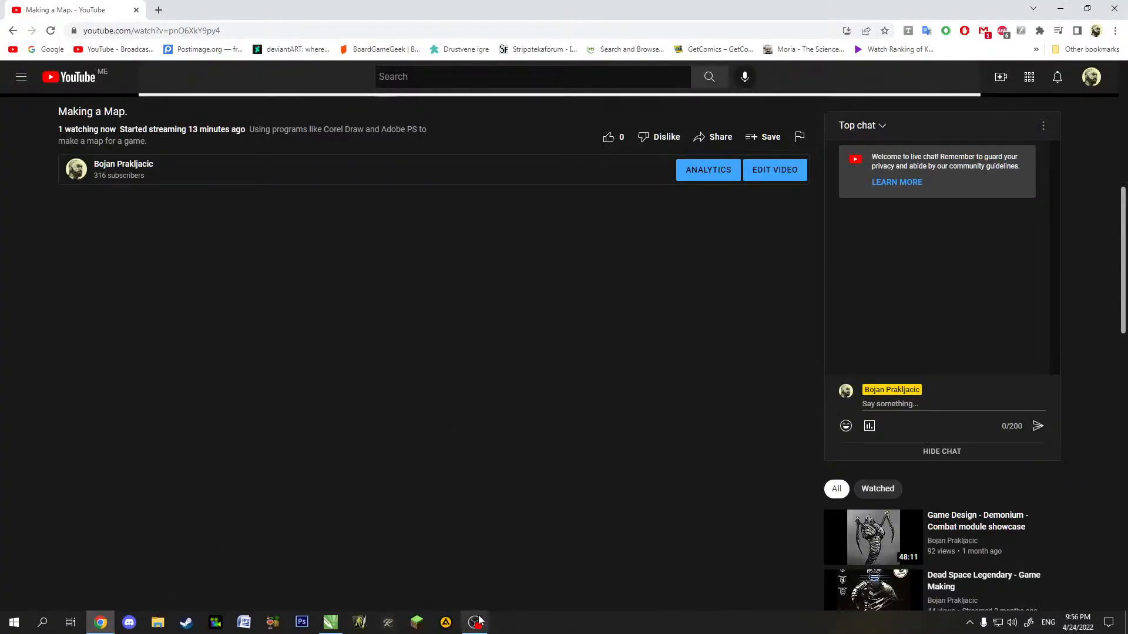
click(331, 630)
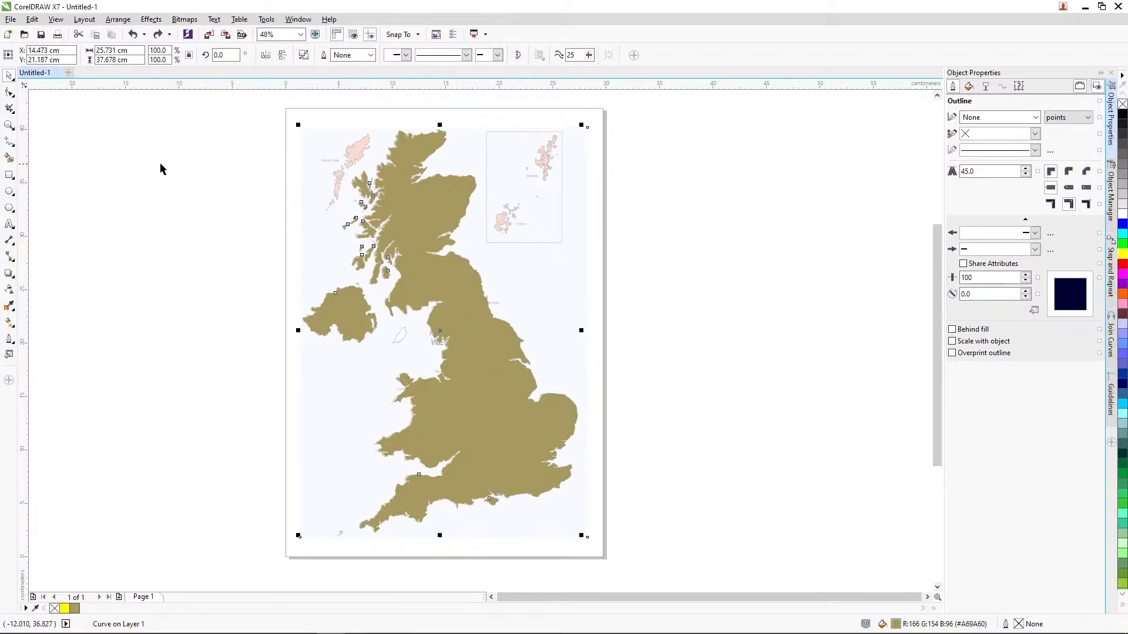
Step: Save the drawing as UK_map.cdr in the WoW folder inside New Boardgames > Board Games
click(41, 34)
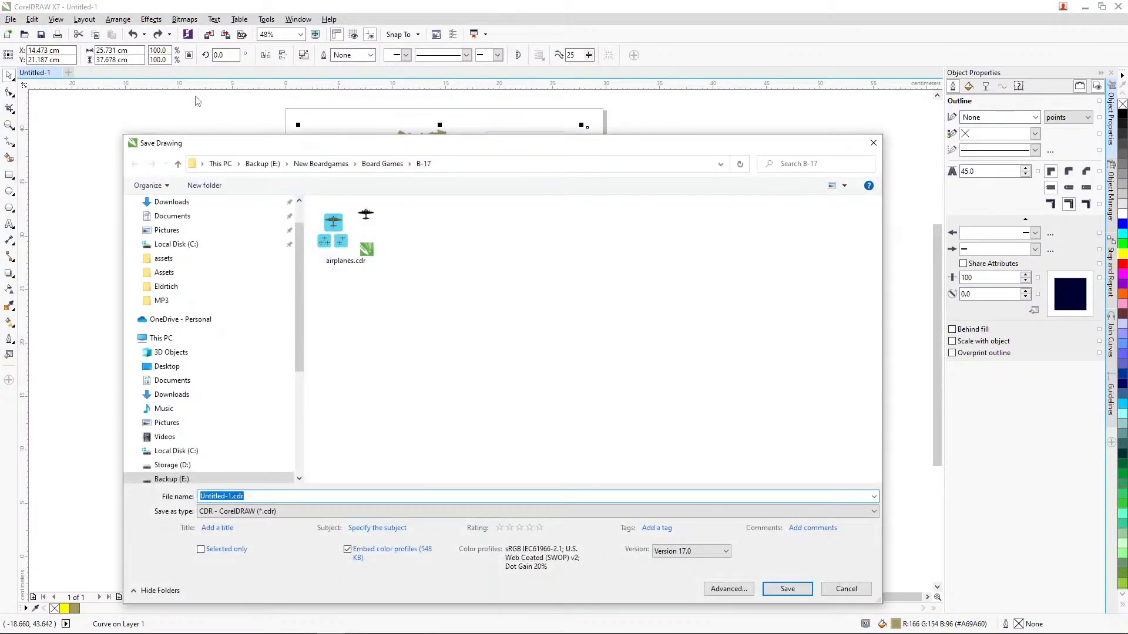
click(324, 164)
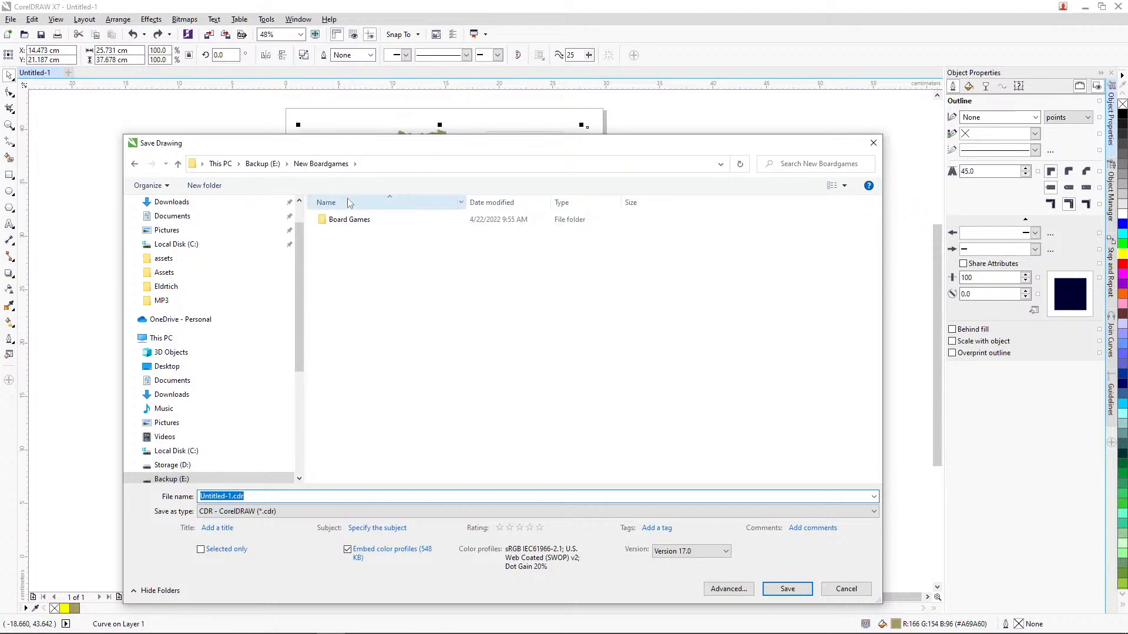
double_click(348, 221)
scroll(376, 376, down, 3)
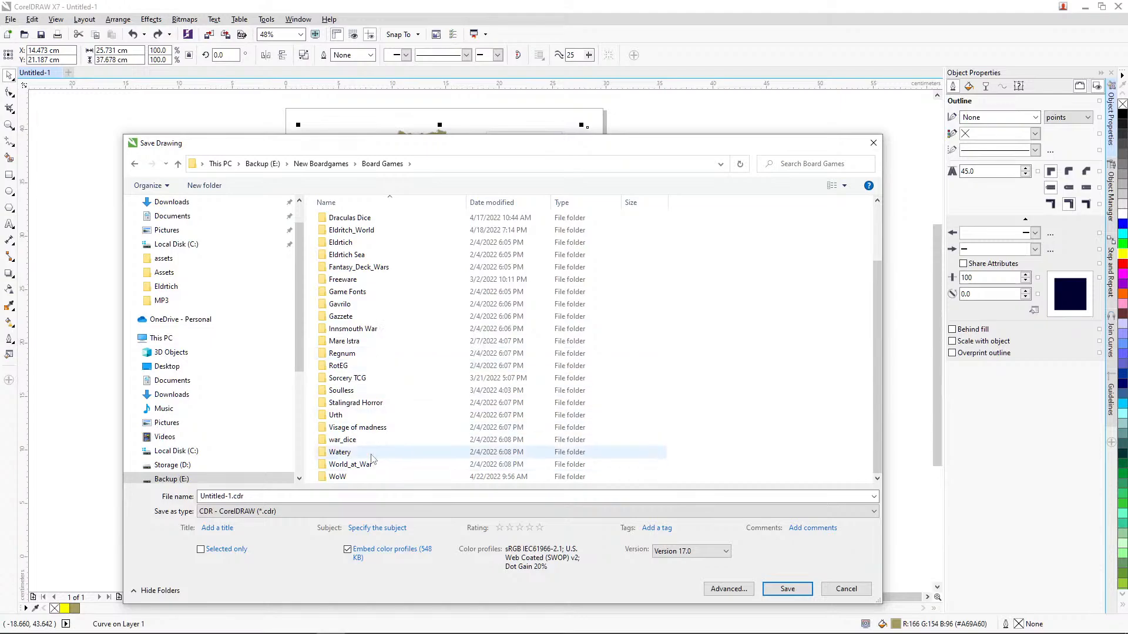
double_click(337, 477)
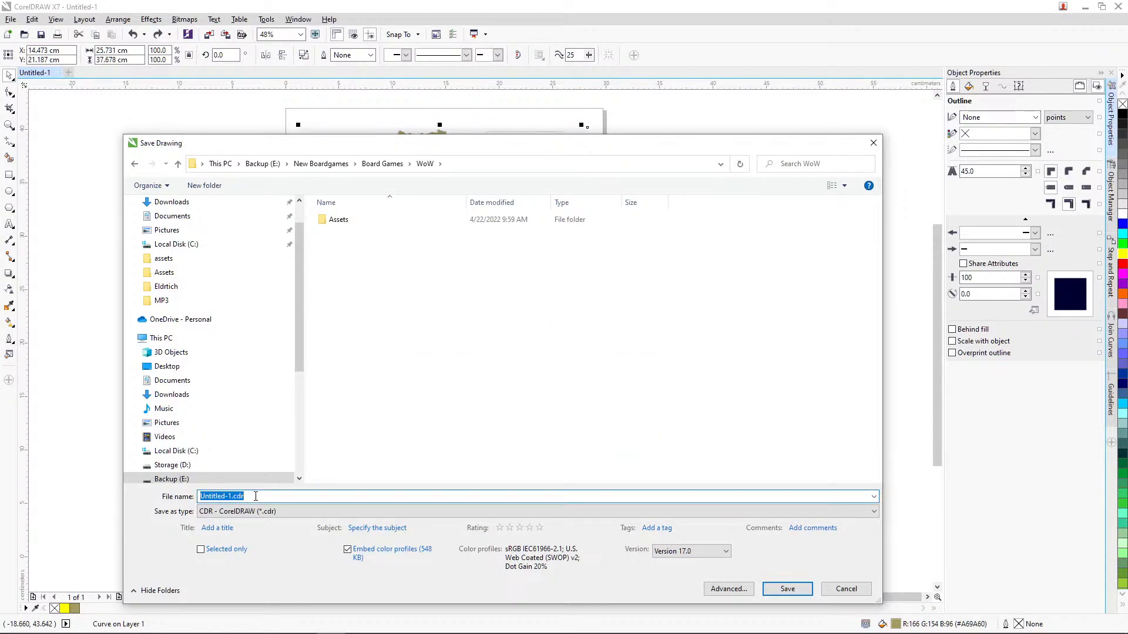
text(UK_map)
click(787, 589)
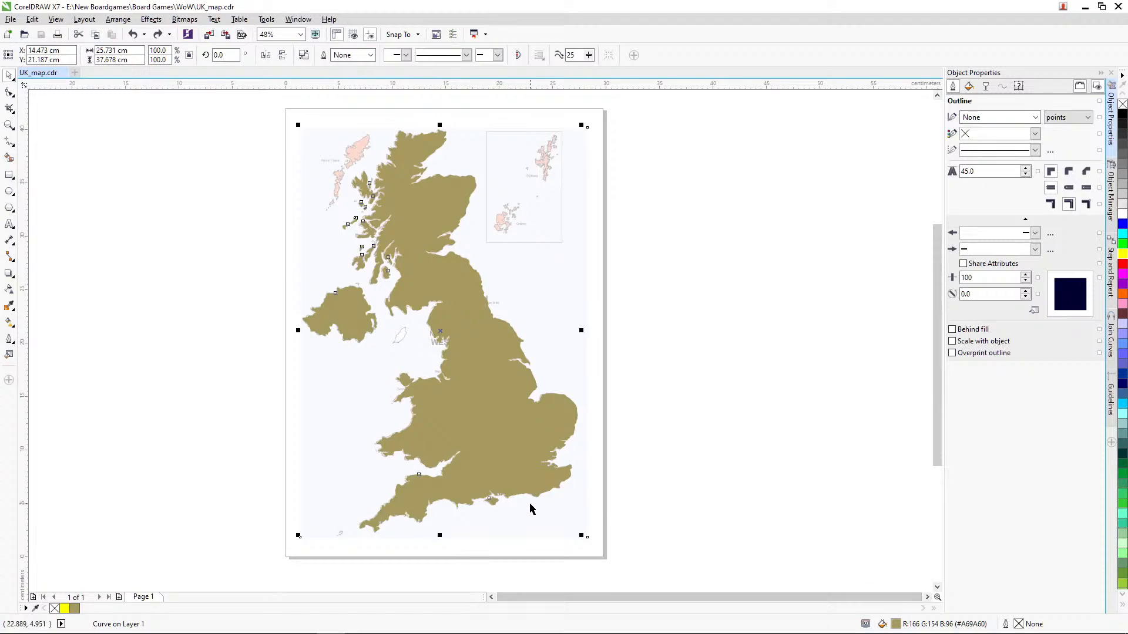
Step: Change the welded map's fill to a linear fountain fill and add a middle colour node at 55%
mouse_move(530, 630)
double_click(895, 625)
click(665, 139)
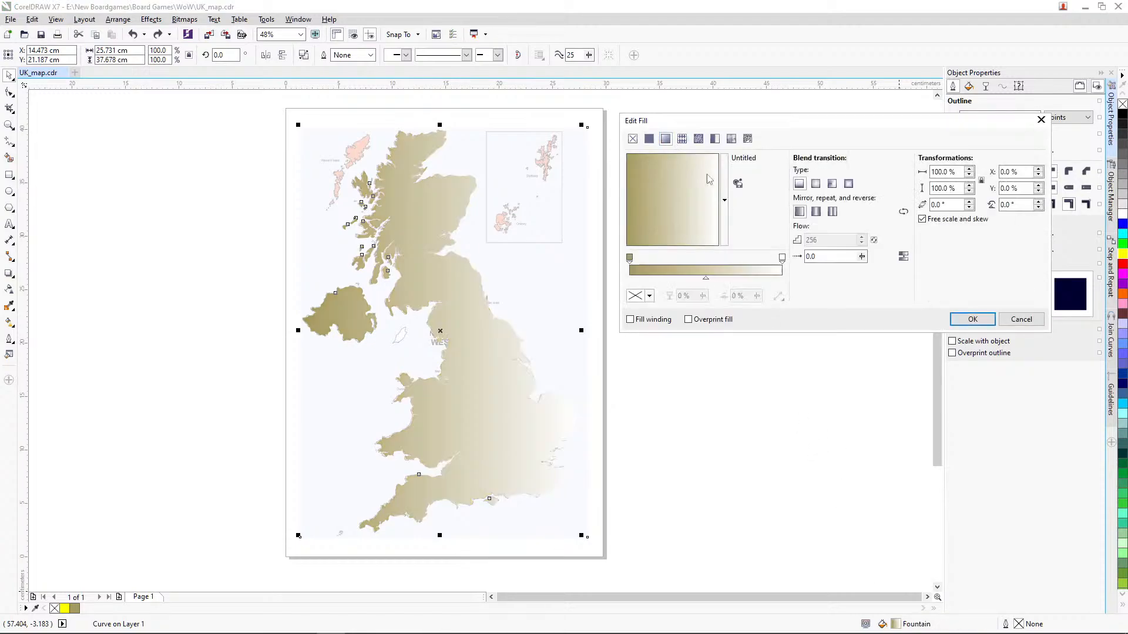
click(782, 258)
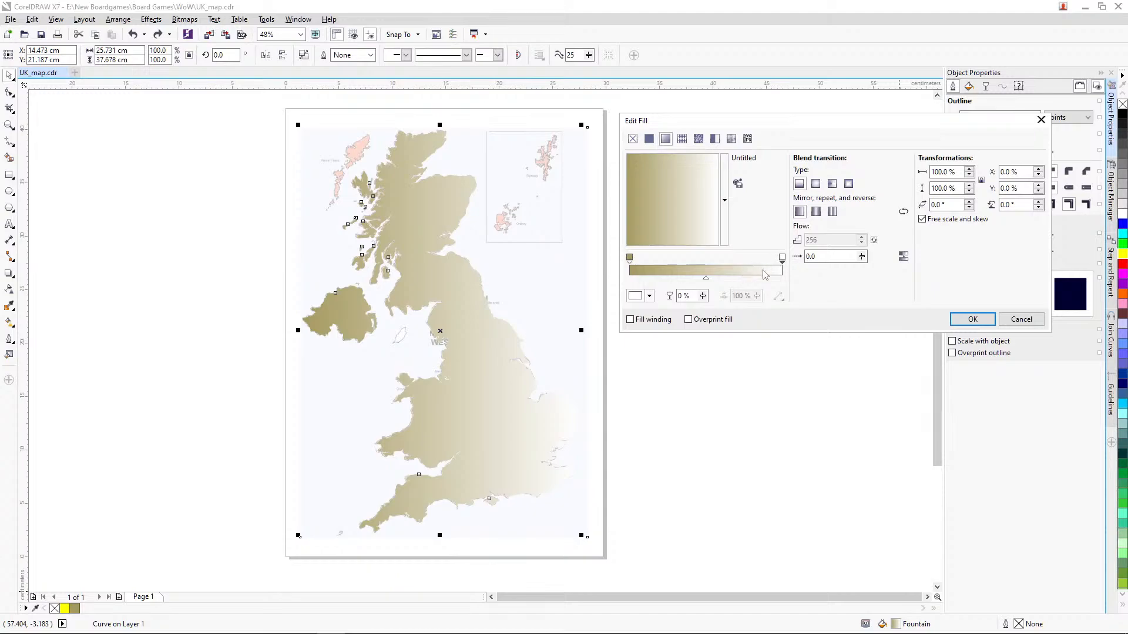
drag(782, 258, 781, 258)
double_click(727, 258)
drag(726, 259, 713, 259)
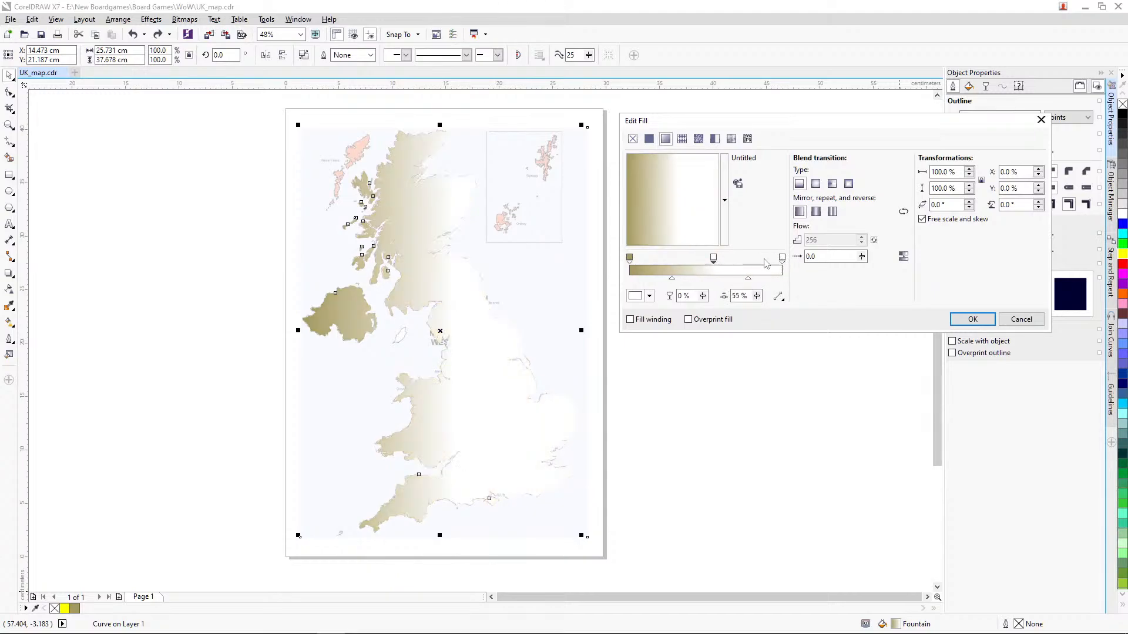
Step: Set the middle and end nodes of the fountain fill to khaki #A69A60, sampling the colour from the existing khaki nodes
click(781, 258)
click(713, 257)
click(650, 295)
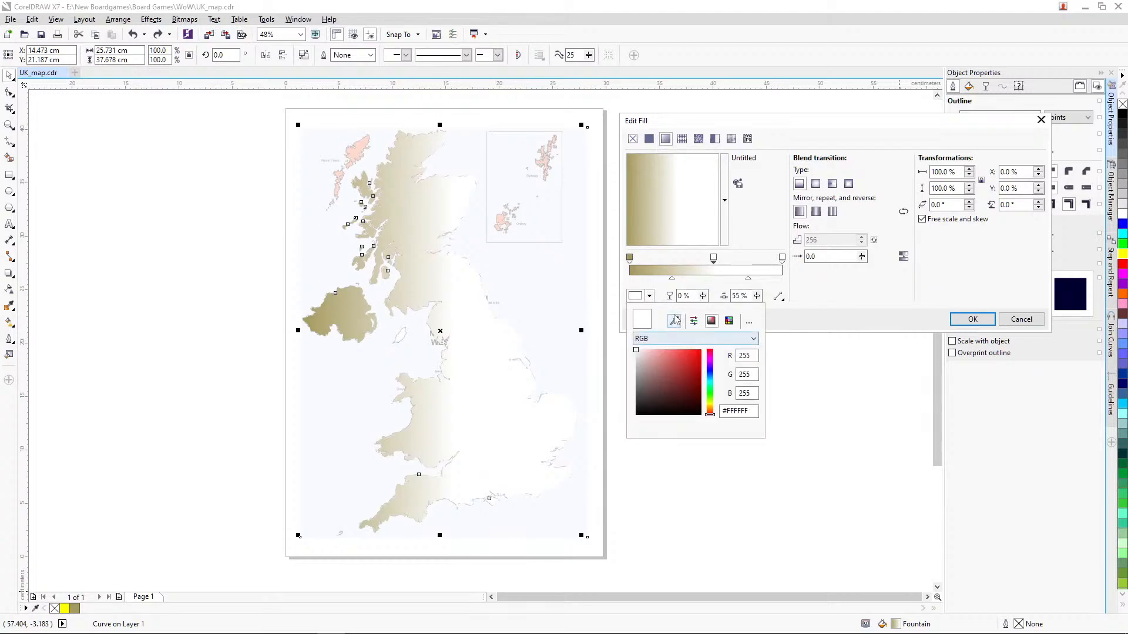
click(675, 320)
click(630, 257)
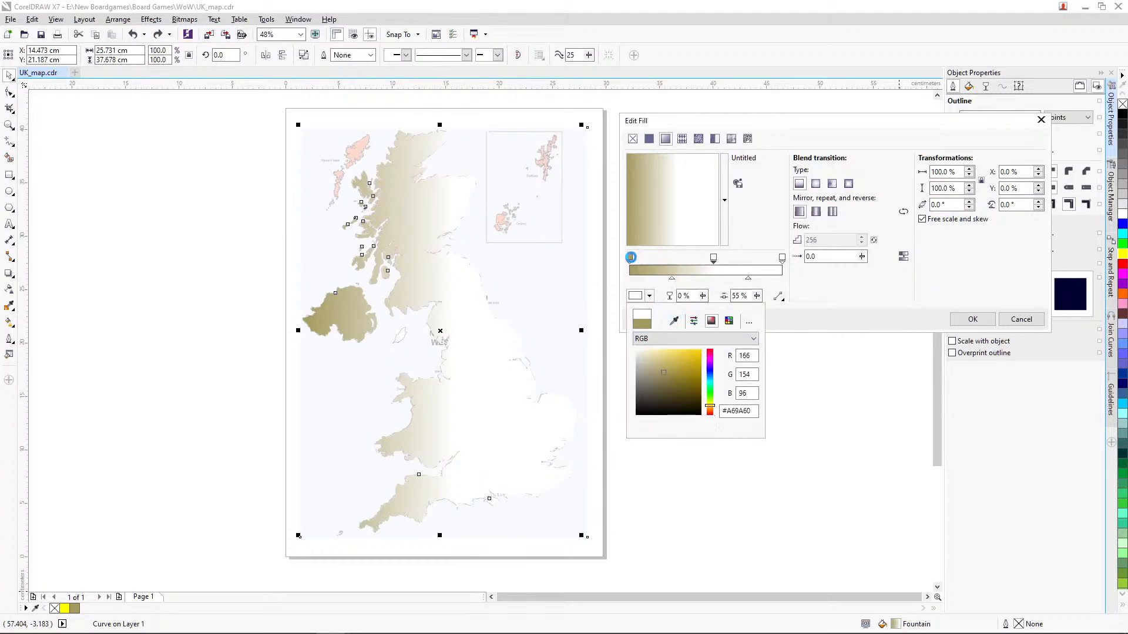
click(833, 323)
click(782, 258)
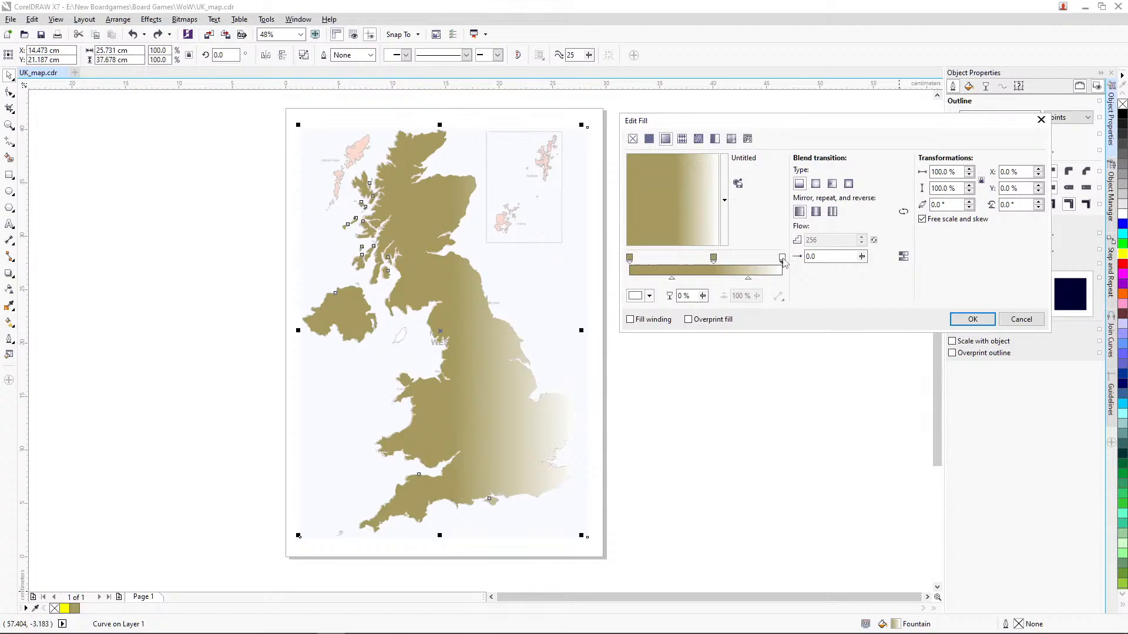
click(649, 296)
click(674, 320)
click(714, 258)
click(840, 312)
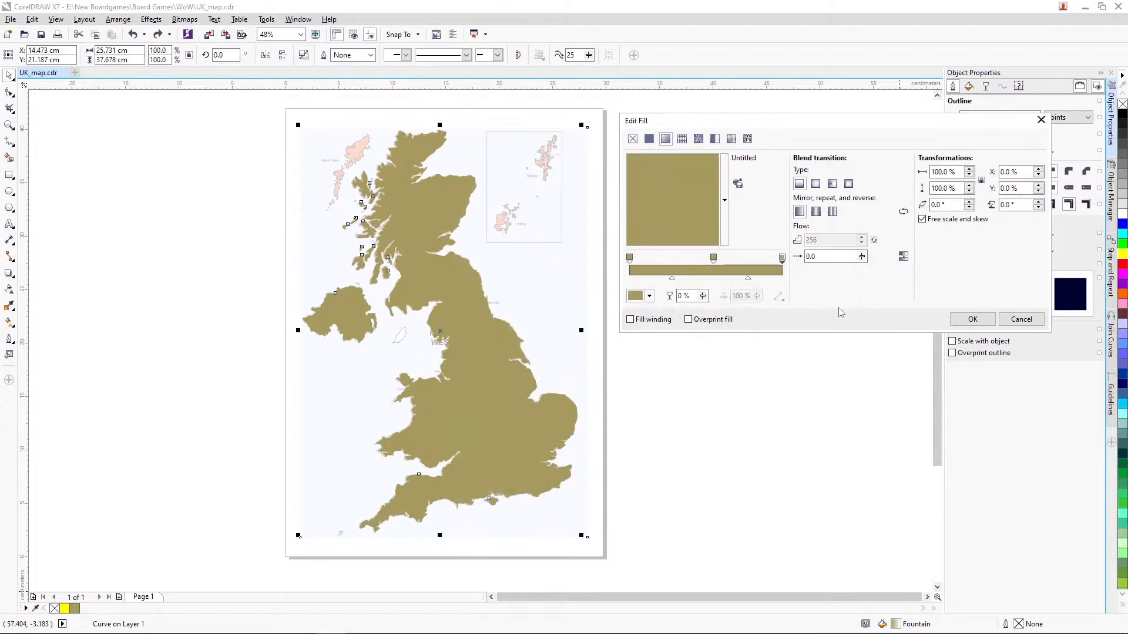
Step: Set the fountain fill's middle node to the olive green #8C9148
click(713, 257)
click(650, 296)
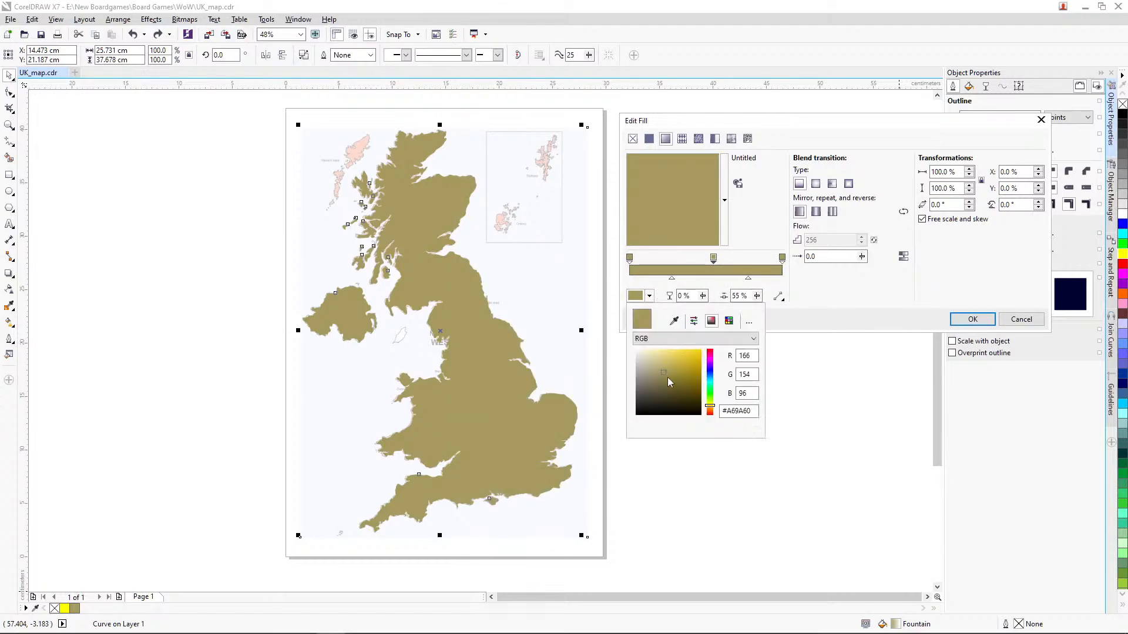
click(669, 379)
drag(710, 406, 711, 406)
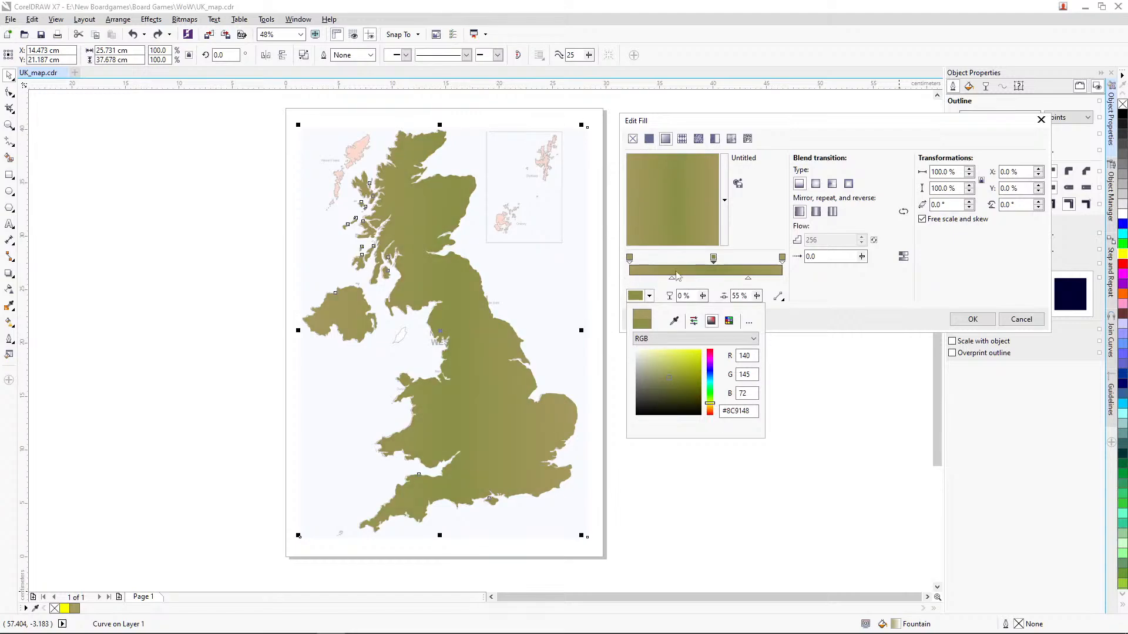
Step: Move the middle node to 50%, change the fountain fill type to rectangular after trying elliptical, and apply the fill
click(816, 184)
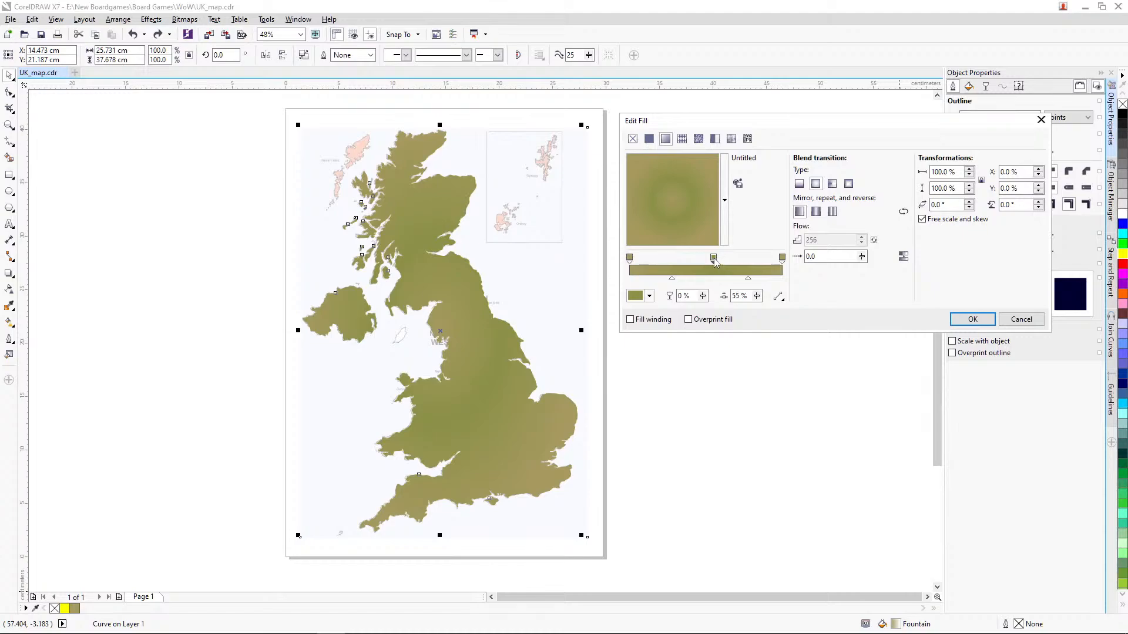
drag(713, 258, 705, 259)
click(849, 184)
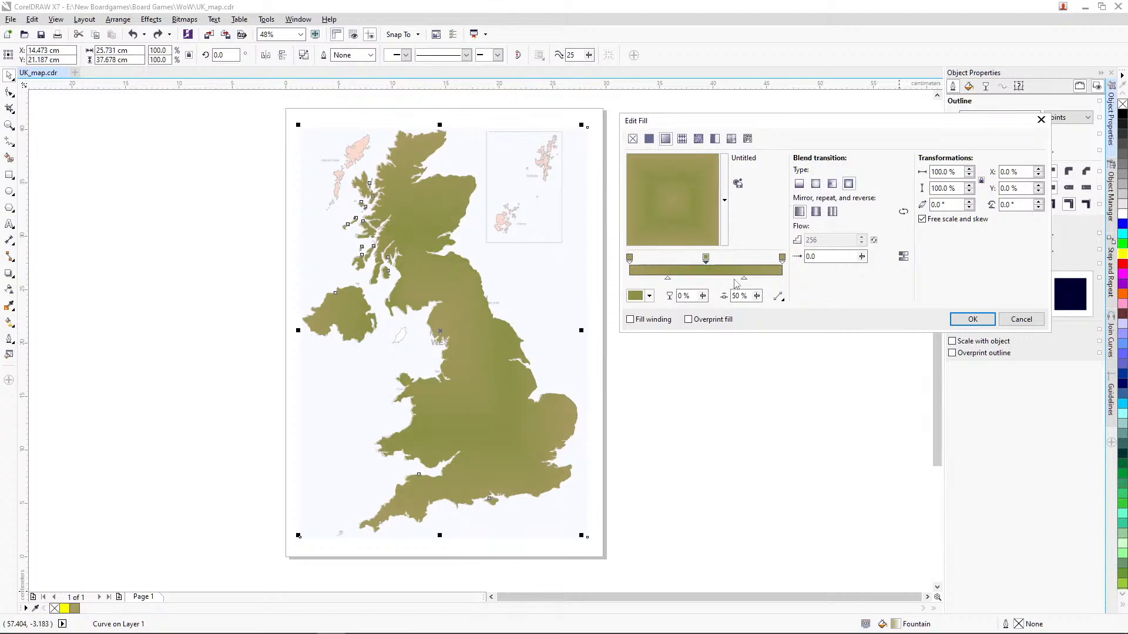
click(972, 319)
Step: Move the gradient-filled map beside the page to uncover the reference map, and undo the move
click(759, 370)
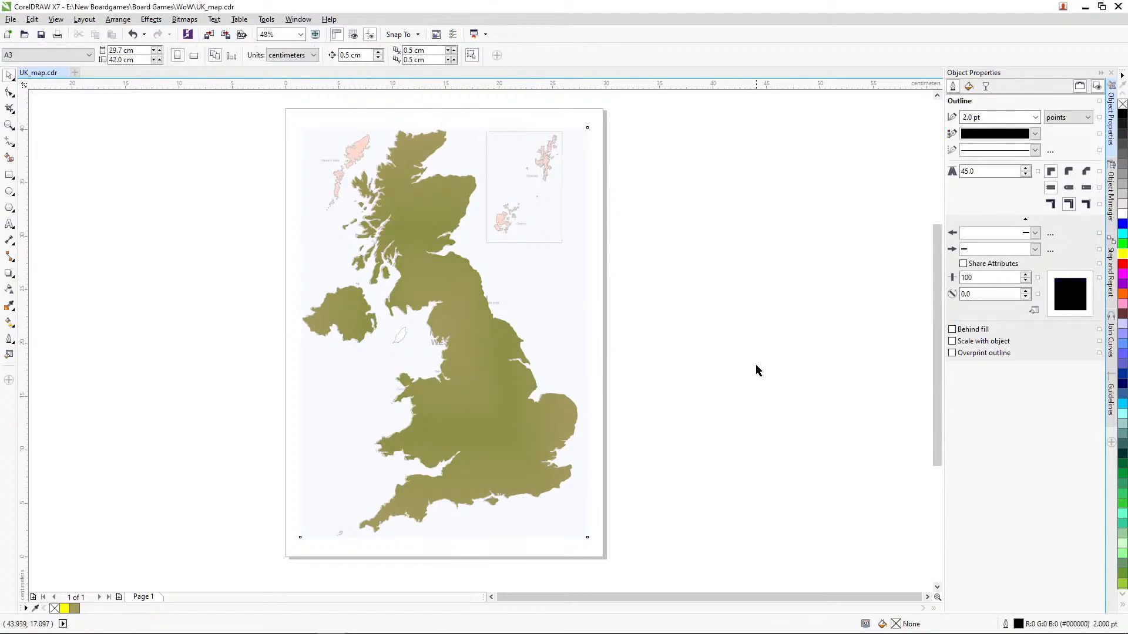
drag(482, 397, 797, 383)
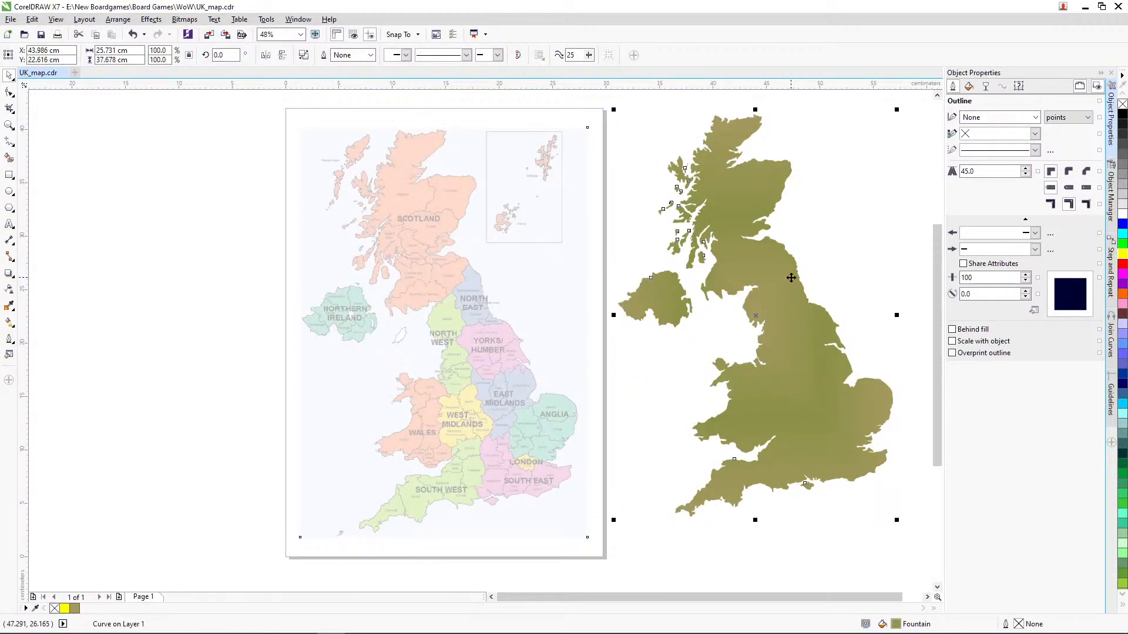
key(ctrl+z)
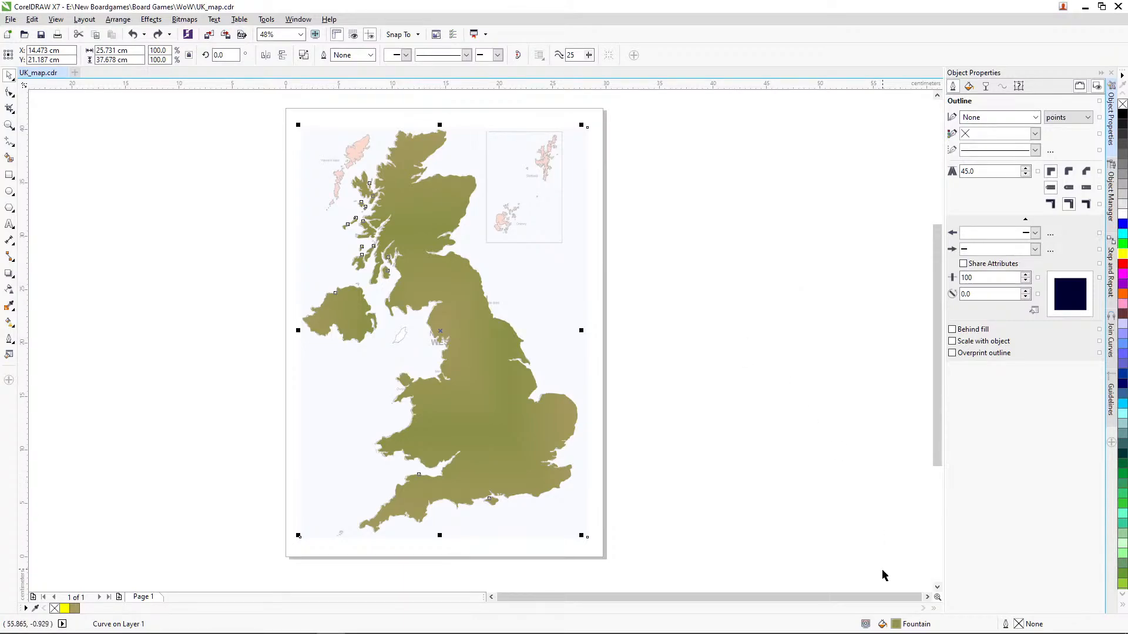
Step: Smooth the map's fountain fill and set it to repeat and mirror, trying elliptical and conical types before returning to rectangular
double_click(896, 624)
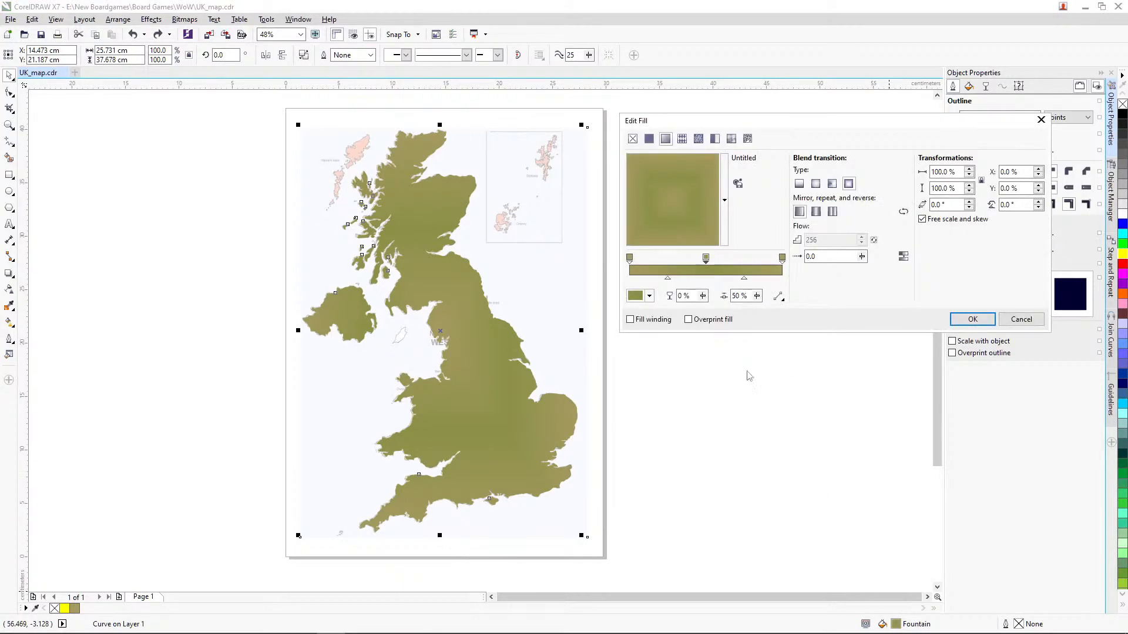
click(903, 257)
click(817, 185)
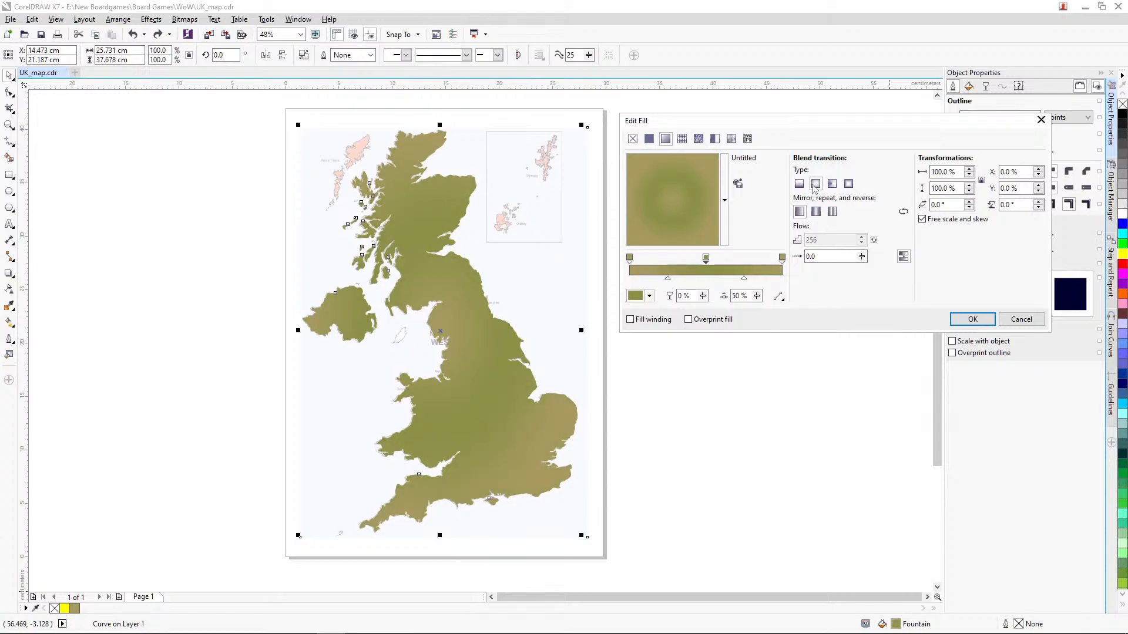
click(815, 212)
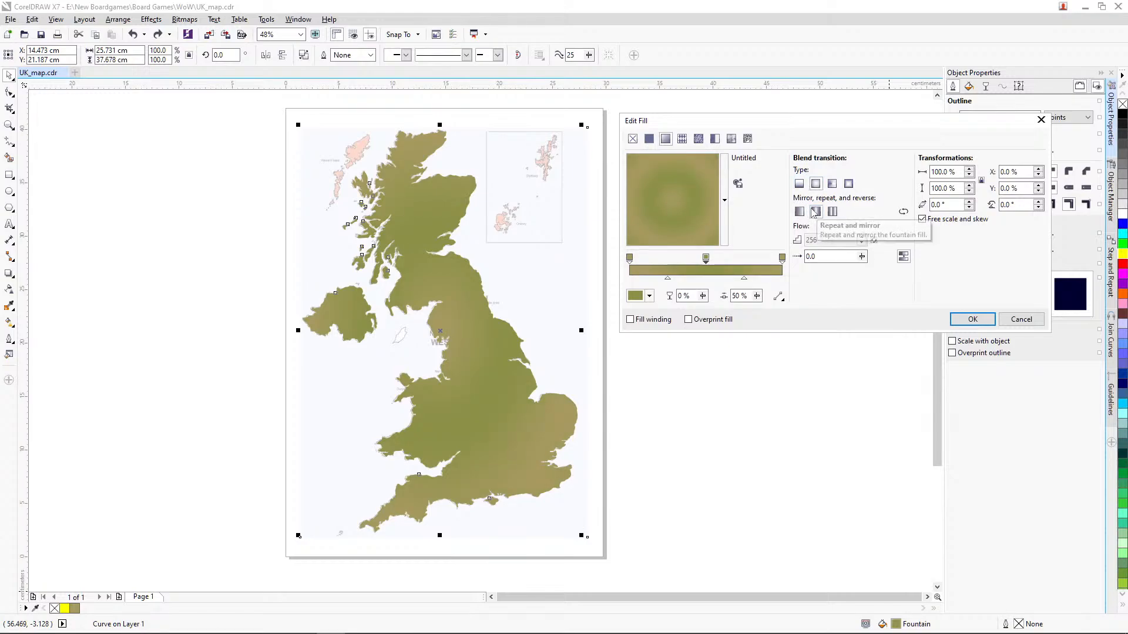
click(833, 185)
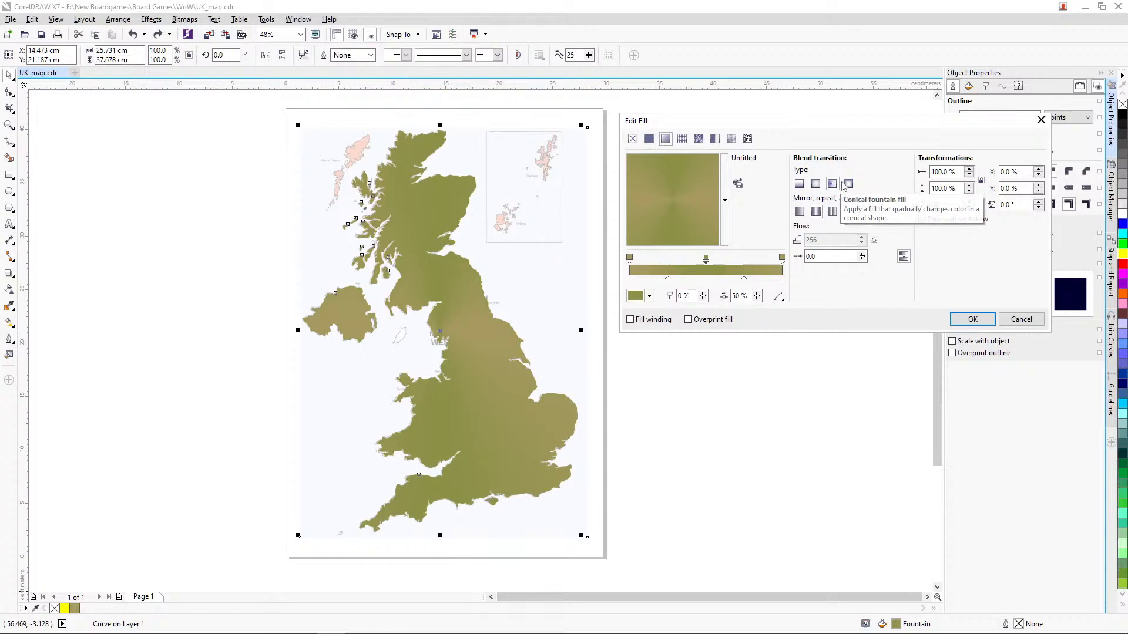
click(849, 185)
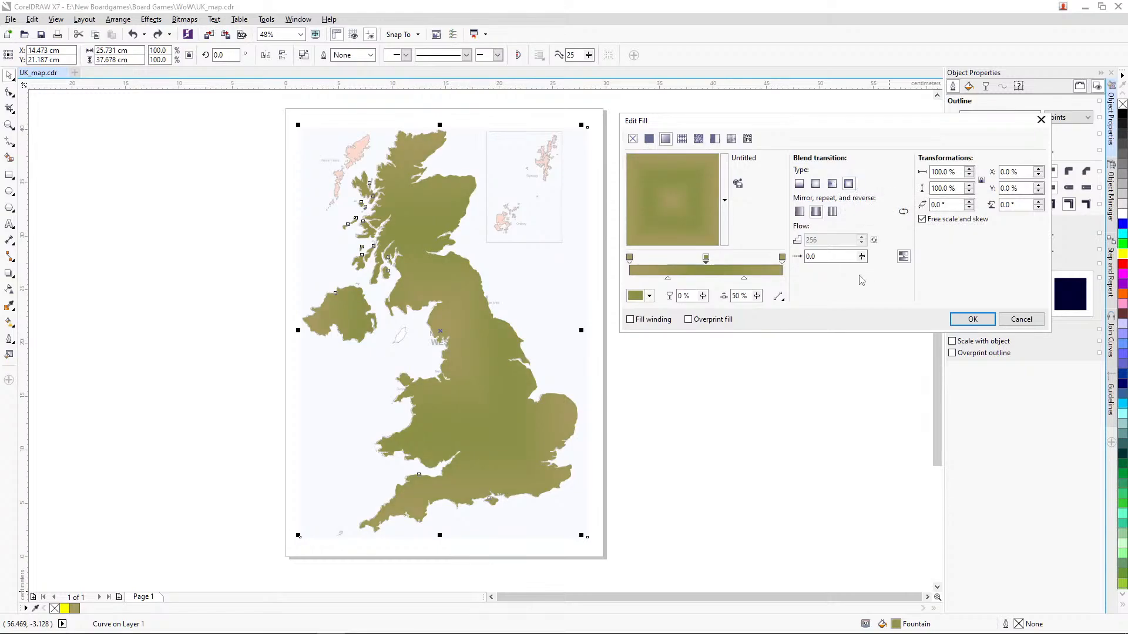
Step: Enable Fill winding for the map's fountain fill, apply the changes and deselect the map
click(631, 320)
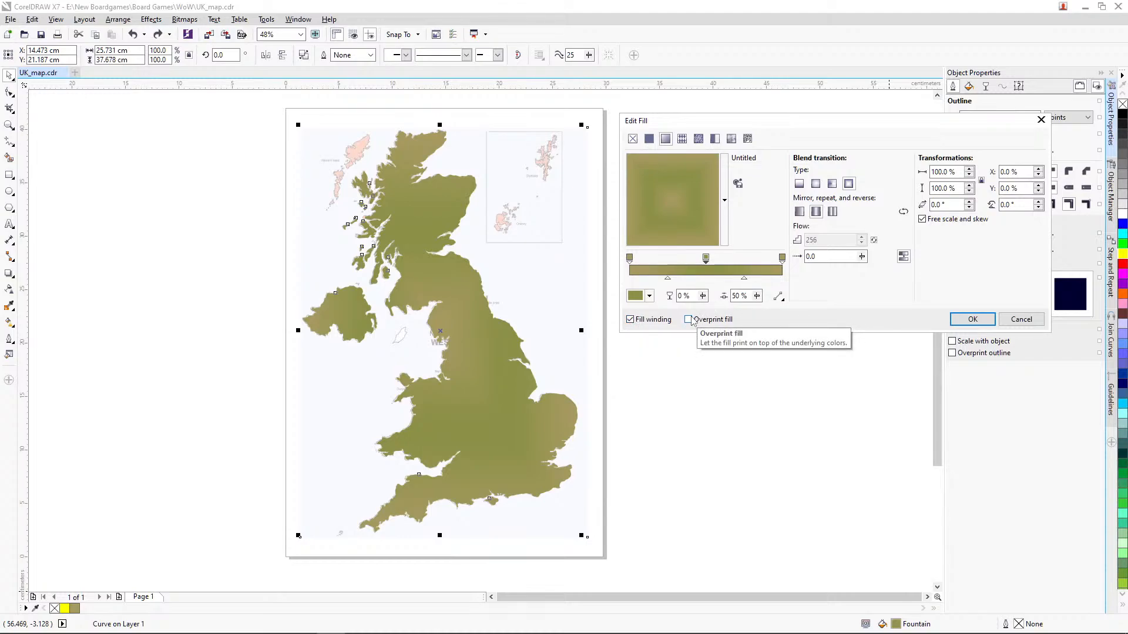
click(973, 319)
click(768, 347)
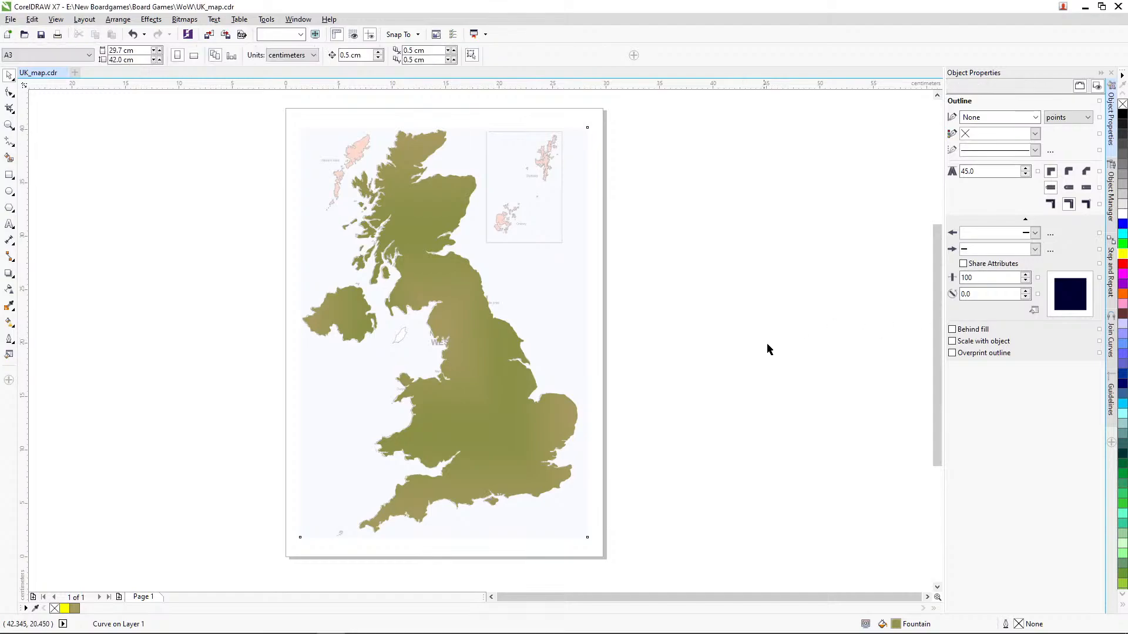
Step: Place a copy of the gradient-filled map in the empty area beside the page and deselect it
click(9, 125)
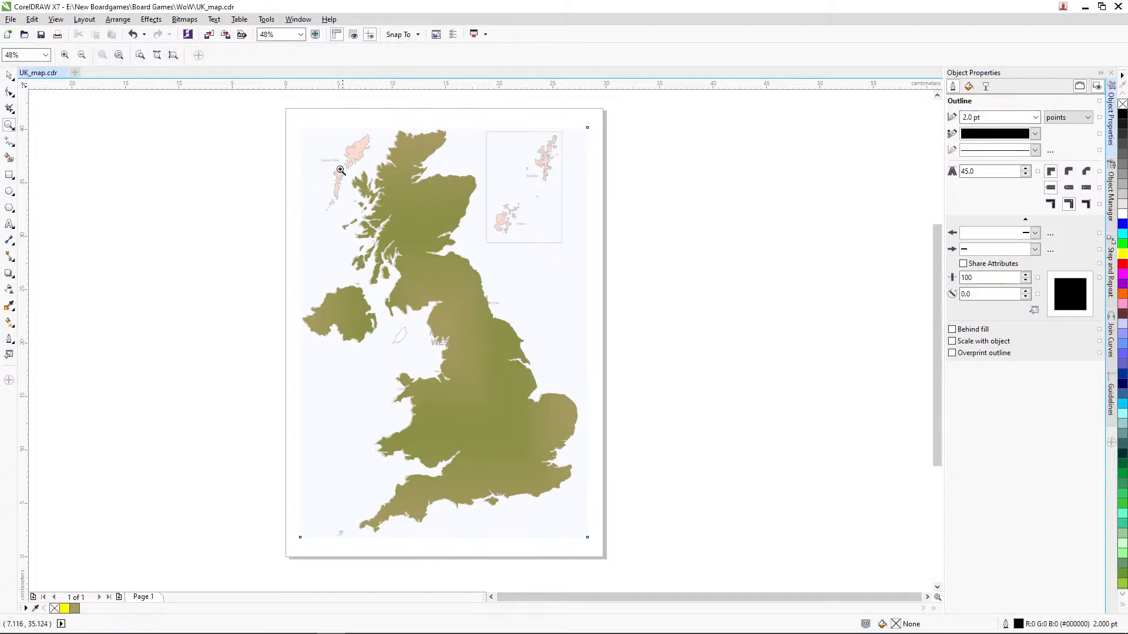
drag(300, 132, 645, 436)
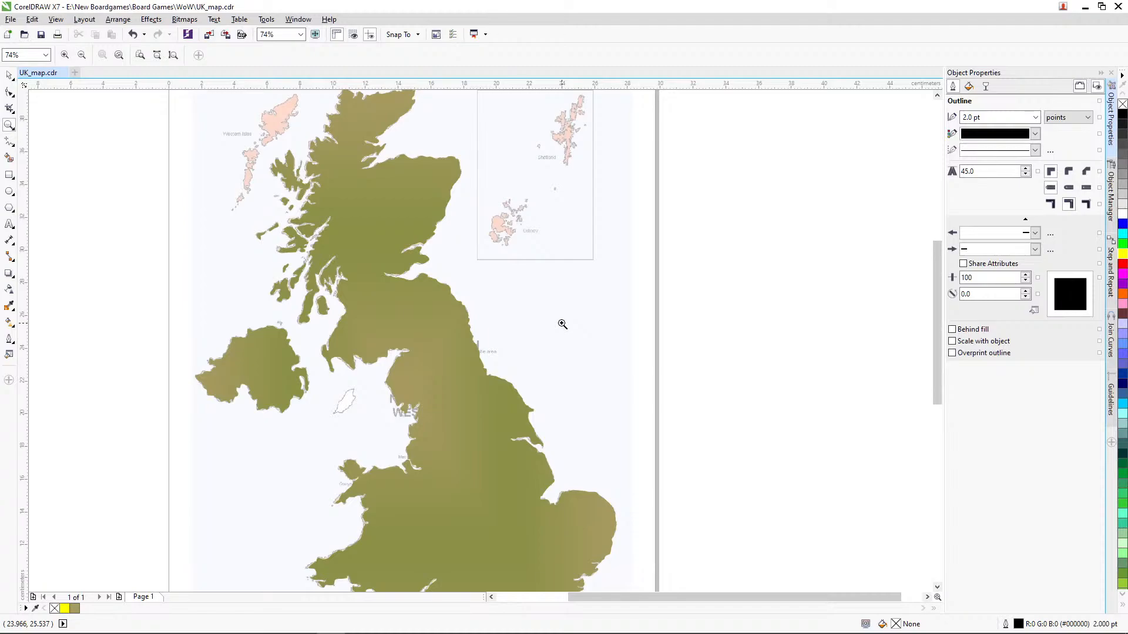
key(F3)
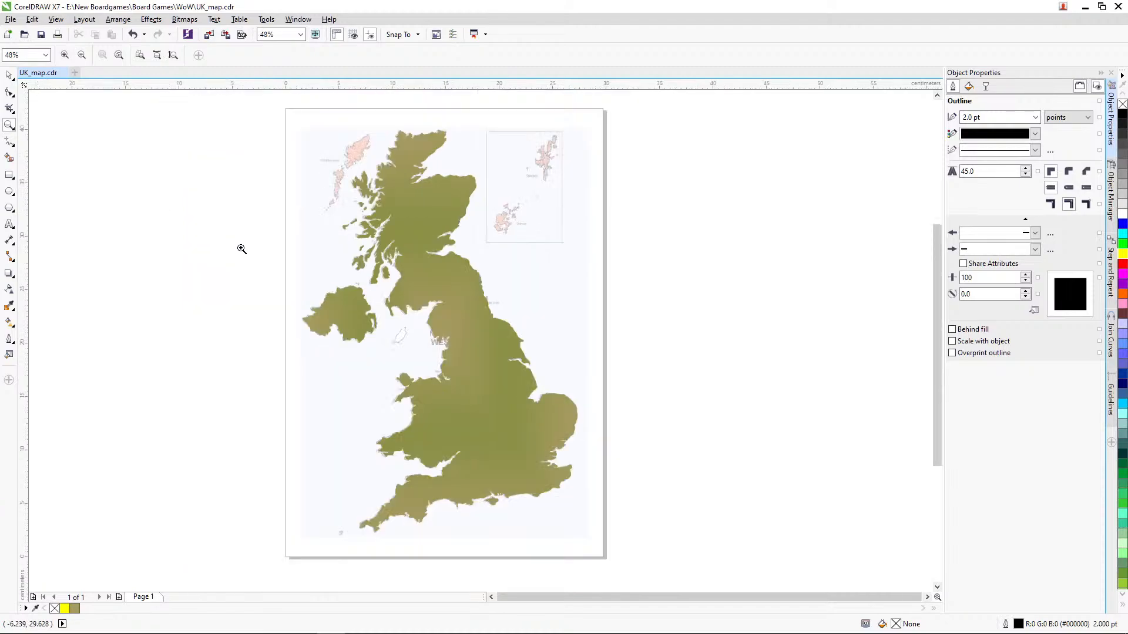
click(6, 75)
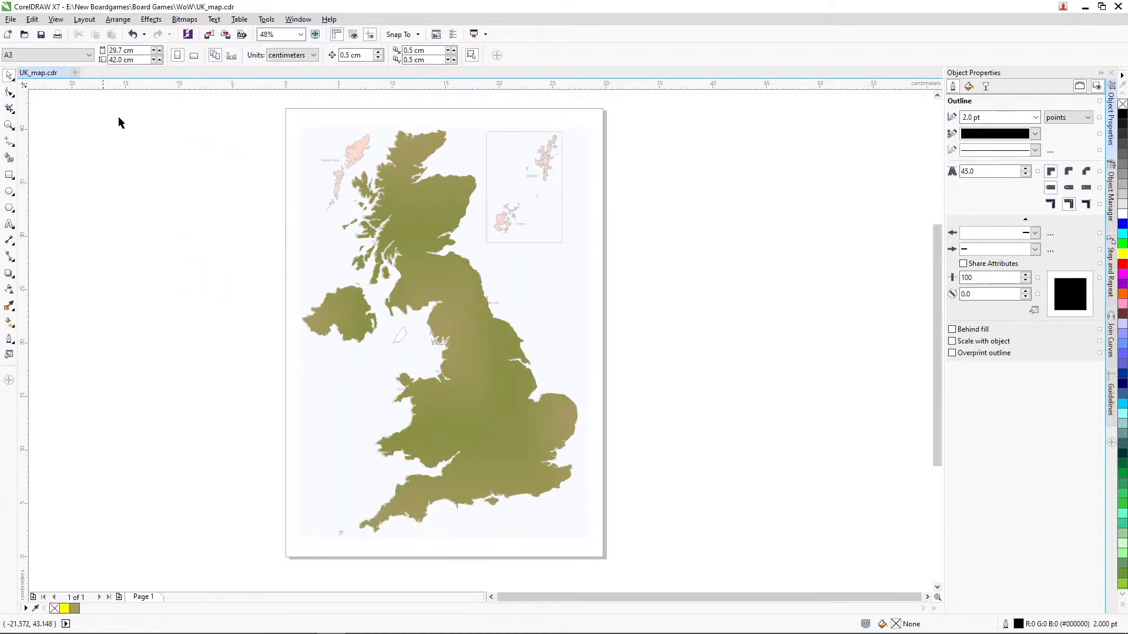
click(414, 221)
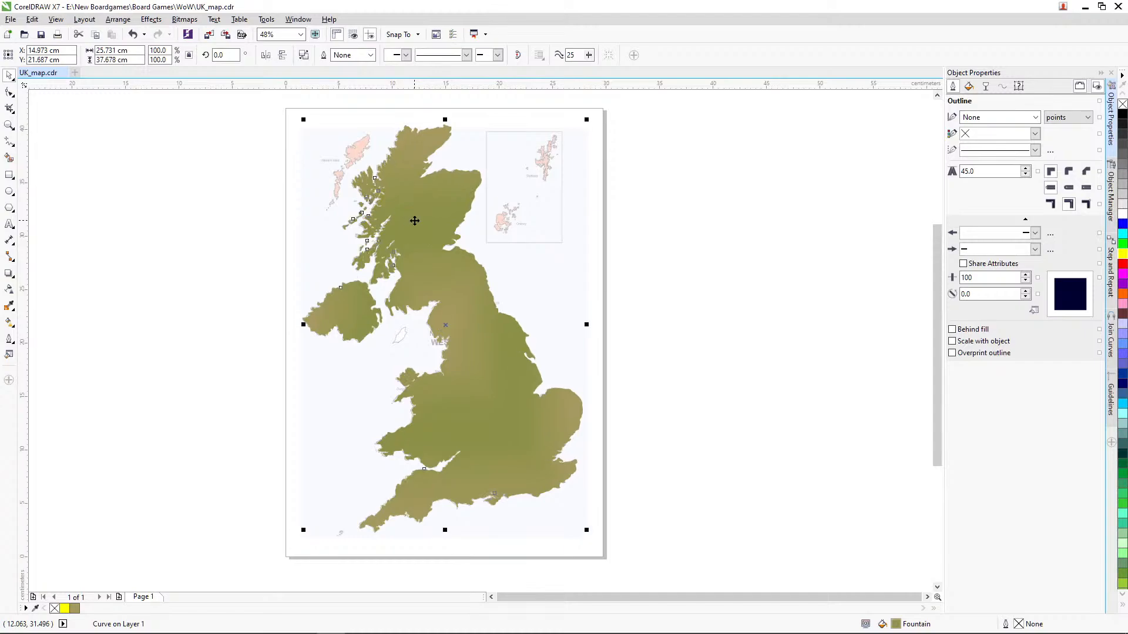
drag(415, 221, 829, 200)
click(232, 203)
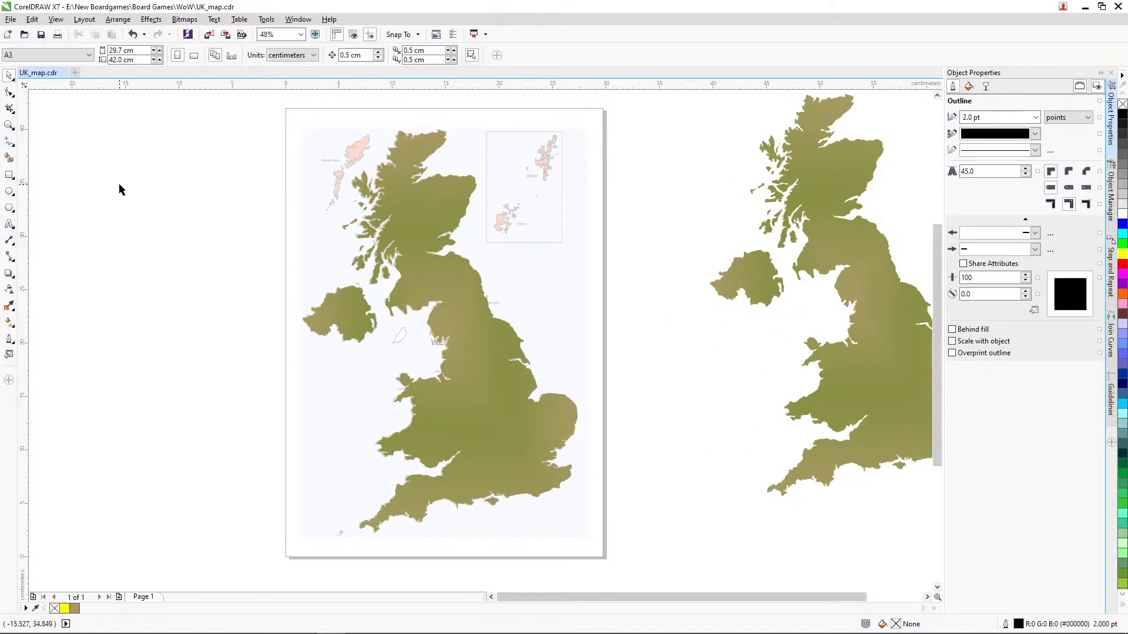
Step: Apply a uniform transparency of 30 to the gradient-filled map on the page and deselect it
click(10, 125)
drag(264, 152, 510, 336)
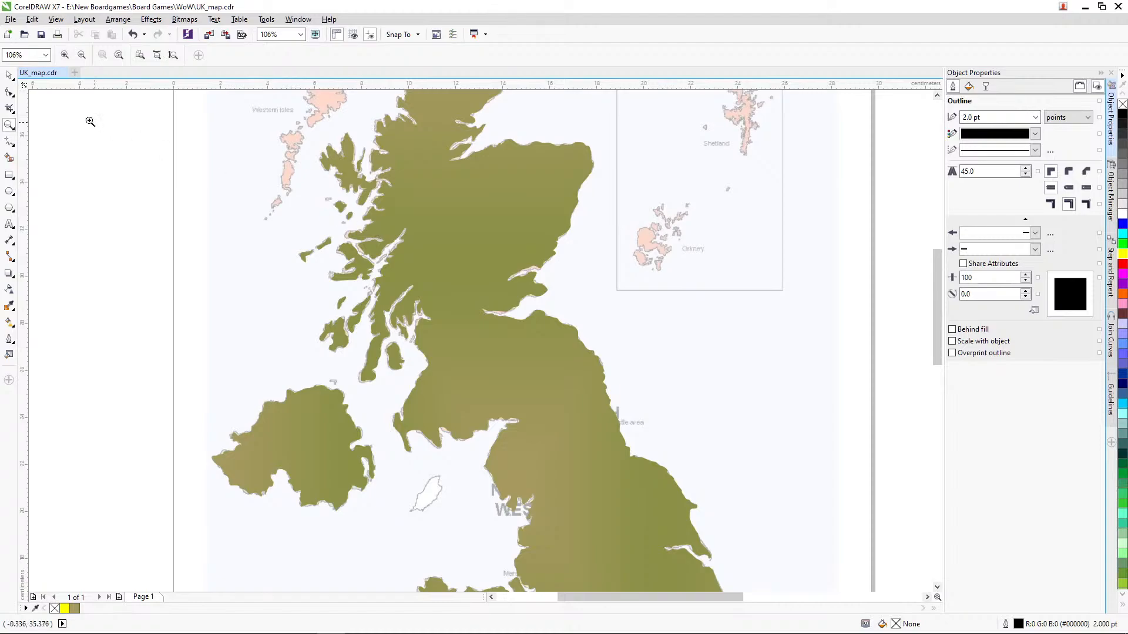
click(10, 75)
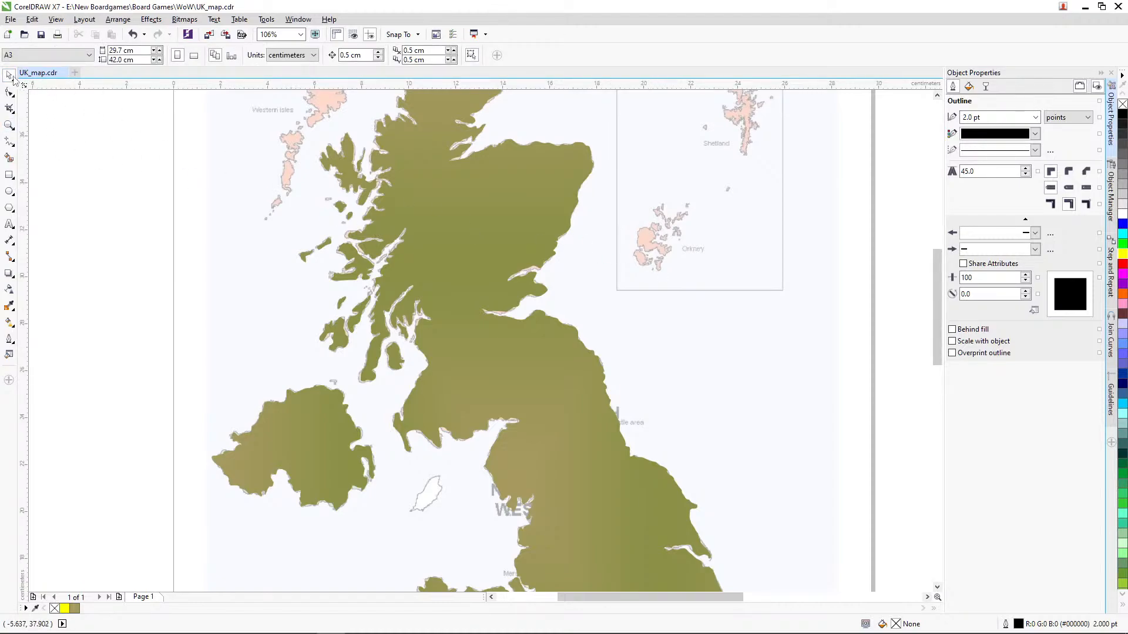
click(443, 216)
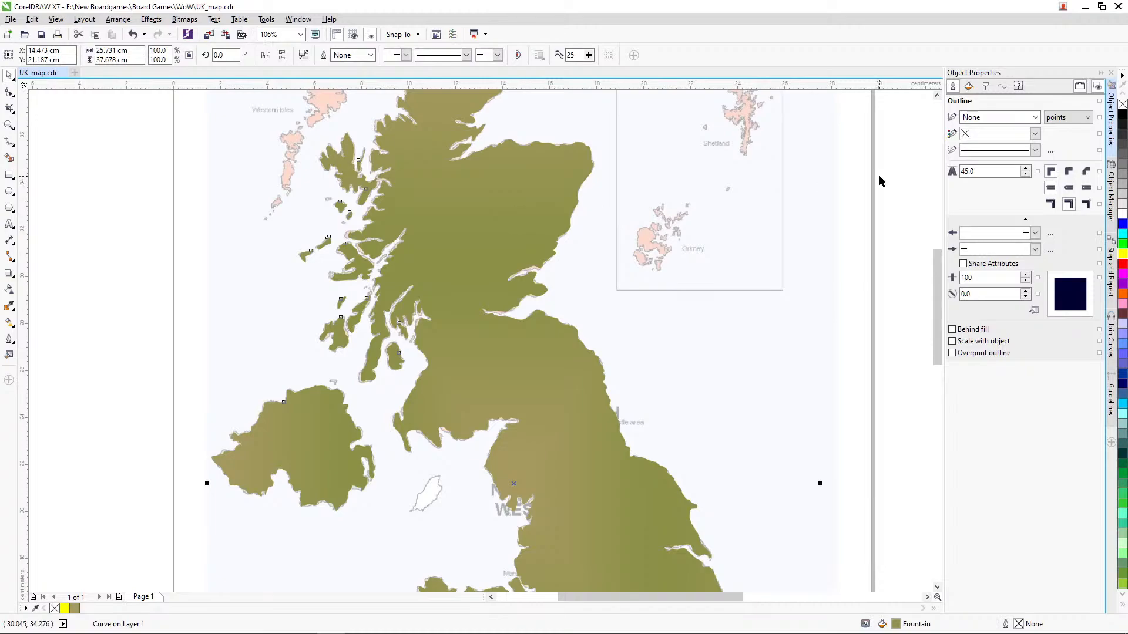
click(986, 88)
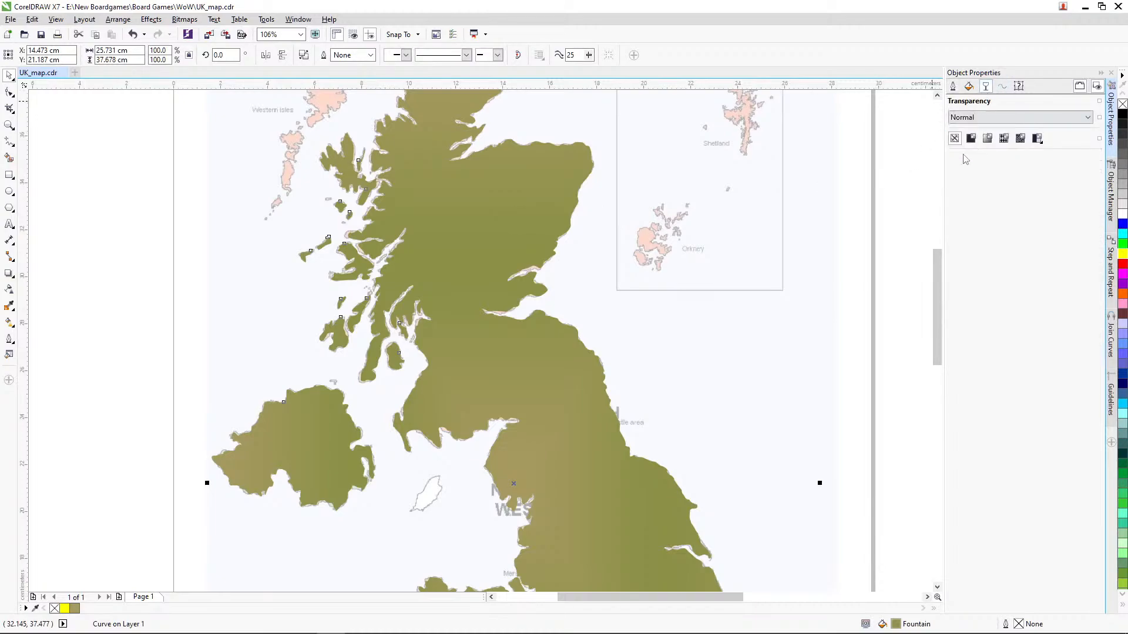
click(972, 138)
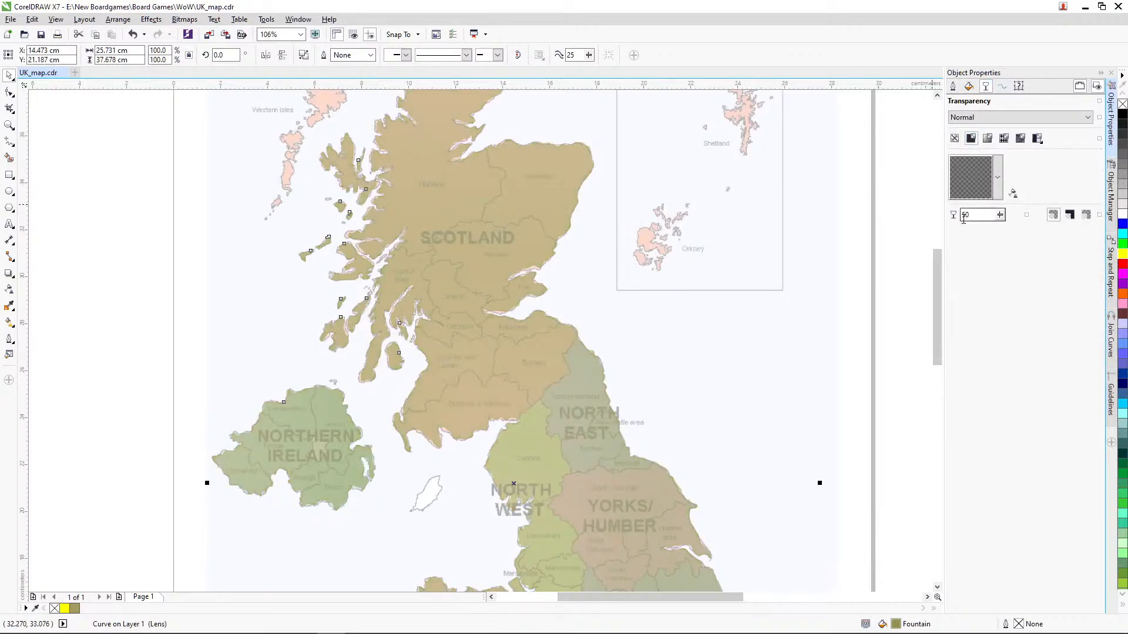
click(1000, 216)
drag(998, 230, 980, 231)
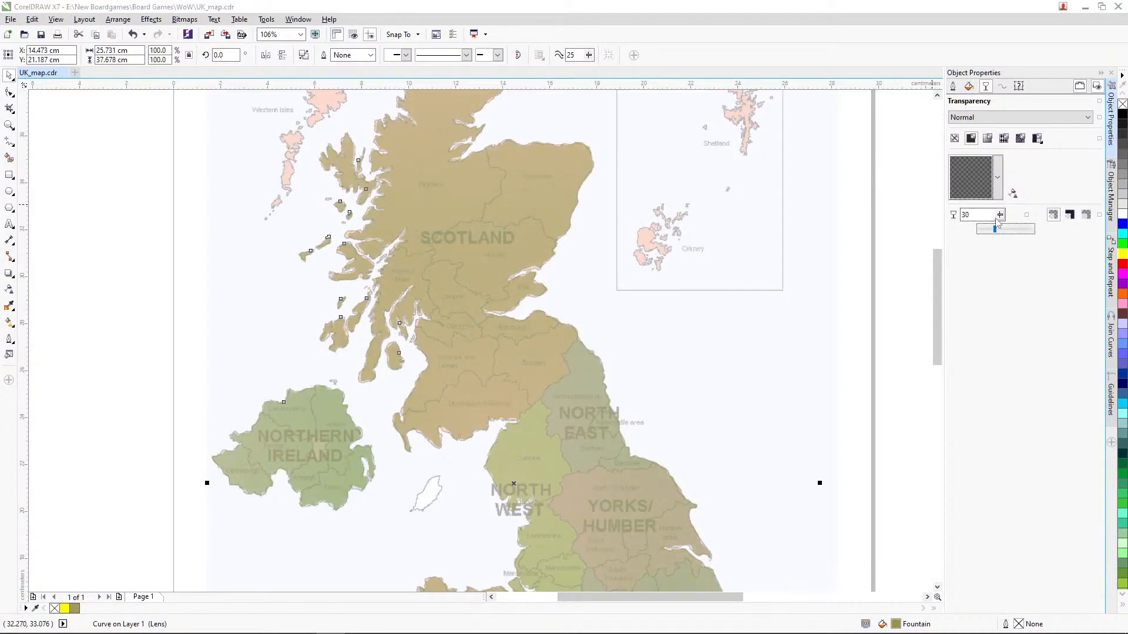
click(883, 277)
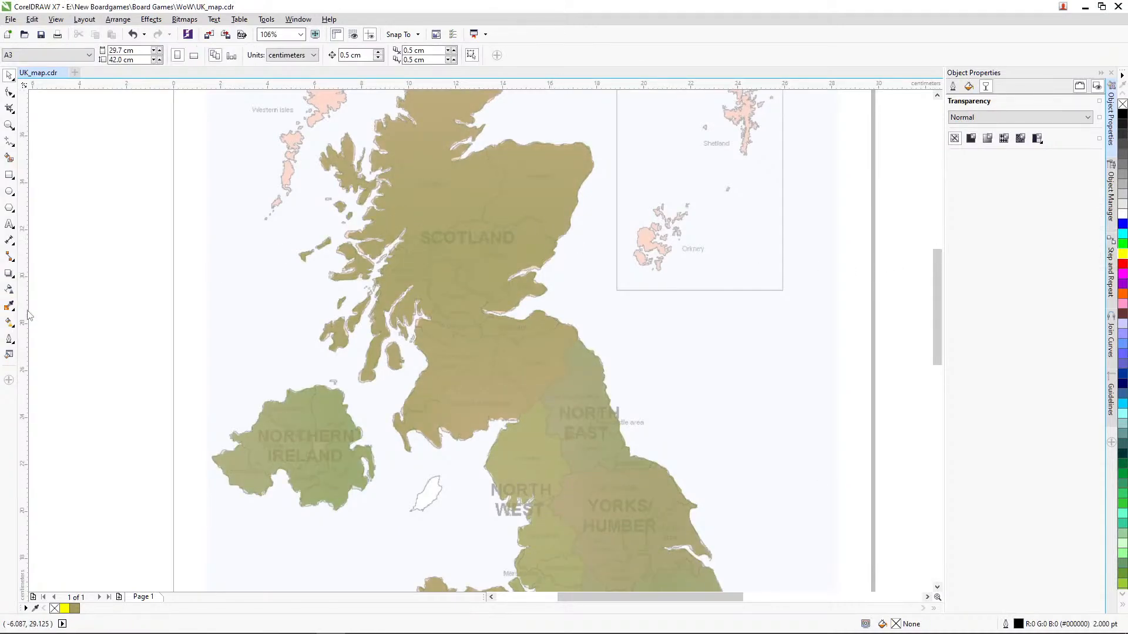
Step: Set the default outline width for new graphic objects to 0.75 pt, trying 0.5 pt first, with the Freehand tool active
click(9, 125)
drag(188, 311, 475, 517)
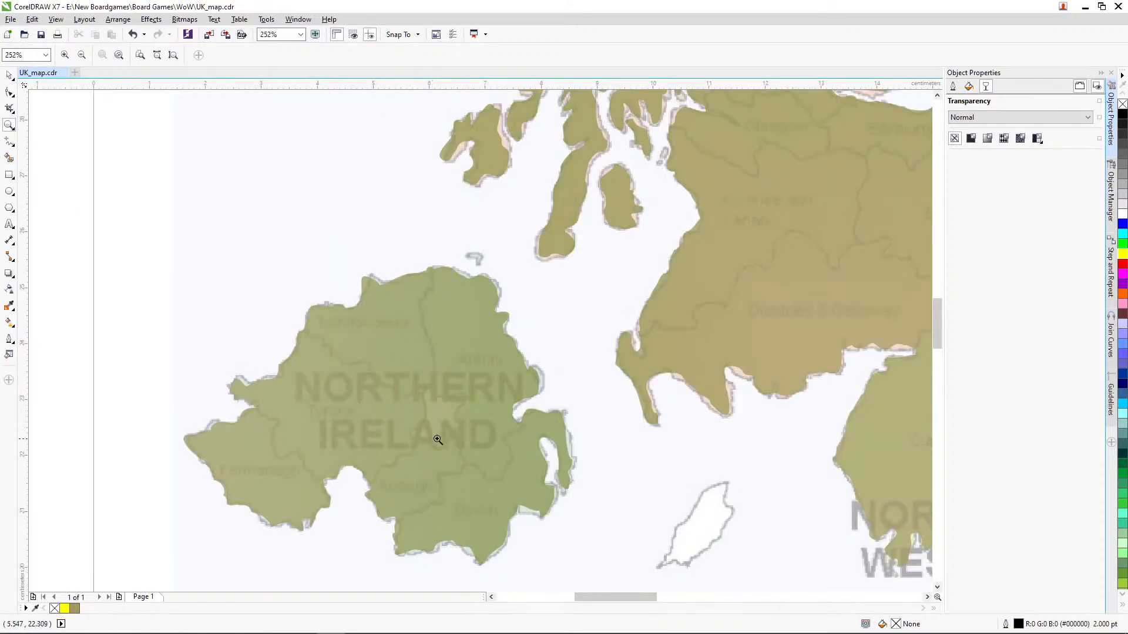
right_click(461, 394)
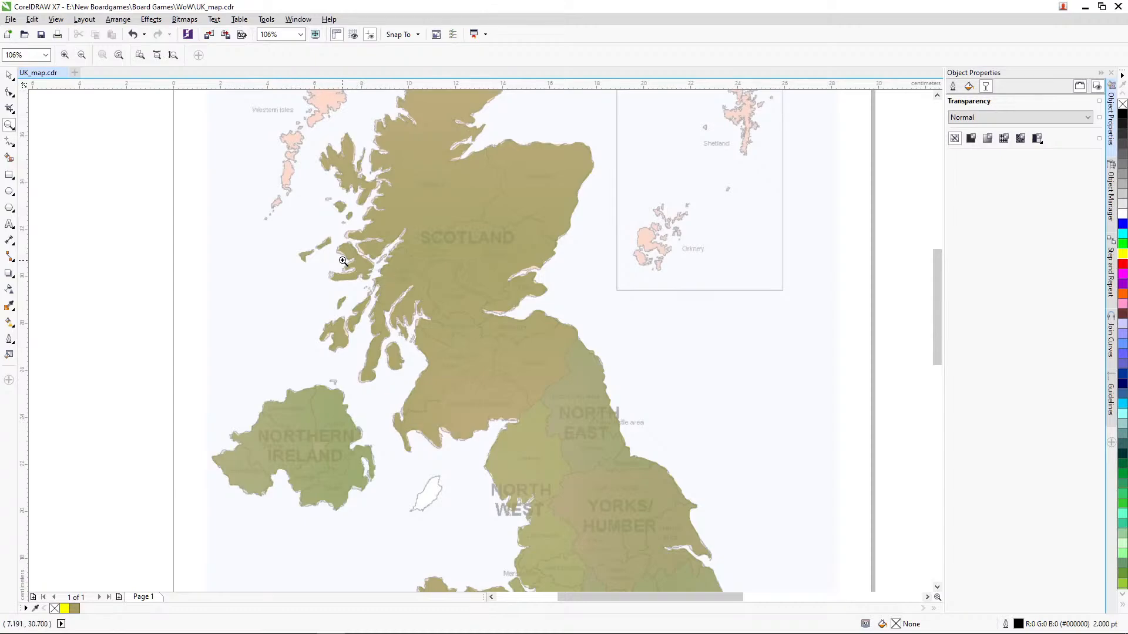
drag(329, 251, 702, 507)
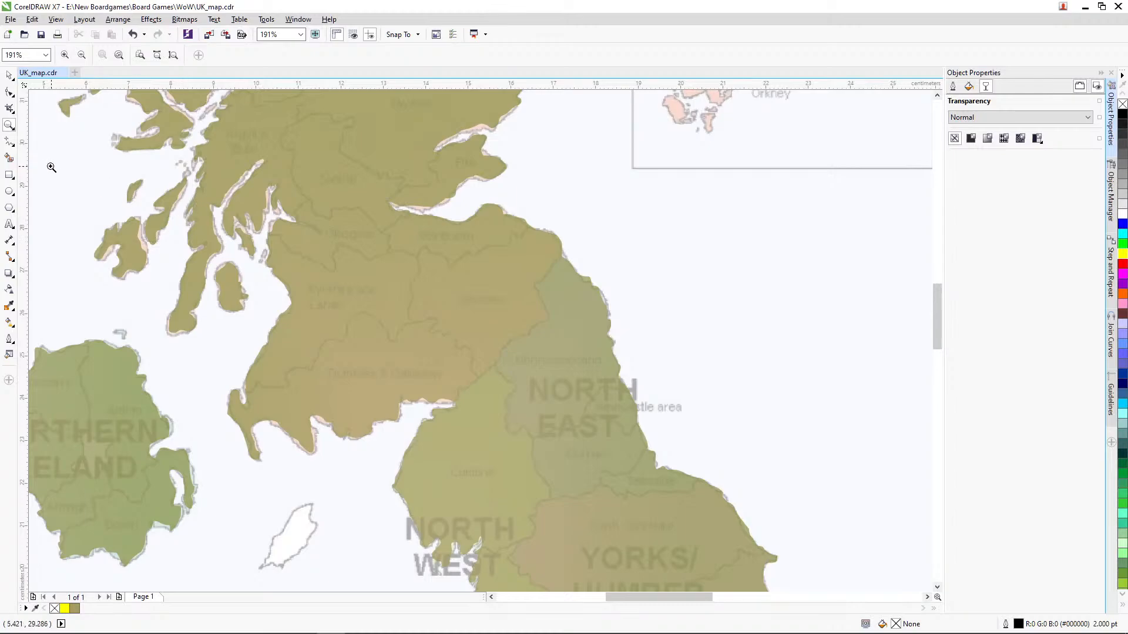
click(10, 143)
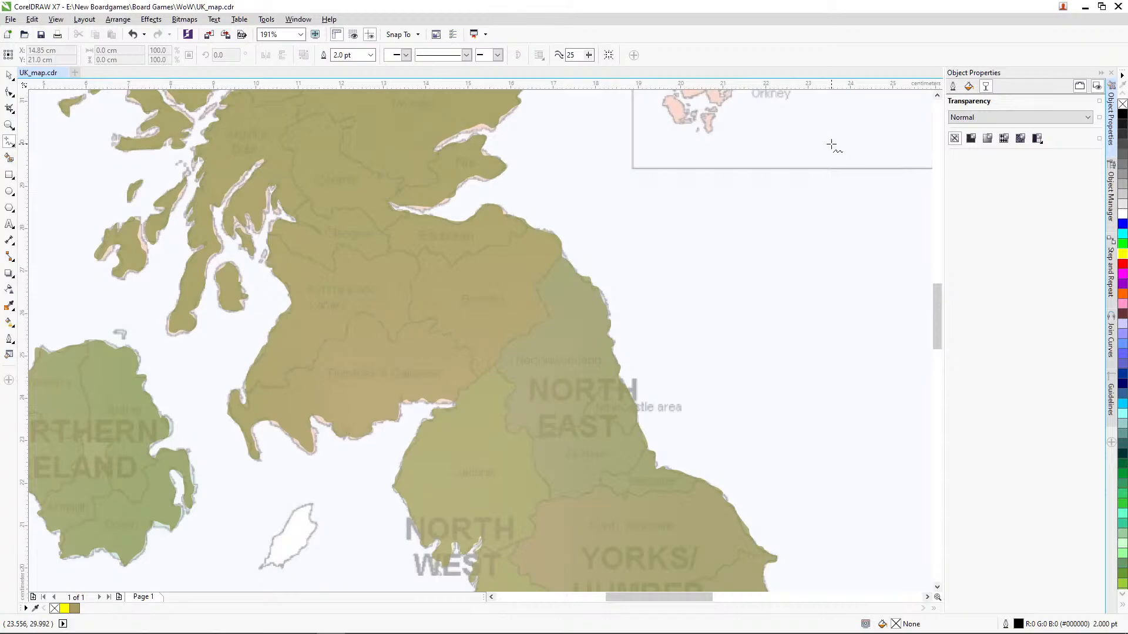
click(953, 86)
click(1036, 118)
click(1036, 118)
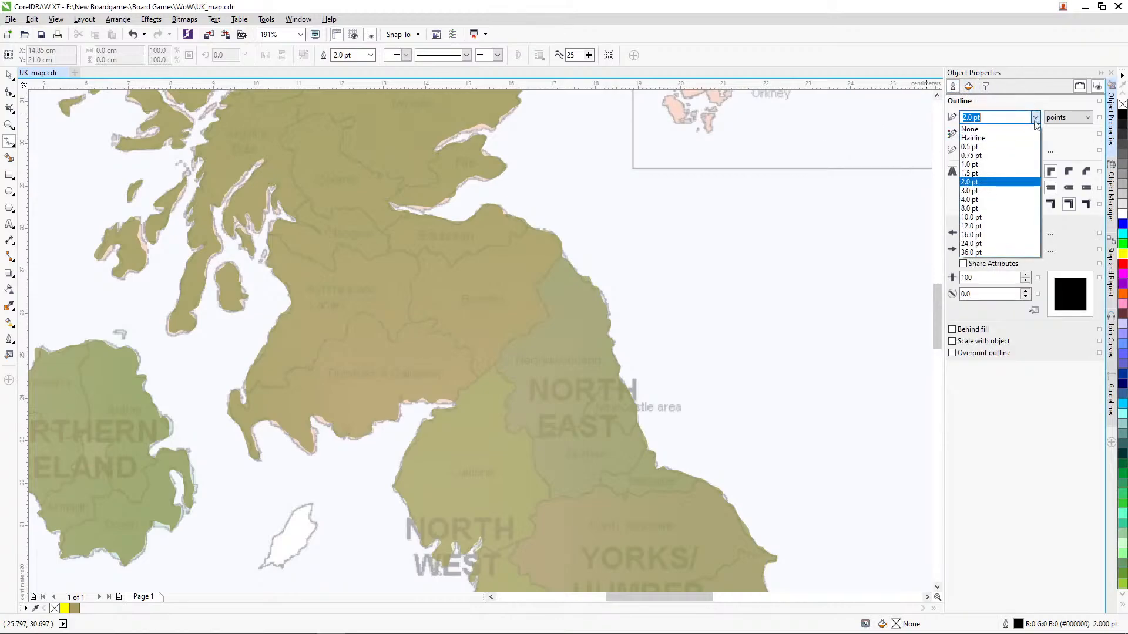
click(984, 150)
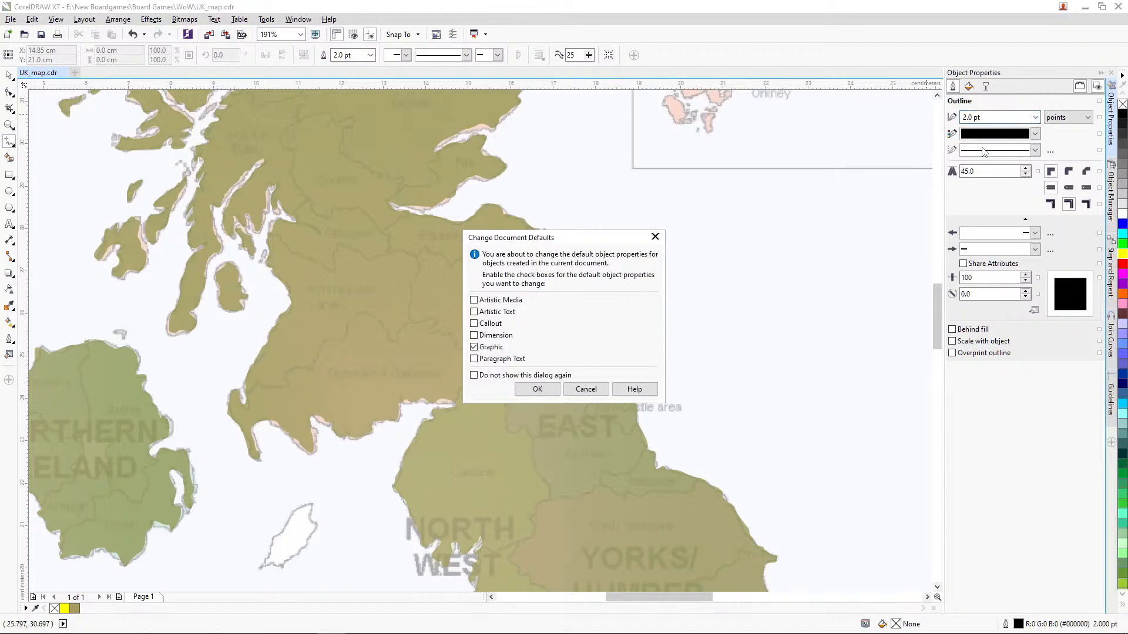
click(552, 391)
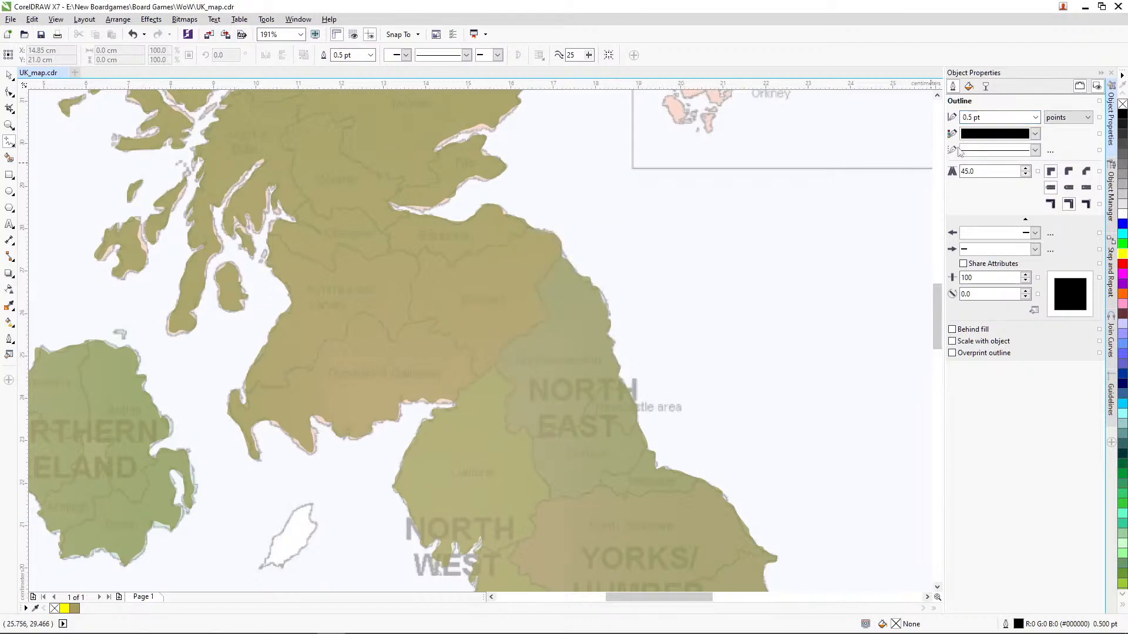
click(1036, 118)
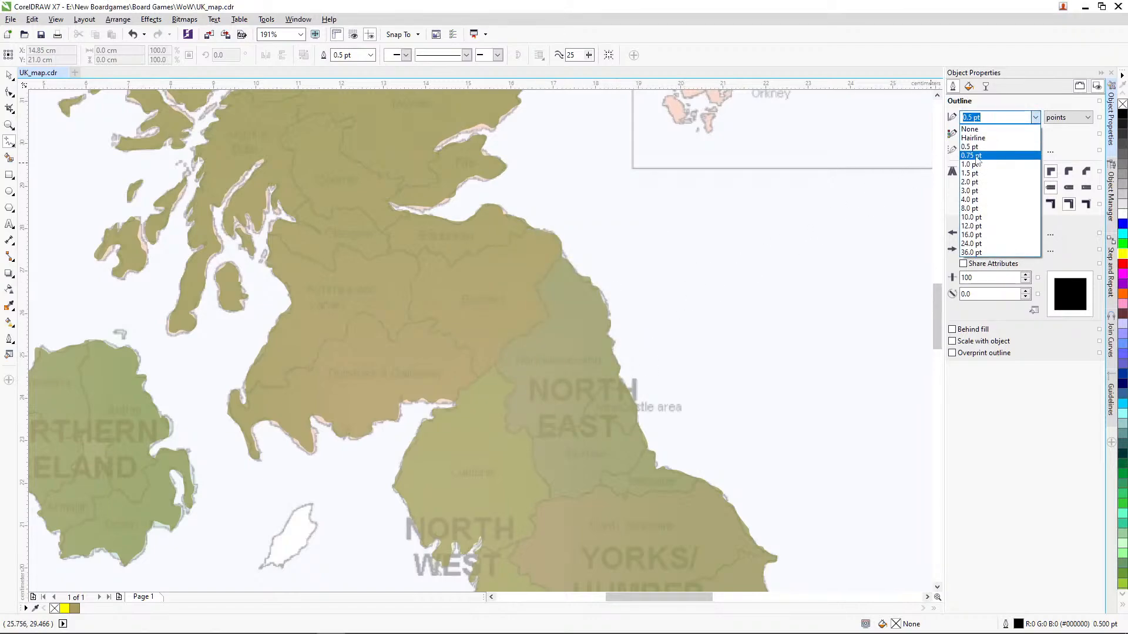
click(978, 158)
click(556, 389)
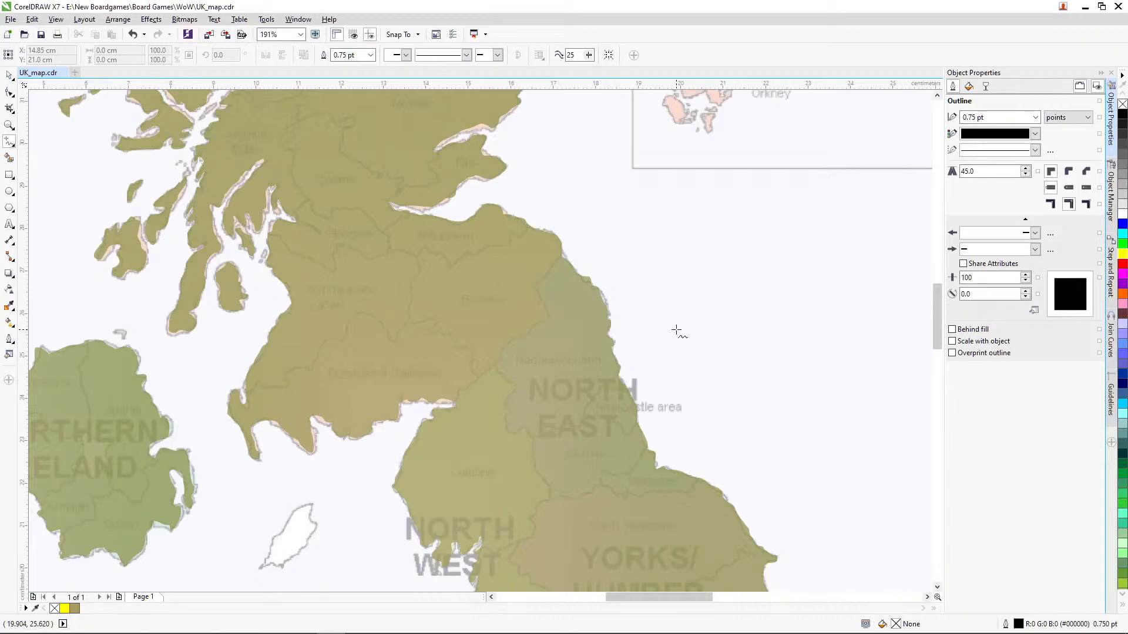
Step: Set the default outline colour for new graphic objects to red
click(1036, 134)
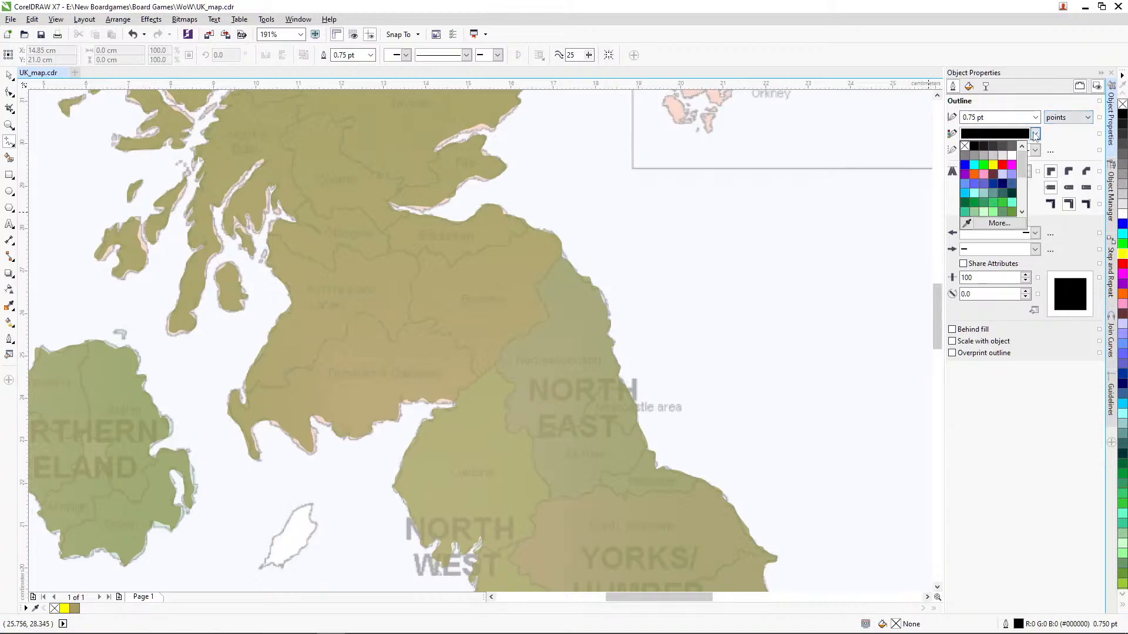
click(1003, 165)
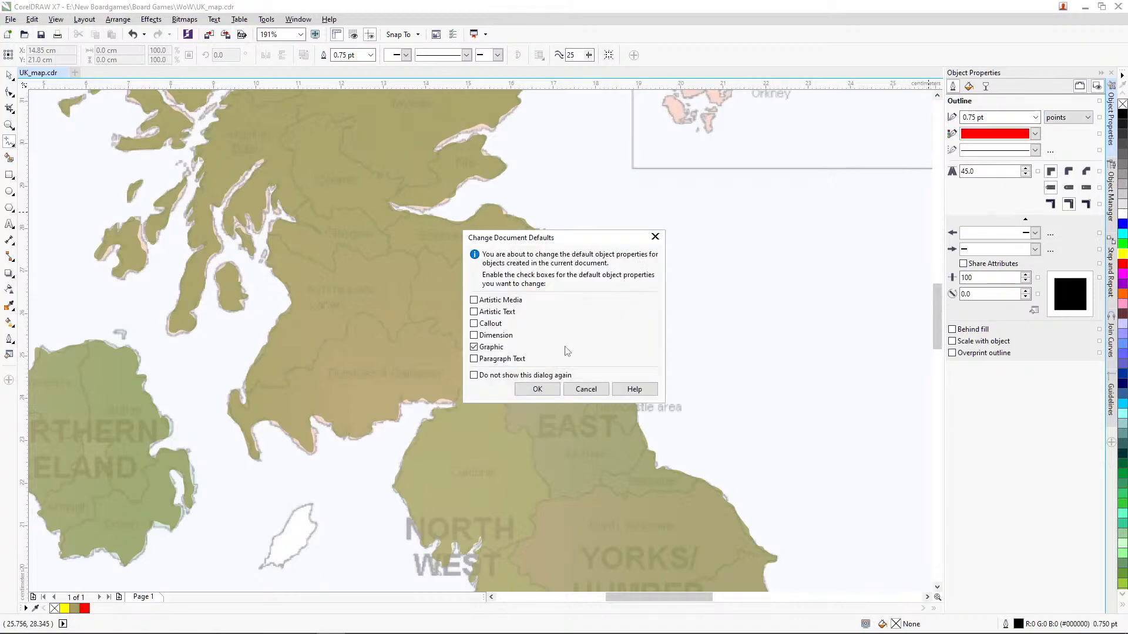
click(540, 388)
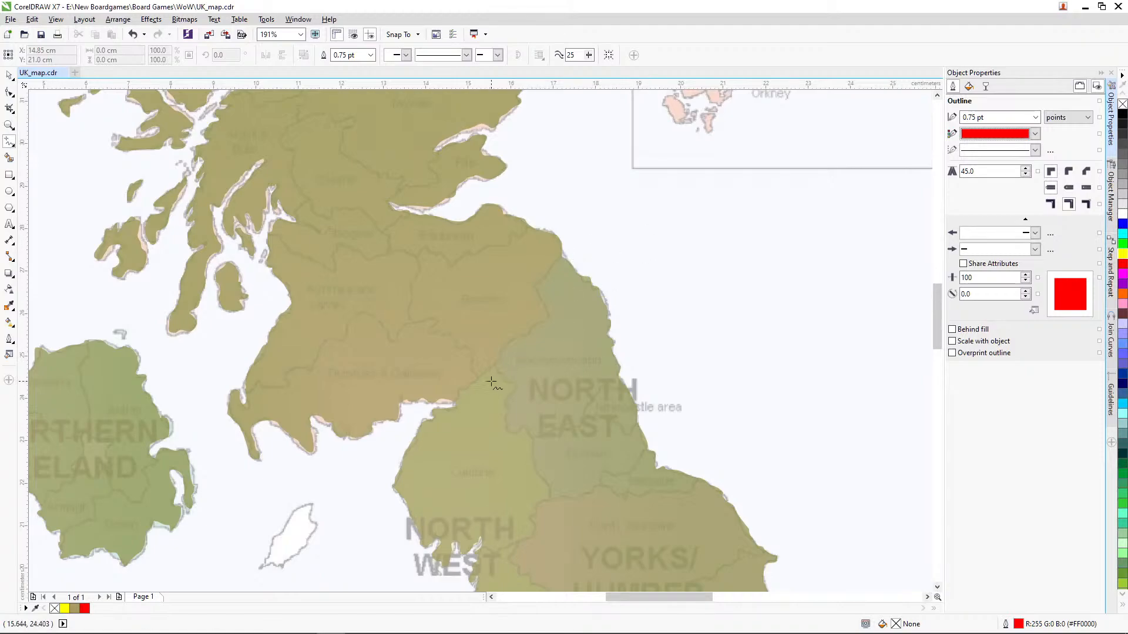
Step: Trace freehand the Scotland–England border, about 3.8 cm wide, and the North East region's southern and western boundary, about 5 cm wide
mouse_move(414, 414)
mouse_down()
mouse_move(455, 400)
mouse_move(516, 337)
mouse_up()
mouse_move(529, 327)
mouse_down()
mouse_move(548, 317)
mouse_move(535, 282)
mouse_move(577, 244)
mouse_up()
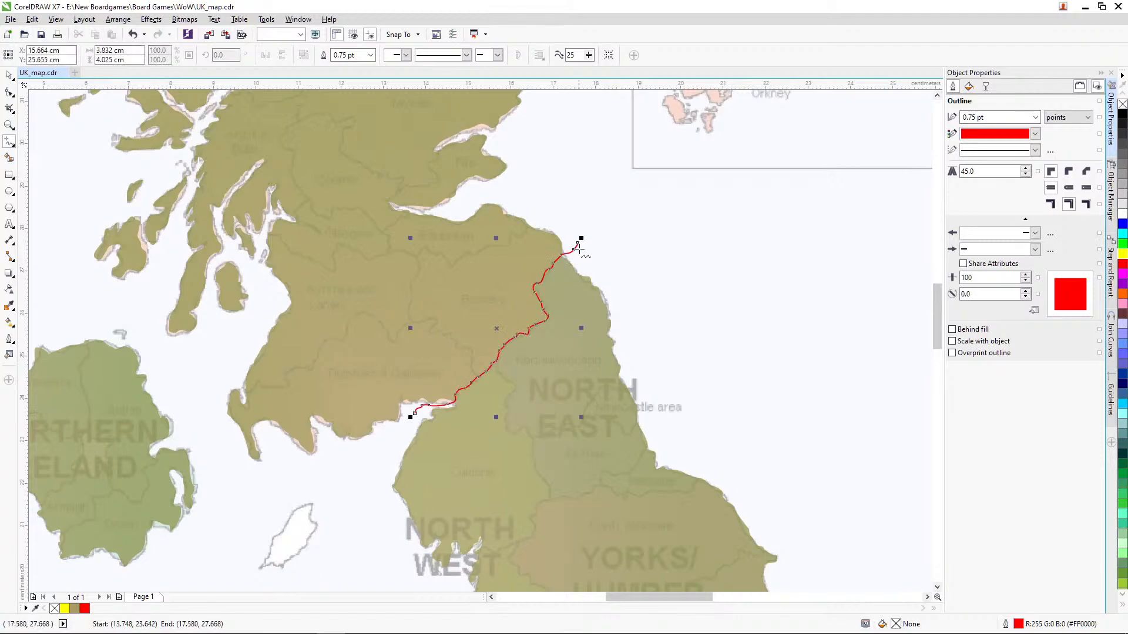
scroll(939, 304, down, 3)
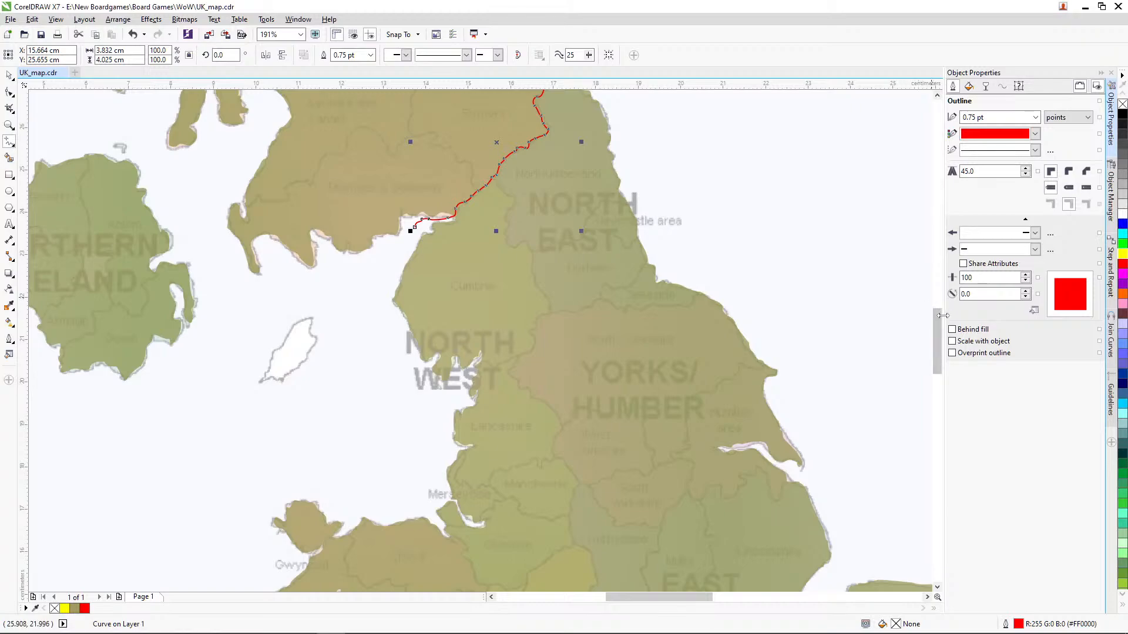
mouse_move(939, 320)
mouse_down()
mouse_move(940, 336)
mouse_move(940, 315)
mouse_up()
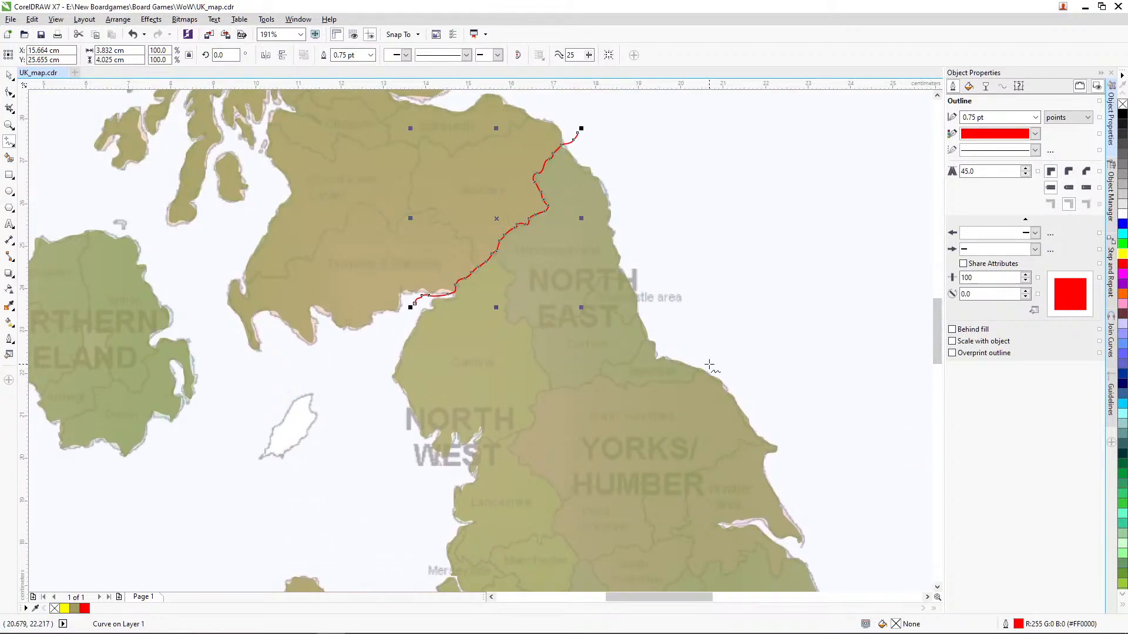
mouse_move(709, 365)
mouse_down()
mouse_move(686, 382)
mouse_move(555, 387)
mouse_move(528, 321)
mouse_move(508, 319)
mouse_move(513, 275)
mouse_move(497, 265)
mouse_up()
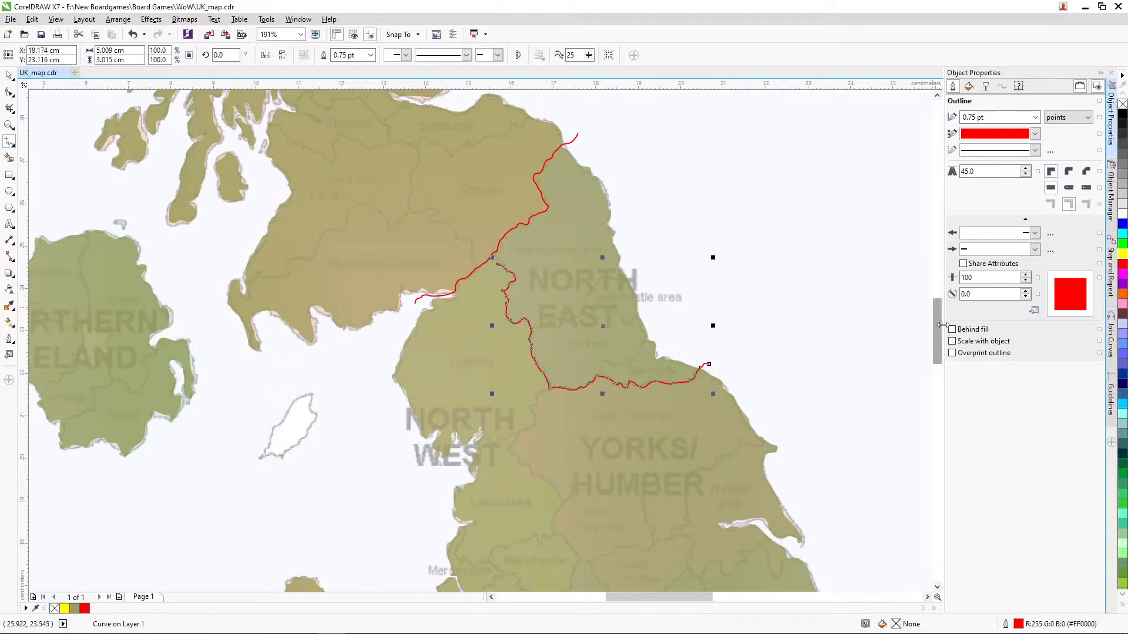
Step: Bridge the gap between the North East boundary and the Scottish border with a freehand line about 0.2 cm high
drag(938, 323, 938, 318)
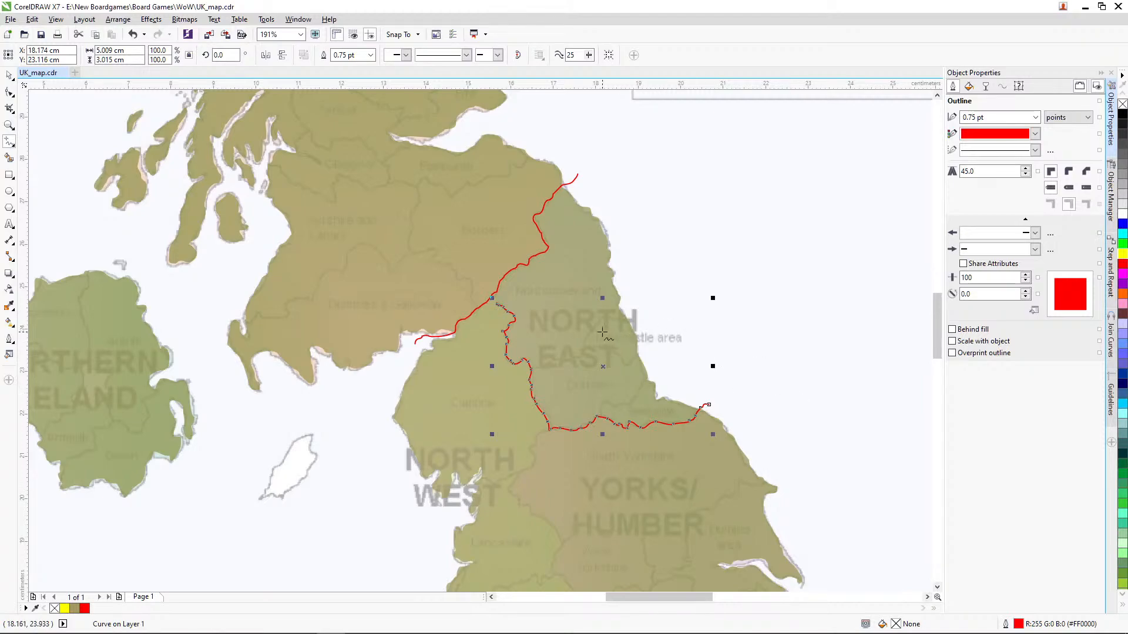
scroll(602, 333, up, 2)
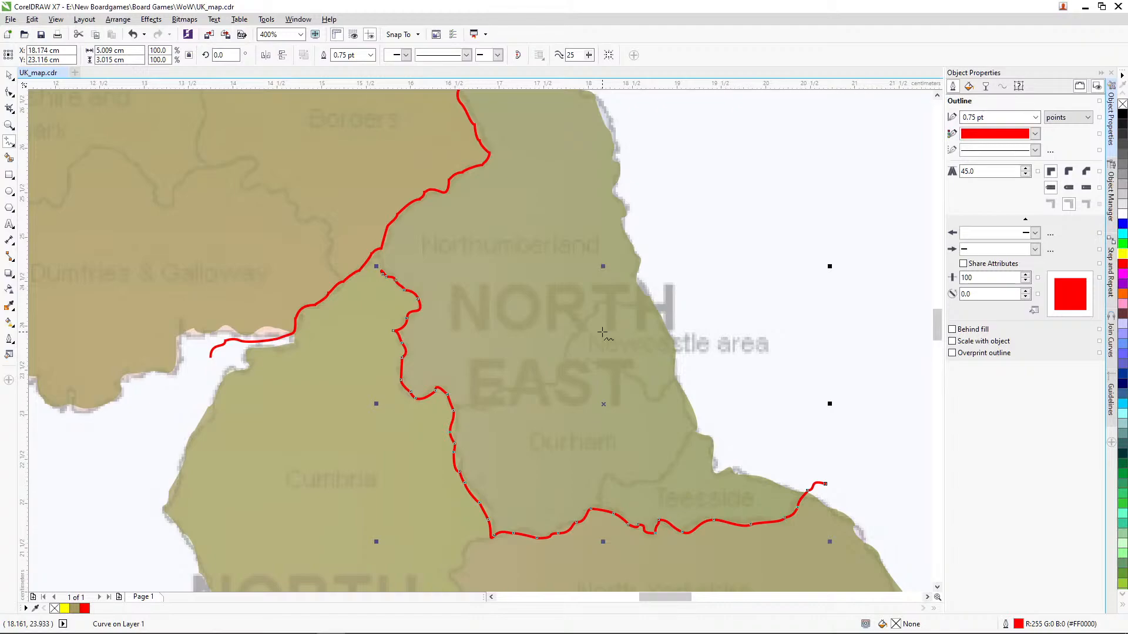
click(661, 258)
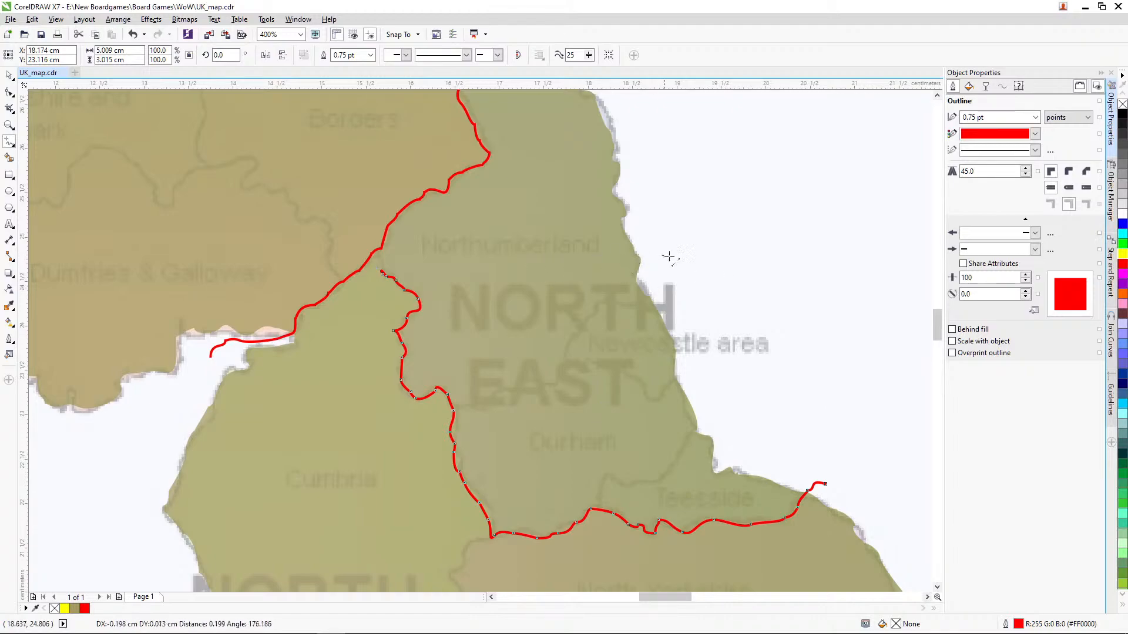
key(Escape)
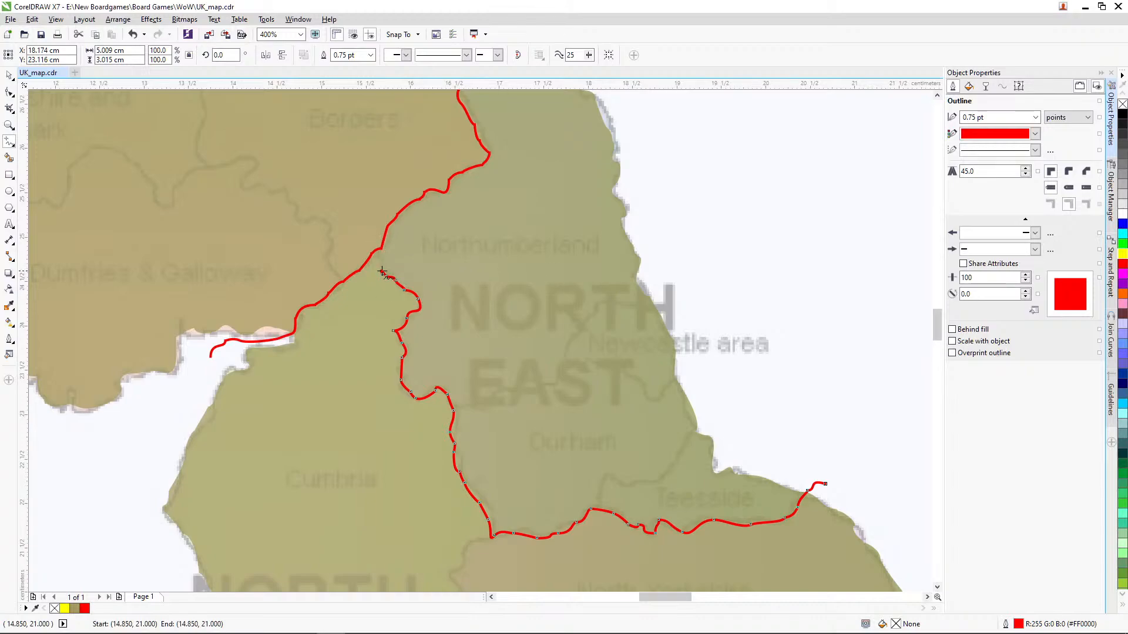
drag(382, 272, 370, 251)
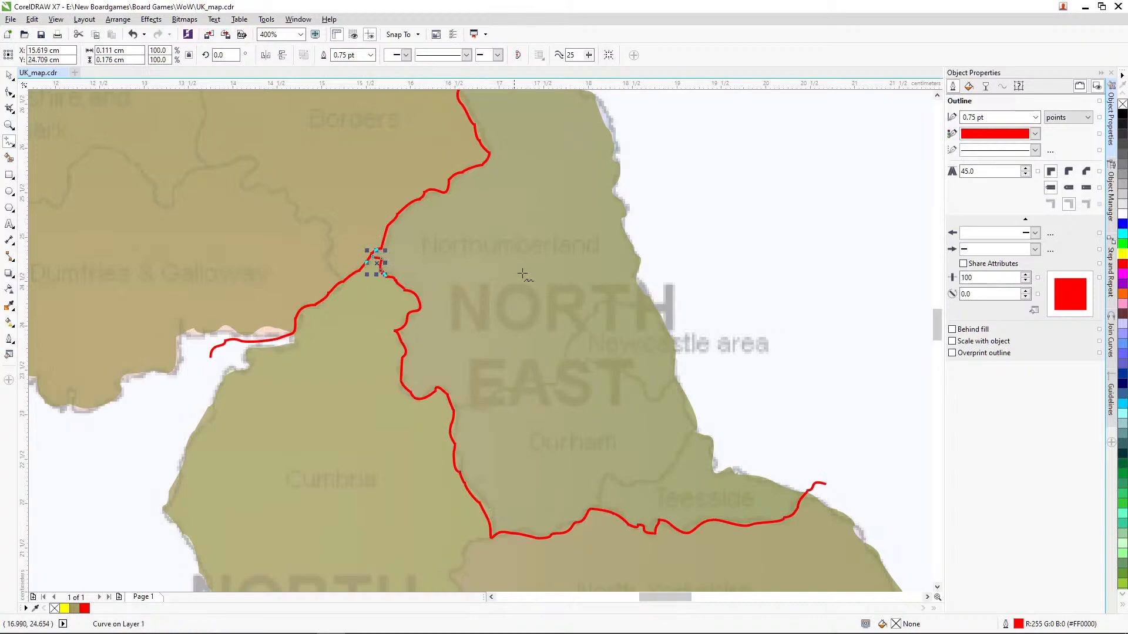
drag(938, 325, 945, 368)
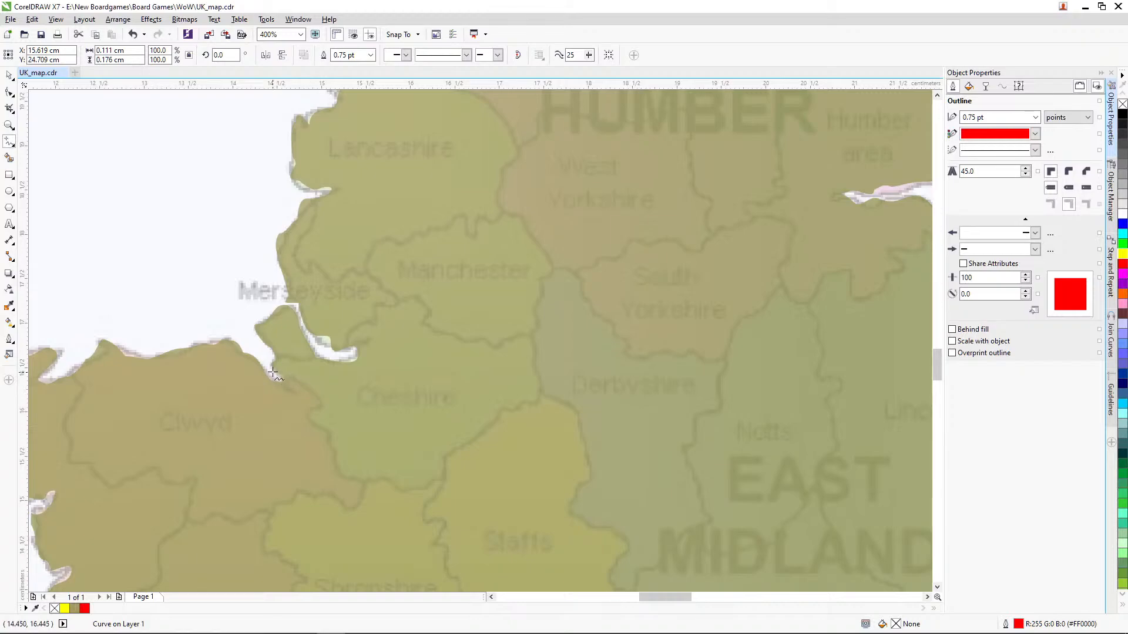
Step: Trace freehand the North West region's southern and eastern boundary from the Cheshire coast up to the North East boundary, about 3.2 cm wide and 6.5 cm high
drag(273, 373, 307, 390)
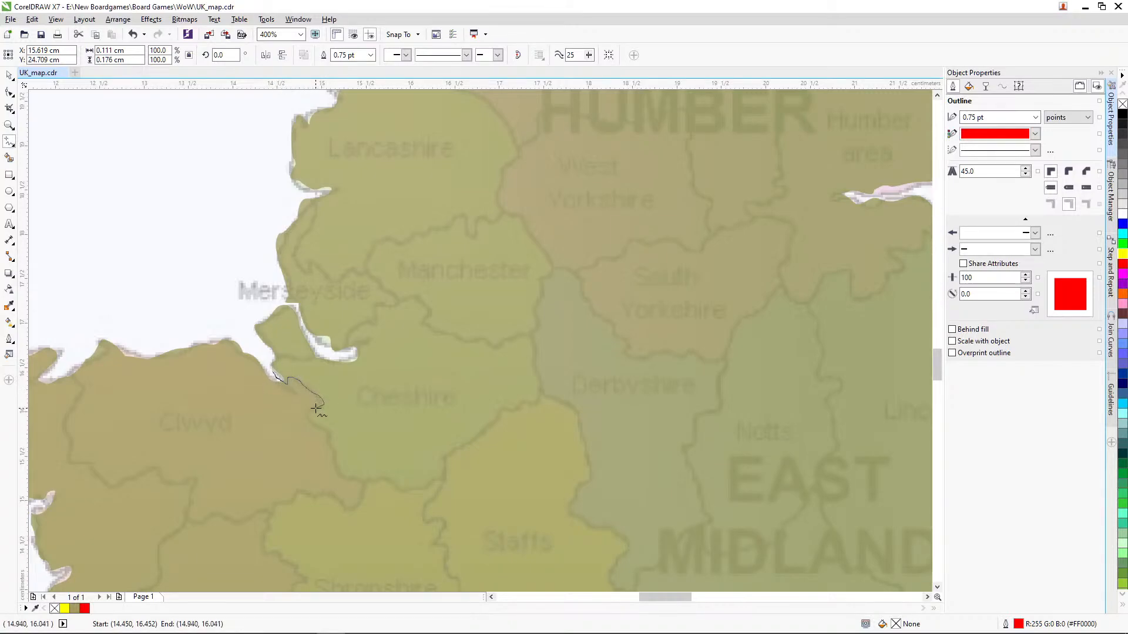
mouse_move(331, 438)
mouse_down()
mouse_move(348, 476)
mouse_move(423, 488)
mouse_move(446, 457)
mouse_move(538, 394)
mouse_move(532, 308)
mouse_move(551, 273)
mouse_move(496, 201)
mouse_move(499, 171)
mouse_move(517, 154)
mouse_up()
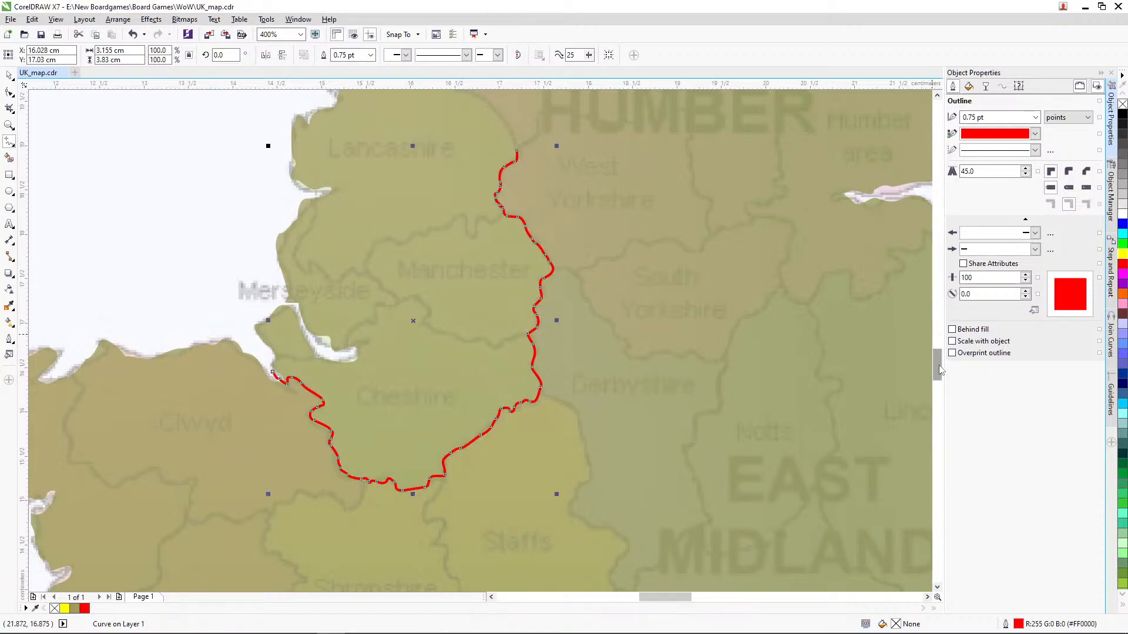
scroll(937, 364, up, 5)
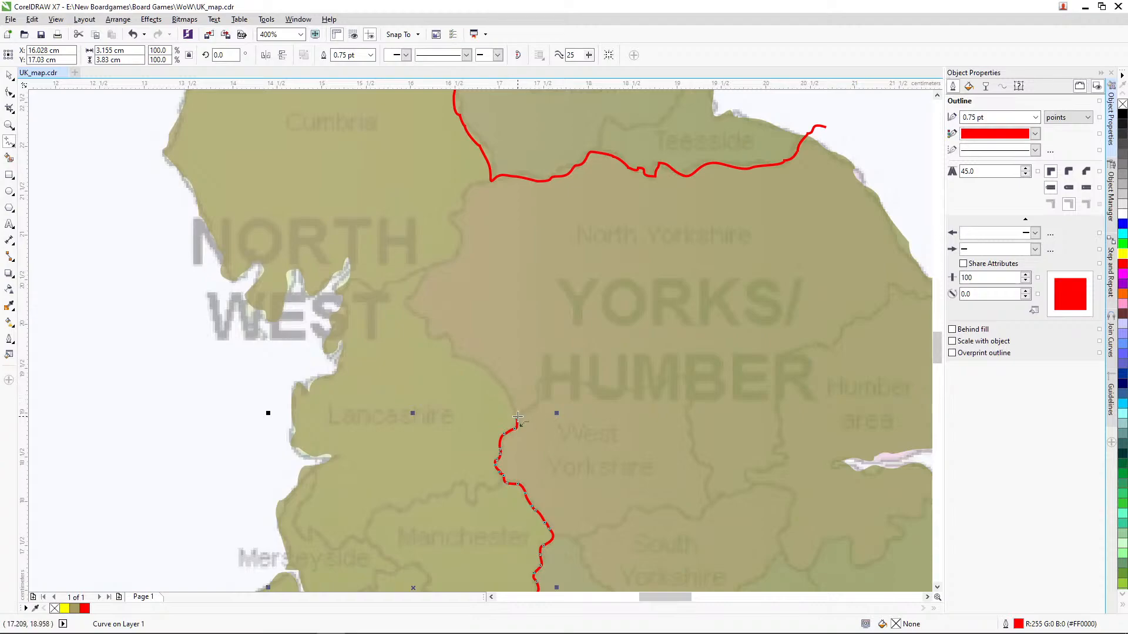
mouse_move(517, 418)
mouse_down()
mouse_move(483, 366)
mouse_move(450, 355)
mouse_move(436, 334)
mouse_up()
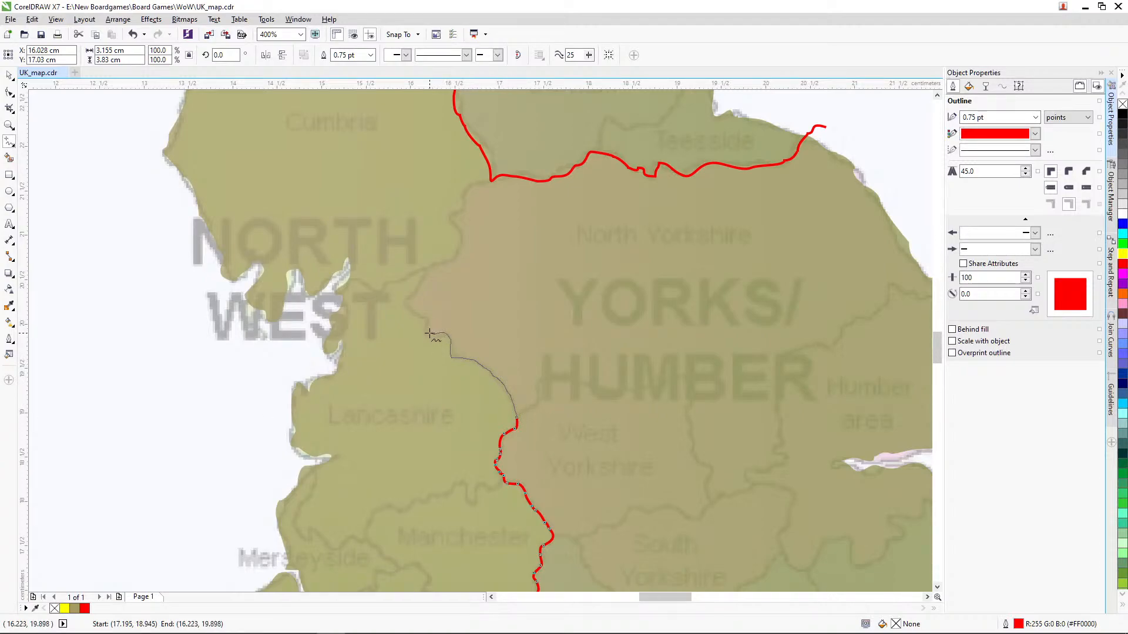
drag(424, 286, 437, 267)
drag(462, 207, 491, 179)
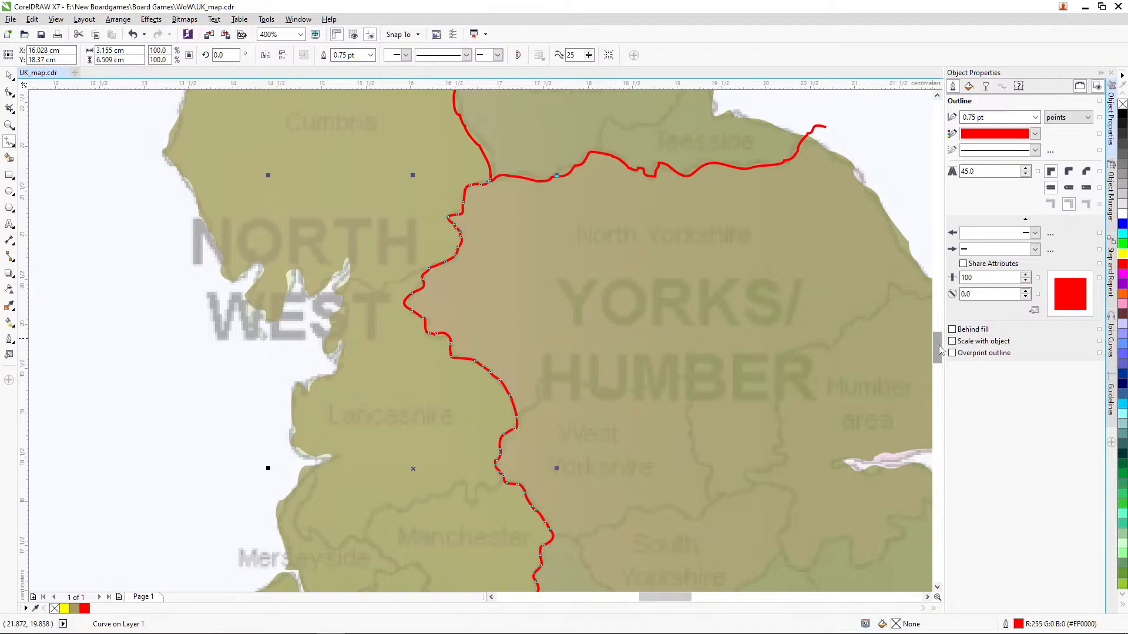
Step: Trace freehand the Yorks/Humber region's southern boundary from the east coast past Lincolnshire to western South Yorkshire, about 4.9 cm wide
drag(939, 351, 938, 368)
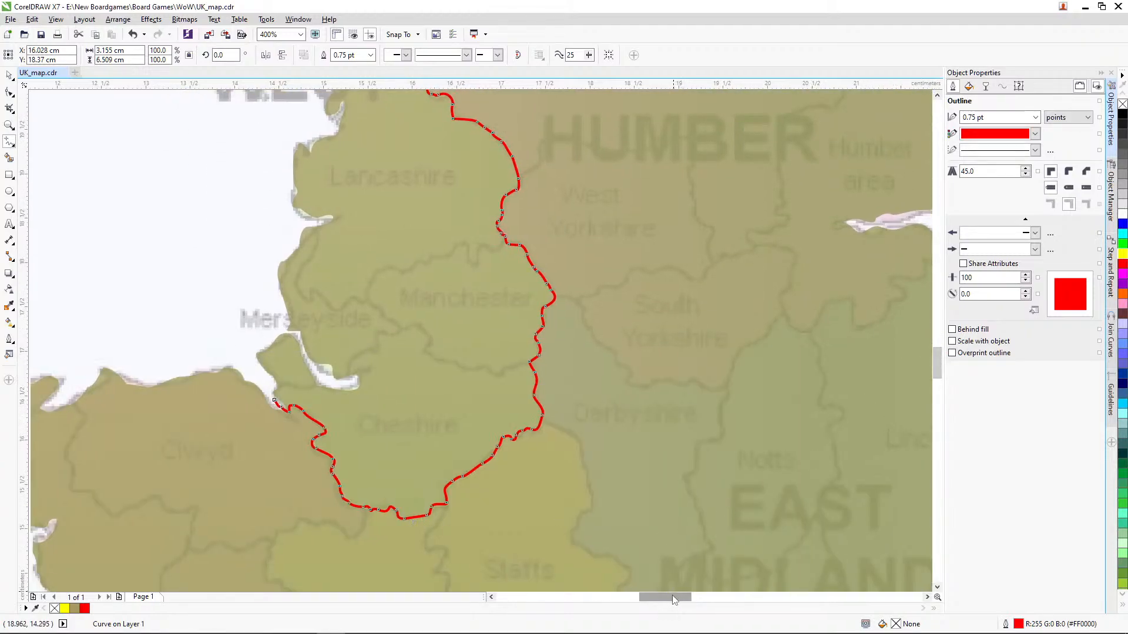
drag(675, 600, 691, 600)
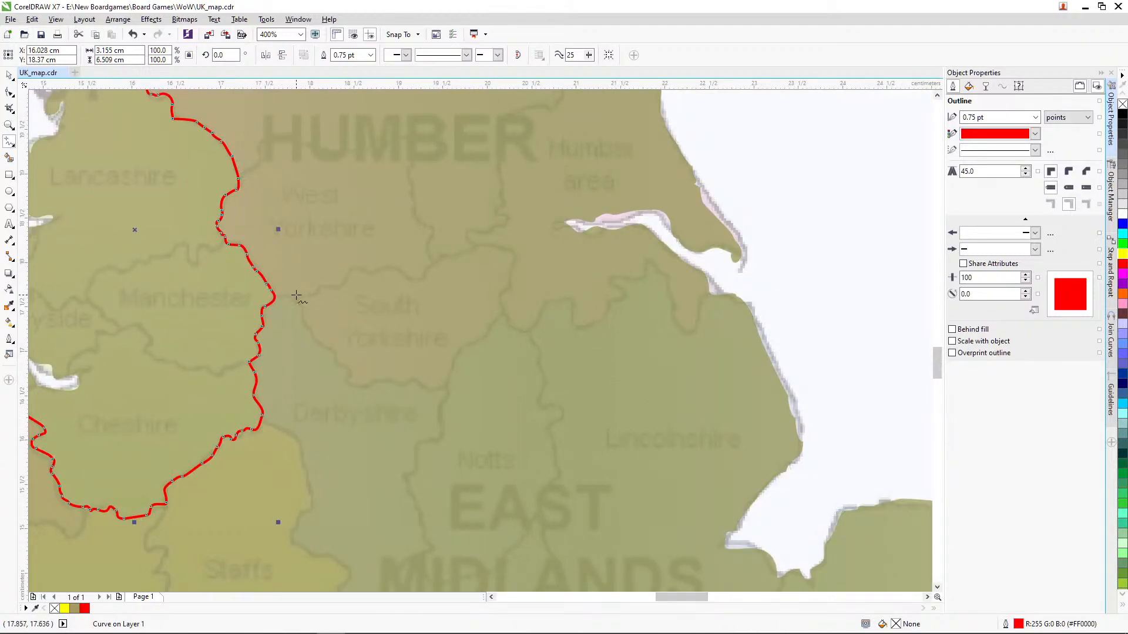
mouse_move(754, 282)
mouse_down()
mouse_move(706, 295)
mouse_move(693, 332)
mouse_move(679, 325)
mouse_move(664, 270)
mouse_move(643, 262)
mouse_move(640, 276)
mouse_move(613, 279)
mouse_move(623, 295)
mouse_move(583, 328)
mouse_move(569, 293)
mouse_move(530, 330)
mouse_move(501, 313)
mouse_move(443, 386)
mouse_move(362, 387)
mouse_move(323, 363)
mouse_up()
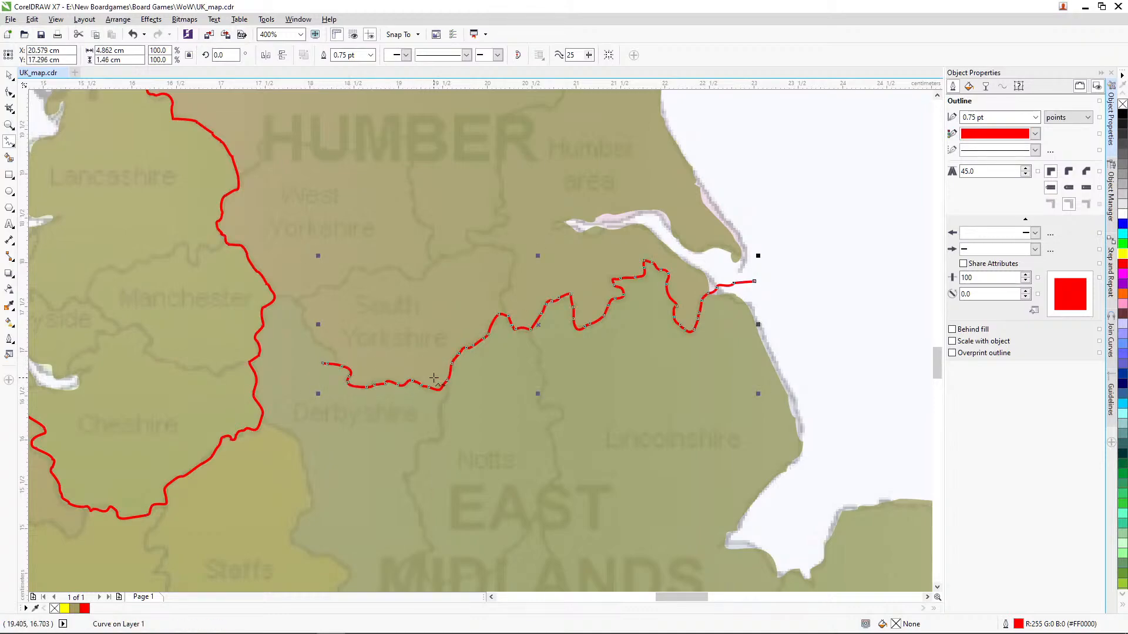
Step: Delete the stray western end of the Yorks/Humber line and extend it freehand to the North West boundary, about 5.4 cm wide overall
click(9, 92)
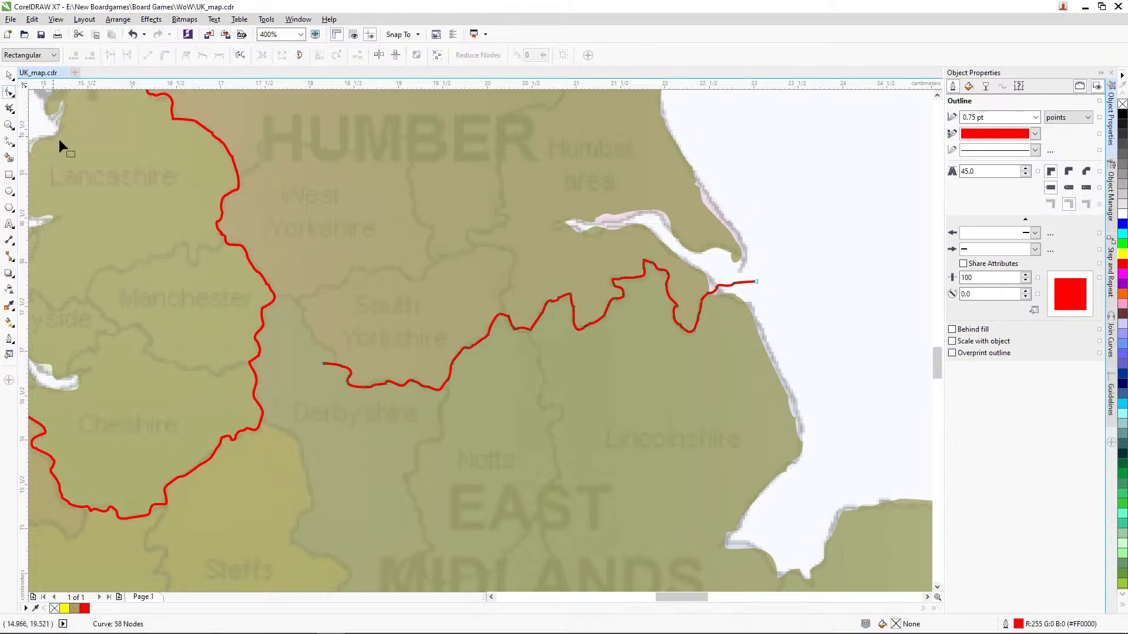
click(326, 364)
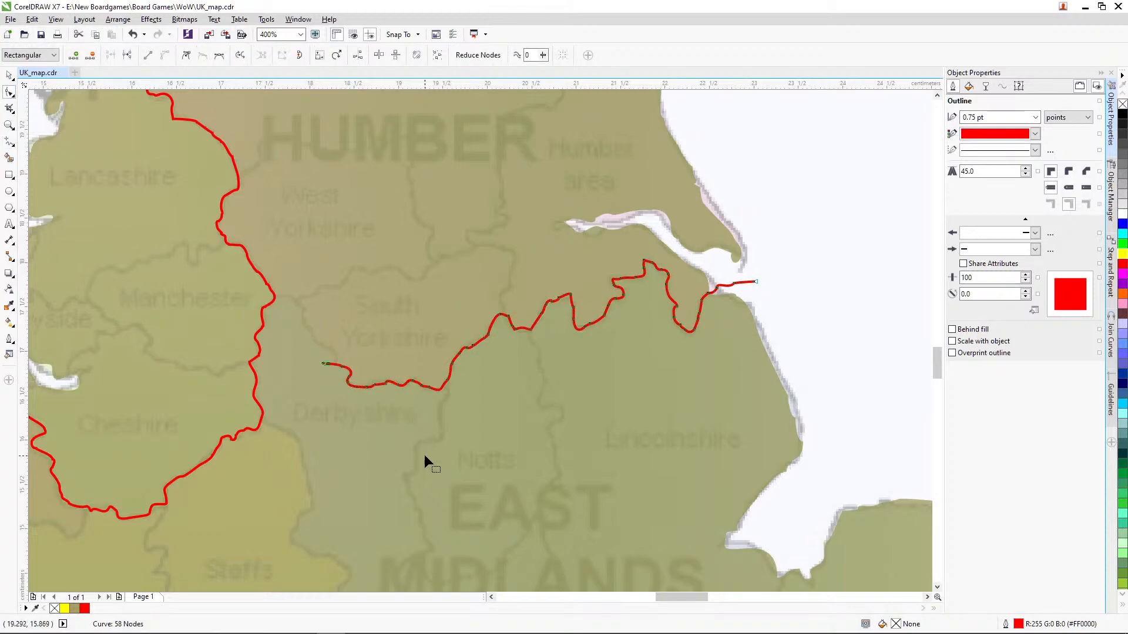
key(Delete)
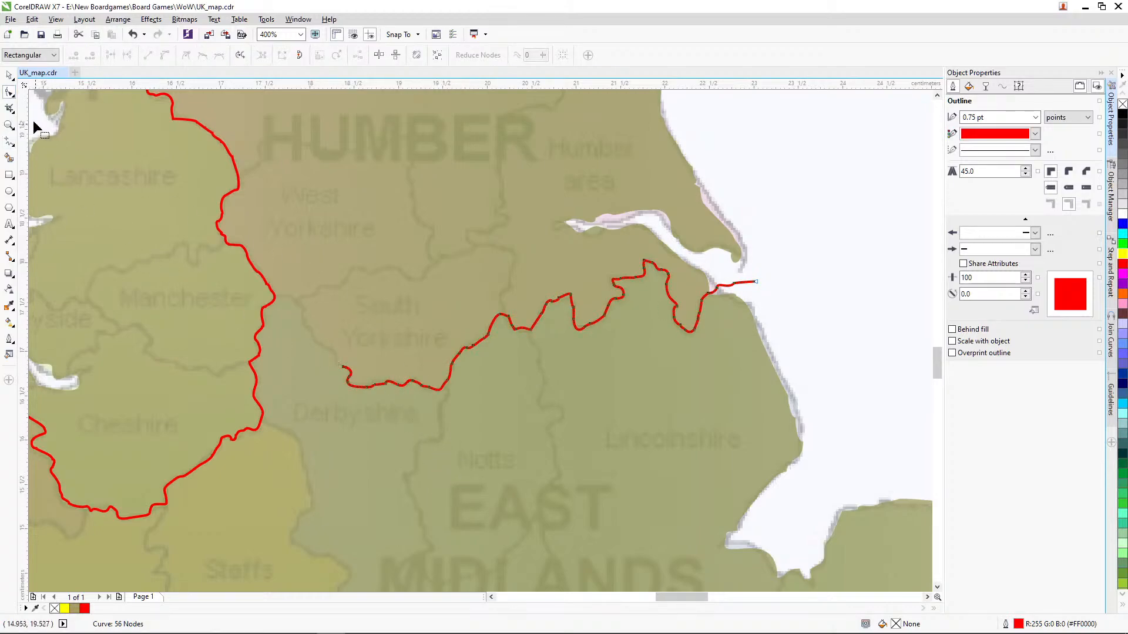
click(10, 142)
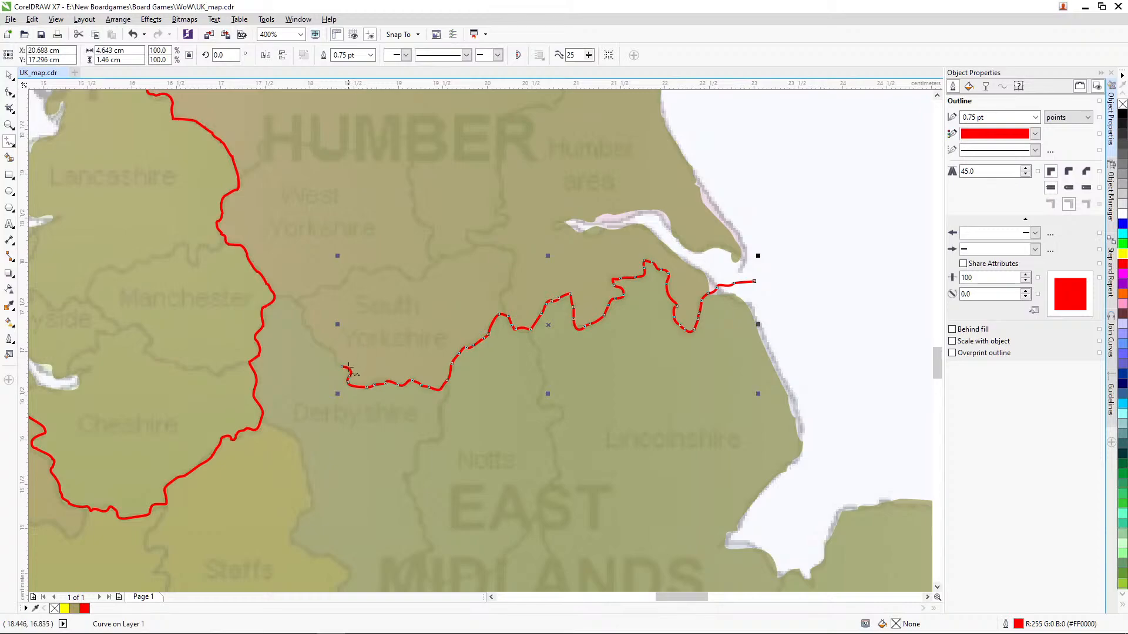
mouse_move(342, 368)
mouse_down()
mouse_move(301, 308)
mouse_move(277, 299)
mouse_up()
Step: Trace freehand the East Midlands' western boundary from the Cheshire corner and around Northants to the Cambridgeshire corner, about 4.3 cm wide and 5.3 cm high
mouse_move(938, 368)
mouse_down()
mouse_move(939, 349)
mouse_move(940, 380)
mouse_up()
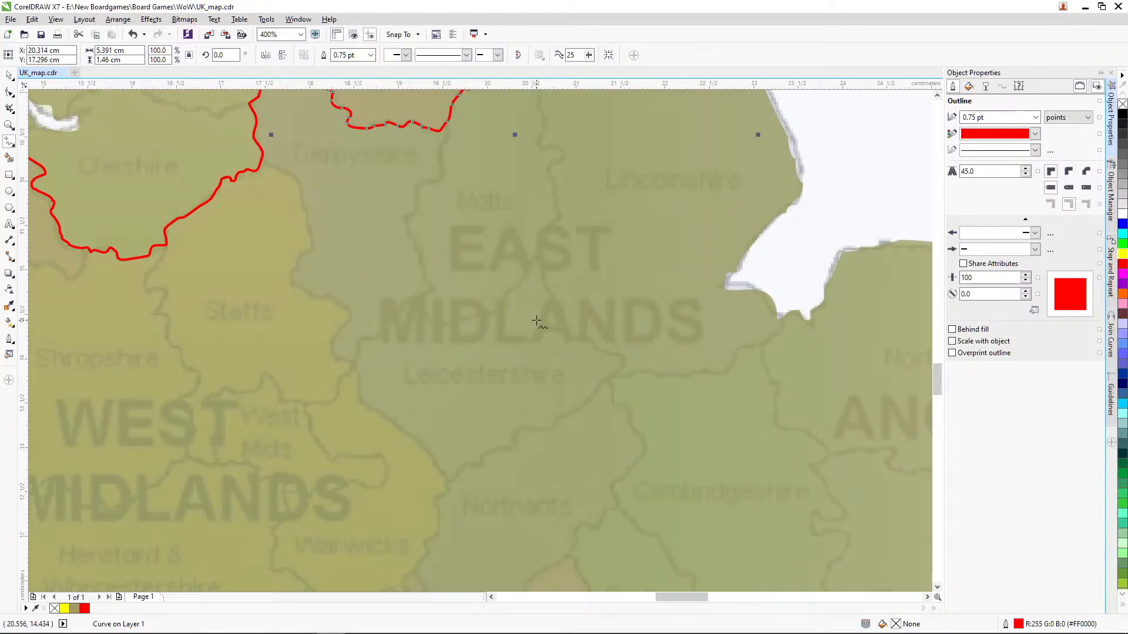
click(261, 160)
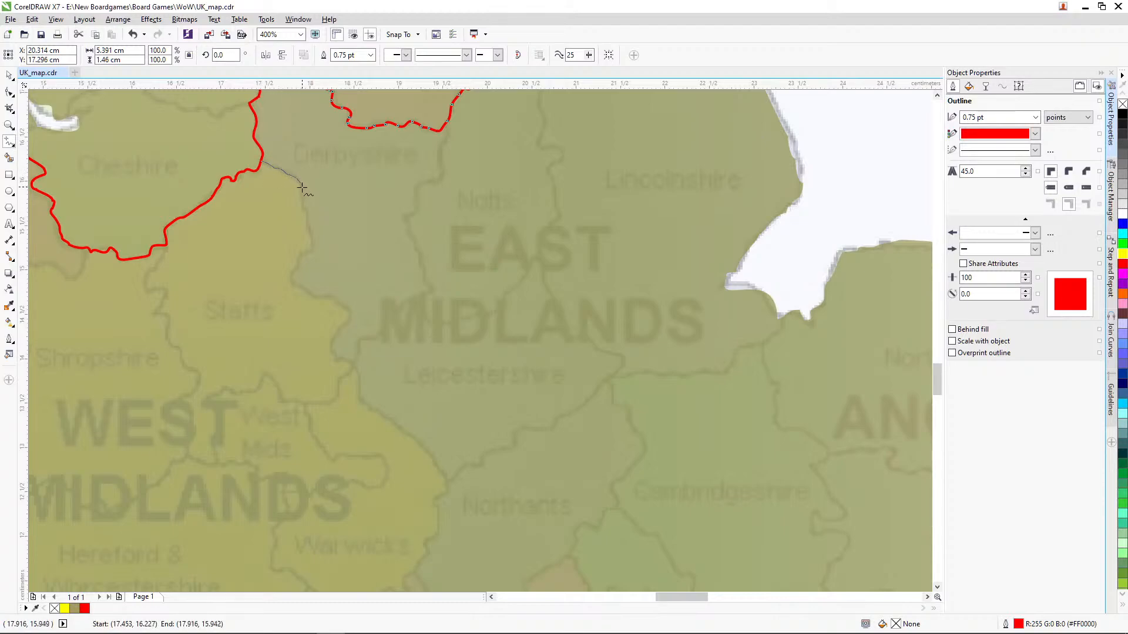
mouse_move(302, 187)
mouse_down()
mouse_move(312, 248)
mouse_move(291, 280)
mouse_move(349, 313)
mouse_move(333, 349)
mouse_move(357, 370)
mouse_move(364, 402)
mouse_move(437, 460)
mouse_move(440, 508)
mouse_up()
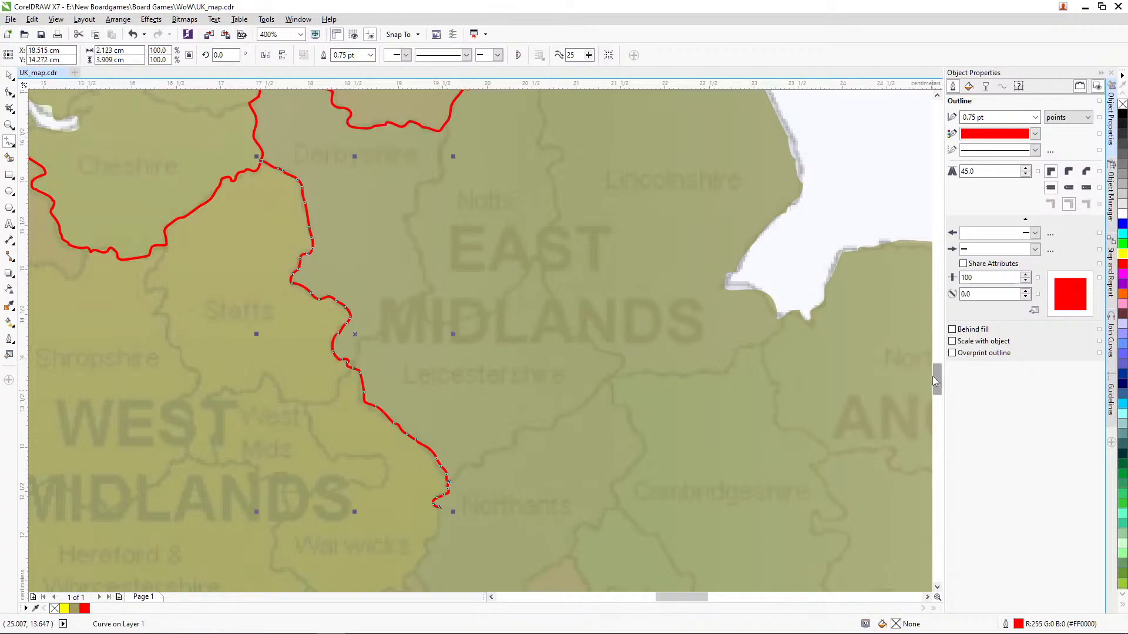
scroll(938, 380, down, 3)
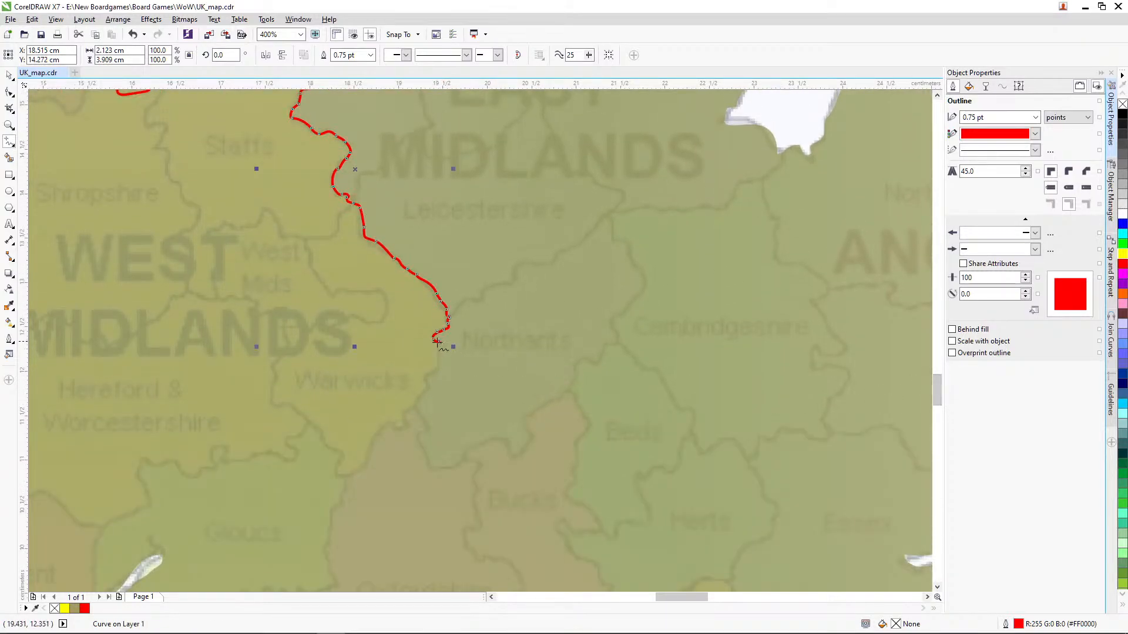
mouse_move(441, 343)
mouse_down()
mouse_move(417, 407)
mouse_move(433, 468)
mouse_move(497, 439)
mouse_move(512, 458)
mouse_move(528, 440)
mouse_move(522, 419)
mouse_move(567, 392)
mouse_move(584, 357)
mouse_move(593, 365)
mouse_move(644, 287)
mouse_move(608, 214)
mouse_up()
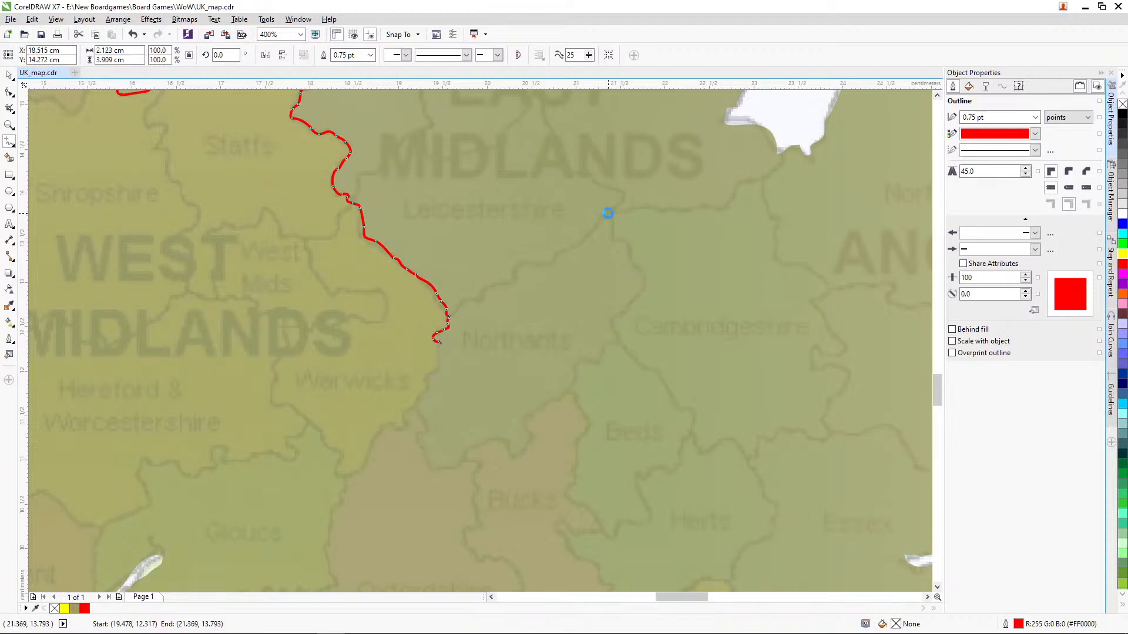
Step: Extend the East Midlands boundary freehand along the north of Cambridgeshire to the east coast inlet, about 5.9 cm wide overall
drag(939, 389, 940, 381)
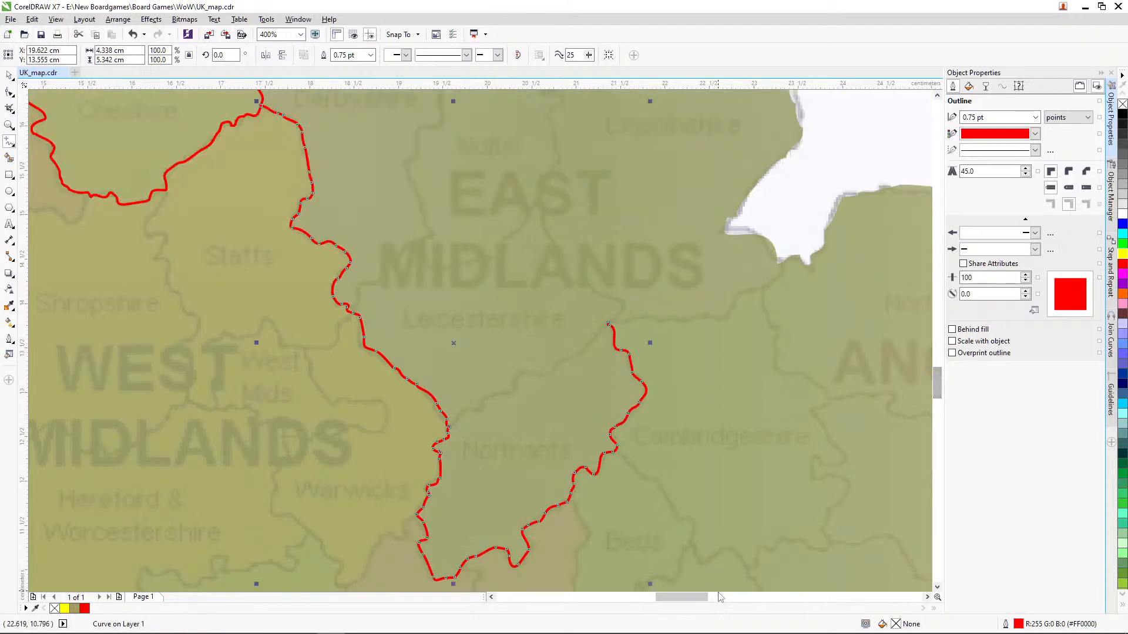
drag(699, 600, 716, 600)
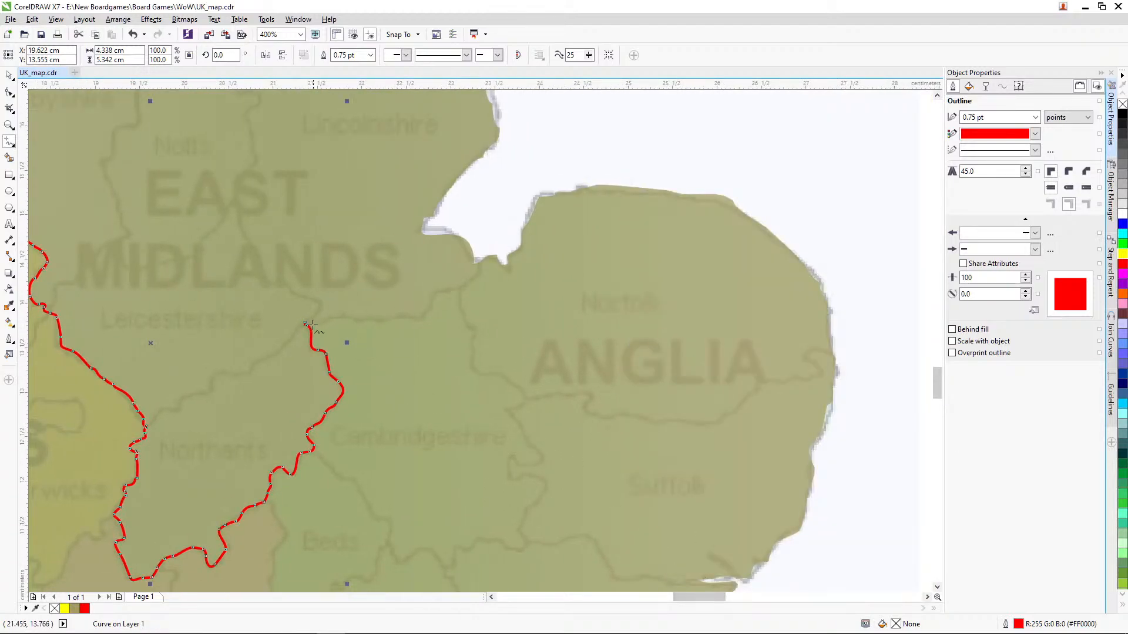
mouse_move(305, 322)
mouse_down()
mouse_move(424, 314)
mouse_move(440, 290)
mouse_move(476, 277)
mouse_move(485, 241)
mouse_up()
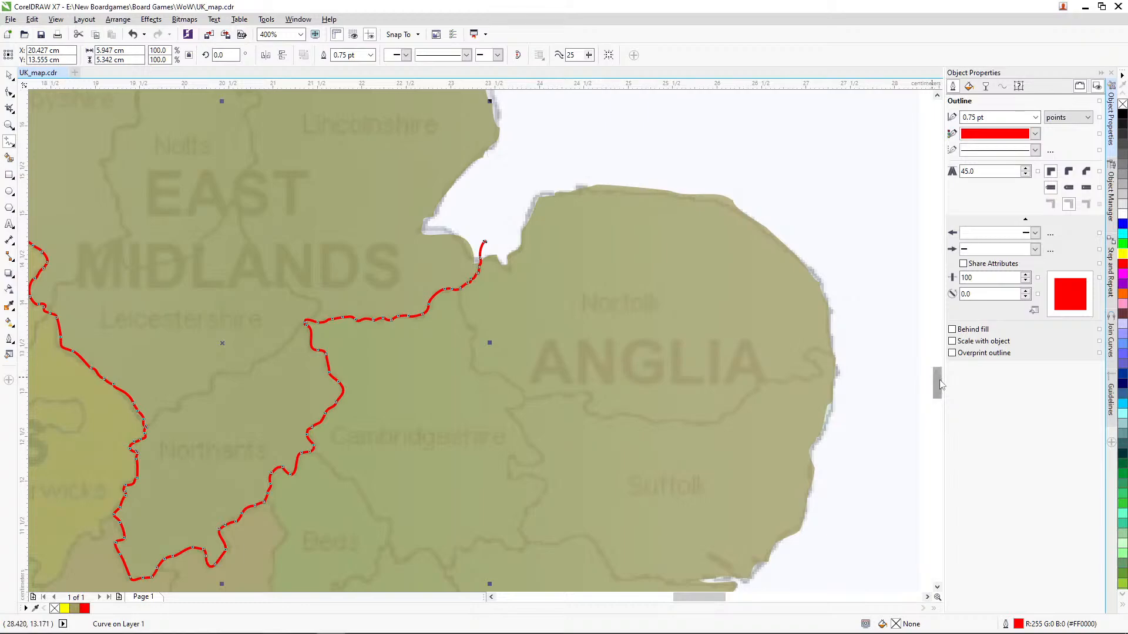
Step: Trace freehand Anglia's southwestern boundary from the Thames estuary to Northants, about 3.9 × 3.1 cm, and London's southern boundary, about 2.2 × 1.3 cm
drag(940, 385, 940, 403)
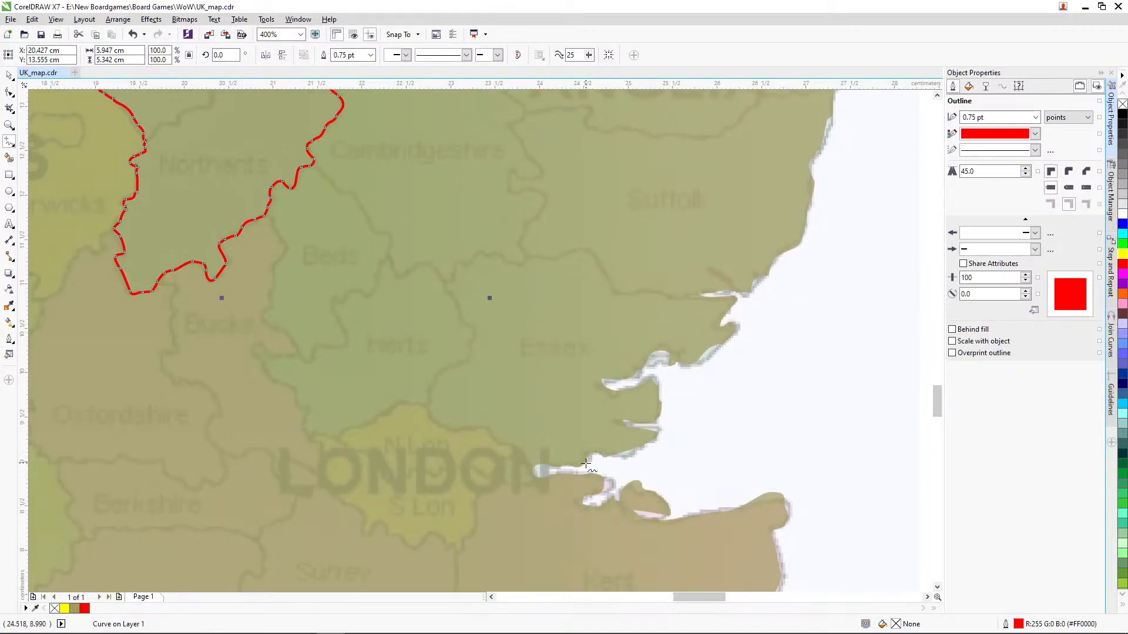
mouse_move(597, 465)
mouse_down()
mouse_move(510, 483)
mouse_move(498, 462)
mouse_move(511, 453)
mouse_move(480, 422)
mouse_move(455, 432)
mouse_move(410, 403)
mouse_move(316, 436)
mouse_move(293, 388)
mouse_move(252, 350)
mouse_move(289, 337)
mouse_up()
mouse_move(265, 322)
mouse_down()
mouse_move(284, 251)
mouse_move(269, 216)
mouse_up()
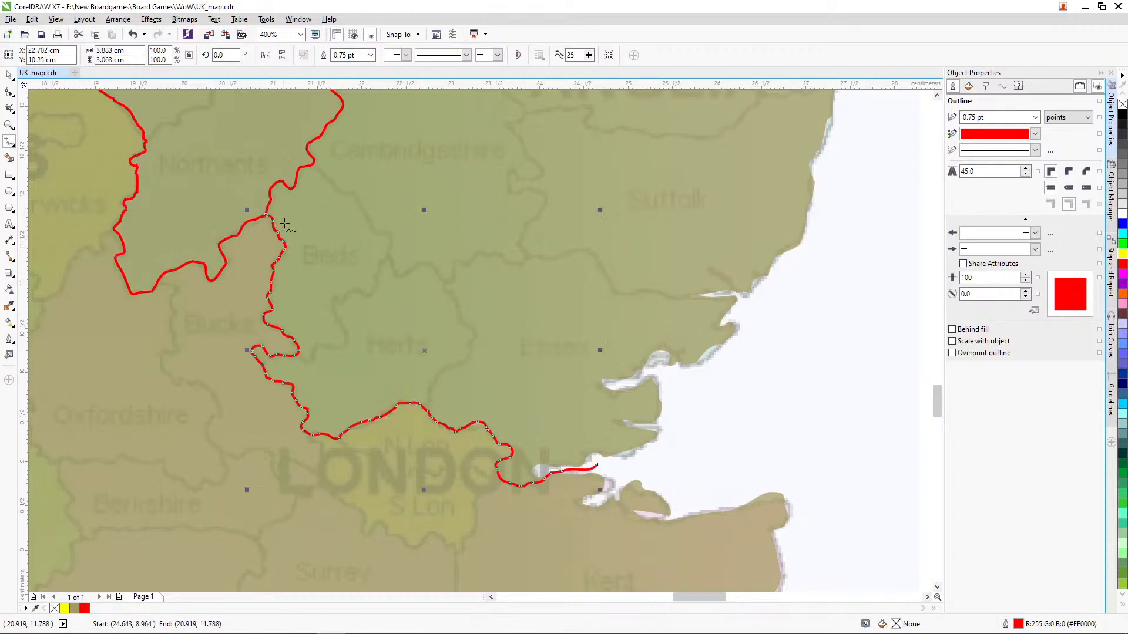
scroll(938, 404, down, 3)
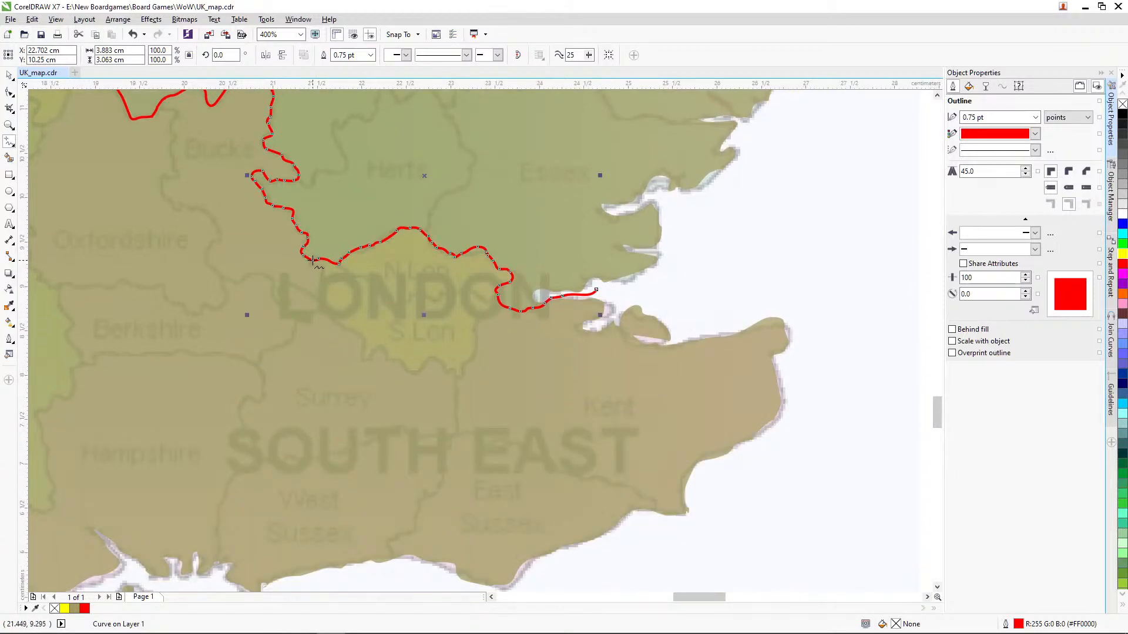
mouse_move(312, 262)
mouse_down()
mouse_move(320, 306)
mouse_move(364, 338)
mouse_move(364, 355)
mouse_move(384, 346)
mouse_move(418, 376)
mouse_move(436, 359)
mouse_move(446, 377)
mouse_move(463, 374)
mouse_move(475, 322)
mouse_move(501, 306)
mouse_up()
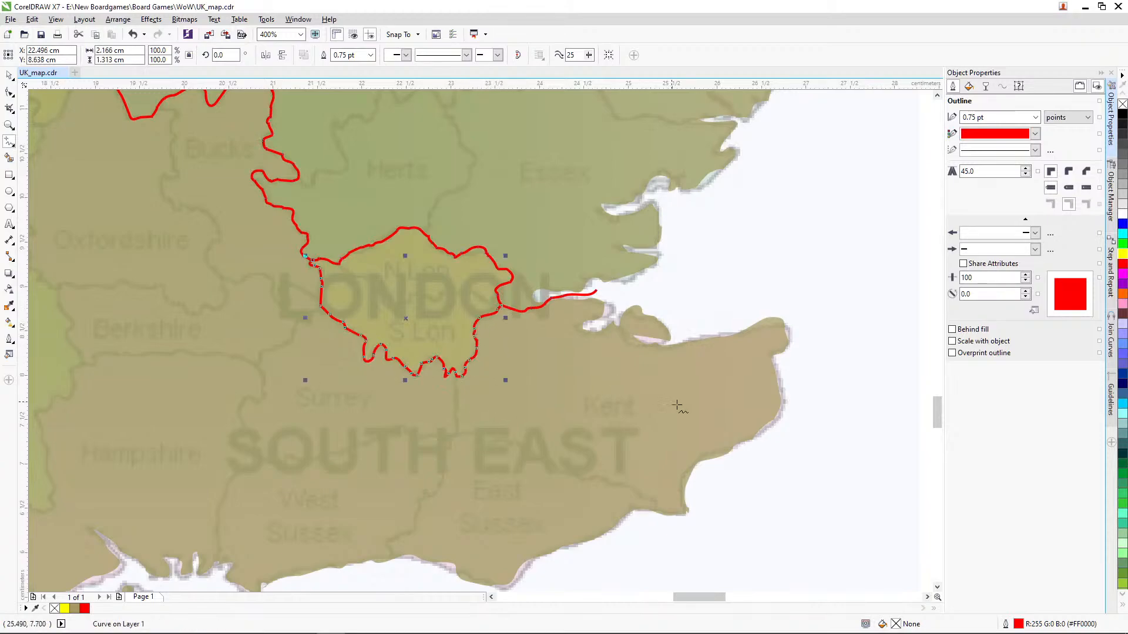
Step: Trace freehand the West Midlands' southern boundary from the East Midlands line west to the Welsh border, about 3.6 cm wide and 1.4 cm high
scroll(737, 517, left, 6)
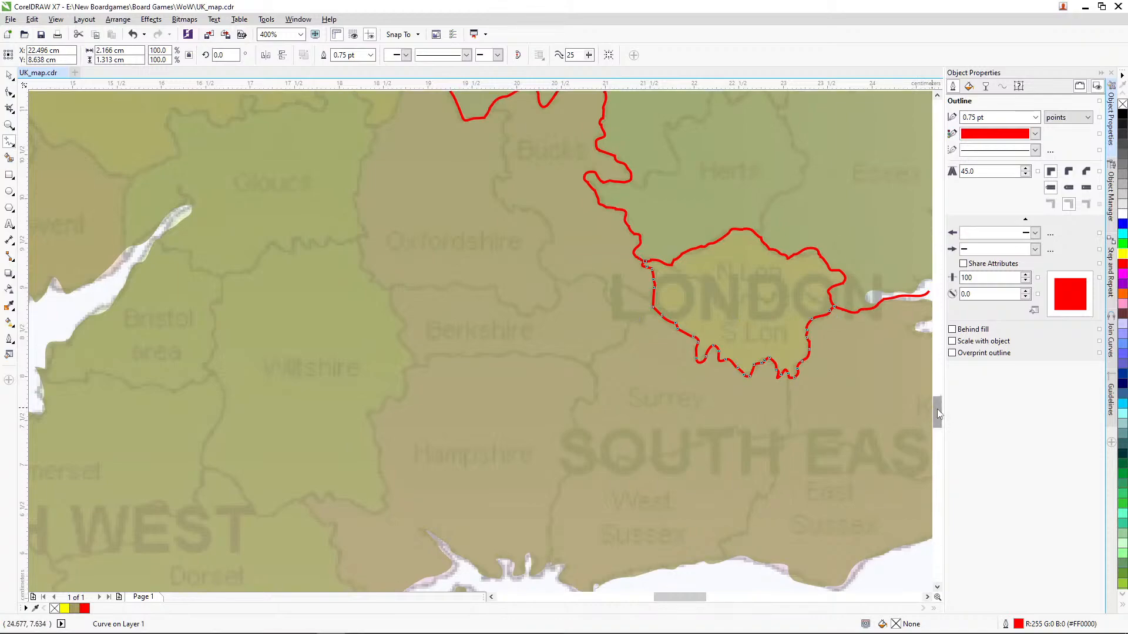
scroll(506, 362, up, 4)
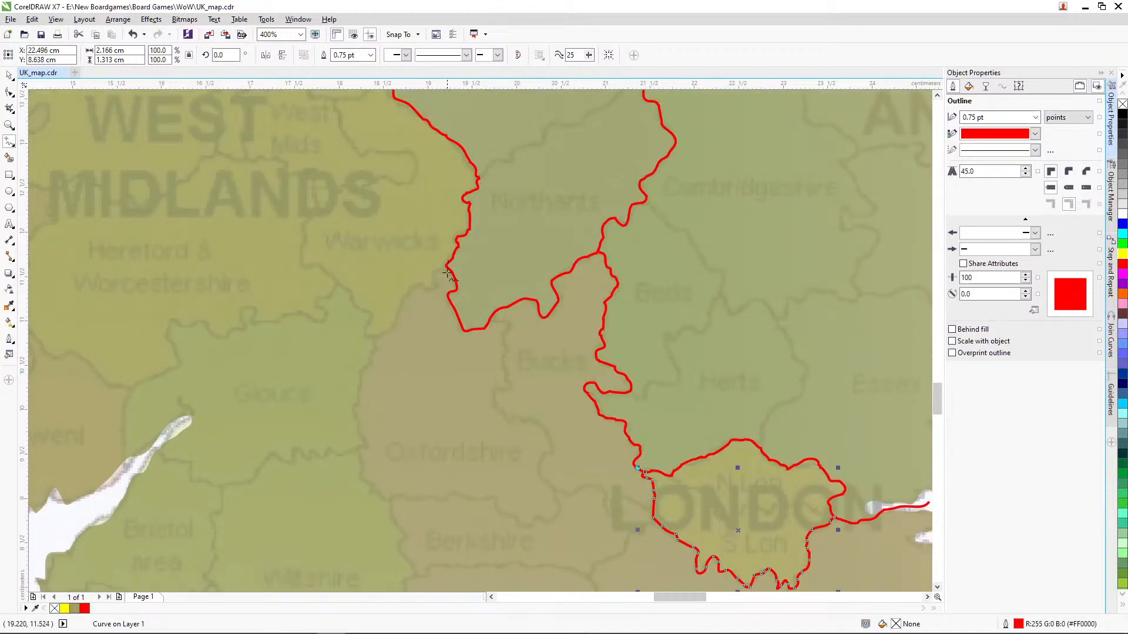
mouse_move(448, 268)
mouse_down()
mouse_move(393, 327)
mouse_move(371, 336)
mouse_move(372, 314)
mouse_move(341, 288)
mouse_move(316, 298)
mouse_move(322, 321)
mouse_move(294, 312)
mouse_move(258, 322)
mouse_move(245, 307)
mouse_move(244, 326)
mouse_move(226, 339)
mouse_move(173, 320)
mouse_move(176, 368)
mouse_move(133, 389)
mouse_up()
Step: Extend that line north along the Welsh border to the Cheshire boundary, about 5.1 × 5 cm overall, and trace the Gwent–Gloucs border, about 1.3 cm high
drag(678, 597, 644, 597)
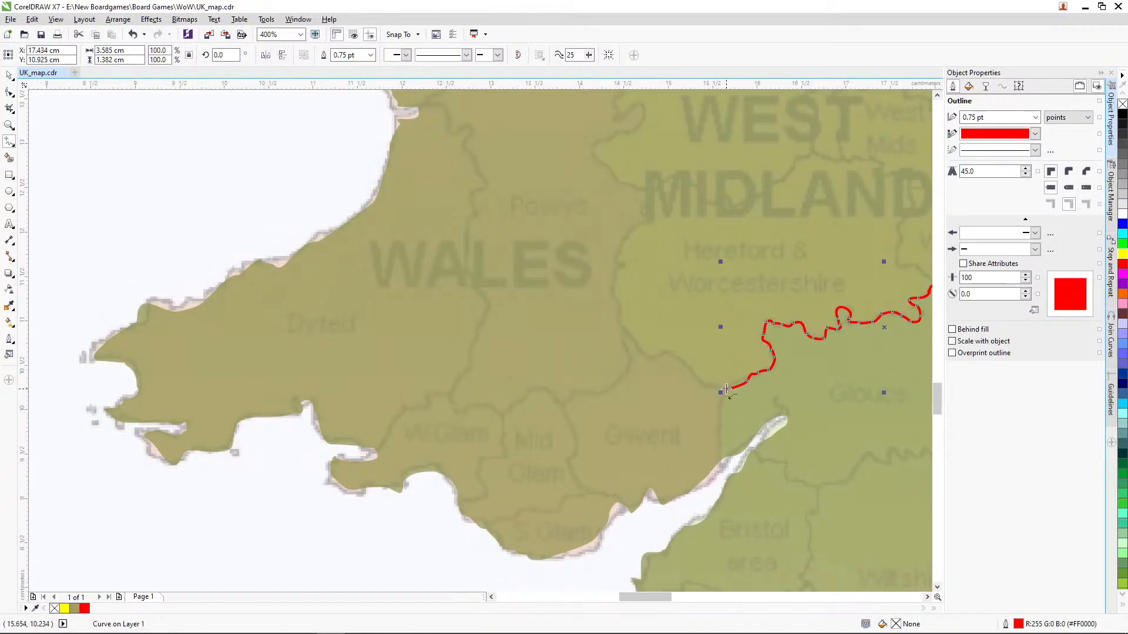
mouse_move(726, 389)
mouse_down()
mouse_move(670, 353)
mouse_move(650, 356)
mouse_move(617, 314)
mouse_move(626, 238)
mouse_up()
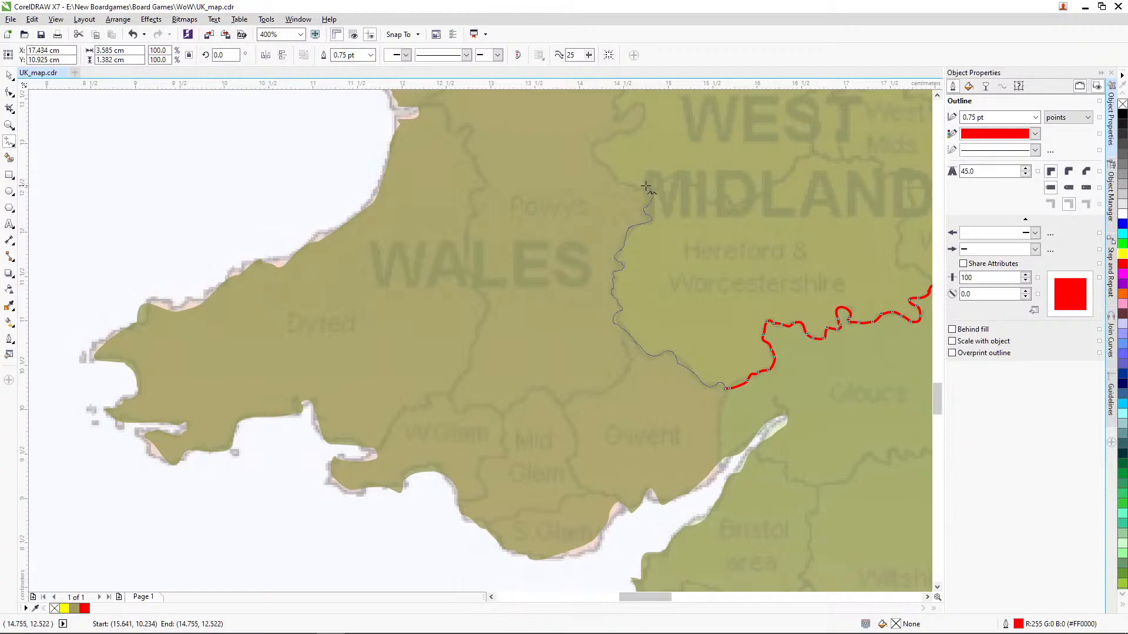
mouse_move(645, 185)
mouse_down()
mouse_move(614, 171)
mouse_move(646, 107)
mouse_move(627, 104)
mouse_move(620, 115)
mouse_up()
scroll(633, 359, up, 3)
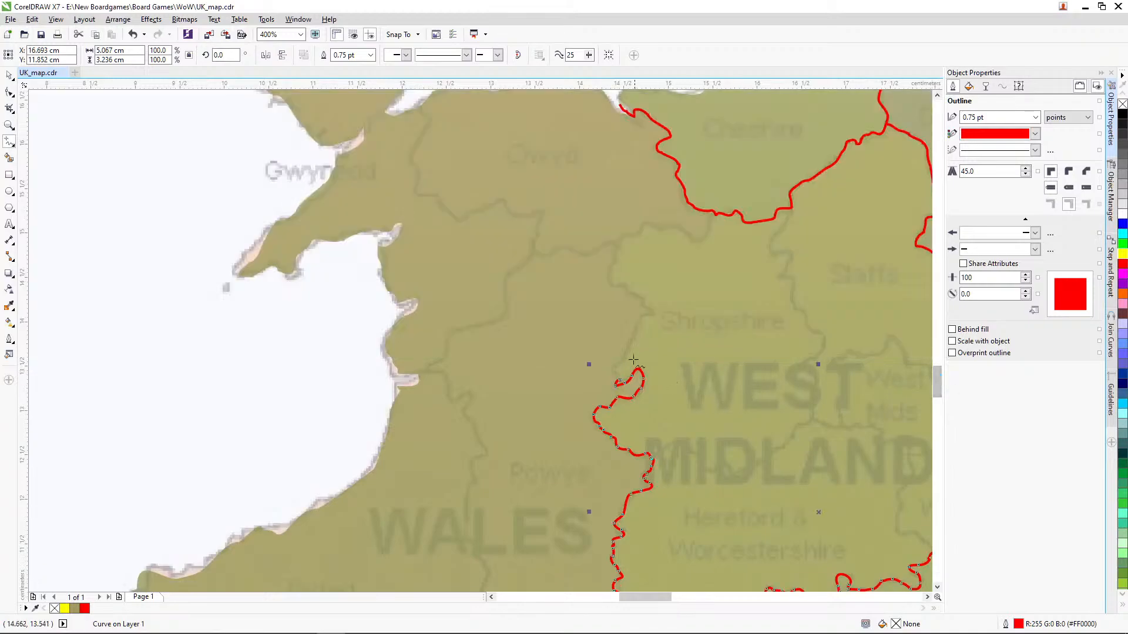
drag(621, 378, 617, 374)
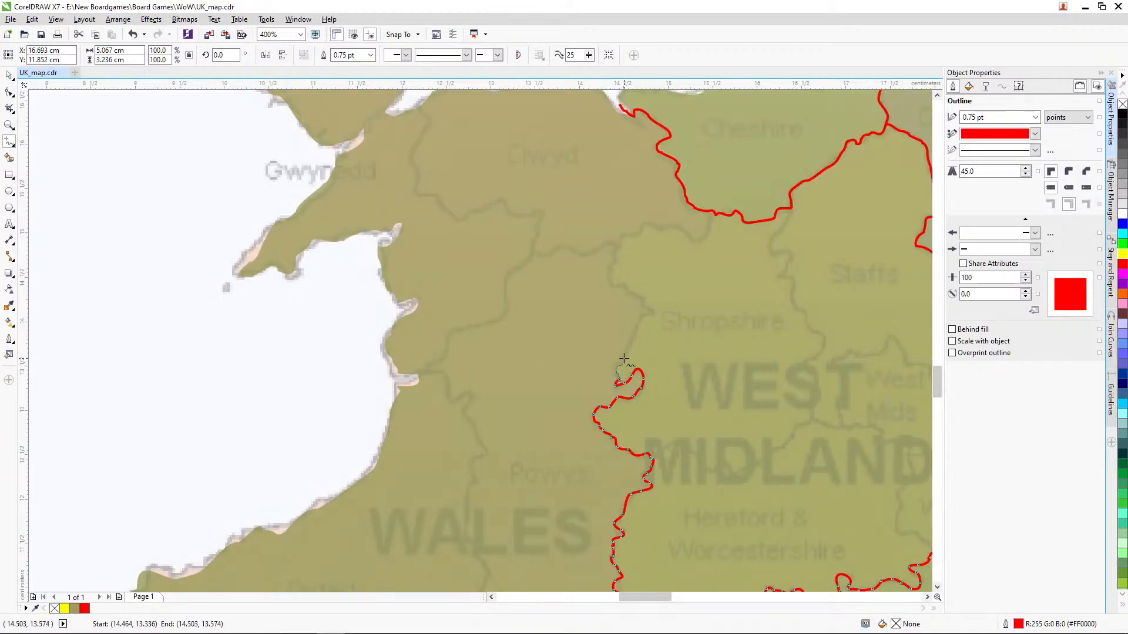
mouse_move(651, 314)
mouse_down()
mouse_move(608, 277)
mouse_move(620, 238)
mouse_move(680, 225)
mouse_move(703, 242)
mouse_move(712, 213)
mouse_up()
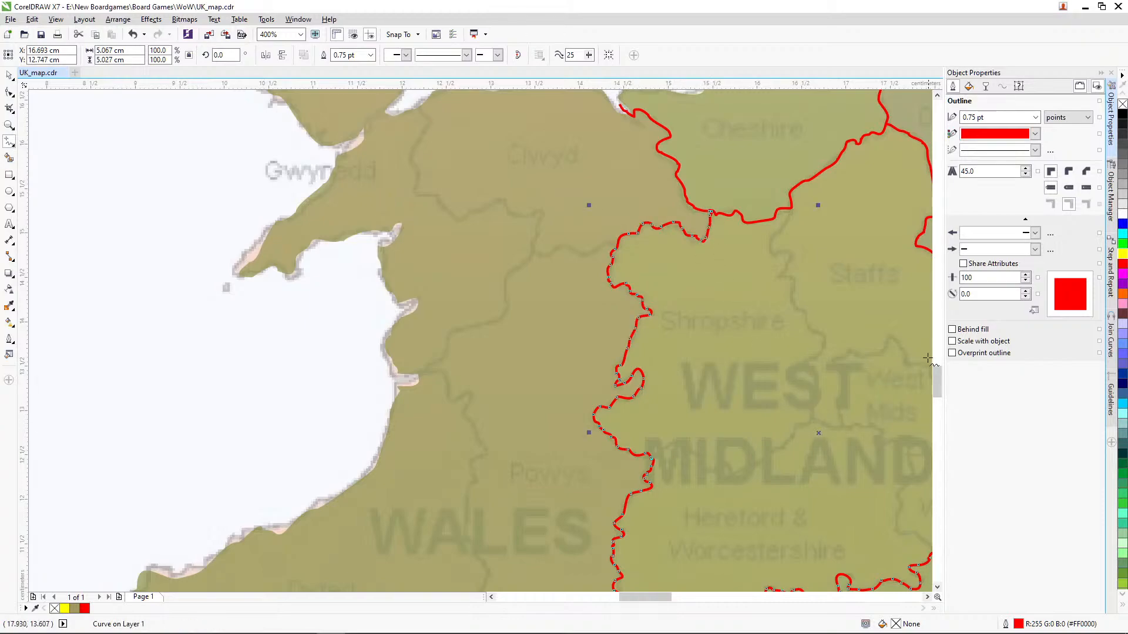
drag(938, 388, 950, 407)
drag(705, 417, 727, 305)
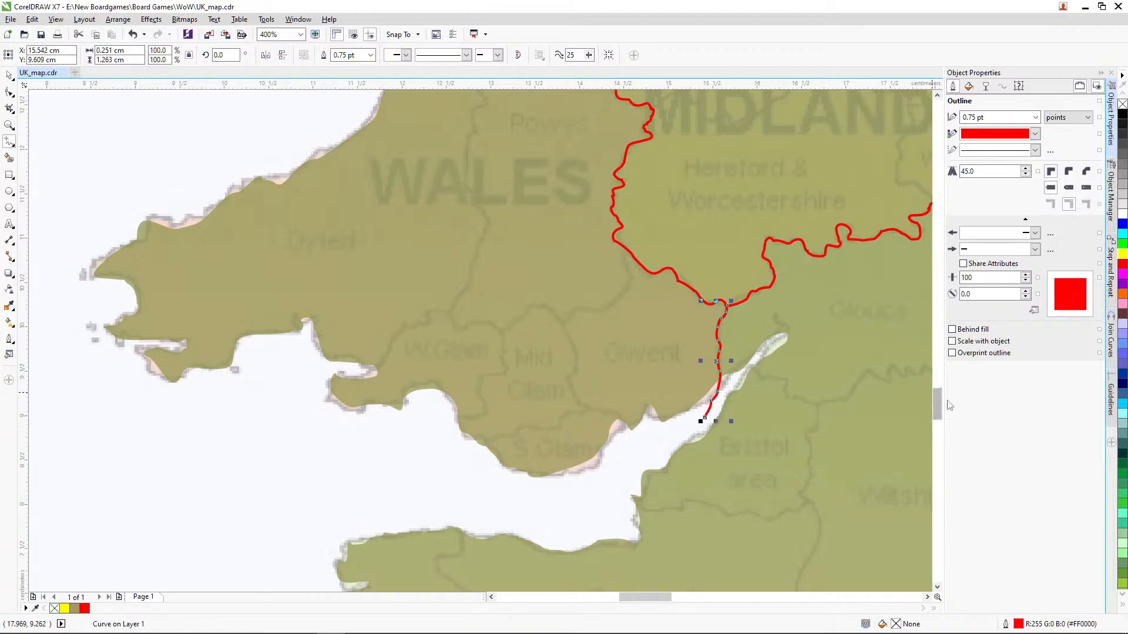
Step: Trace freehand the South West–South East boundary from the south coast between Dorset and Hampshire north to the West Midlands line, about 1.3 × 5.5 cm overall
scroll(938, 401, down, 5)
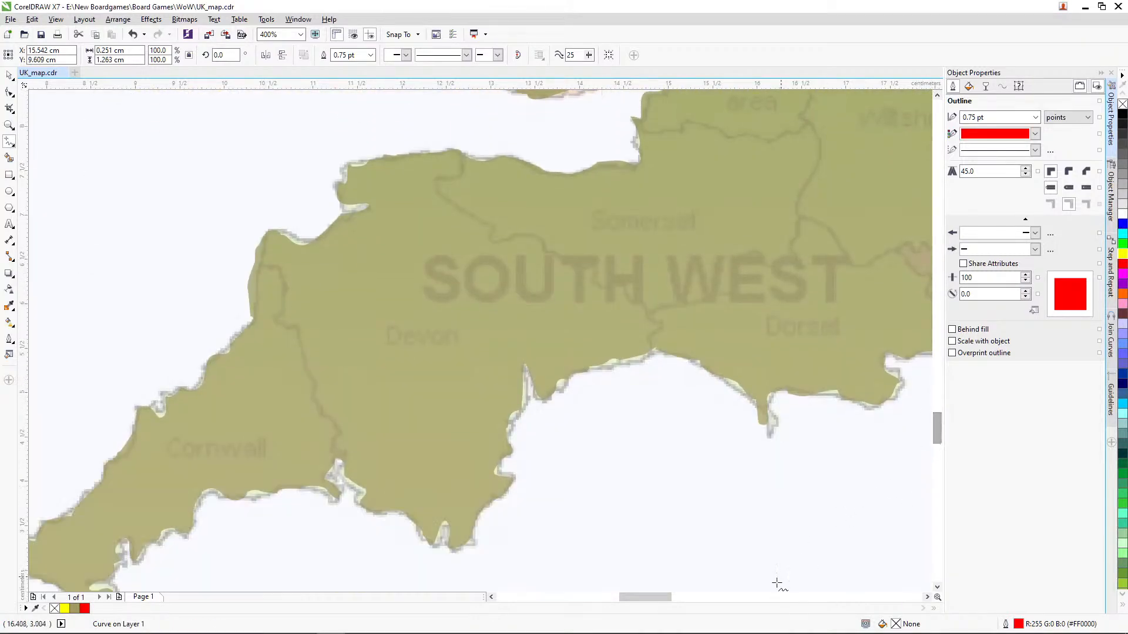
drag(663, 597, 698, 597)
drag(935, 428, 936, 419)
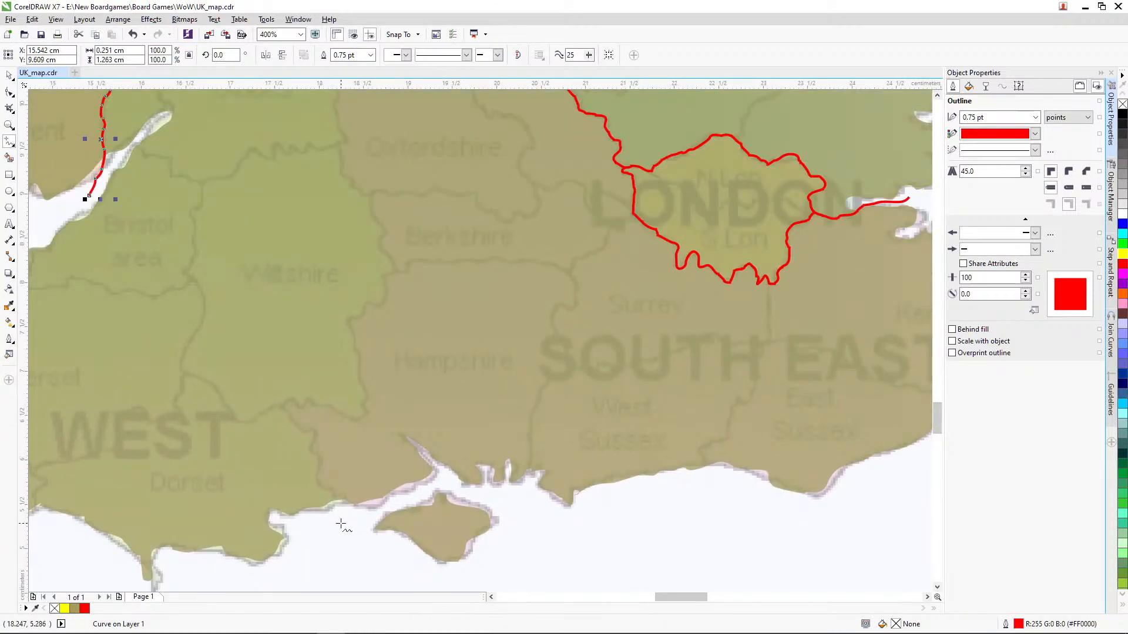
mouse_move(340, 524)
mouse_down()
mouse_move(345, 500)
mouse_move(319, 484)
mouse_move(310, 430)
mouse_move(284, 410)
mouse_move(287, 399)
mouse_move(299, 410)
mouse_move(307, 401)
mouse_move(353, 419)
mouse_move(364, 411)
mouse_move(350, 330)
mouse_up()
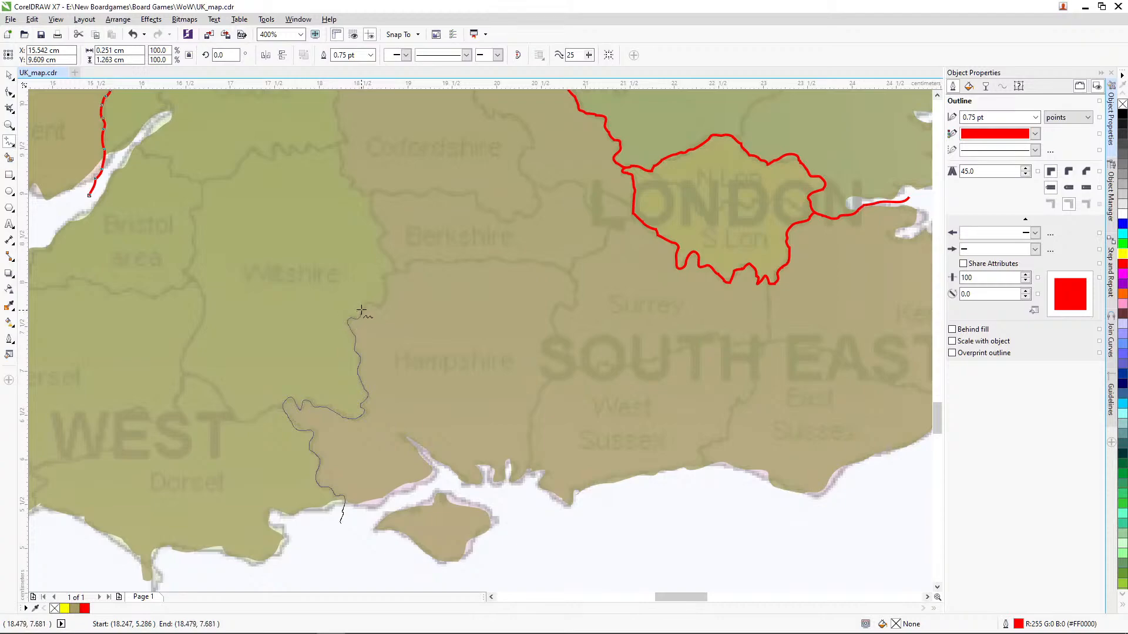
drag(394, 269, 395, 268)
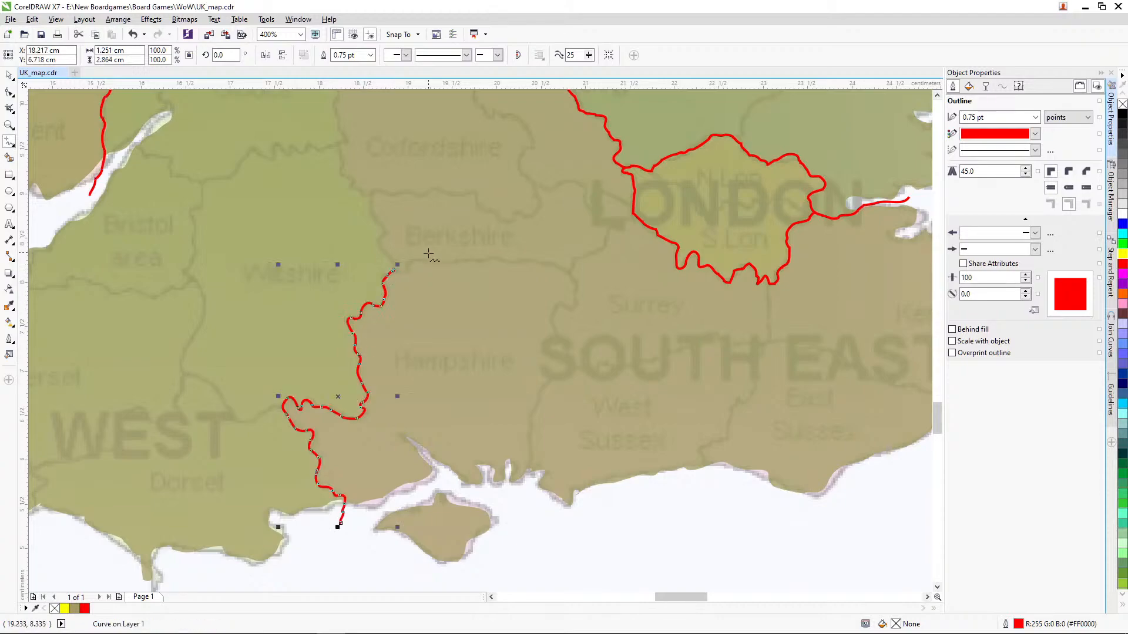
drag(938, 416, 938, 403)
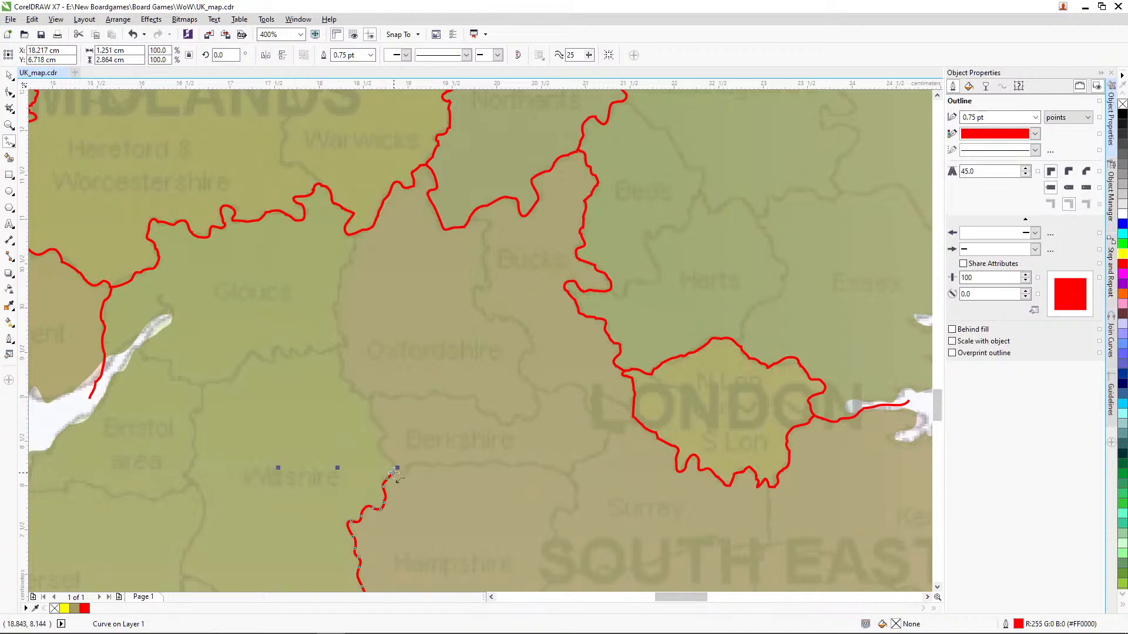
mouse_move(394, 476)
mouse_down()
mouse_move(368, 401)
mouse_move(336, 355)
mouse_move(345, 340)
mouse_move(332, 301)
mouse_move(354, 234)
mouse_up()
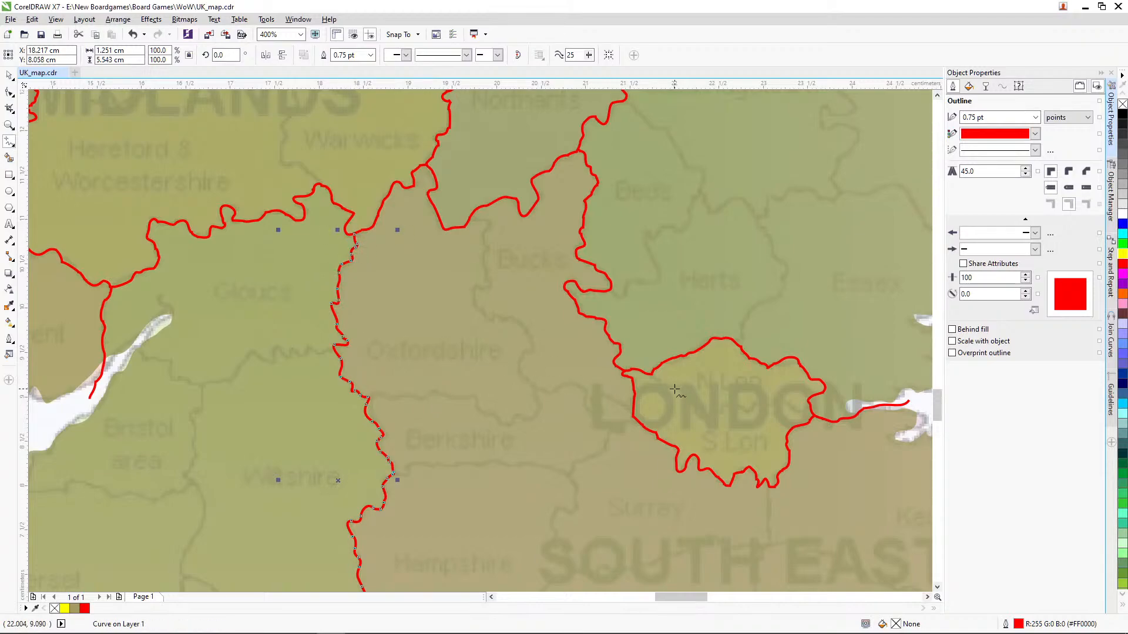
Step: Select all the red region border lines on the traced map together, leaving the landmasses unselected
click(10, 126)
right_click(441, 267)
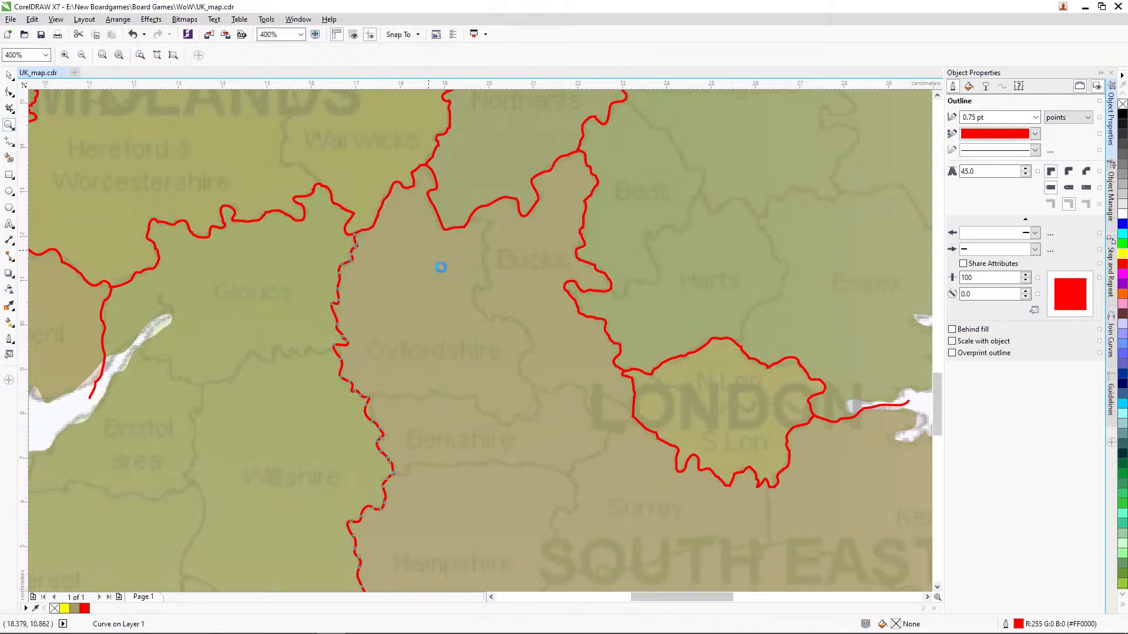
right_click(452, 307)
right_click(497, 306)
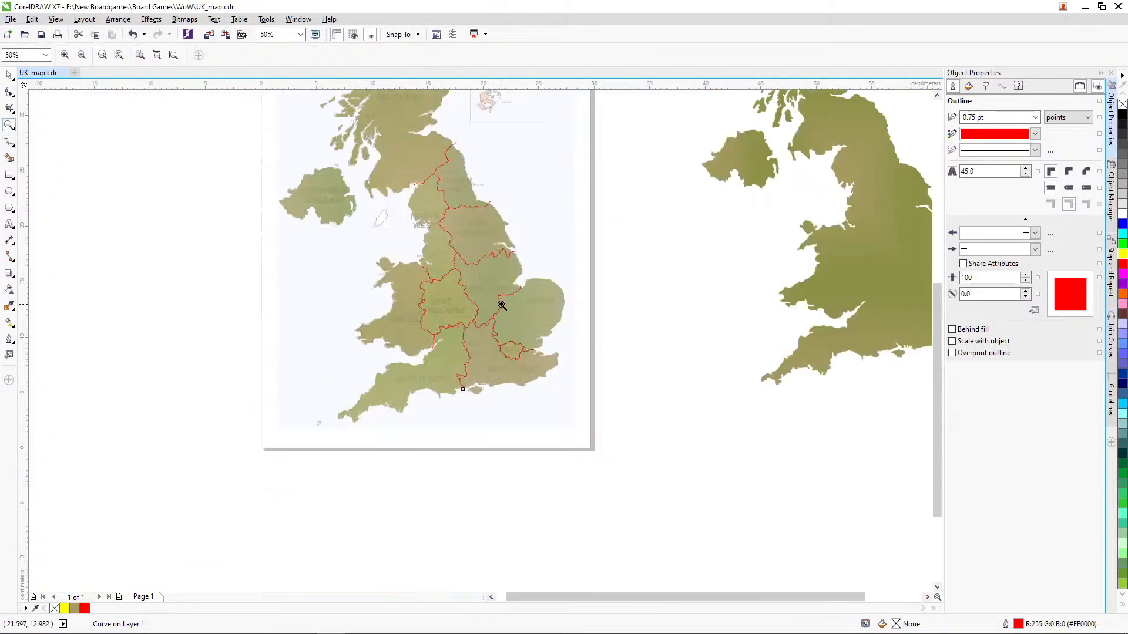
right_click(506, 262)
drag(368, 162, 576, 405)
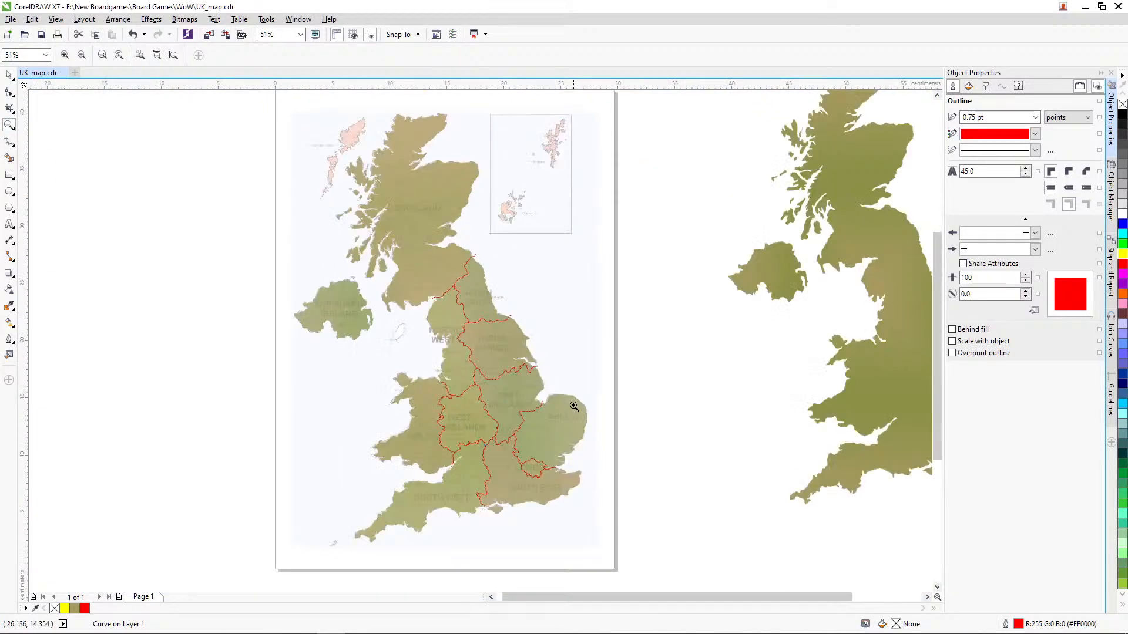
click(10, 76)
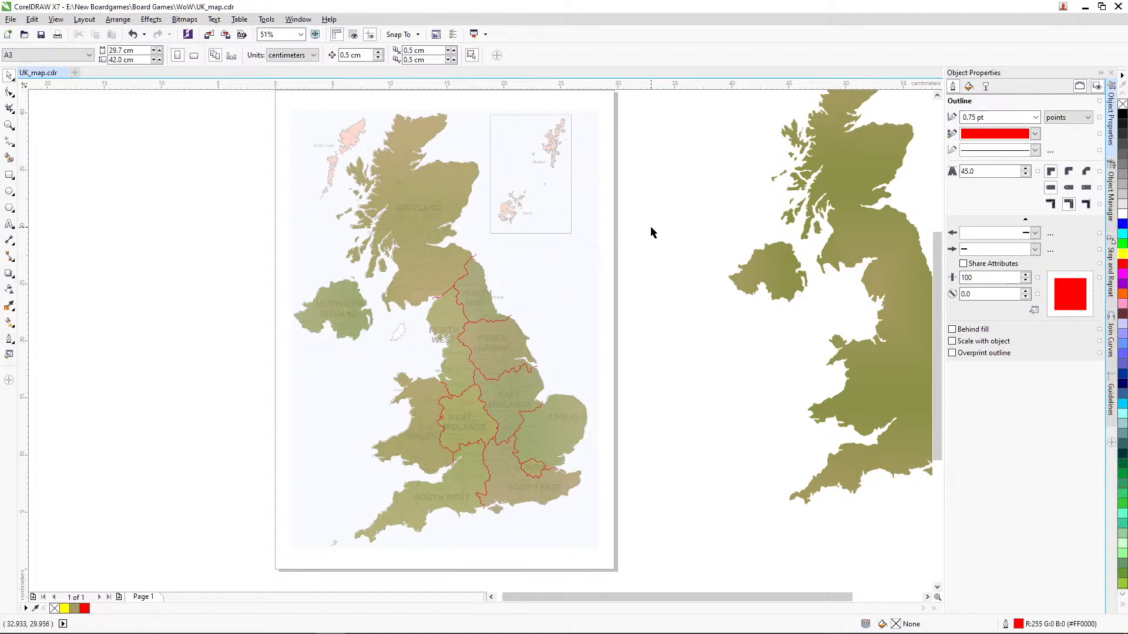
drag(651, 227, 326, 527)
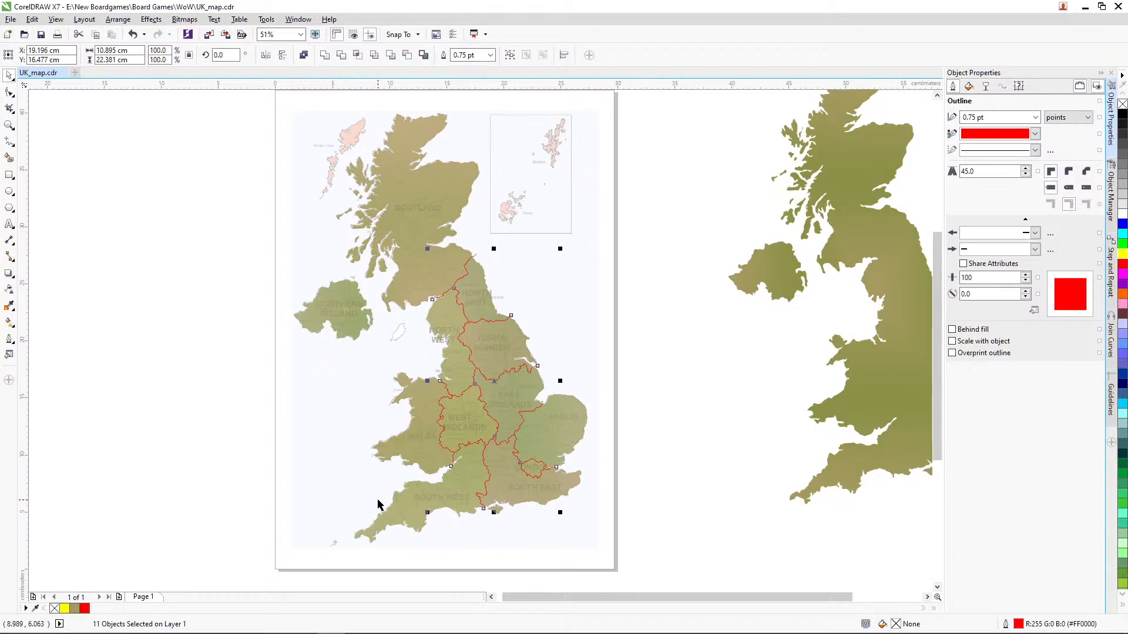
Step: Try to convert the outlines of all the red region border lines to objects, and undo the conversion
click(224, 350)
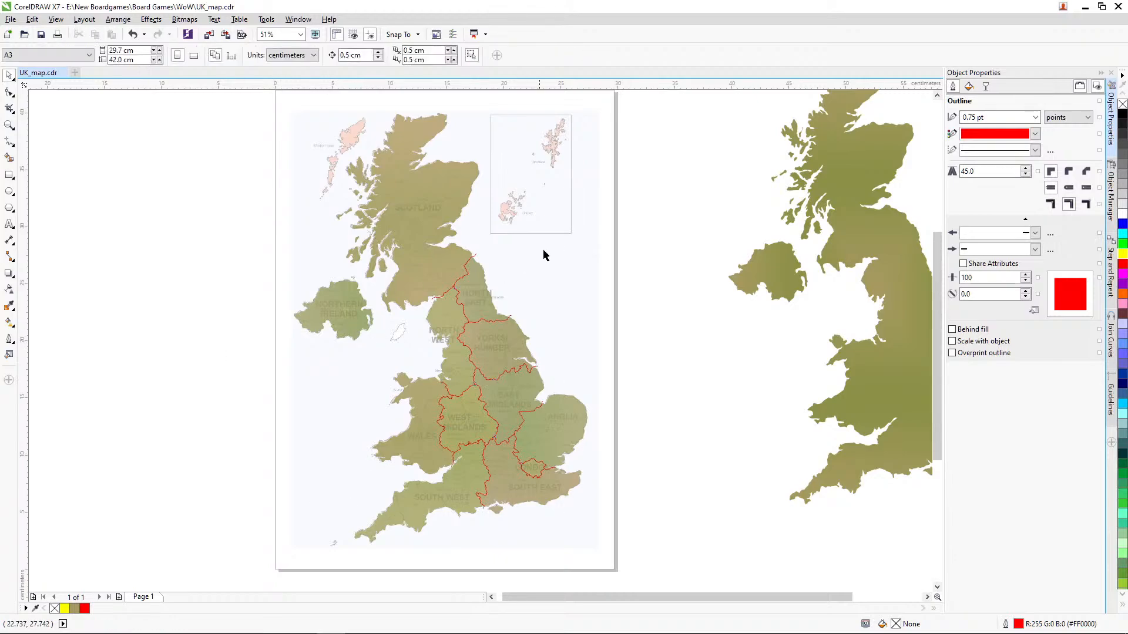
drag(648, 237, 382, 518)
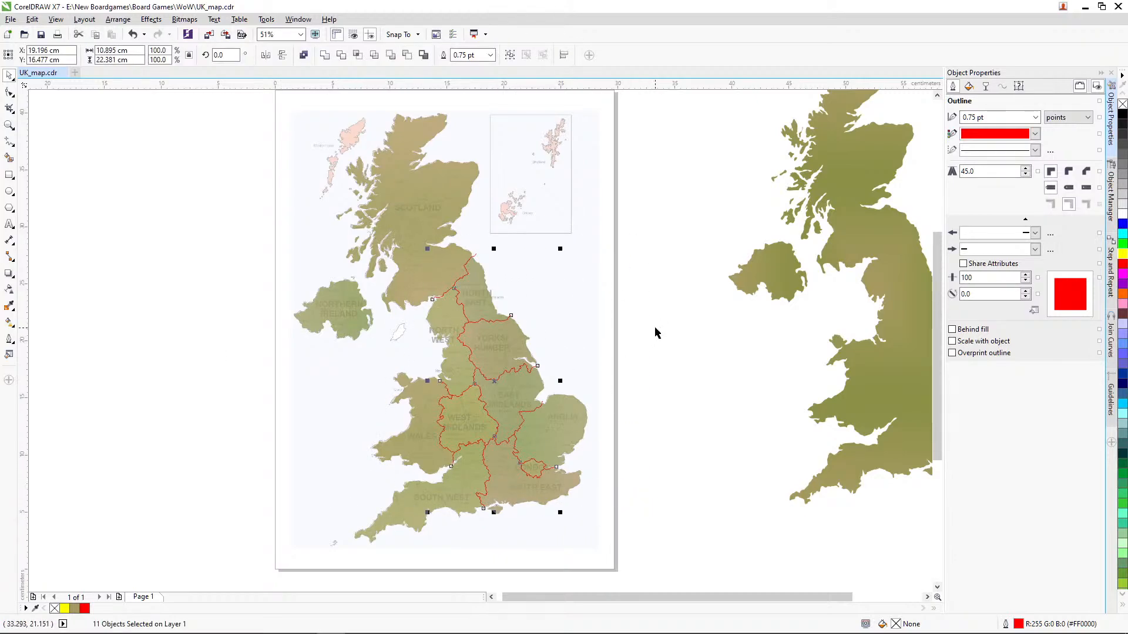
click(118, 19)
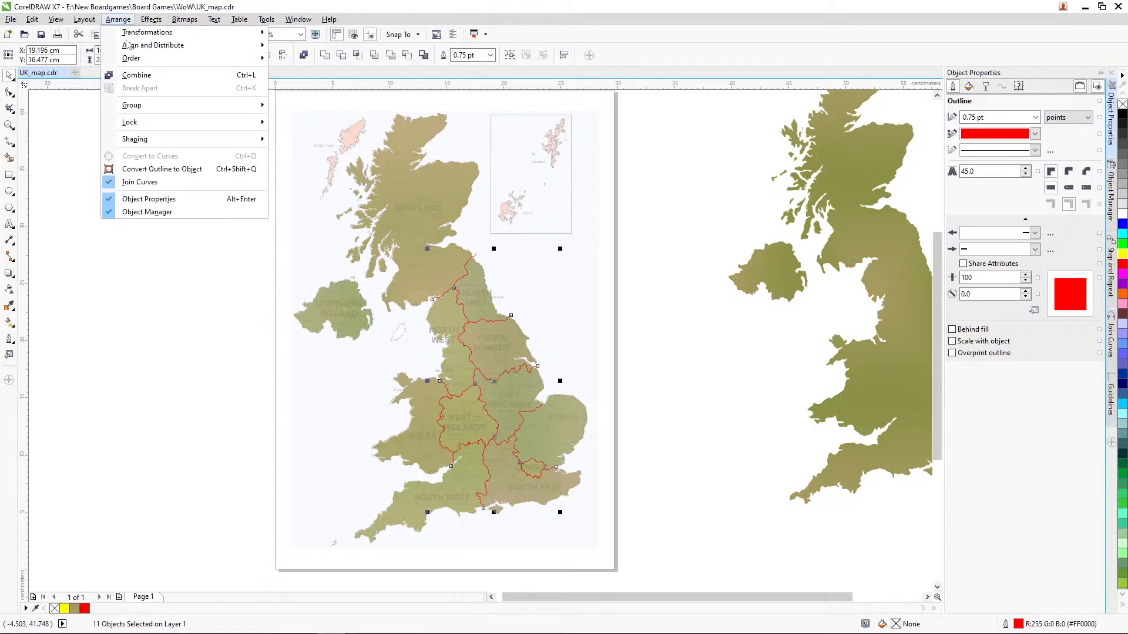
click(180, 171)
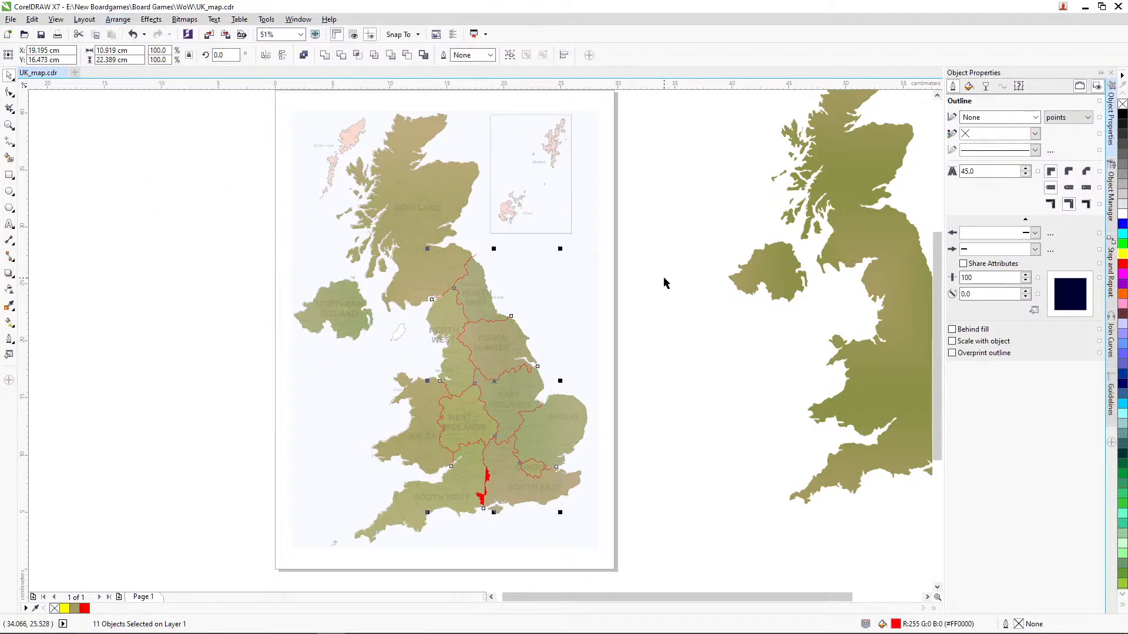
key(ctrl+z)
click(110, 202)
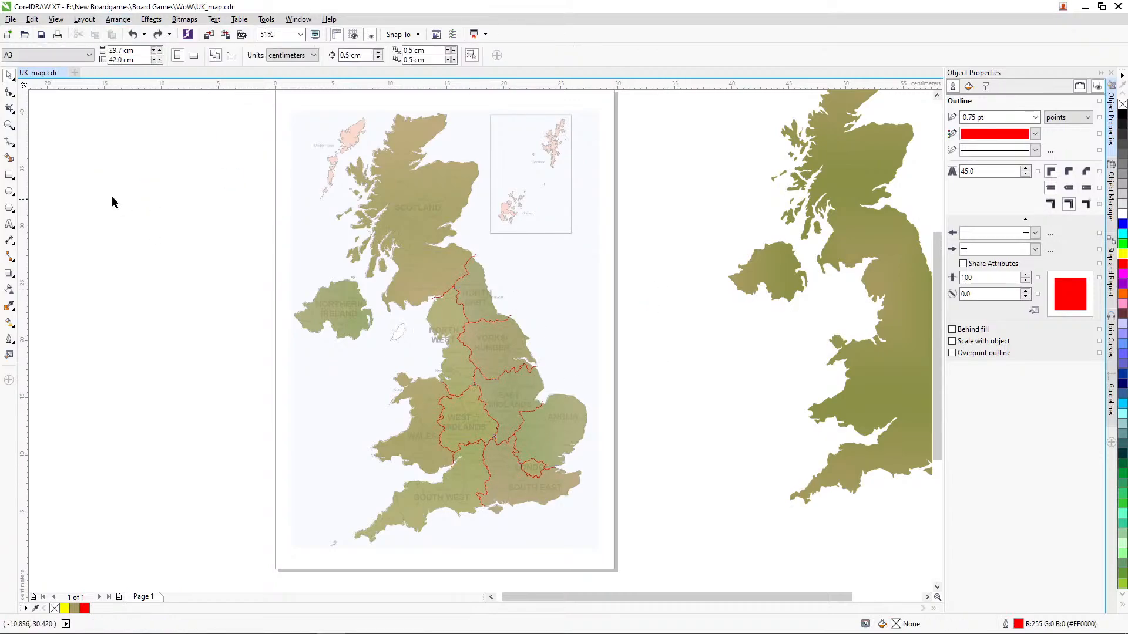
Step: Try to convert only the South West–South East border line's outline to an object, and undo the conversion
click(9, 125)
drag(424, 405, 552, 530)
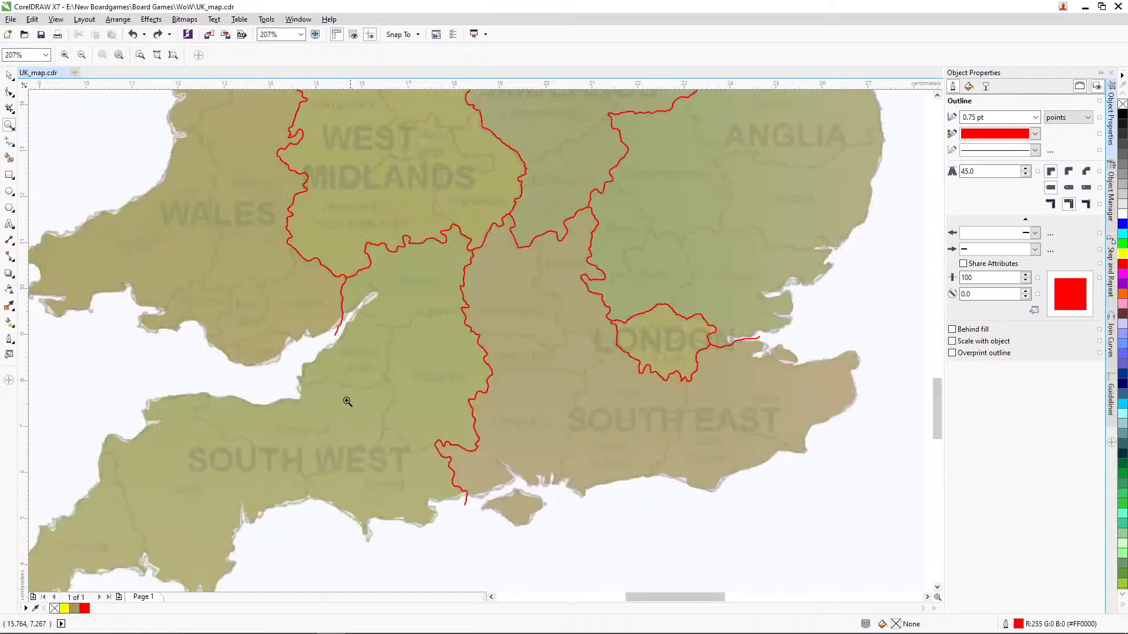
click(13, 79)
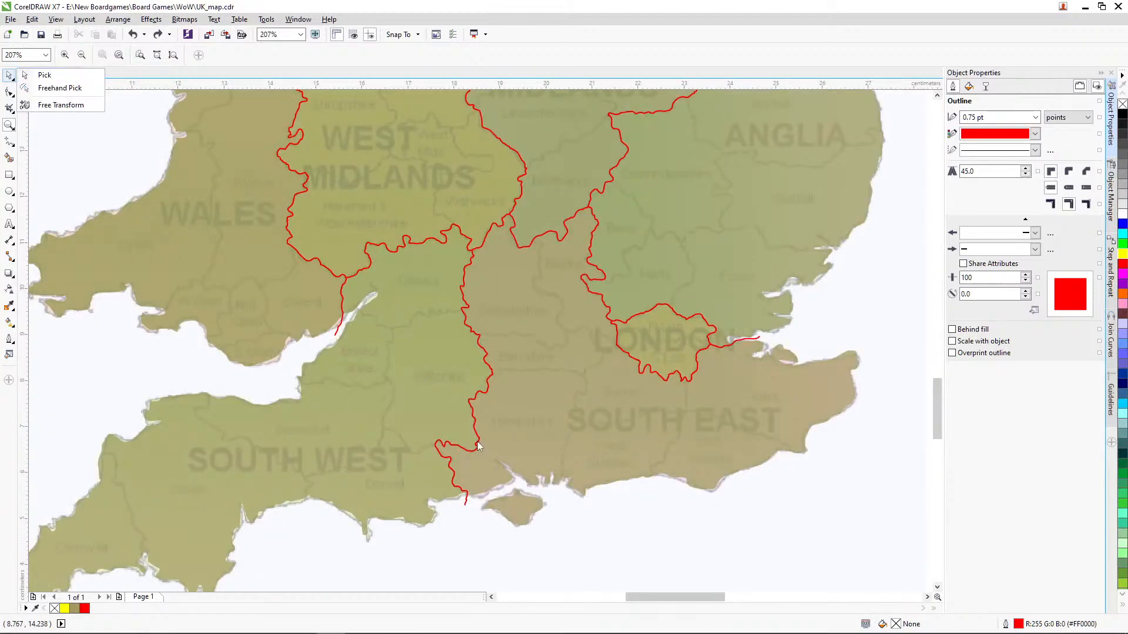
click(9, 75)
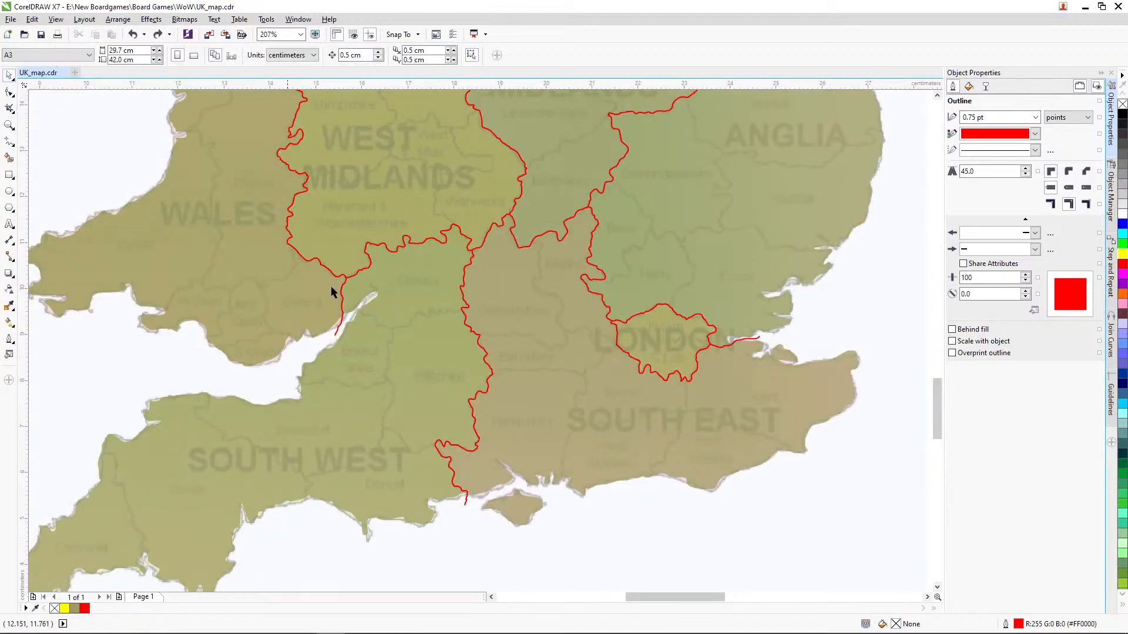
click(475, 424)
click(476, 423)
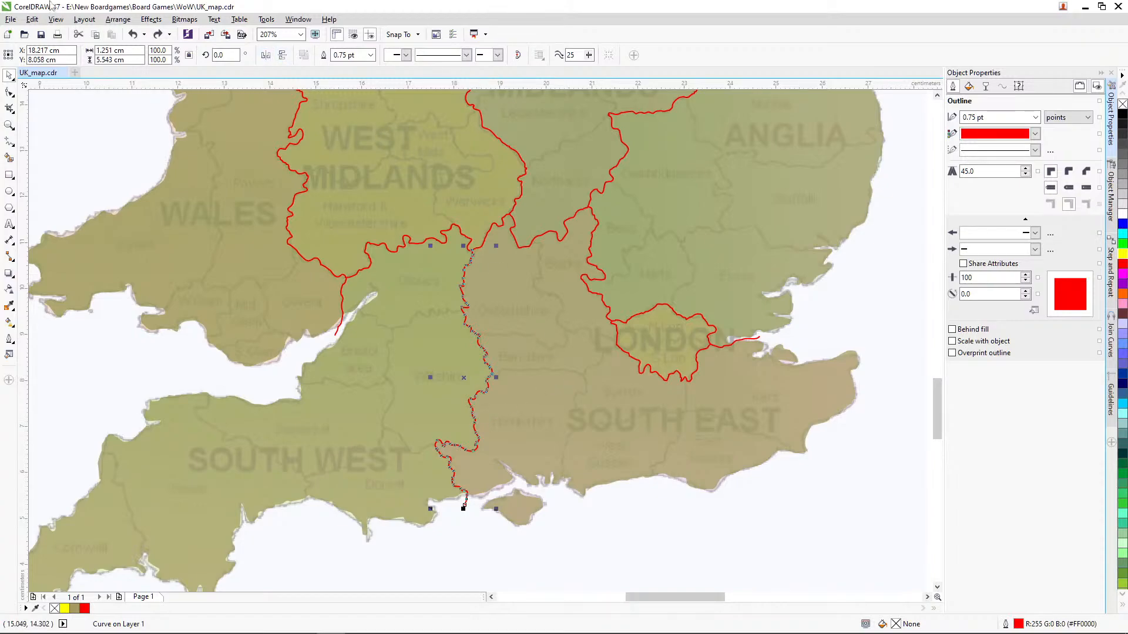
click(117, 19)
click(154, 170)
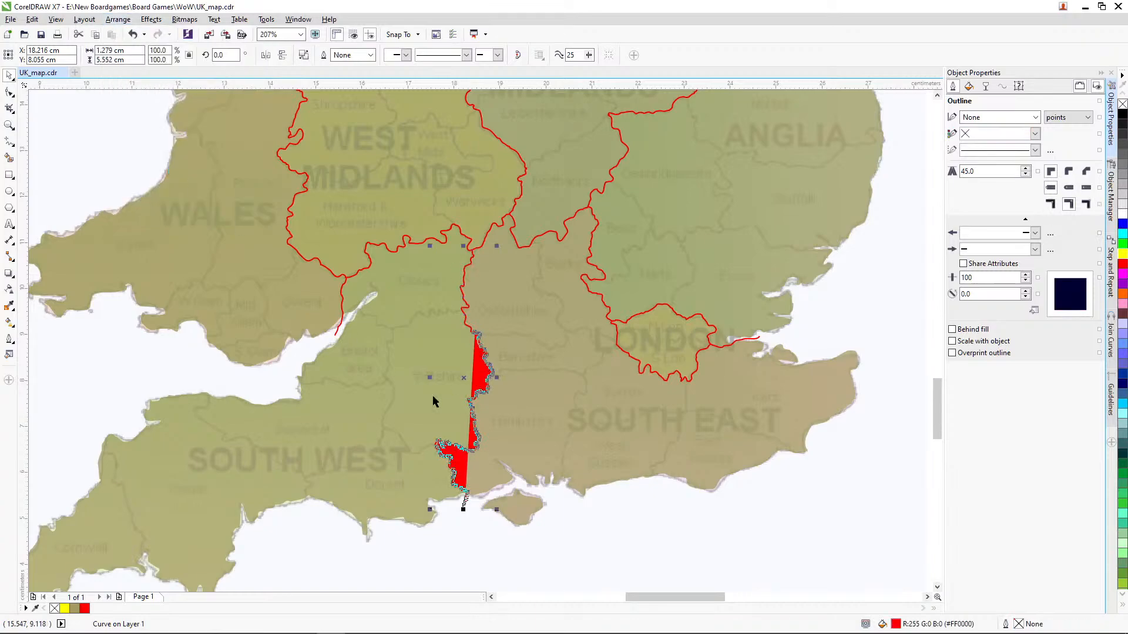
key(ctrl+z)
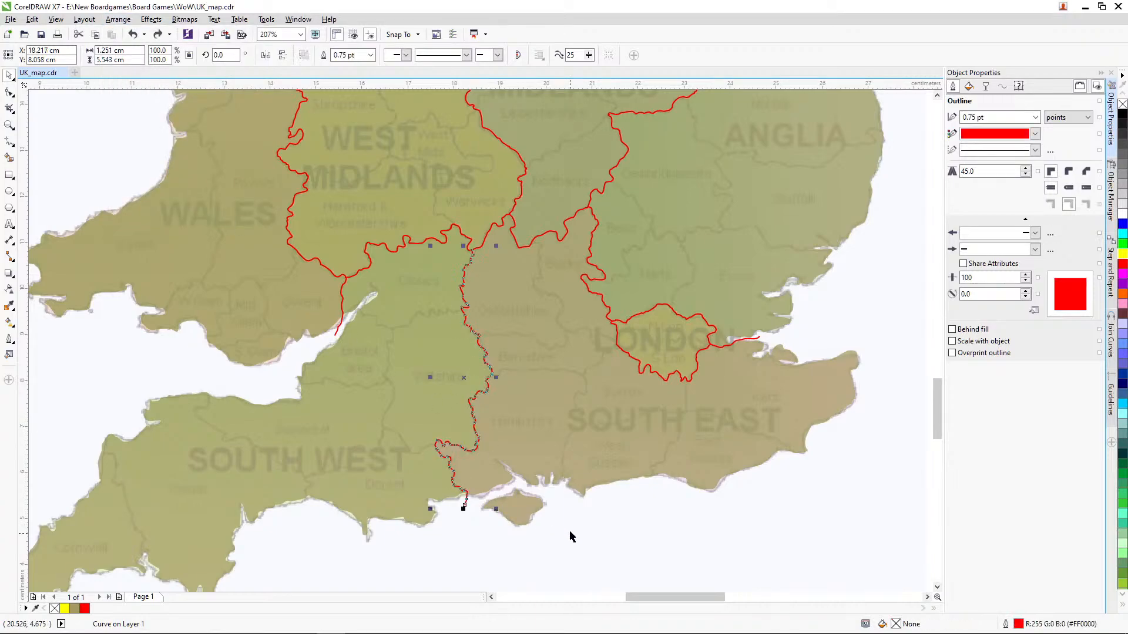
Step: Delete the extra node in the South West–South East border line where Oxfordshire meets Berkshire
click(10, 125)
drag(424, 296, 530, 377)
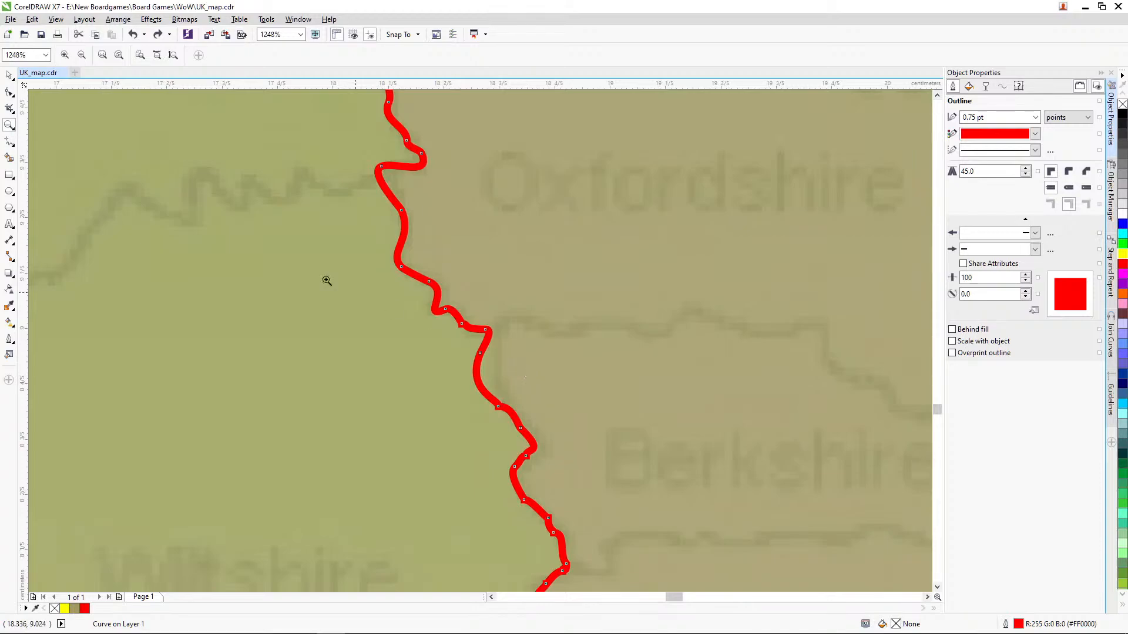
click(9, 93)
click(463, 324)
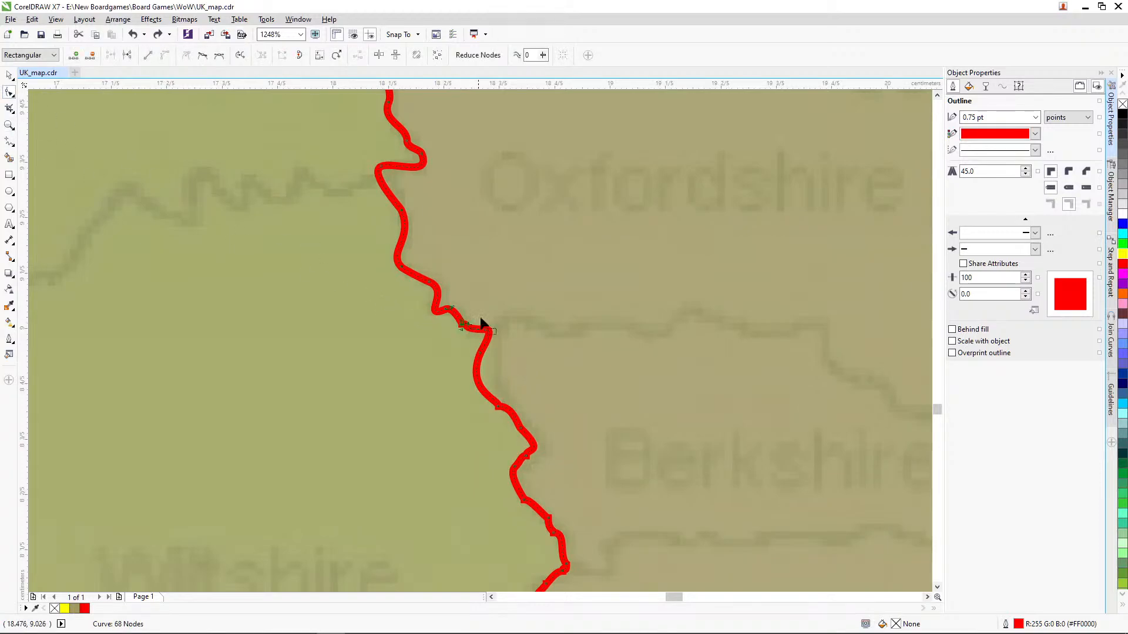
key(Delete)
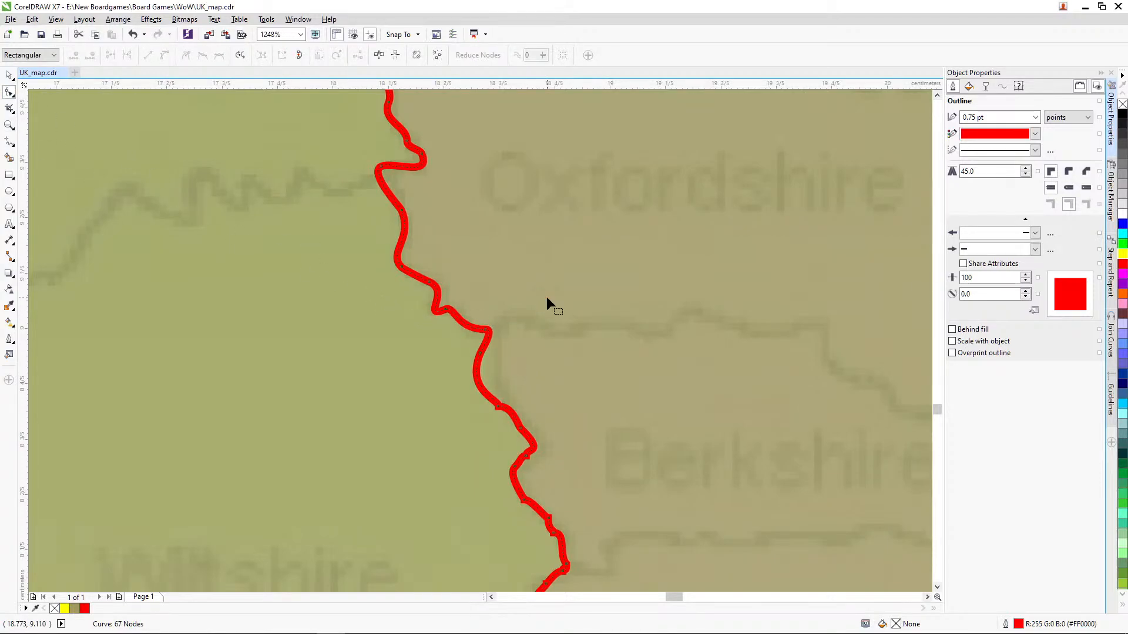
click(9, 126)
click(9, 75)
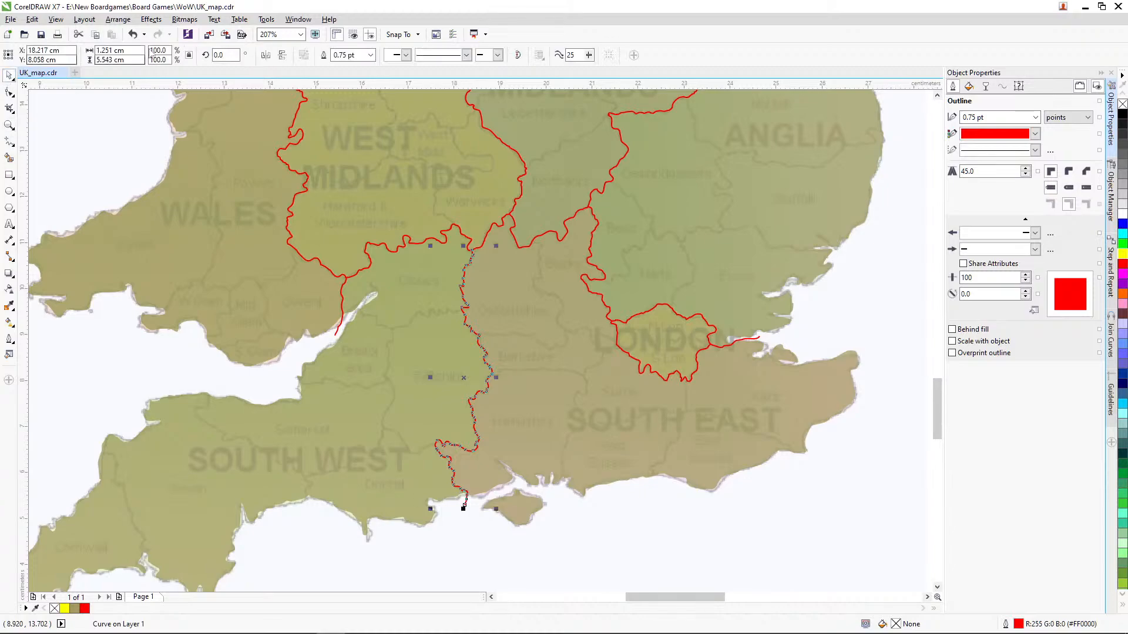
Step: Convert the outlines of all the red region border lines to objects and weld them into a single curve
click(119, 21)
click(10, 125)
click(10, 125)
right_click(180, 168)
drag(238, 186, 668, 545)
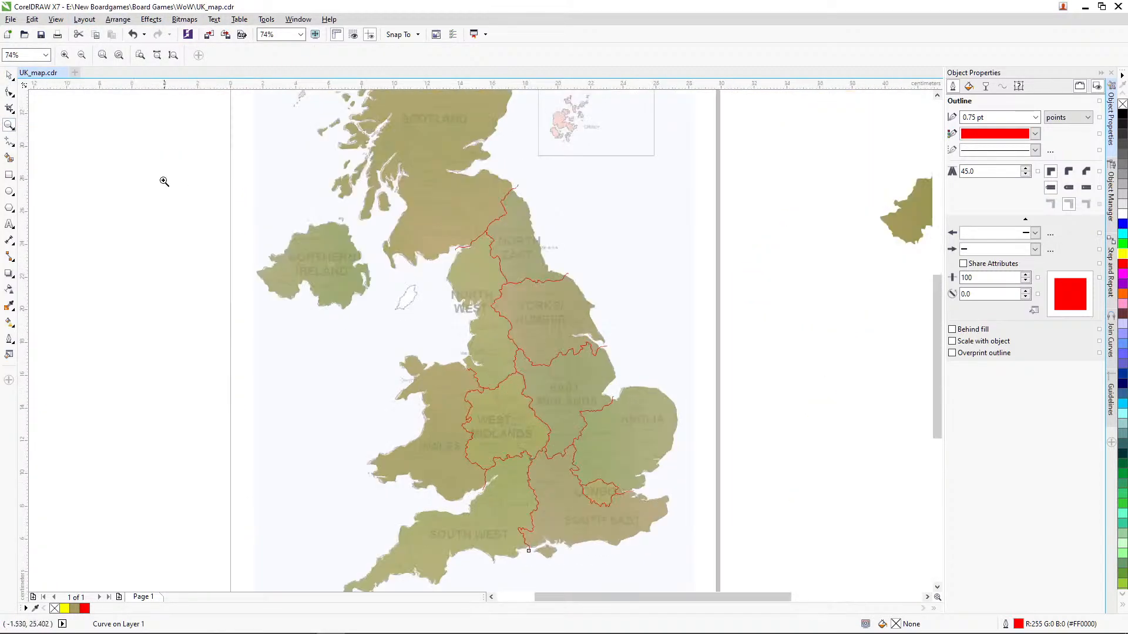
click(9, 76)
drag(713, 172, 327, 566)
click(118, 20)
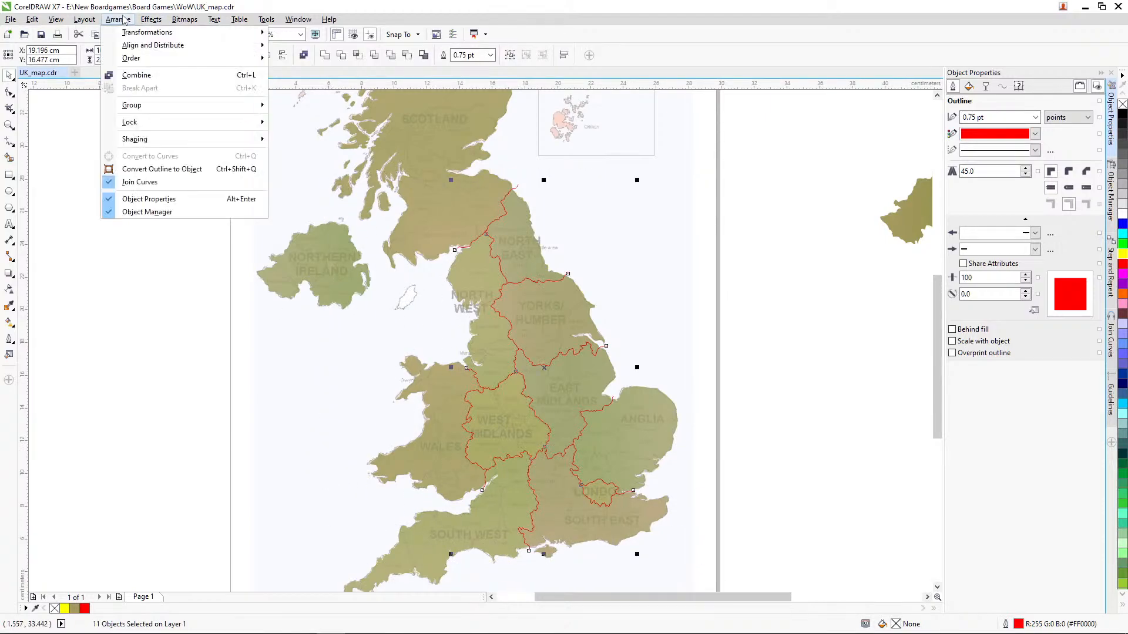
click(164, 169)
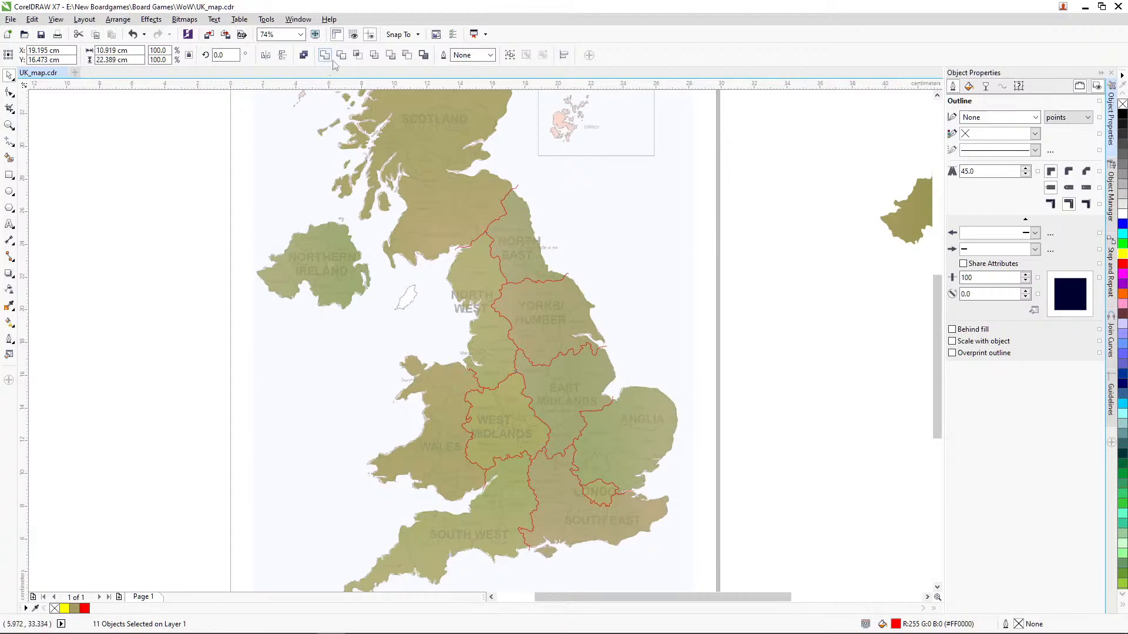
click(682, 242)
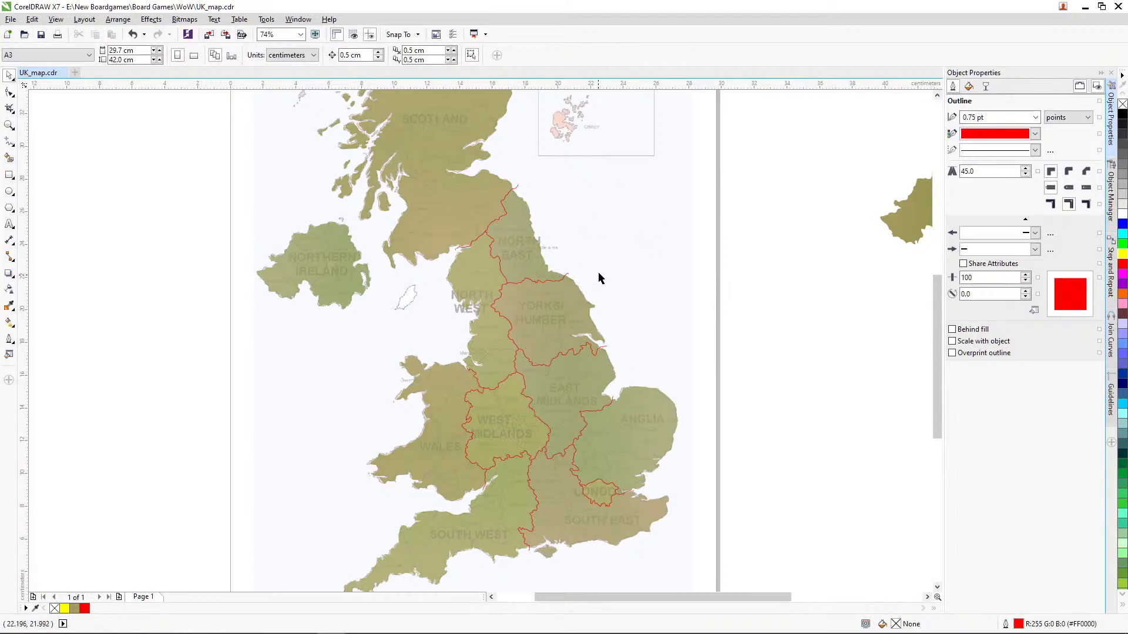
Step: Move the welded border curve east off the landmass as a check, and undo the move
click(570, 353)
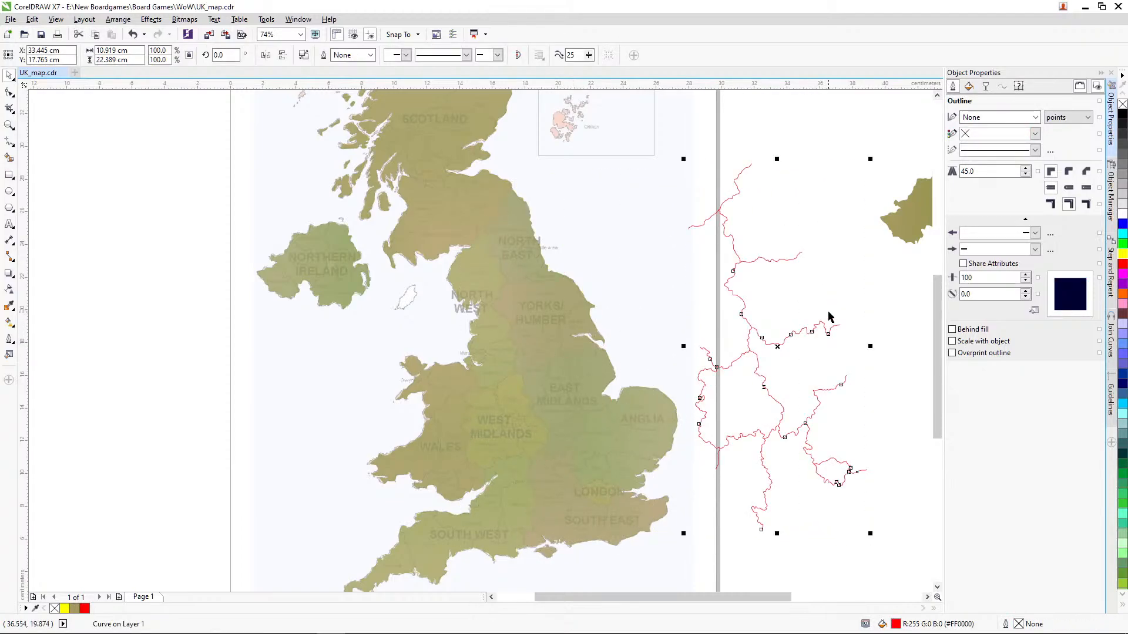
key(ctrl+z)
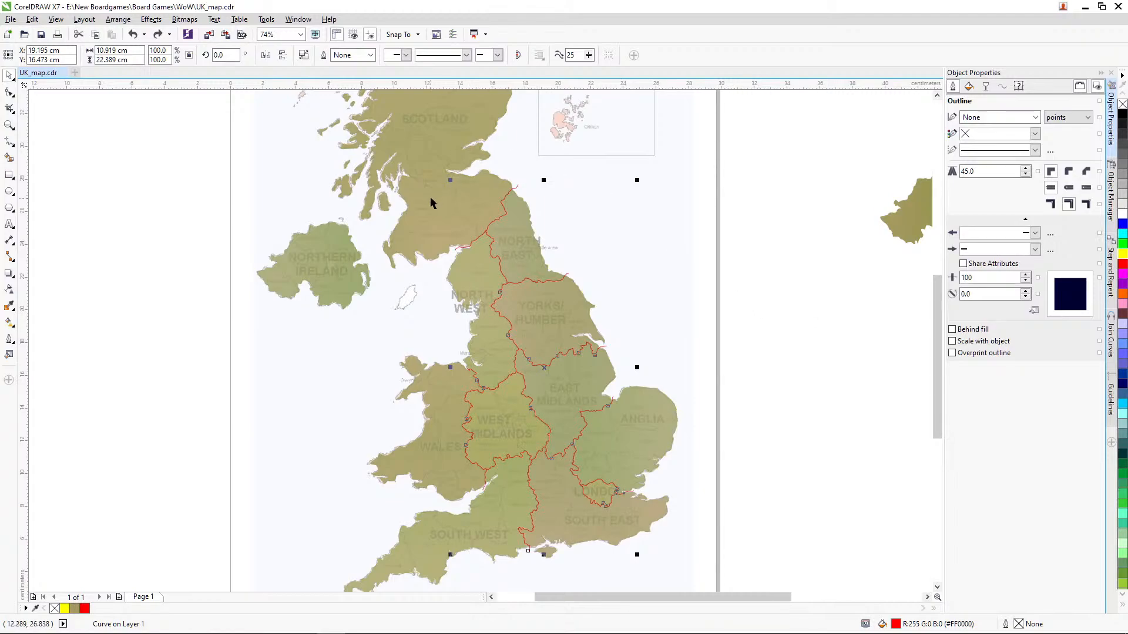
click(626, 231)
Step: Trim the landmass with the welded red border curve, and delete the red border curve
click(567, 279)
shift+click(435, 171)
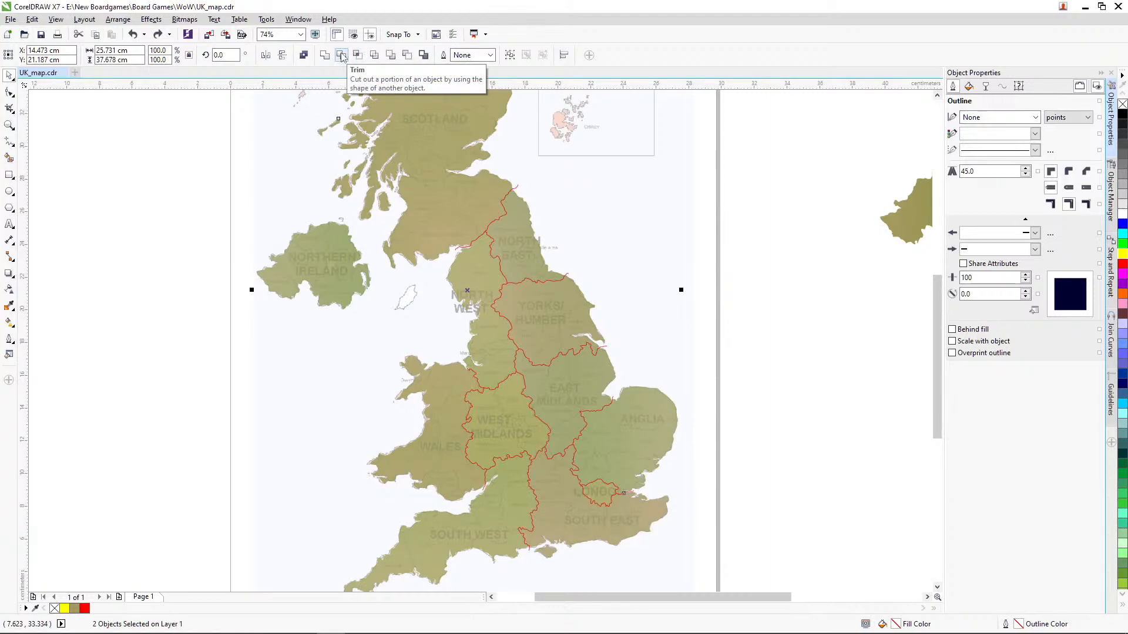
click(342, 56)
click(558, 171)
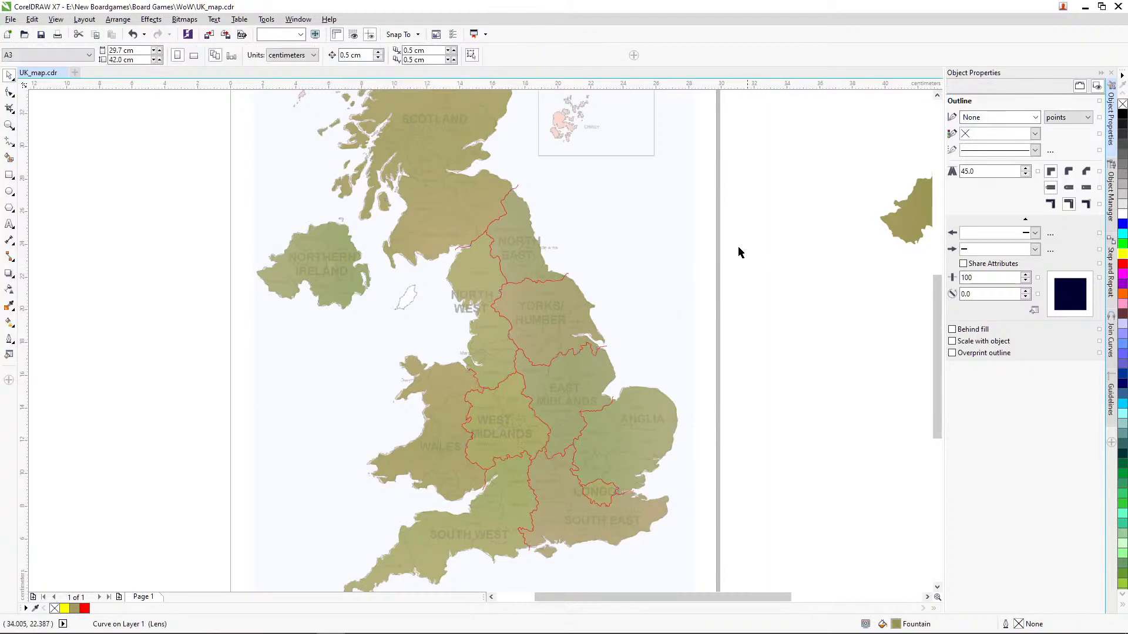
drag(569, 280, 221, 249)
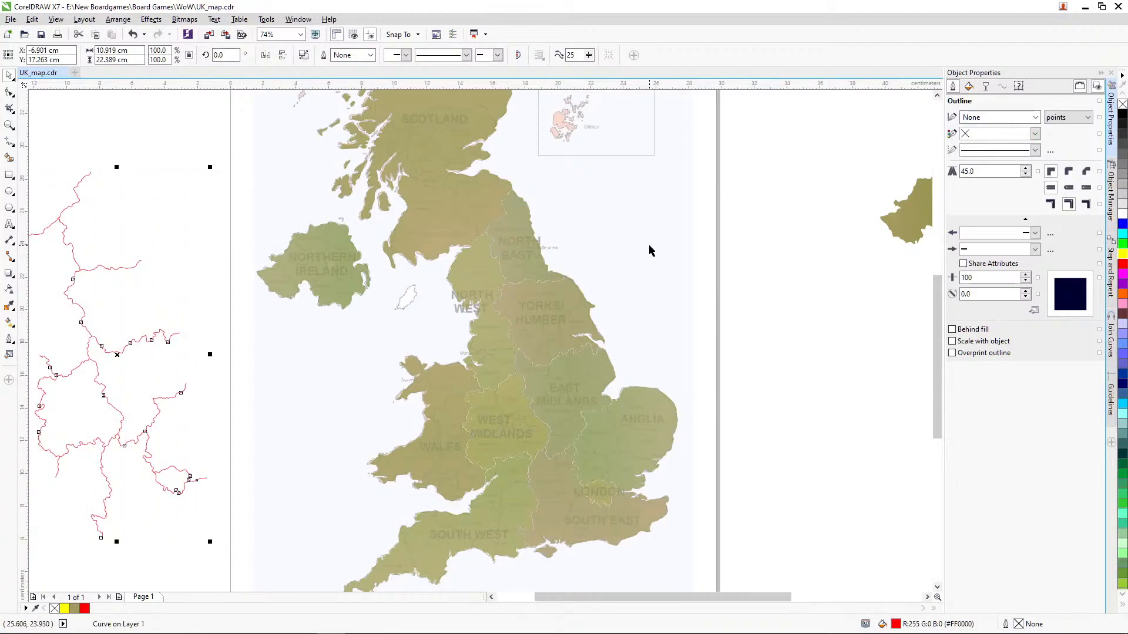
key(Delete)
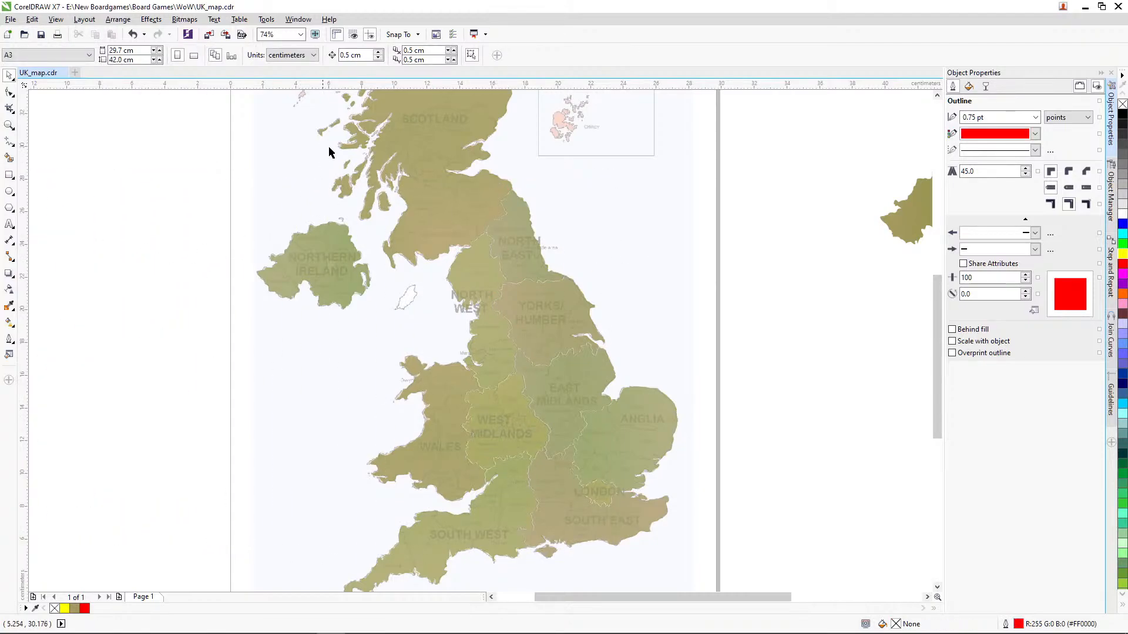
Step: Remove the transparency from the trimmed landmass
click(458, 187)
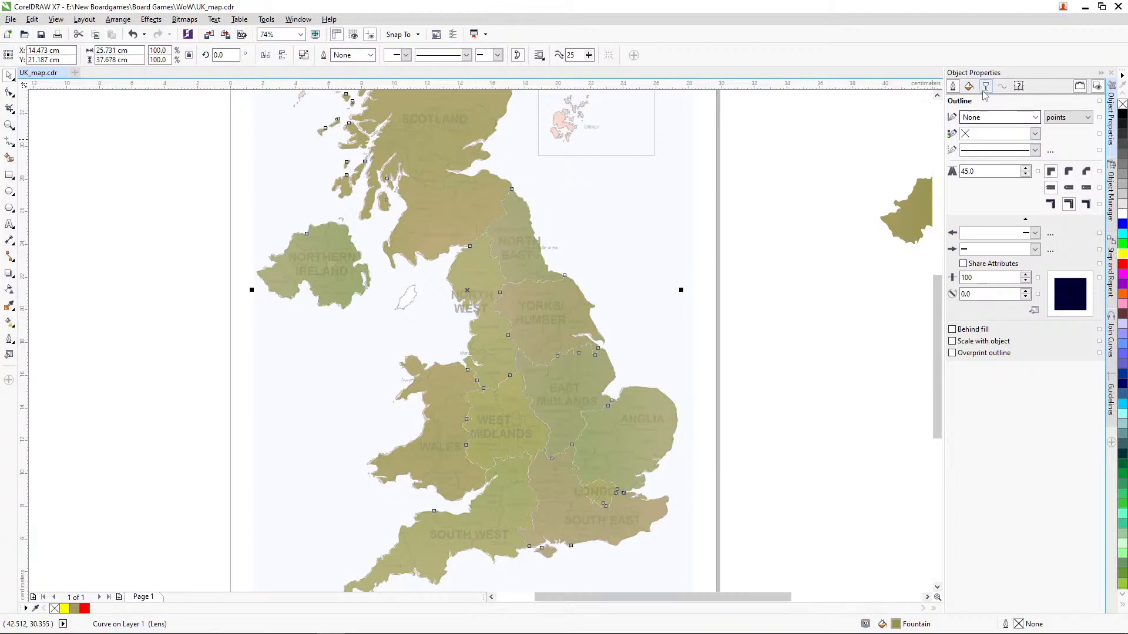
click(985, 88)
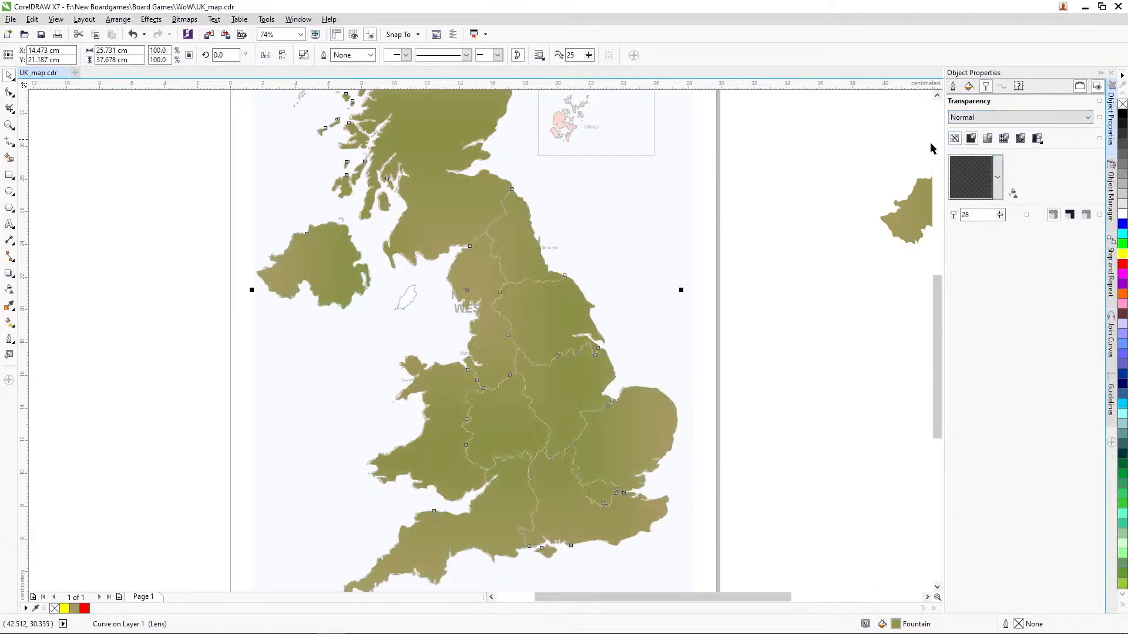
click(774, 188)
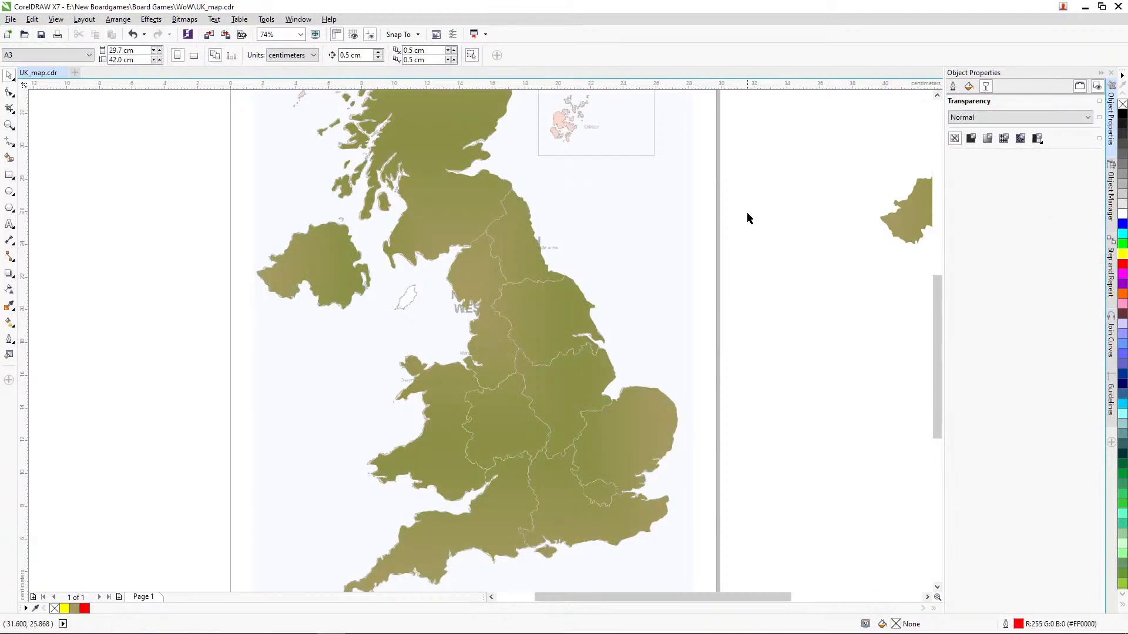
Step: Unlock the reference map bitmap and move it off the page to the west of the traced map
click(9, 125)
right_click(241, 192)
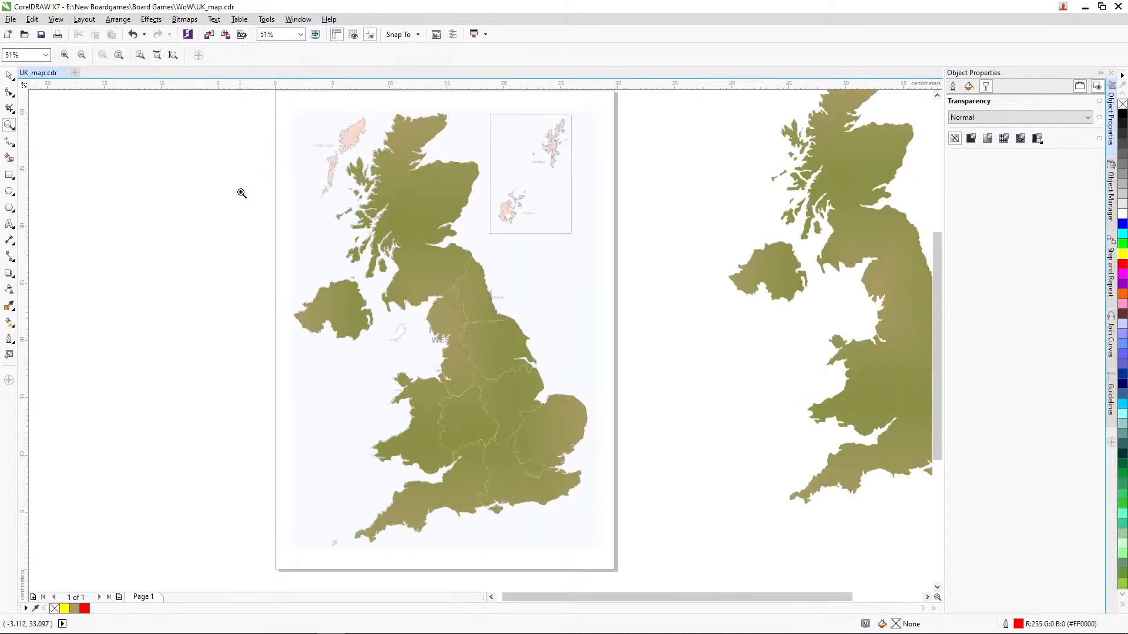
key(space)
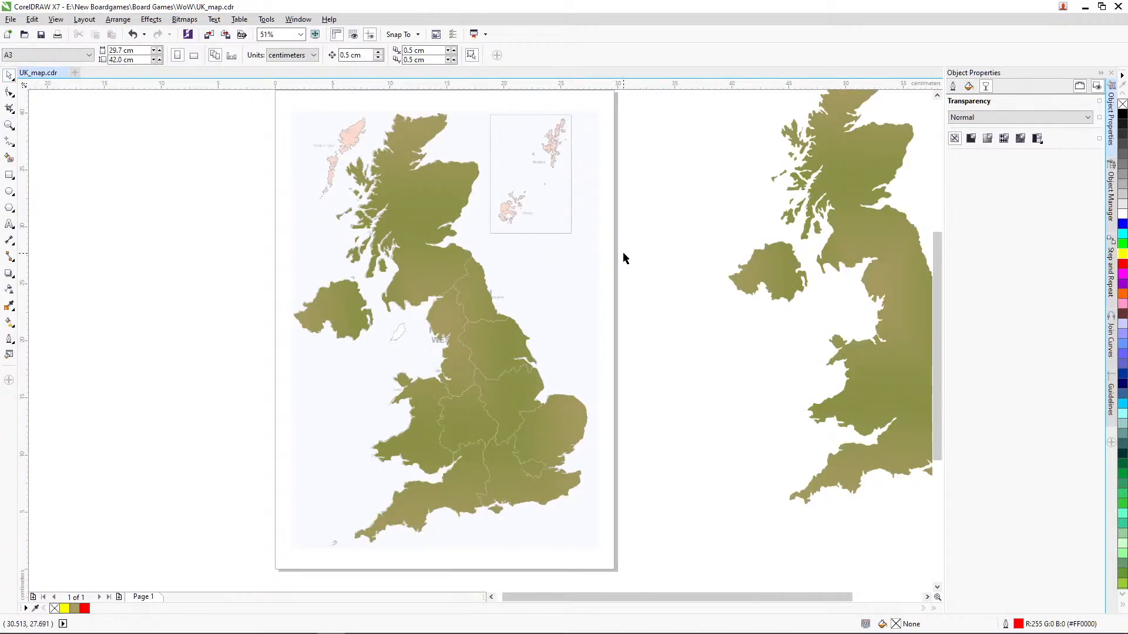
right_click(559, 244)
click(587, 248)
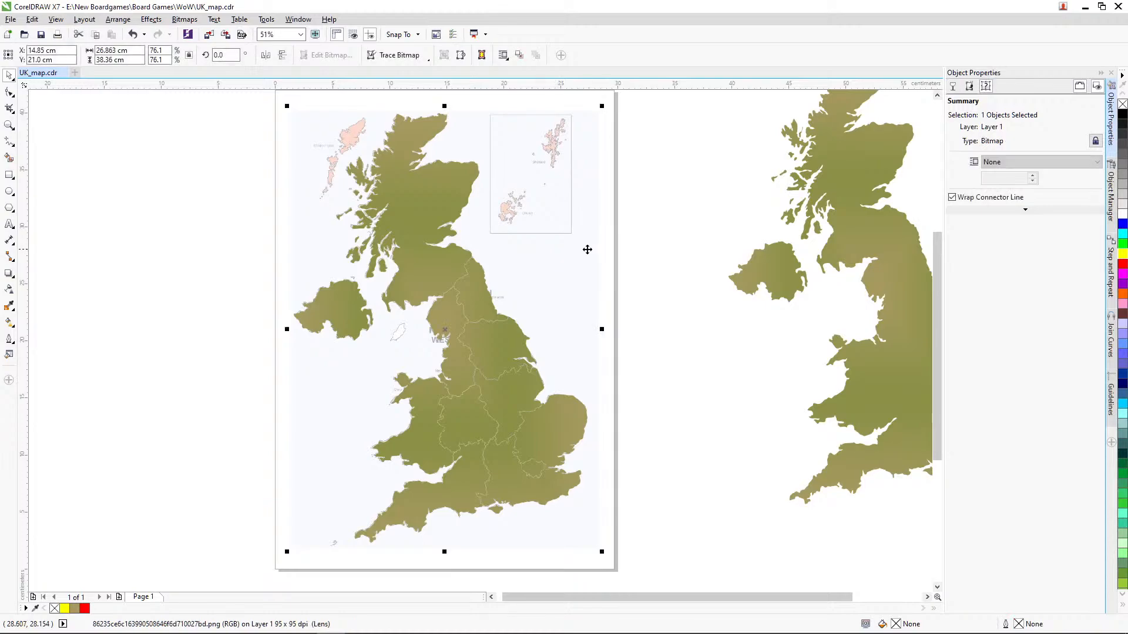
drag(587, 250, 150, 237)
Step: Break apart the trimmed landmass curve into separate region shapes
click(494, 335)
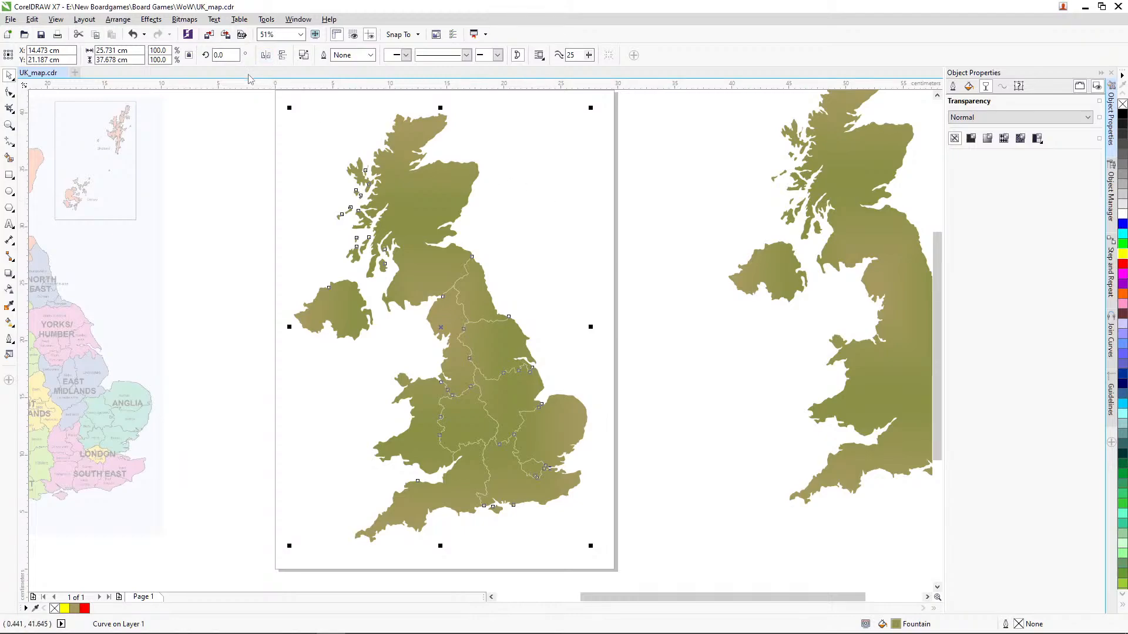
click(118, 20)
click(188, 89)
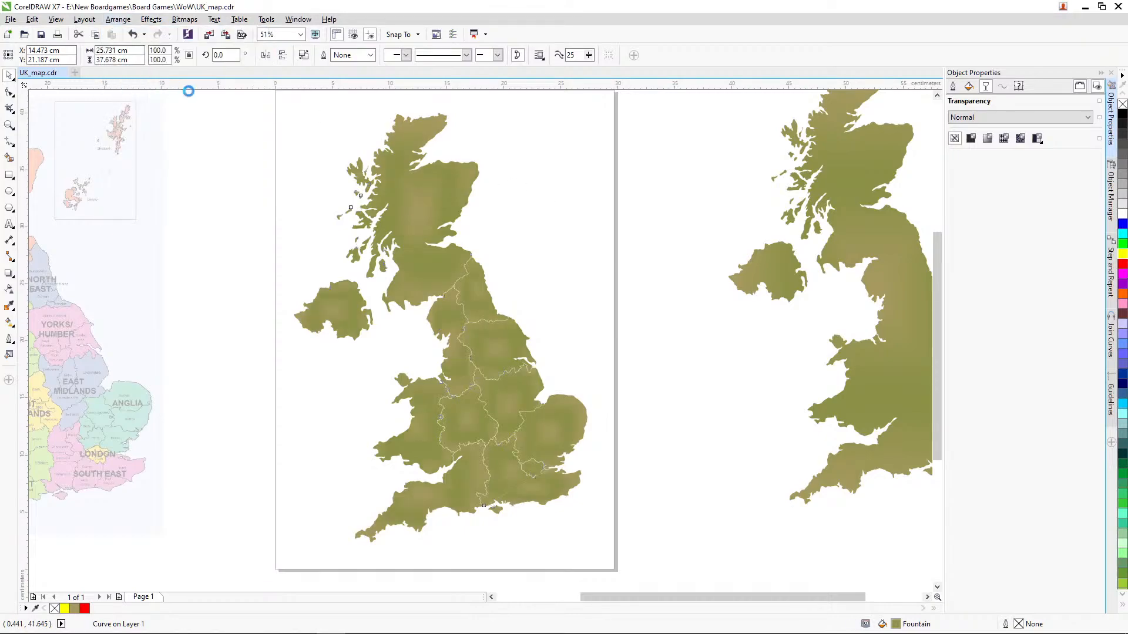
click(568, 222)
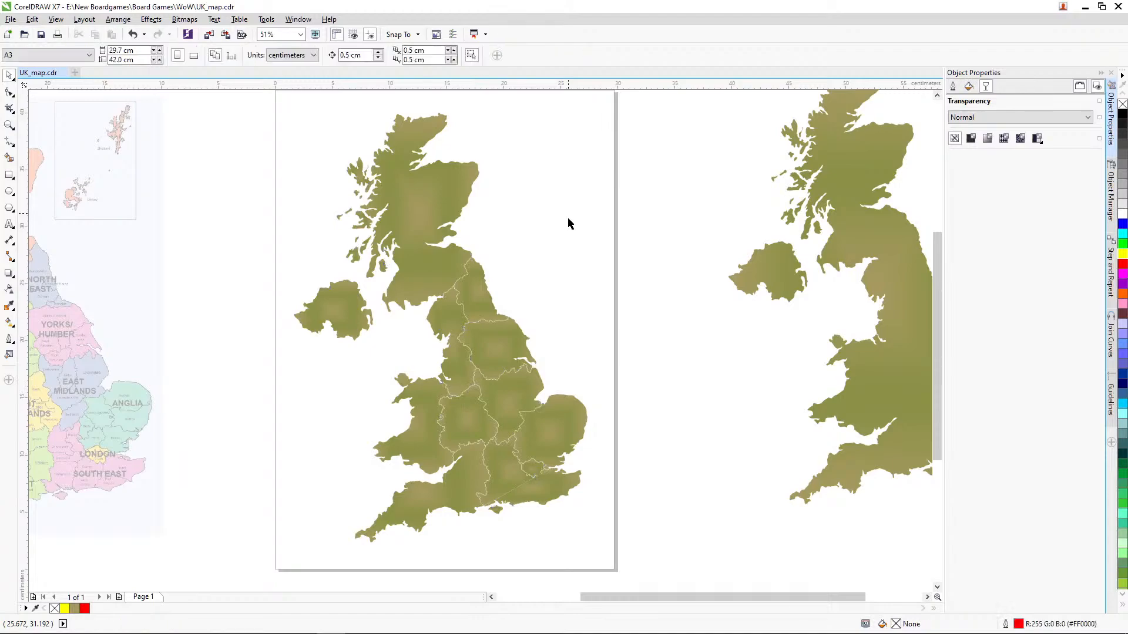
Step: Undo the break-apart and landmass trim around London, back to the red border curves over the transparent landmass
click(9, 125)
drag(435, 447, 606, 551)
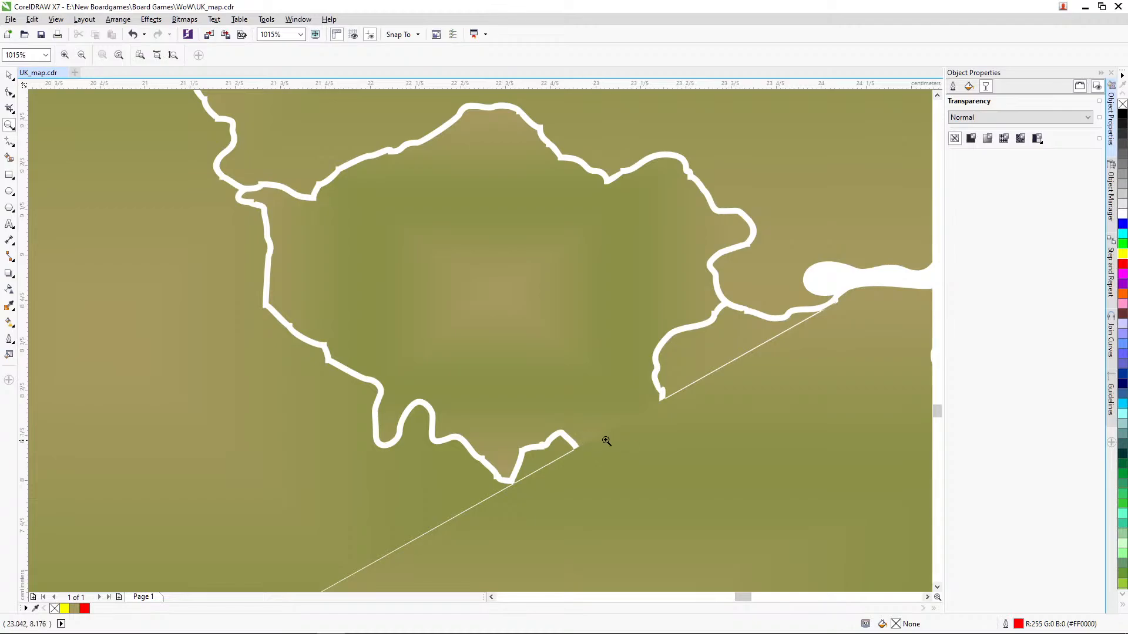
key(ctrl+z)
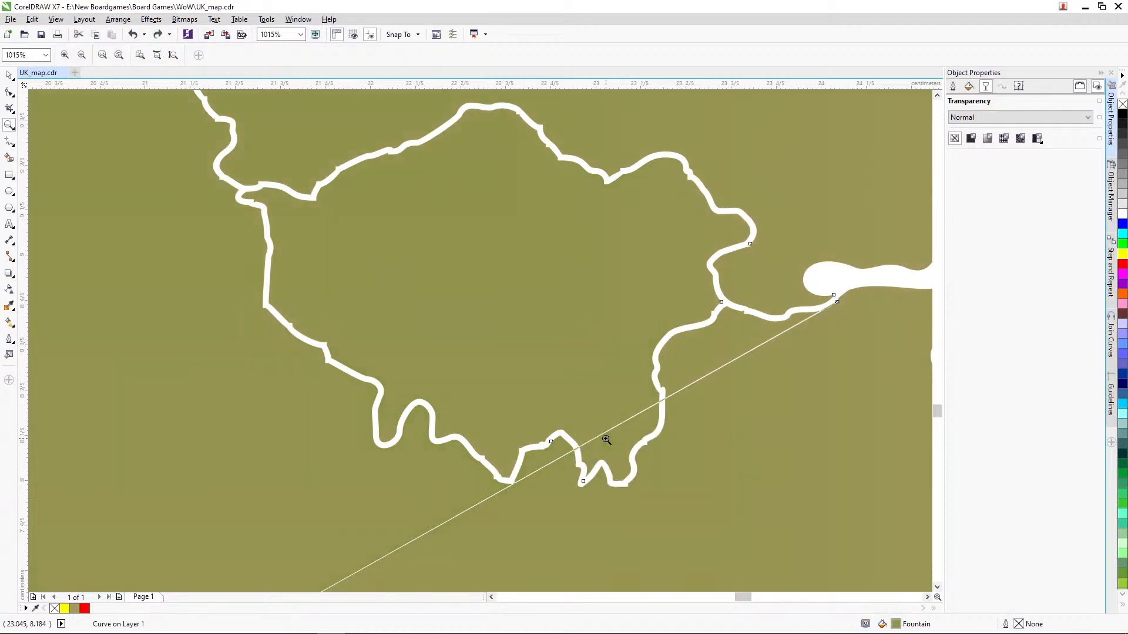
key(ctrl+z)
key(ctrl+z)
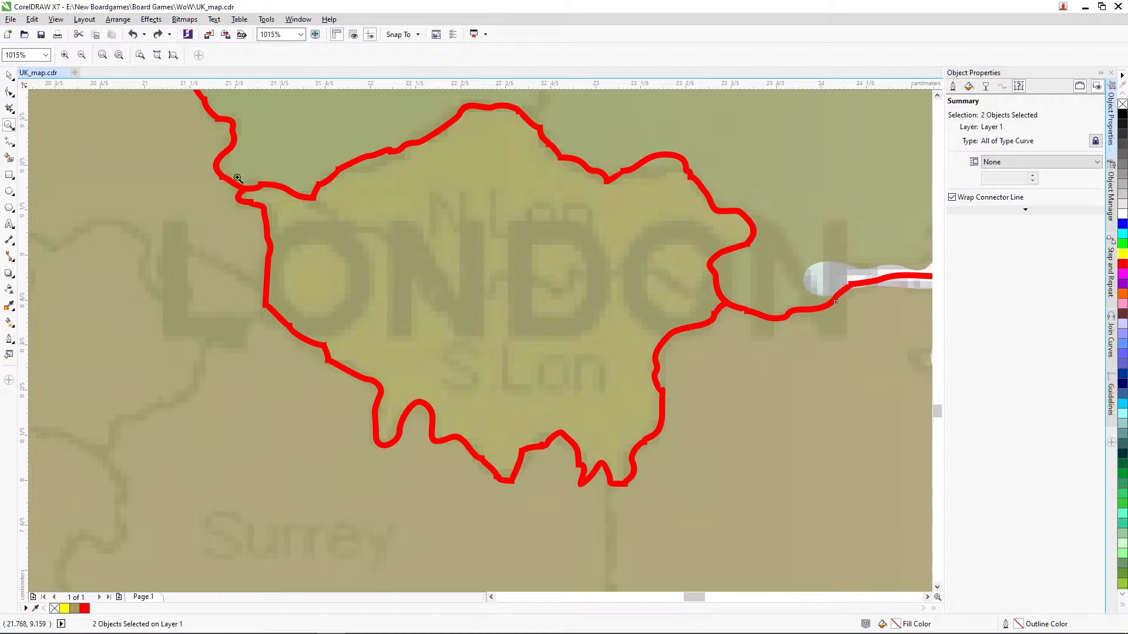
Step: Examine the red border curve's nodes around London and where the curve runs into the Thames estuary
click(8, 76)
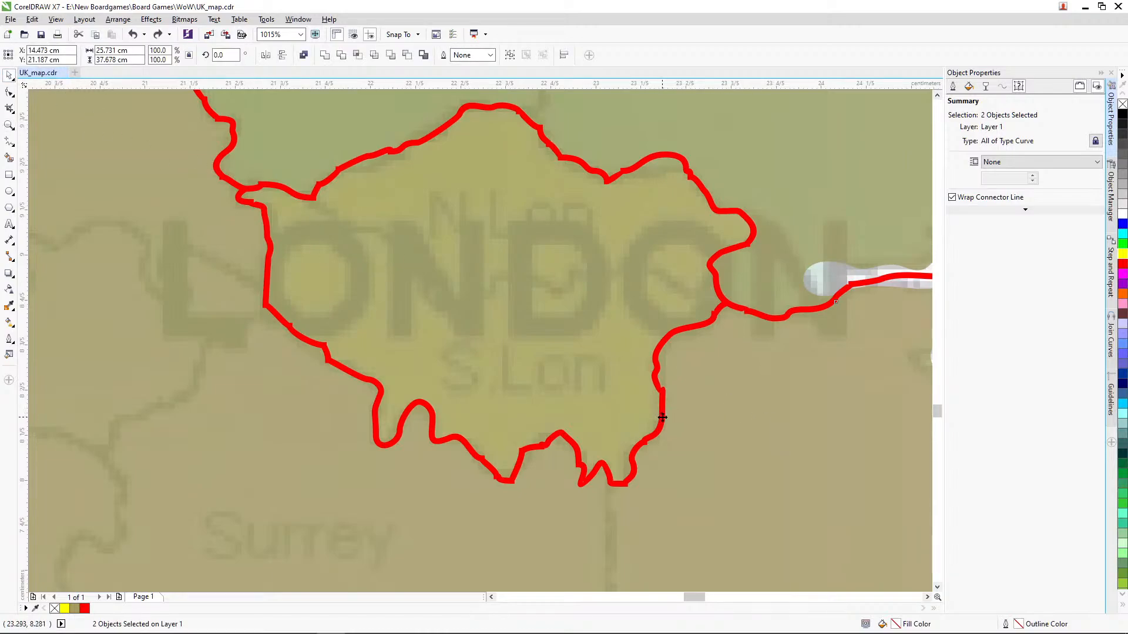
click(10, 92)
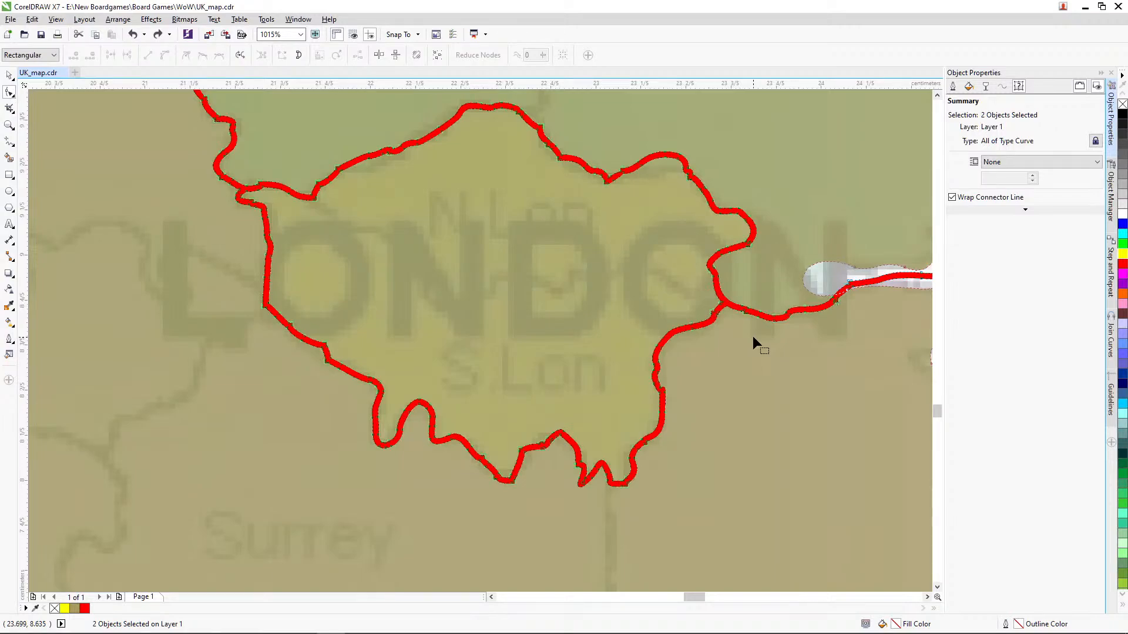
drag(698, 597, 701, 597)
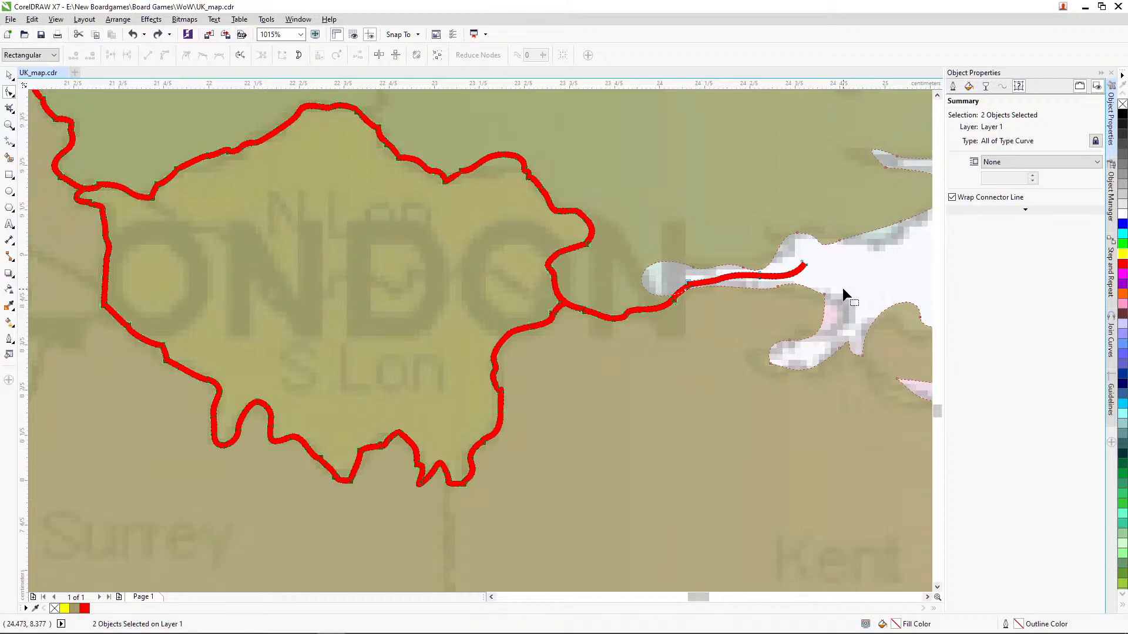
click(10, 75)
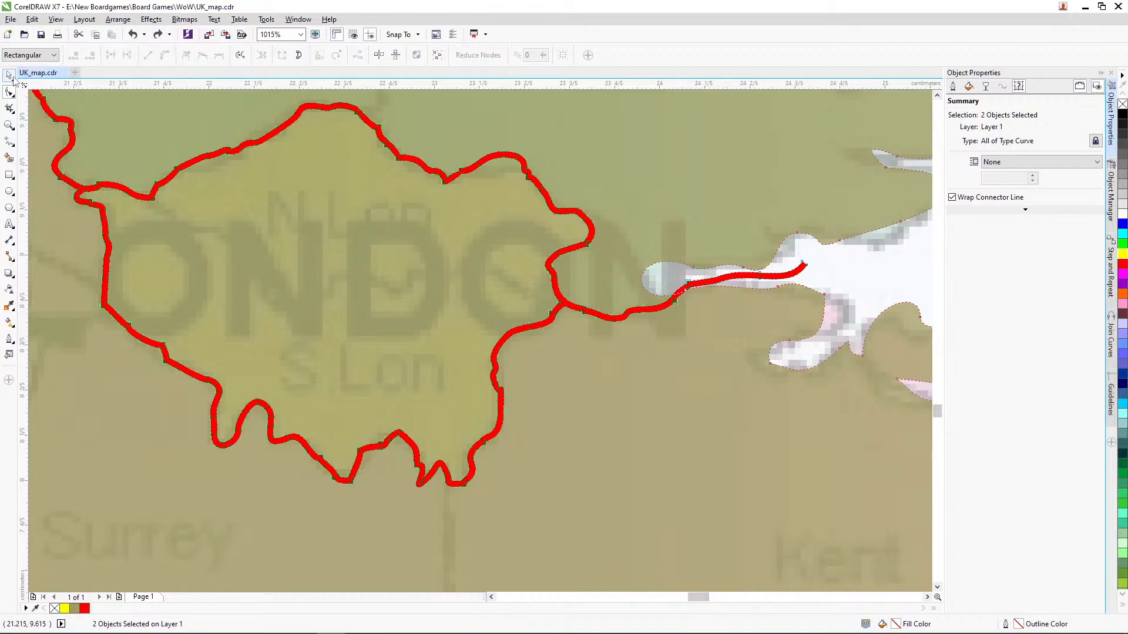
click(858, 284)
click(701, 284)
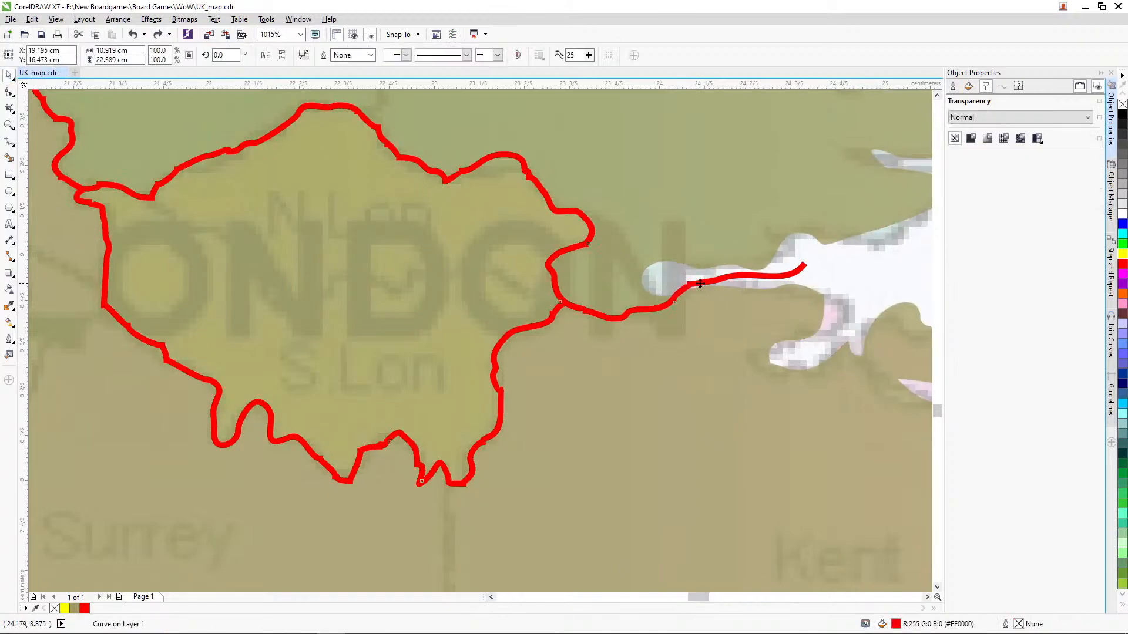
click(9, 93)
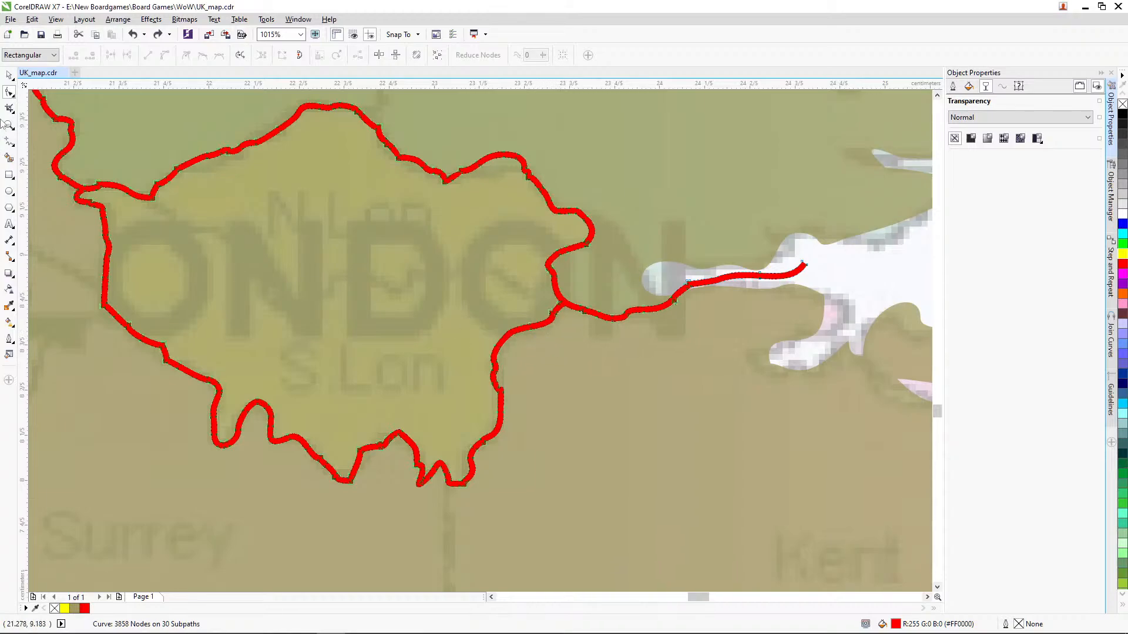
Step: Remove the landmass's transparency and try to trim the landmass with the welded red border curve
click(10, 75)
click(825, 252)
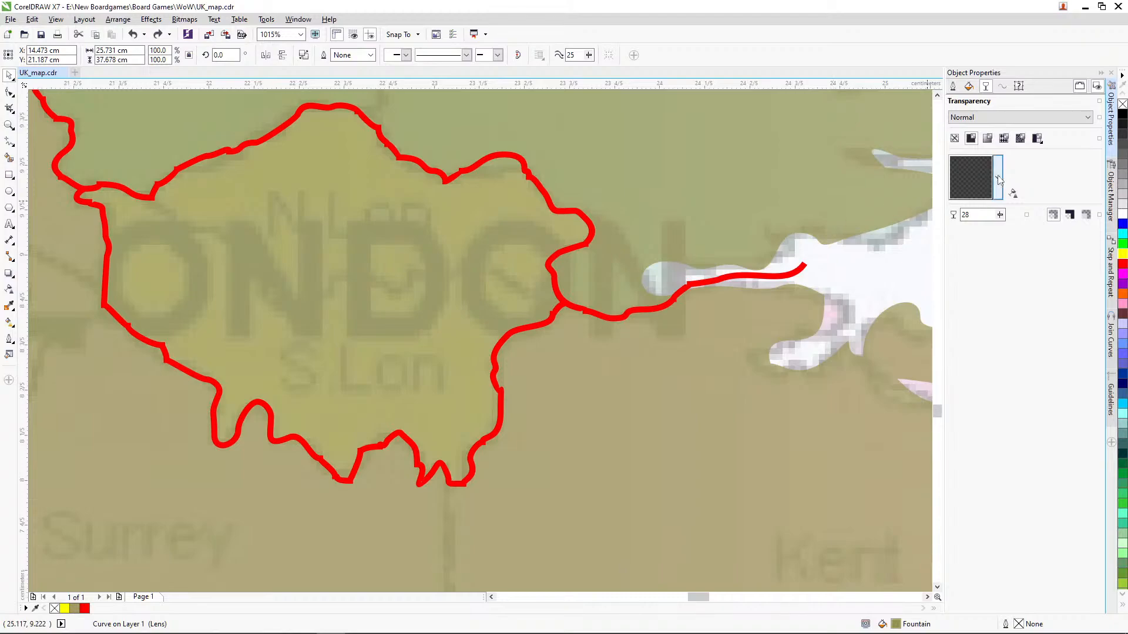
click(955, 138)
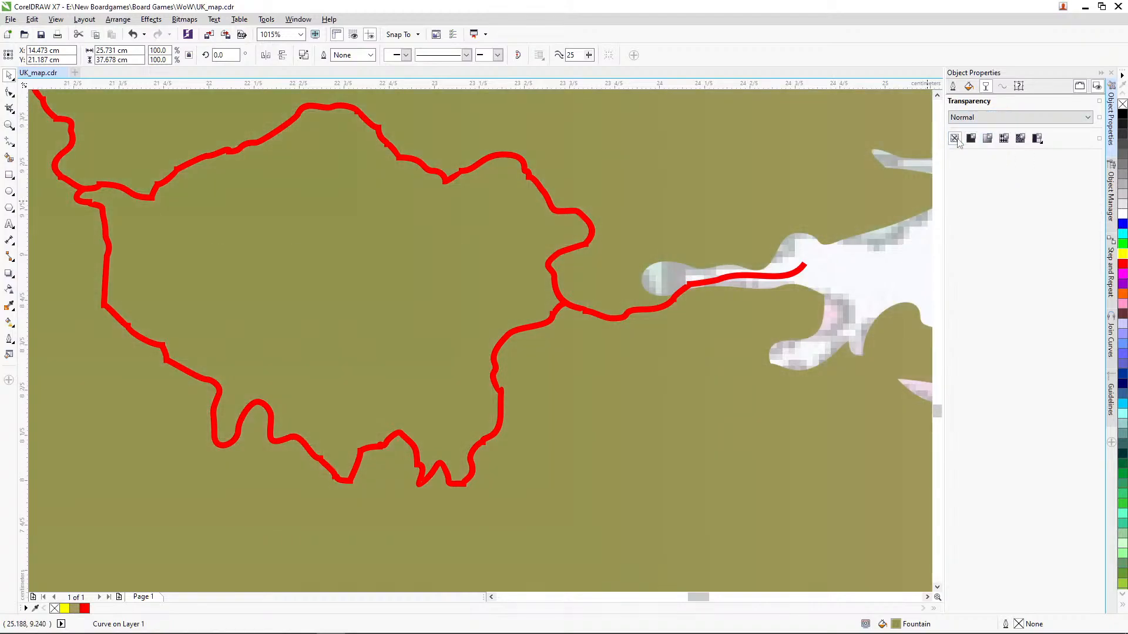
click(848, 266)
click(575, 309)
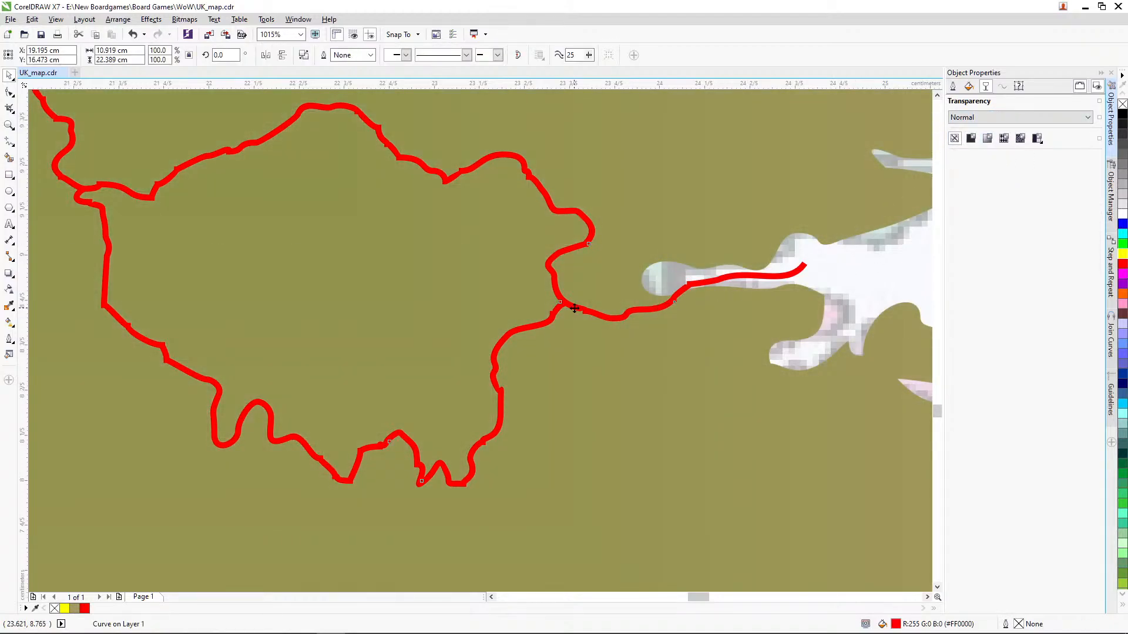
shift+click(426, 121)
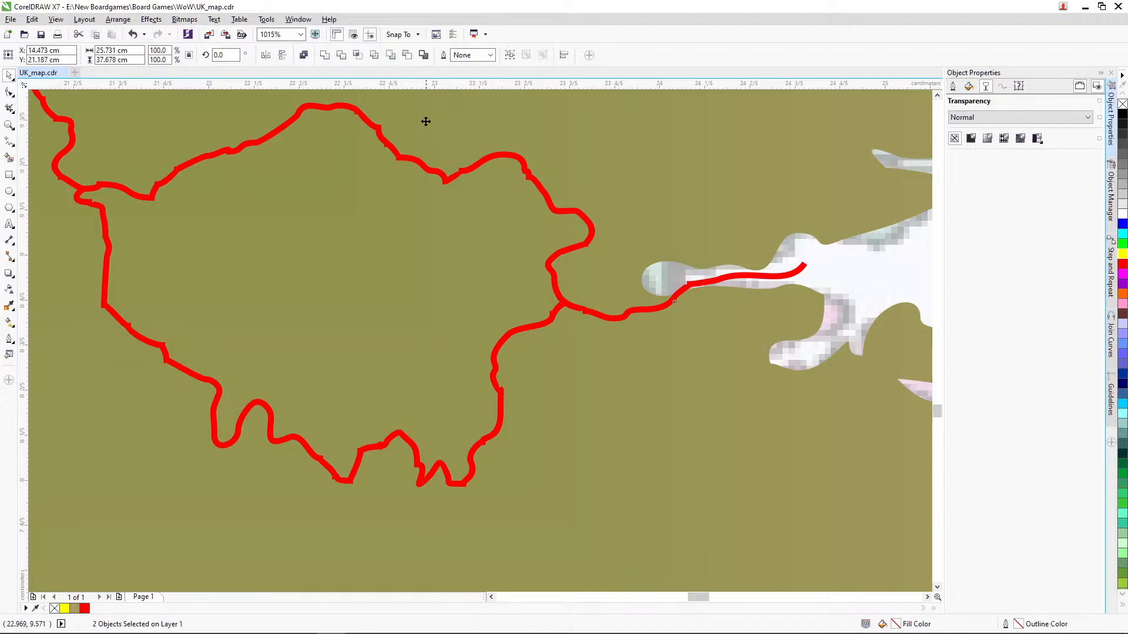
click(341, 55)
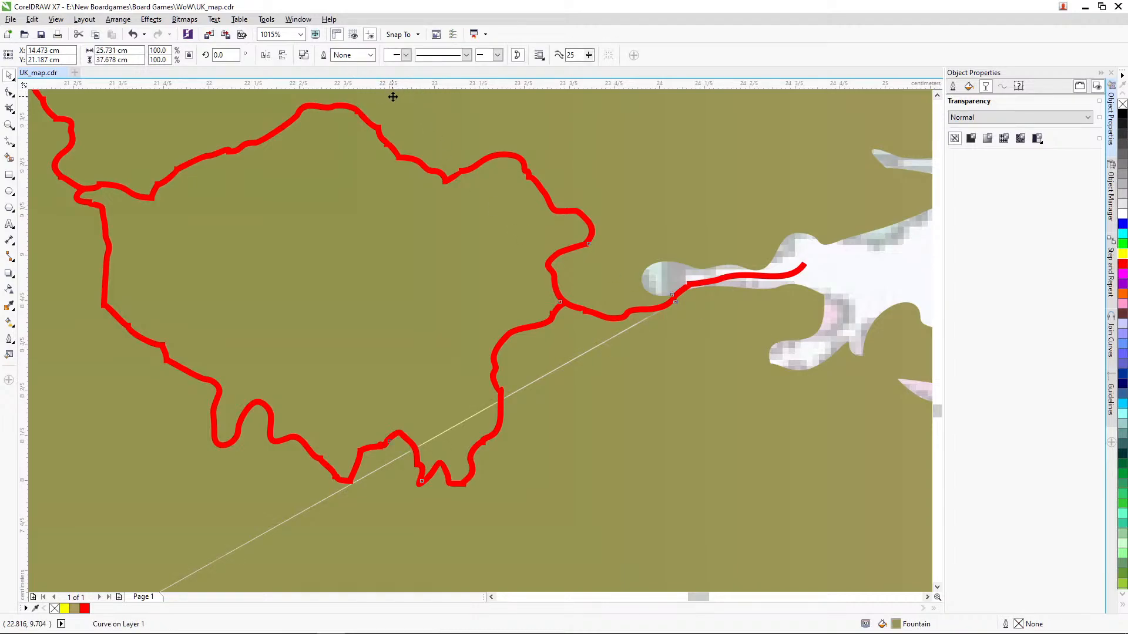
key(ctrl+z)
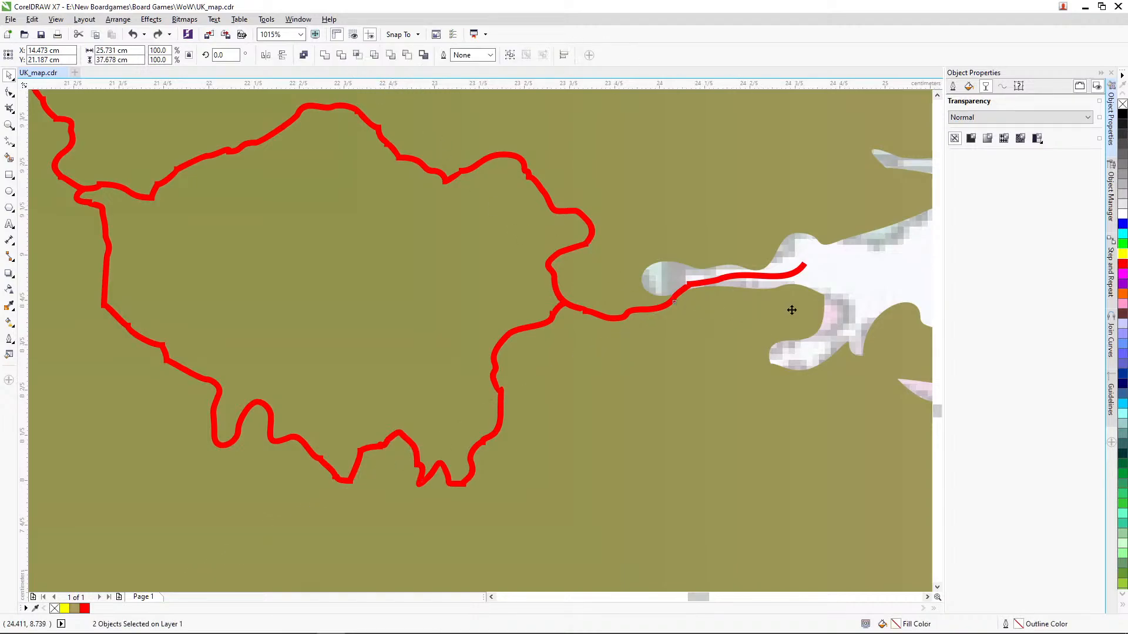
Step: Inspect the welded red border curve across southern England and check its outline width setting
click(9, 125)
right_click(164, 188)
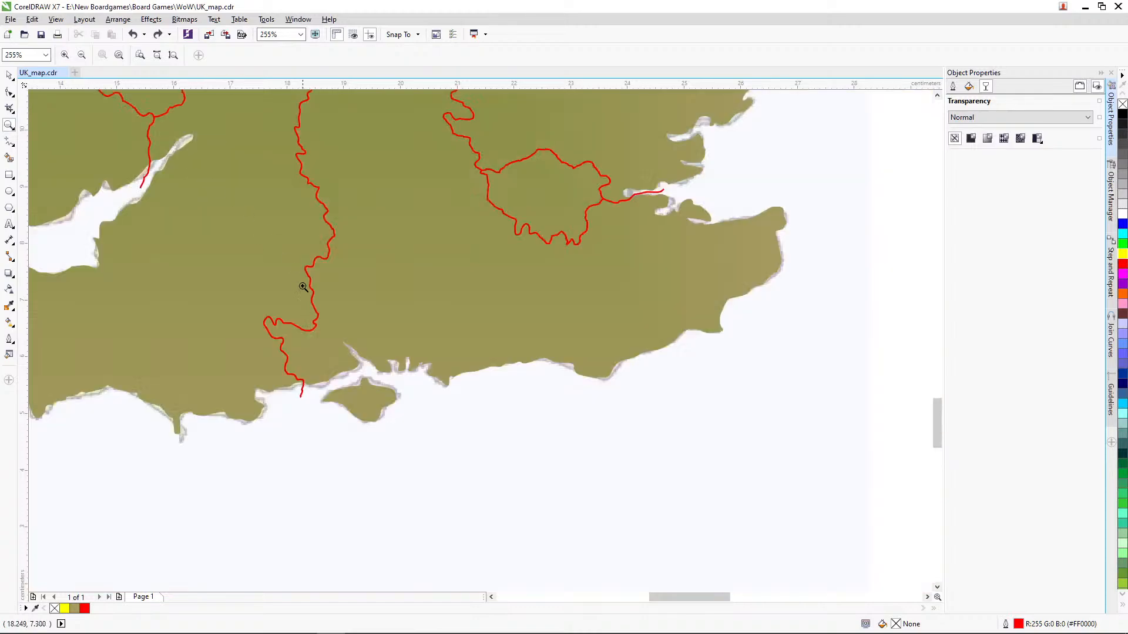
key(space)
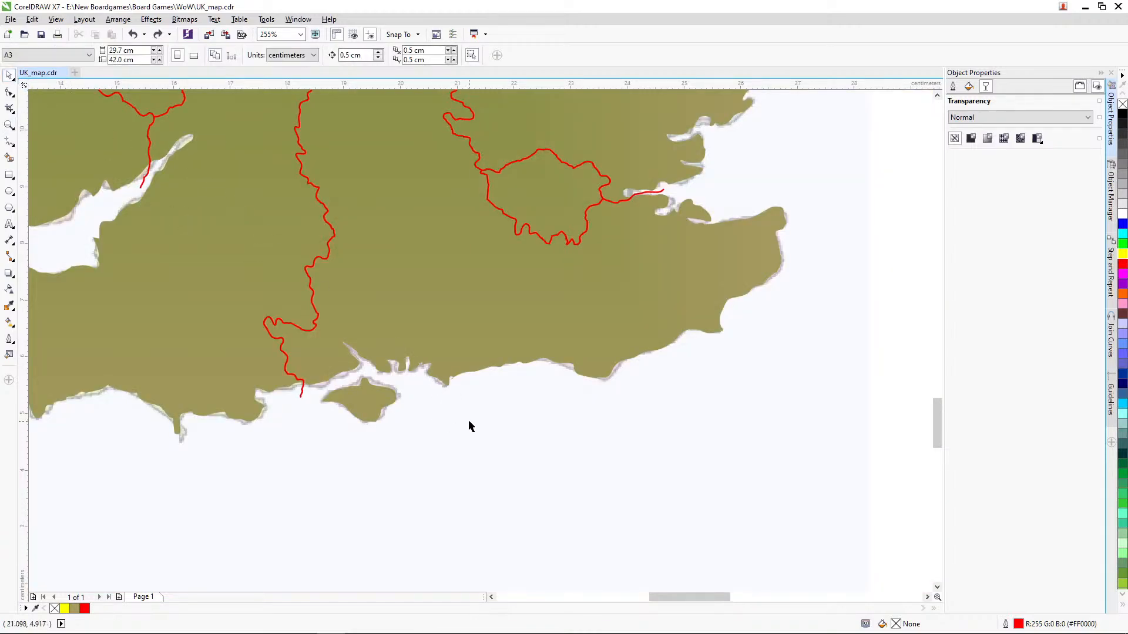
click(316, 308)
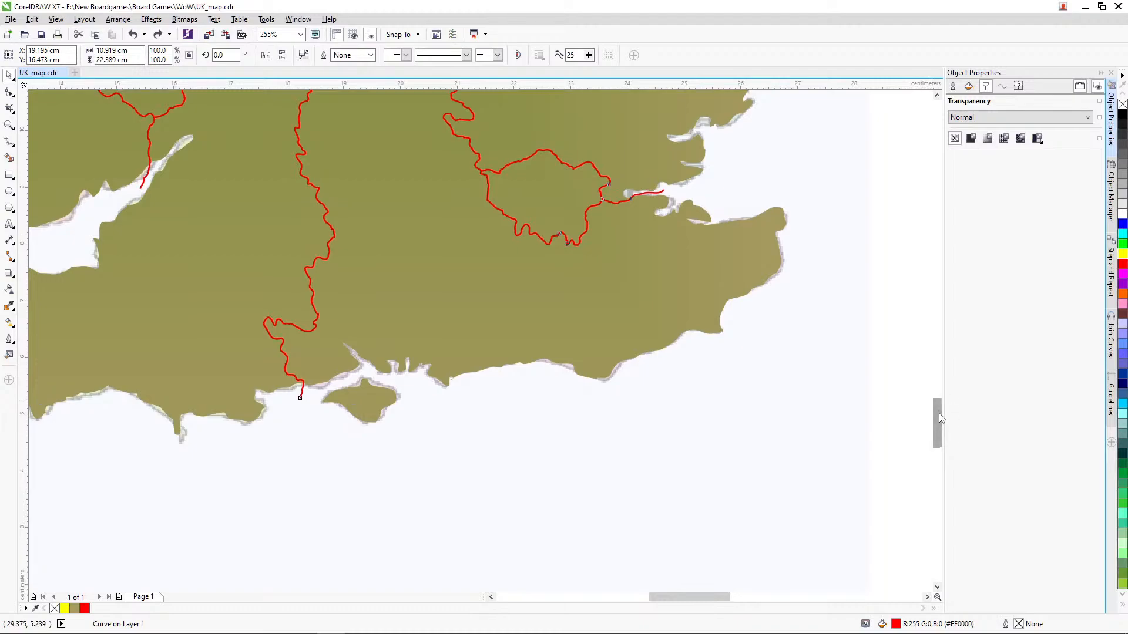
scroll(935, 406, up, 2)
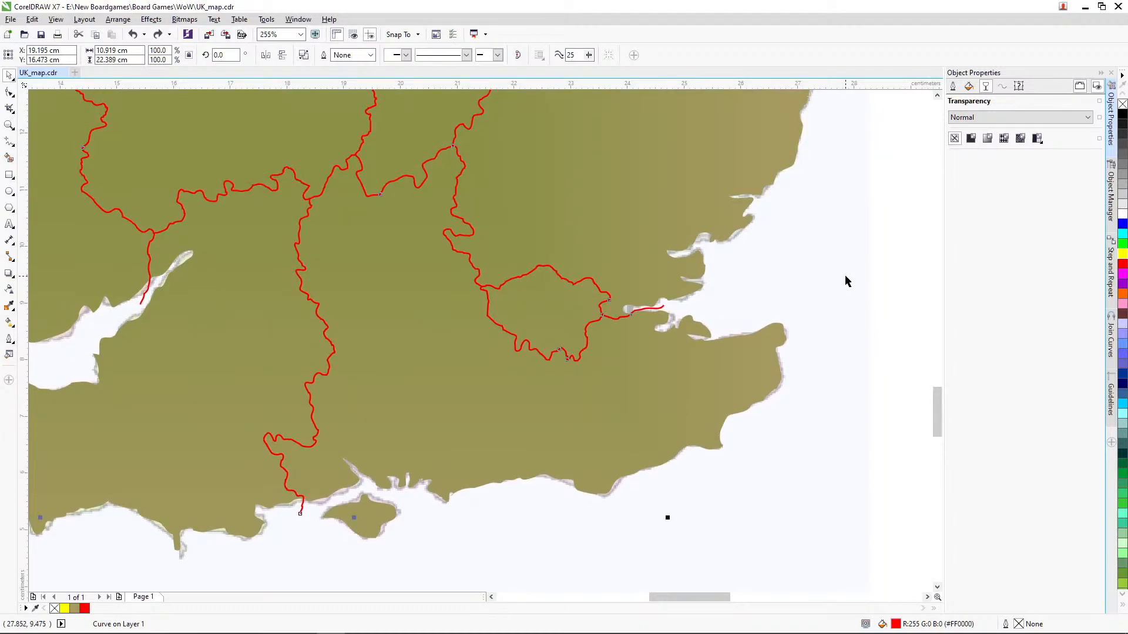
key(alt+Tab)
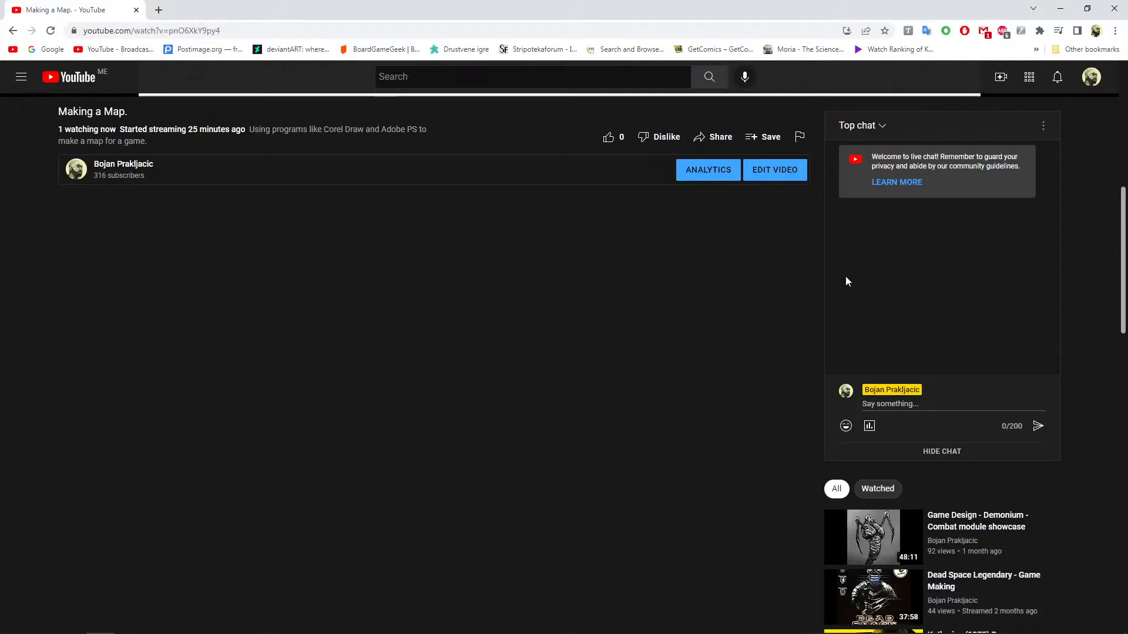
key(alt+Tab)
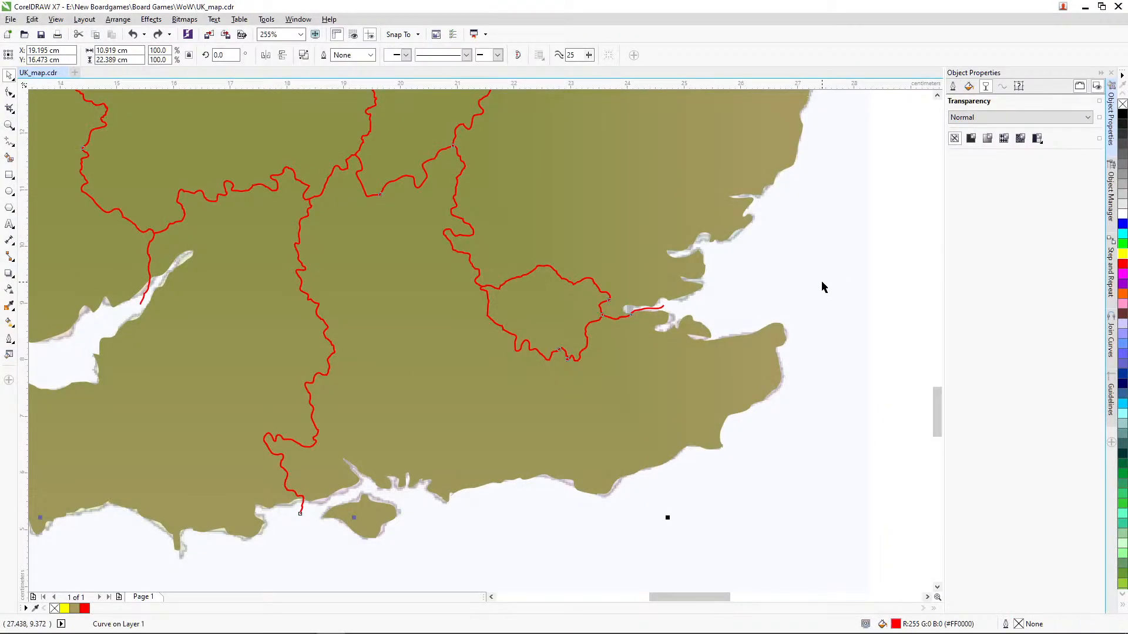
click(953, 87)
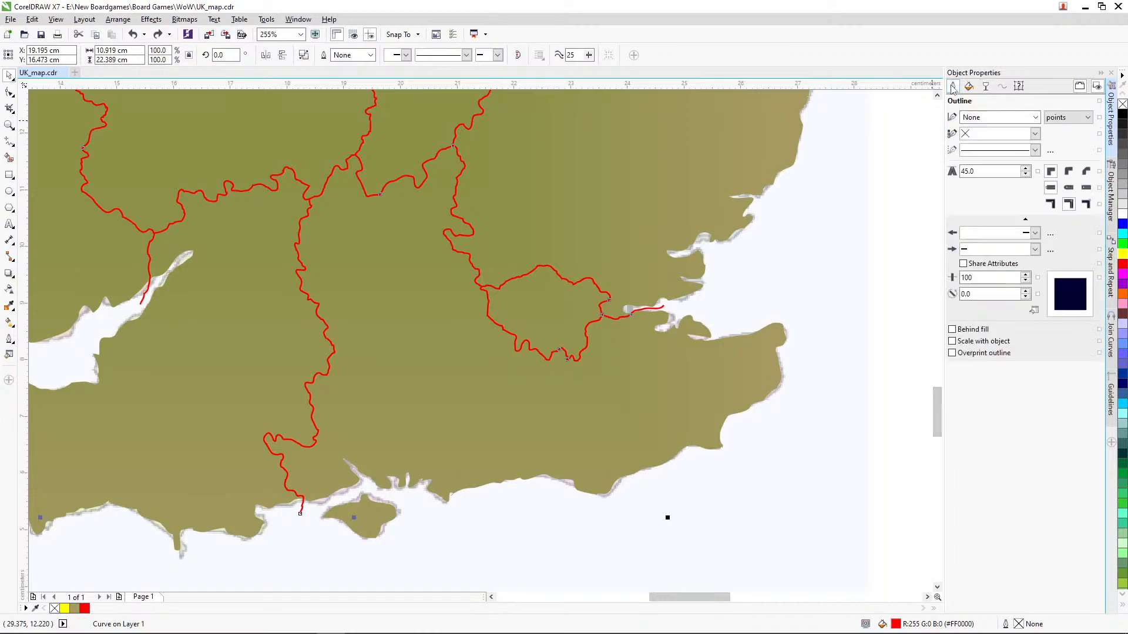
click(1035, 118)
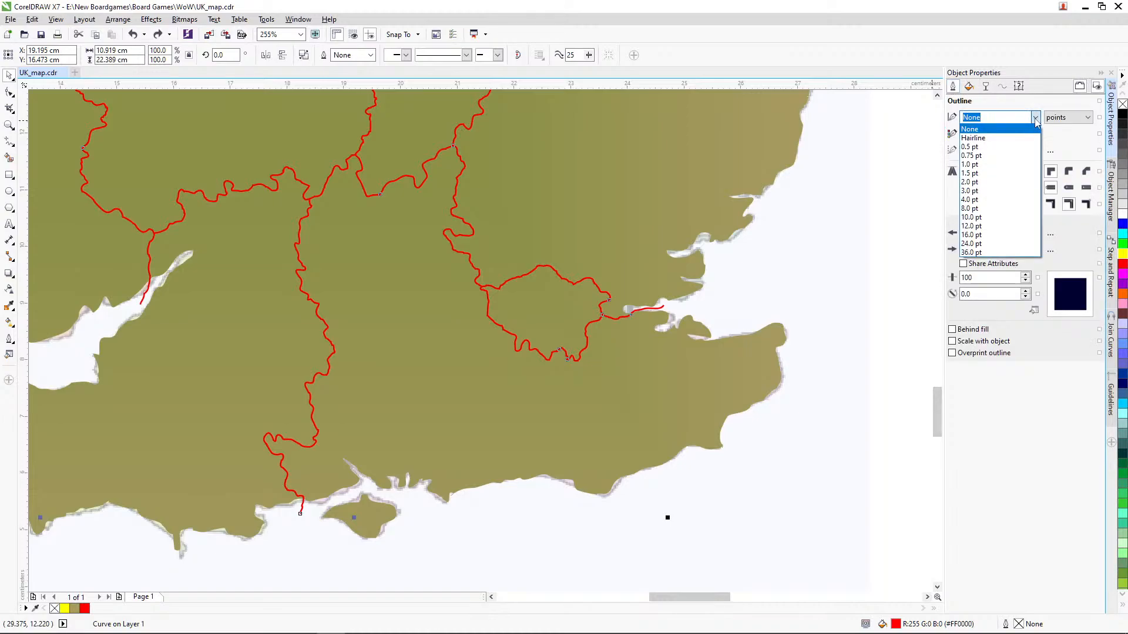
click(1035, 118)
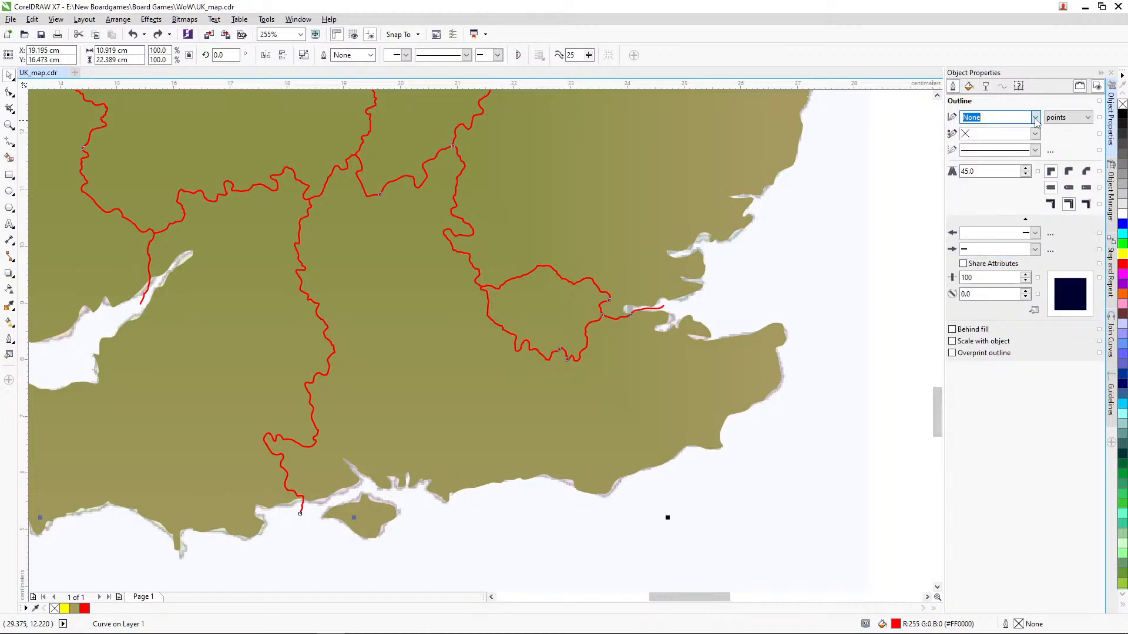
Step: Undo the landmass's transparency removal and the weld of the red border curves
click(816, 290)
click(575, 359)
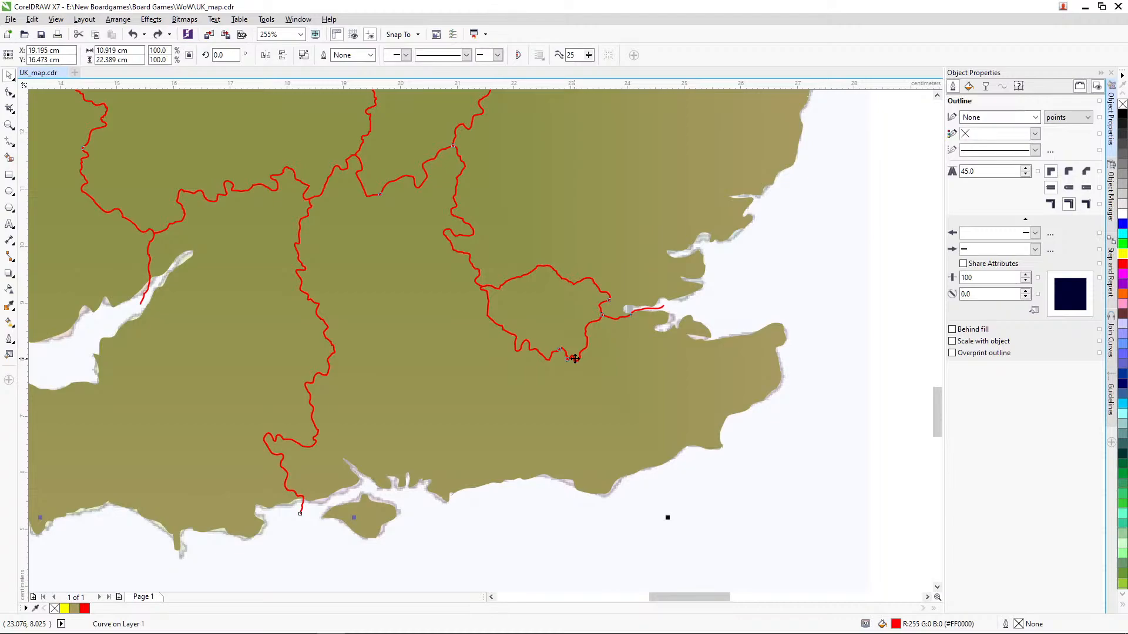
click(816, 356)
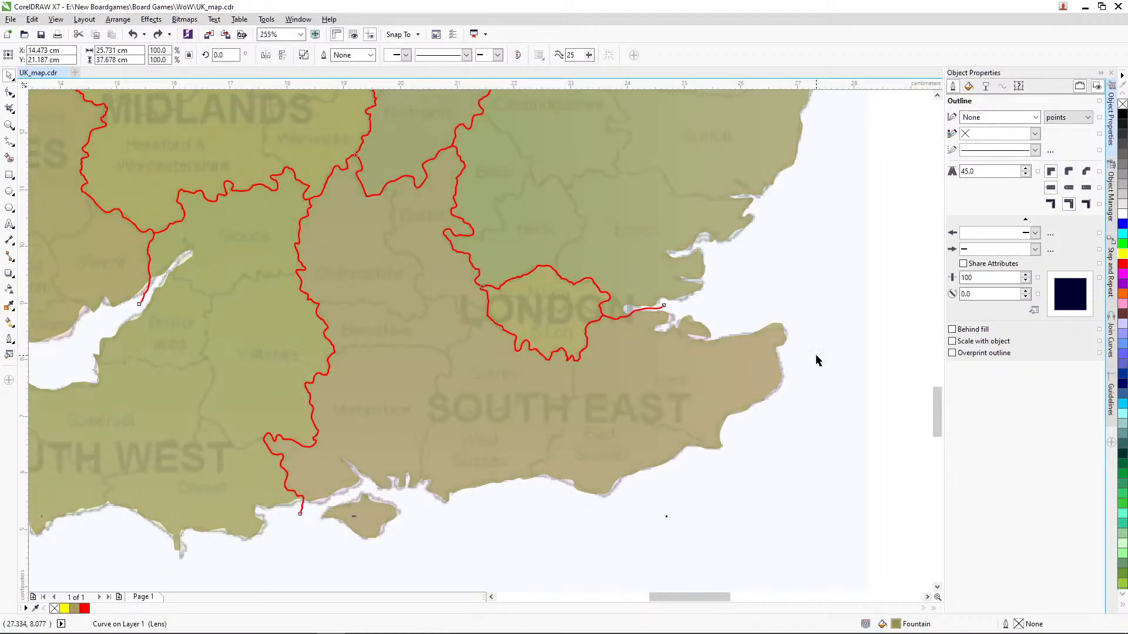
key(ctrl+z)
click(841, 305)
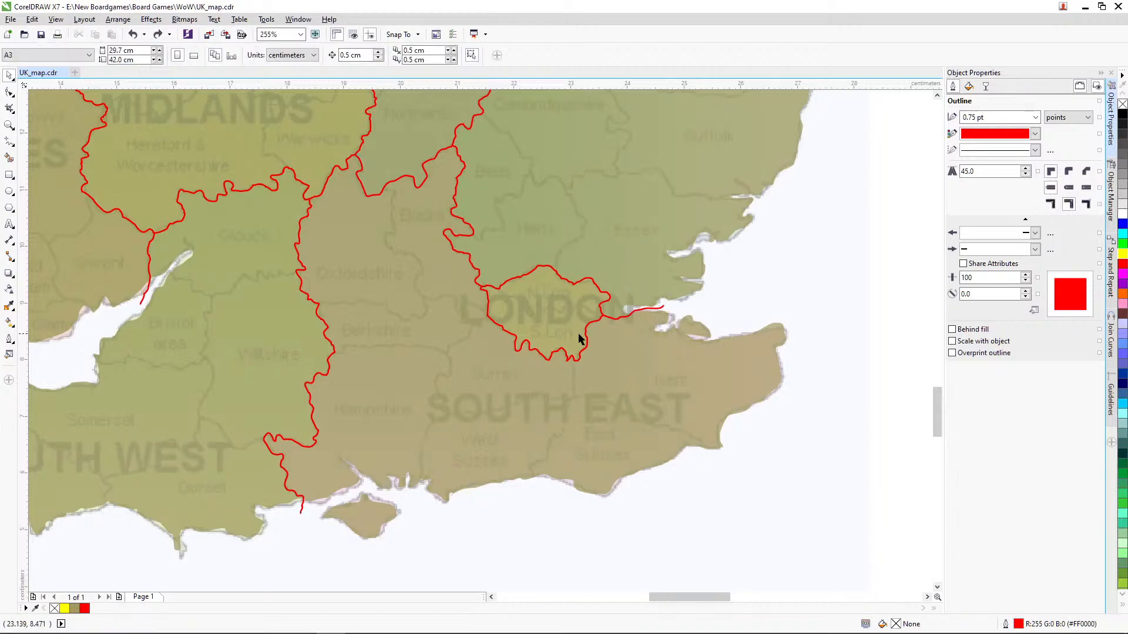
Step: Try deleting the node near the eastern end of London's southern border curve
click(587, 336)
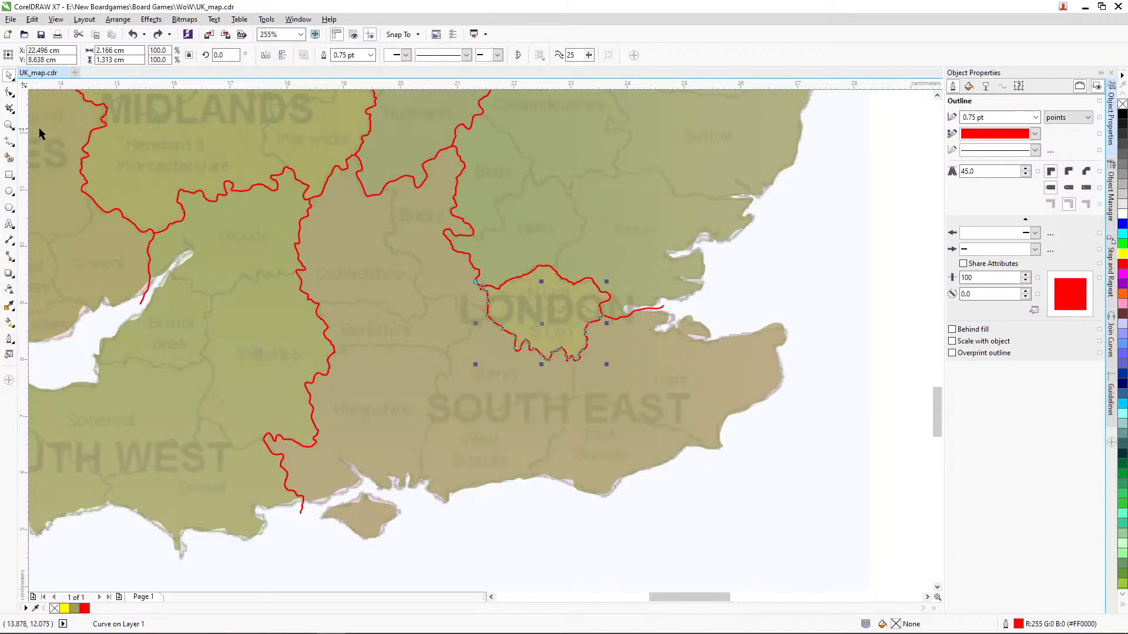
click(9, 126)
click(675, 384)
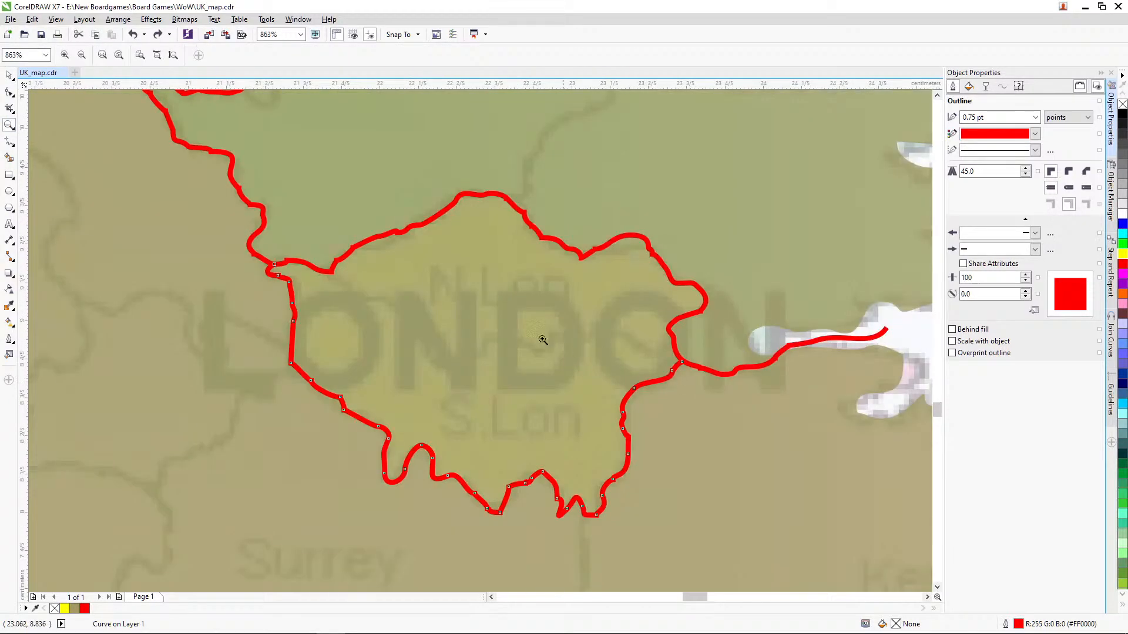
drag(356, 281, 762, 544)
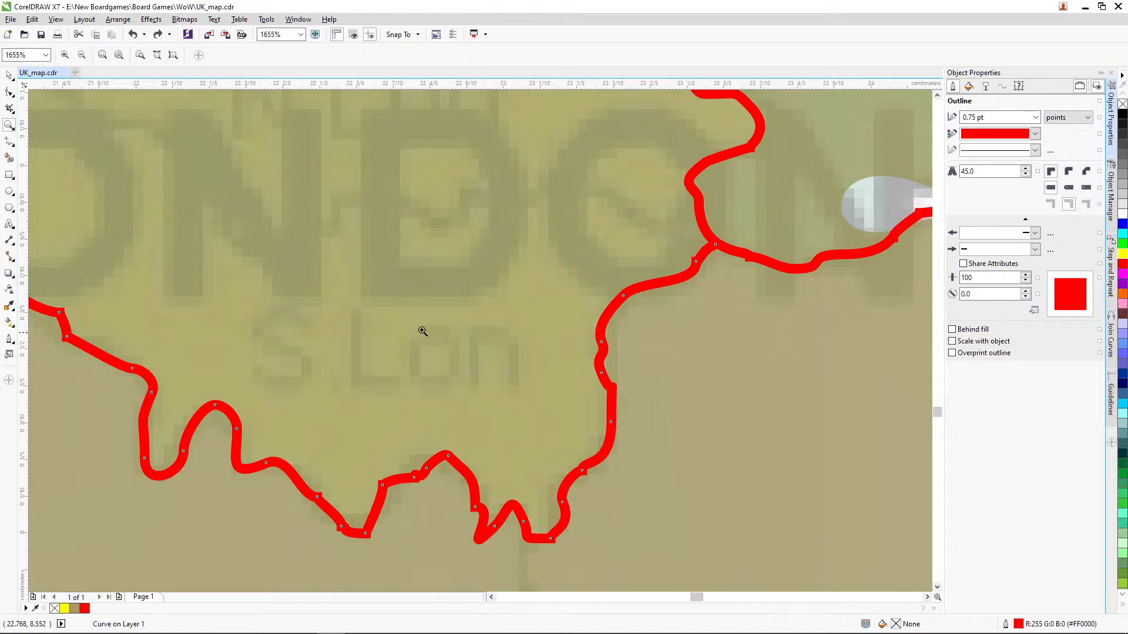
click(9, 93)
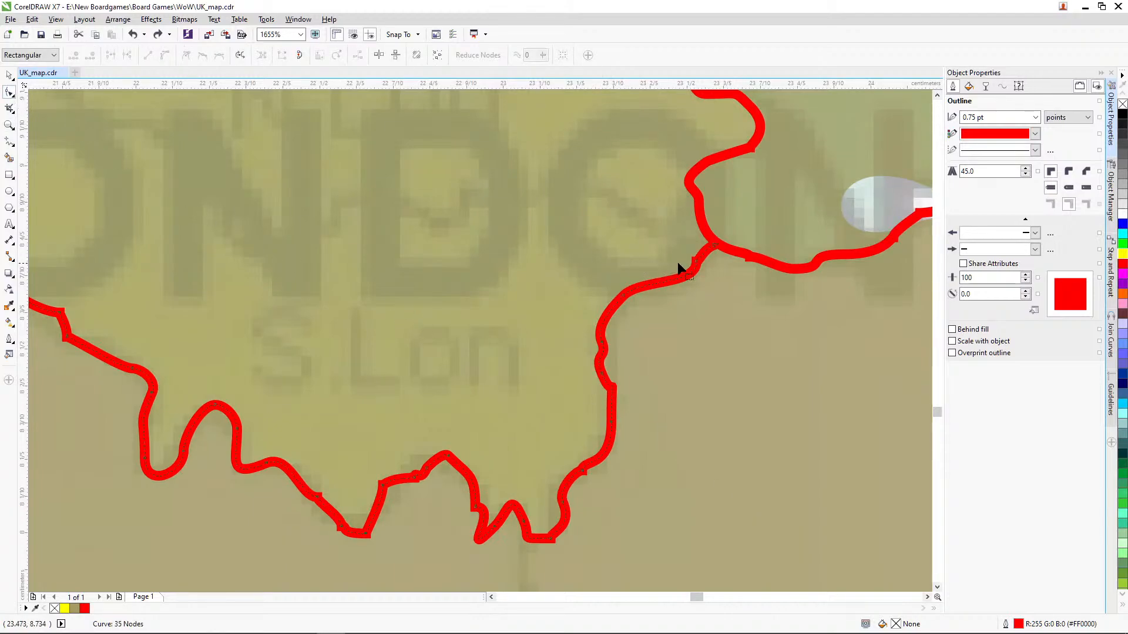
click(697, 262)
key(Delete)
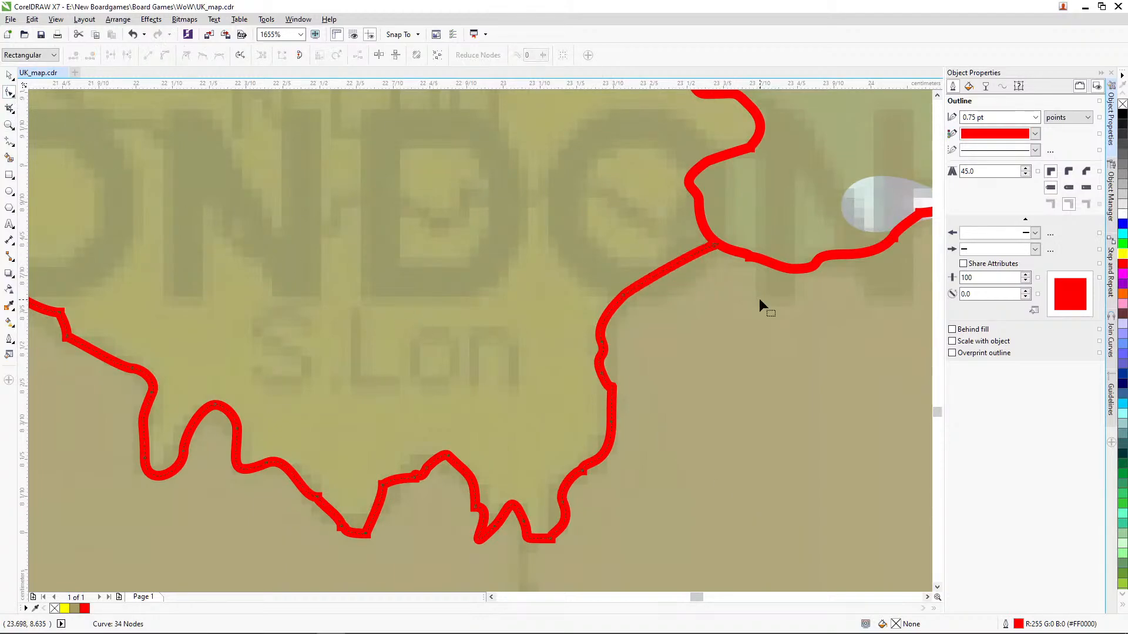
key(ctrl+z)
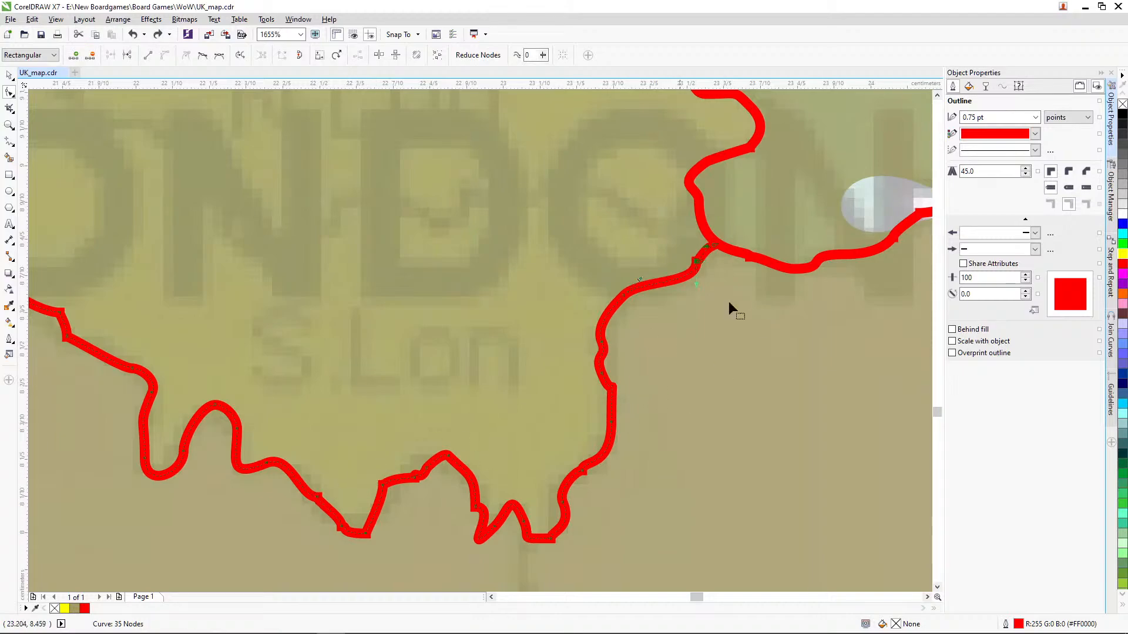
Step: Give London's southern border curve rounded outline corners and move its eastern end node onto the adjoining red border
click(1074, 172)
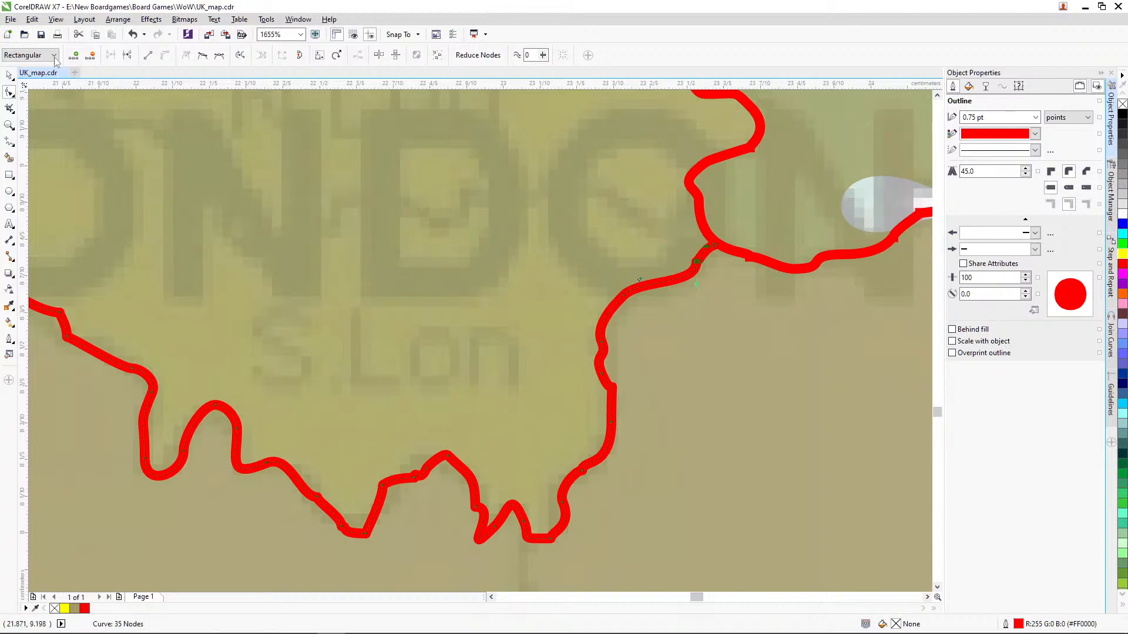
click(9, 125)
drag(558, 184, 775, 299)
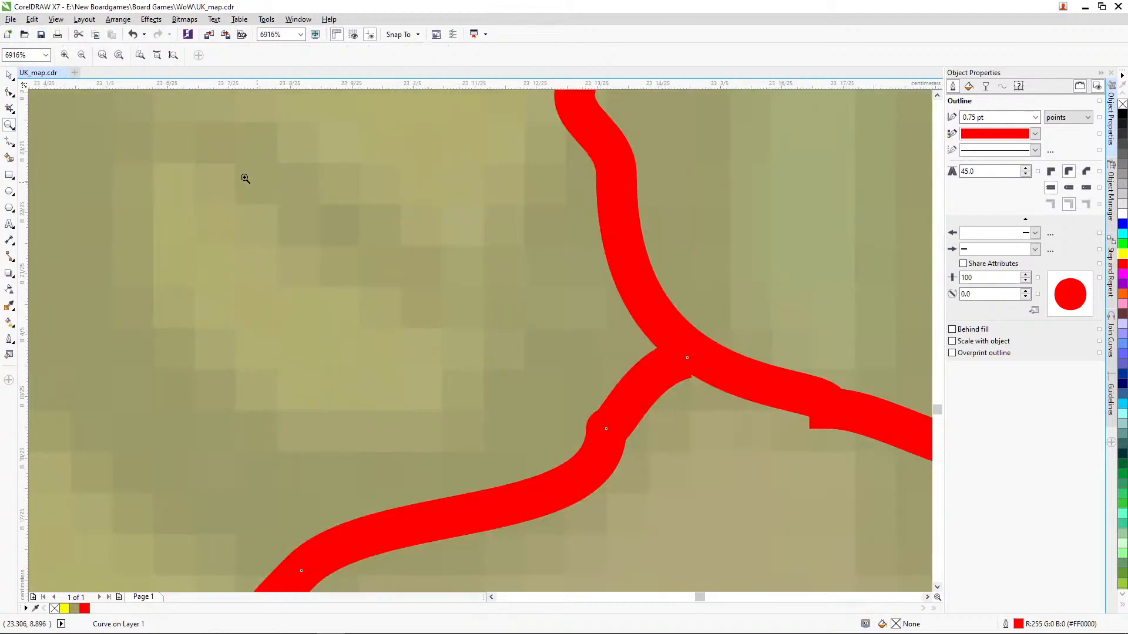
click(9, 92)
click(696, 352)
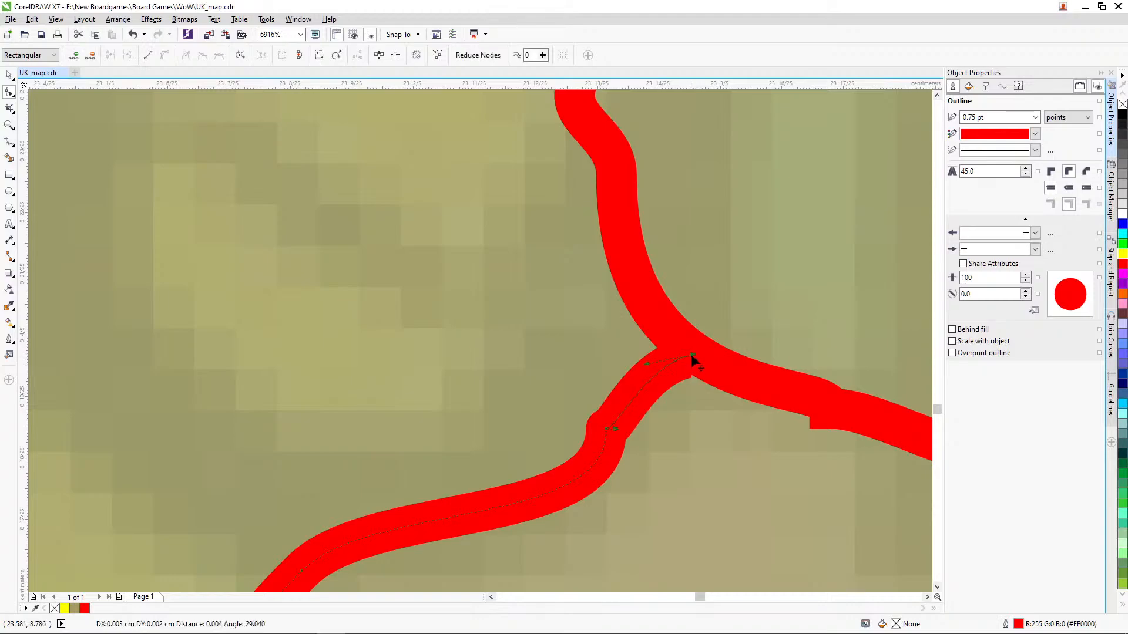
Step: Inspect the junction where the western end of London's southern border curve meets the neighbouring red border
click(9, 124)
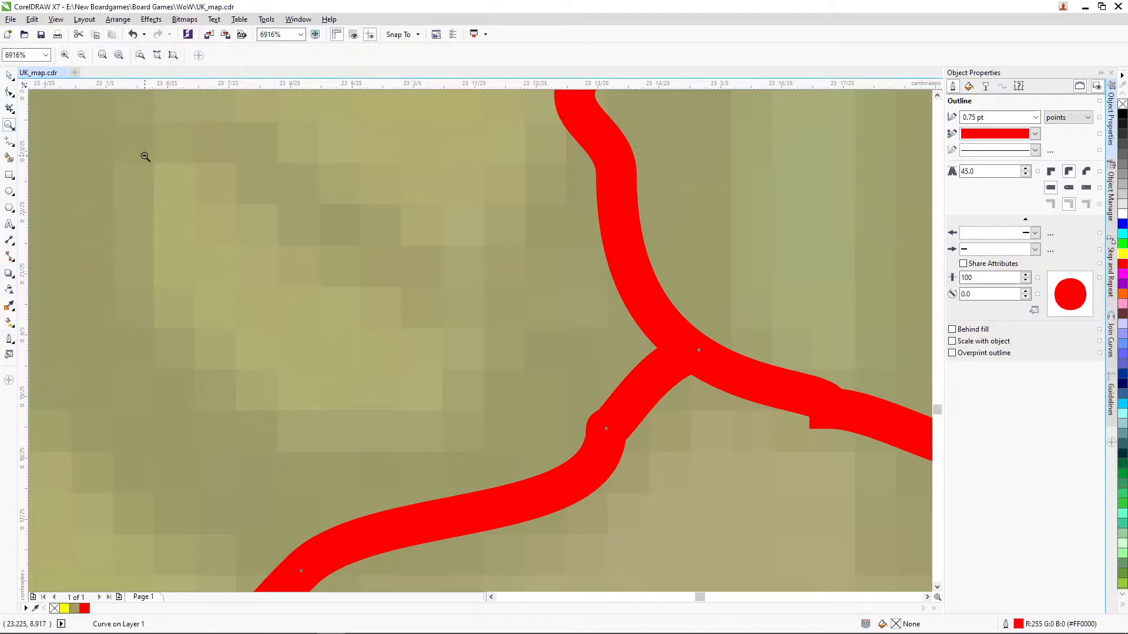
right_click(144, 156)
drag(305, 280, 305, 280)
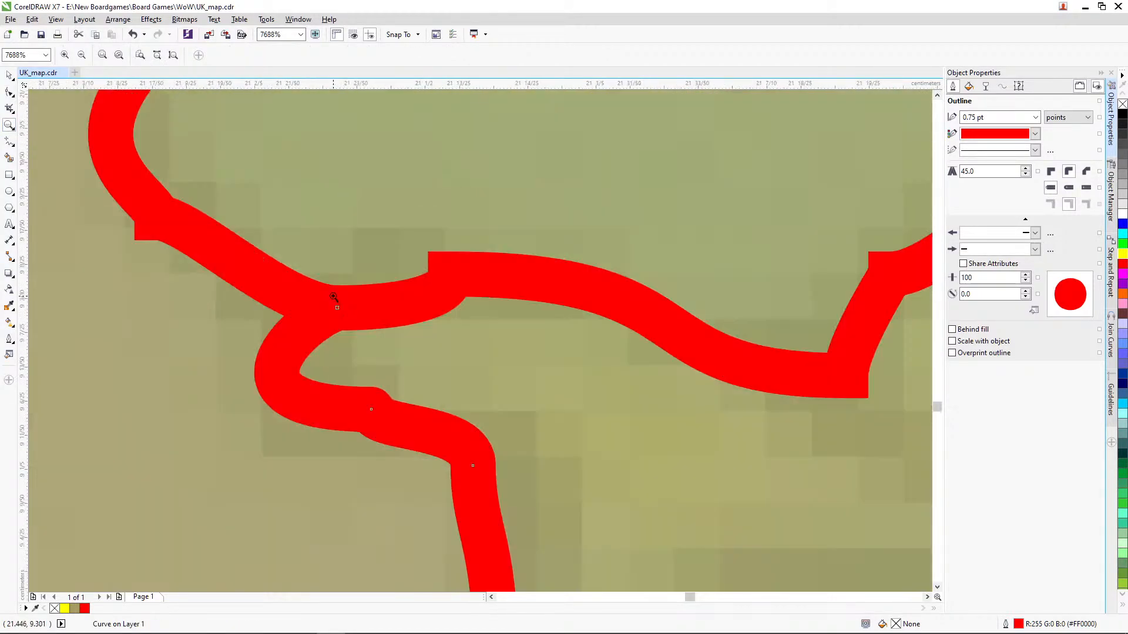
right_click(544, 307)
right_click(548, 309)
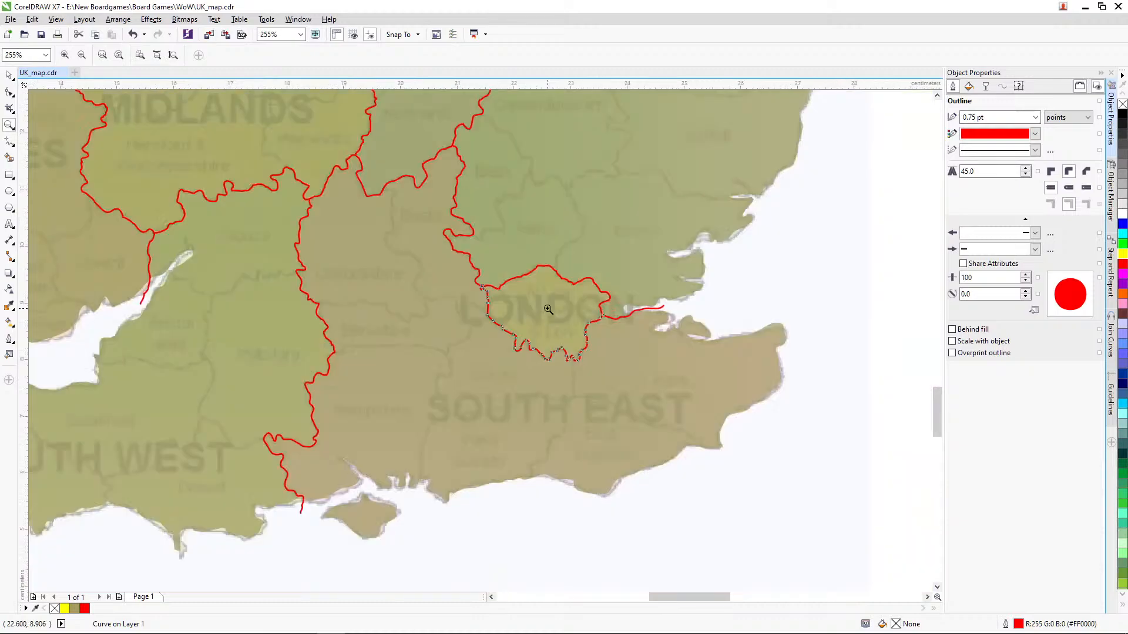
right_click(408, 281)
Step: Try converting the outlines of all red border curves to objects and welding them, and undo both operations
click(9, 75)
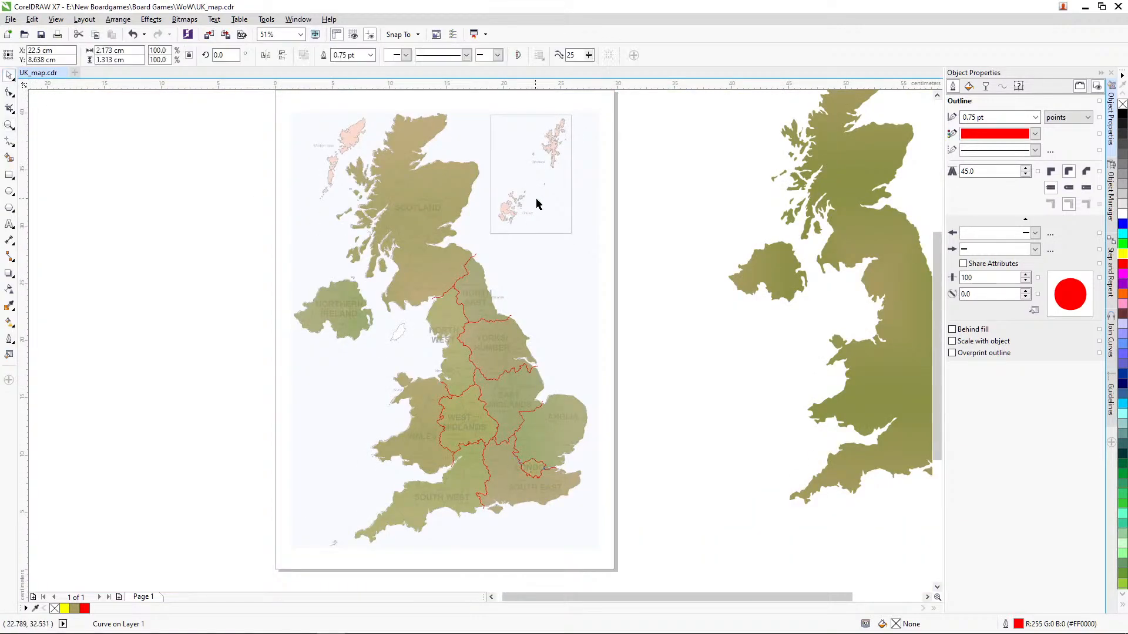
drag(667, 228, 282, 511)
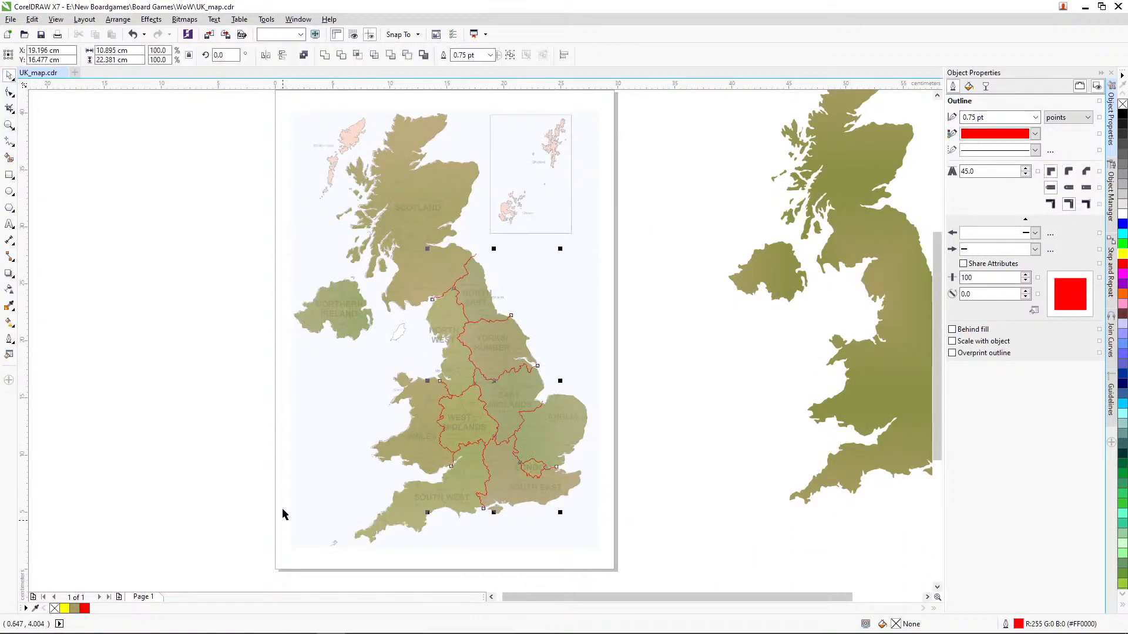
click(118, 19)
click(180, 169)
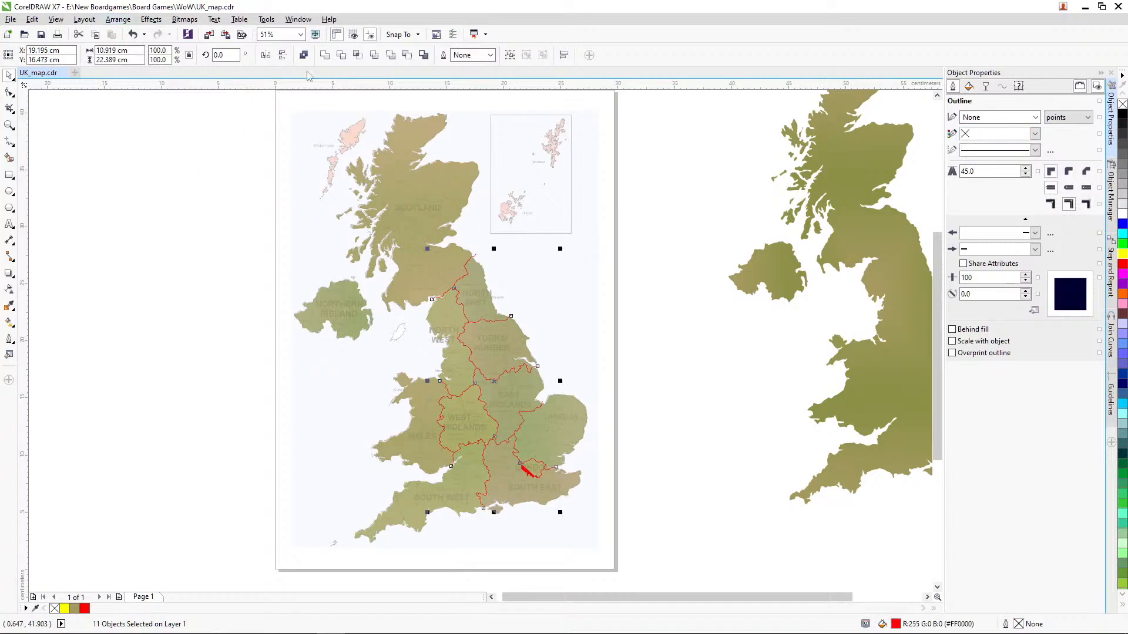
click(328, 57)
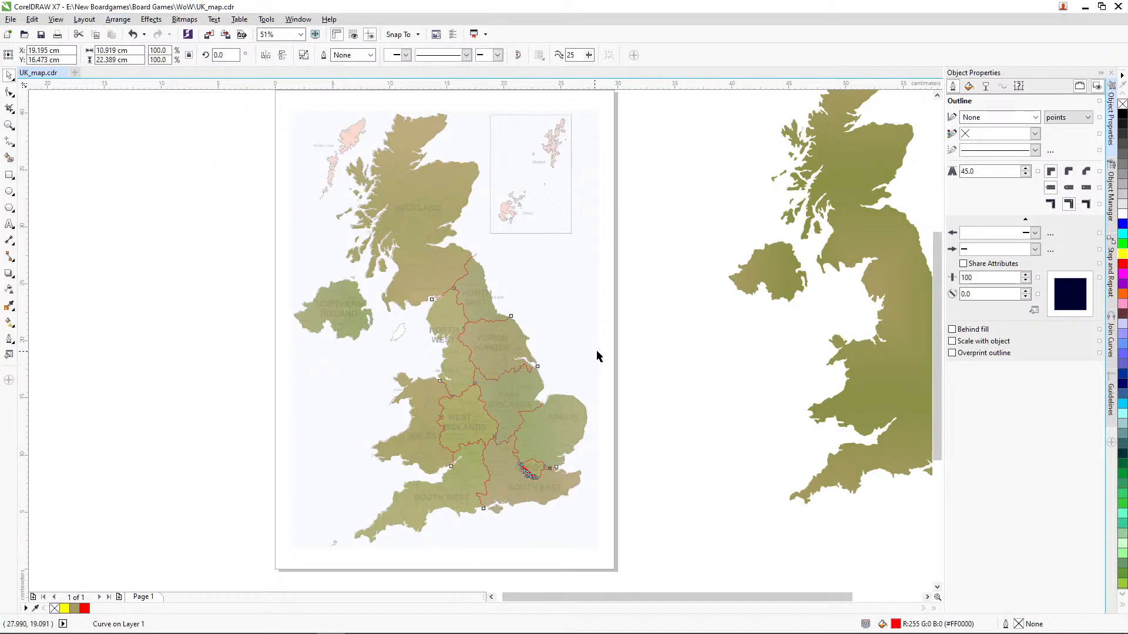
key(ctrl+z)
key(ctrl+z)
Step: Try converting only the outline of London's southern border curve to an object, and undo the conversion
key(z)
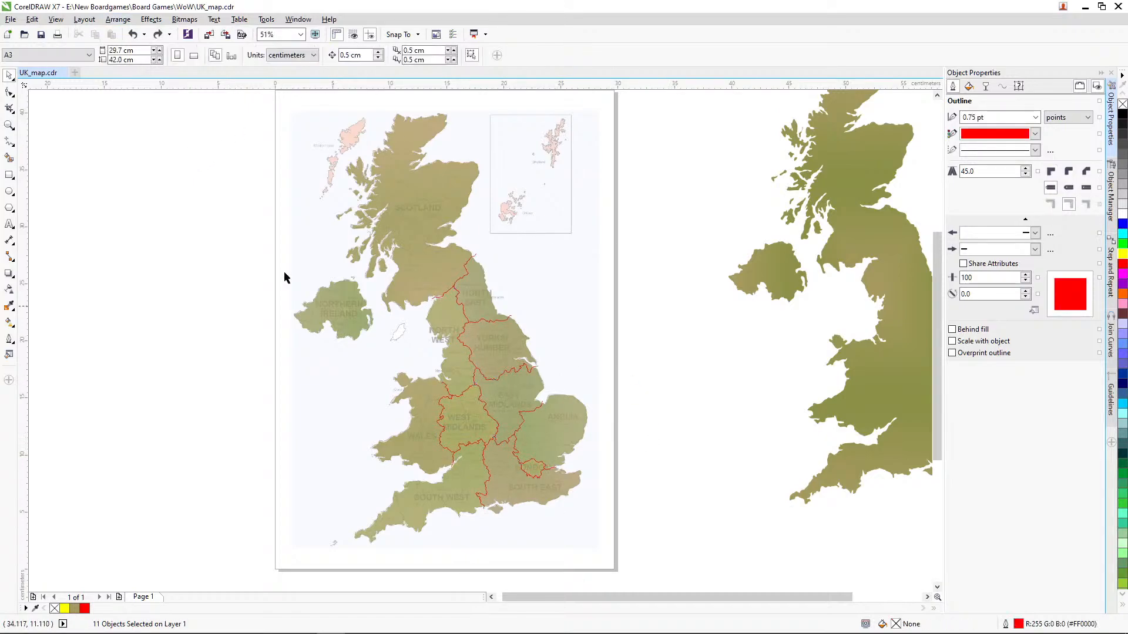
drag(464, 435, 556, 487)
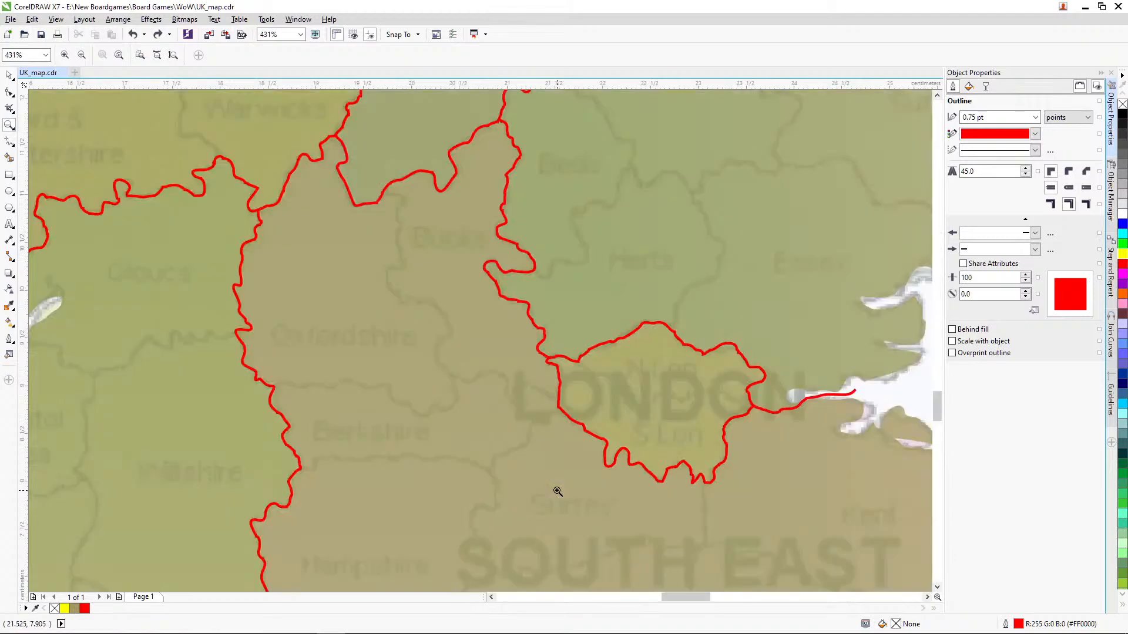
drag(536, 321, 794, 505)
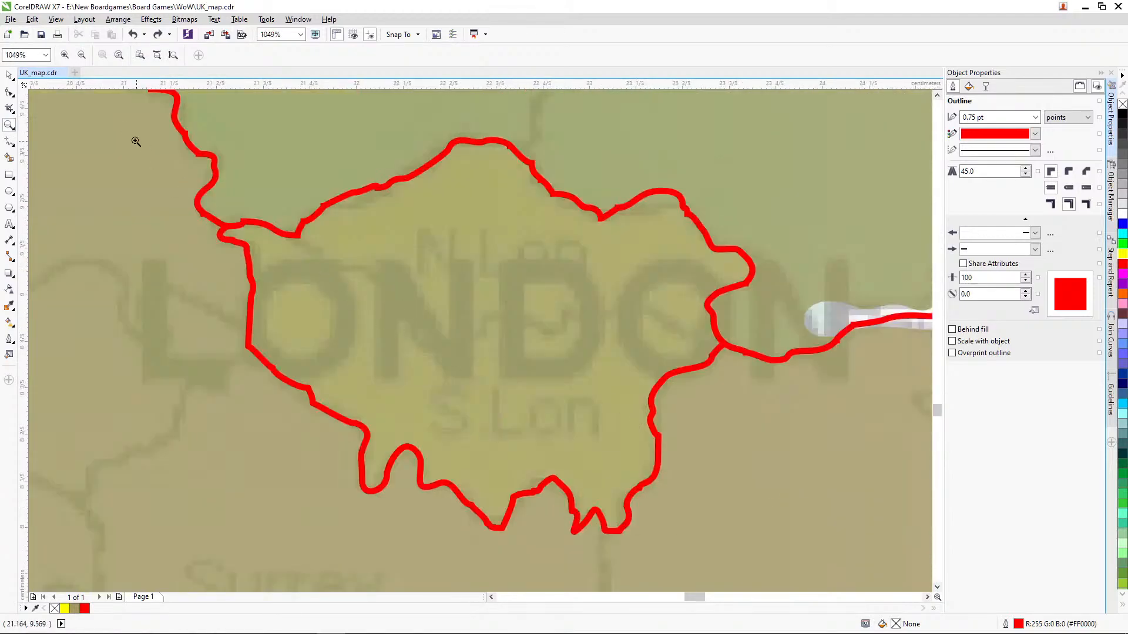
click(10, 75)
click(425, 414)
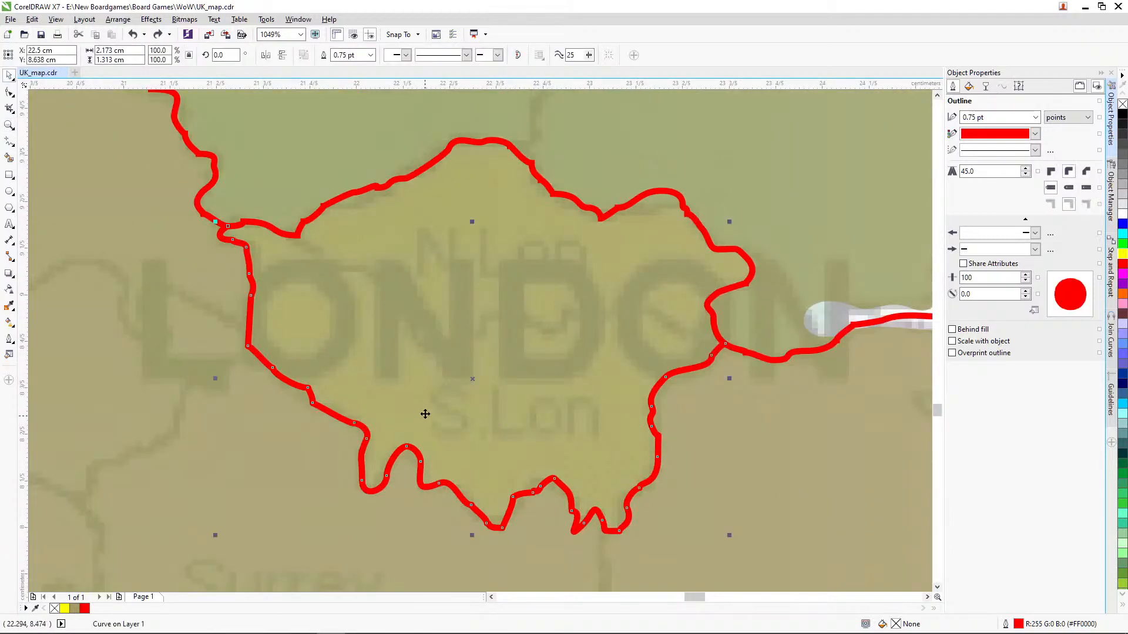
click(117, 20)
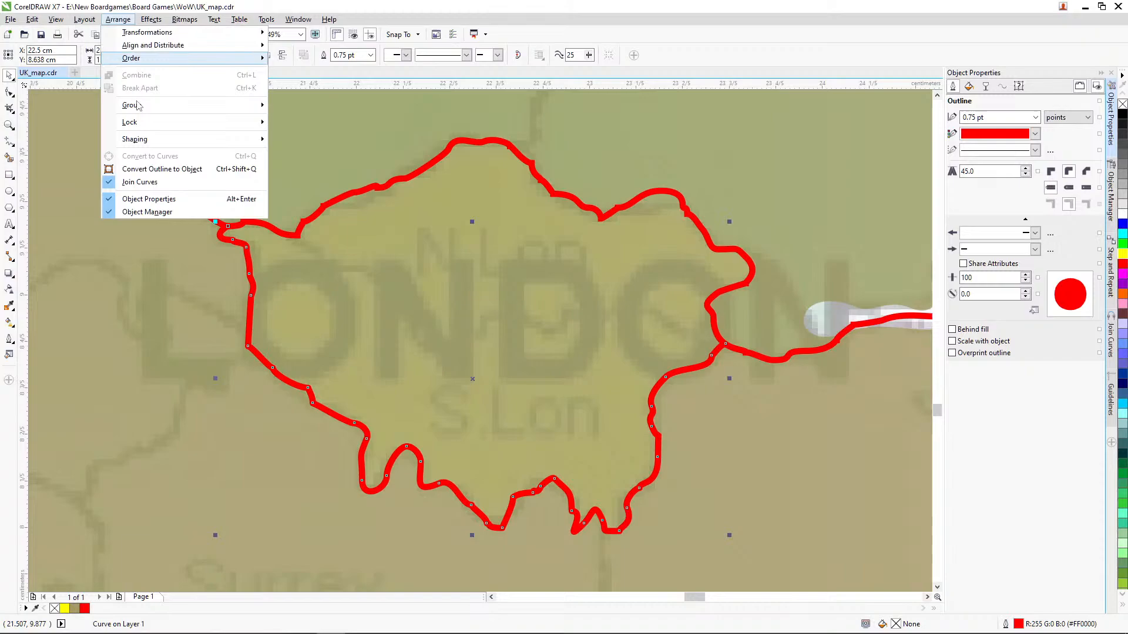
click(158, 173)
key(ctrl+z)
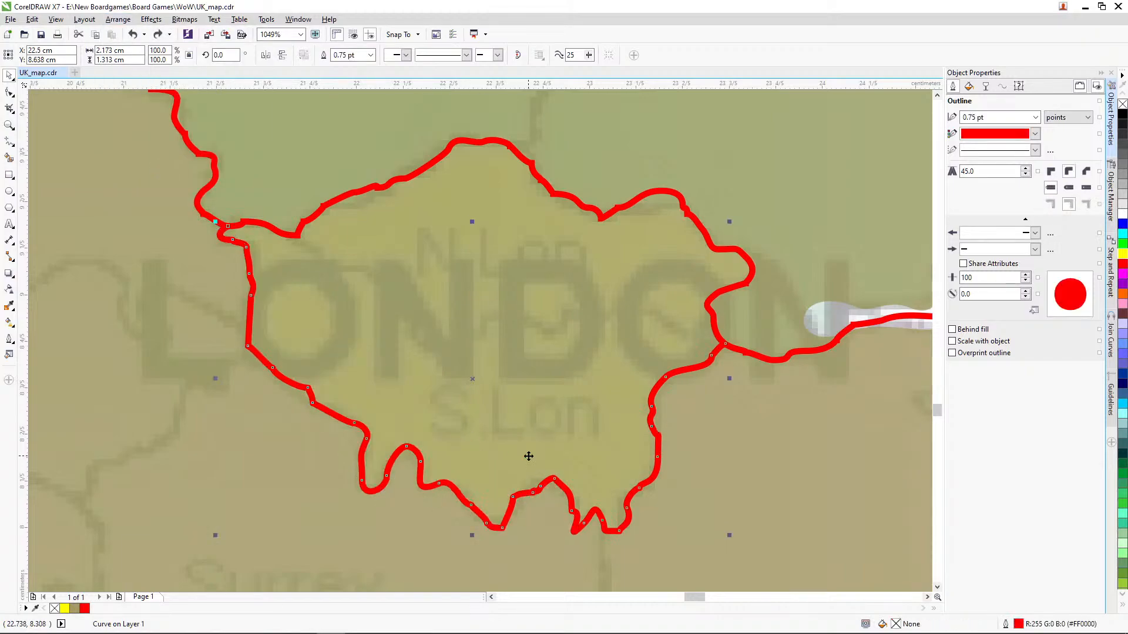
Step: Slightly reposition nodes at the western end and along the jagged southern edge of London's southern border curve
click(10, 92)
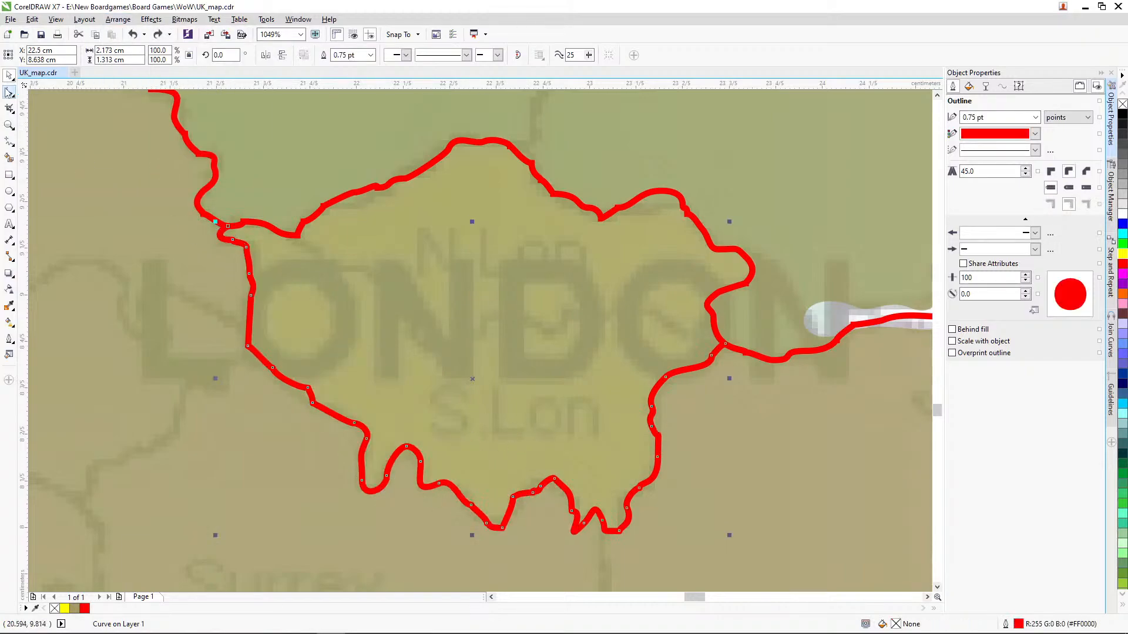
click(225, 228)
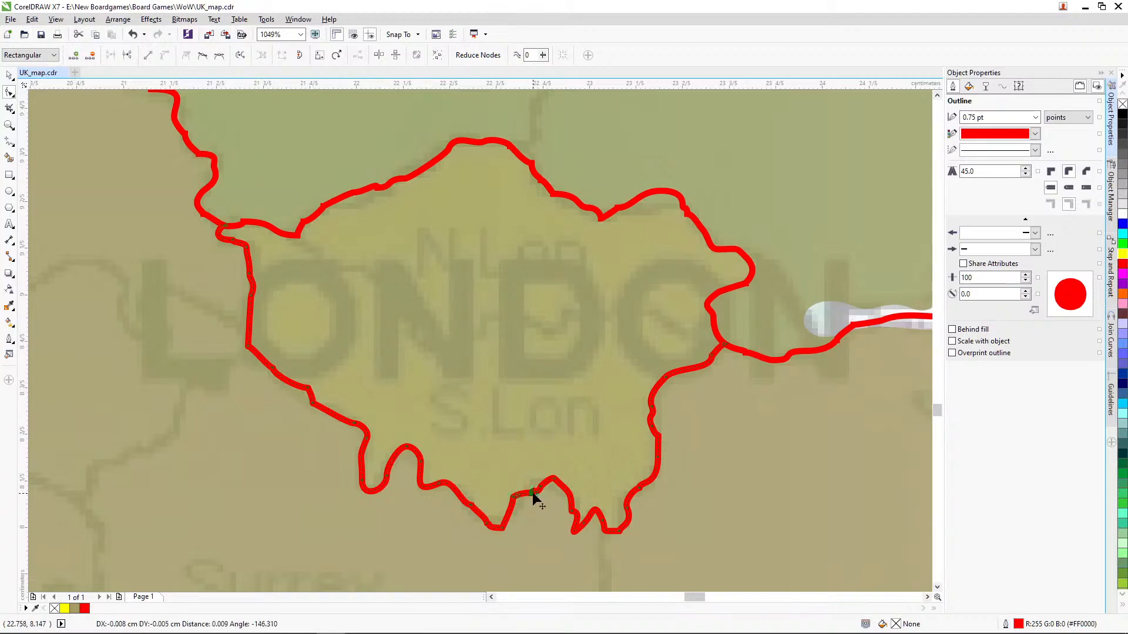
drag(541, 489, 571, 508)
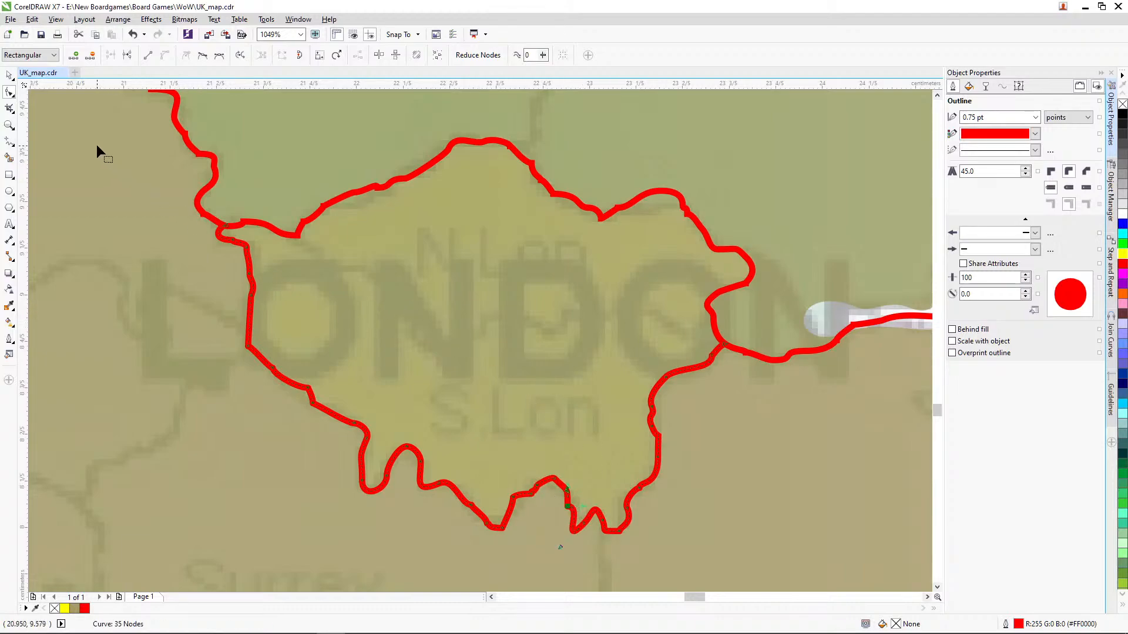
Step: Convert the outline of London's adjusted southern border curve to an object
click(10, 75)
click(118, 19)
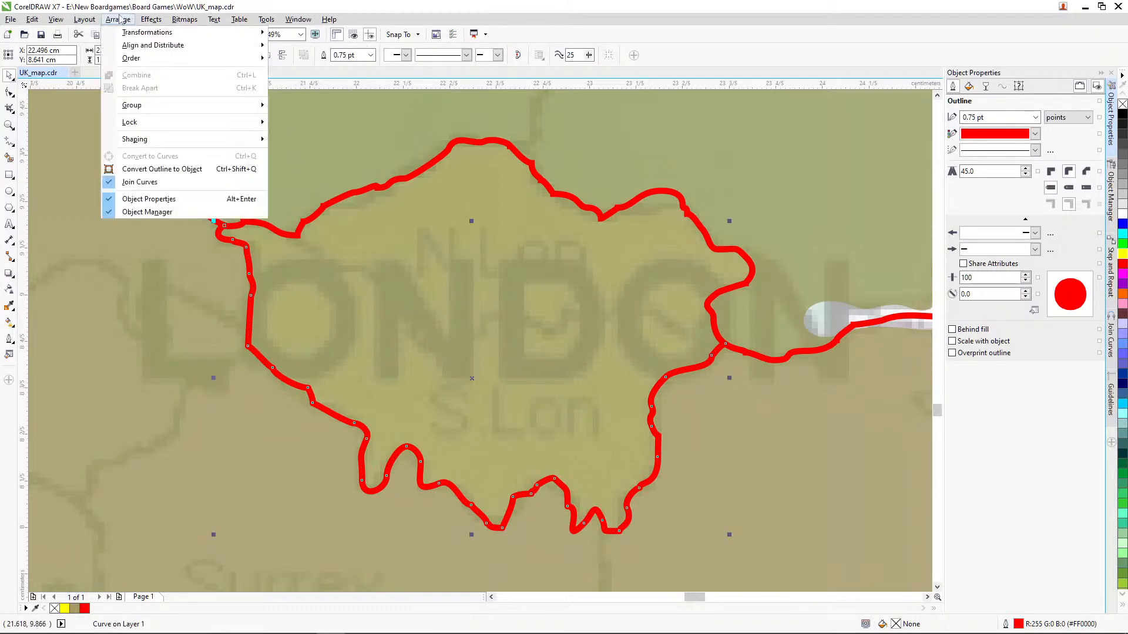
click(162, 170)
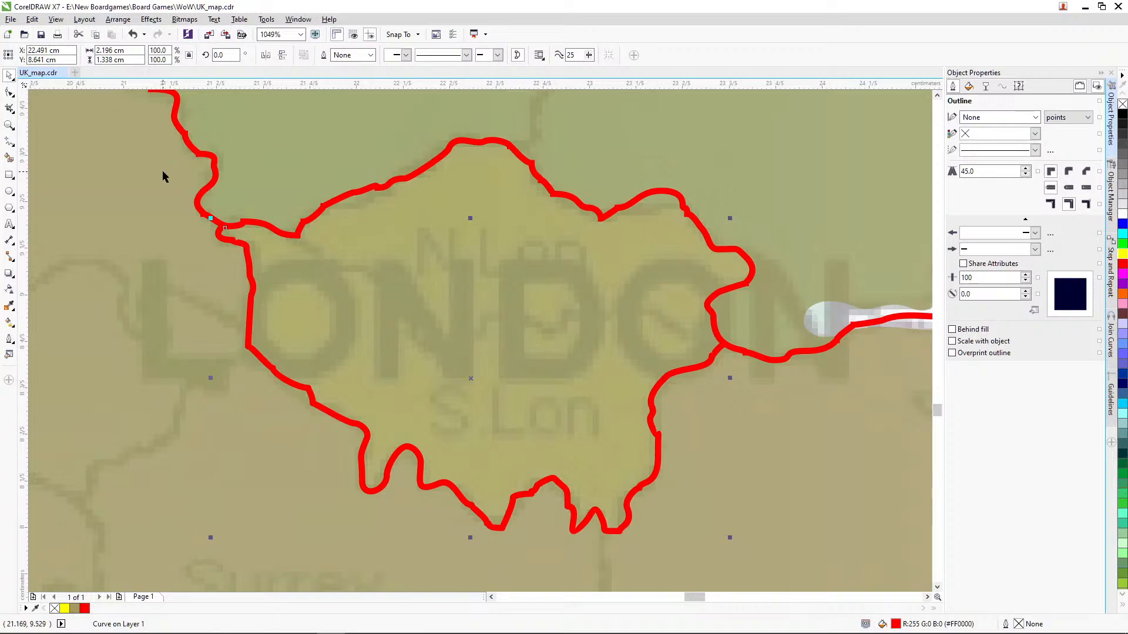
Step: Select all the red border curves on the map, convert their outlines to objects and weld the converted borders together
click(10, 125)
right_click(248, 179)
right_click(301, 224)
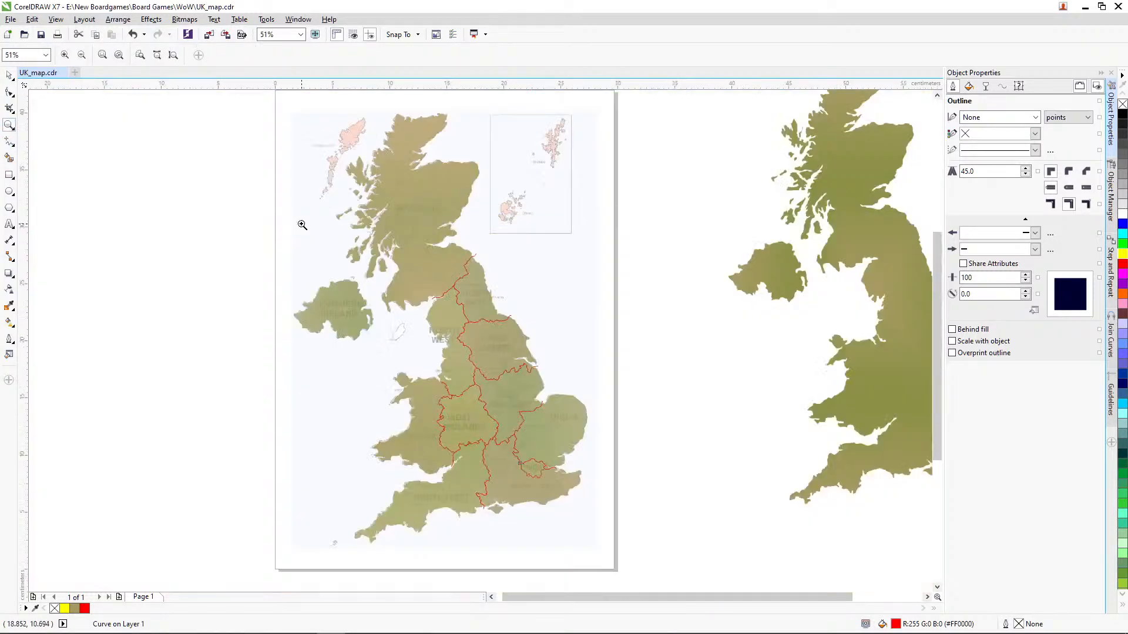
key(space)
drag(637, 235, 295, 552)
click(118, 19)
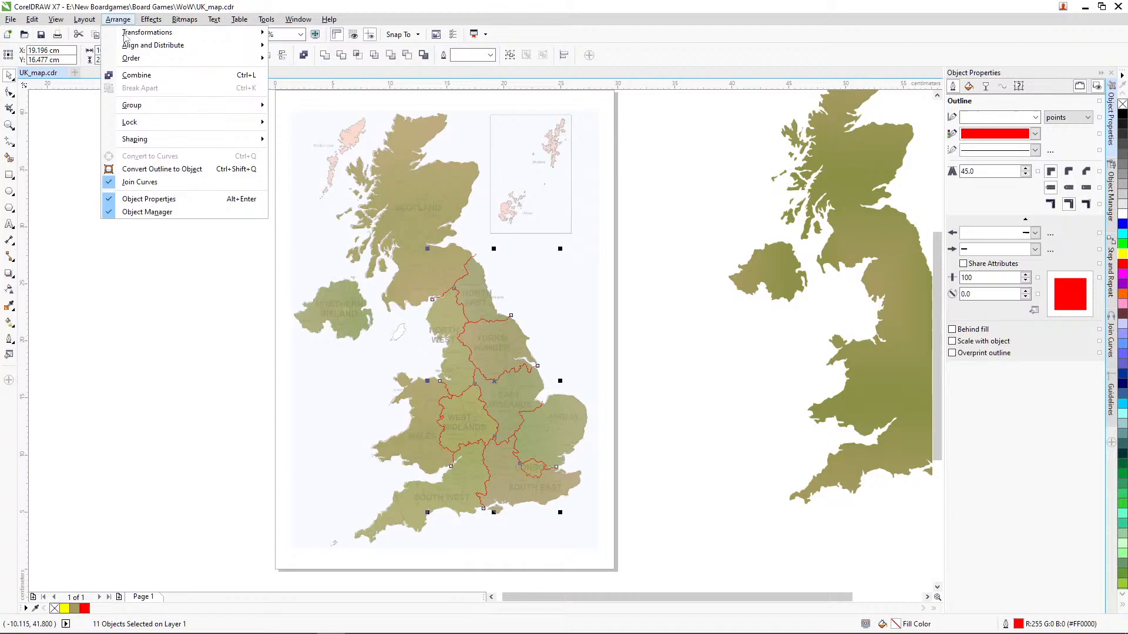
click(164, 170)
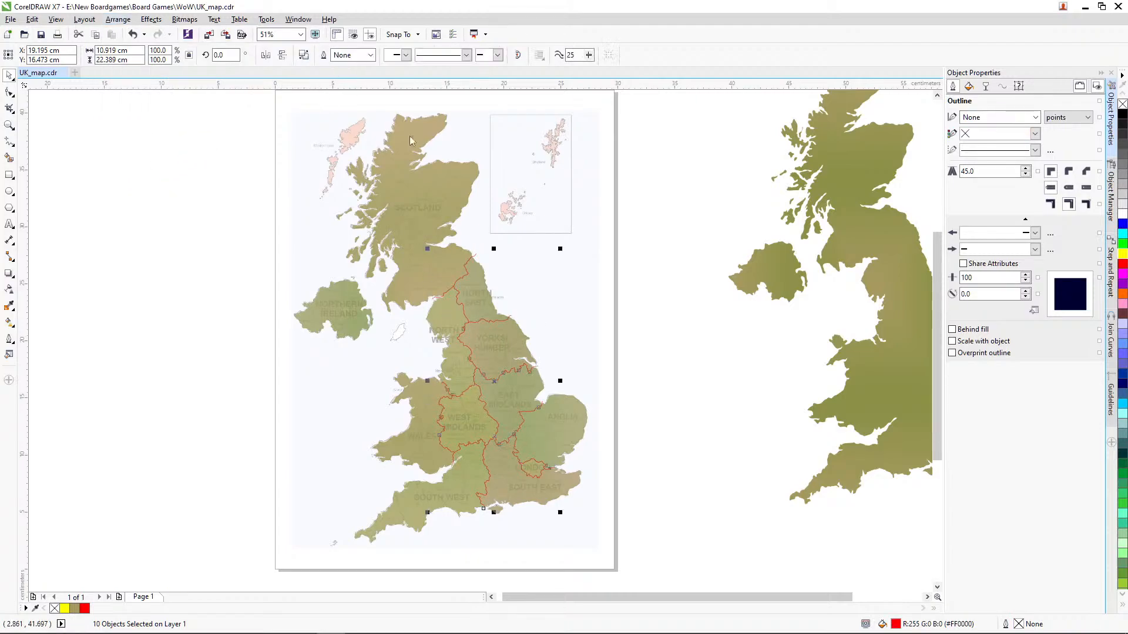
click(627, 360)
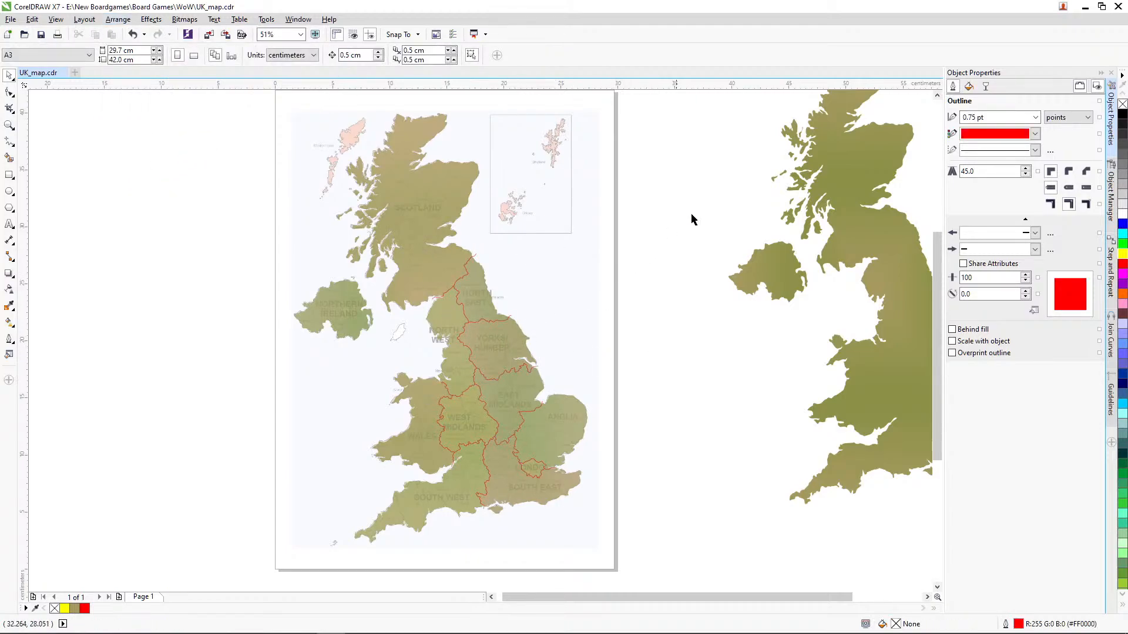
Step: Remove the transparency from the UK landmass on the page
click(455, 175)
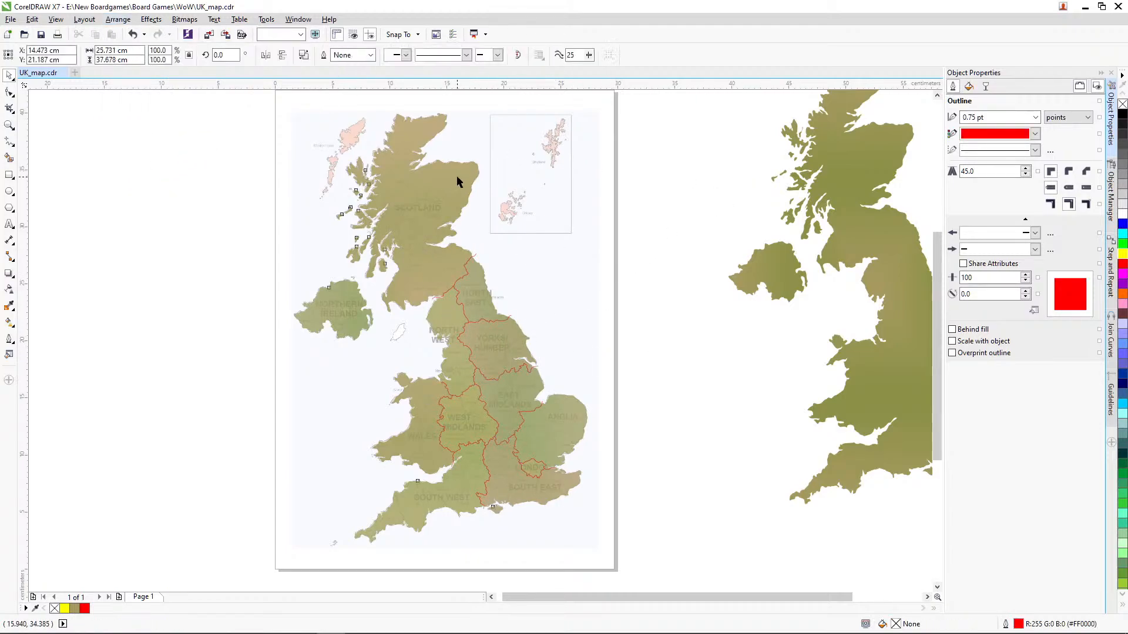
click(986, 86)
click(955, 137)
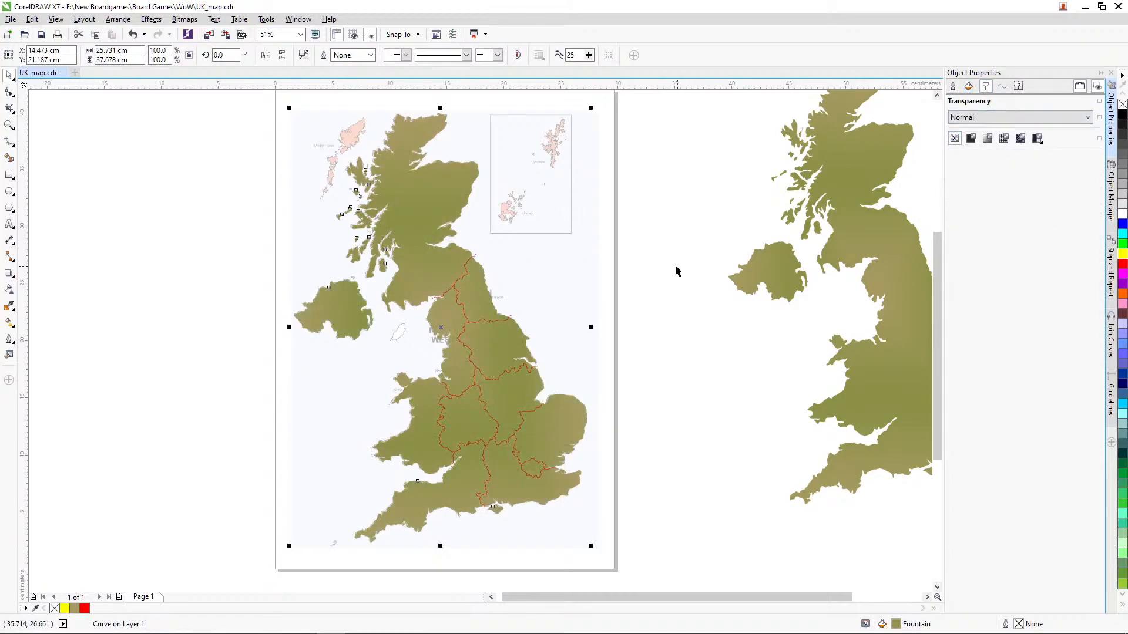
Step: Try trimming the landmass with the welded red border shape
click(674, 269)
click(500, 375)
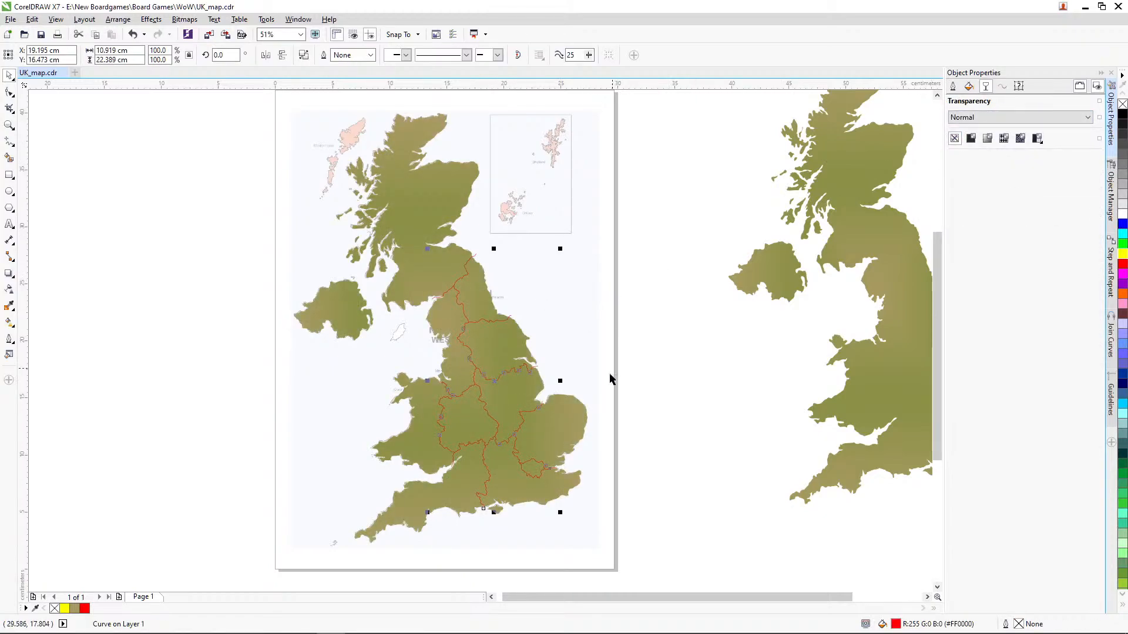
shift+click(571, 401)
click(347, 56)
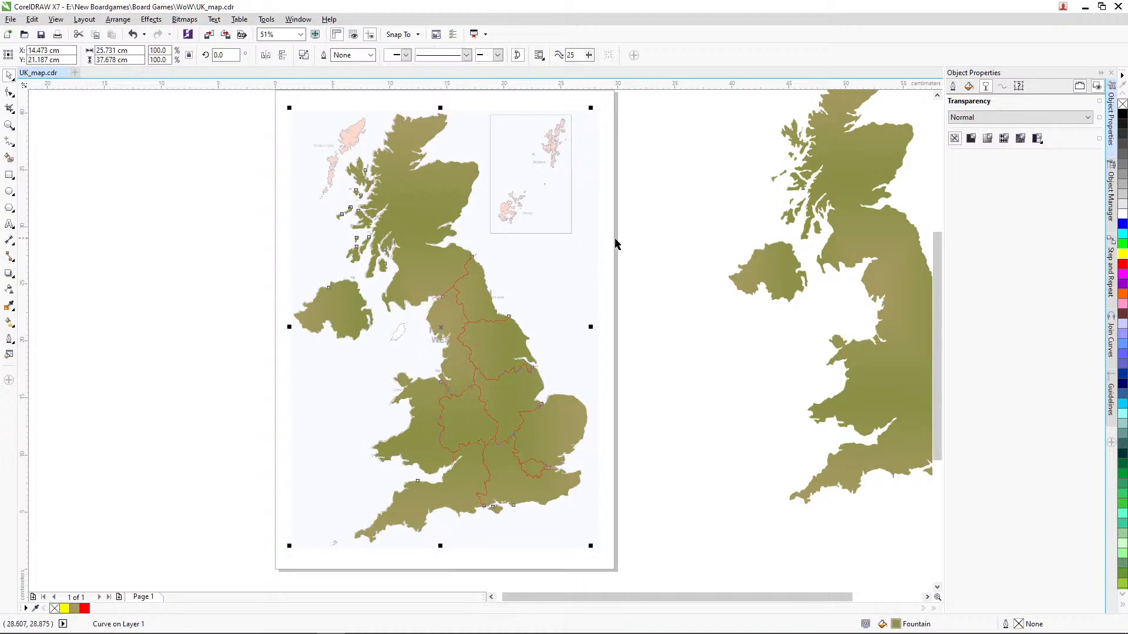
click(650, 248)
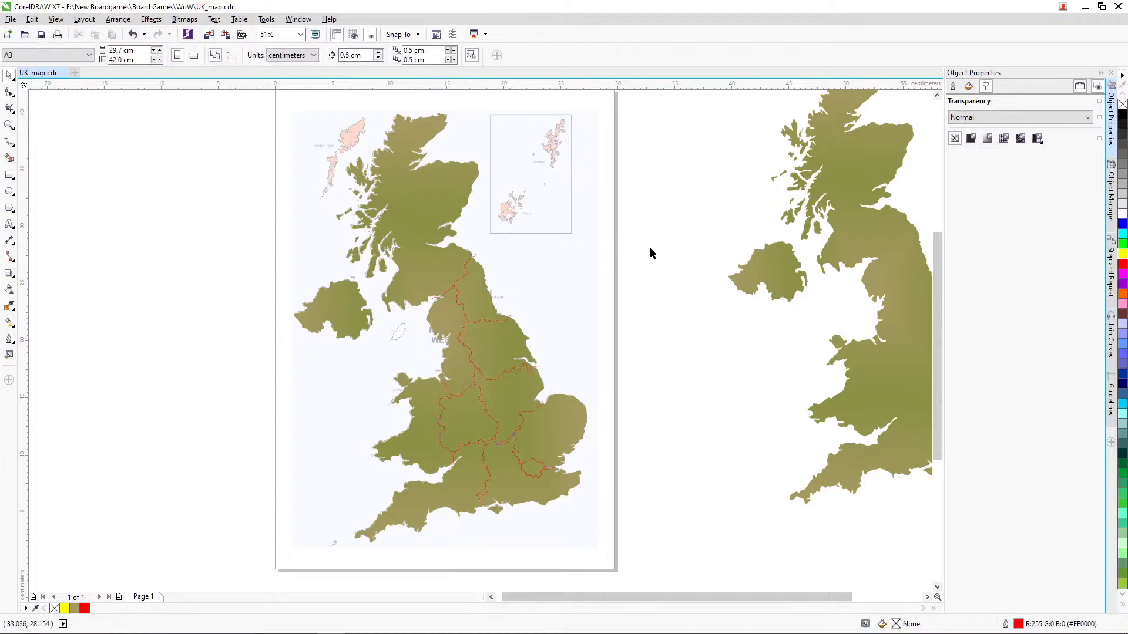
Step: Check the borders around London and southern England and undo the landmass trim
click(9, 125)
drag(459, 415, 586, 532)
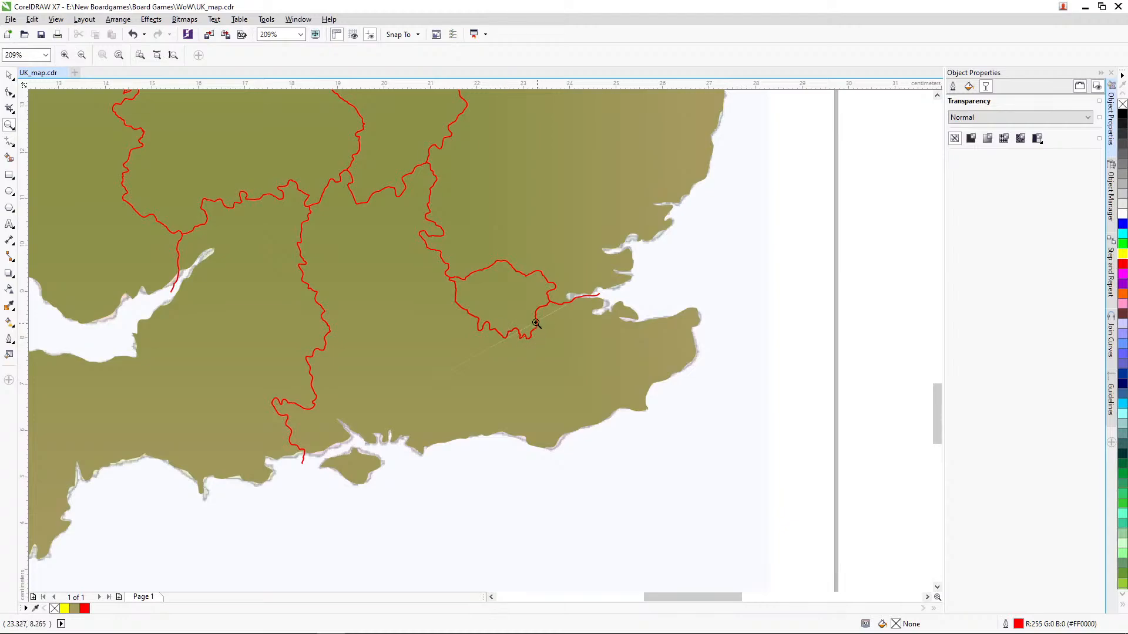
key(ctrl+z)
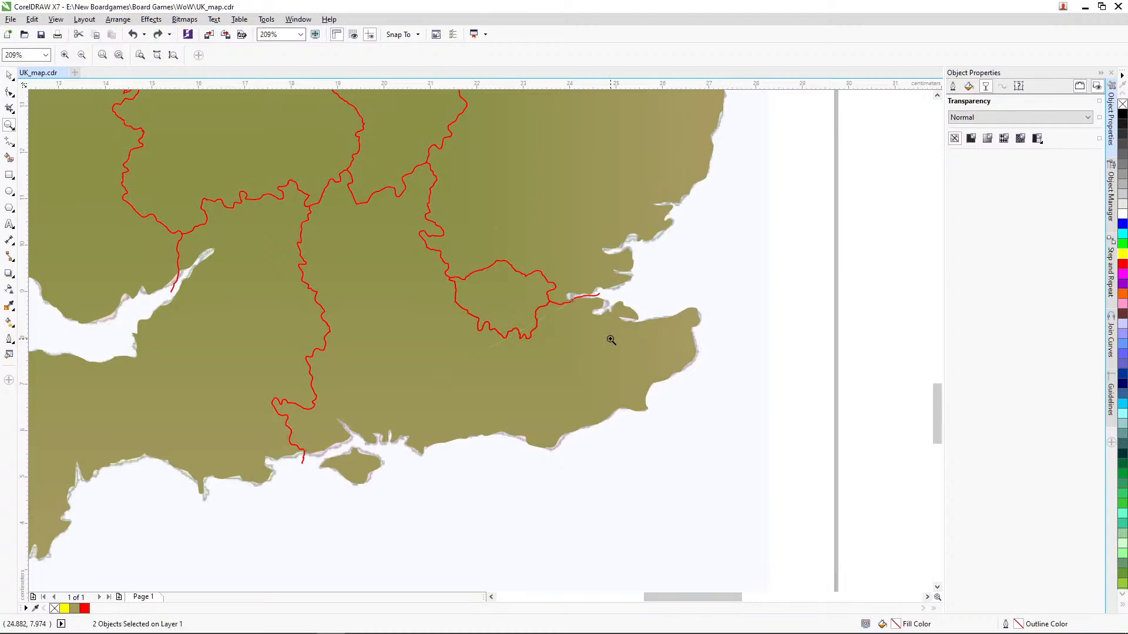
Step: Move London's separate southern border shape down and to the left, away from the welded borders
click(10, 75)
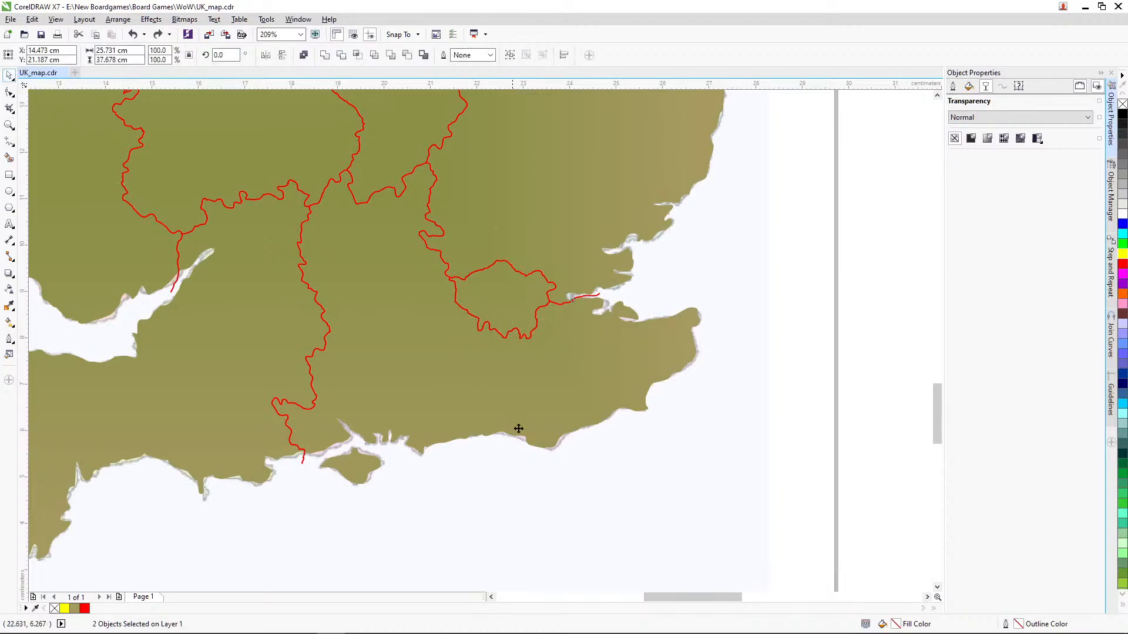
click(659, 487)
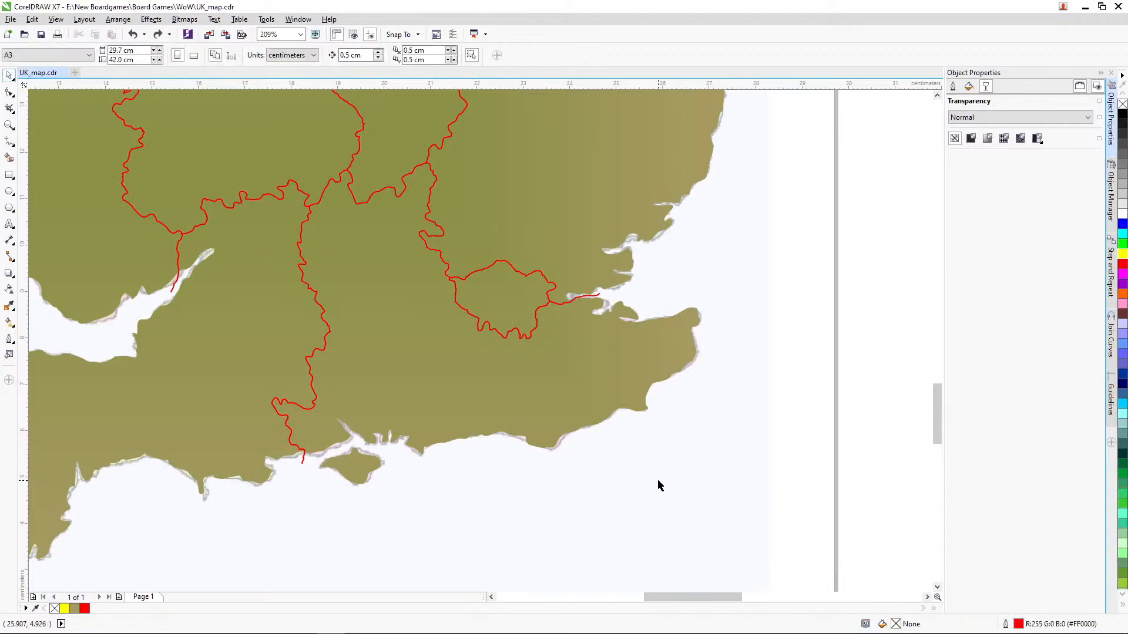
click(534, 327)
drag(534, 328, 510, 352)
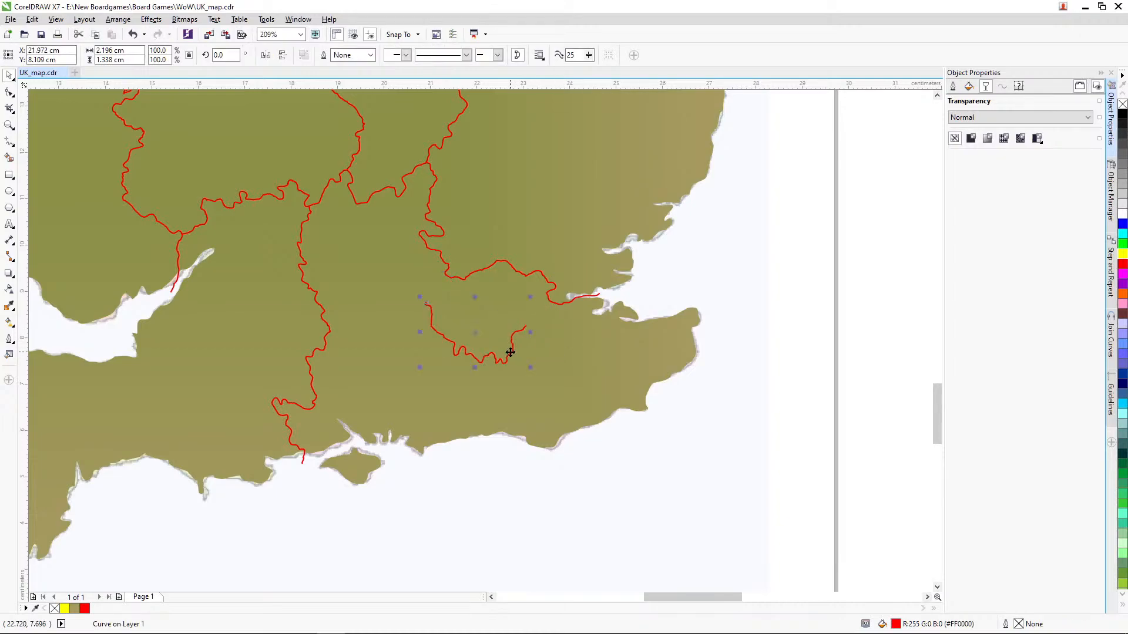
Step: Undo the last move of London's southern border shape
key(ctrl+z)
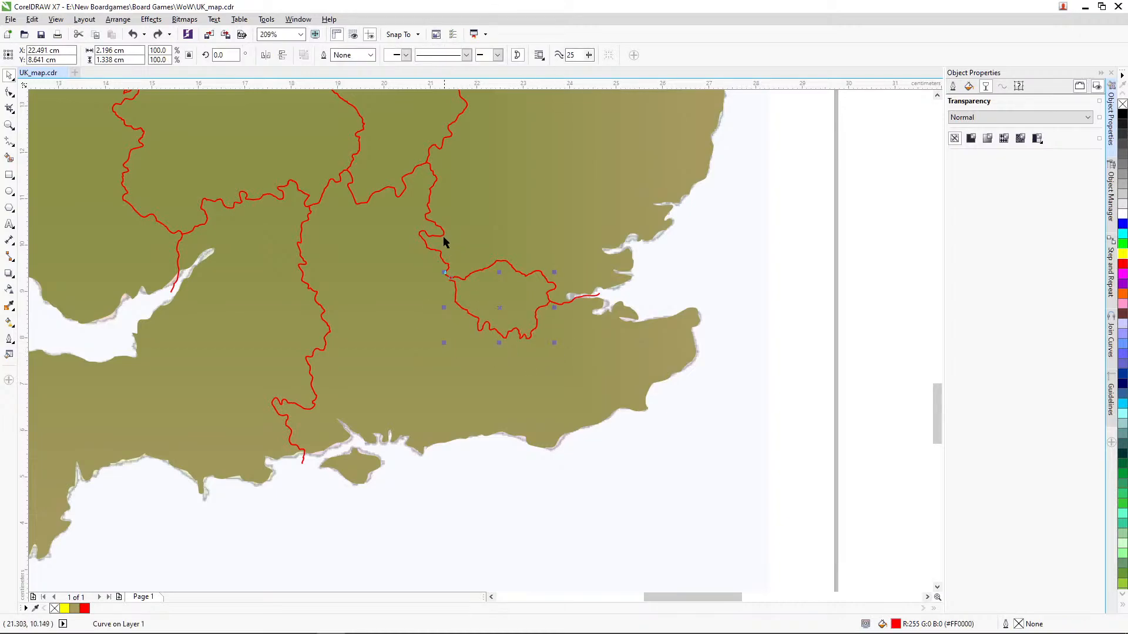
click(446, 235)
key(ctrl+z)
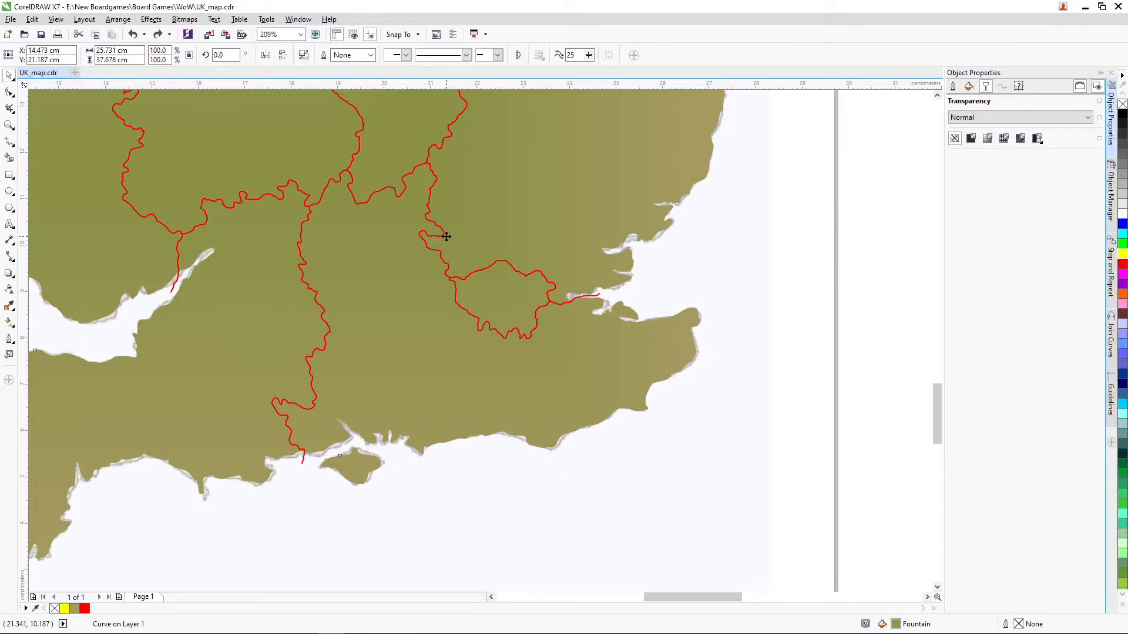
click(755, 272)
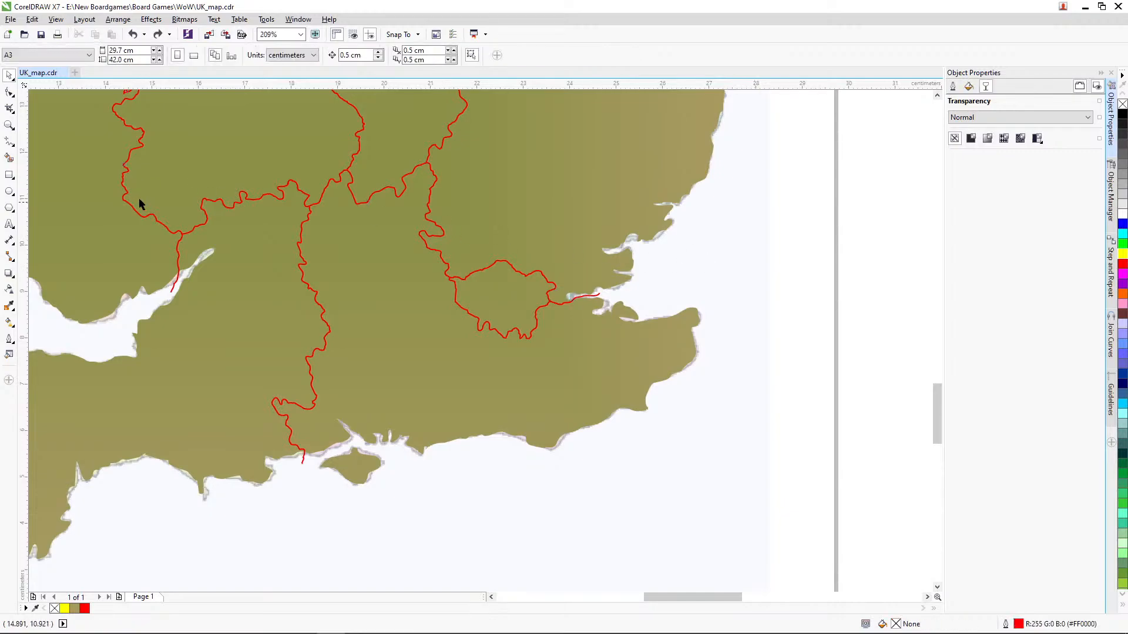
Step: Weld London's southern border to the rest of the red region borders
key(z)
drag(317, 222, 606, 355)
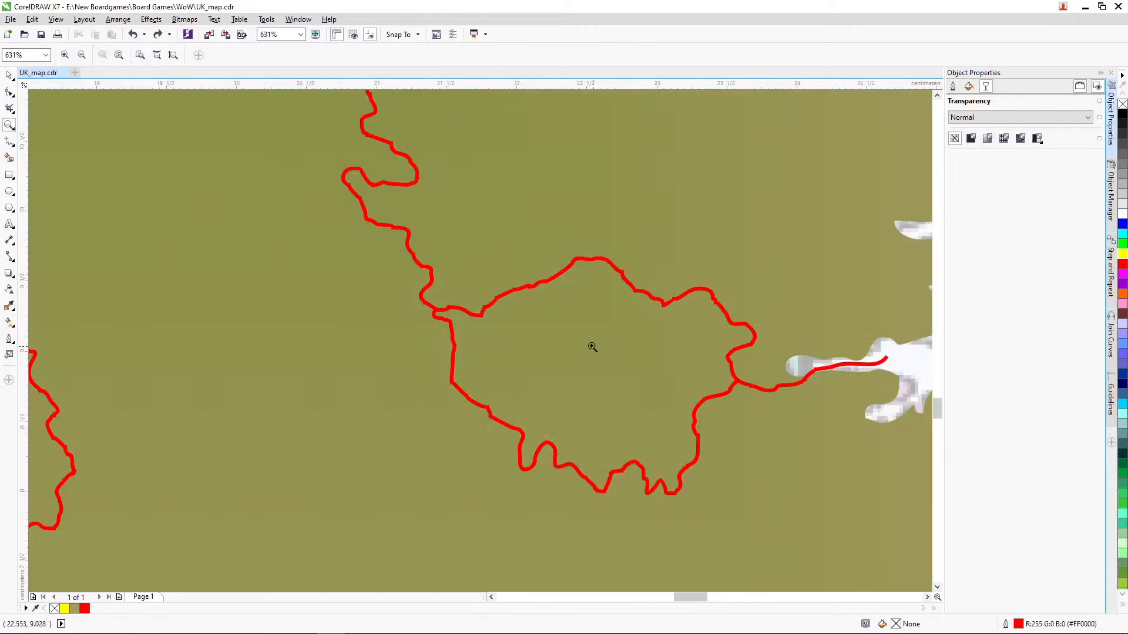
click(9, 75)
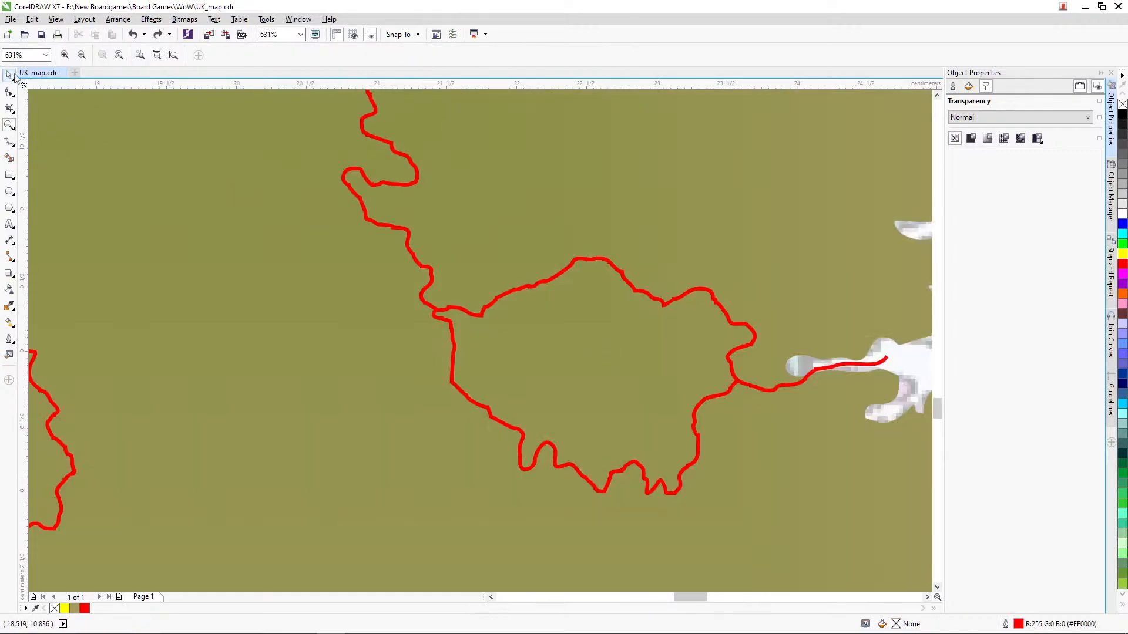
click(453, 327)
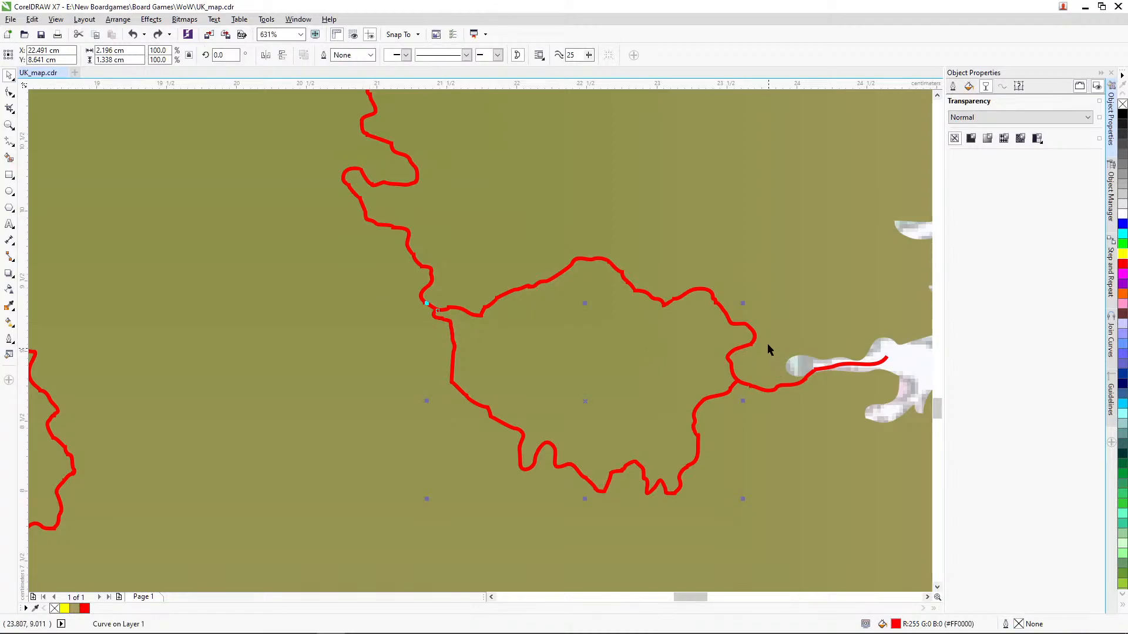
drag(745, 306, 752, 306)
shift+click(784, 386)
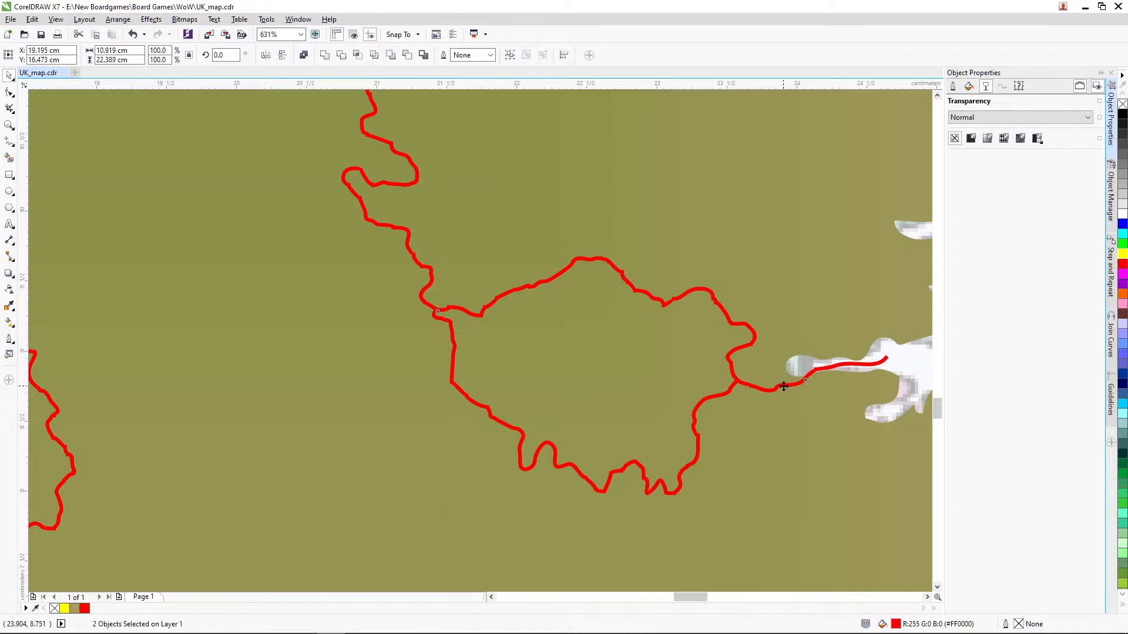
click(325, 55)
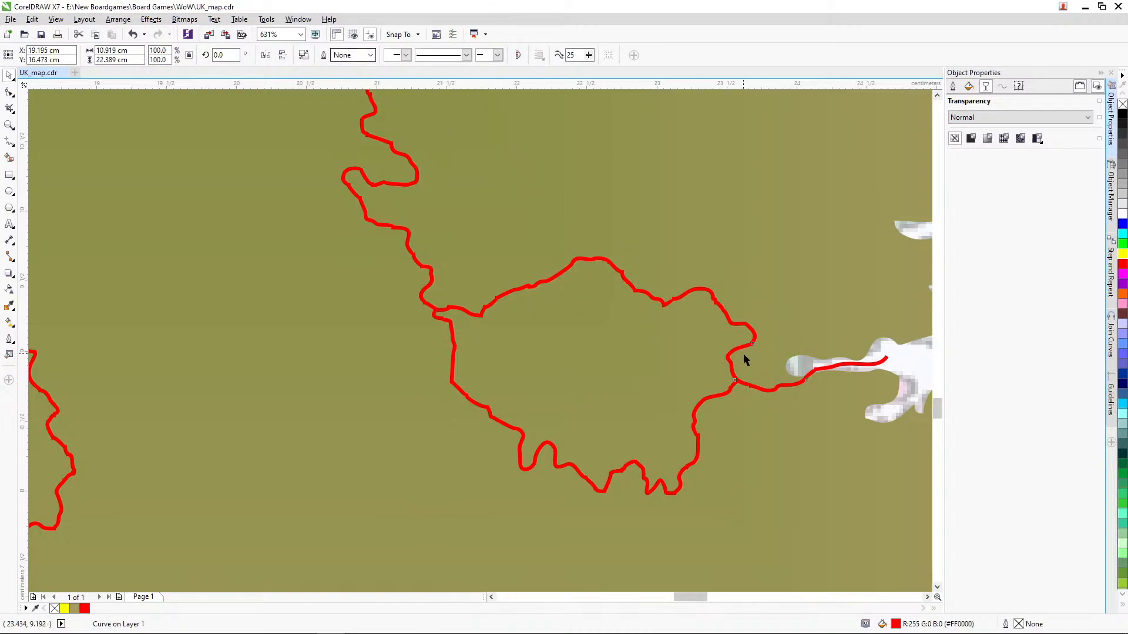
Step: Try trimming the UK landmass with the newly welded borders and undo the trim
click(912, 365)
click(884, 363)
shift+click(802, 437)
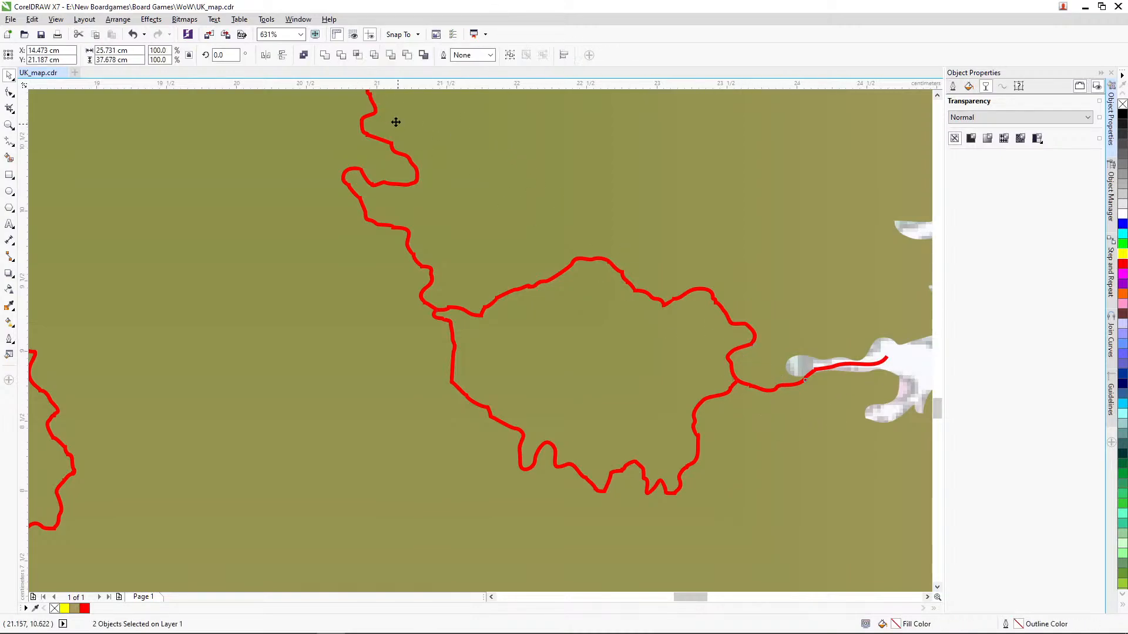
click(342, 58)
key(ctrl+z)
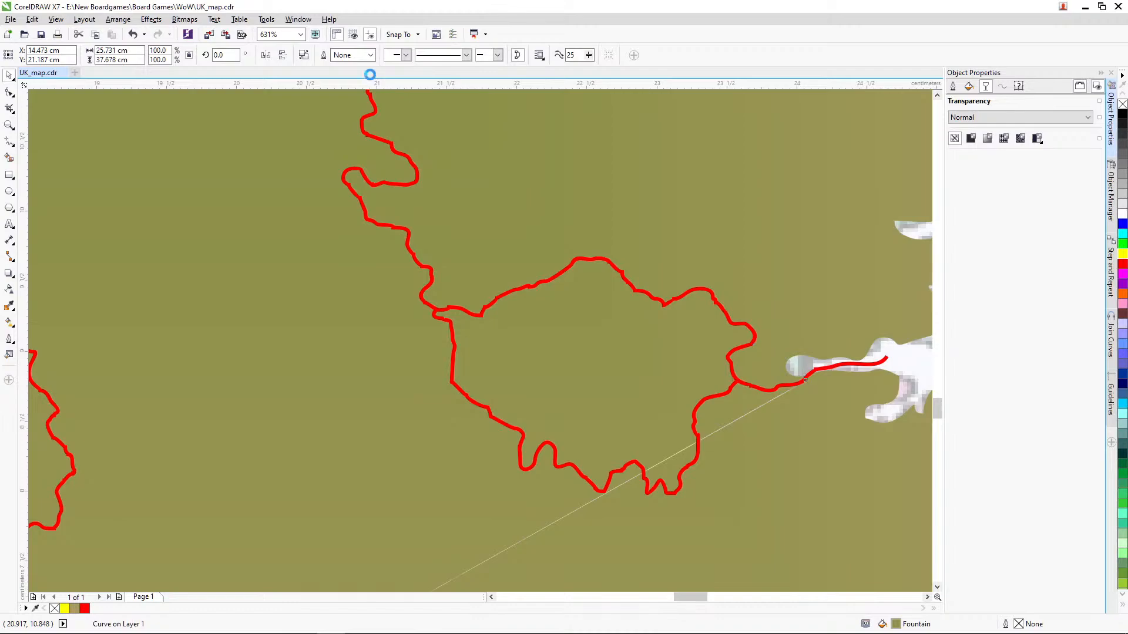
Step: Delete the nodes at the jagged joint in the border between London and the Thames estuary
key(z)
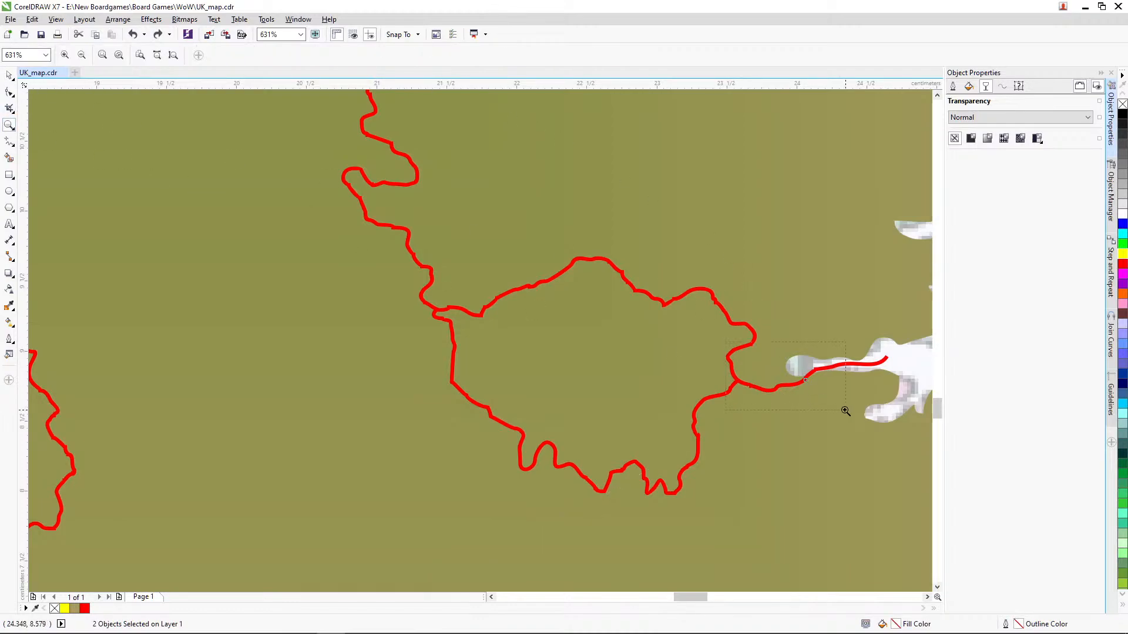
drag(845, 411, 846, 411)
click(9, 93)
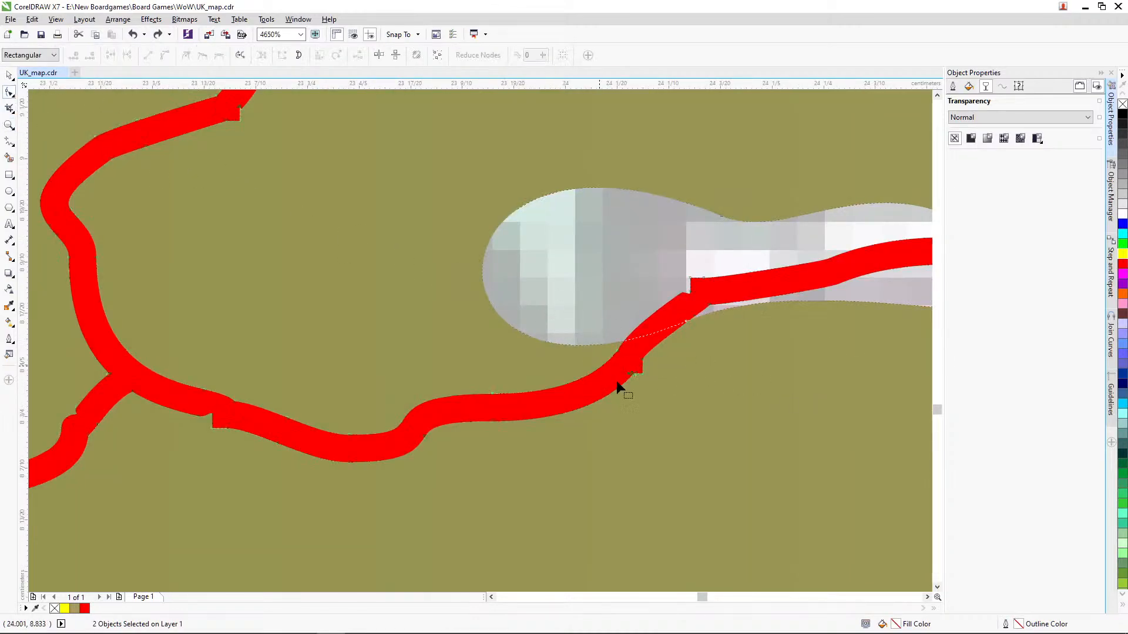
drag(643, 371, 654, 349)
key(Delete)
click(10, 125)
scroll(325, 231, down, 5)
click(10, 75)
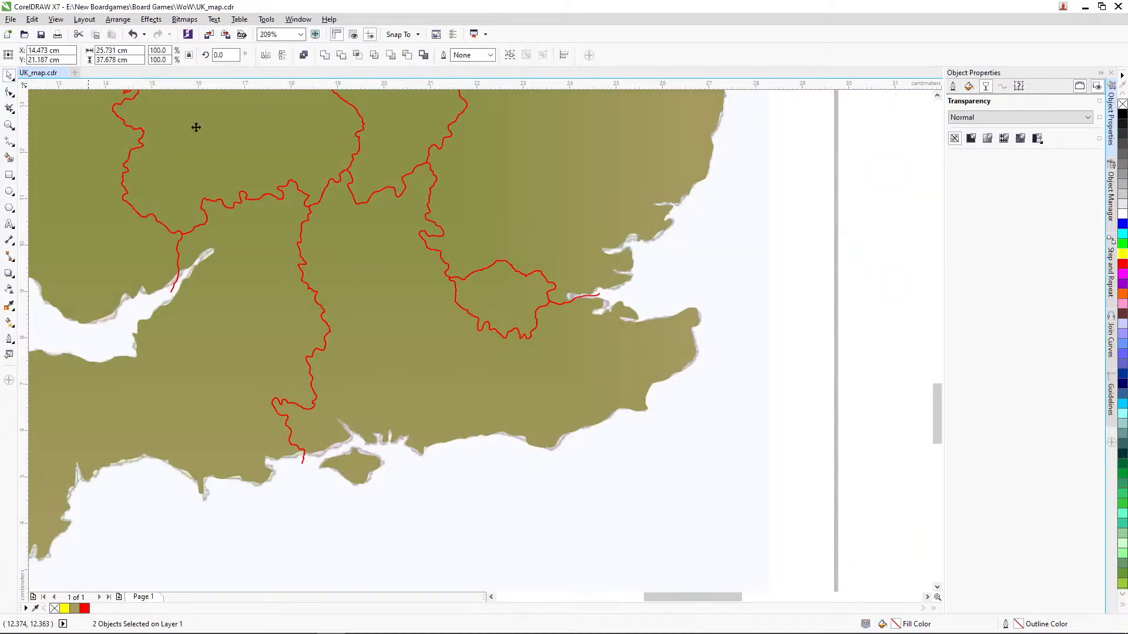
Step: Trim the UK landmass with the welded red border shape
click(687, 252)
click(545, 277)
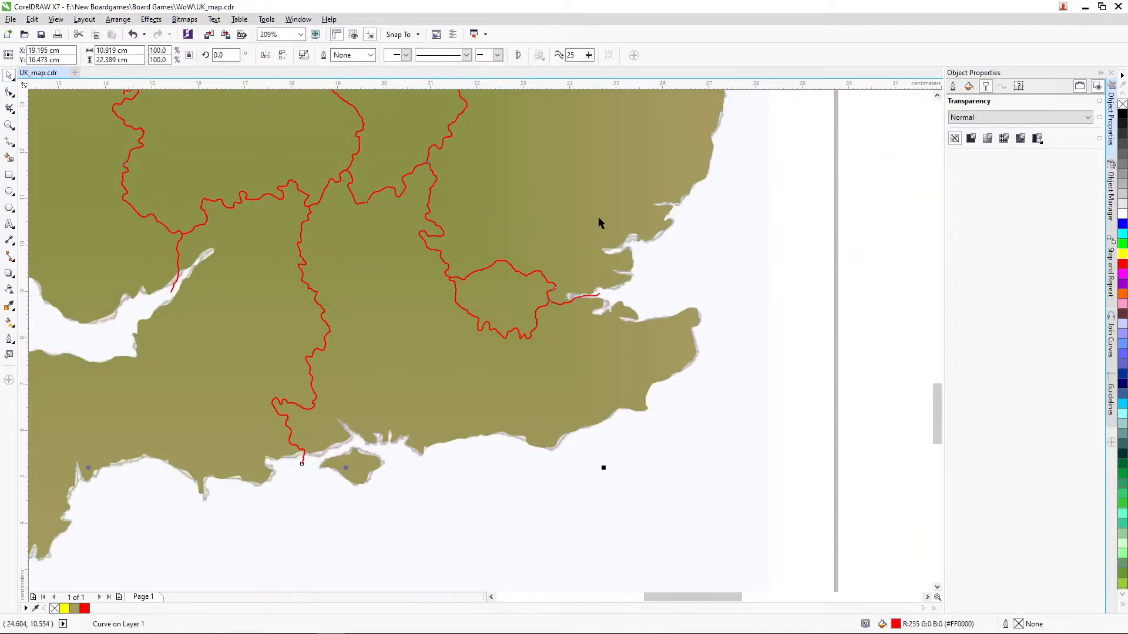
shift+click(598, 218)
click(342, 55)
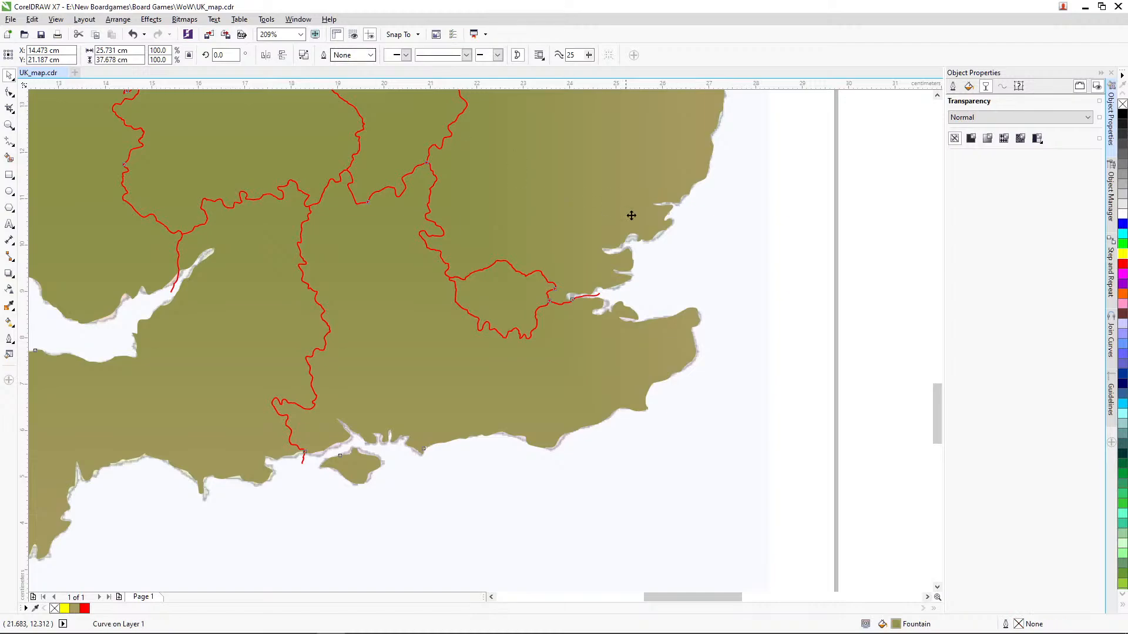
Step: Delete the red border shape and move the coloured reference map off the page to its left
click(682, 243)
click(8, 126)
right_click(325, 237)
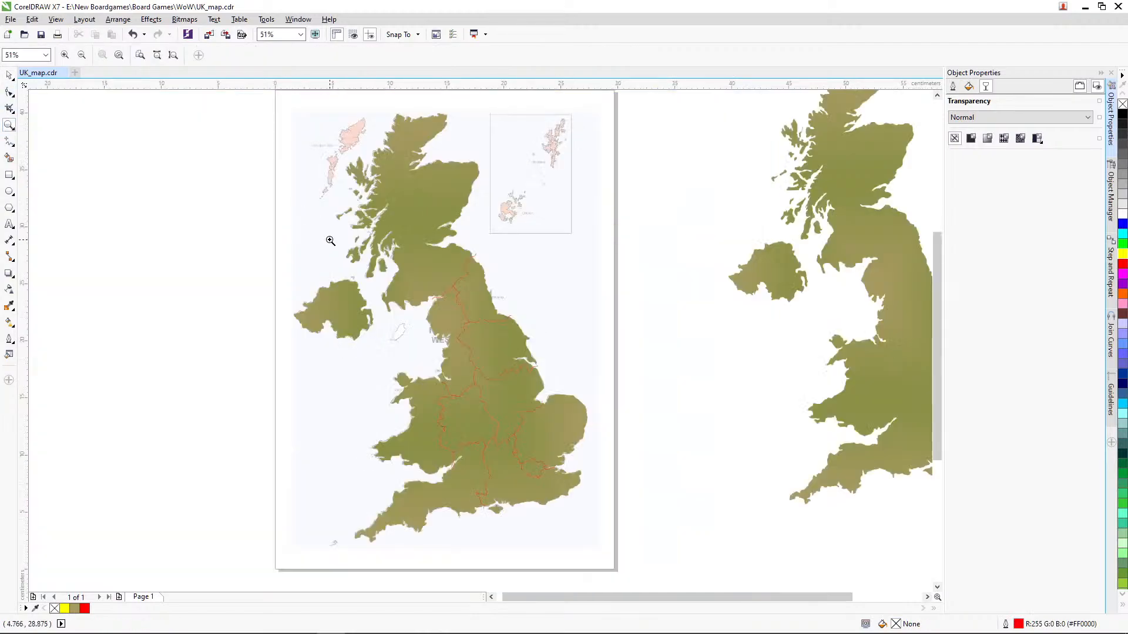
click(10, 75)
click(471, 257)
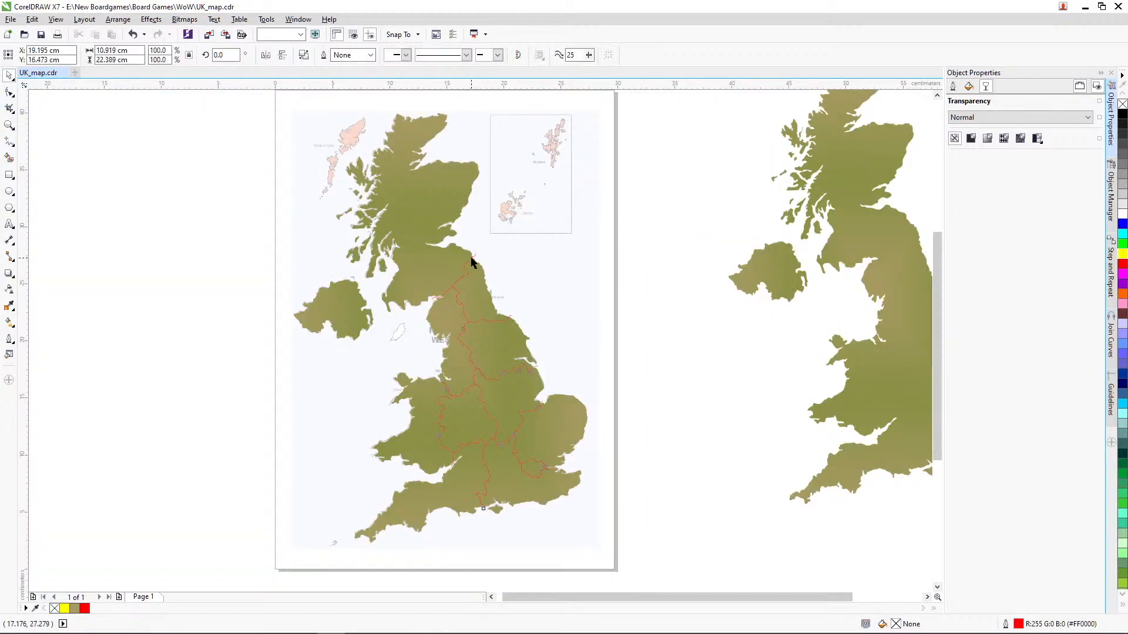
key(Delete)
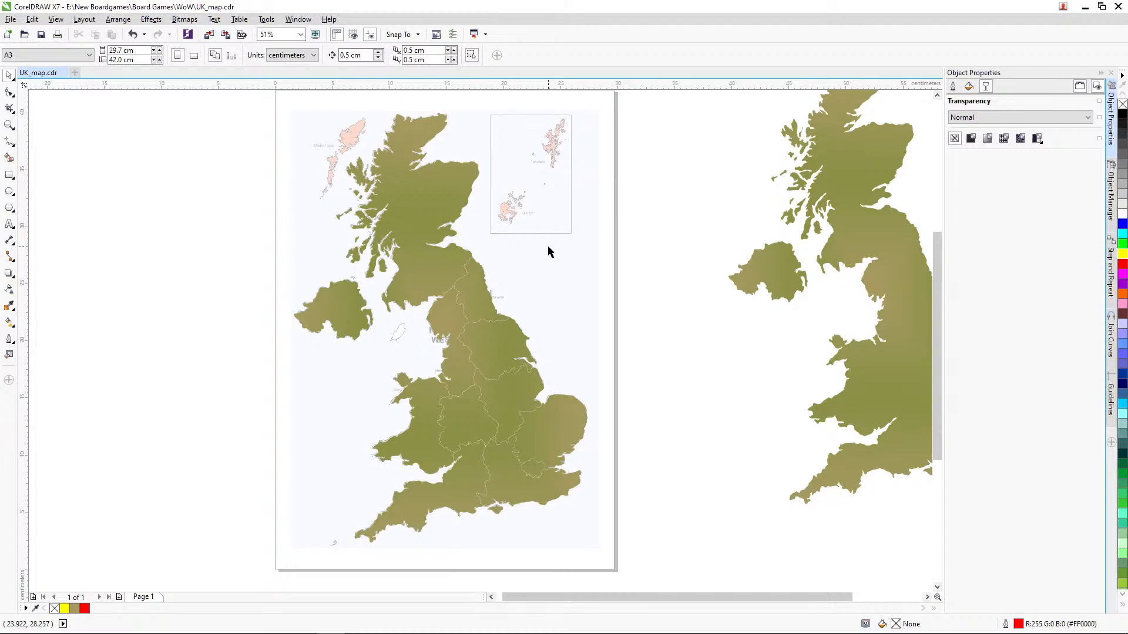
click(537, 247)
drag(586, 248, 187, 231)
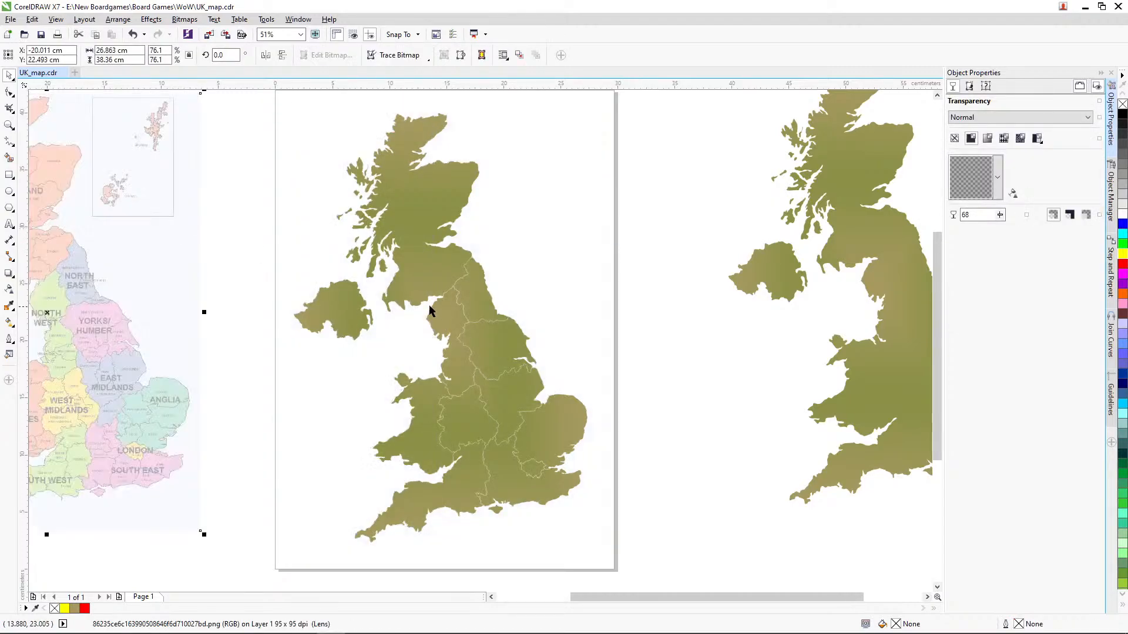
Step: Break the trimmed UK landmass apart into separate region and island shapes
click(473, 284)
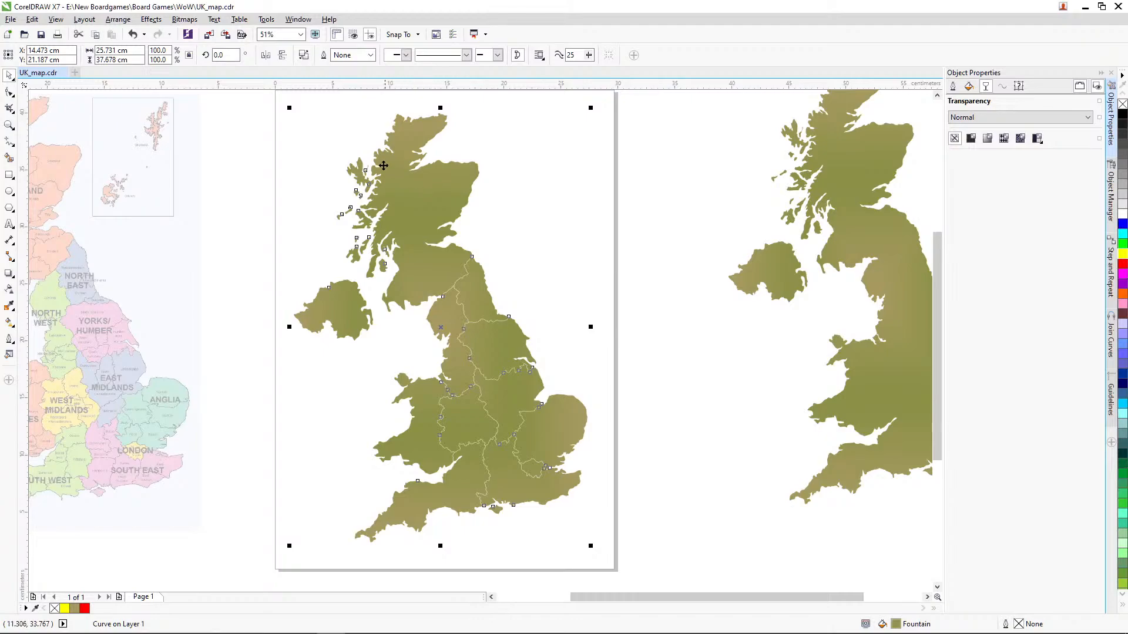
click(118, 19)
click(149, 88)
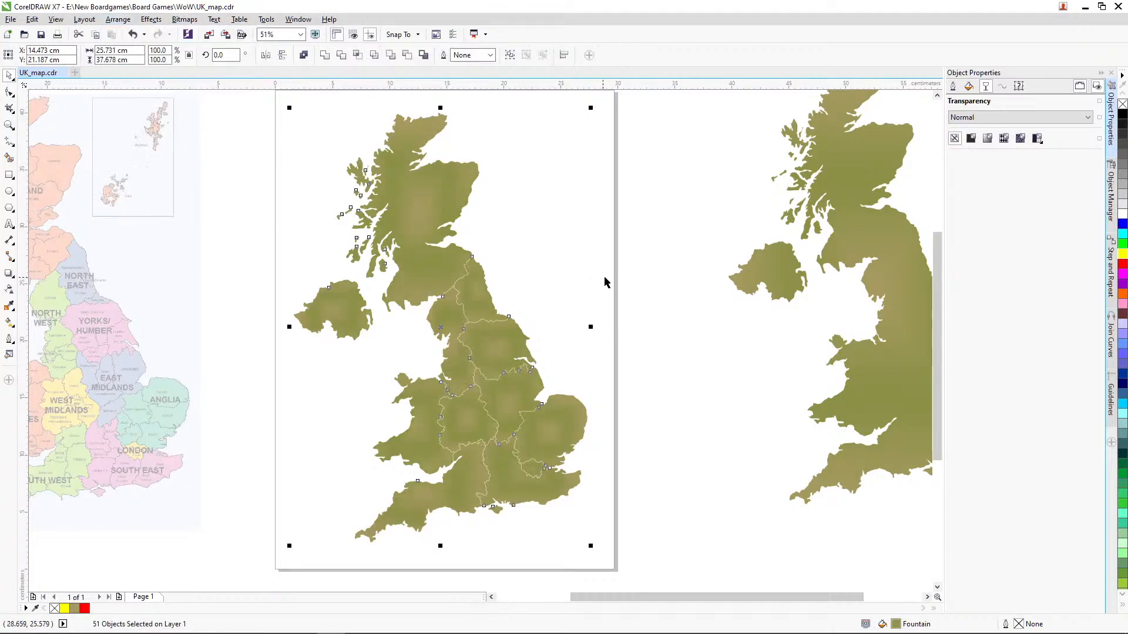
click(635, 282)
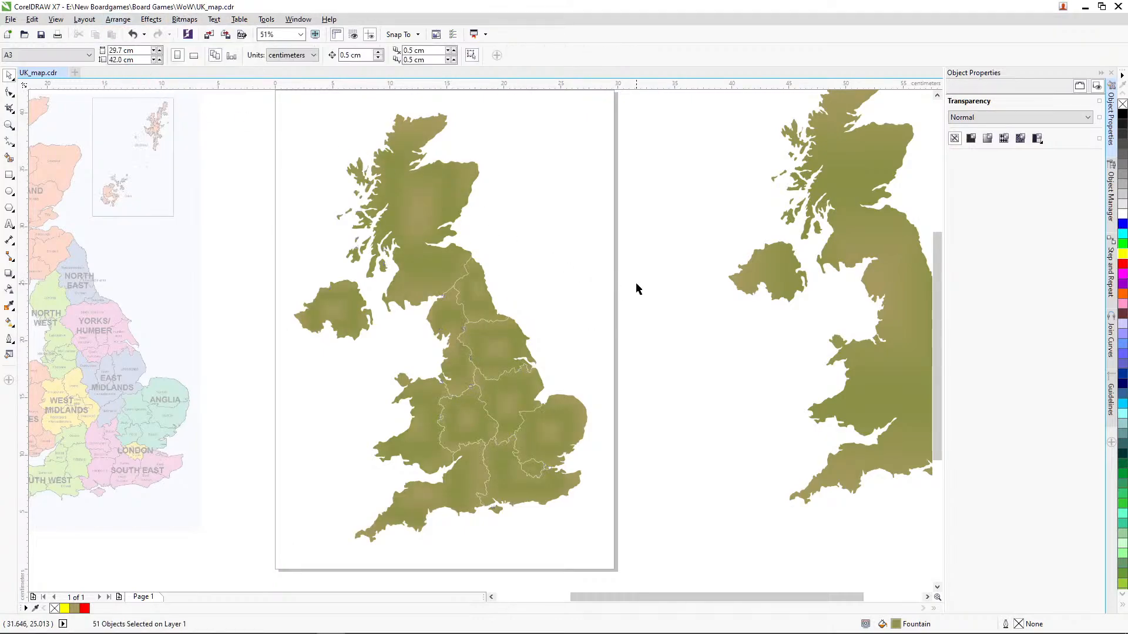
Step: Try moving the Scottish mainland away from the other regions and undo the move
click(431, 434)
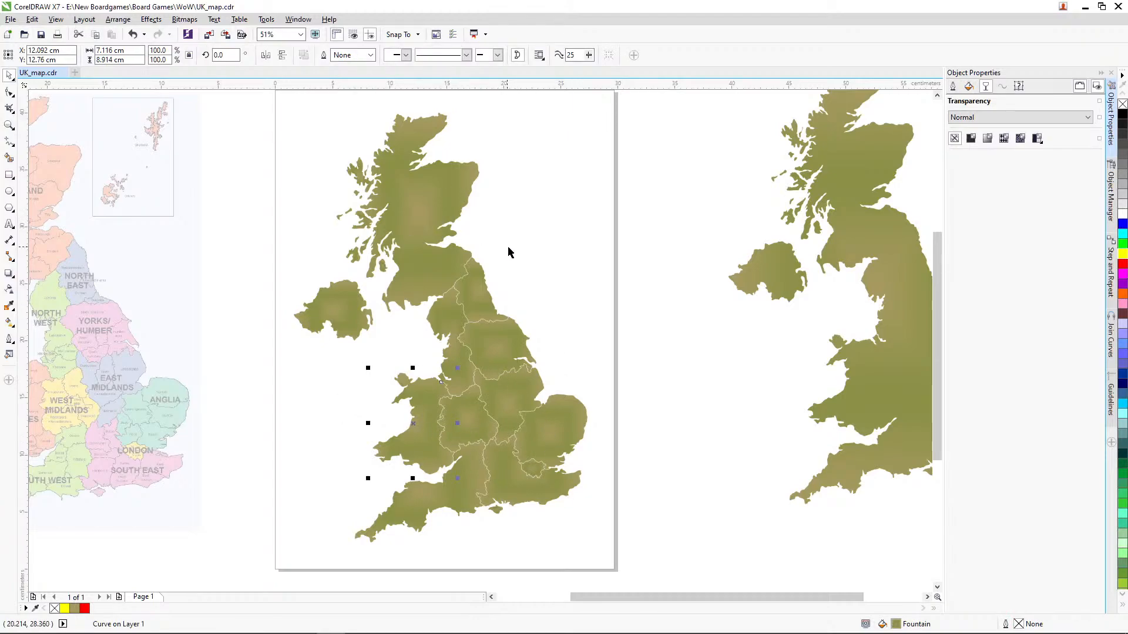
drag(426, 228, 527, 176)
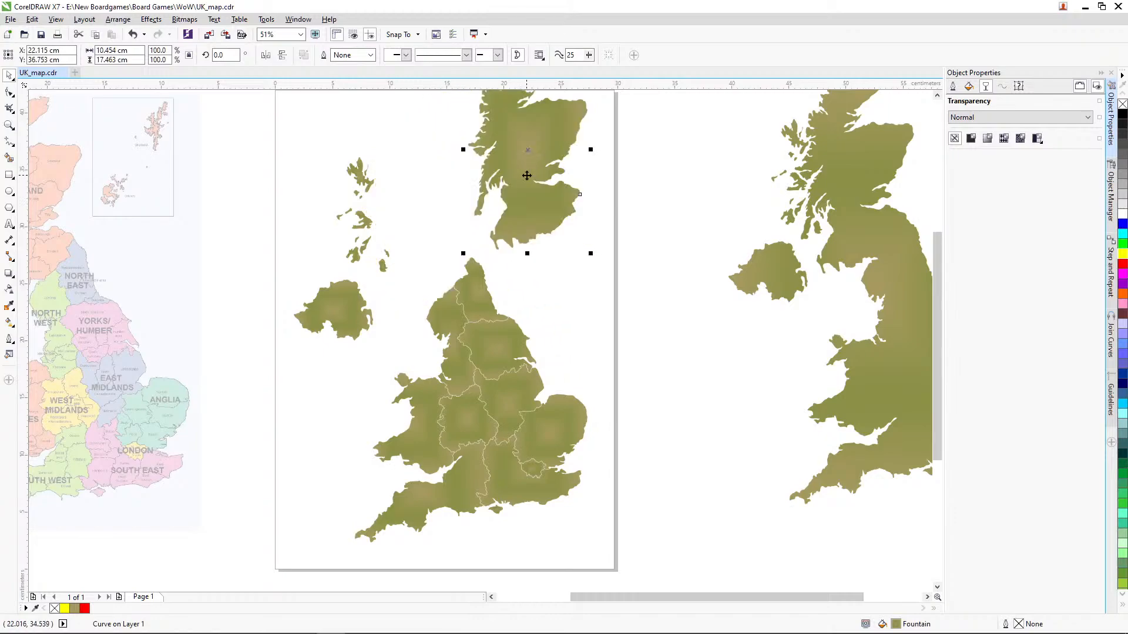
key(ctrl+z)
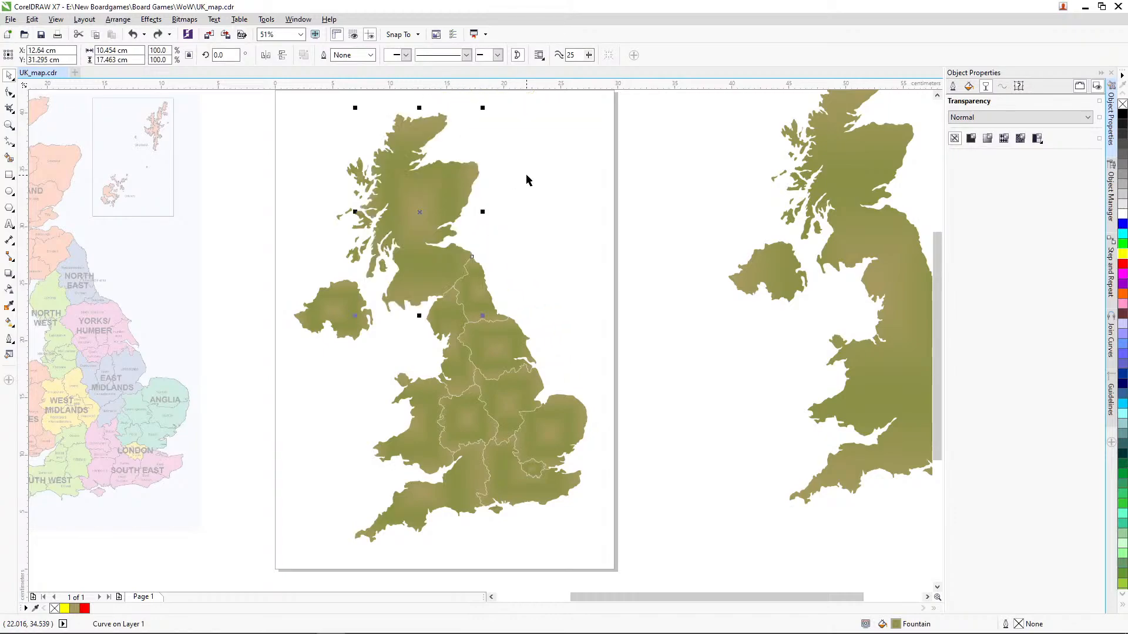
click(569, 238)
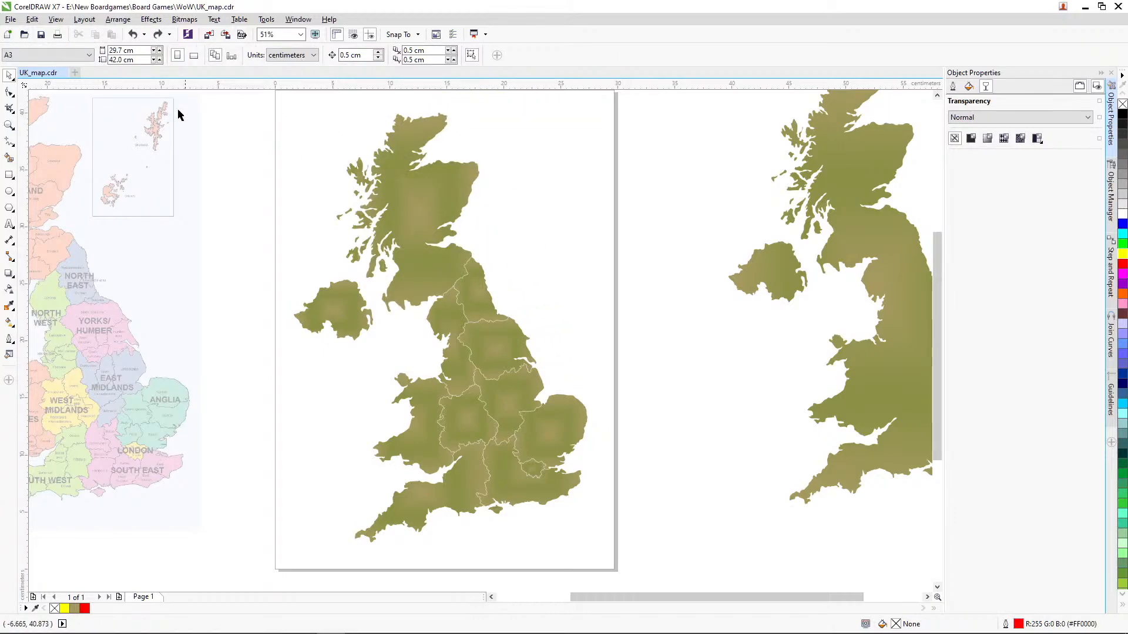
Step: Weld the Scottish mainland and its western islands into one shape
click(10, 125)
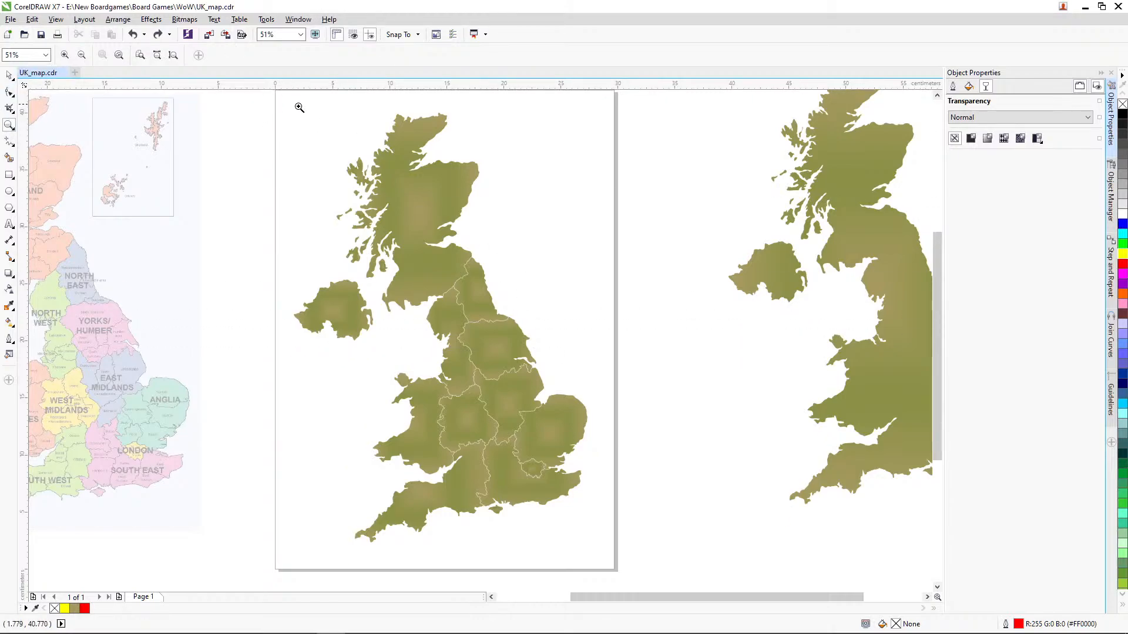
drag(297, 105, 532, 351)
key(space)
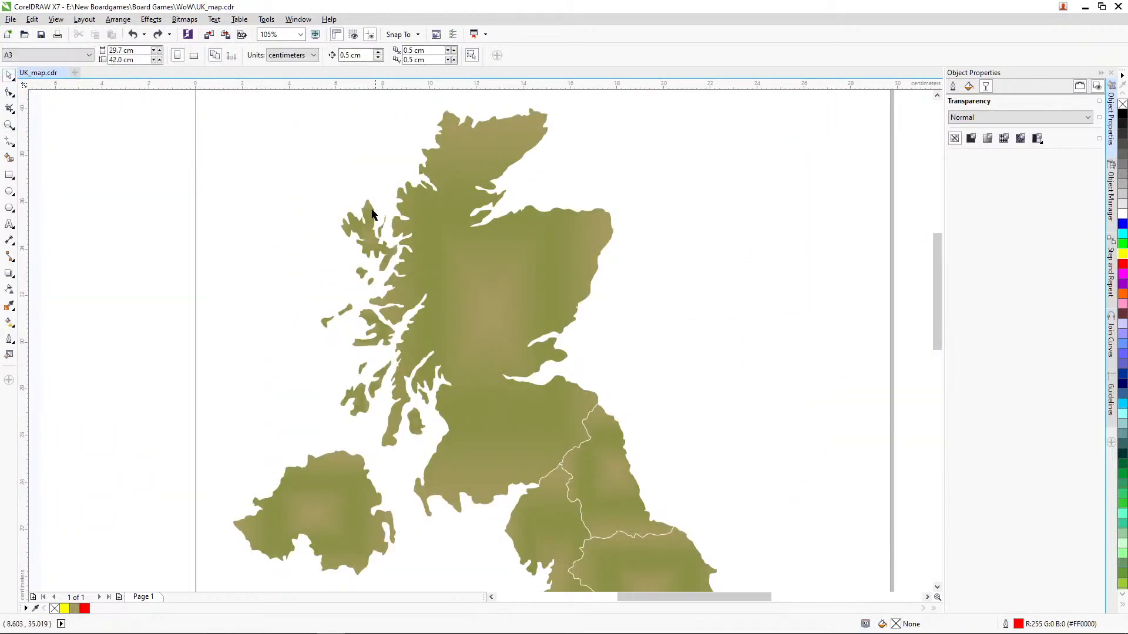
drag(291, 168, 474, 483)
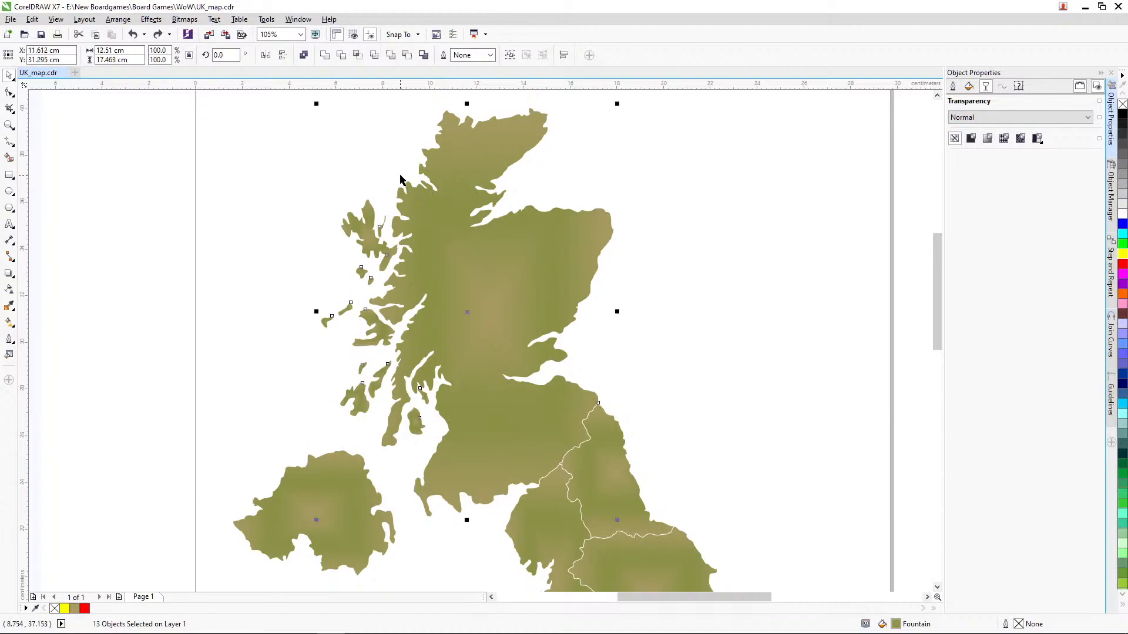
click(324, 55)
click(768, 291)
click(596, 271)
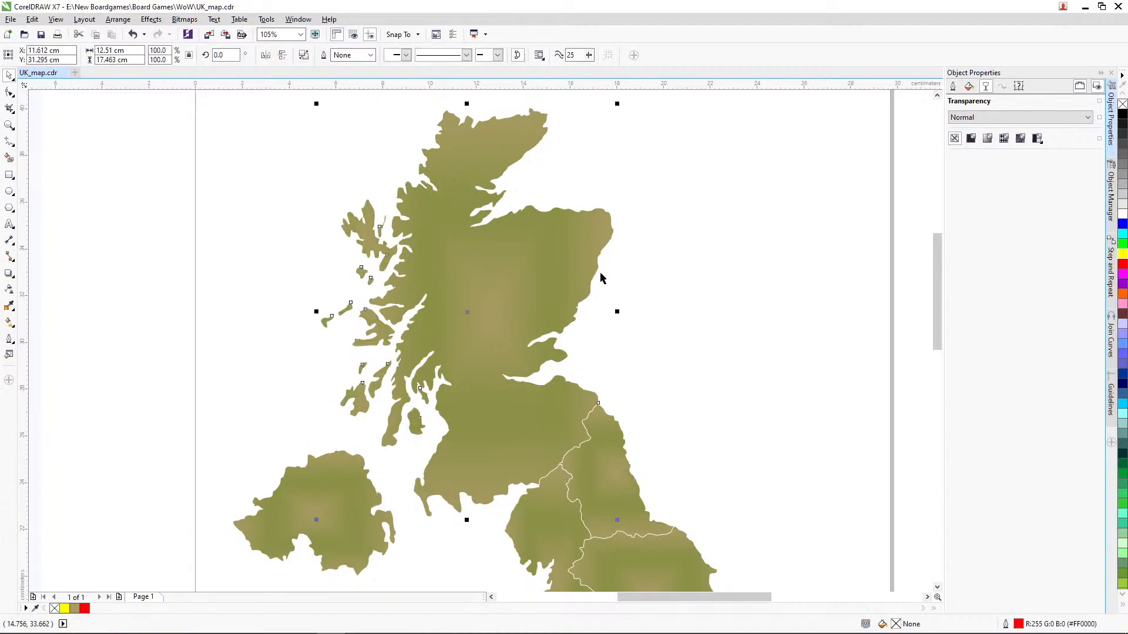
Step: Weld the Isle of Wight to the South East England region
scroll(942, 297, down, 5)
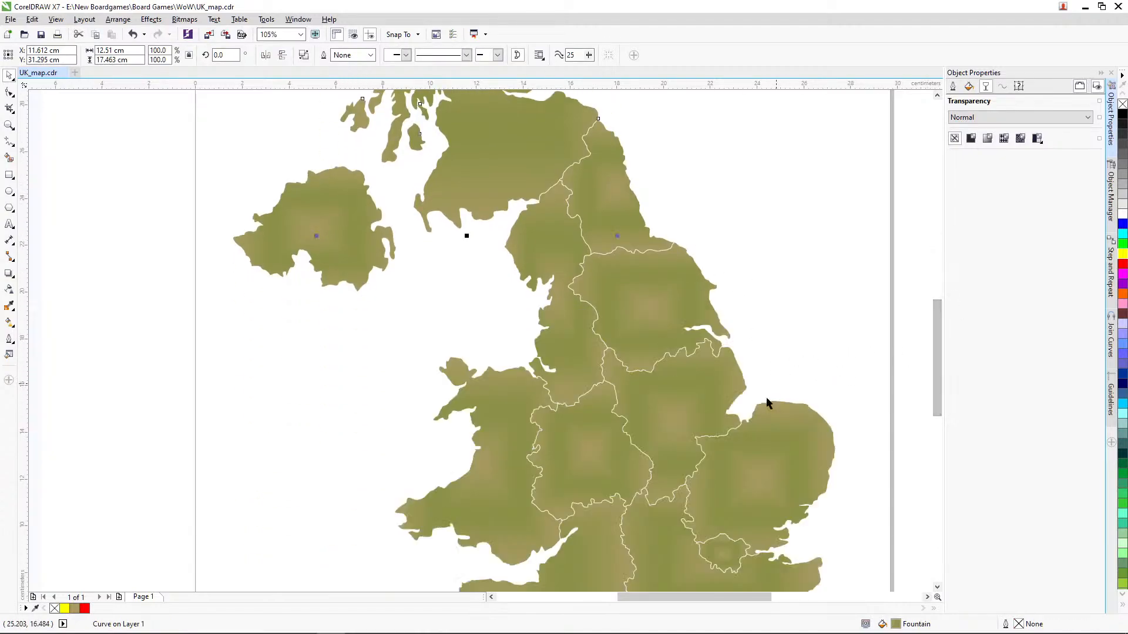
scroll(942, 368, down, 3)
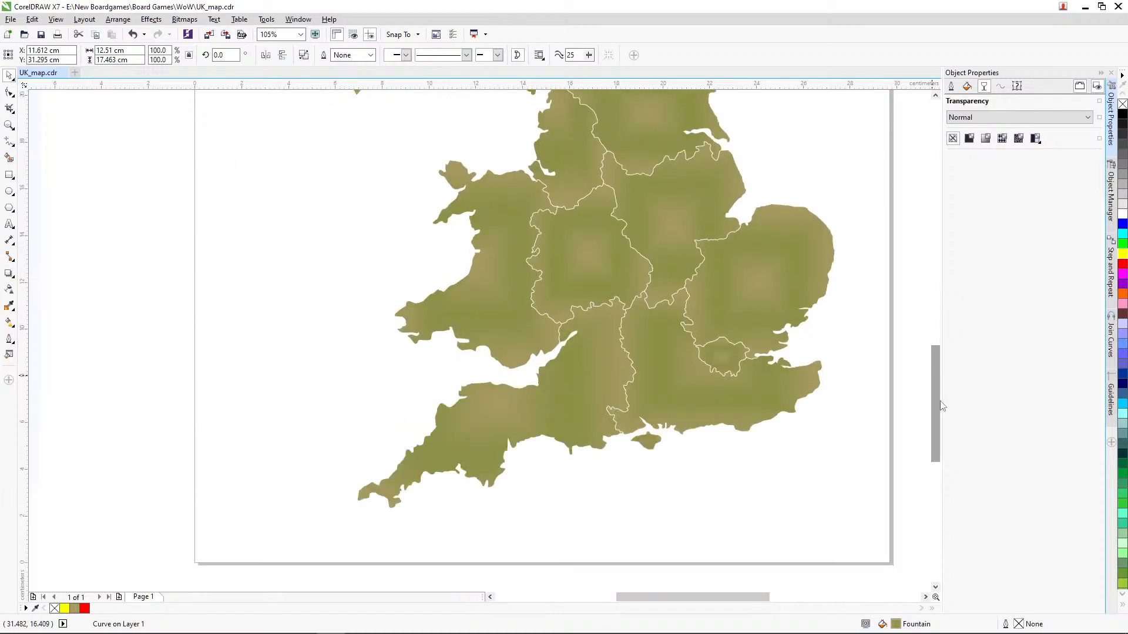
click(588, 404)
click(707, 418)
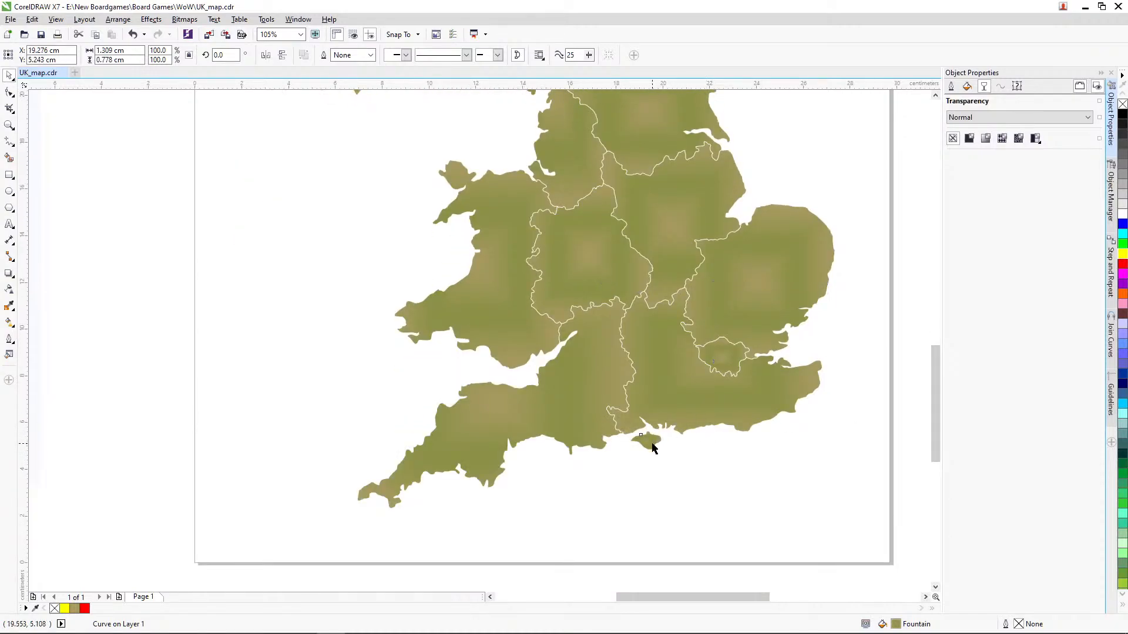
shift+click(655, 445)
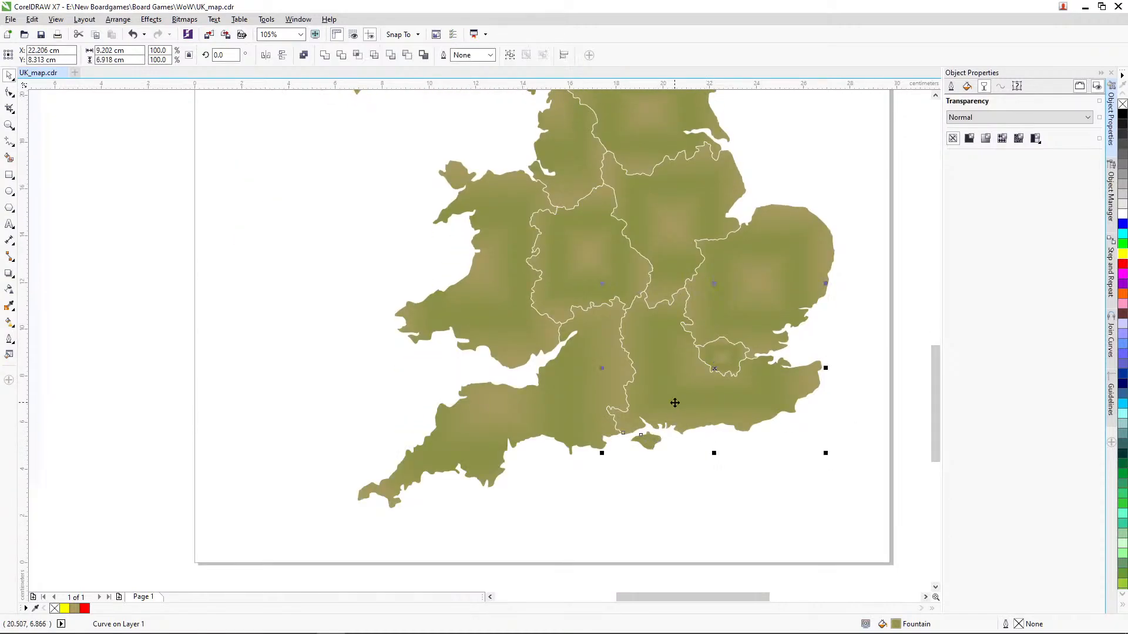
click(326, 56)
click(868, 318)
click(10, 126)
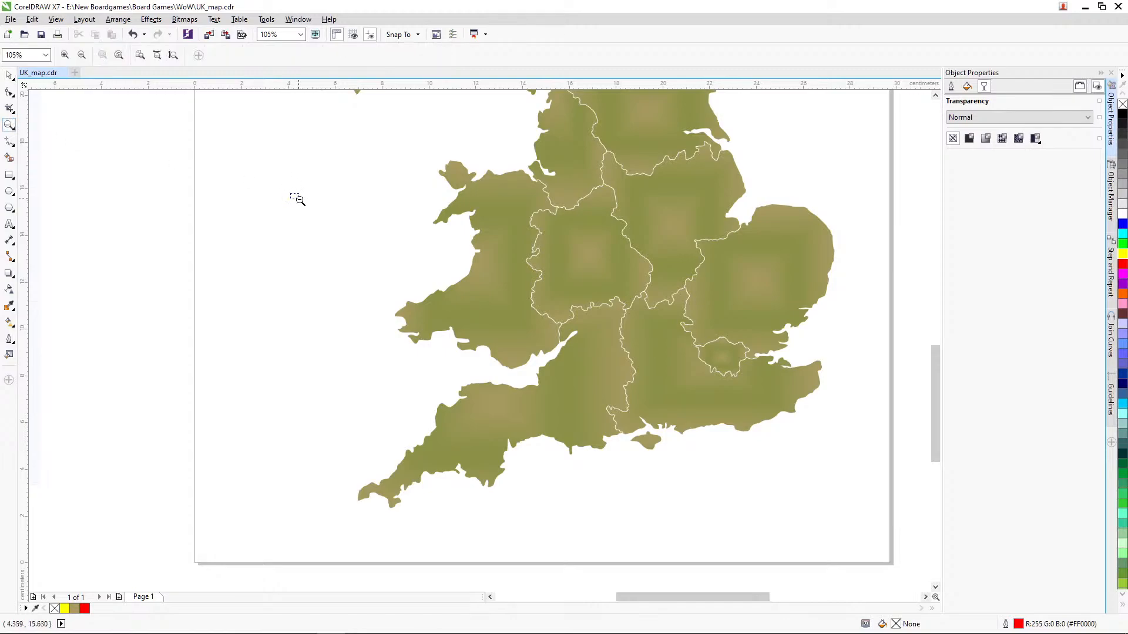
Step: Replace the gradient fill of all the UK regions on the page with the uniform colour #A69A60
right_click(298, 196)
click(9, 76)
drag(271, 96, 643, 558)
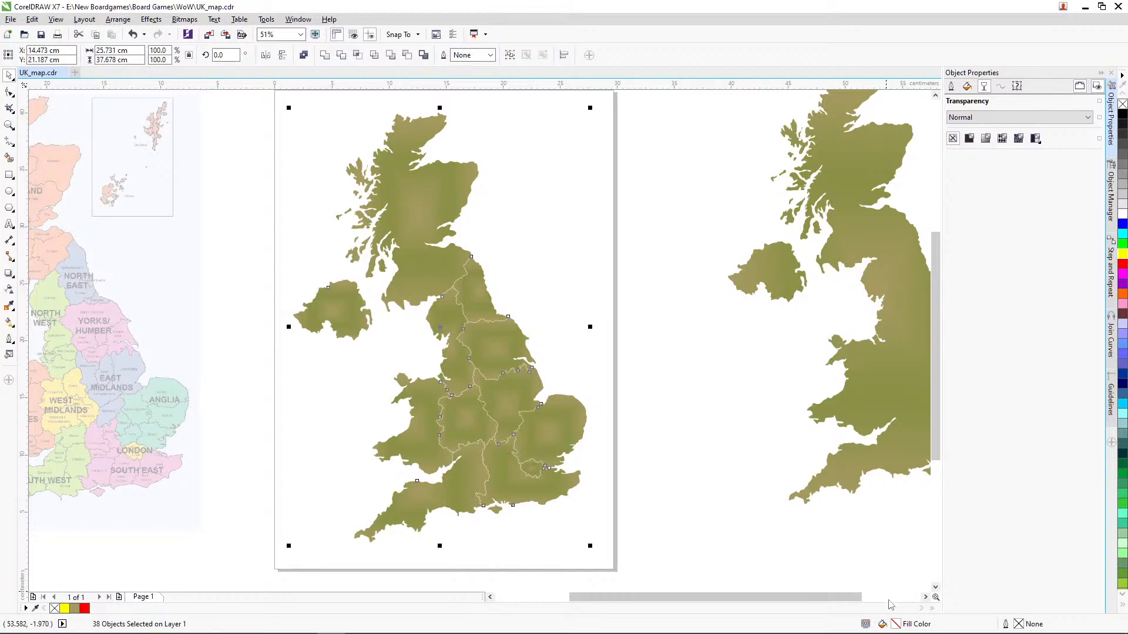
double_click(896, 625)
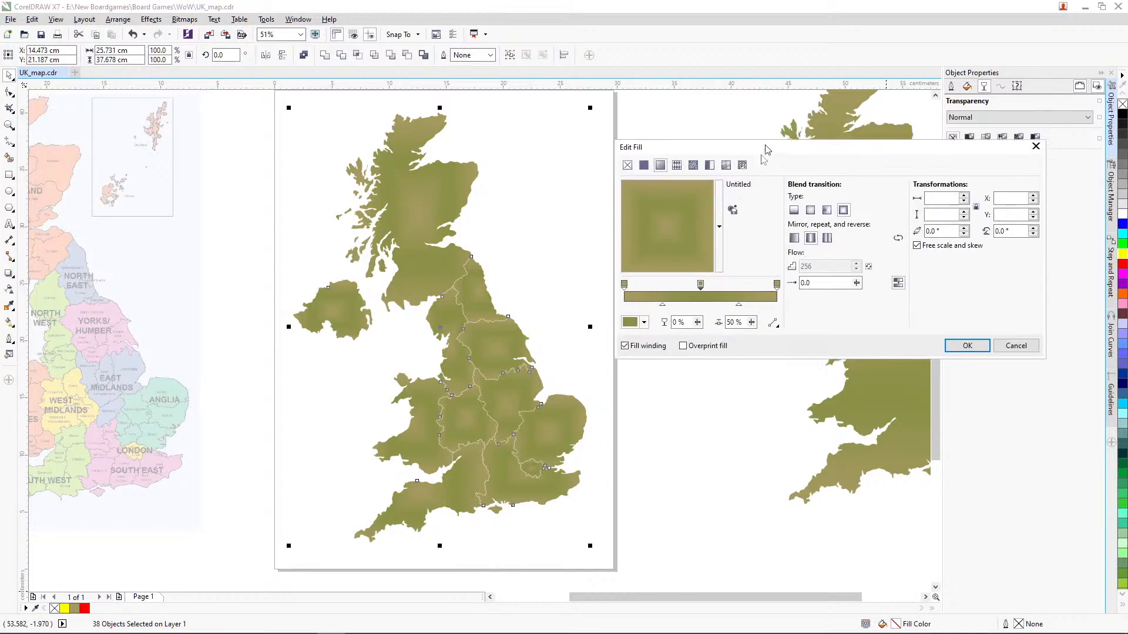
drag(771, 130, 554, 318)
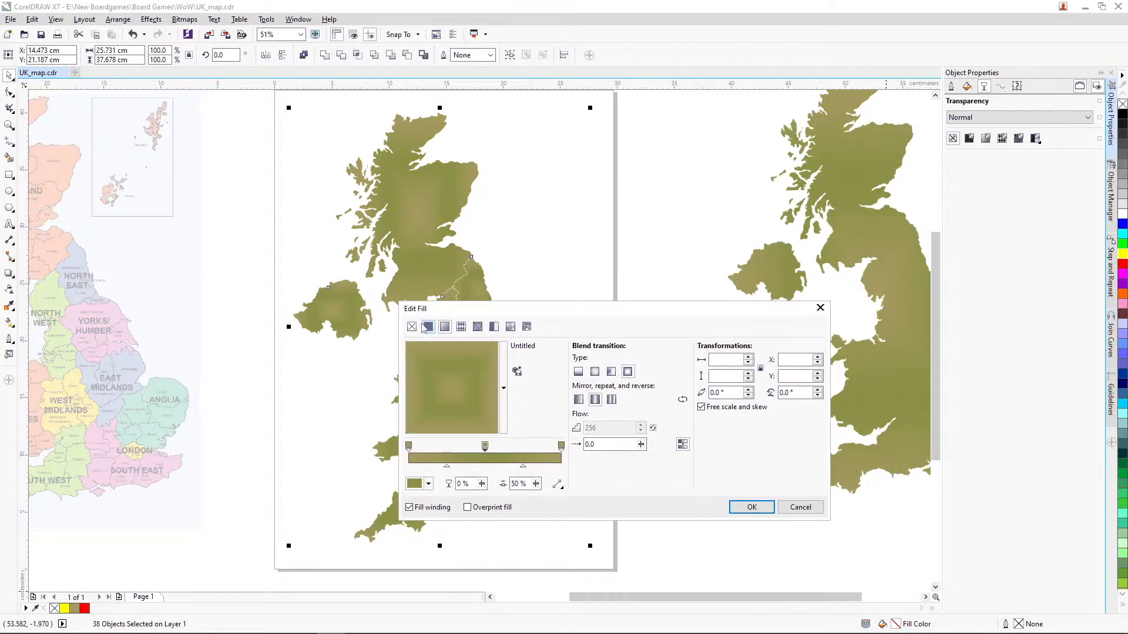
click(430, 328)
click(741, 507)
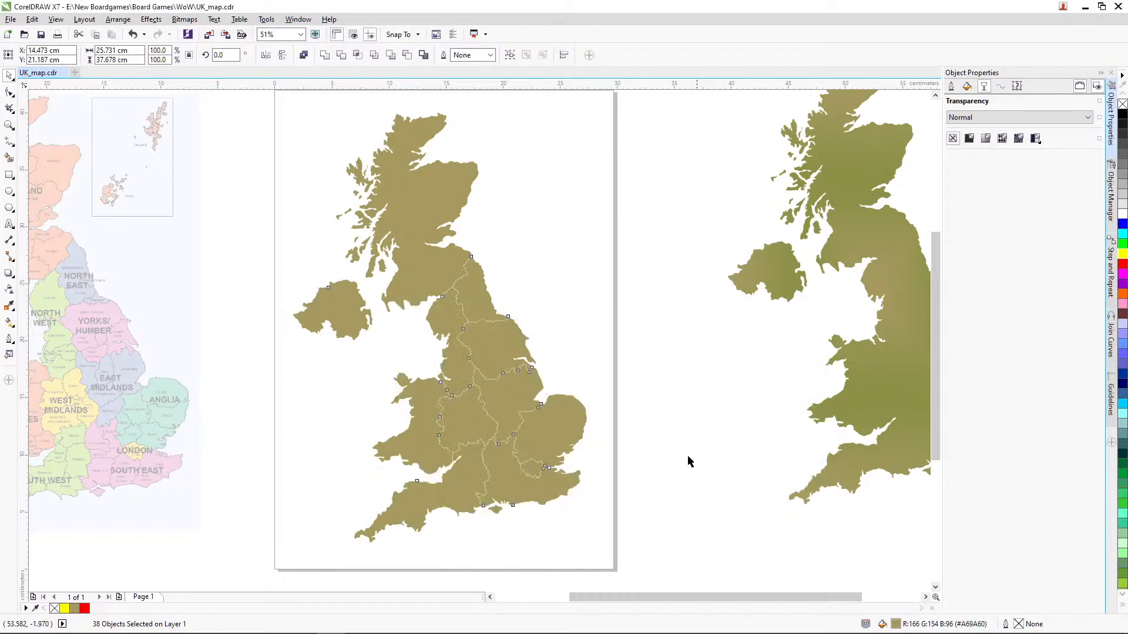
click(642, 424)
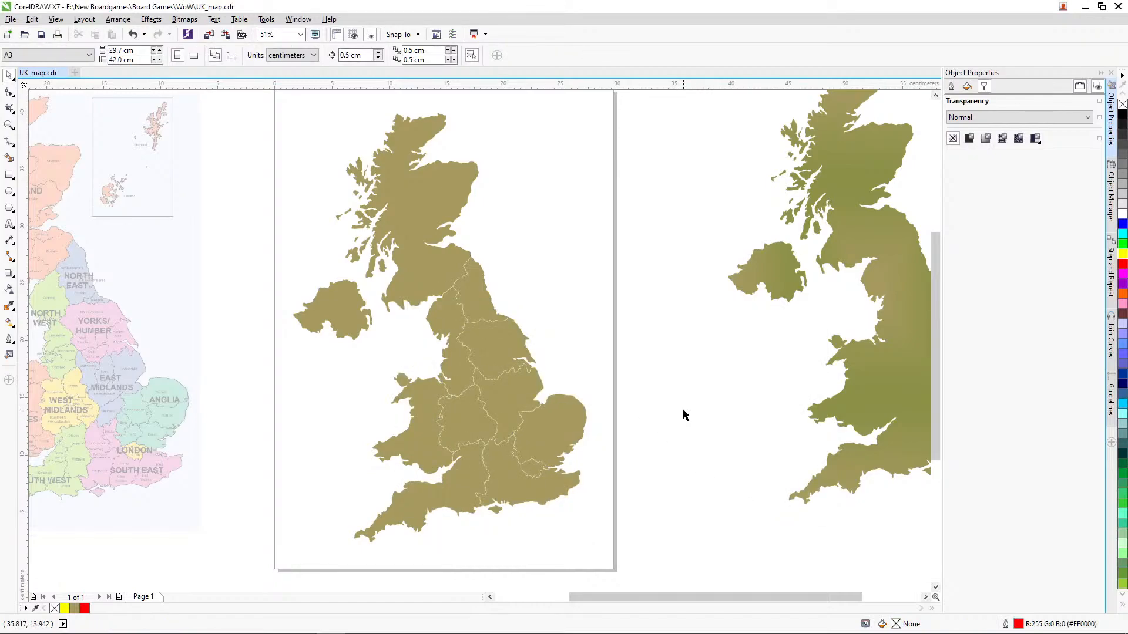
Step: Fill Scotland with the colour sampled from Scotland on the reference map, darkened to #C99B88
drag(705, 597, 652, 597)
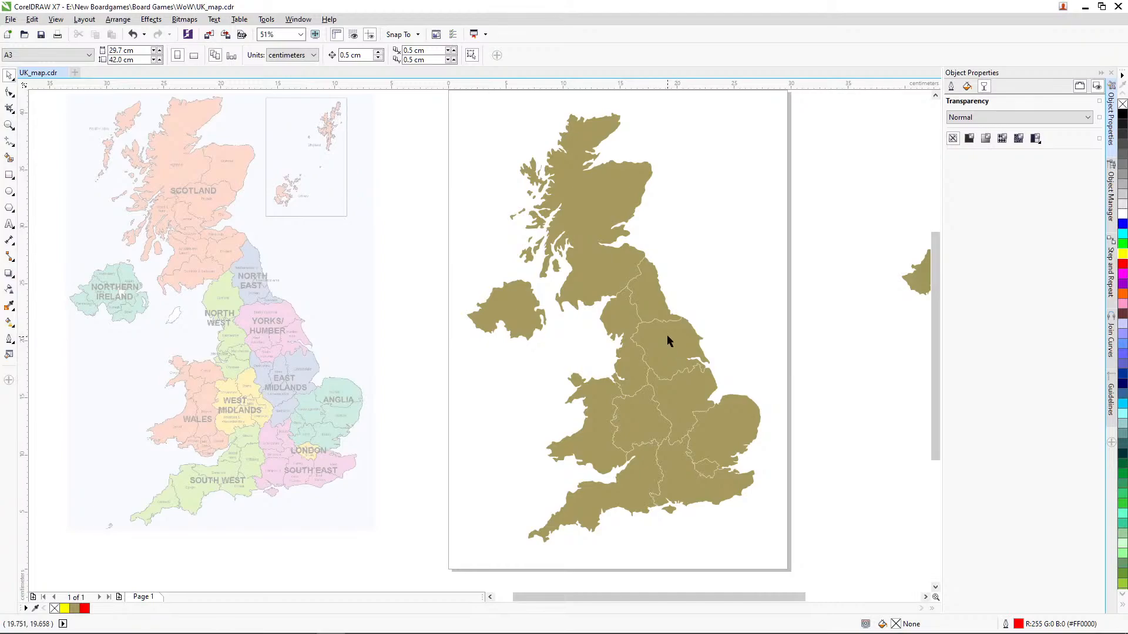
click(602, 244)
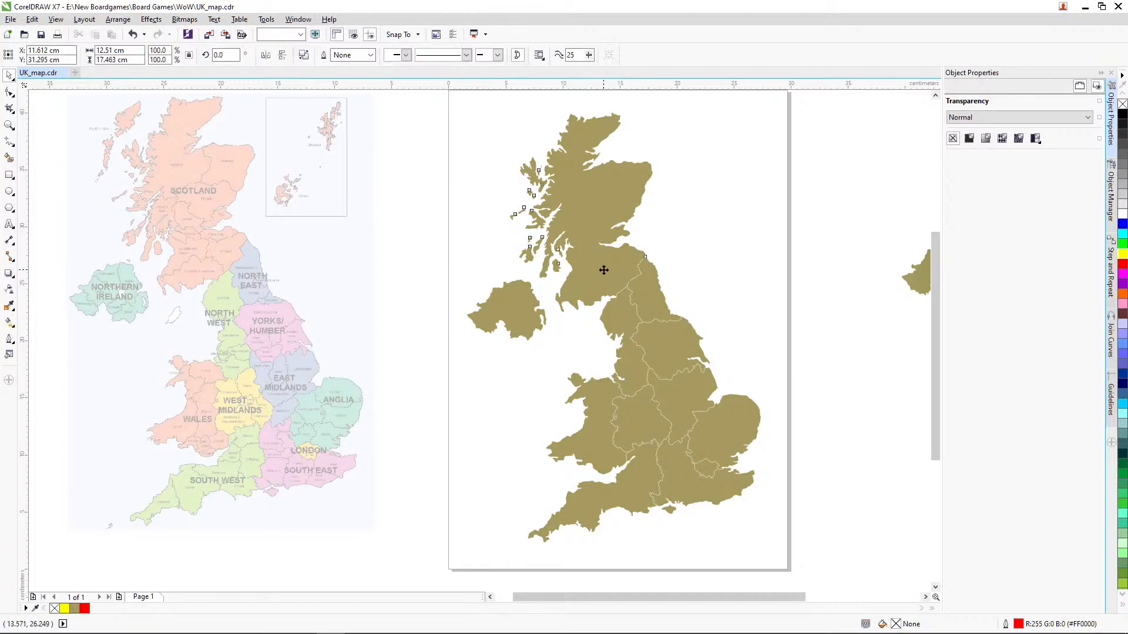
double_click(896, 624)
drag(593, 306, 863, 253)
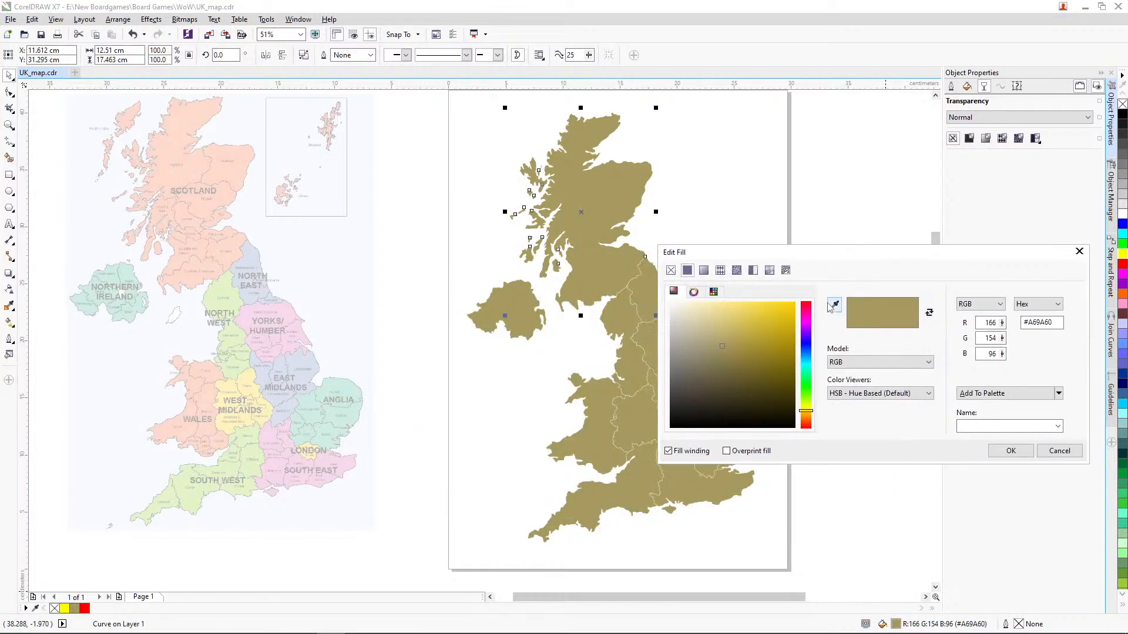
click(834, 305)
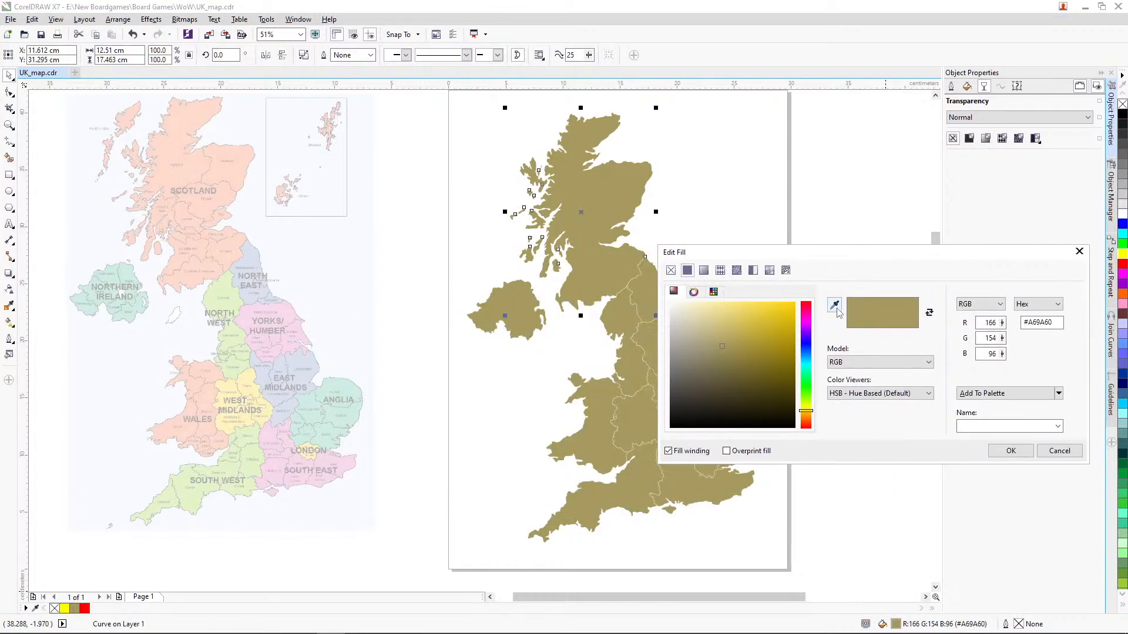
click(242, 168)
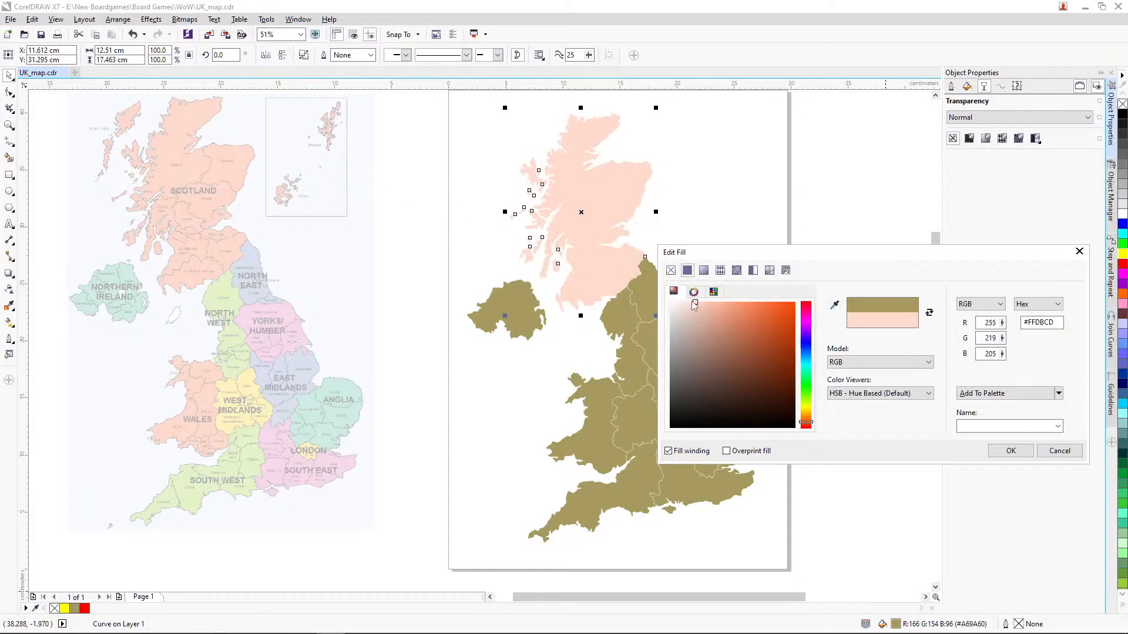
drag(694, 304, 709, 328)
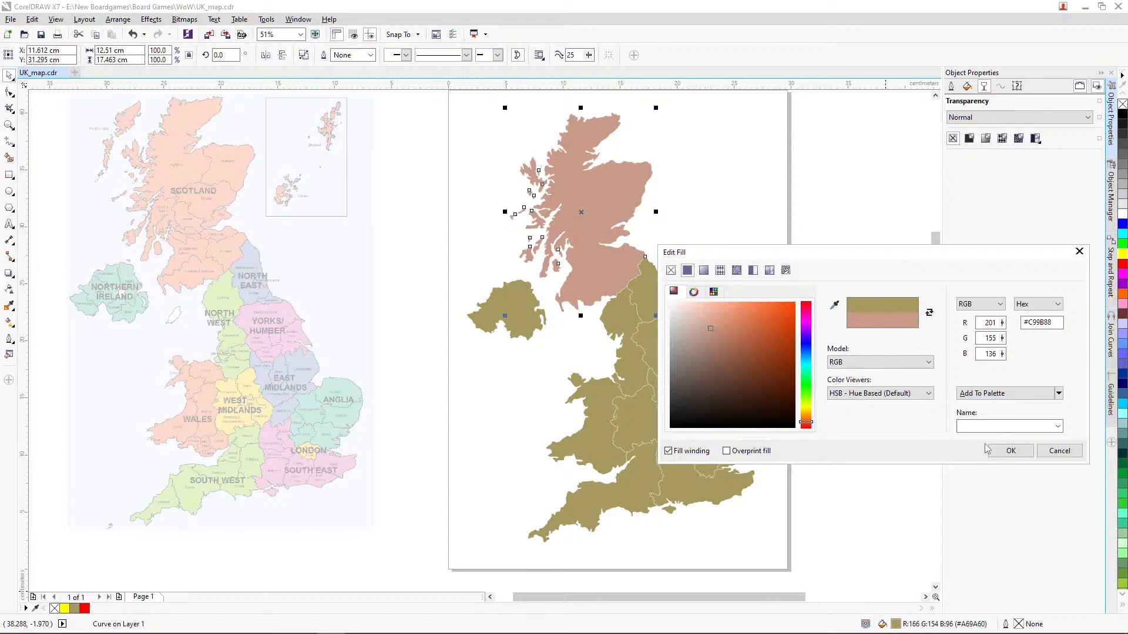
click(1005, 452)
click(866, 389)
Step: Fill Northern Ireland with the colour sampled from its counterpart on the reference map, darkened to #87B0A2
click(531, 308)
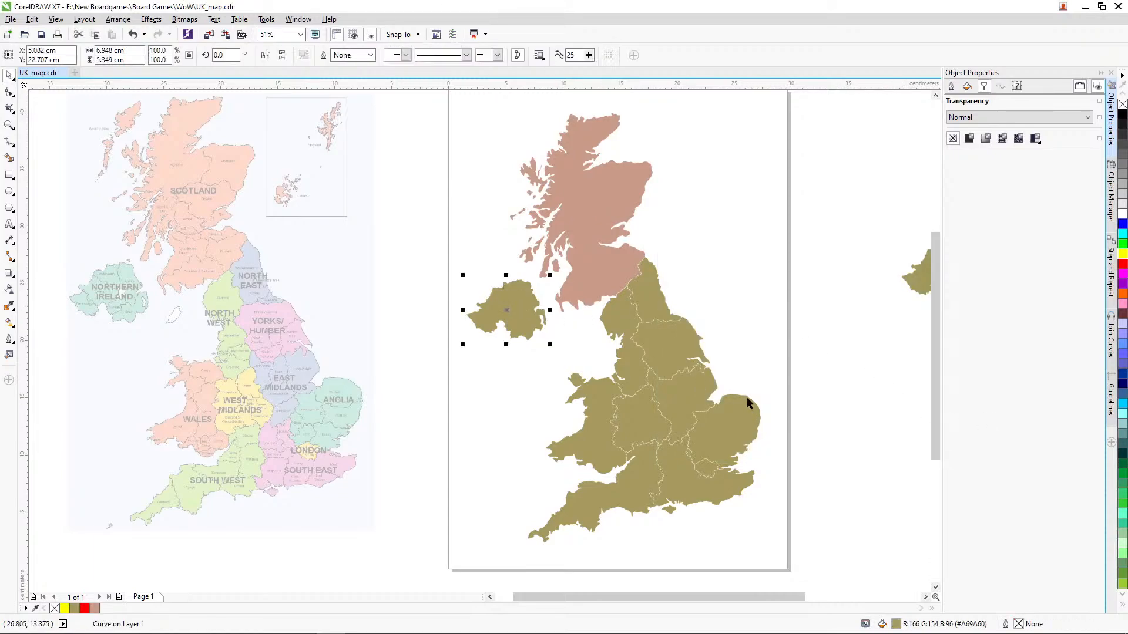
double_click(897, 624)
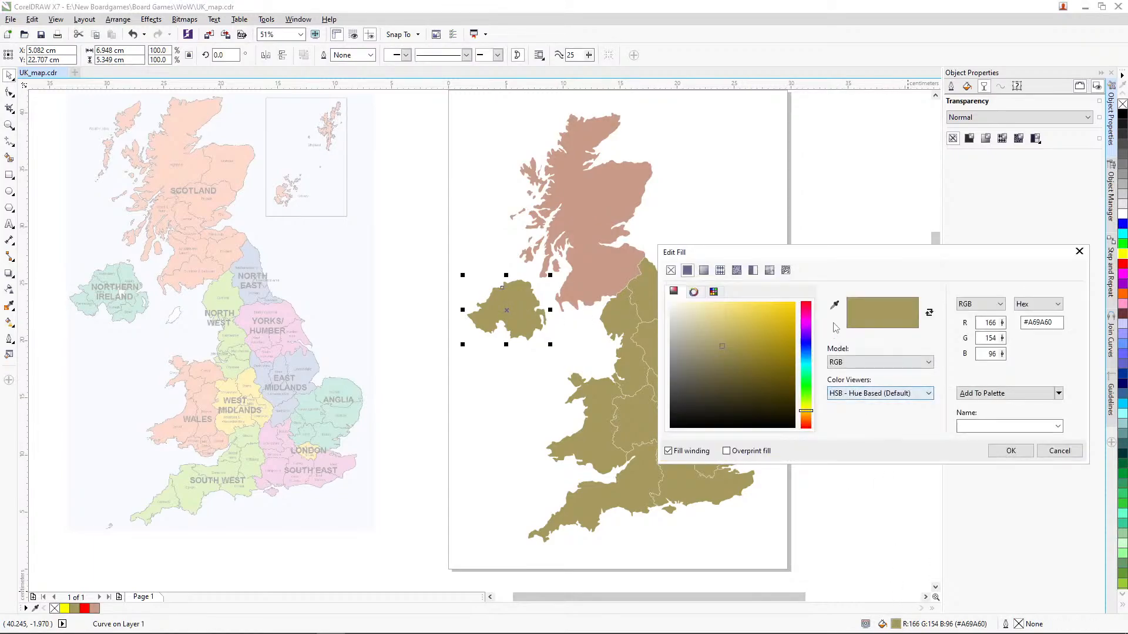
click(834, 305)
click(137, 276)
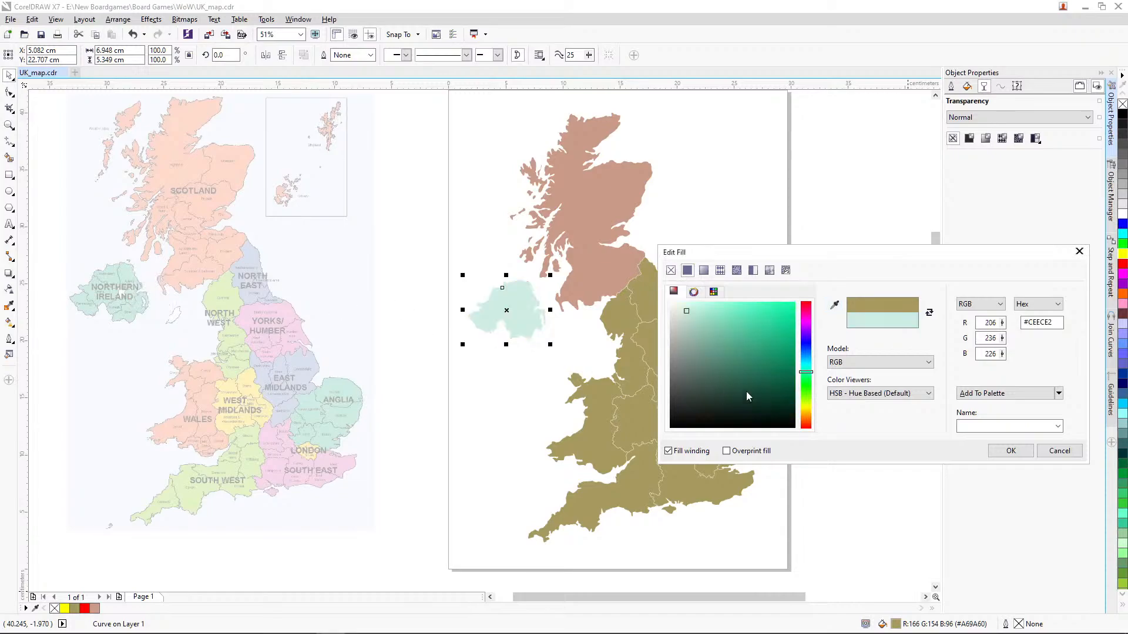
drag(701, 321, 699, 340)
click(1002, 451)
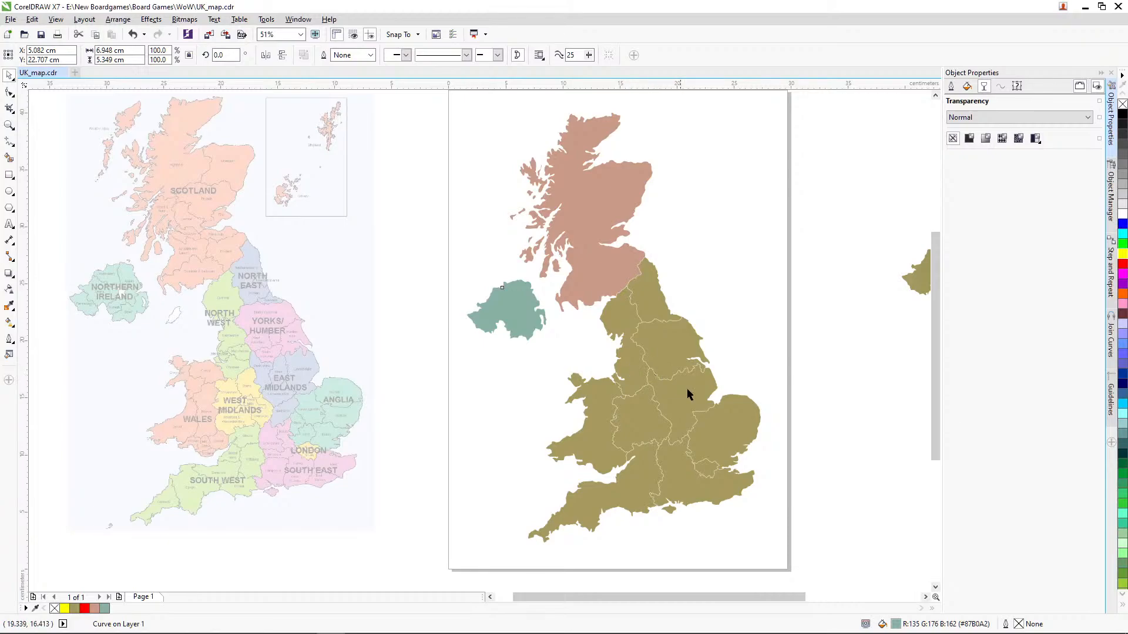
click(810, 429)
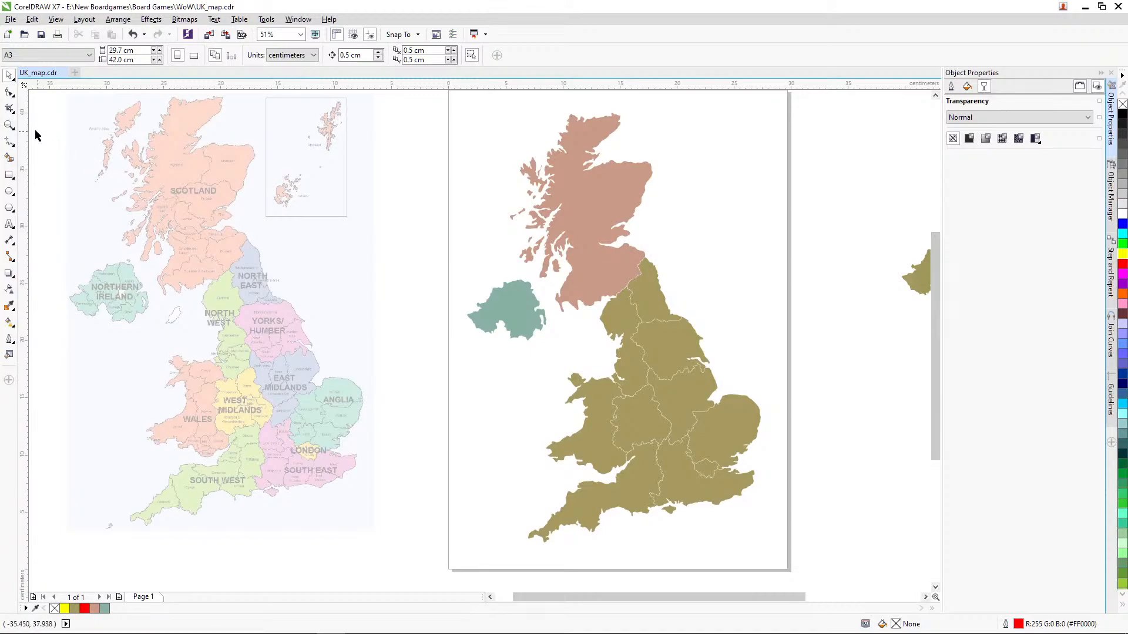
Step: Fill the small London region with the uniform golden yellow colour #BFA211
key(z)
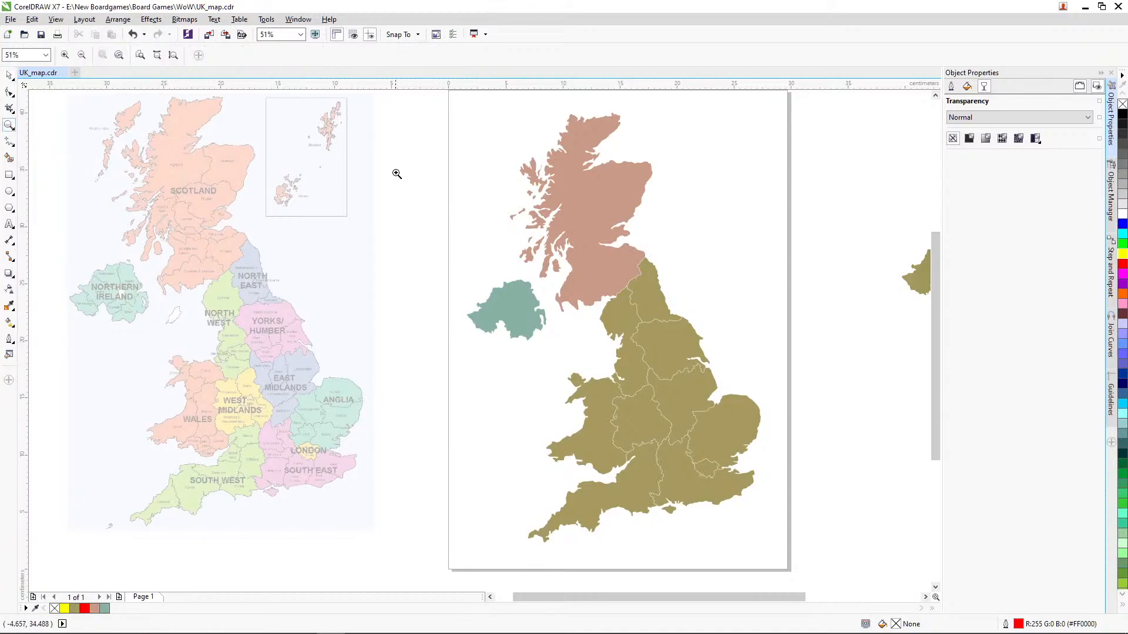
drag(408, 171, 835, 556)
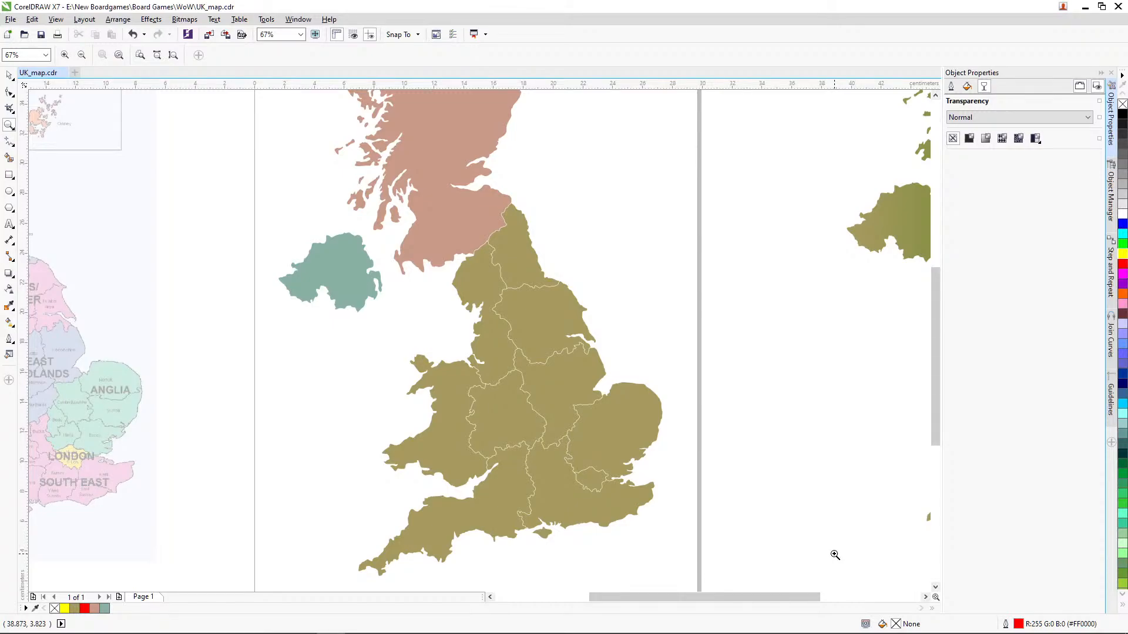
scroll(935, 429, up, 1)
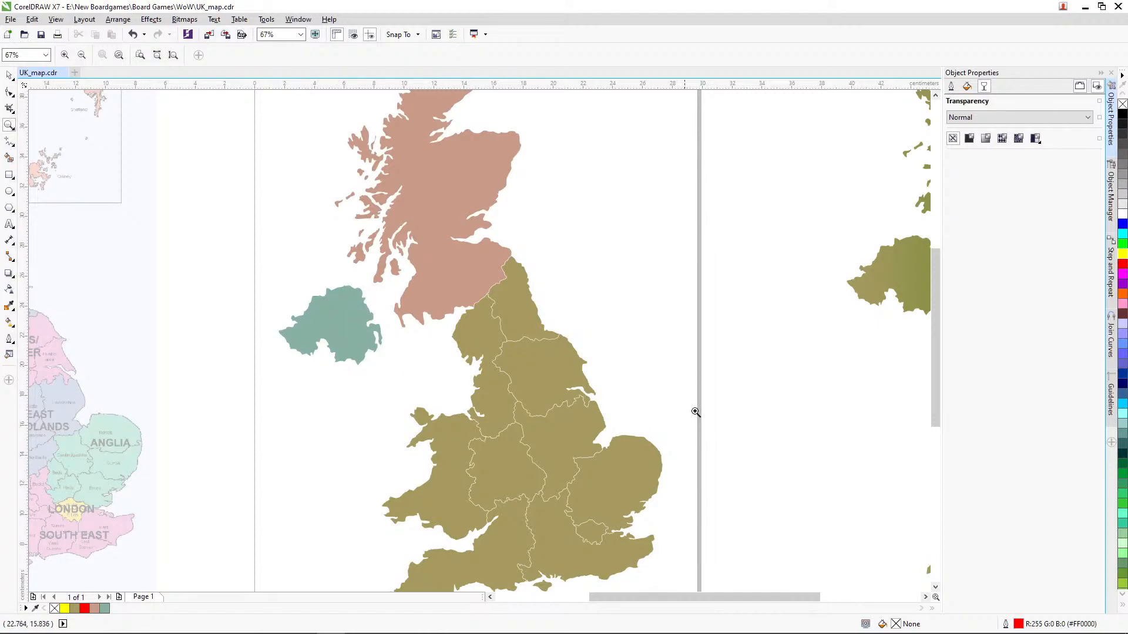
scroll(925, 356, down, 3)
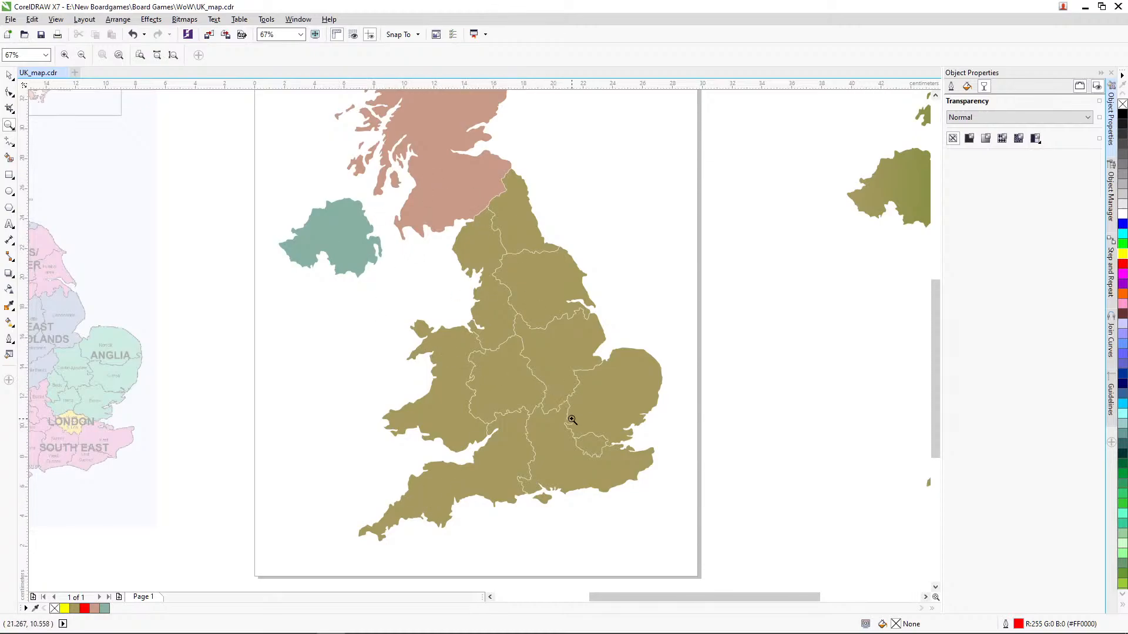
click(9, 75)
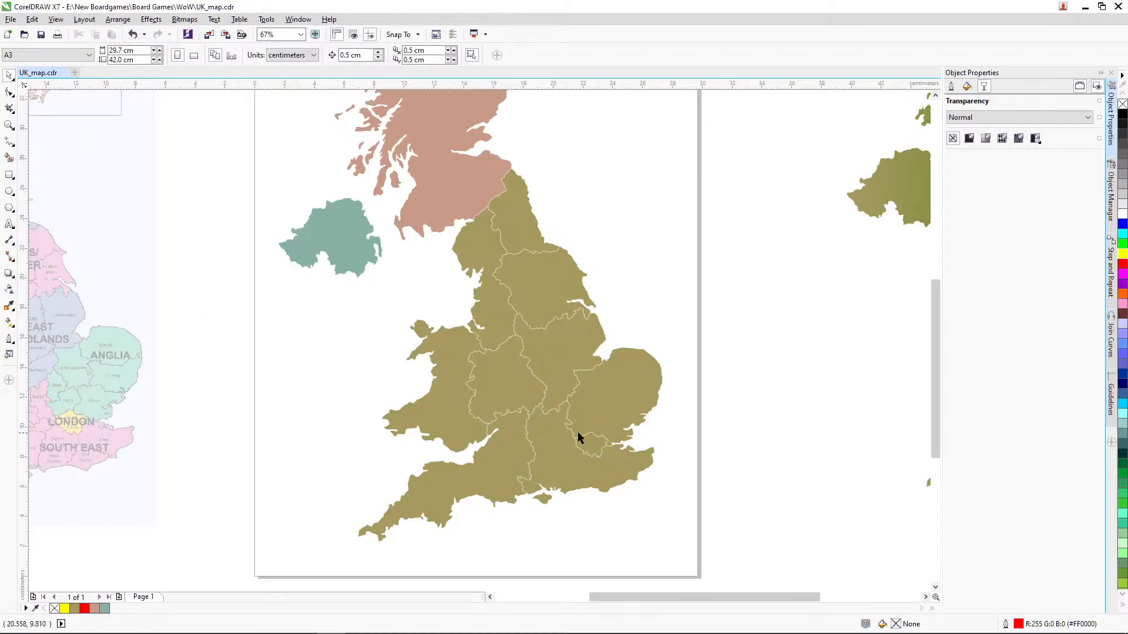
click(595, 444)
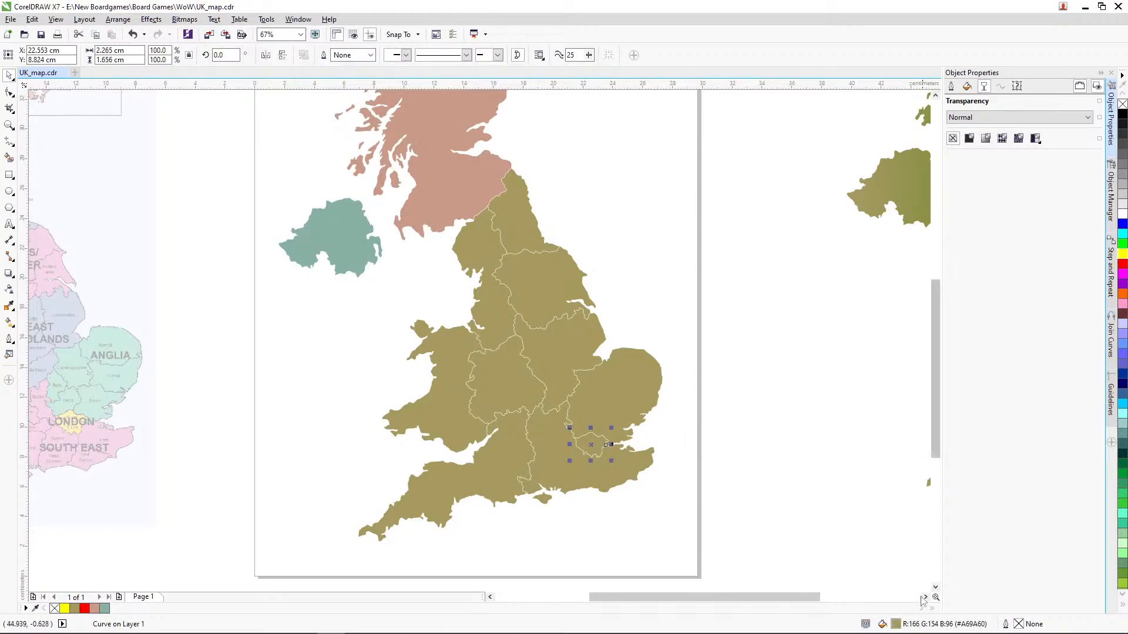
double_click(897, 624)
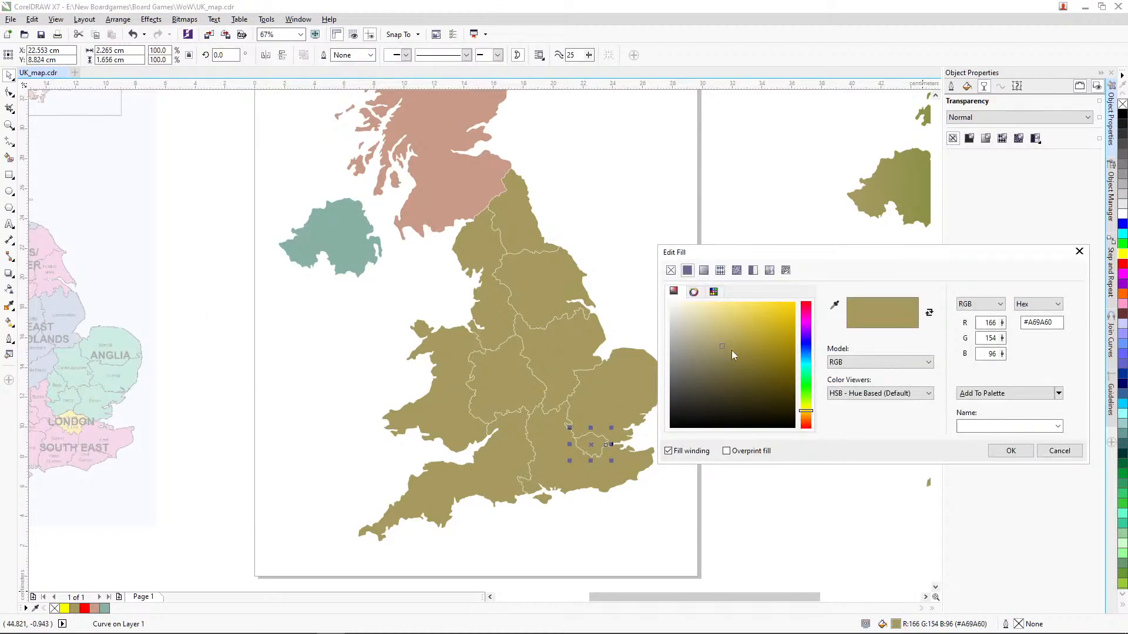
drag(733, 355, 782, 334)
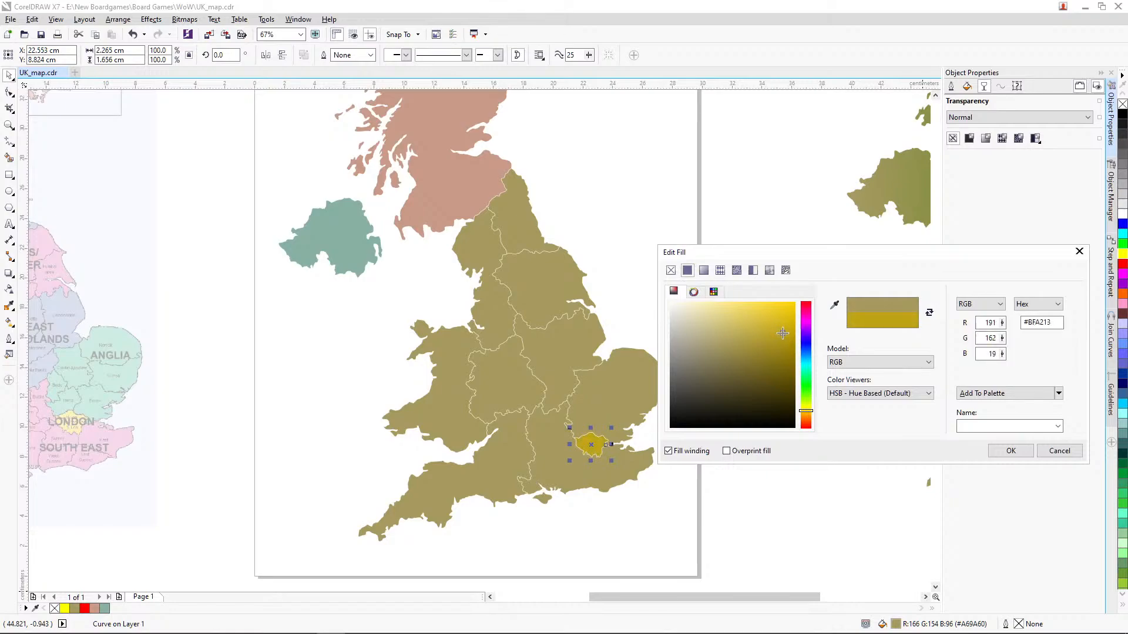
click(1010, 451)
click(745, 388)
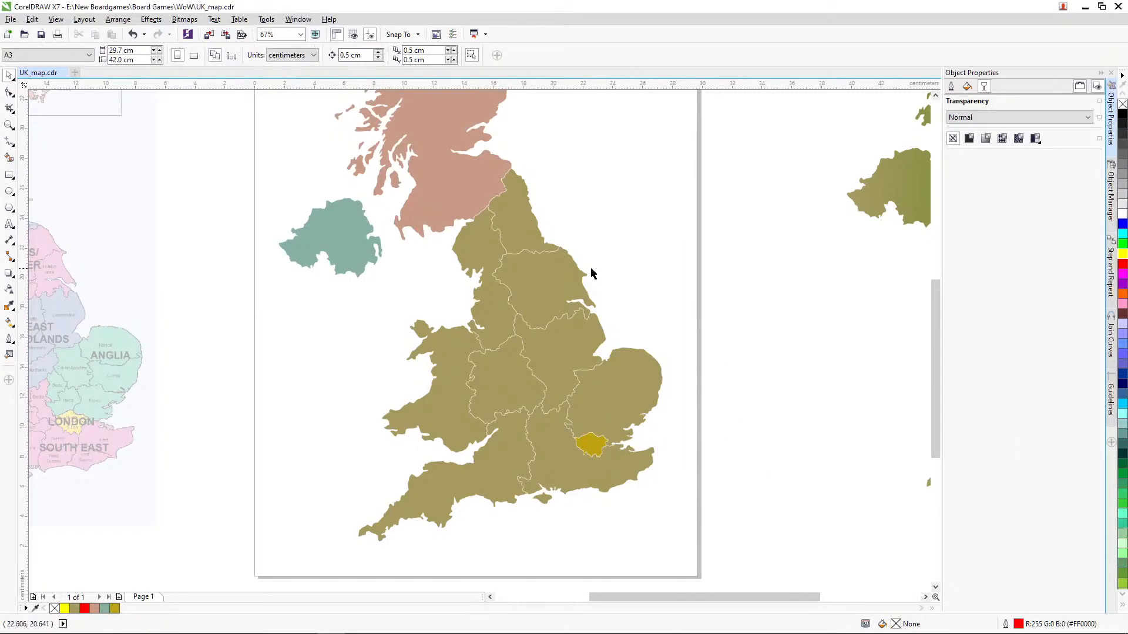
Step: Fill the South West England region with the green sampled from the reference map, darkened to #A7B391
drag(637, 597, 592, 597)
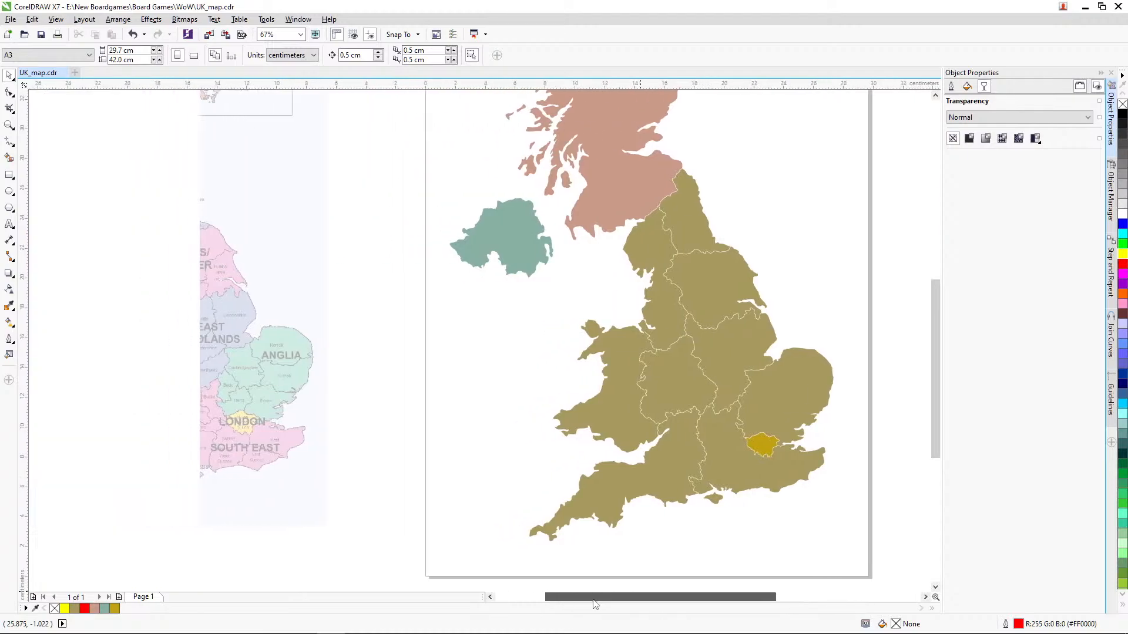
click(620, 517)
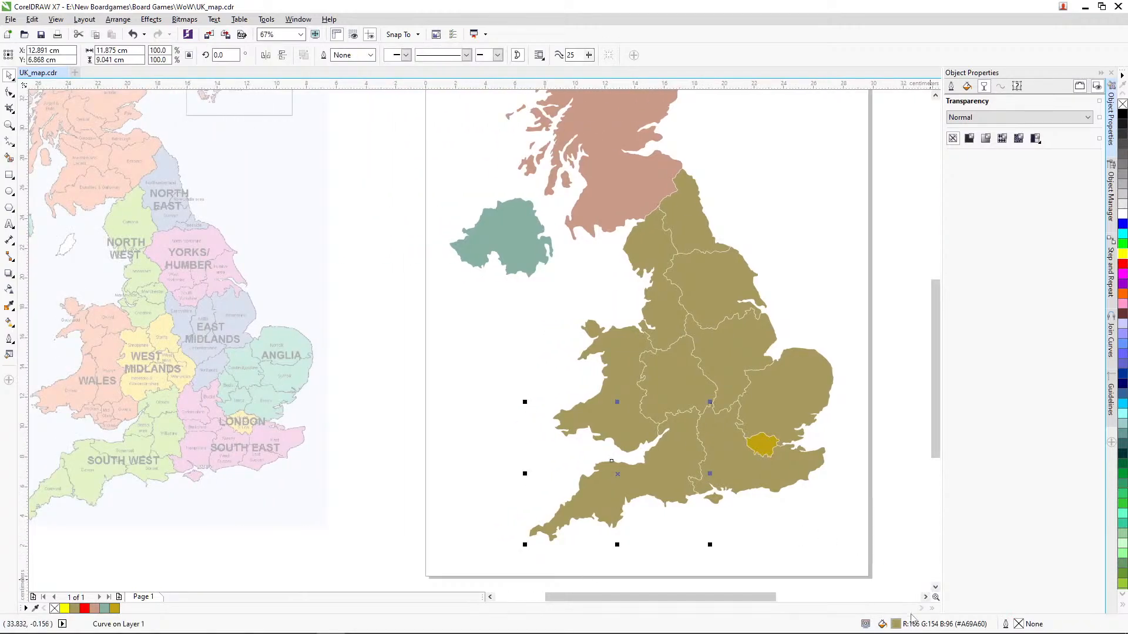
double_click(895, 624)
click(834, 304)
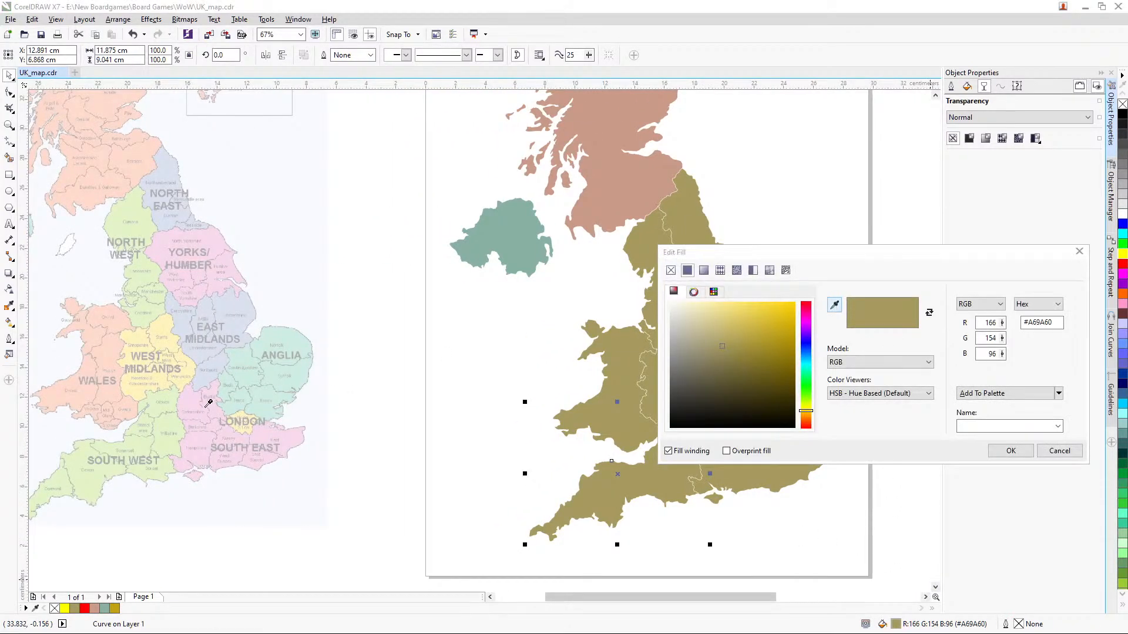
click(186, 424)
drag(699, 320, 696, 339)
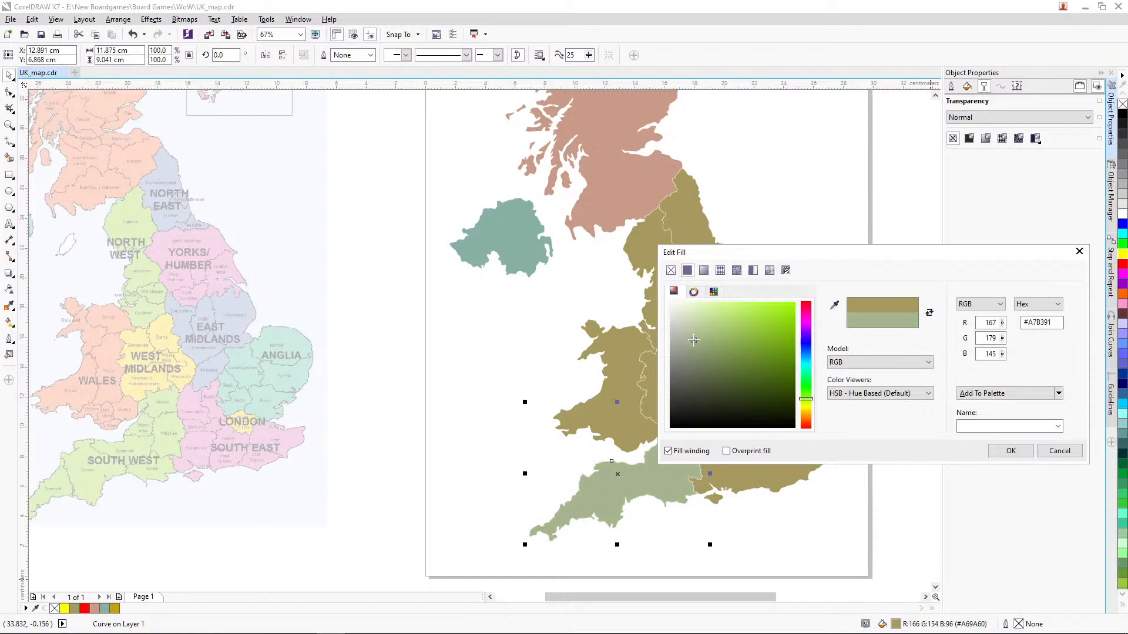
click(1025, 455)
Step: Fill Wales with the colour sampled from Wales on the reference map, adjusted to the more orange, darker #CFA37C
click(616, 398)
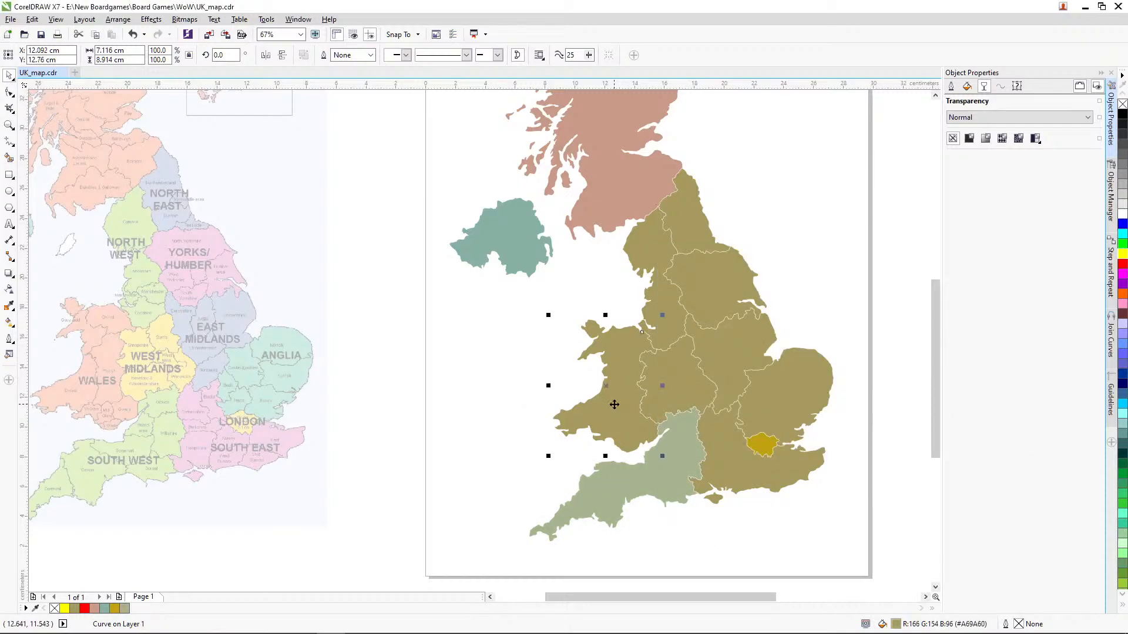
double_click(895, 625)
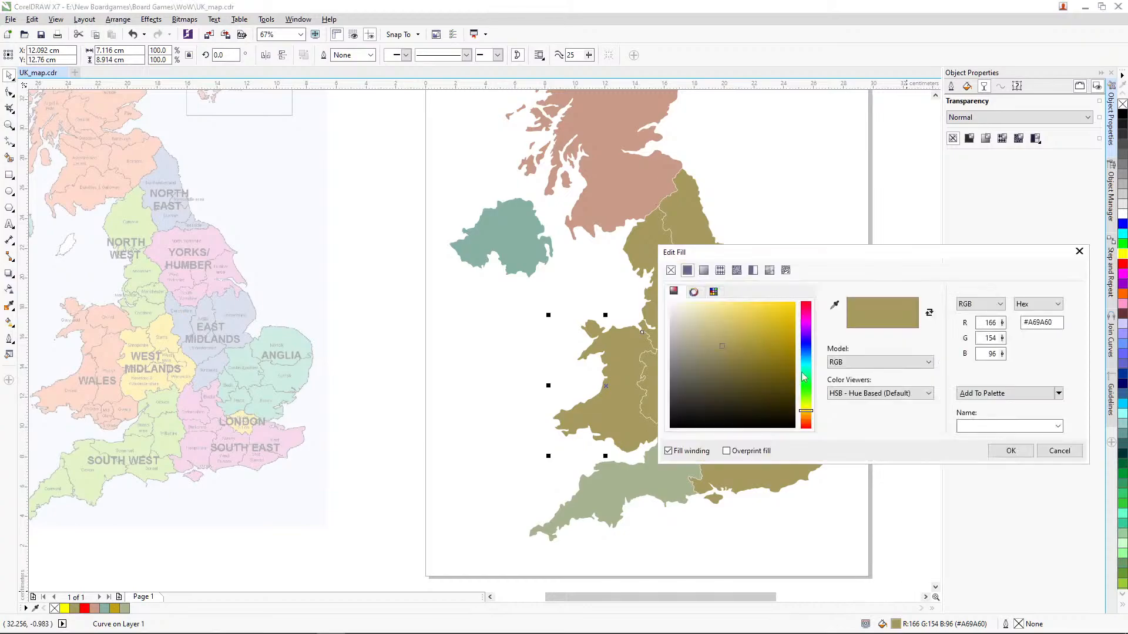
click(834, 305)
click(117, 379)
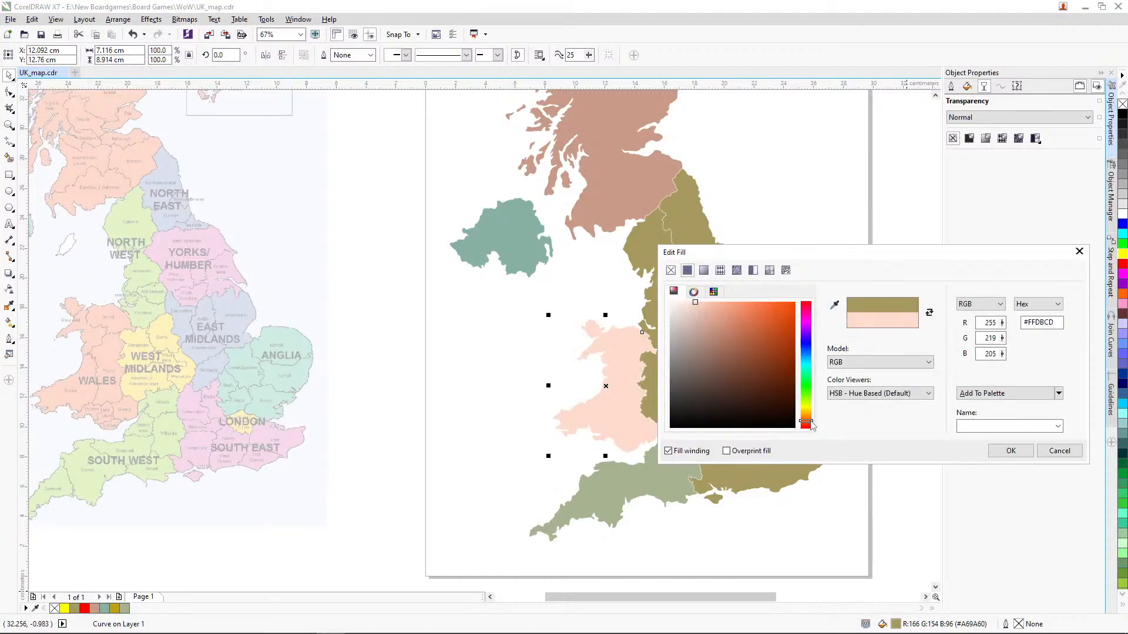
drag(811, 422, 811, 419)
mouse_move(694, 326)
mouse_down()
mouse_move(699, 339)
mouse_move(719, 325)
mouse_up()
click(1011, 450)
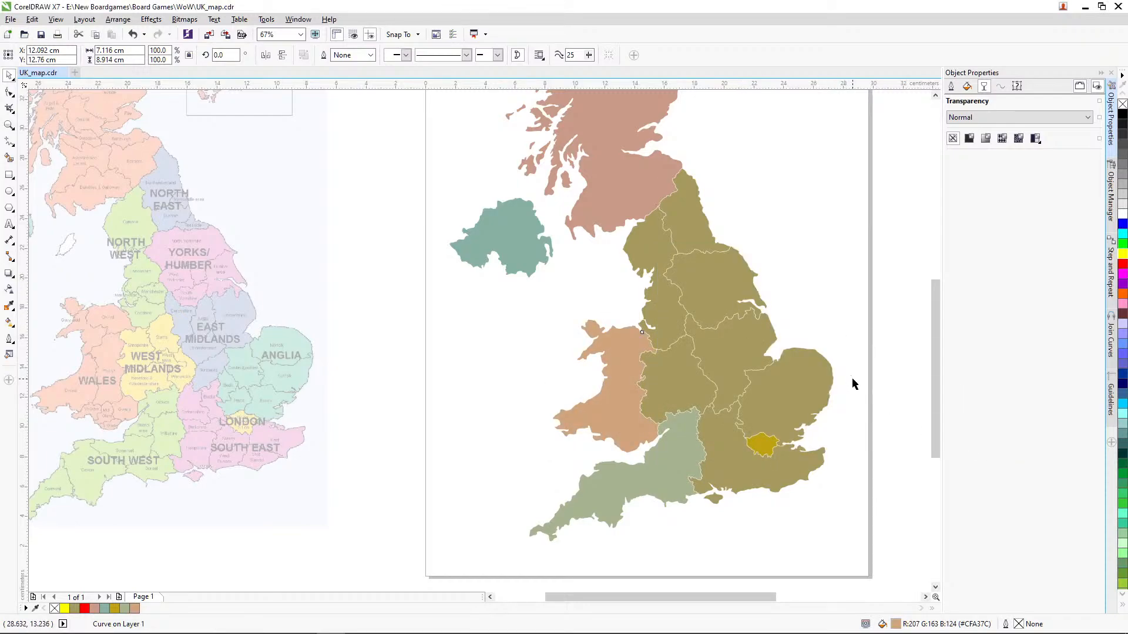
Step: Fill the North West region with the green sampled from the reference map, darkened to #B2BF9D
click(655, 246)
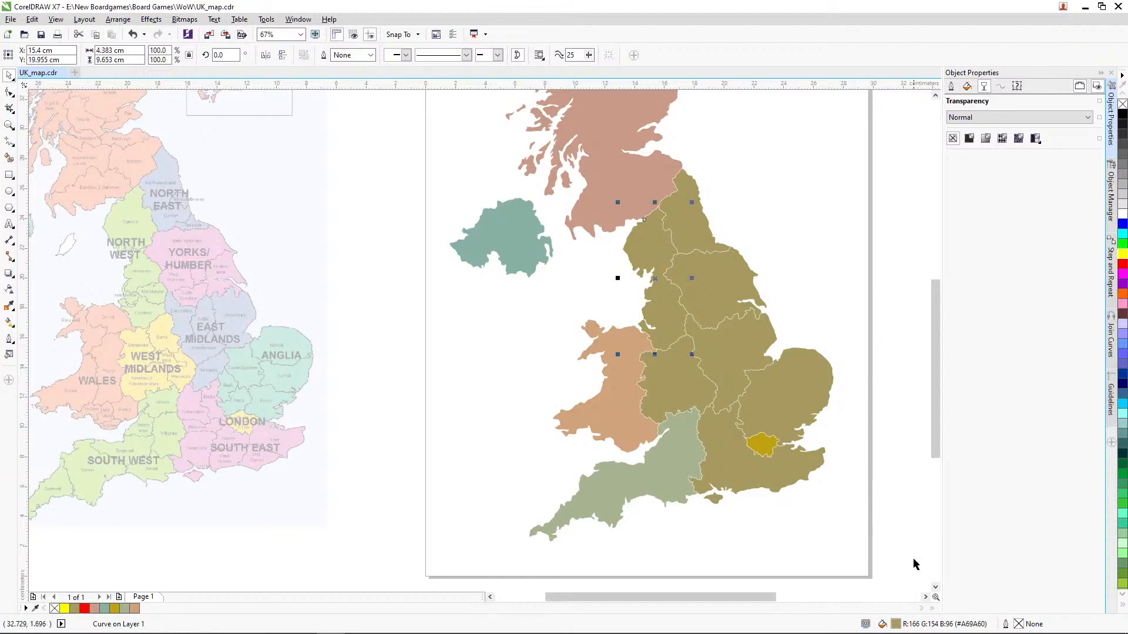
double_click(895, 624)
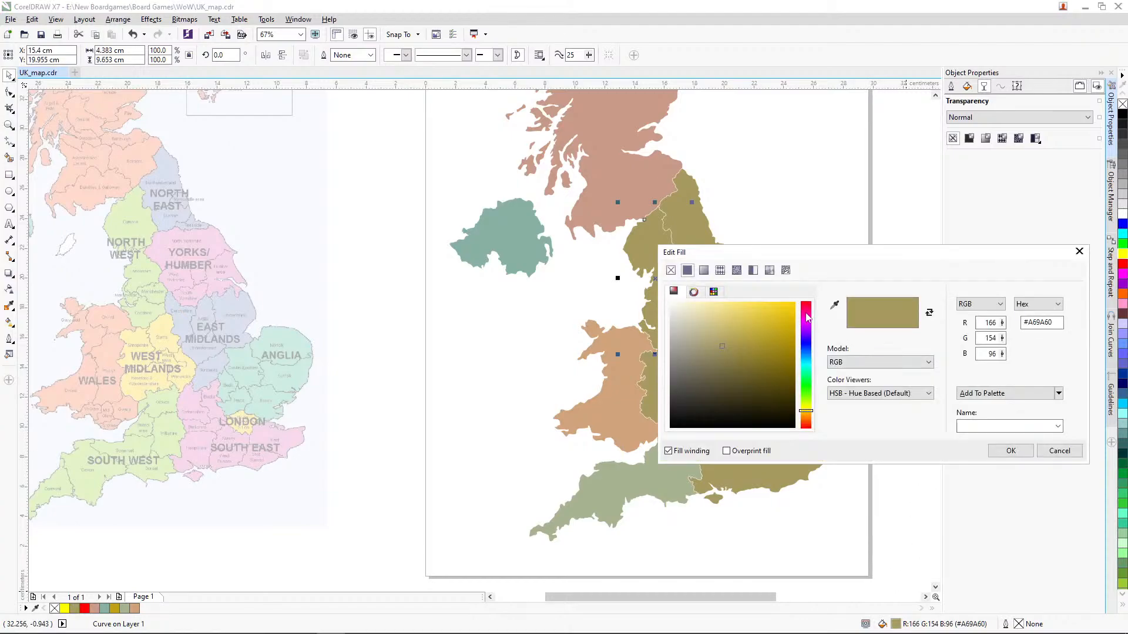
click(835, 305)
click(160, 209)
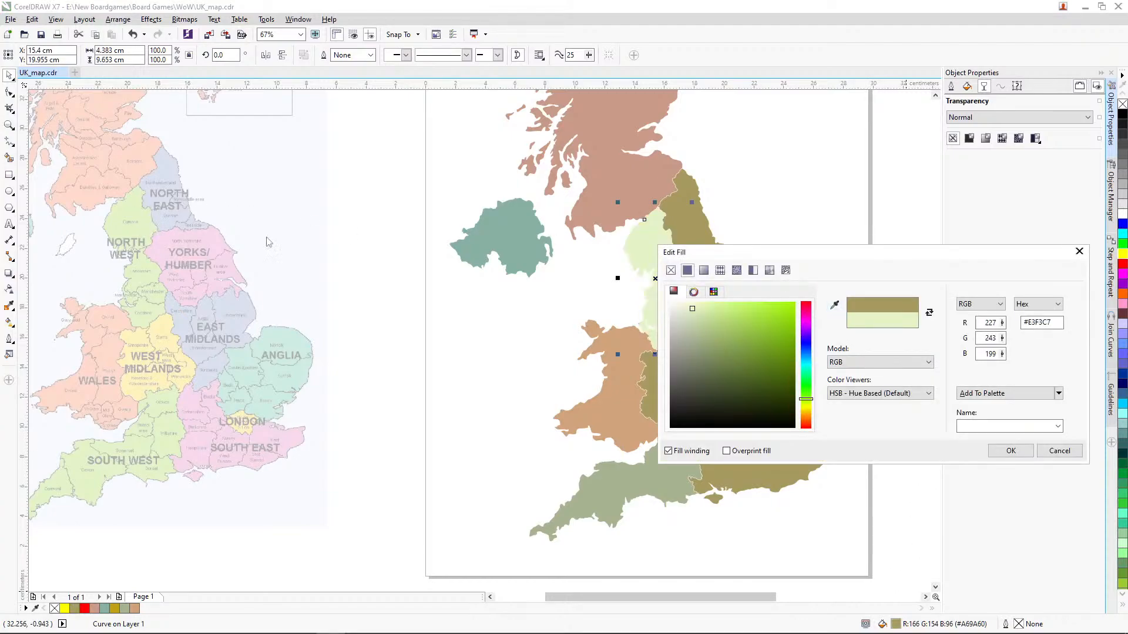
mouse_move(713, 339)
mouse_down()
mouse_move(697, 327)
mouse_move(707, 319)
mouse_move(709, 332)
mouse_move(684, 333)
mouse_move(693, 333)
mouse_up()
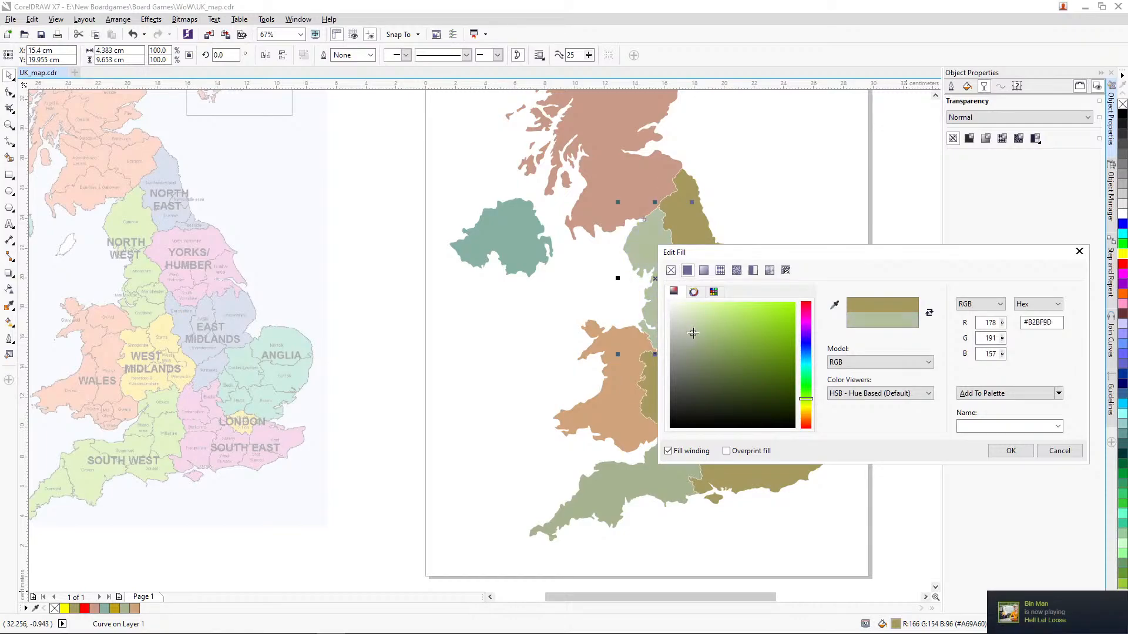
click(1008, 450)
click(851, 397)
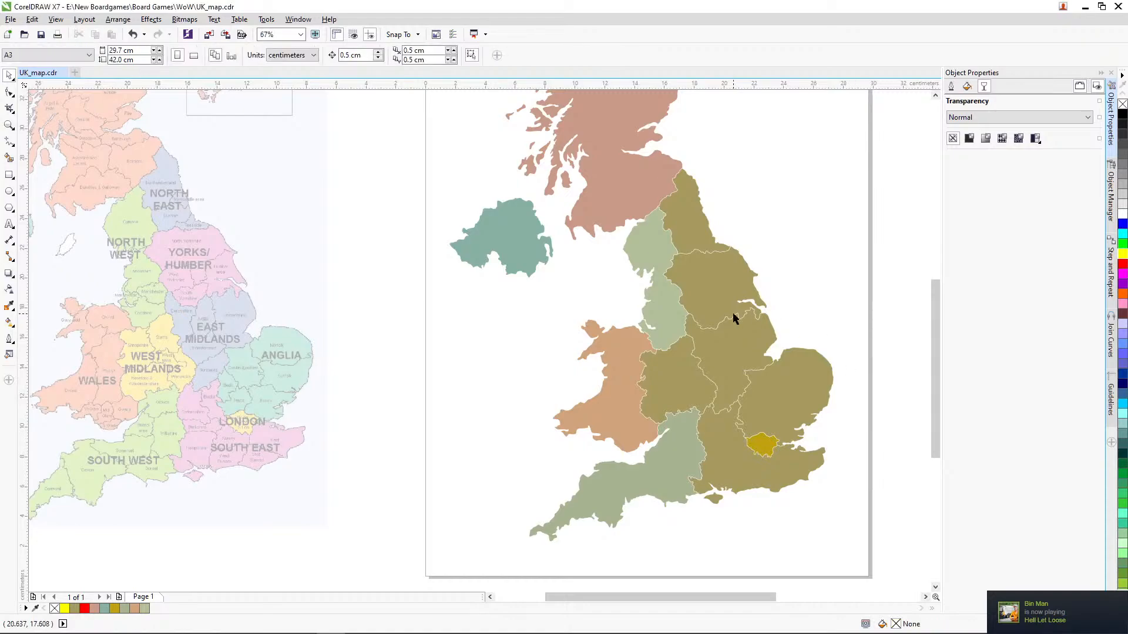
Step: Fill the West Midlands with the yellow sampled from the reference map, darkened and shifted to a muted greenish yellow
click(684, 372)
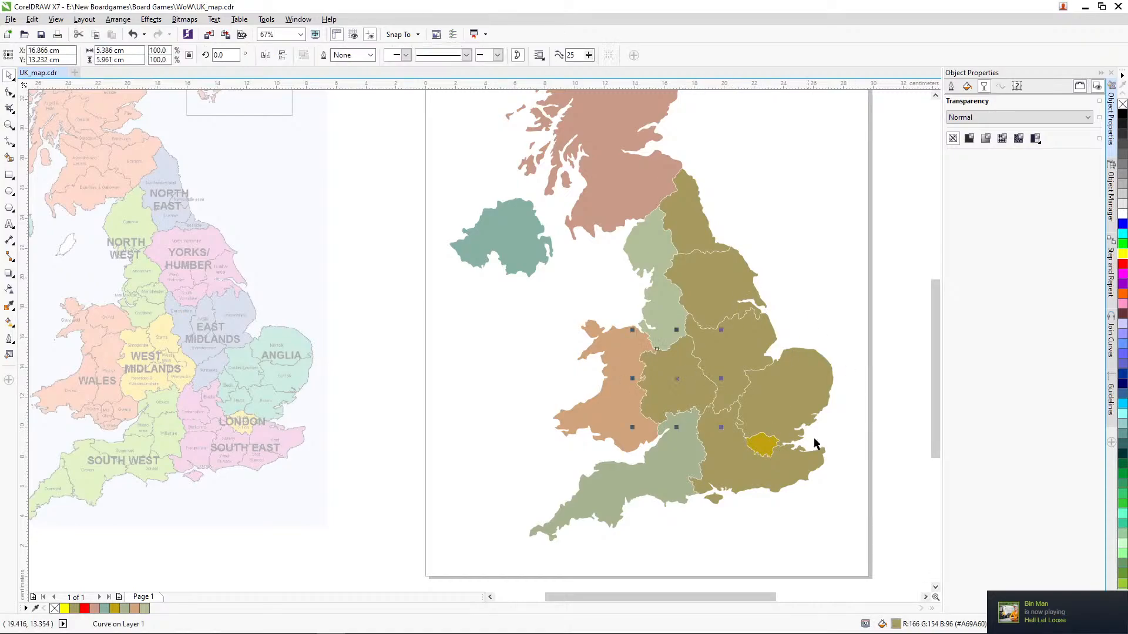
double_click(895, 625)
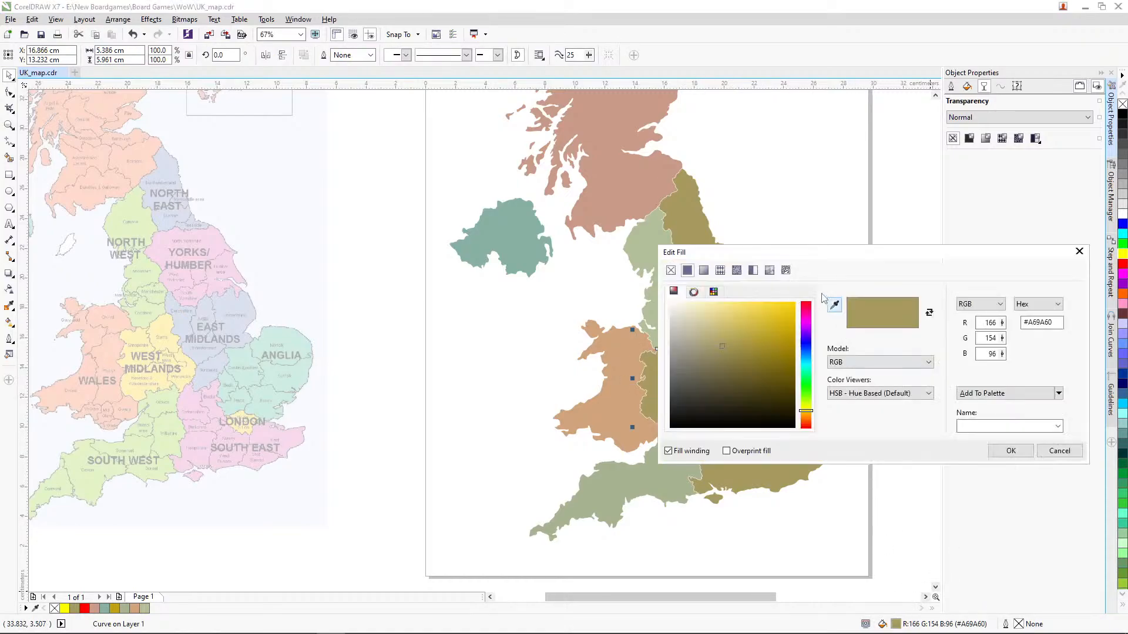
click(834, 304)
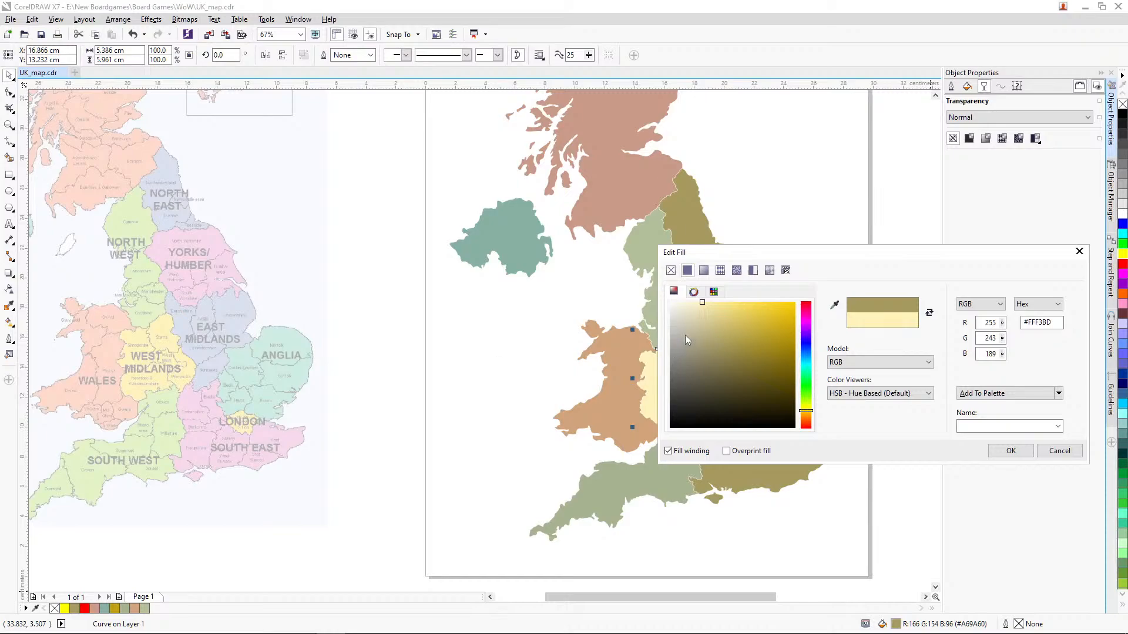
drag(700, 317, 728, 319)
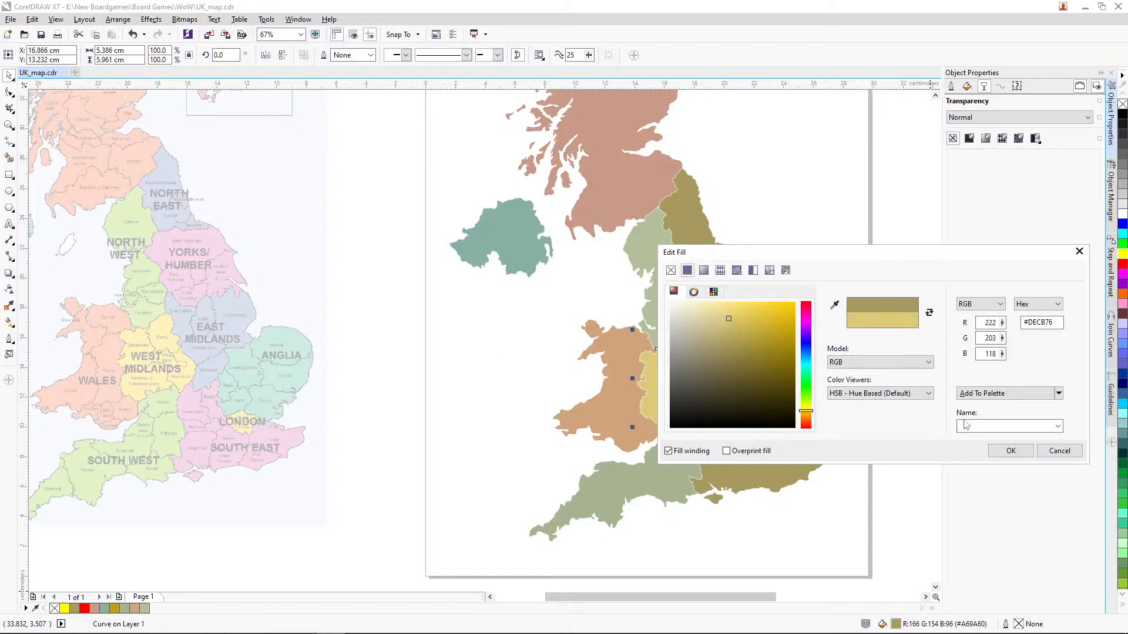
click(1010, 453)
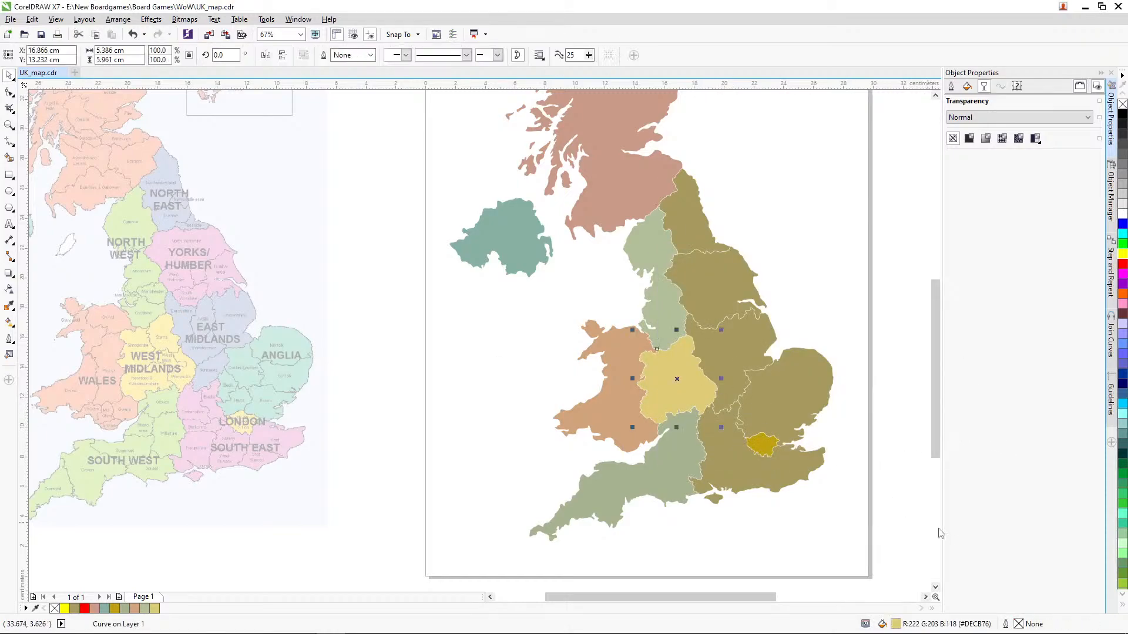
double_click(896, 623)
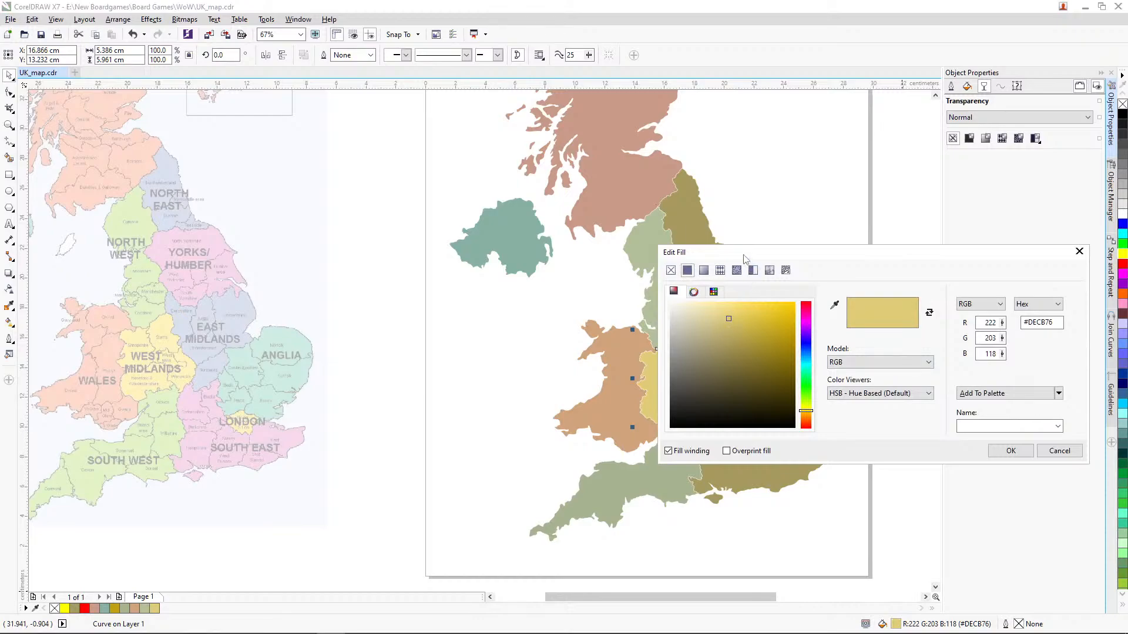
drag(745, 259, 855, 230)
drag(835, 292, 834, 299)
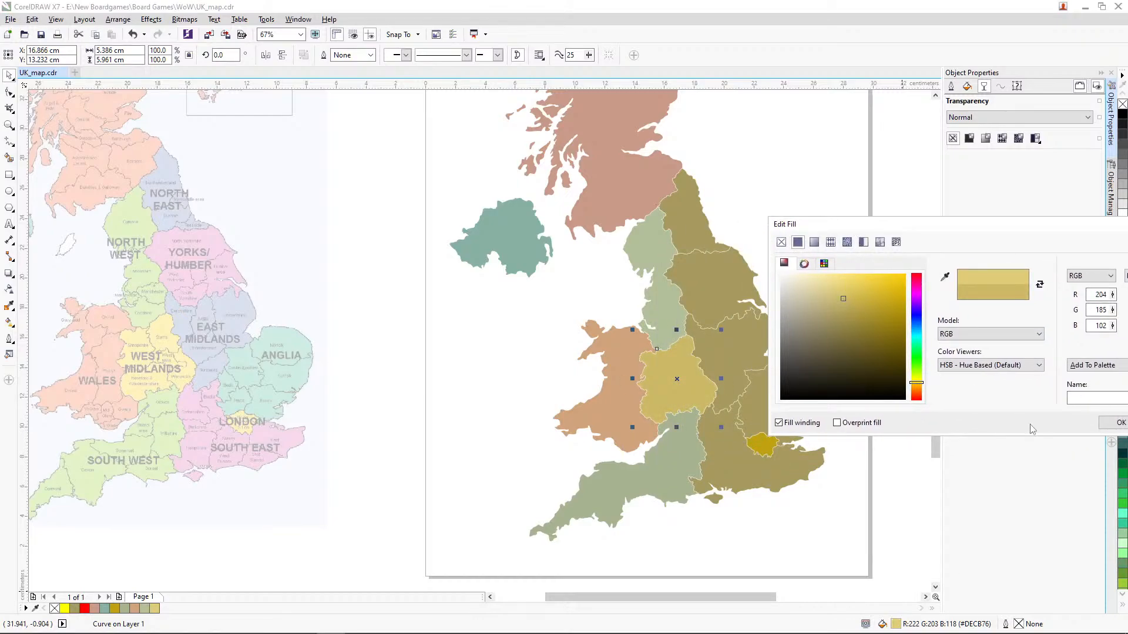
drag(922, 385, 930, 383)
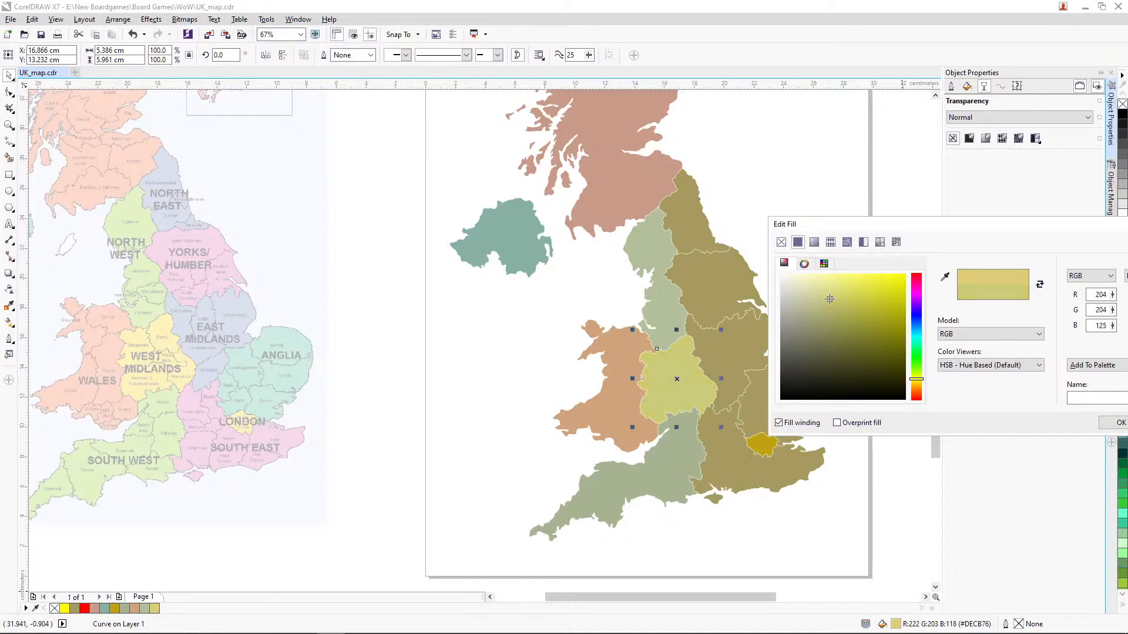
drag(829, 299, 835, 302)
click(1109, 424)
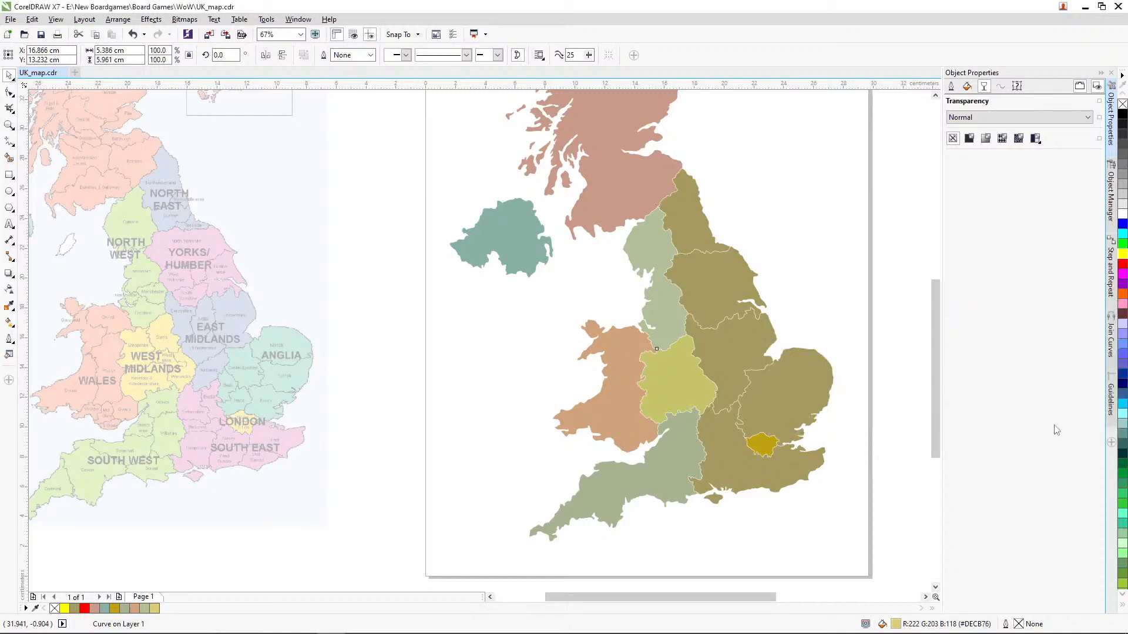
Step: Fill the South East region with the pink sampled from the reference map, darkened to RGB 186, 139, 170
click(791, 466)
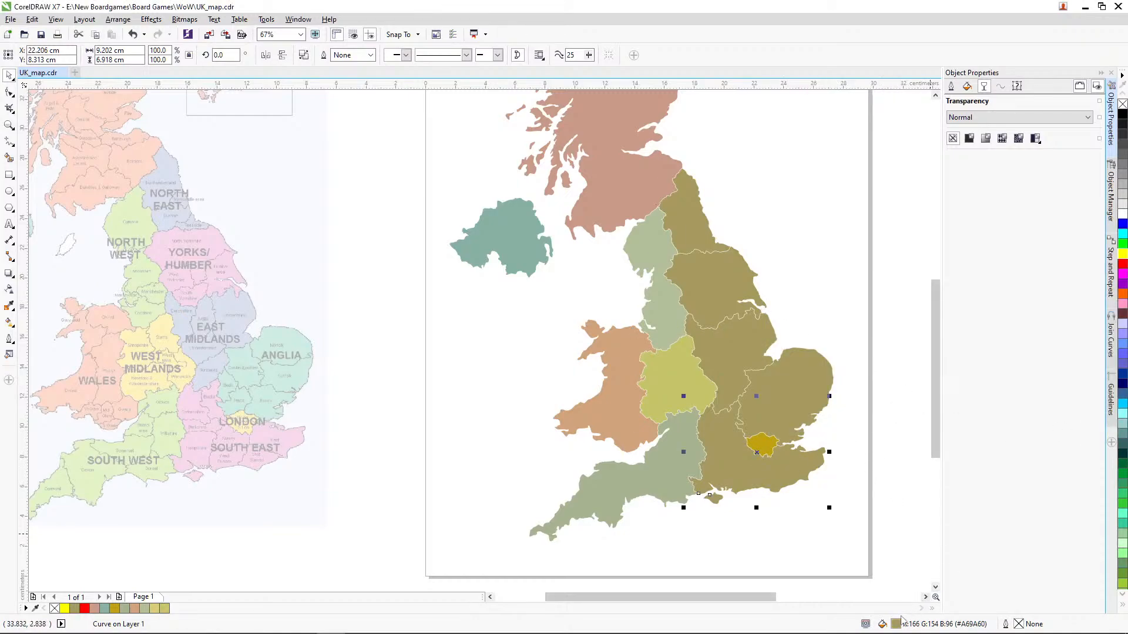
double_click(896, 623)
click(945, 276)
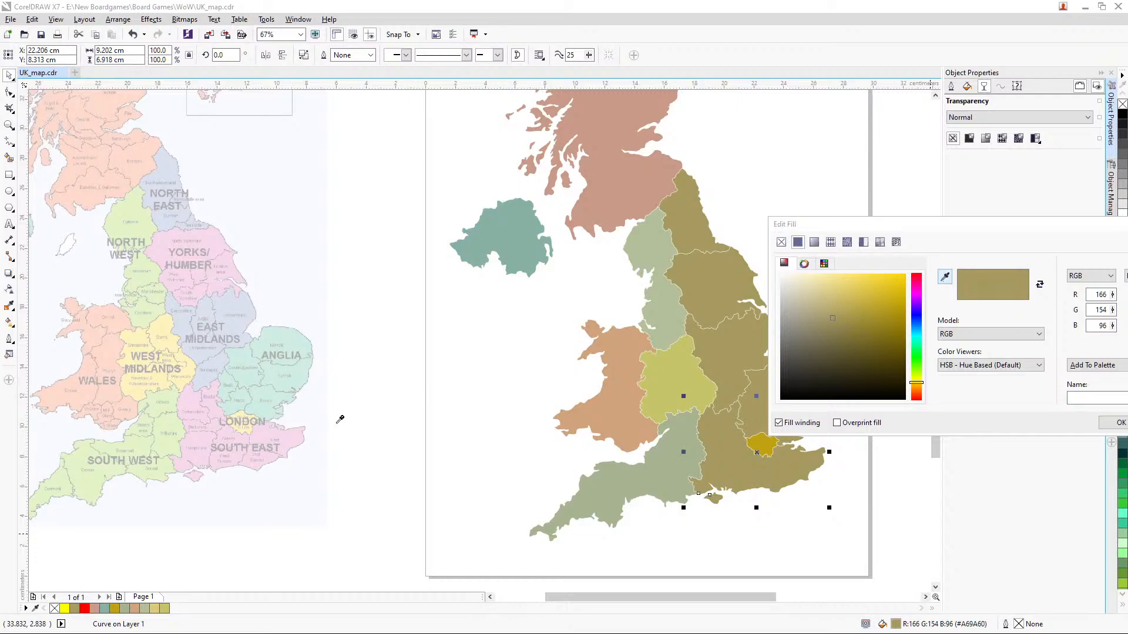
click(287, 432)
drag(808, 290, 811, 307)
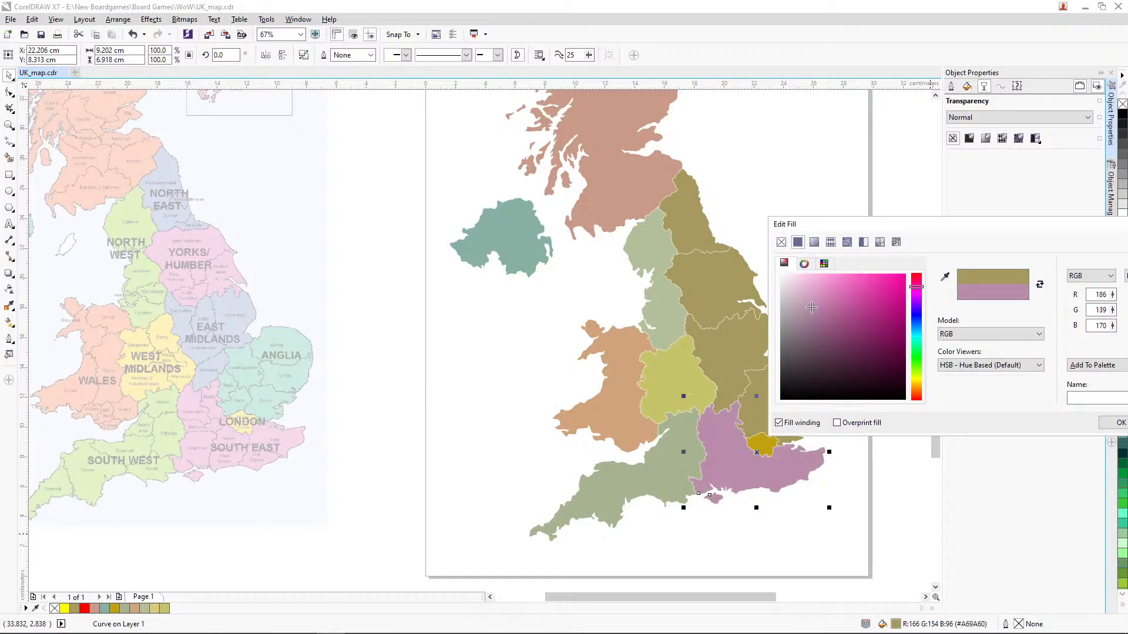
click(1118, 423)
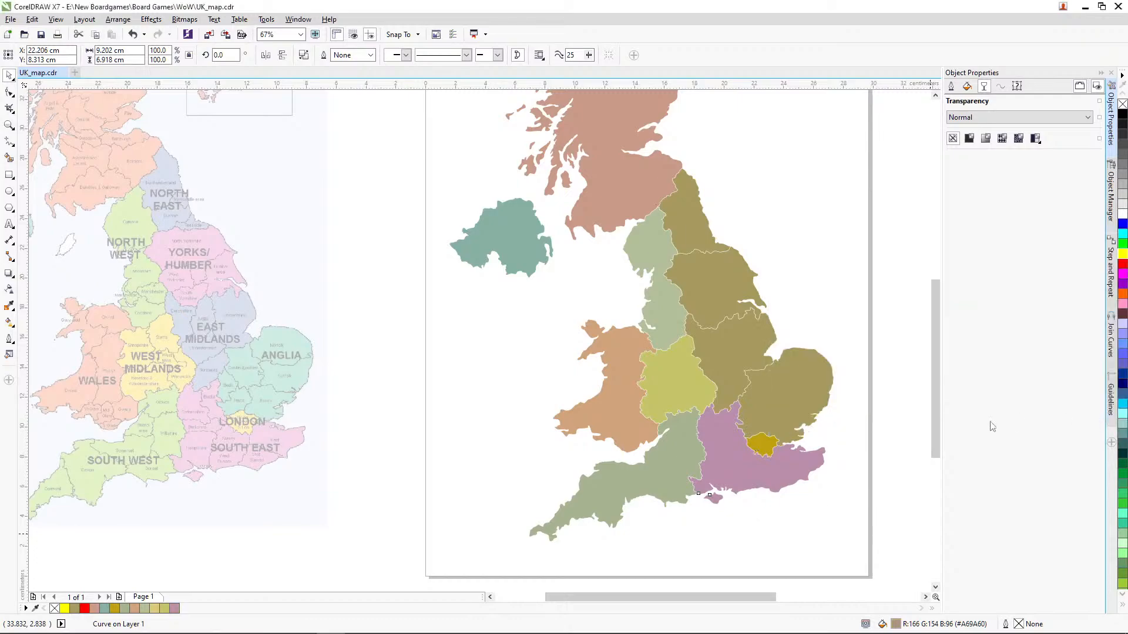
Step: Fill the Anglia region with the teal sampled from Anglia on the reference map, darkened to a muted tone
click(793, 388)
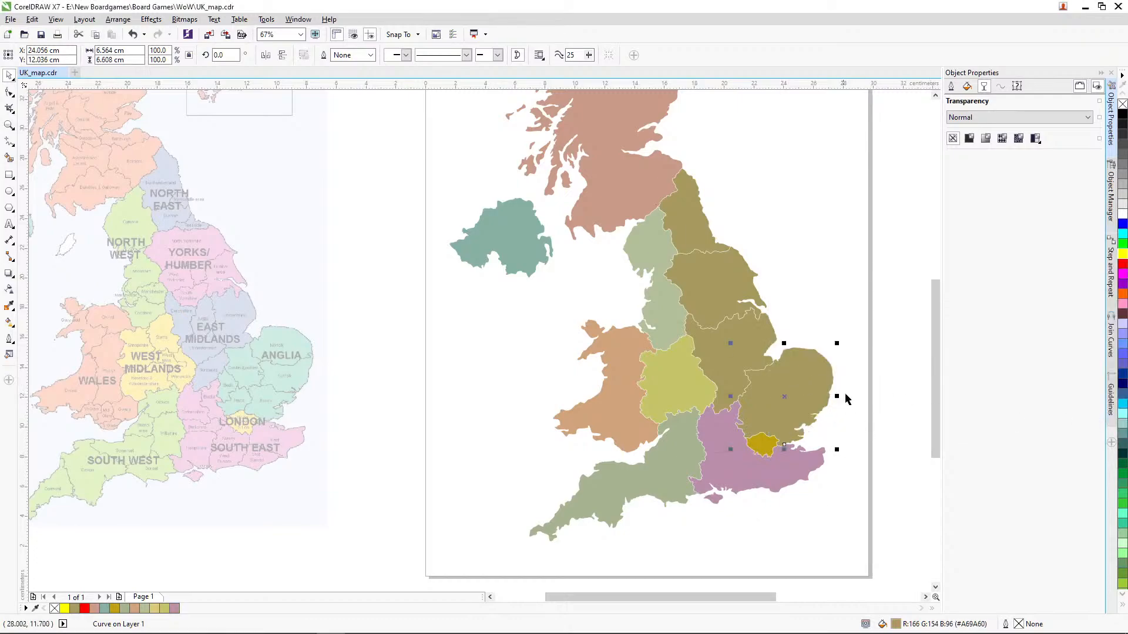
double_click(896, 624)
click(945, 276)
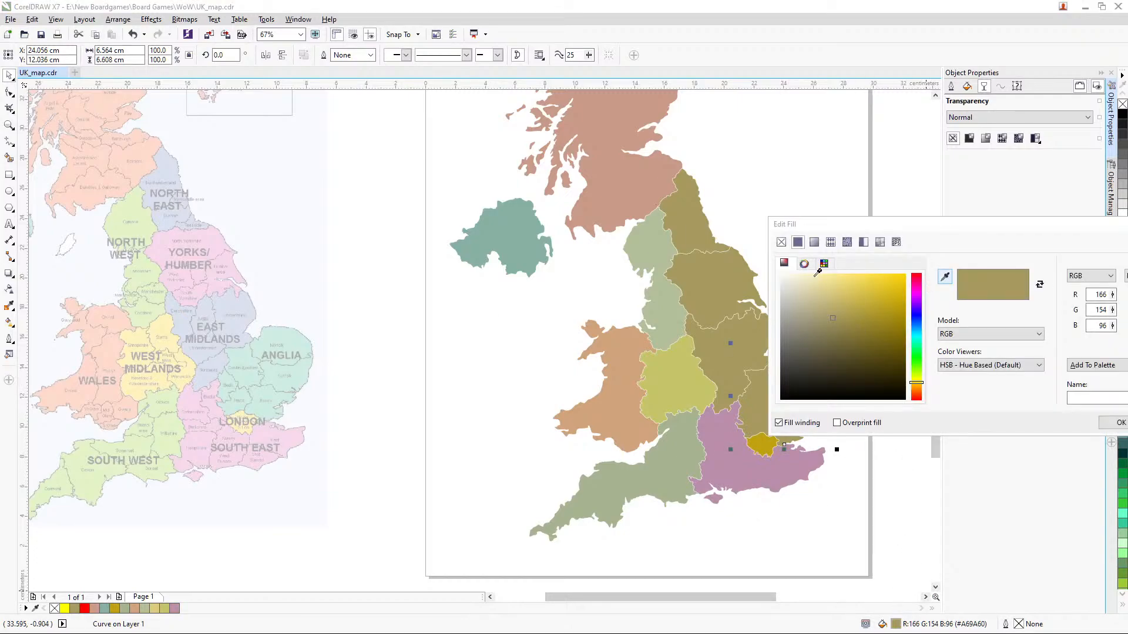
click(298, 339)
drag(843, 226, 903, 194)
click(866, 269)
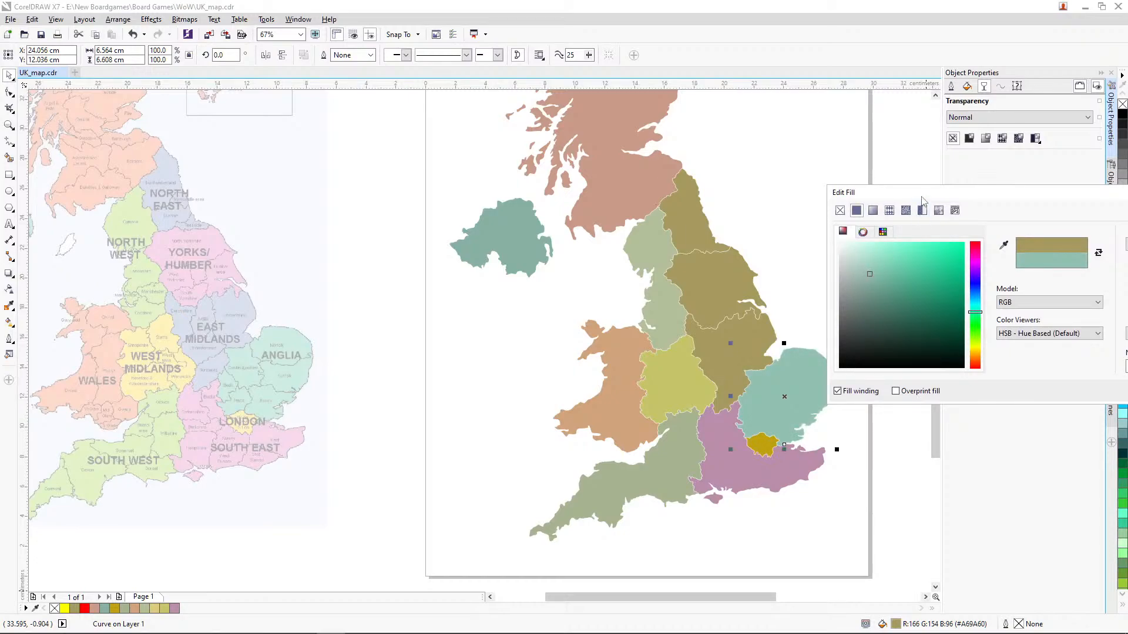
drag(924, 200, 820, 172)
click(1075, 368)
Step: Fill the Yorks/Humber region with a pale blue sampled from the reference map, darkened to the greyish blue #9EA5B5
click(730, 292)
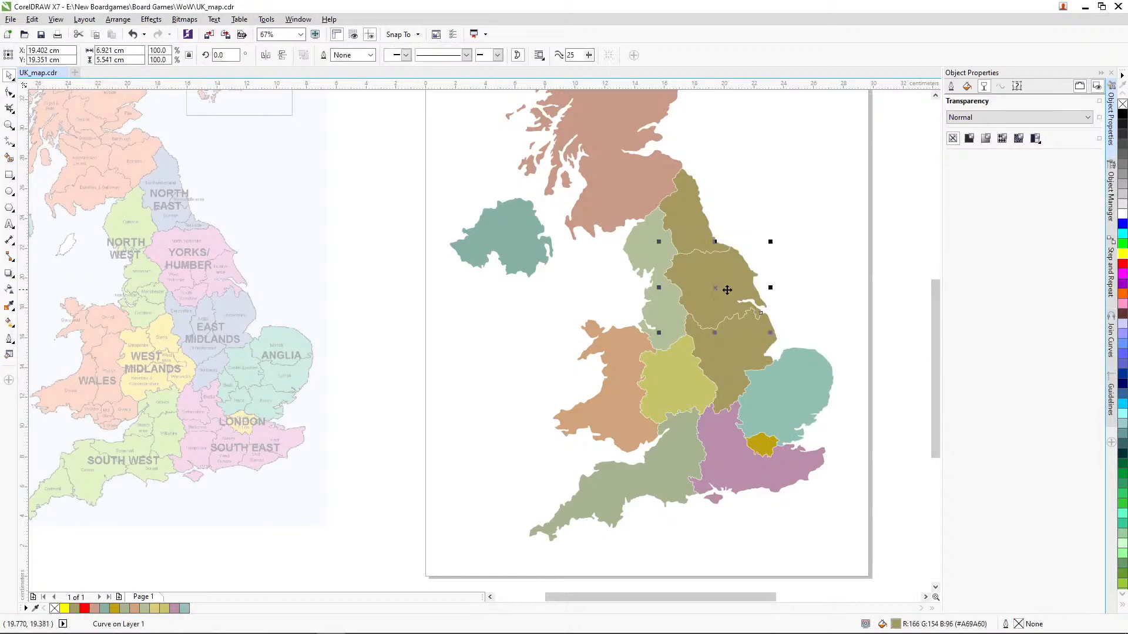
double_click(897, 624)
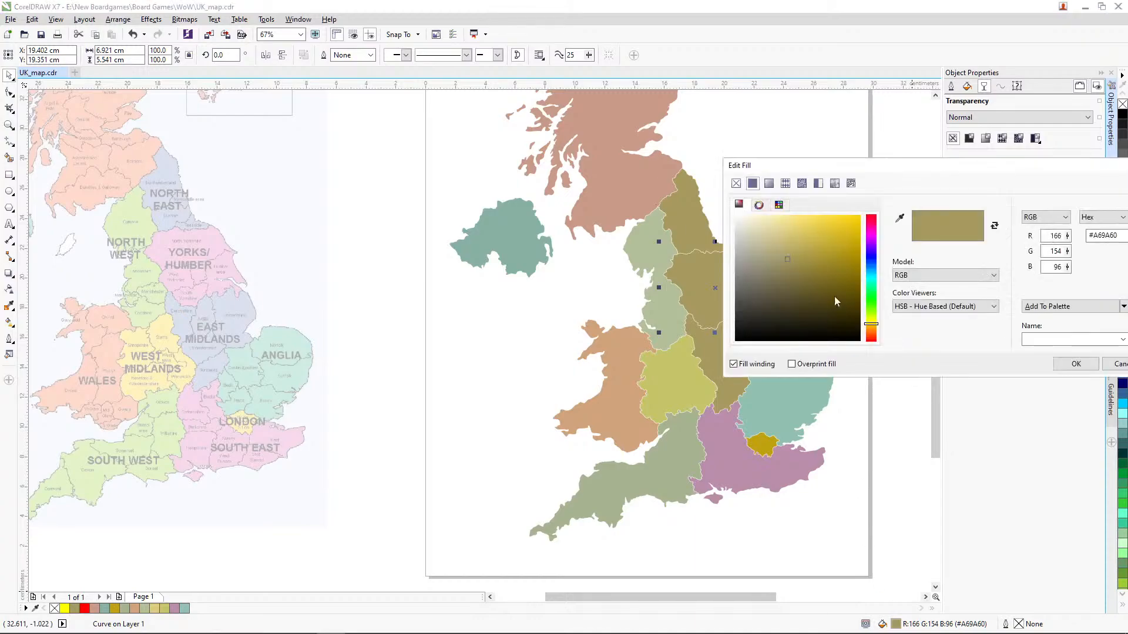
click(899, 218)
click(282, 311)
mouse_move(784, 263)
mouse_down()
mouse_move(749, 239)
mouse_move(751, 252)
mouse_up()
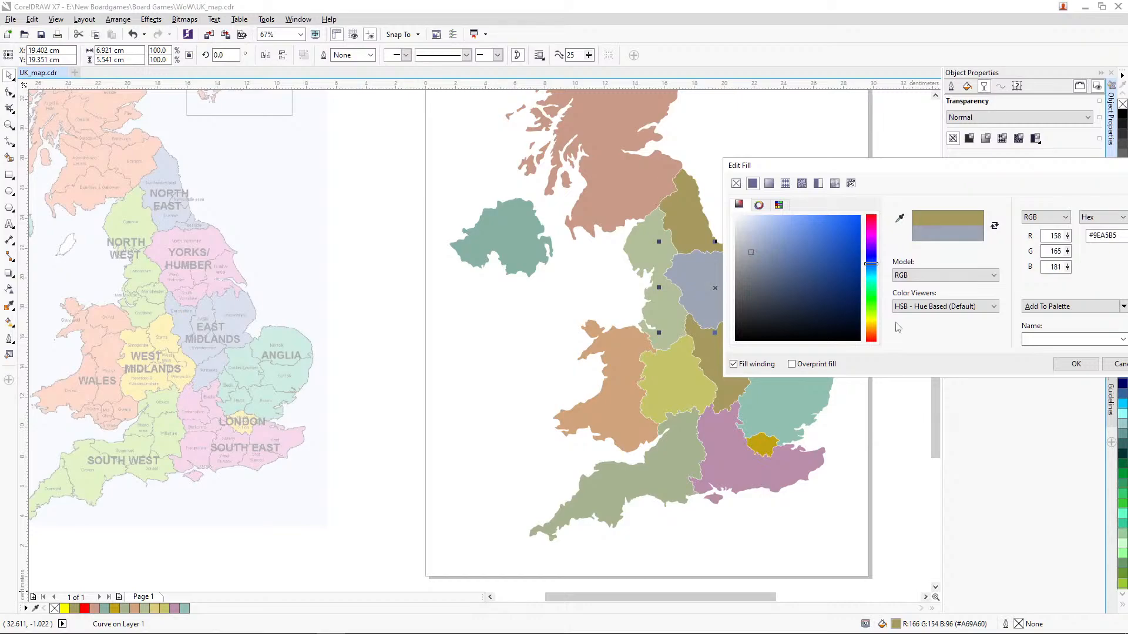
click(1075, 364)
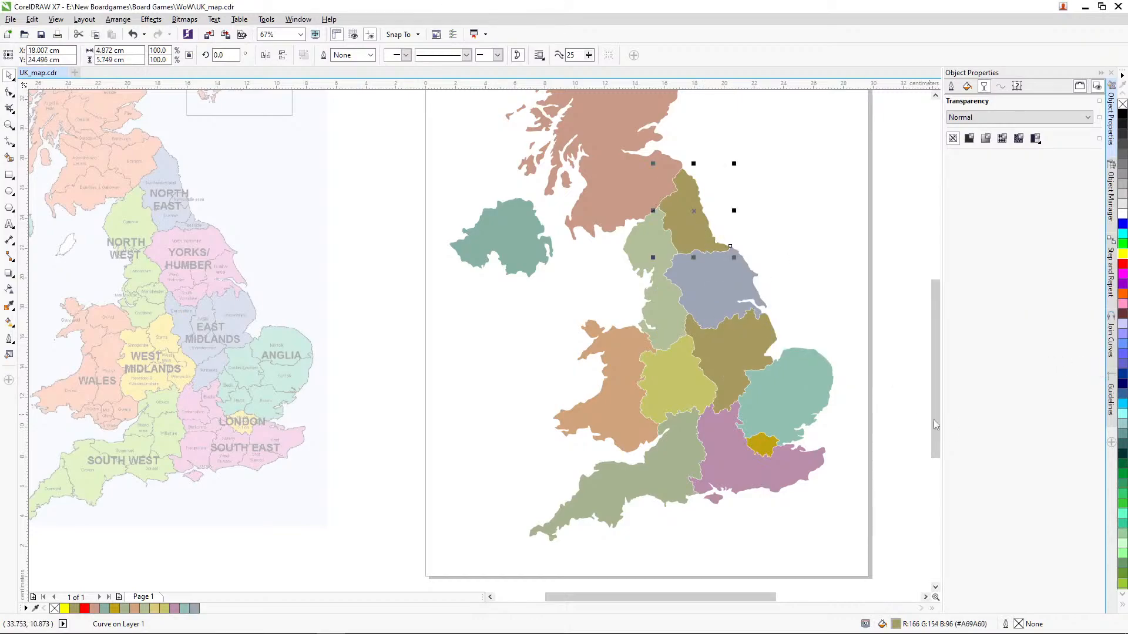
Step: Set the North East fill to the blue sampled from the reference map, shifted to the pale teal #BDD2D4
double_click(895, 624)
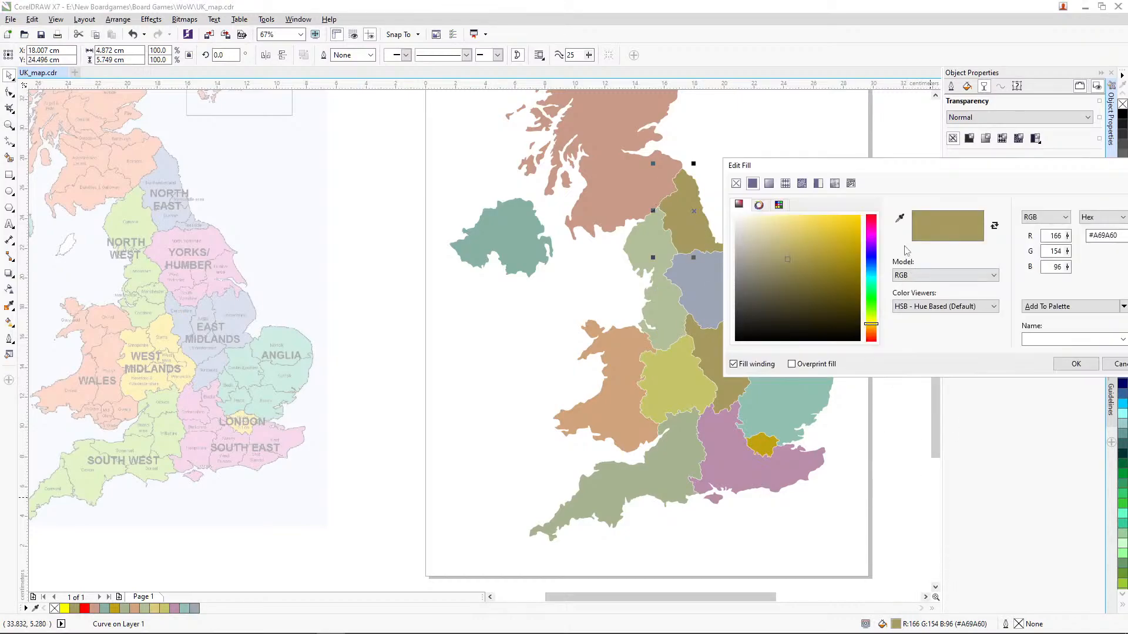
click(900, 218)
click(174, 160)
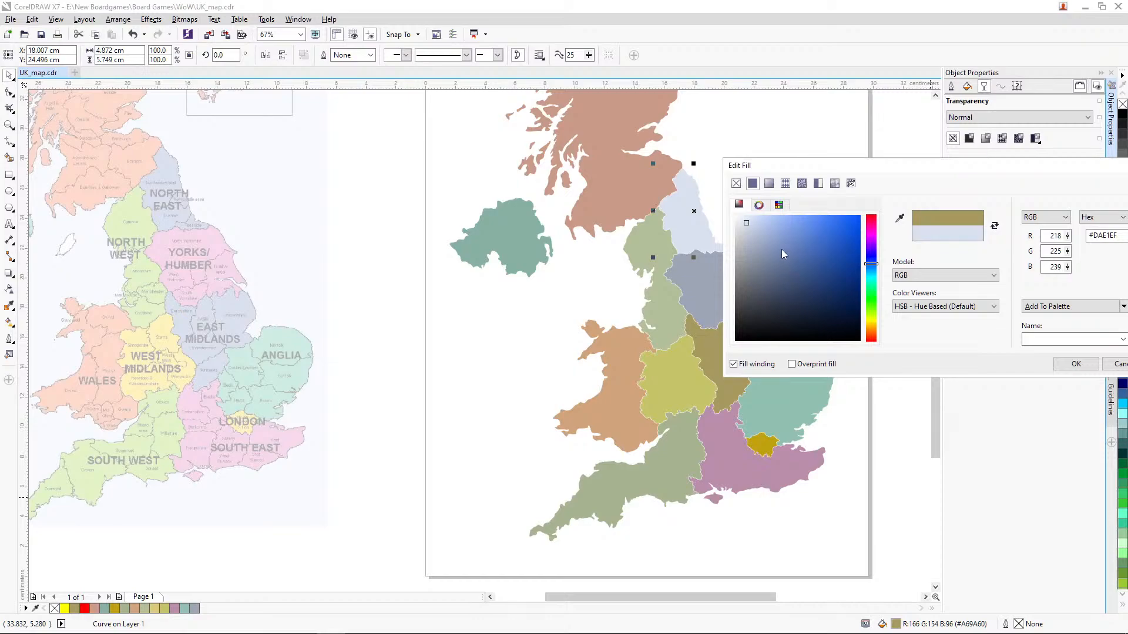
click(752, 229)
drag(746, 233, 753, 236)
drag(872, 264, 877, 277)
click(762, 246)
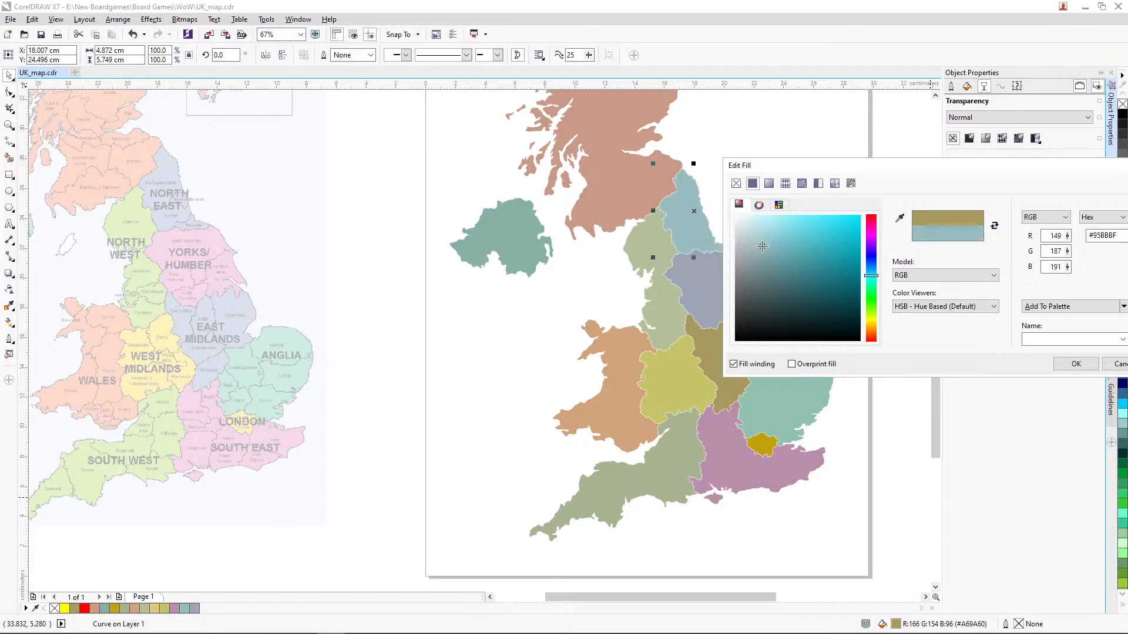
drag(762, 246, 749, 236)
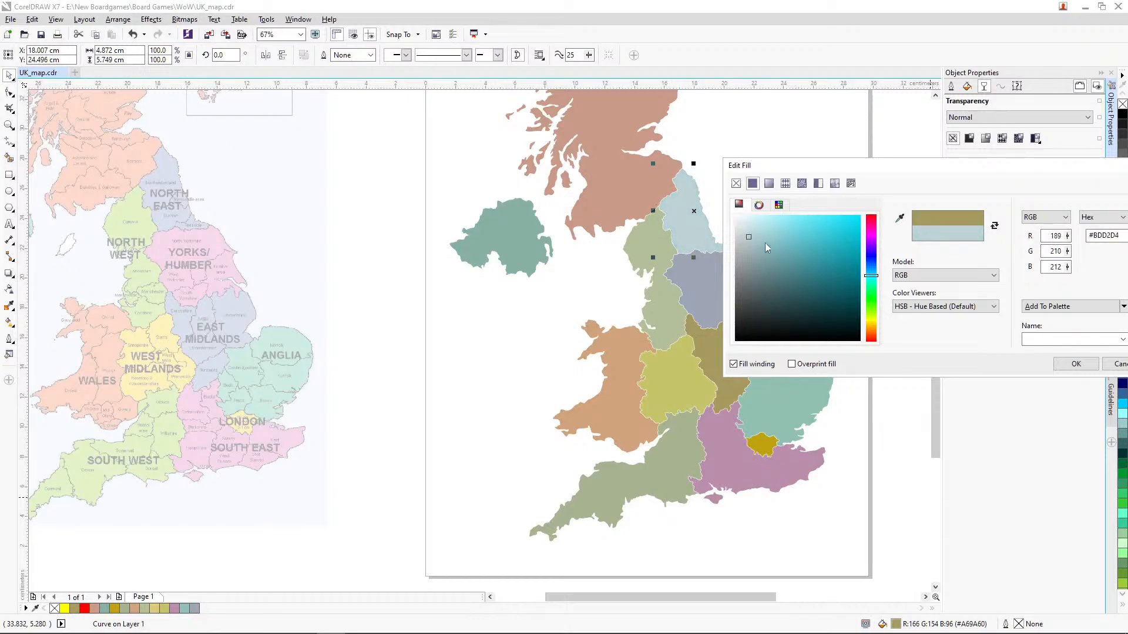
Step: Try yellowish and green tones for the North East fill, ending with the muted green #AABA8F
drag(864, 270, 877, 324)
drag(750, 236, 772, 252)
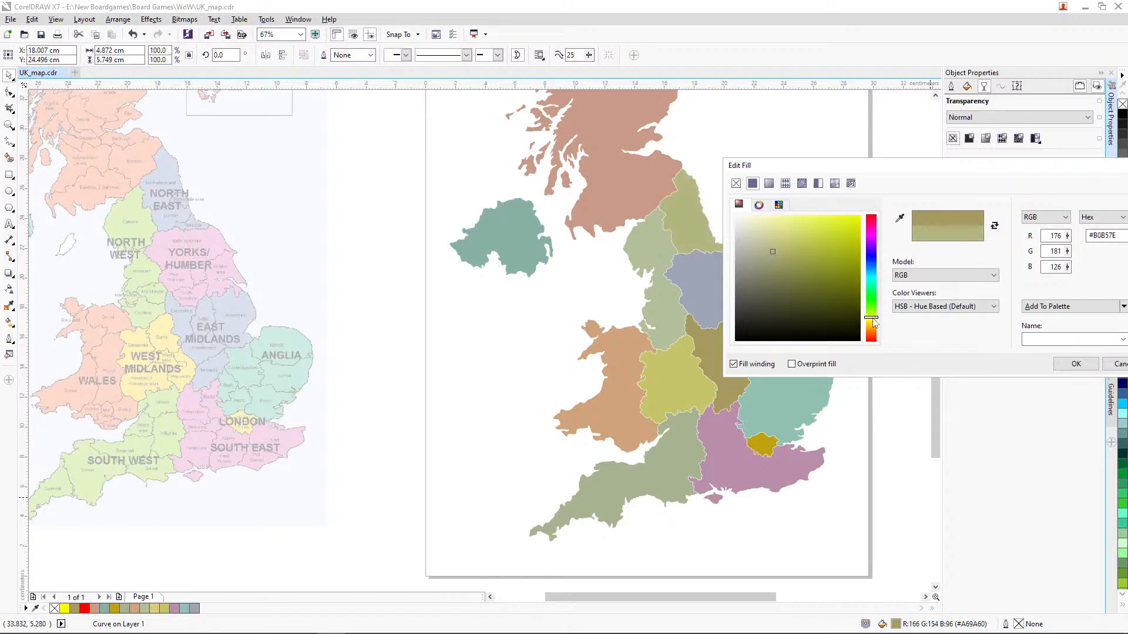
drag(874, 319, 873, 315)
drag(763, 244, 764, 249)
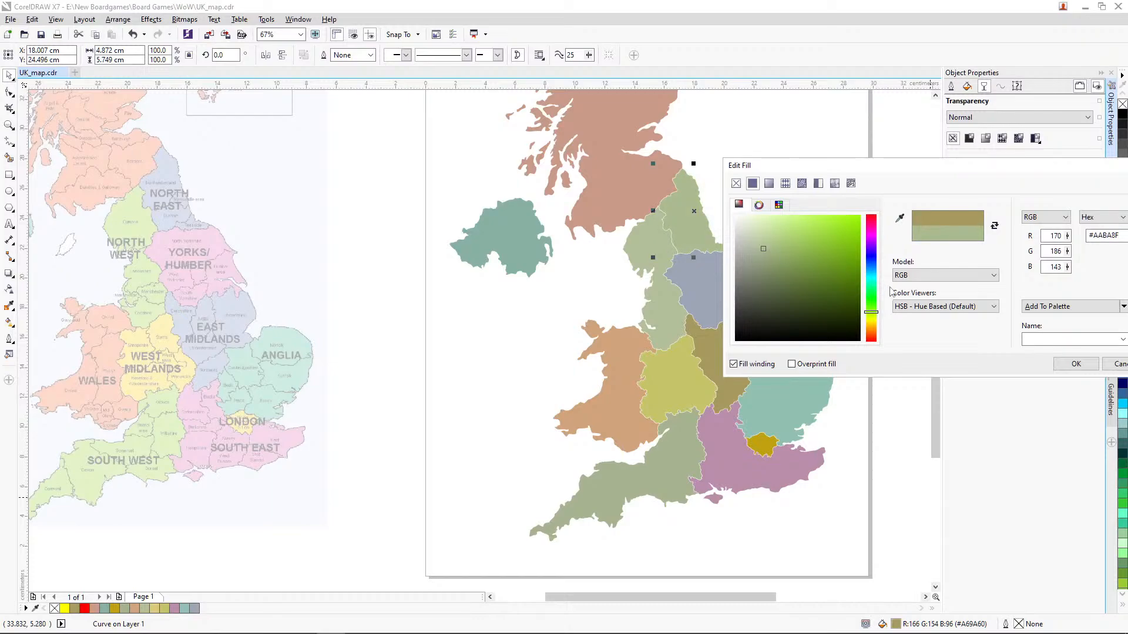
Step: Set the North East fill to a light blue of about #97BEC9 and deselect the region
click(862, 274)
click(871, 274)
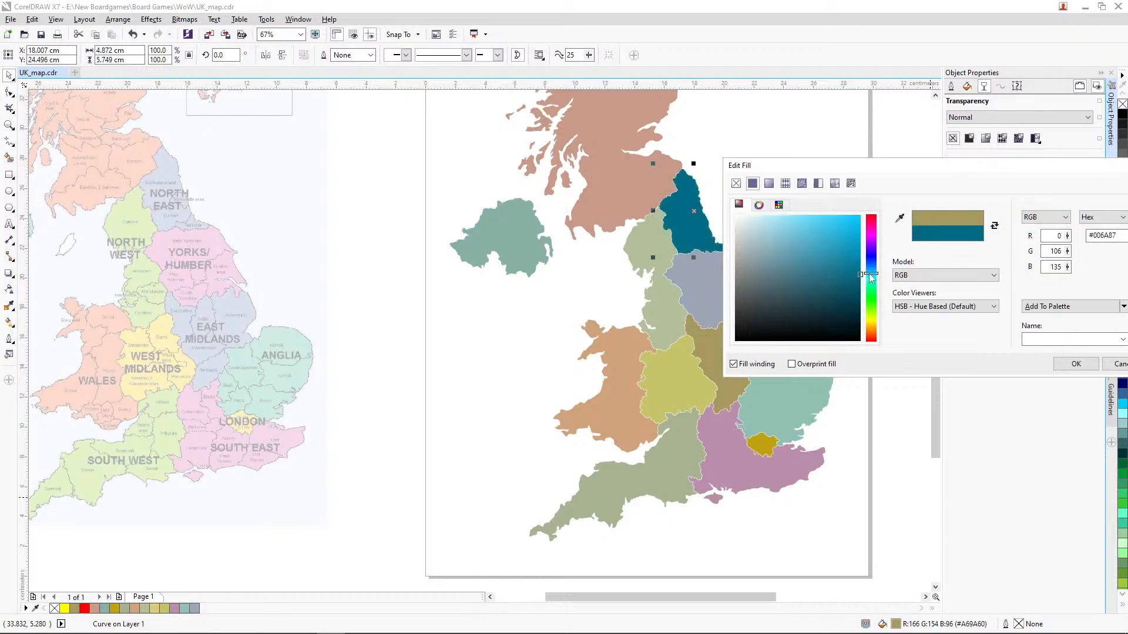
drag(784, 257, 764, 242)
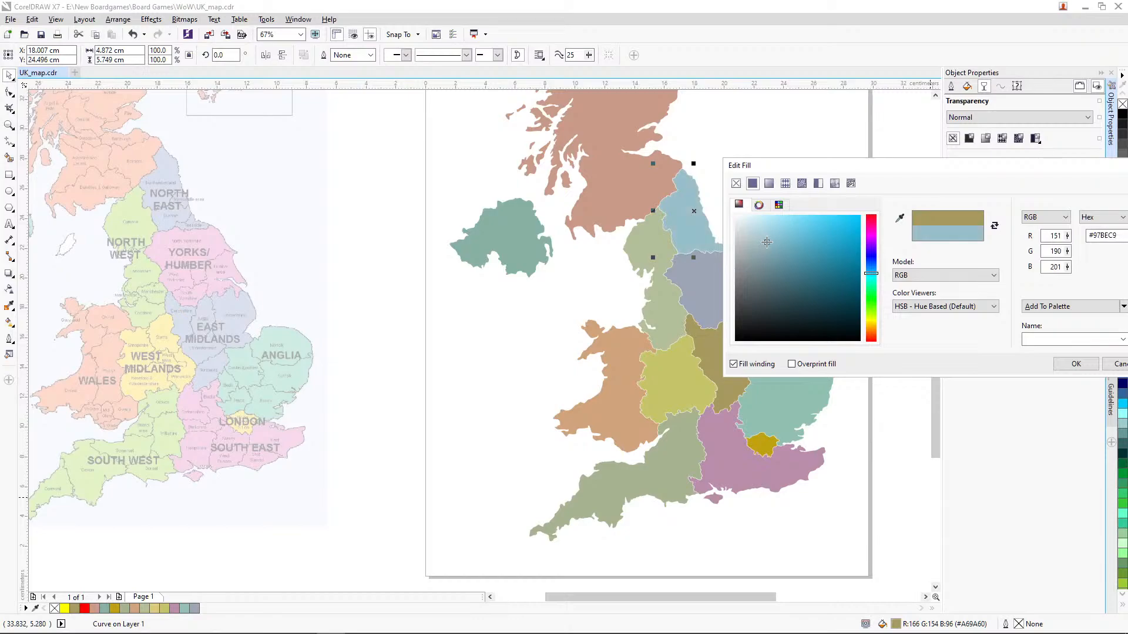
click(1061, 362)
click(886, 347)
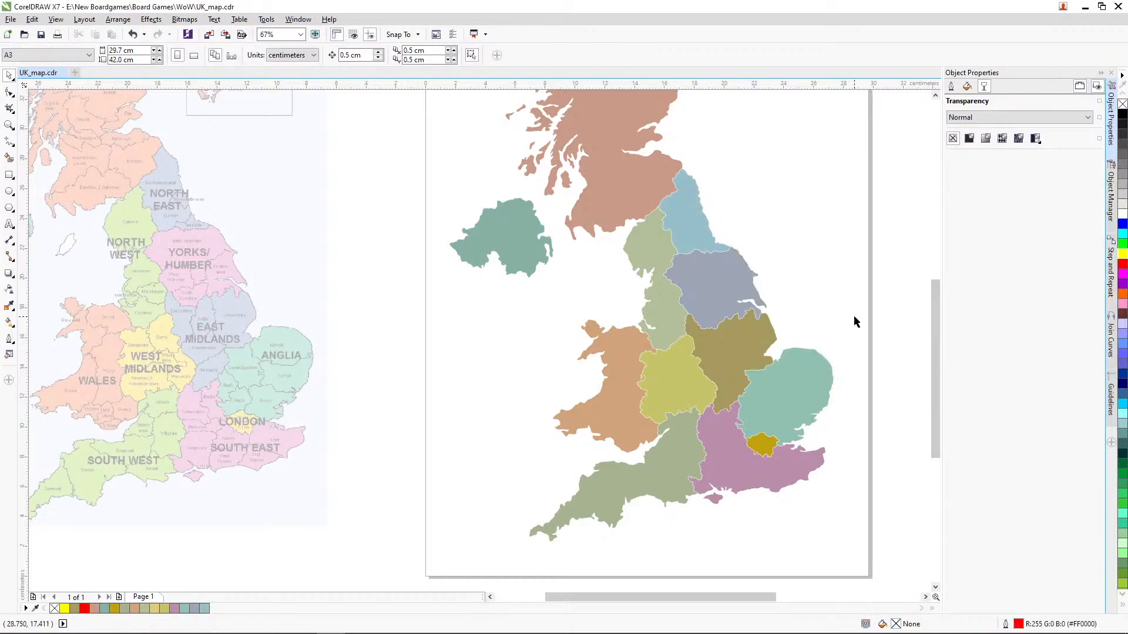
Step: Review the whole coloured map alongside the reference map
click(9, 125)
right_click(418, 222)
right_click(418, 222)
drag(372, 149, 540, 400)
key(space)
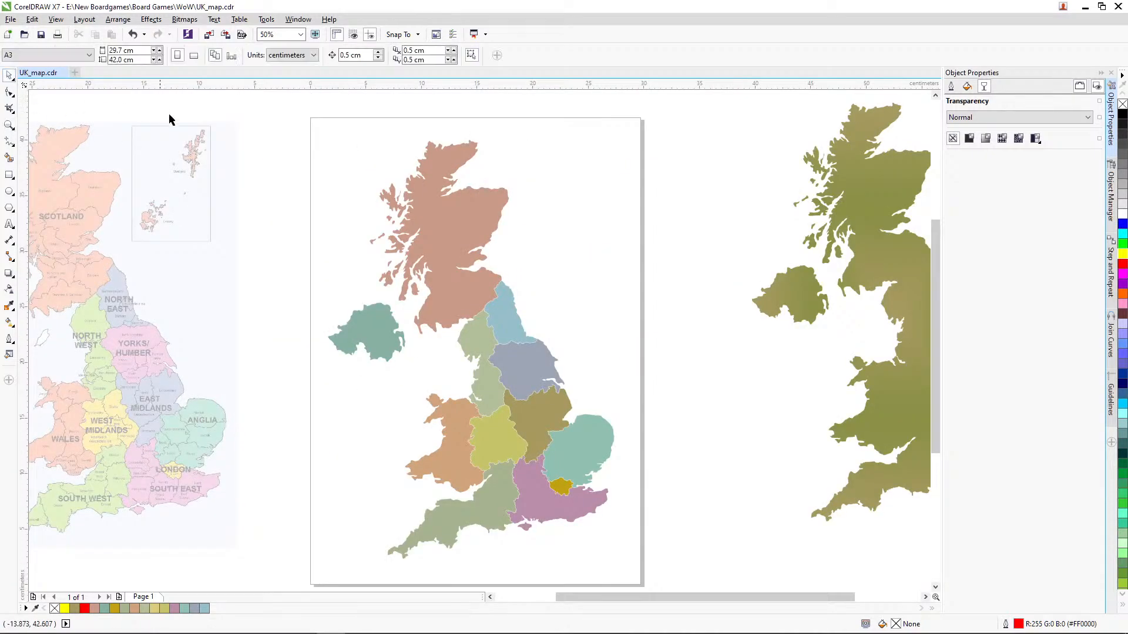
Step: Group all the coloured regions of the map into one object and centre the group on the page
drag(307, 121, 656, 531)
key(ctrl+g)
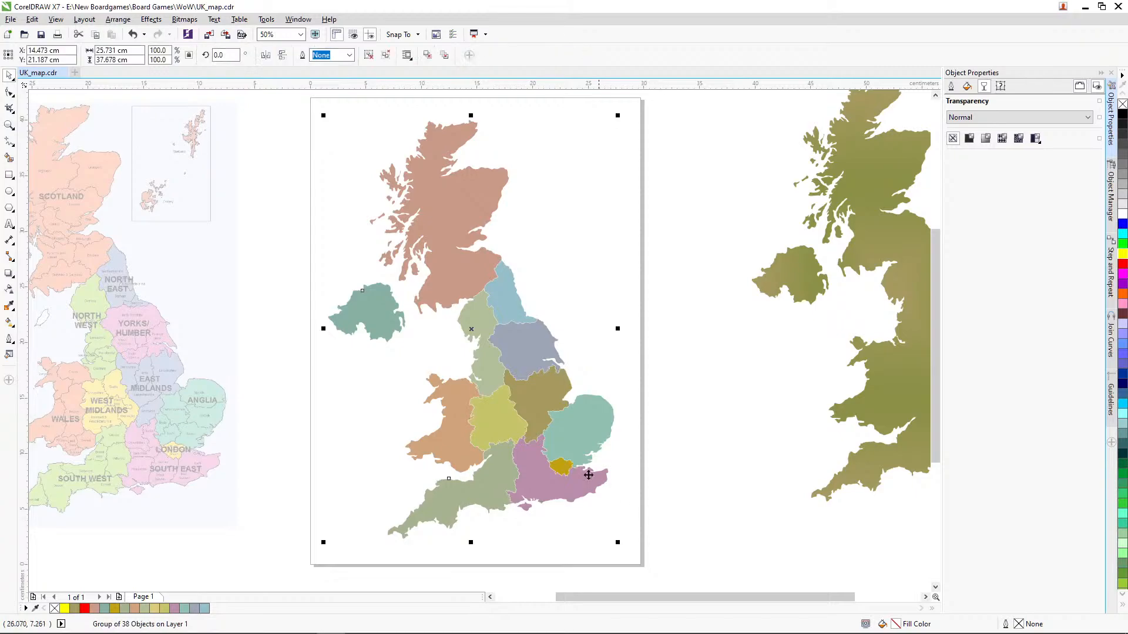
drag(594, 460, 586, 450)
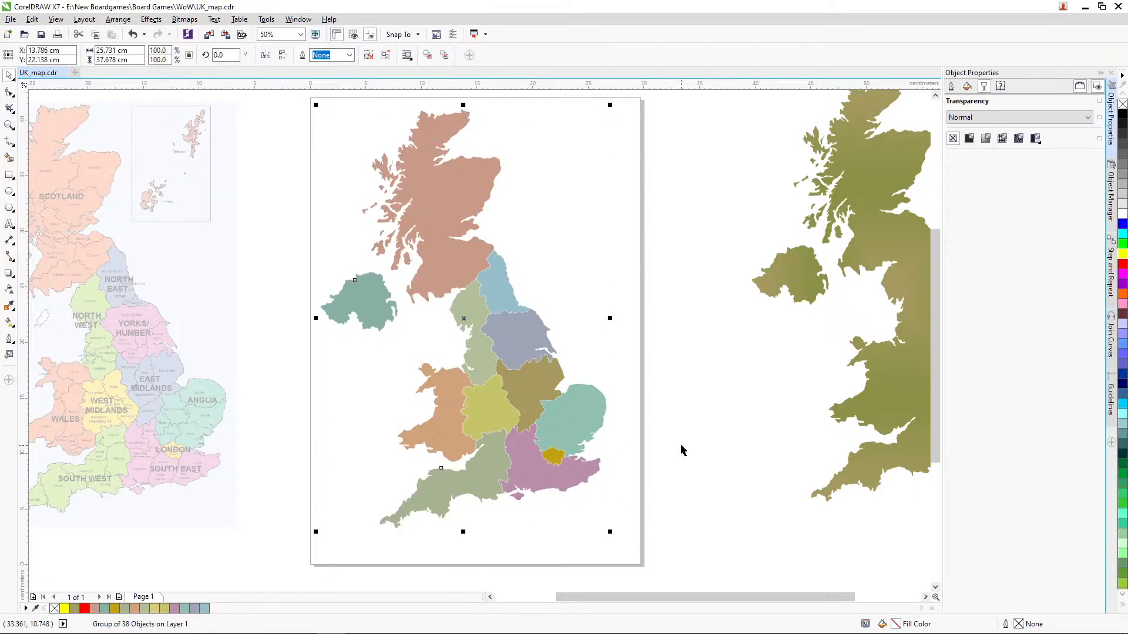
key(p)
click(703, 440)
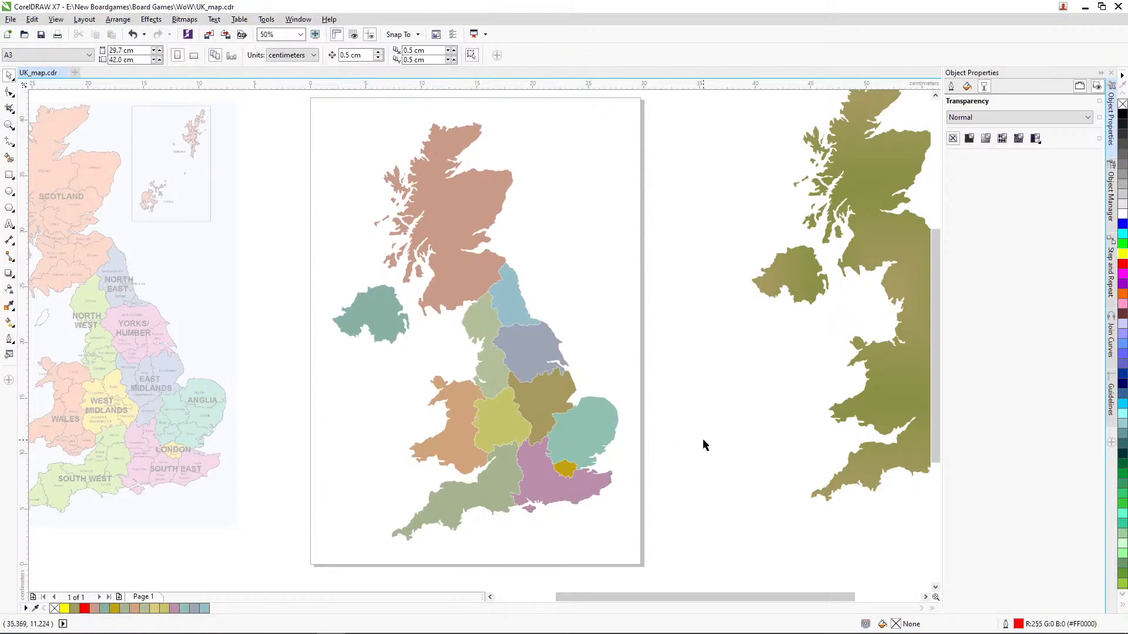
Step: Save the document and open the export settings for the grouped map
key(ctrl+s)
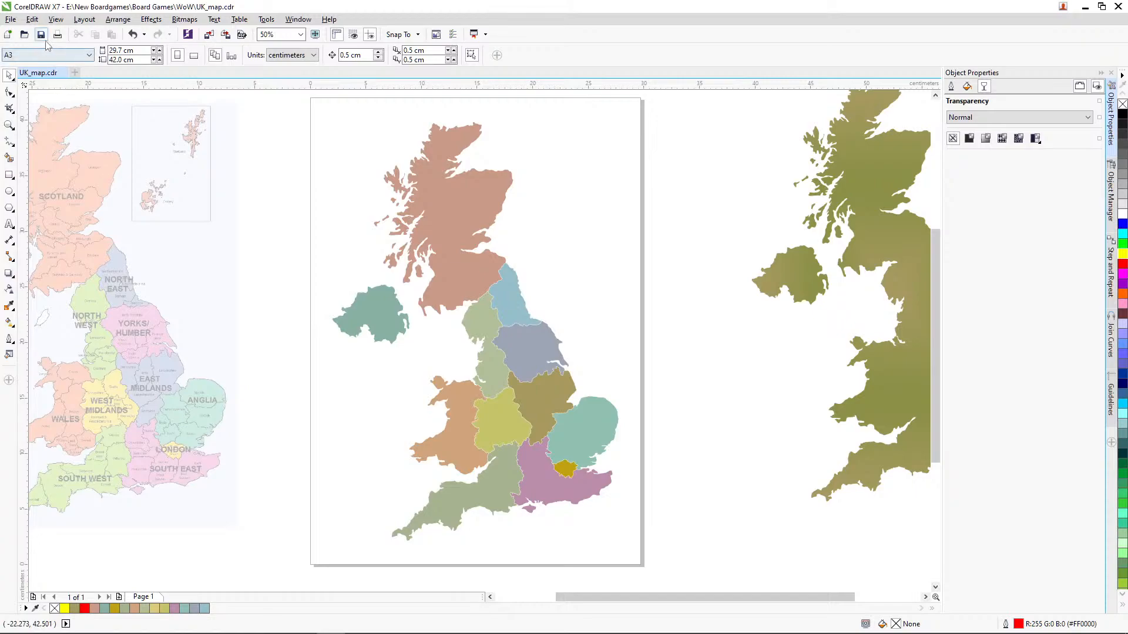
click(497, 309)
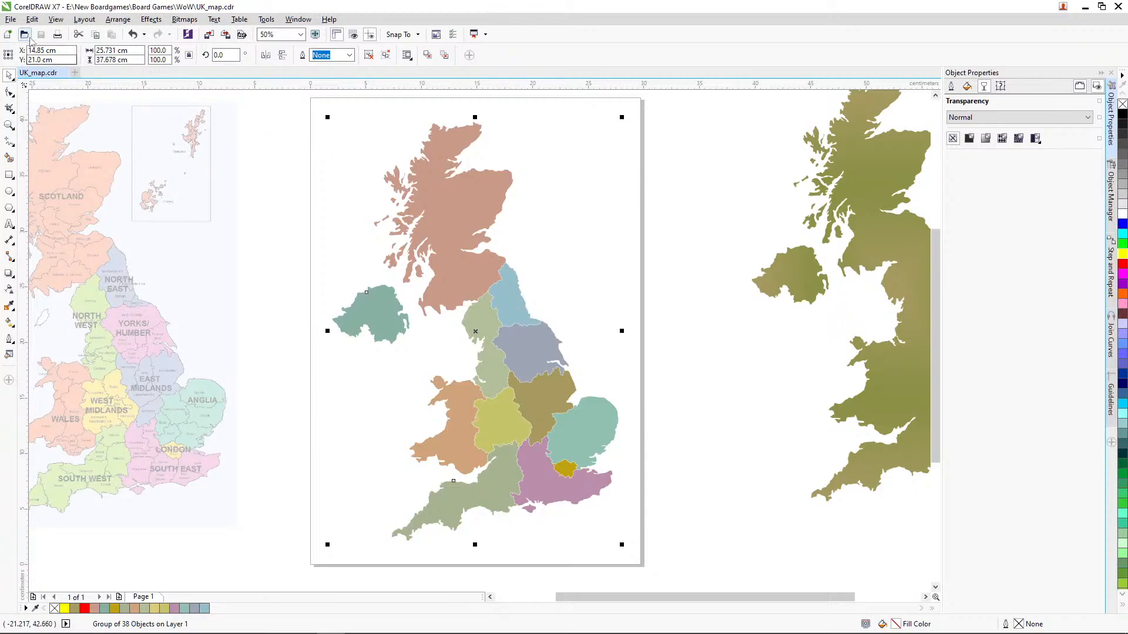
click(10, 19)
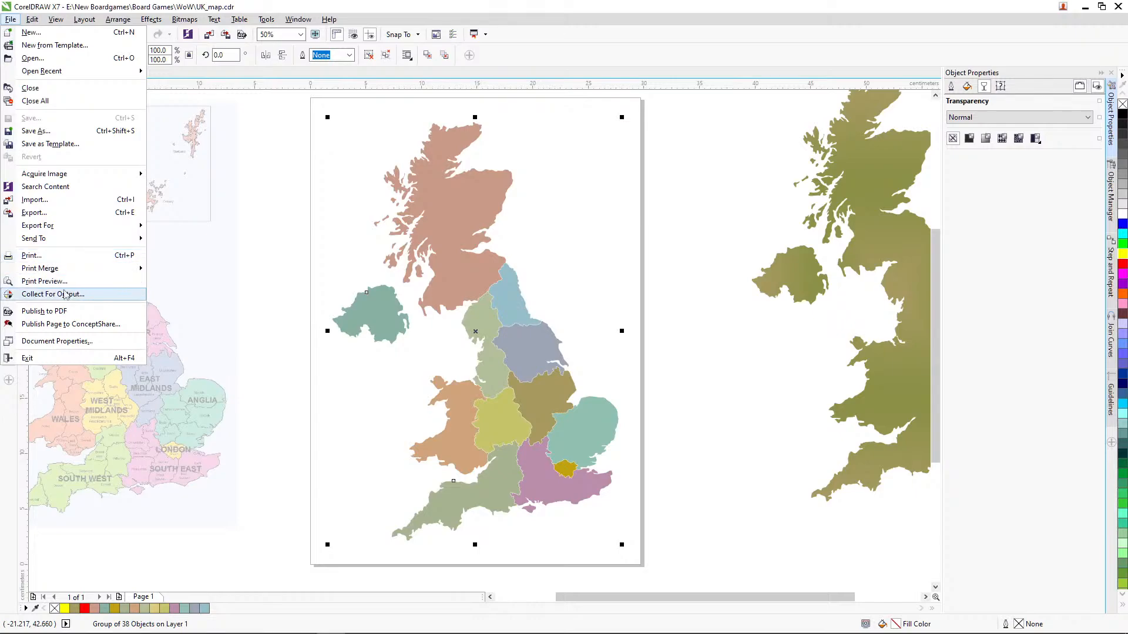
click(54, 210)
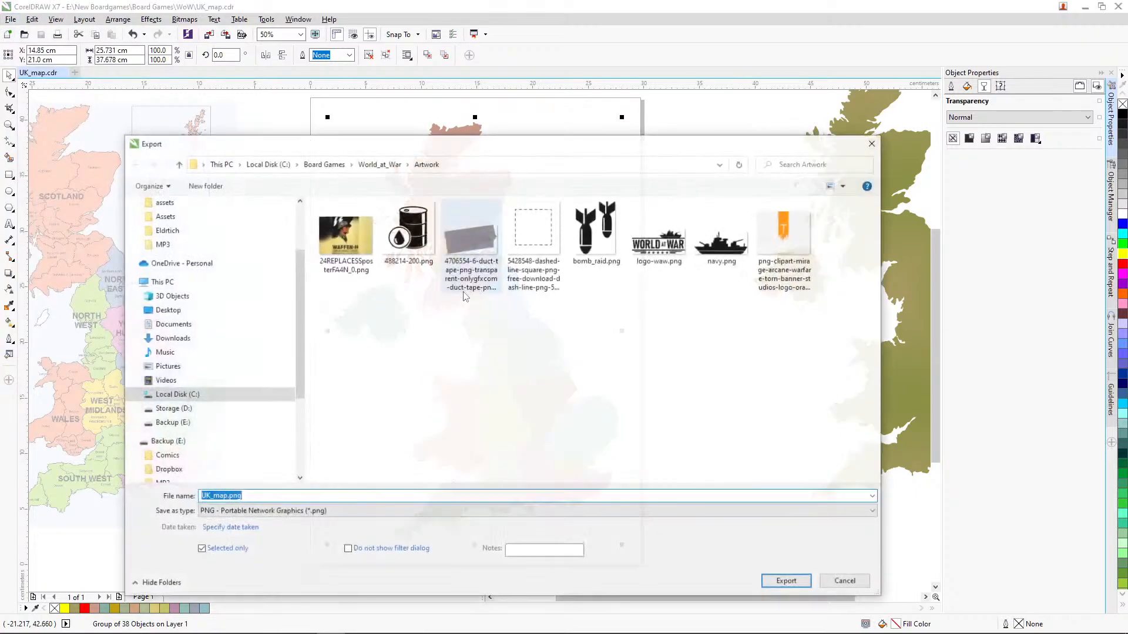
click(324, 163)
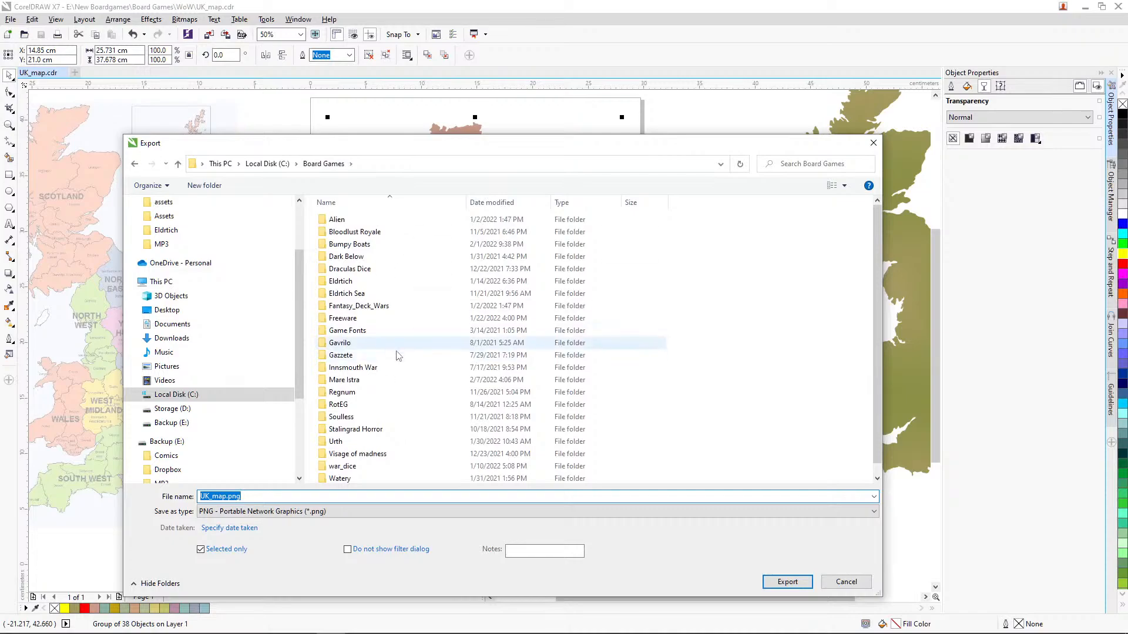
scroll(411, 376, down, 1)
click(352, 477)
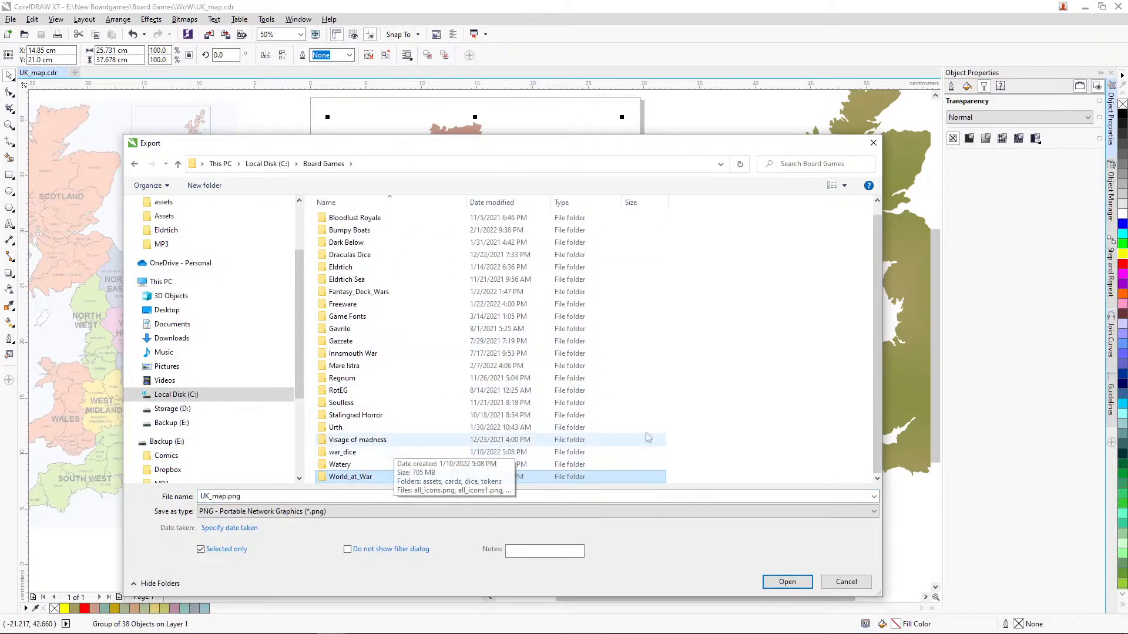
click(276, 167)
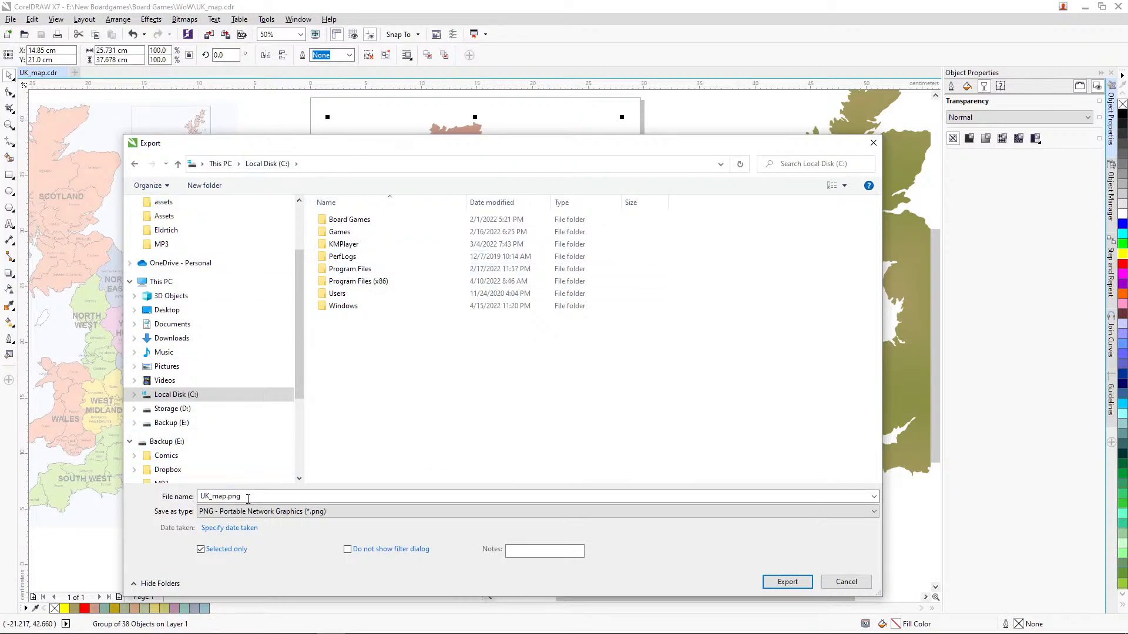
Step: Export the grouped map as UK_map.png in 24-bit RGB with transparency to New Boardgames\Board Games\WoW on the Backup (E:) drive
click(221, 166)
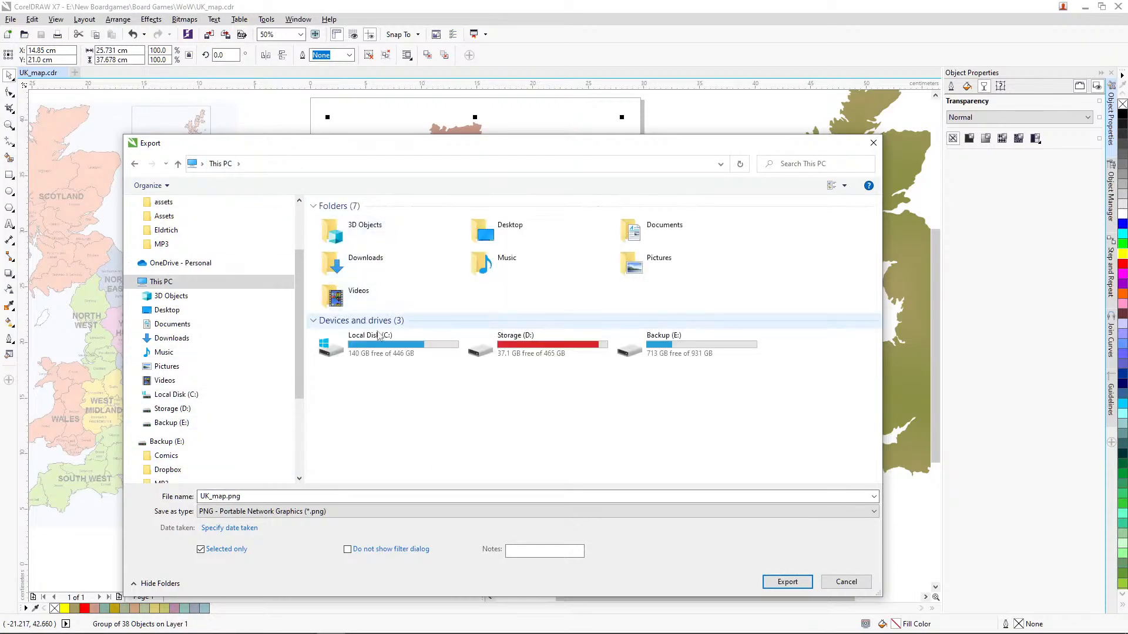
double_click(676, 343)
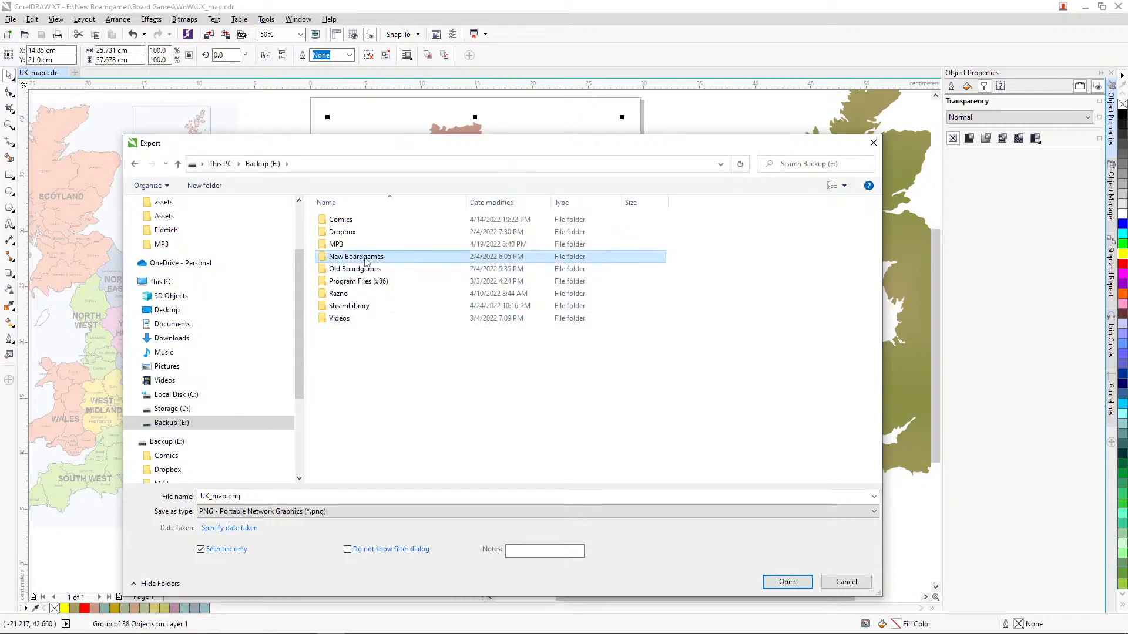
double_click(358, 257)
double_click(370, 220)
scroll(418, 370, down, 2)
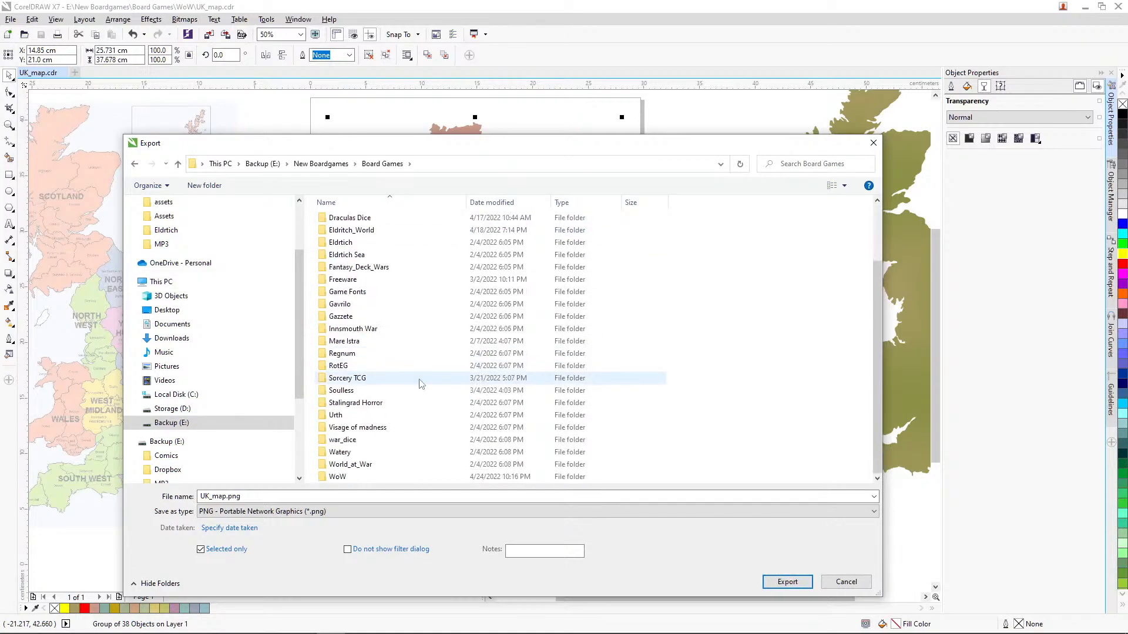
double_click(349, 476)
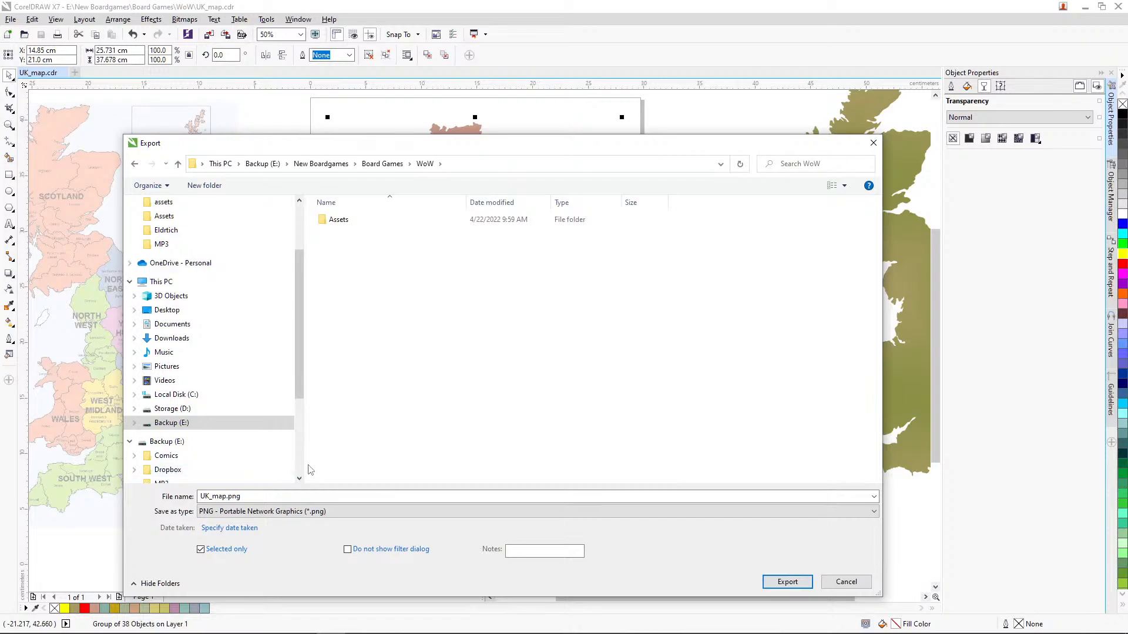
click(785, 581)
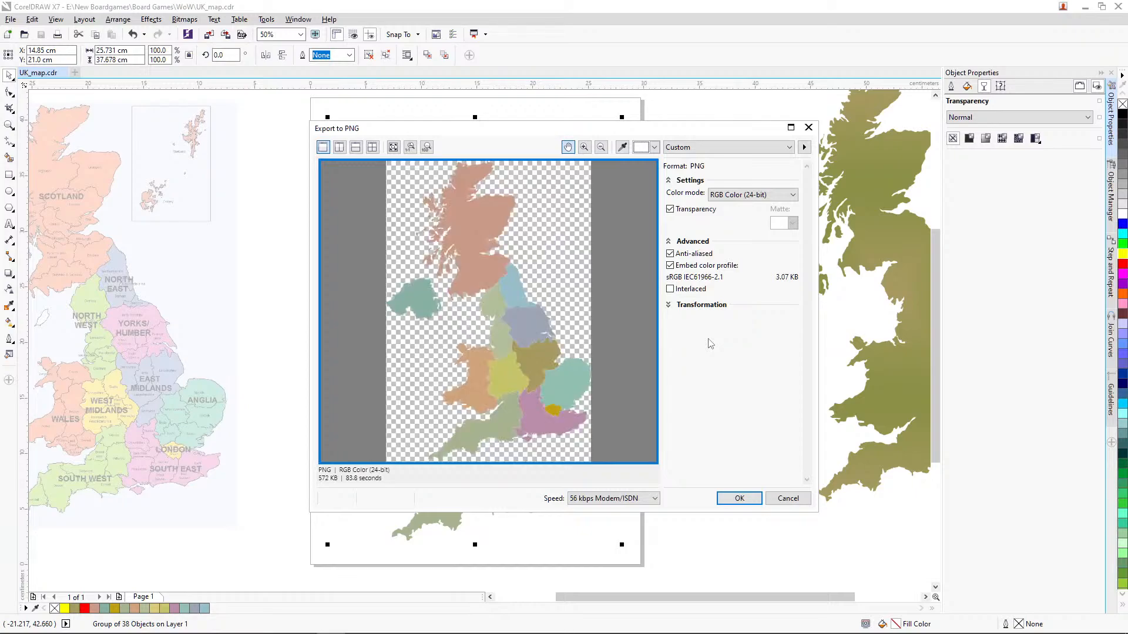
click(739, 499)
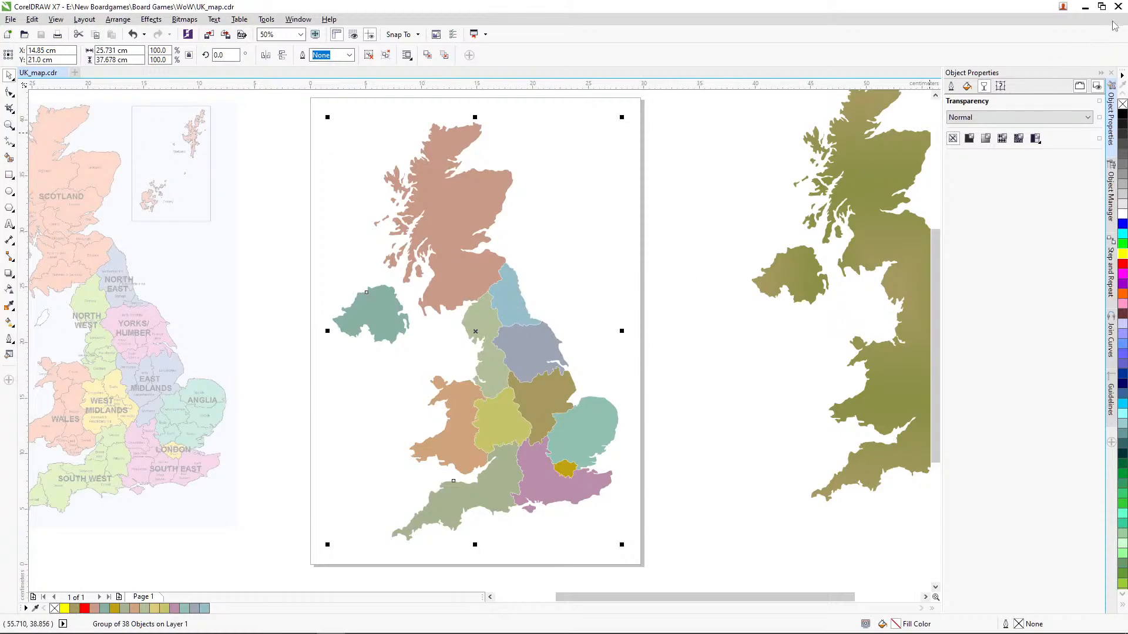
click(301, 624)
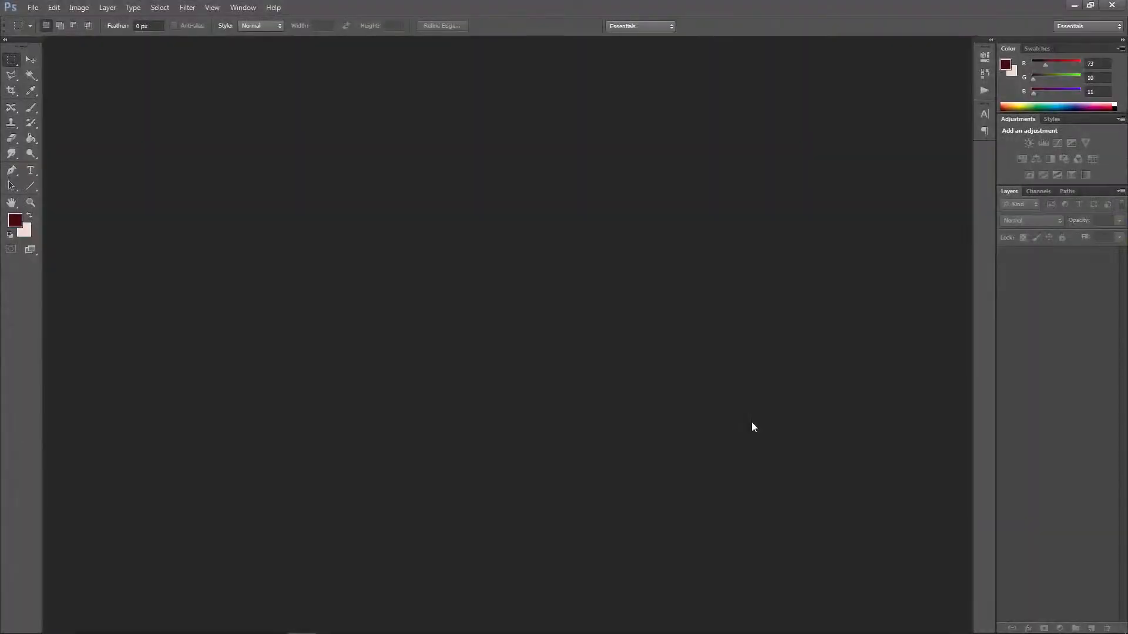
key(alt+Tab)
key(alt+Tab)
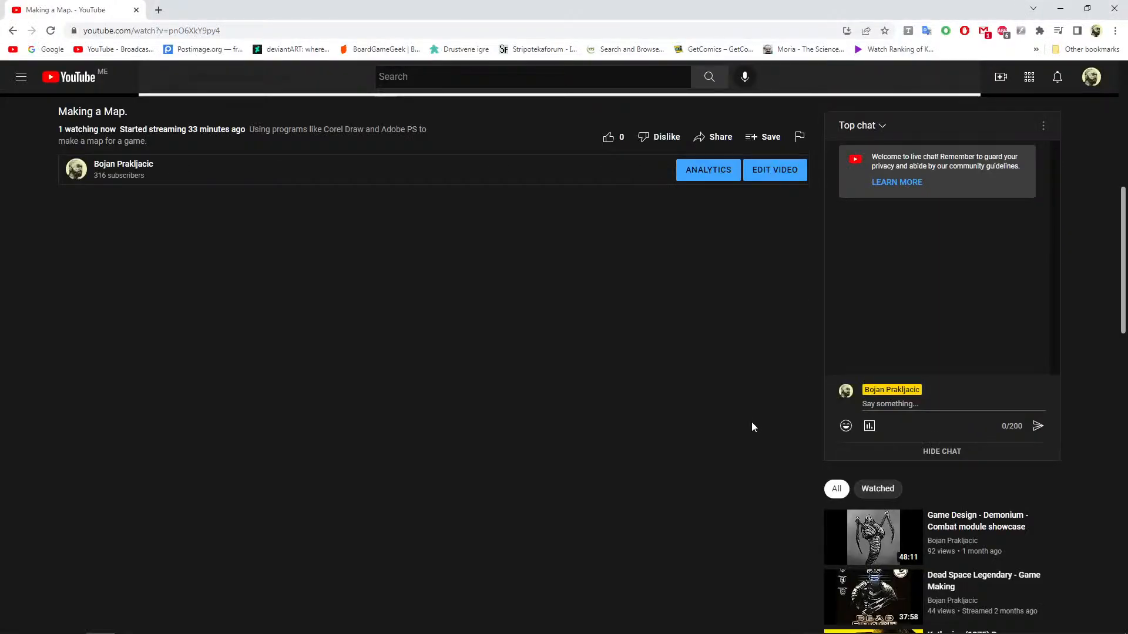
key(alt+Tab)
key(alt+Tab)
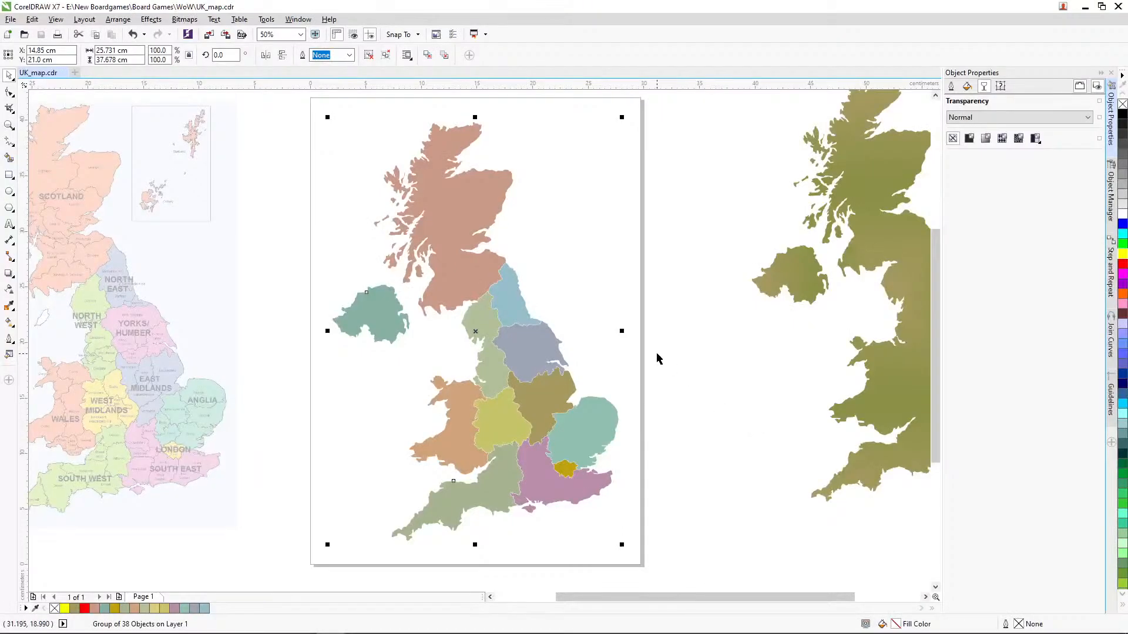
Step: Close CorelDRAW and switch to Photoshop
mouse_move(427, 622)
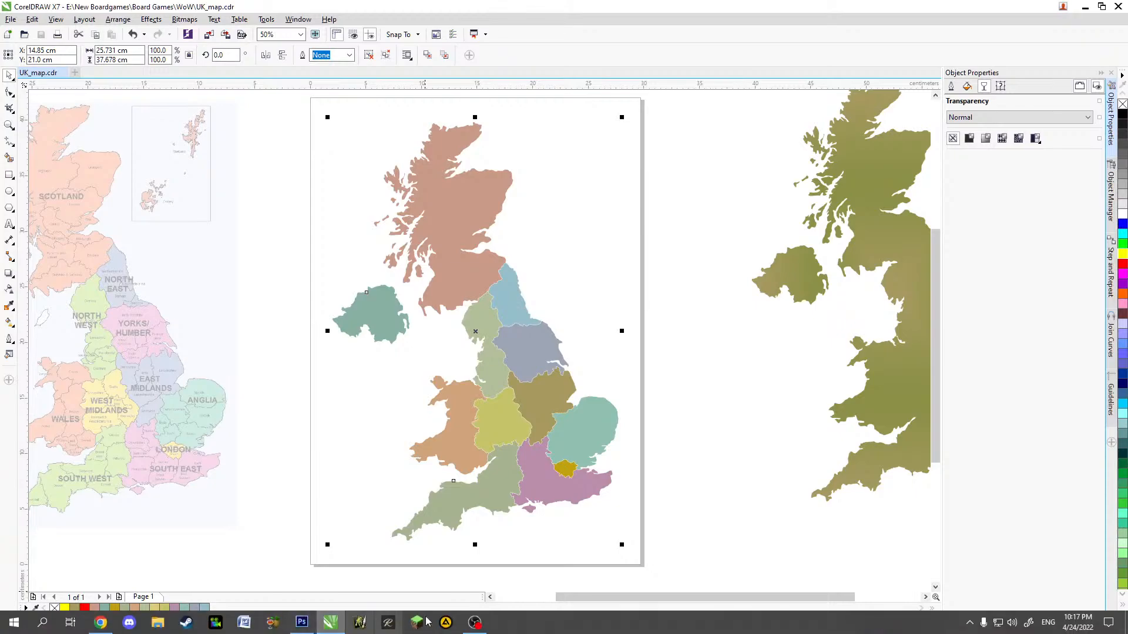
click(302, 623)
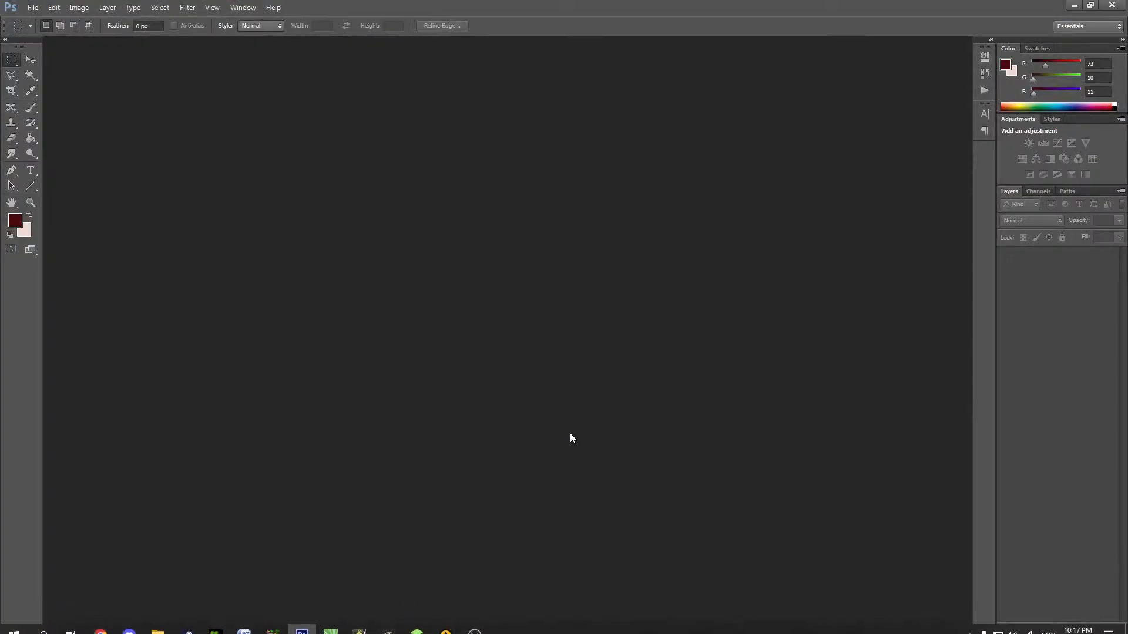
click(1074, 5)
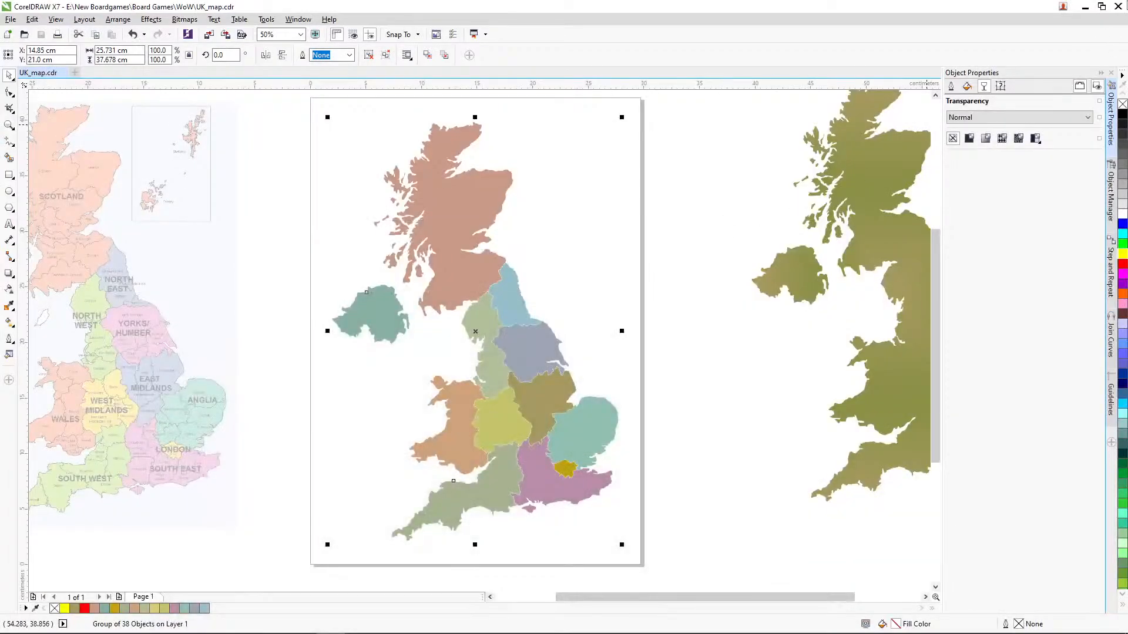
click(1119, 6)
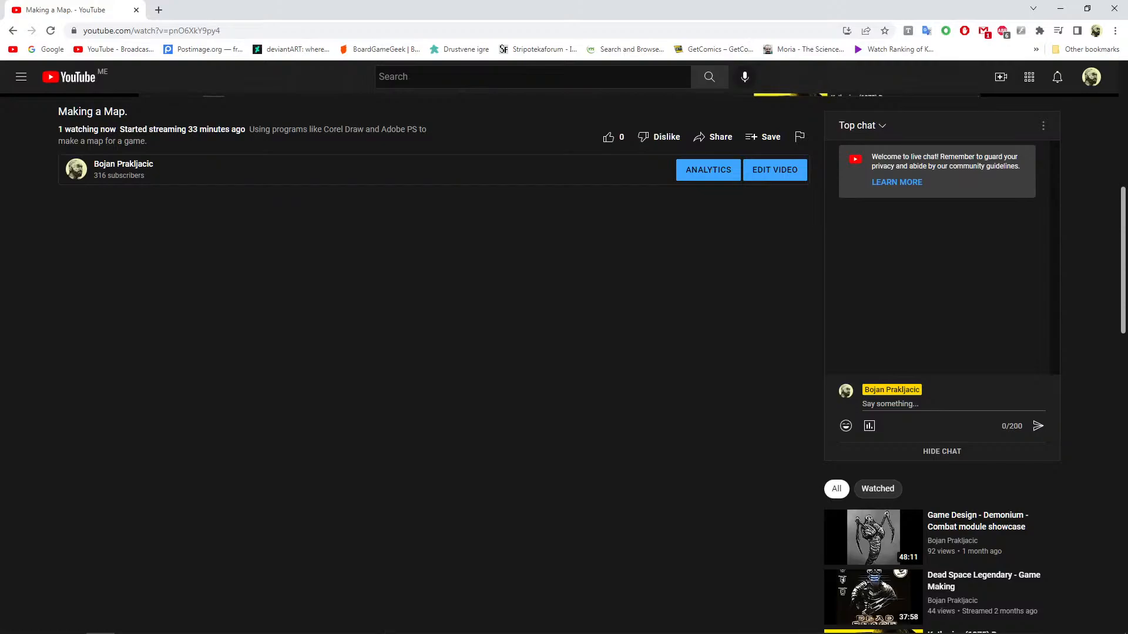
click(301, 622)
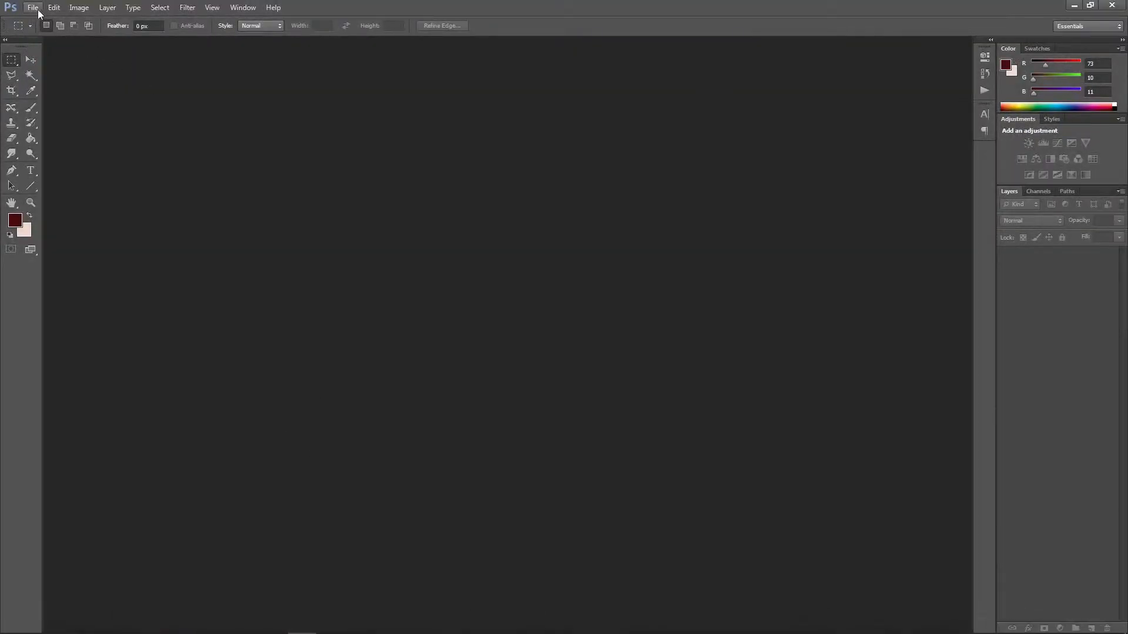
Step: Create a new A3 document from the International Paper preset, 297 × 420 mm at 300 pixels/inch in RGB with a white background
click(34, 9)
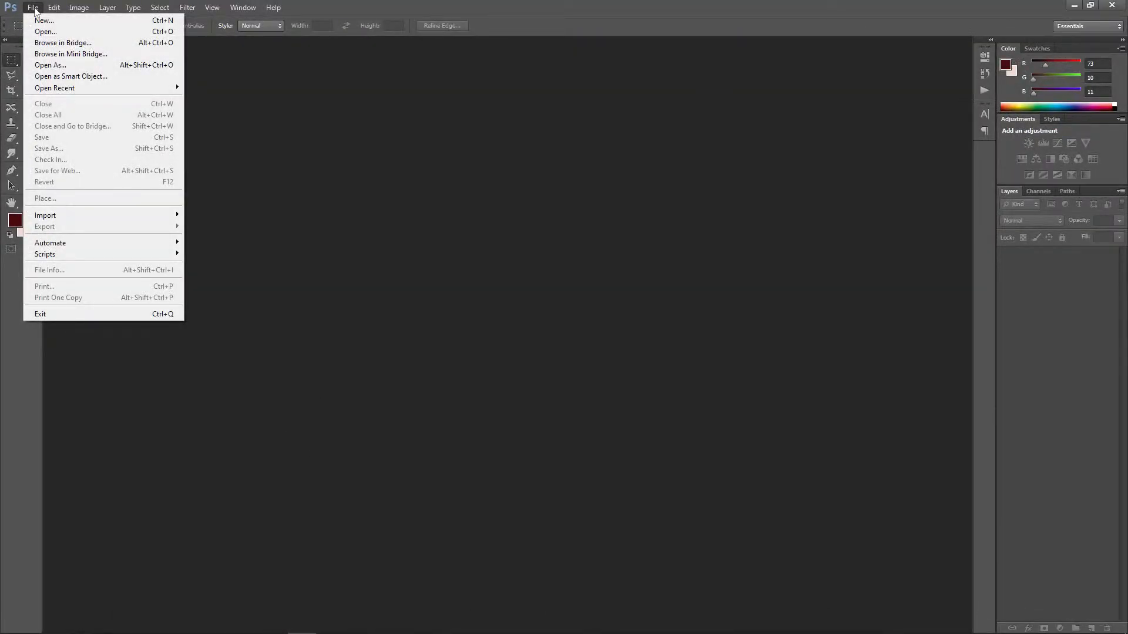
mouse_move(68, 91)
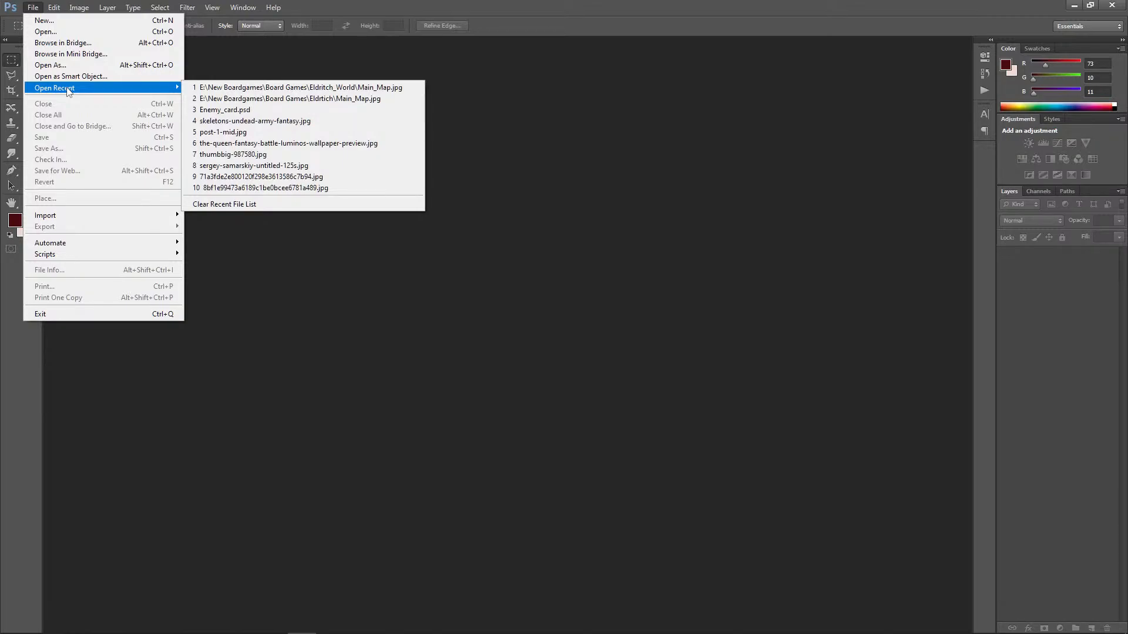
click(65, 25)
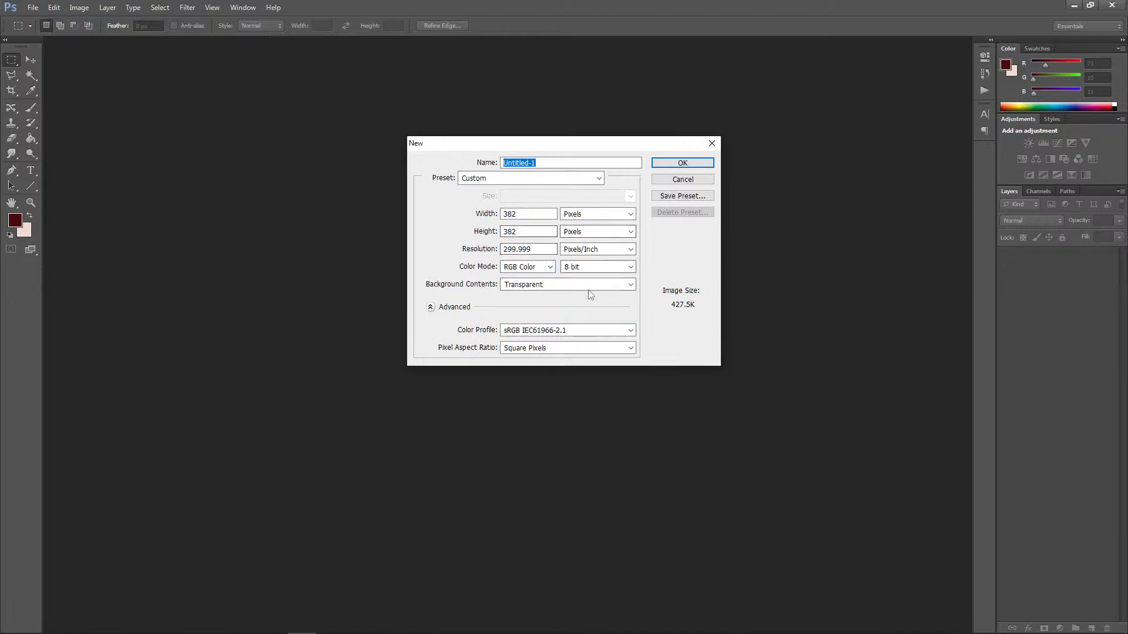
click(532, 178)
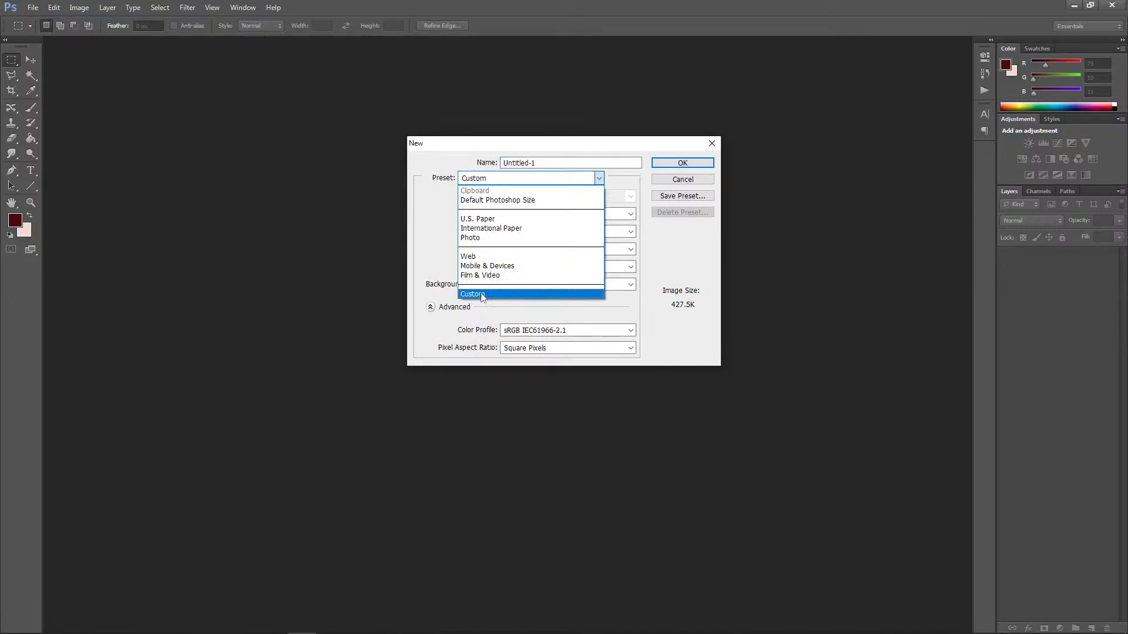
click(502, 228)
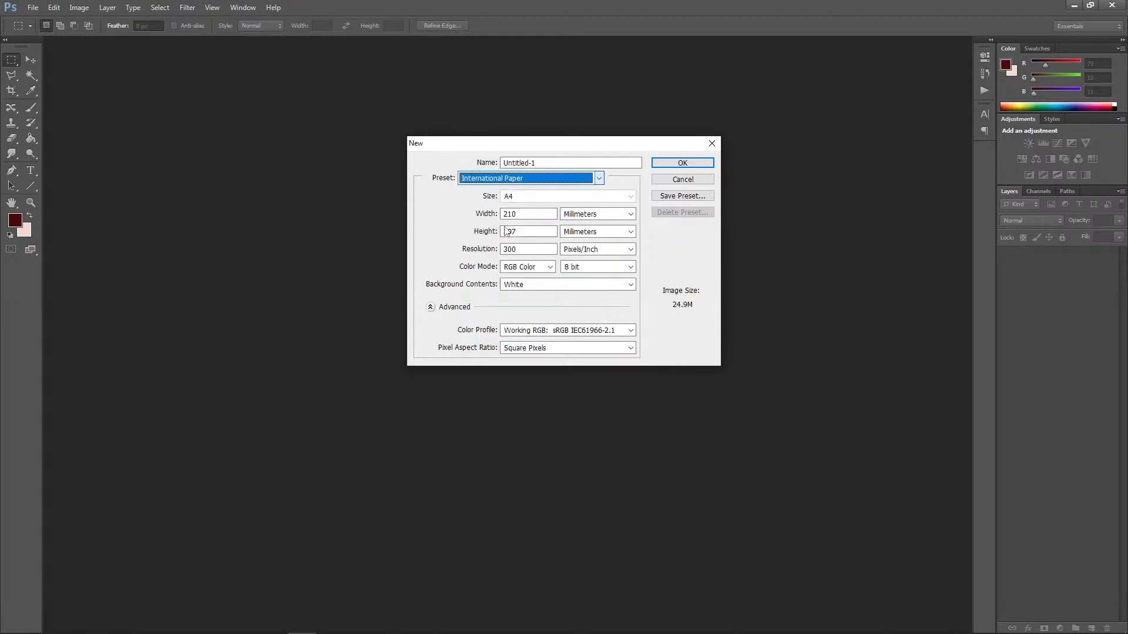
click(552, 197)
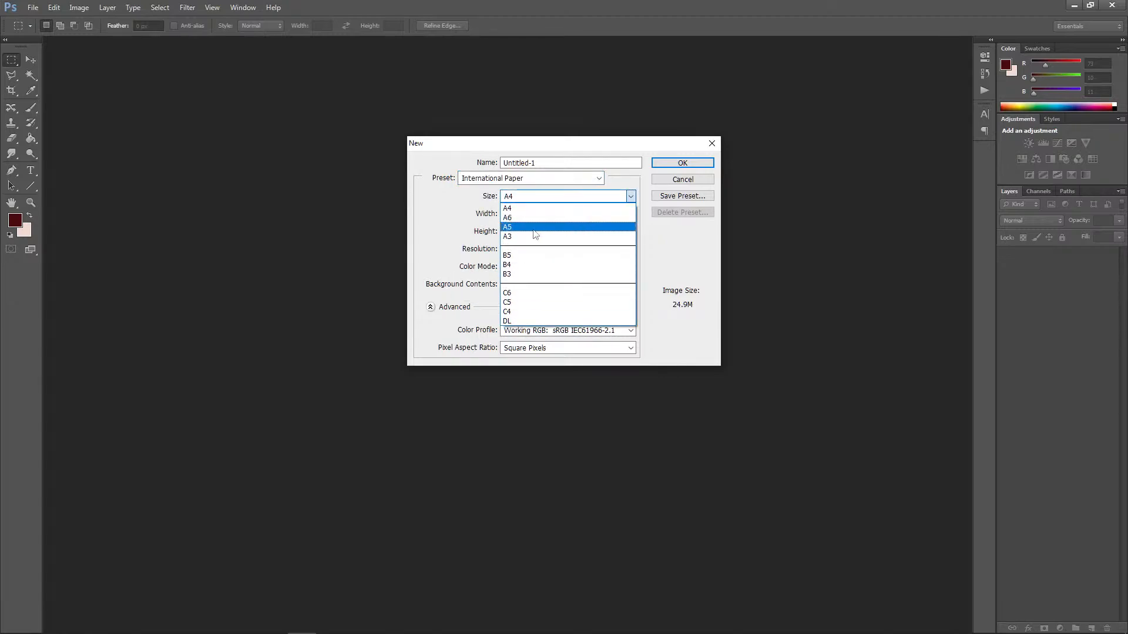
click(573, 236)
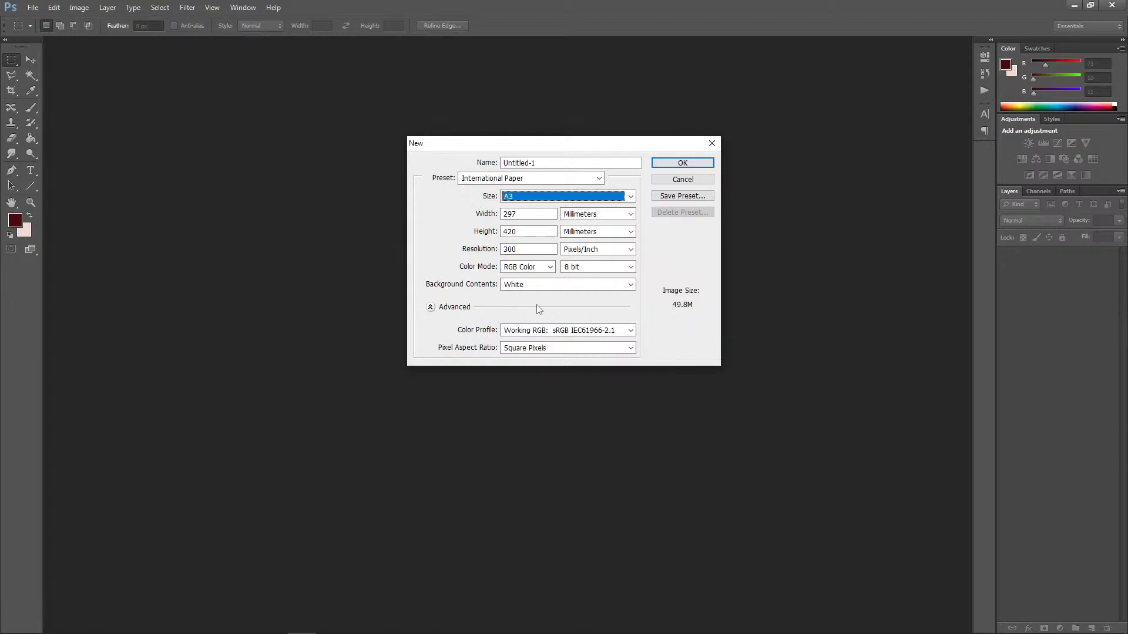
click(683, 164)
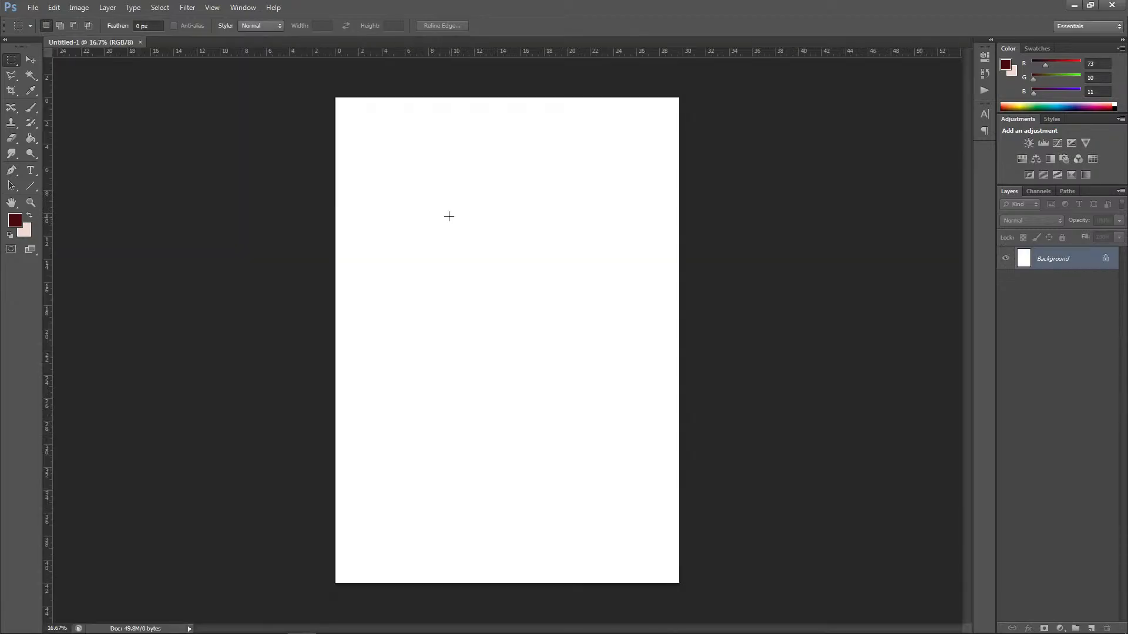
Step: Open UK_map.png from the WoW folder inside Board Games
click(33, 7)
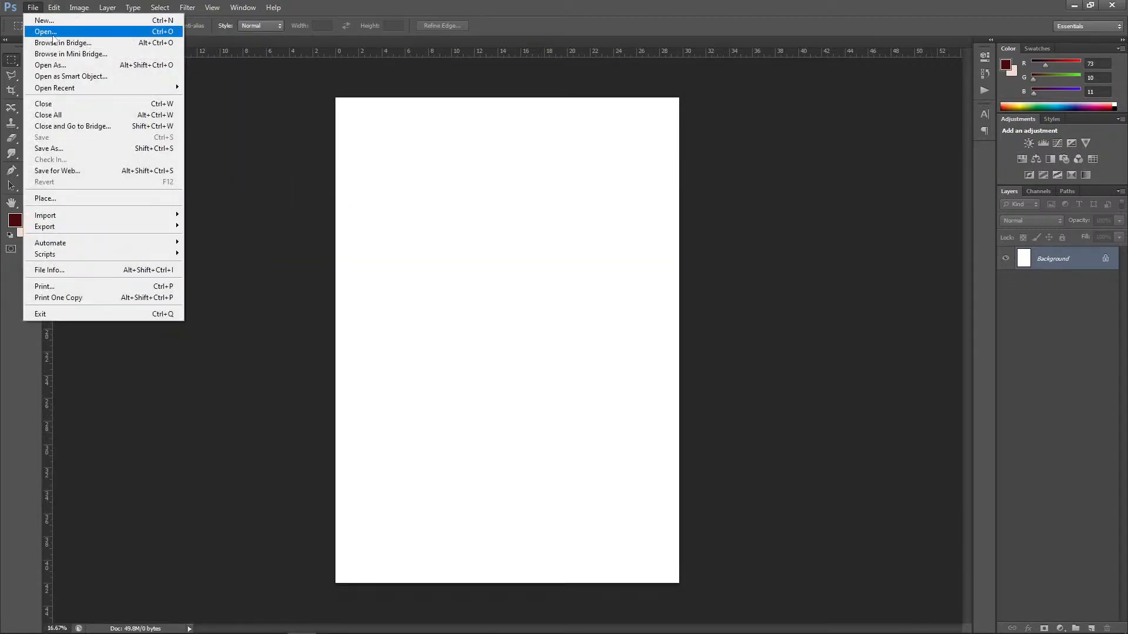
click(35, 34)
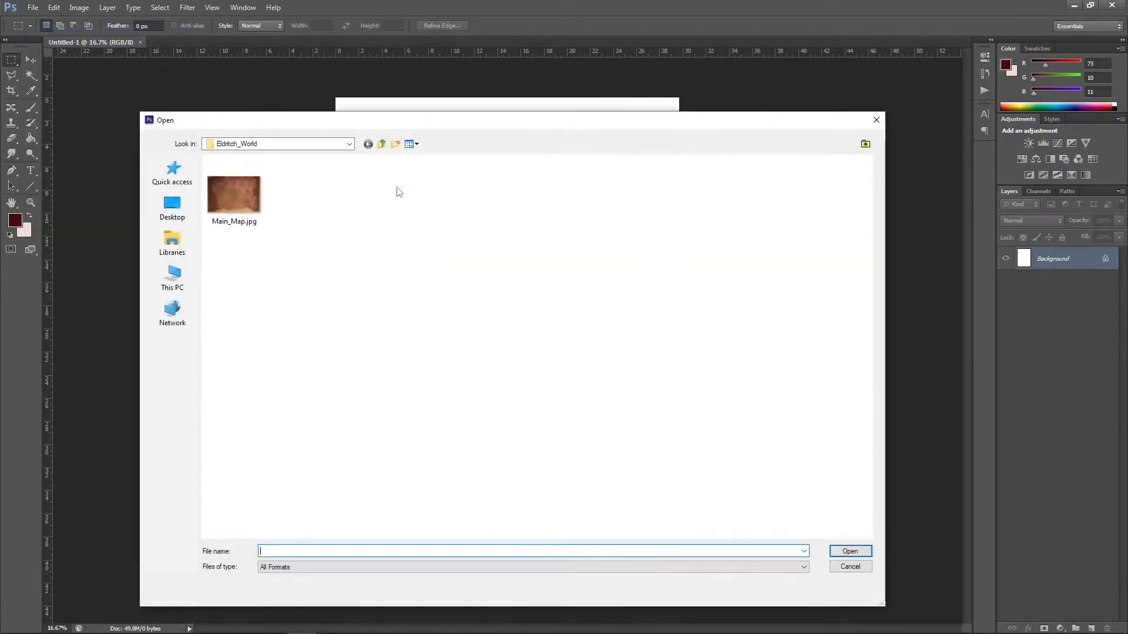
click(381, 143)
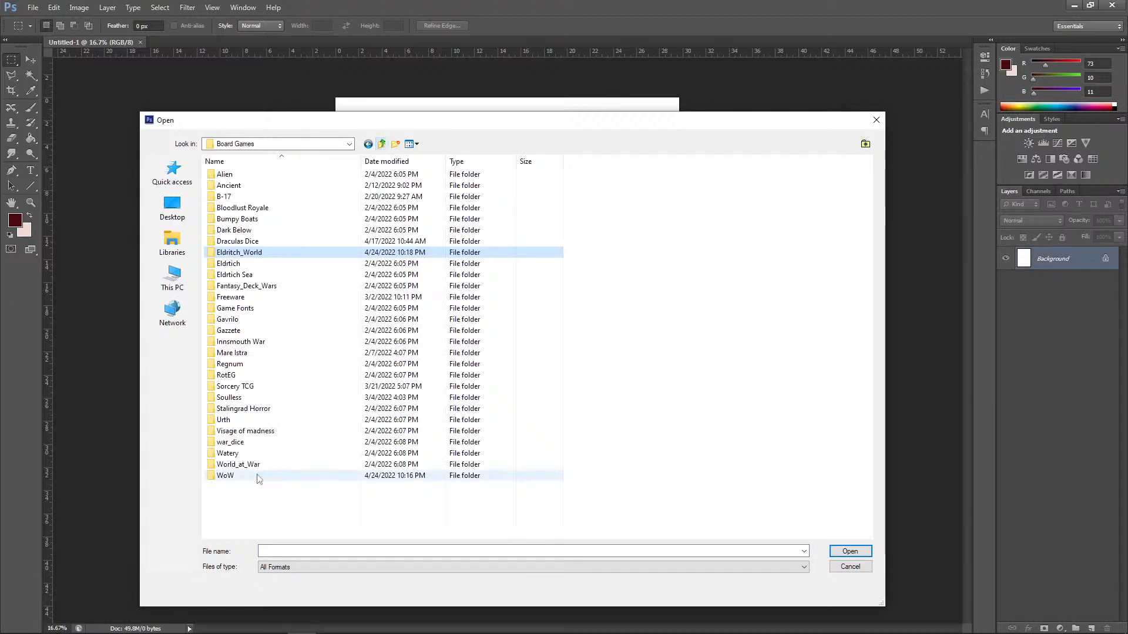
click(226, 478)
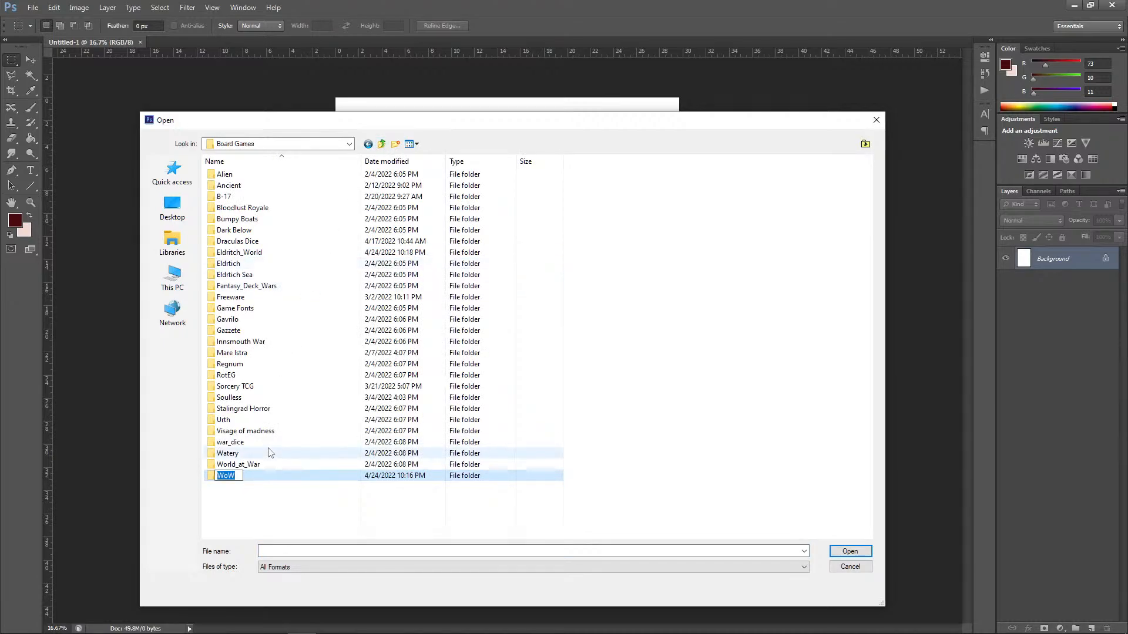
click(264, 481)
double_click(262, 480)
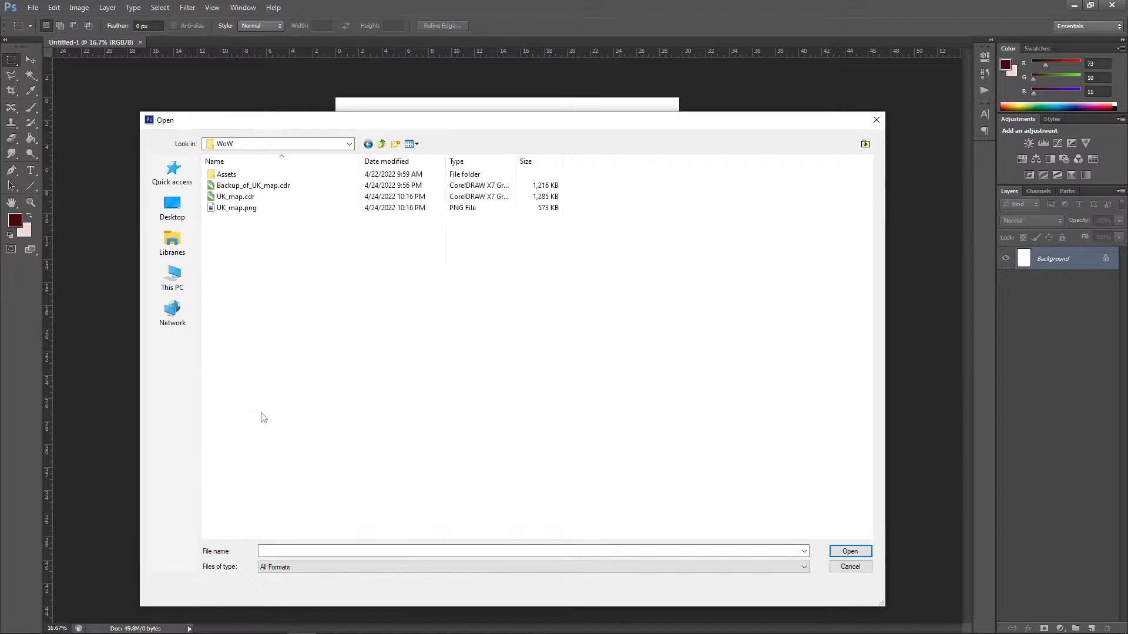
click(227, 208)
key(Return)
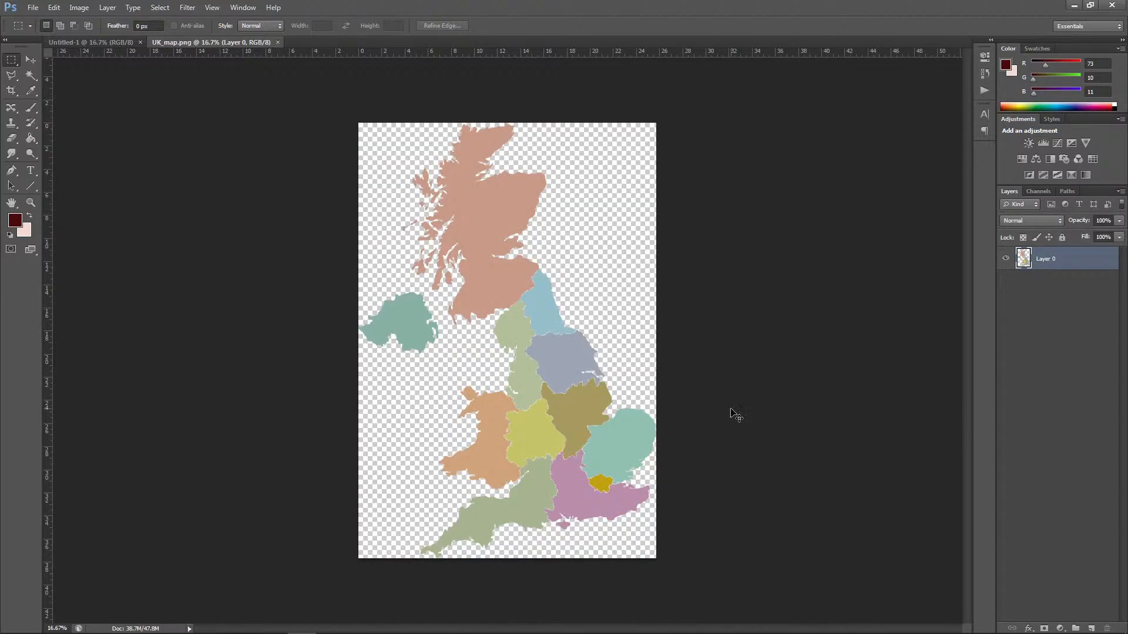
Step: Copy the entire UK map image into the blank A3 document as a new layer and close UK_map.png
key(ctrl+a)
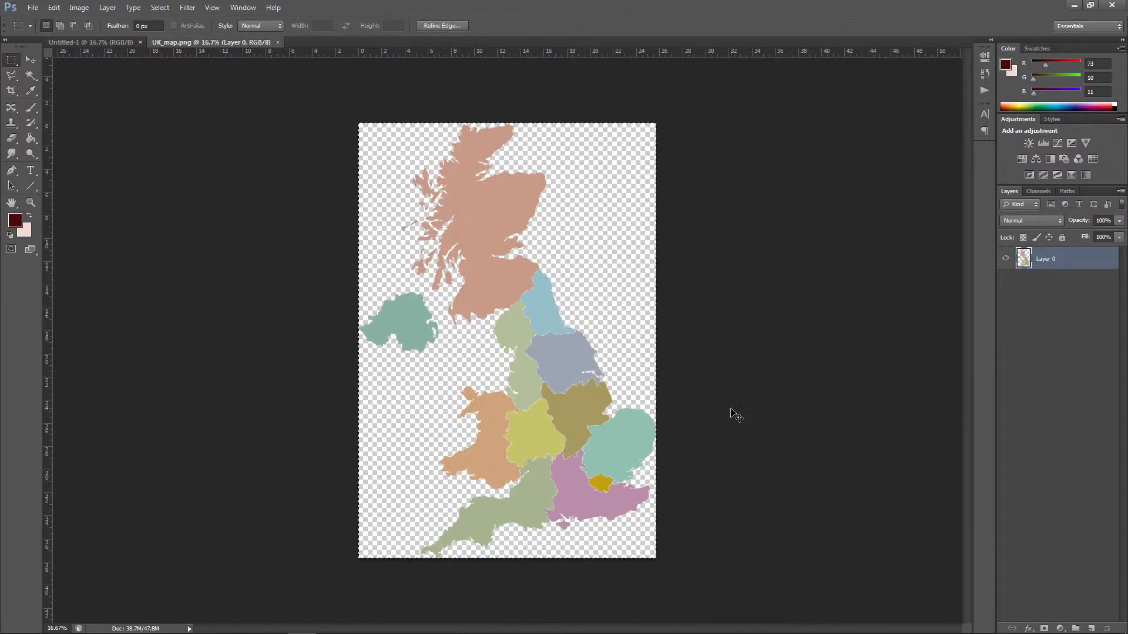
click(278, 42)
key(ctrl+v)
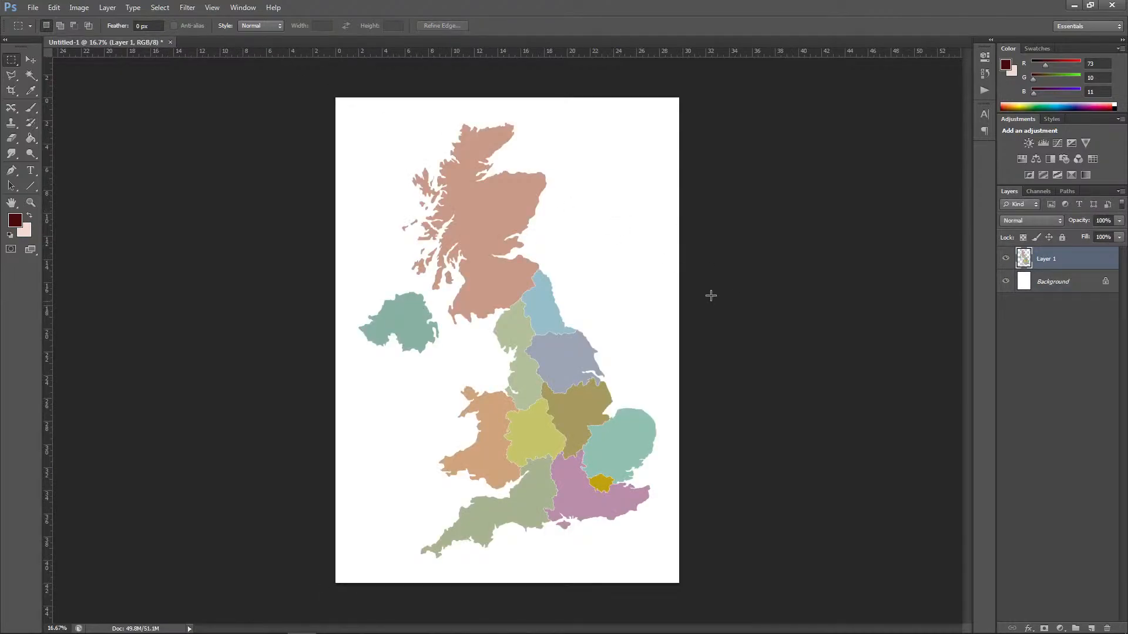
Step: Fill the Background layer with the dark purple-grey foreground colour #322e3b in Normal mode at 100% opacity
click(38, 61)
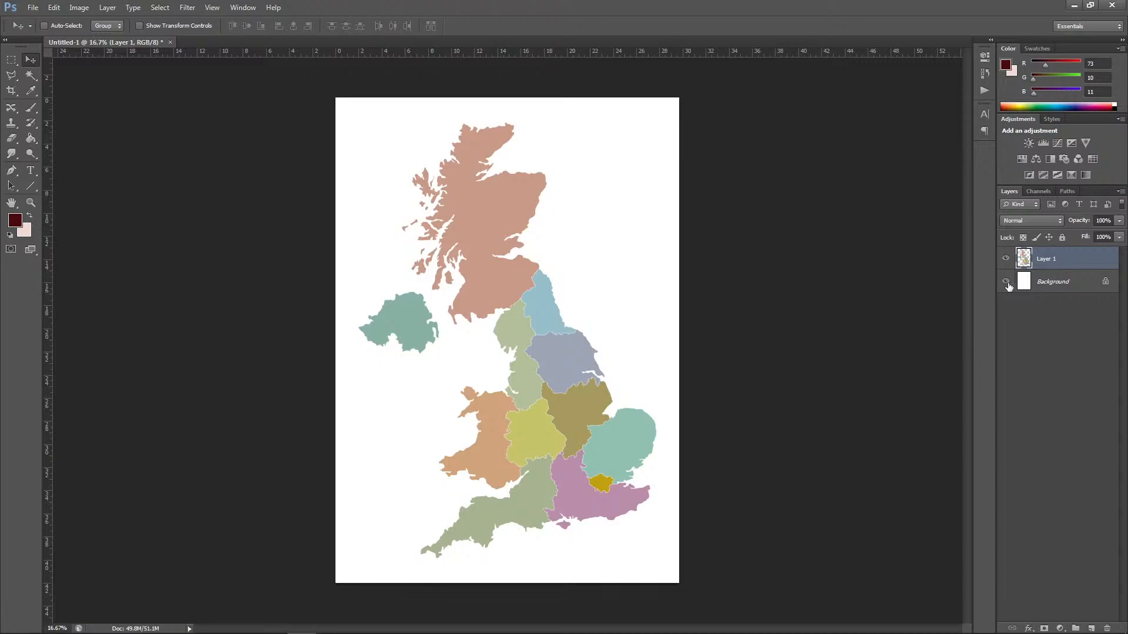
click(1052, 284)
click(20, 219)
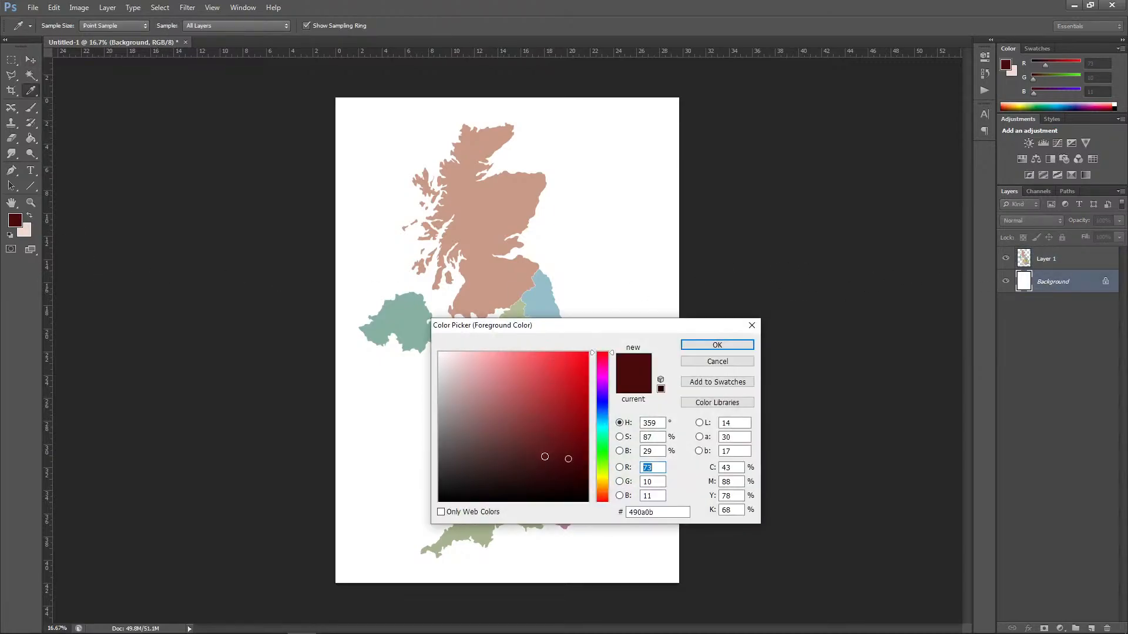
click(467, 473)
click(603, 395)
mouse_move(470, 433)
mouse_down()
mouse_move(479, 477)
mouse_move(471, 468)
mouse_up()
click(699, 347)
key(v)
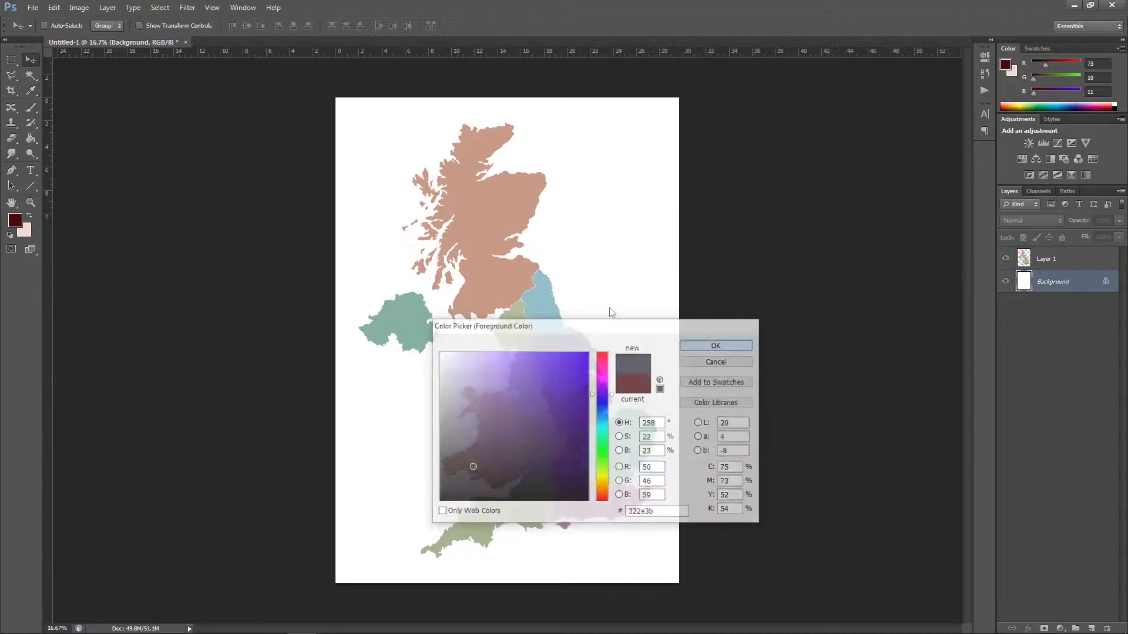
click(54, 7)
click(71, 177)
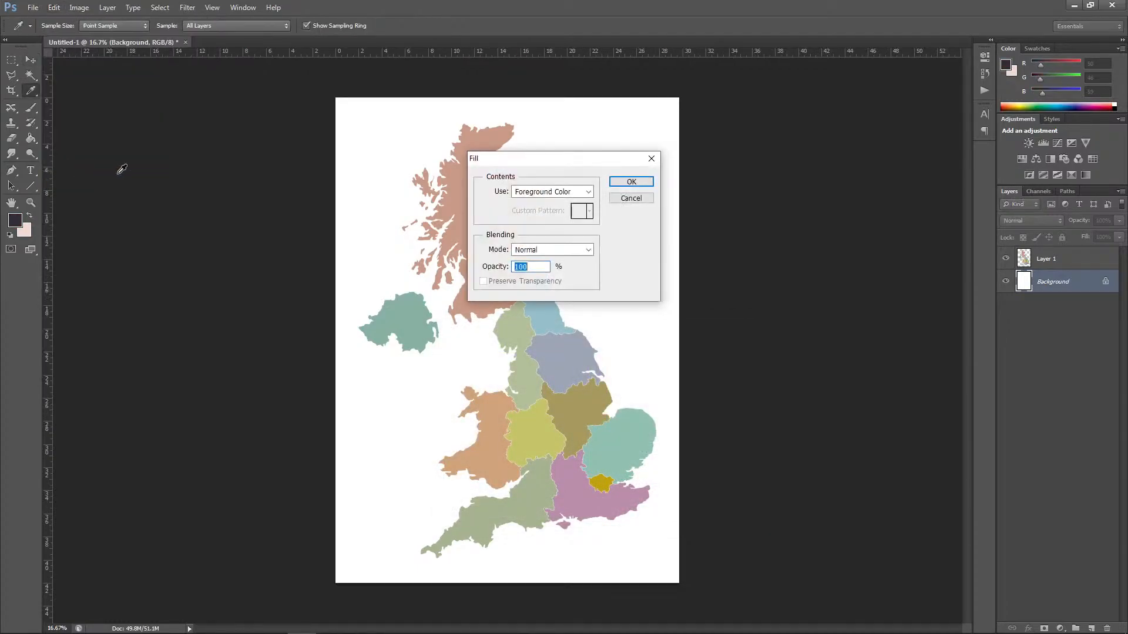
click(627, 184)
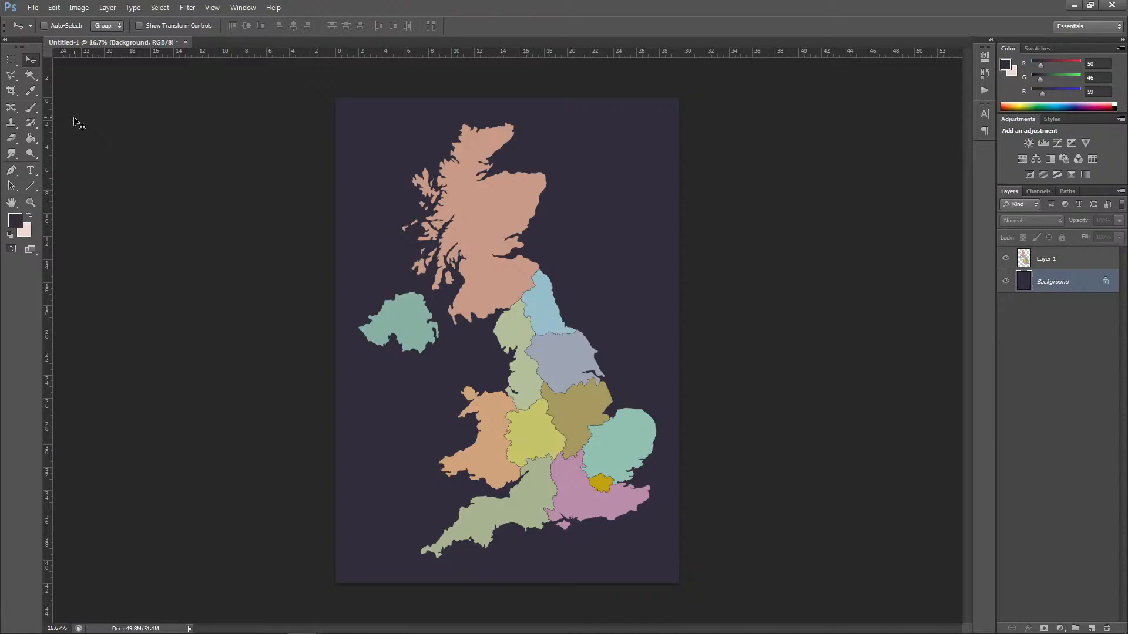
Step: Open united kingdom (uk)-elevation-map.jpg from the Assets folder
click(33, 7)
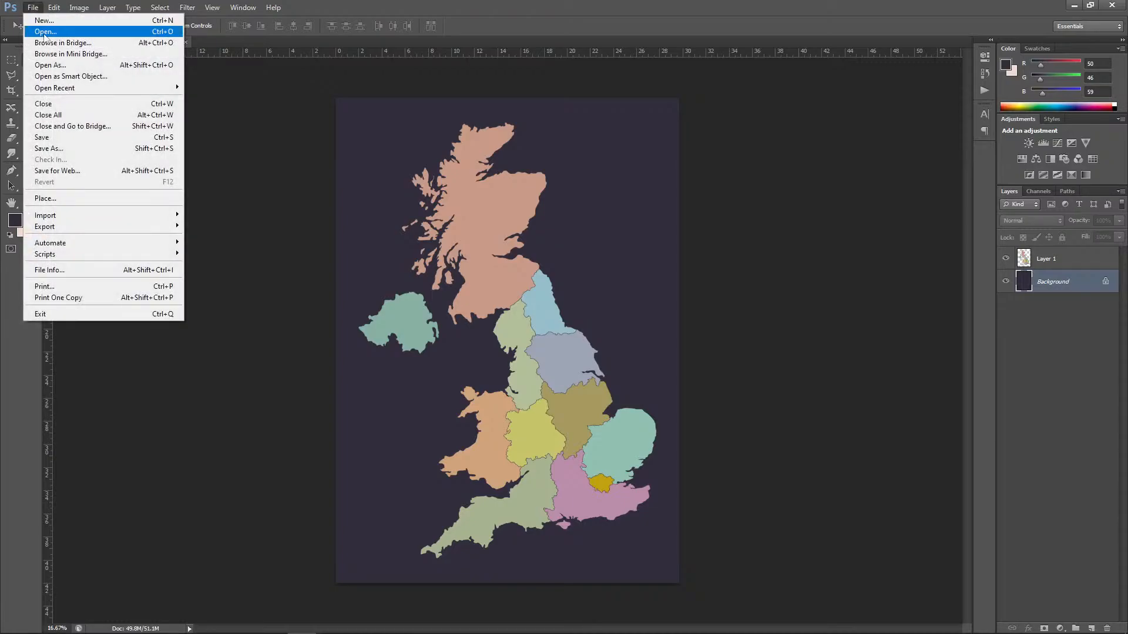
click(42, 28)
double_click(228, 174)
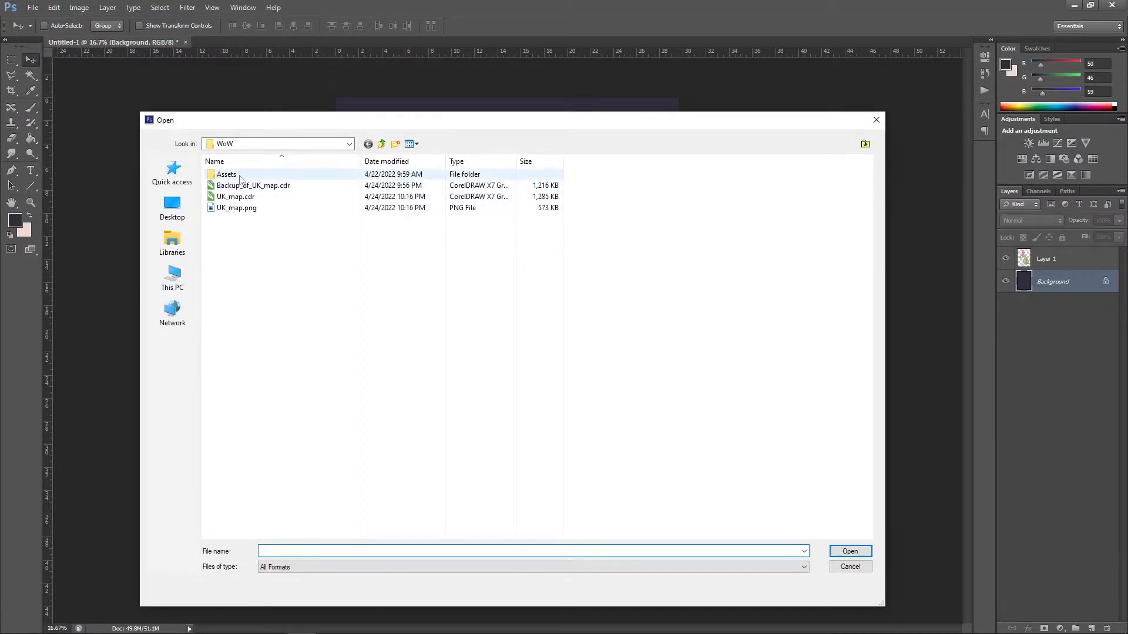
click(357, 188)
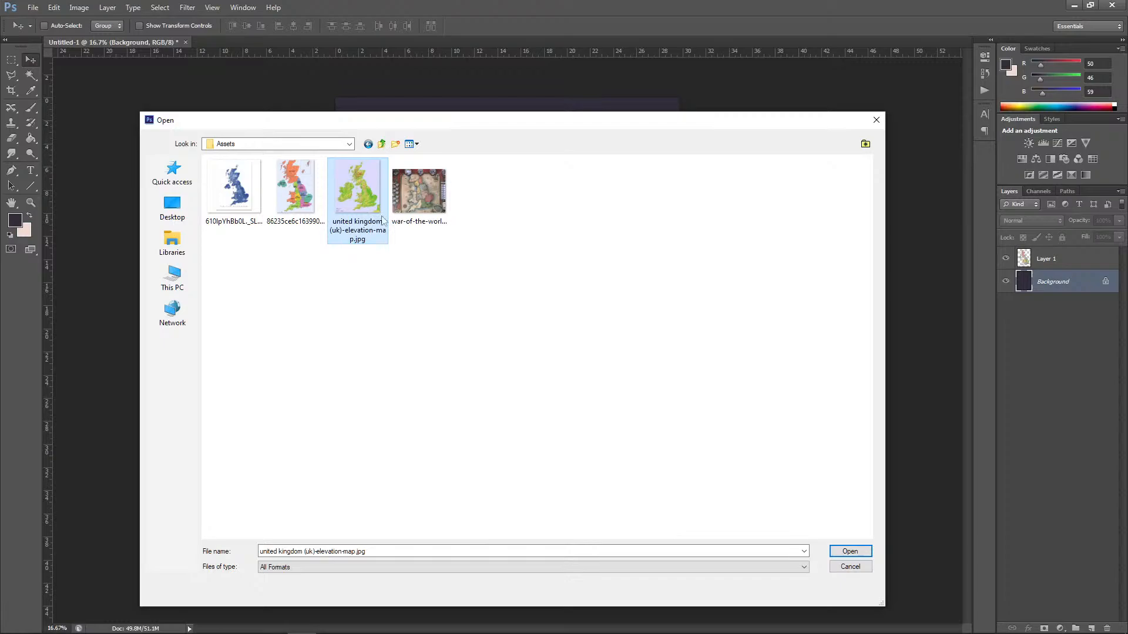
click(850, 551)
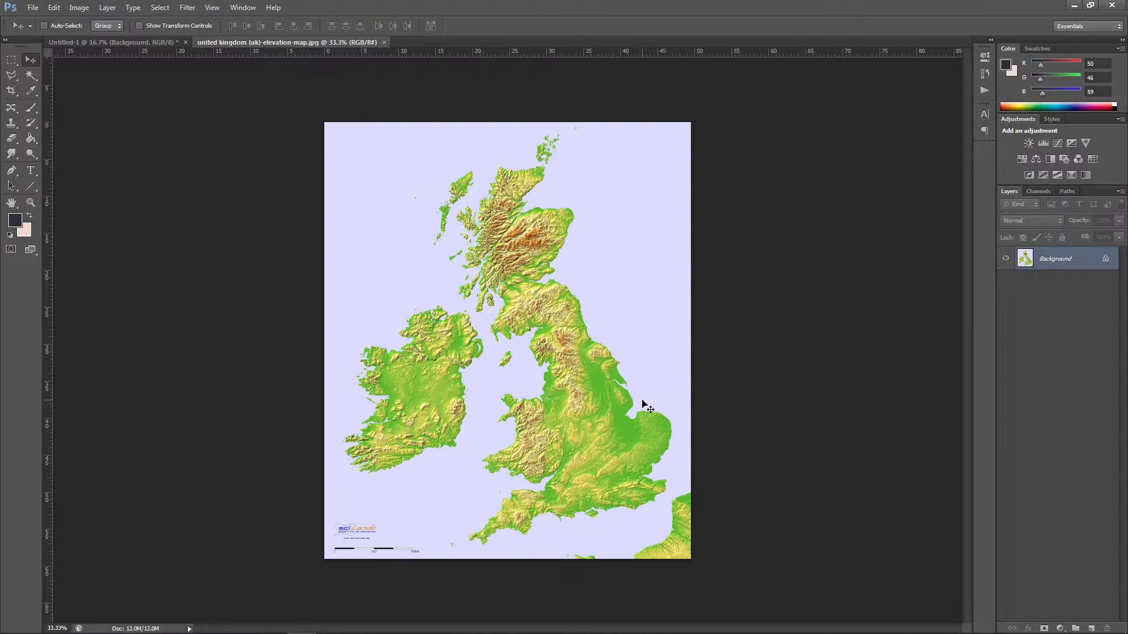
Step: Close the elevation map file and paste the clipboard image into the A3 document as a new layer directly above the Background
click(384, 42)
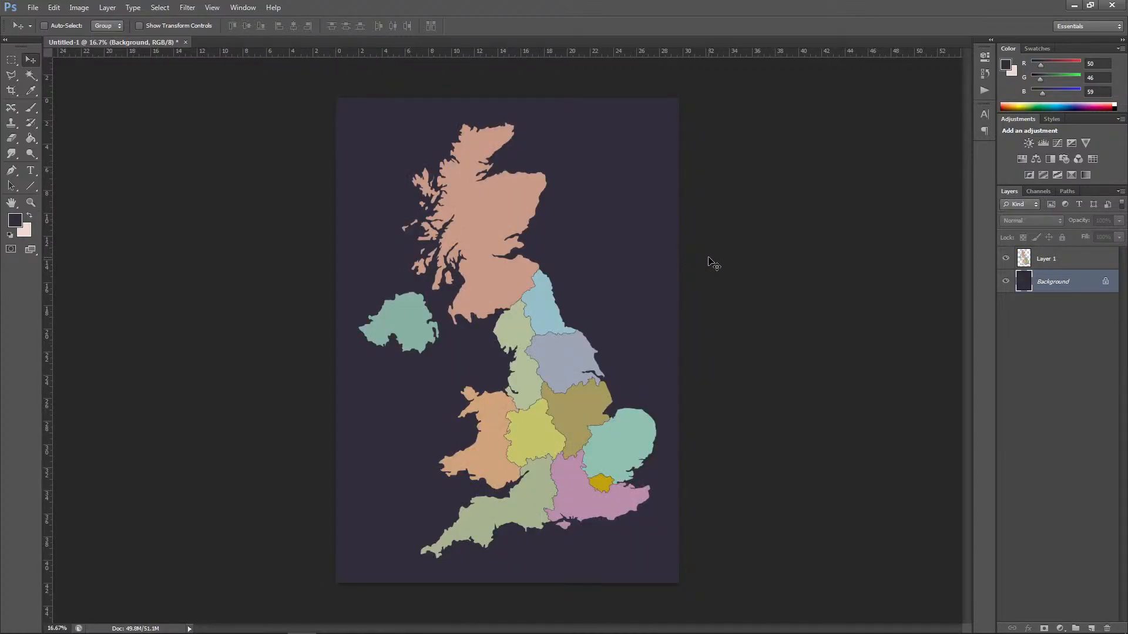
key(ctrl+v)
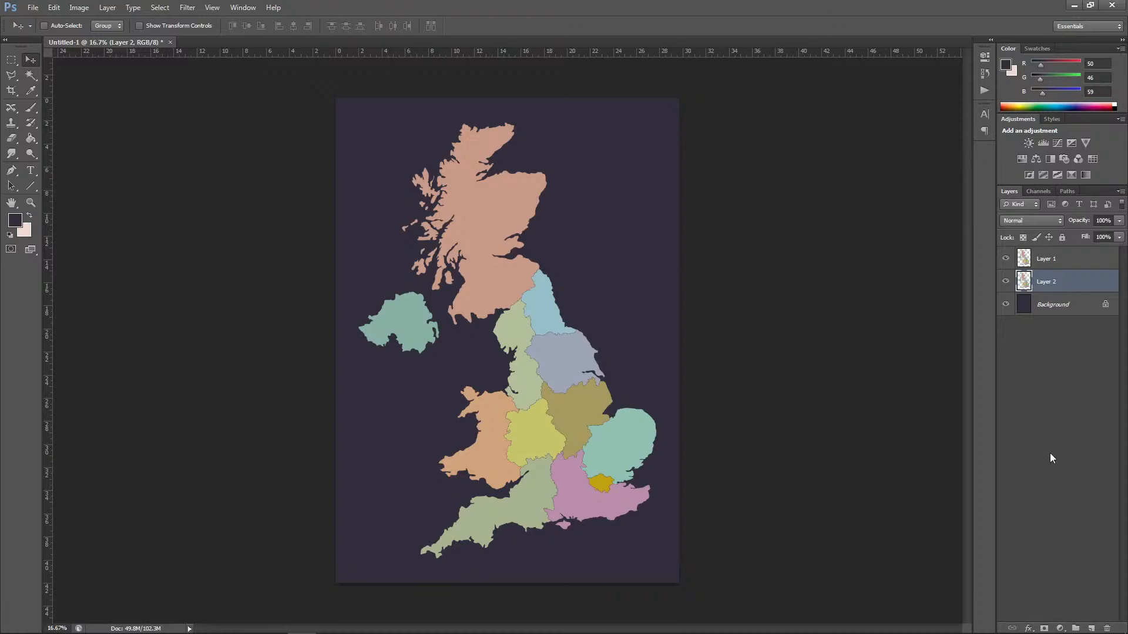
Step: Delete the wrongly pasted Layer 2 and open united kingdom (uk)-elevation-map.jpg from the Assets folder
click(1107, 628)
click(540, 238)
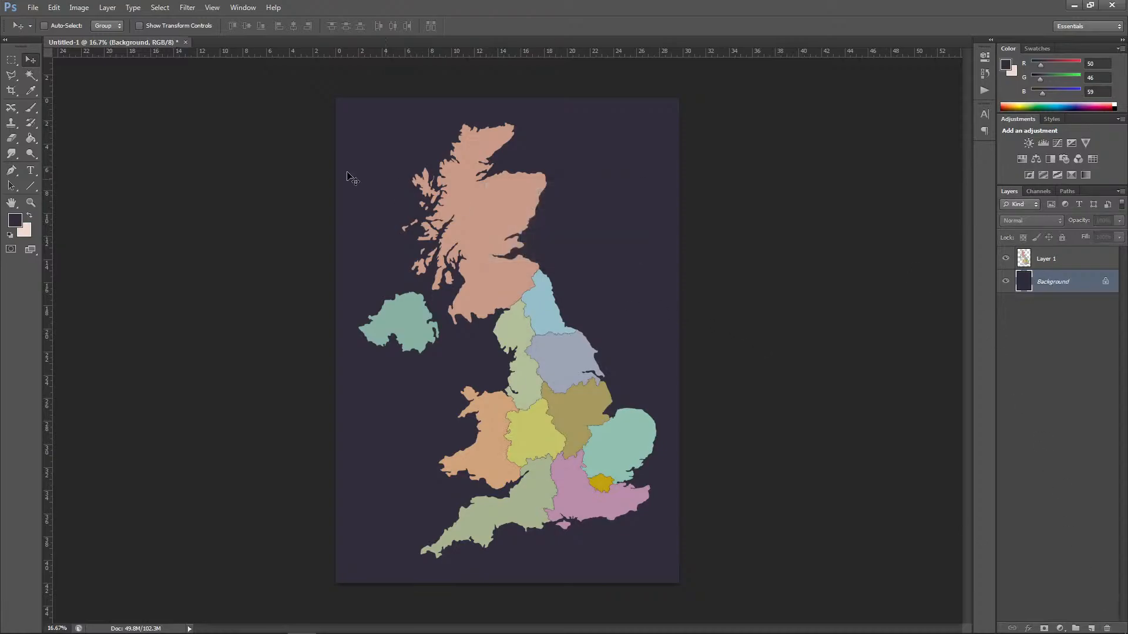
click(32, 8)
click(41, 26)
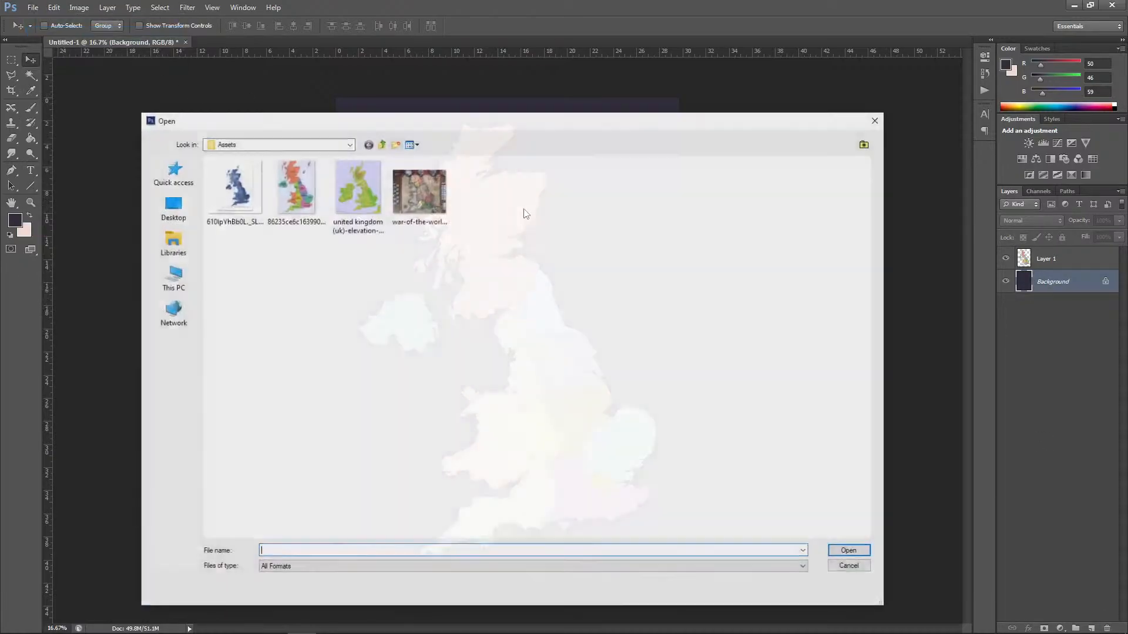
click(357, 225)
click(850, 551)
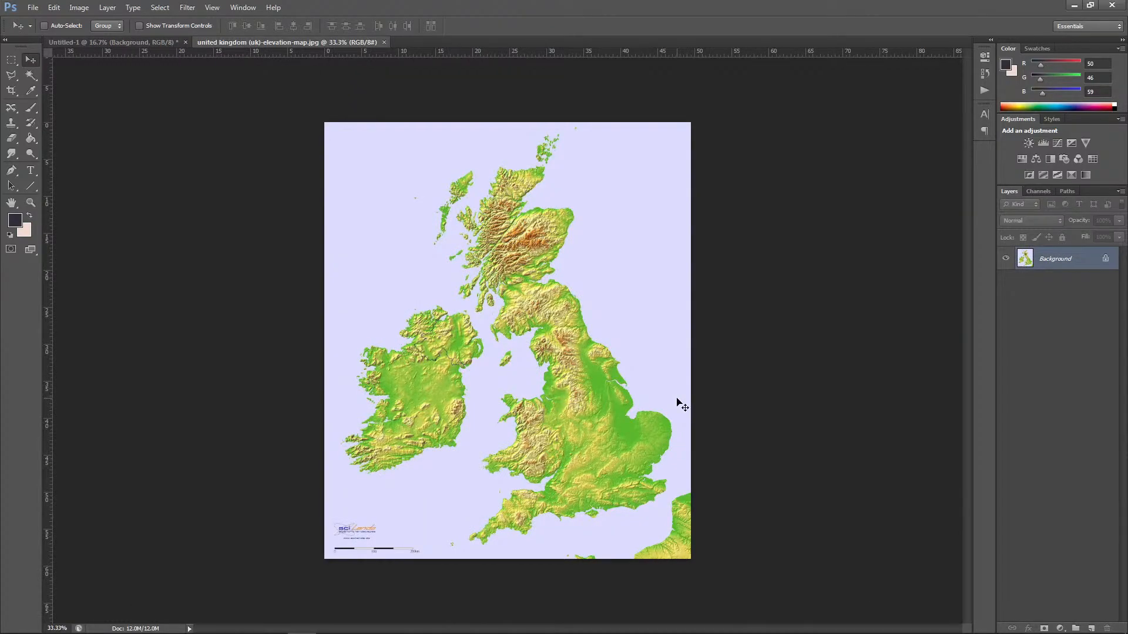
Step: Copy the entire elevation map, close its file and paste it into the A3 document as a new layer
key(ctrl+a)
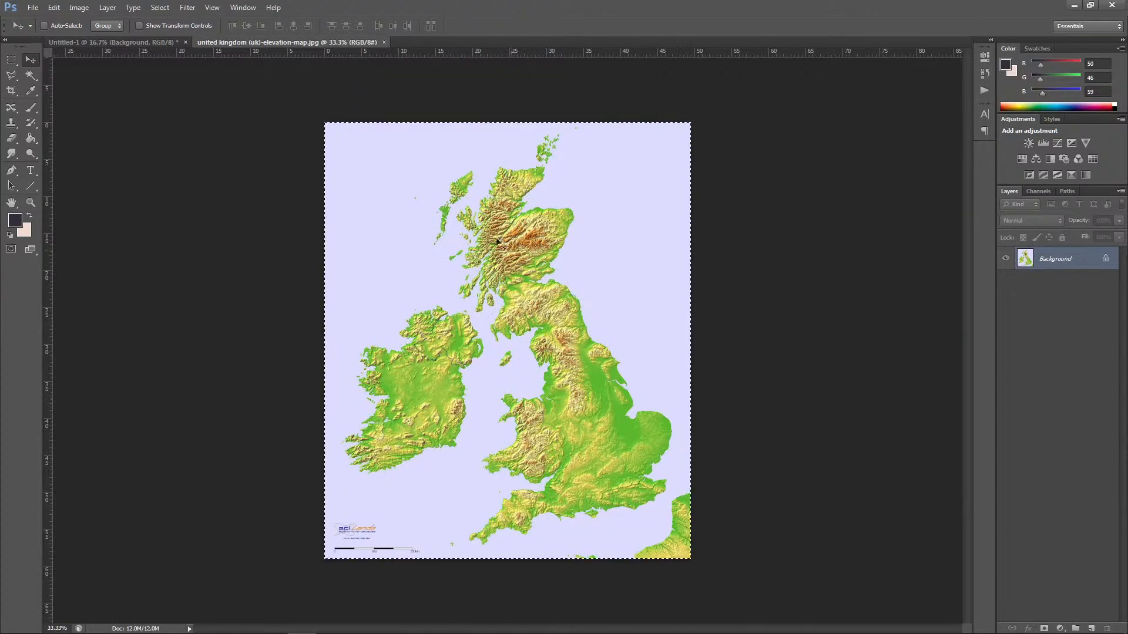
click(384, 43)
key(ctrl+v)
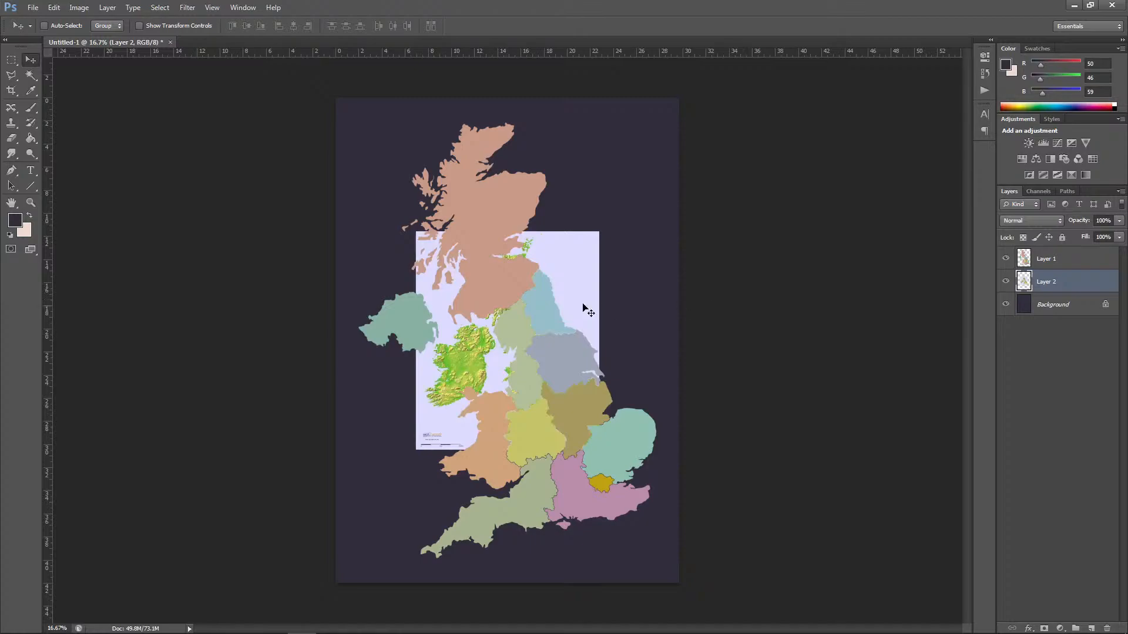
Step: Move the elevation map layer above Layer 1 and lower its opacity to 64%
drag(1035, 288, 1034, 252)
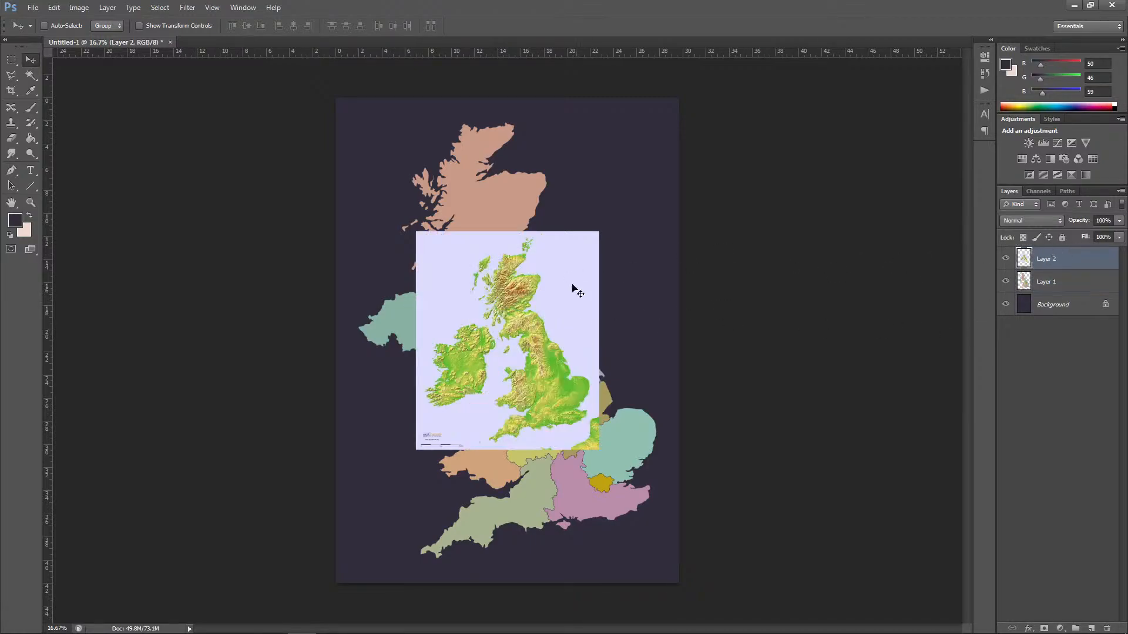
click(1118, 221)
drag(1099, 234, 1098, 234)
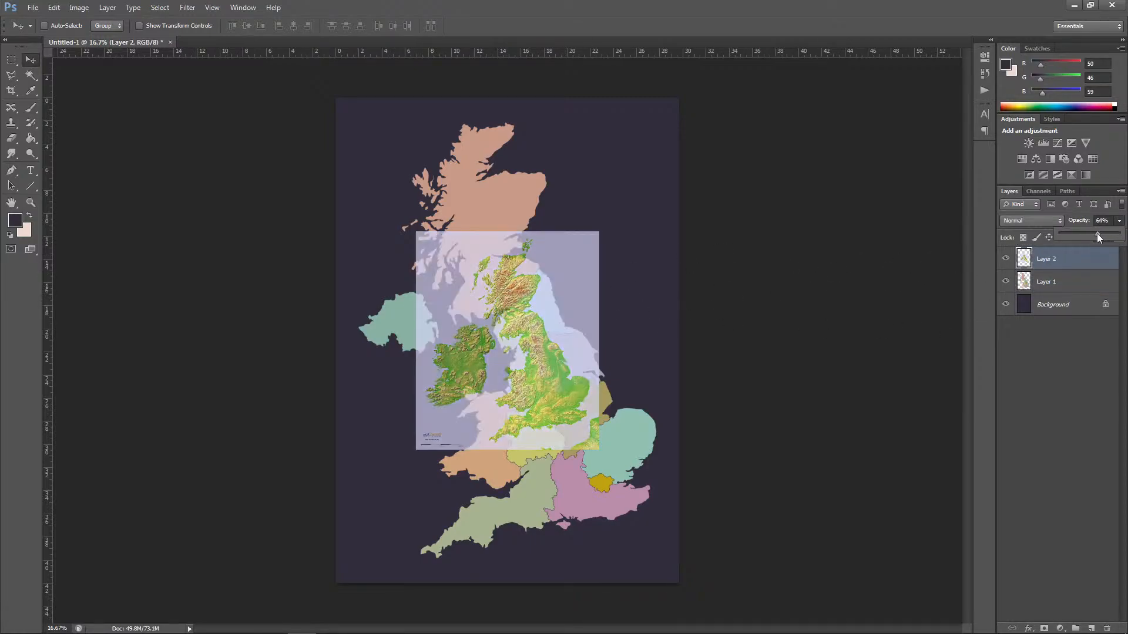
Step: Scale the elevation map layer to about 238%, align its coastlines with the coloured regions and apply the transformation
click(58, 9)
mouse_move(76, 235)
click(294, 252)
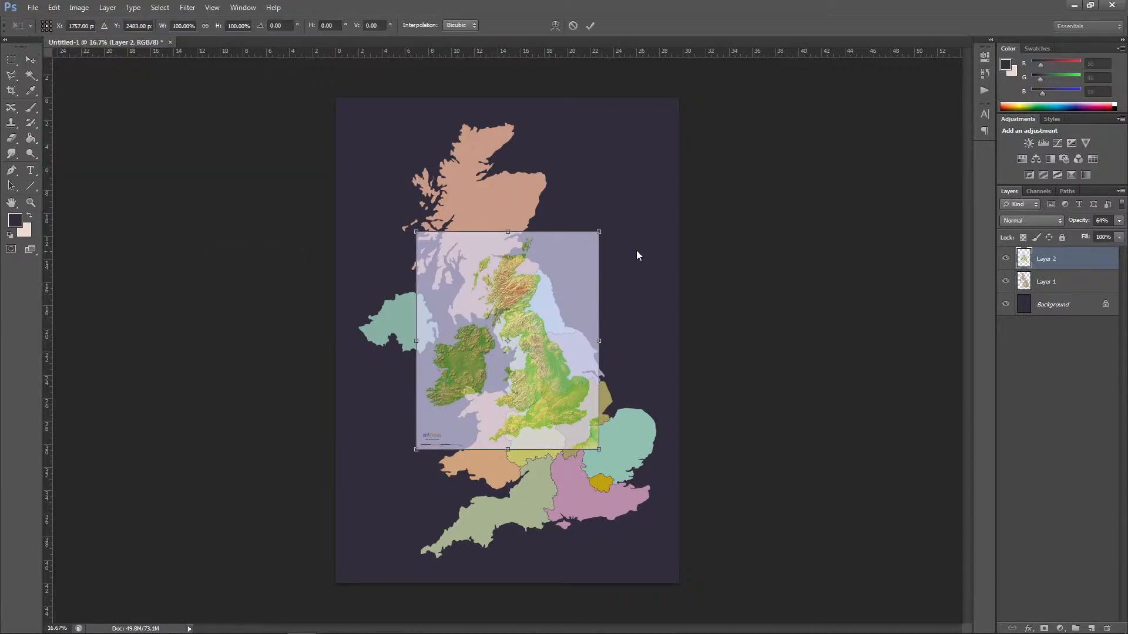
drag(599, 232, 814, 110)
drag(607, 424, 607, 396)
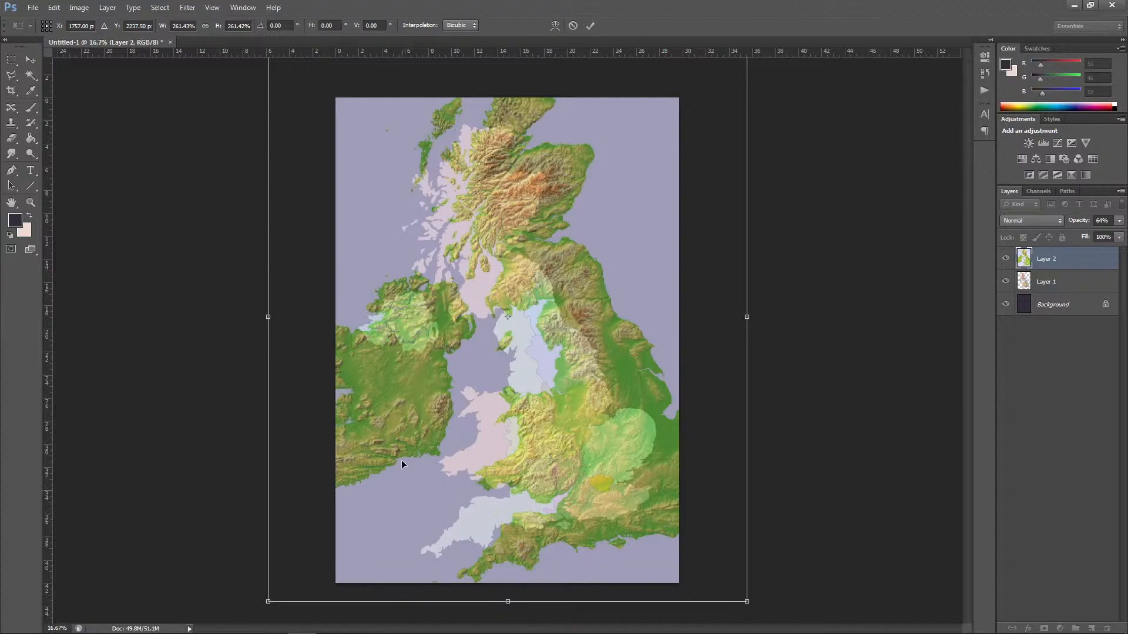
drag(400, 447, 520, 422)
drag(479, 430, 435, 455)
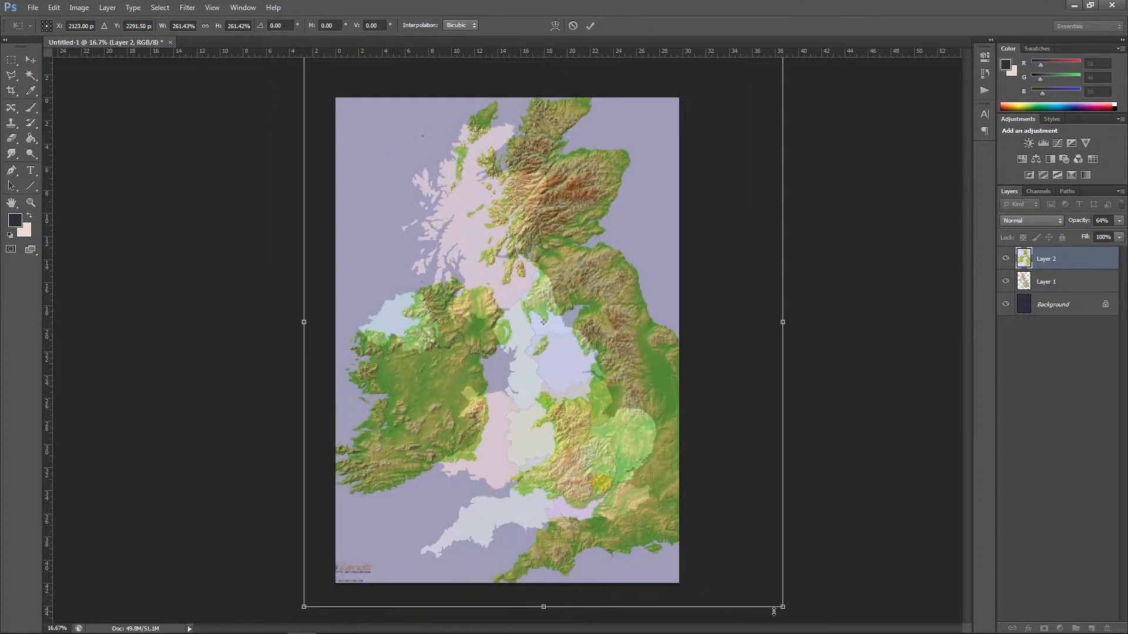
drag(782, 607, 762, 573)
drag(611, 506, 535, 502)
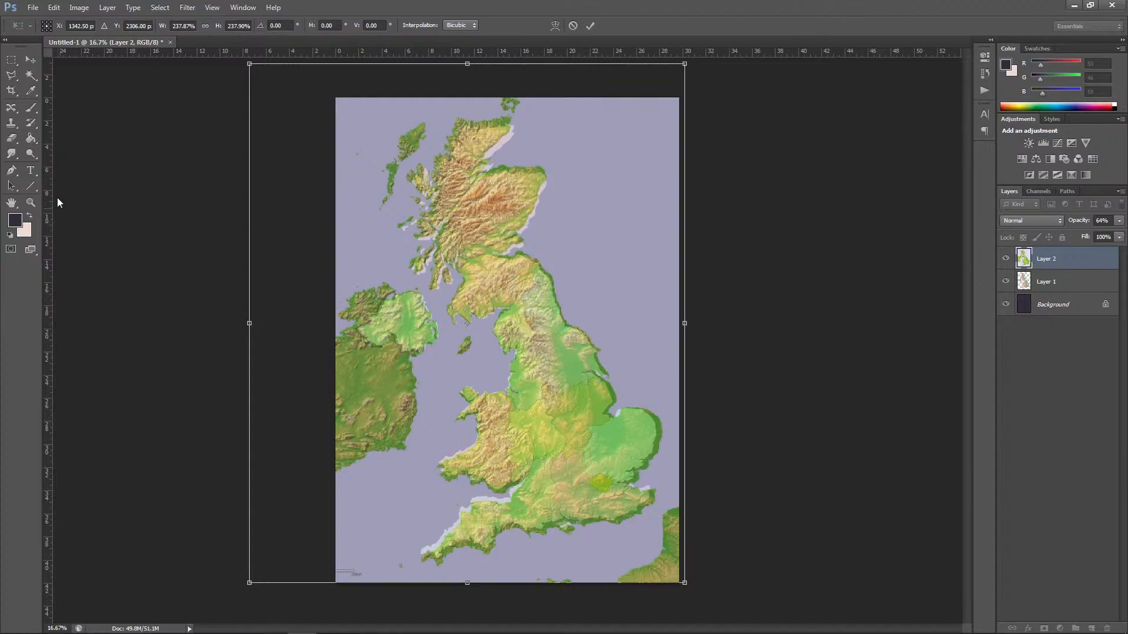
click(31, 61)
click(547, 238)
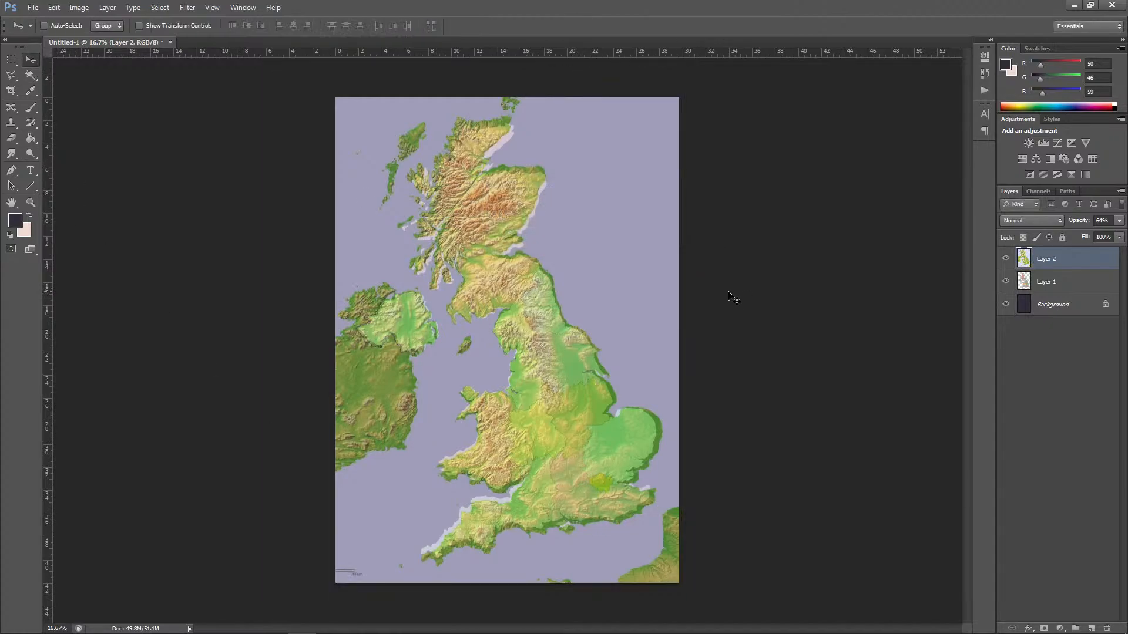
Step: Switch to CorelDRAW and open the recent file UK_map.cdr
click(1074, 5)
click(329, 622)
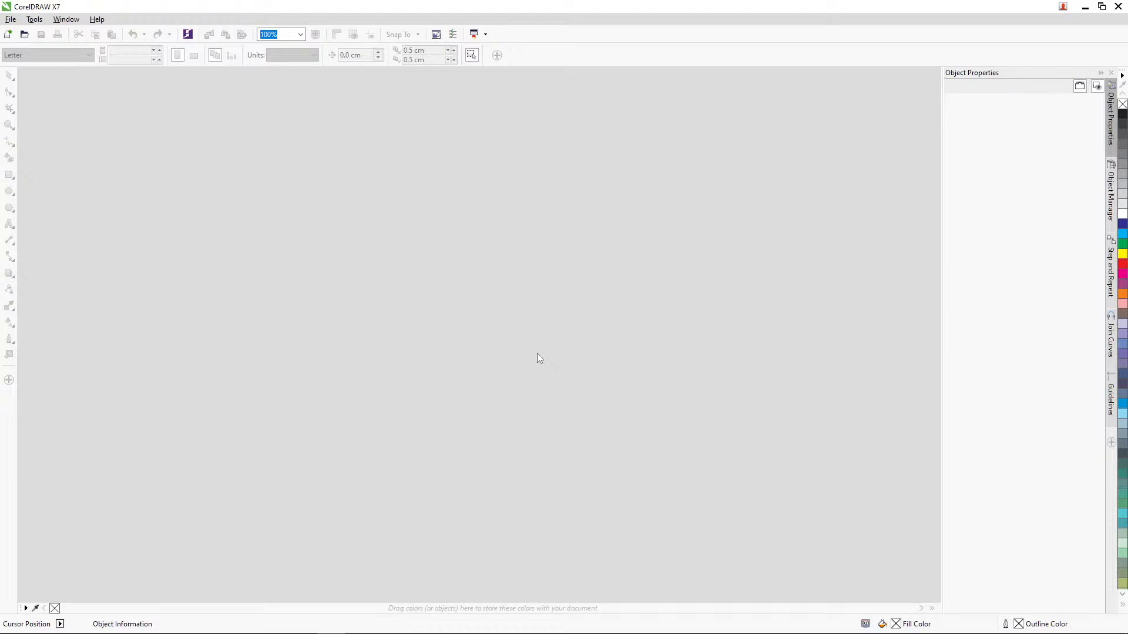
click(11, 18)
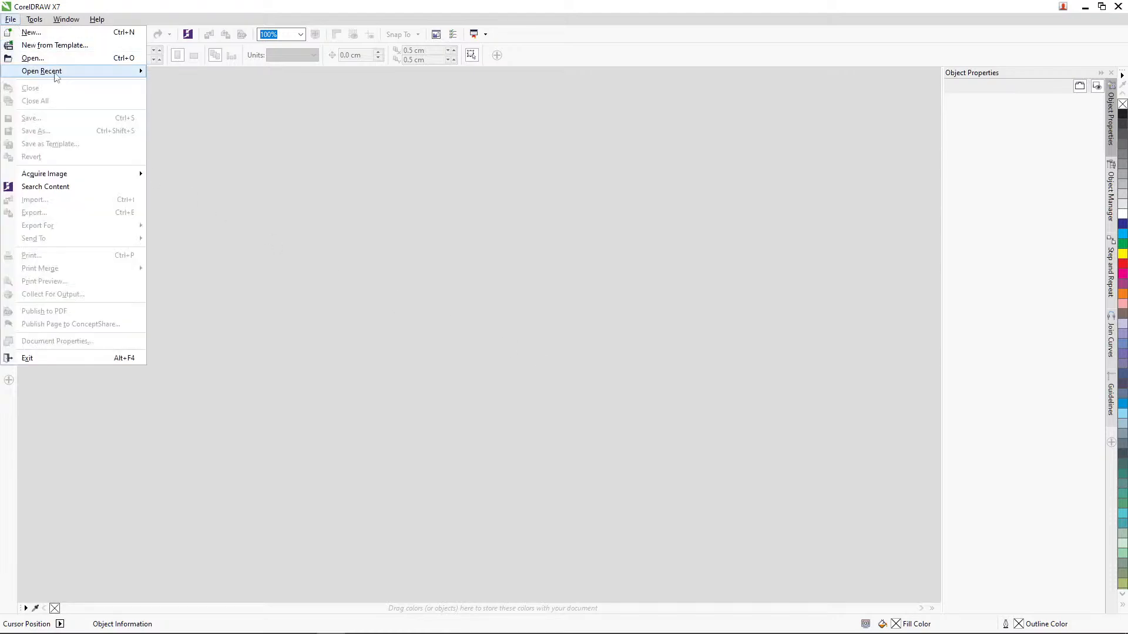
mouse_move(77, 73)
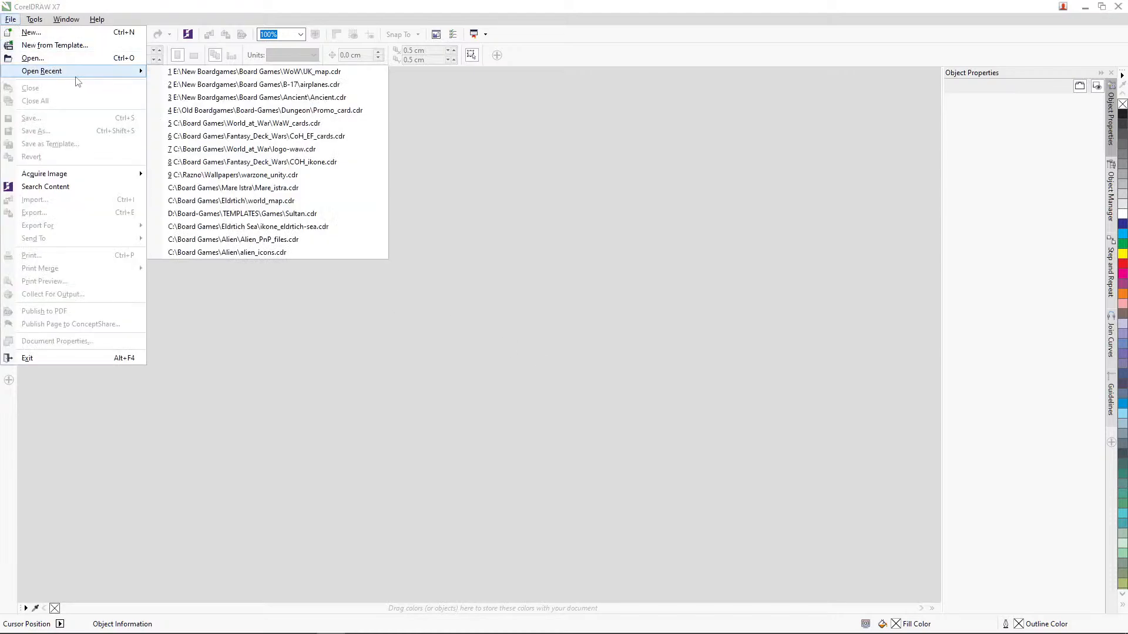
click(293, 72)
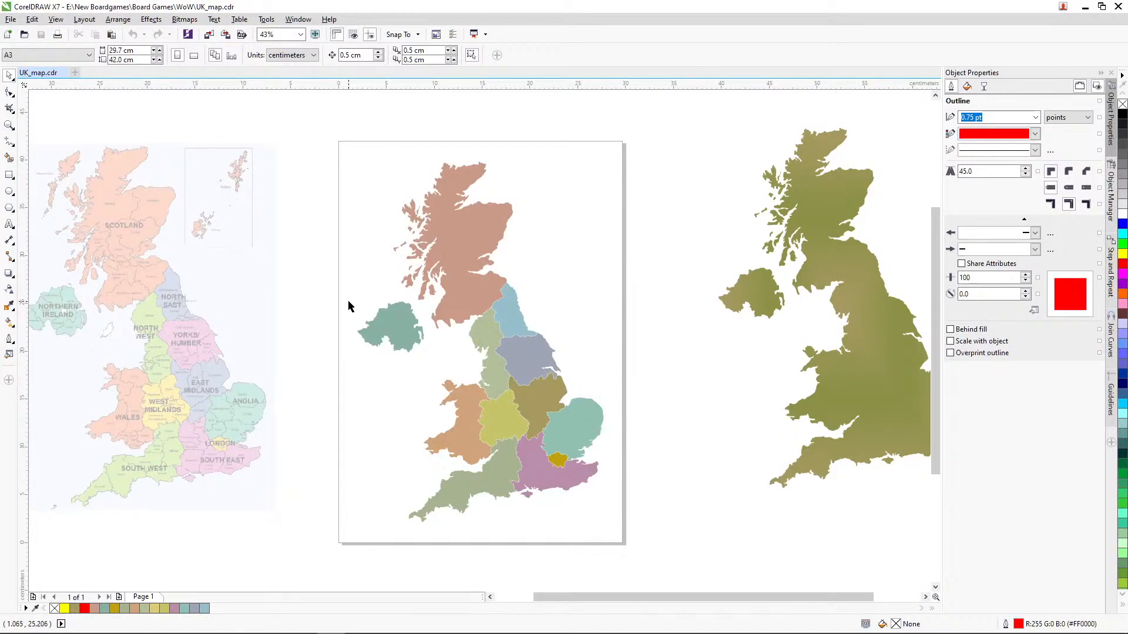
Step: Import united kingdom (uk)-elevation-map.jpg and place it on the page at its original size
click(17, 22)
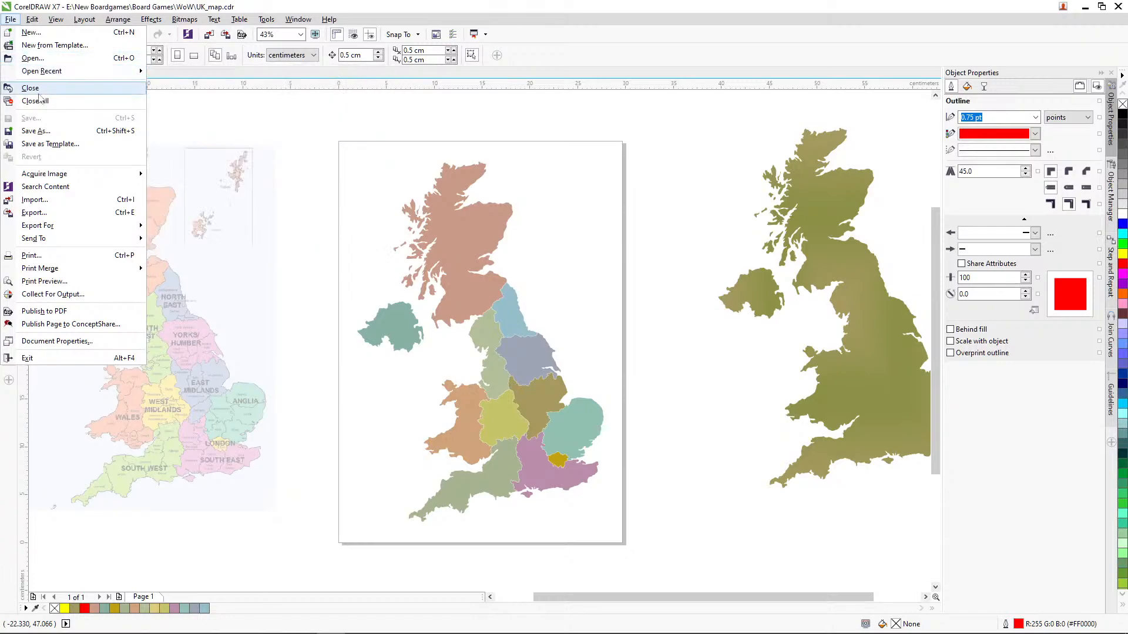
click(35, 199)
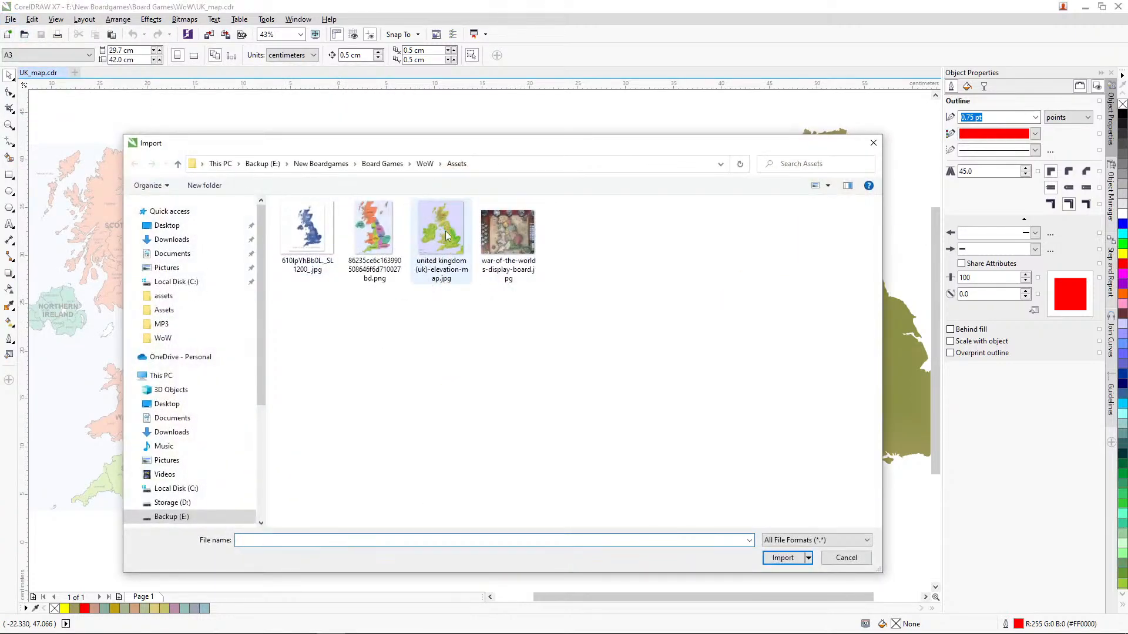
click(447, 237)
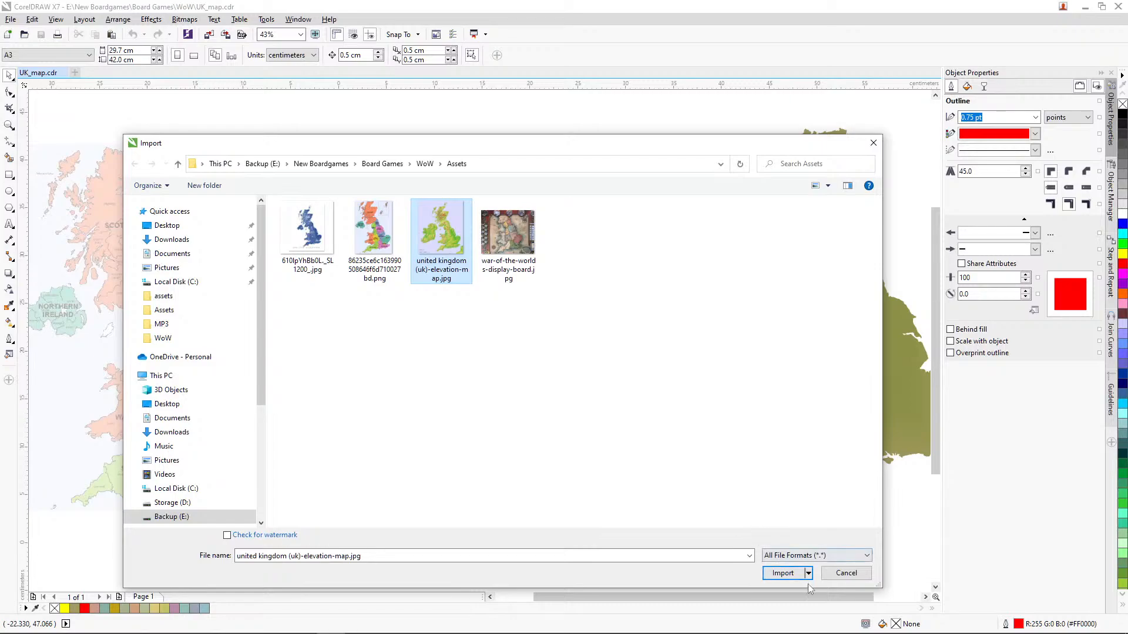
click(783, 573)
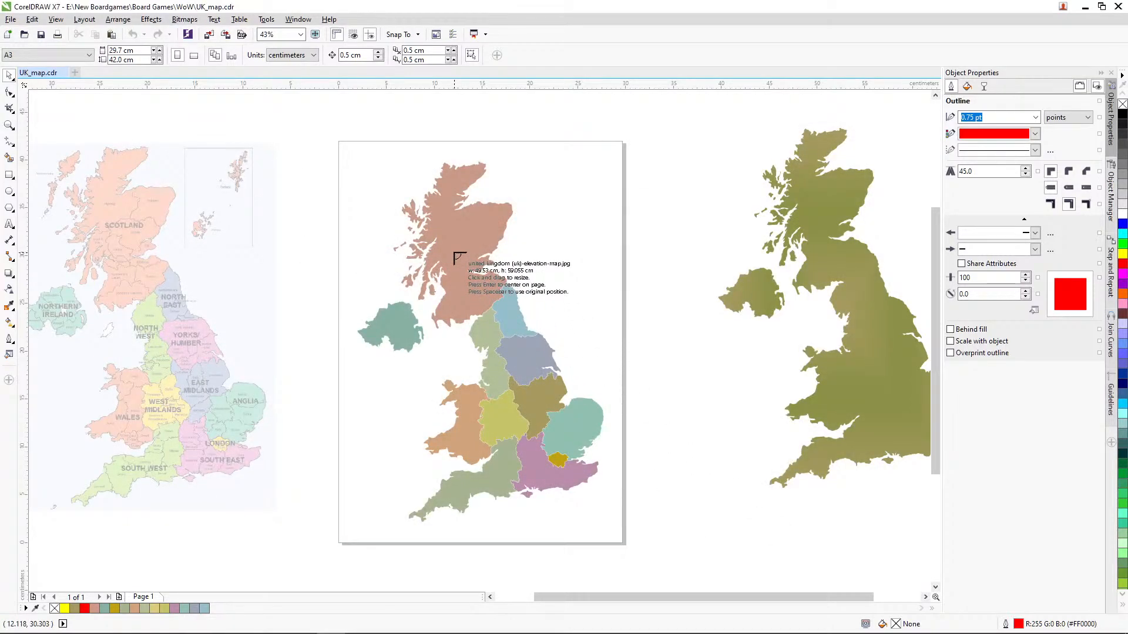
click(454, 253)
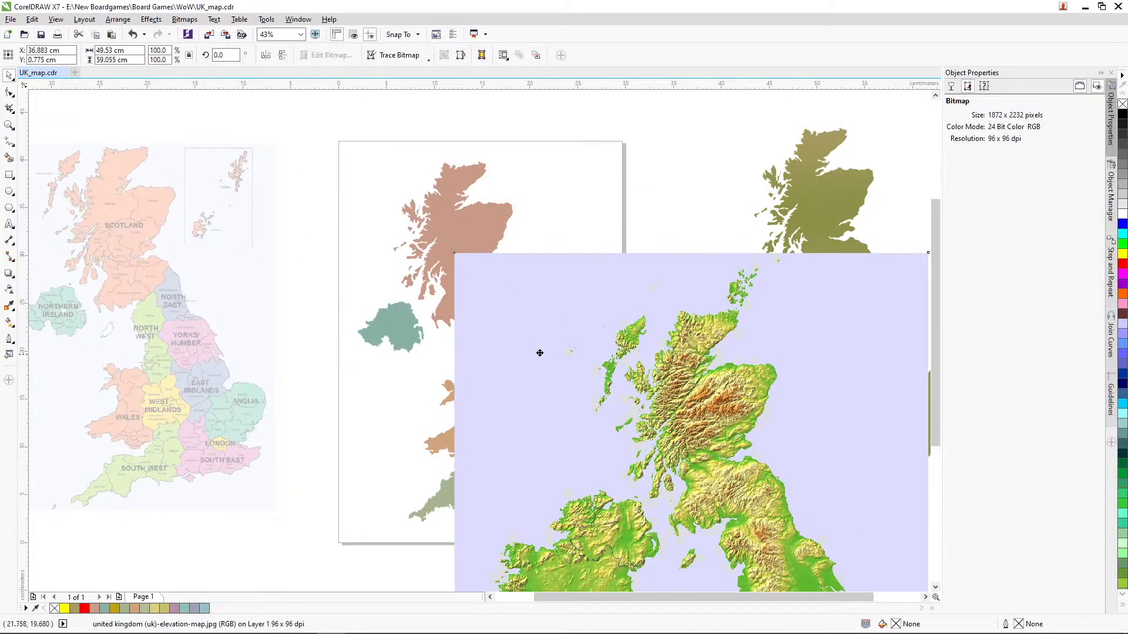
Step: Move the elevation bitmap over the coloured region map and give it a uniform transparency of 50
drag(539, 353, 343, 266)
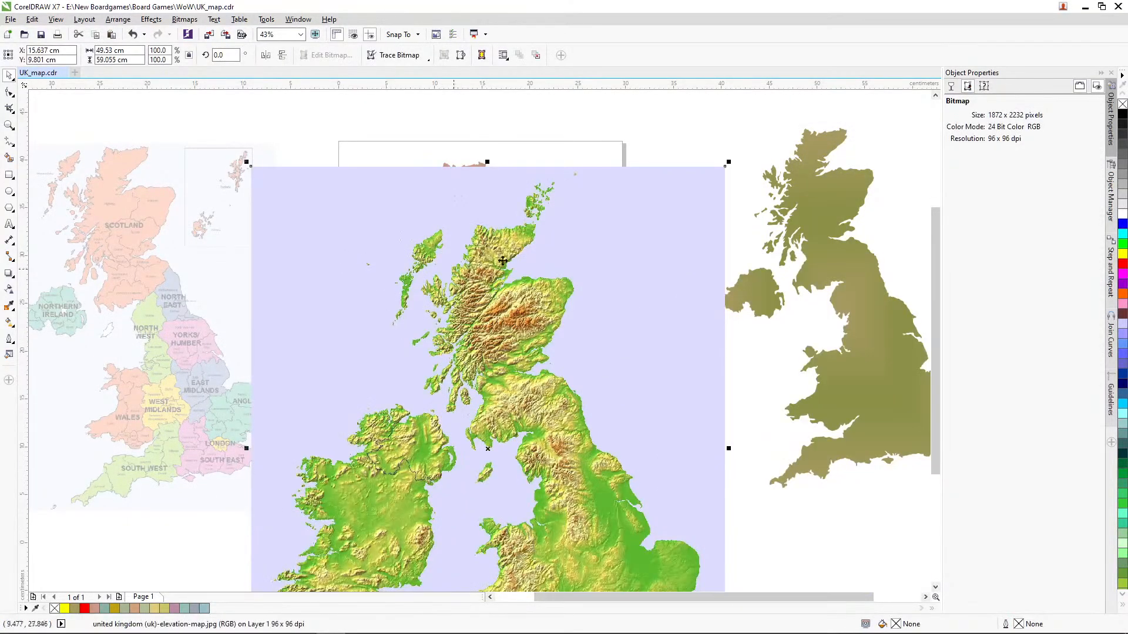
click(966, 86)
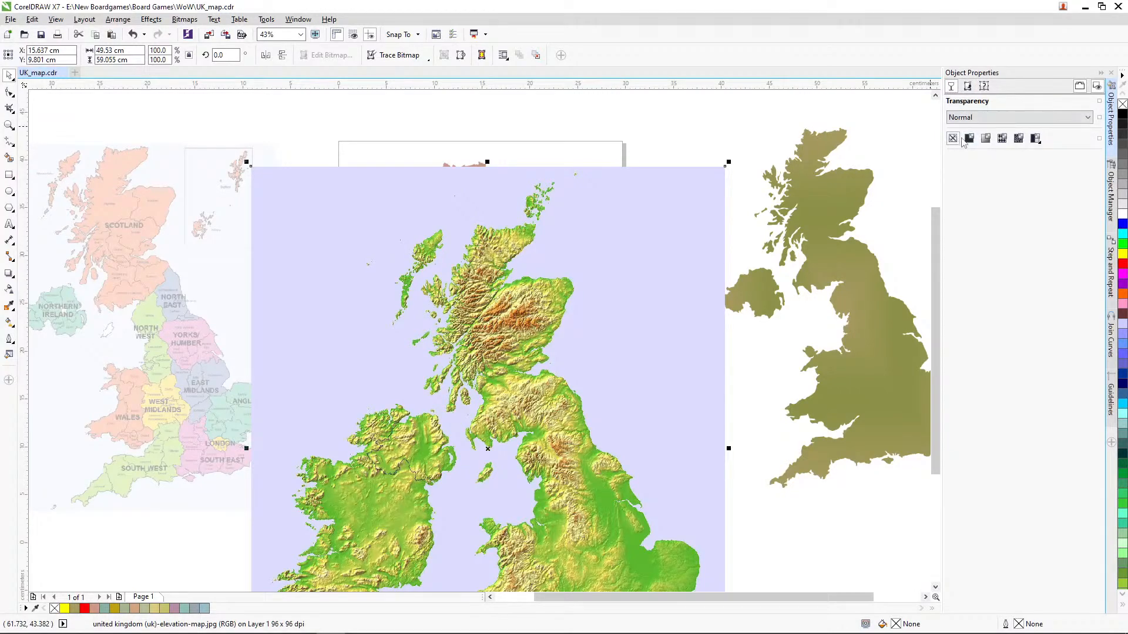
click(969, 138)
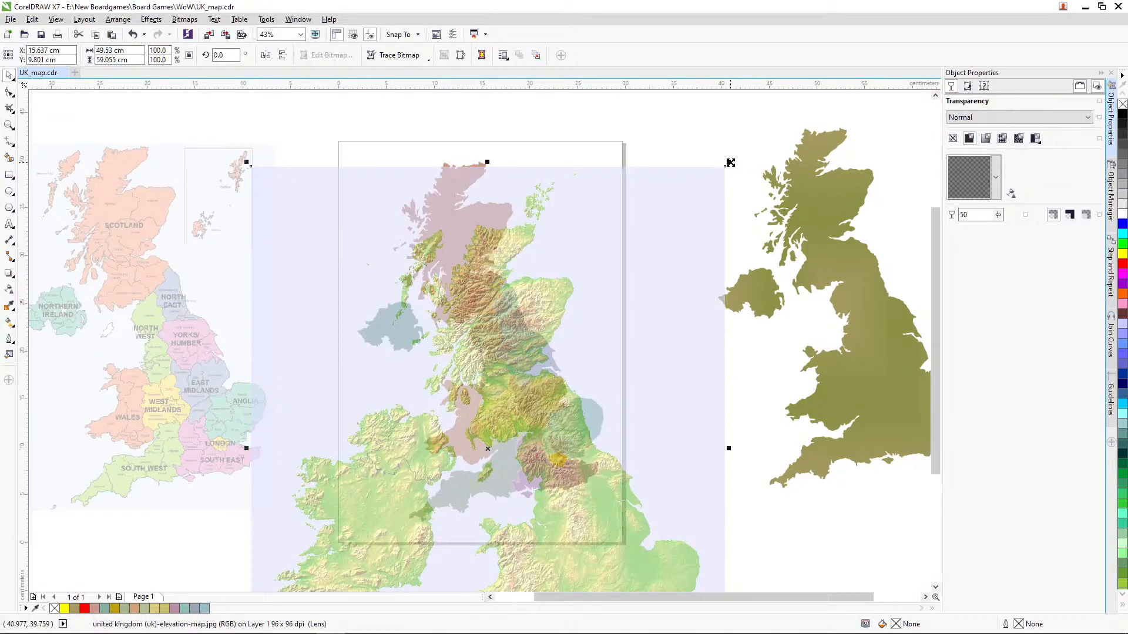
Step: Scale the elevation bitmap proportionally to about 73% and position it so its coastlines overlap the coloured regions
drag(730, 162, 632, 192)
drag(534, 461, 491, 357)
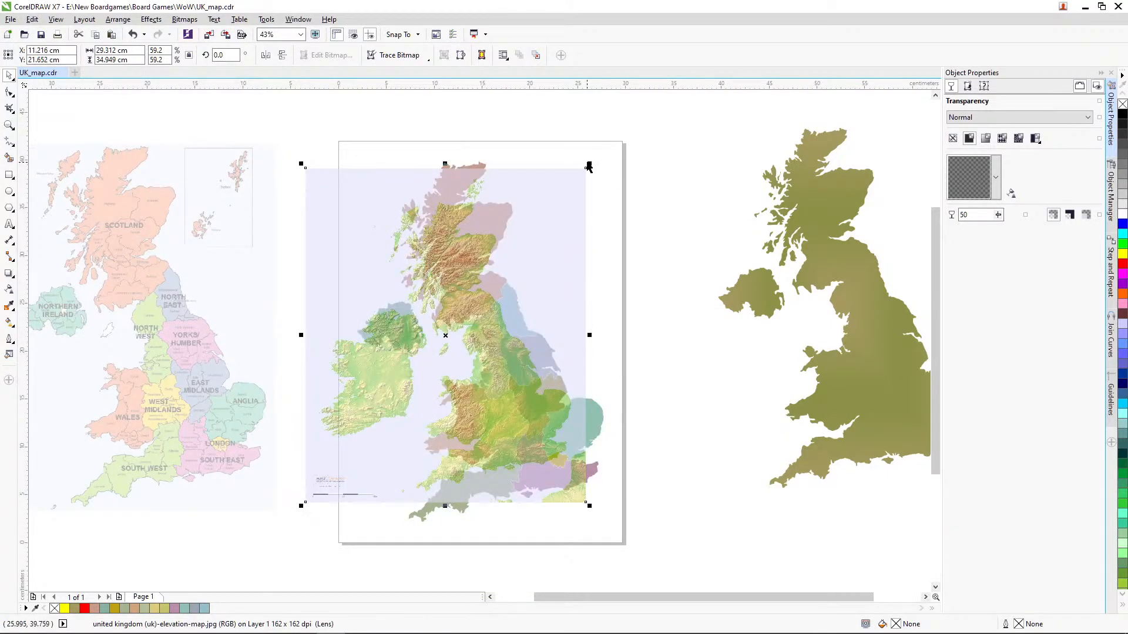
drag(589, 162, 609, 142)
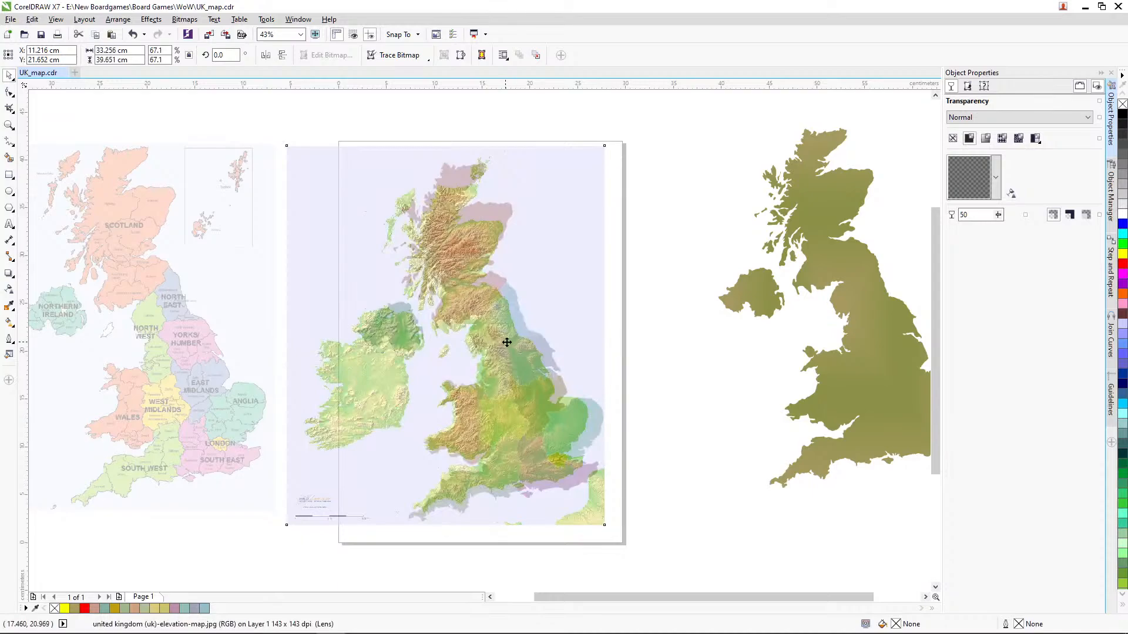
drag(507, 342, 511, 352)
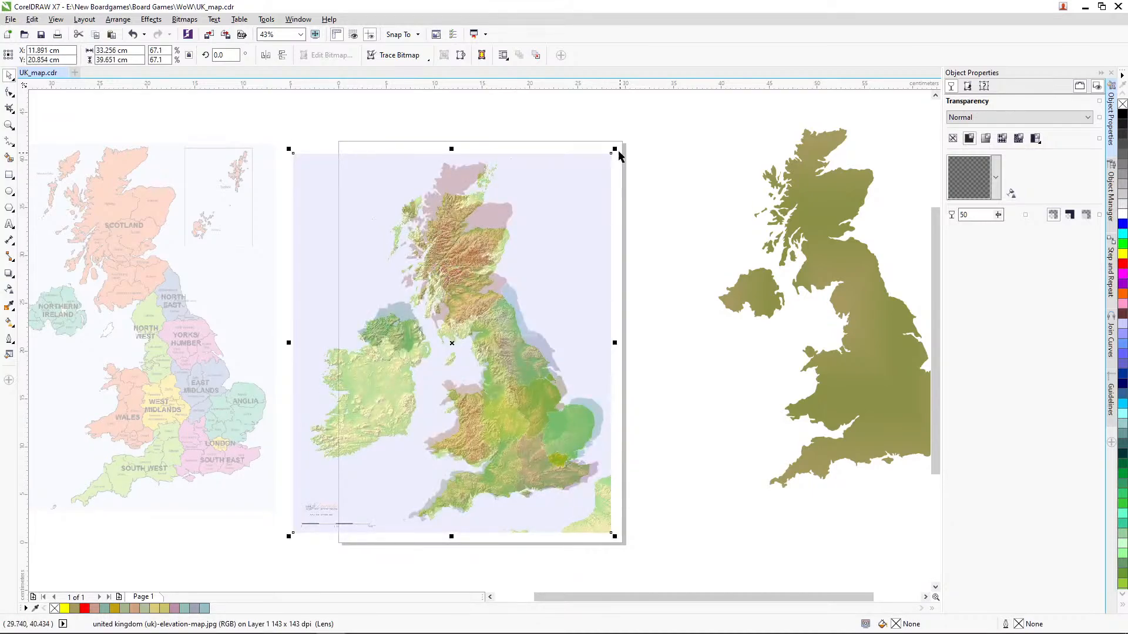
drag(618, 155, 634, 139)
drag(564, 448, 557, 437)
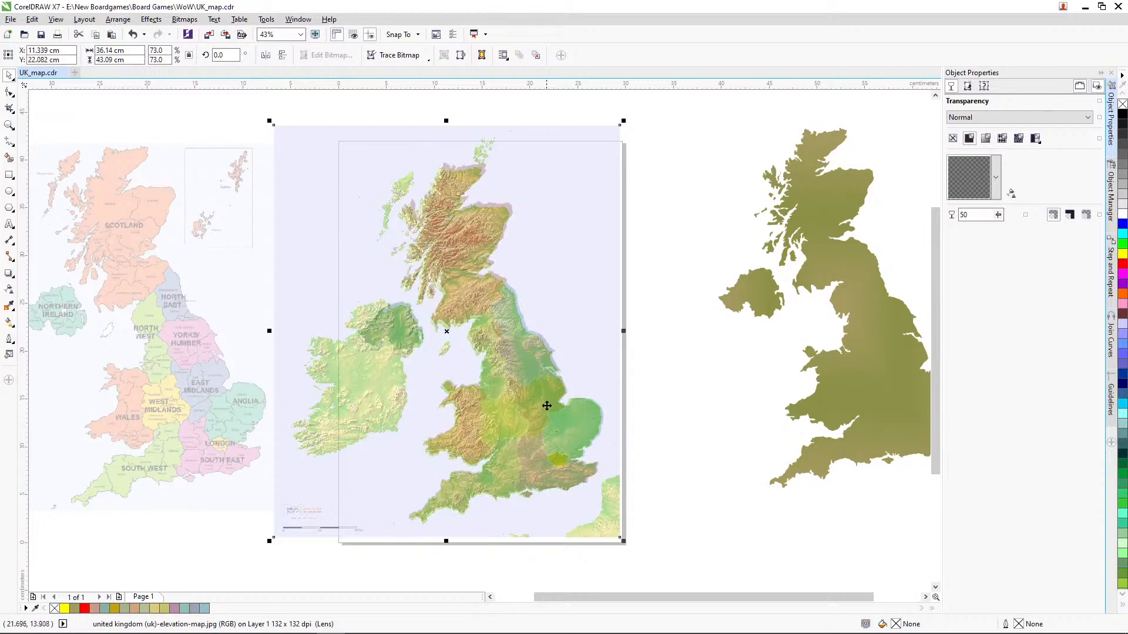
Step: Shift the elevation bitmap up about 0.35 cm so its coastline lines up with the Northern Ireland region
click(9, 126)
drag(243, 263, 526, 455)
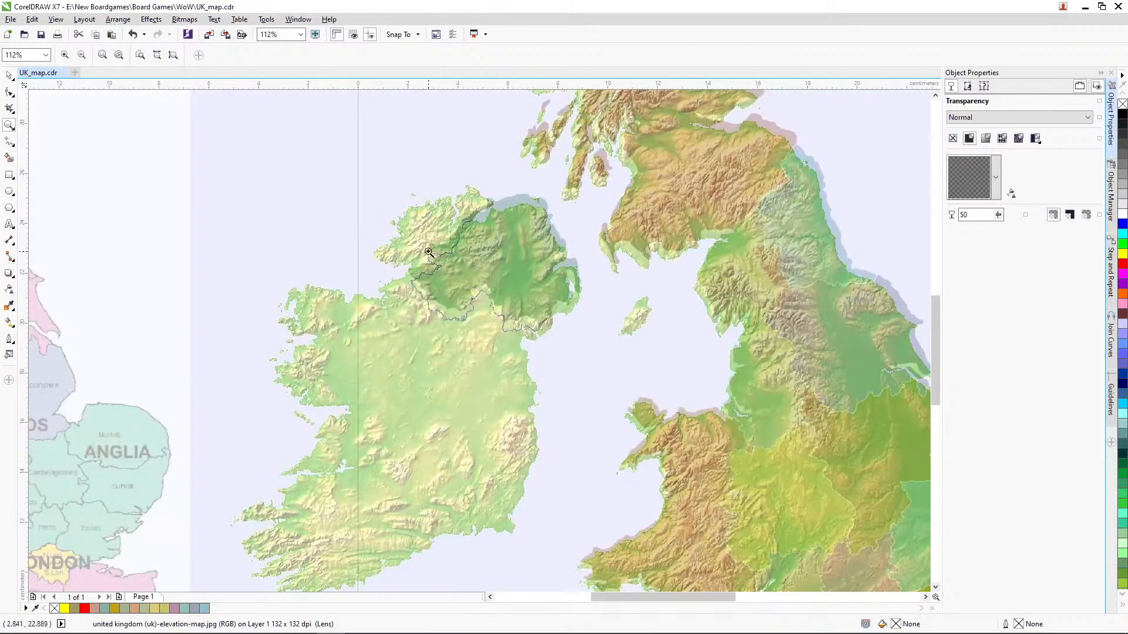
click(10, 76)
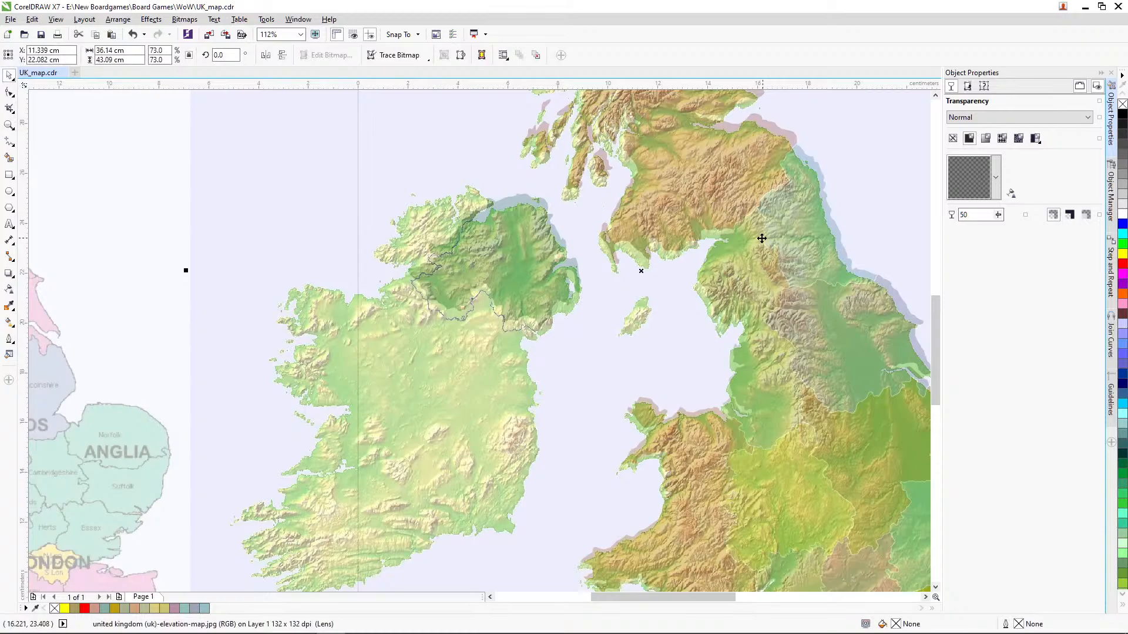
drag(762, 238, 761, 231)
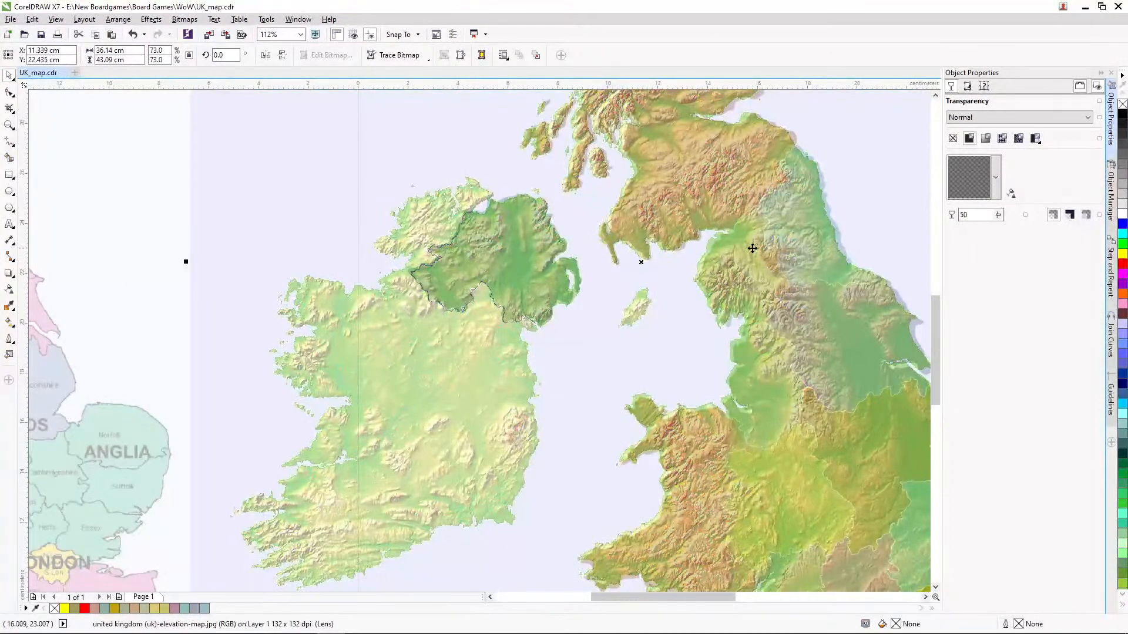
Step: Stretch the elevation bitmap downward to a height of about 43.6 cm, leaving its top edge in place
drag(942, 325, 942, 248)
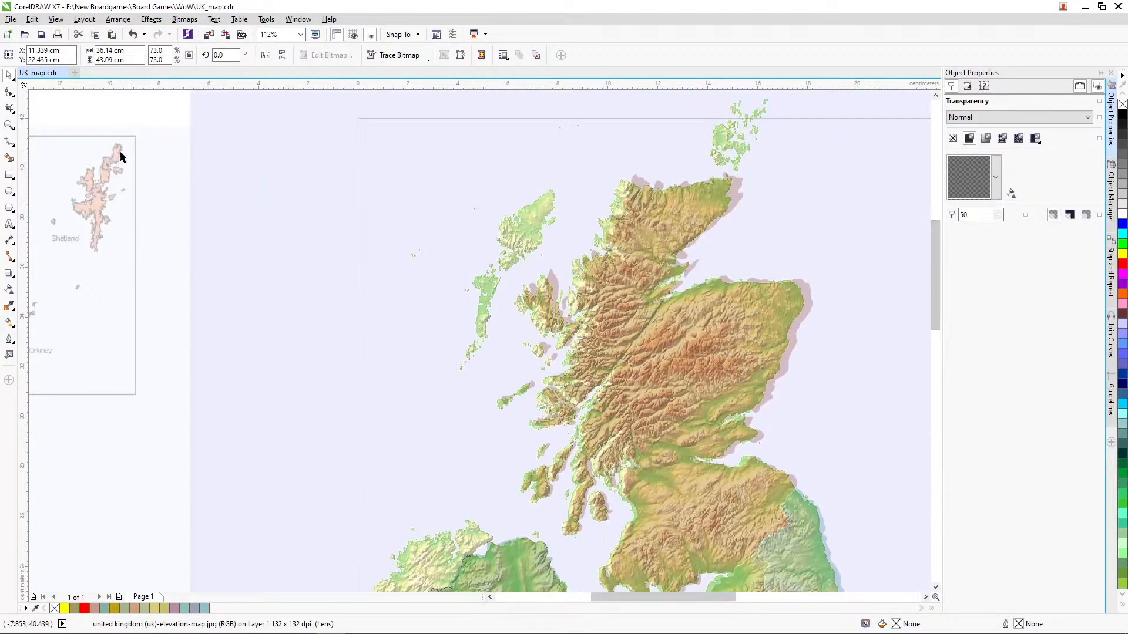
double_click(9, 125)
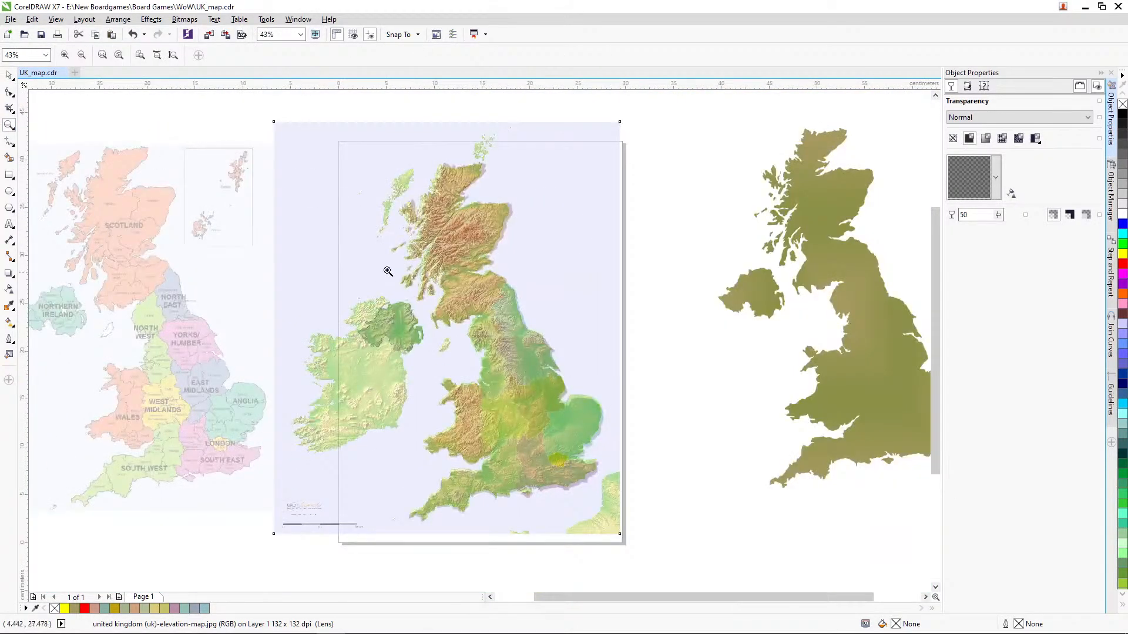
click(10, 76)
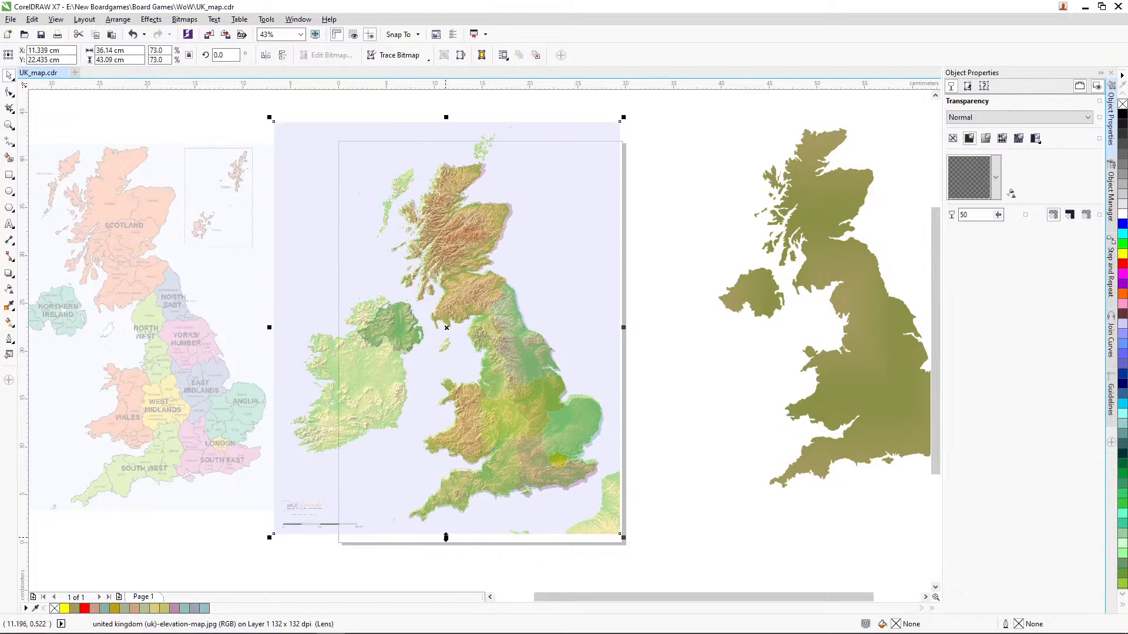
drag(447, 538, 448, 543)
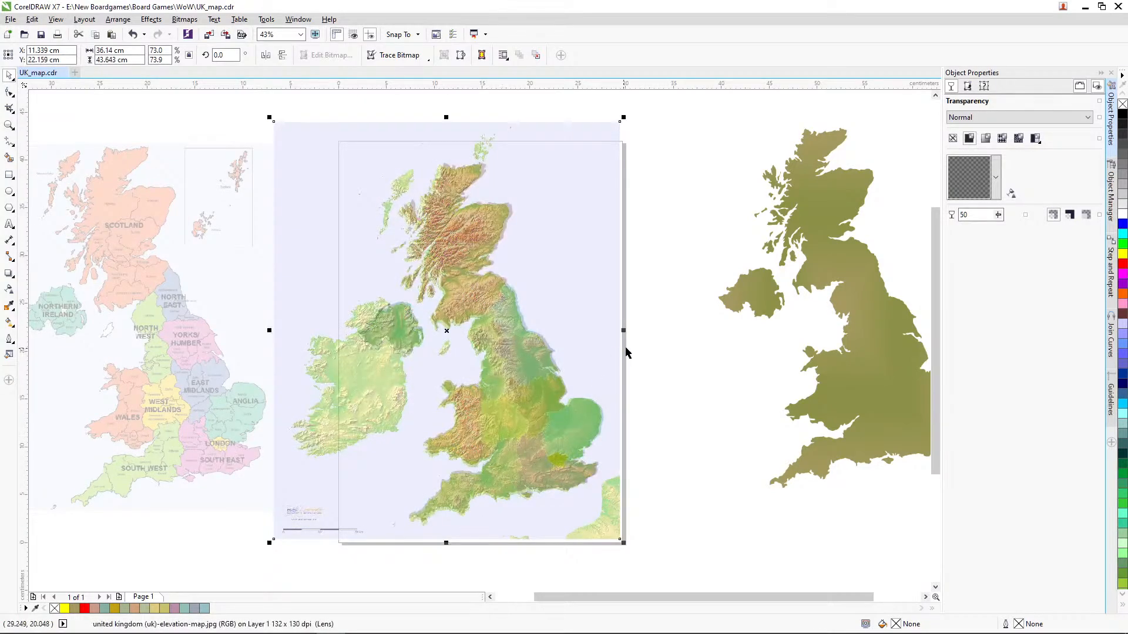
Step: Stretch the elevation bitmap to about 36.5 cm wide towards the east and about 43.9 cm high towards the north
drag(621, 331, 623, 331)
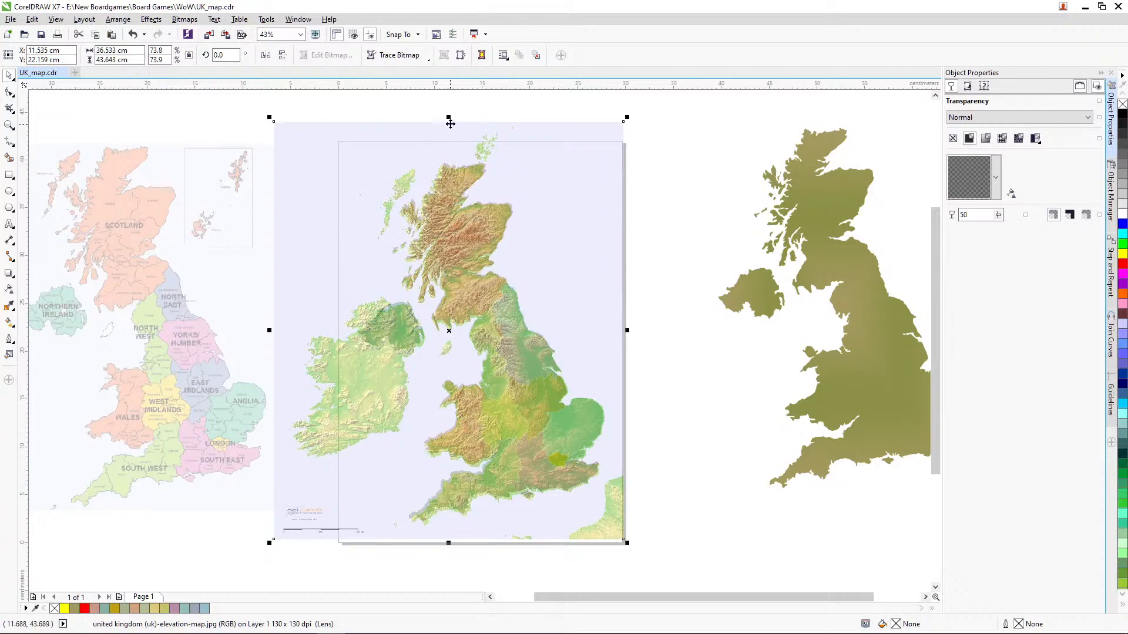
drag(450, 116, 449, 113)
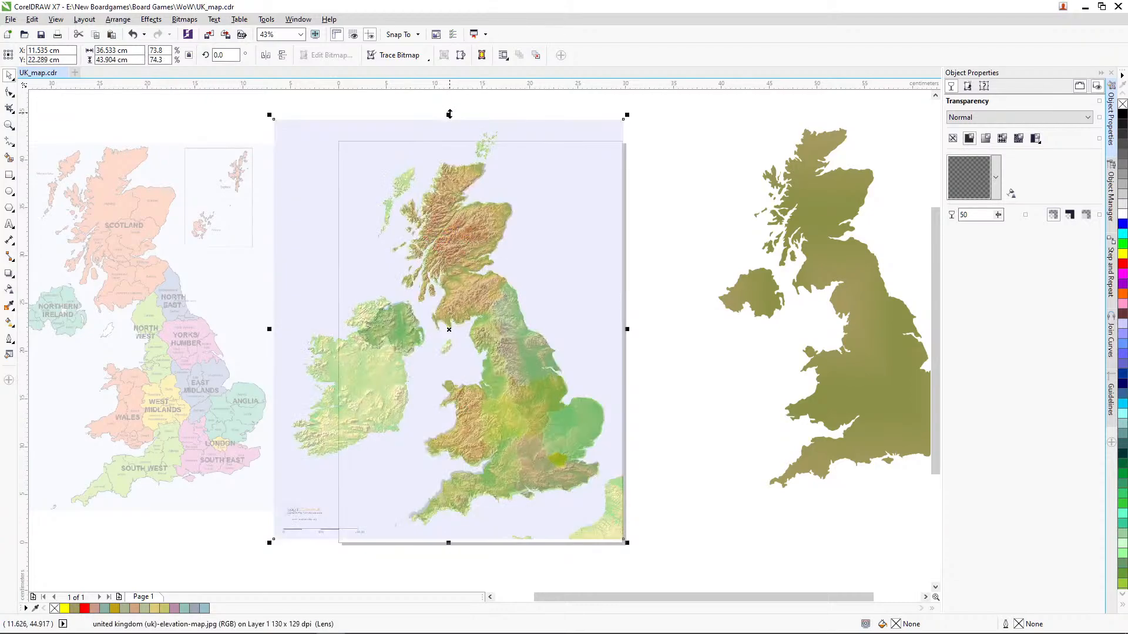
Step: Set the default outline width for freehand curves to 2.0 pt, ready for tracing Ireland
click(9, 125)
drag(215, 251, 539, 477)
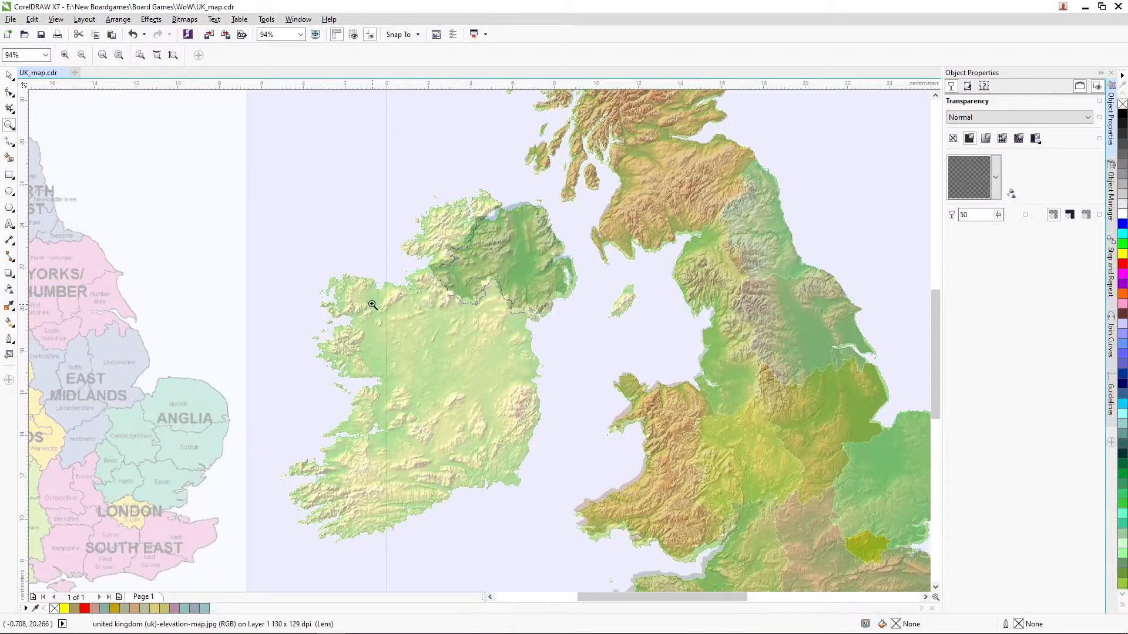
click(10, 142)
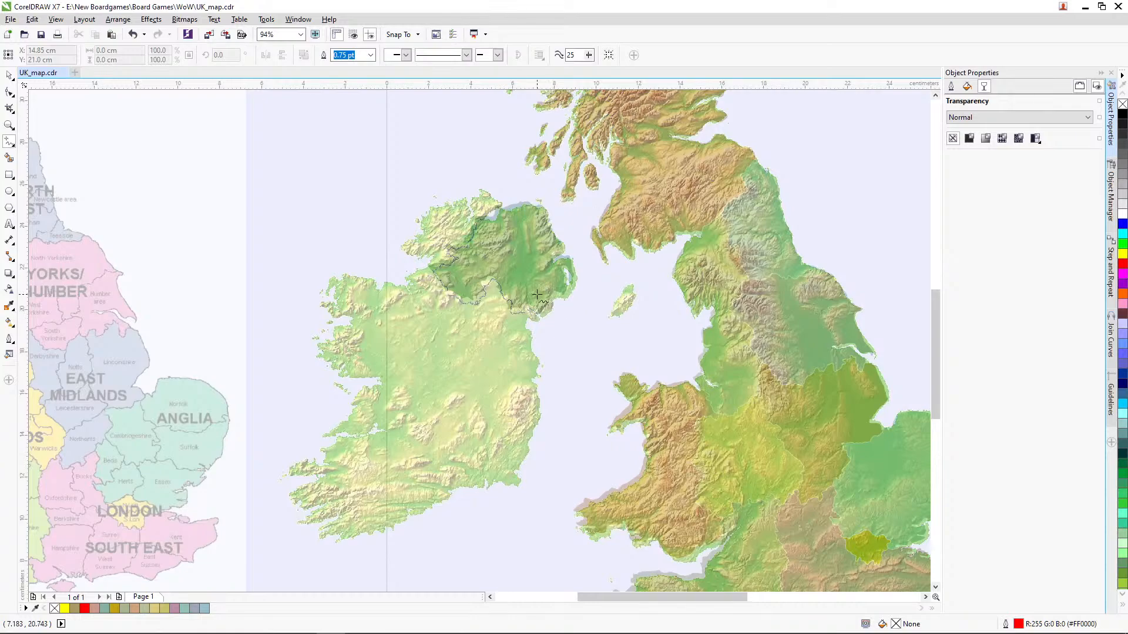
click(8, 125)
drag(302, 158, 576, 510)
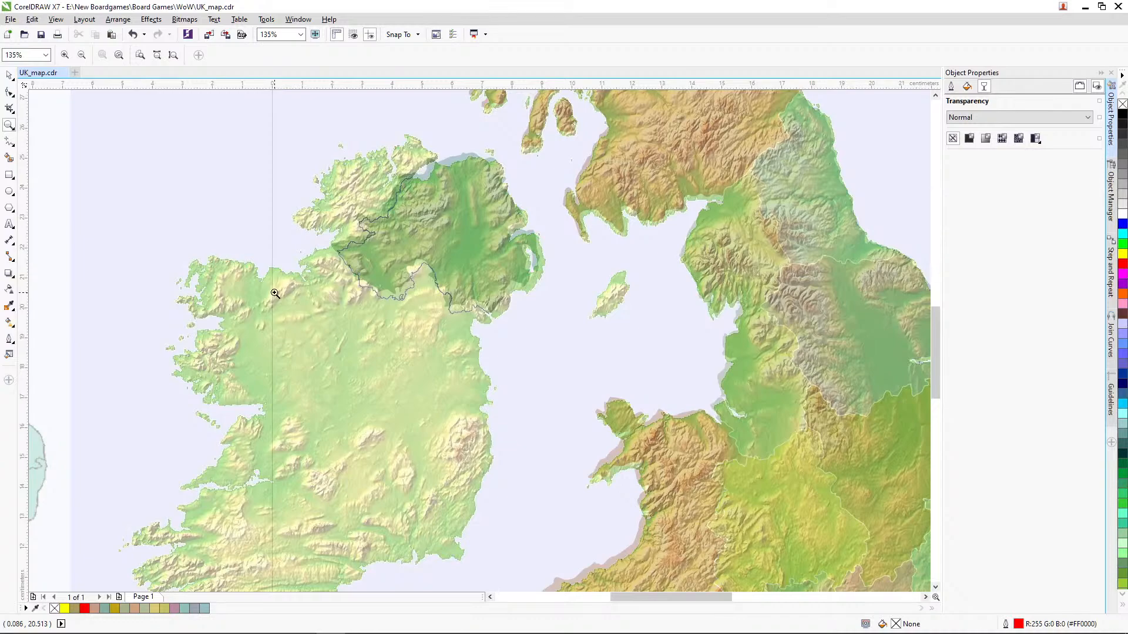
click(9, 141)
click(951, 86)
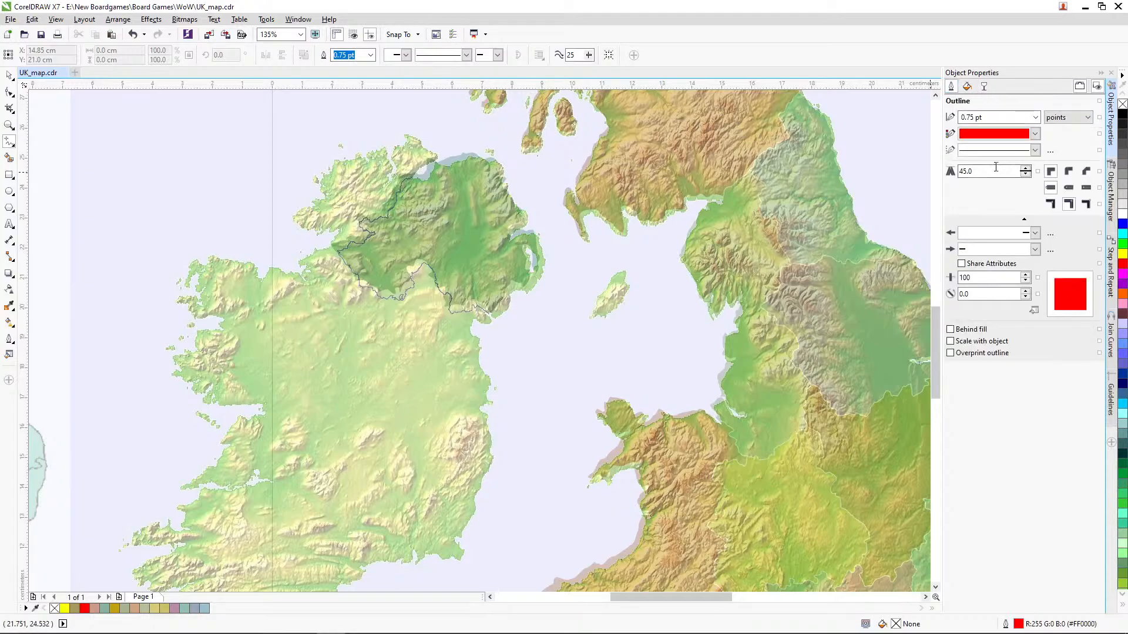
click(1035, 116)
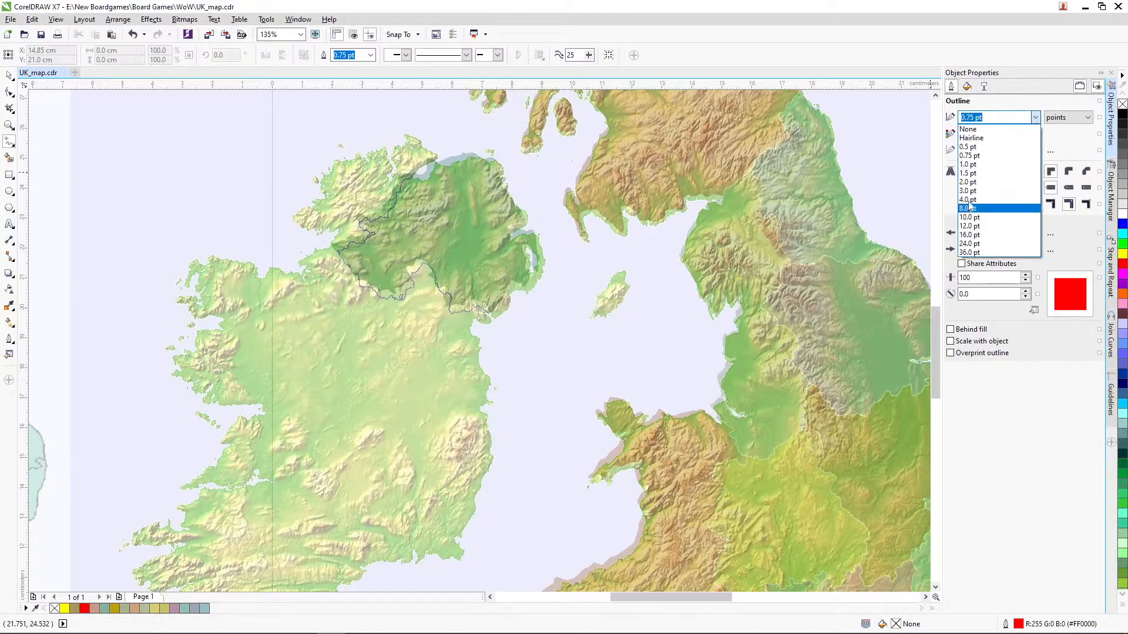
click(976, 187)
click(538, 389)
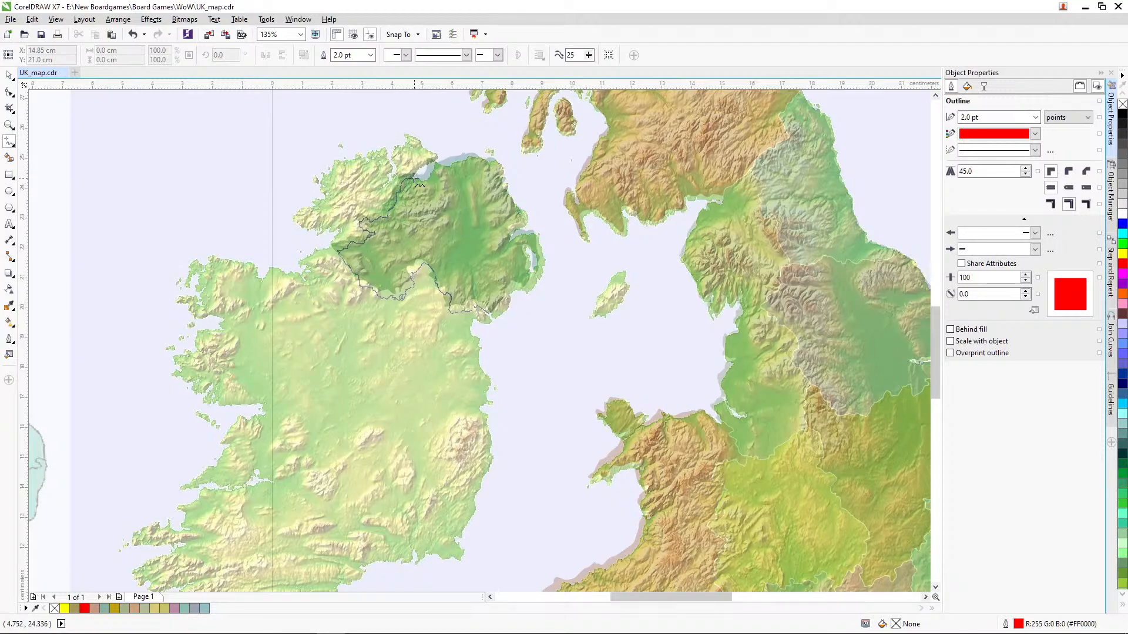
Step: Trace the Republic of Ireland's coastline freehand from the northern tip around the west, south and east coasts to the southeastern border
mouse_move(413, 179)
mouse_down()
mouse_move(437, 157)
mouse_move(405, 136)
mouse_move(386, 183)
mouse_move(383, 148)
mouse_move(335, 158)
mouse_move(318, 208)
mouse_move(296, 218)
mouse_move(336, 229)
mouse_move(326, 249)
mouse_move(307, 271)
mouse_move(271, 269)
mouse_move(259, 282)
mouse_move(254, 268)
mouse_move(199, 261)
mouse_move(186, 283)
mouse_move(200, 298)
mouse_move(185, 300)
mouse_move(203, 318)
mouse_up()
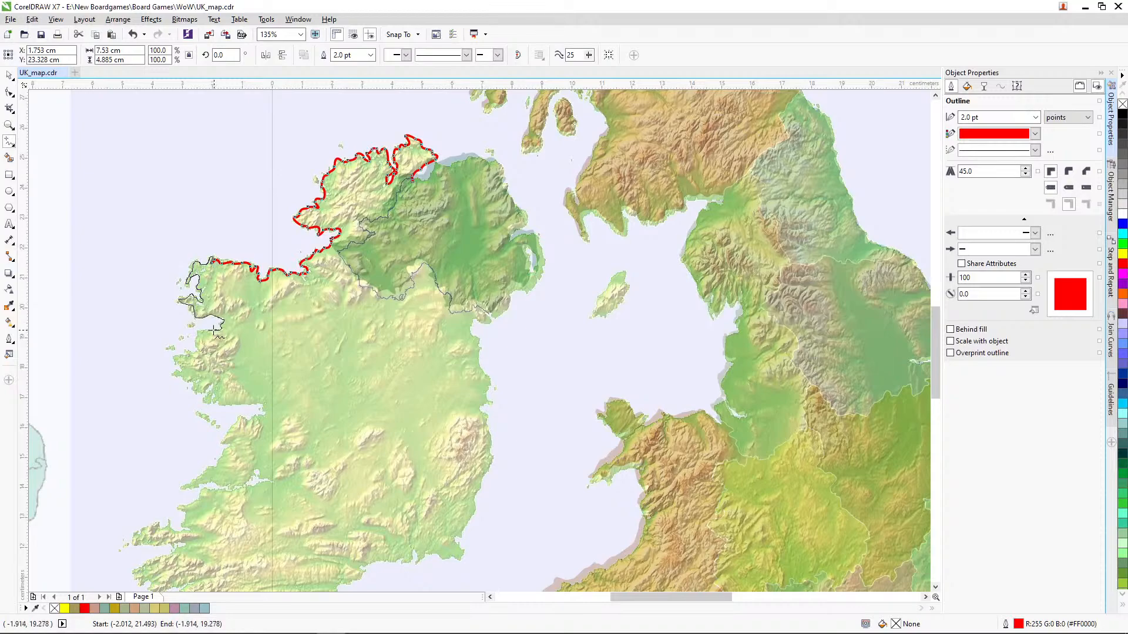
mouse_move(213, 330)
mouse_down()
mouse_move(175, 359)
mouse_move(176, 374)
mouse_move(210, 390)
mouse_move(205, 399)
mouse_move(264, 415)
mouse_move(237, 418)
mouse_move(218, 464)
mouse_move(187, 485)
mouse_move(266, 479)
mouse_move(204, 488)
mouse_move(178, 509)
mouse_move(183, 529)
mouse_move(168, 522)
mouse_move(133, 545)
mouse_move(182, 543)
mouse_up()
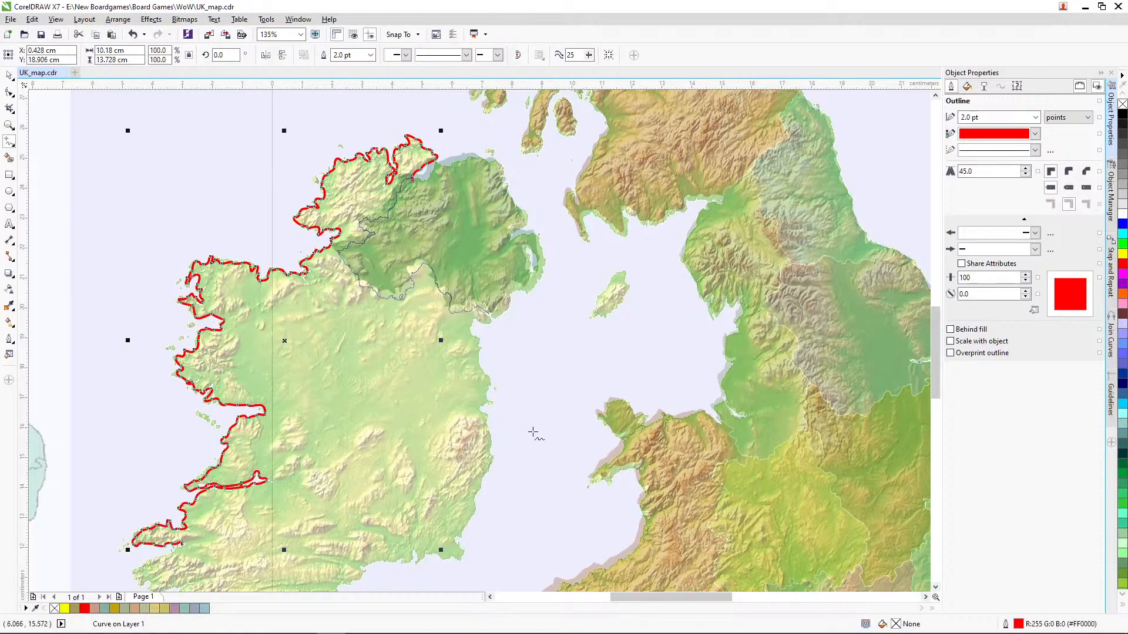
scroll(268, 432, down, 2)
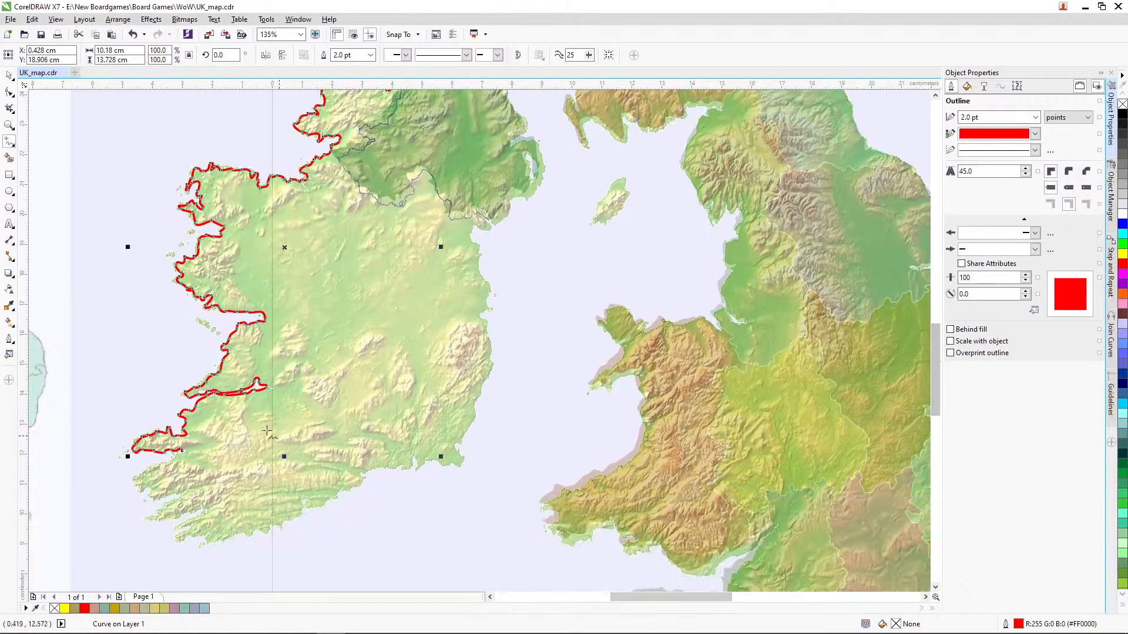
mouse_move(182, 451)
mouse_down()
mouse_move(134, 480)
mouse_move(140, 495)
mouse_move(186, 495)
mouse_move(150, 516)
mouse_move(207, 509)
mouse_move(178, 527)
mouse_move(193, 525)
mouse_move(178, 536)
mouse_move(202, 542)
mouse_move(285, 527)
mouse_move(307, 499)
mouse_move(331, 502)
mouse_move(362, 475)
mouse_move(450, 464)
mouse_up()
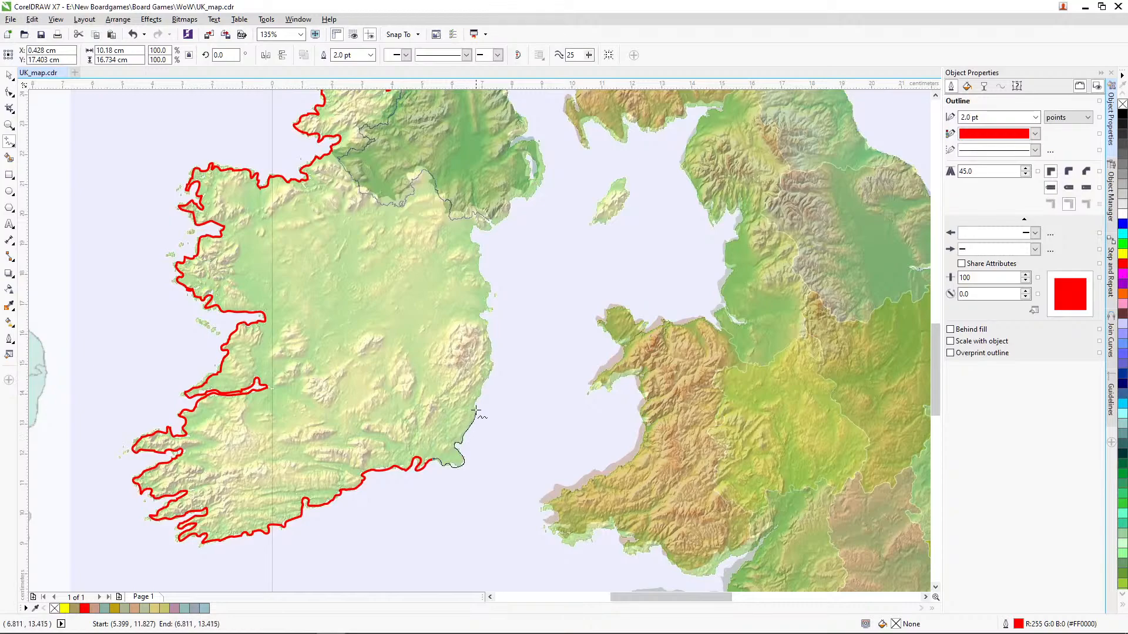
drag(493, 360, 481, 268)
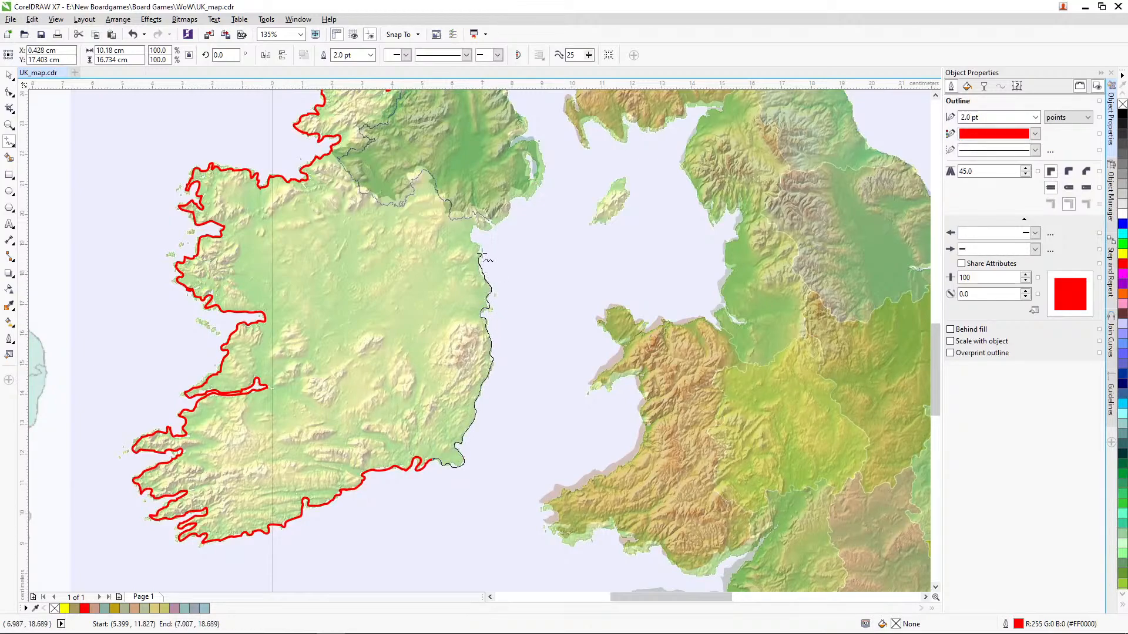
drag(472, 227, 485, 224)
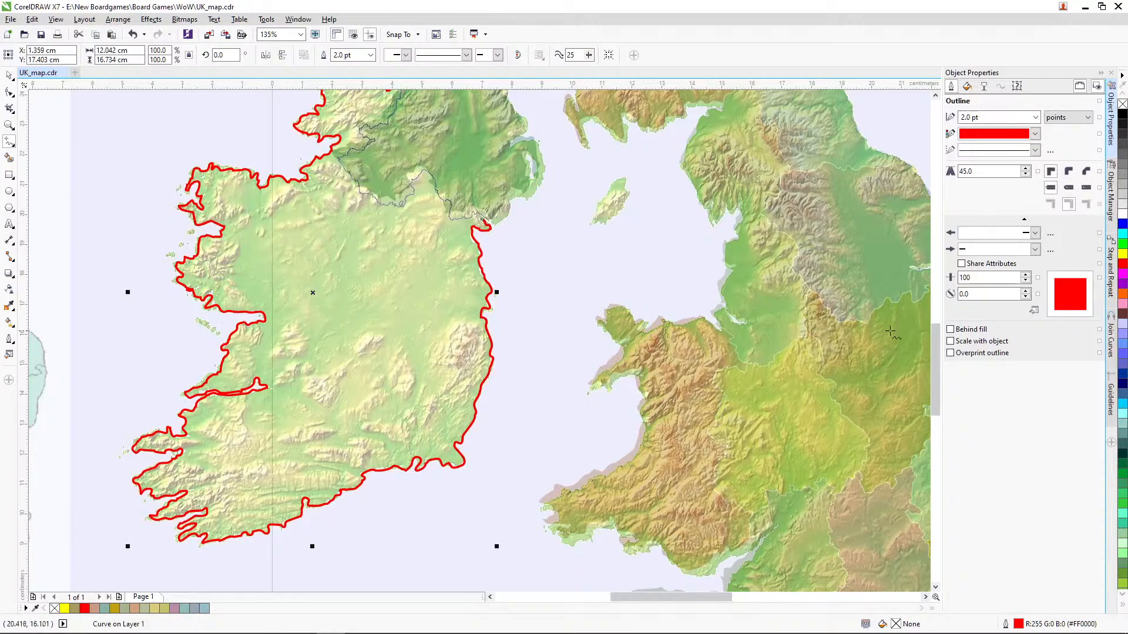
Step: Close the traced Ireland outline with a straight line across Northern Ireland to the curve's northern end
scroll(942, 353, up, 1)
scroll(943, 353, up, 1)
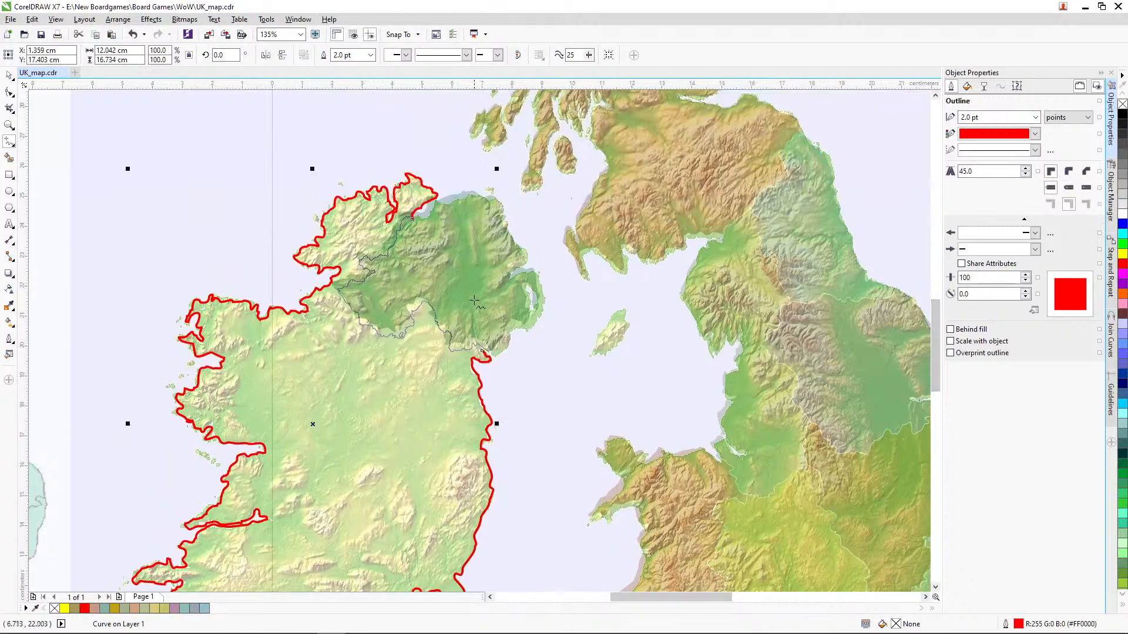
click(482, 350)
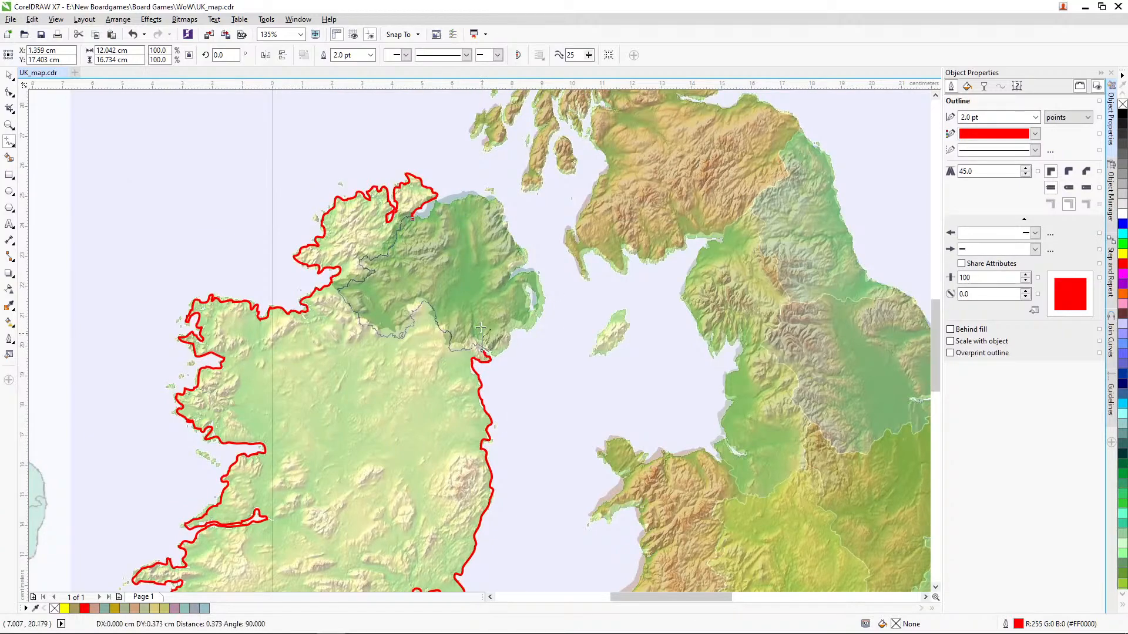
click(413, 218)
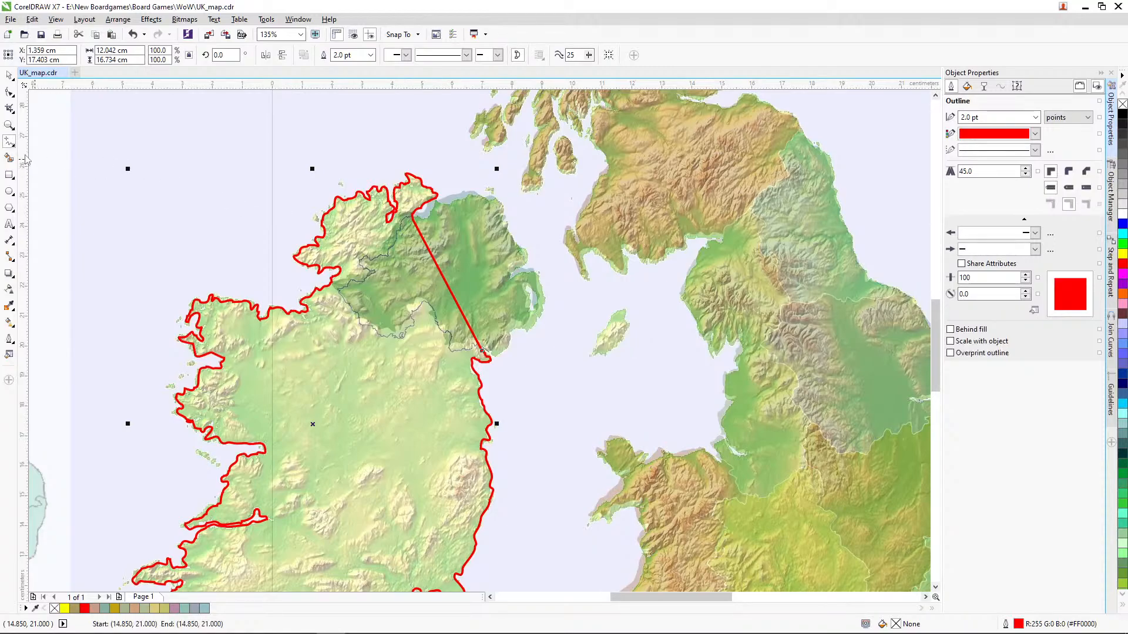
Step: Move the elevation bitmap off the page to the southeast, away from the coloured regions and the Ireland outline
click(9, 125)
right_click(256, 253)
right_click(210, 242)
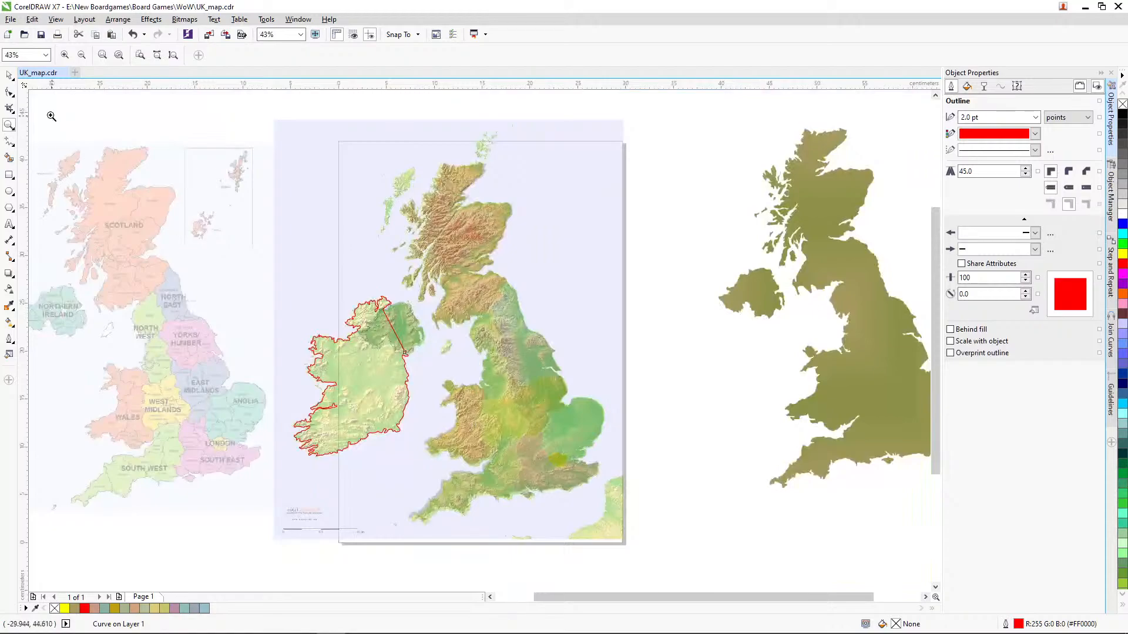
key(space)
drag(323, 215, 697, 544)
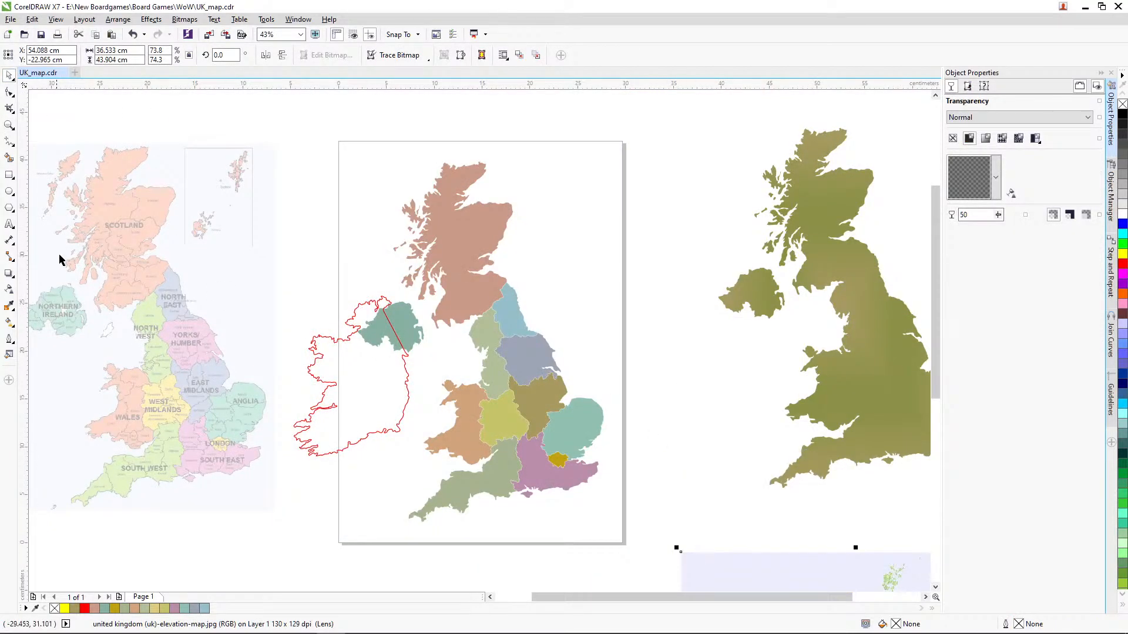
Step: Reshape the northern end of the Ireland outline by pulling a node southeast so it overlaps the Northern Ireland region
click(9, 126)
drag(253, 261, 530, 474)
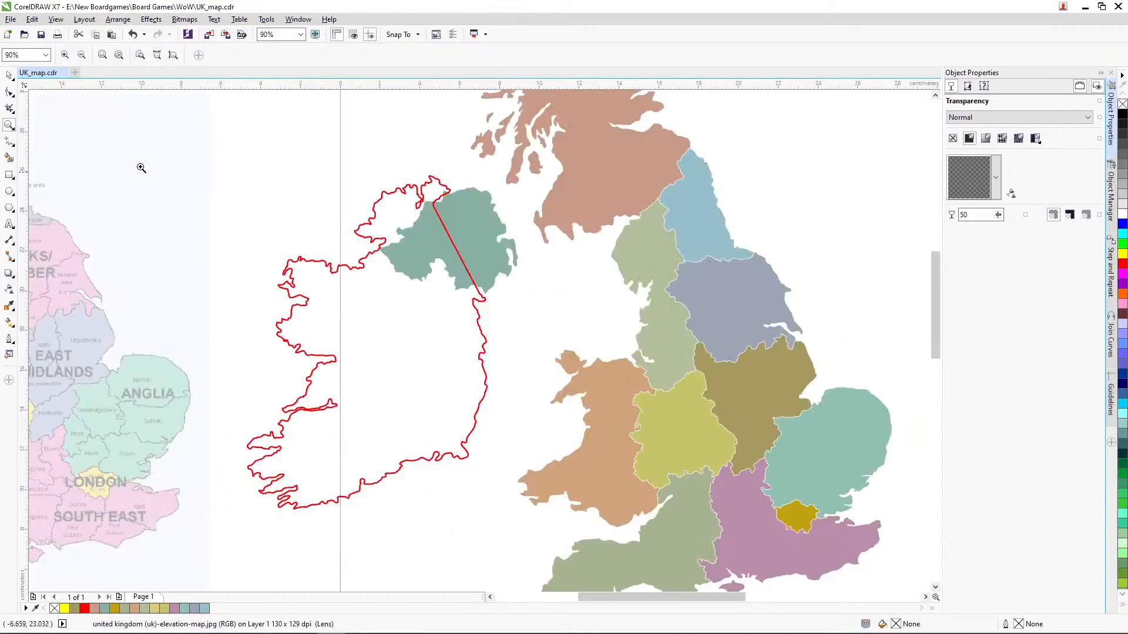
click(11, 76)
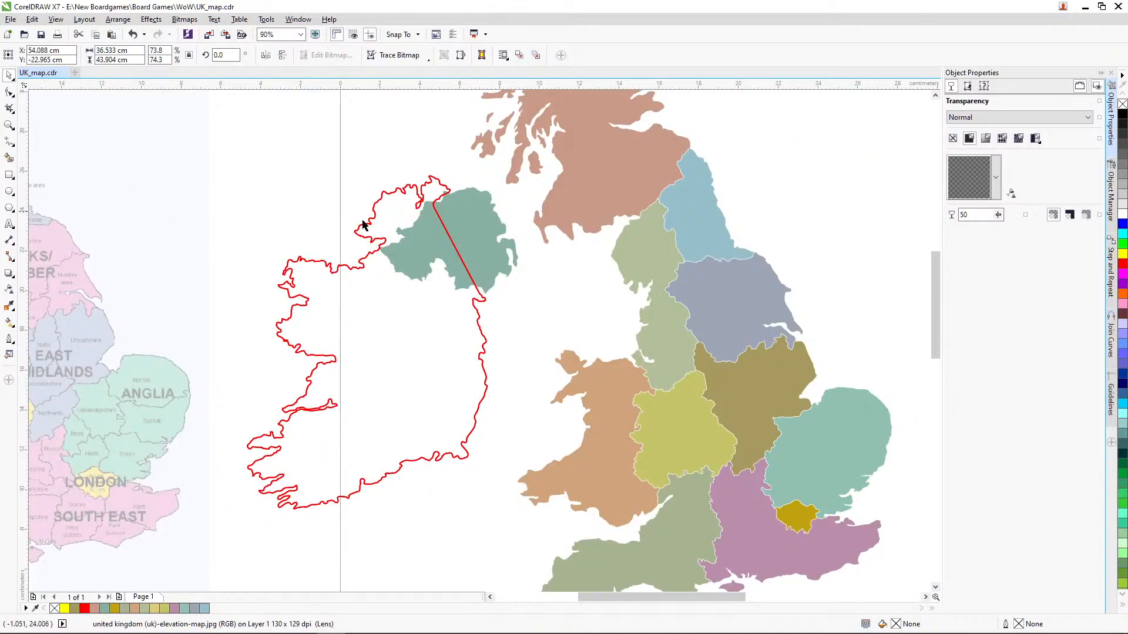
click(9, 126)
drag(312, 150, 483, 259)
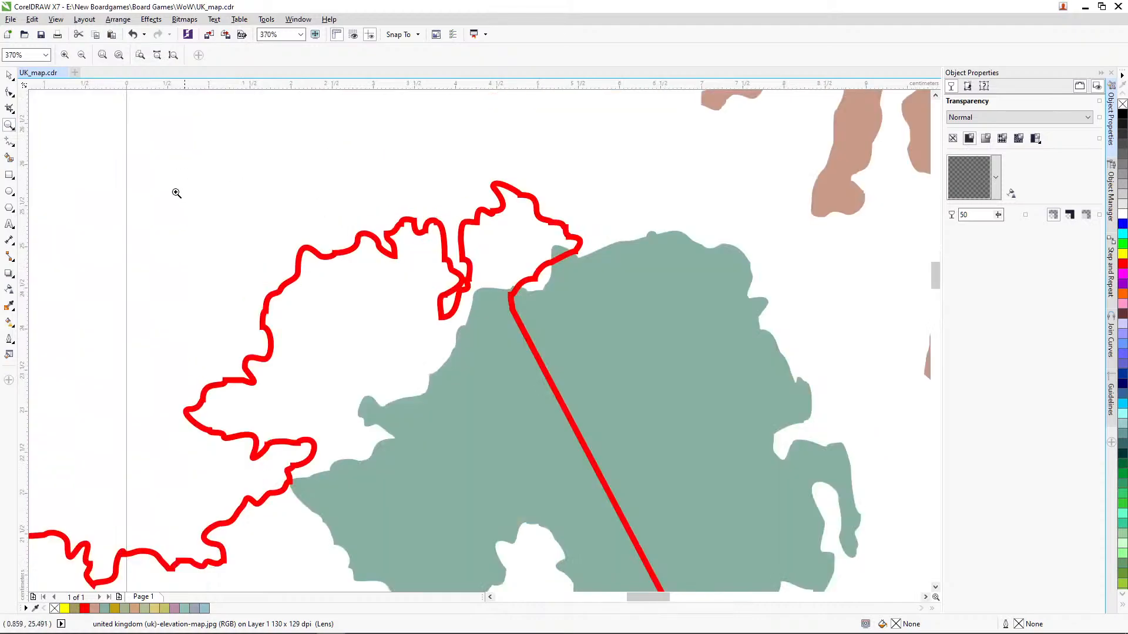
click(10, 92)
click(511, 298)
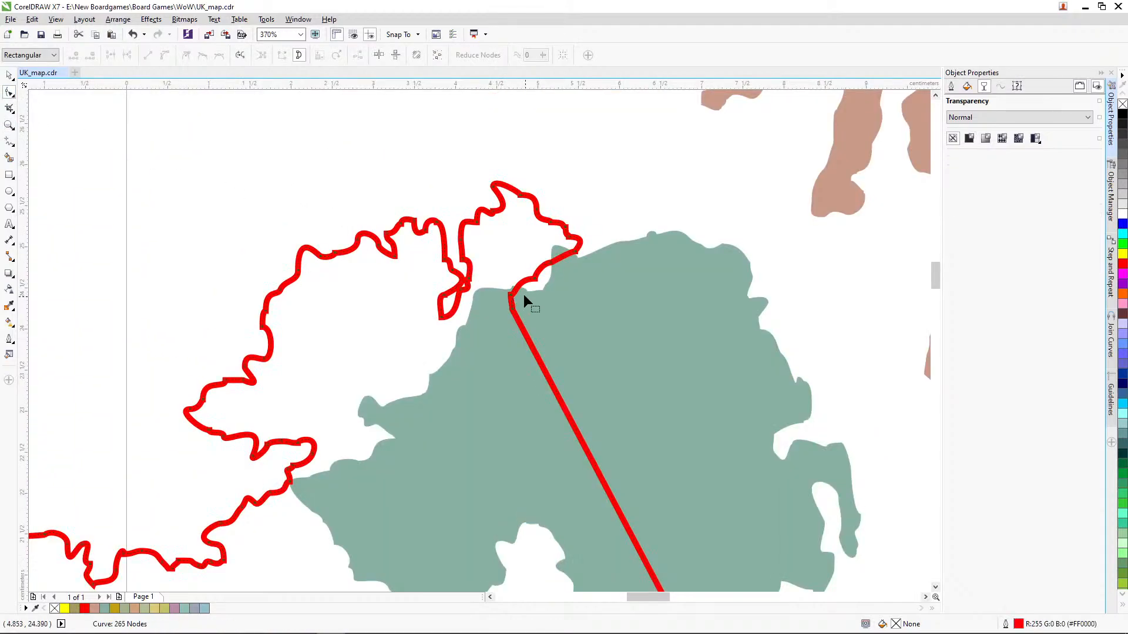
drag(535, 279, 560, 276)
click(9, 75)
click(178, 158)
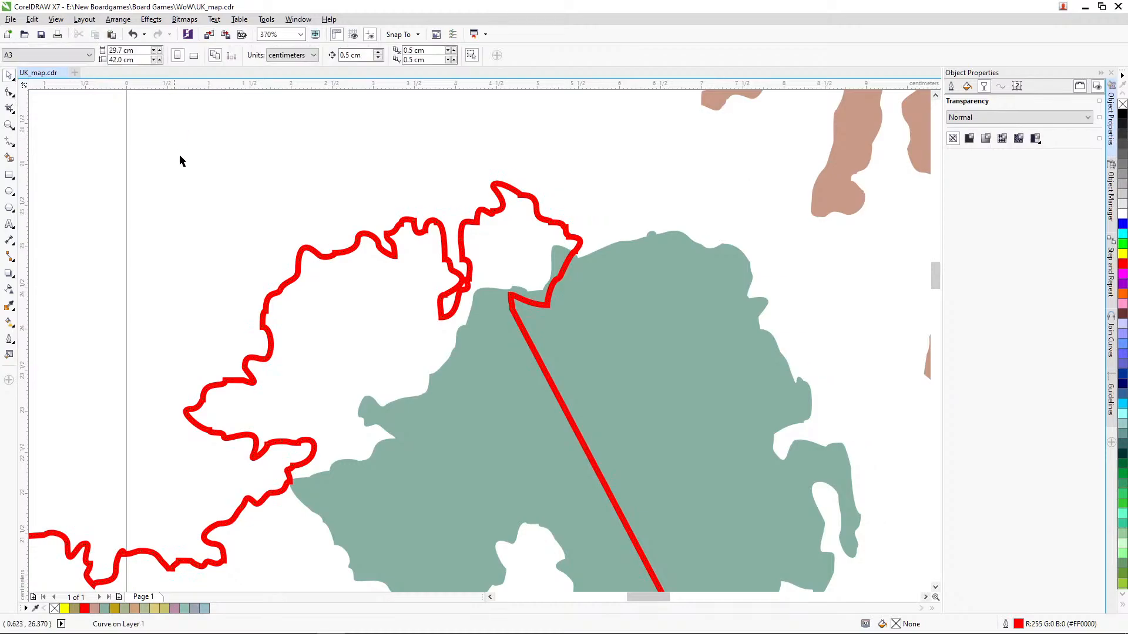
Step: Try to weld the Ireland outline with the whole group of coloured regions, and undo the weld
click(10, 125)
scroll(347, 192, down, 5)
drag(317, 147, 570, 338)
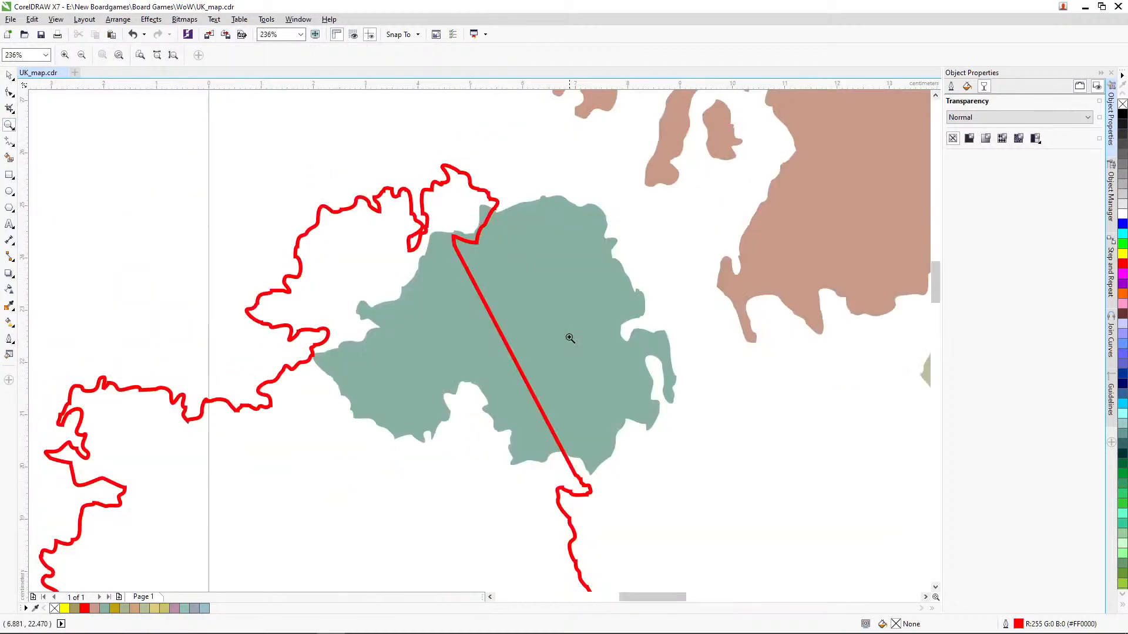
click(9, 75)
click(523, 260)
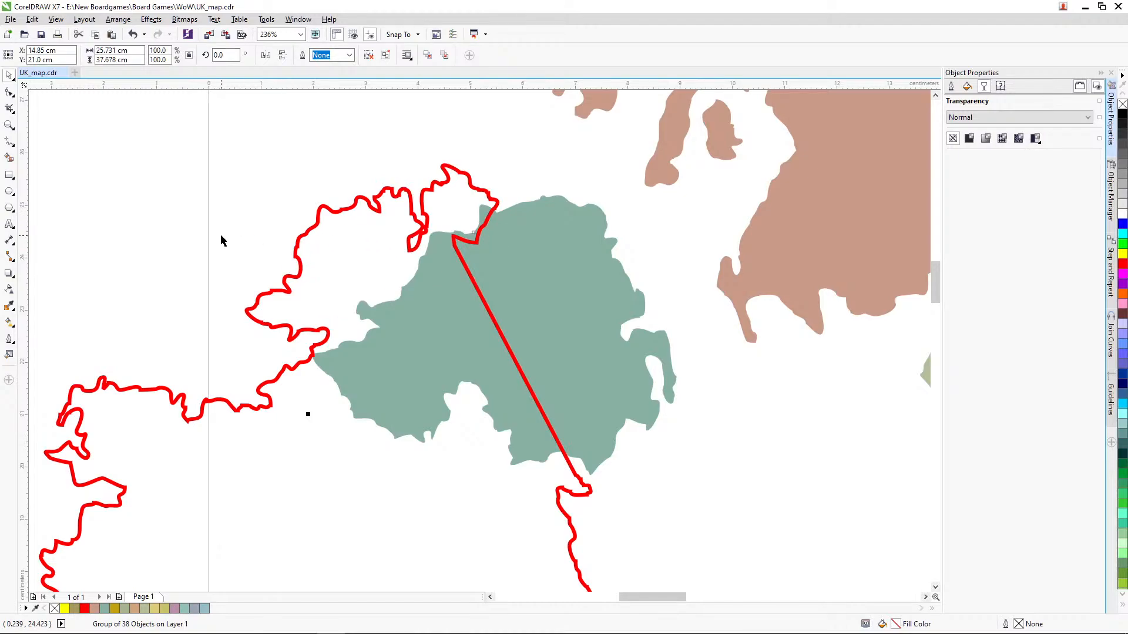
click(9, 126)
right_click(223, 182)
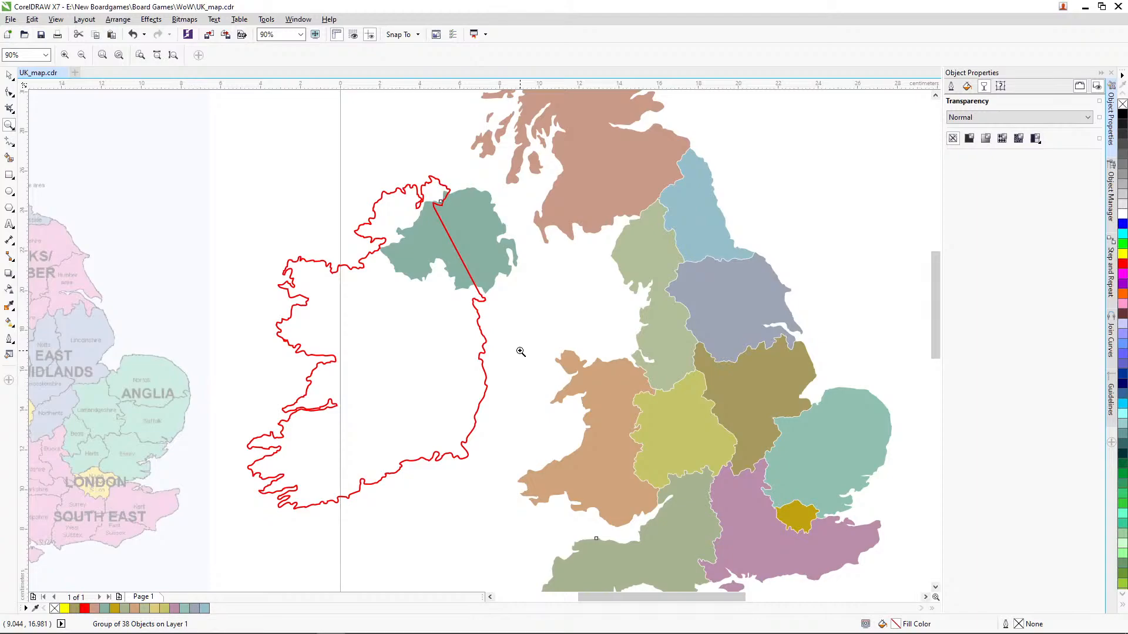
click(10, 75)
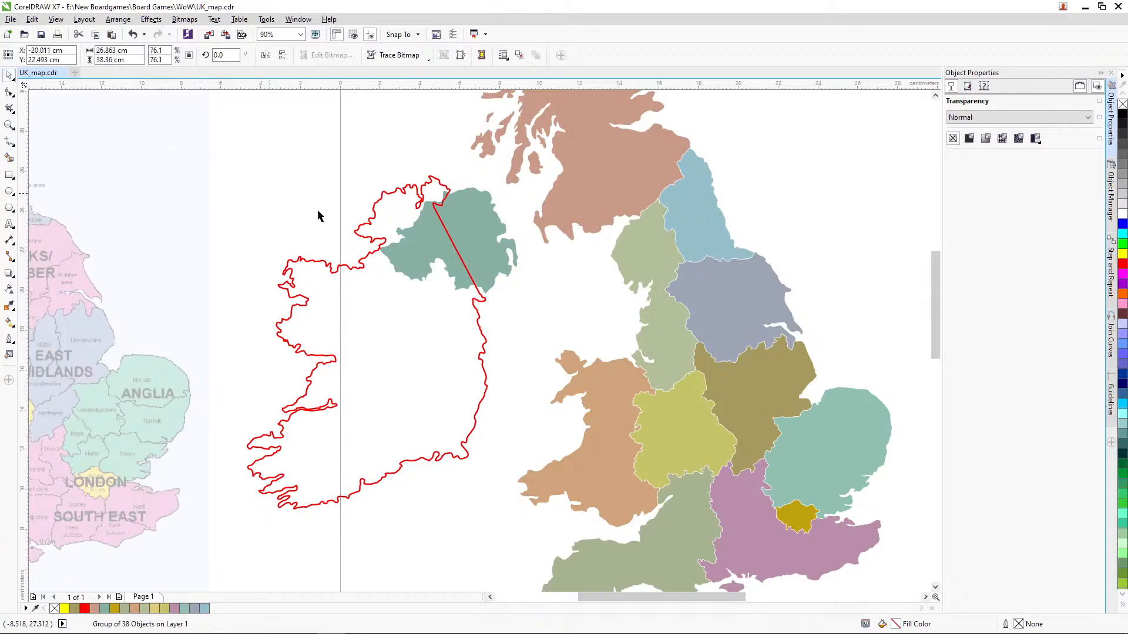
click(476, 239)
shift+click(439, 292)
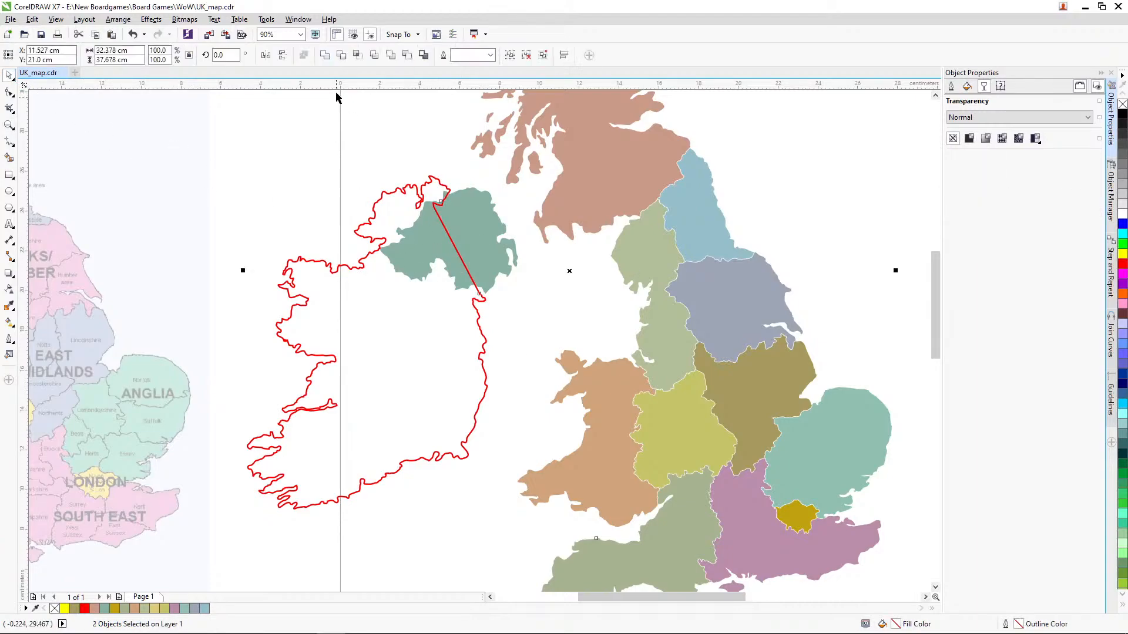
click(326, 57)
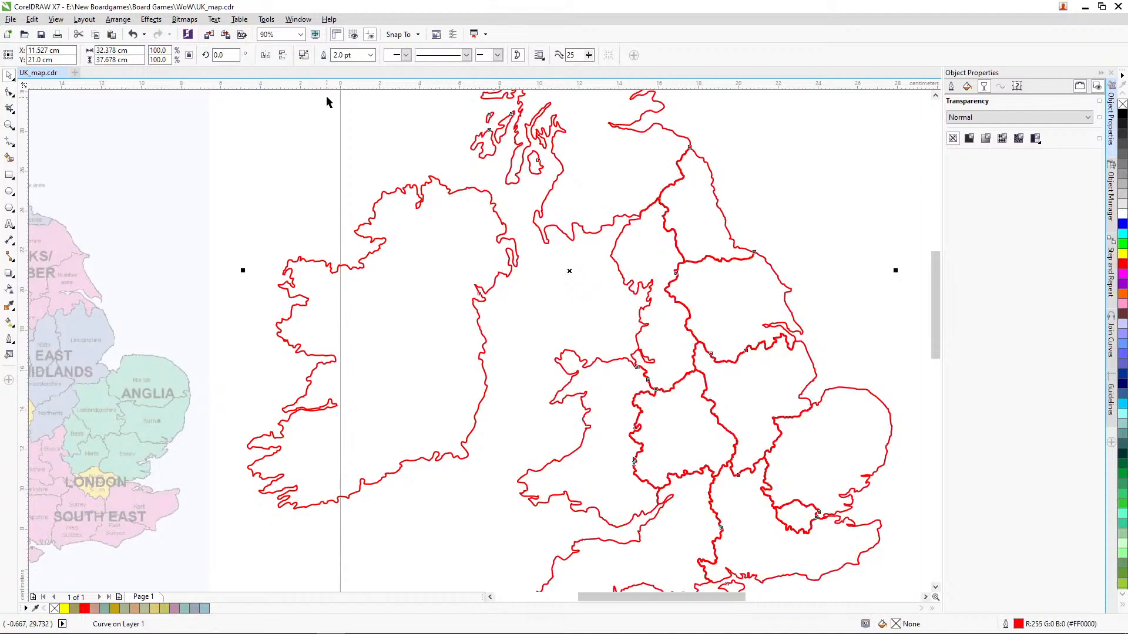
key(ctrl+z)
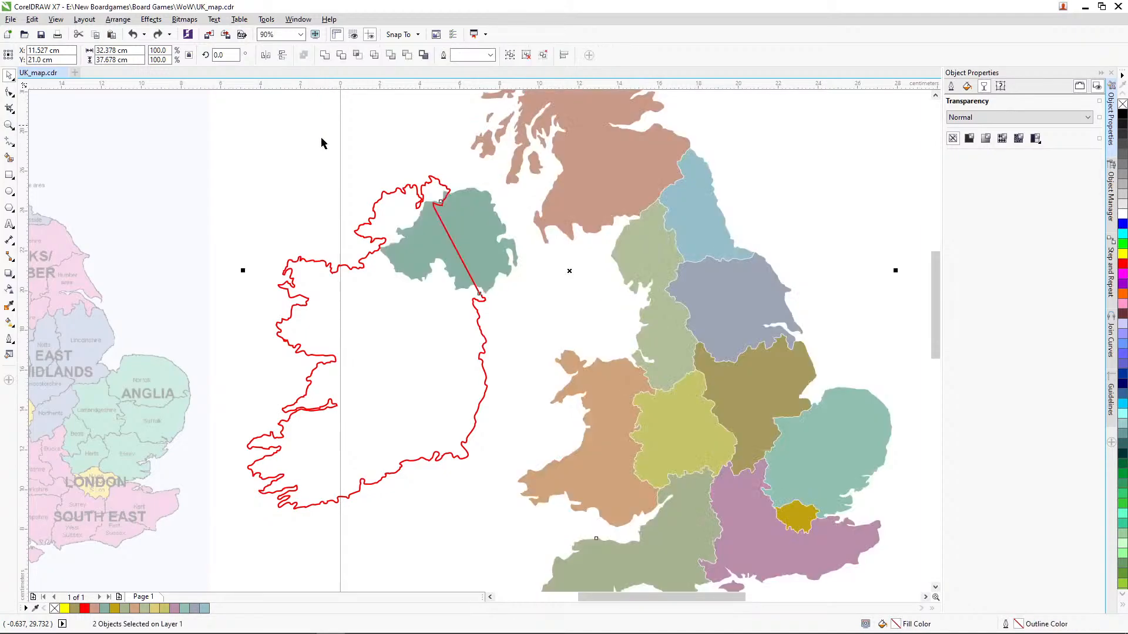
Step: Ungroup the coloured region map into separate region objects
click(500, 244)
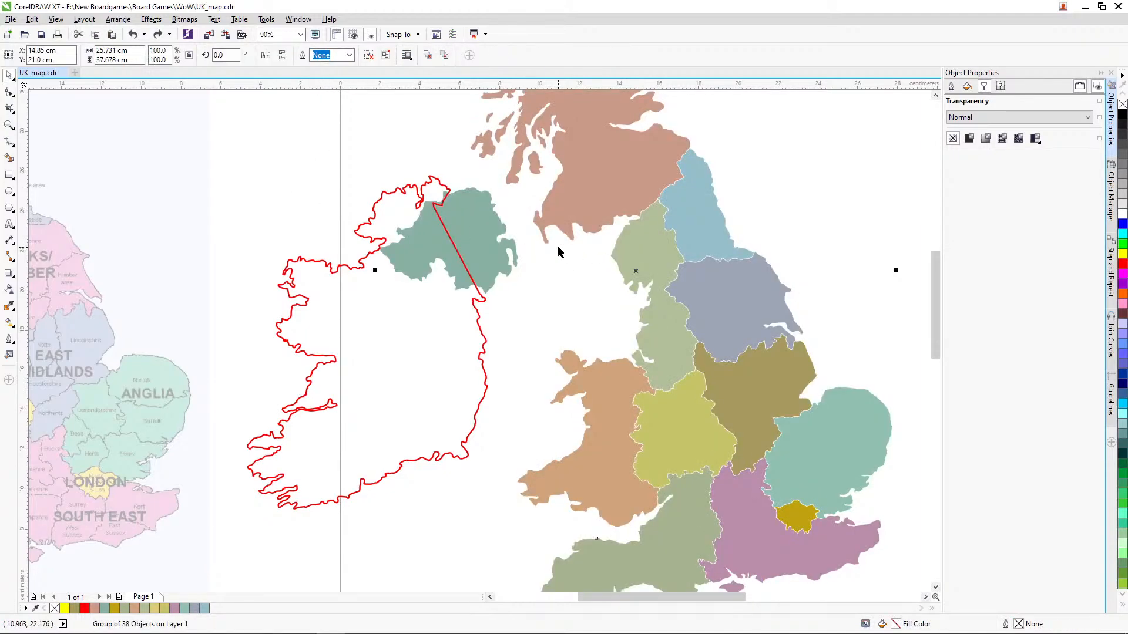
key(ctrl+u)
Step: Try to weld the Ireland outline with only the Northern Ireland region, and undo the weld
click(488, 230)
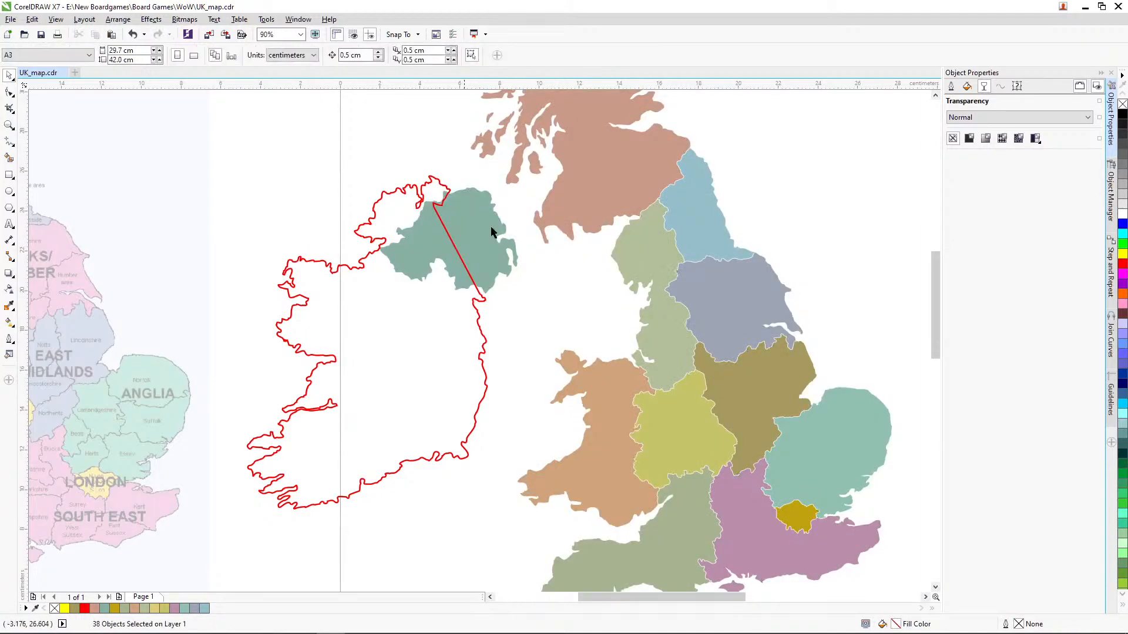
shift+click(417, 337)
click(323, 55)
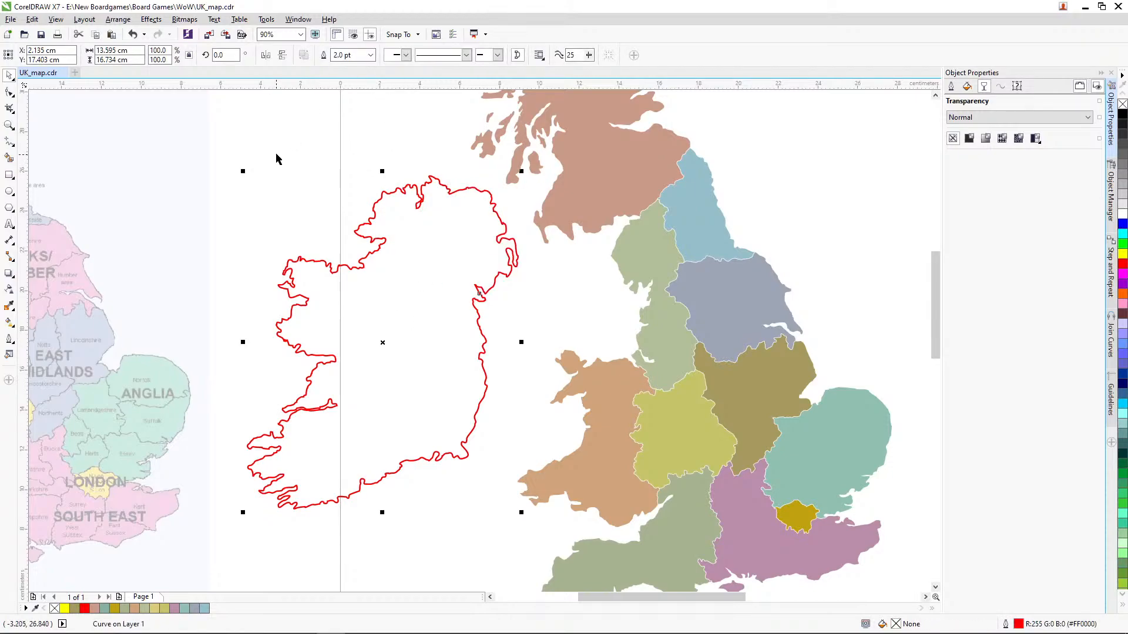
key(ctrl+z)
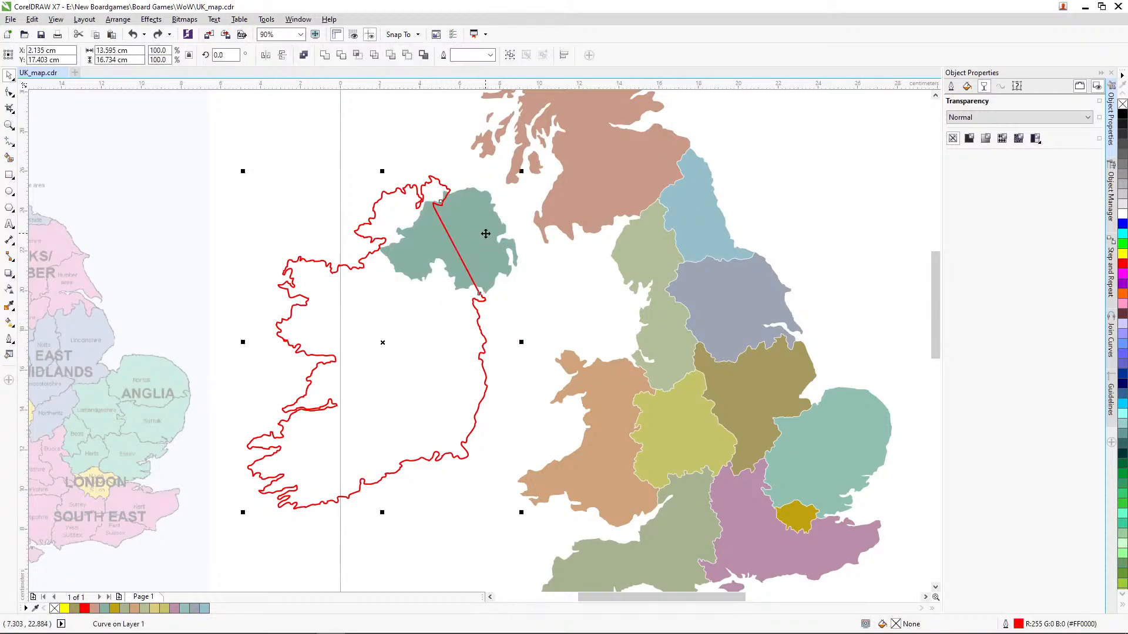
Step: Weld the Ireland outline with the Northern Ireland region into one teal landmass
click(323, 55)
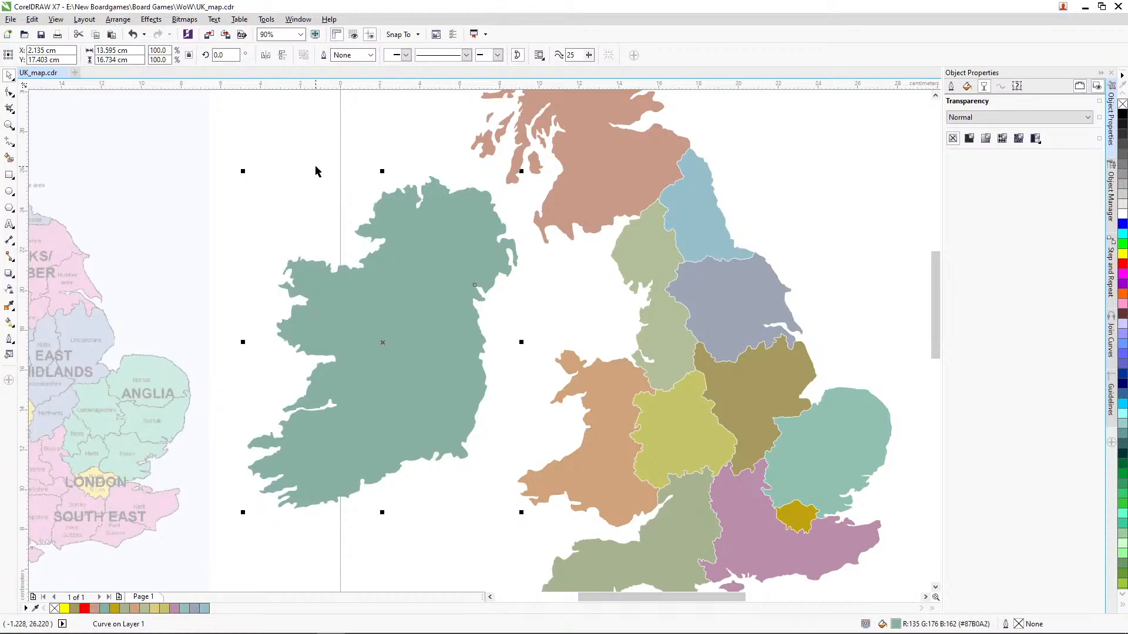
double_click(10, 126)
click(9, 75)
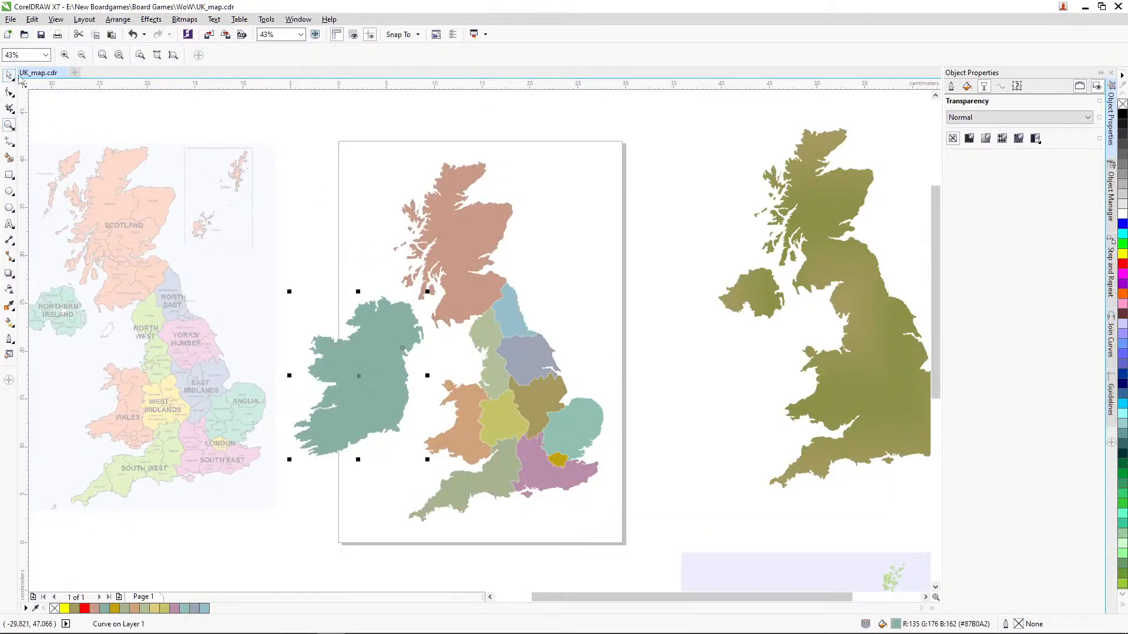
Step: Group the Ireland landmass with all the coloured UK regions and center the group on the page
drag(266, 102, 658, 532)
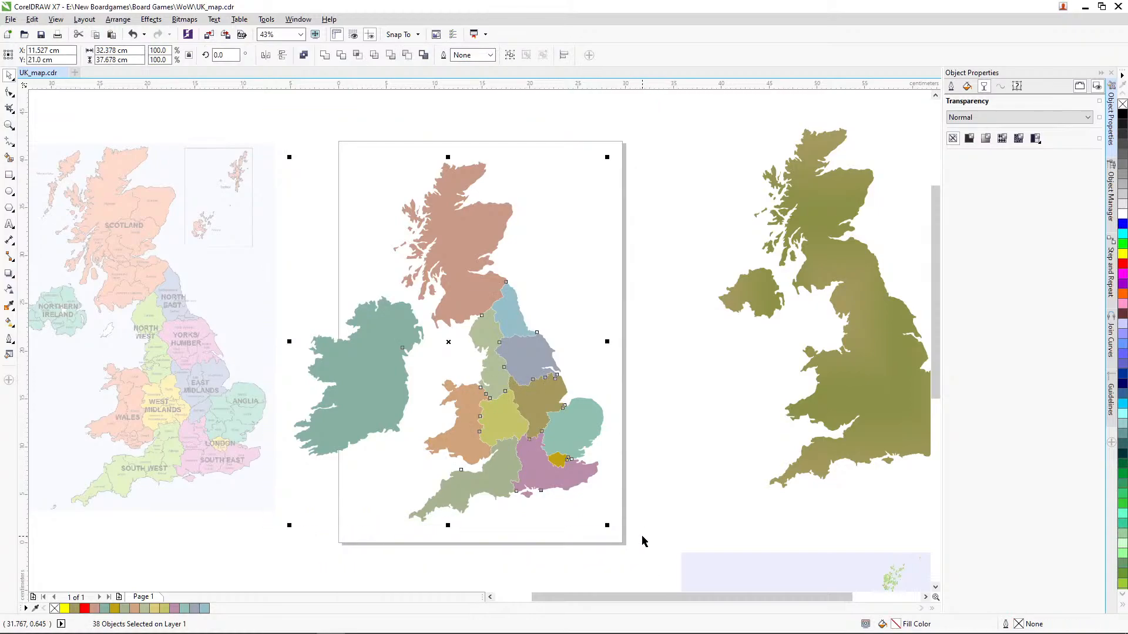
key(ctrl+g)
key(p)
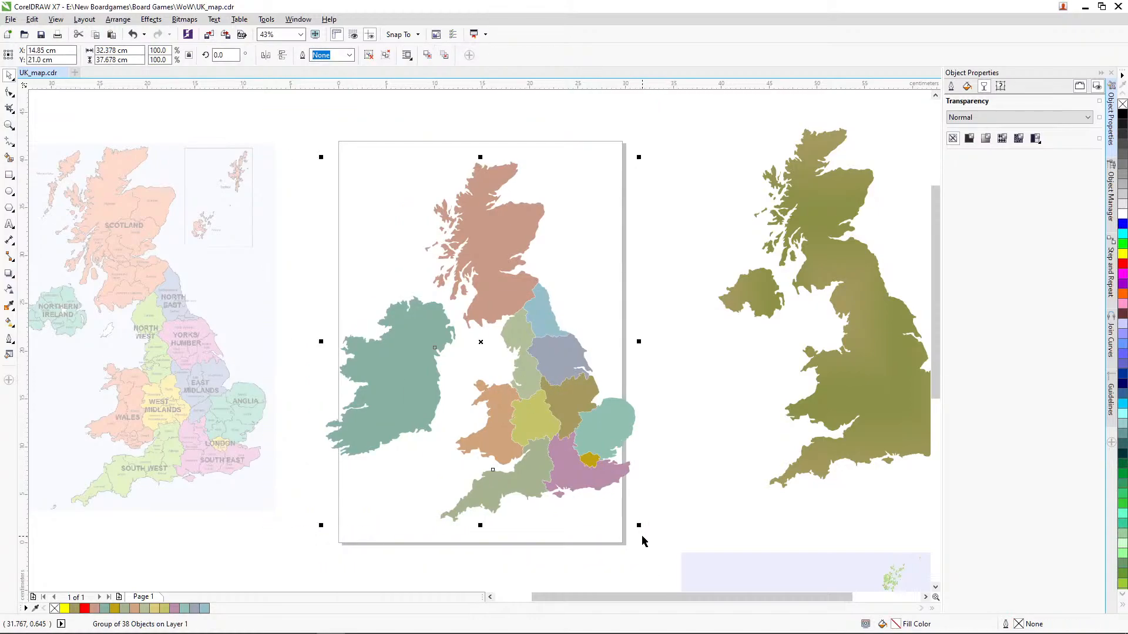
click(686, 517)
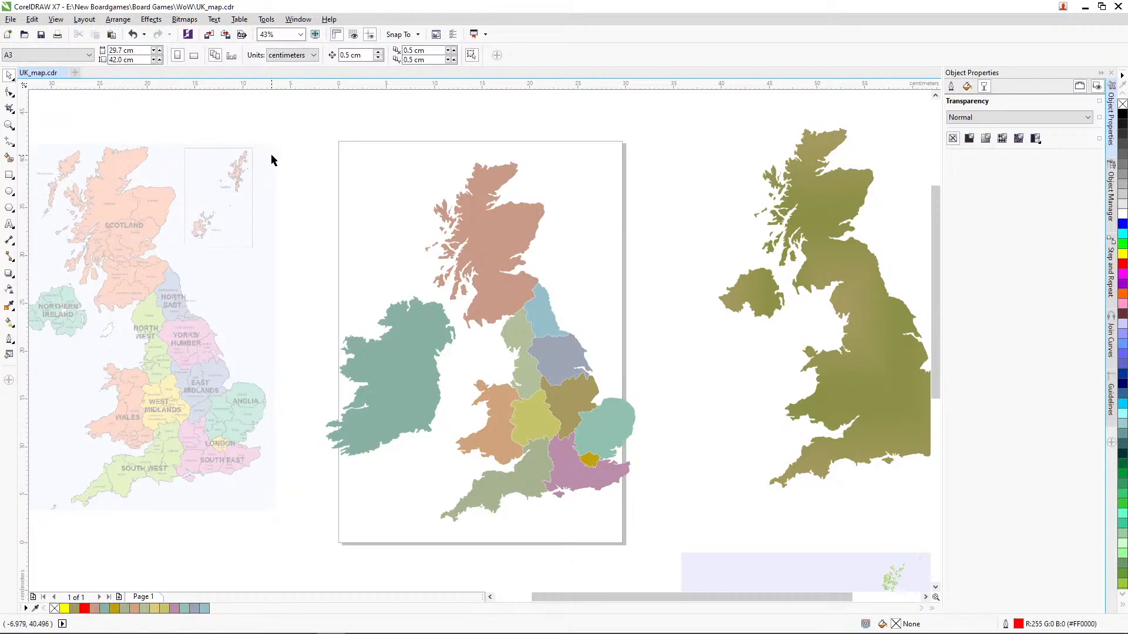
Step: Set the page width to 32 cm
double_click(124, 52)
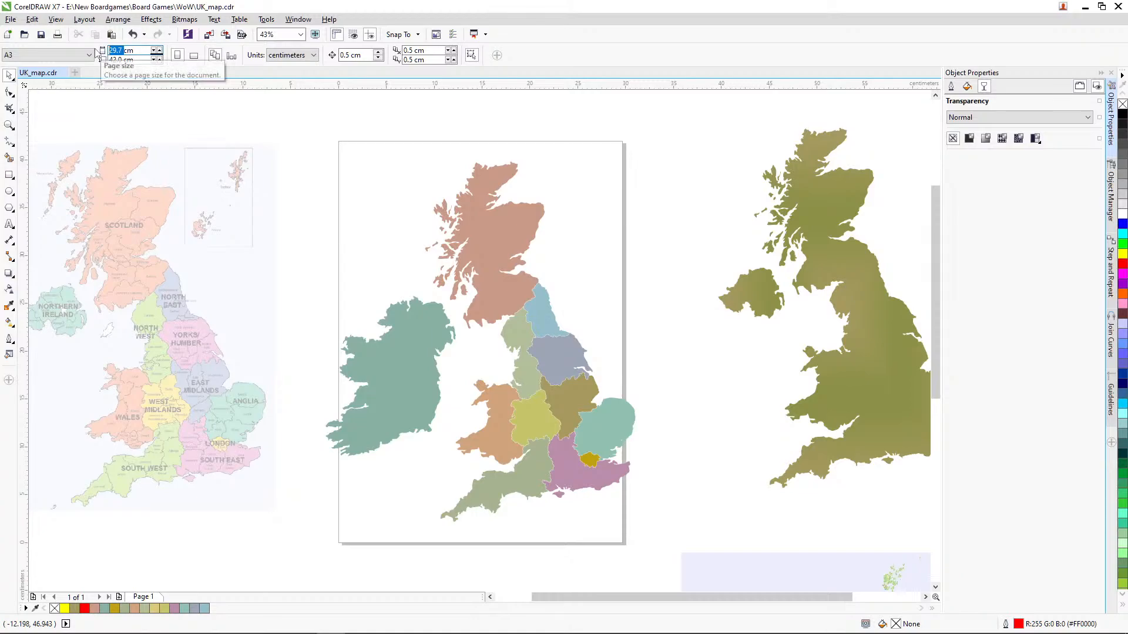
text(3)
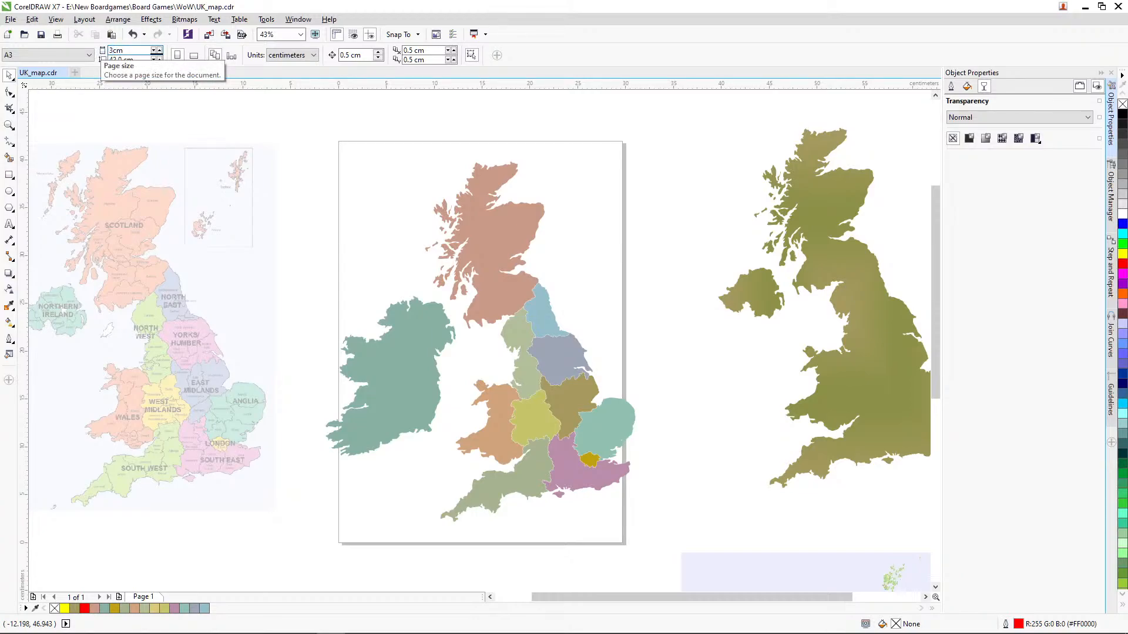
text(2)
key(Return)
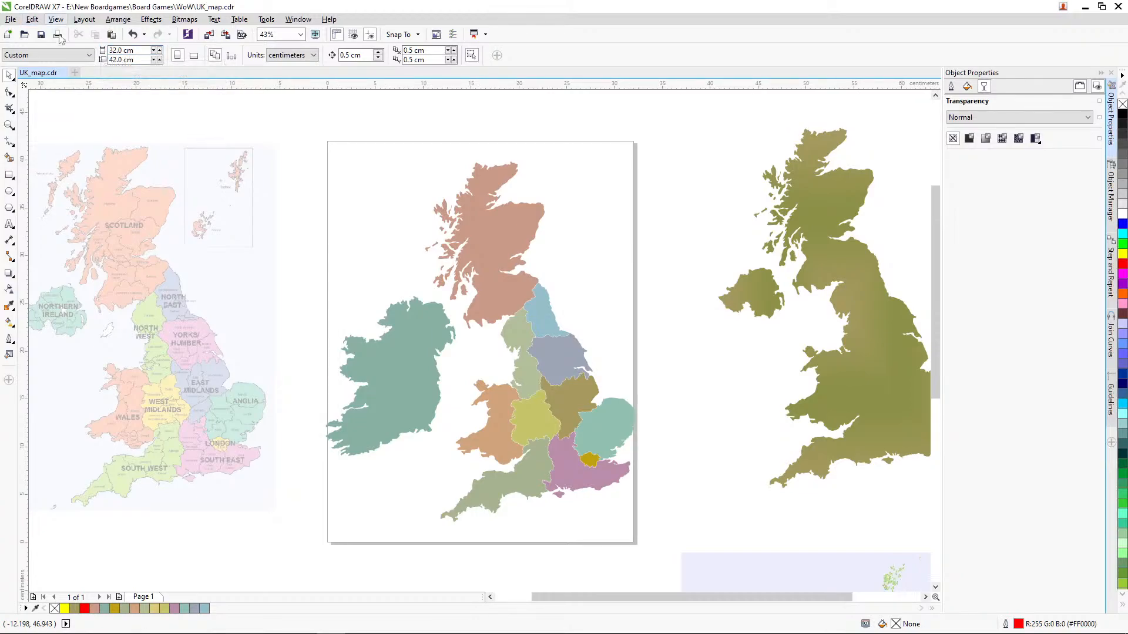
Step: Set the page width to 36 cm
drag(120, 49, 104, 48)
text(36)
key(Return)
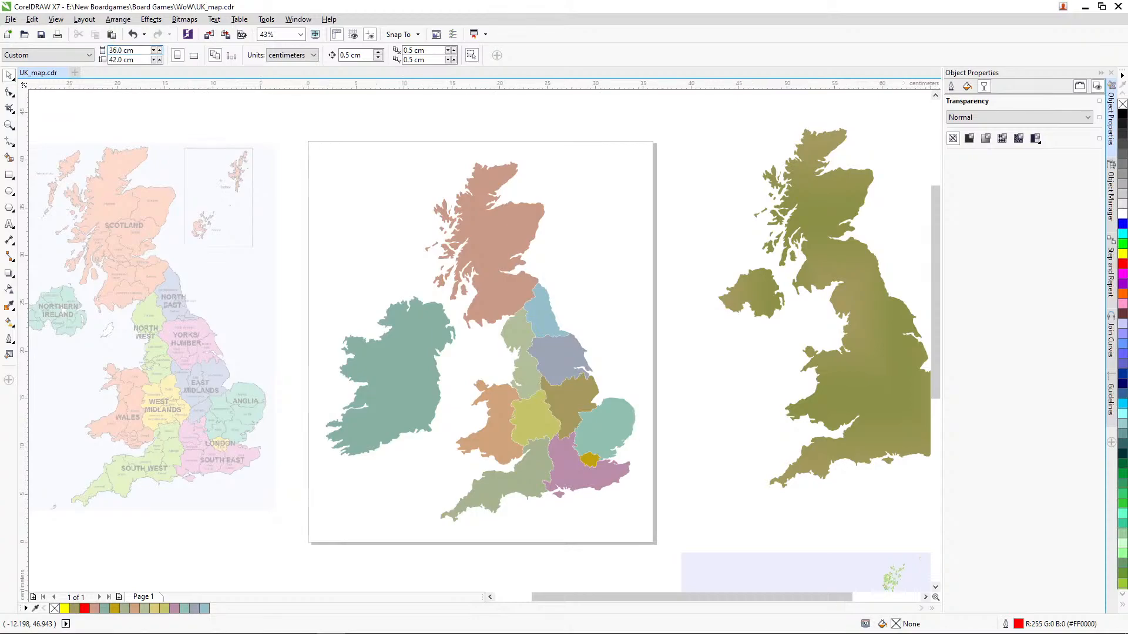
Step: Save the drawing and export only the coloured map group as a PNG, overwriting the existing UK_map.png
click(553, 332)
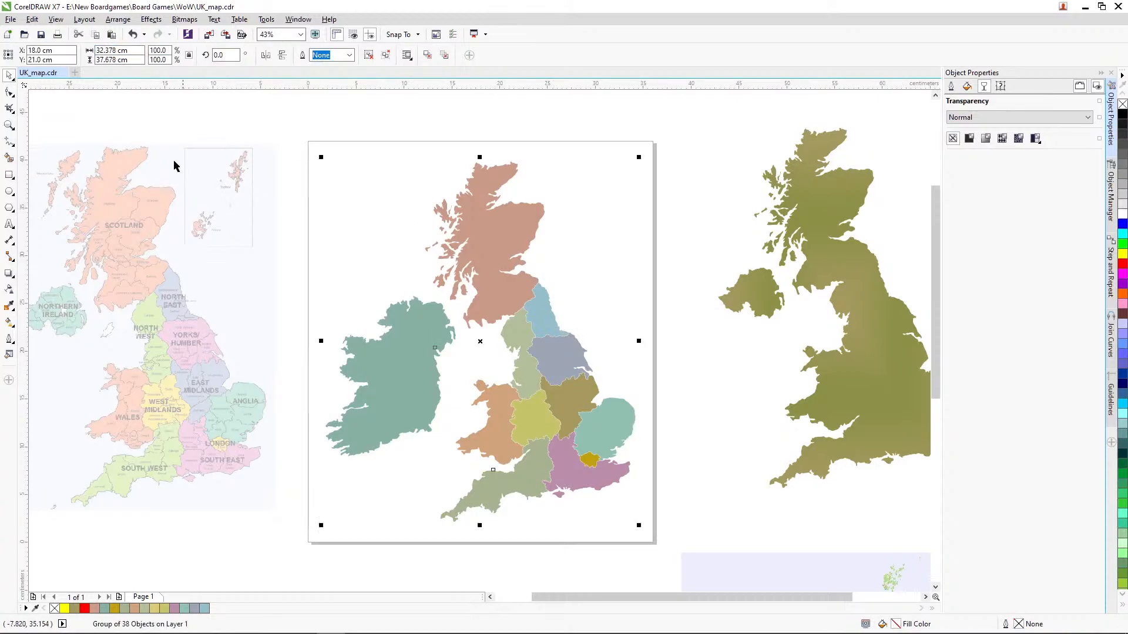
click(43, 35)
click(15, 21)
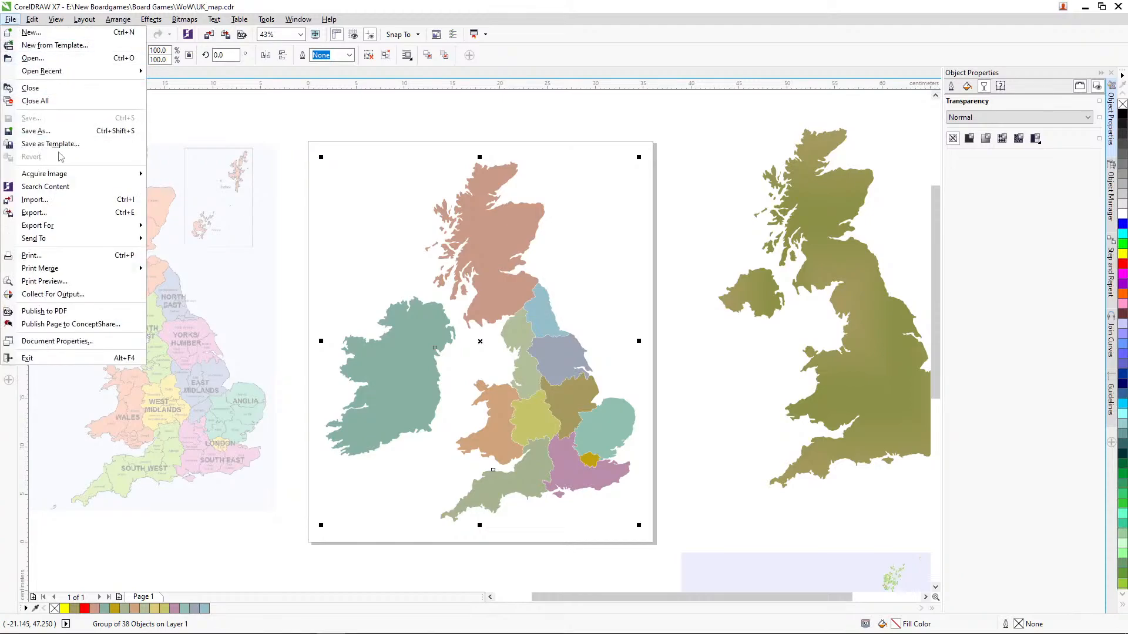
click(50, 215)
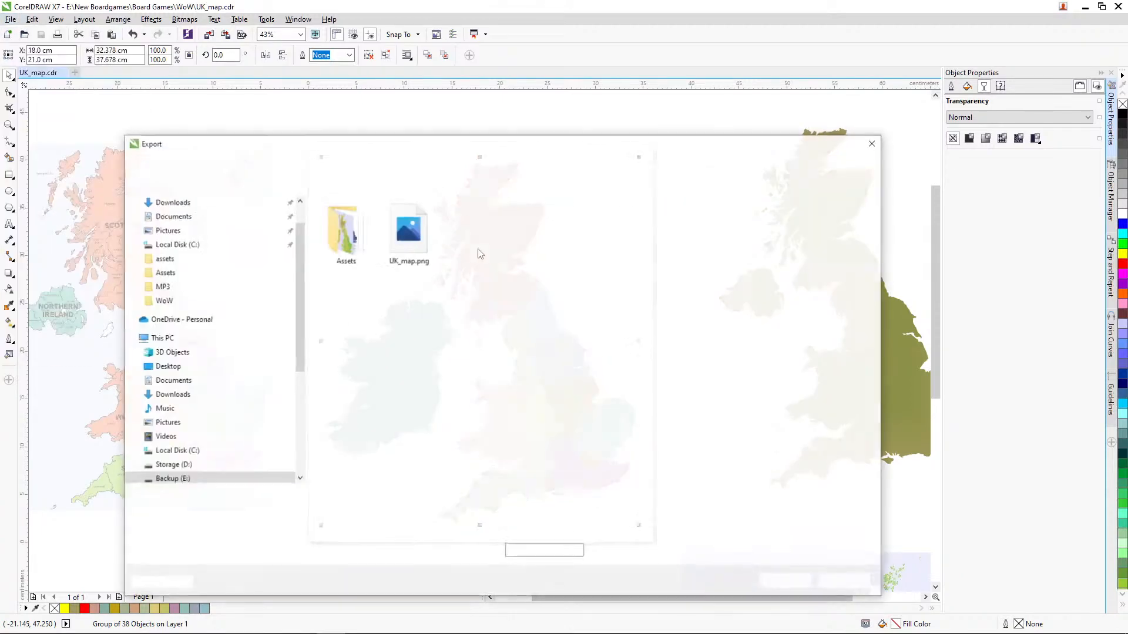
click(418, 261)
click(787, 581)
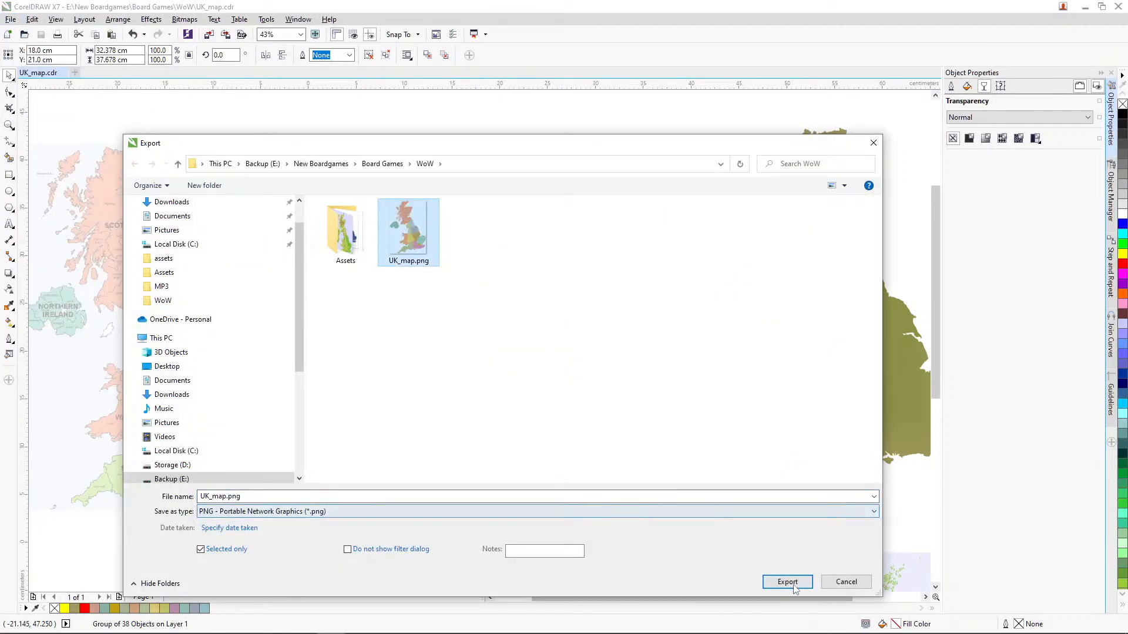
click(592, 324)
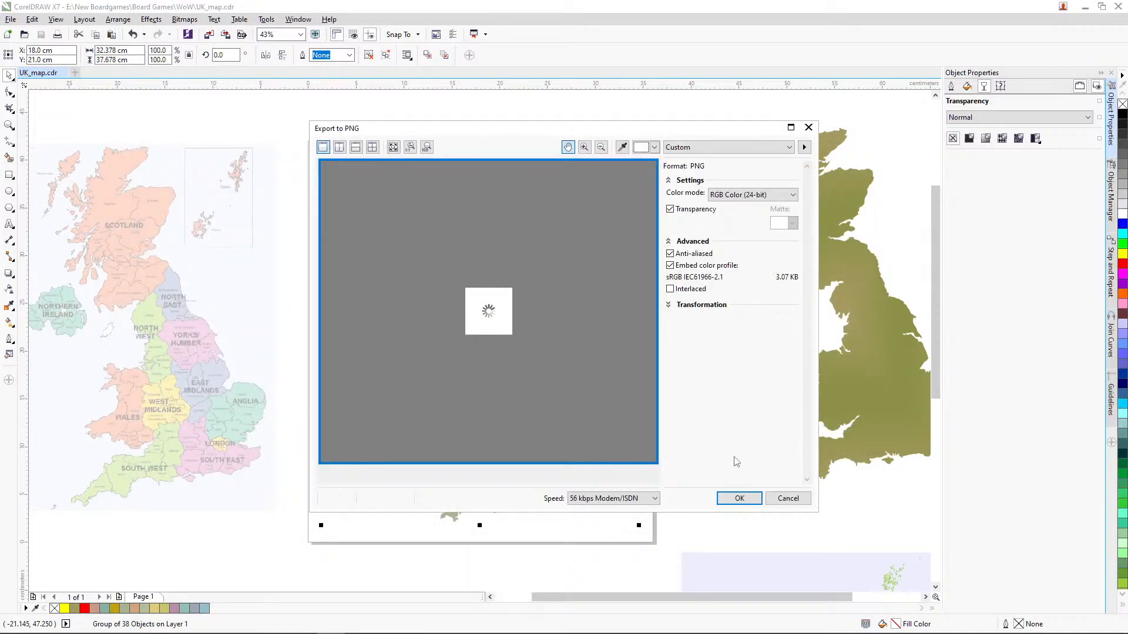
click(738, 498)
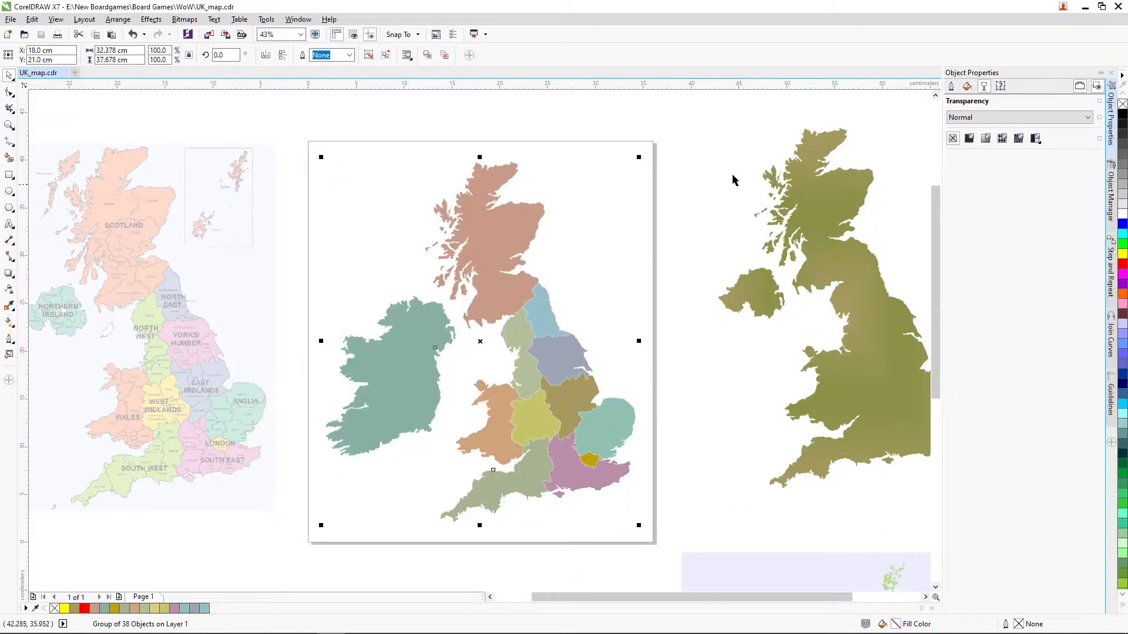
Step: Switch to Photoshop and hide Layer 2 and Layer 1 in the Untitled-1 document
click(1118, 6)
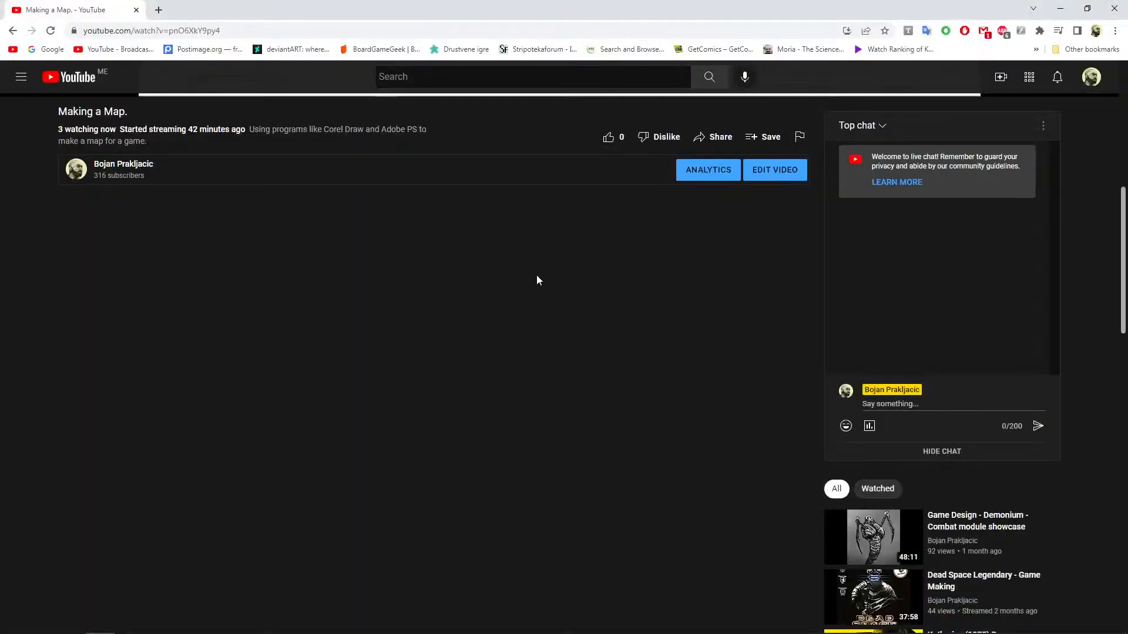
mouse_move(312, 633)
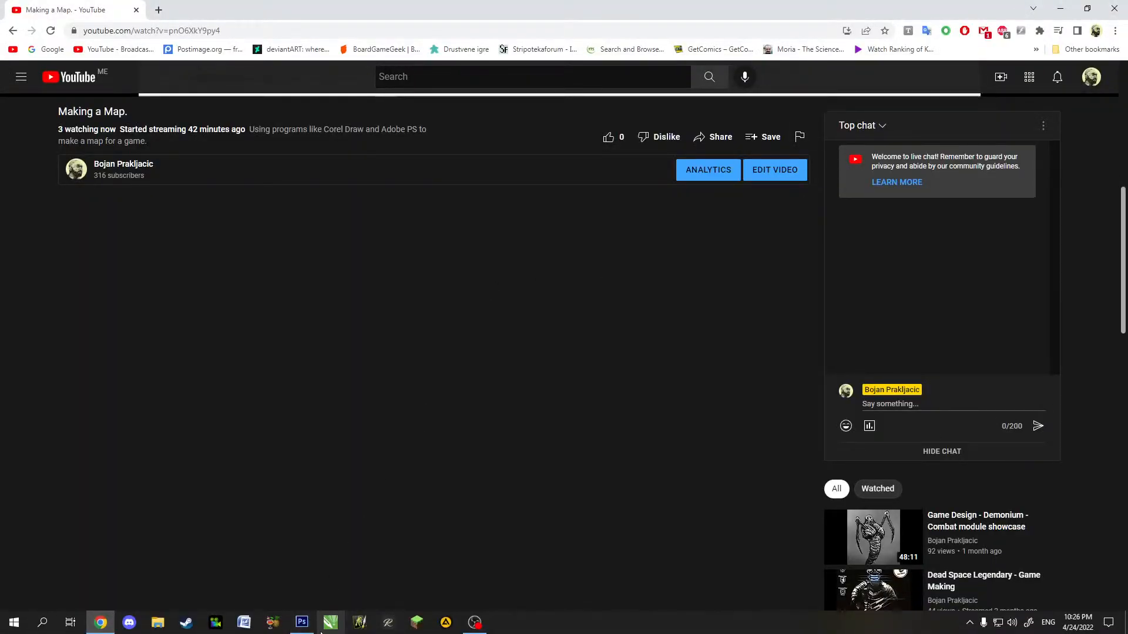
click(302, 623)
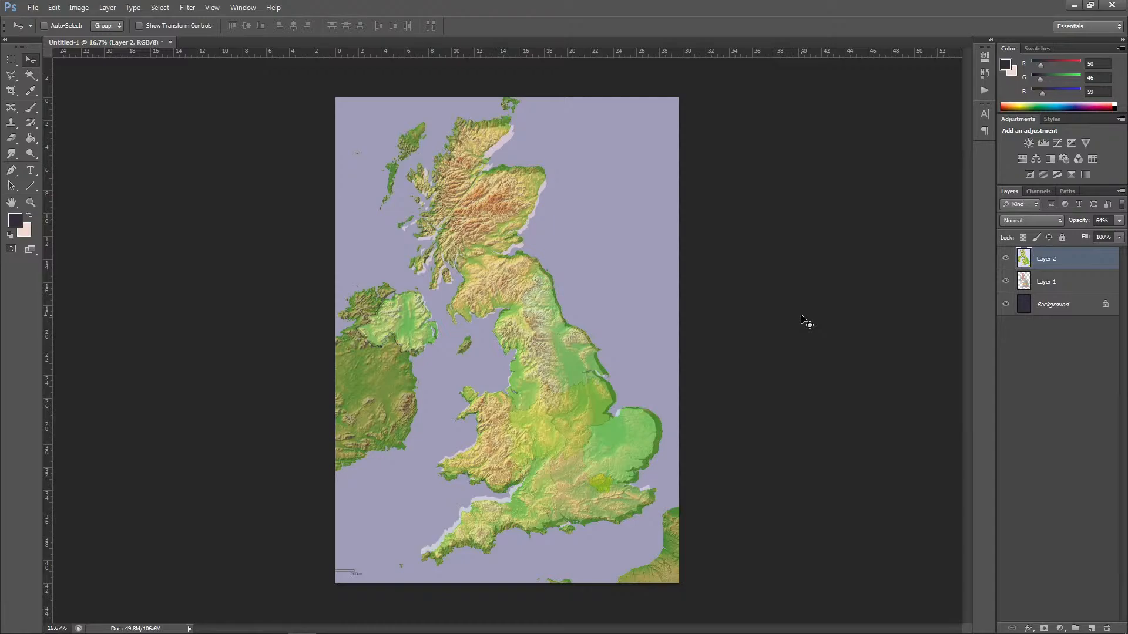
click(1006, 259)
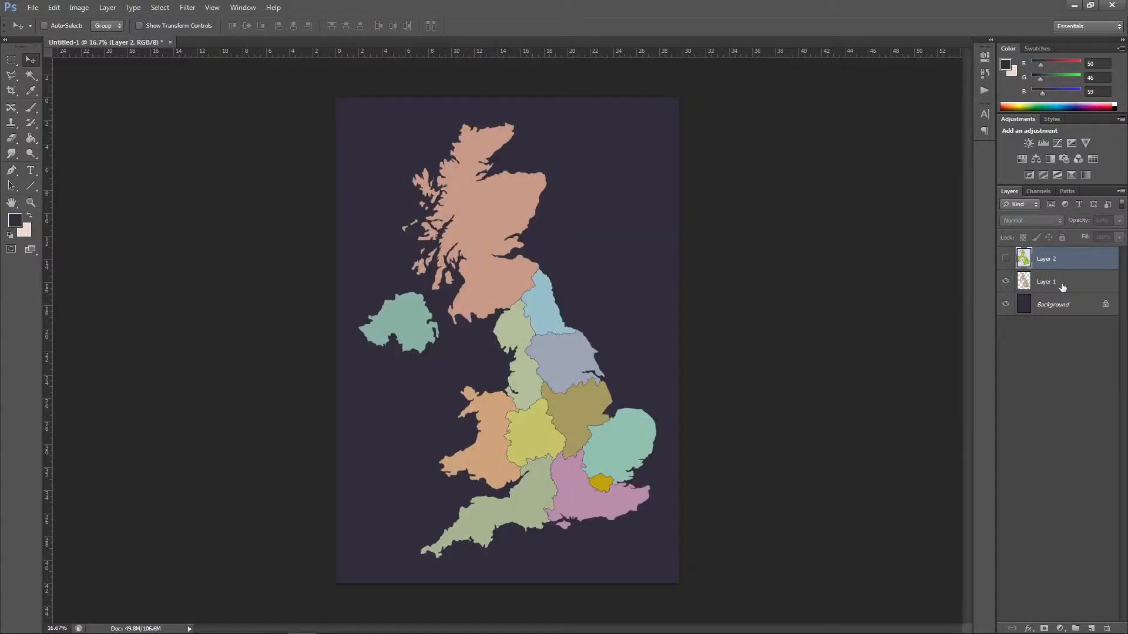
click(1063, 286)
click(1006, 282)
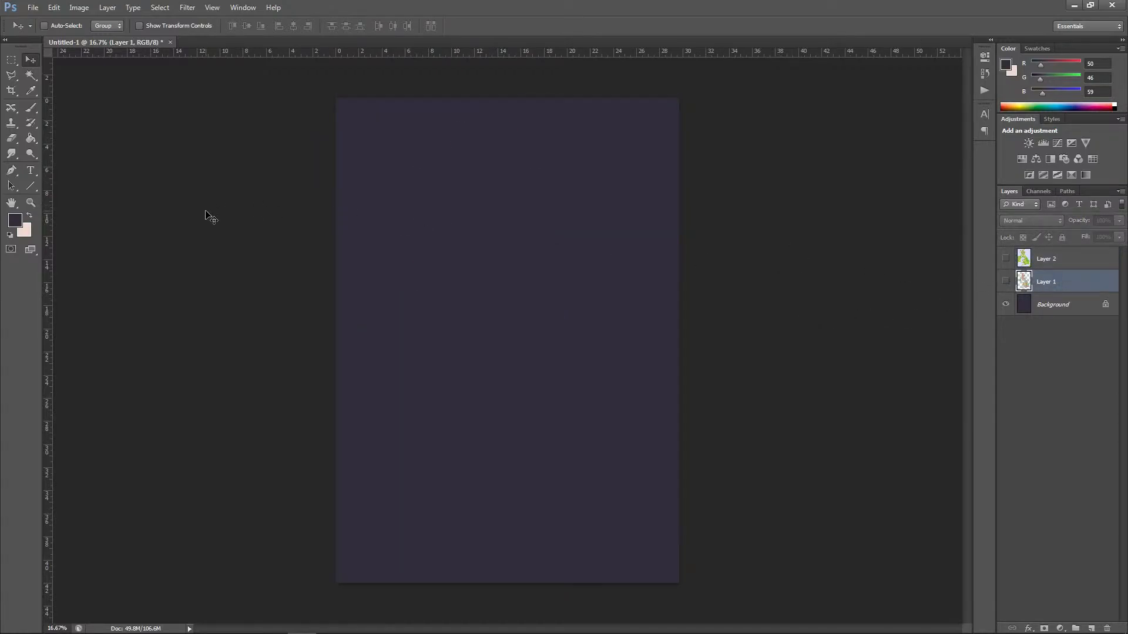
click(79, 8)
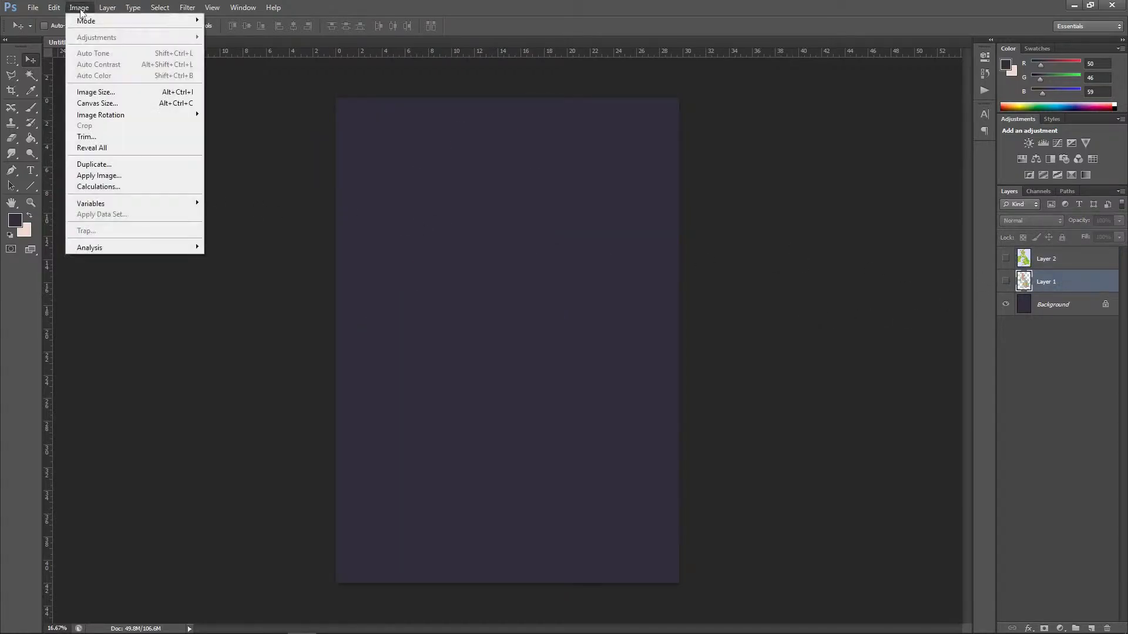
click(94, 92)
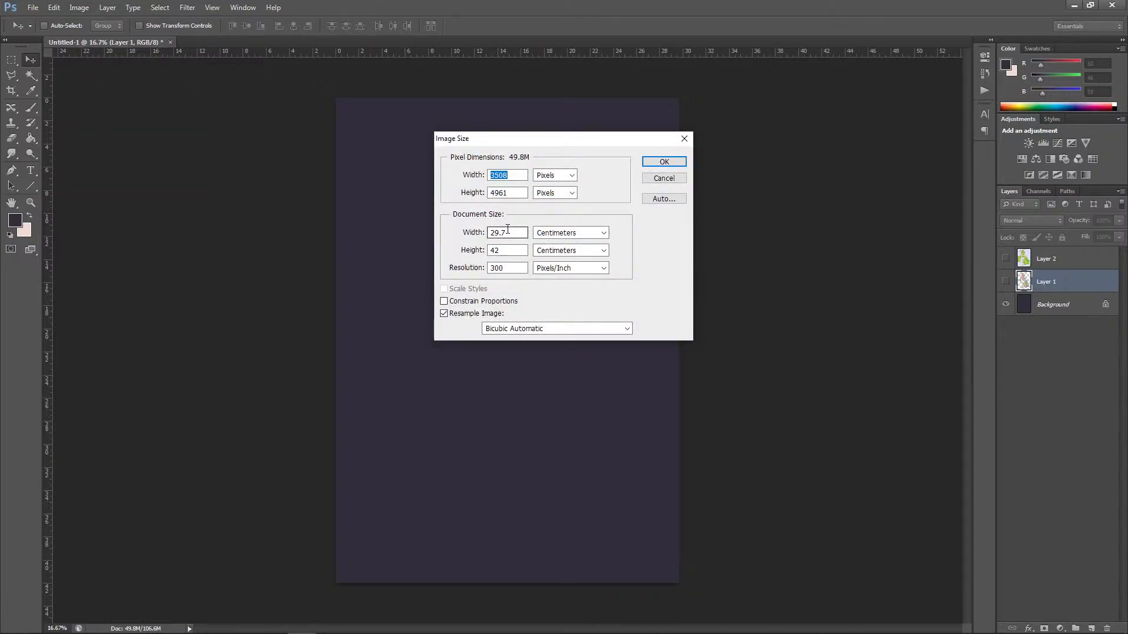
click(662, 179)
Step: Set the canvas width to 36 cm, extending it equally on both sides
click(79, 7)
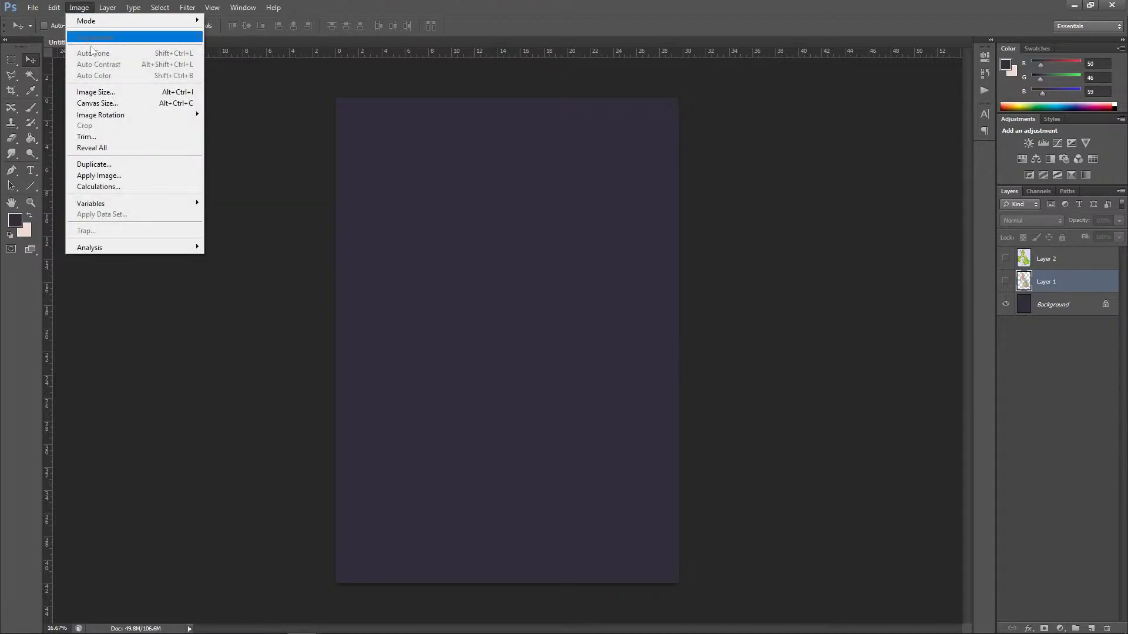
click(97, 103)
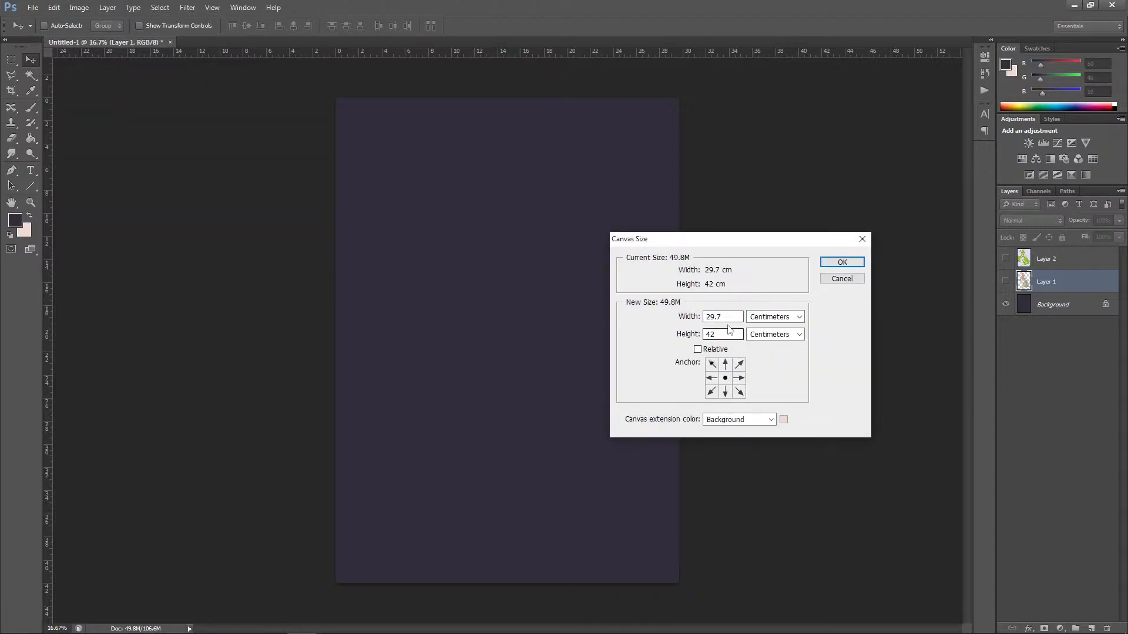
text(36)
click(846, 263)
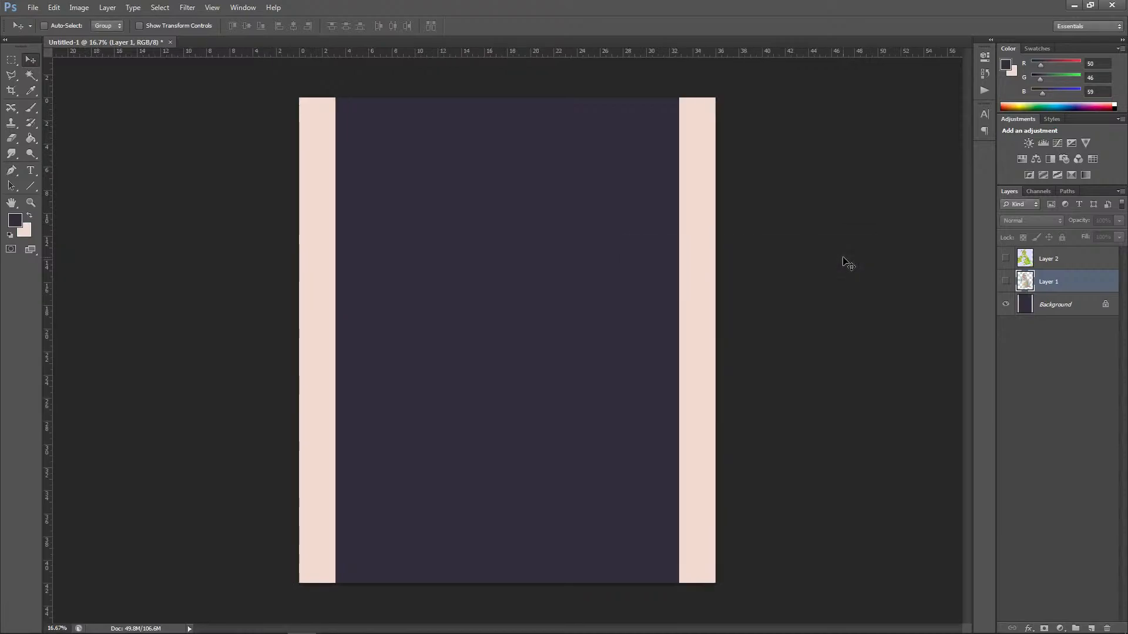
Step: Convert the Background into a regular layer and fill it entirely with the dark foreground color
double_click(1052, 304)
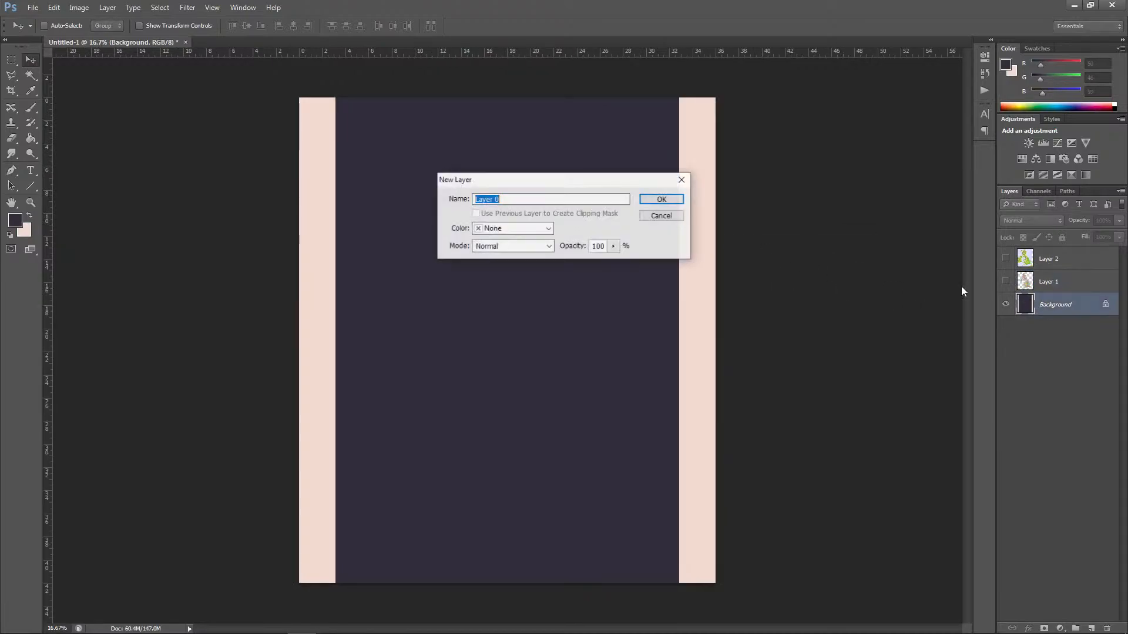
key(Return)
click(54, 8)
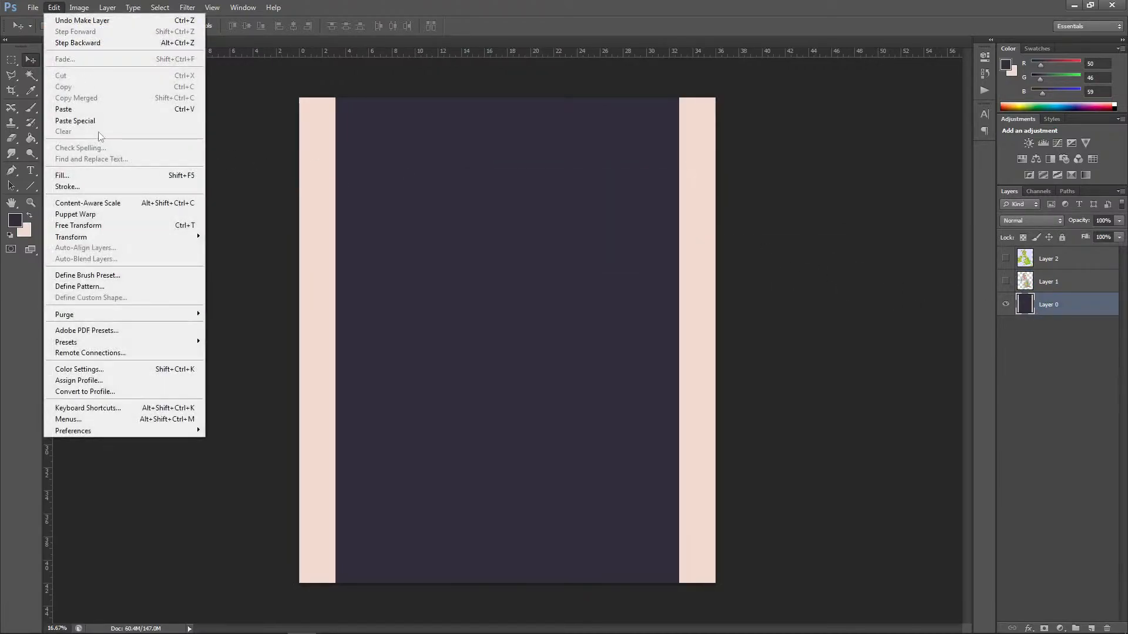
click(62, 176)
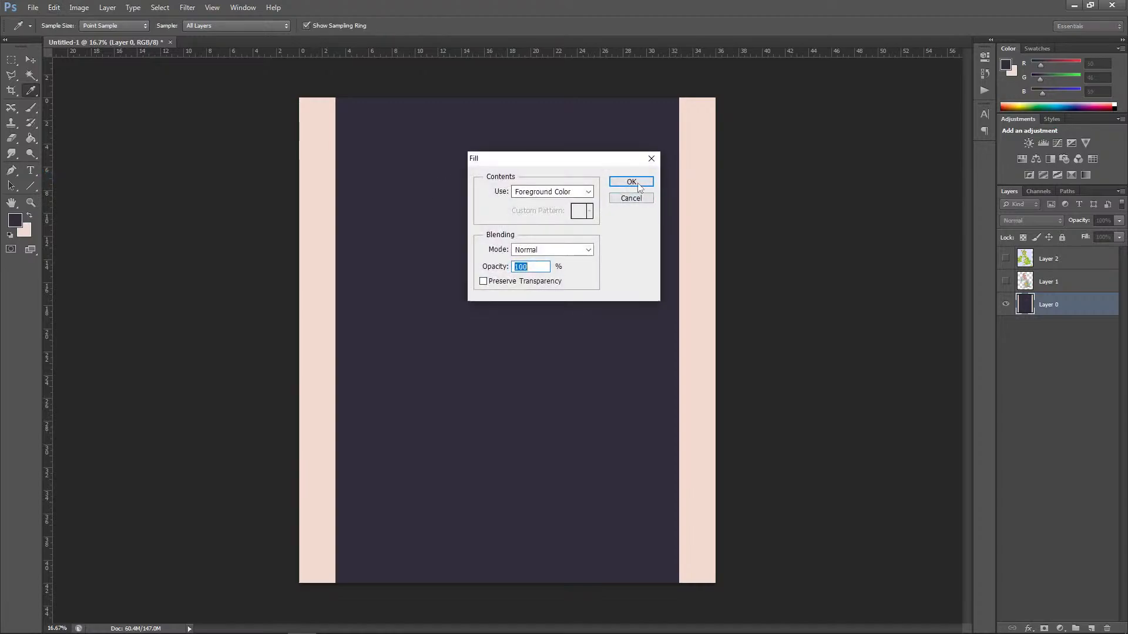
key(Return)
Step: Set the foreground color to a muted blue (RGB 67, 85, 122) and fill the bottom layer with it
click(15, 221)
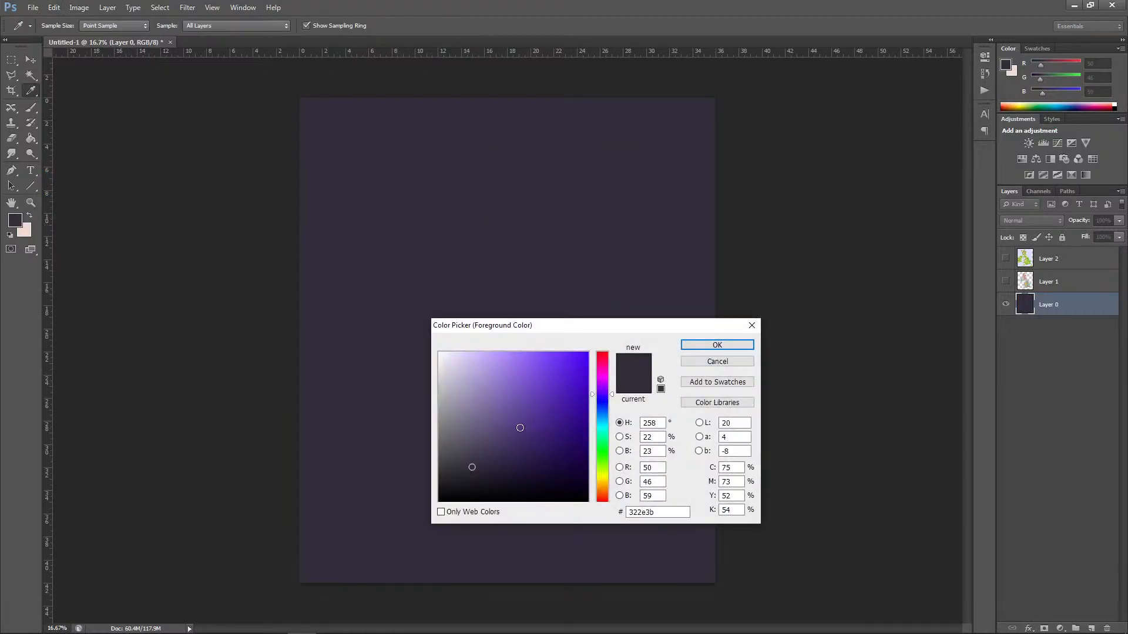
click(605, 410)
drag(527, 441, 506, 432)
click(717, 345)
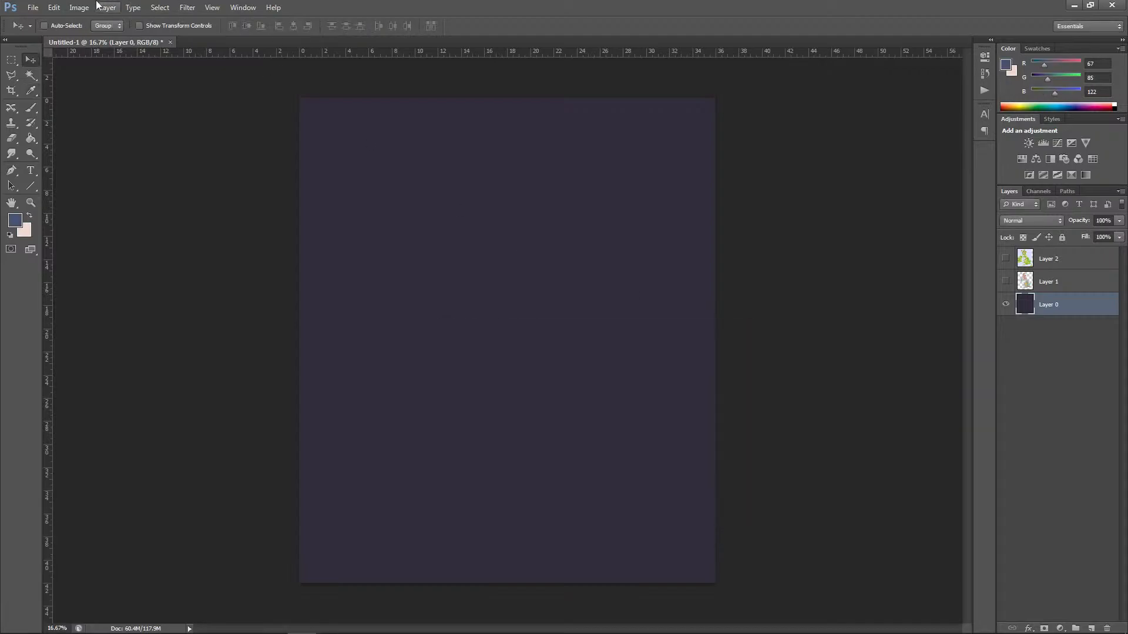
click(54, 7)
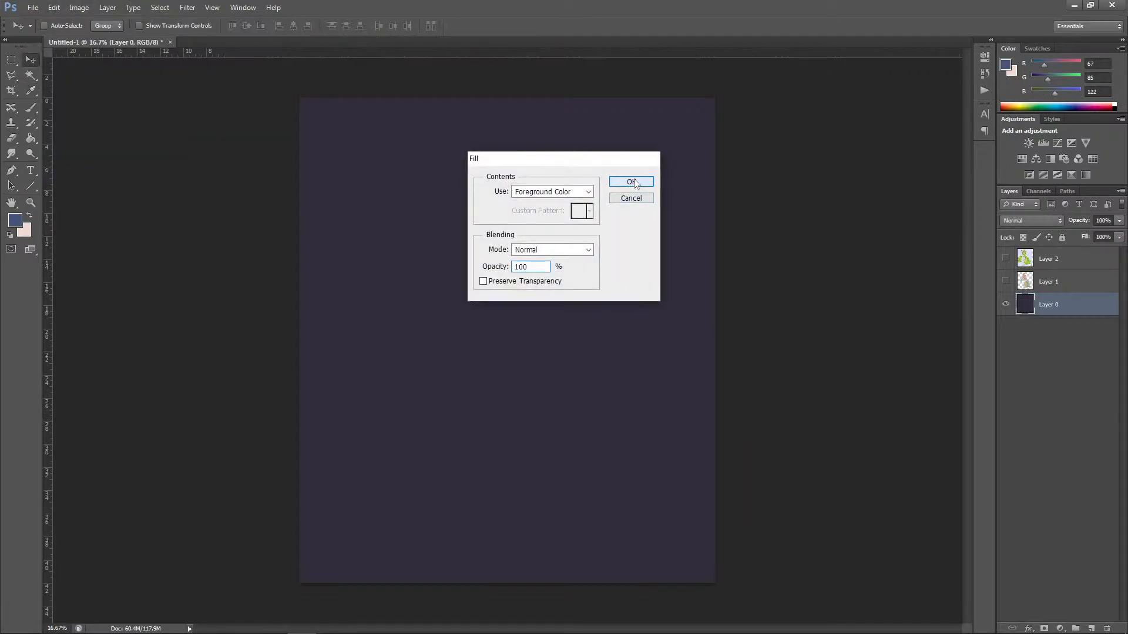
key(Return)
Step: Open UK_map.png from the WoW folder and copy its whole map into Untitled-1, directly above the blue background layer
key(v)
click(33, 7)
click(44, 32)
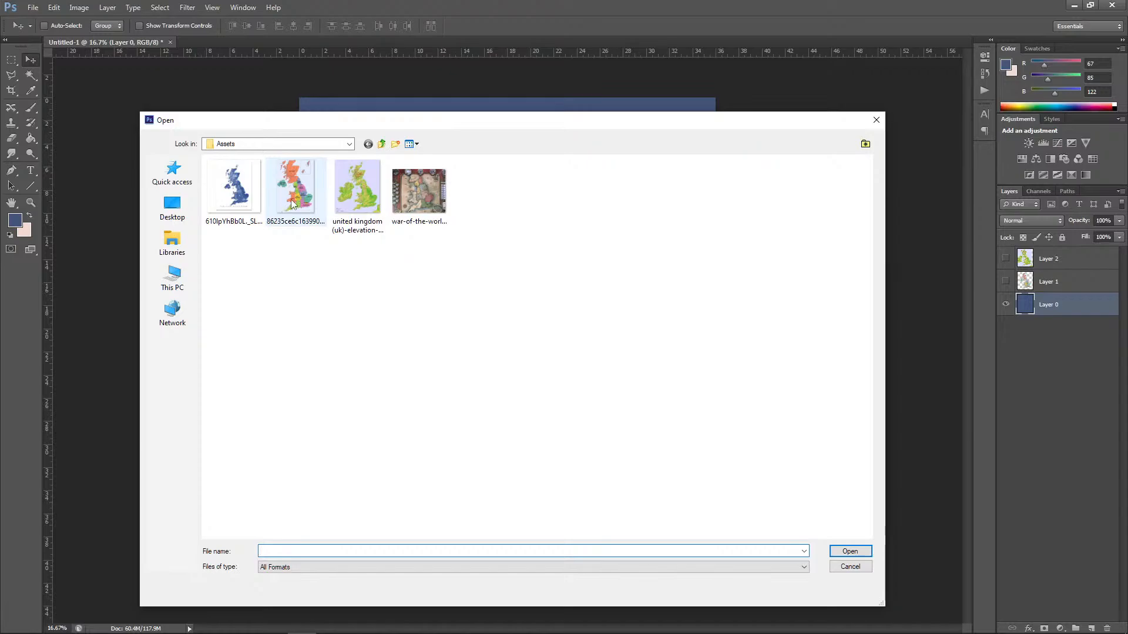
click(381, 145)
click(431, 207)
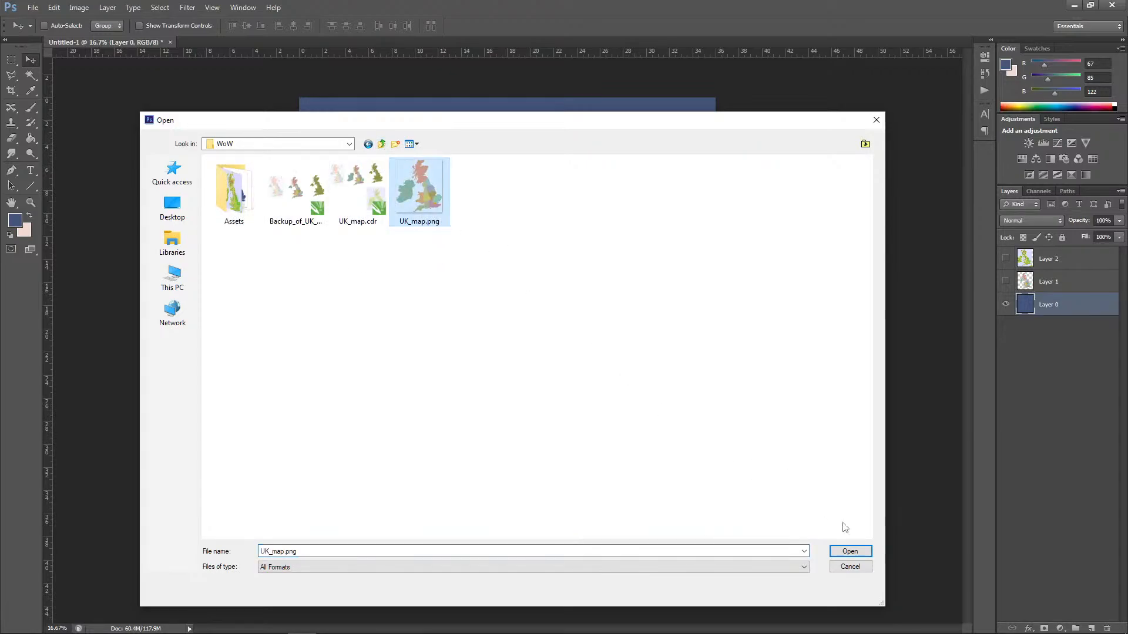
click(850, 551)
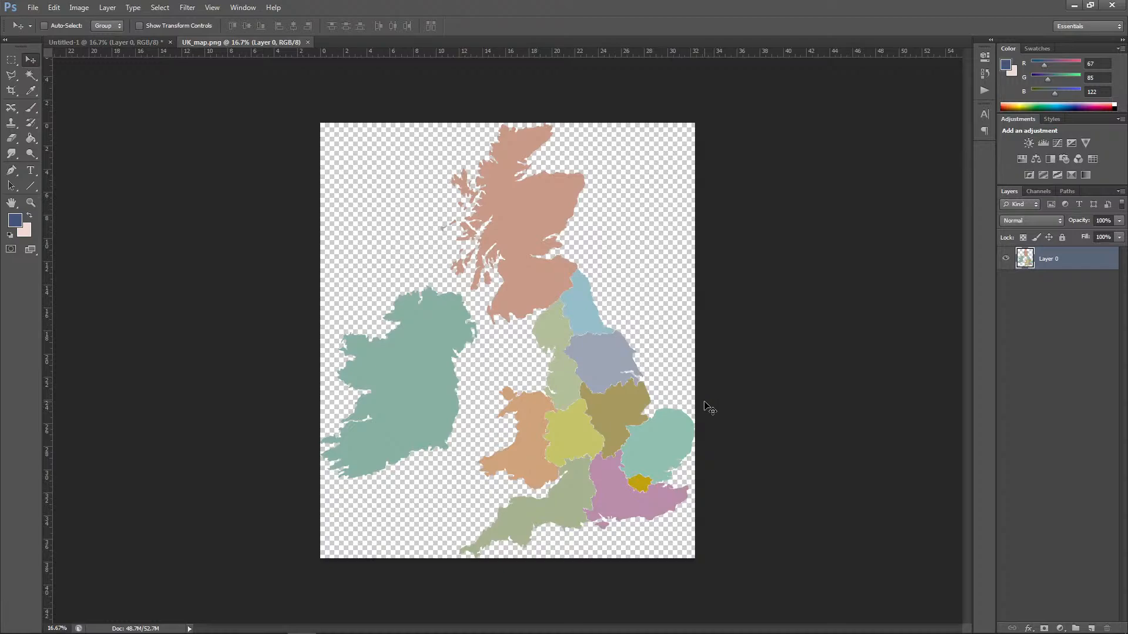
key(ctrl+a)
drag(432, 196, 631, 246)
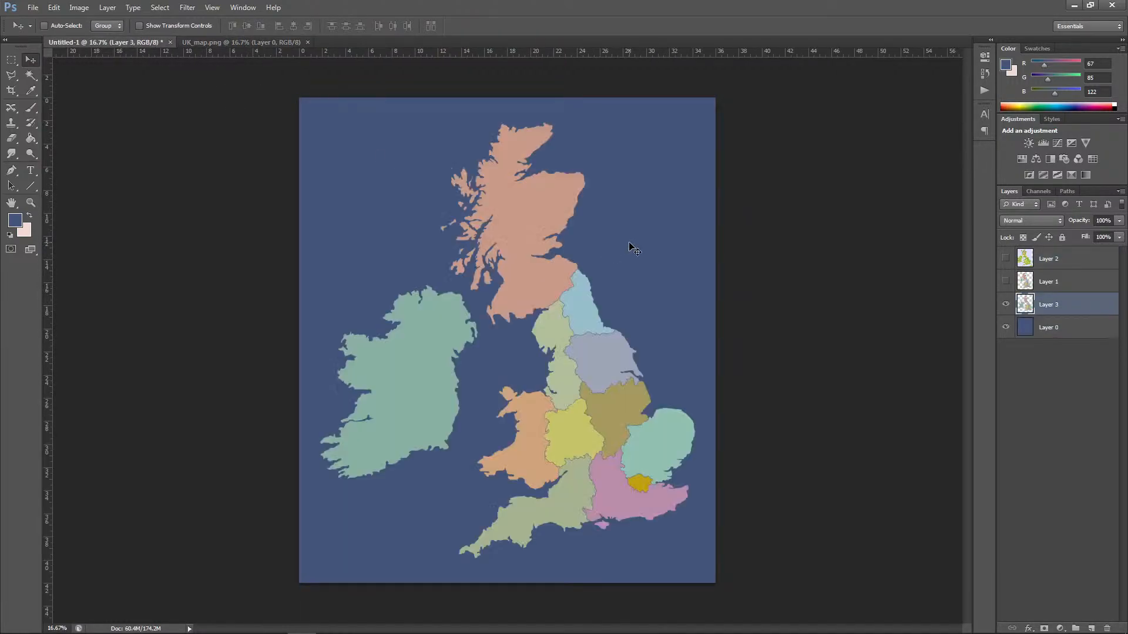
Step: Delete the hidden Layer 1 from the map document
click(1067, 283)
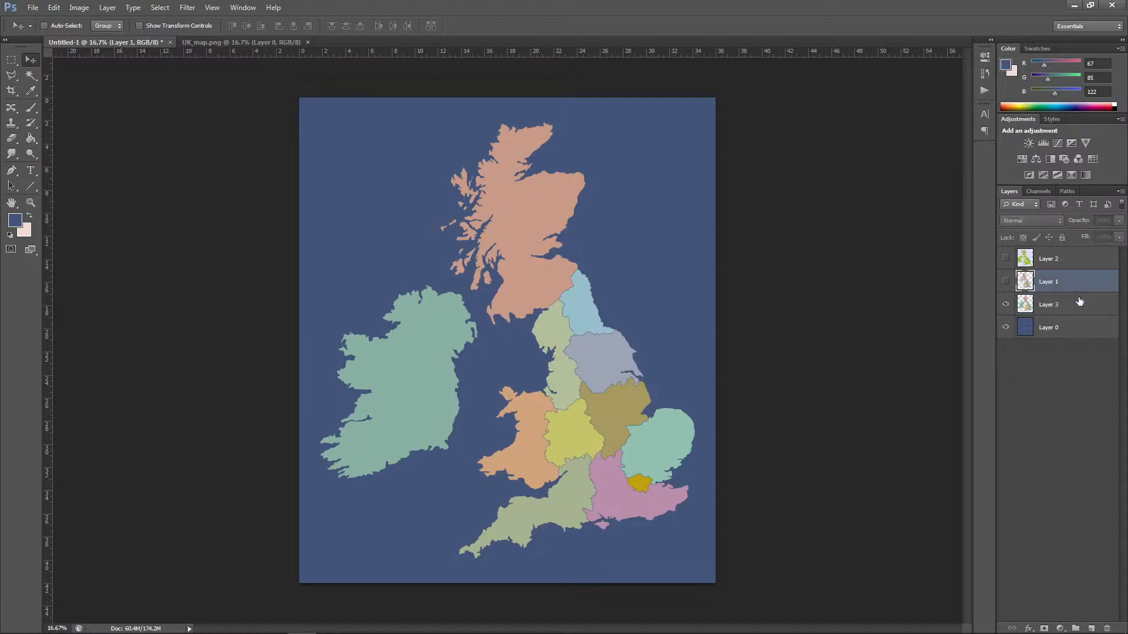
click(1104, 627)
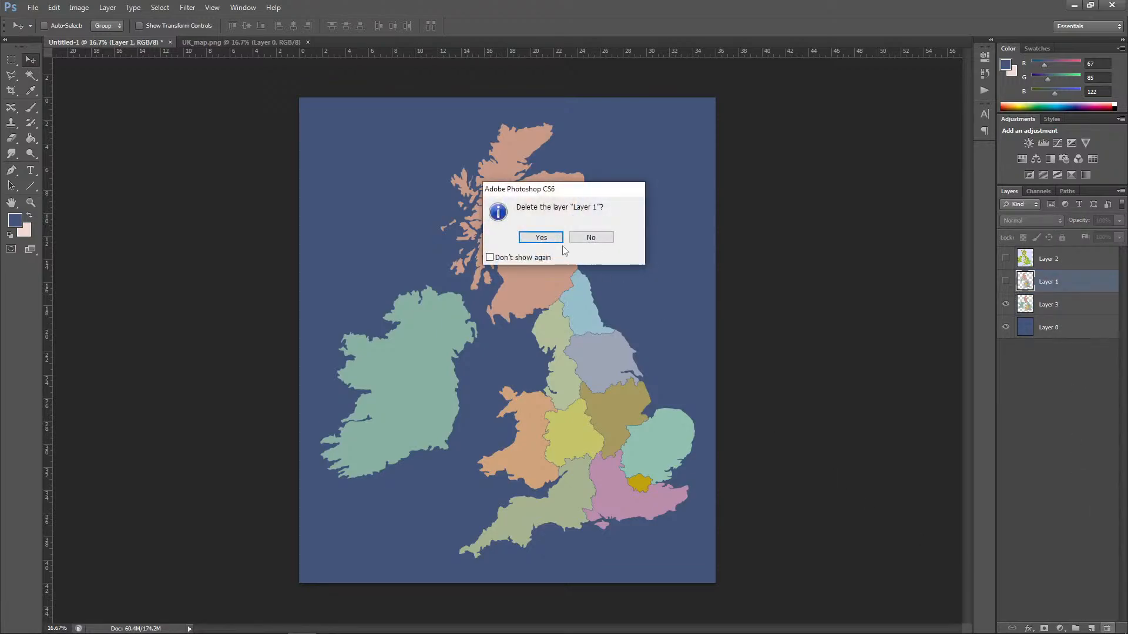
click(537, 237)
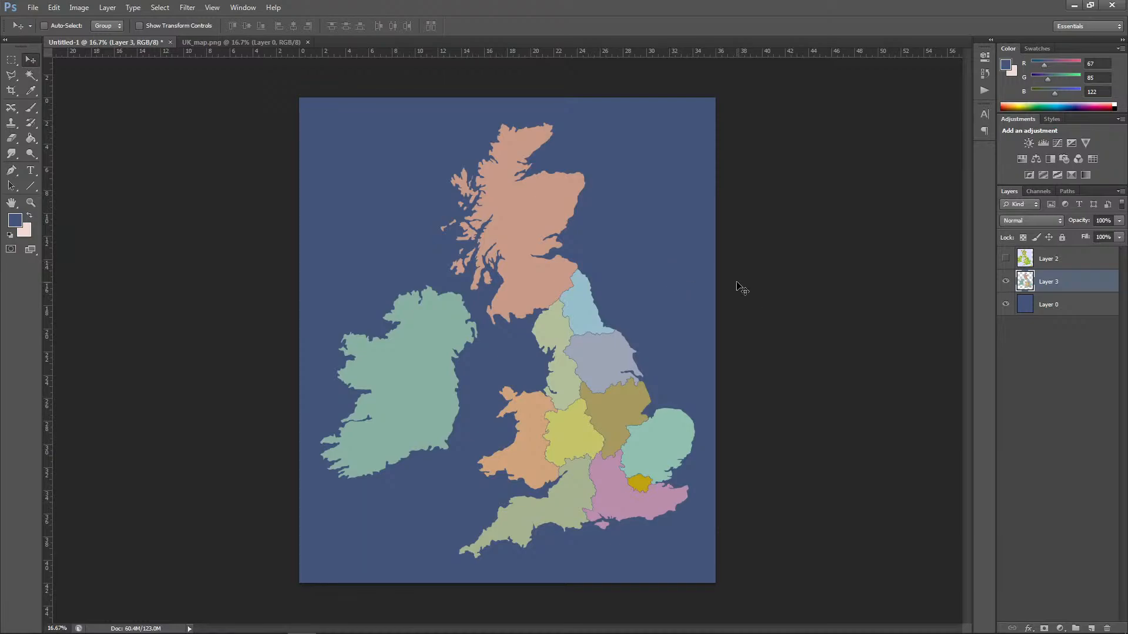
Step: Show the elevation map on Layer 2 and move it until its coastlines roughly line up with the coloured regions
click(1005, 258)
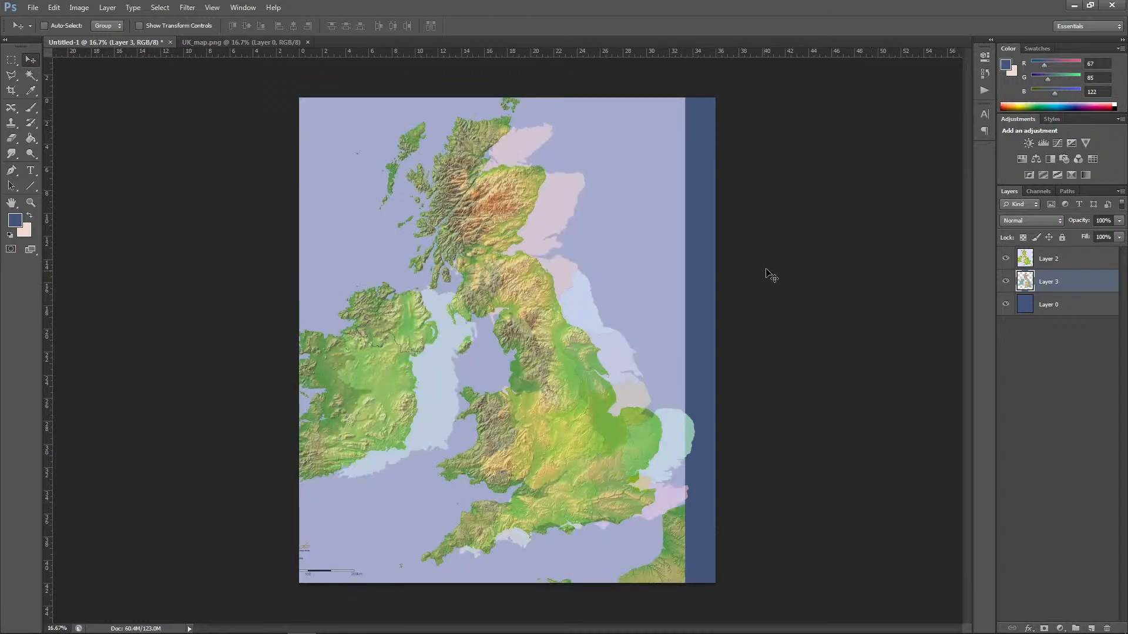
click(1046, 259)
drag(537, 371, 597, 377)
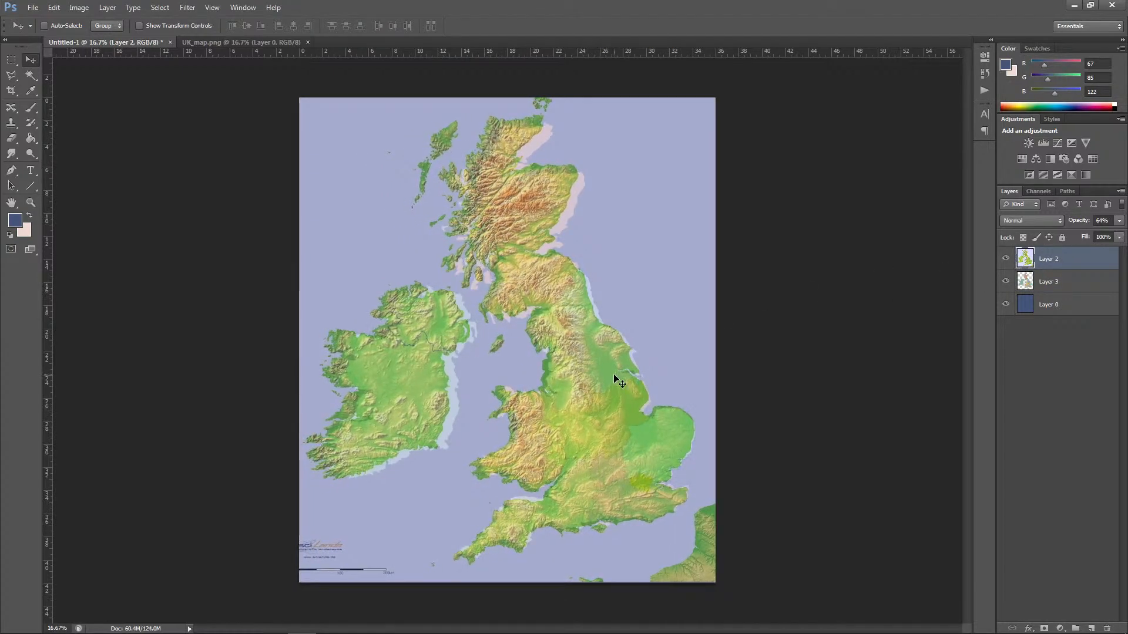
key(shift+Right)
key(shift+Right)
key(shift+Up)
key(shift+Up)
key(shift+Right)
key(shift+Right)
key(shift+Up)
key(shift+Up)
key(shift+Up)
key(shift+Right)
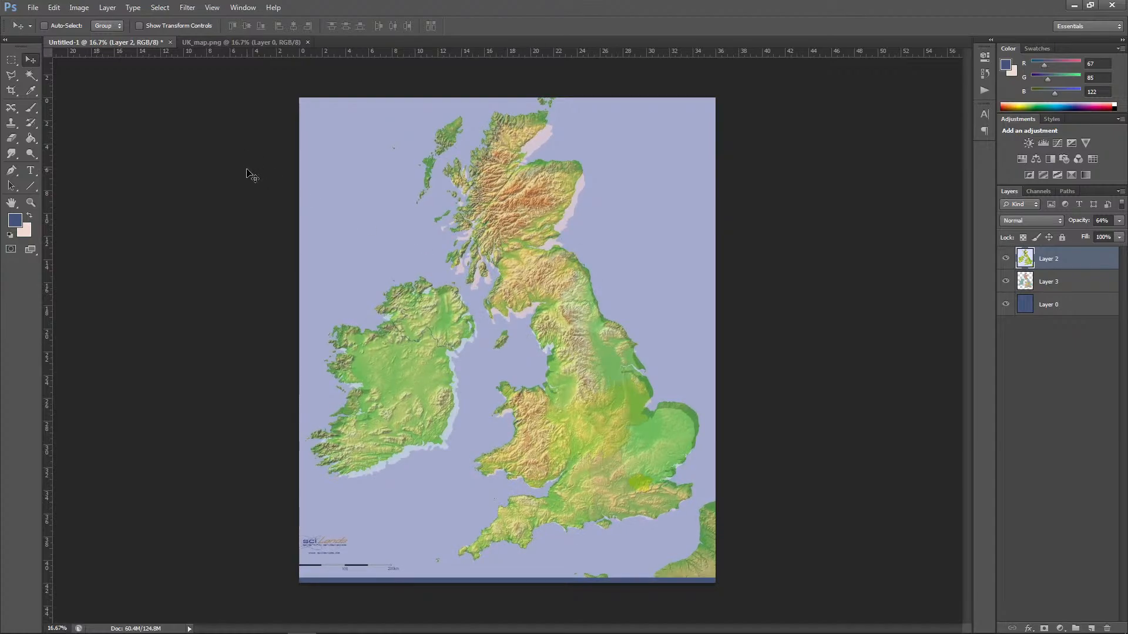
Step: Scale the elevation map to about 98.65% width and 97.63% height to fit the coloured regions, and apply the transformation
click(54, 7)
mouse_move(77, 235)
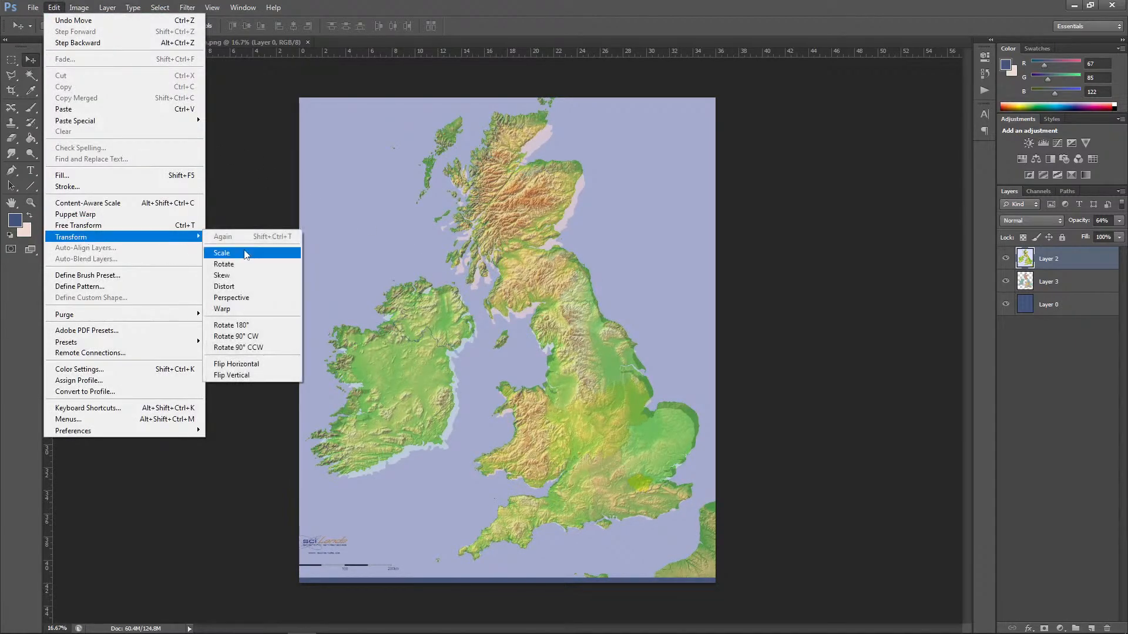
click(276, 254)
drag(505, 59, 511, 75)
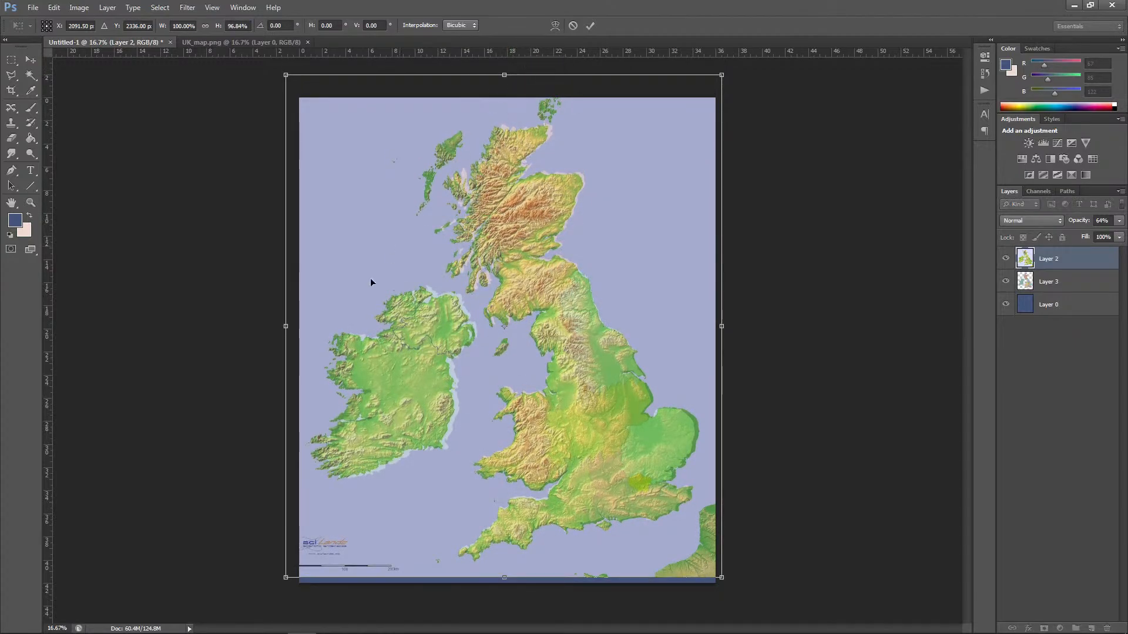
drag(289, 323, 294, 326)
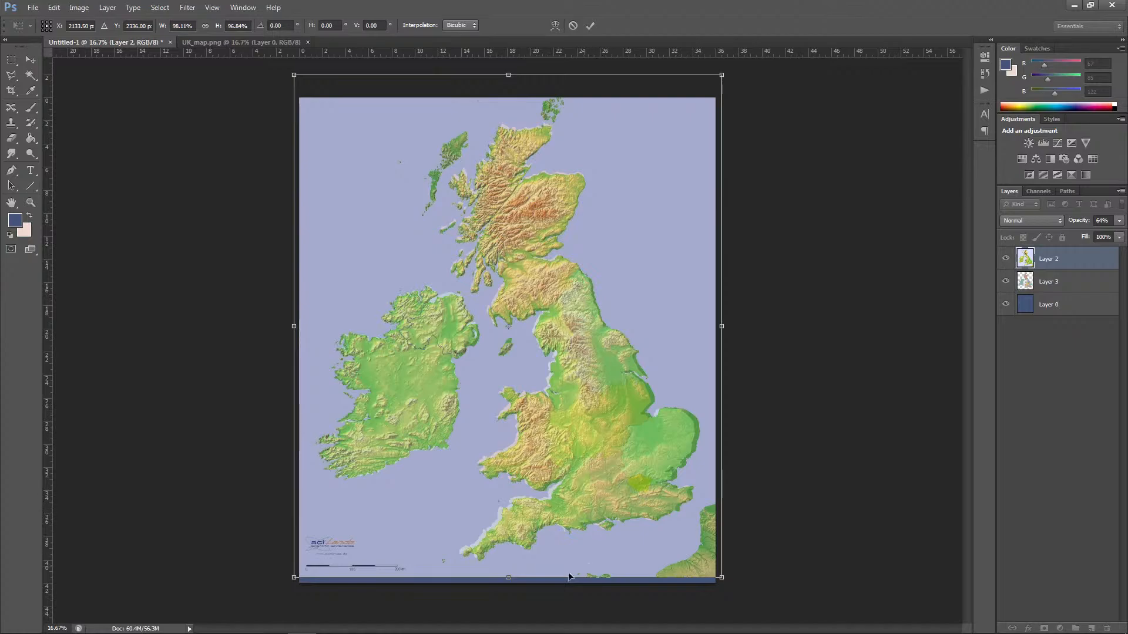
drag(512, 583, 511, 580)
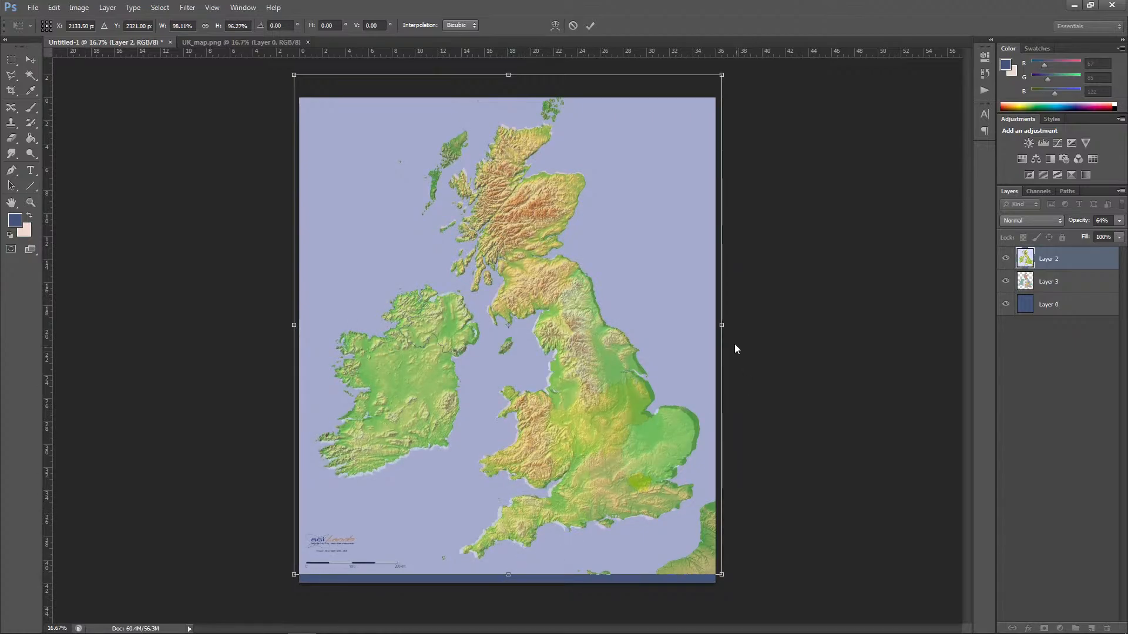
drag(722, 327, 715, 326)
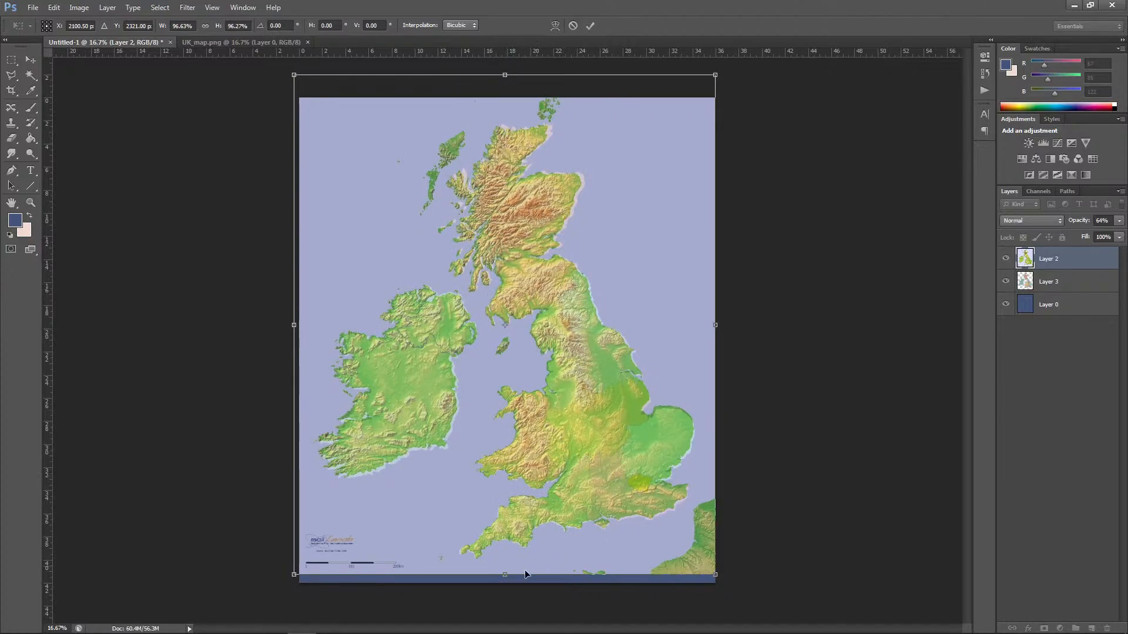
drag(505, 573, 505, 576)
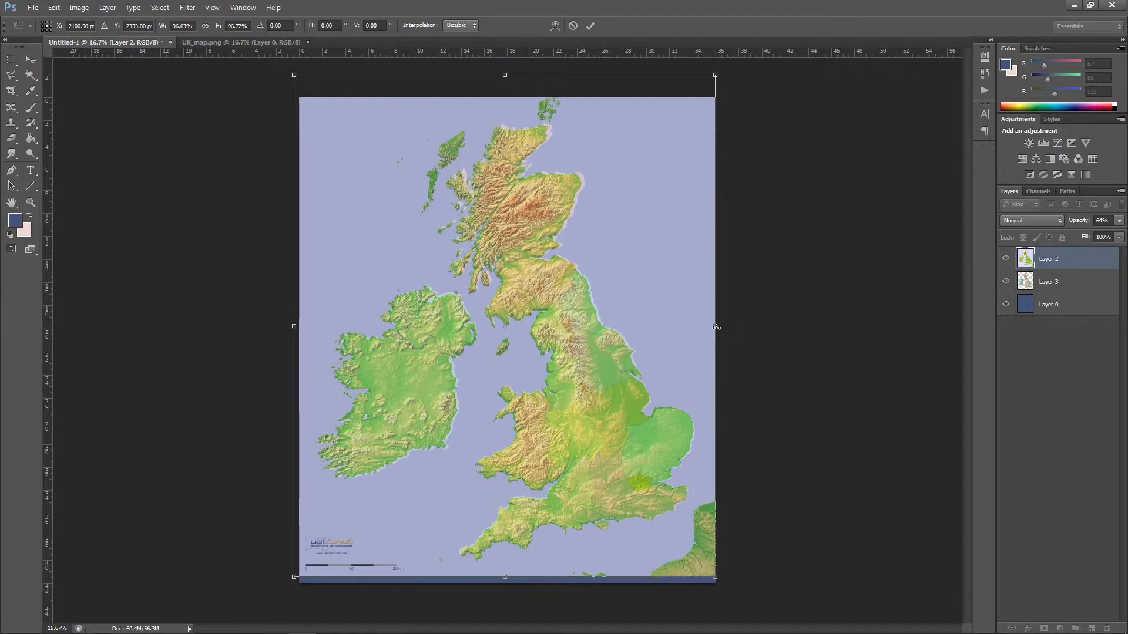
drag(717, 328, 719, 327)
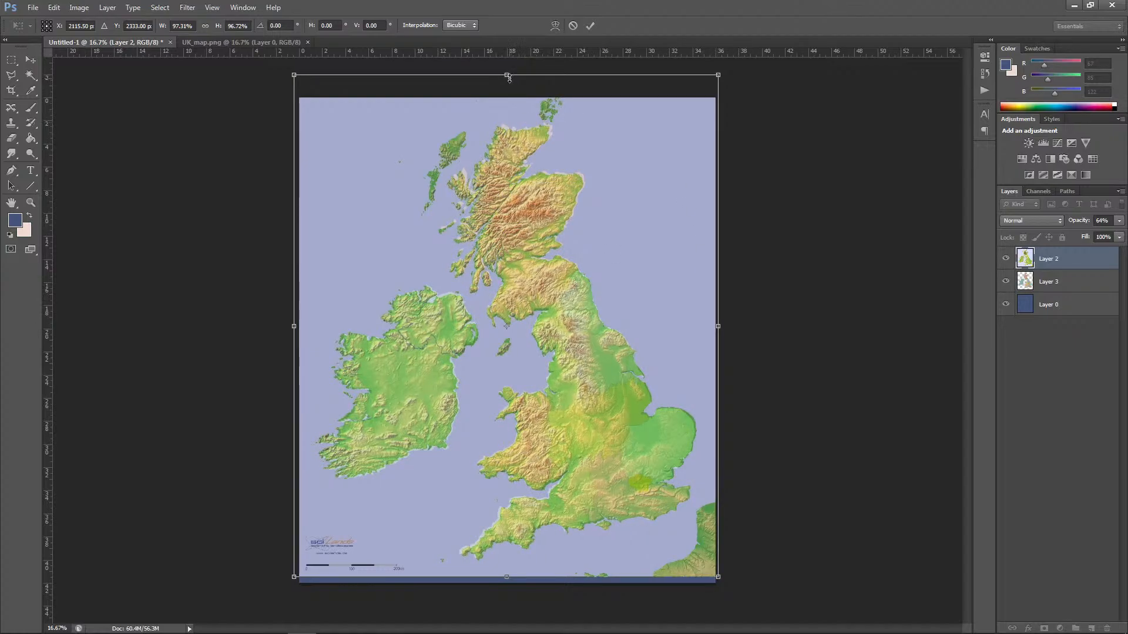
drag(509, 77, 508, 73)
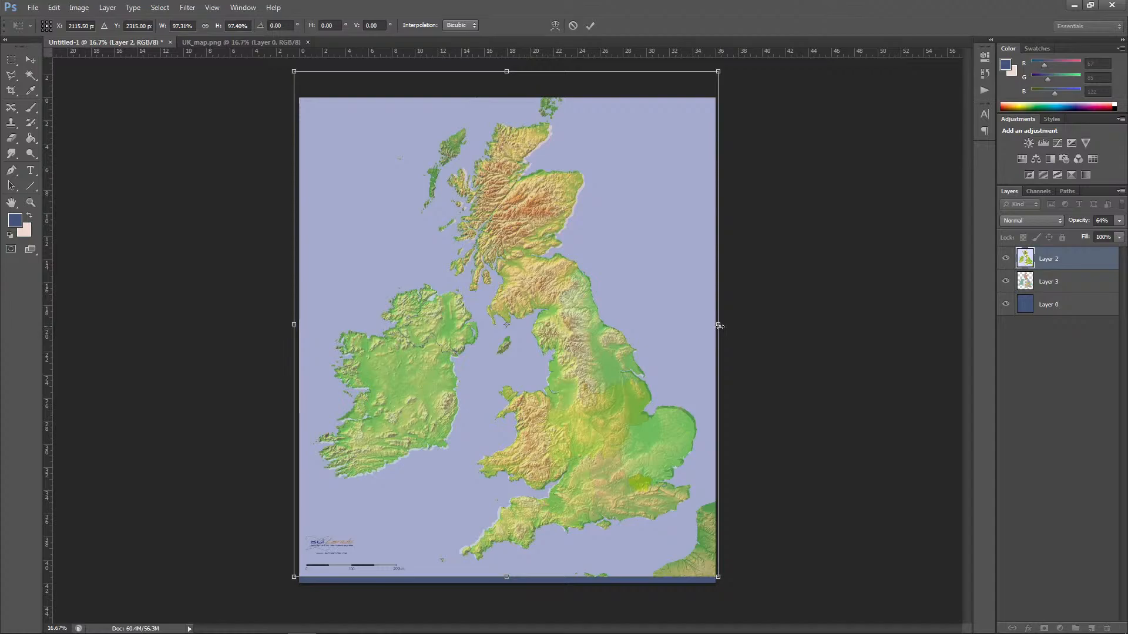
drag(719, 325, 722, 327)
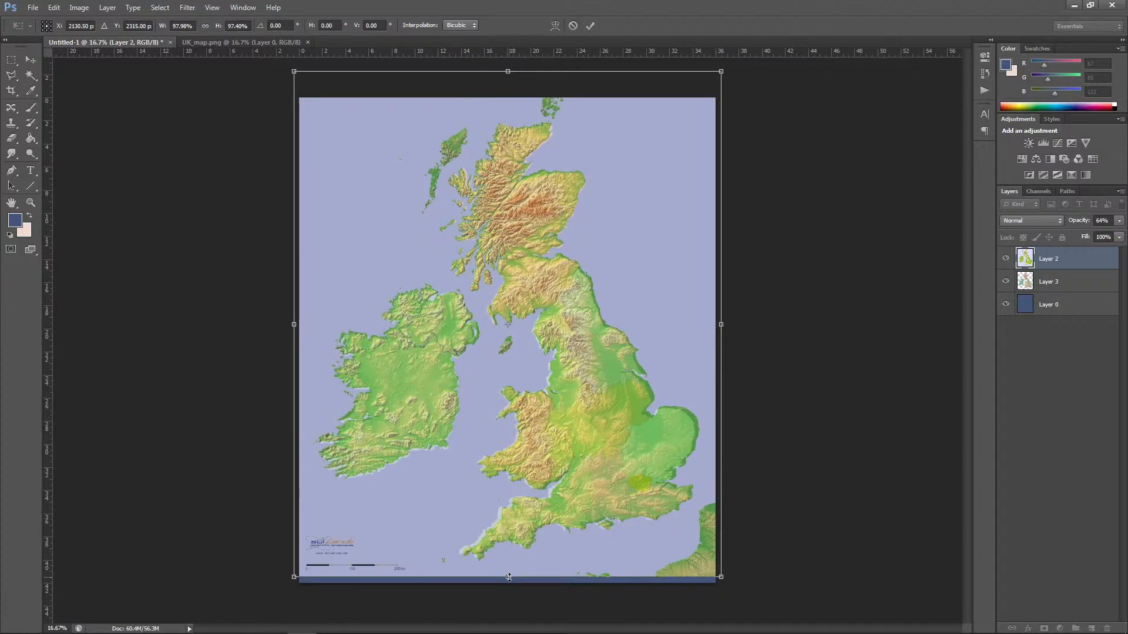
drag(510, 578, 508, 576)
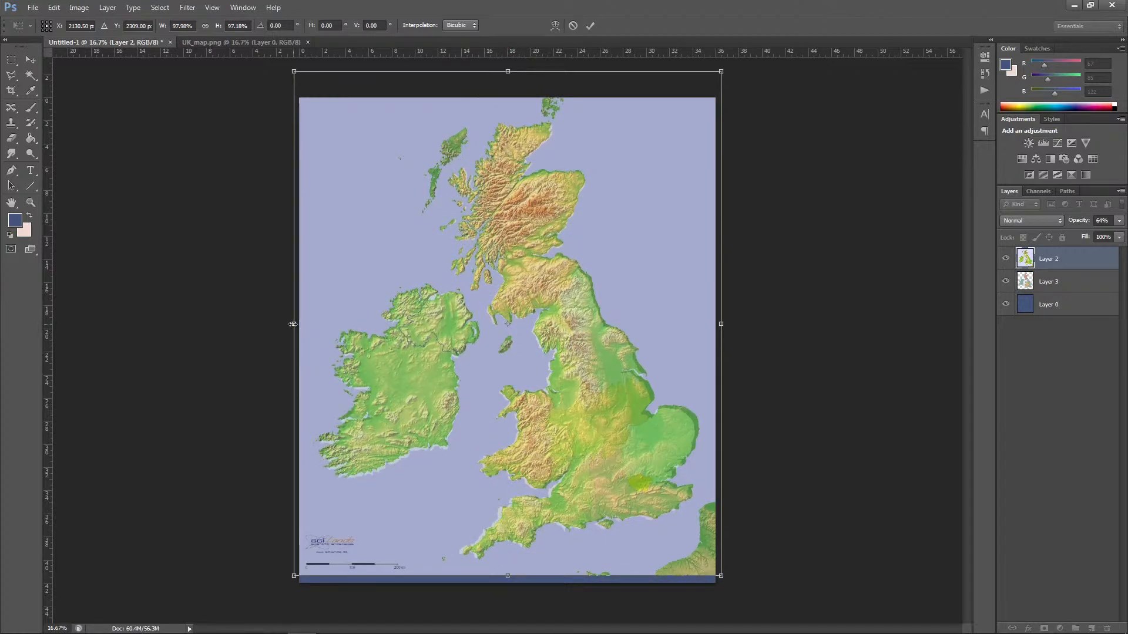
drag(292, 324, 291, 325)
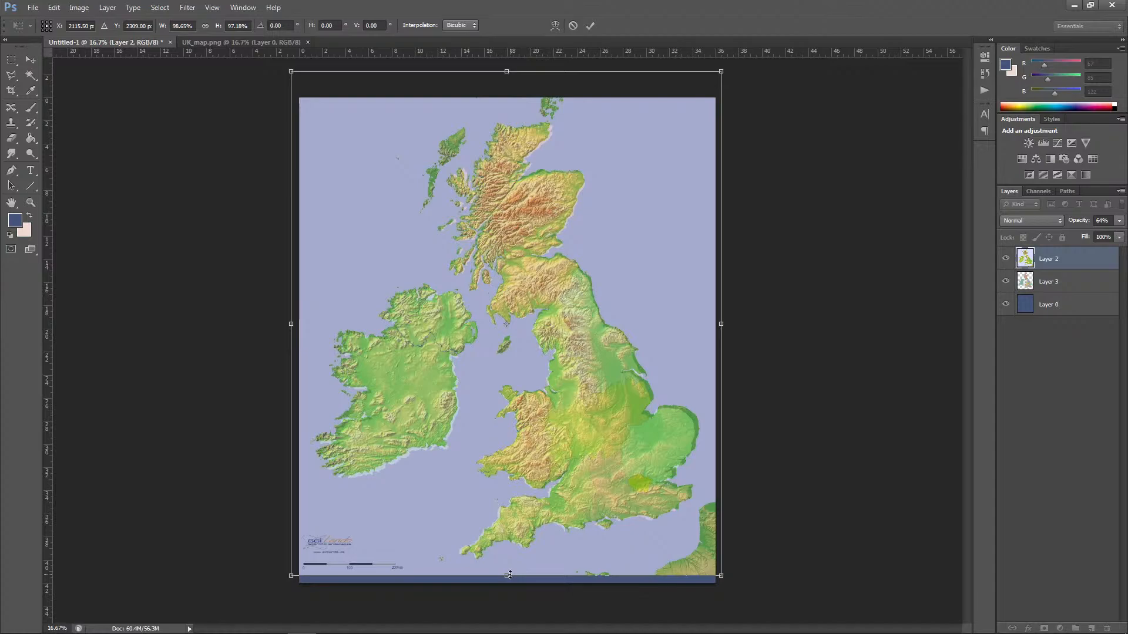
drag(509, 576, 509, 578)
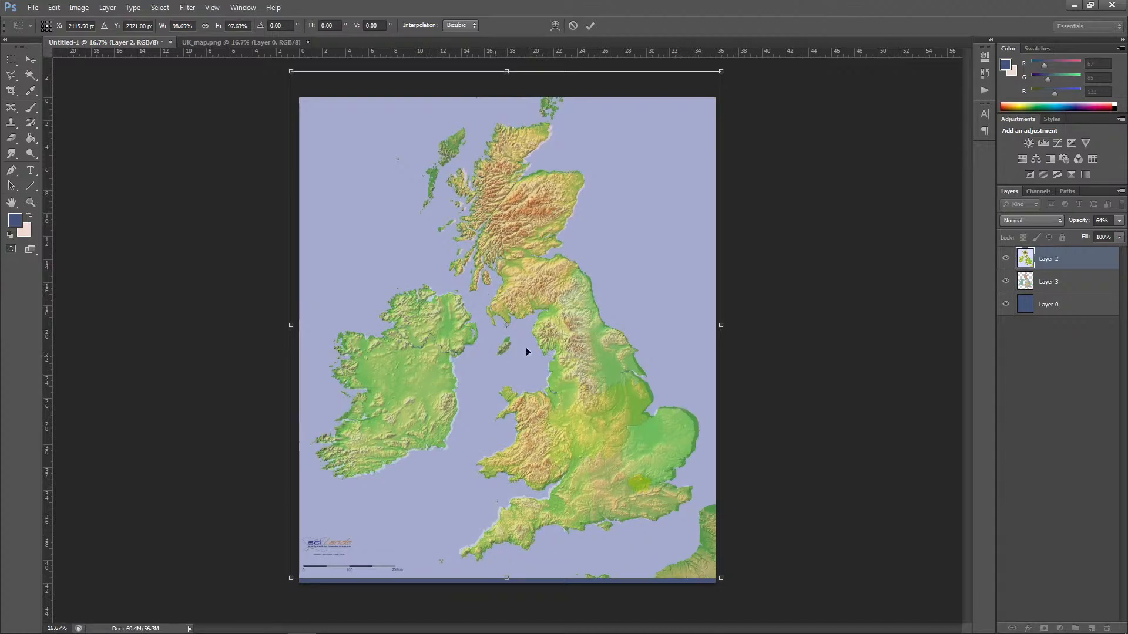
click(31, 60)
click(546, 238)
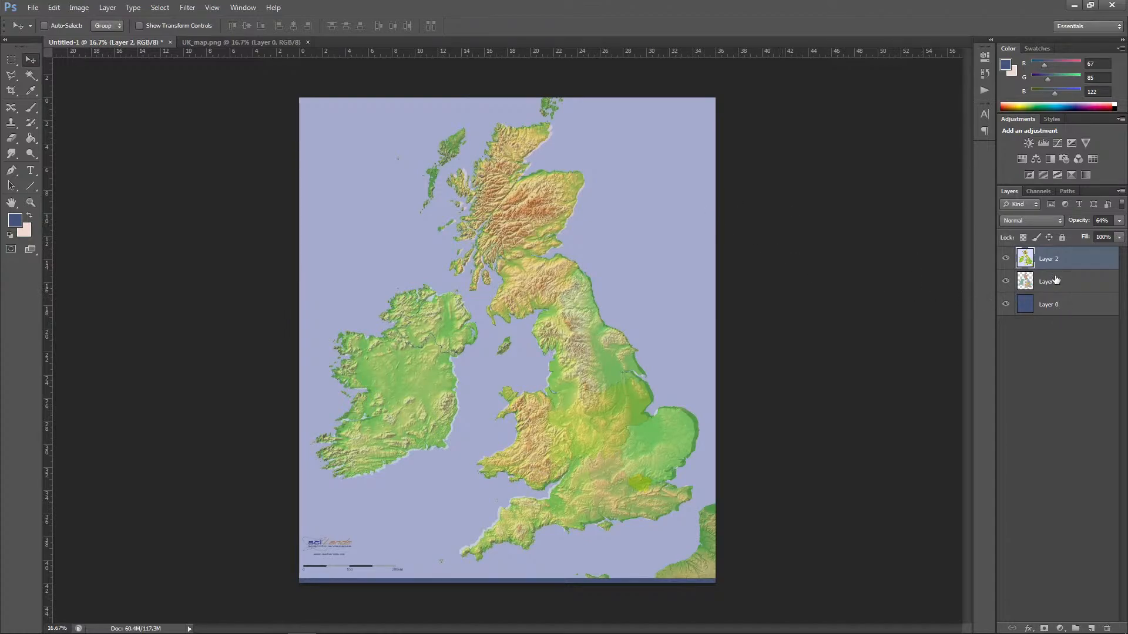
Step: Using the outline of the coloured regions on Layer 3 as a selection, clear everything outside it from the elevation map, then deselect
click(1025, 280)
ctrl+click(1025, 281)
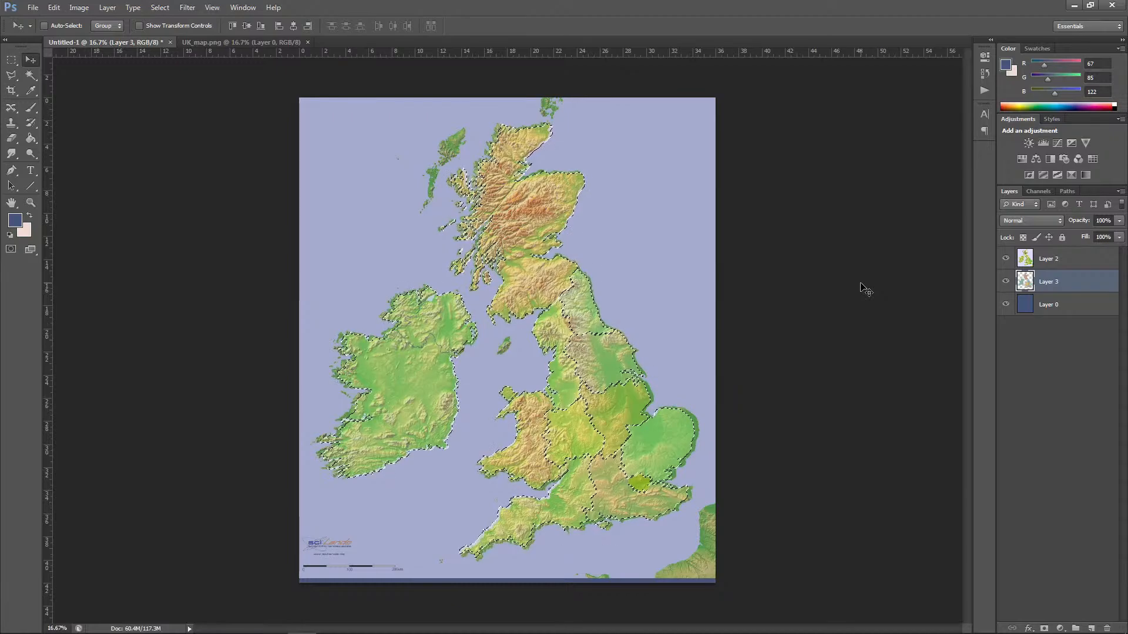
key(alt+bracketright)
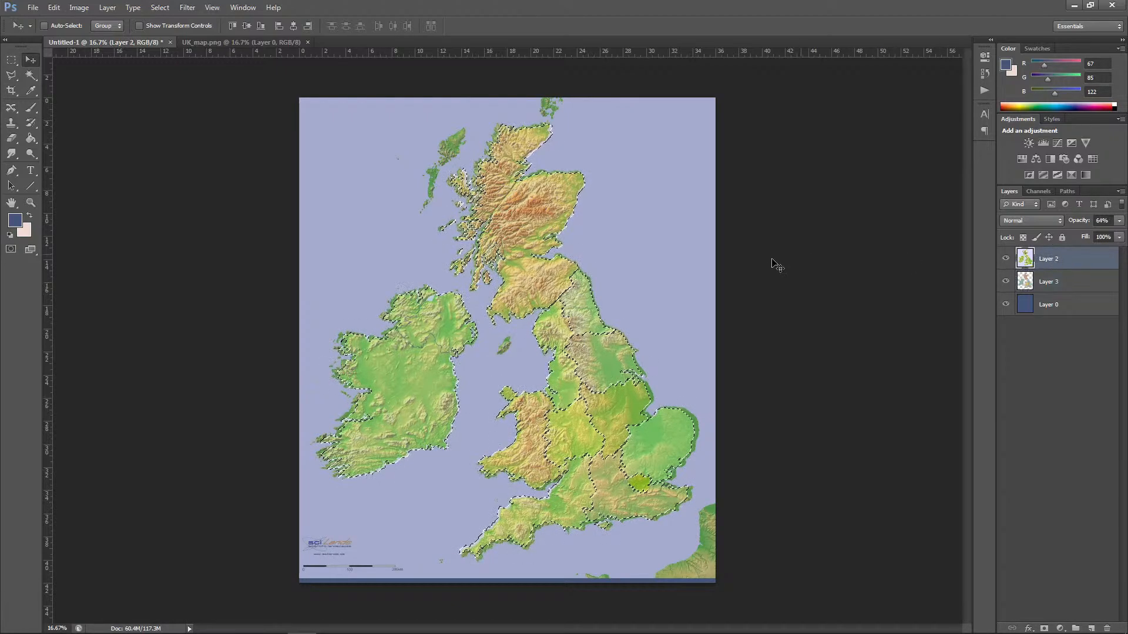
click(160, 7)
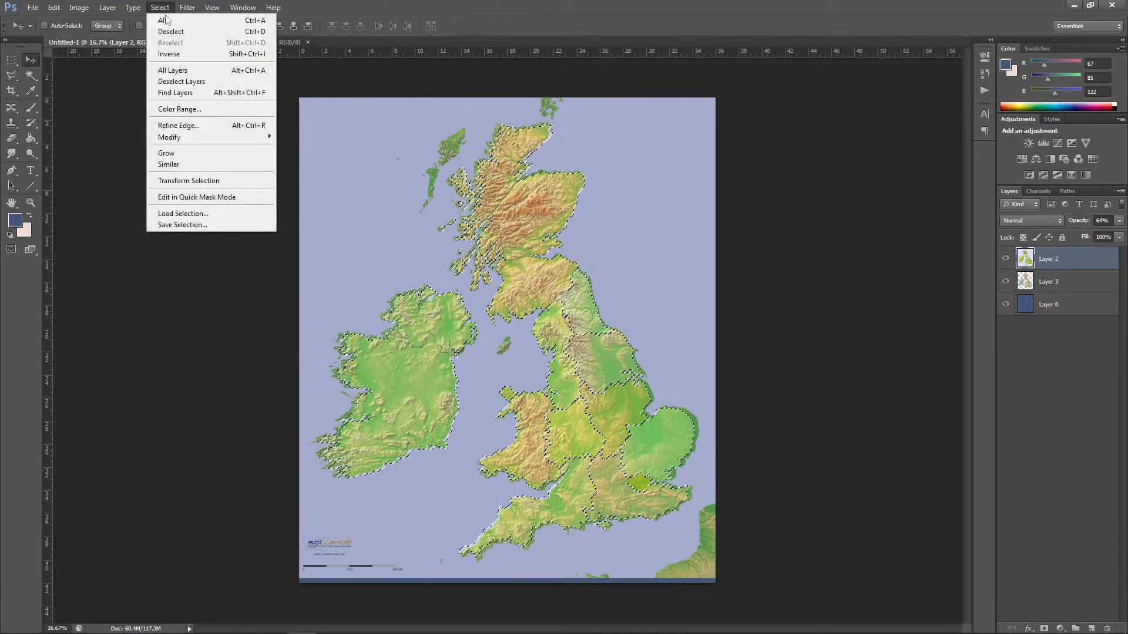
click(176, 54)
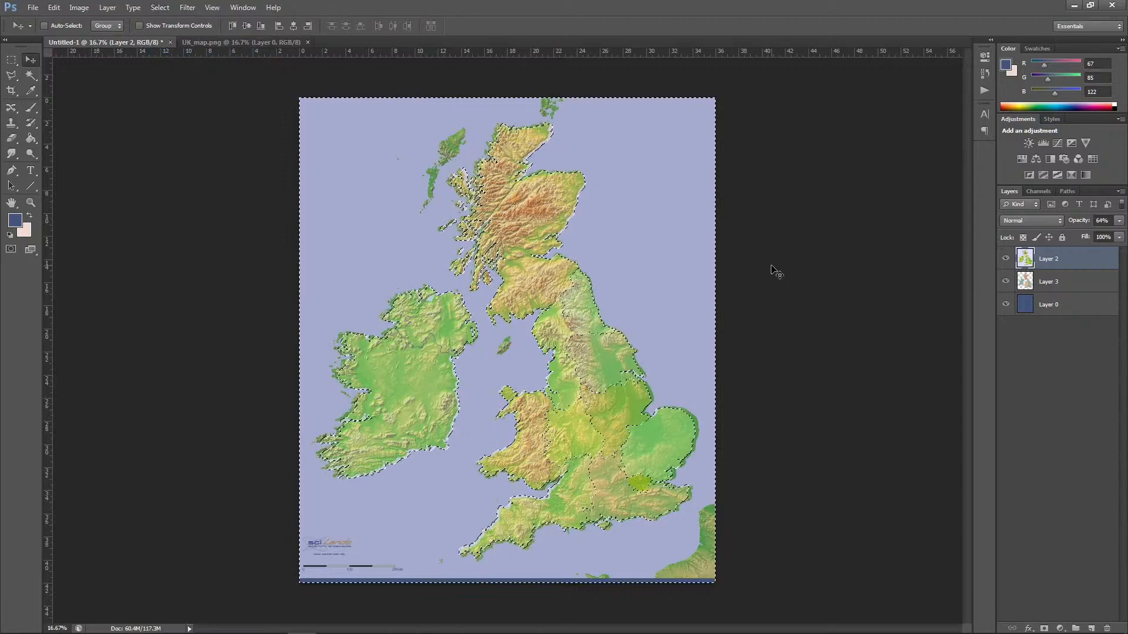
key(alt+BackSpace)
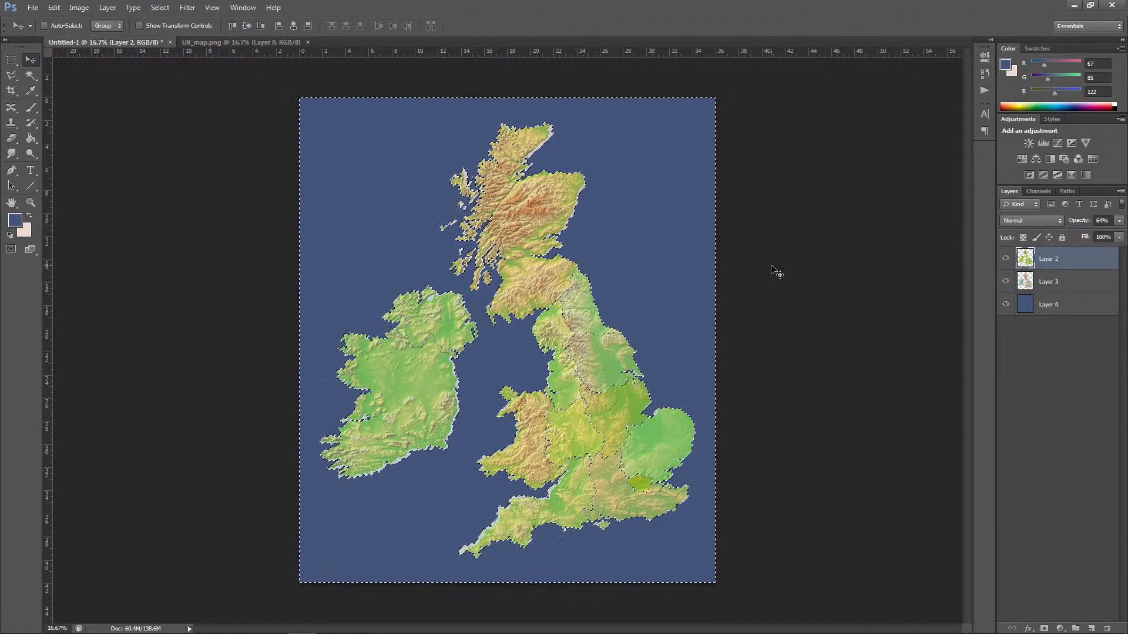
key(ctrl+d)
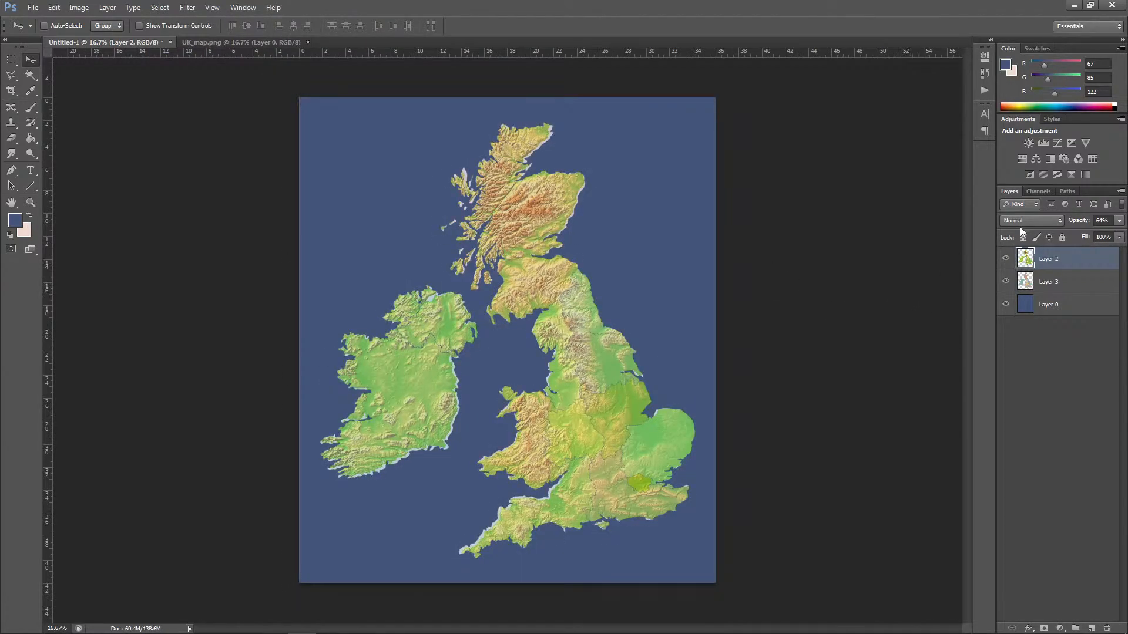
Step: Set the elevation layer's blend mode to Overlay and desaturate it
click(1025, 221)
click(1015, 374)
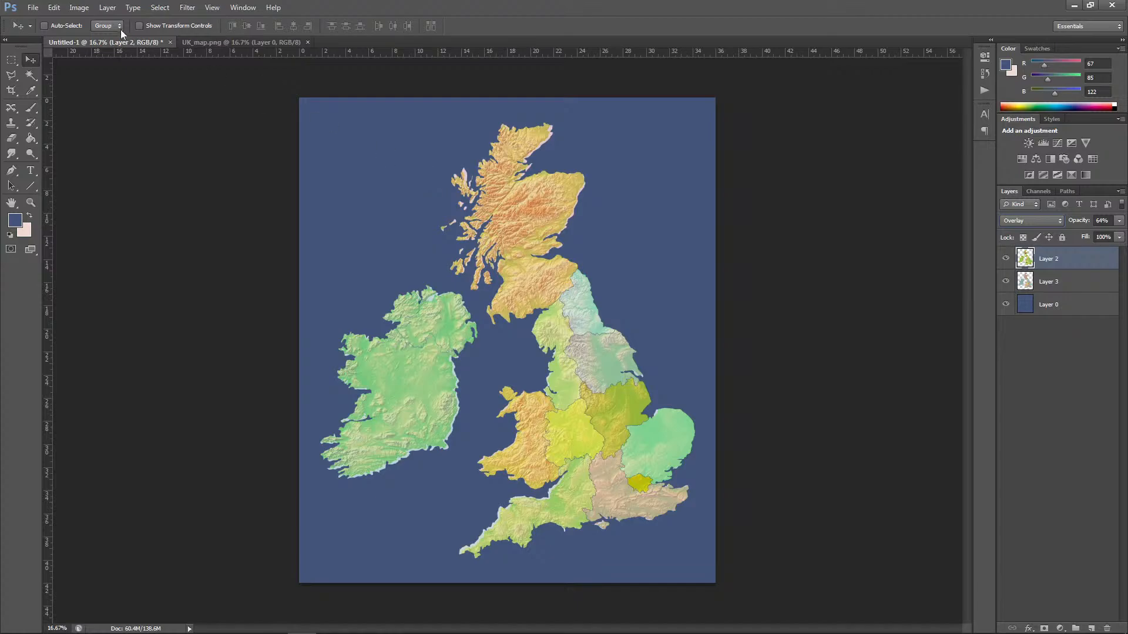
click(79, 7)
mouse_move(97, 40)
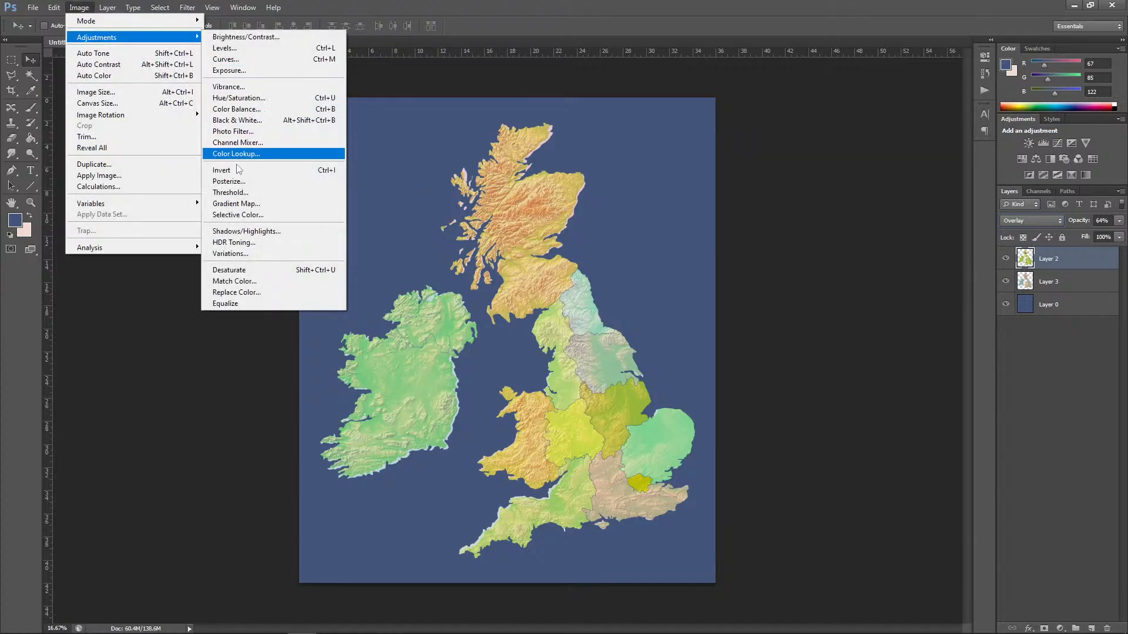
click(238, 269)
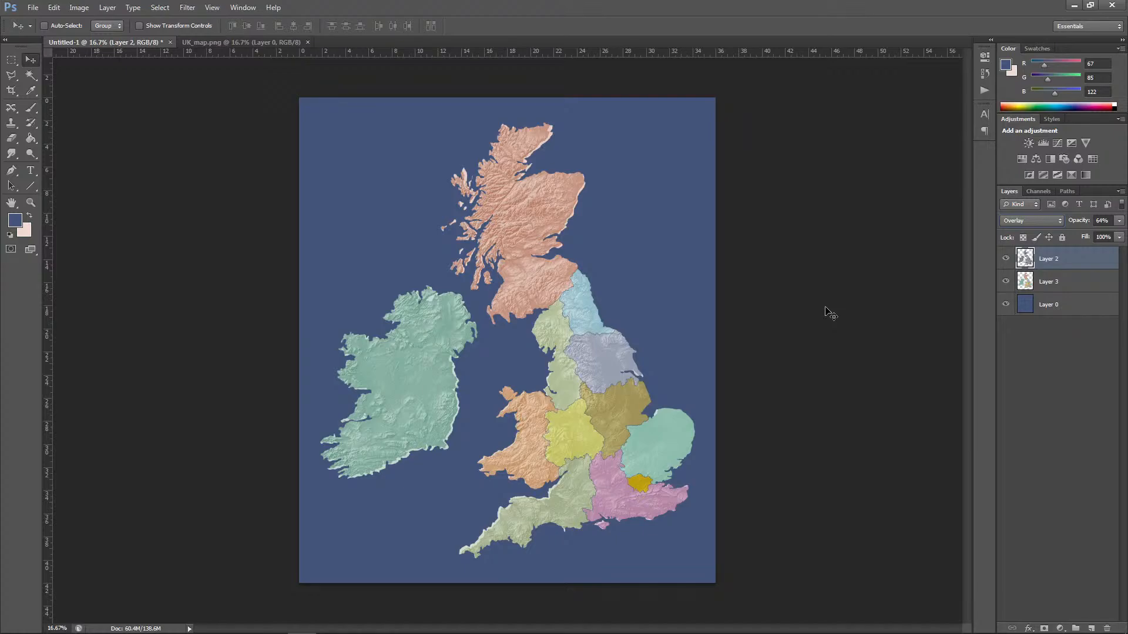
Step: Smooth the elevation layer within the coloured regions' outline using a Median filter with a 10-pixel radius, then deselect
ctrl+click(1024, 282)
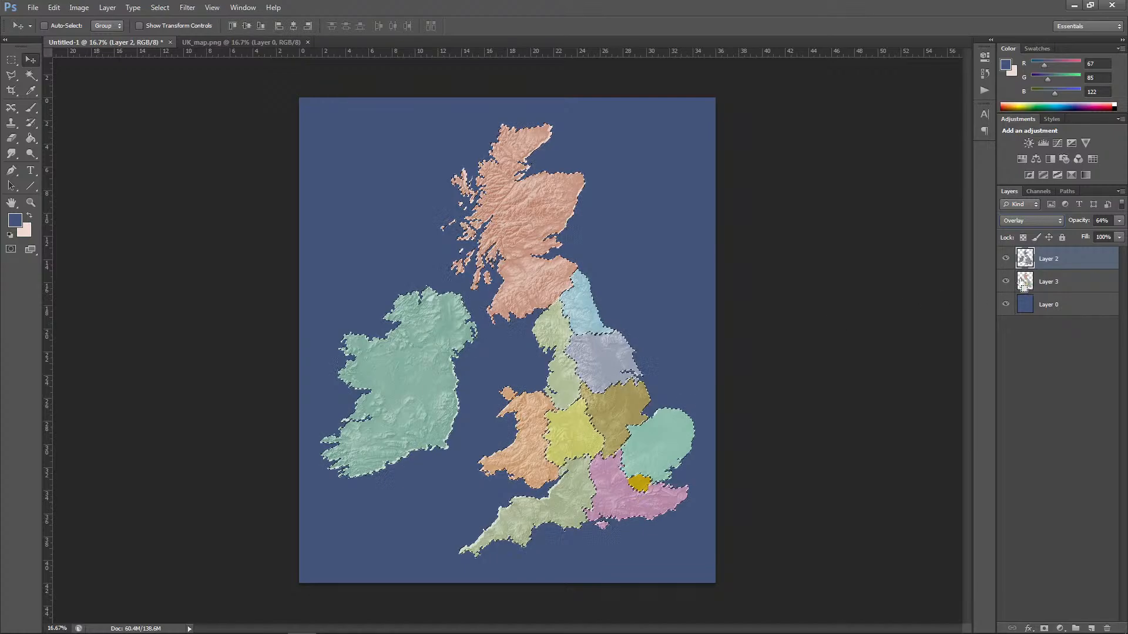
click(189, 8)
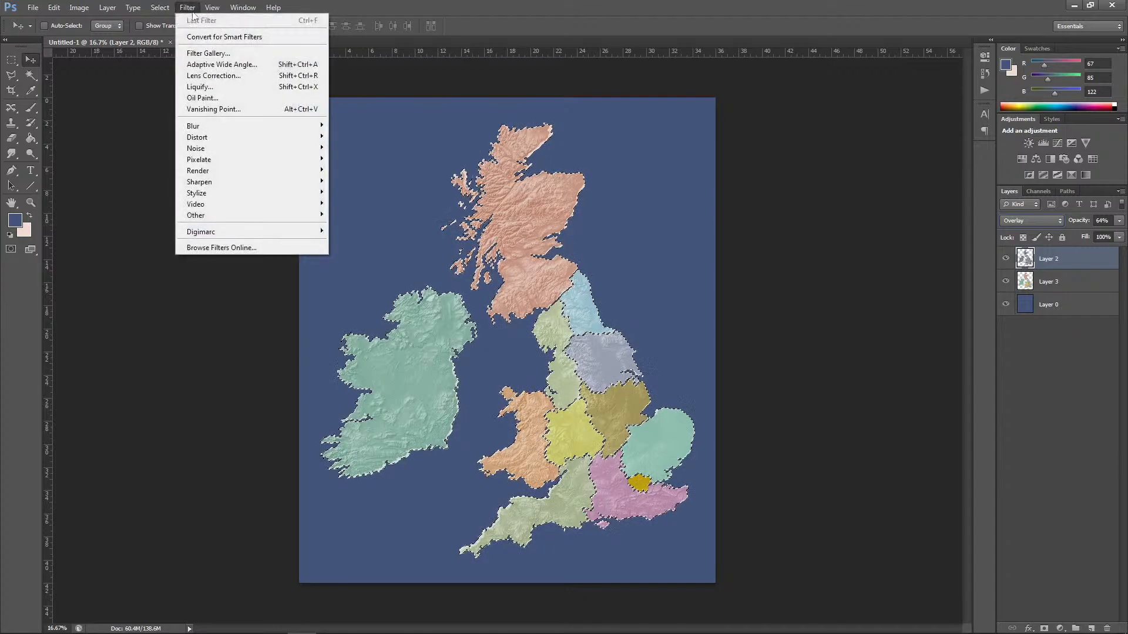
mouse_move(217, 149)
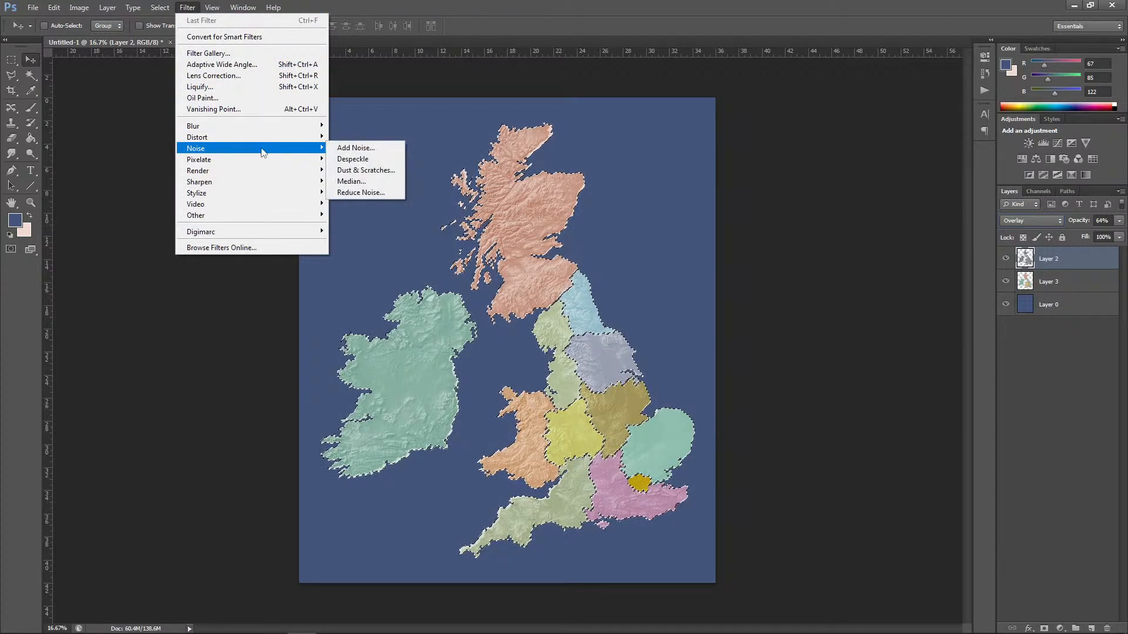
click(351, 182)
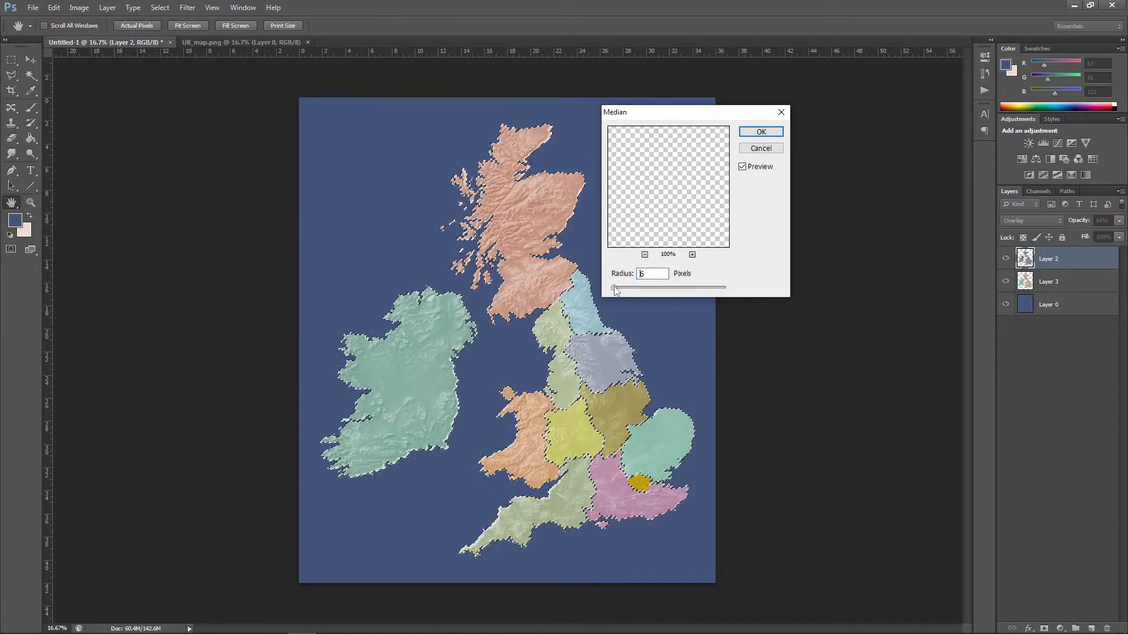
drag(615, 289, 616, 291)
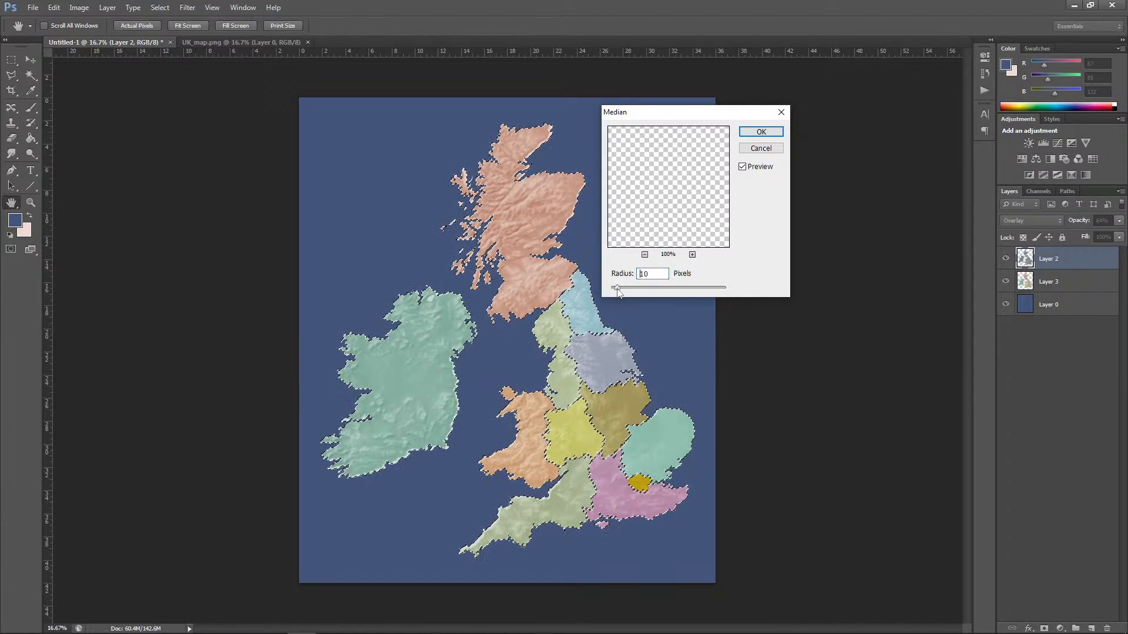
click(758, 133)
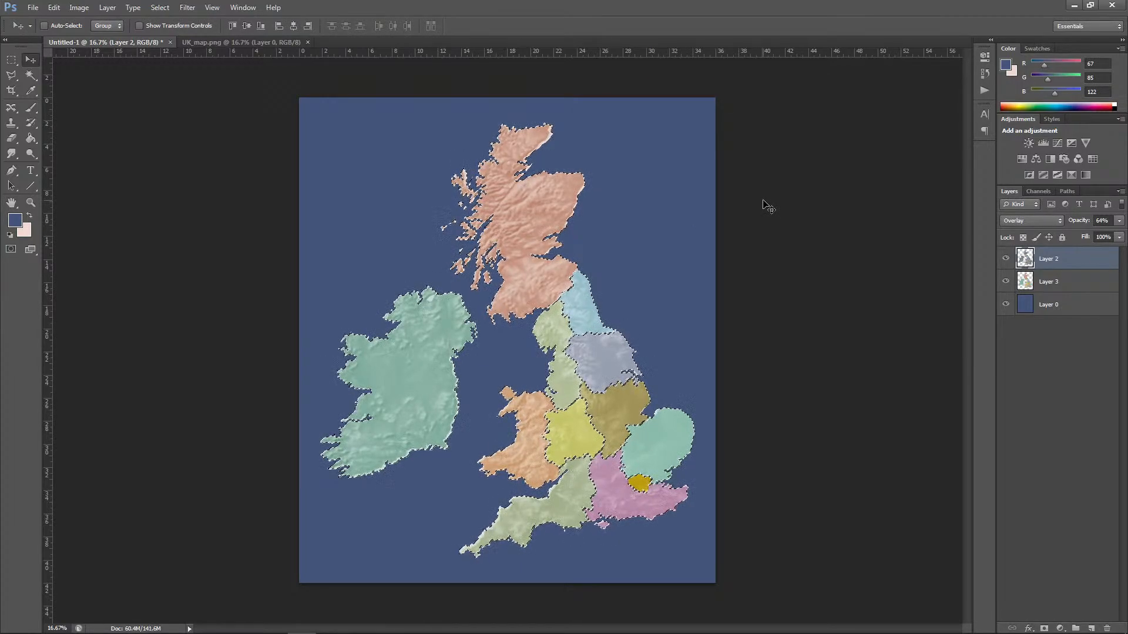
key(ctrl+d)
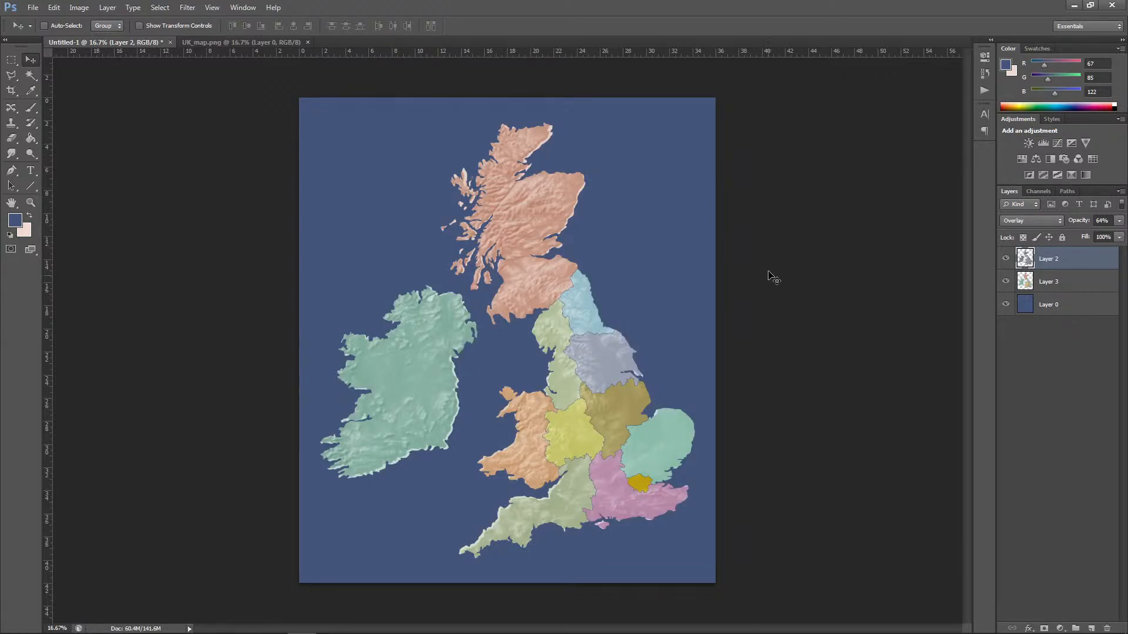
Step: Smudge the relief's bright edges into the sea along Ireland's east, south and north coasts, using a 94-pixel Smudge tool at 50% strength
key(ctrl+plus)
key(ctrl+plus)
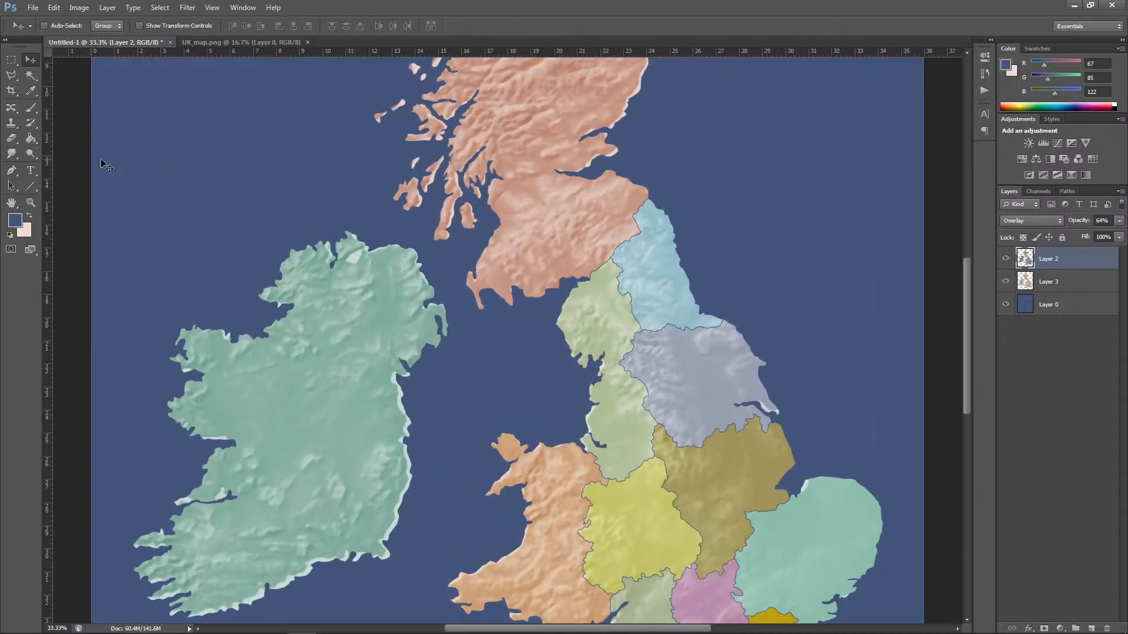
key(alt+Tab)
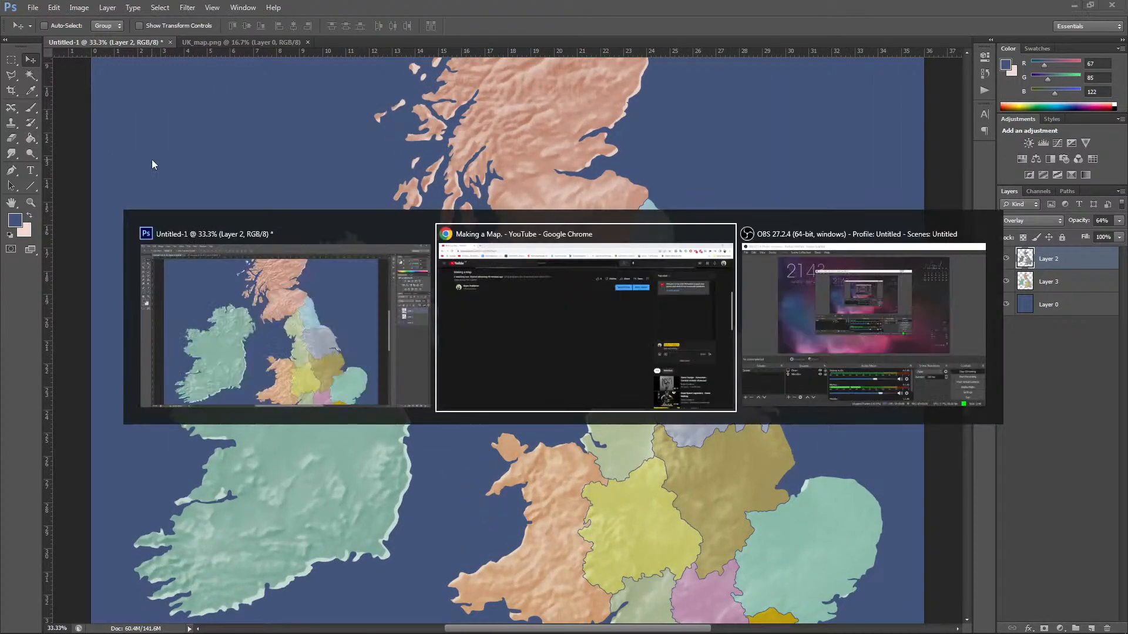
key(alt+Tab)
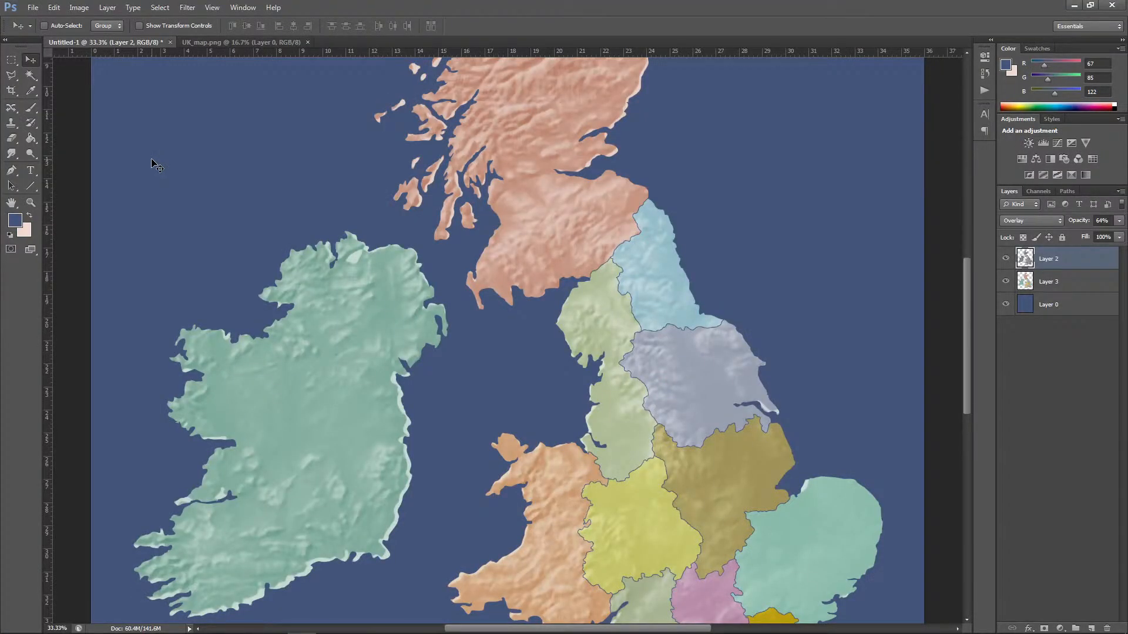
click(13, 153)
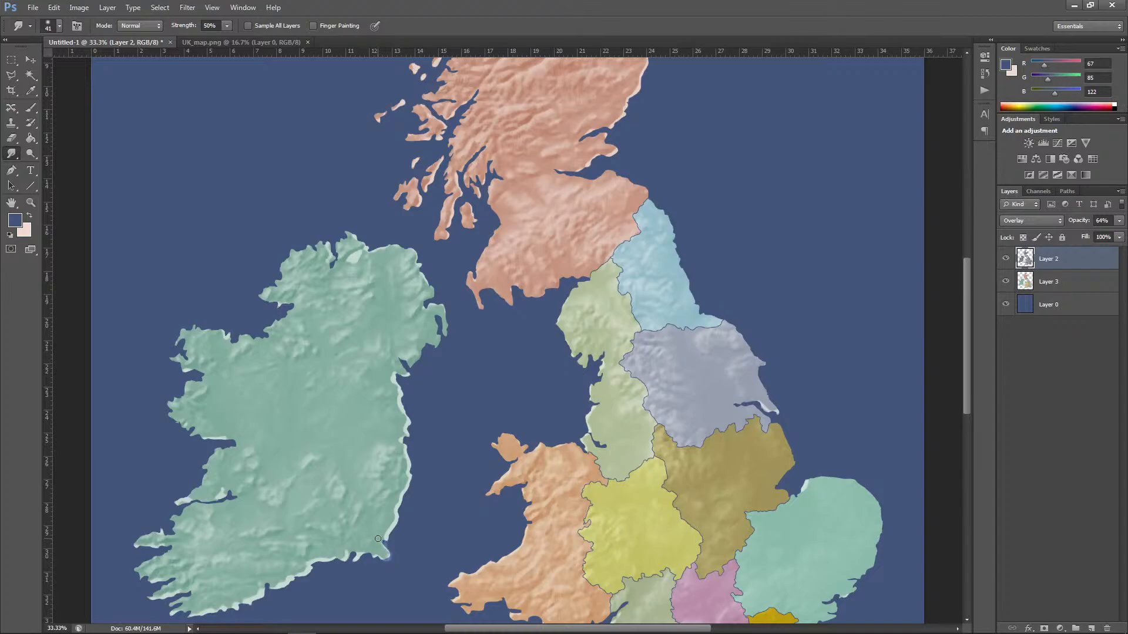
click(60, 25)
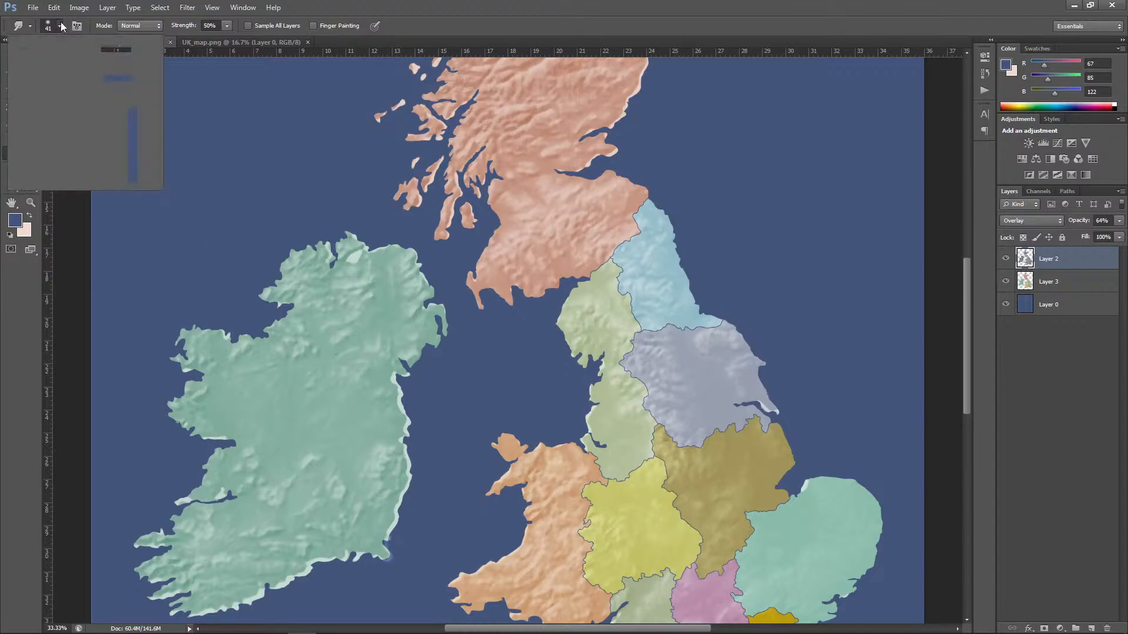
drag(42, 63, 70, 62)
mouse_move(383, 532)
mouse_down()
mouse_move(395, 506)
mouse_move(412, 492)
mouse_move(413, 469)
mouse_move(404, 479)
mouse_move(412, 463)
mouse_move(398, 439)
mouse_move(415, 423)
mouse_move(392, 416)
mouse_move(413, 426)
mouse_move(391, 400)
mouse_move(405, 405)
mouse_move(408, 377)
mouse_up()
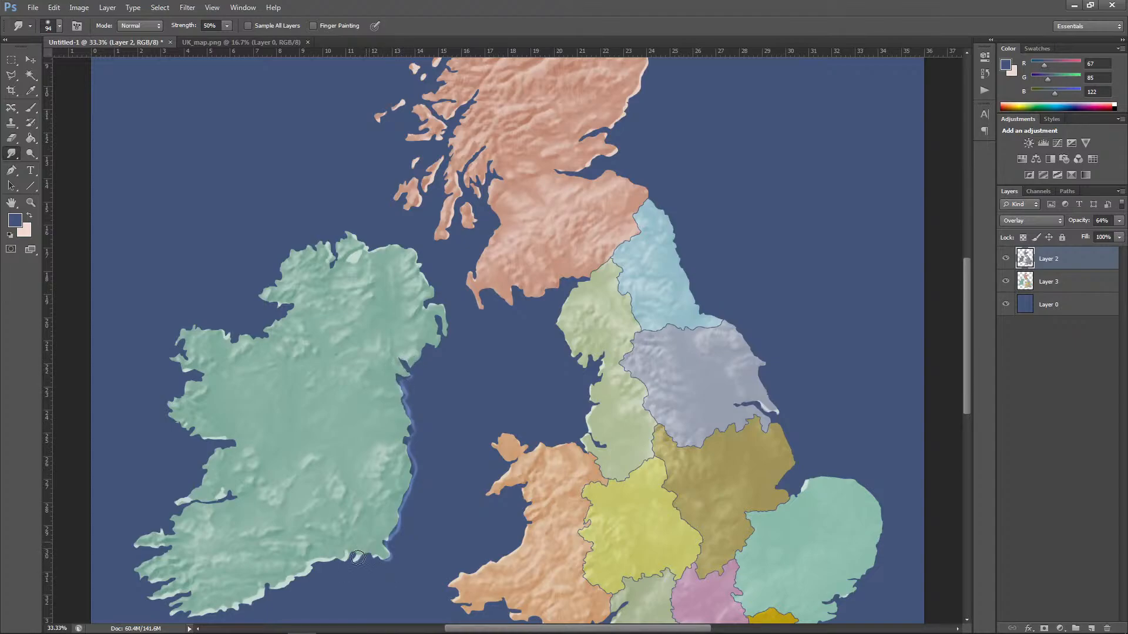
mouse_move(356, 562)
mouse_down()
mouse_move(389, 543)
mouse_move(311, 555)
mouse_move(339, 565)
mouse_move(303, 565)
mouse_move(287, 591)
mouse_up()
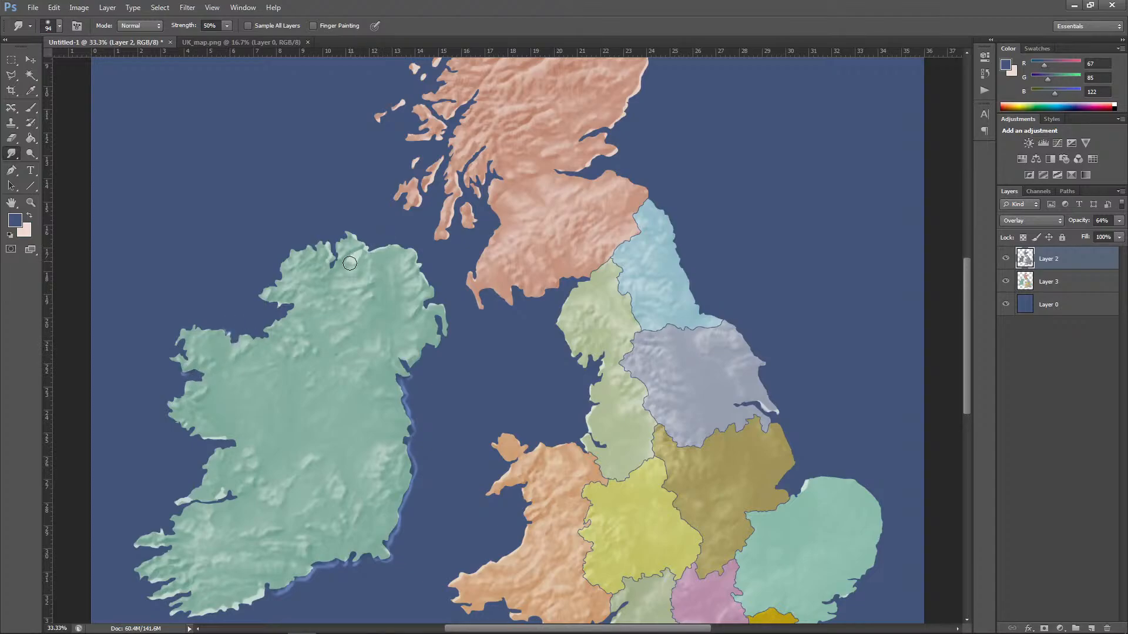
mouse_move(348, 274)
mouse_down()
mouse_move(363, 243)
mouse_move(368, 254)
mouse_move(381, 244)
mouse_move(424, 279)
mouse_move(357, 235)
mouse_move(328, 270)
mouse_up()
mouse_move(251, 579)
mouse_down()
mouse_move(231, 614)
mouse_move(218, 597)
mouse_move(200, 622)
mouse_move(186, 608)
mouse_move(188, 557)
mouse_move(177, 610)
mouse_up()
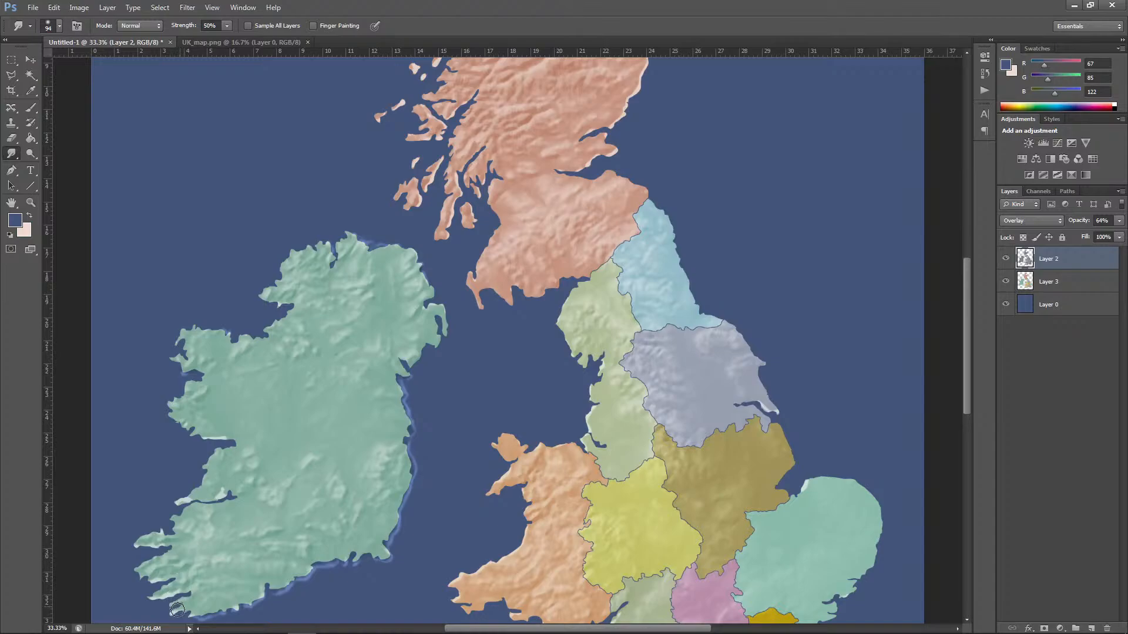
drag(254, 594, 310, 574)
Step: Smudge the bright relief edges at the Humber estuary and along Scotland's east coast, northern tip and western islands
drag(766, 401, 776, 407)
drag(453, 219, 460, 184)
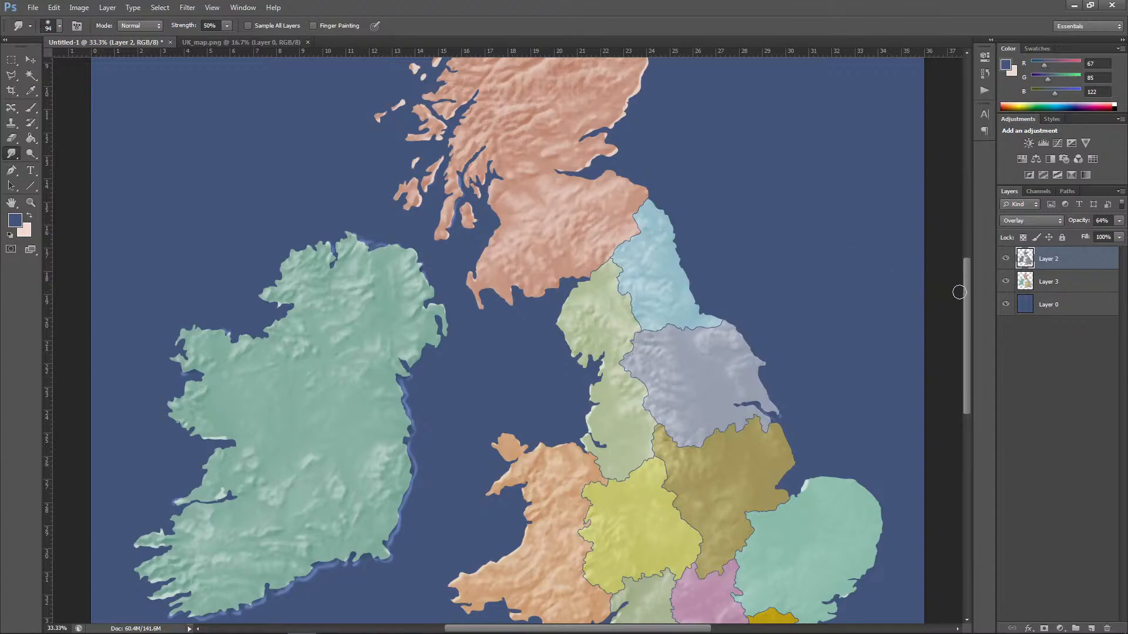
scroll(968, 291, up, 5)
mouse_move(614, 220)
mouse_down()
mouse_move(624, 223)
mouse_move(648, 179)
mouse_move(650, 158)
mouse_move(641, 159)
mouse_move(660, 122)
mouse_up()
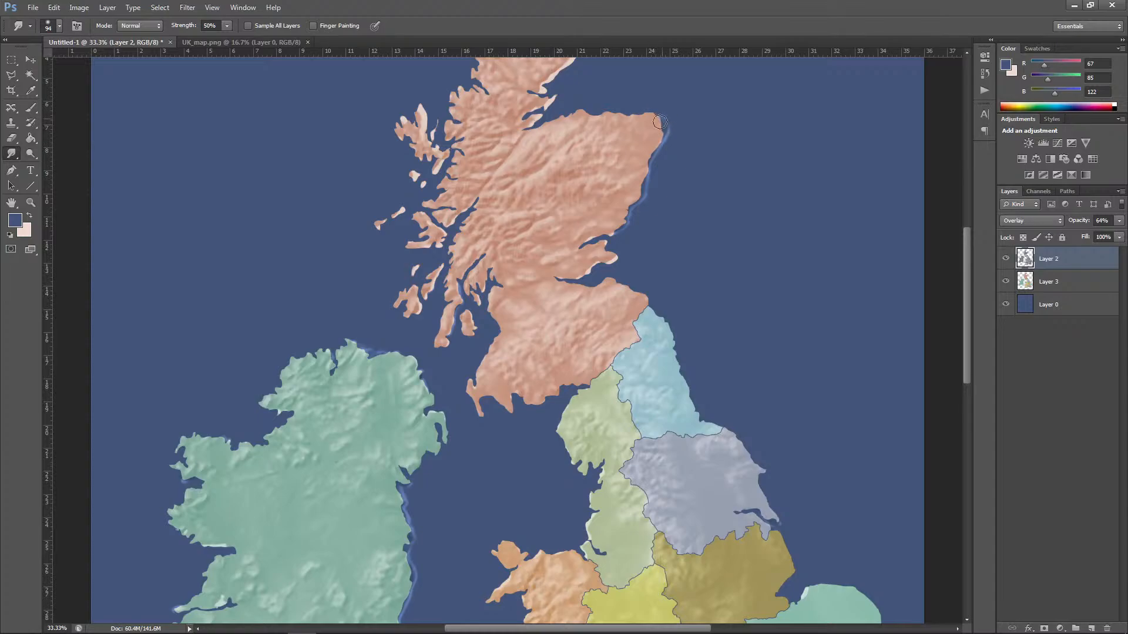
mouse_move(577, 275)
mouse_down()
mouse_move(615, 259)
mouse_move(584, 238)
mouse_up()
mouse_move(433, 161)
mouse_down()
mouse_move(441, 171)
mouse_move(423, 100)
mouse_up()
drag(968, 331, 968, 275)
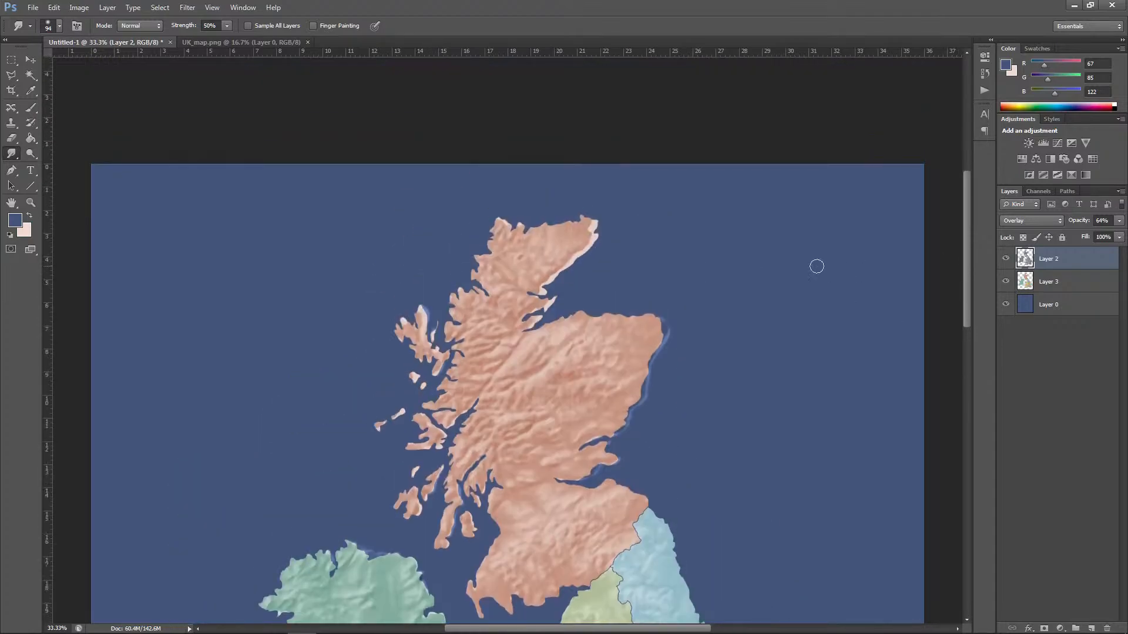
mouse_move(537, 310)
mouse_down()
mouse_move(553, 296)
mouse_move(540, 282)
mouse_move(595, 221)
mouse_up()
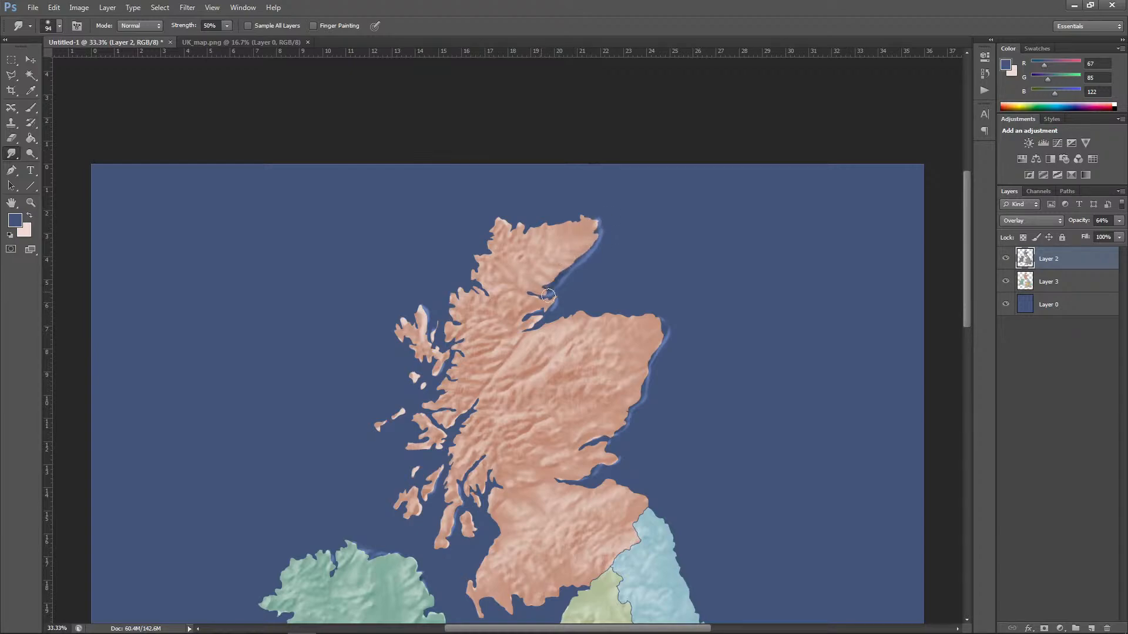
Step: Smudge the bright relief edges along north-west England, the Bristol Channel, Cornwall, the south-east coast and Ireland's western inlet
drag(965, 283, 960, 398)
drag(590, 330, 587, 311)
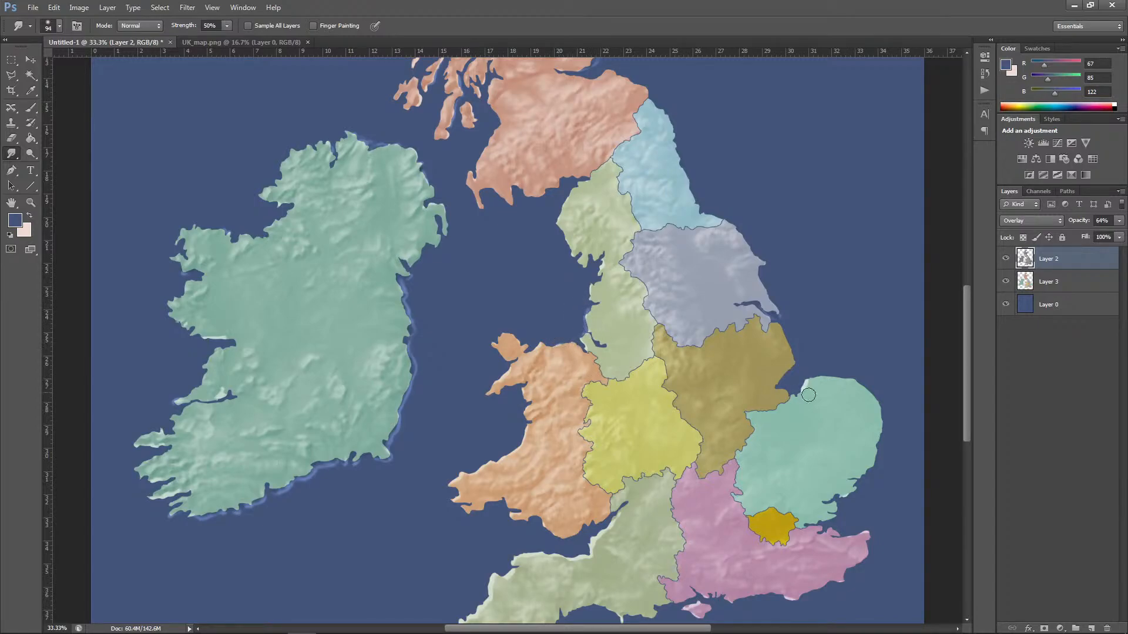
mouse_move(614, 520)
mouse_down()
mouse_move(589, 562)
mouse_move(558, 551)
mouse_move(617, 513)
mouse_up()
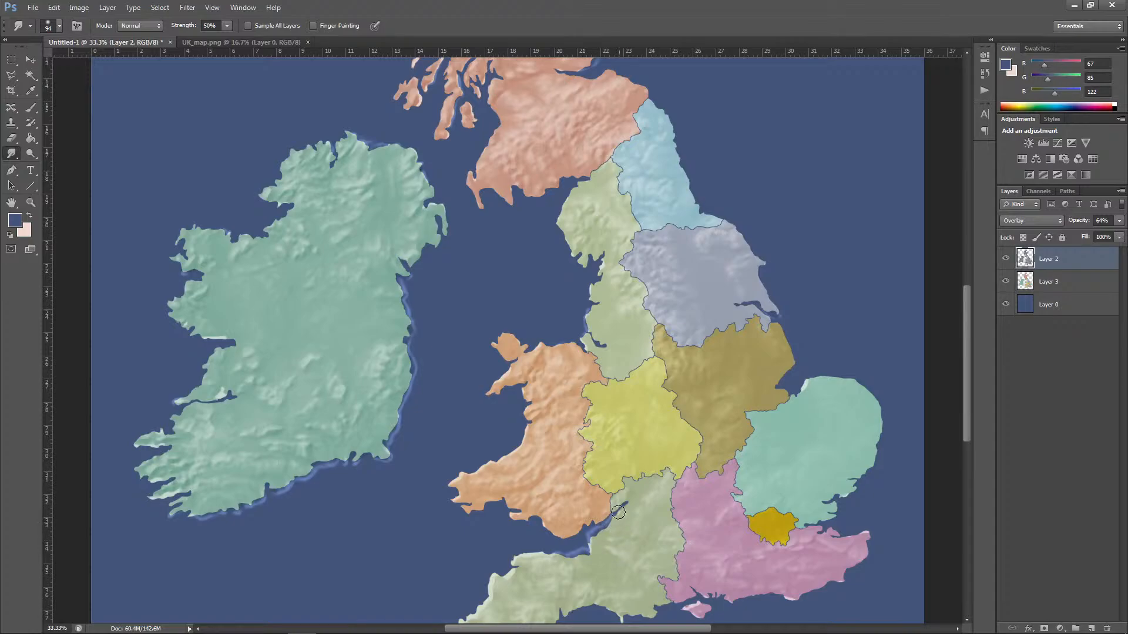
scroll(784, 475, down, 5)
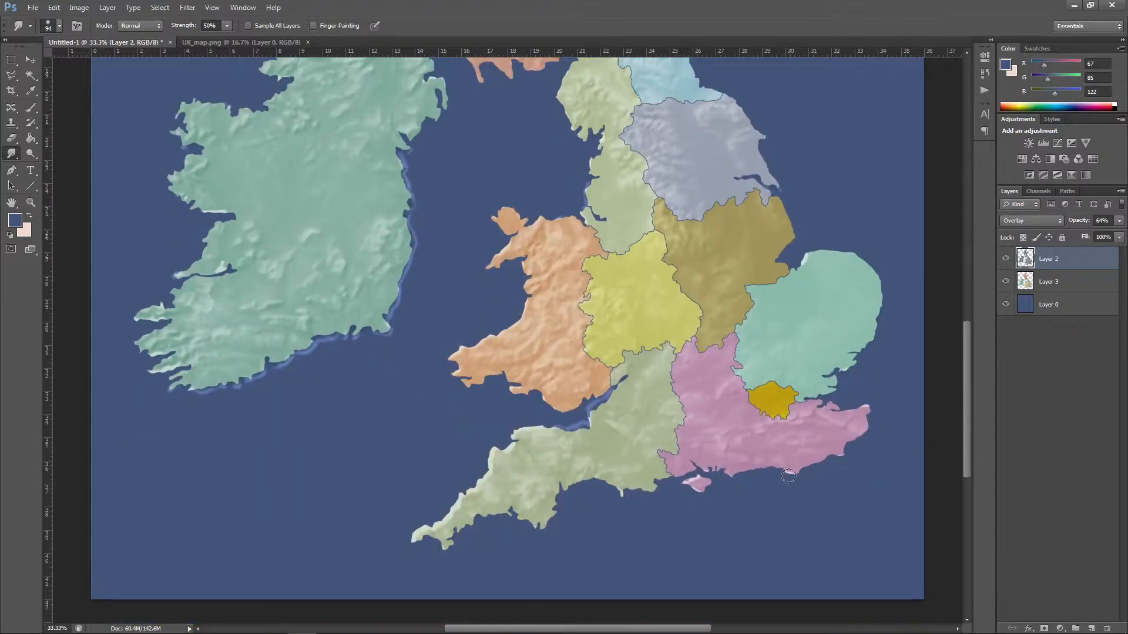
mouse_move(698, 479)
mouse_down()
mouse_move(683, 482)
mouse_move(697, 496)
mouse_up()
drag(851, 414, 863, 411)
drag(837, 447, 842, 452)
drag(514, 448, 443, 524)
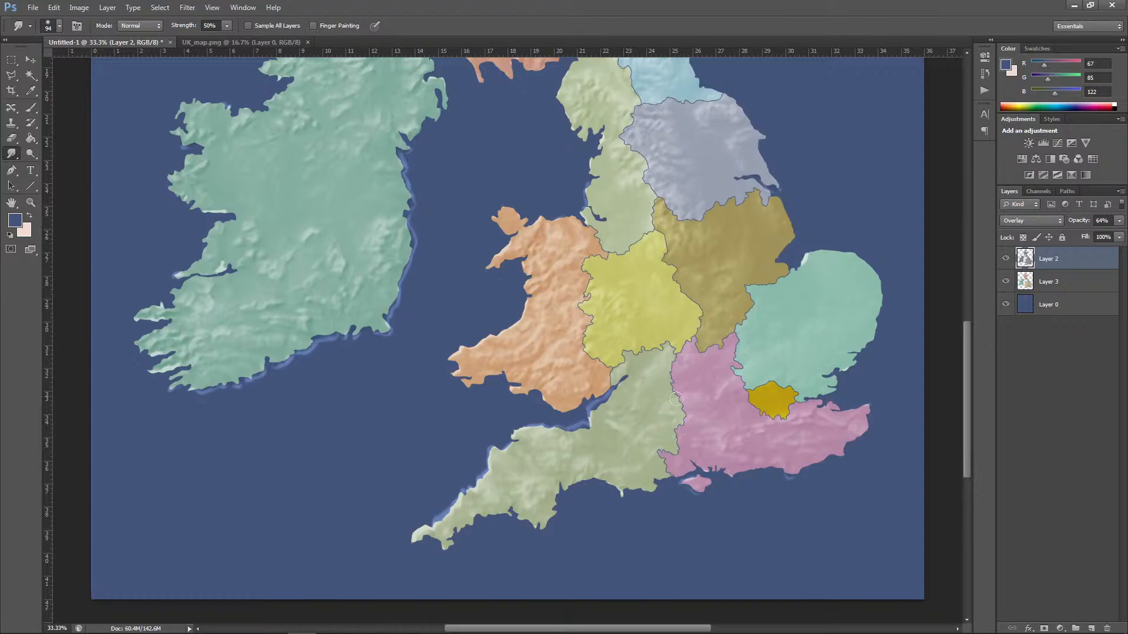
drag(238, 260, 217, 272)
Step: Clear the smudged overspill on the elevation layer outside the outline of Layer 3's coloured regions, then deselect
key(ctrl+minus)
key(ctrl+minus)
key(ctrl+minus)
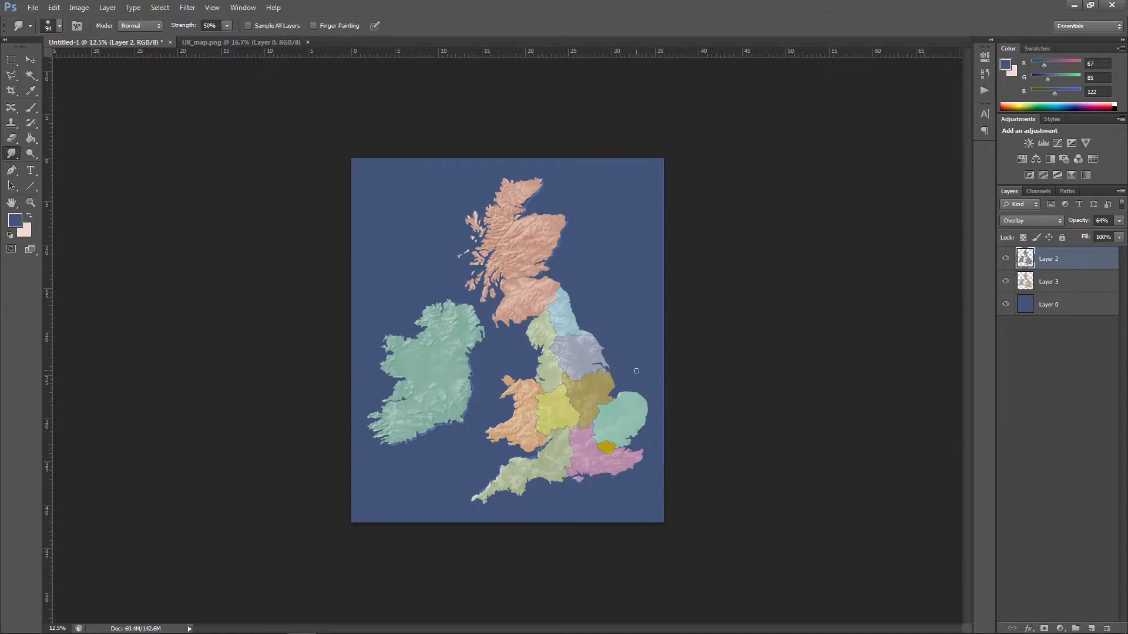
ctrl+click(1025, 282)
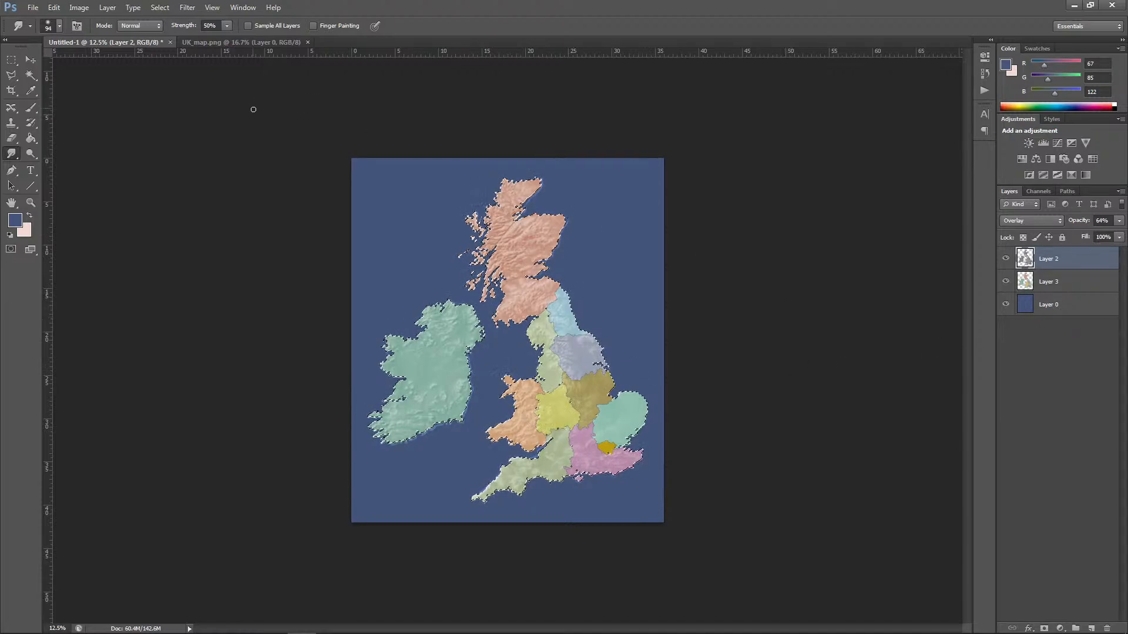
click(159, 7)
click(173, 54)
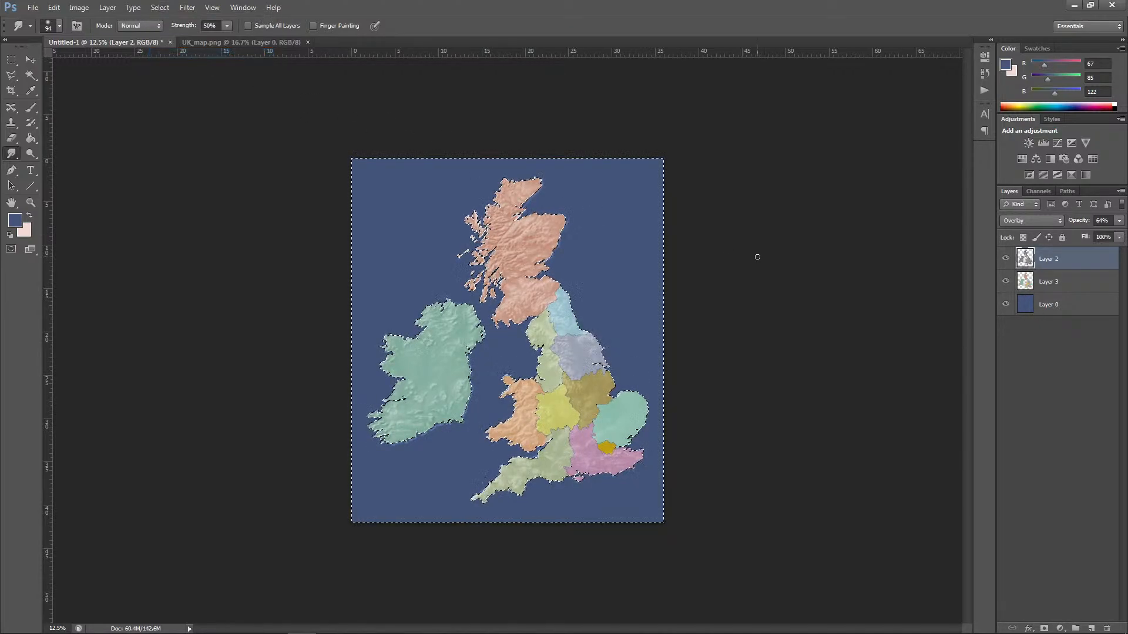
key(Delete)
key(ctrl+d)
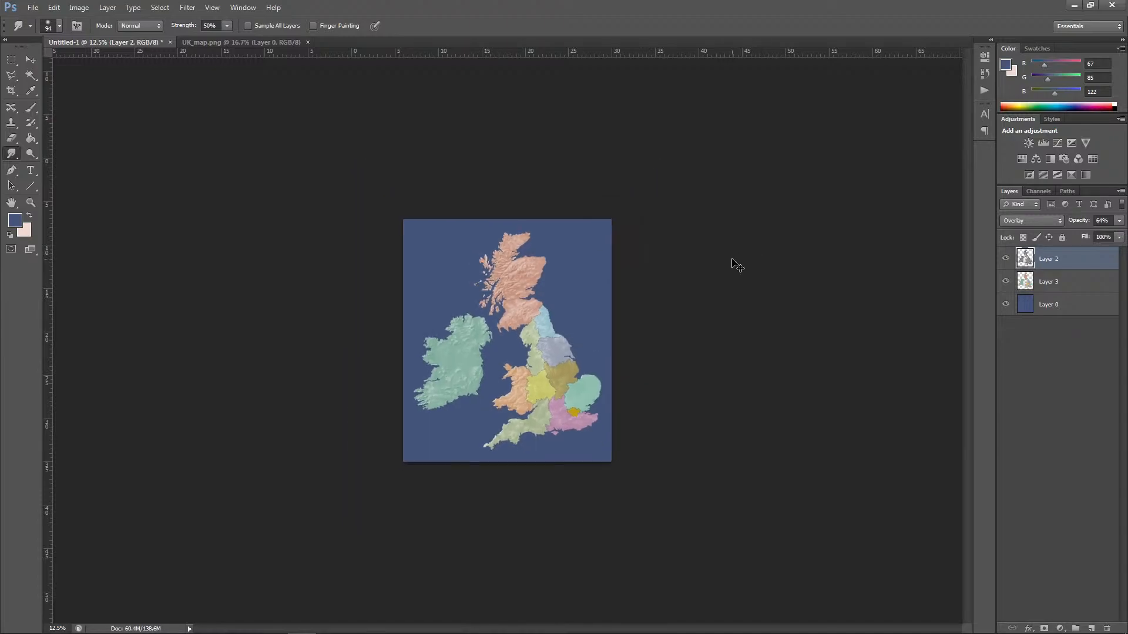
Step: Try the Multiply, Color Burn and Vivid Light blend modes on the elevation layer
key(ctrl+plus)
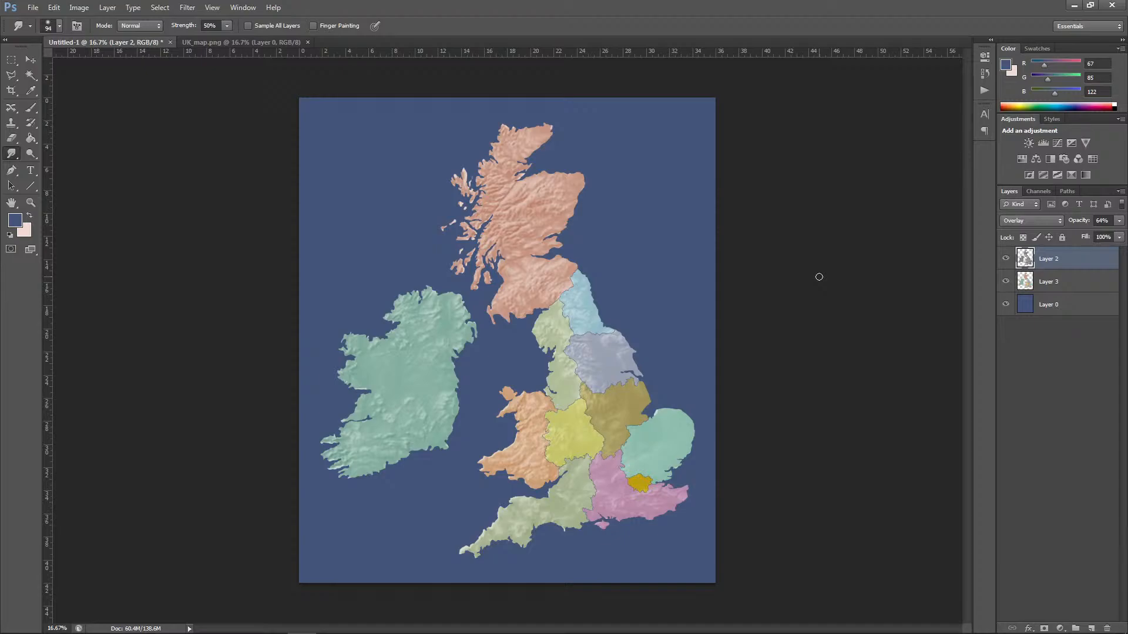
click(1051, 284)
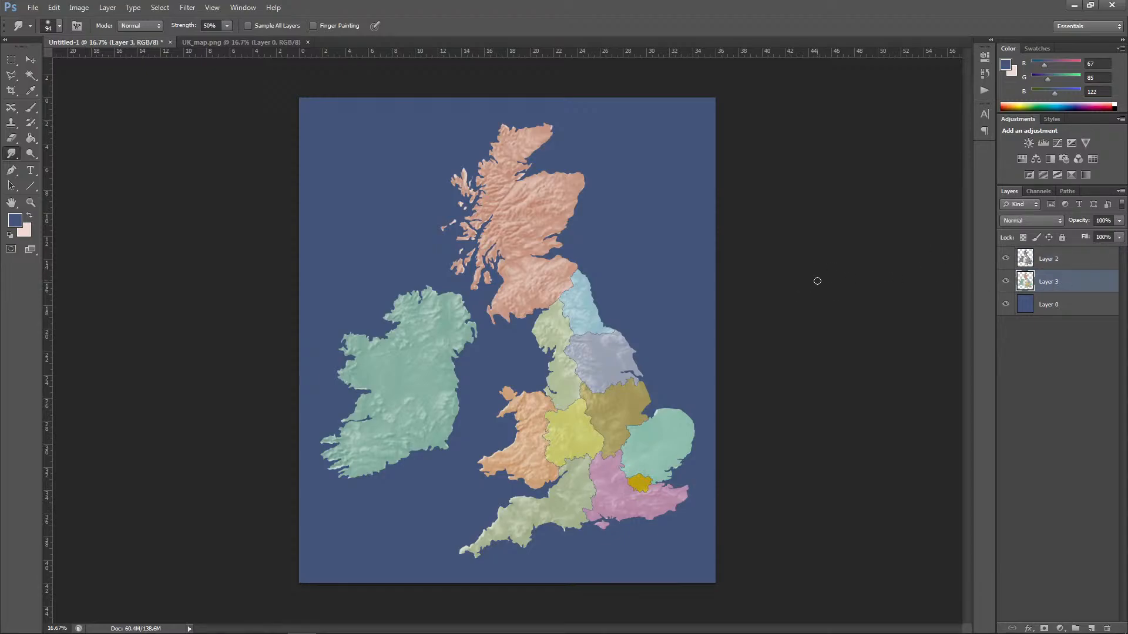
click(1040, 259)
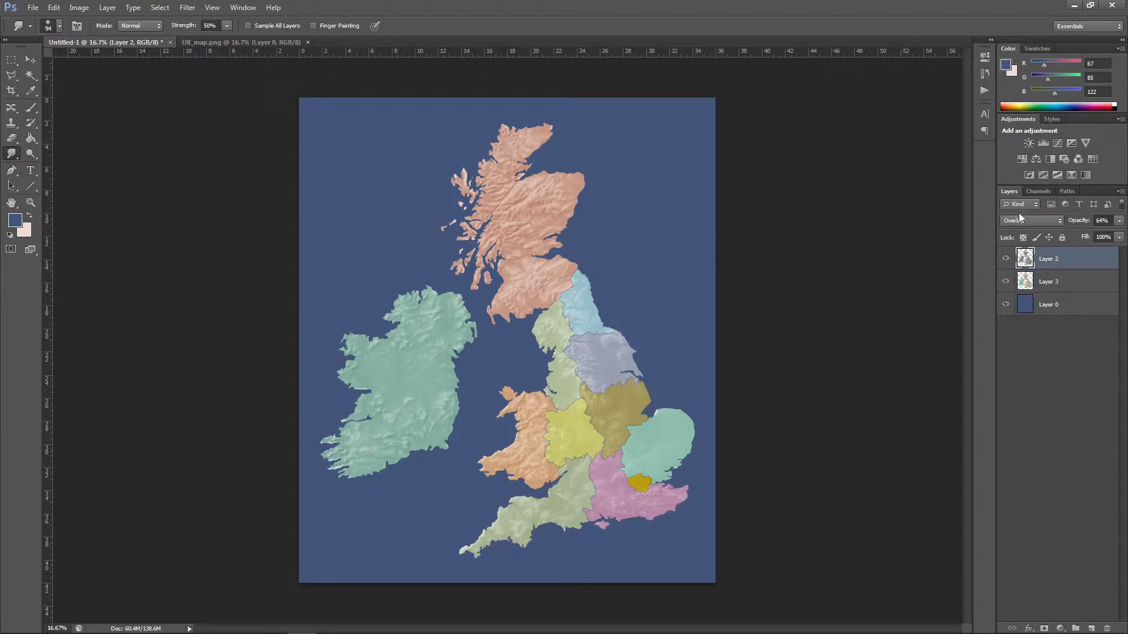
click(1019, 215)
click(1010, 270)
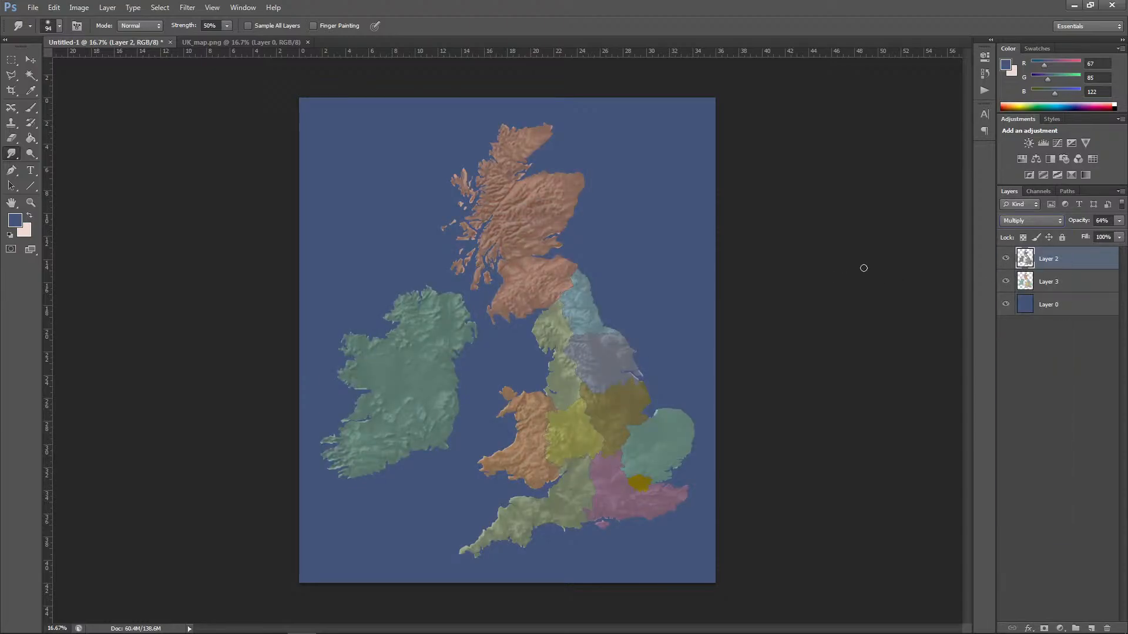
click(1032, 221)
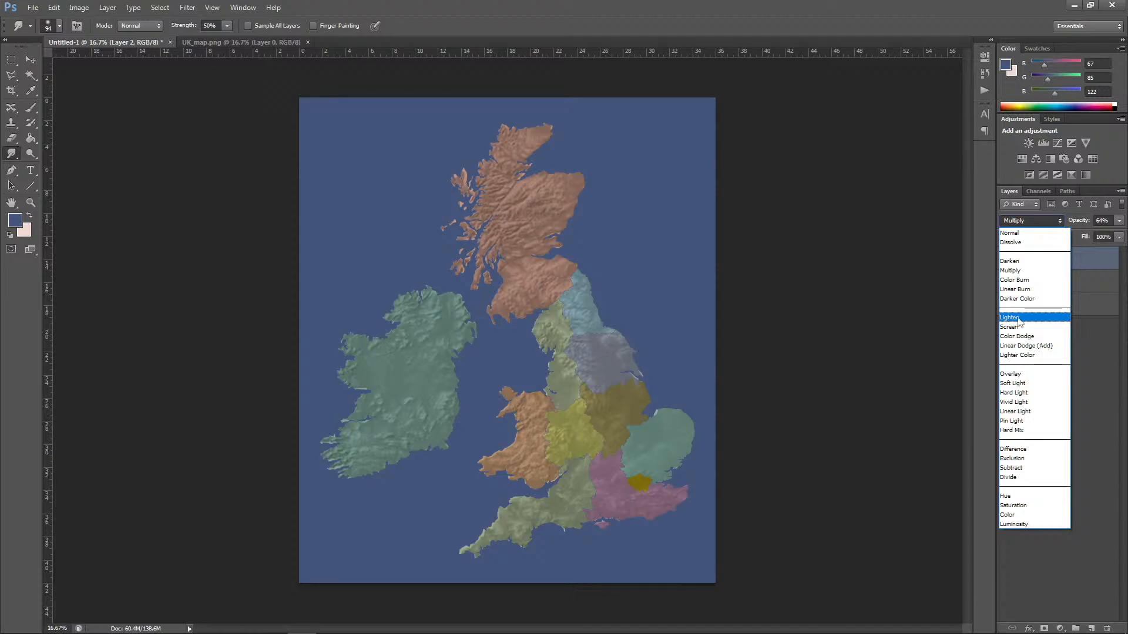
click(1023, 281)
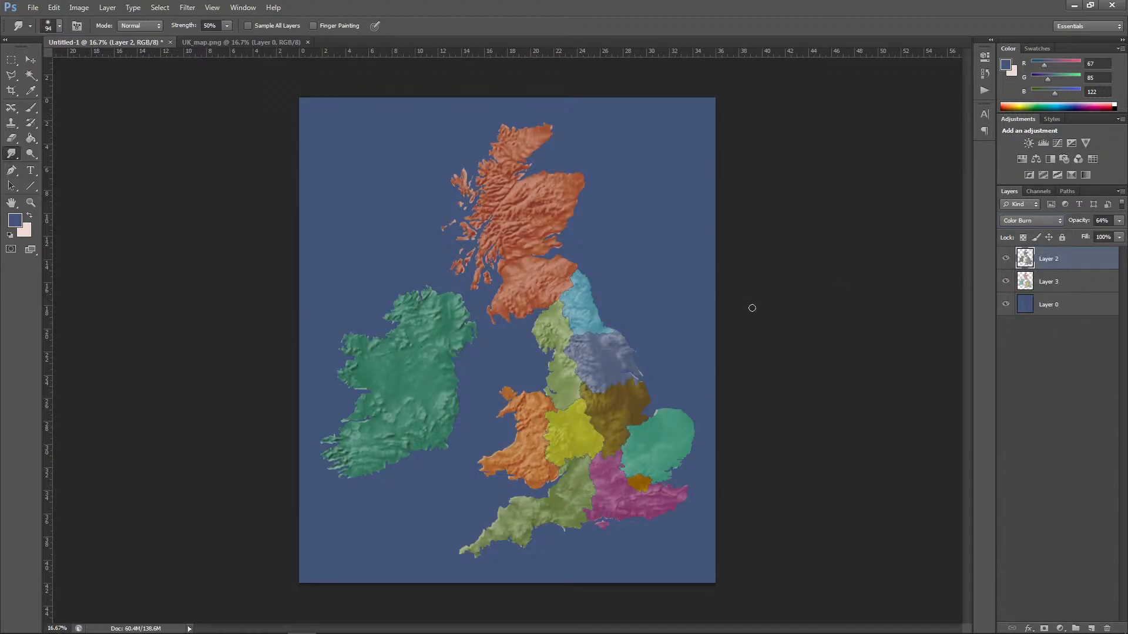
click(1012, 221)
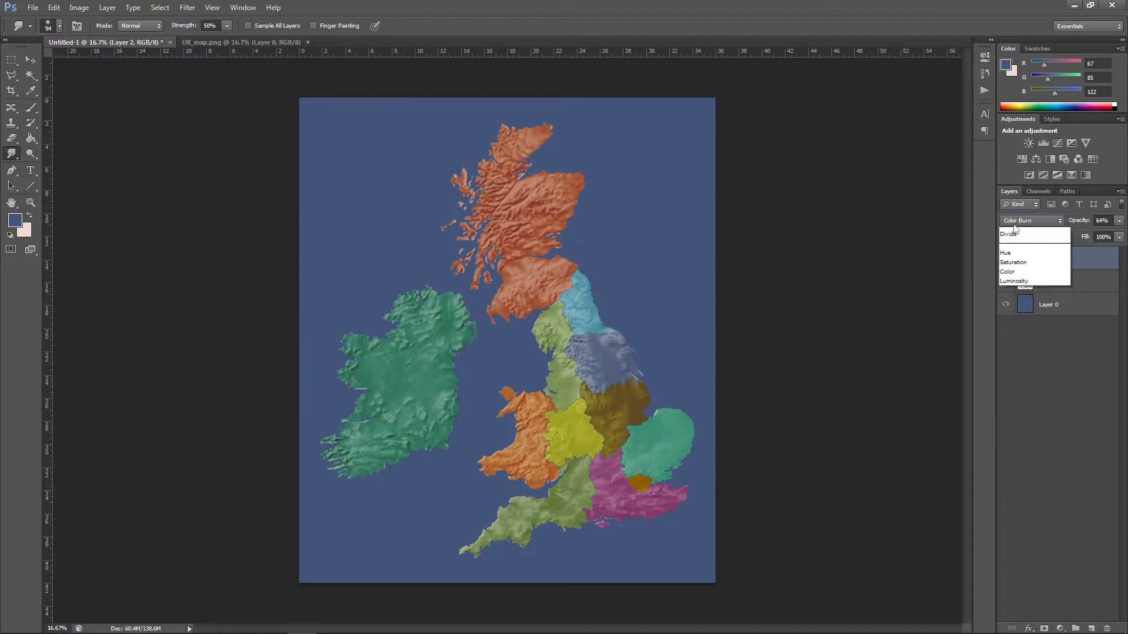
click(1027, 403)
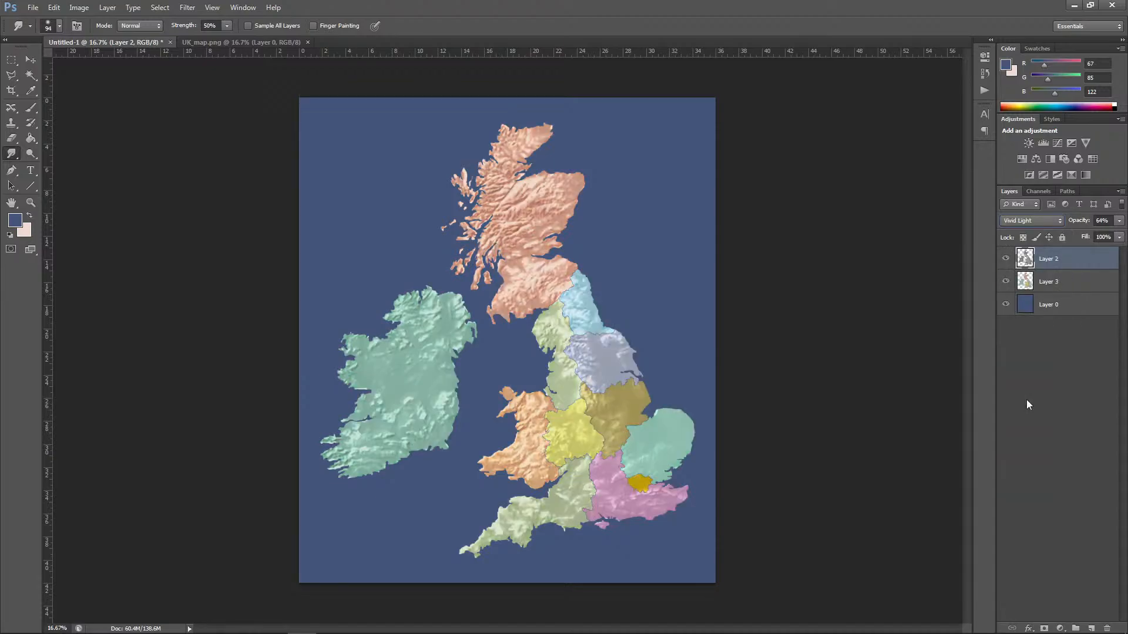
Step: Set the elevation layer's blend mode to Luminosity
click(1033, 220)
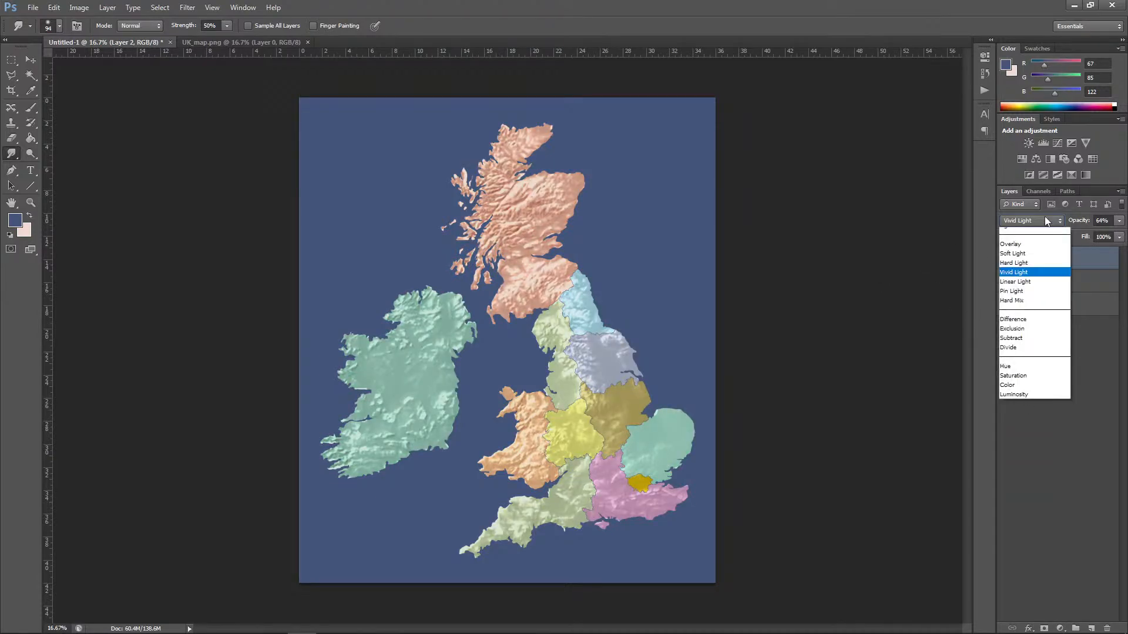
click(1025, 525)
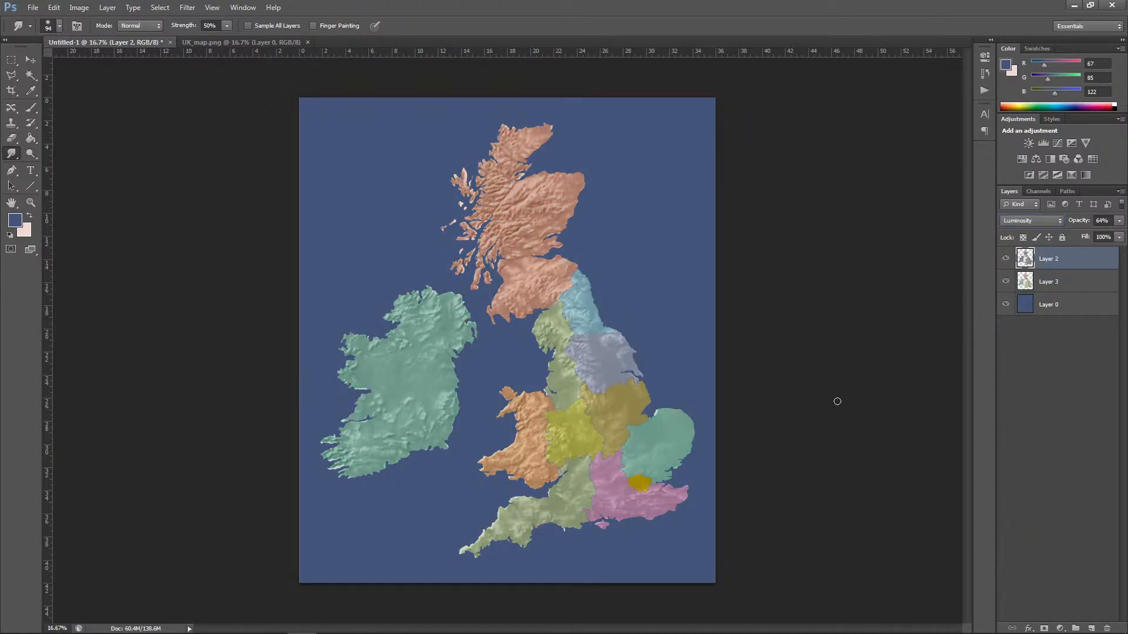
Step: Adjust the coloured regions on Layer 3 with a Vibrance adjustment and apply it
click(1054, 280)
click(79, 7)
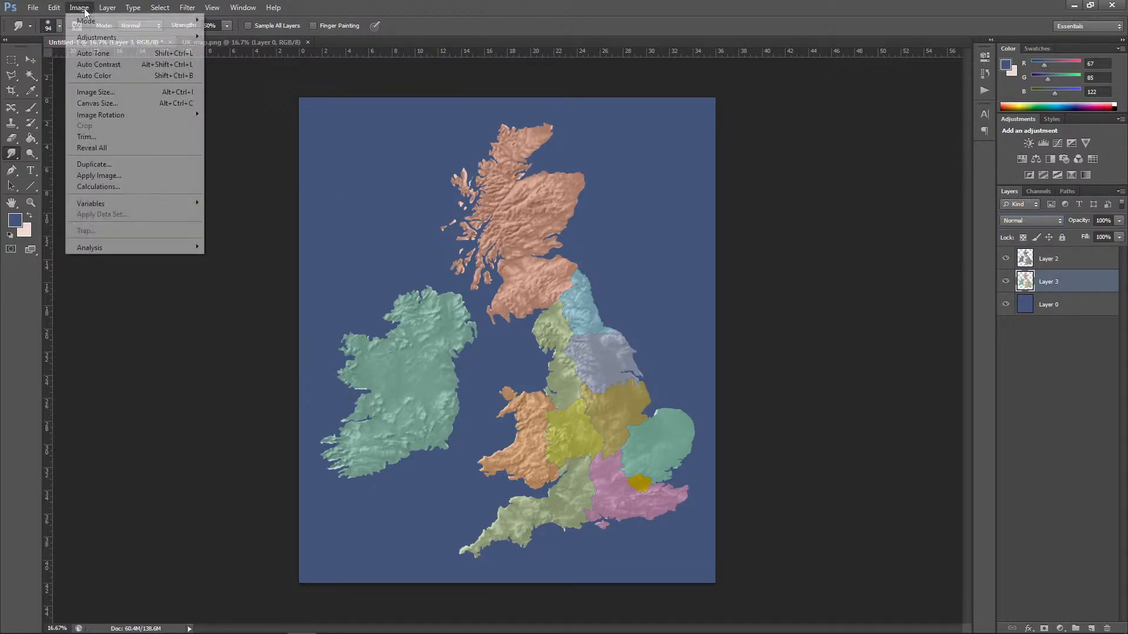
mouse_move(147, 37)
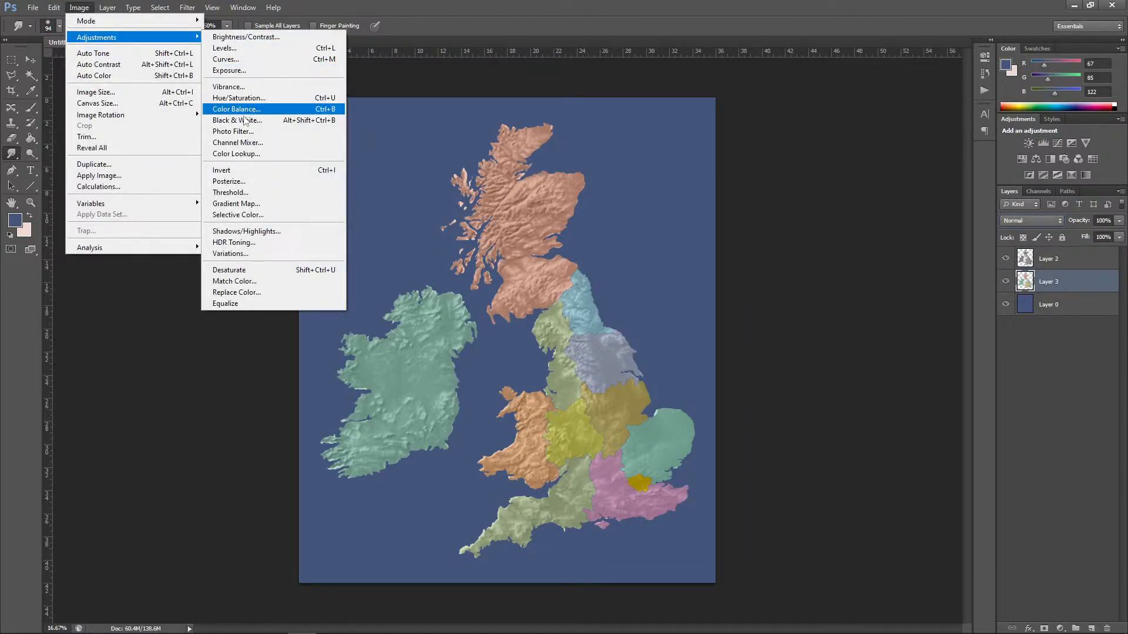
click(241, 87)
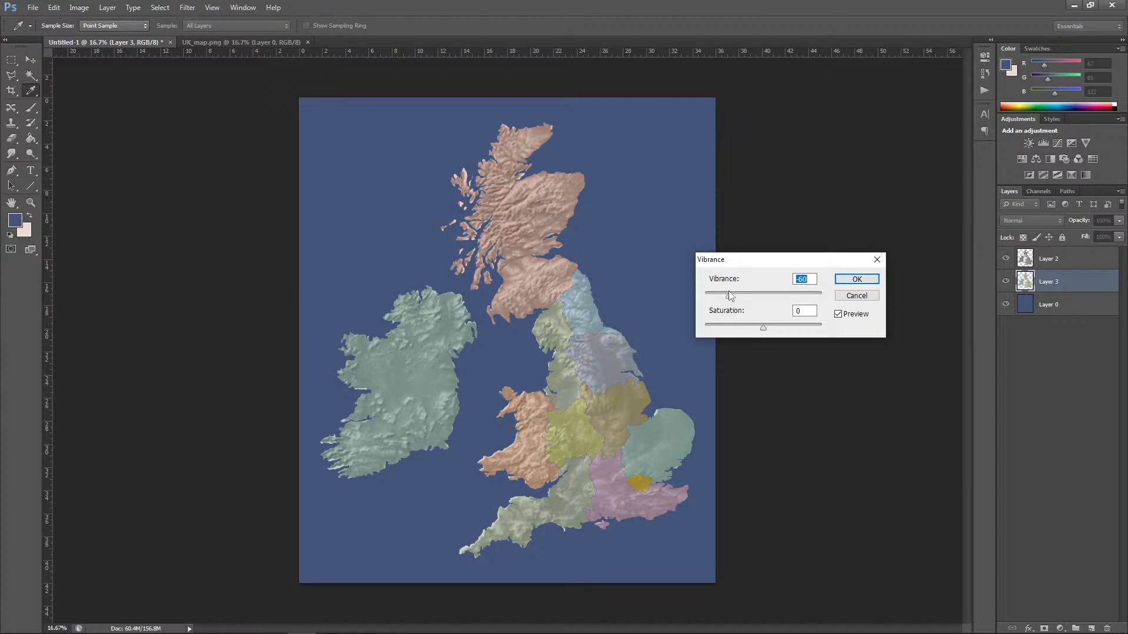
drag(730, 295, 773, 326)
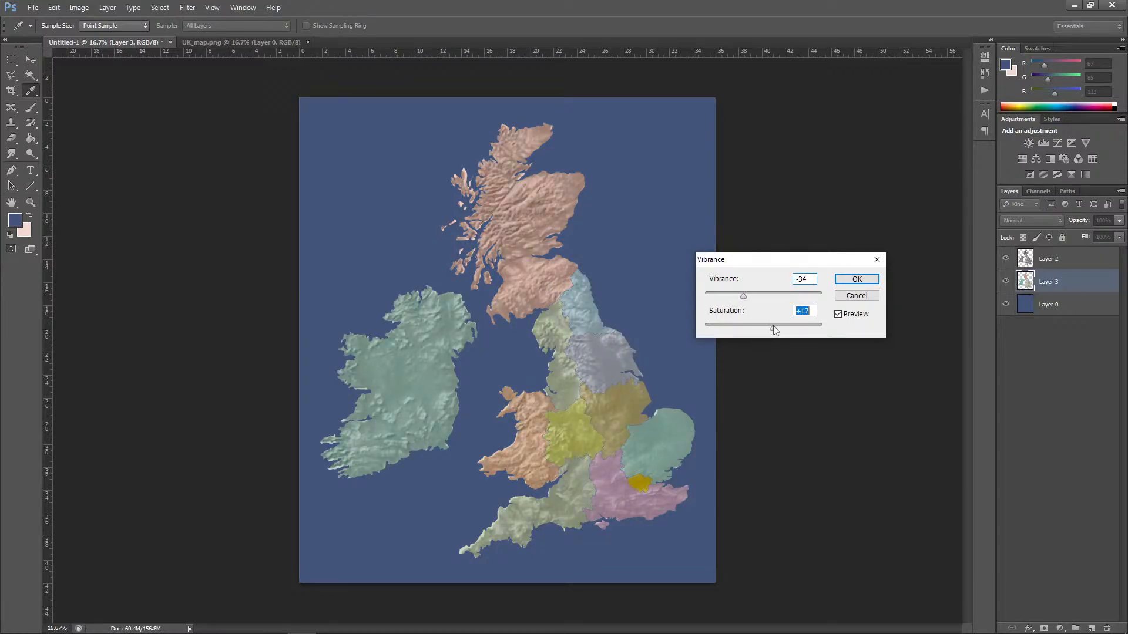
click(857, 279)
key(r)
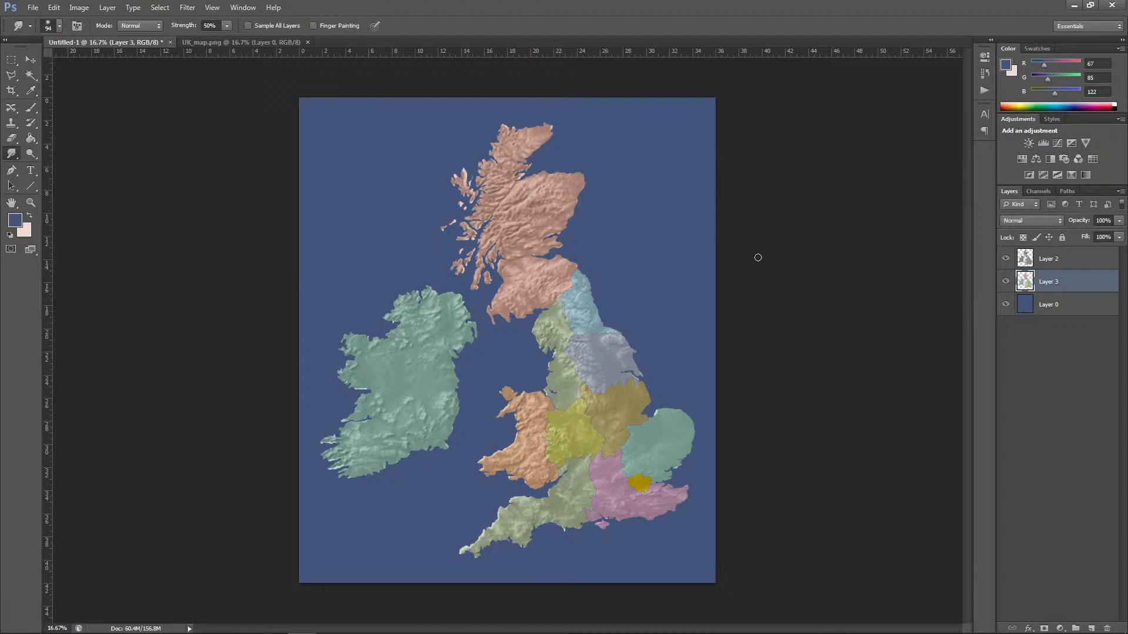
Step: Set the opacity of the elevation layer to 48%
click(1058, 258)
click(1119, 220)
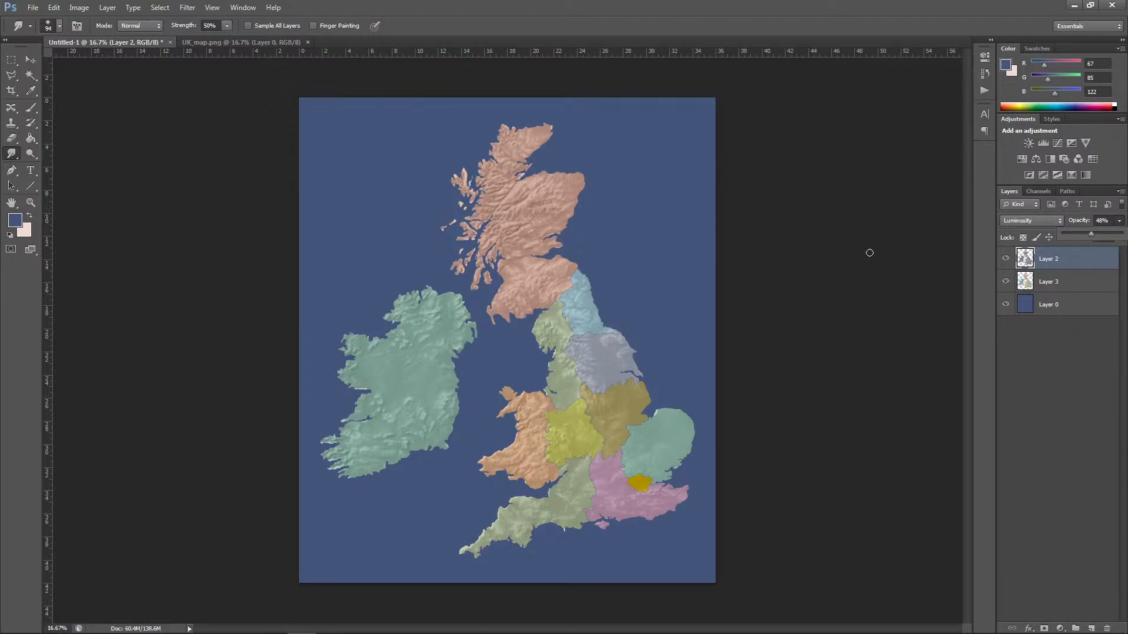
Step: Switch to the YouTube stream page in the browser, post "np" in the live chat, and return to Photoshop
key(ctrl+plus)
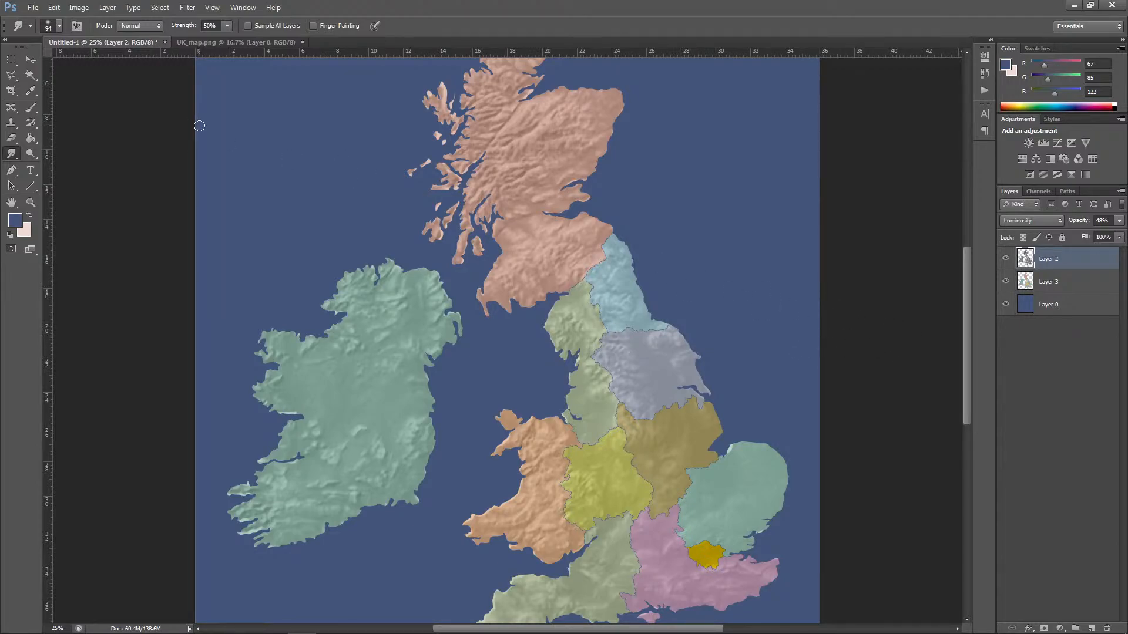
key(alt+Tab)
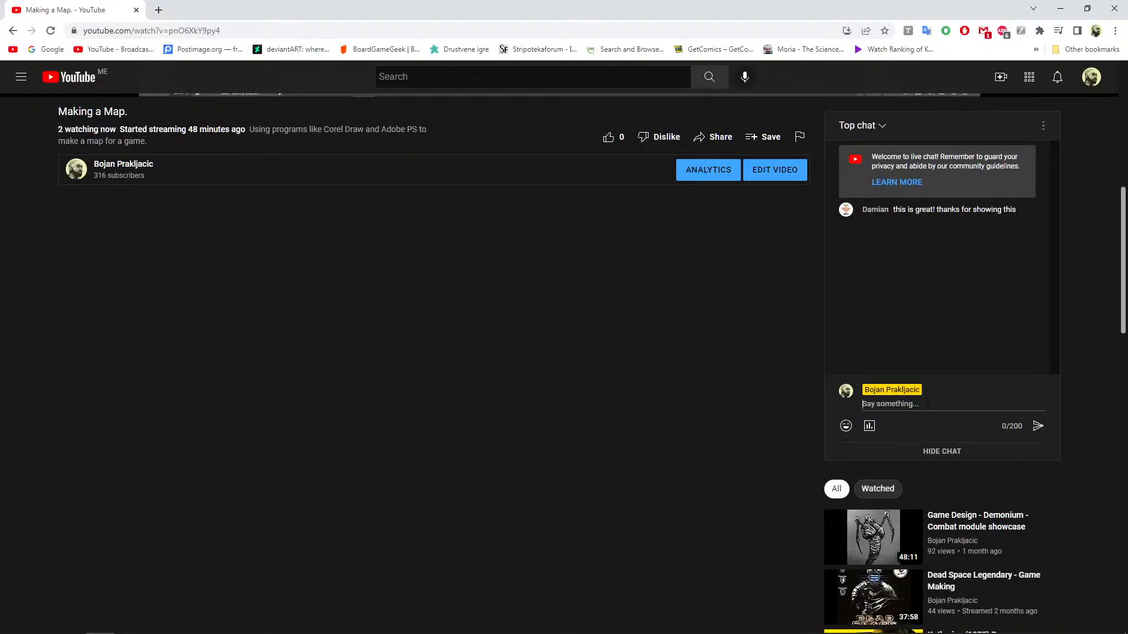
text(np)
key(Return)
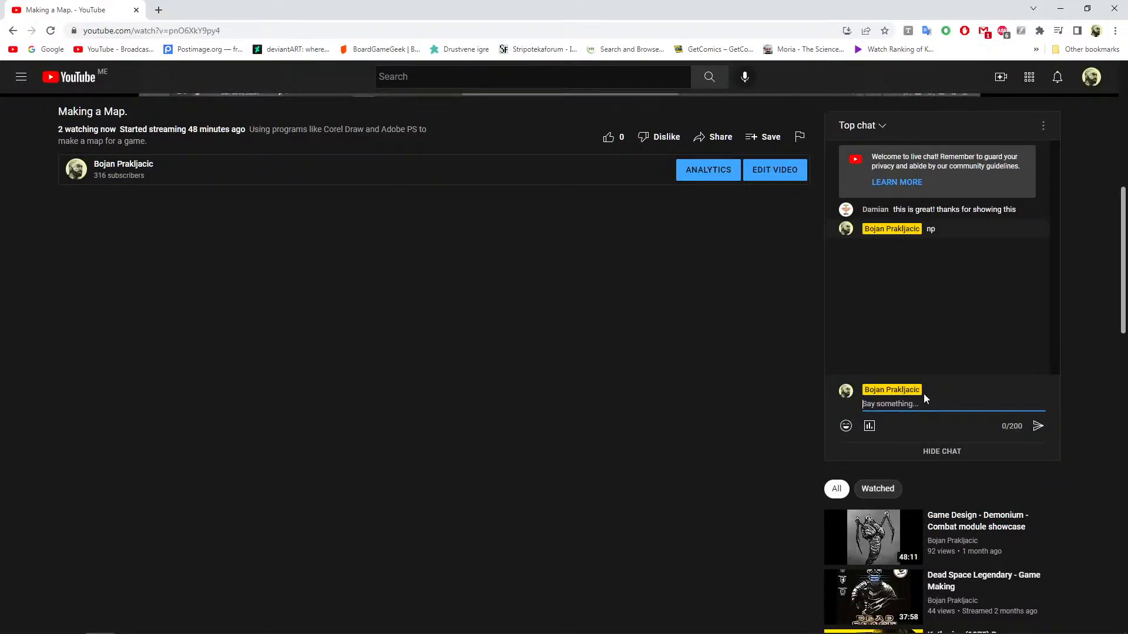
key(alt+Tab)
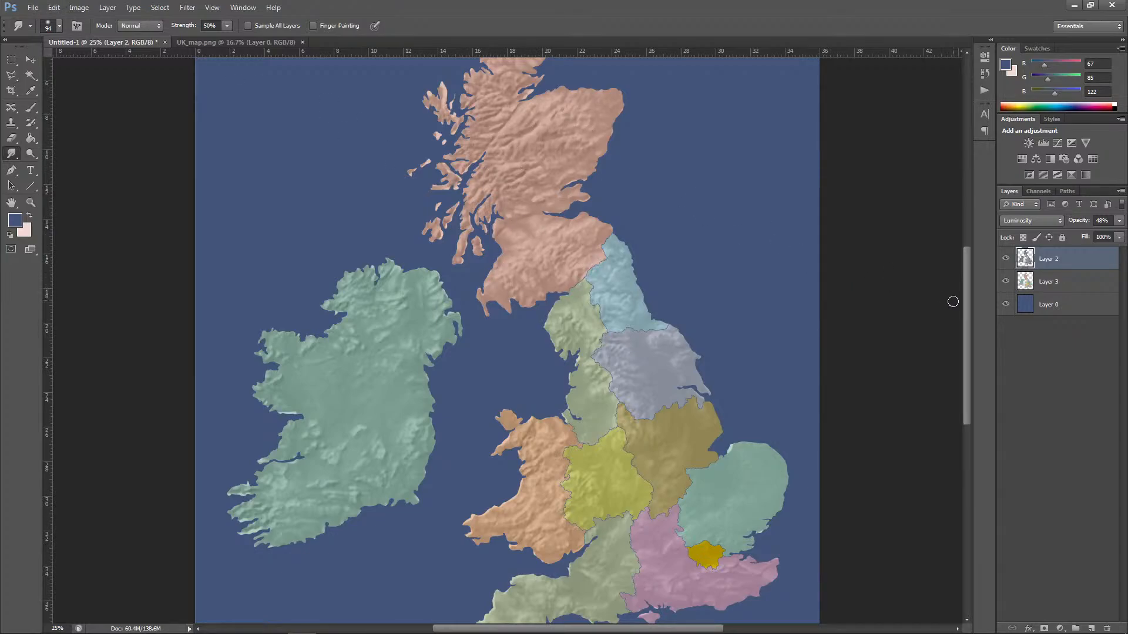
Step: Move Layer 3 above Layer 2 and try the Multiply, Color Dodge and Overlay blend modes on it
drag(966, 321, 968, 348)
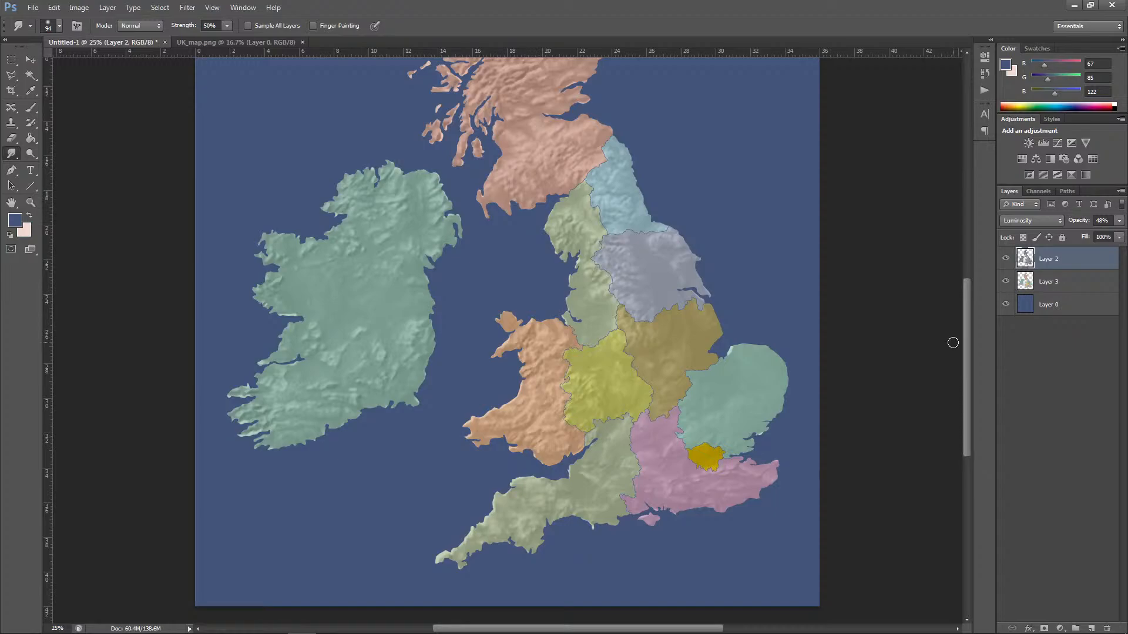
click(1047, 283)
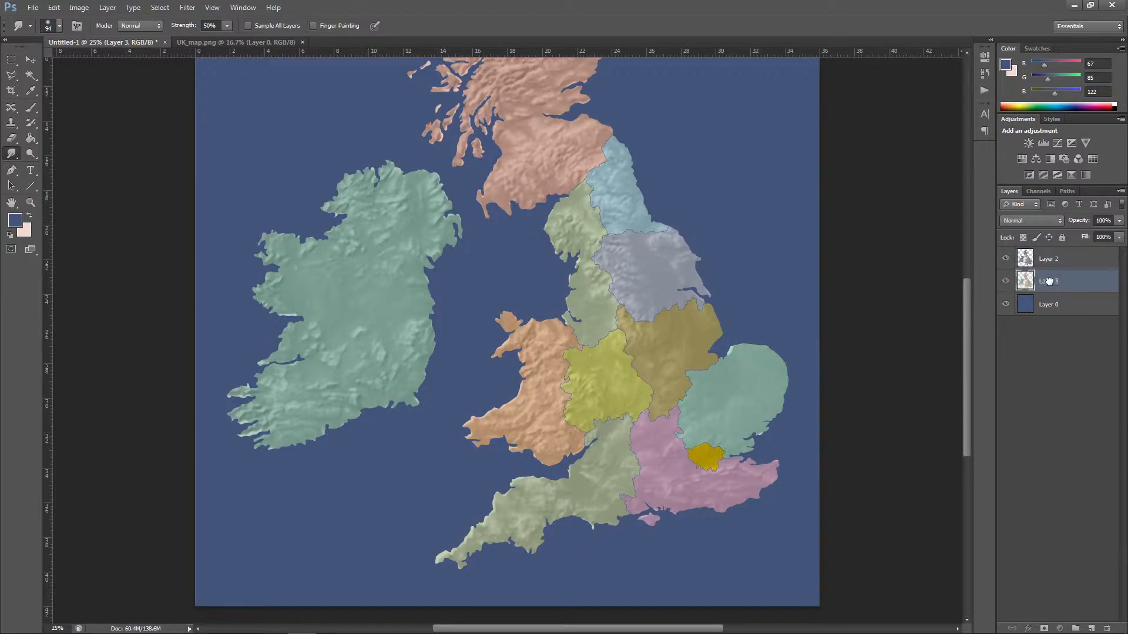
drag(1055, 277, 1055, 260)
click(1013, 222)
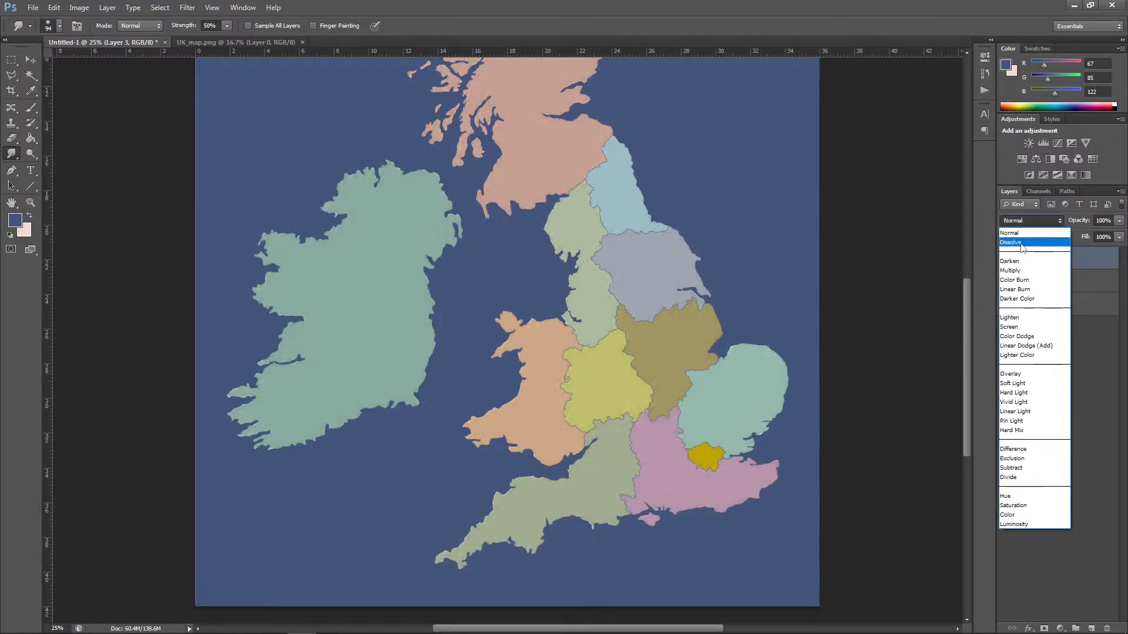
click(1011, 270)
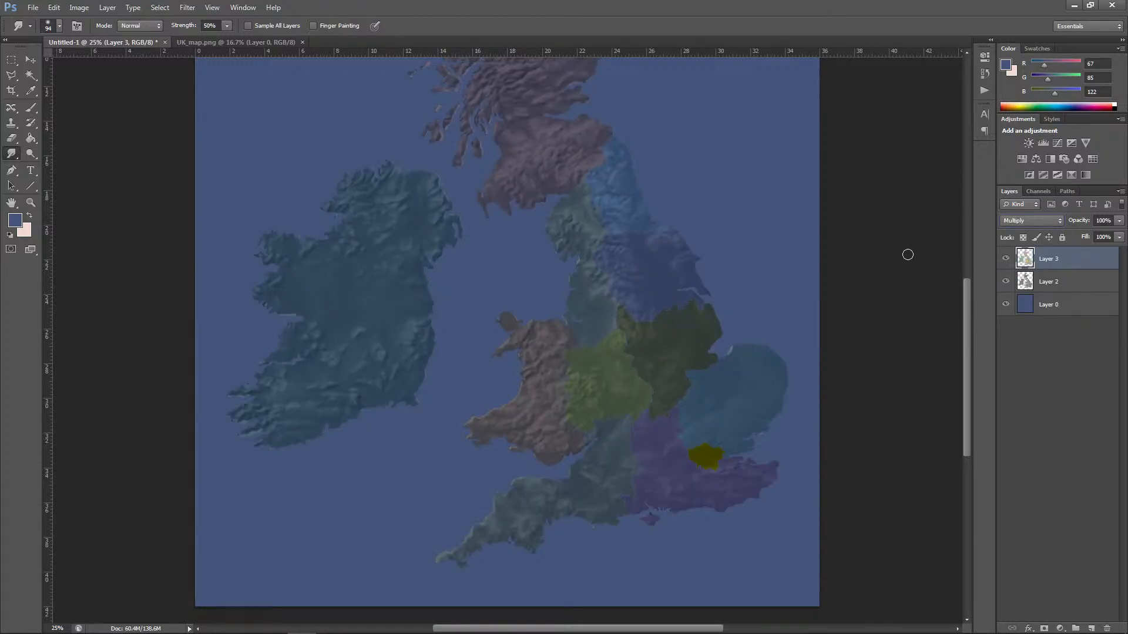
drag(968, 318, 981, 273)
click(1023, 221)
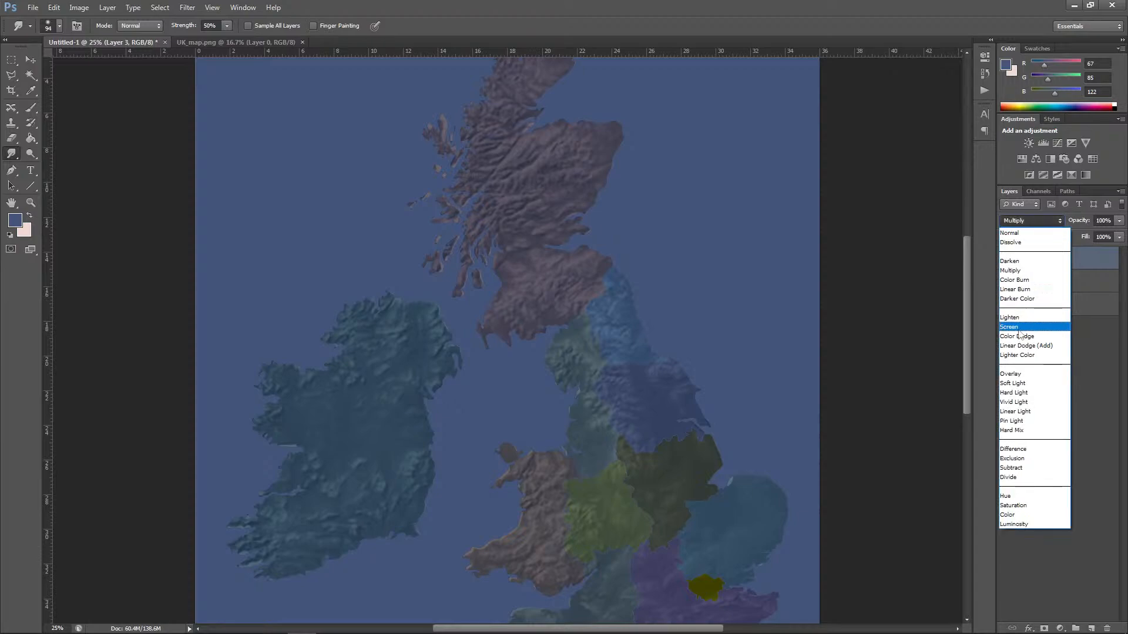
click(1011, 335)
click(1031, 222)
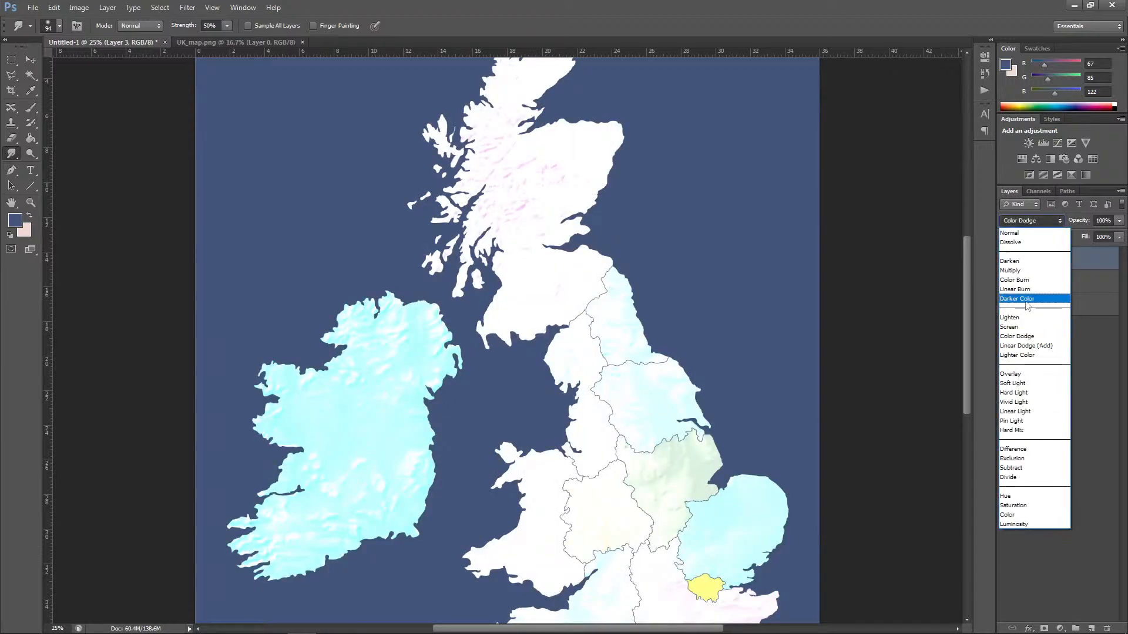
click(1020, 368)
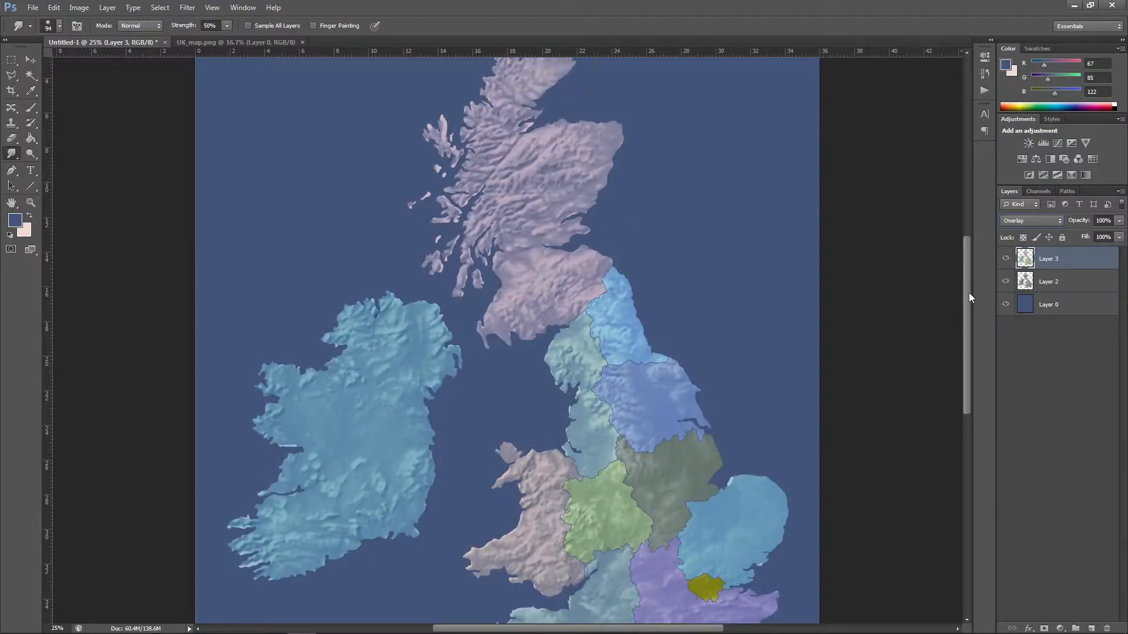
drag(970, 296, 970, 334)
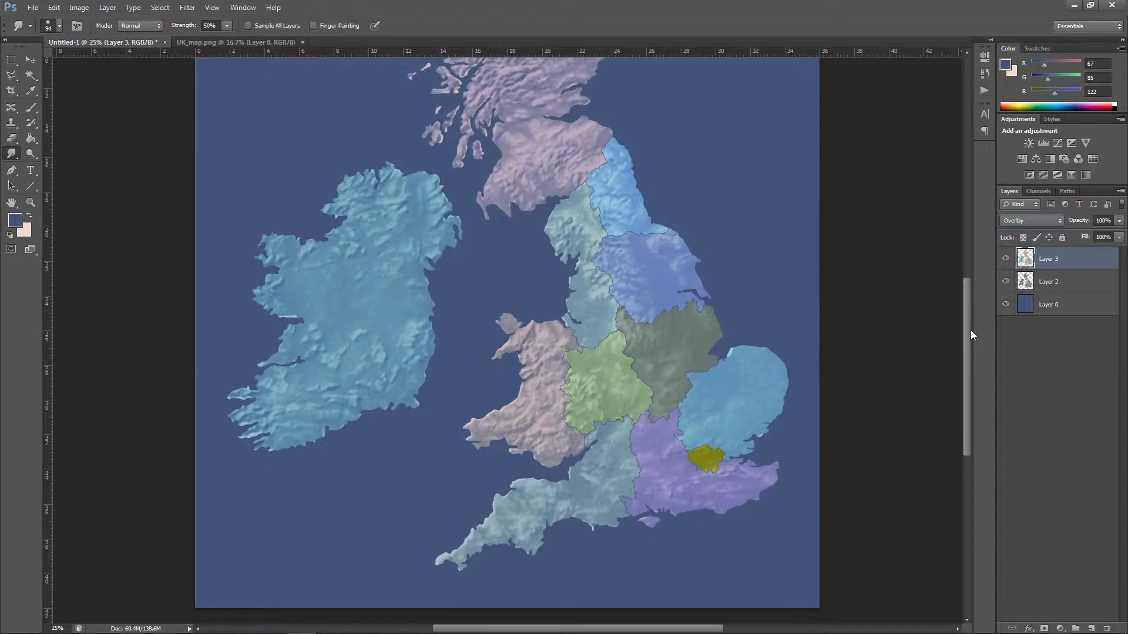
Step: Move Layer 3 back below Layer 2 and return its blend mode to Normal
drag(1049, 259, 1051, 291)
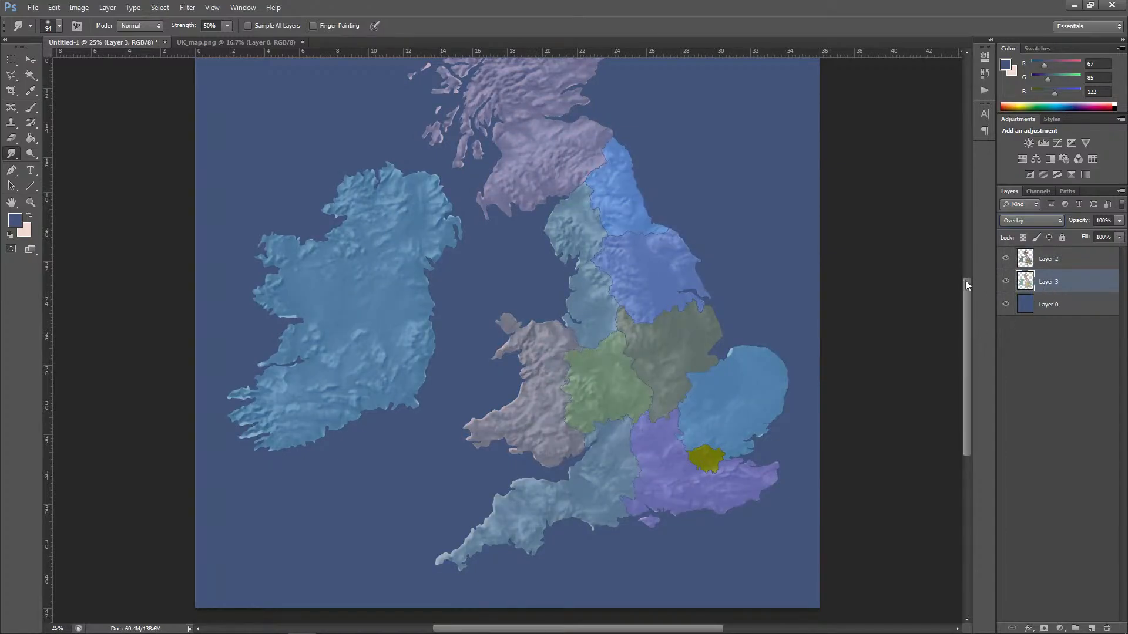
click(1016, 220)
click(1015, 230)
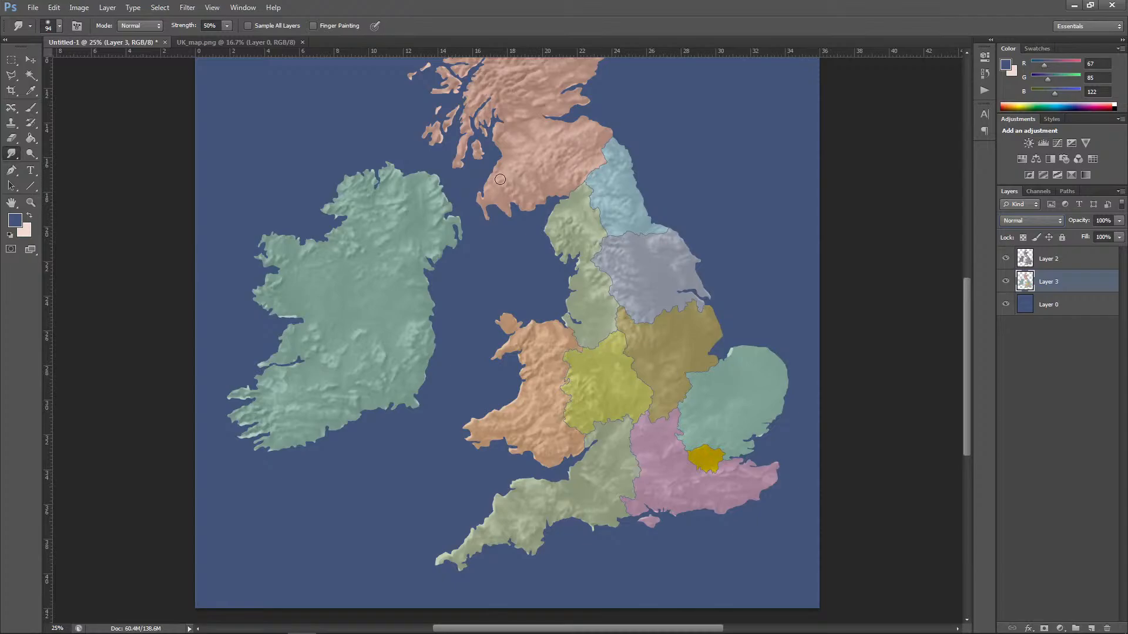
key(ctrl+minus)
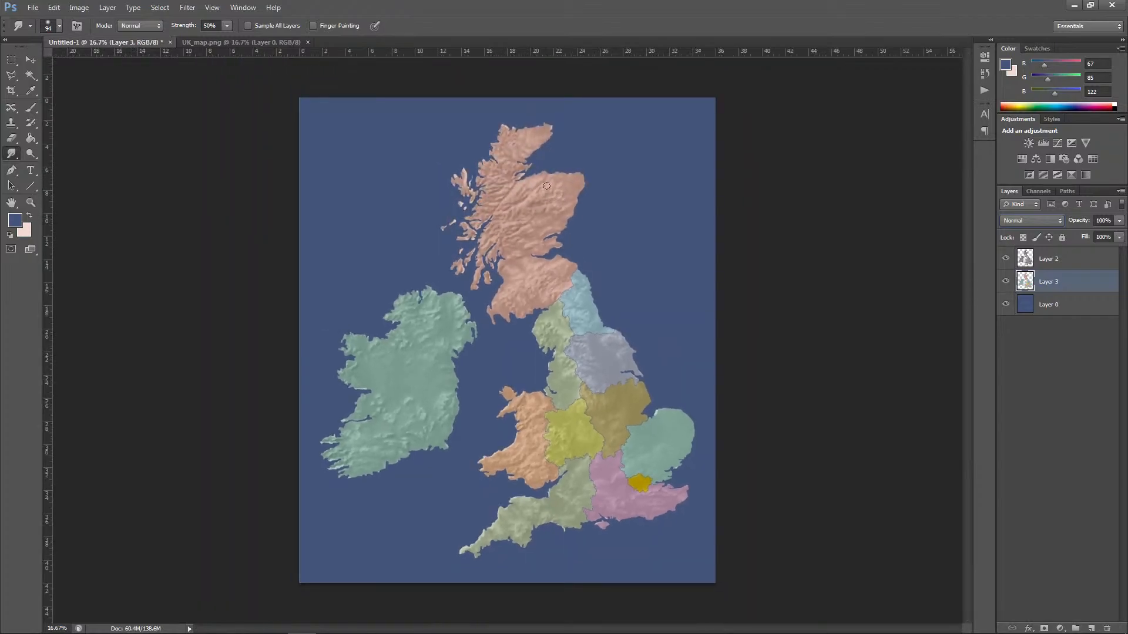
Step: Darken the elevation relief on Layer 2 with a Brightness/Contrast adjustment of brightness -129 and contrast -36
click(1011, 262)
click(79, 7)
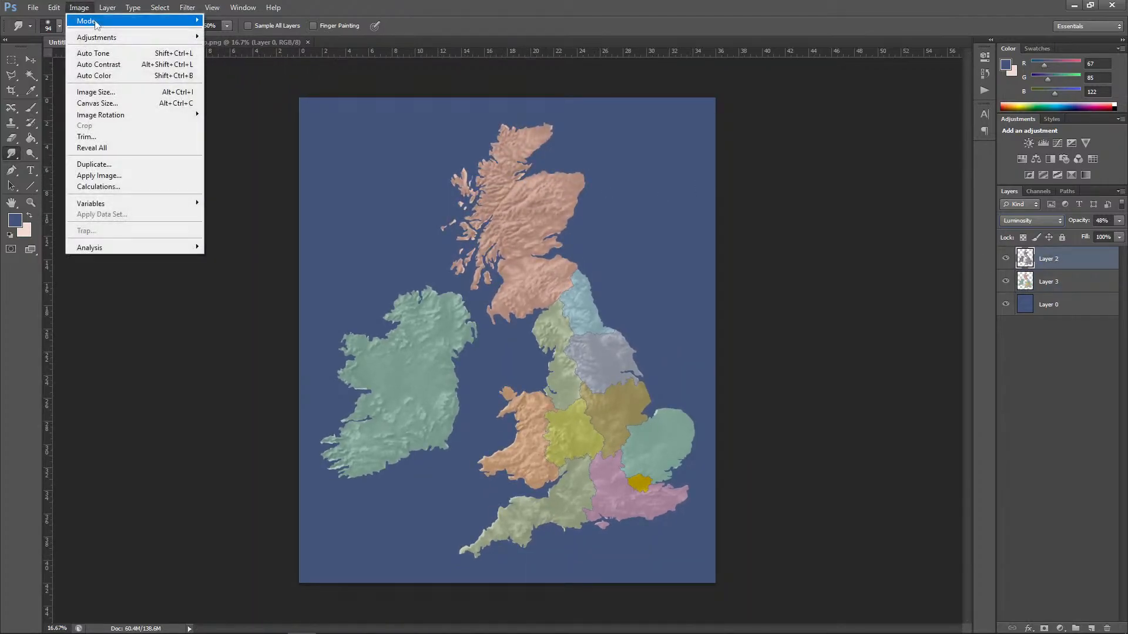
mouse_move(100, 36)
click(246, 36)
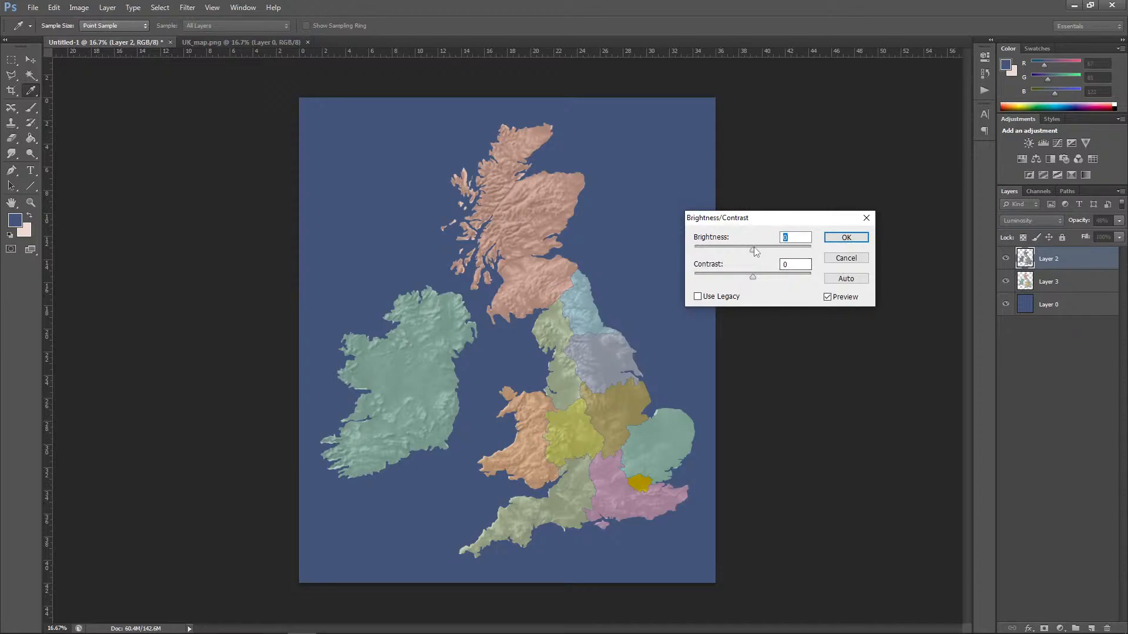
drag(754, 246, 732, 280)
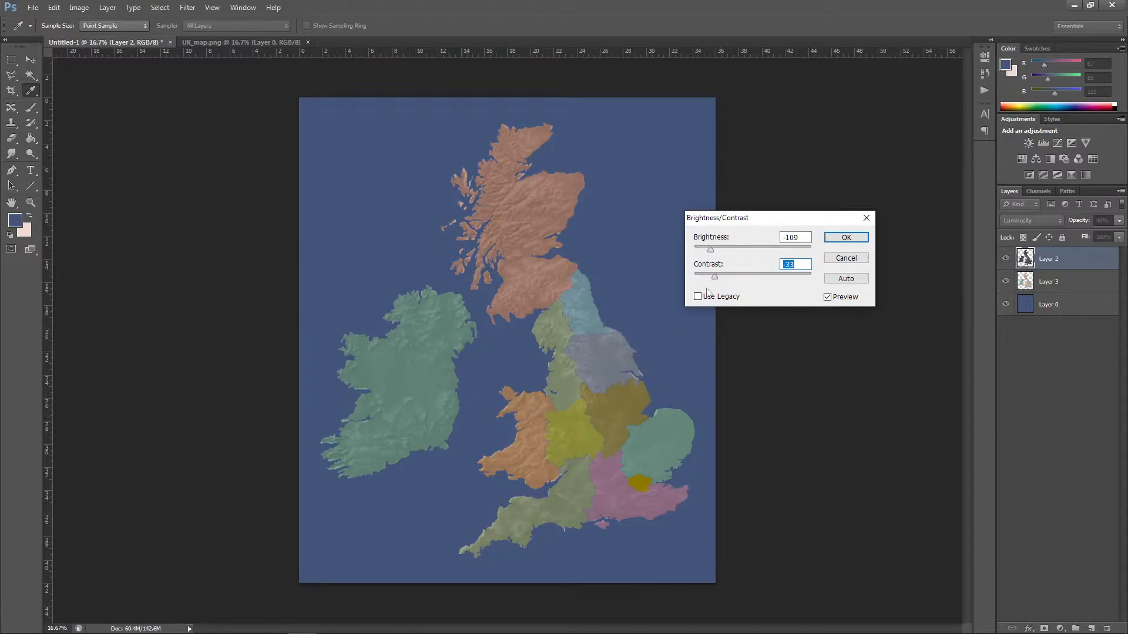
drag(705, 245, 718, 277)
click(835, 237)
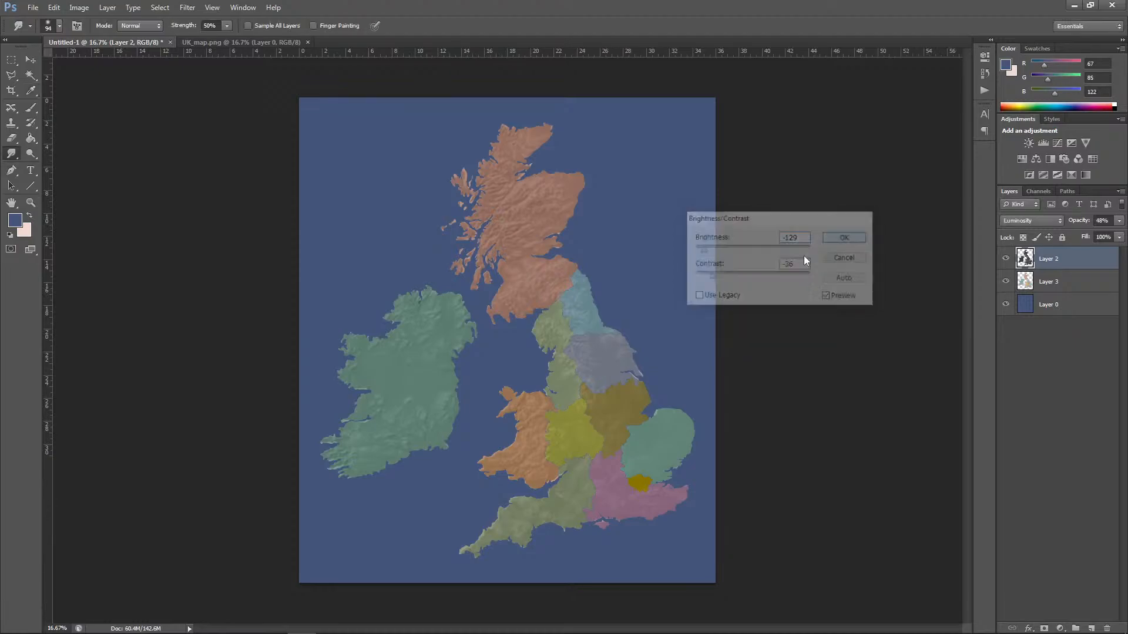
Step: Load the coloured regions of Layer 3 as a selection and create a new layer above Layer 2
key(ctrl+plus)
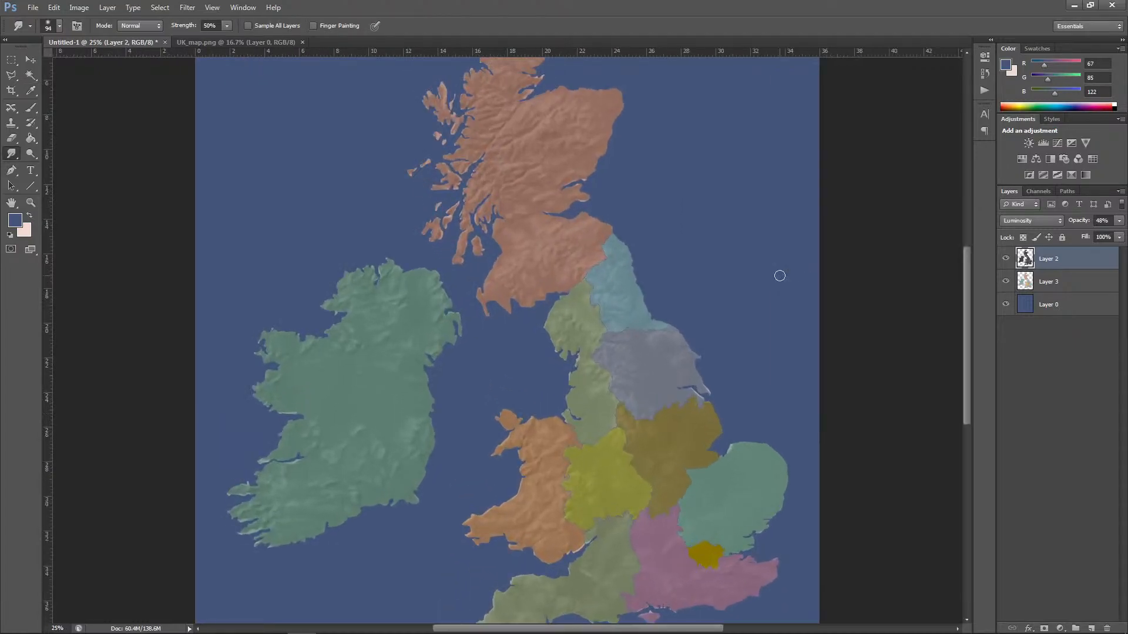
ctrl+click(1029, 285)
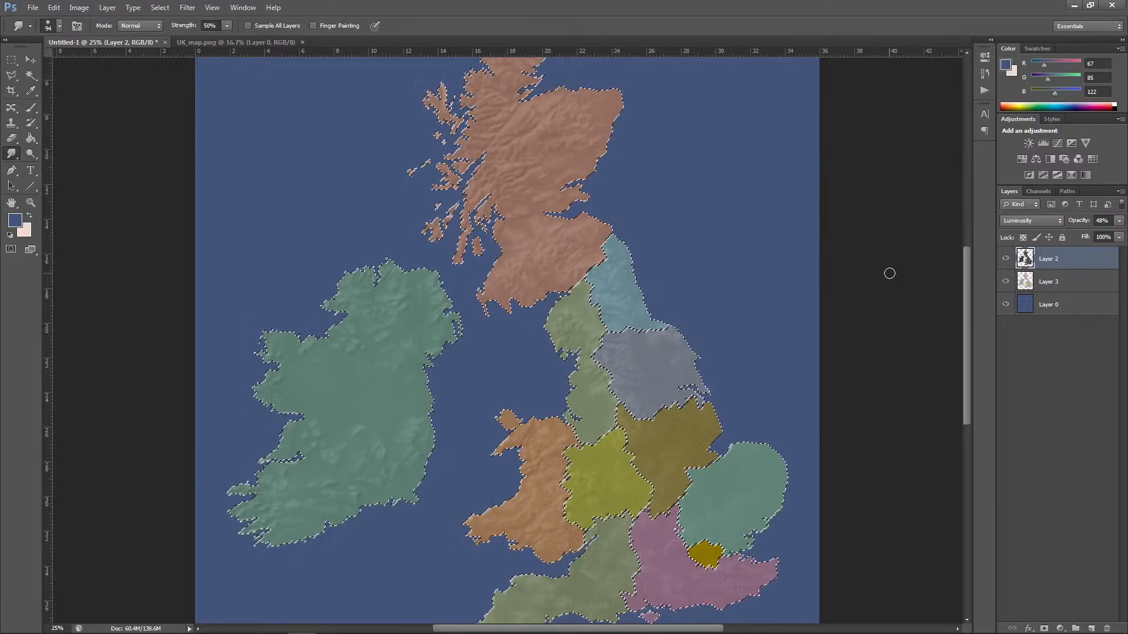
click(1073, 284)
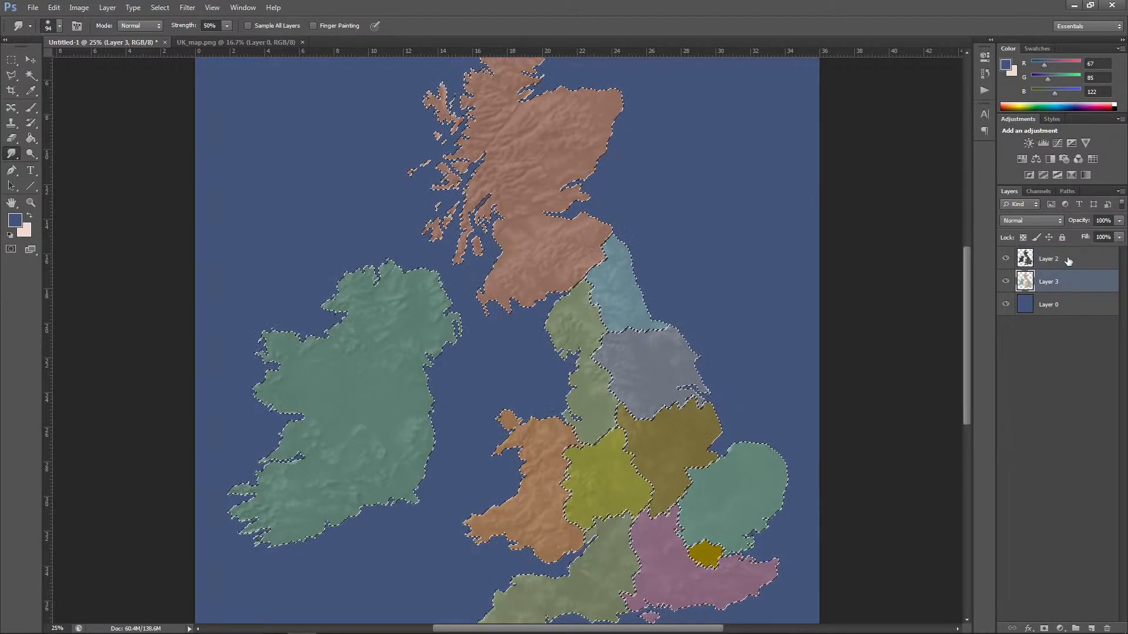
click(1068, 260)
click(1091, 629)
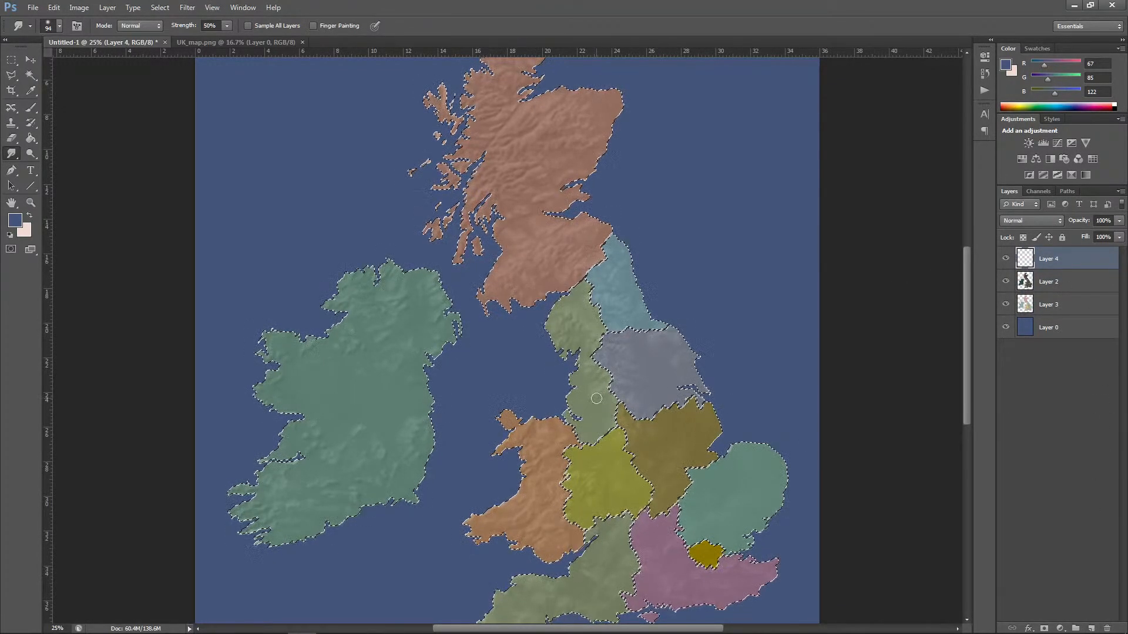
Step: Fill the selected regions on the new layer with the tan foreground colour a78e6a and set the layer's blend mode to Multiply
click(15, 220)
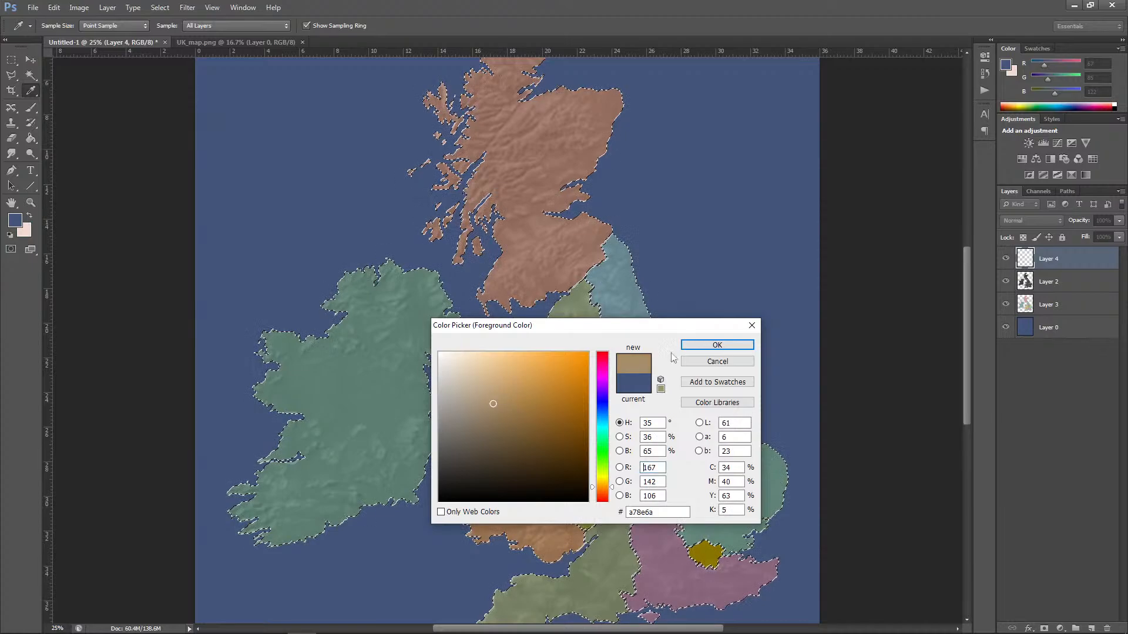
click(697, 344)
click(63, 12)
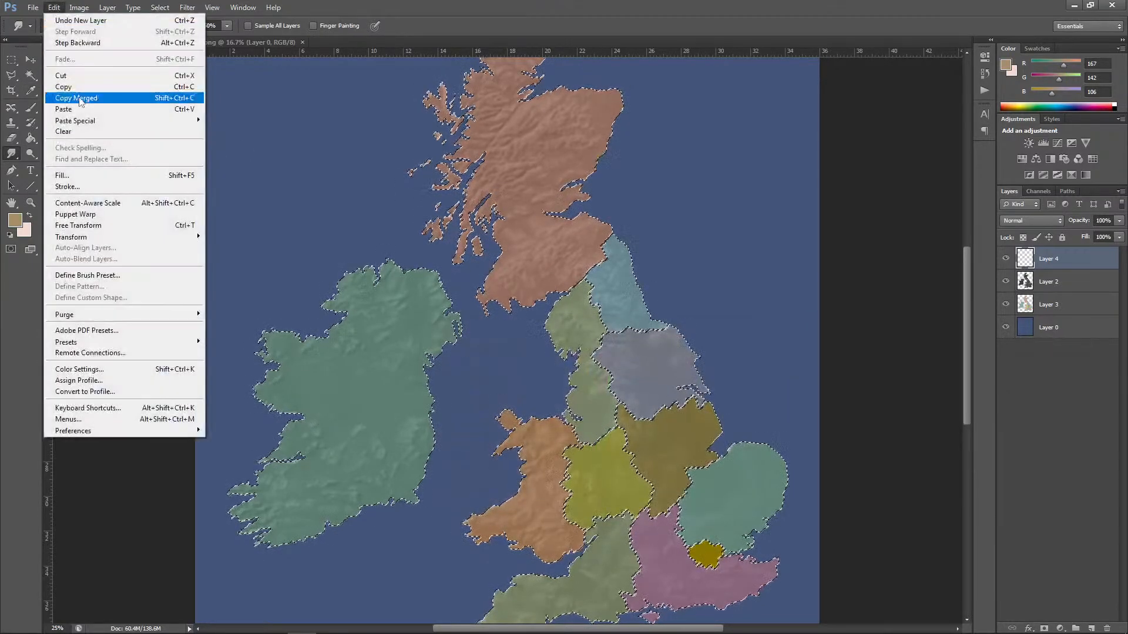
click(59, 169)
click(627, 182)
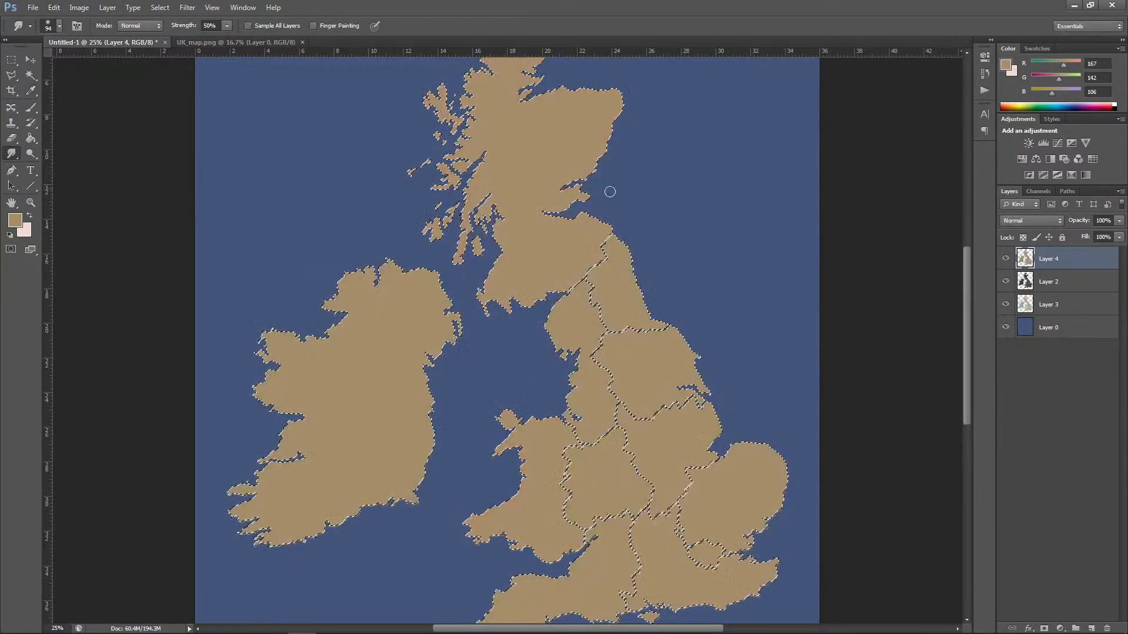
click(1031, 220)
click(1025, 267)
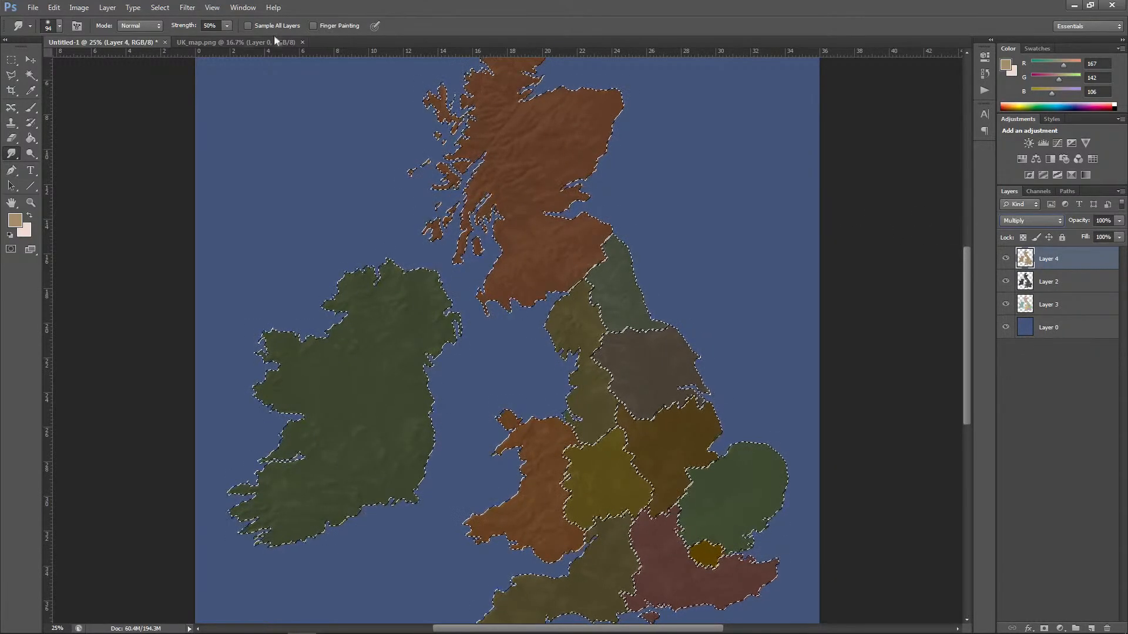
Step: Add an Outer Glow with 13% spread to Layer 4 and clear the selection
click(105, 10)
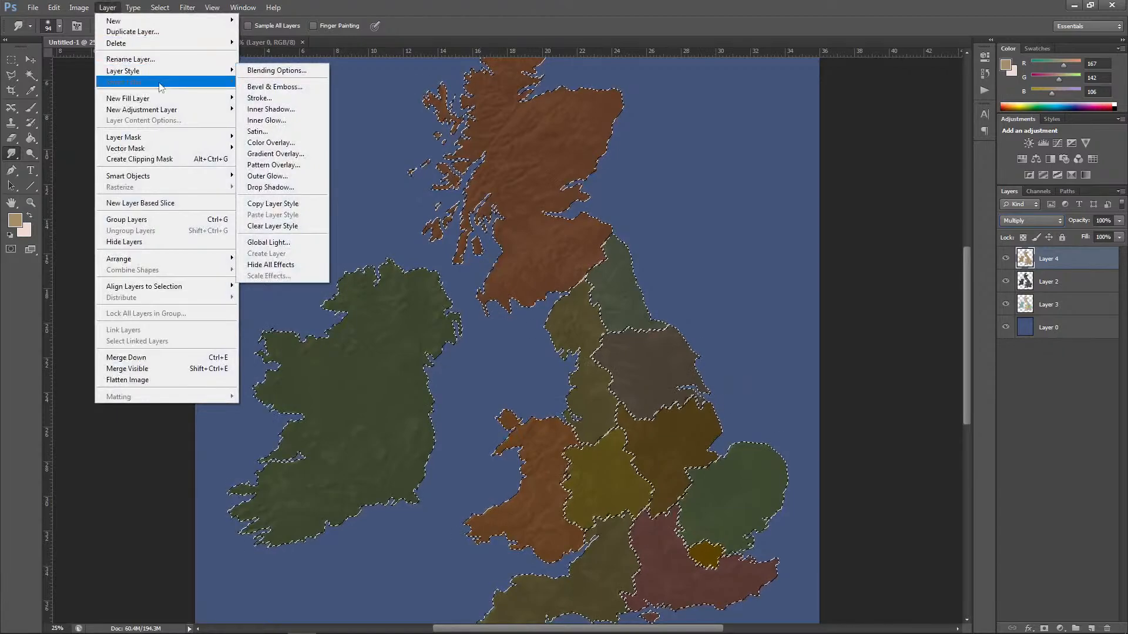
mouse_move(211, 70)
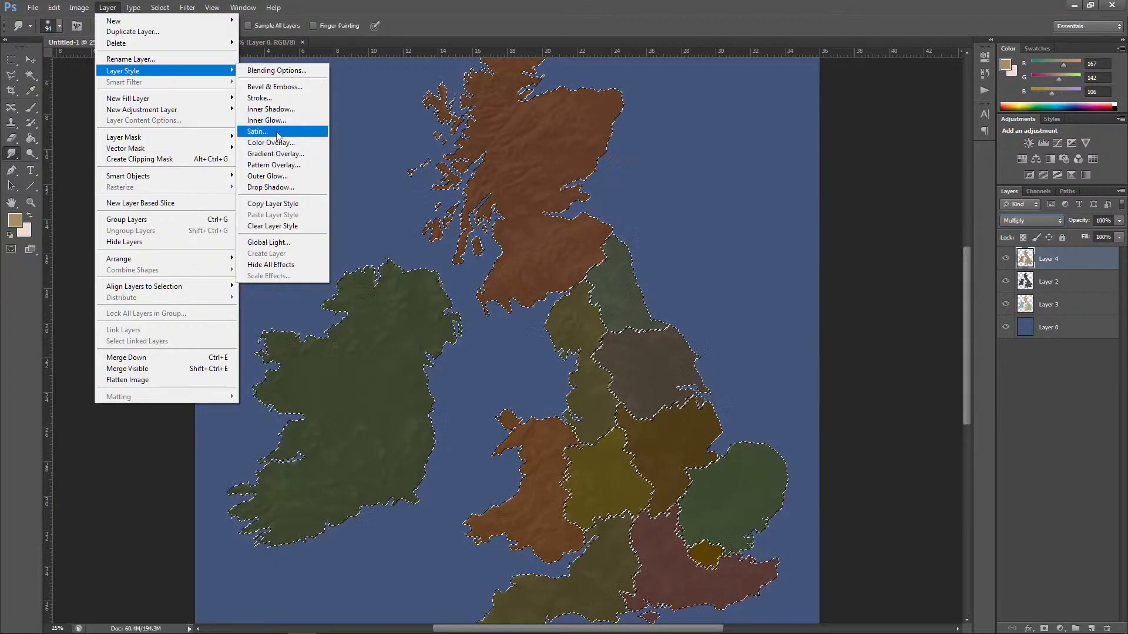
click(280, 176)
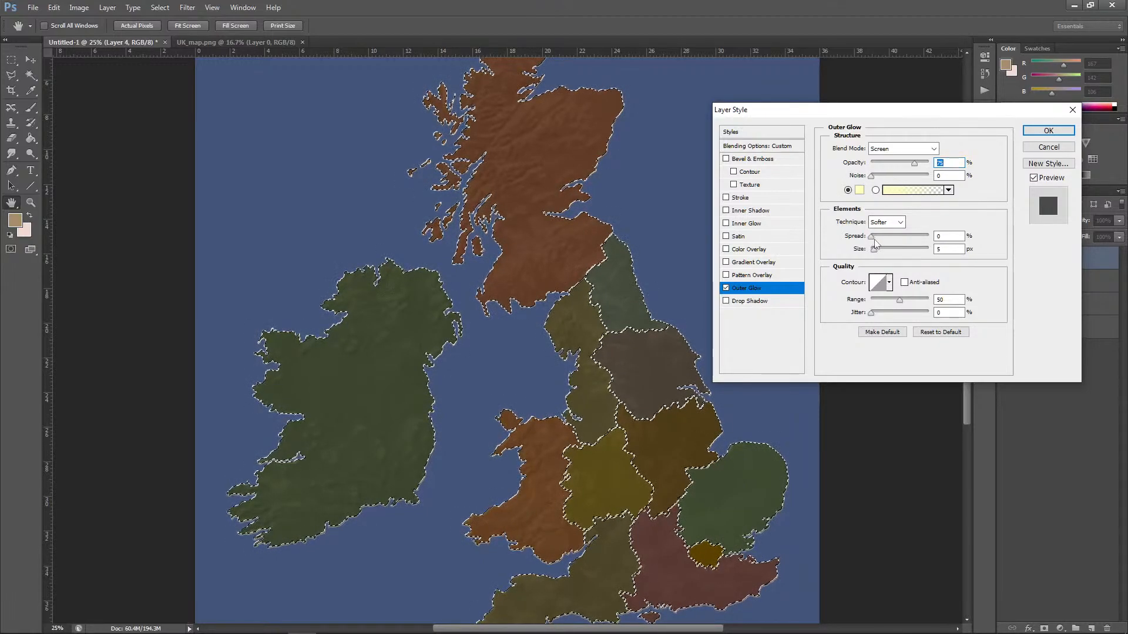
drag(872, 237, 881, 242)
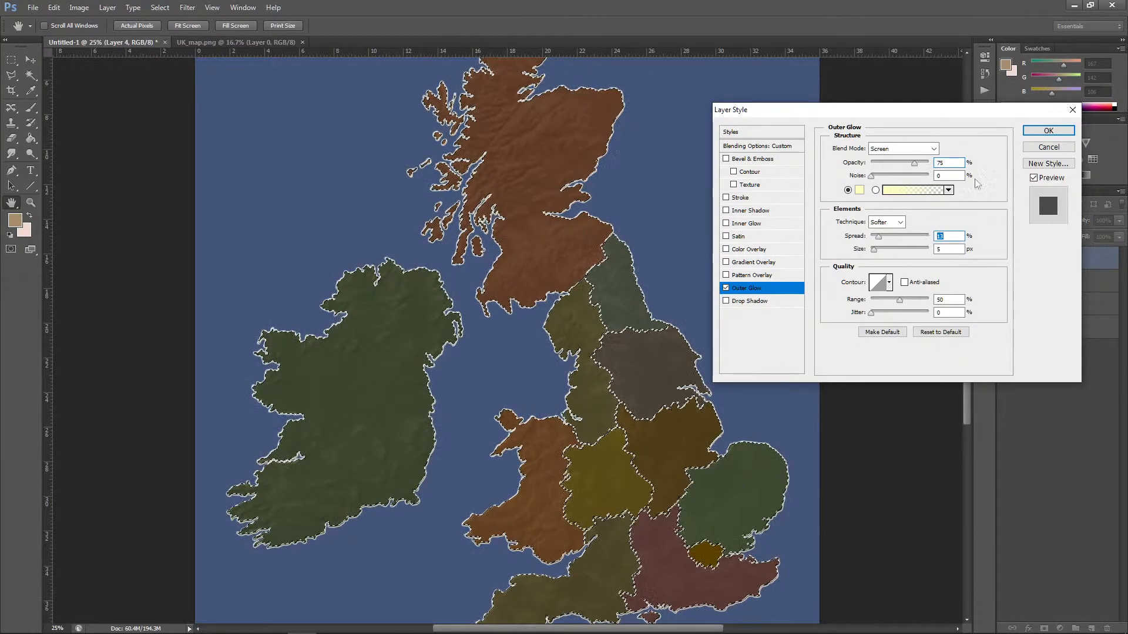
click(1048, 130)
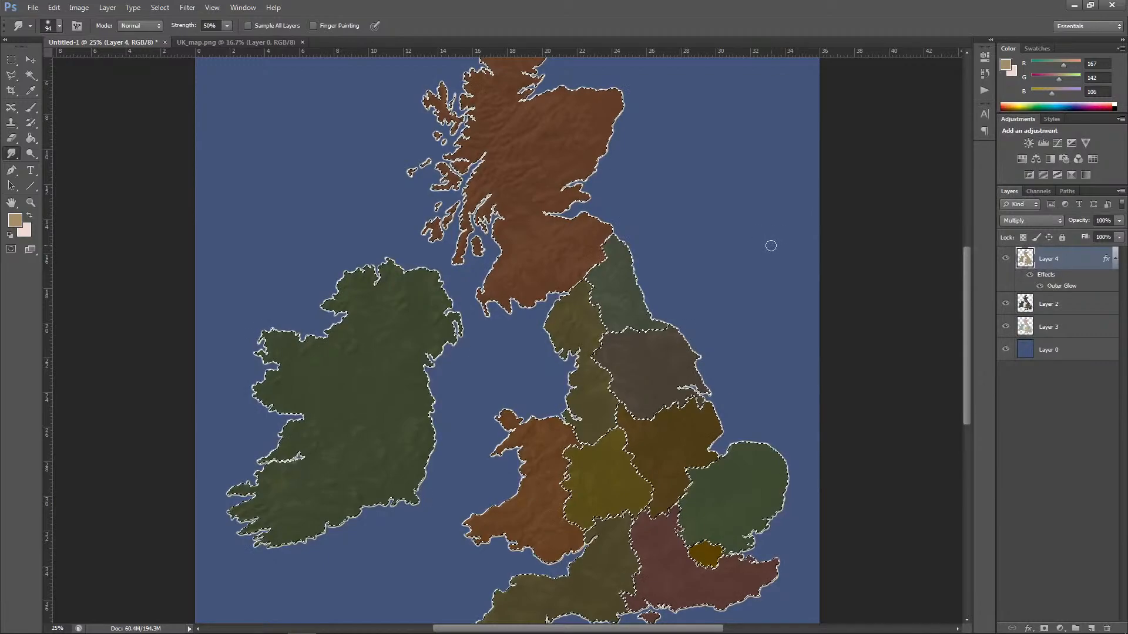
key(ctrl+d)
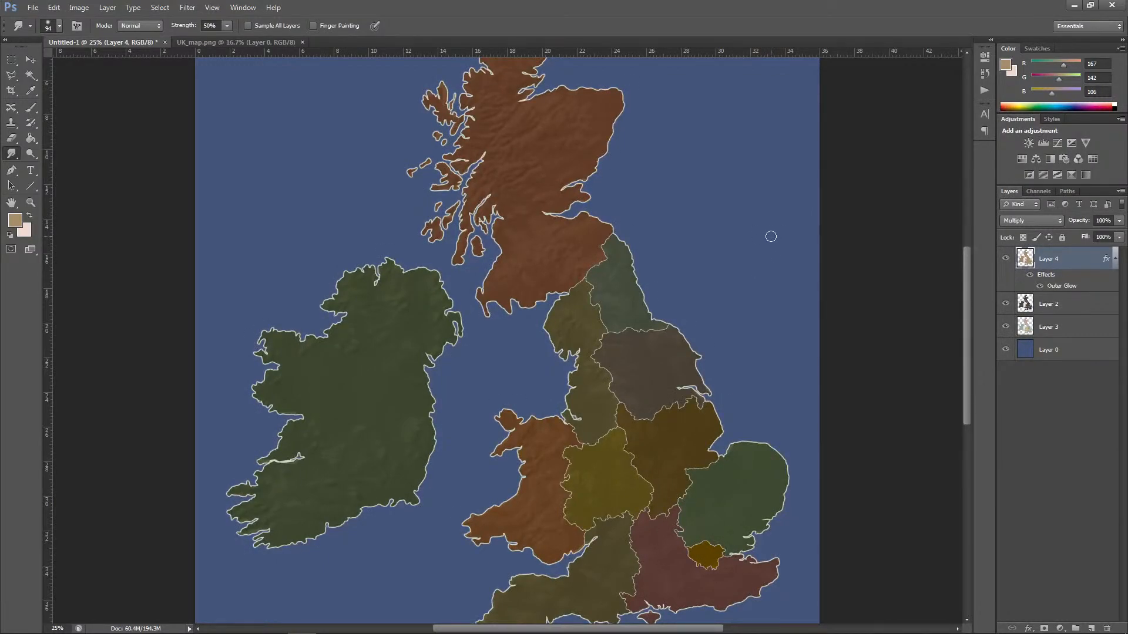
key(ctrl+minus)
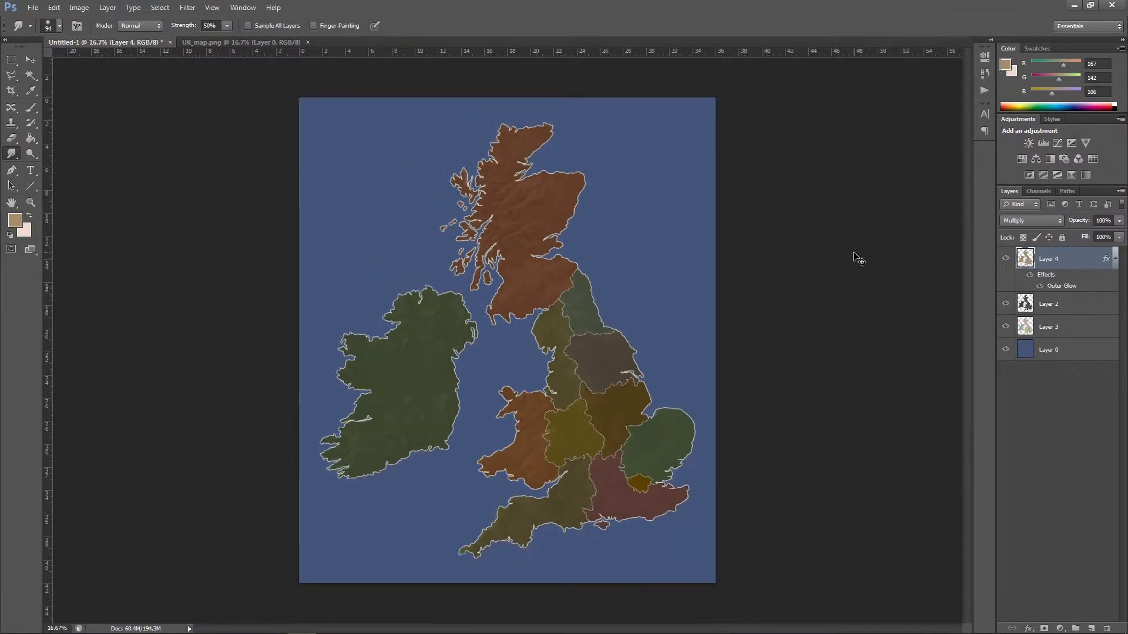
click(1115, 257)
click(1028, 219)
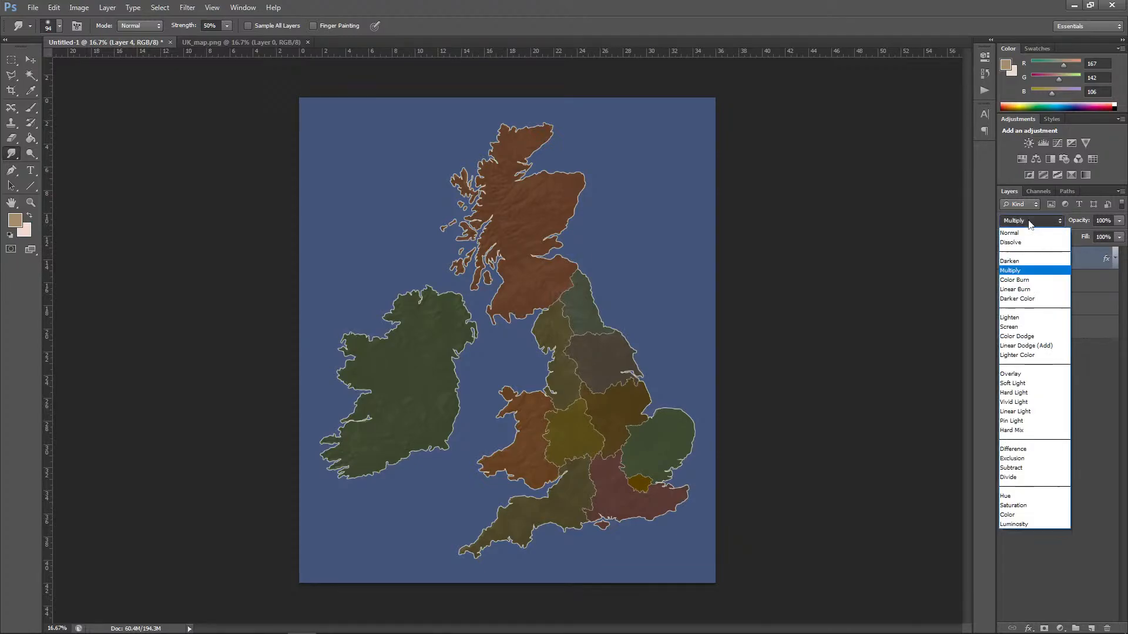
click(1038, 221)
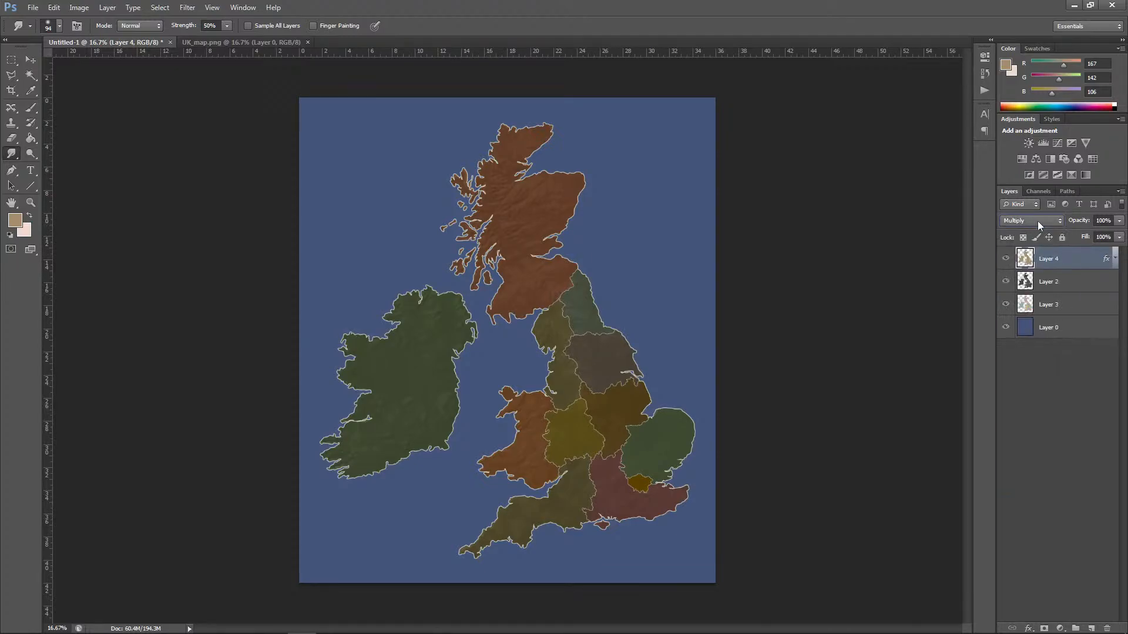
Step: Open the Outer Glow settings of Layer 4 and check its available blend modes
click(1114, 259)
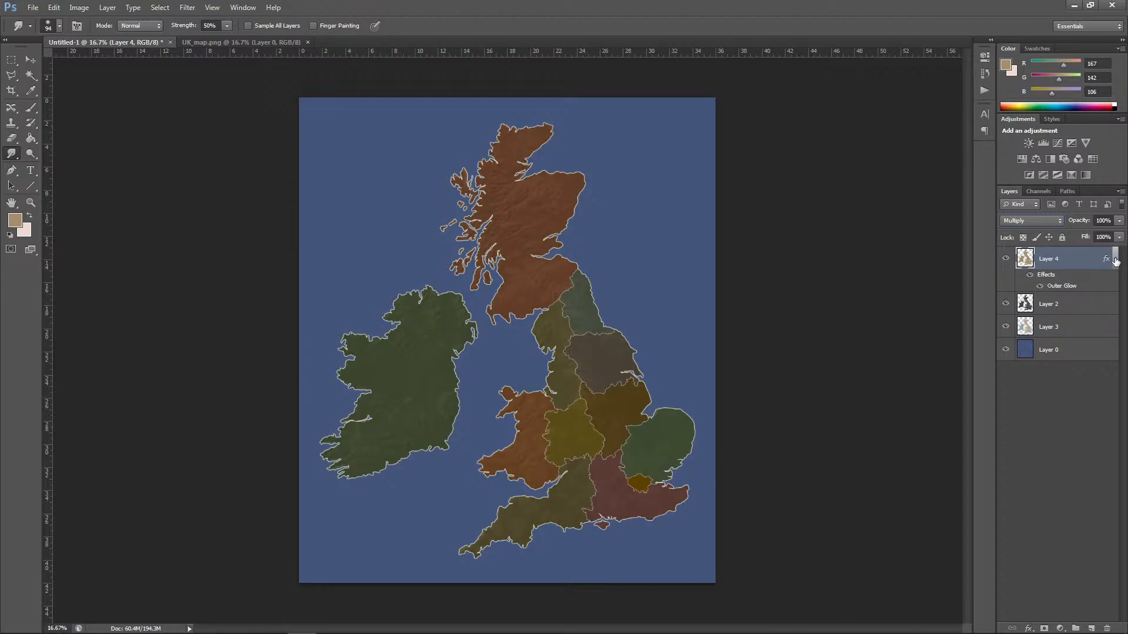
double_click(1066, 290)
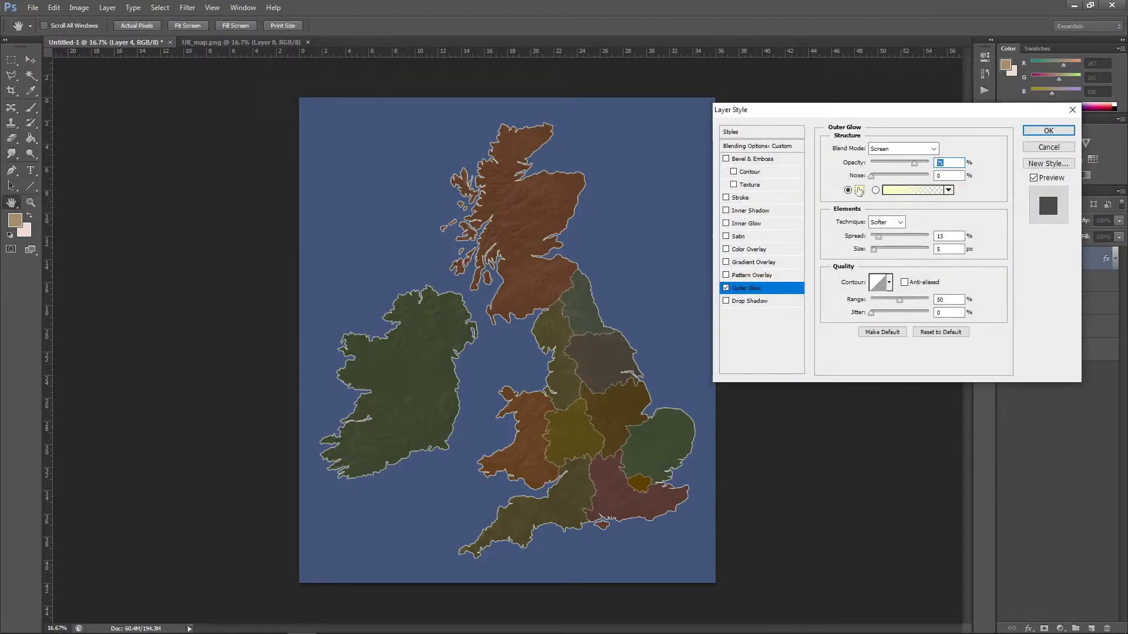
click(920, 154)
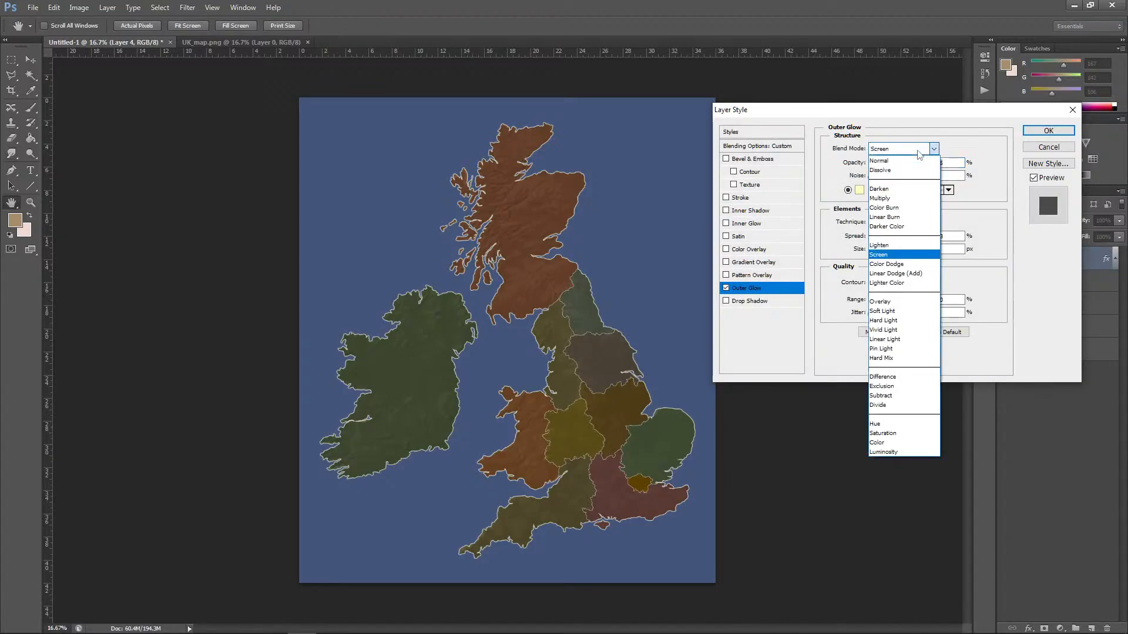
click(918, 151)
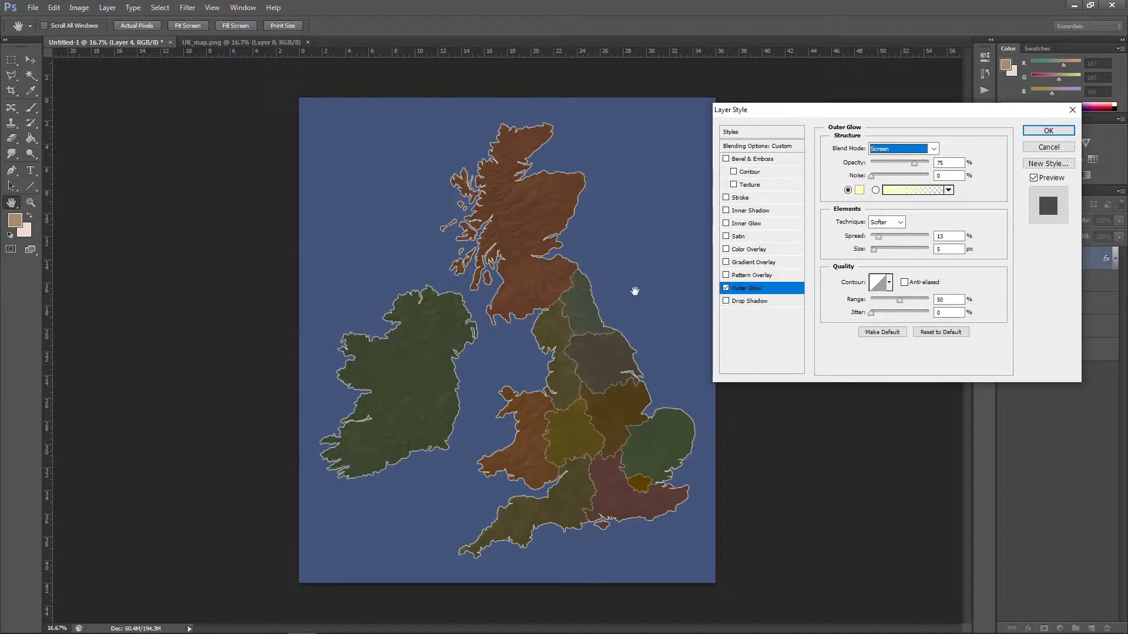
Step: Set Layer 4's Outer Glow colour to light blue 84a2e1, its spread to 24% and its size to 84 px
click(860, 189)
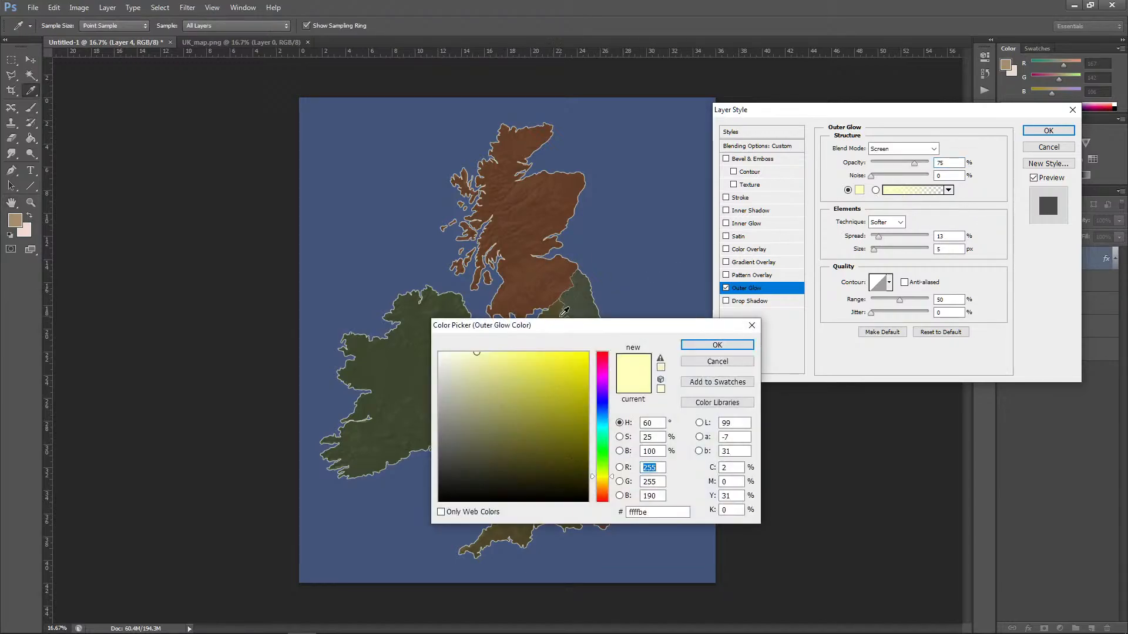
click(456, 252)
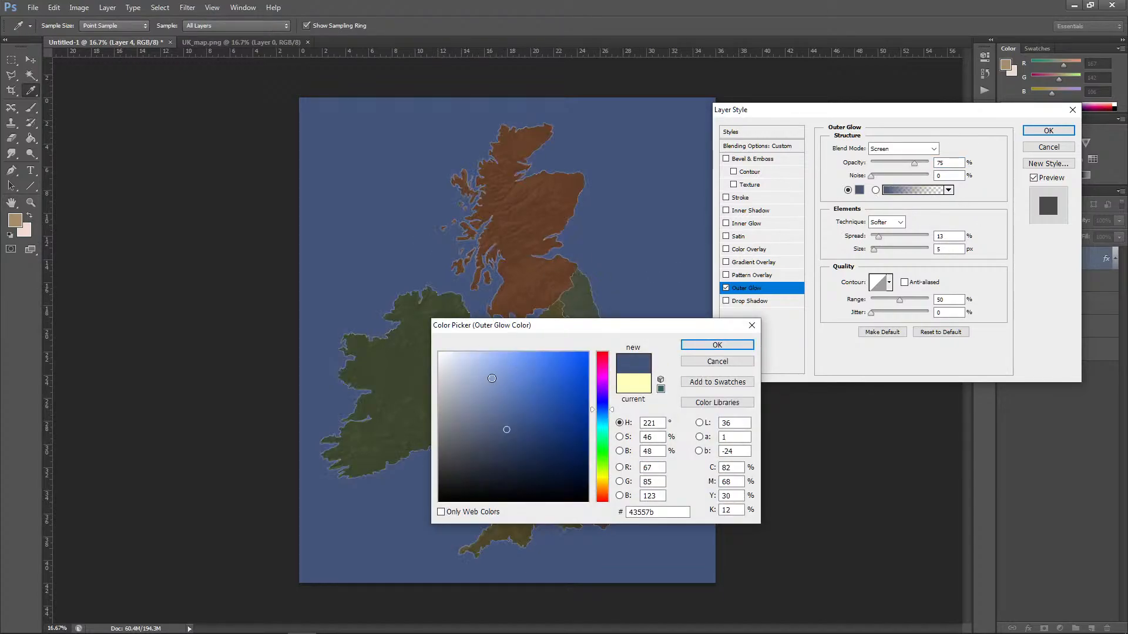
click(502, 384)
drag(502, 384, 501, 369)
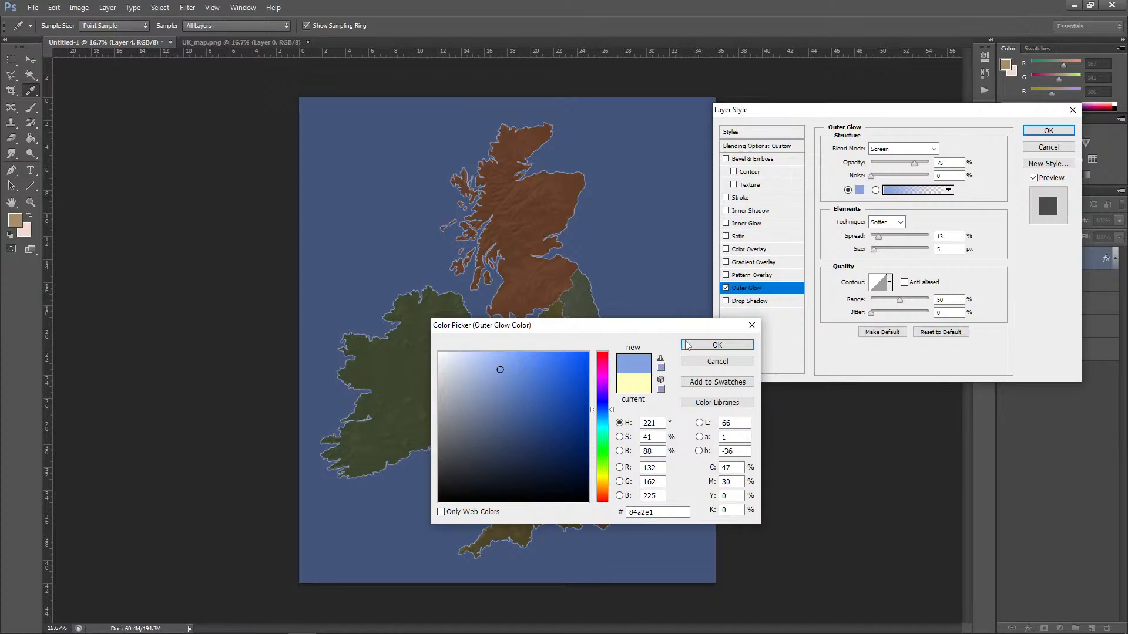
click(687, 345)
mouse_move(874, 250)
mouse_down()
mouse_move(892, 260)
mouse_move(888, 240)
mouse_up()
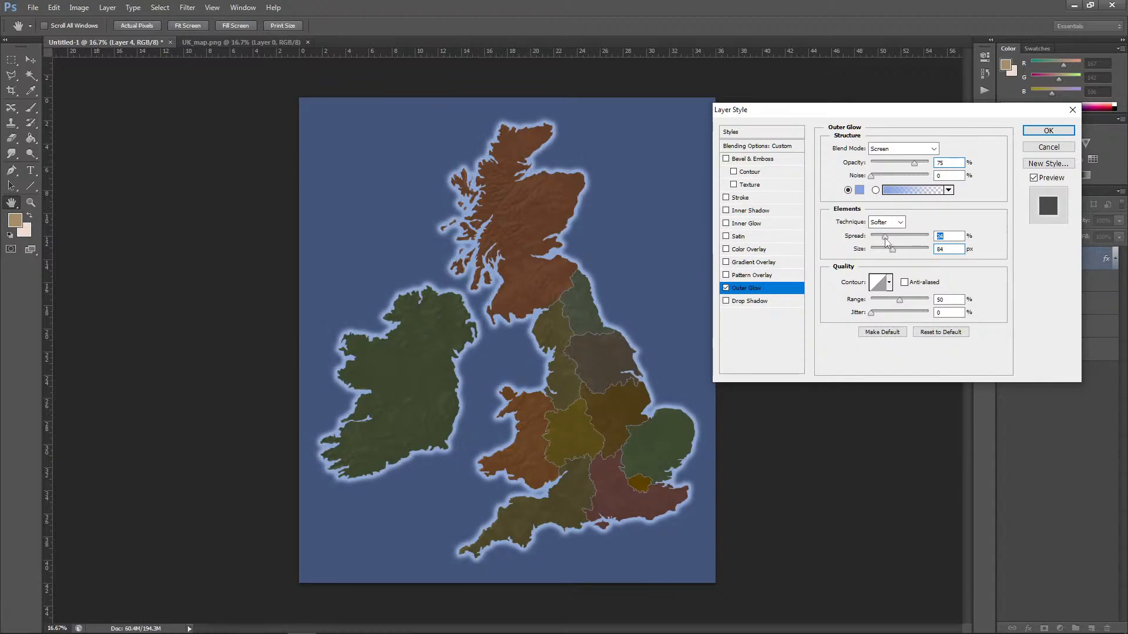
Step: Try the Overlay and Linear Burn blend modes for the Outer Glow, and settle on Soft Light
click(934, 148)
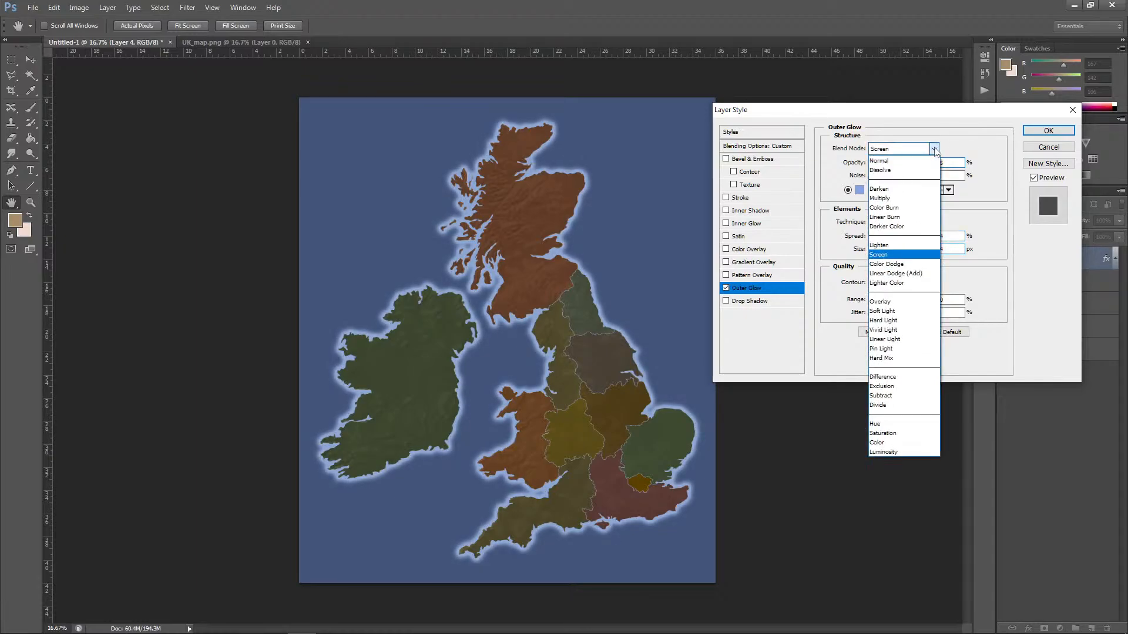
click(882, 302)
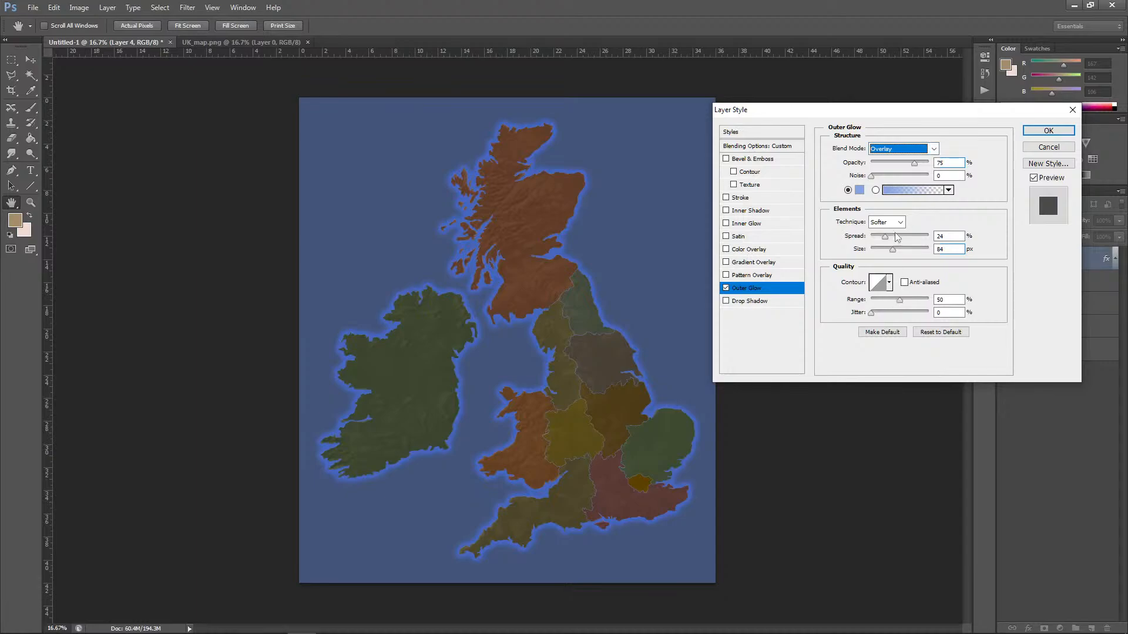
click(933, 149)
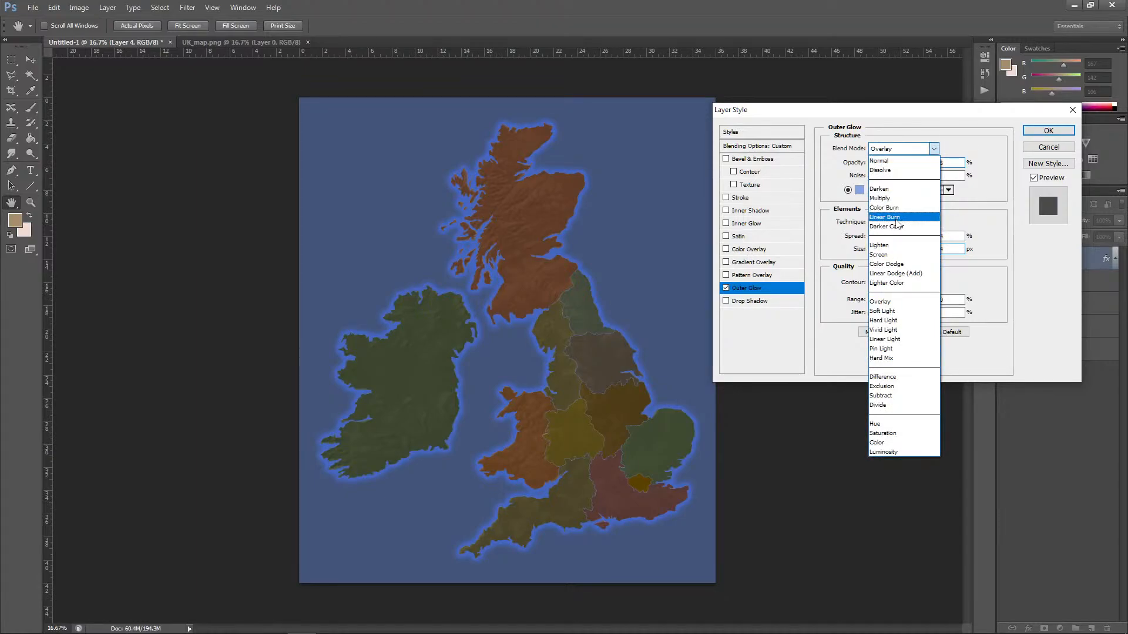
click(898, 224)
click(933, 148)
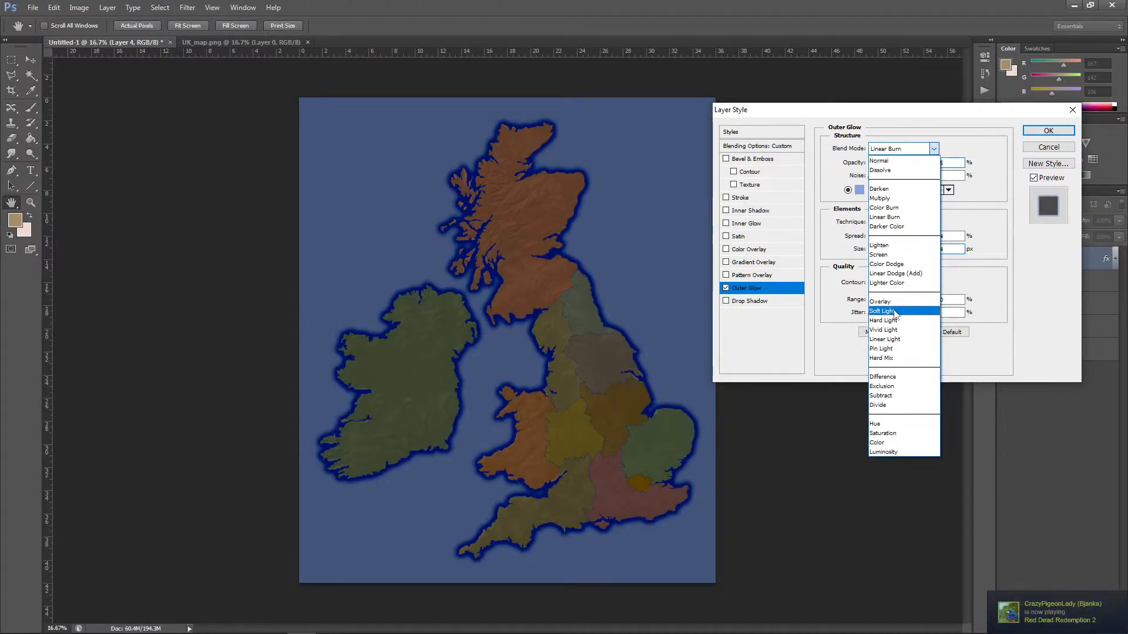
click(896, 313)
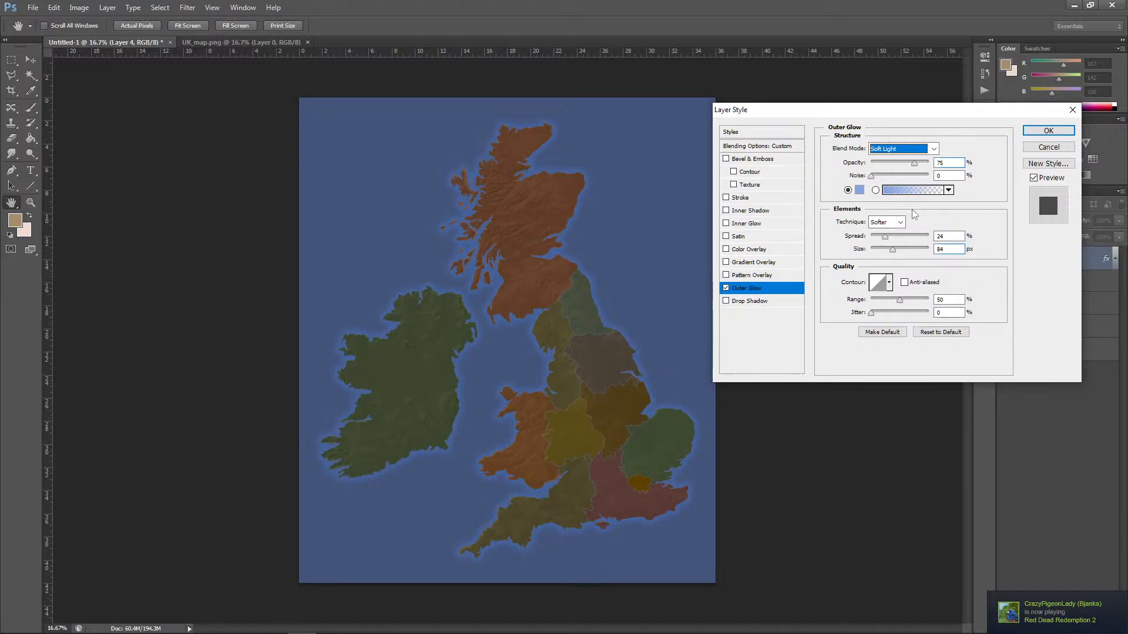
Step: Lighten the glow colour to a pale blue, set its range to 67%, add slight noise, and apply the layer style
click(859, 190)
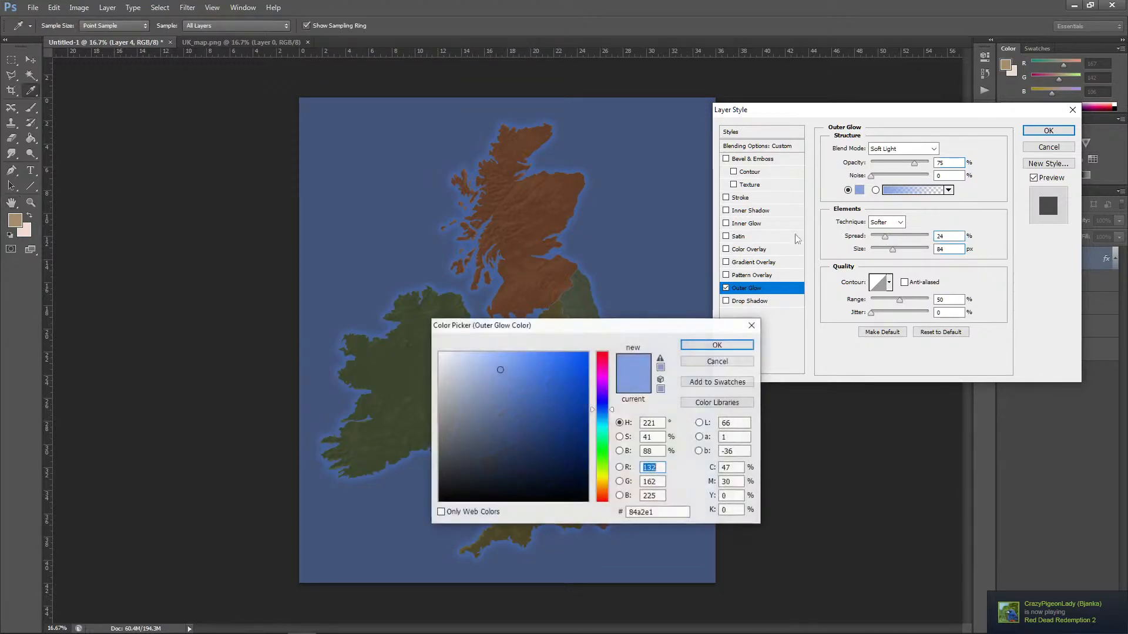
mouse_move(488, 369)
mouse_down()
mouse_move(466, 377)
mouse_move(480, 372)
mouse_move(465, 363)
mouse_up()
click(718, 344)
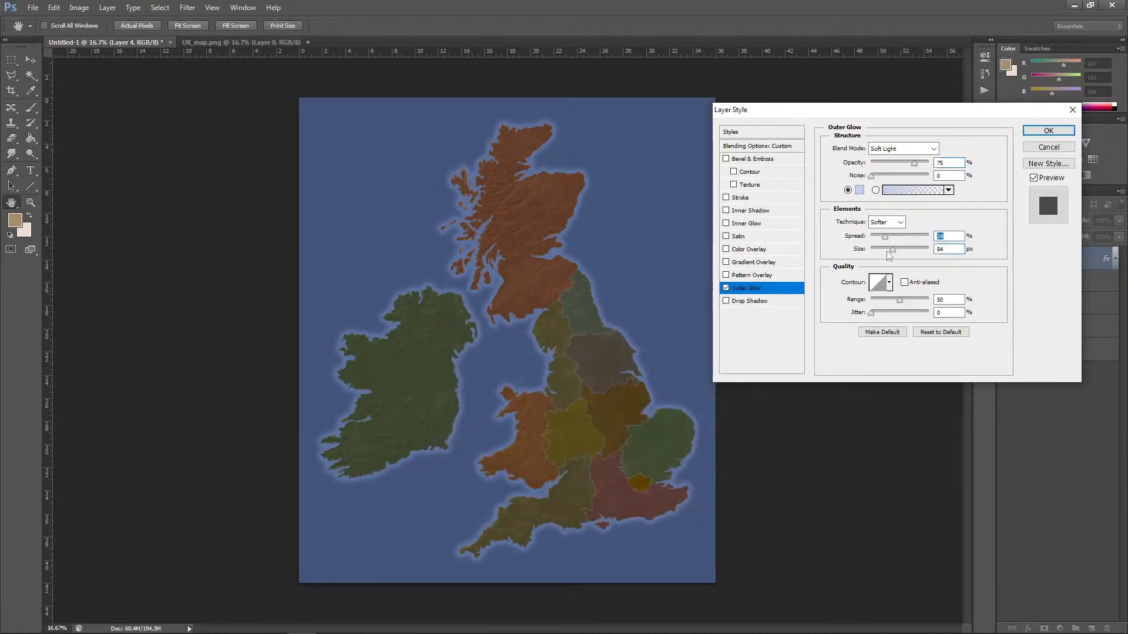
drag(900, 300, 906, 305)
drag(871, 176, 884, 180)
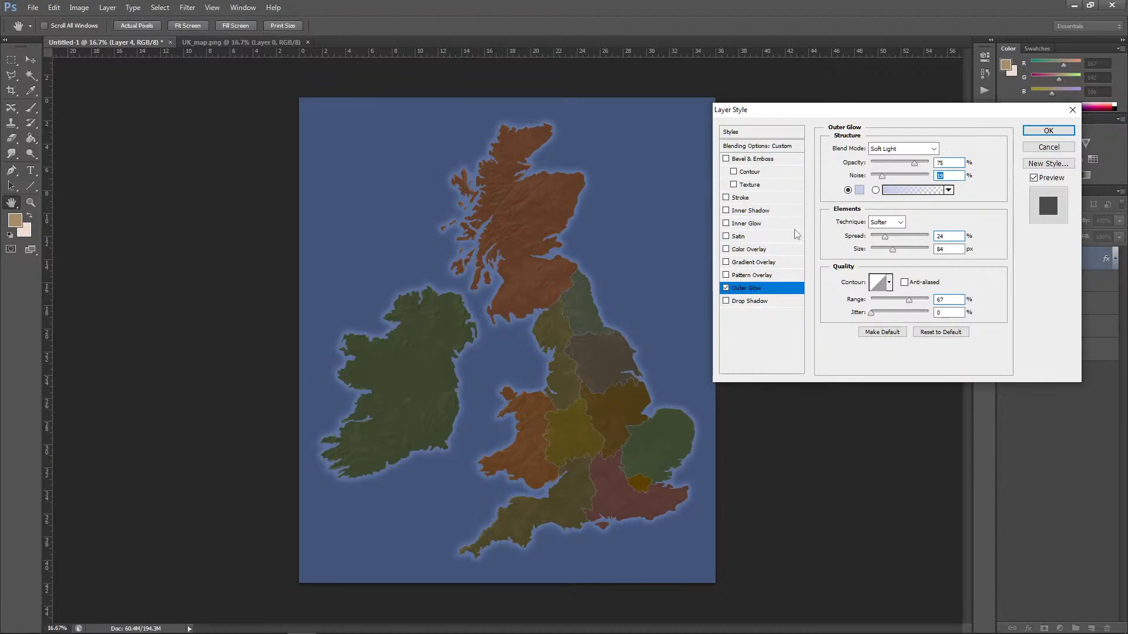
click(1049, 131)
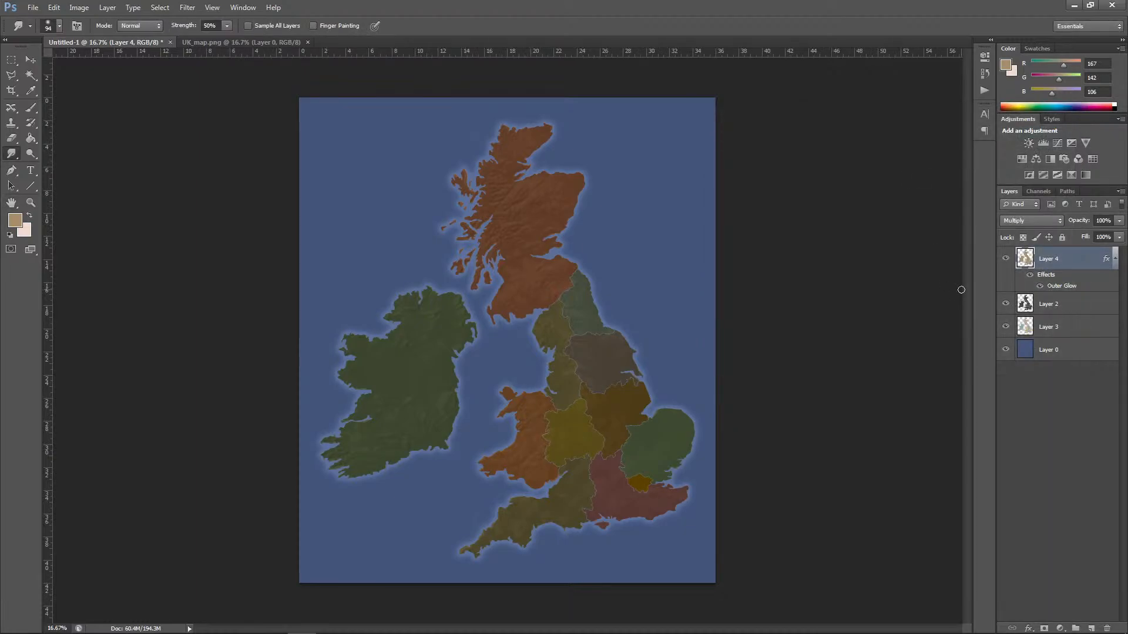
click(1114, 260)
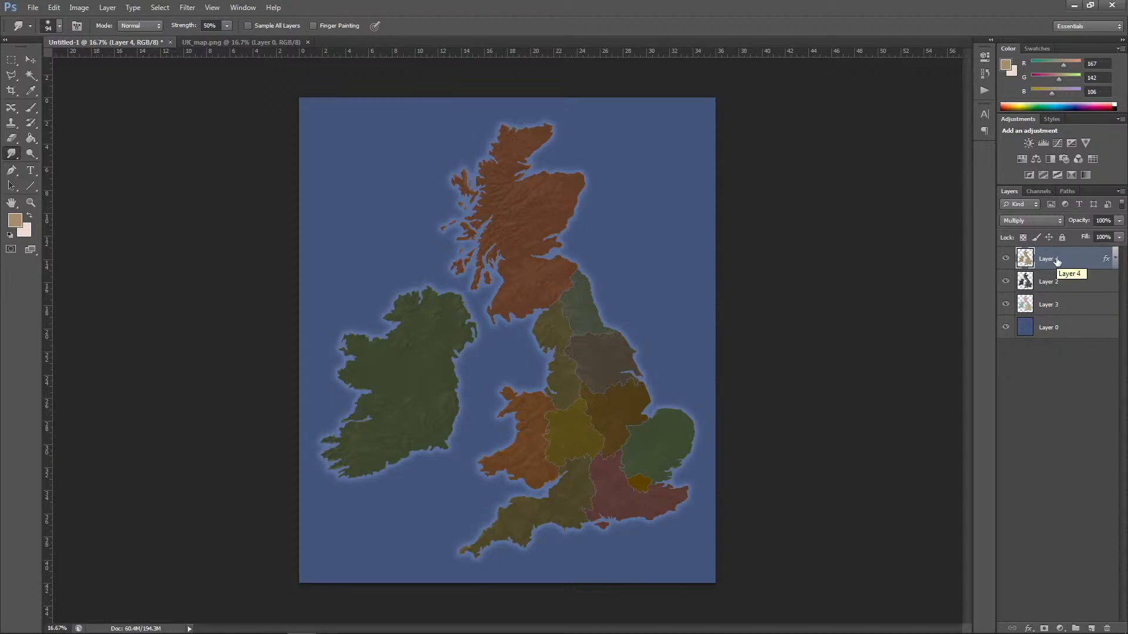
Step: Try the Overlay, Divide and Luminosity blend modes on Layer 4
click(1032, 221)
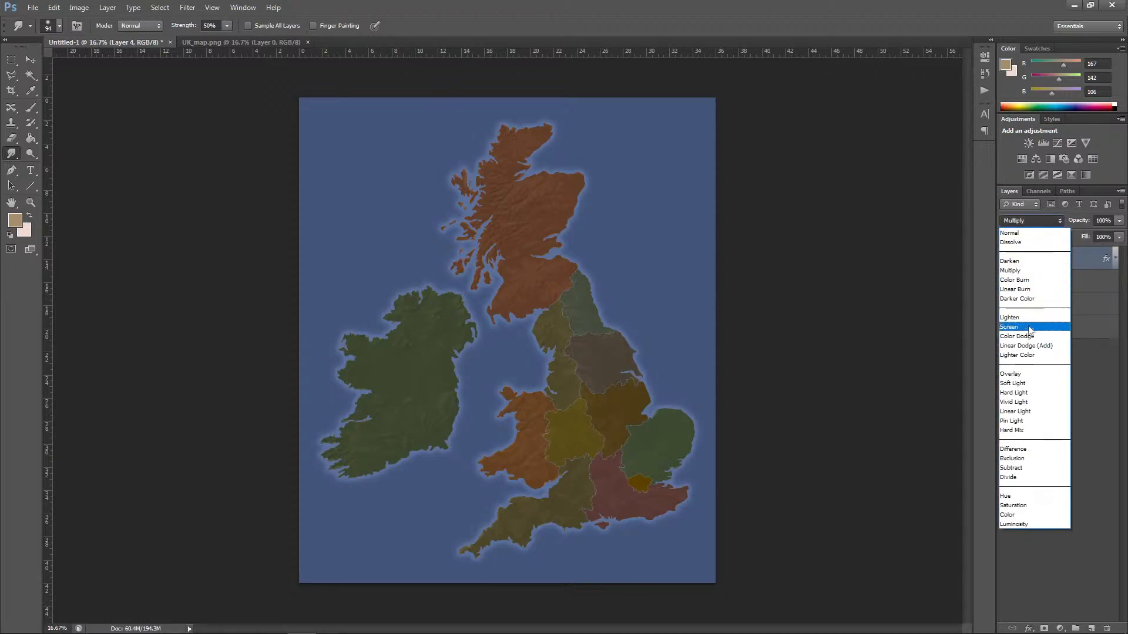
click(1023, 375)
click(1032, 221)
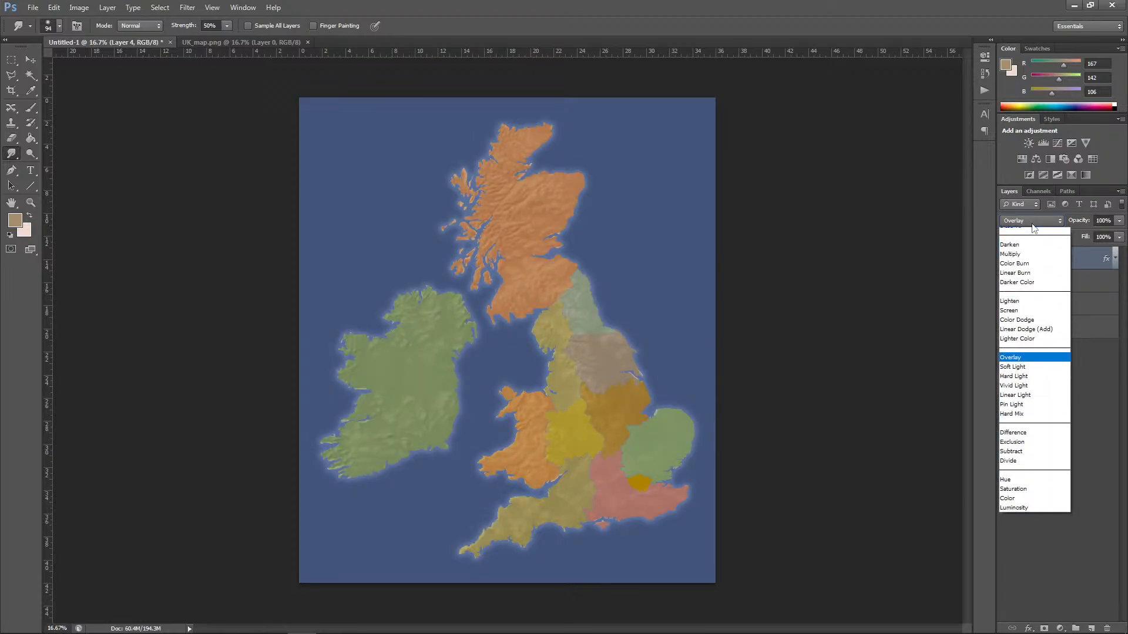
click(1021, 477)
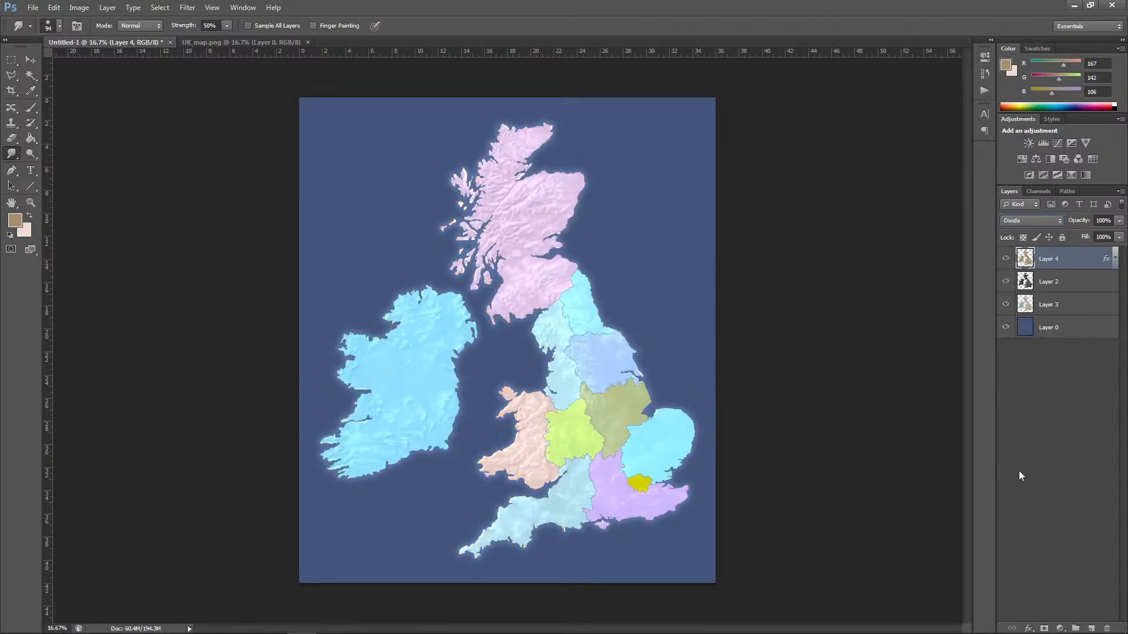
click(1032, 221)
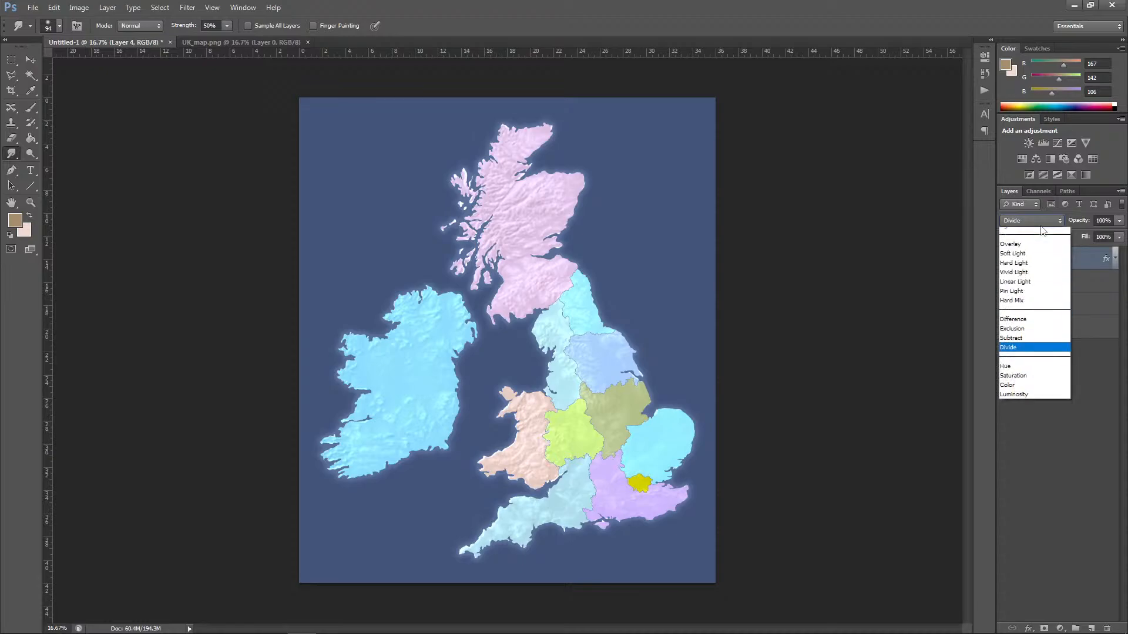
click(1026, 522)
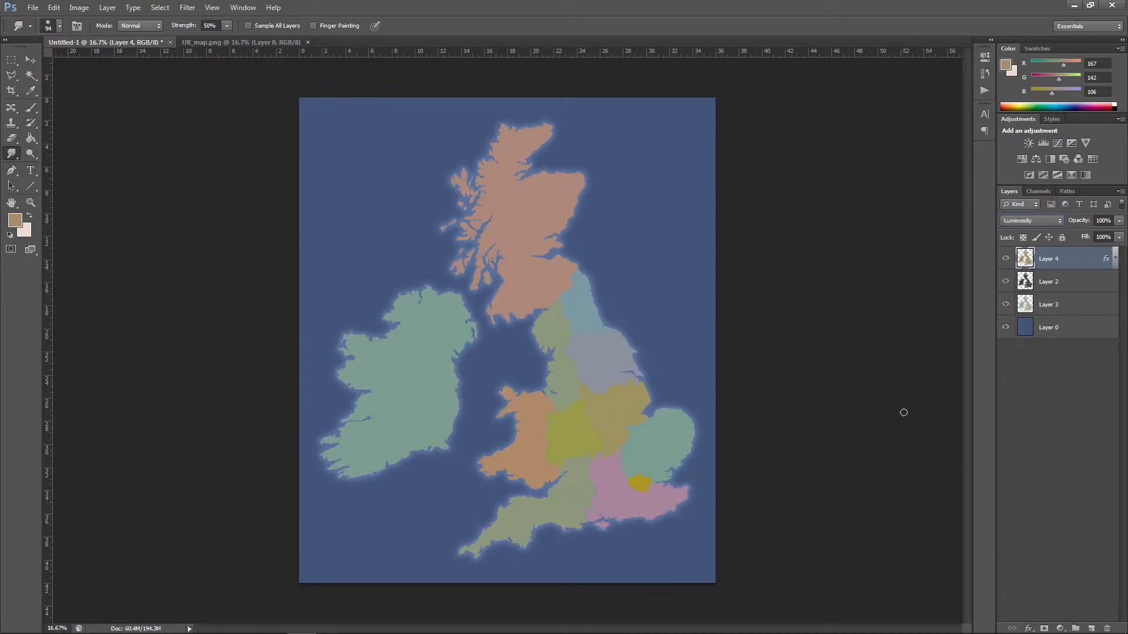
Step: Try the Soft Light and Darken blend modes on Layer 4
click(1035, 224)
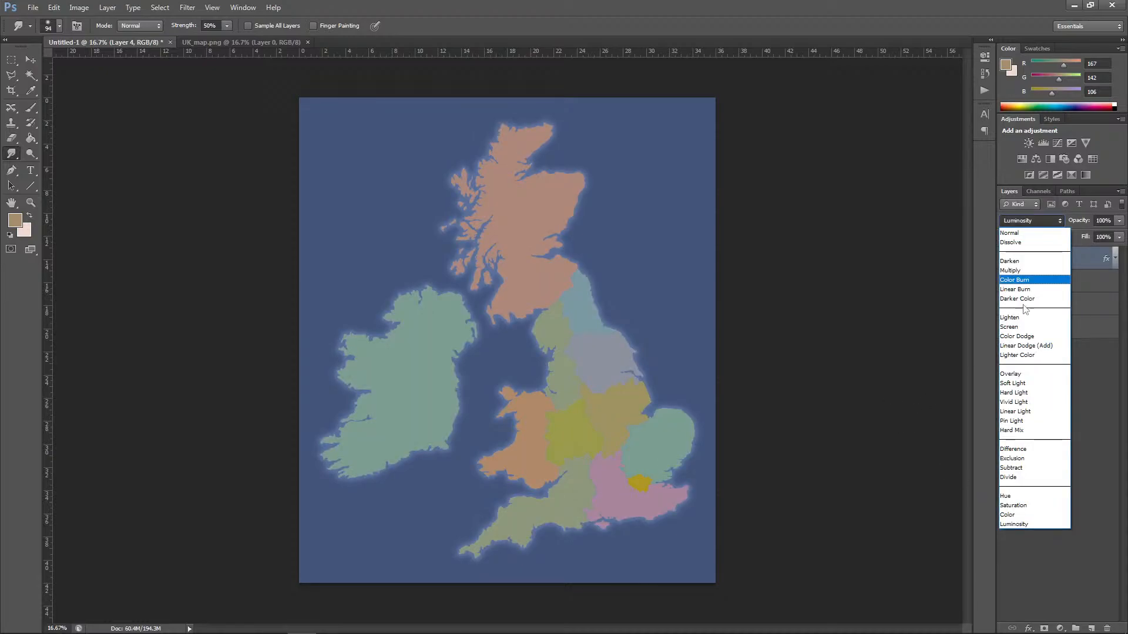
click(1025, 381)
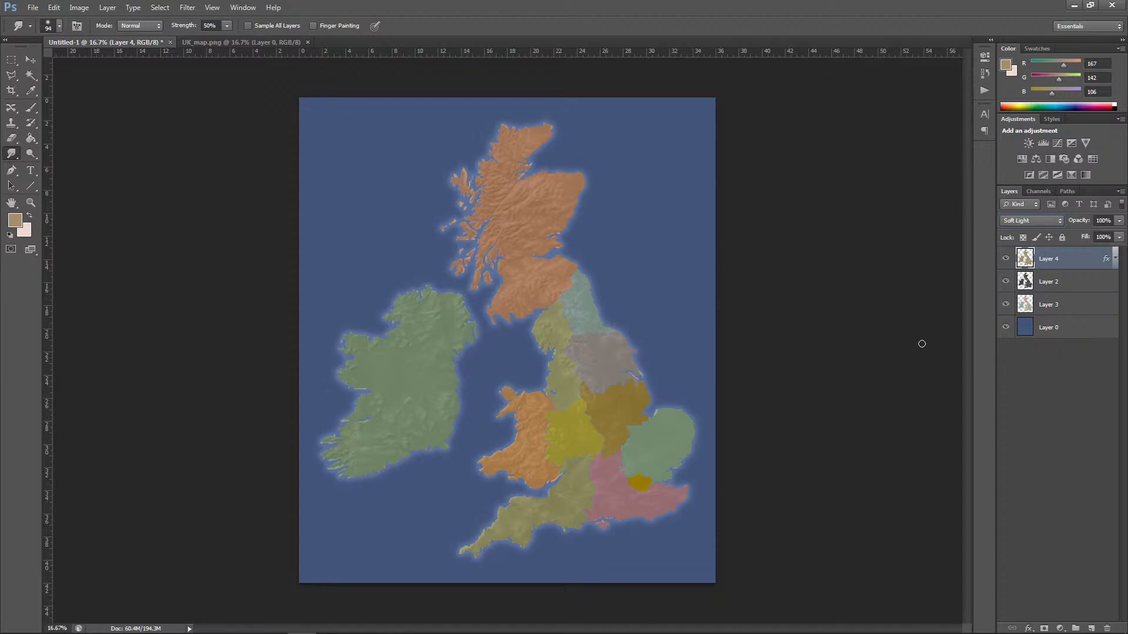
click(1034, 222)
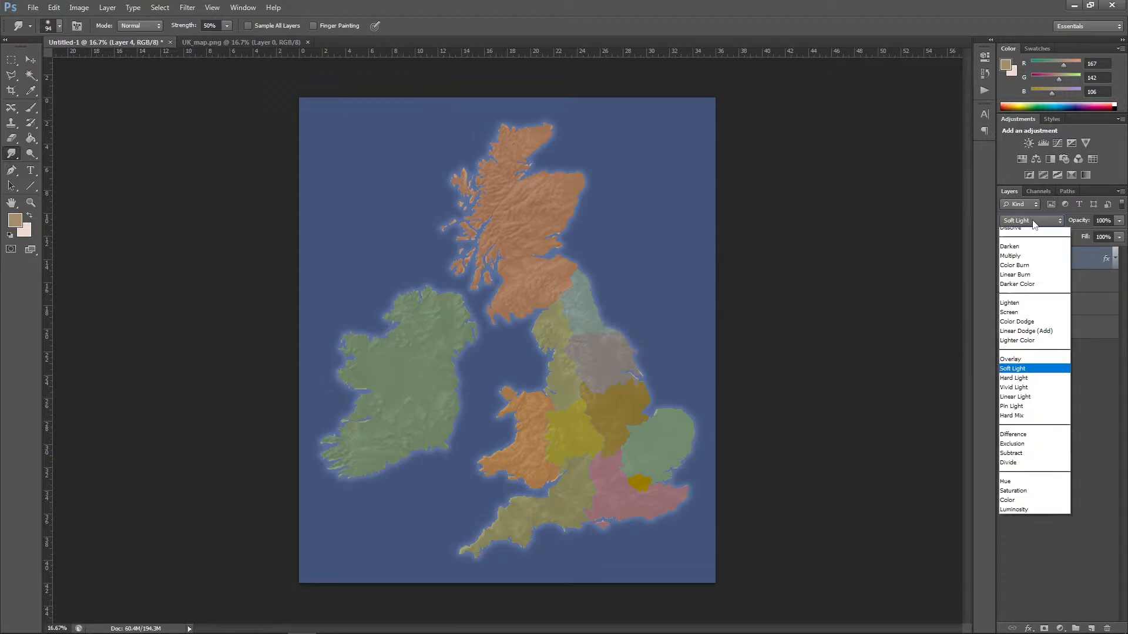
click(1013, 261)
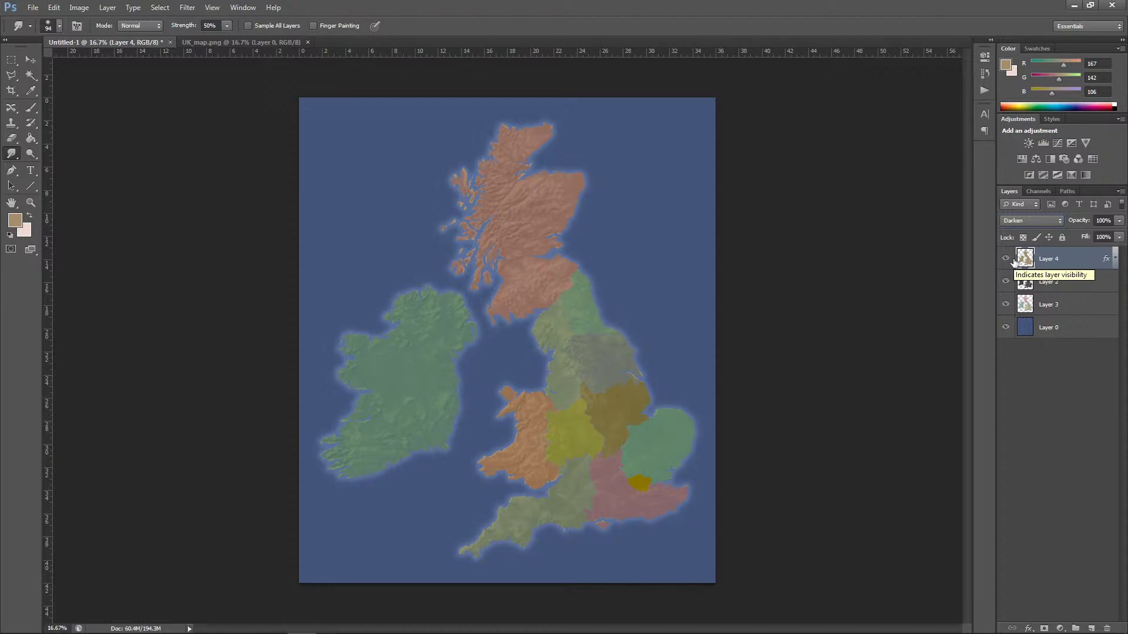
click(1039, 226)
click(1013, 265)
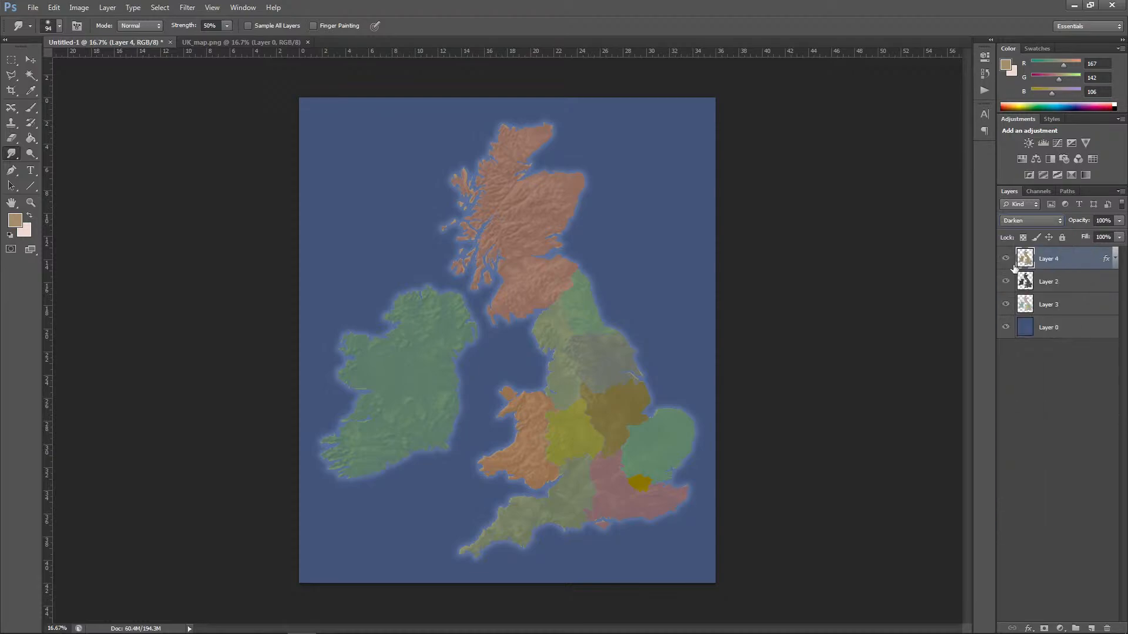
Step: Try the Linear Burn blend mode on Layer 4 with its opacity reduced to about 37%
click(1034, 221)
click(1015, 289)
click(1119, 221)
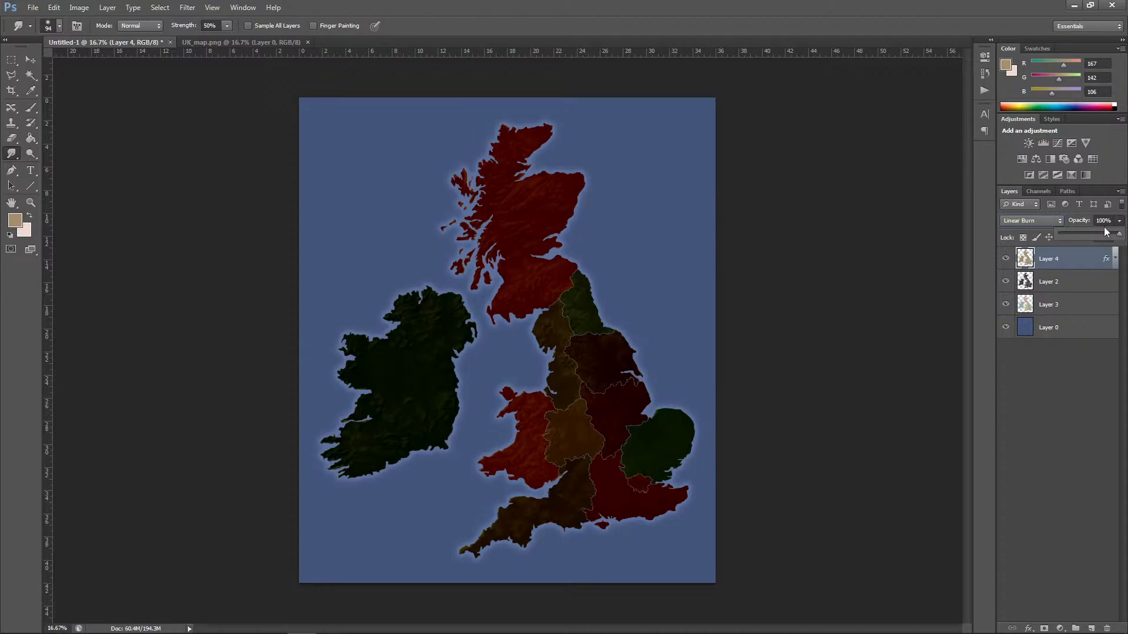
drag(1120, 234, 1085, 233)
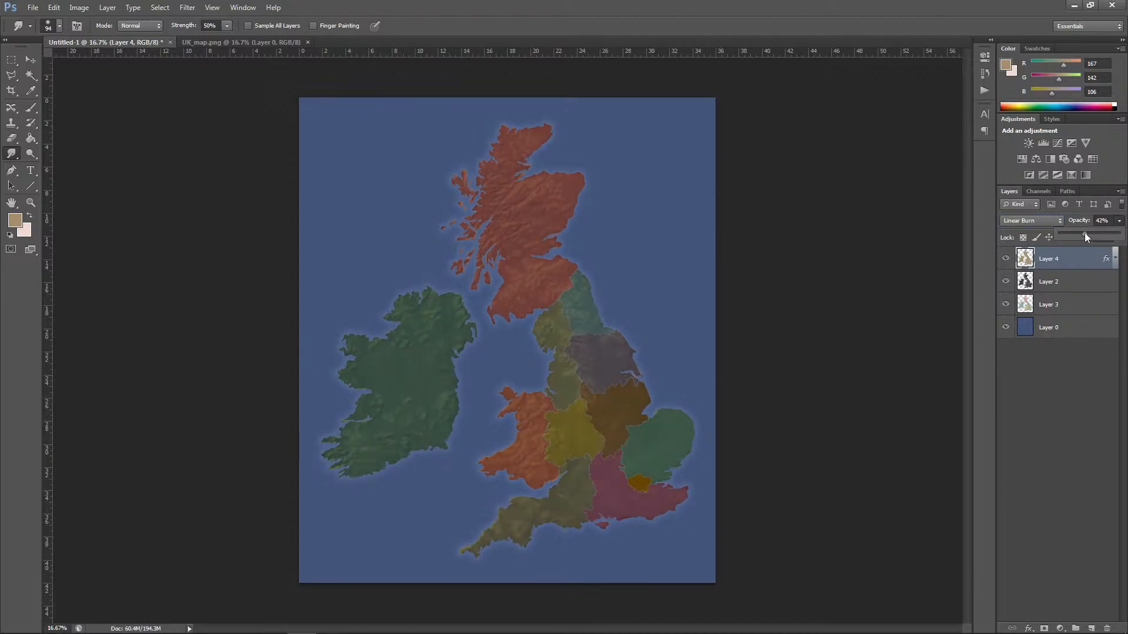
Step: Set Layer 4's blend mode to Multiply and raise its opacity to 96%
click(1033, 221)
click(1025, 271)
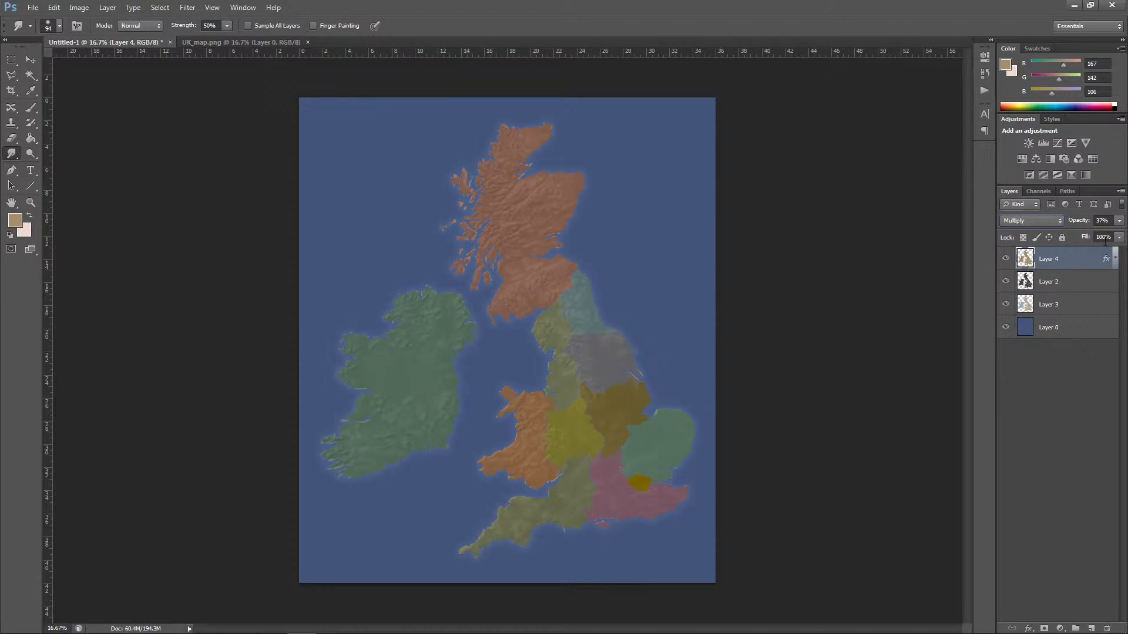
click(1119, 221)
drag(1085, 234, 1118, 237)
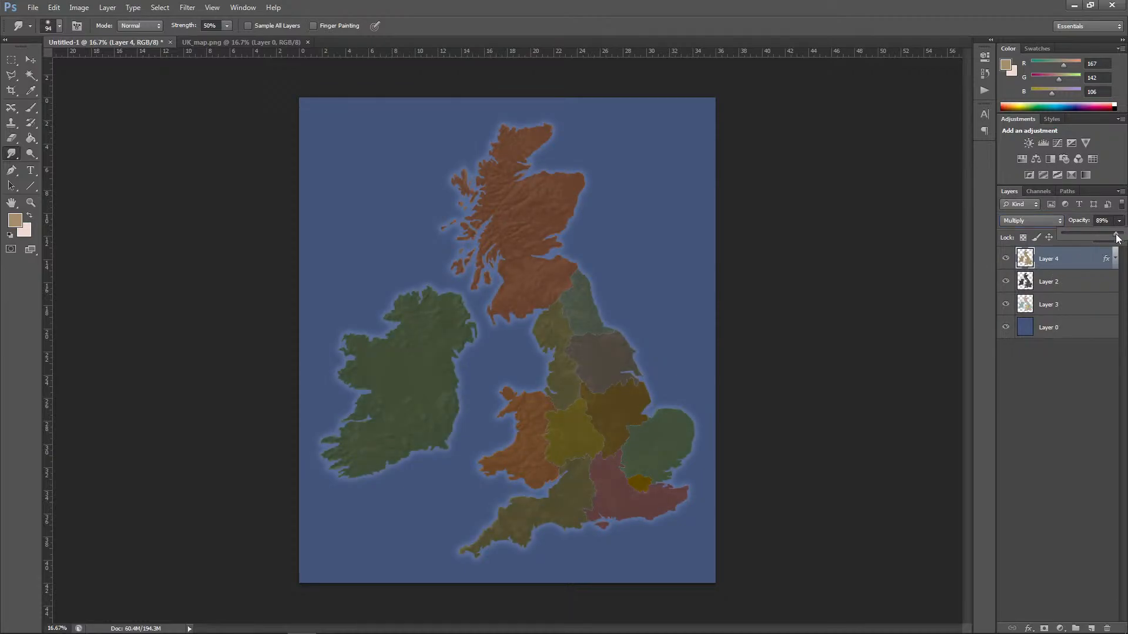
Step: Start a Photo Filter adjustment on Layer 3 using Warming Filter (85) at 36% density
click(1071, 305)
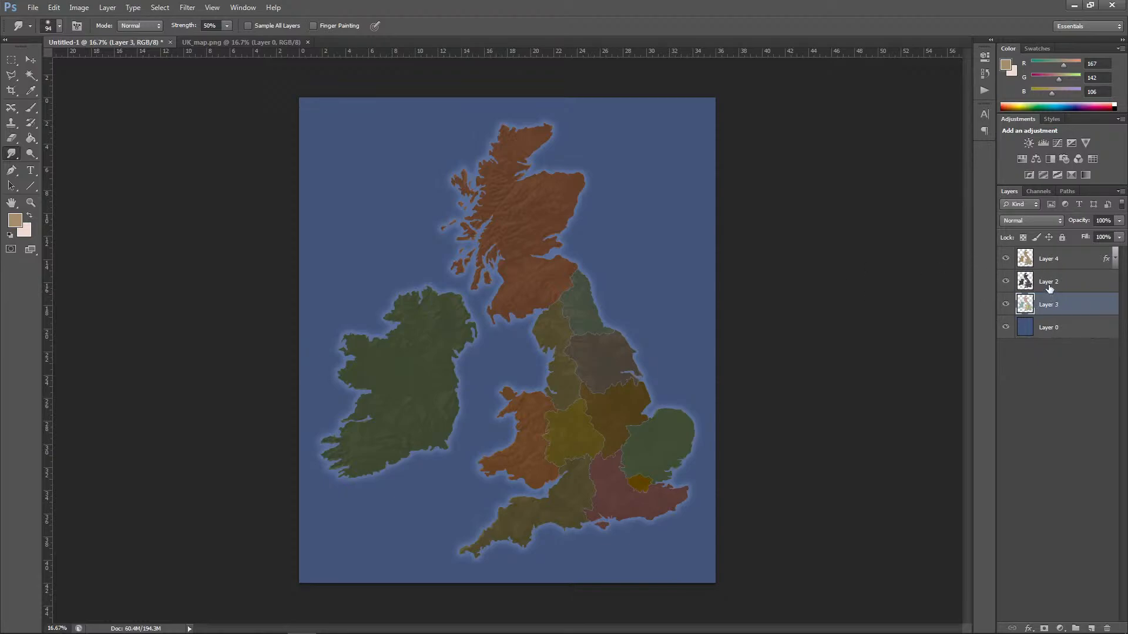
click(79, 7)
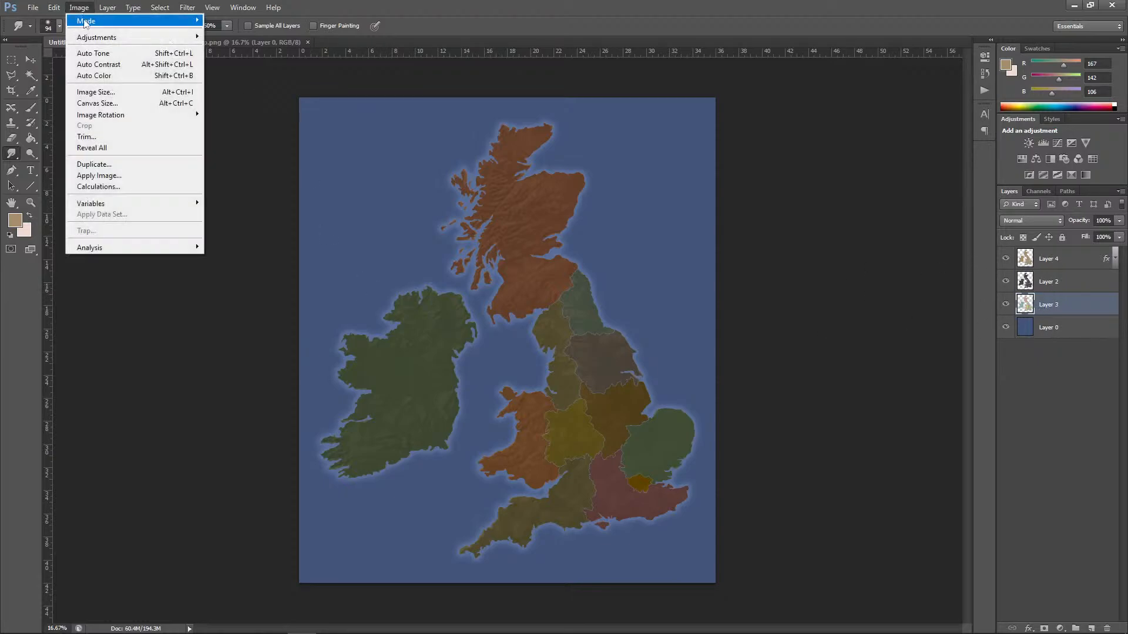
mouse_move(100, 37)
click(229, 131)
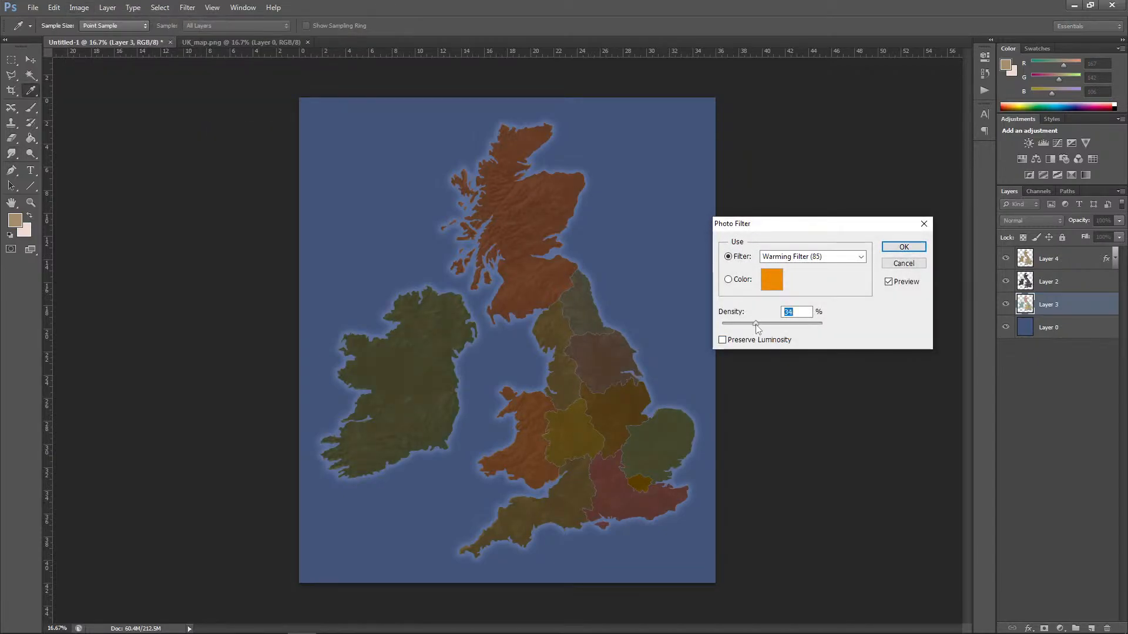
drag(755, 324, 757, 323)
Step: Set the Photo Filter to a custom light orange colour, fdba5a
click(771, 281)
click(470, 368)
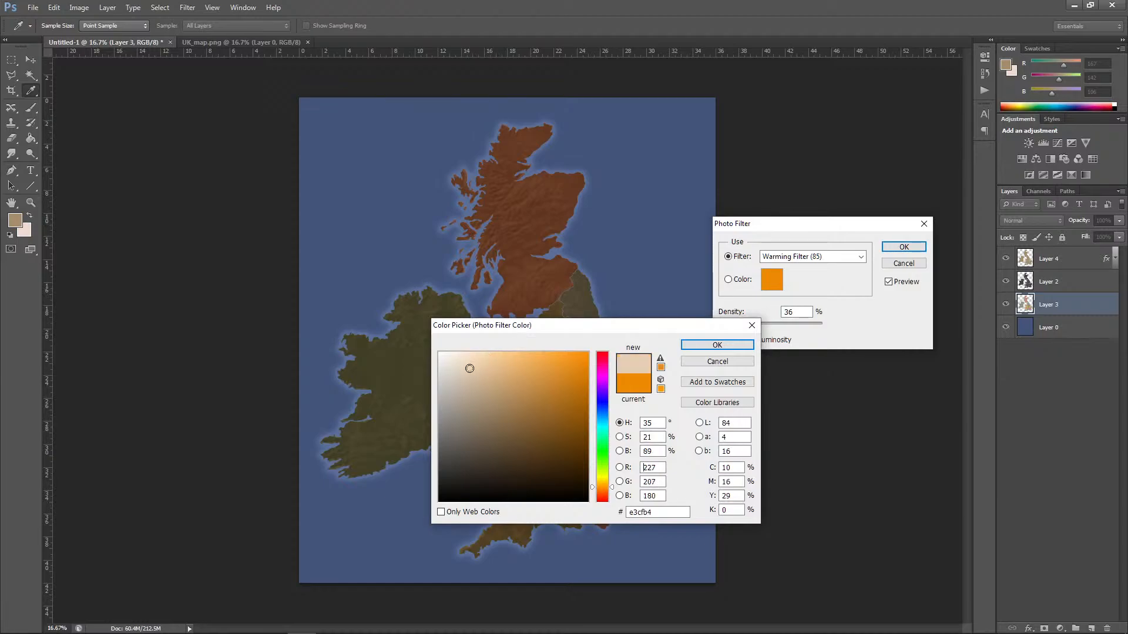
drag(539, 327, 832, 384)
click(829, 411)
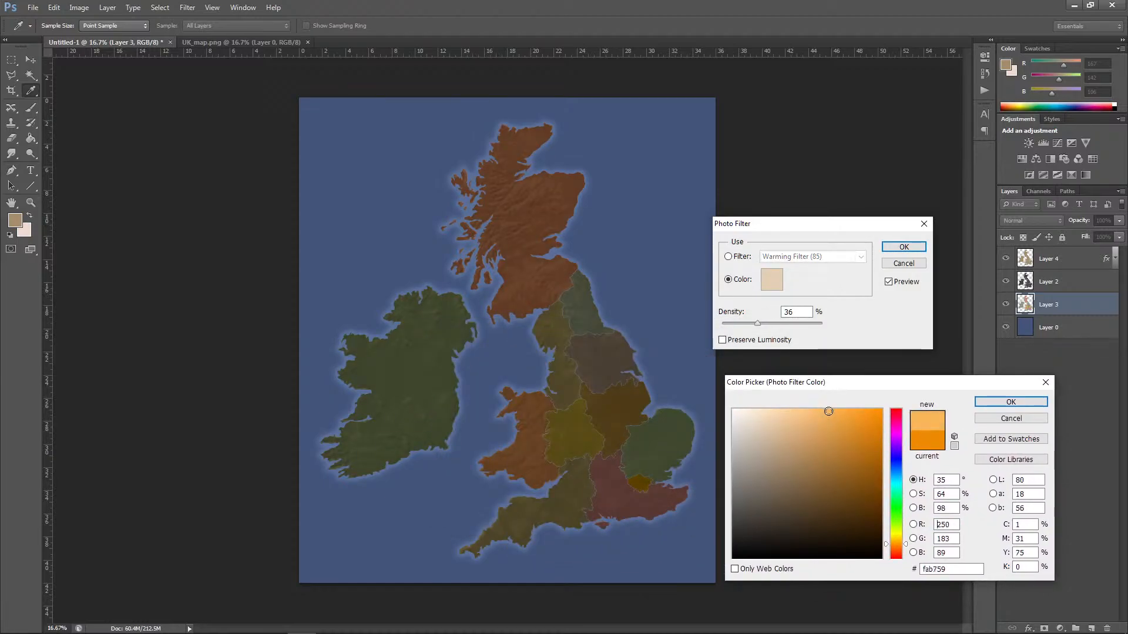
click(828, 410)
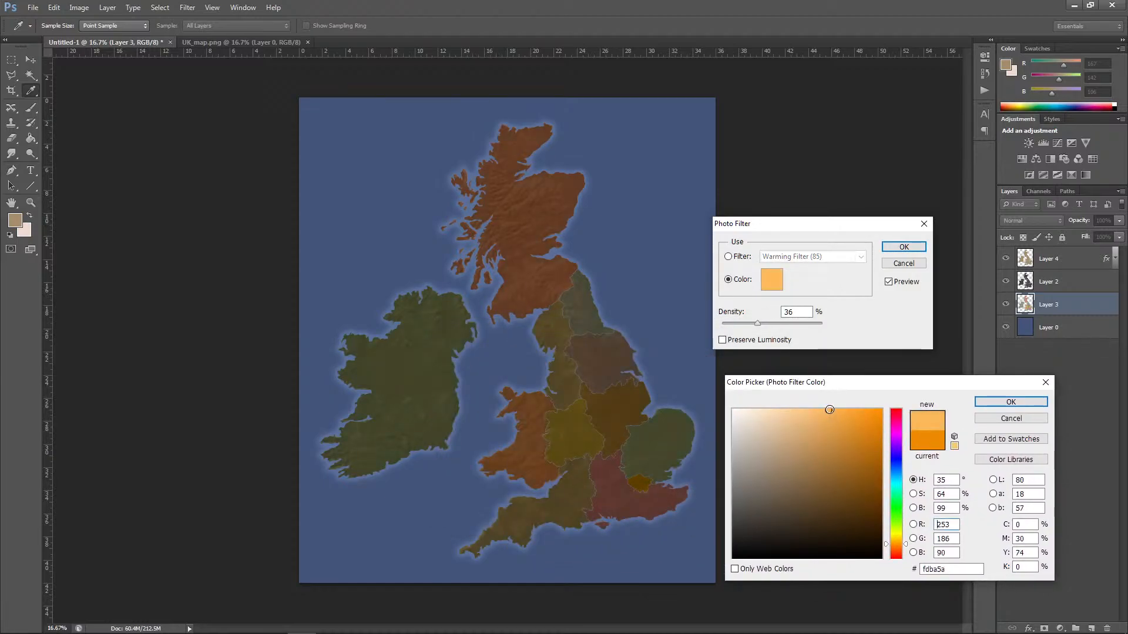
click(1011, 402)
Step: Enable Preserve Luminosity, raise the filter density slightly above 44%, and apply the Photo Filter to Layer 3
click(722, 339)
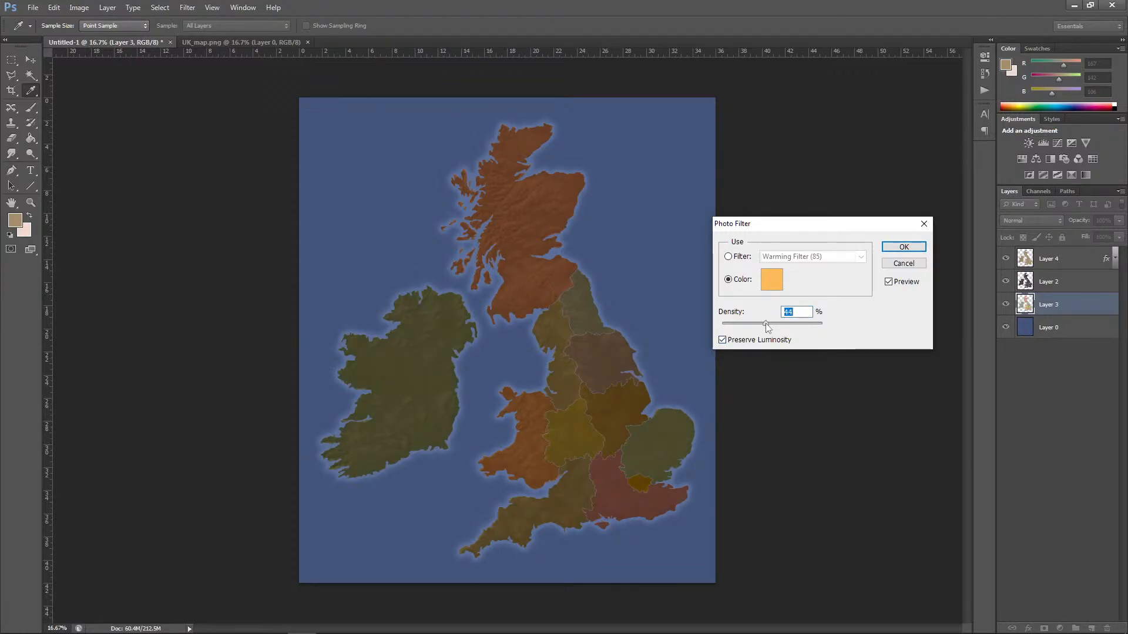
drag(766, 323, 770, 323)
click(894, 248)
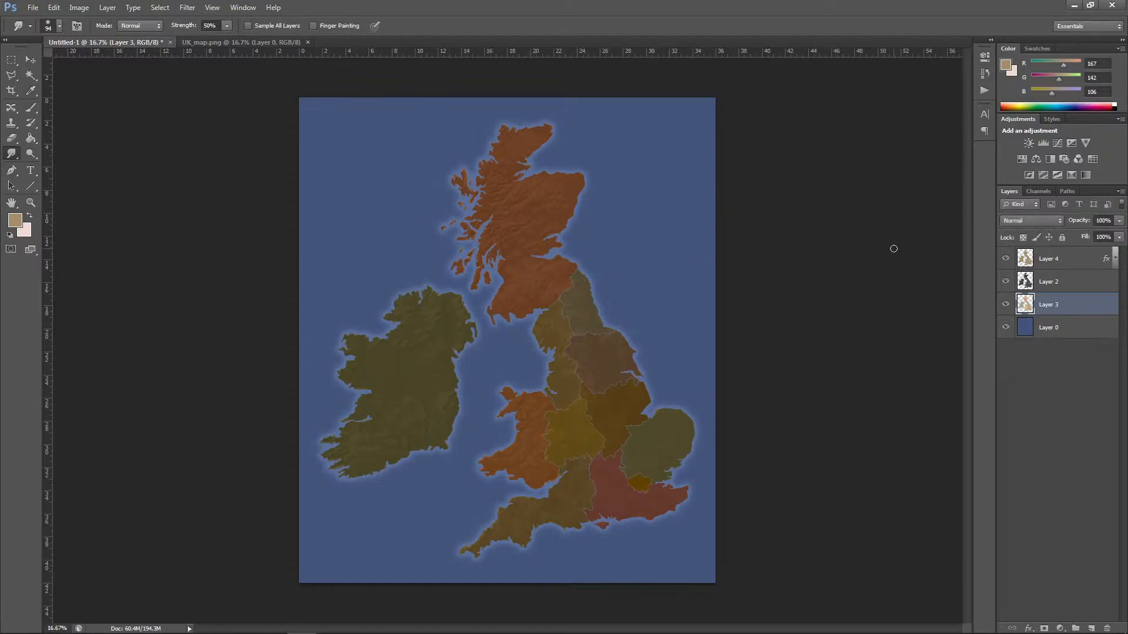
Step: Hide Layer 4 and Layer 2 to inspect the filtered region colours, and show both layers again
click(1006, 259)
click(1005, 282)
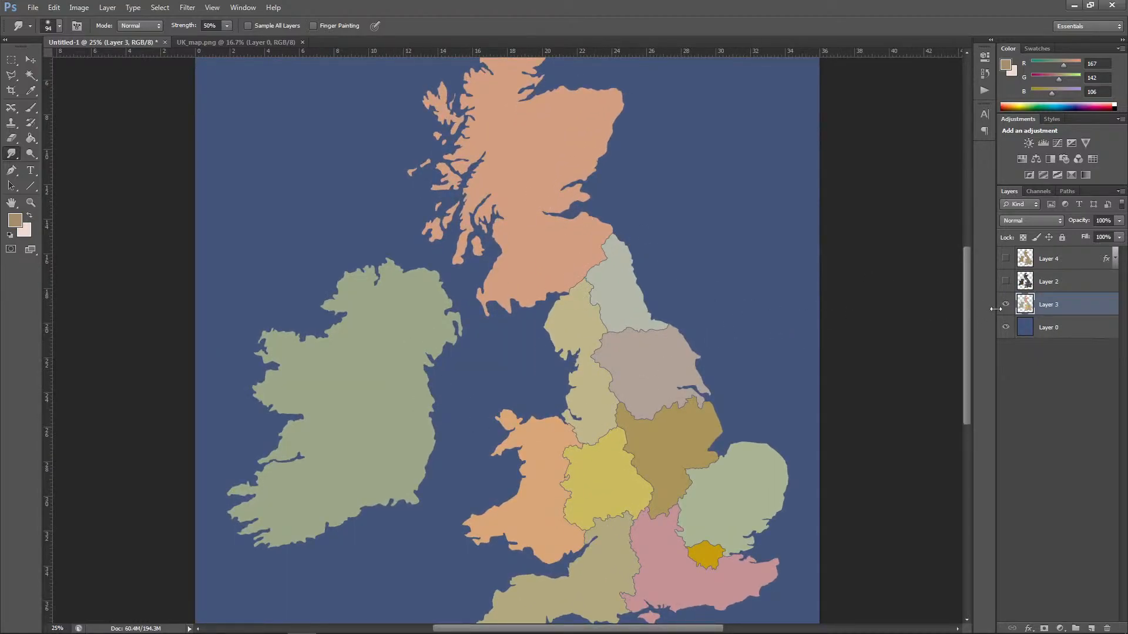
click(1006, 282)
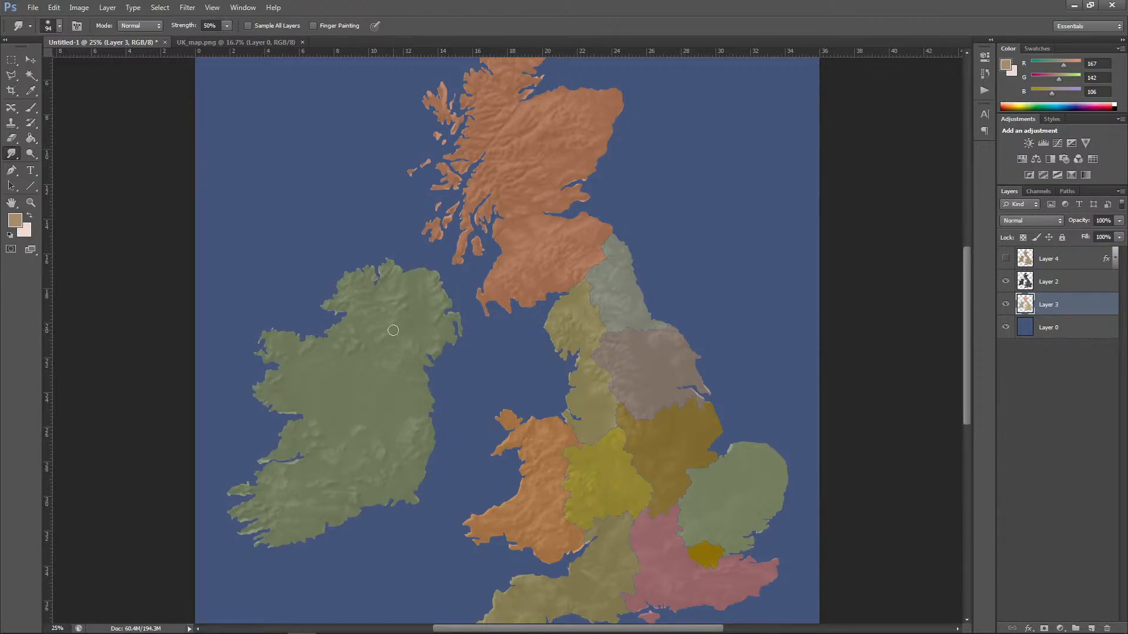
click(1006, 259)
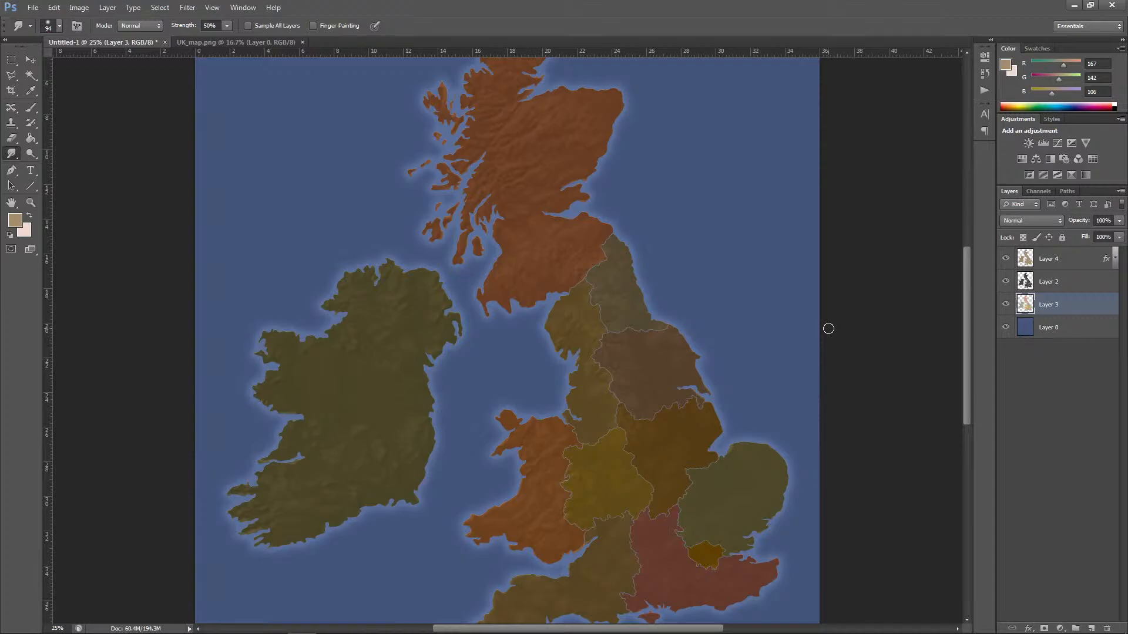
Step: Apply a Brightness/Contrast adjustment to Layer 4 with brightness 0 and contrast -25
click(1054, 264)
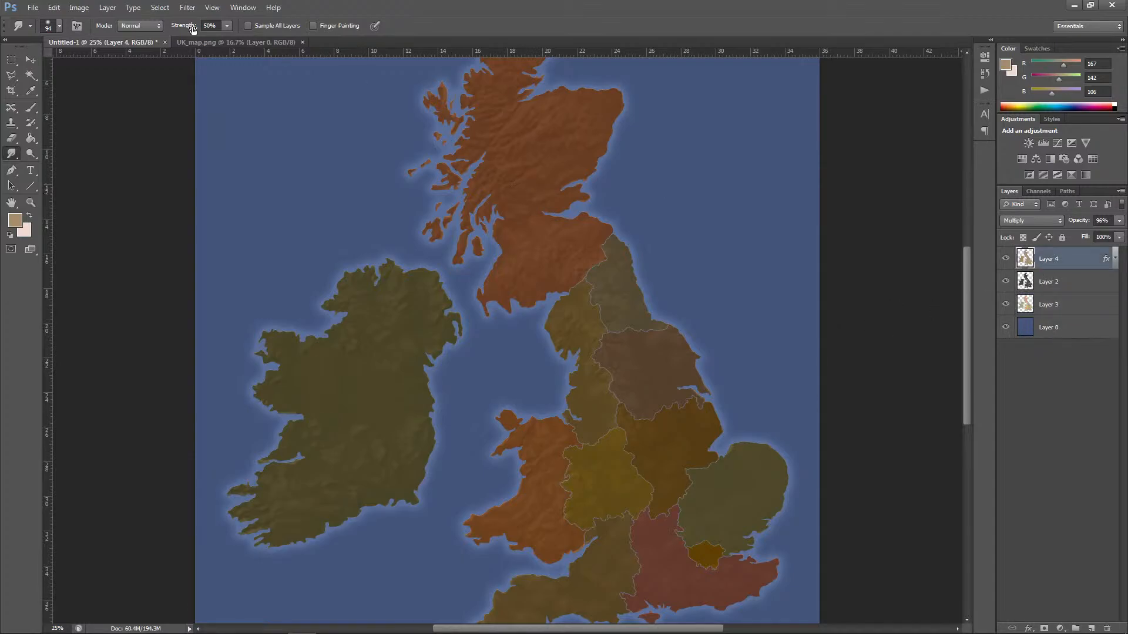
click(78, 7)
click(258, 36)
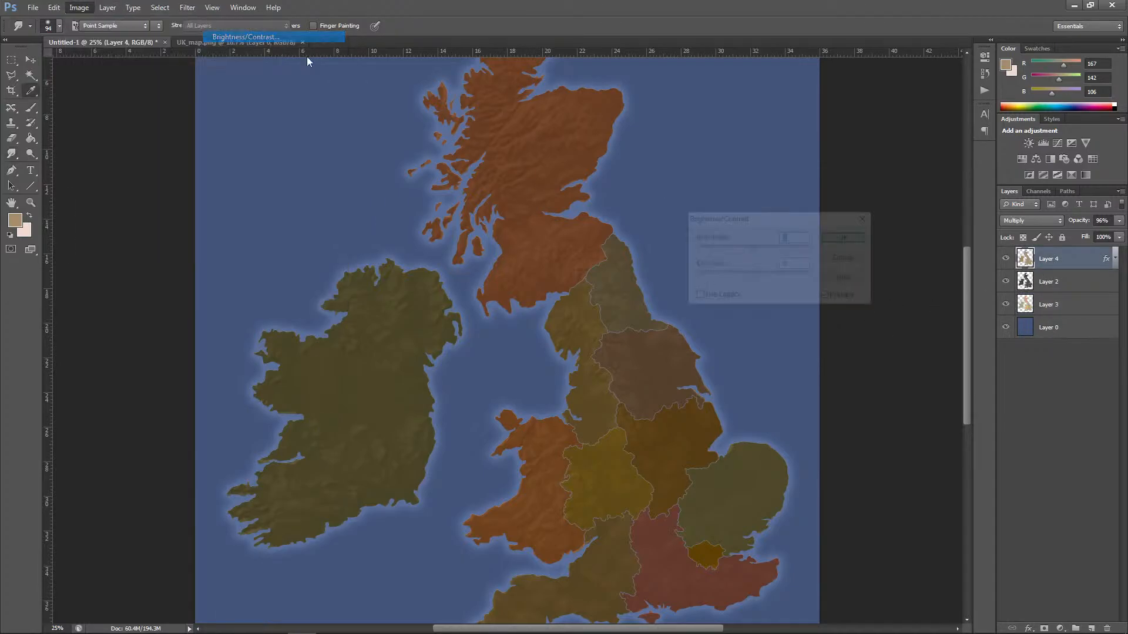
mouse_move(762, 248)
mouse_down()
mouse_move(765, 282)
mouse_move(777, 285)
mouse_move(728, 285)
mouse_move(739, 250)
mouse_move(757, 252)
mouse_up()
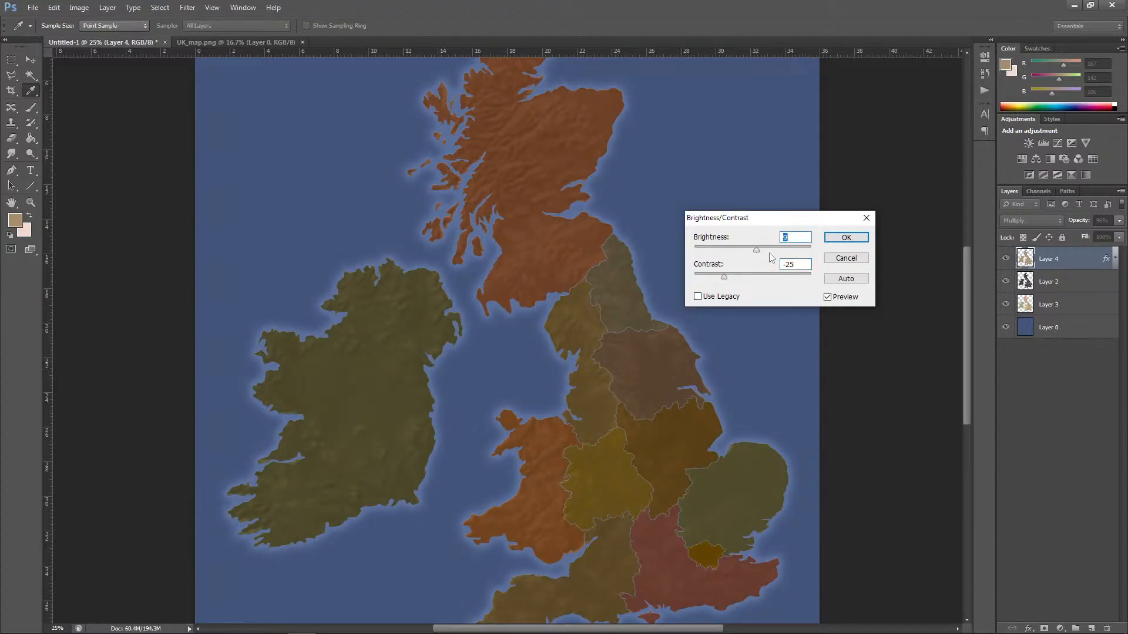
click(846, 238)
key(r)
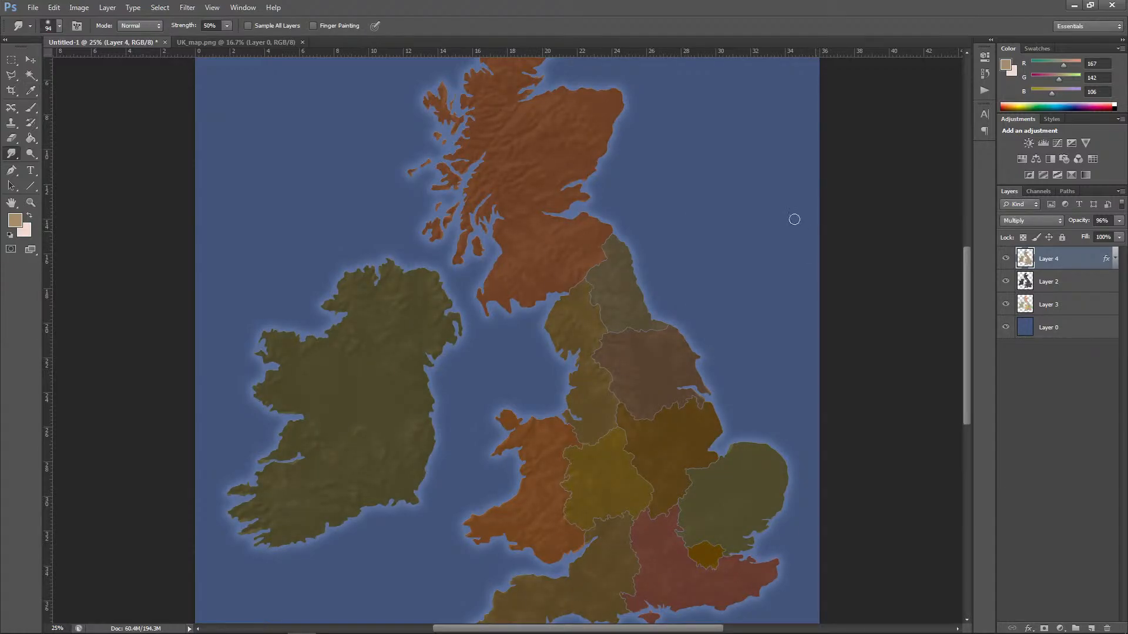
Step: Apply a Hue/Saturation adjustment to Layer 4 with hue +35, saturation -71 and lightness +5
click(78, 7)
mouse_move(113, 38)
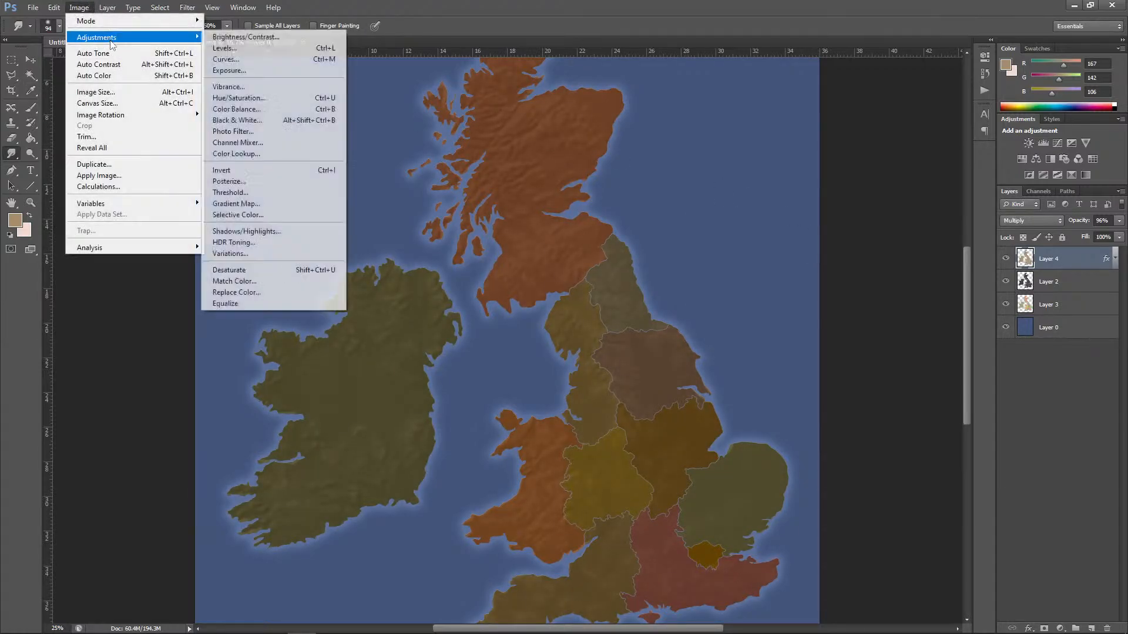
click(250, 99)
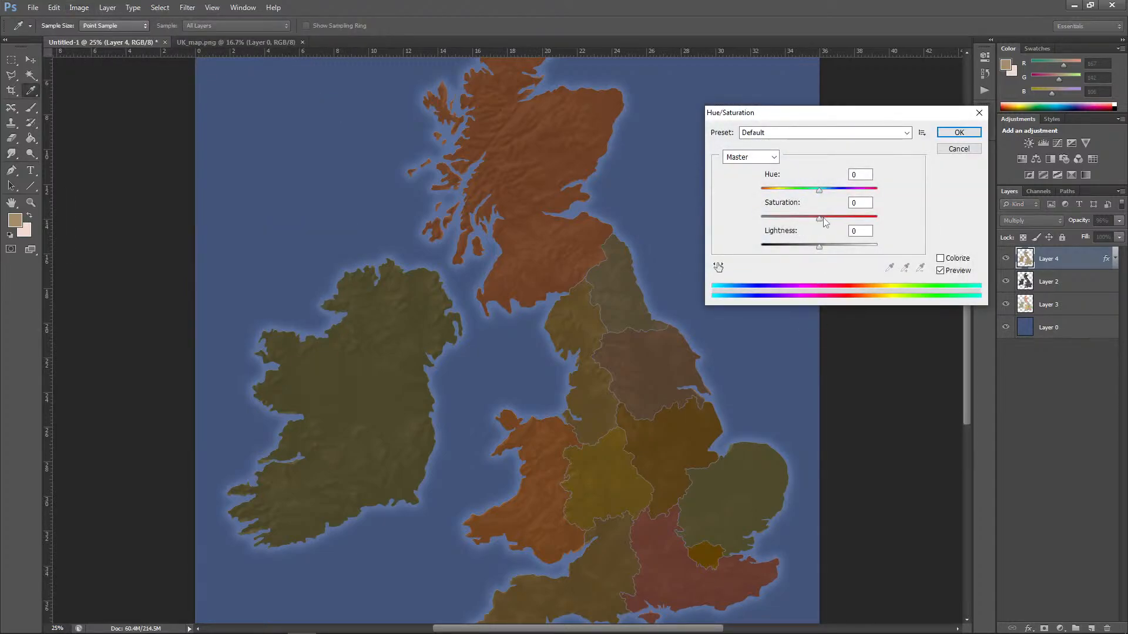
drag(823, 218, 830, 249)
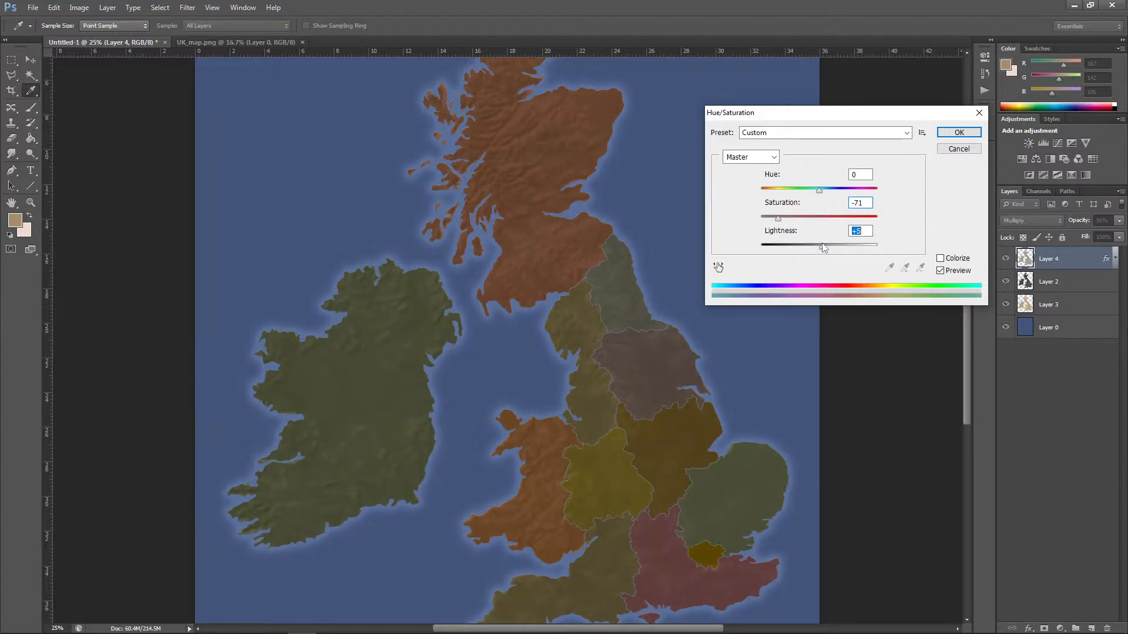
drag(819, 191, 842, 195)
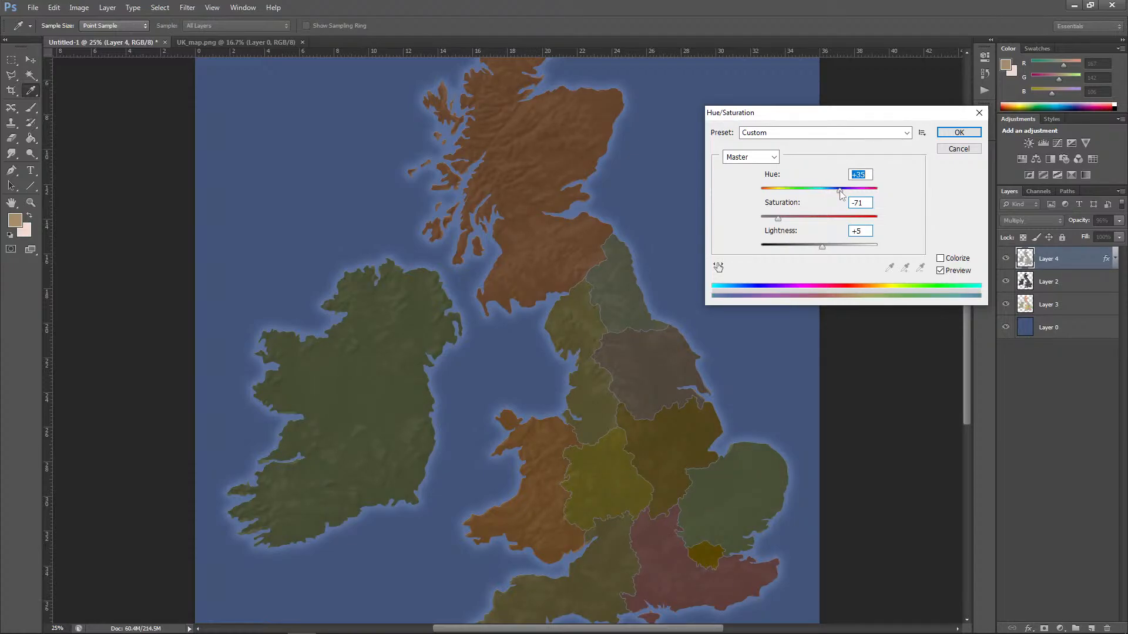
click(957, 133)
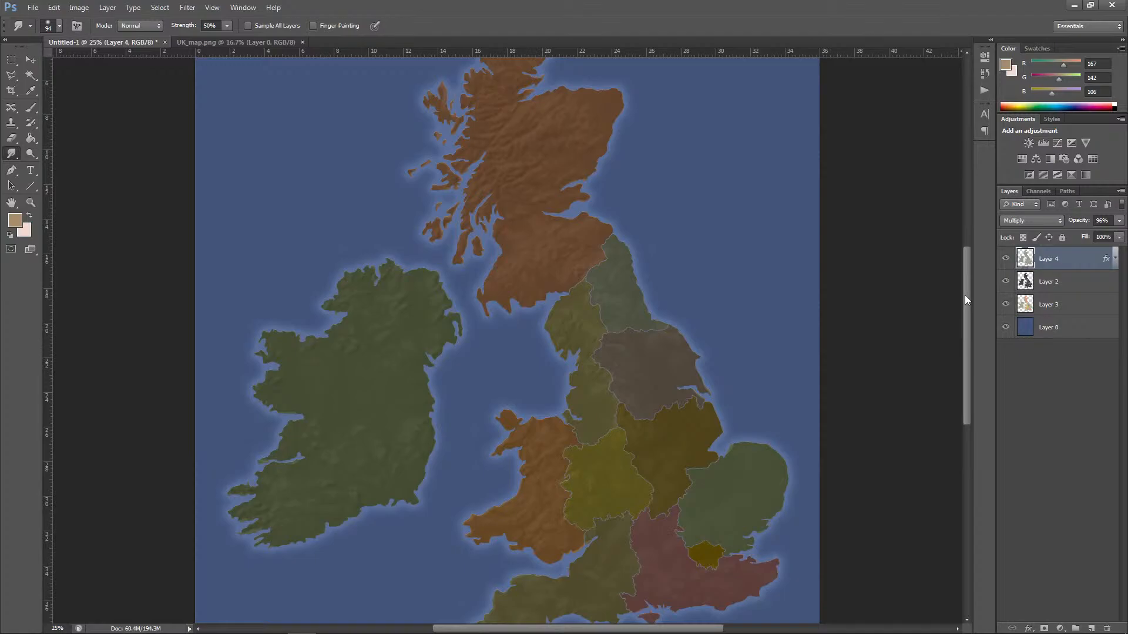
Step: Crop the map tighter, cutting off northern Scotland, western Ireland and a narrow strip of sea along the eastern edge
key(ctrl+minus)
click(1042, 330)
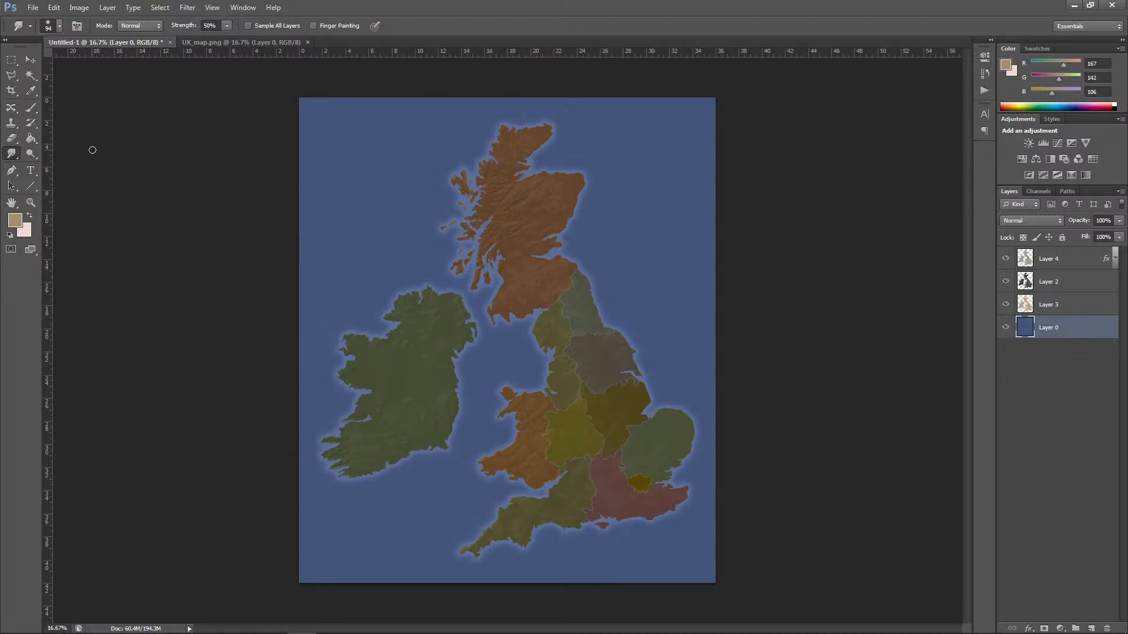
click(12, 89)
drag(507, 98, 496, 150)
drag(299, 340, 339, 338)
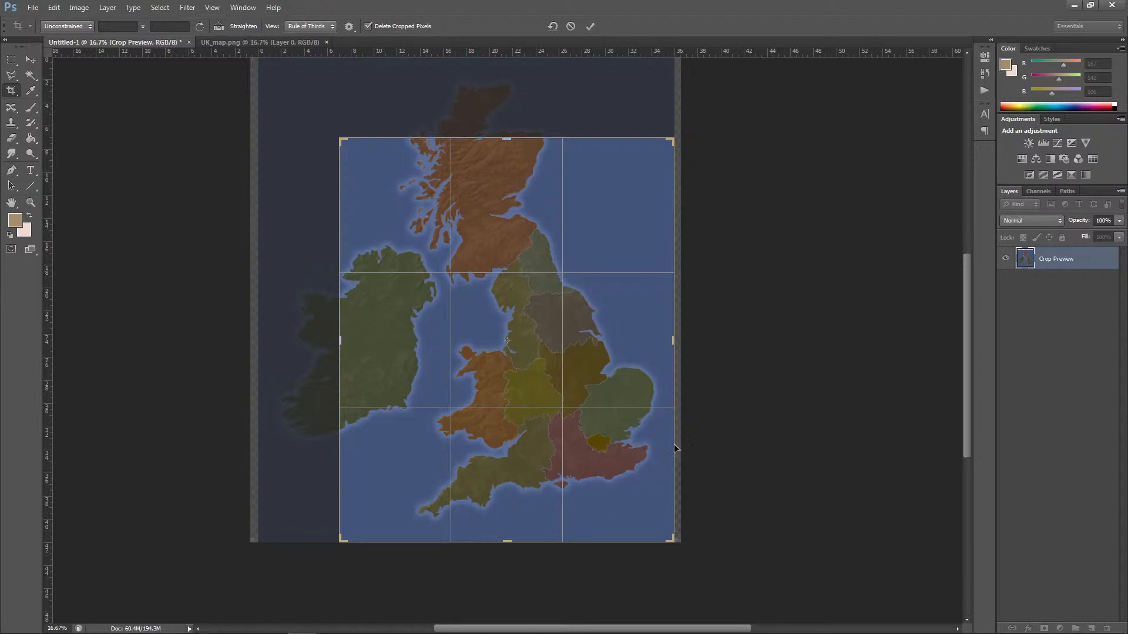
drag(673, 340, 669, 327)
drag(507, 137, 506, 148)
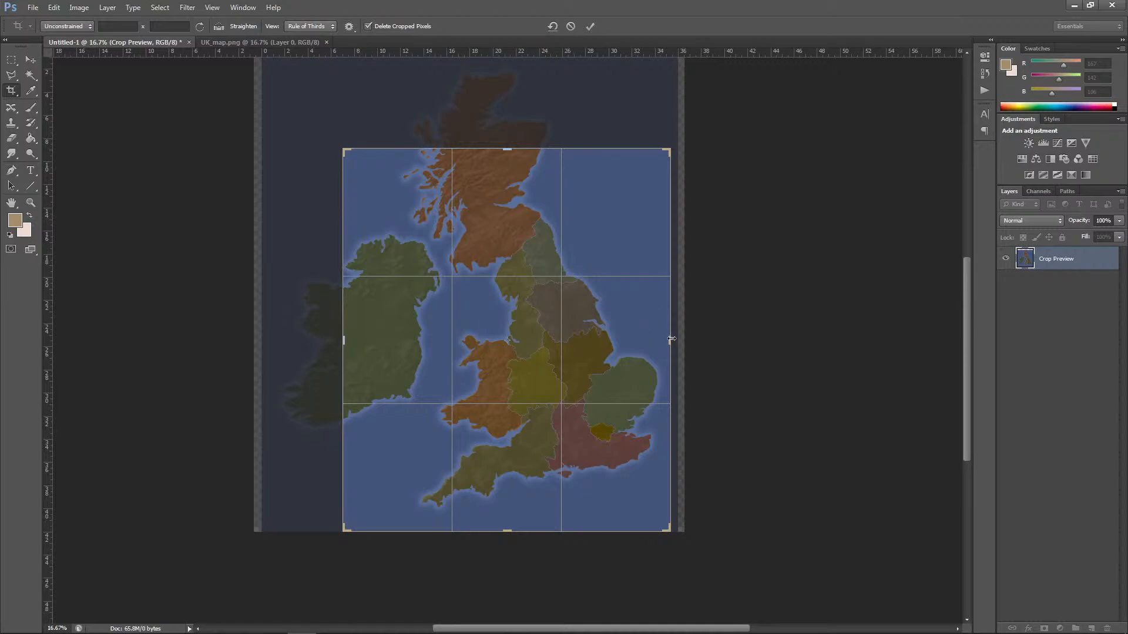
drag(672, 339, 663, 339)
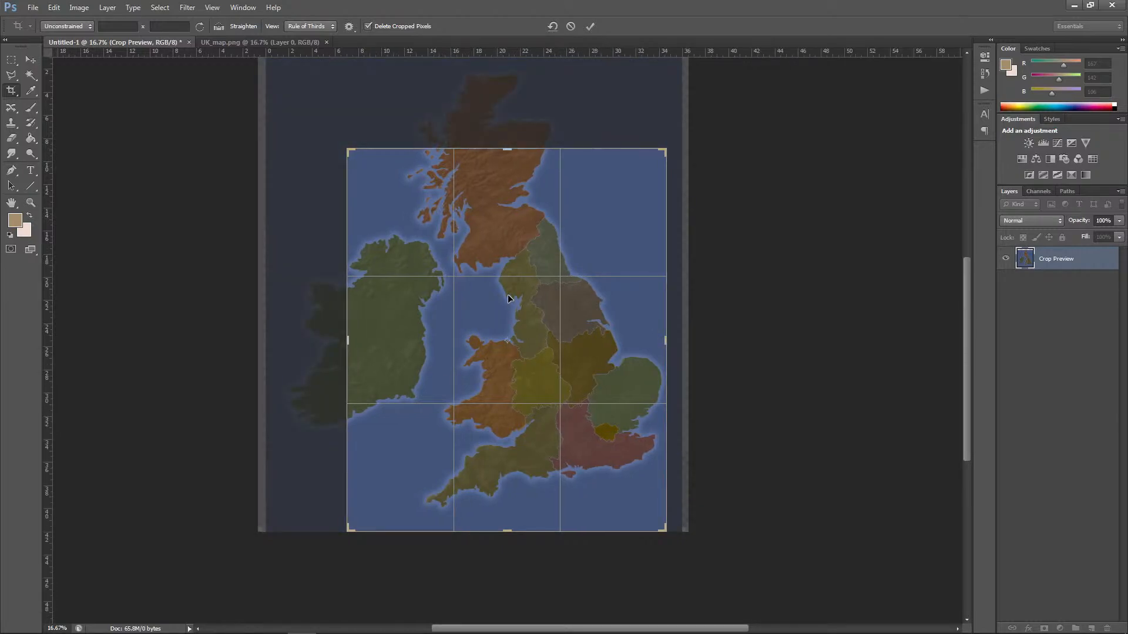
key(Return)
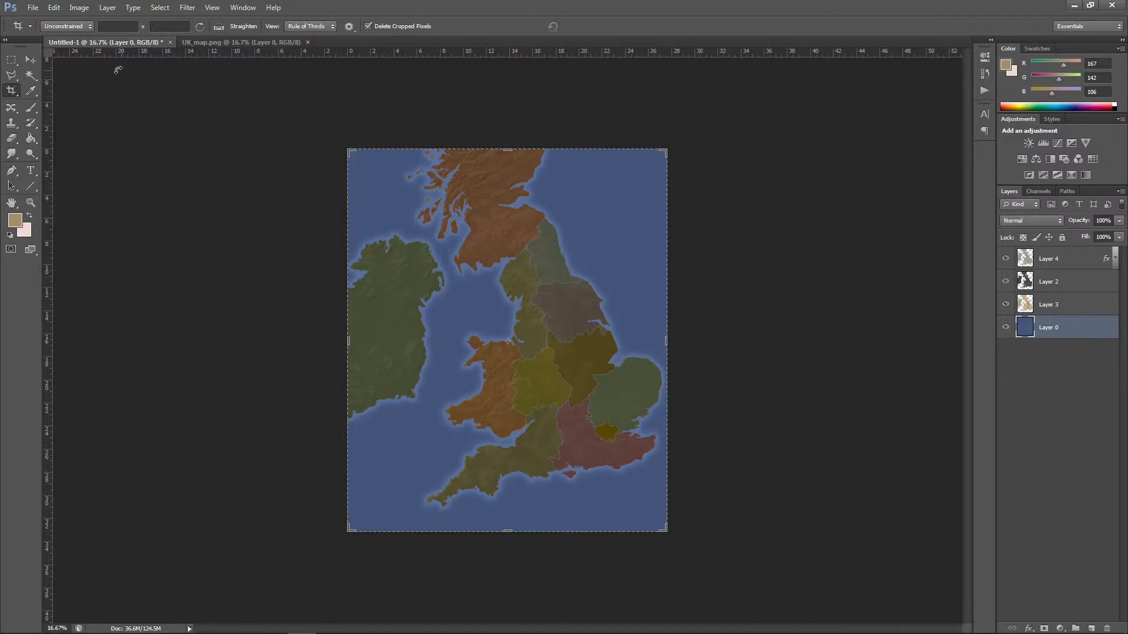
Step: Examine the cropped map's coastlines, relief and region borders both up close and as a whole
click(30, 59)
key(ctrl+plus)
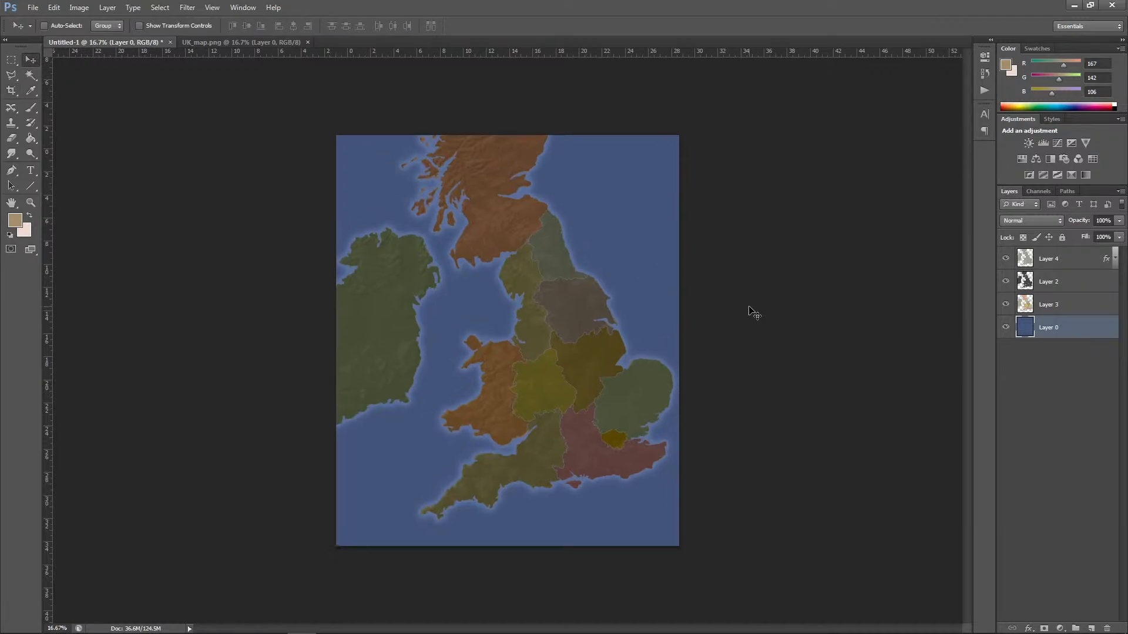
key(ctrl+plus)
key(ctrl+plus)
key(ctrl+plus)
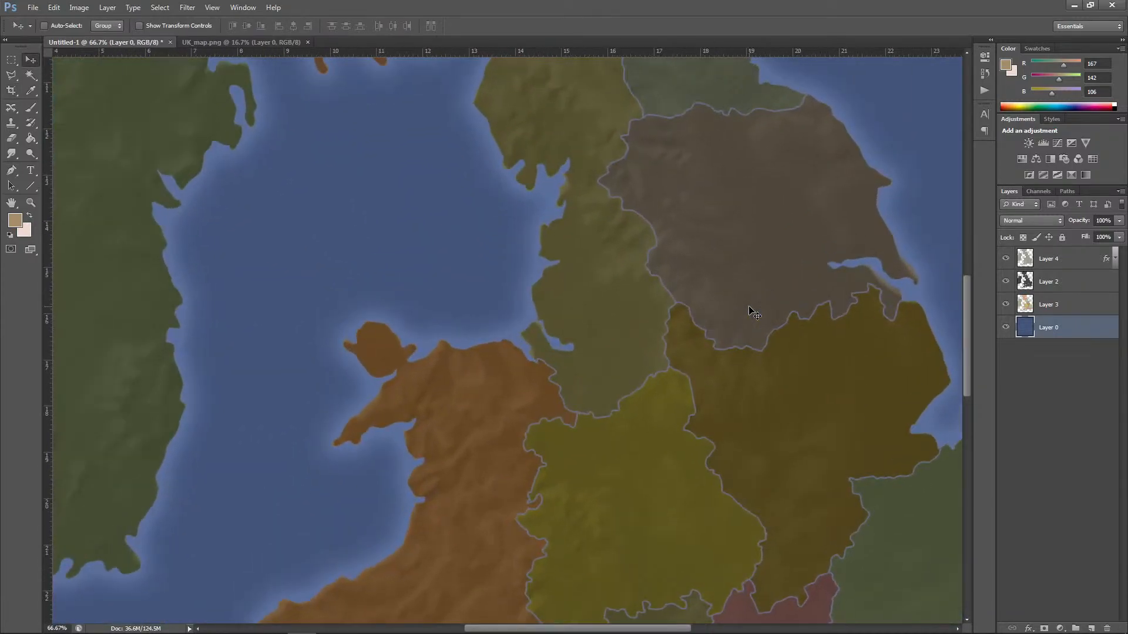
key(ctrl+minus)
key(ctrl+minus)
key(ctrl+minus)
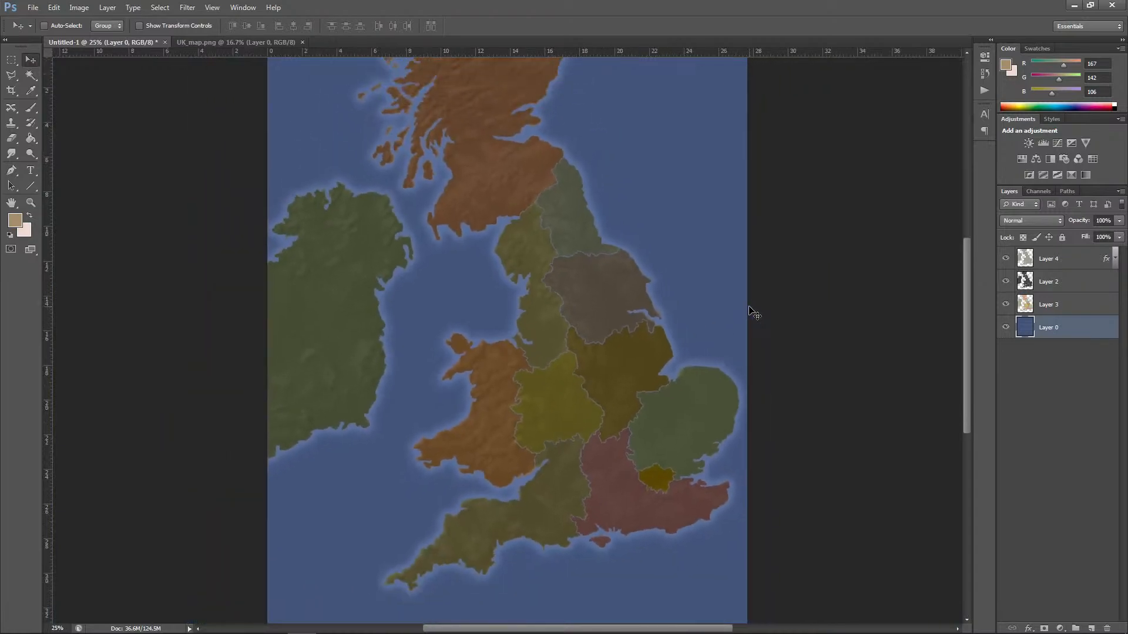
key(ctrl+minus)
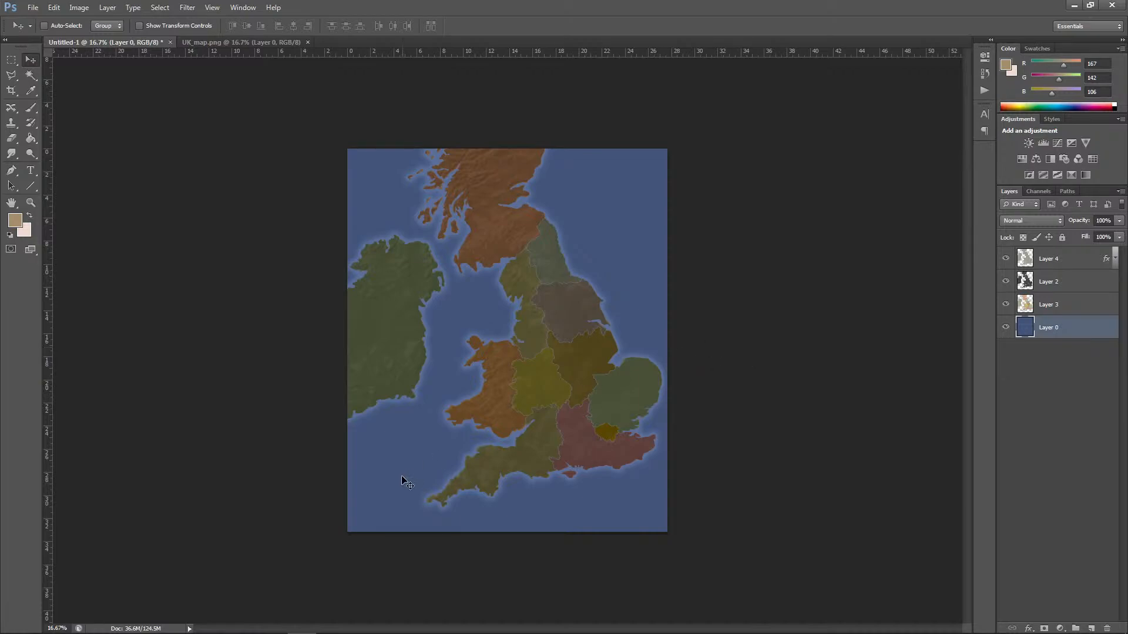
click(11, 60)
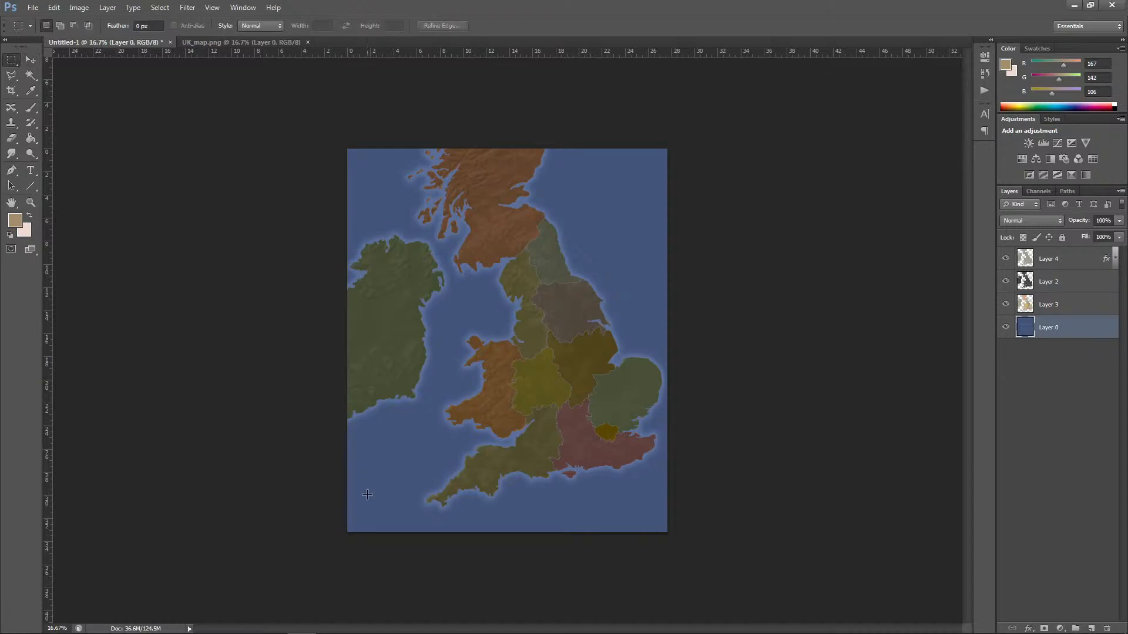
drag(365, 534, 704, 507)
key(ctrl+d)
Step: Open the crumpled-brown-paper-background image from the Assets folder in Board Games > Eldrtich and select the whole image
click(33, 7)
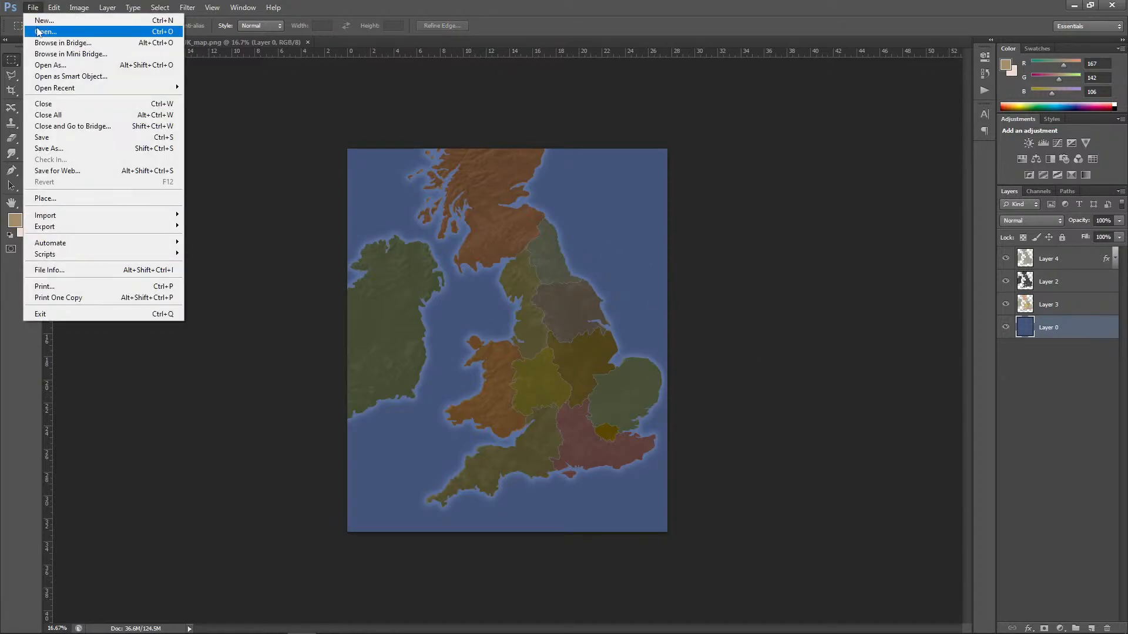
click(38, 31)
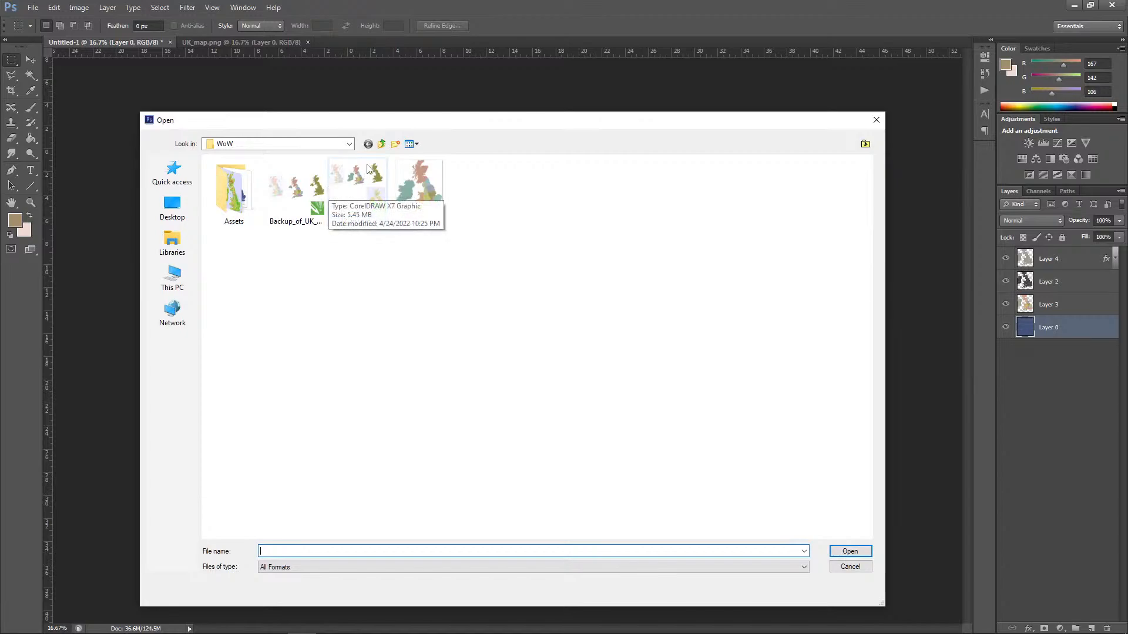
click(384, 144)
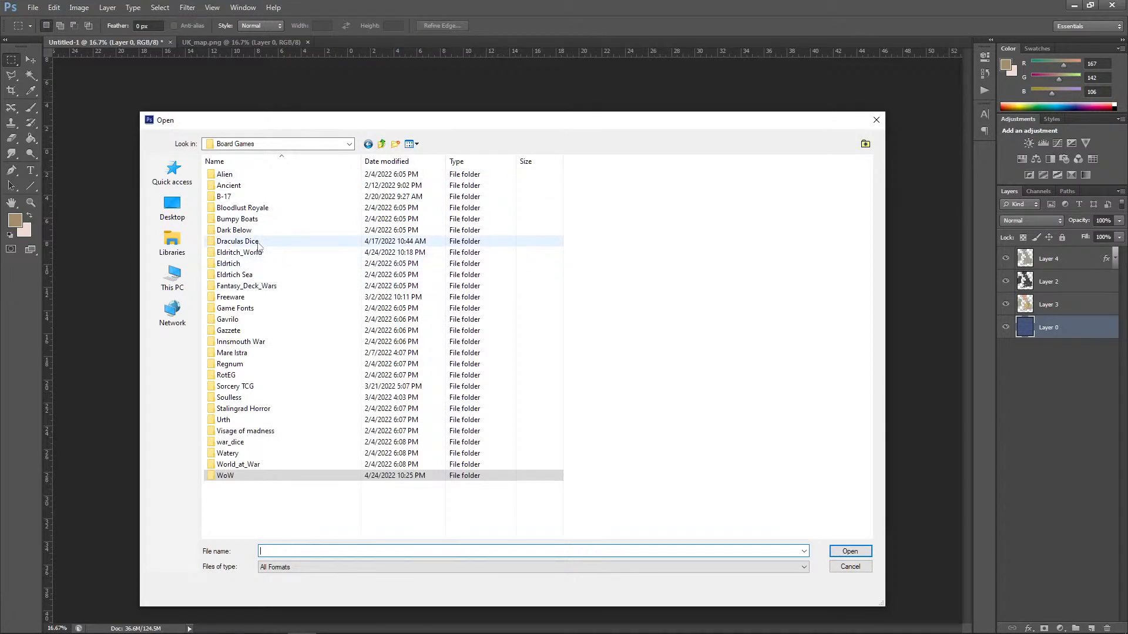
double_click(243, 264)
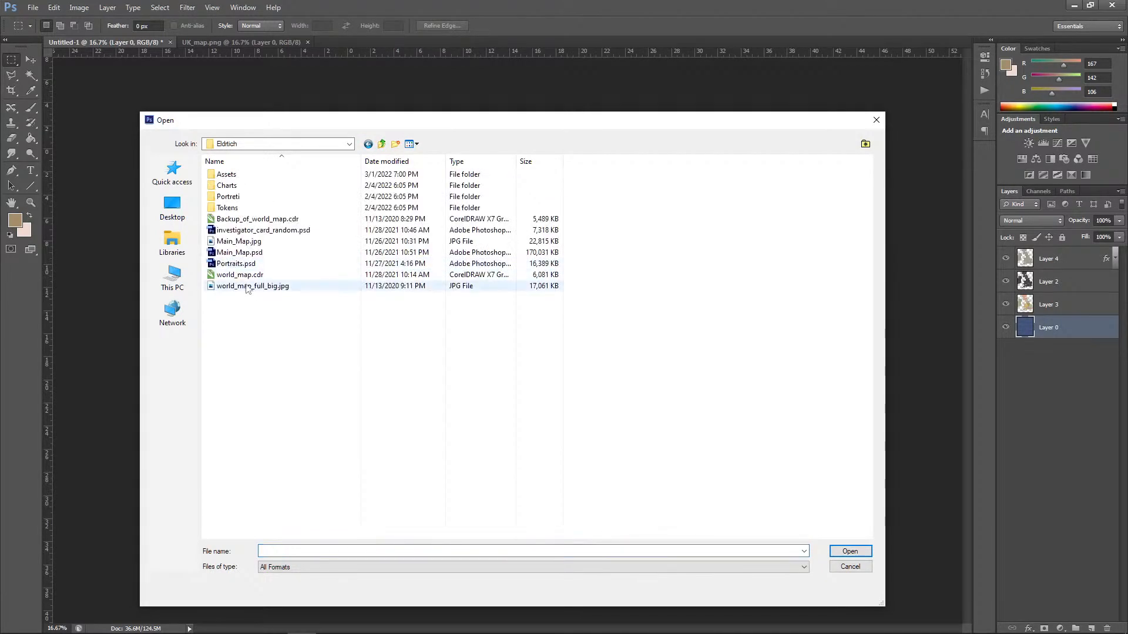
double_click(227, 174)
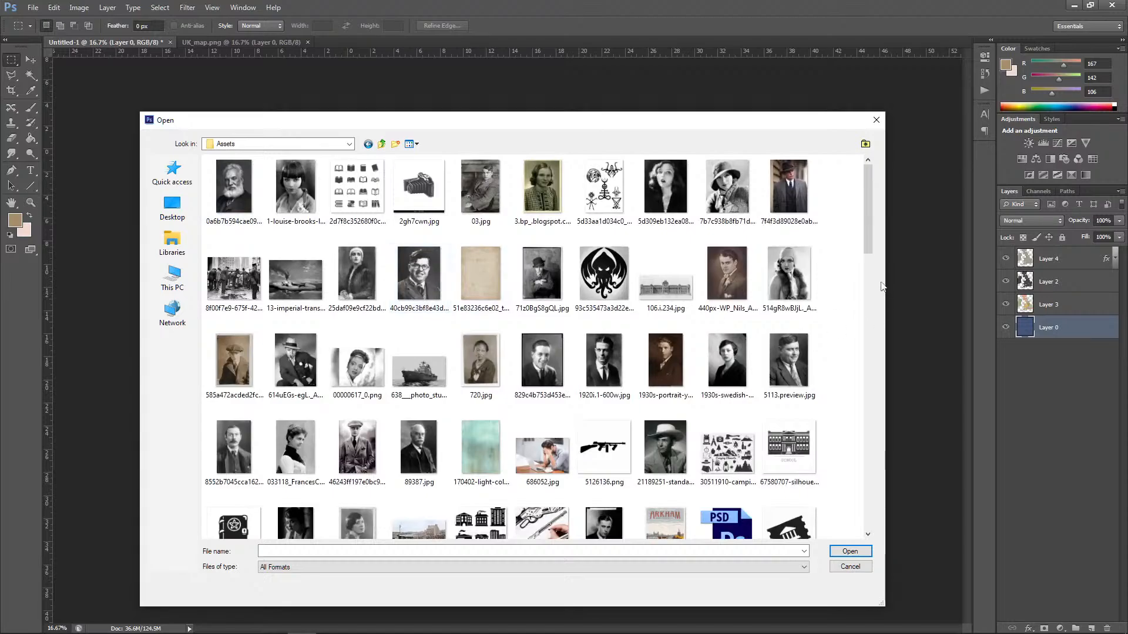
drag(872, 217, 875, 301)
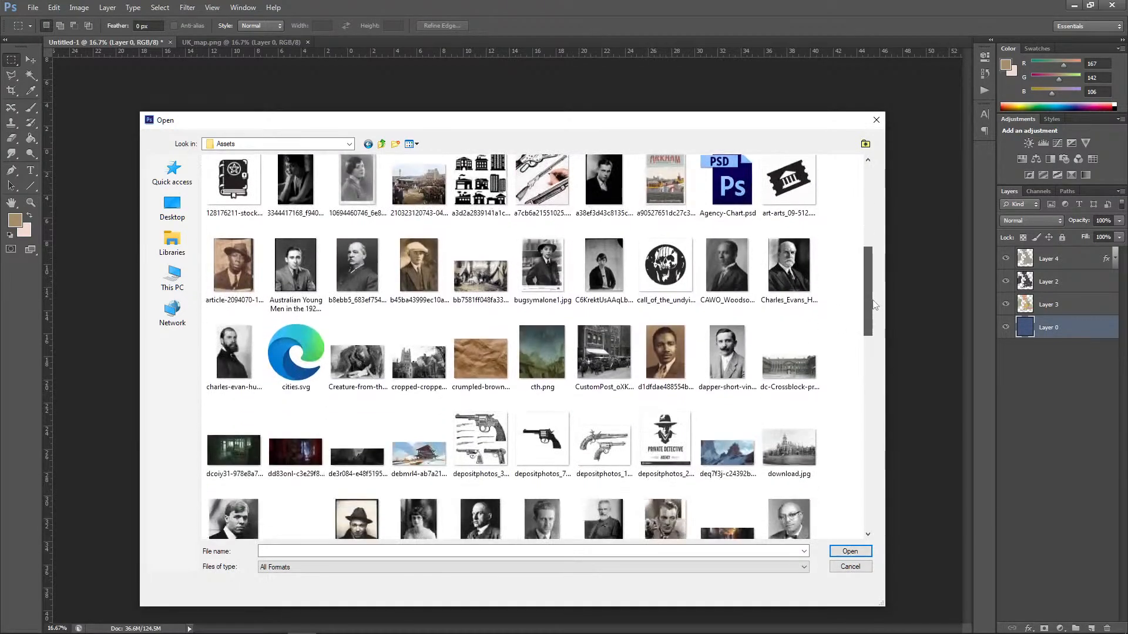
click(481, 358)
click(850, 551)
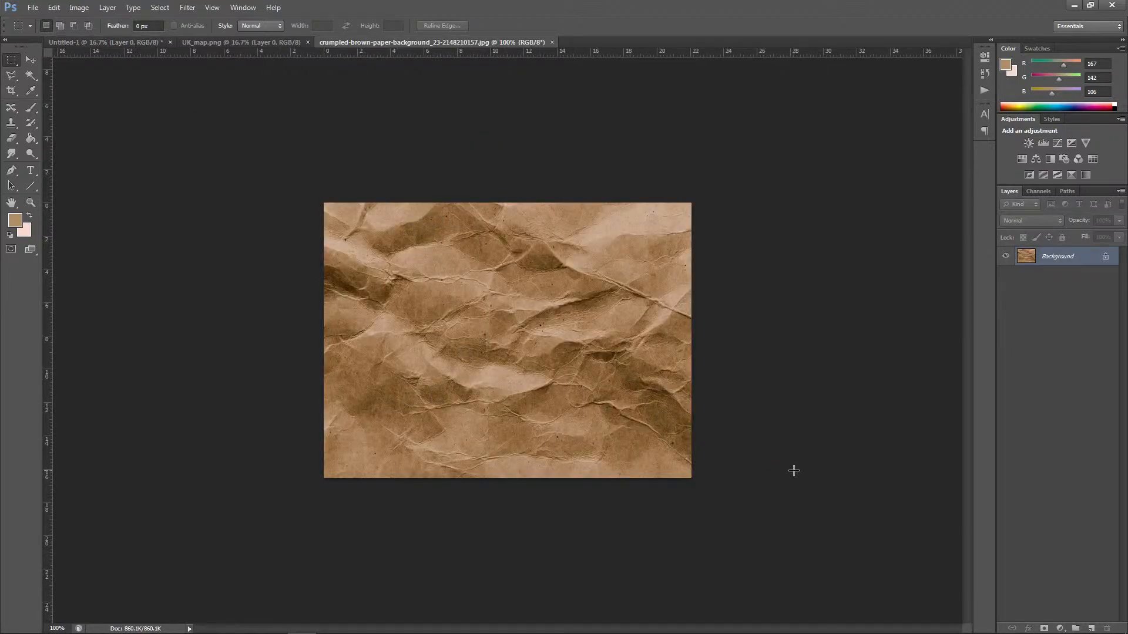
key(ctrl+a)
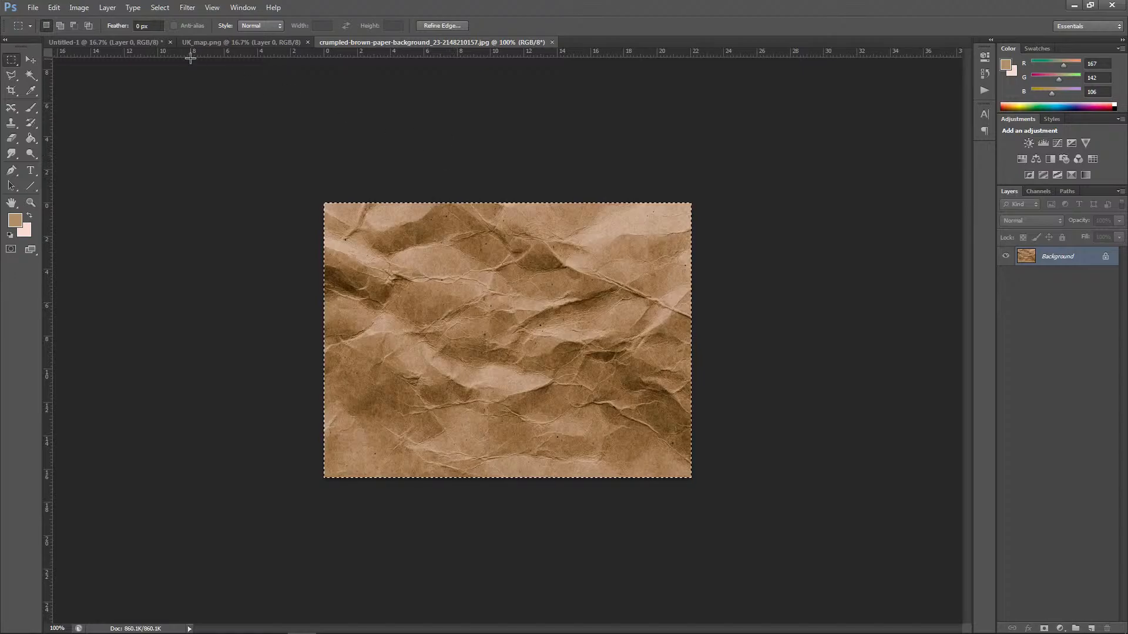
Step: Paste the copied crumpled paper above Layer 3 in the Untitled-1 map document and scale it to about 260%
click(217, 46)
click(126, 44)
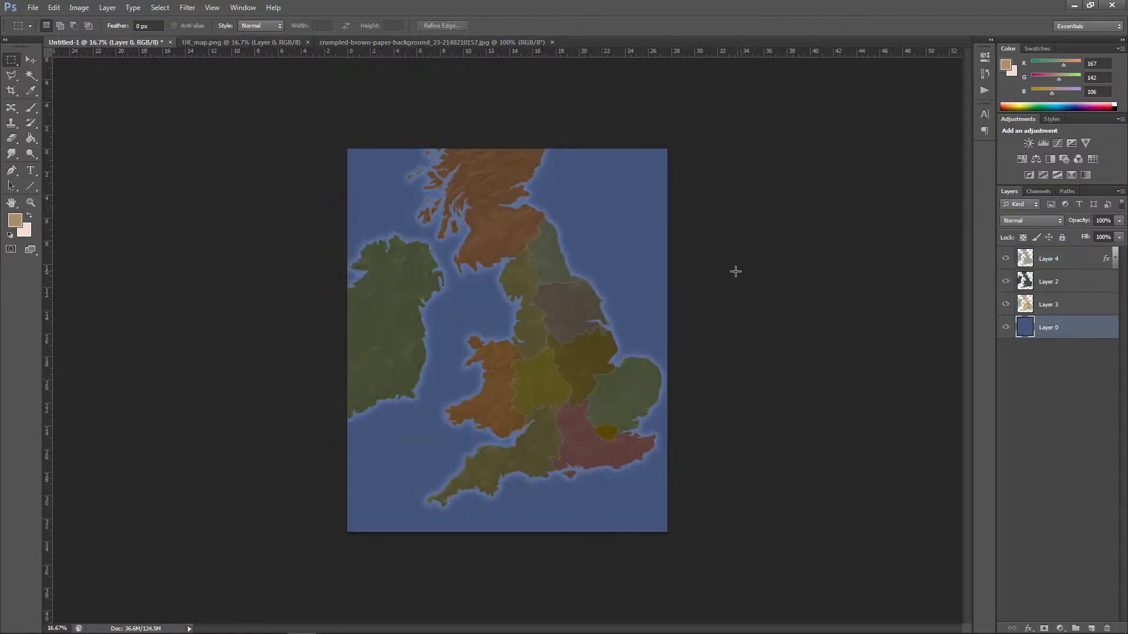
click(1041, 304)
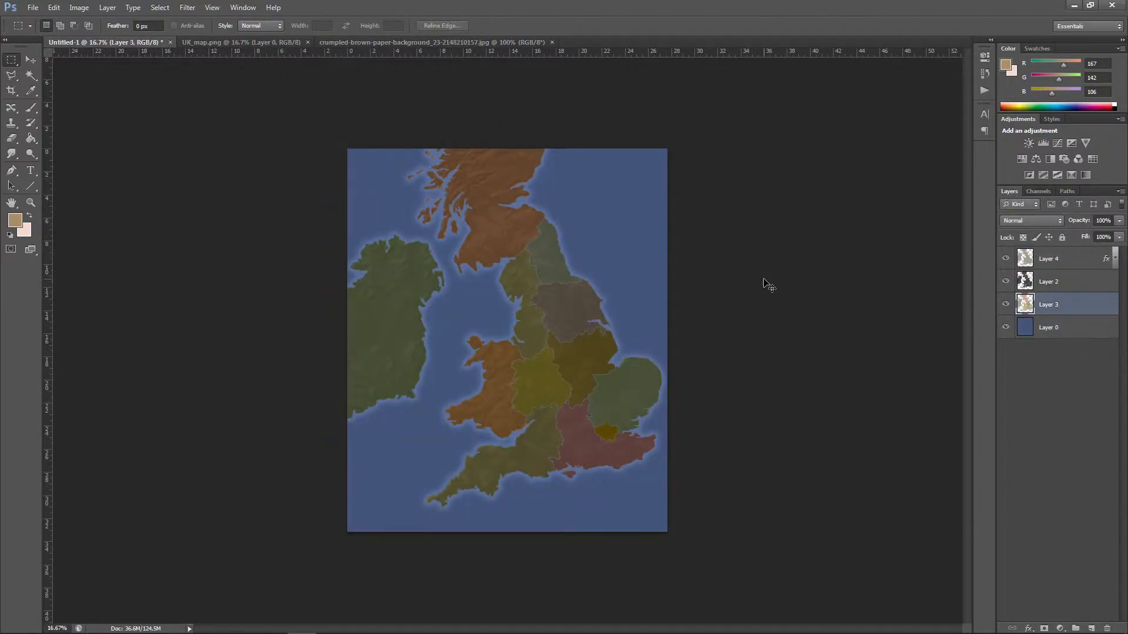
key(ctrl+v)
click(54, 7)
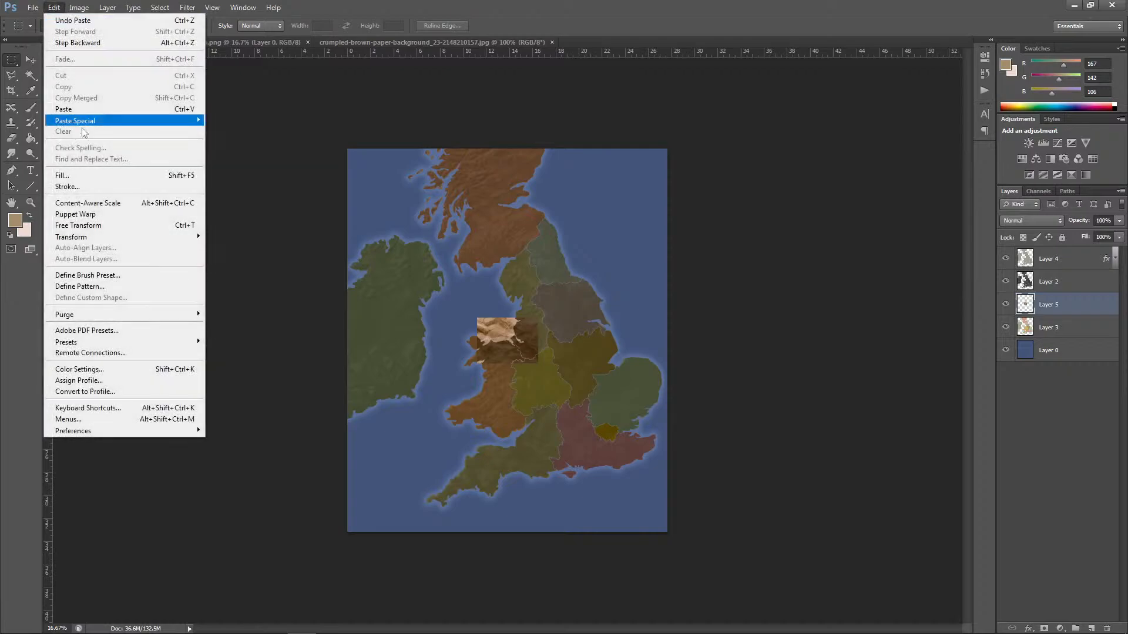
mouse_move(91, 238)
click(234, 254)
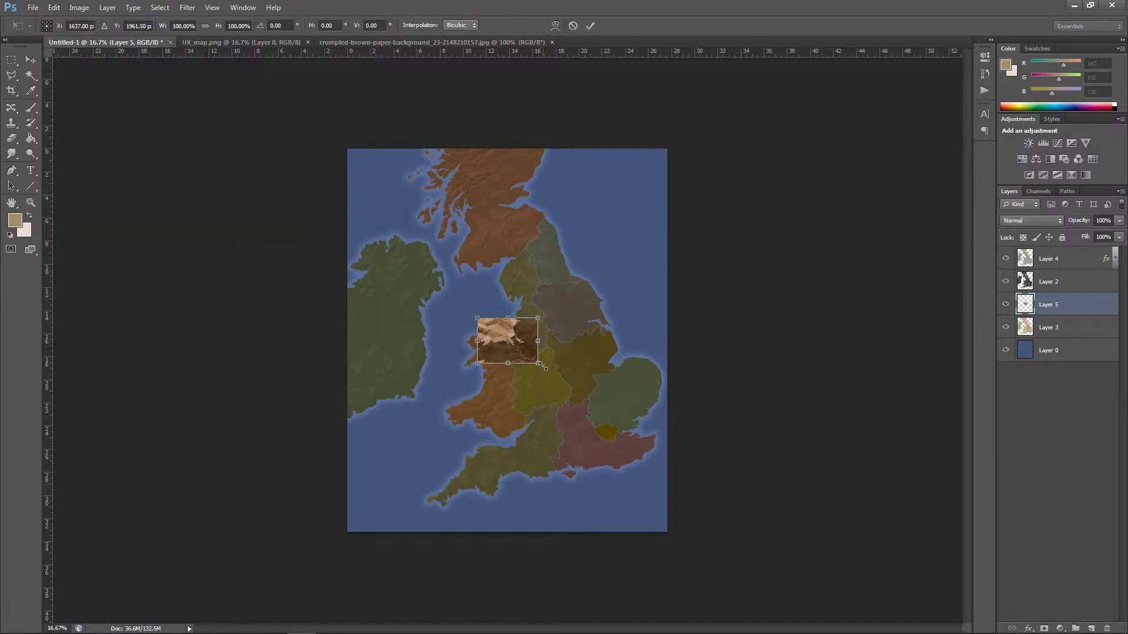
drag(539, 317, 635, 244)
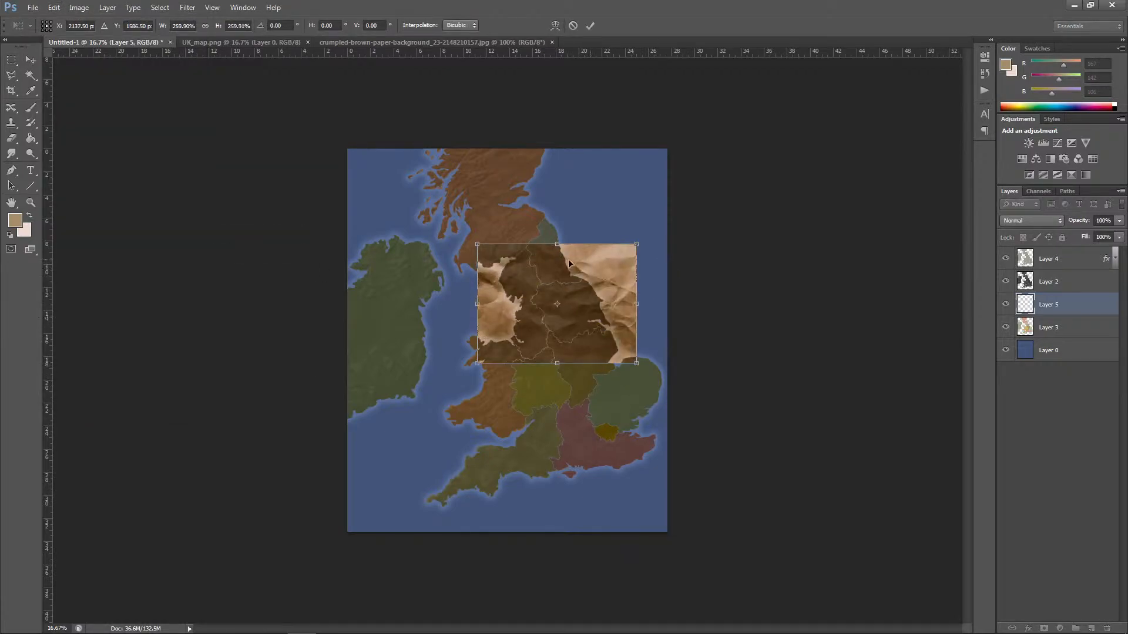
Step: Rotate the pasted paper texture 90° to portrait orientation and apply the transformation
click(53, 7)
mouse_move(91, 237)
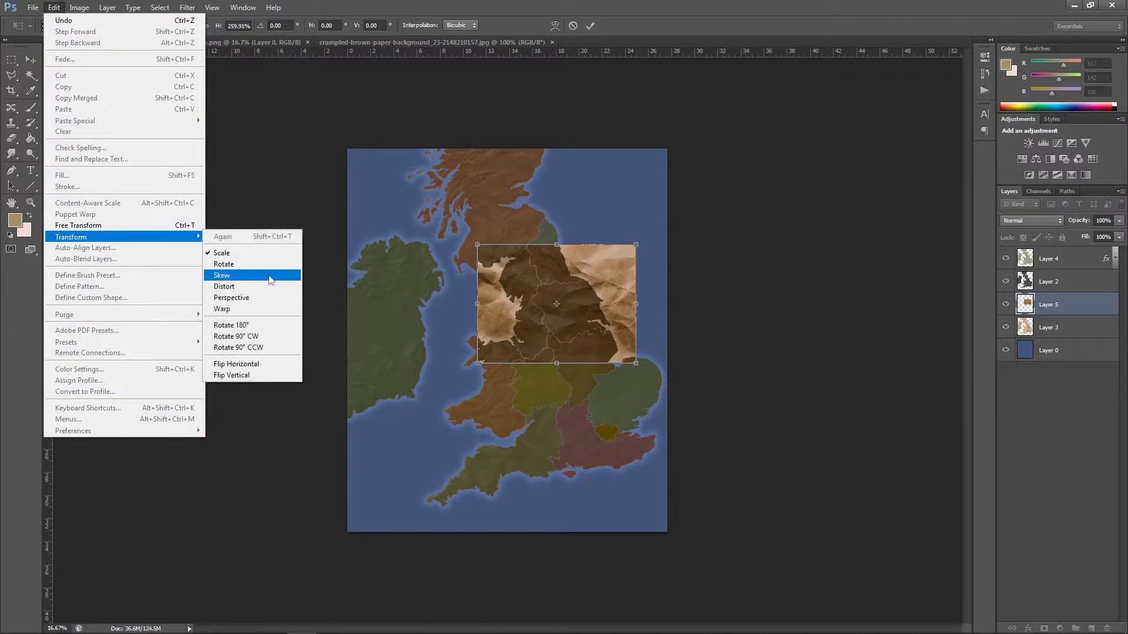
click(250, 264)
drag(678, 396, 454, 433)
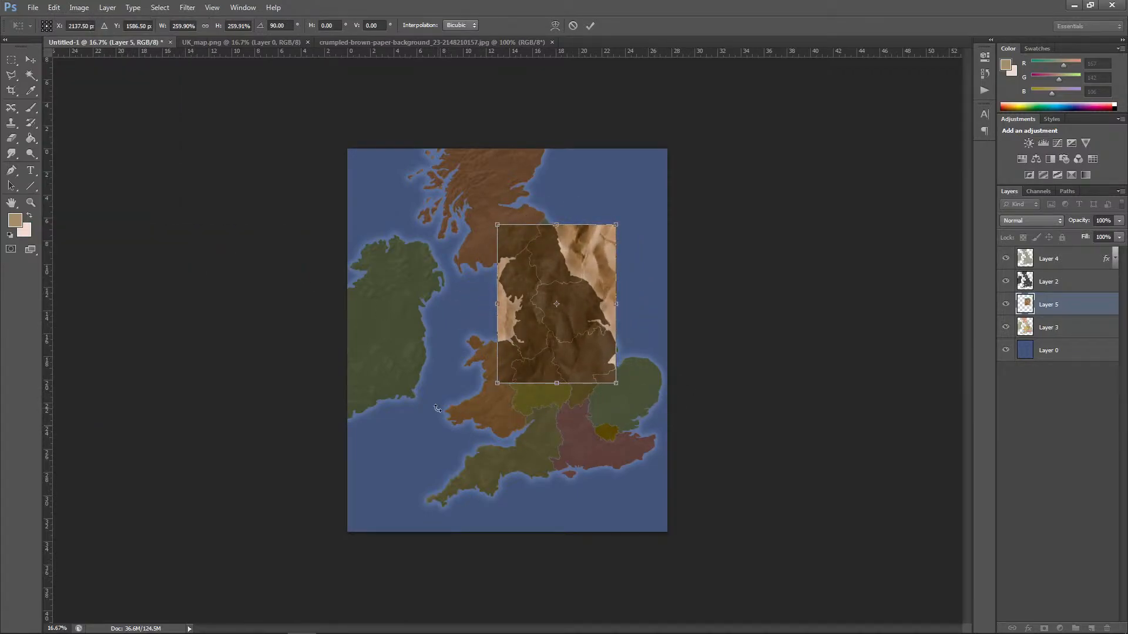
click(31, 59)
click(546, 238)
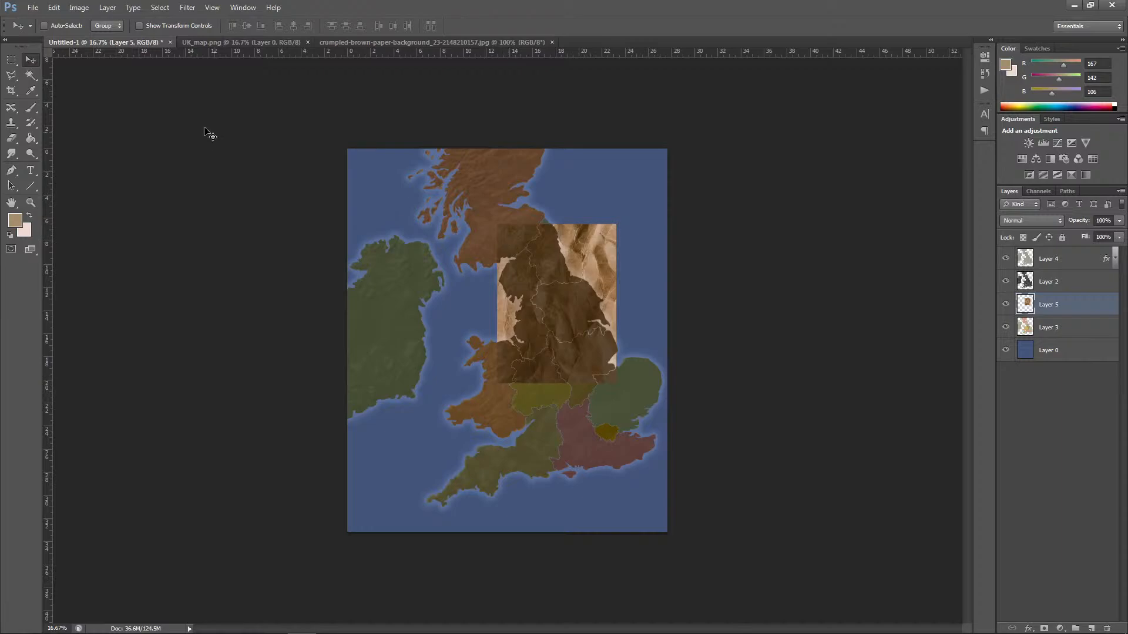
Step: Stretch the paper texture to cover the whole map canvas, about 268% wide and 244.5% high, and apply the transformation
click(52, 8)
mouse_move(117, 236)
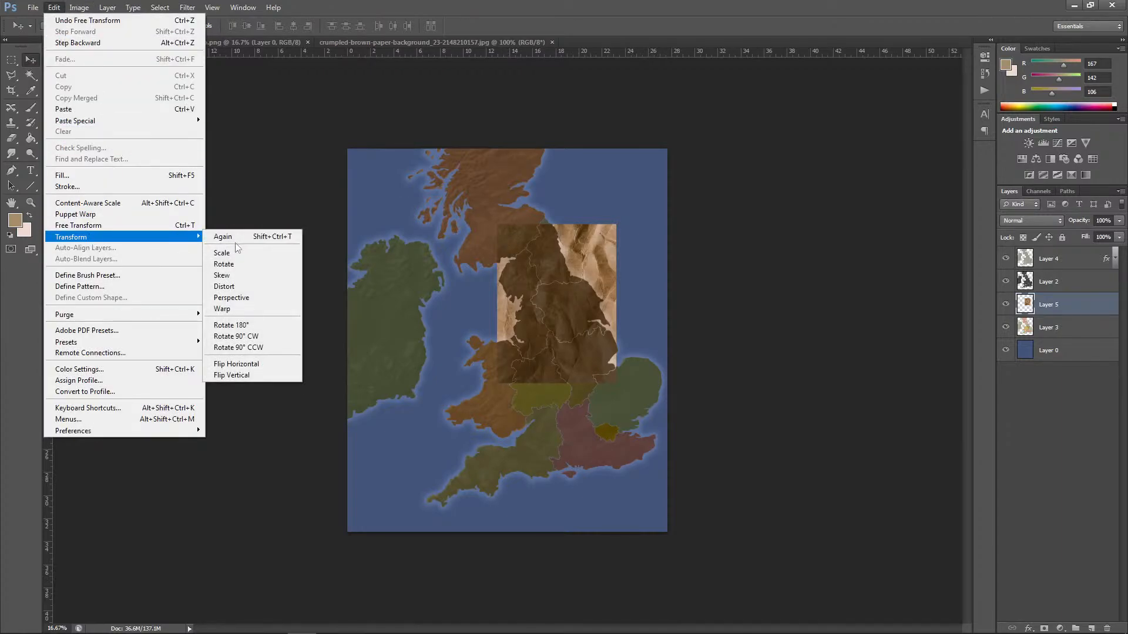
click(226, 247)
drag(496, 224, 347, 149)
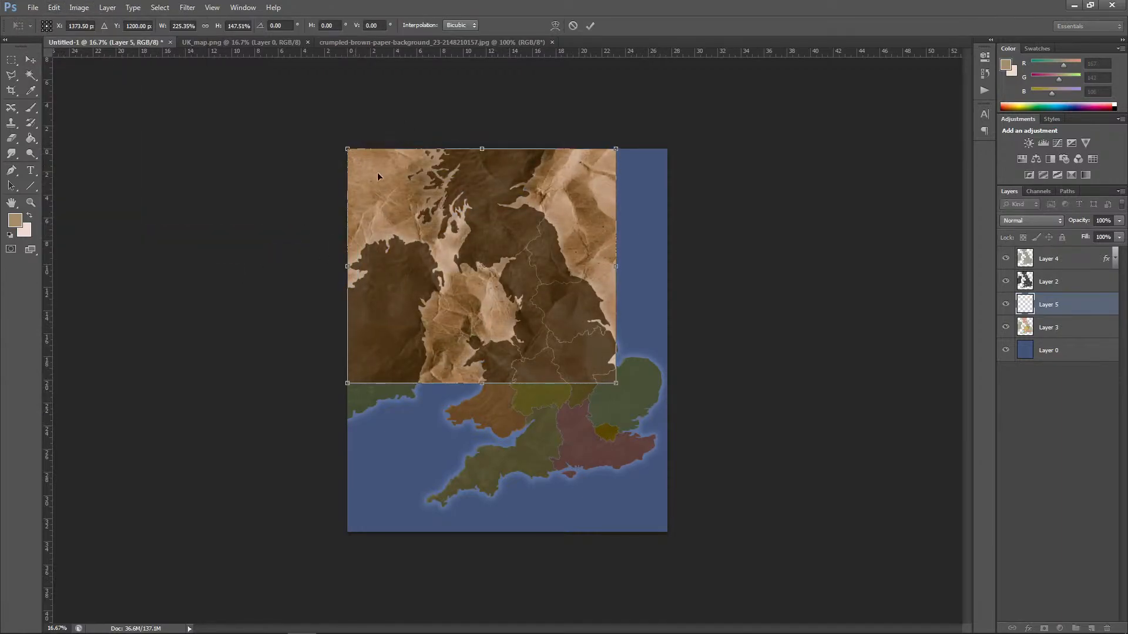
drag(615, 382, 666, 537)
click(30, 59)
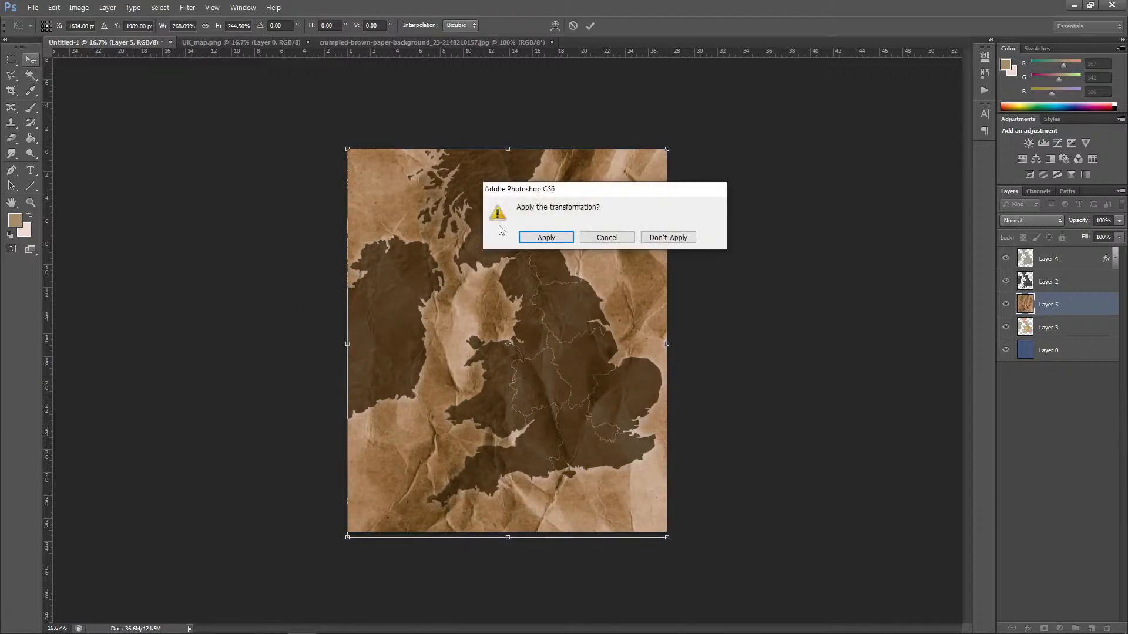
click(547, 238)
Step: Try the Overlay and Multiply blend modes on the paper texture layer, then set it to Soft Light
click(1031, 221)
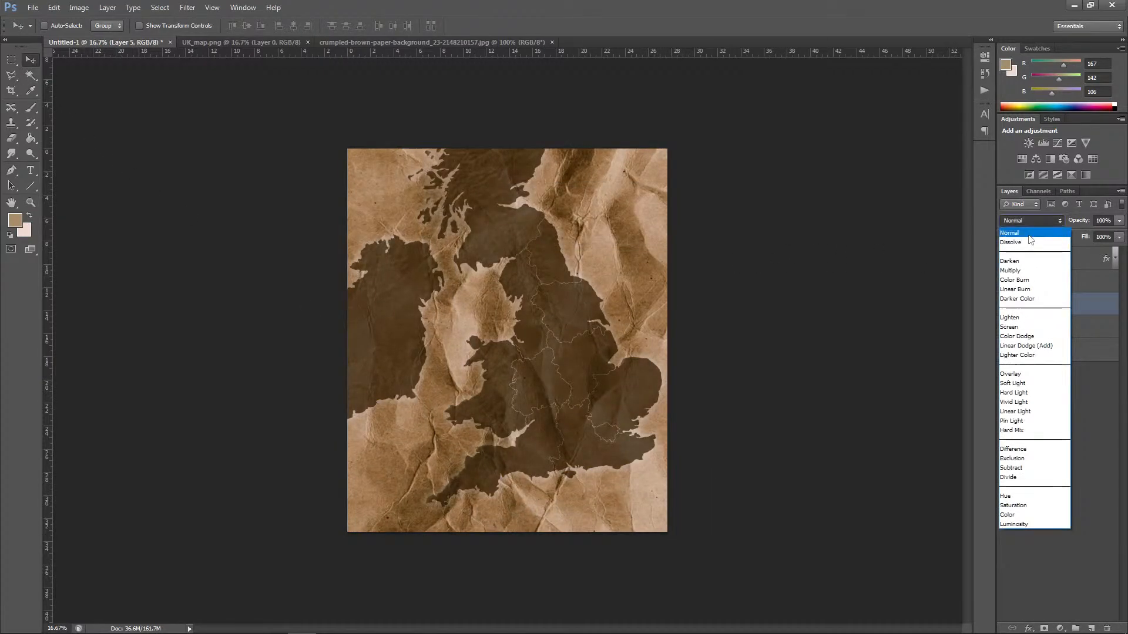
click(1023, 373)
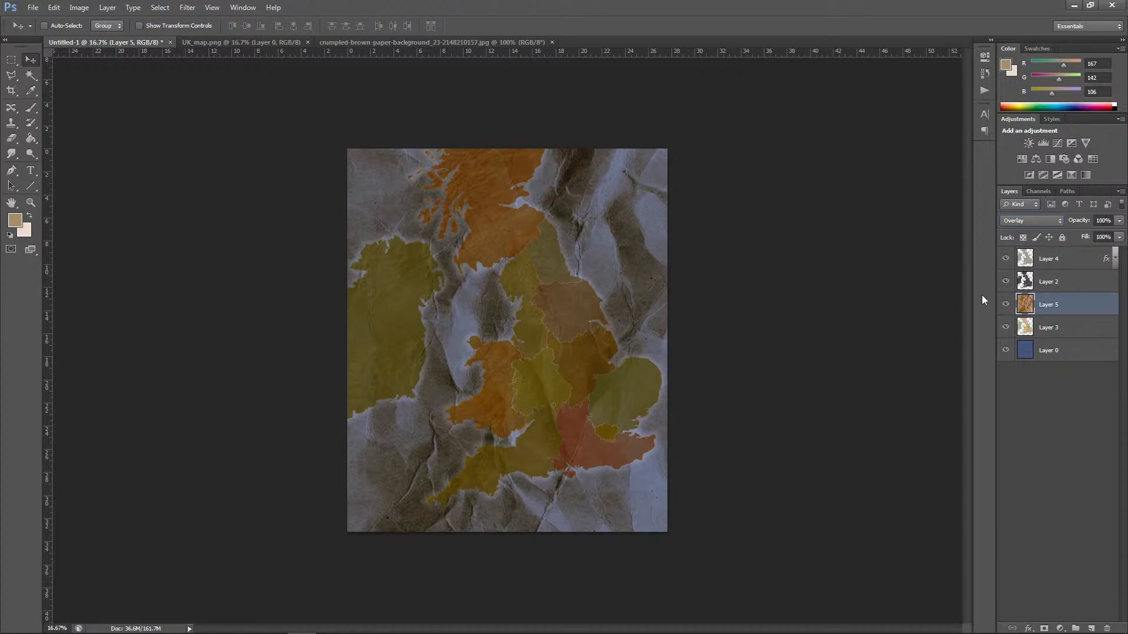
click(1030, 222)
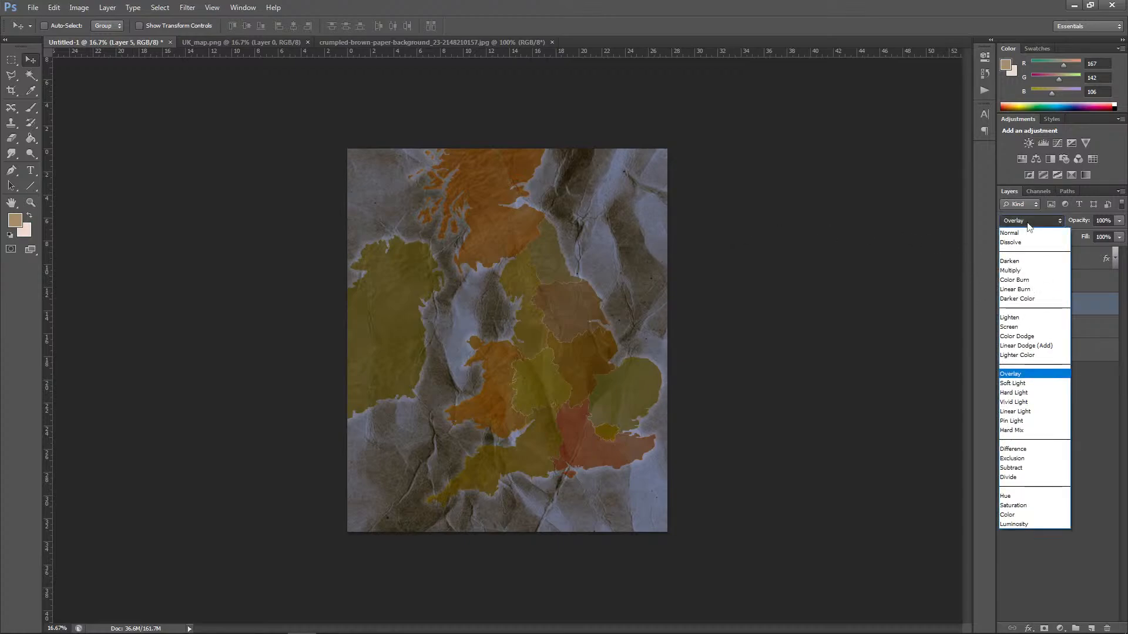
click(1022, 273)
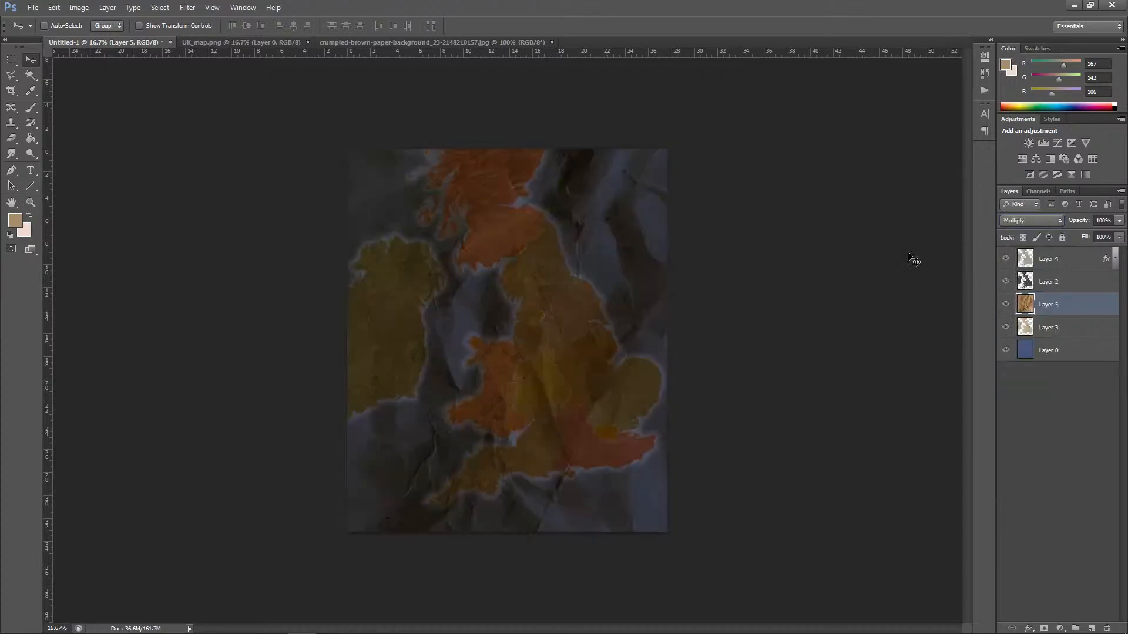
click(1026, 220)
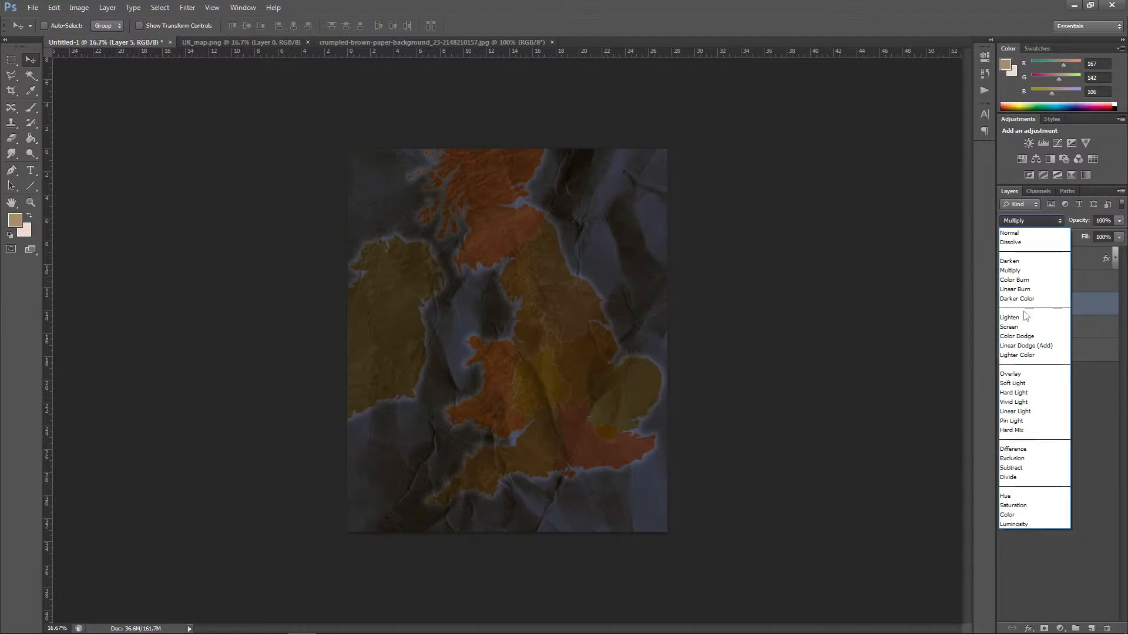
click(1024, 383)
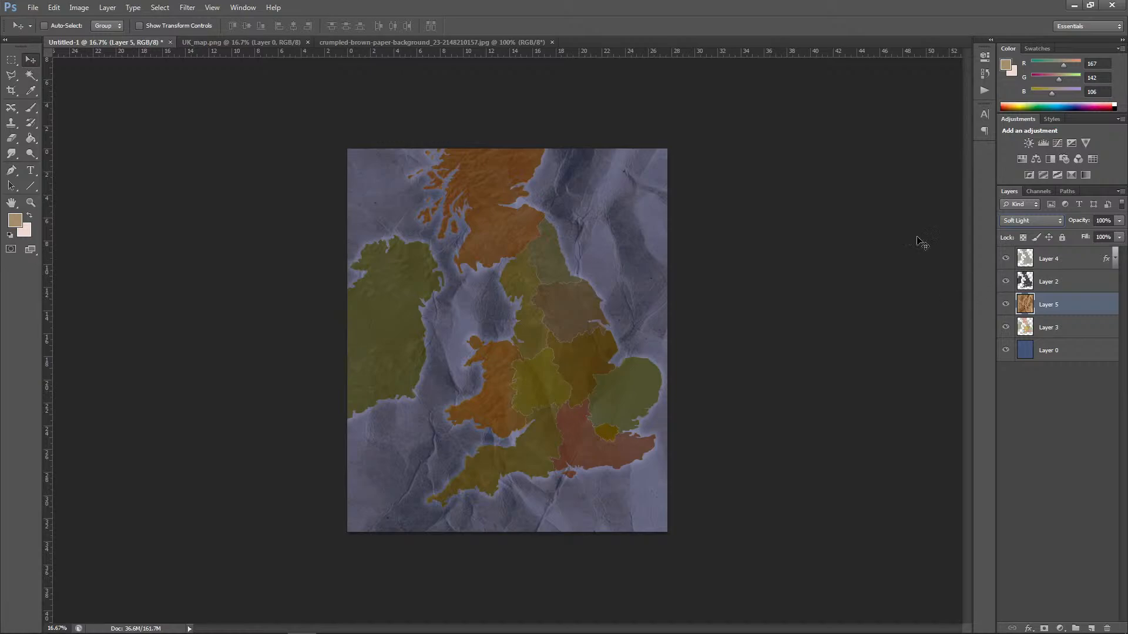
Step: Desaturate the crumpled-paper texture on Layer 5
click(79, 7)
mouse_move(92, 37)
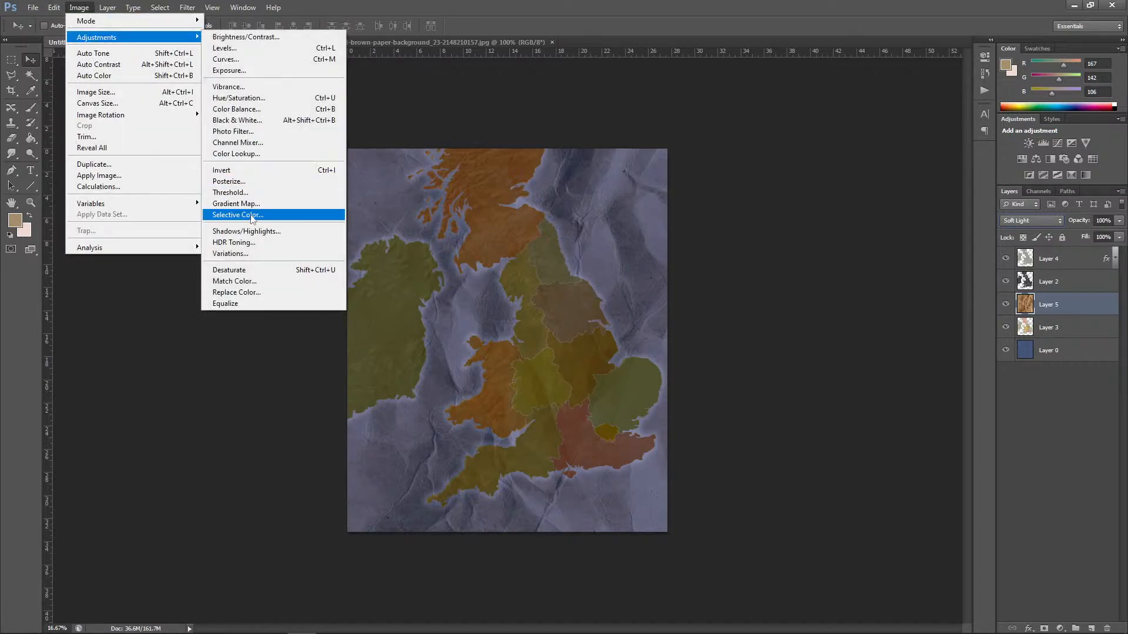
click(278, 270)
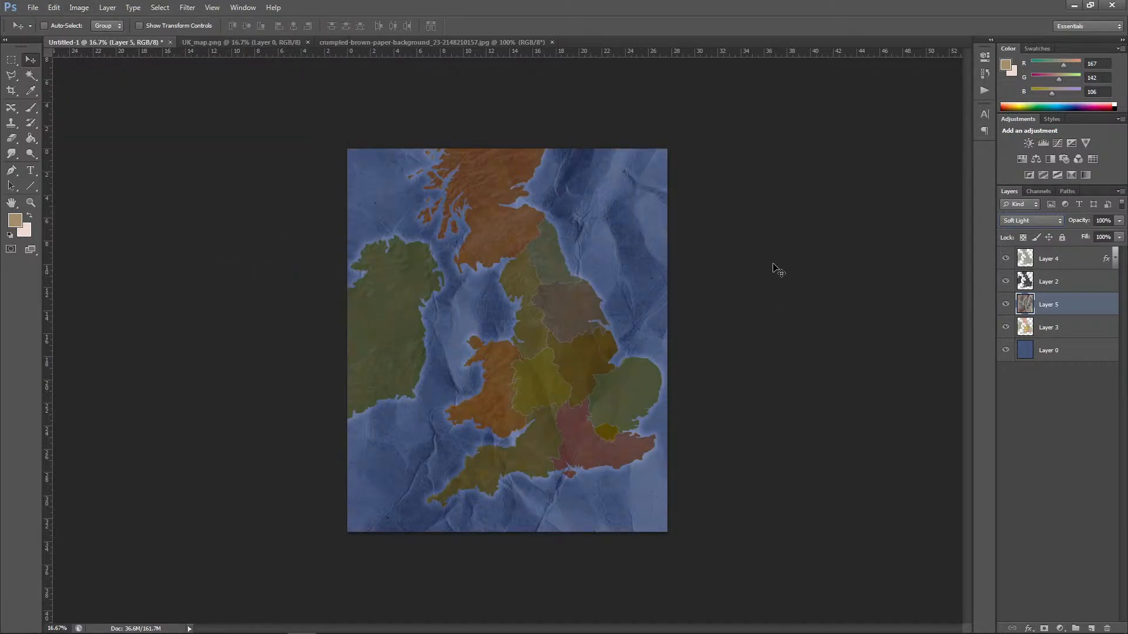
Step: Try Screen, Vivid Light and Pin Light on the desaturated paper layer, settling on the Overlay blend mode
click(1030, 220)
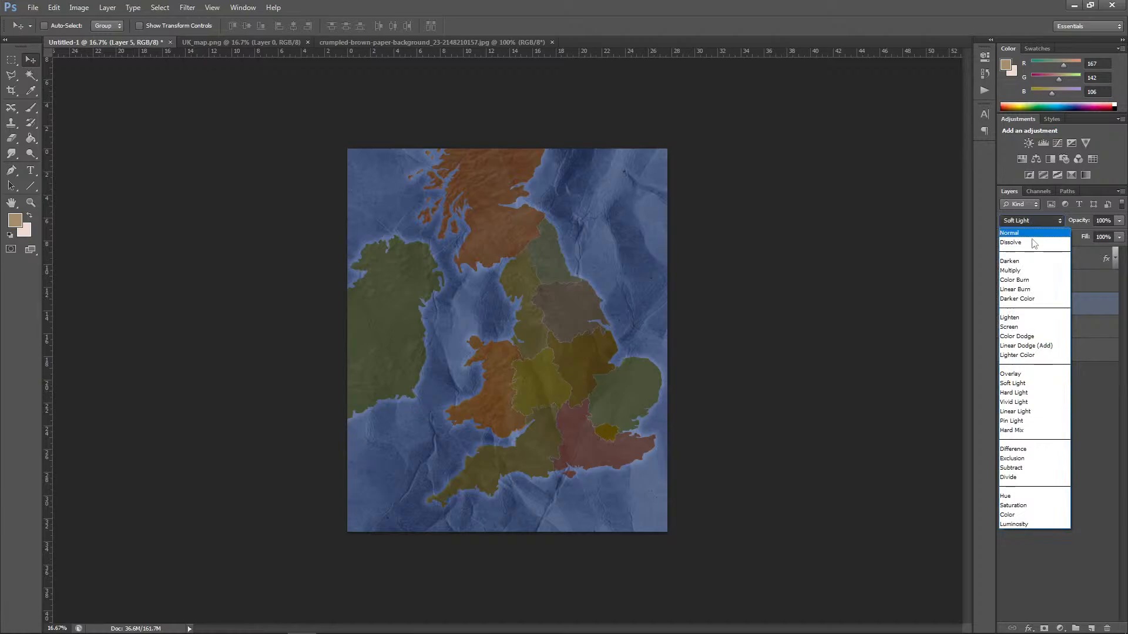
click(1025, 327)
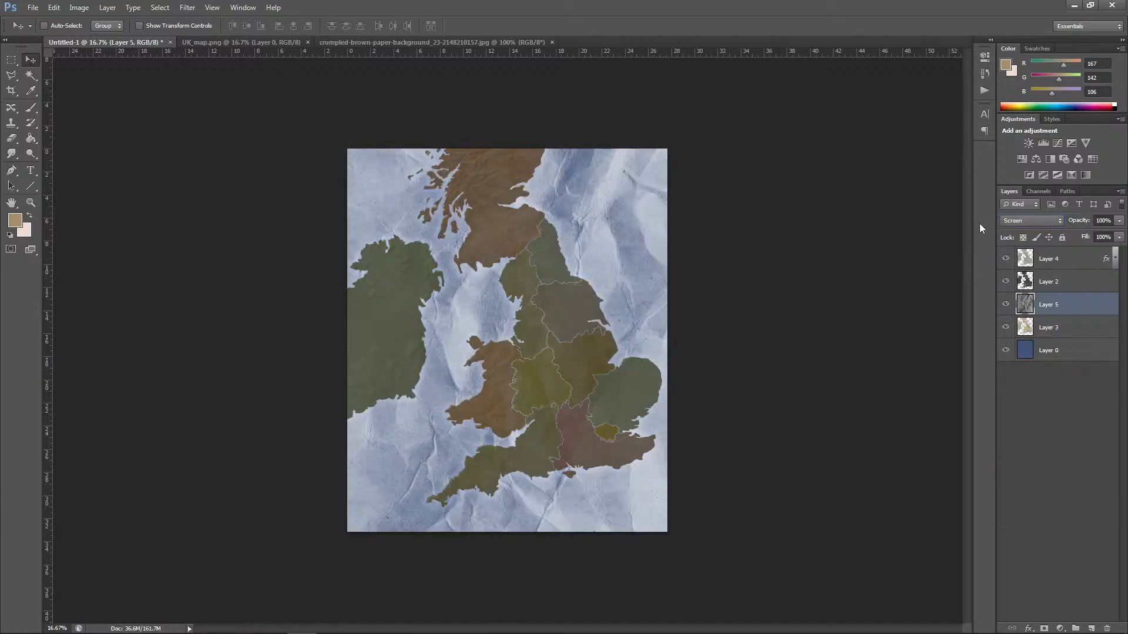
click(1033, 220)
click(1028, 404)
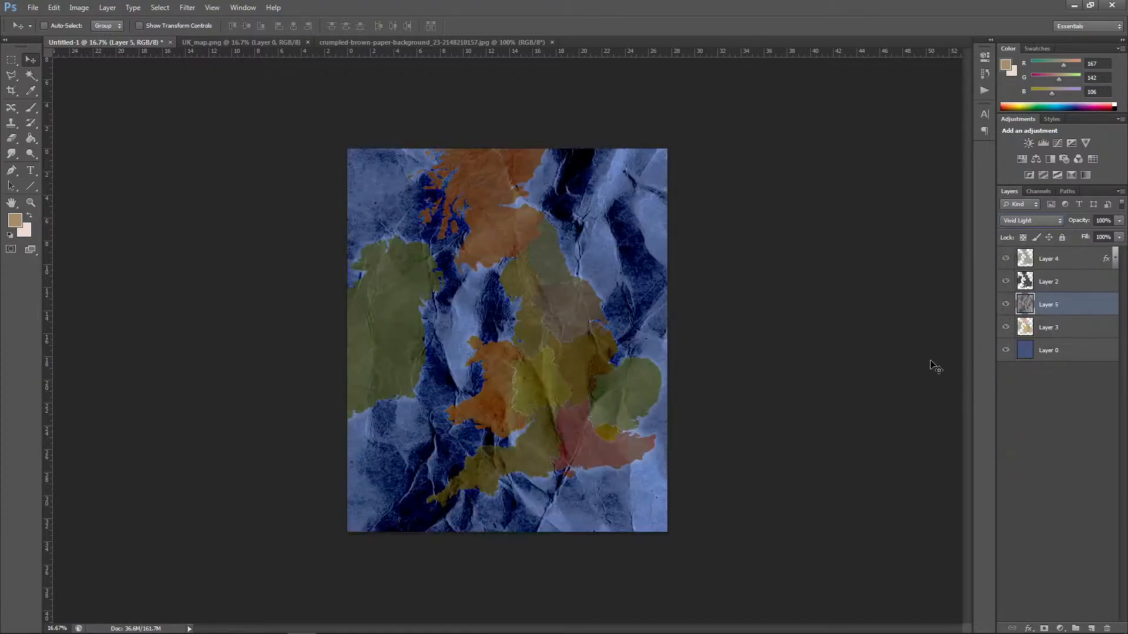
click(1031, 220)
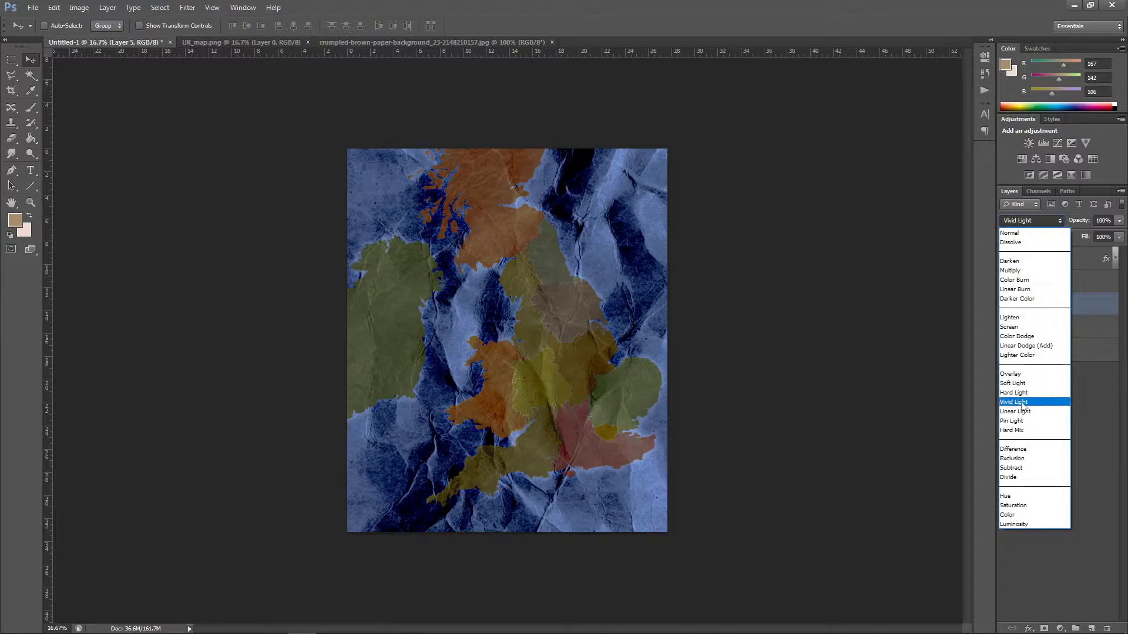
click(1014, 423)
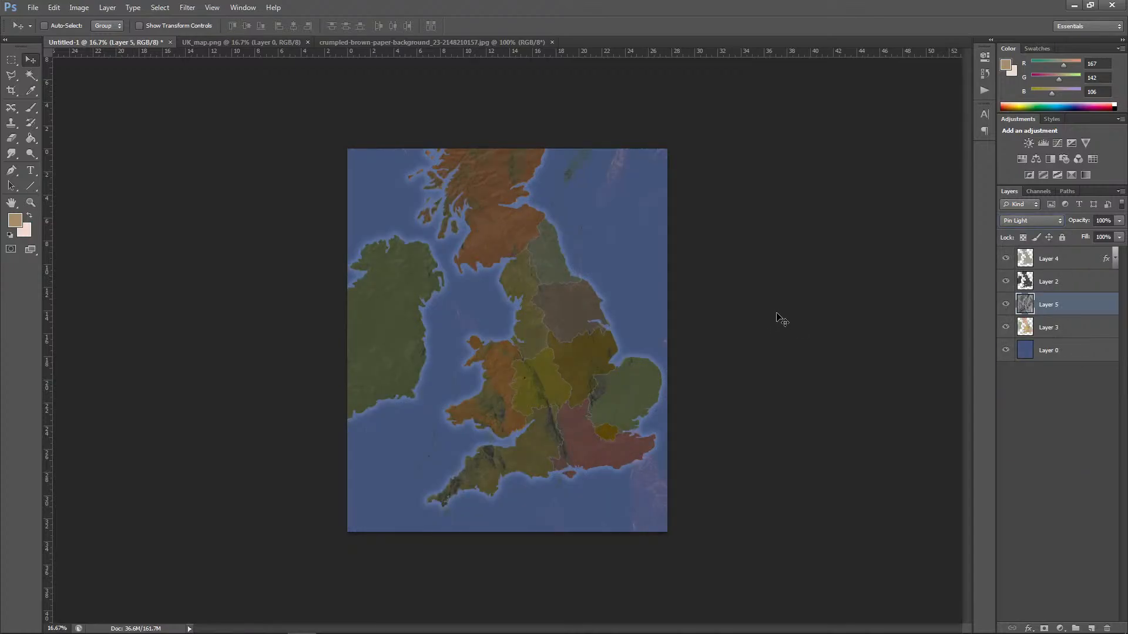
click(1031, 220)
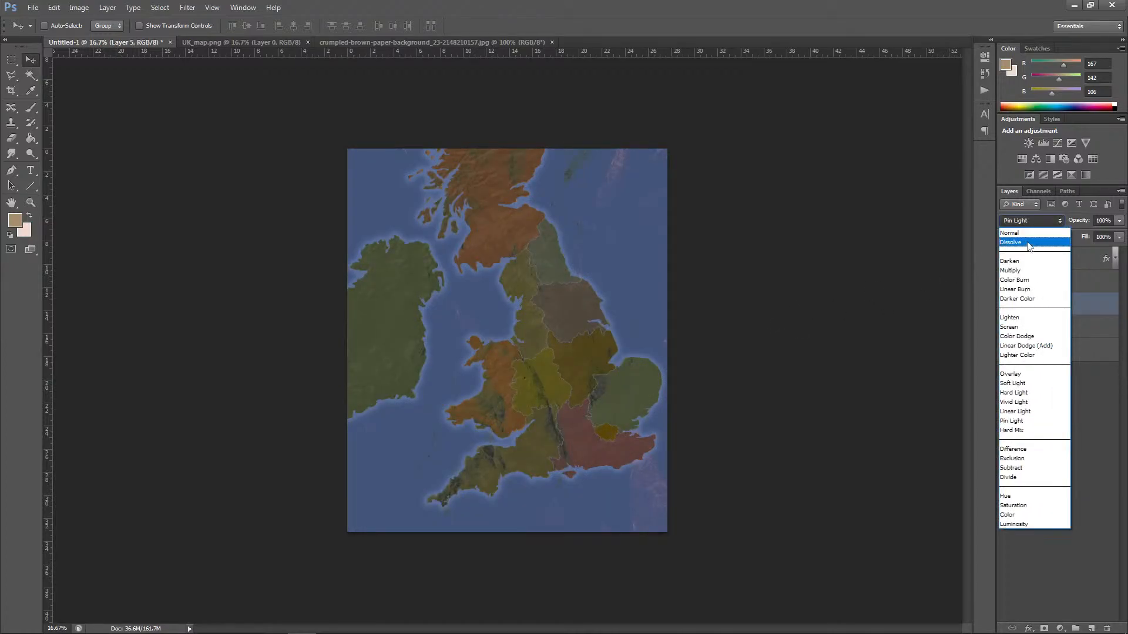
click(1019, 373)
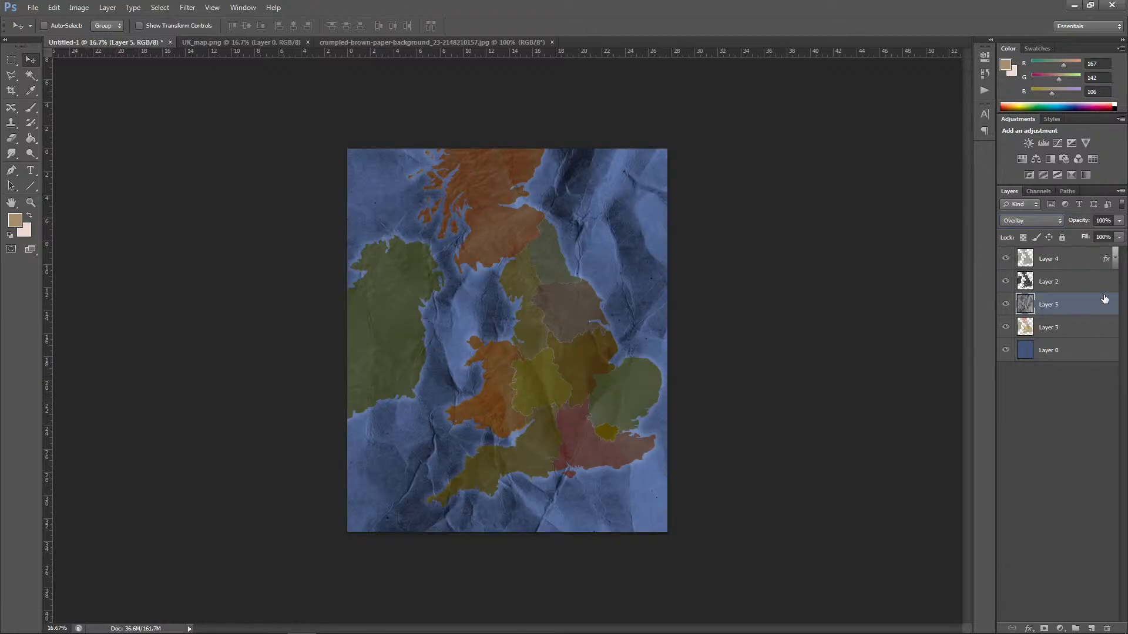
Step: Reduce the paper texture layer's opacity to 20% and move it to the top of the layer stack
click(1083, 234)
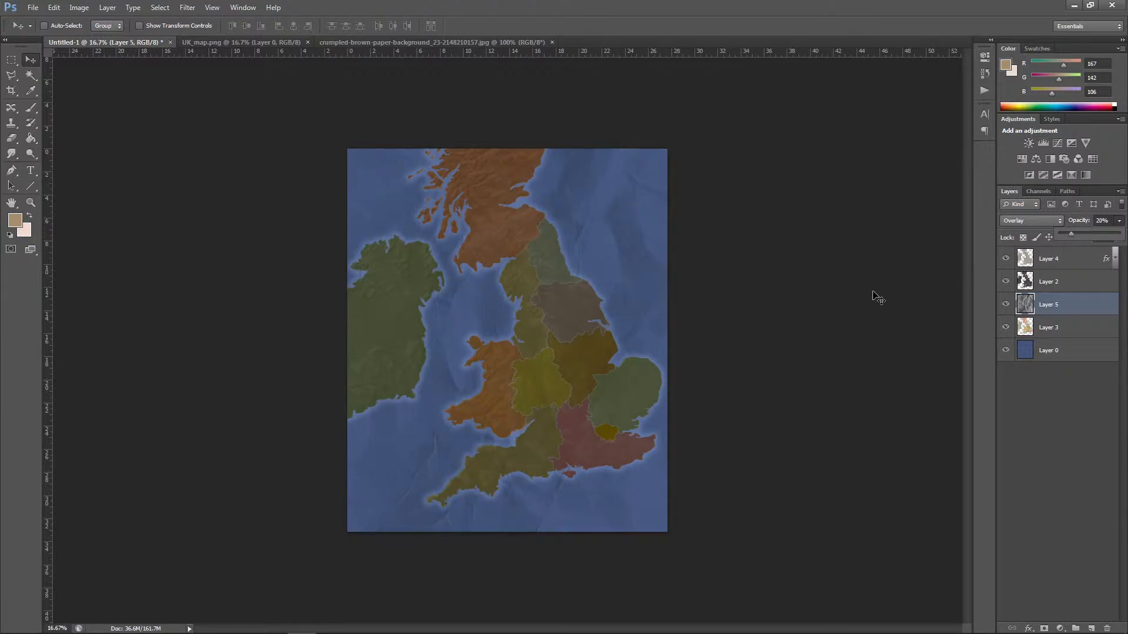
key(ctrl+plus)
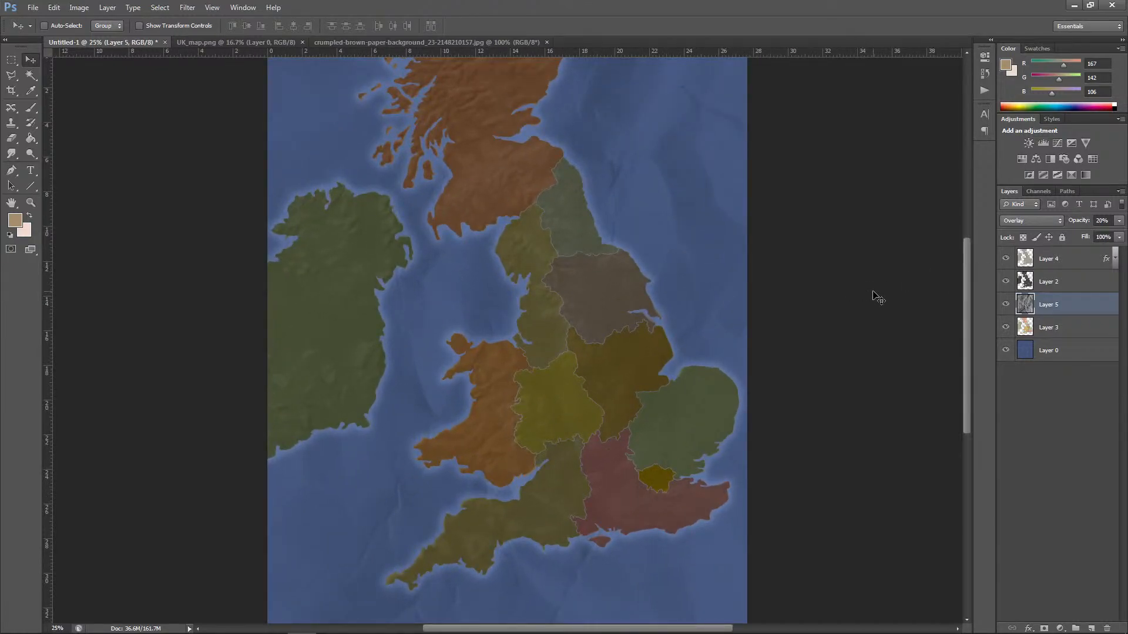
drag(1069, 311, 1057, 255)
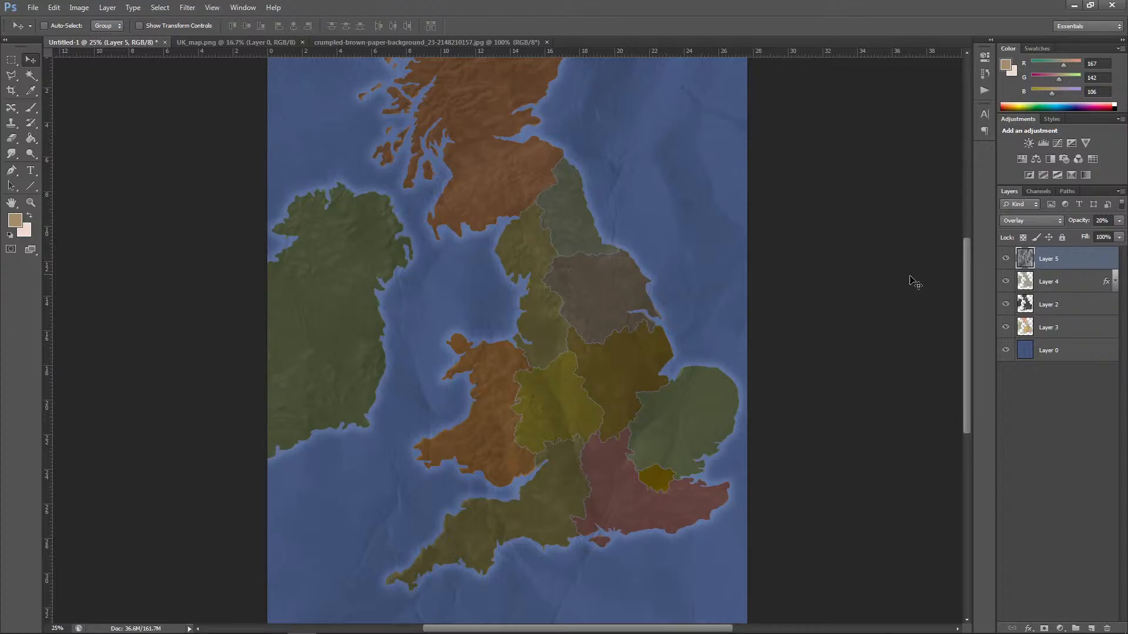
Step: Delete the crumpled-paper texture layer from the map document
click(1107, 628)
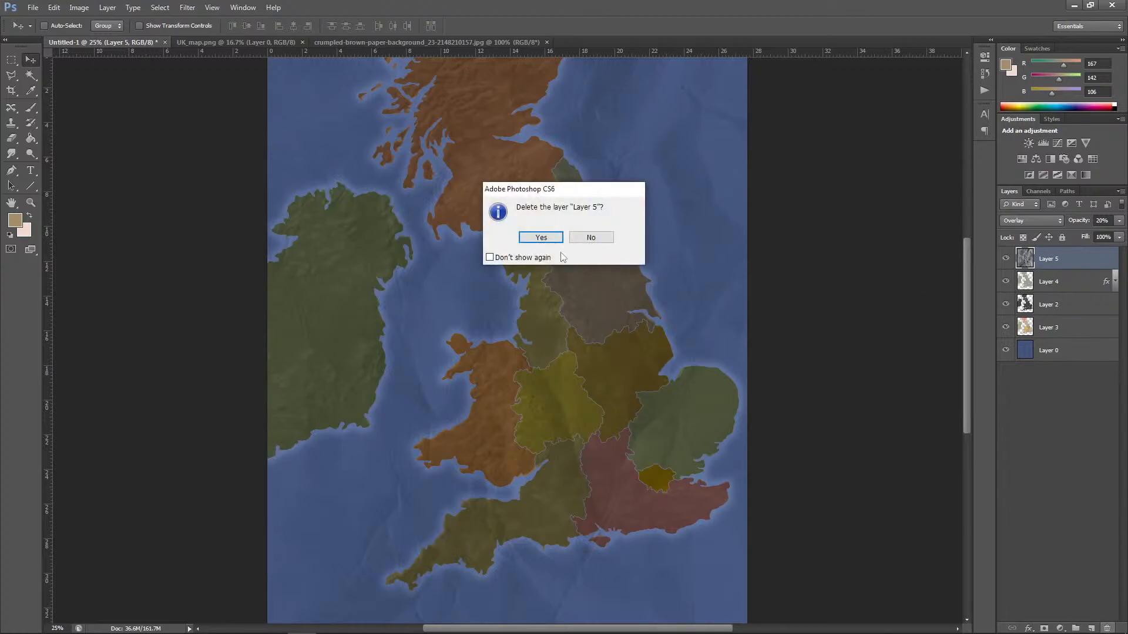
click(532, 235)
Step: Try to open thumb2-4k-old-paper-texture-close-up-brown-paper-paper-backgrounds.jpg from the Assets folder
click(33, 7)
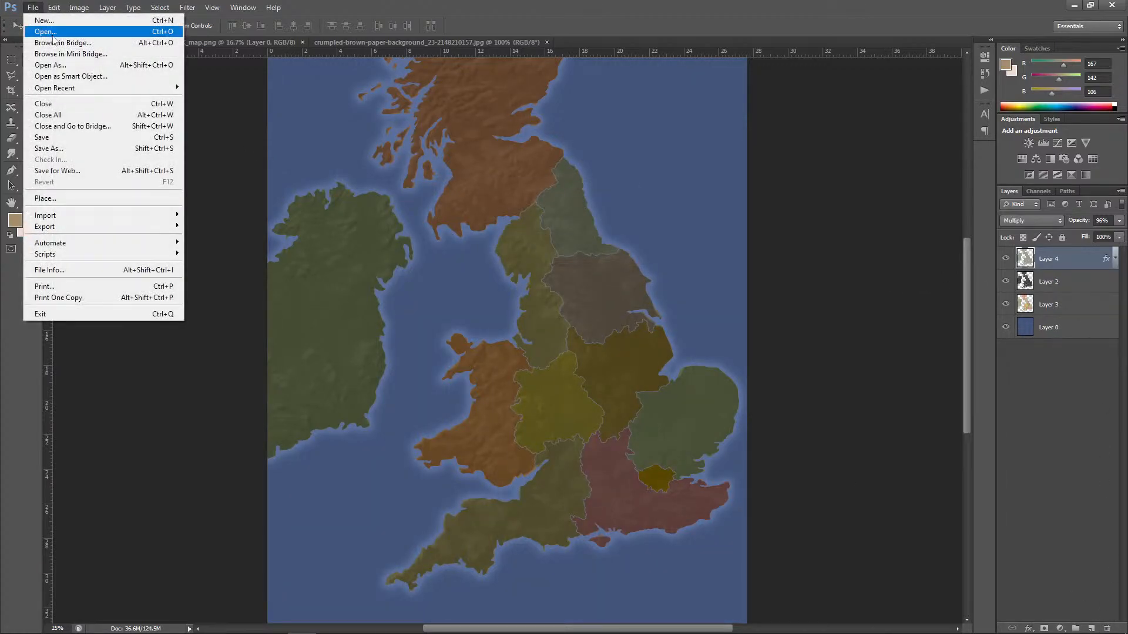
click(41, 34)
scroll(870, 246, down, 5)
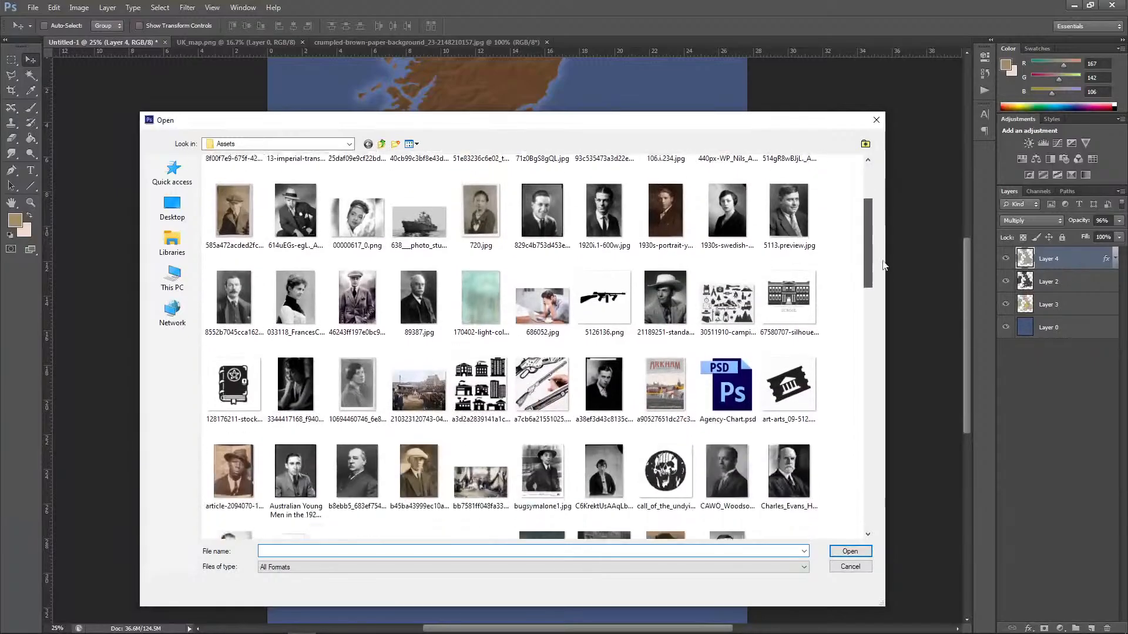
scroll(895, 300, down, 5)
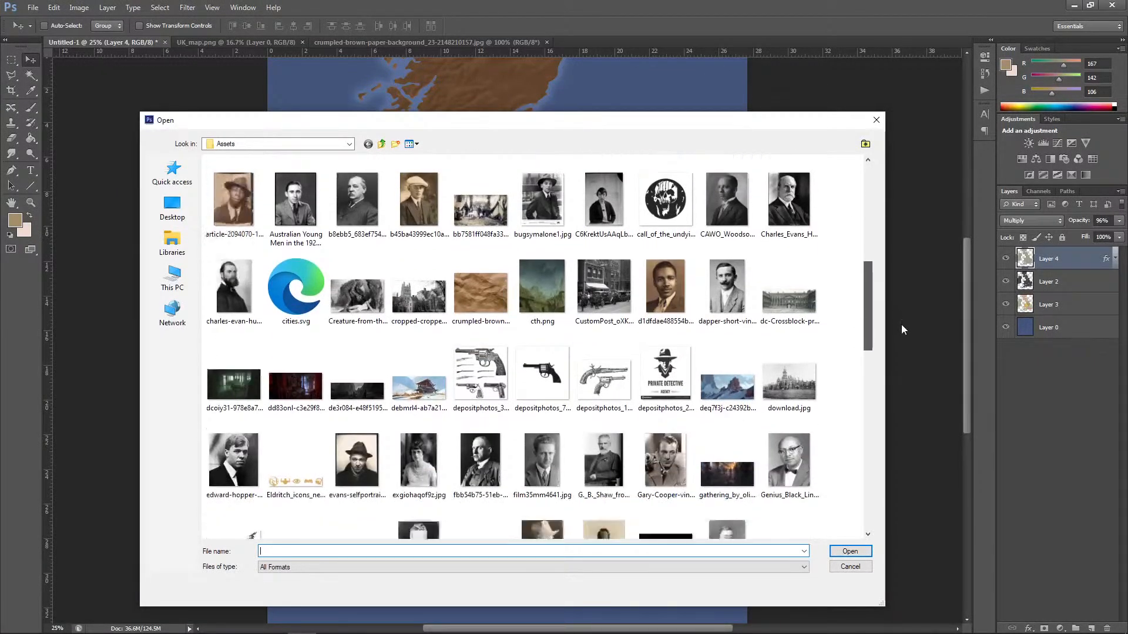
scroll(907, 405, down, 3)
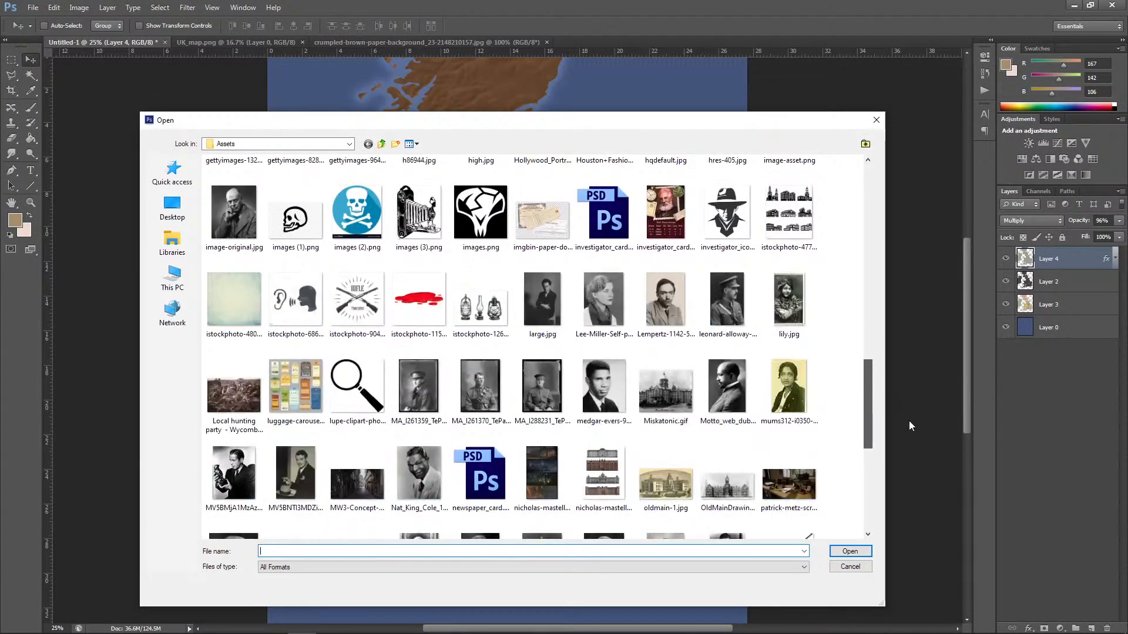
drag(868, 400, 888, 497)
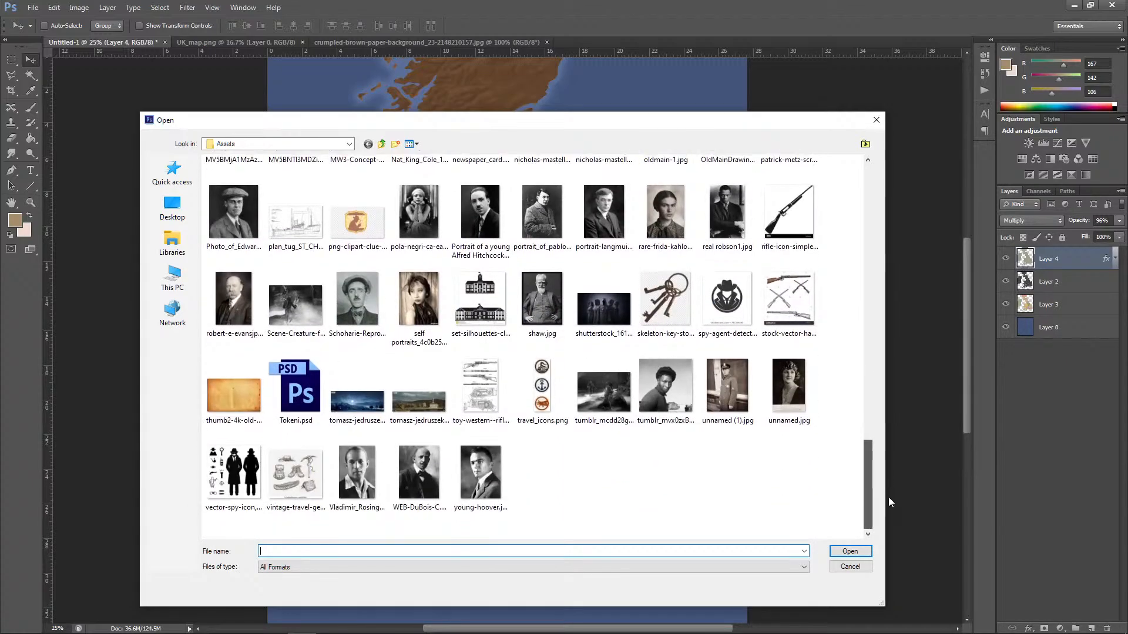
click(247, 415)
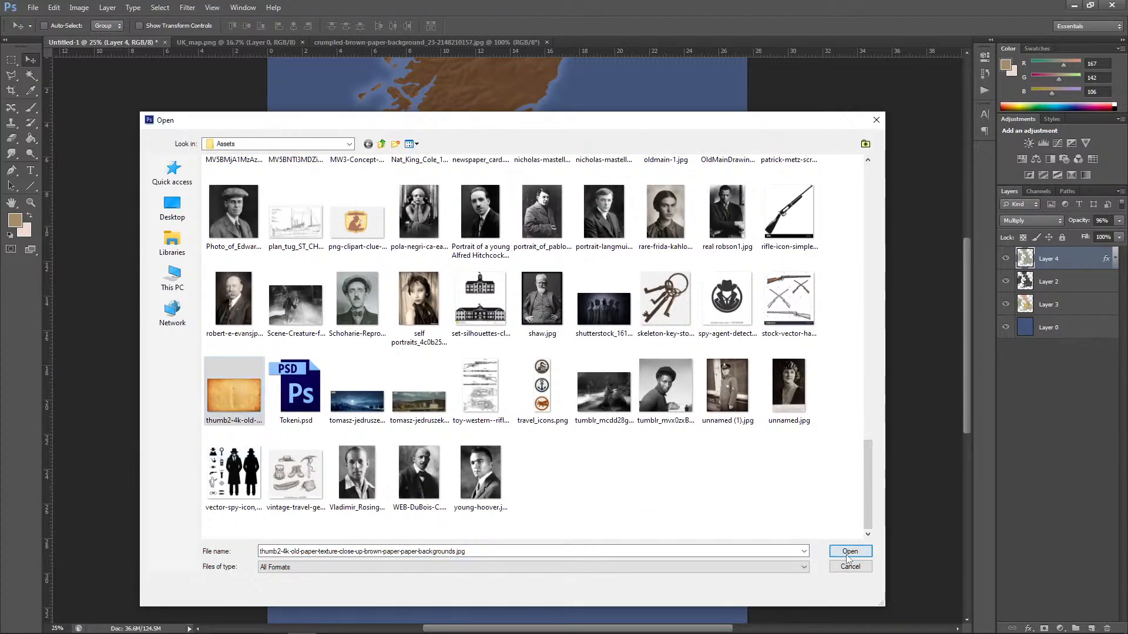
double_click(246, 415)
click(579, 237)
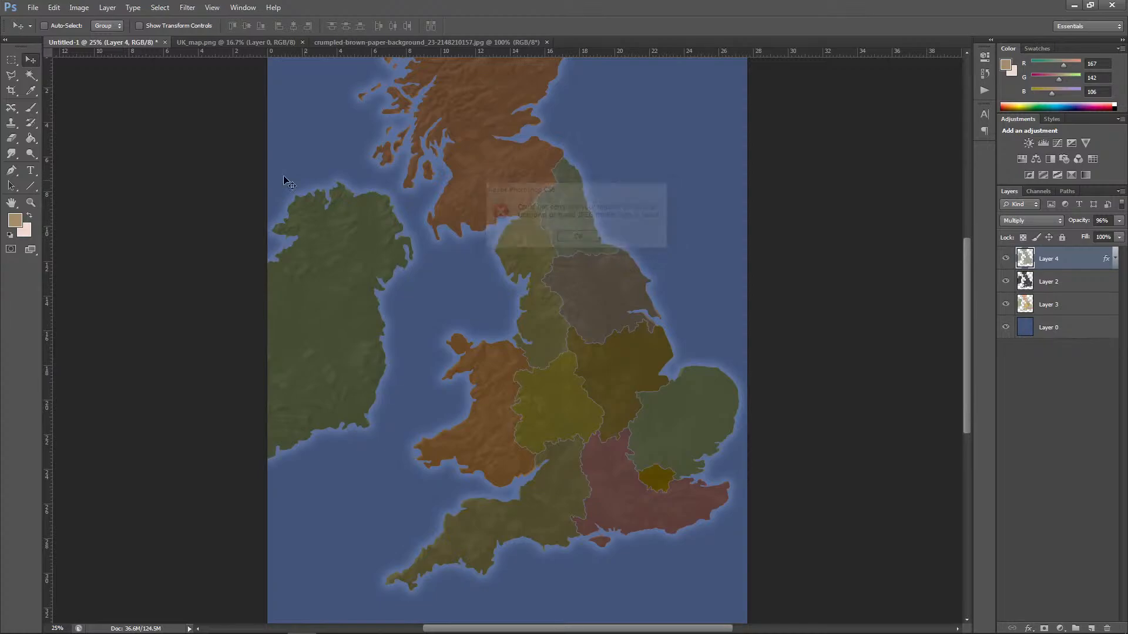
Step: Open 51e83236c6e02_thumb900.jpg from the Assets folder and copy the entire paper image
click(35, 7)
click(50, 30)
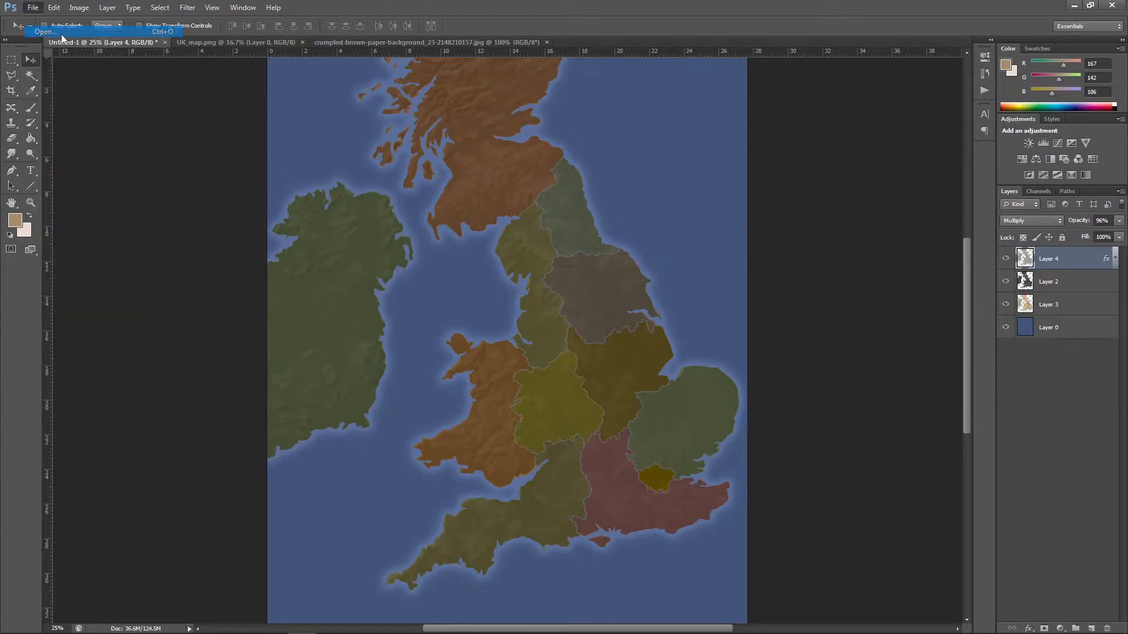
click(481, 274)
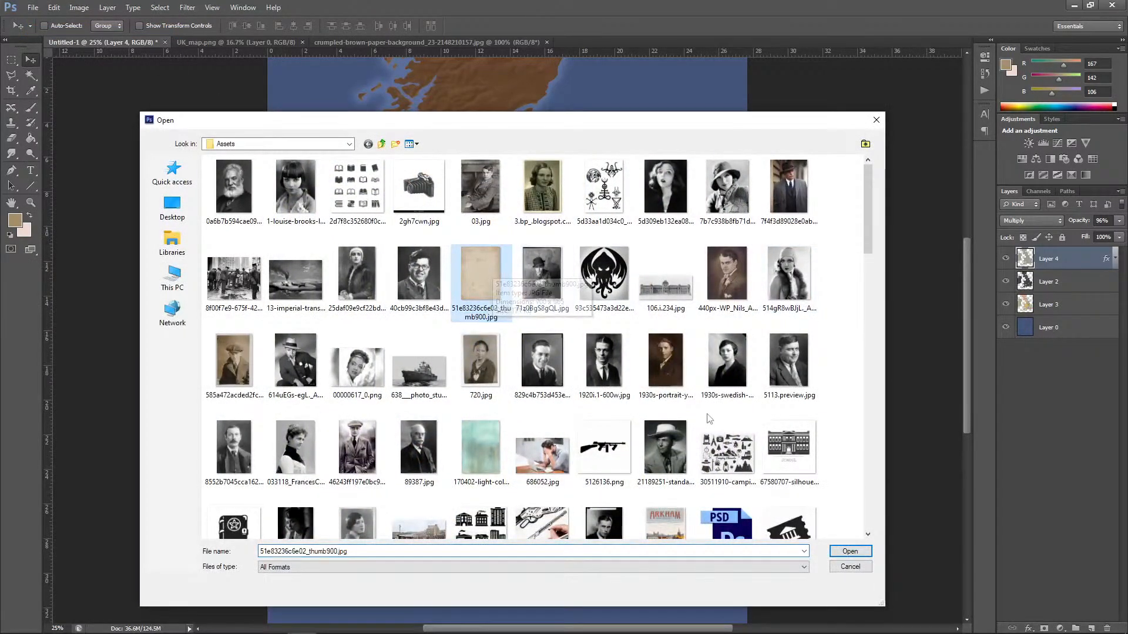
click(850, 551)
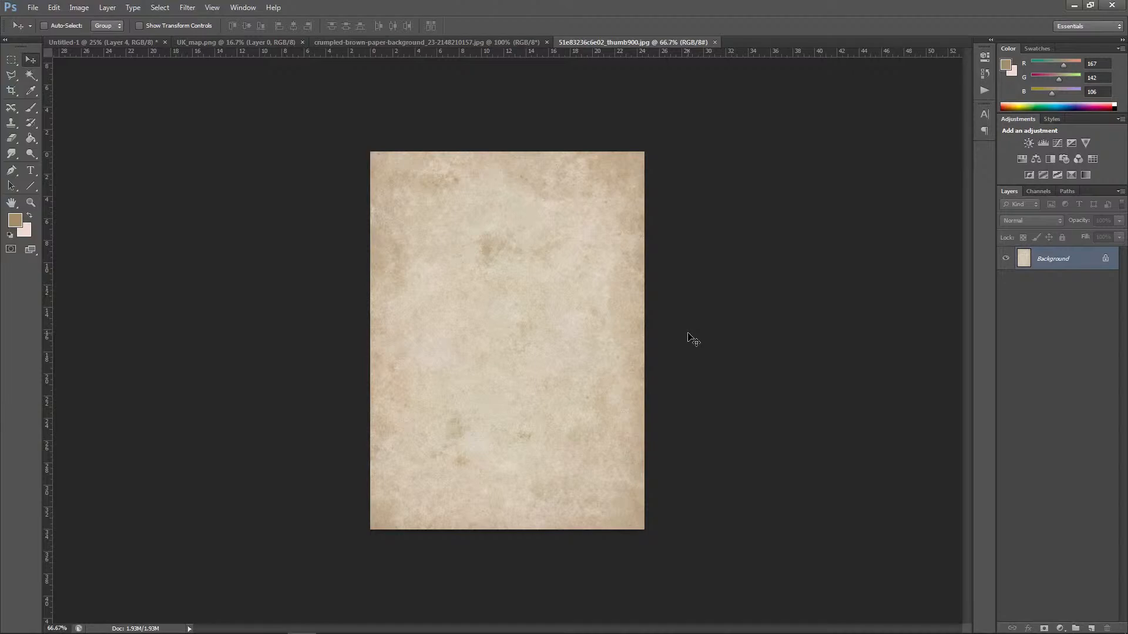
key(ctrl+a)
Step: Close the old-paper, crumpled-paper and UK_map.png documents, leaving only the map document open
click(715, 41)
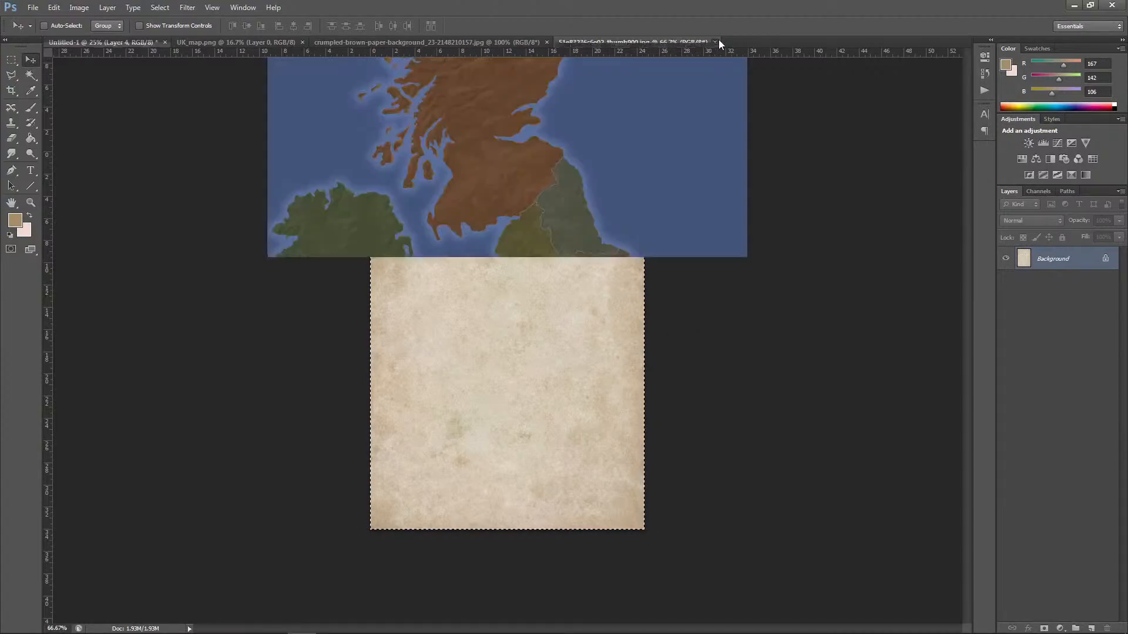
click(547, 42)
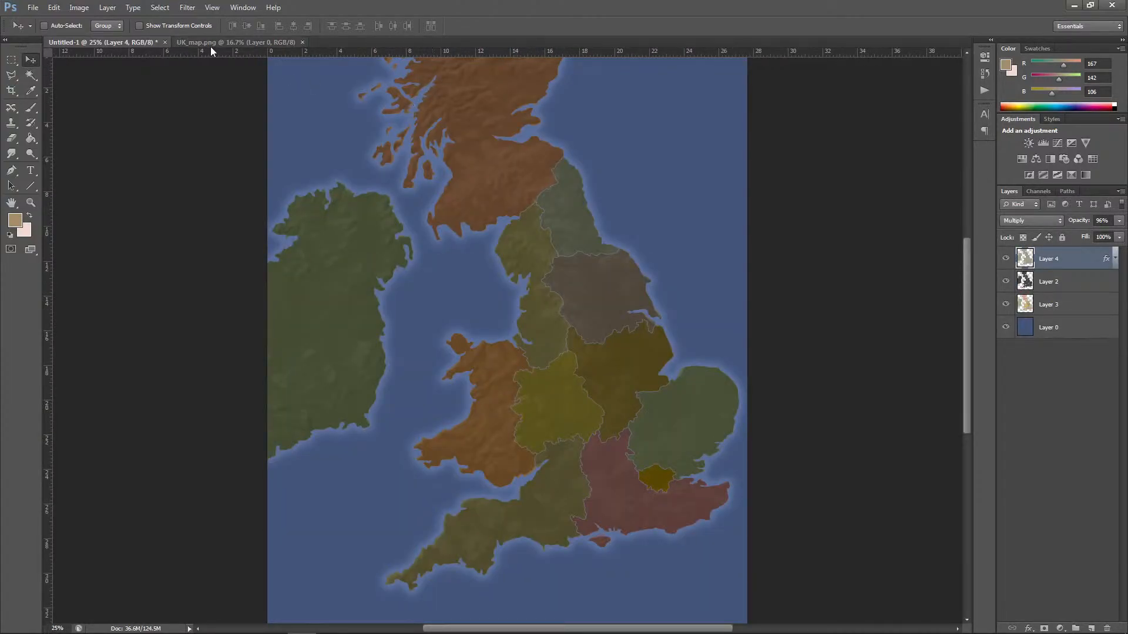
click(302, 42)
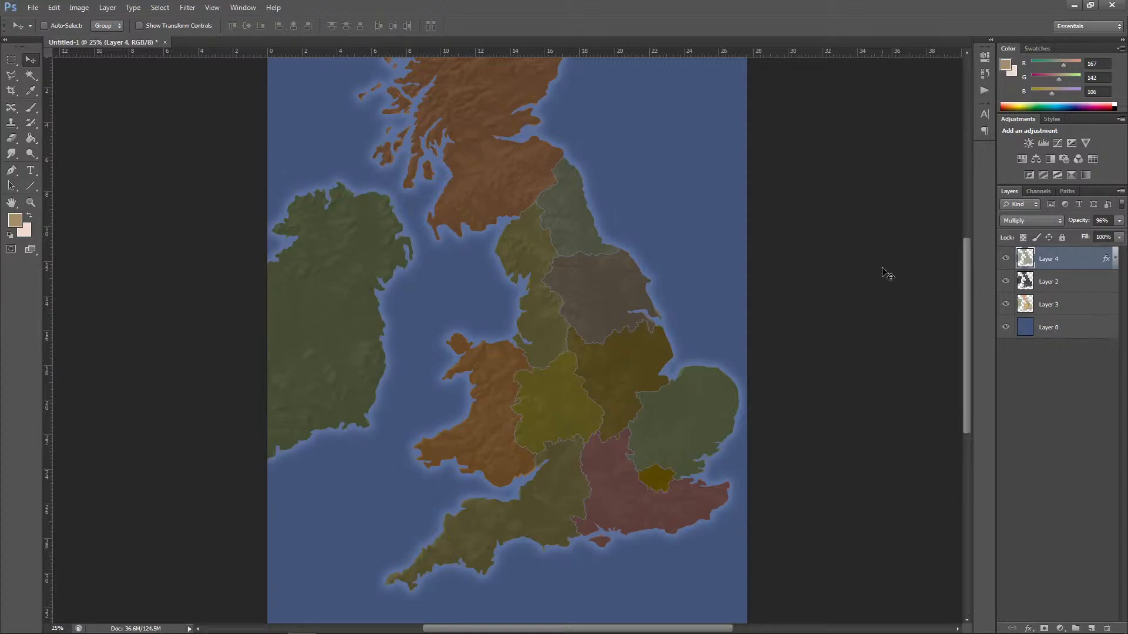
Step: Paste the copied paper texture into the map document and scale it to cover the whole canvas
key(ctrl+v)
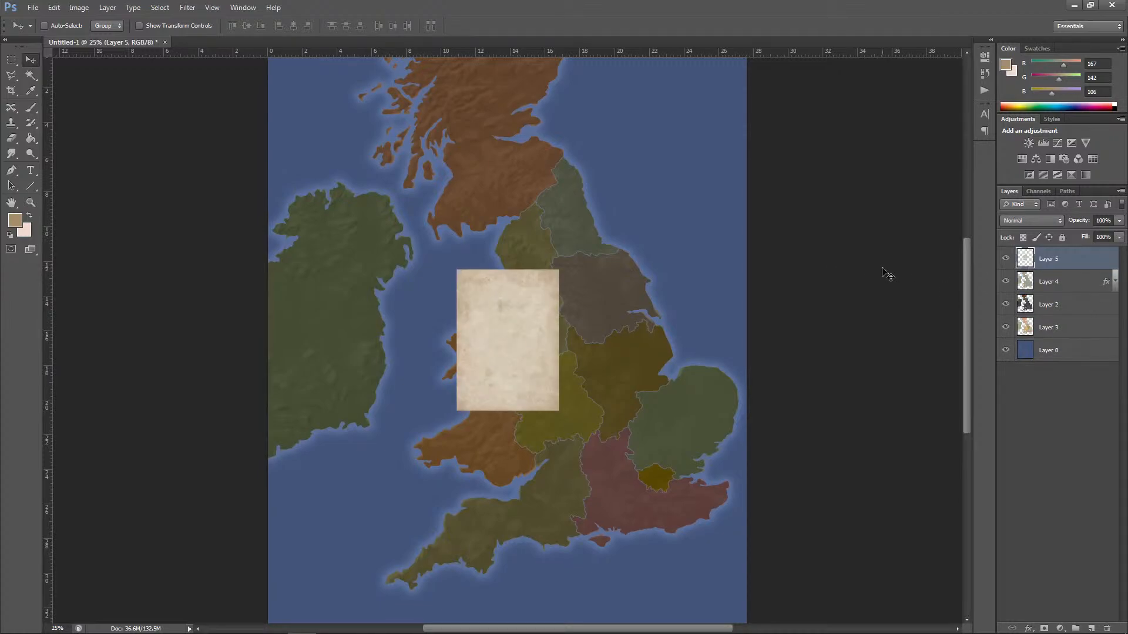
key(ctrl+minus)
click(53, 7)
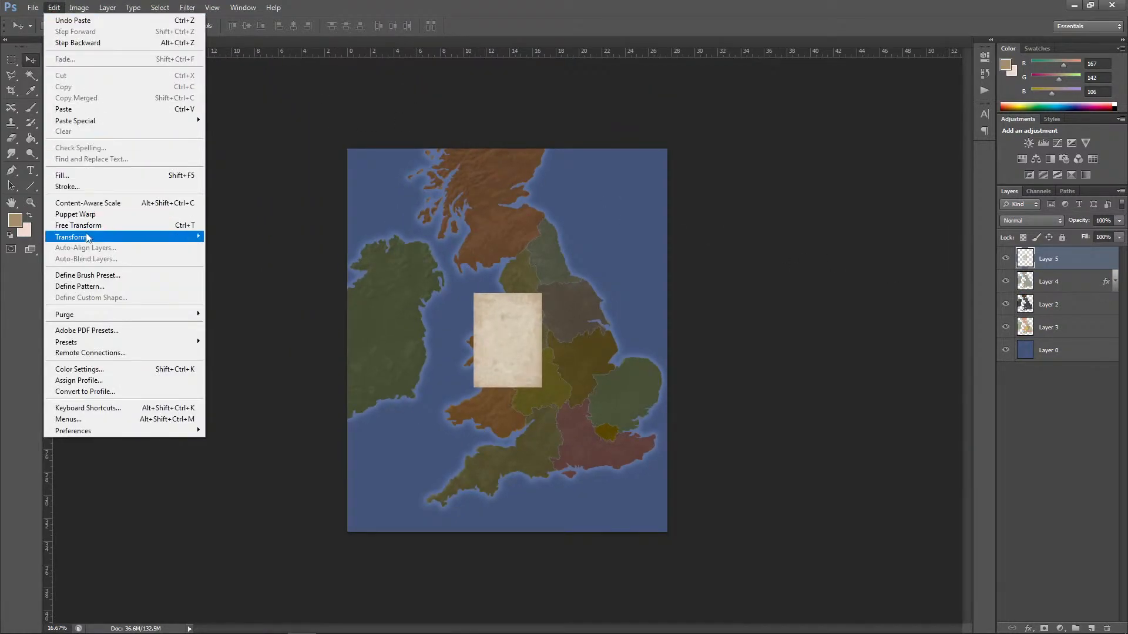
mouse_move(71, 236)
click(241, 255)
drag(542, 295, 667, 149)
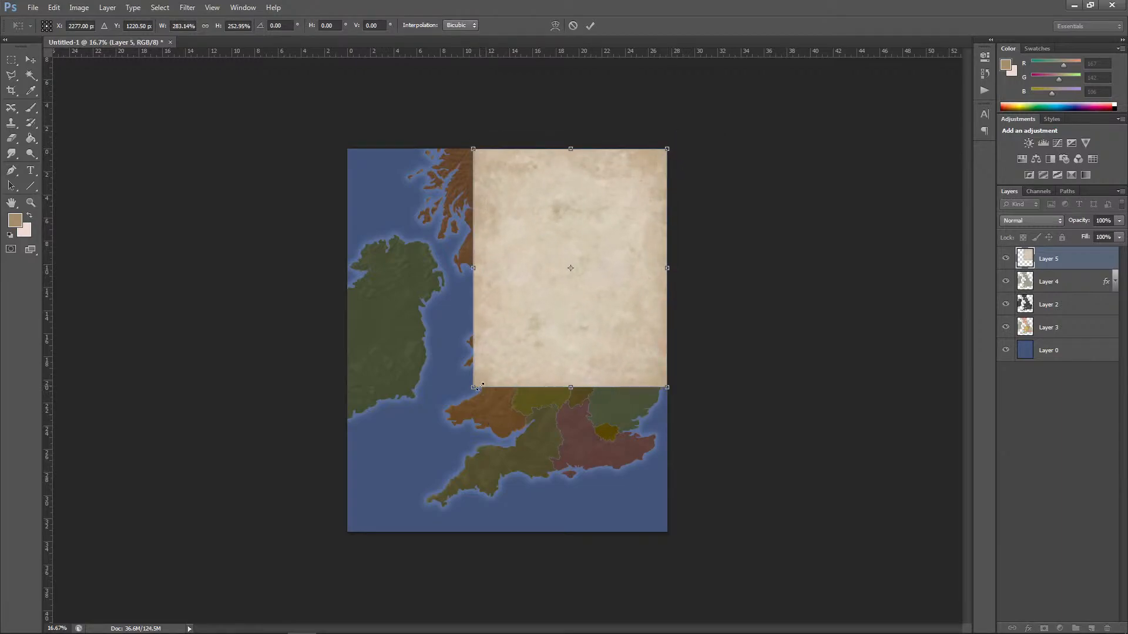
drag(477, 387, 347, 531)
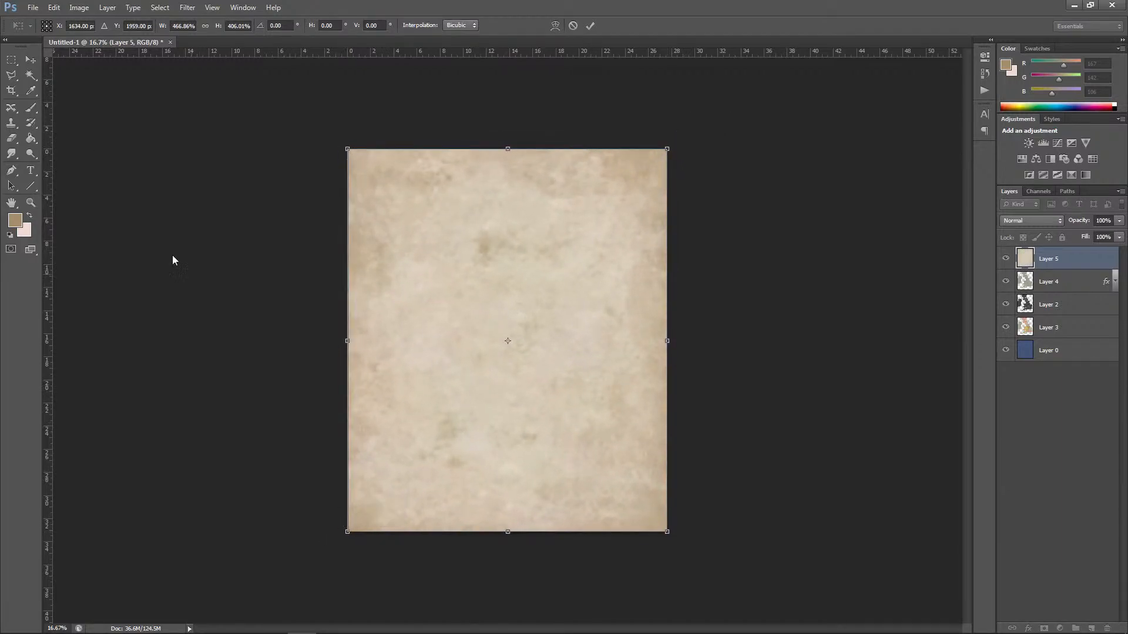
click(31, 59)
key(Return)
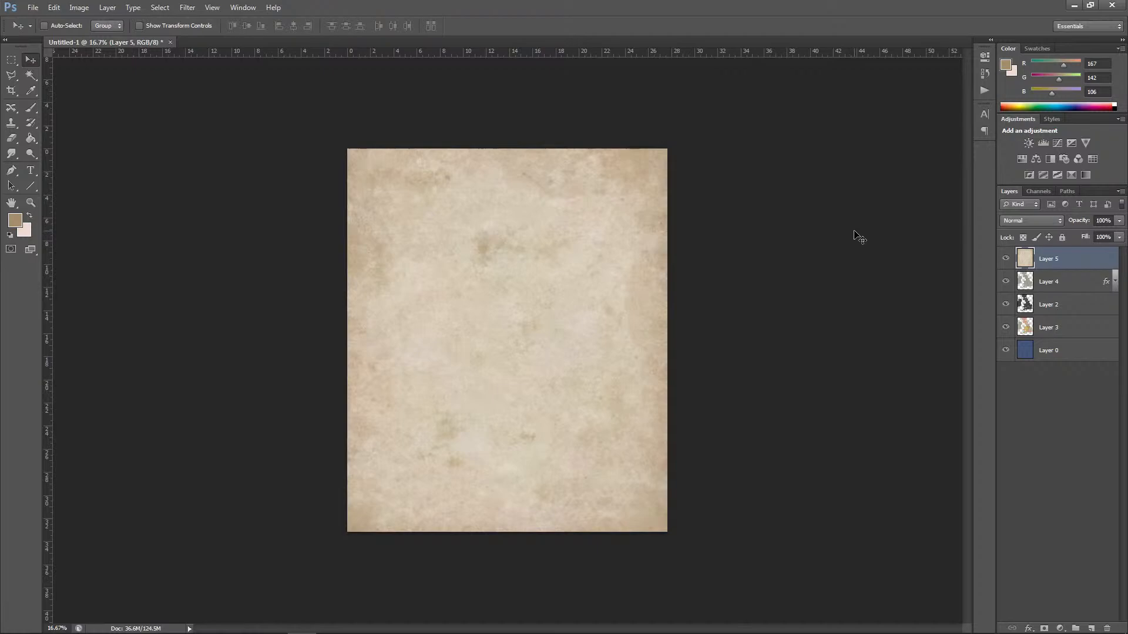
Step: Set the blend mode of the paper texture layer, Layer 5, to Overlay
click(1016, 220)
click(1022, 371)
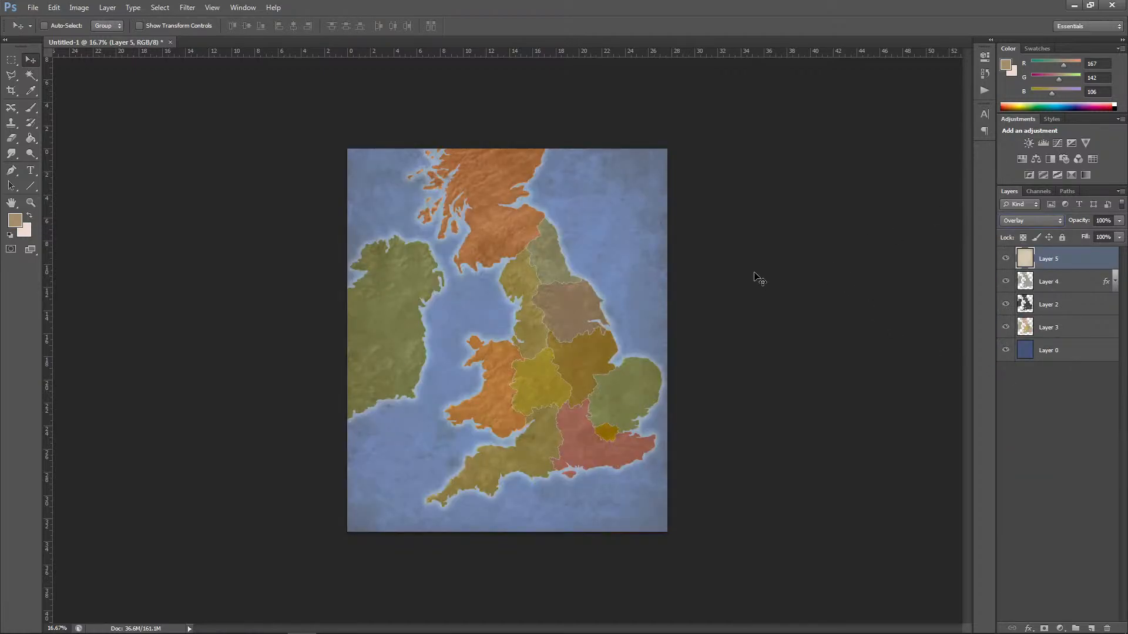
key(ctrl+plus)
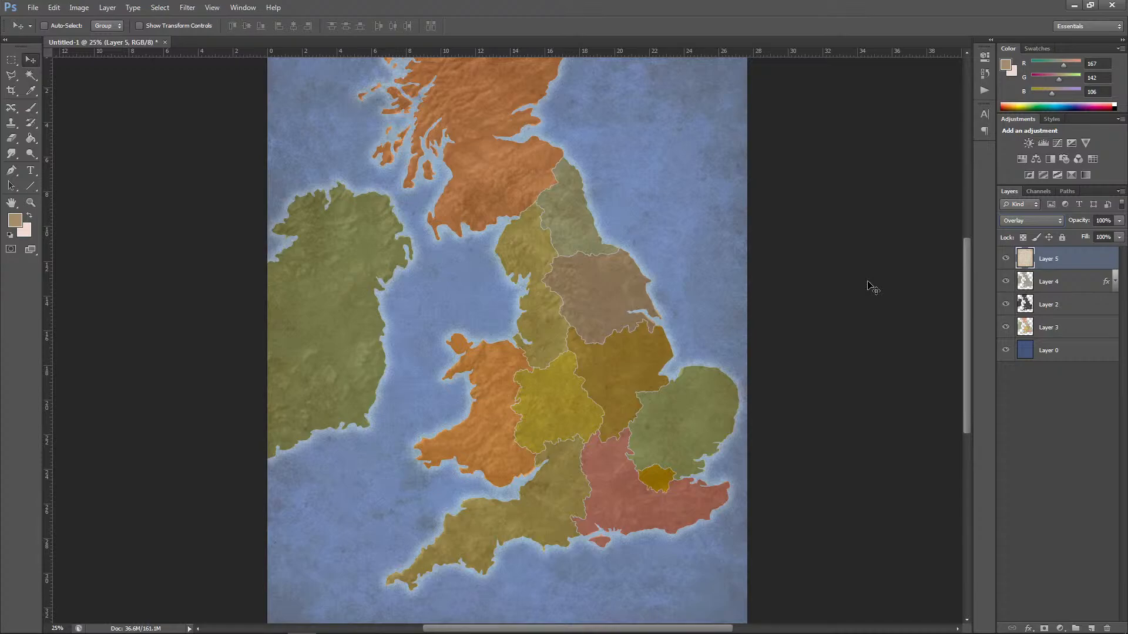
Step: Try the Soft Light and Multiply blend modes on the paper texture layer, returning it to Overlay
click(1027, 219)
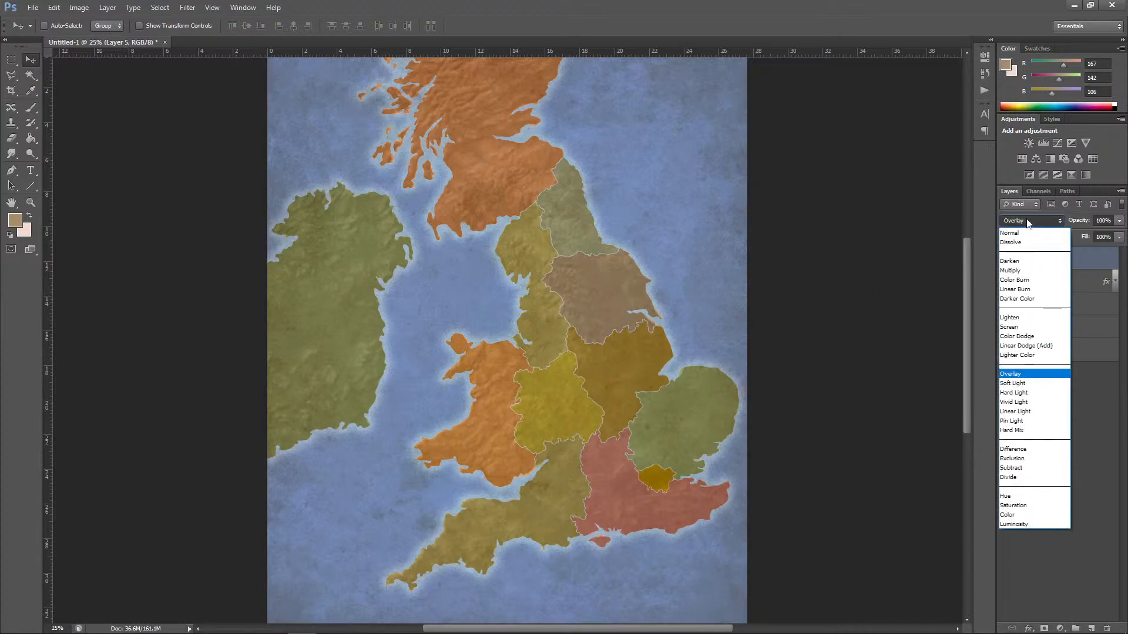
click(1034, 385)
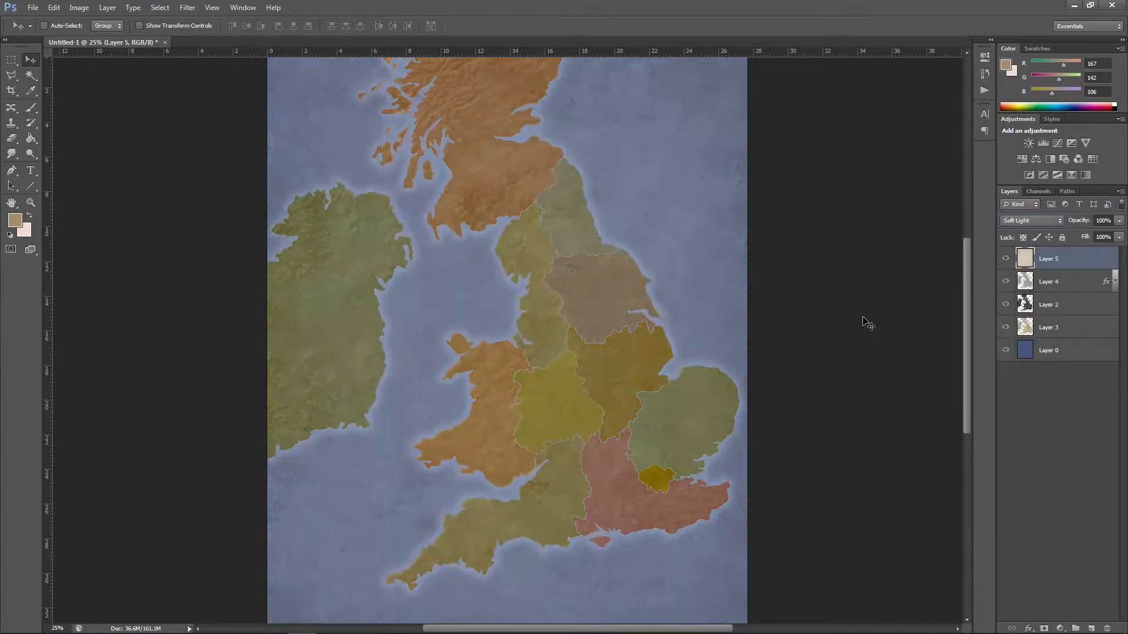
click(1031, 220)
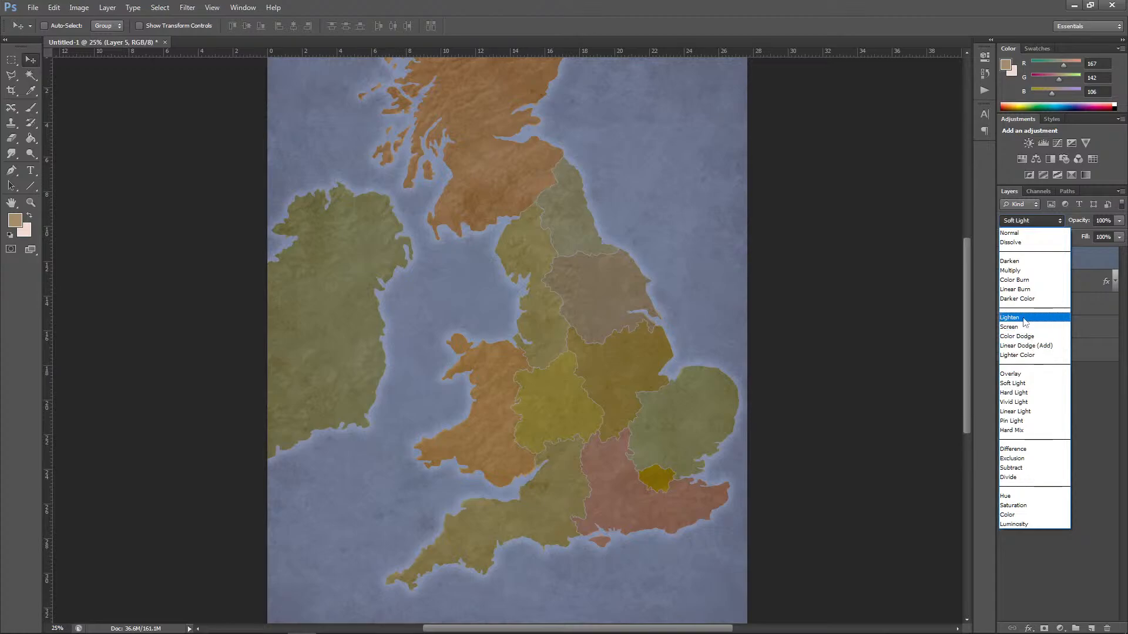
click(1011, 270)
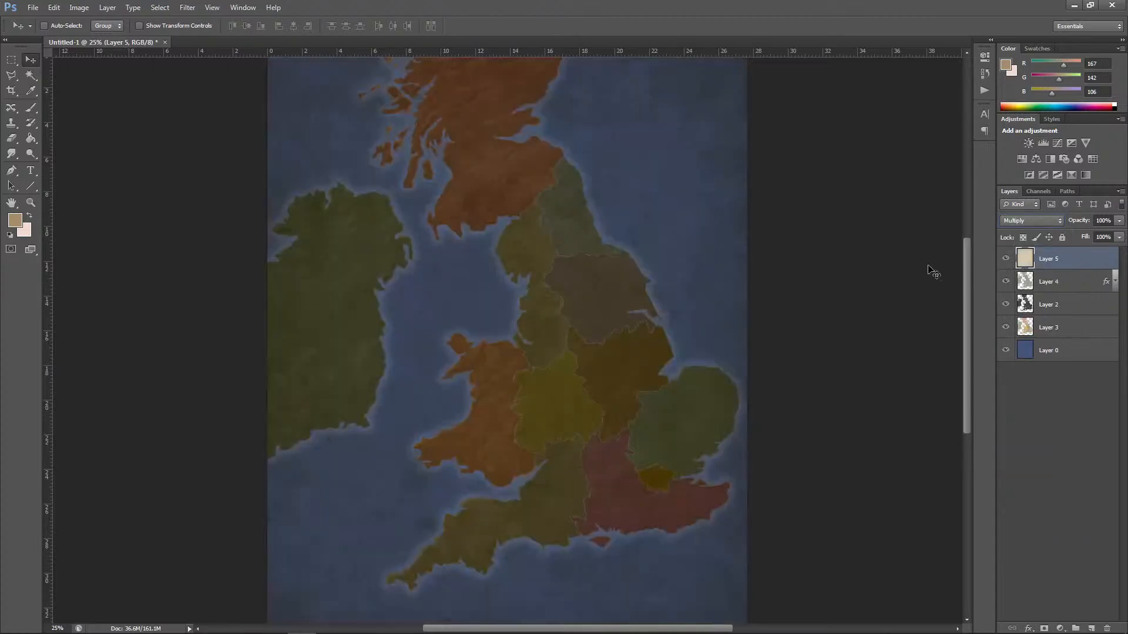
click(1028, 221)
click(1025, 373)
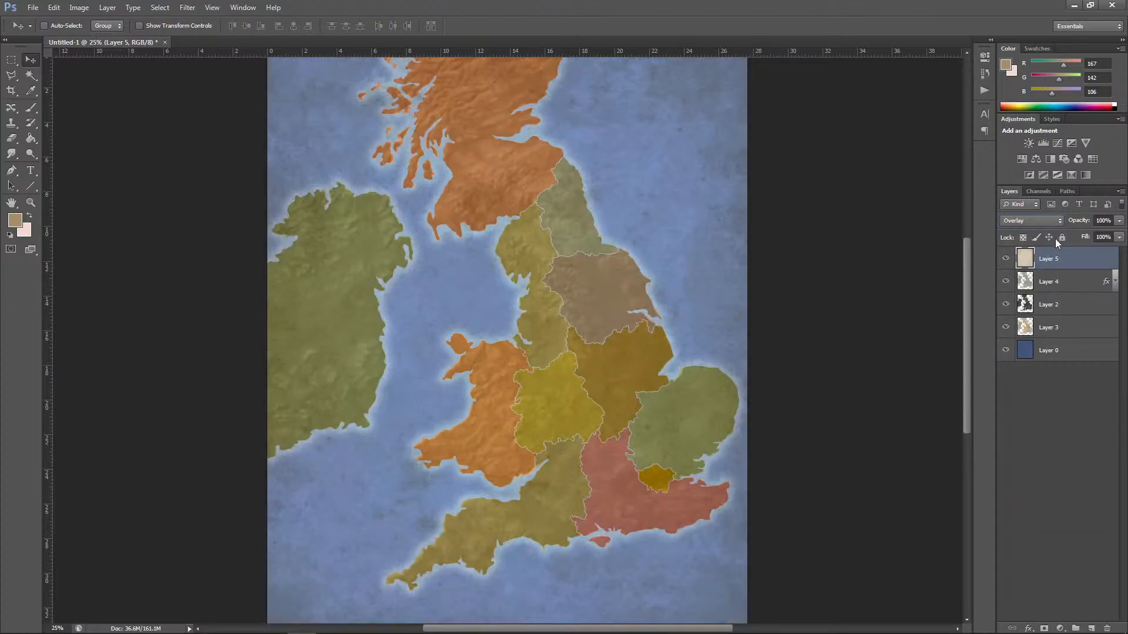
Step: Reduce the paper texture layer's opacity to 75%
click(1120, 221)
drag(1118, 235, 1110, 236)
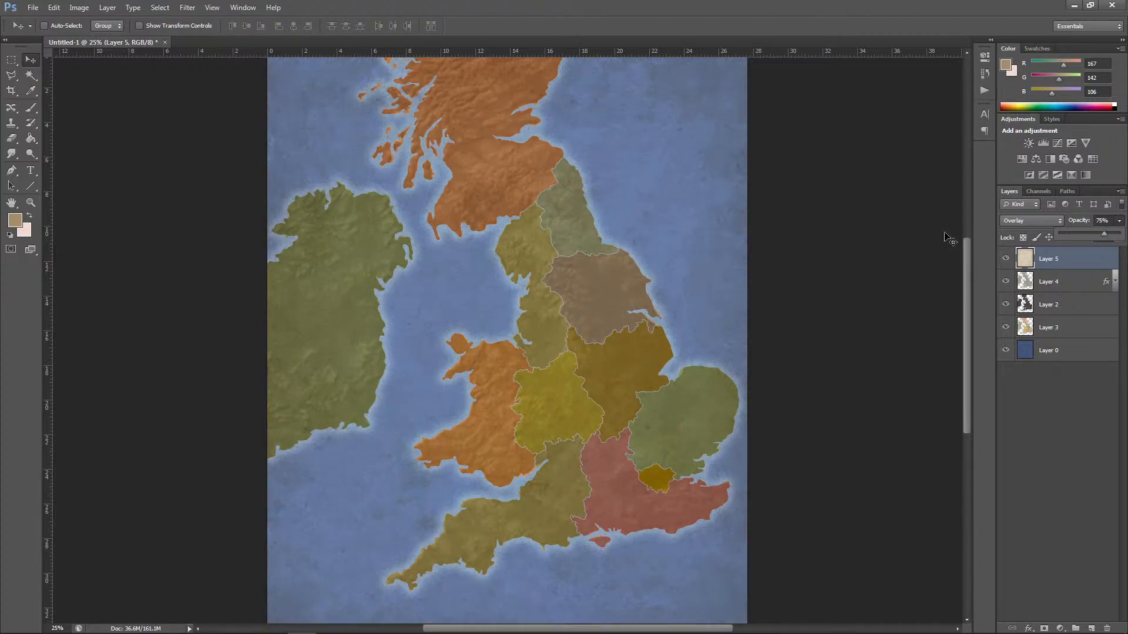
Step: Try inverting the colours of the paper texture layer, and undo the inversion
click(80, 7)
mouse_move(101, 38)
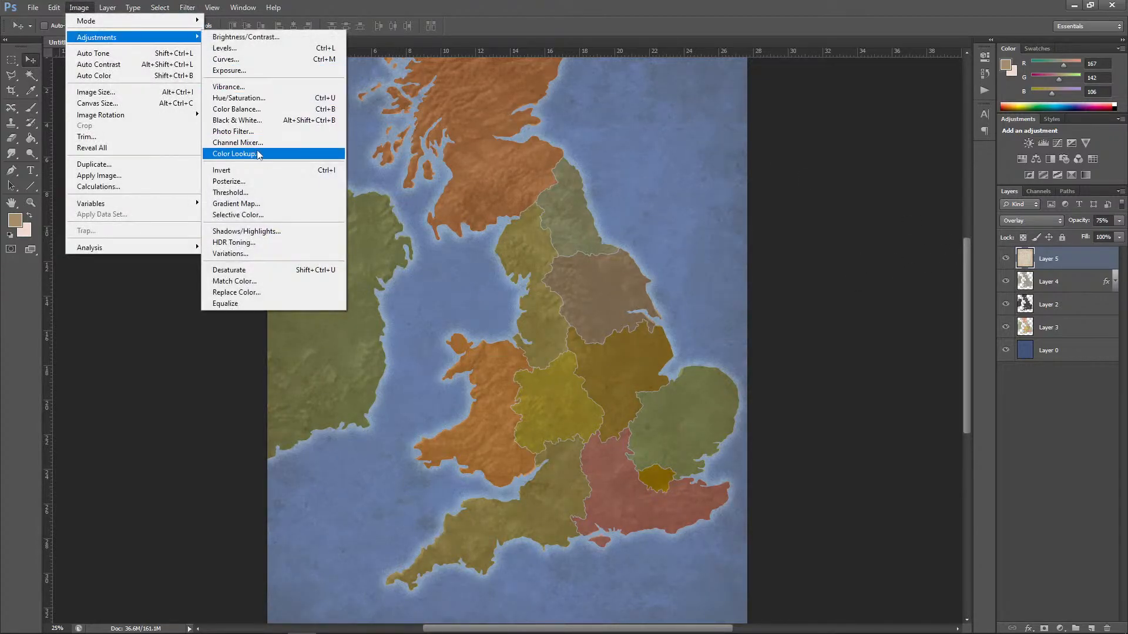
click(230, 171)
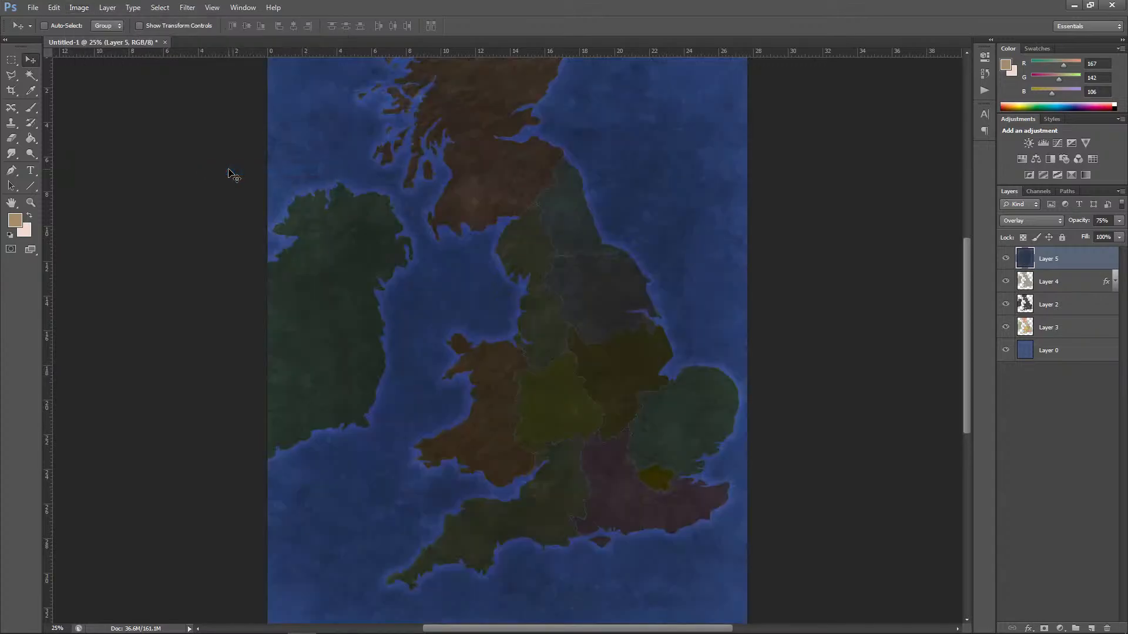
click(53, 7)
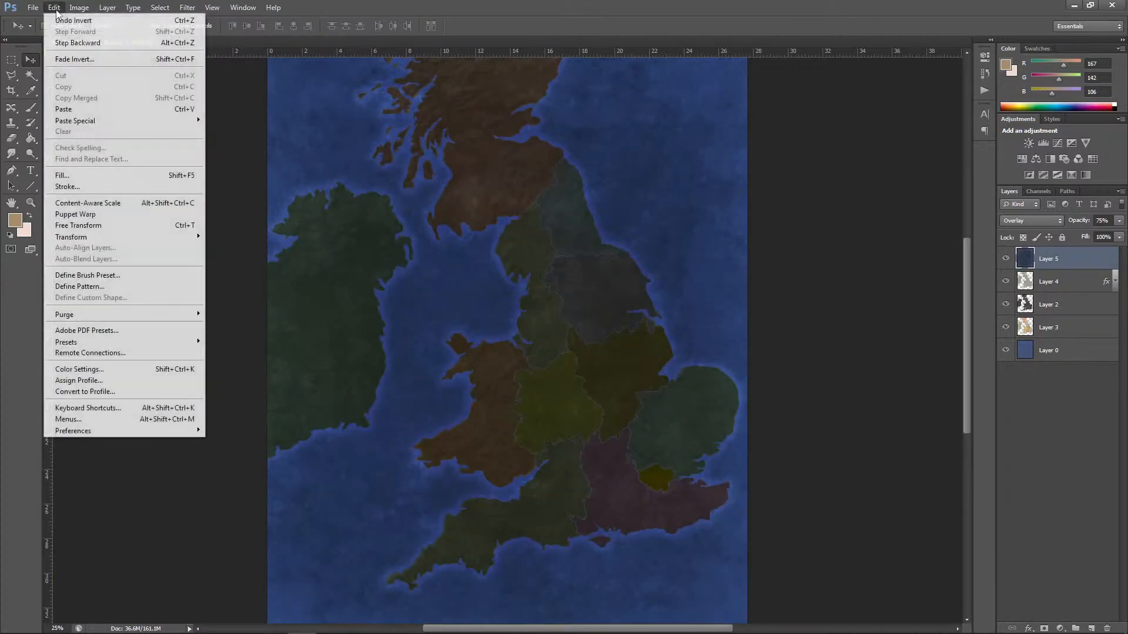
click(65, 16)
Step: Desaturate the paper texture on Layer 5 and check the whole map's appearance
click(79, 7)
mouse_move(108, 38)
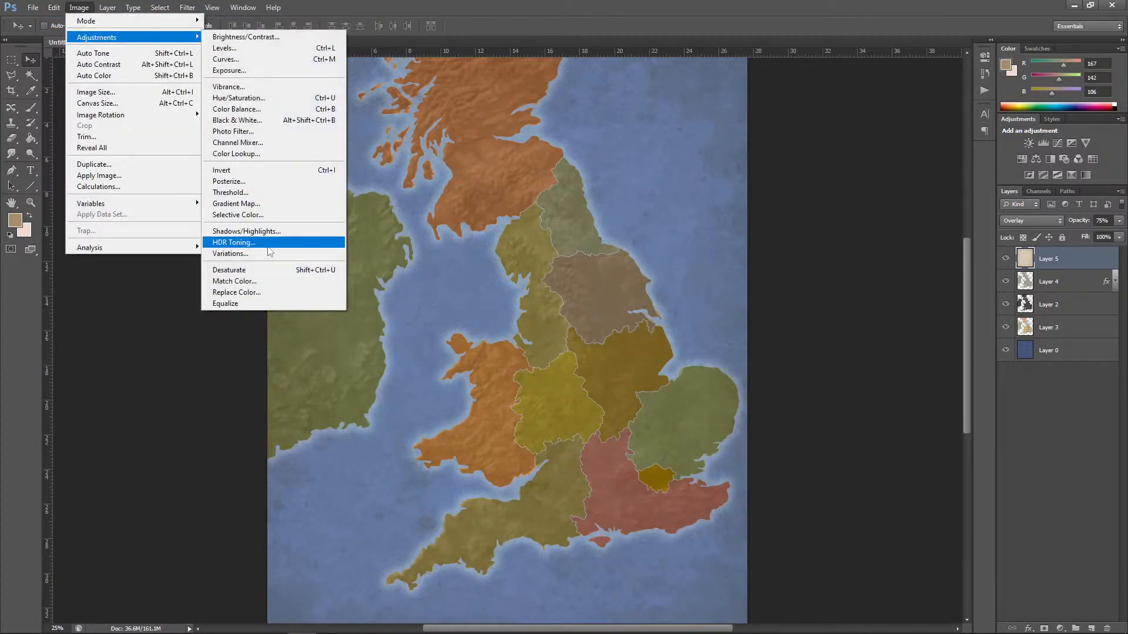
click(235, 270)
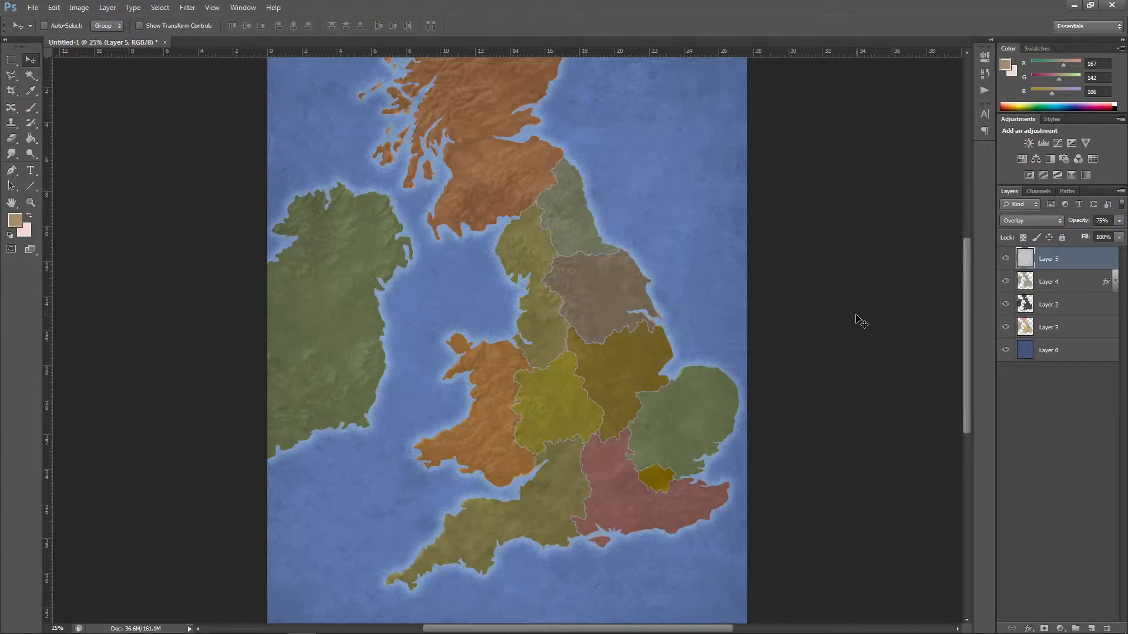
key(ctrl+minus)
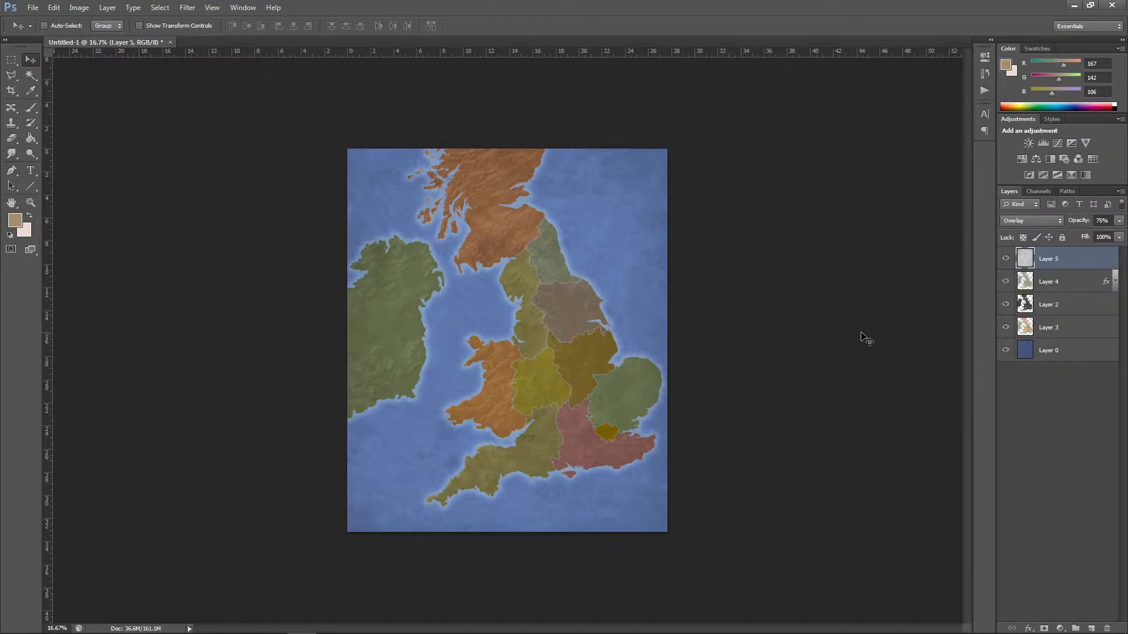
key(ctrl+plus)
Step: Try inverting the colours of the region layer, Layer 3, and undo the inversion
click(1088, 329)
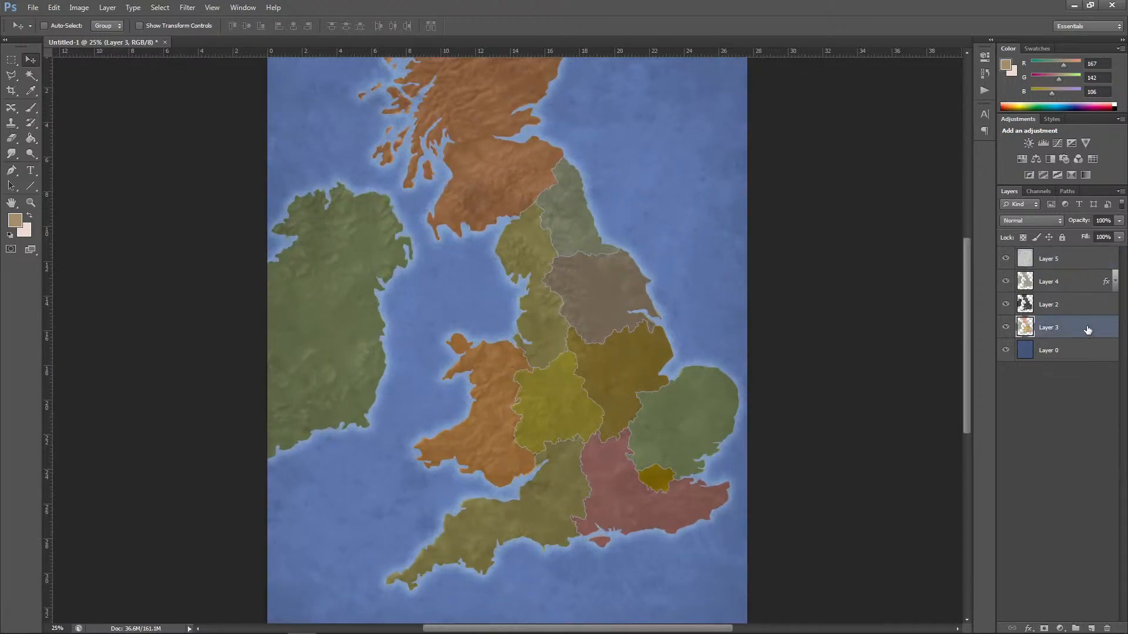
click(79, 8)
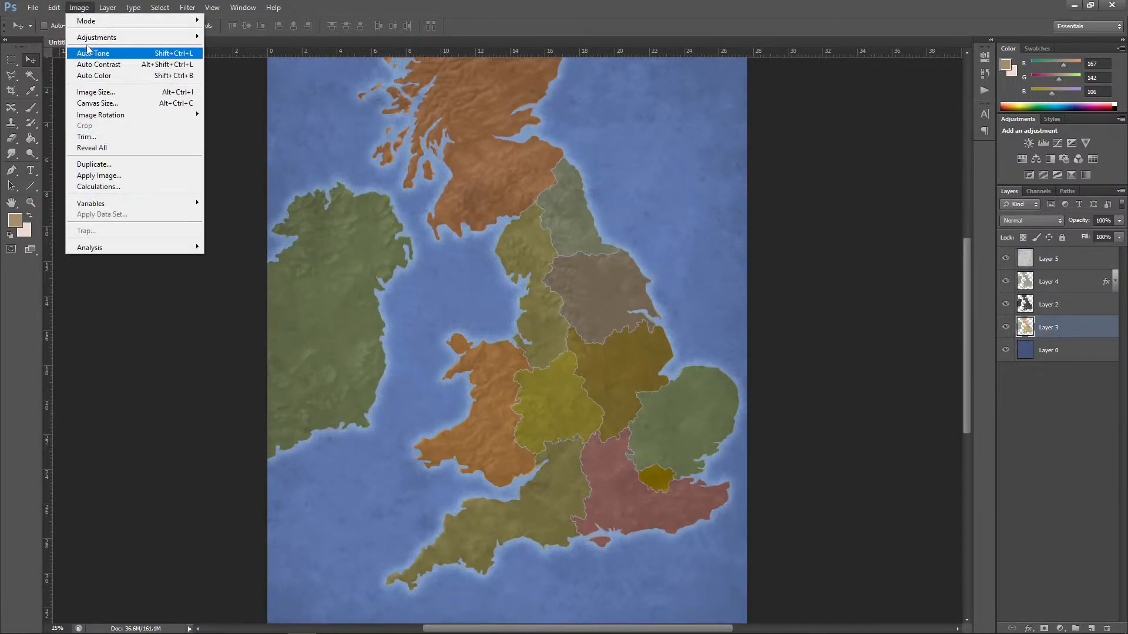
mouse_move(97, 38)
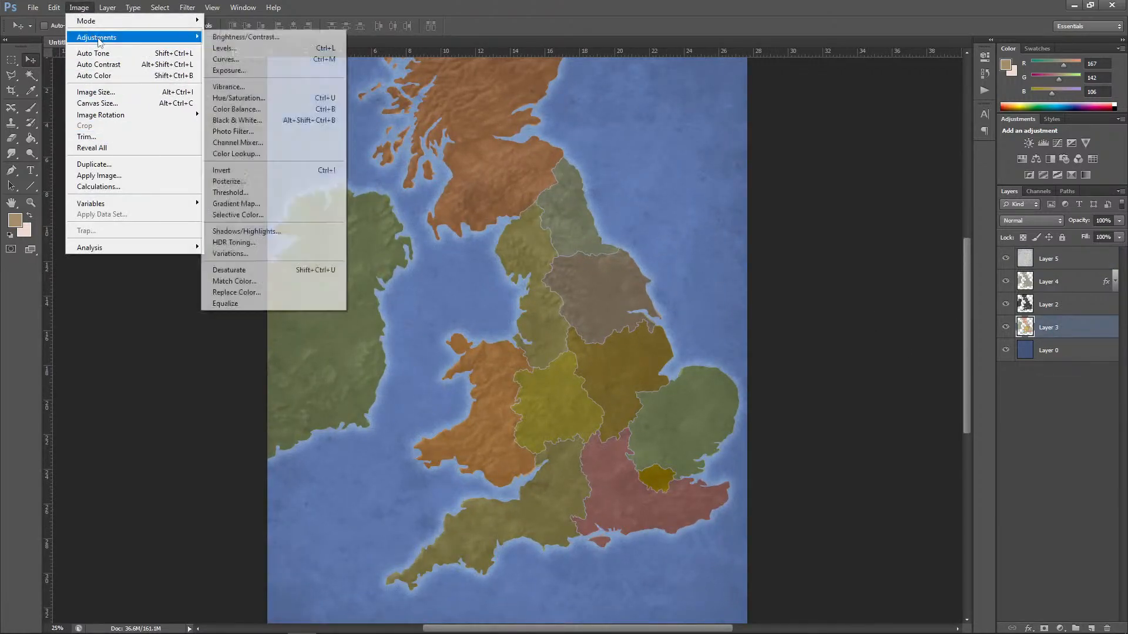
click(232, 171)
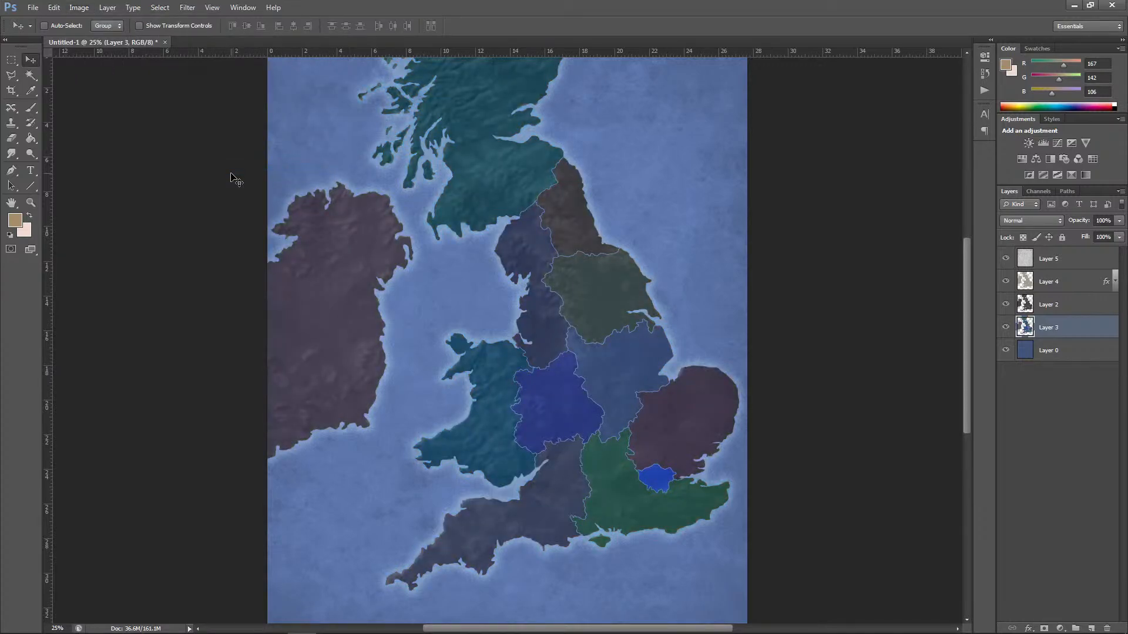
key(ctrl+z)
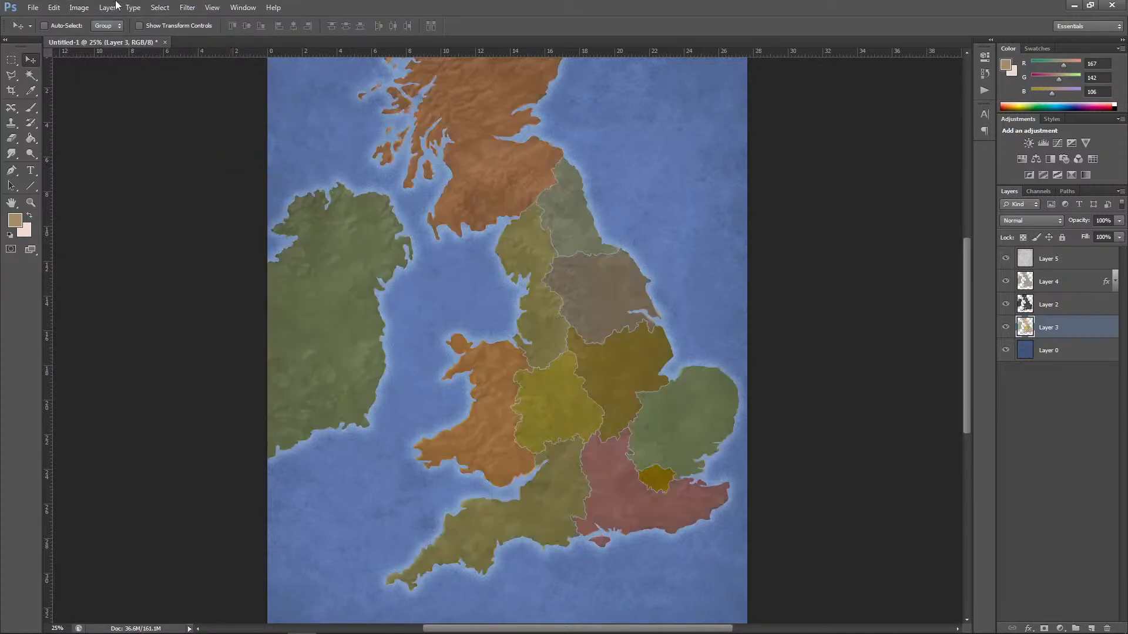
Step: Mute the region colours on Layer 3 with a Hue/Saturation adjustment of hue -56, saturation -74 and lightness -11
click(78, 7)
mouse_move(100, 37)
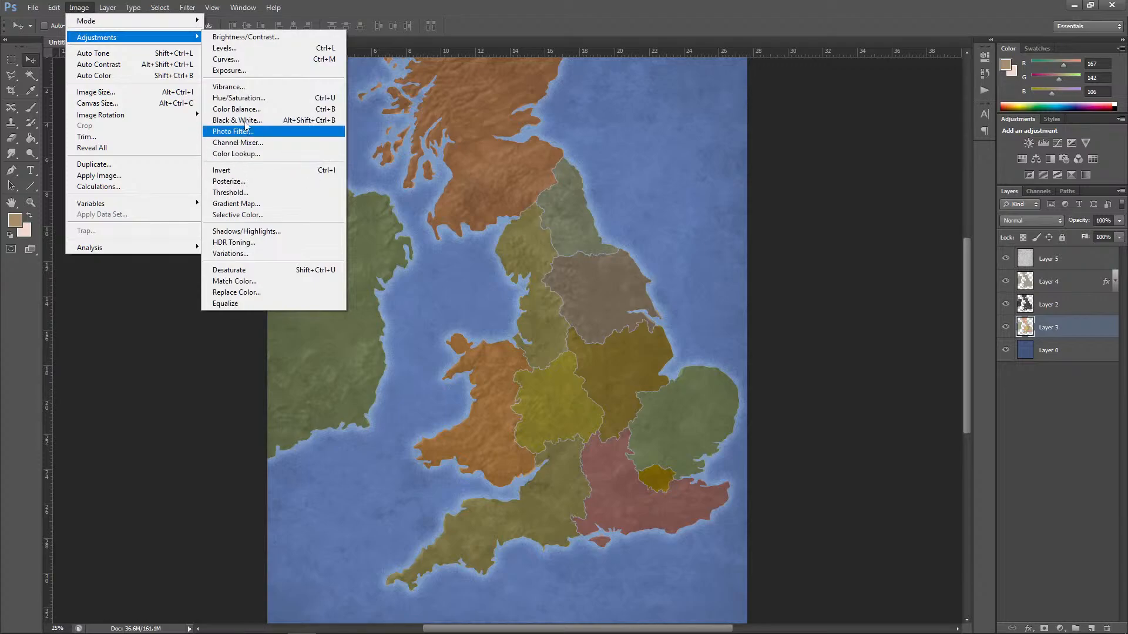
click(254, 97)
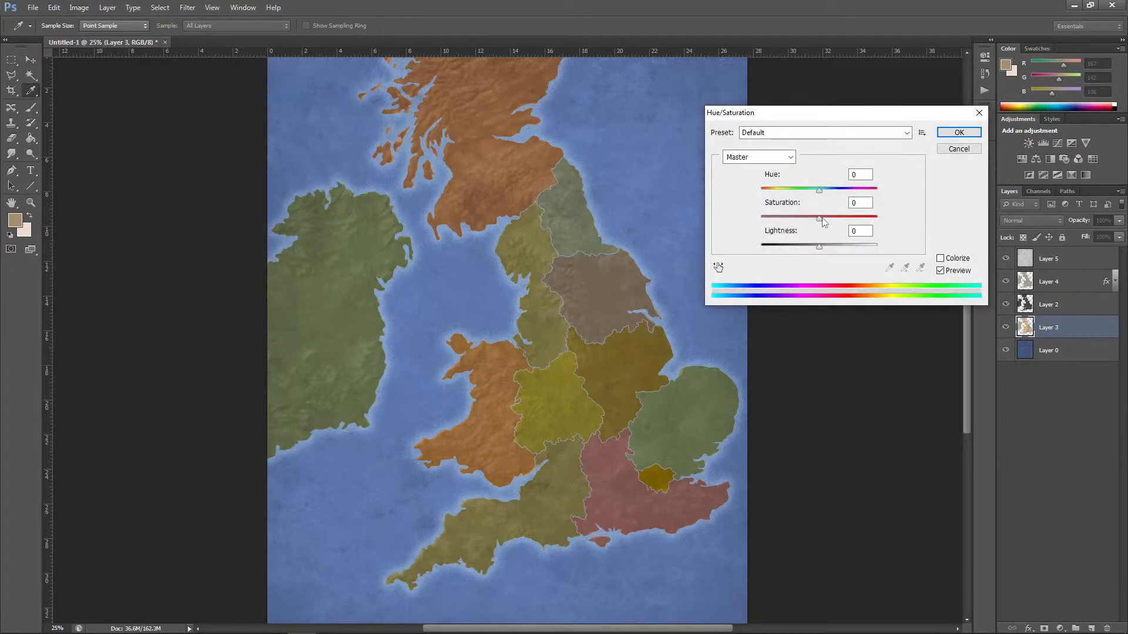
drag(822, 219, 782, 220)
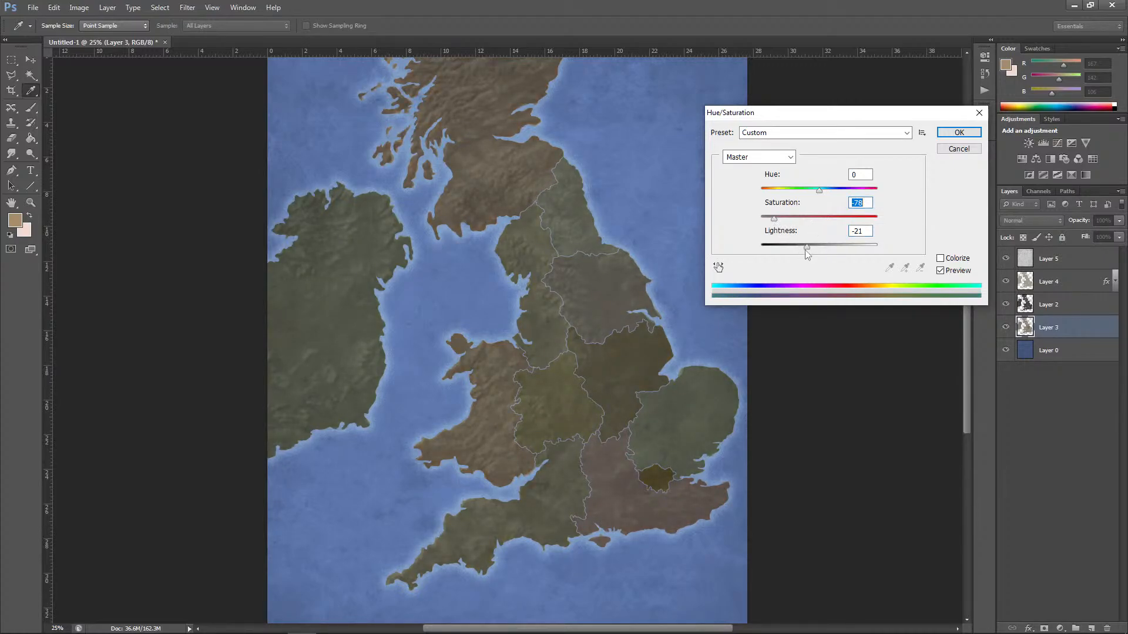
drag(806, 250, 809, 248)
mouse_move(820, 192)
mouse_down()
mouse_move(846, 196)
mouse_move(800, 199)
mouse_up()
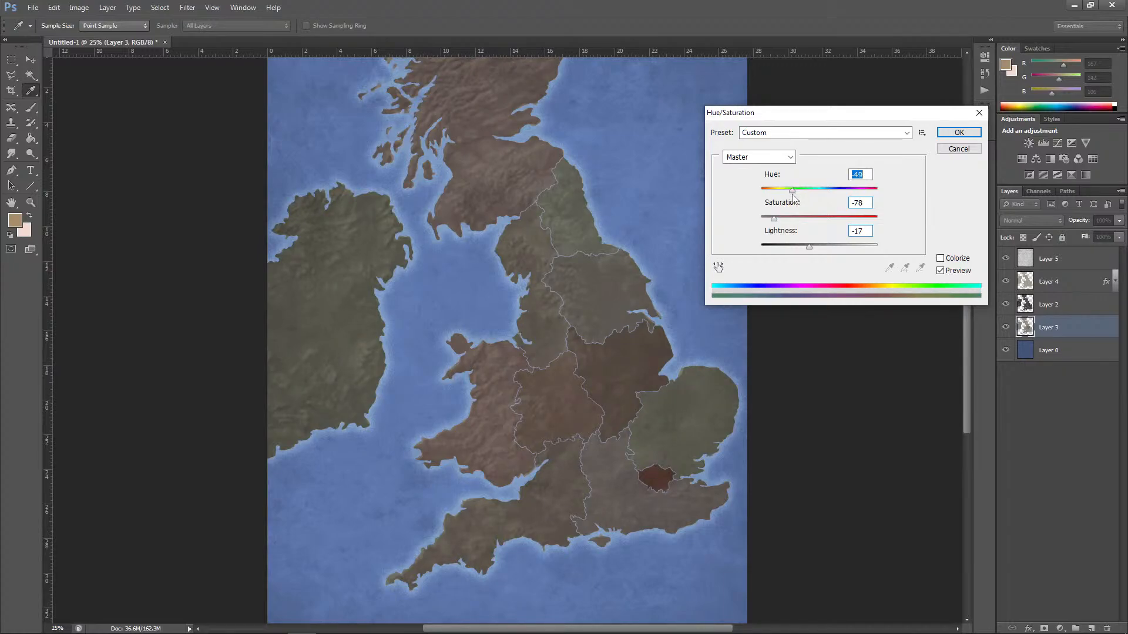
drag(782, 222, 813, 246)
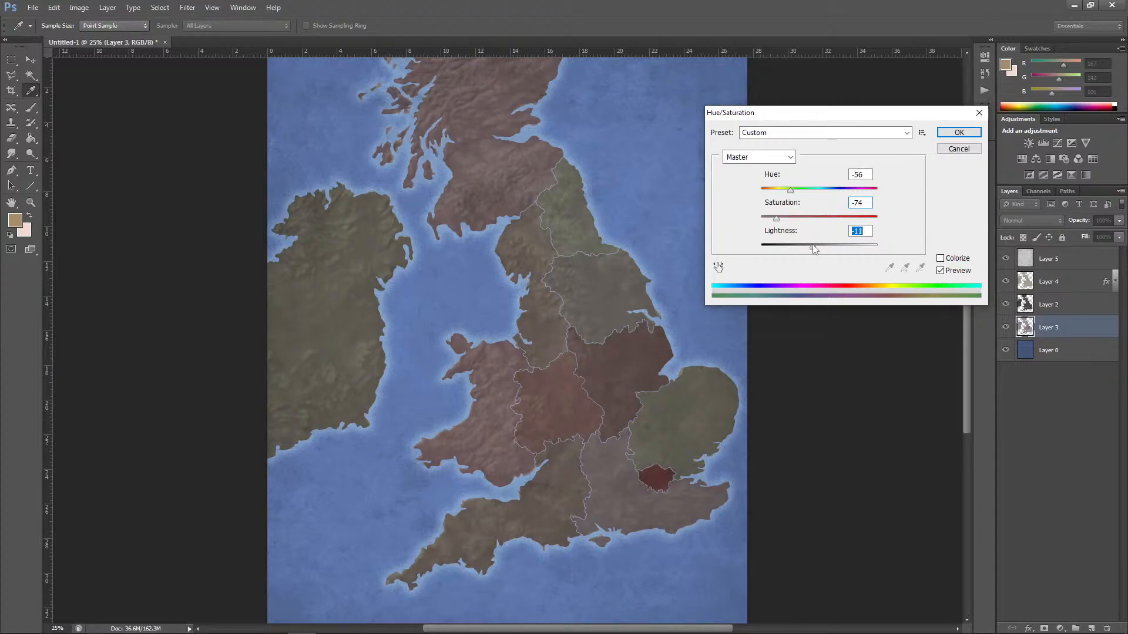
click(957, 133)
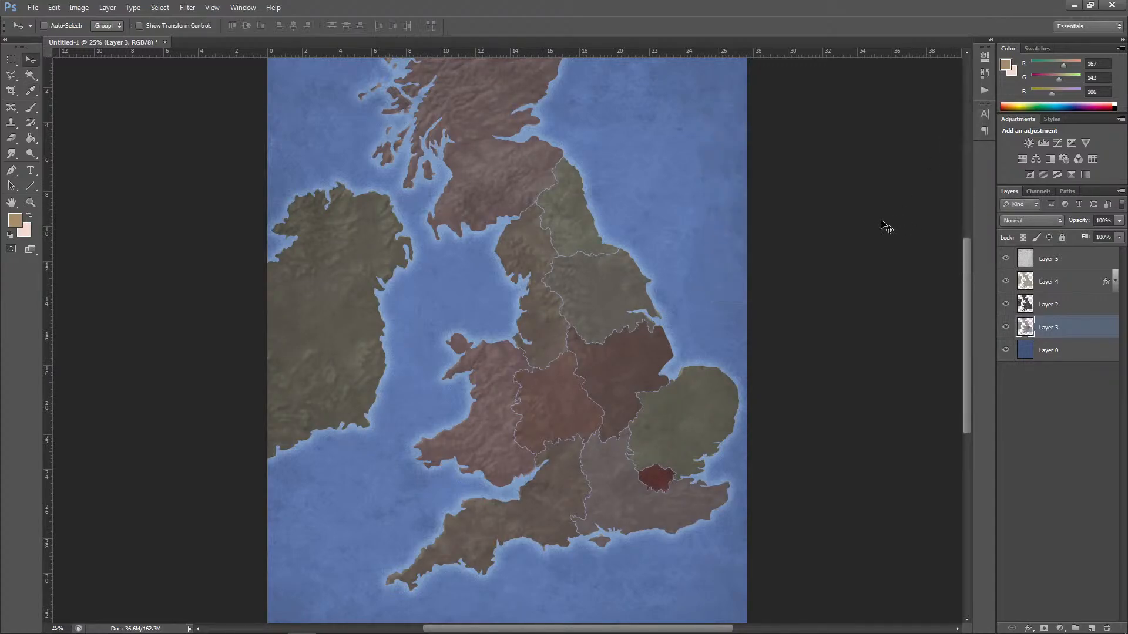
Step: Set the opacity of Layer 2 to 66% and of Layer 4 to 84%
click(1056, 304)
click(1119, 221)
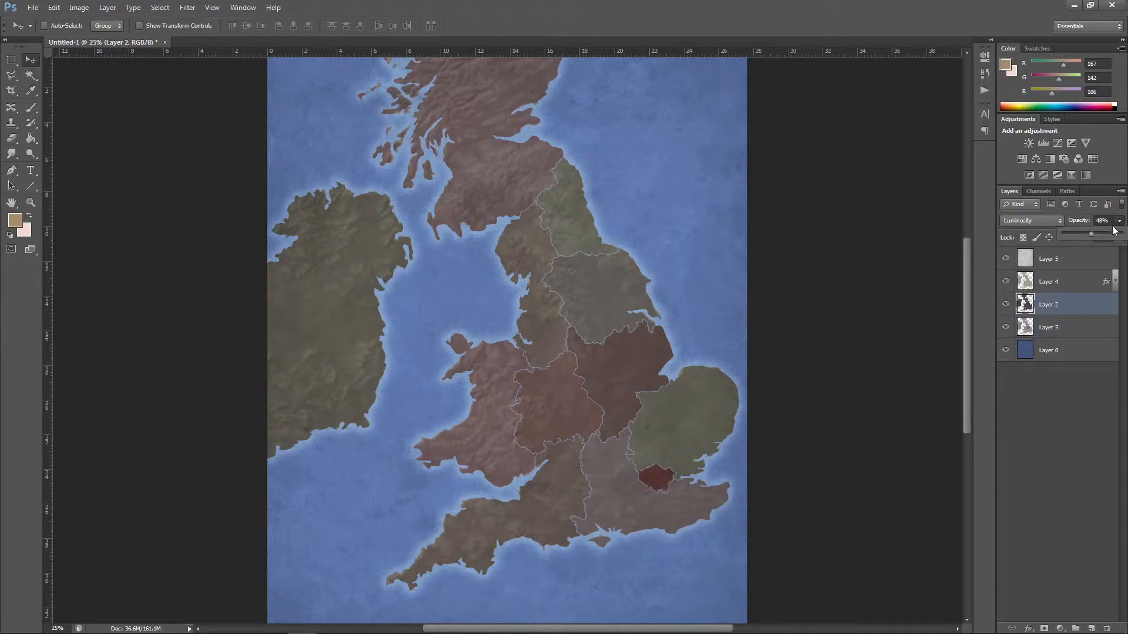
drag(1086, 236, 1091, 236)
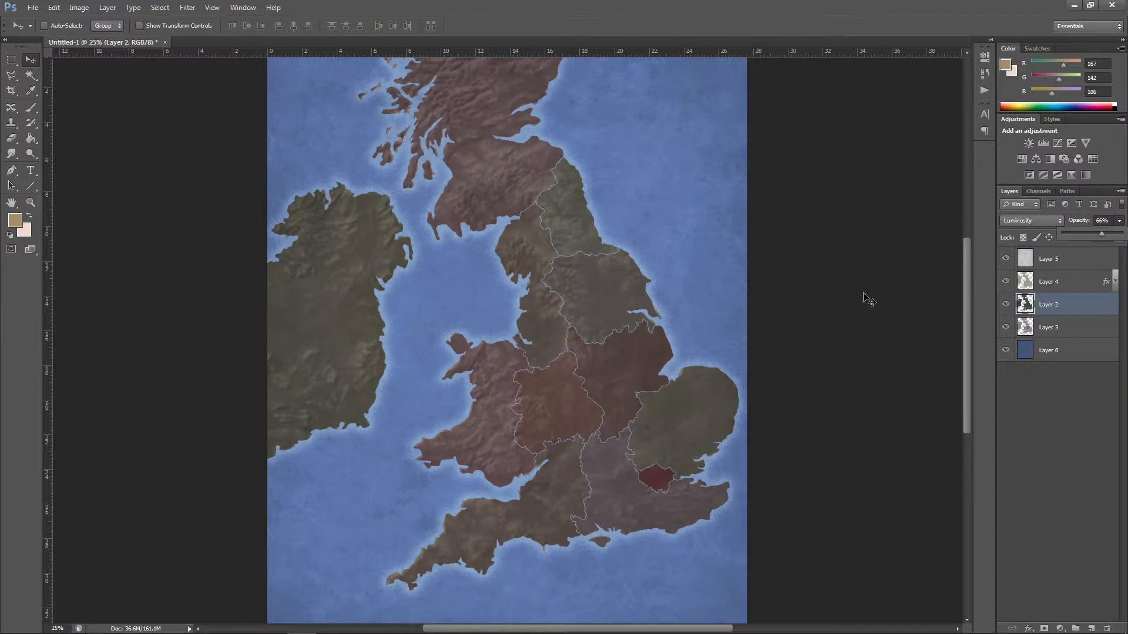
click(1072, 282)
click(1120, 221)
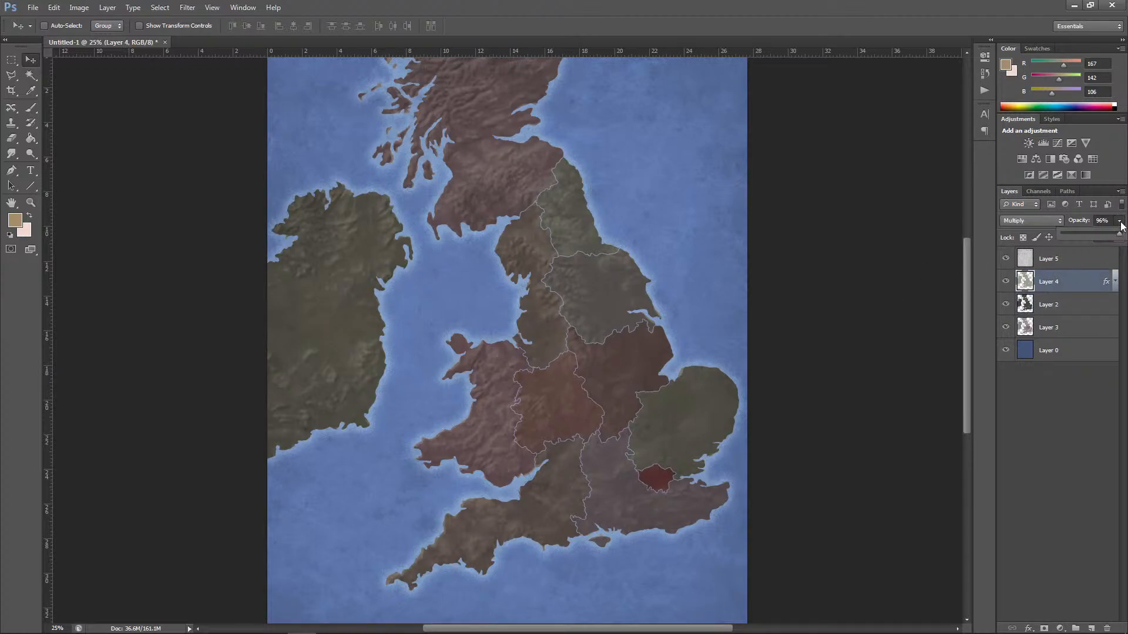
drag(1114, 238, 1108, 237)
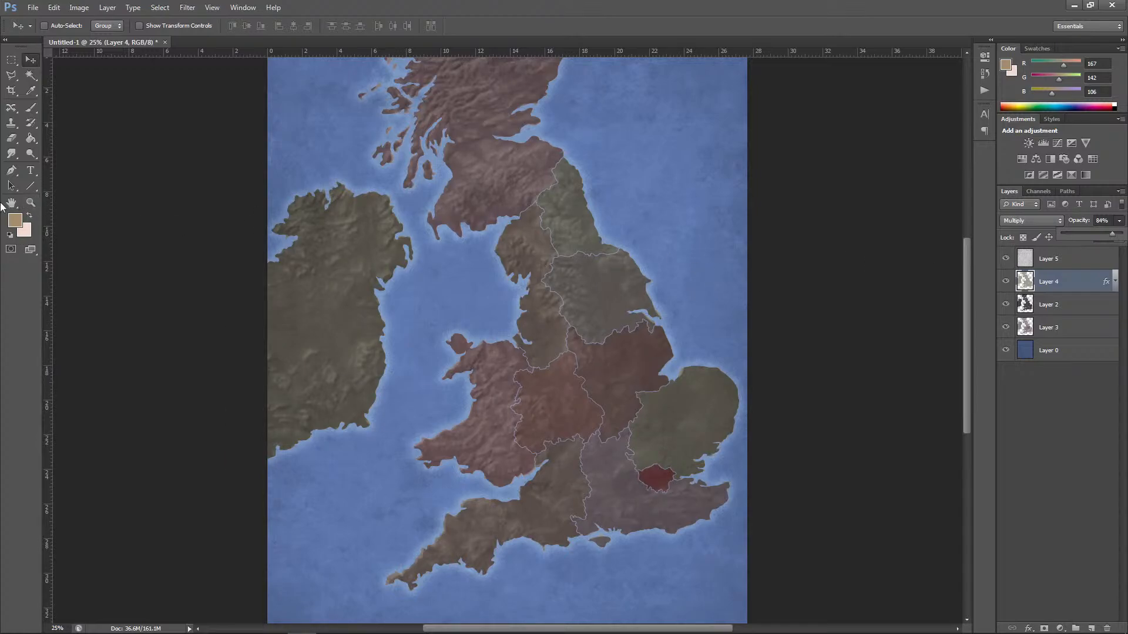
Step: Lighten the inland areas of Britain and Ireland on Layer 4 with the Dodge tool, using midtones at 100% exposure
click(31, 154)
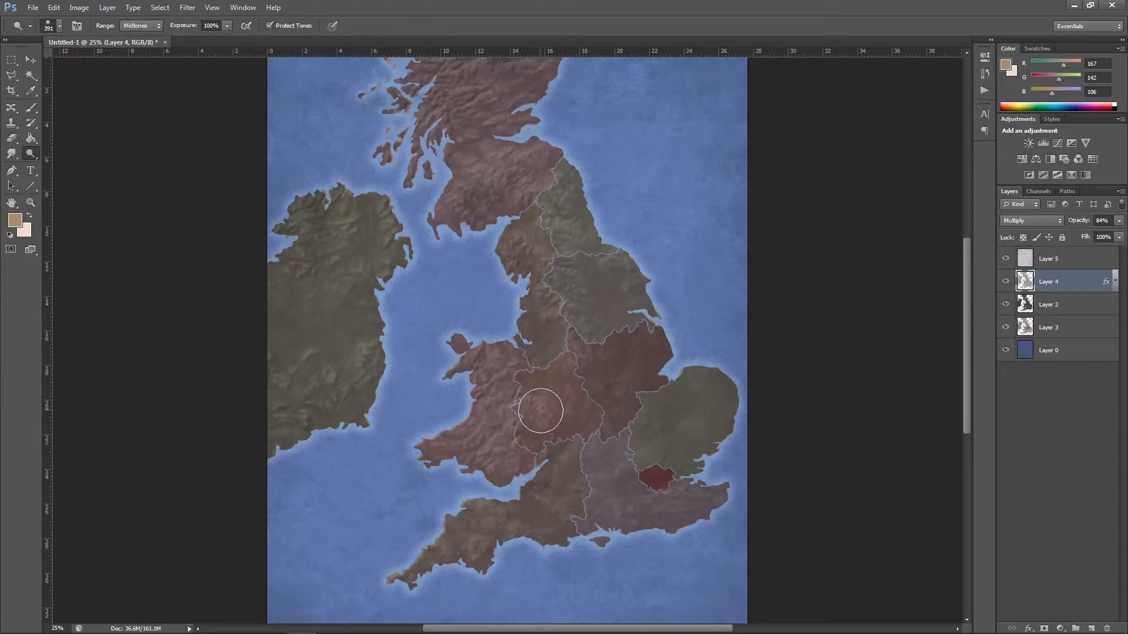
mouse_move(541, 411)
mouse_down()
mouse_move(561, 389)
mouse_move(542, 414)
mouse_move(547, 426)
mouse_move(505, 410)
mouse_move(499, 394)
mouse_move(467, 443)
mouse_move(503, 437)
mouse_move(506, 395)
mouse_move(557, 341)
mouse_move(542, 327)
mouse_move(544, 337)
mouse_move(525, 237)
mouse_move(554, 210)
mouse_move(520, 185)
mouse_move(479, 184)
mouse_move(484, 164)
mouse_move(474, 179)
mouse_move(485, 105)
mouse_move(467, 104)
mouse_move(509, 68)
mouse_up()
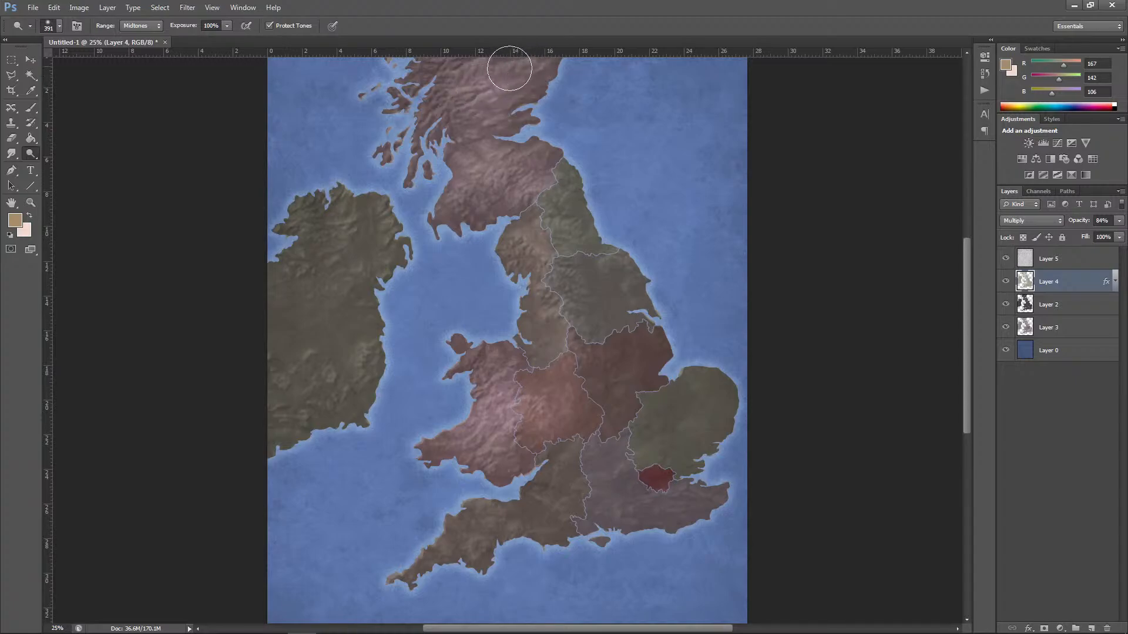
mouse_move(335, 257)
mouse_down()
mouse_move(295, 310)
mouse_move(314, 347)
mouse_move(354, 268)
mouse_move(352, 229)
mouse_move(336, 360)
mouse_move(289, 406)
mouse_move(603, 405)
mouse_move(544, 520)
mouse_move(473, 541)
mouse_move(579, 510)
mouse_move(606, 483)
mouse_move(624, 509)
mouse_move(653, 474)
mouse_up()
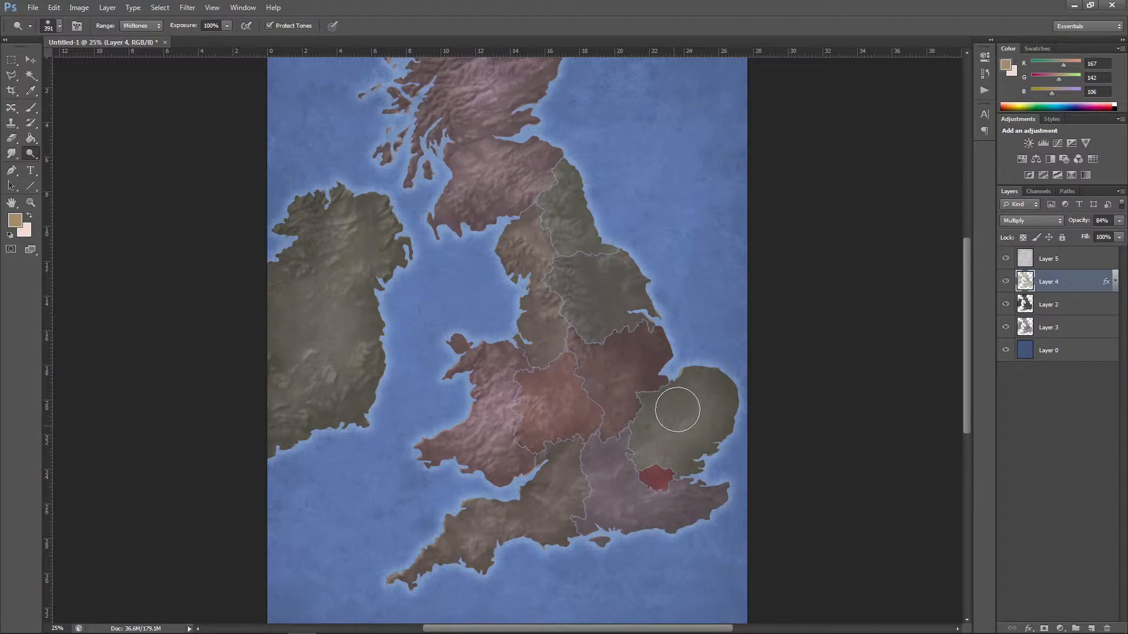
mouse_move(678, 410)
mouse_down()
mouse_move(526, 184)
mouse_move(476, 218)
mouse_up()
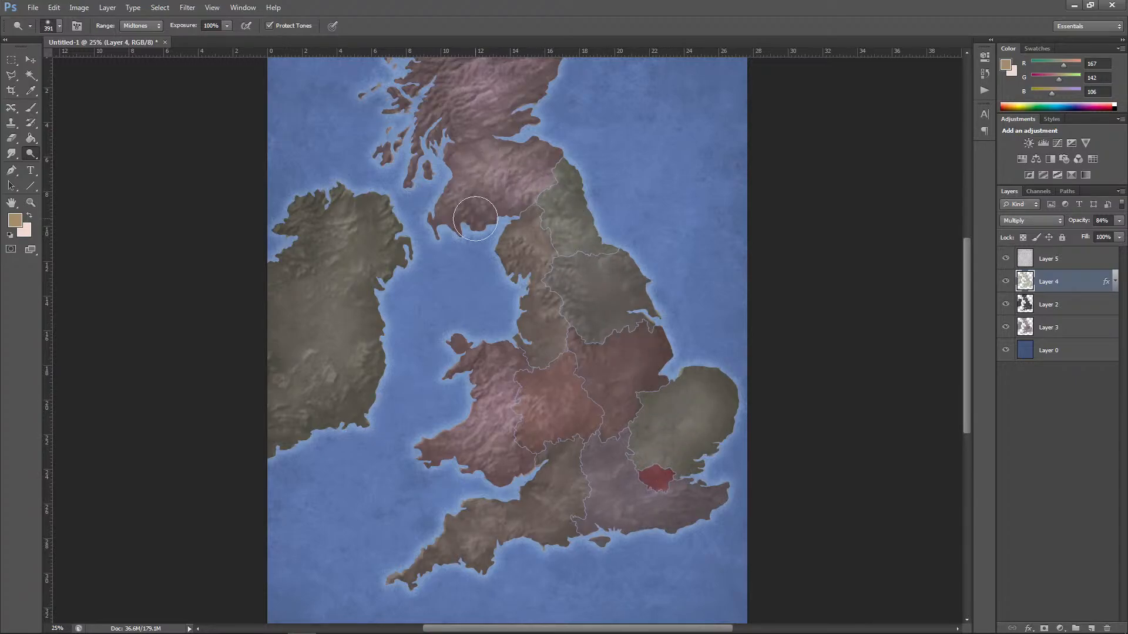
Step: Warm the region colours on Layer 3 with a Color Balance adjustment, shifting the midtones towards yellow and red
click(1051, 331)
click(78, 7)
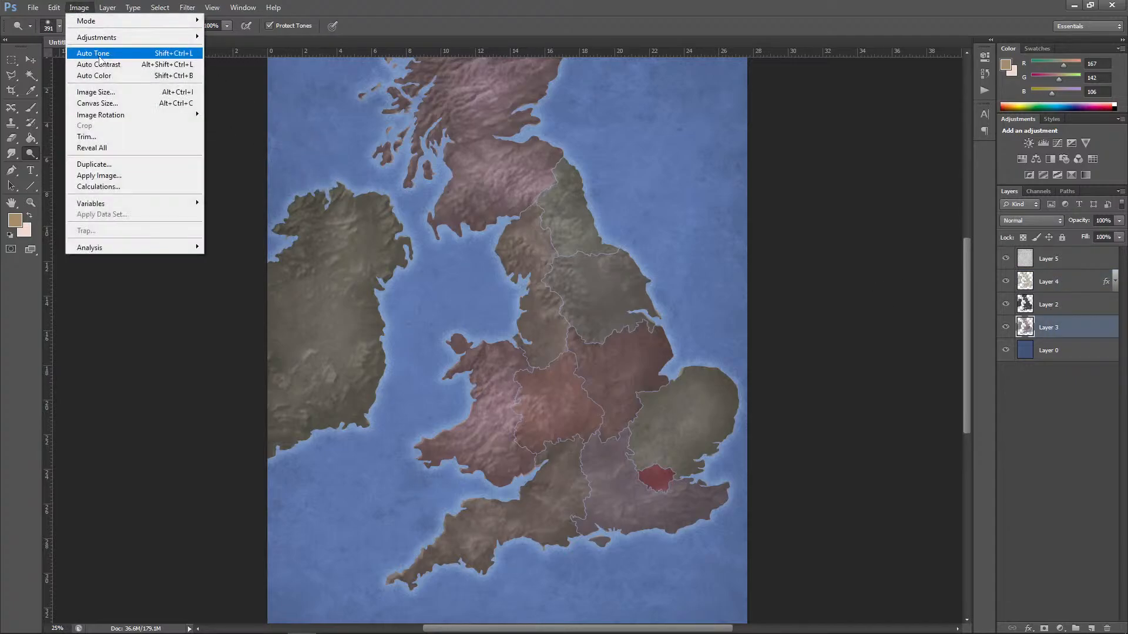
mouse_move(110, 39)
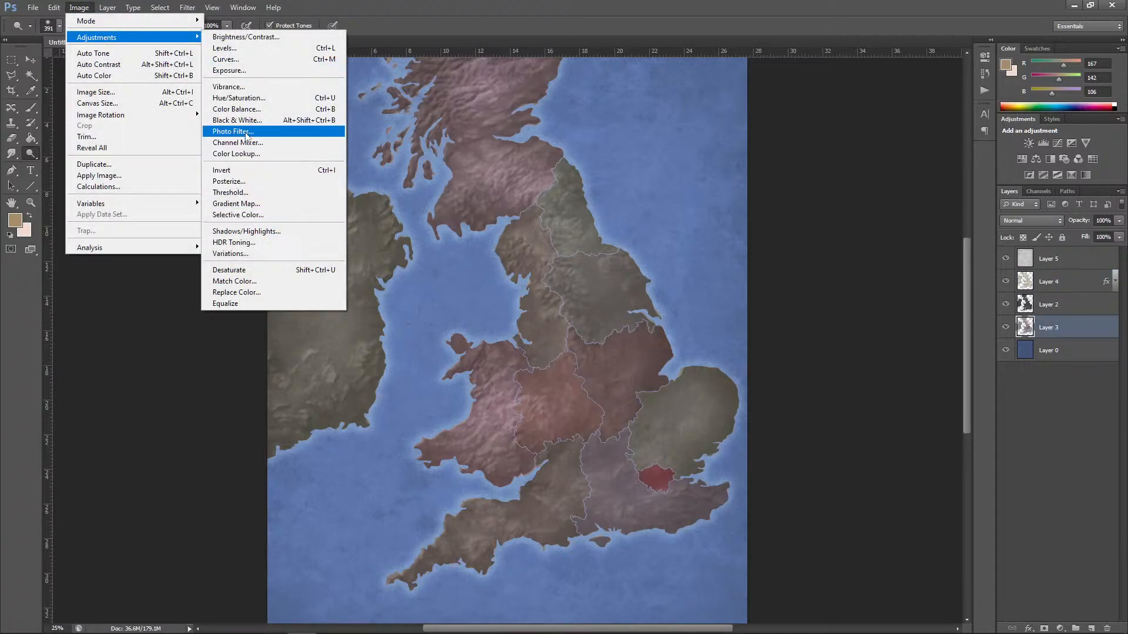
click(255, 109)
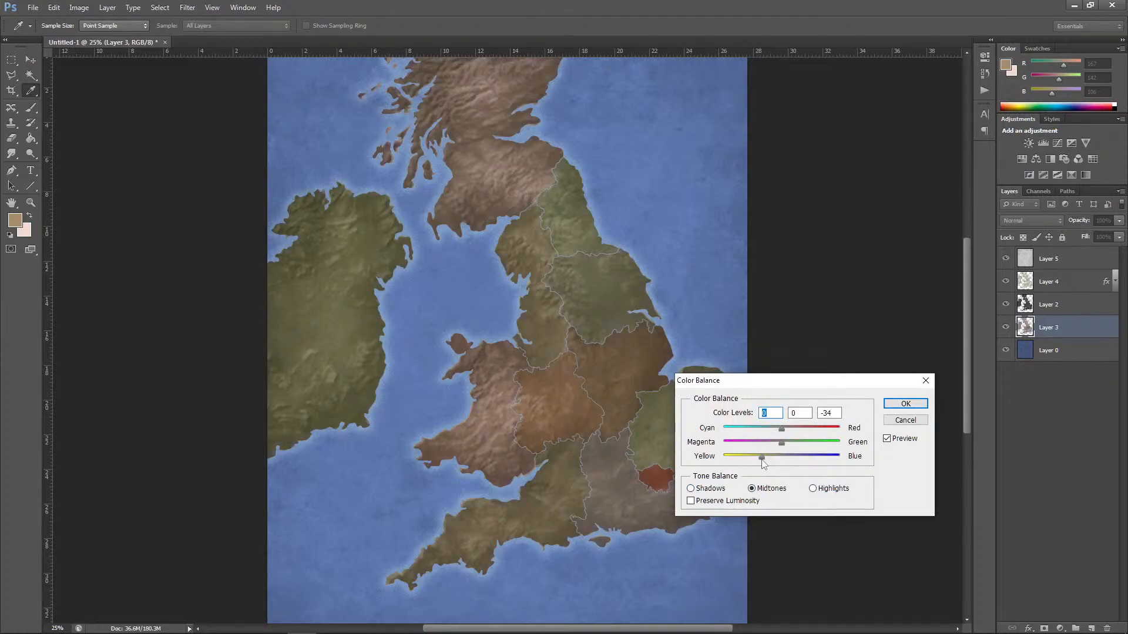
drag(763, 464, 794, 433)
click(711, 488)
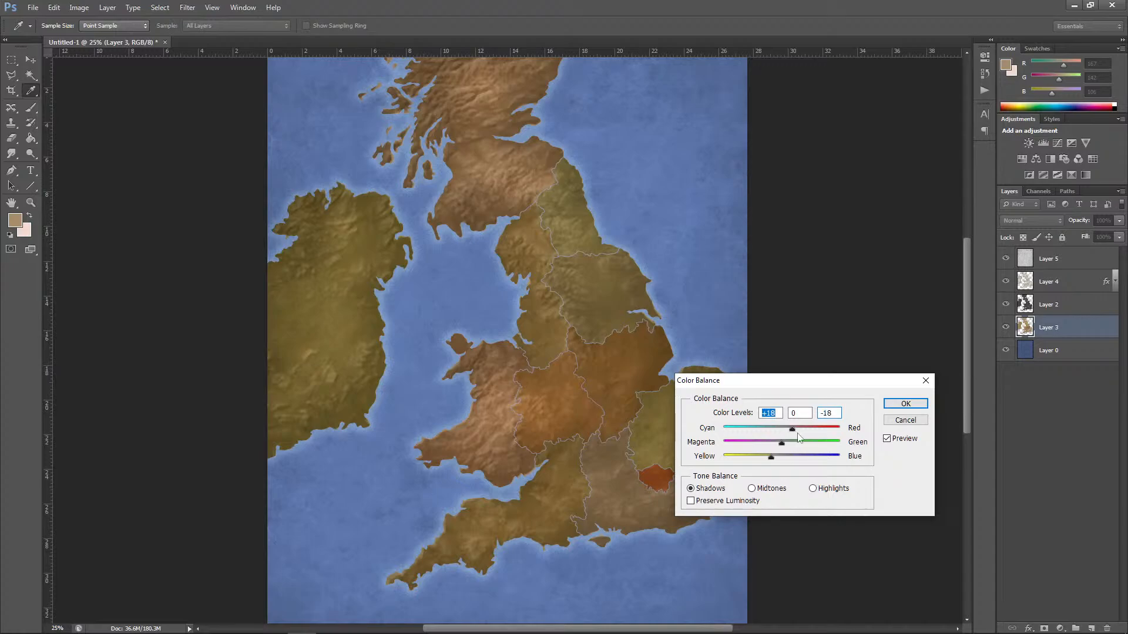
click(905, 403)
Step: Try brightening the London region and its surroundings with the Dodge tool on Layer 3 and Layer 2
key(o)
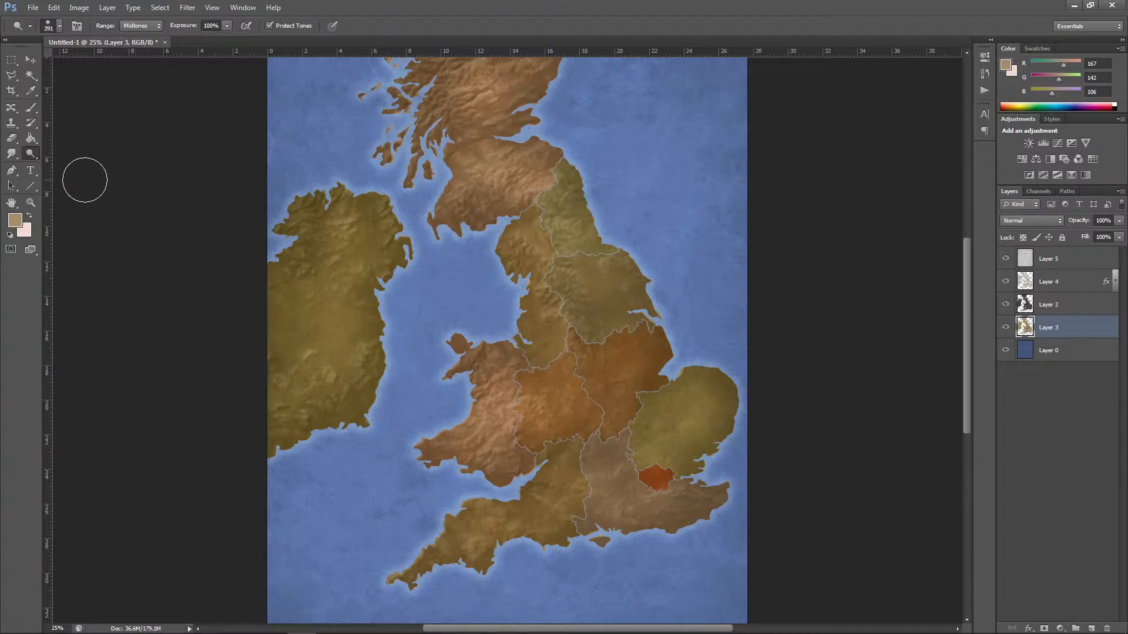
drag(657, 466, 664, 478)
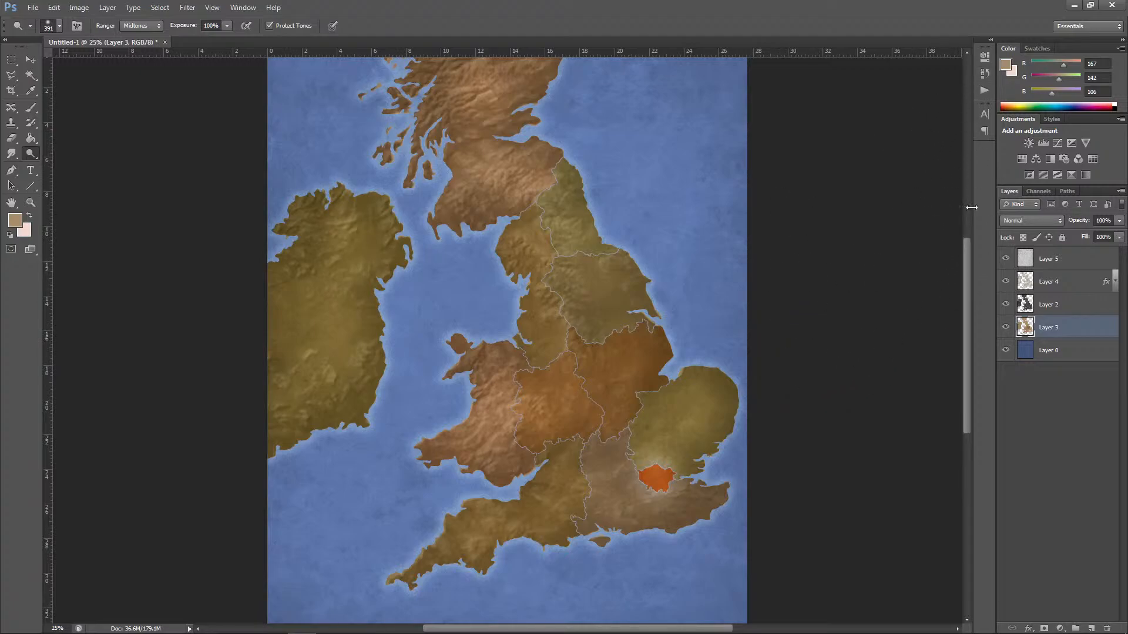
click(1058, 307)
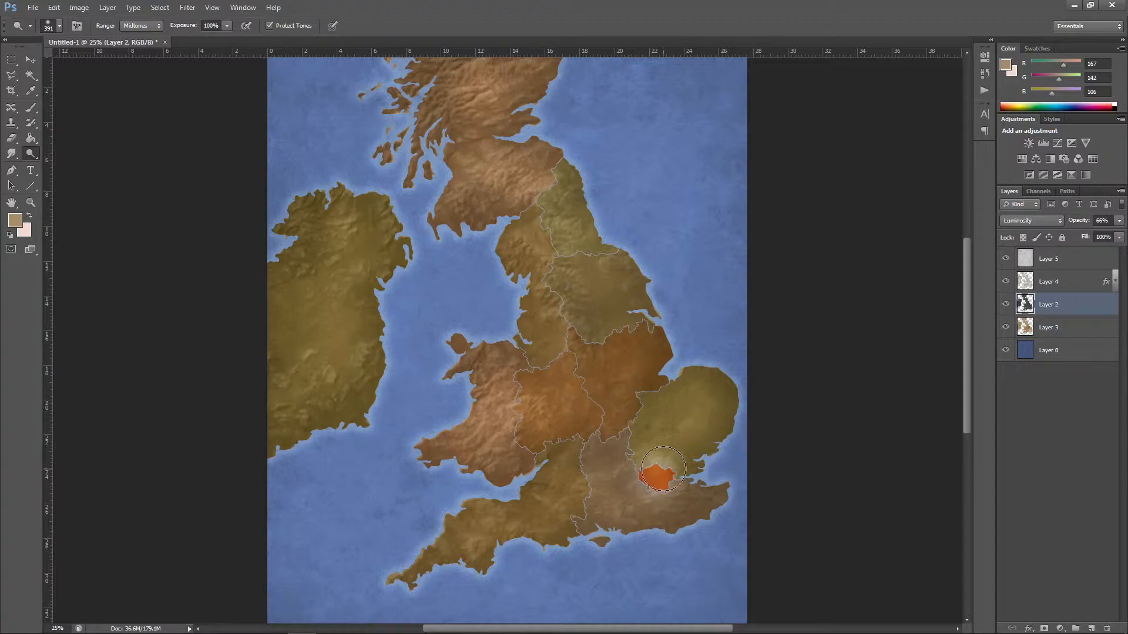
mouse_move(656, 478)
mouse_down()
mouse_move(627, 478)
mouse_move(610, 460)
mouse_up()
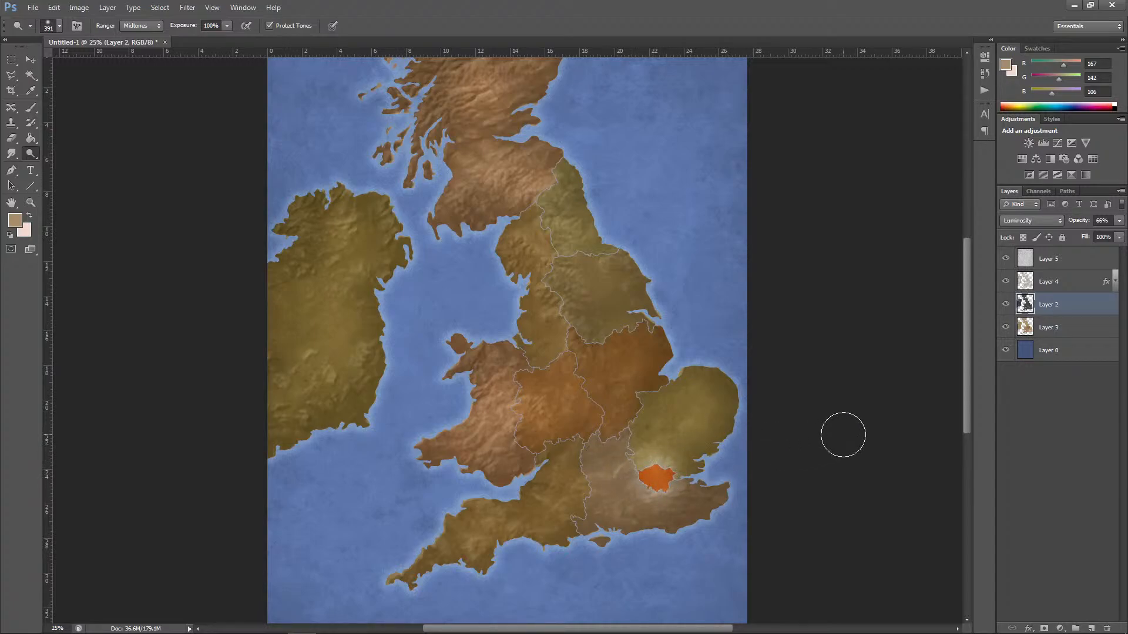
Step: Revert the document history to the Color Balance state, discarding the dodge strokes around London
click(987, 75)
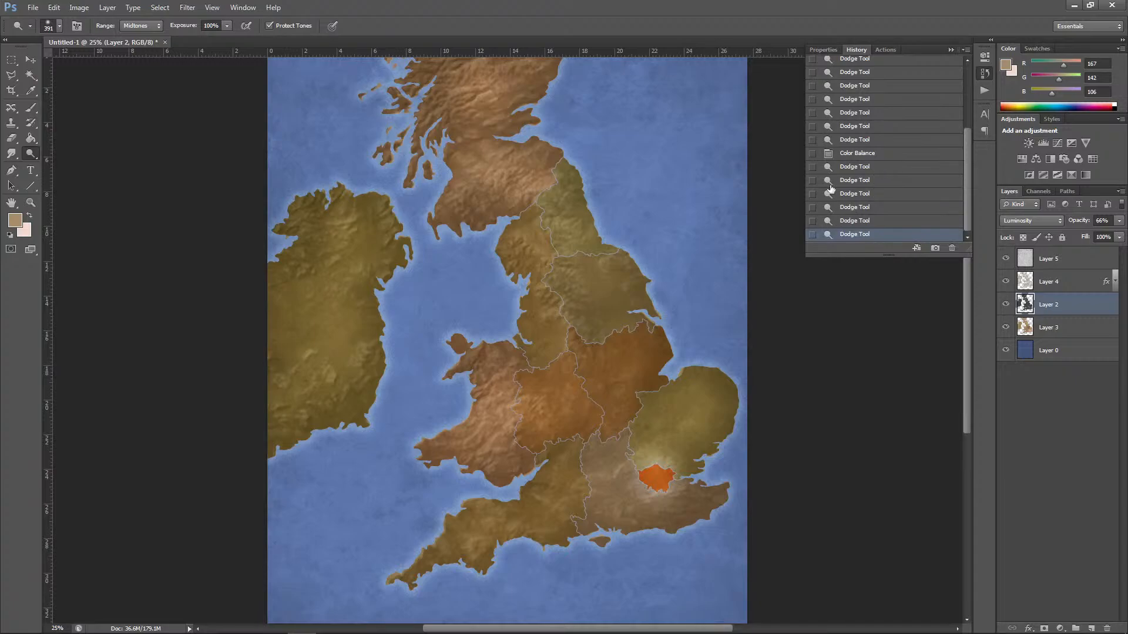
click(864, 154)
click(860, 140)
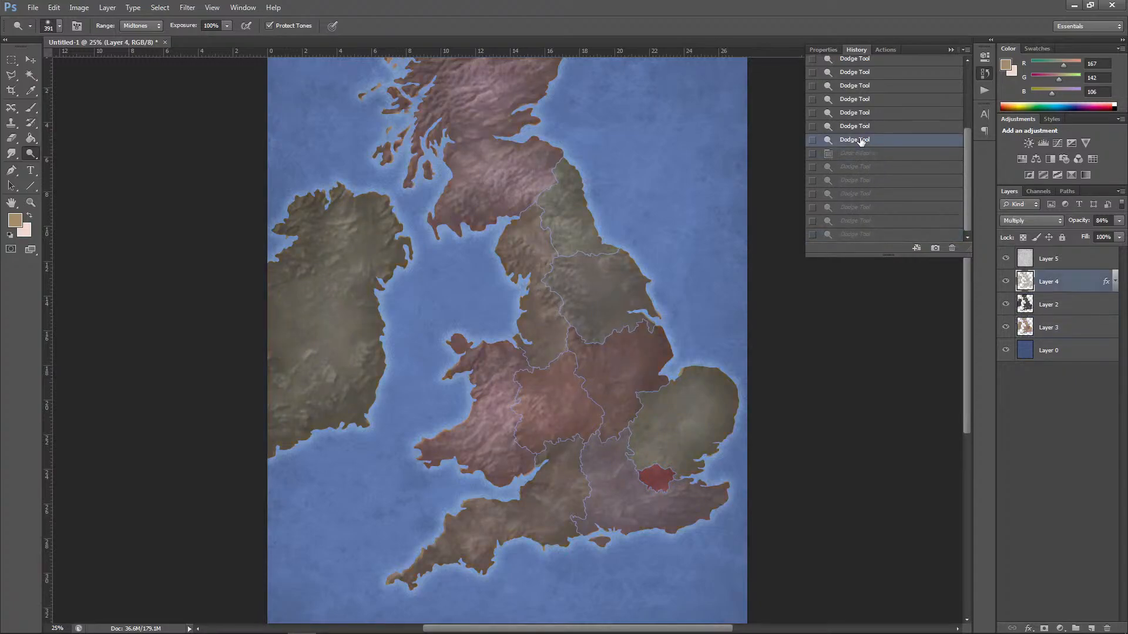
click(864, 155)
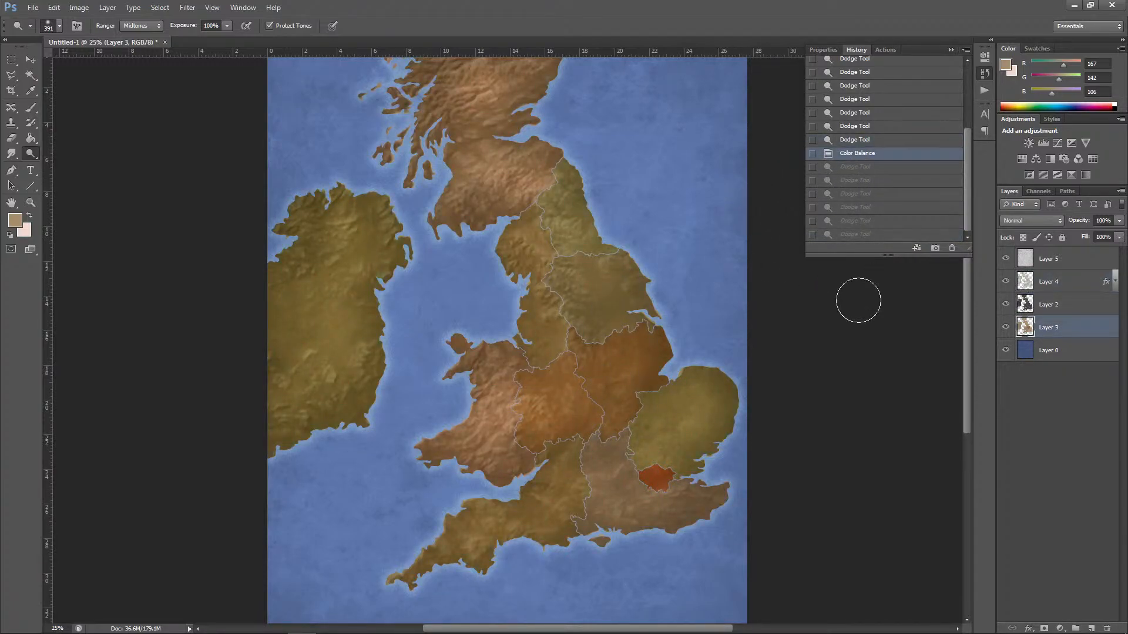
Step: Try darkening the sea's western edge on Layer 5 with the Burn tool at 48% exposure, and undo the stroke
click(29, 61)
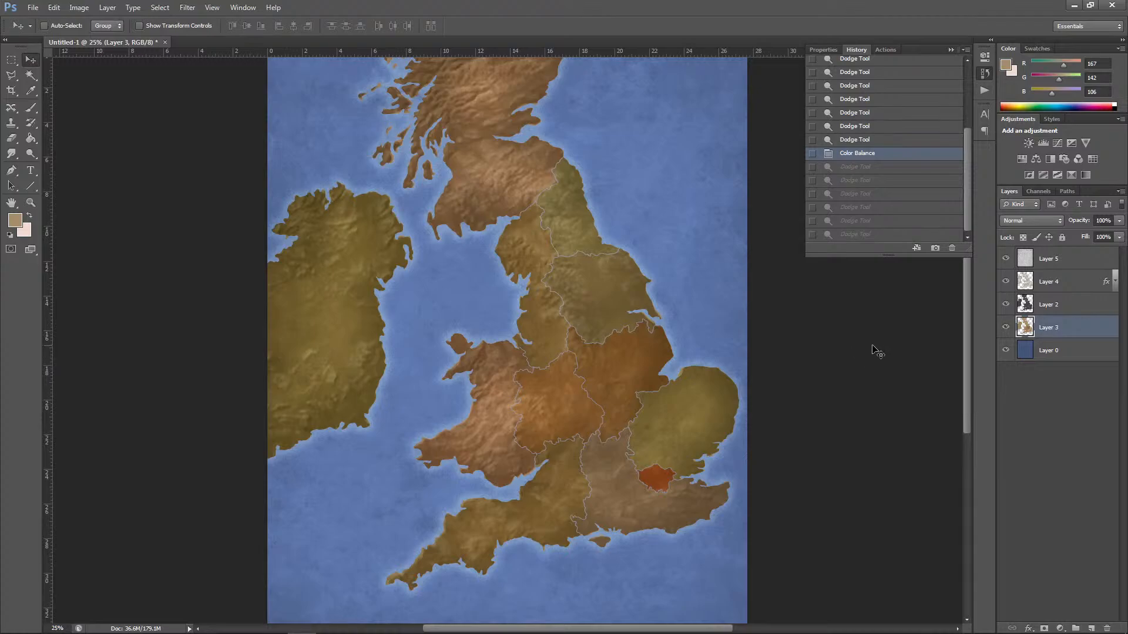
click(1058, 351)
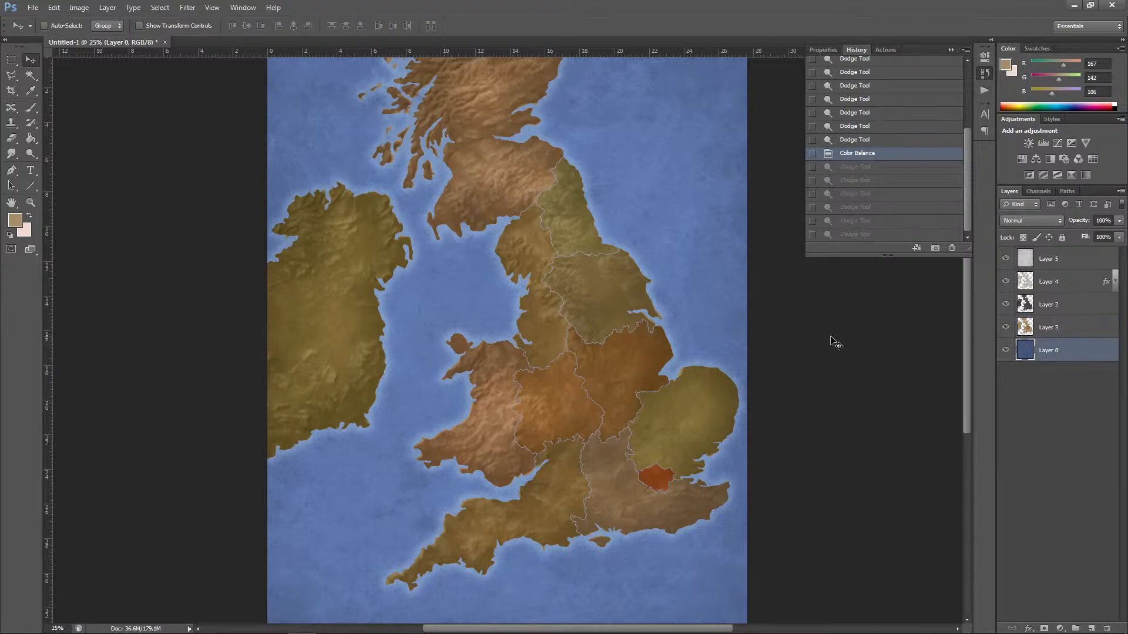
click(1060, 260)
key(ctrl+minus)
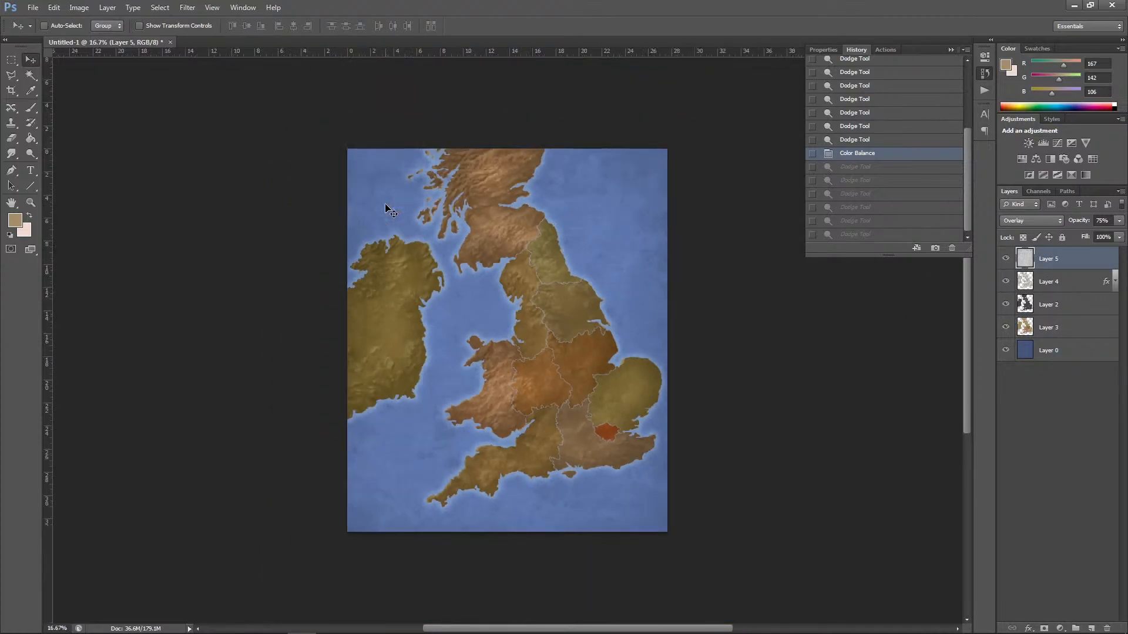
click(32, 154)
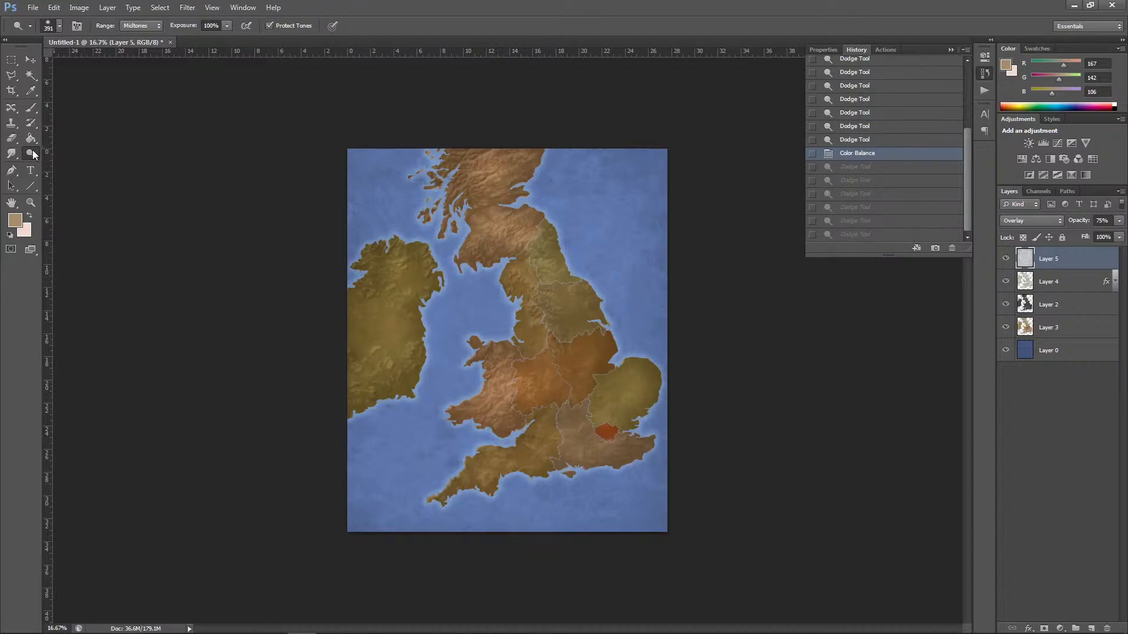
right_click(33, 153)
click(87, 152)
right_click(38, 152)
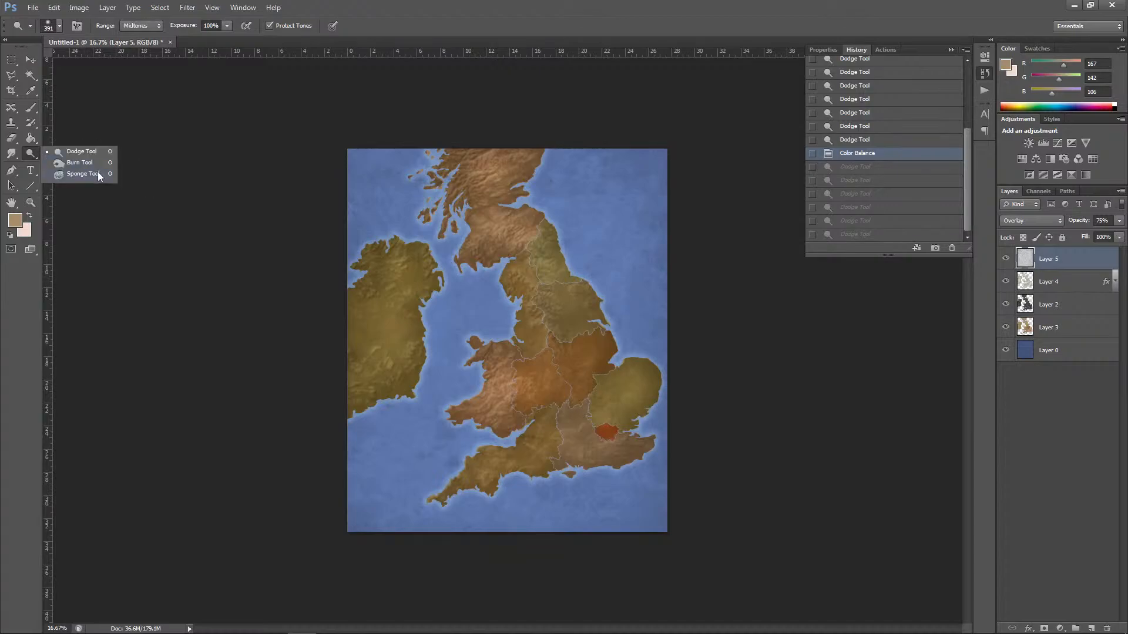
click(99, 163)
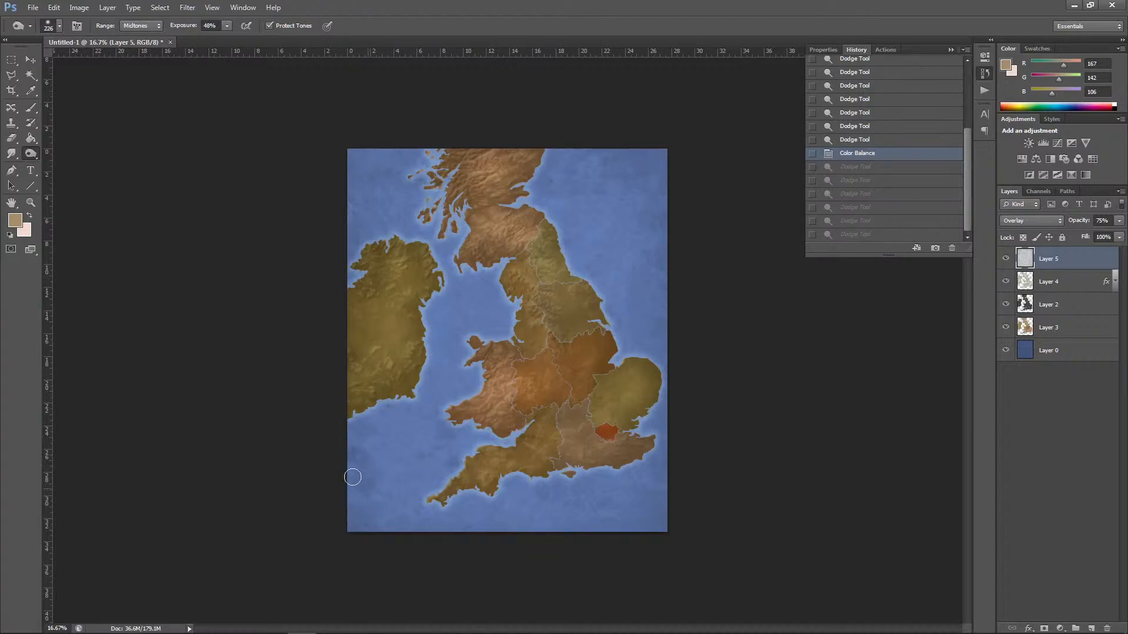
drag(353, 477, 344, 459)
key(ctrl+z)
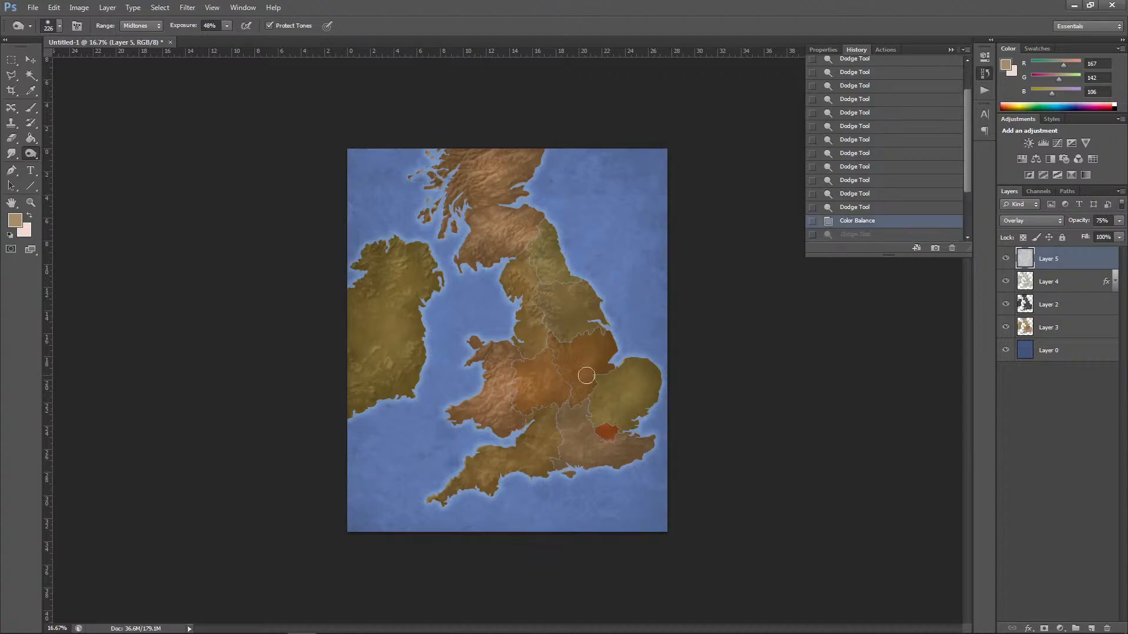
Step: Darken the sea's outer edges and corners on Layer 0 using the Burn tool with a 1289 px brush, midtones, 48% exposure
click(1058, 350)
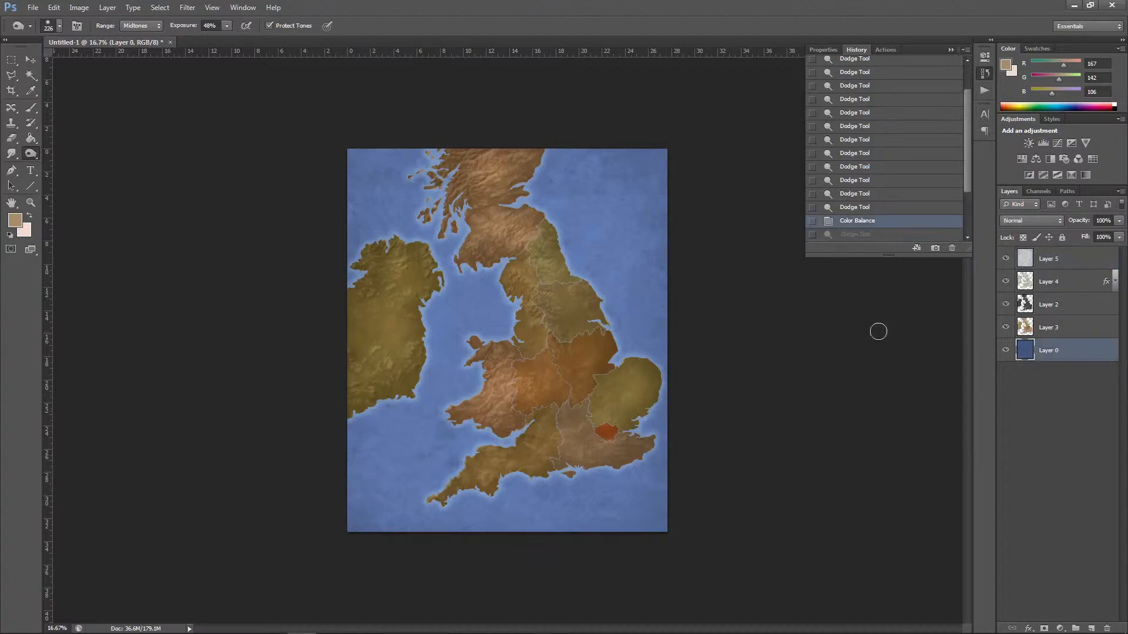
click(58, 29)
click(123, 62)
mouse_move(358, 493)
mouse_down()
mouse_move(404, 553)
mouse_move(431, 559)
mouse_move(478, 563)
mouse_move(562, 532)
mouse_move(619, 539)
mouse_move(670, 526)
mouse_move(712, 316)
mouse_move(682, 314)
mouse_move(656, 230)
mouse_move(599, 197)
mouse_move(600, 163)
mouse_move(648, 160)
mouse_move(330, 142)
mouse_move(364, 150)
mouse_move(329, 194)
mouse_move(335, 186)
mouse_move(315, 365)
mouse_move(364, 481)
mouse_move(392, 466)
mouse_move(356, 496)
mouse_move(529, 558)
mouse_up()
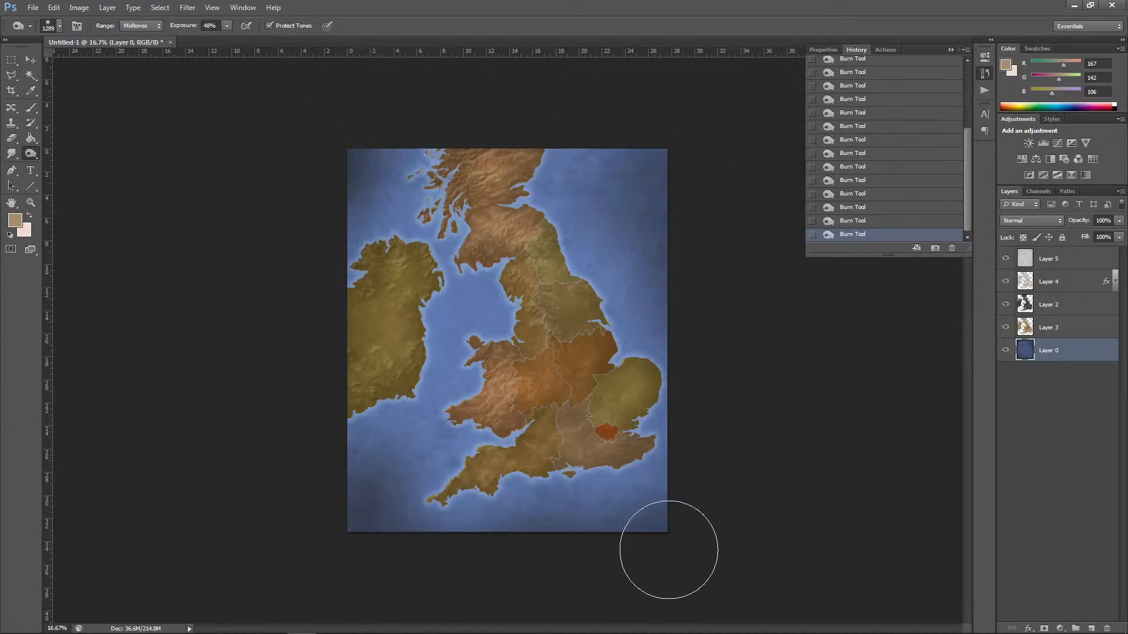
click(31, 59)
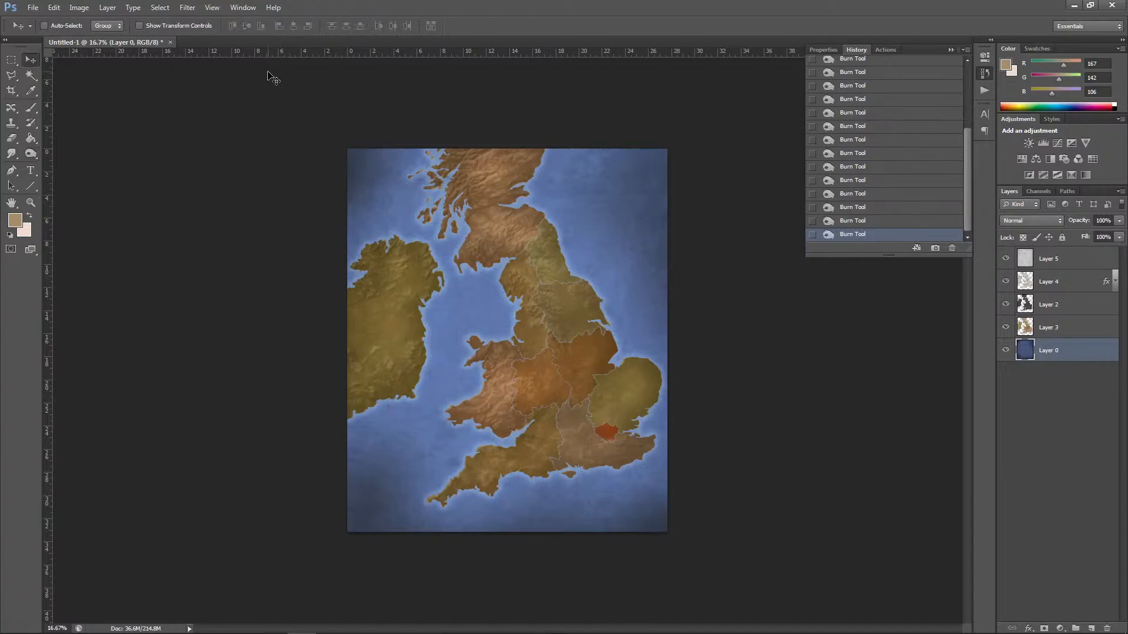
Step: Load the outline of Layer 3's regions as a selection and add a new empty layer above it
key(ctrl+plus)
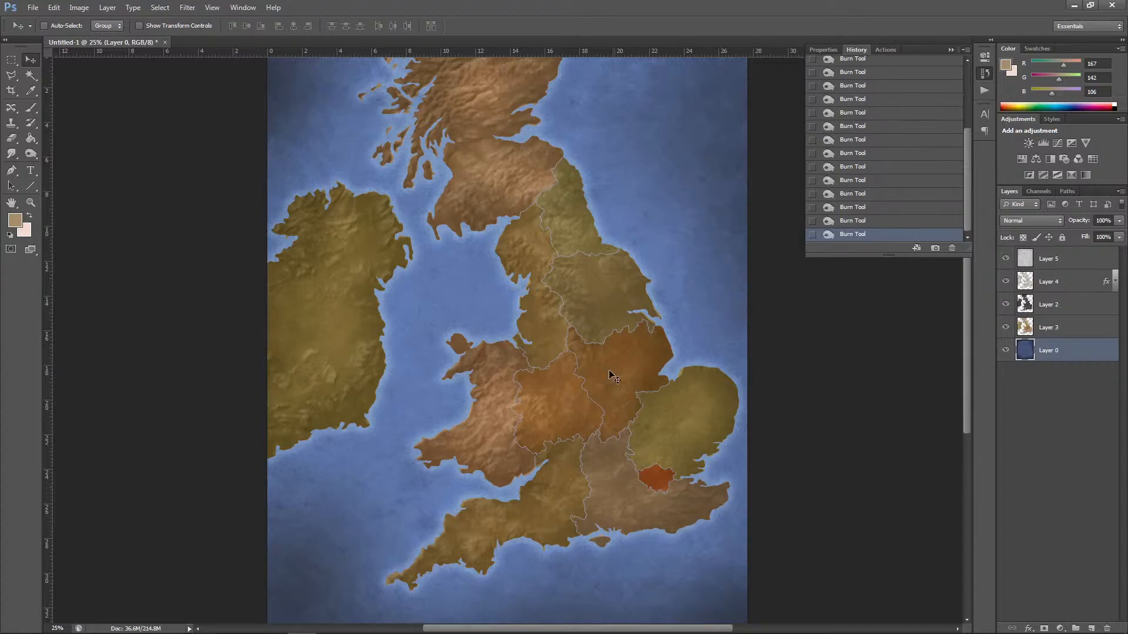
click(1058, 329)
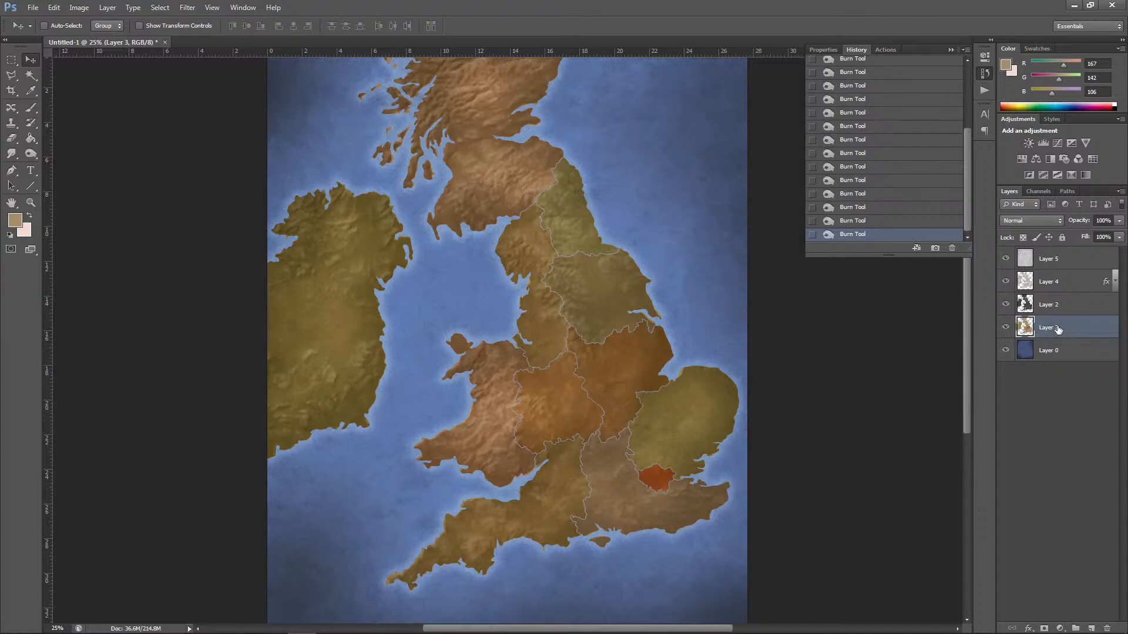
ctrl+click(1025, 328)
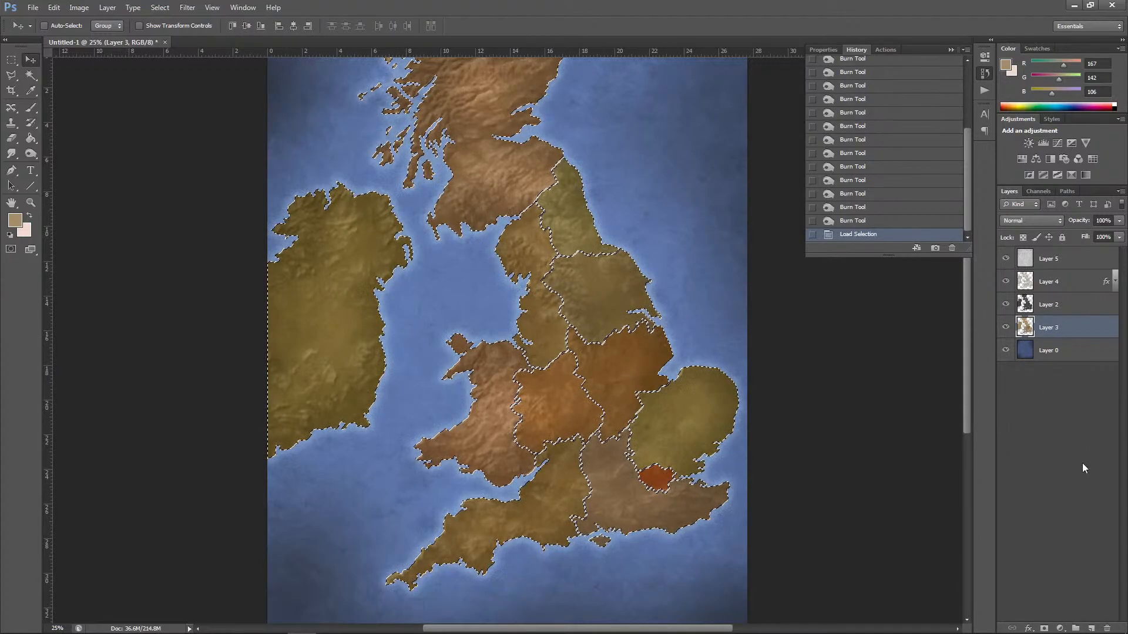
click(1091, 628)
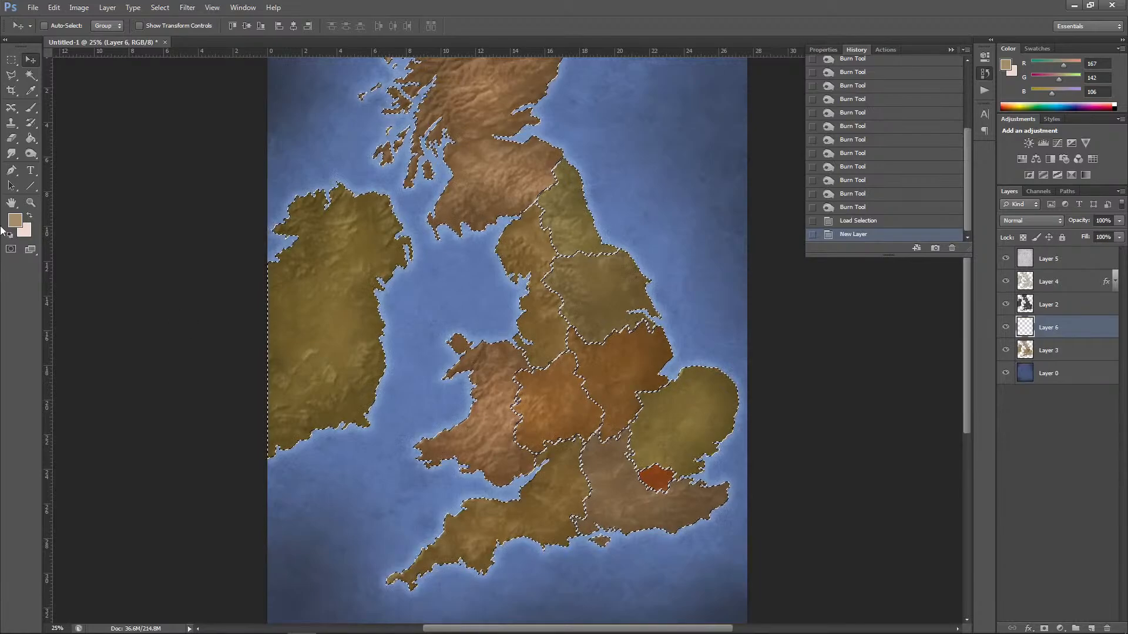
Step: Swap the foreground and background colours and set the foreground colour to pure white, ffffff
click(30, 213)
click(15, 221)
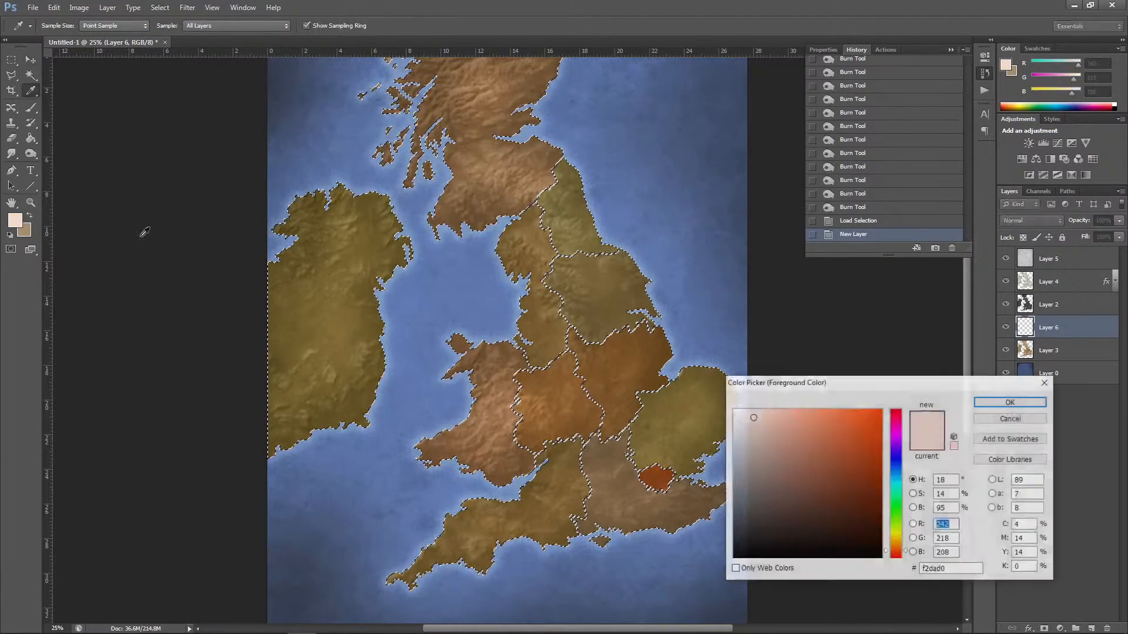
click(737, 417)
drag(736, 417, 730, 406)
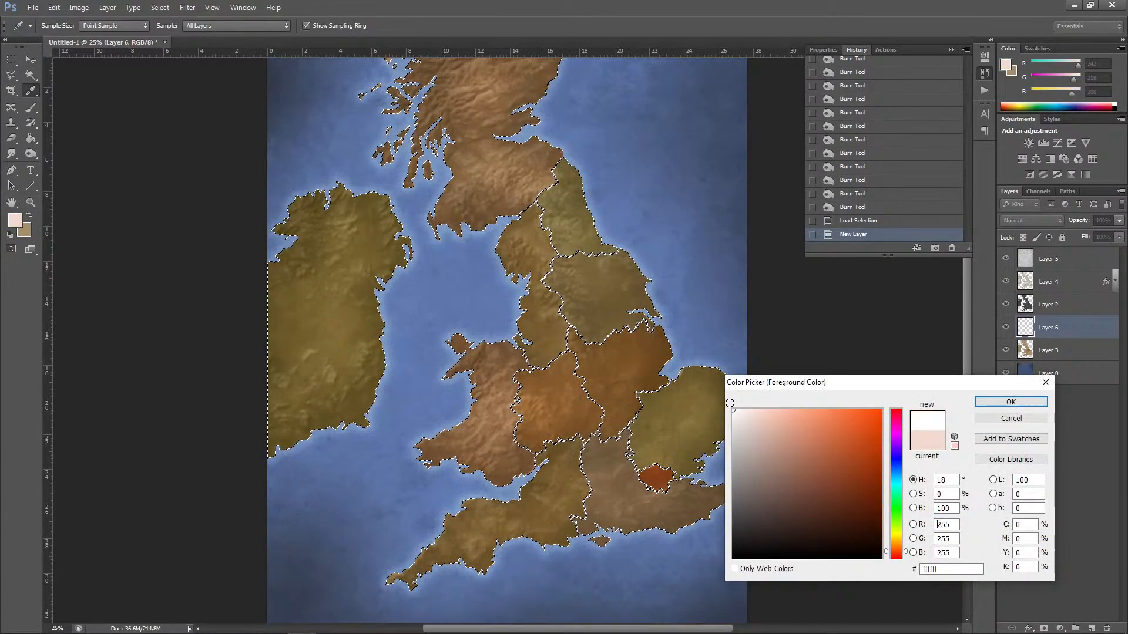
click(1011, 402)
key(v)
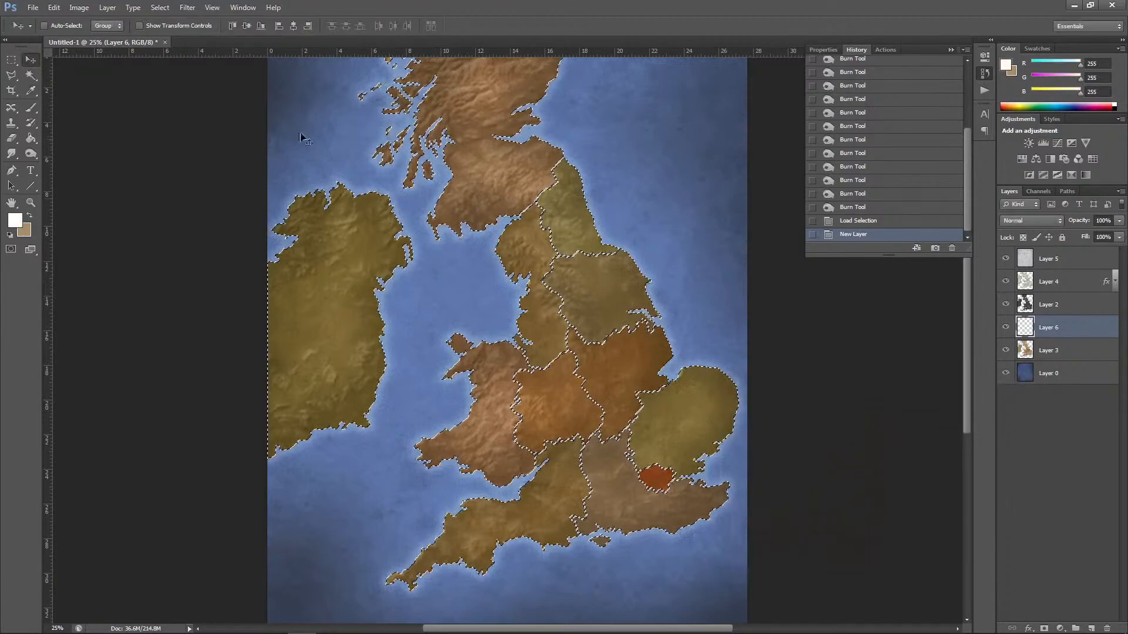
Step: Stroke the region selection on Layer 6 with a white line, located inside at 100% opacity, and deselect
click(53, 7)
click(77, 187)
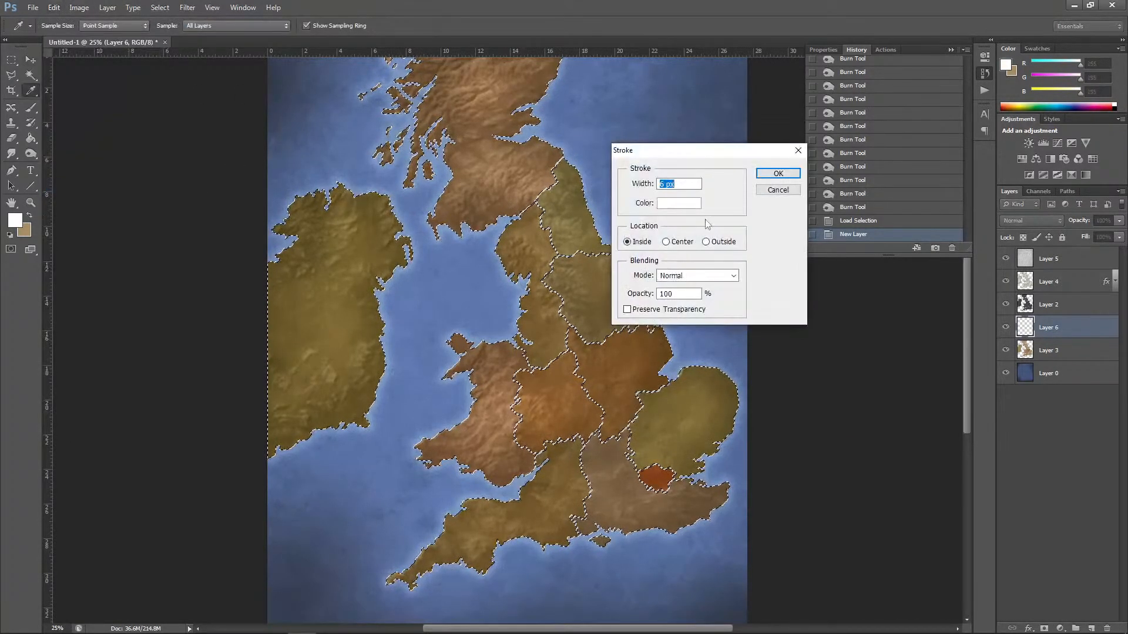
click(771, 174)
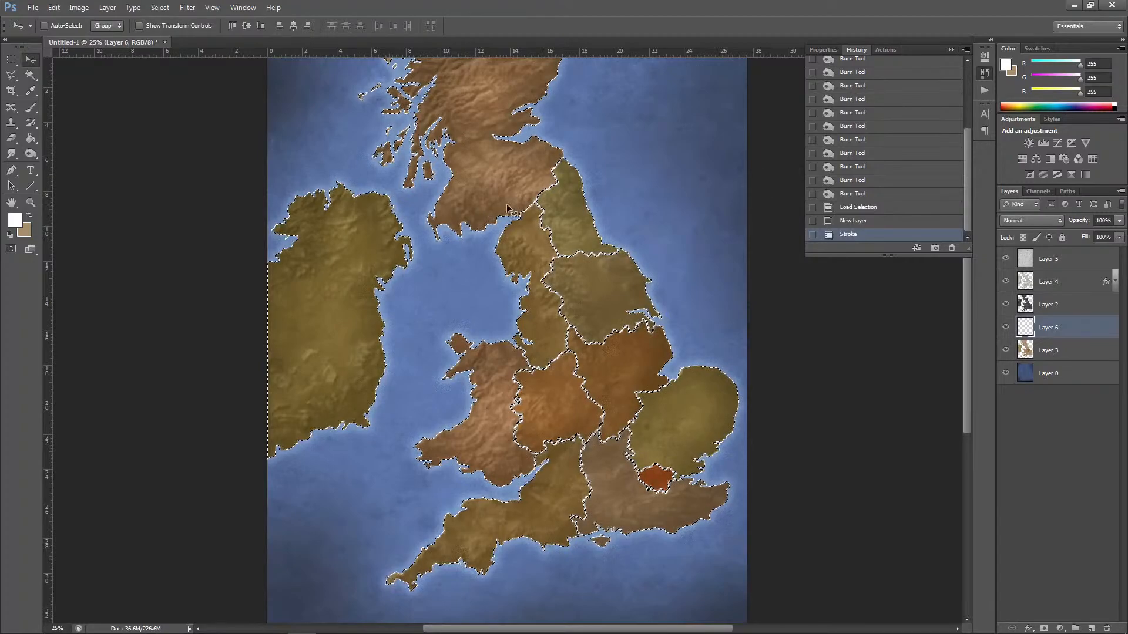
key(ctrl+d)
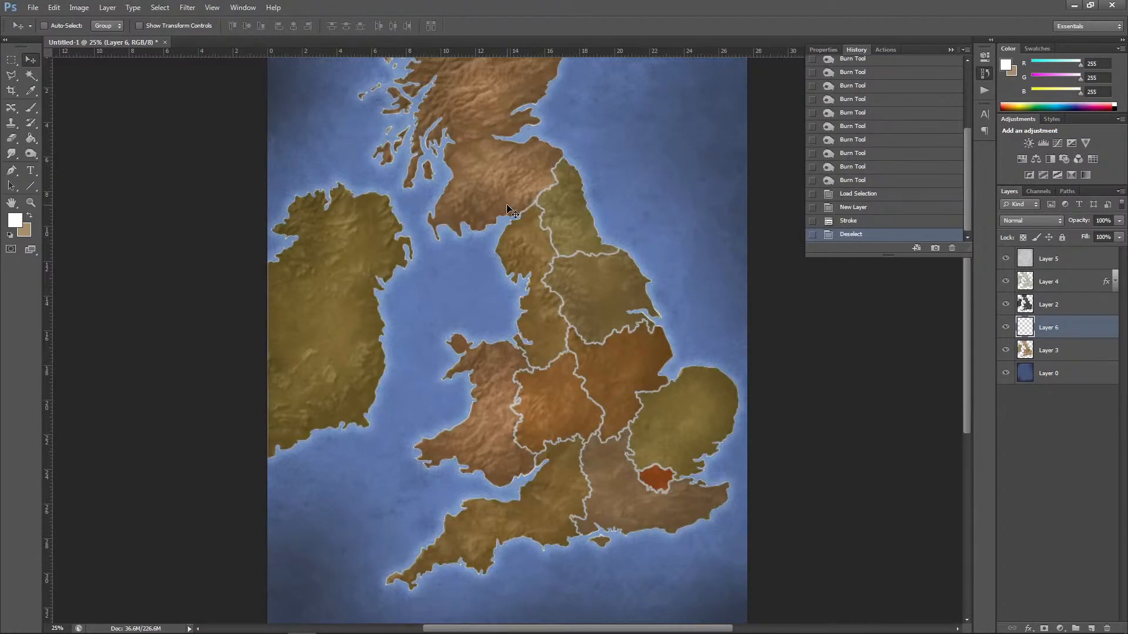
Step: Move Layer 6 above Layer 4 and set its blending mode to Color Dodge
drag(1059, 326, 1055, 271)
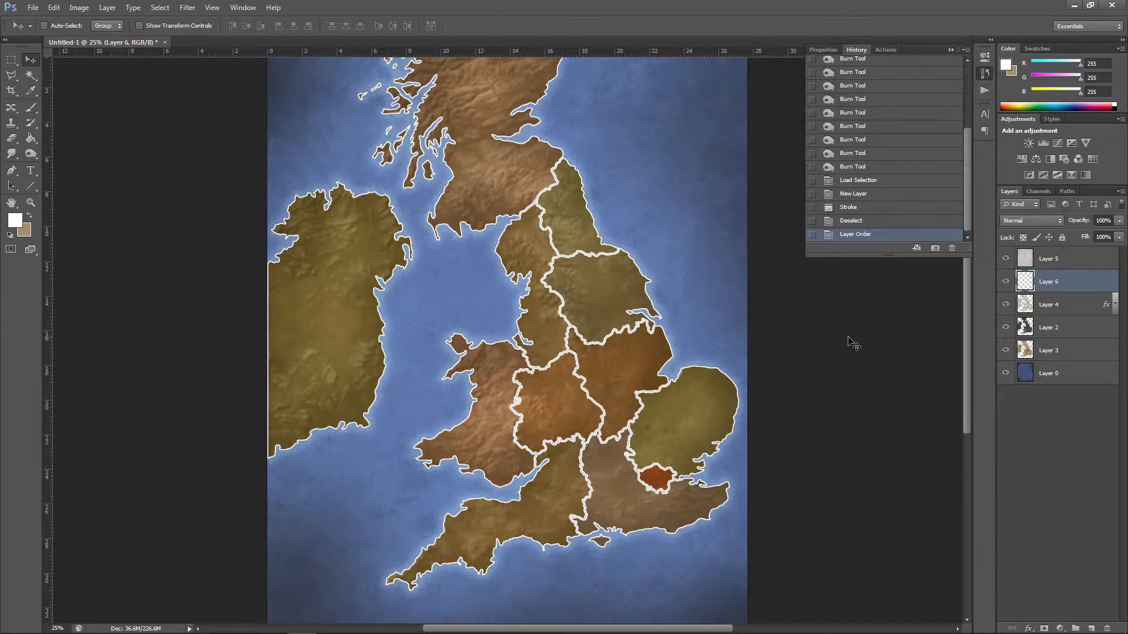
key(ctrl+plus)
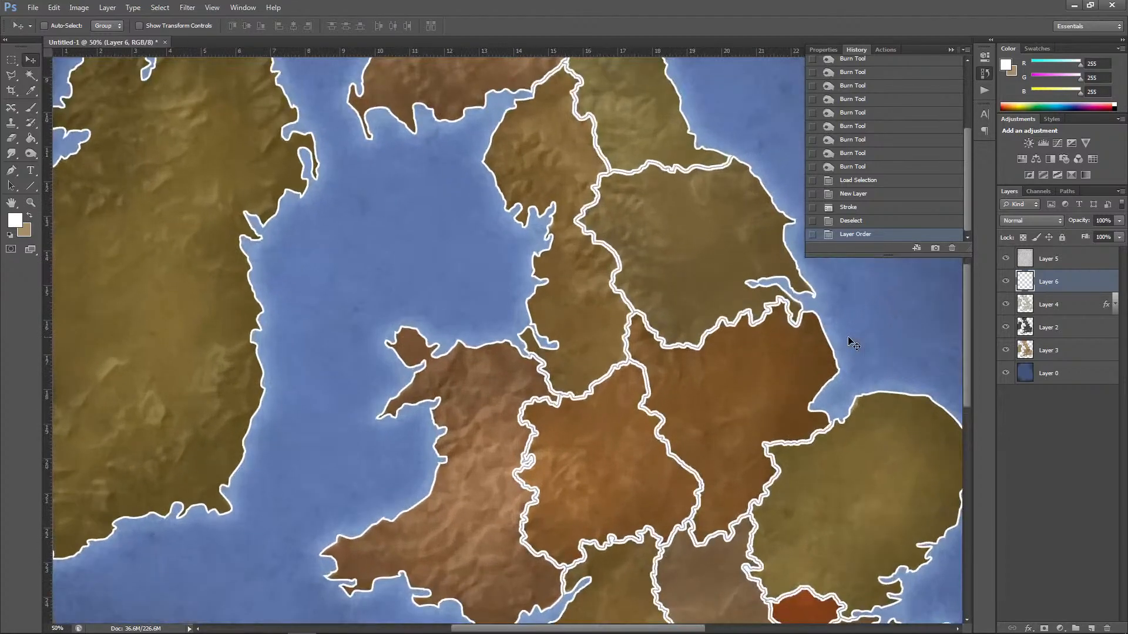
key(ctrl+minus)
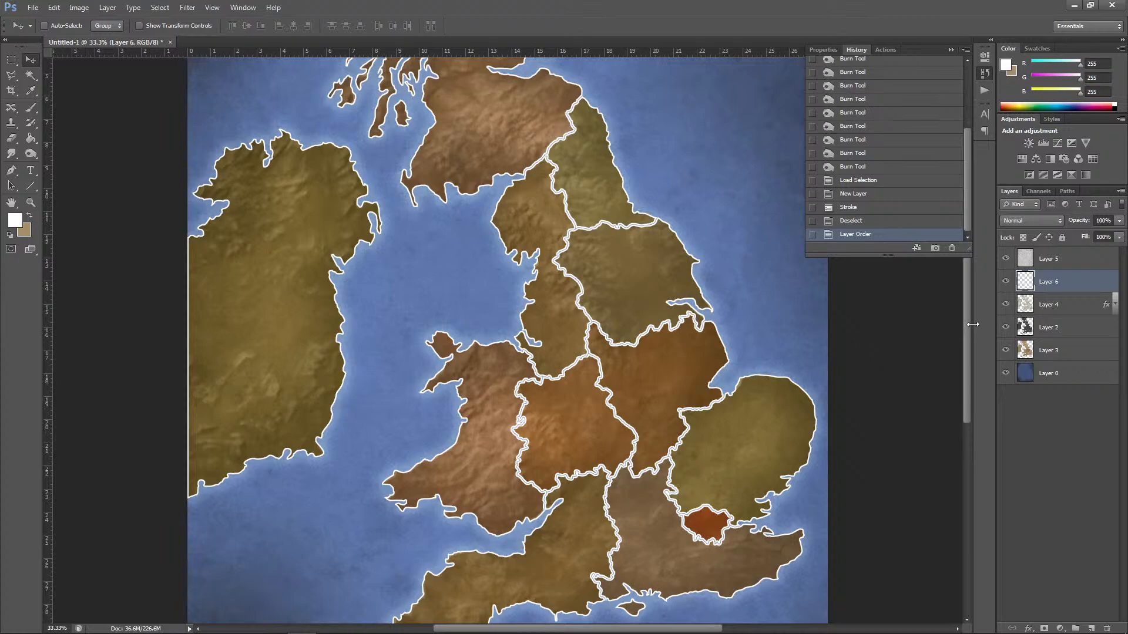
click(1033, 221)
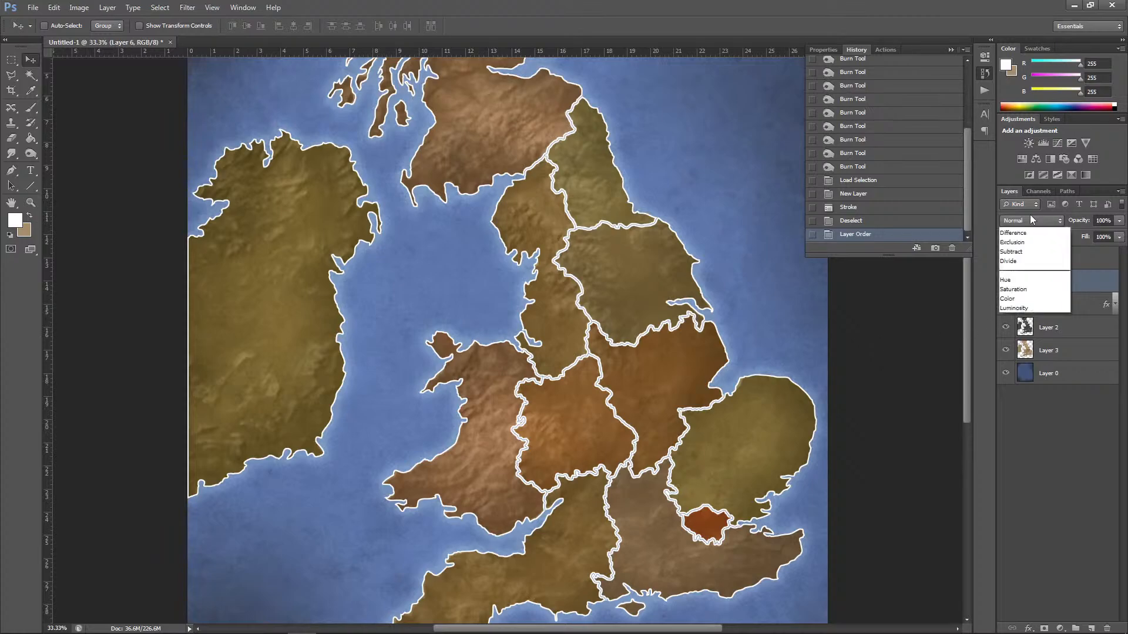
click(1020, 338)
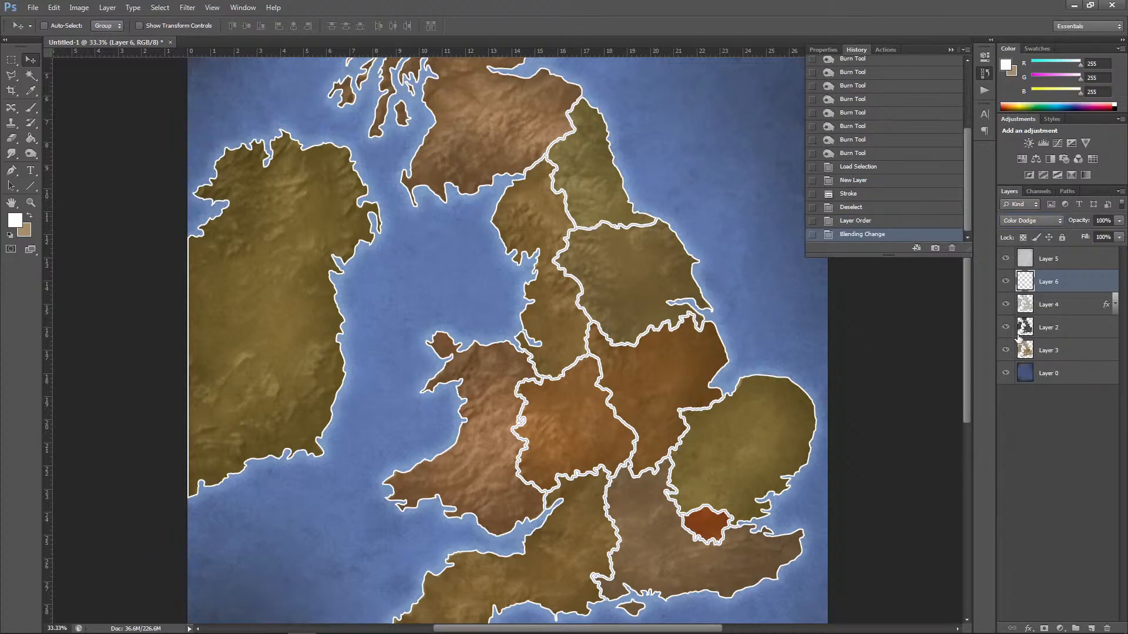
Step: Erase the white outline around Ireland, Wales, north-west England and Scotland's southern coast on Layer 6 with a soft 277 px eraser
click(11, 139)
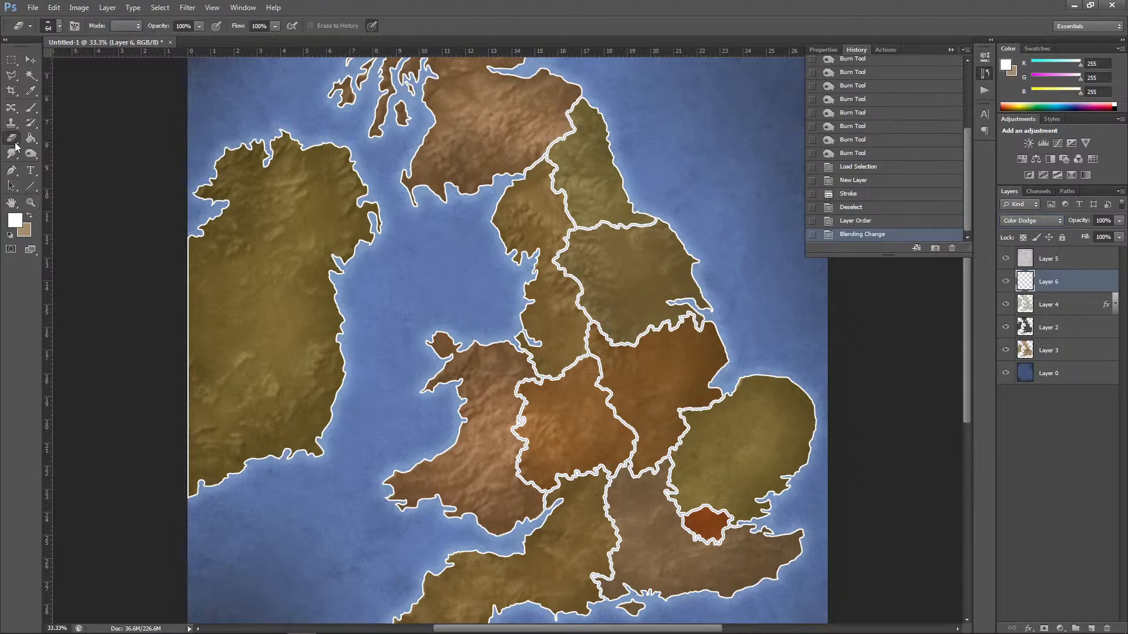
click(59, 26)
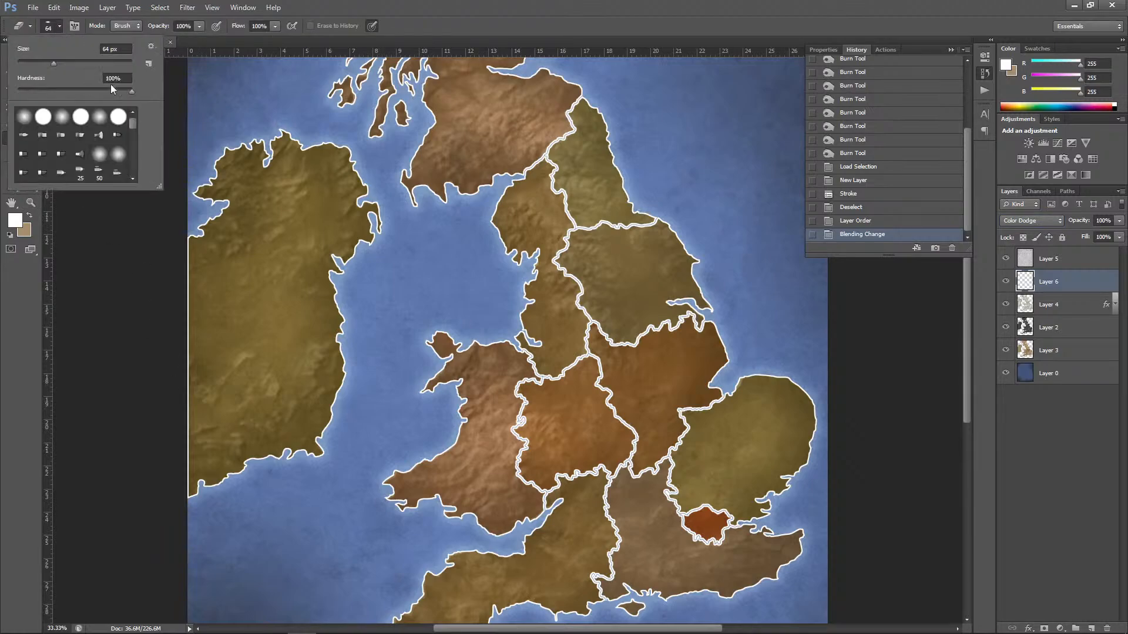
click(103, 121)
click(108, 62)
mouse_move(189, 491)
mouse_down()
mouse_move(181, 315)
mouse_move(192, 256)
mouse_move(231, 207)
mouse_move(206, 199)
mouse_move(241, 150)
mouse_move(279, 161)
mouse_move(307, 150)
mouse_move(354, 178)
mouse_move(352, 165)
mouse_move(371, 260)
mouse_move(326, 295)
mouse_move(324, 403)
mouse_move(294, 459)
mouse_move(178, 488)
mouse_move(262, 461)
mouse_up()
mouse_move(436, 423)
mouse_down()
mouse_move(430, 330)
mouse_move(490, 350)
mouse_move(414, 491)
mouse_move(437, 384)
mouse_move(384, 529)
mouse_move(504, 522)
mouse_move(554, 540)
mouse_move(575, 519)
mouse_move(484, 546)
mouse_up()
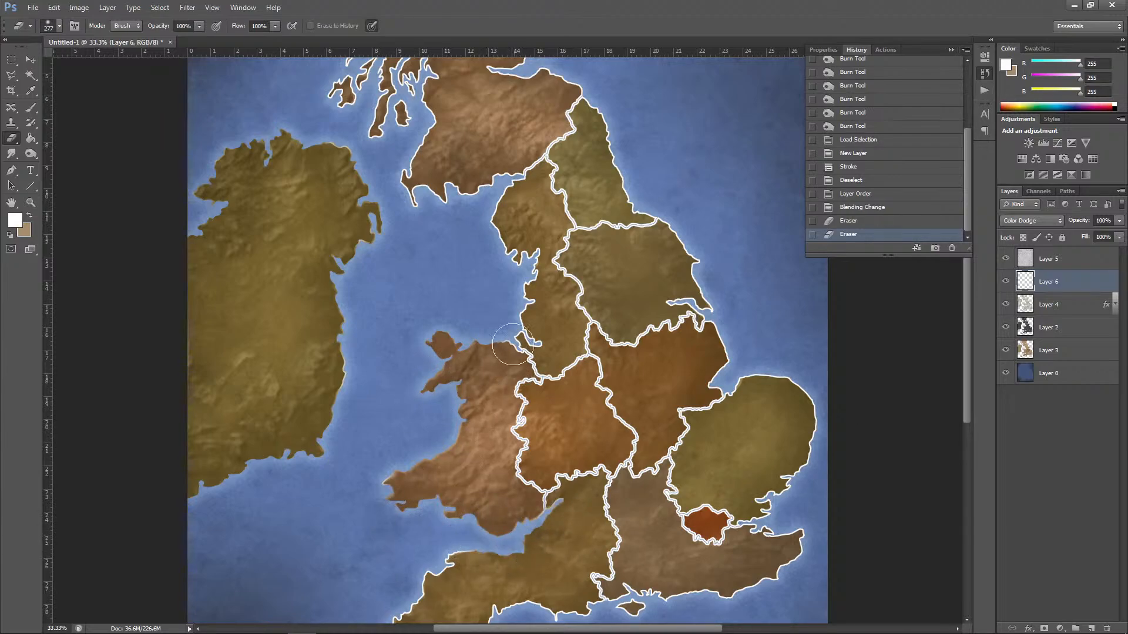
mouse_move(507, 343)
mouse_down()
mouse_move(518, 324)
mouse_move(549, 332)
mouse_move(500, 194)
mouse_move(511, 188)
mouse_move(496, 200)
mouse_up()
mouse_move(419, 197)
mouse_down()
mouse_move(409, 175)
mouse_move(502, 209)
mouse_up()
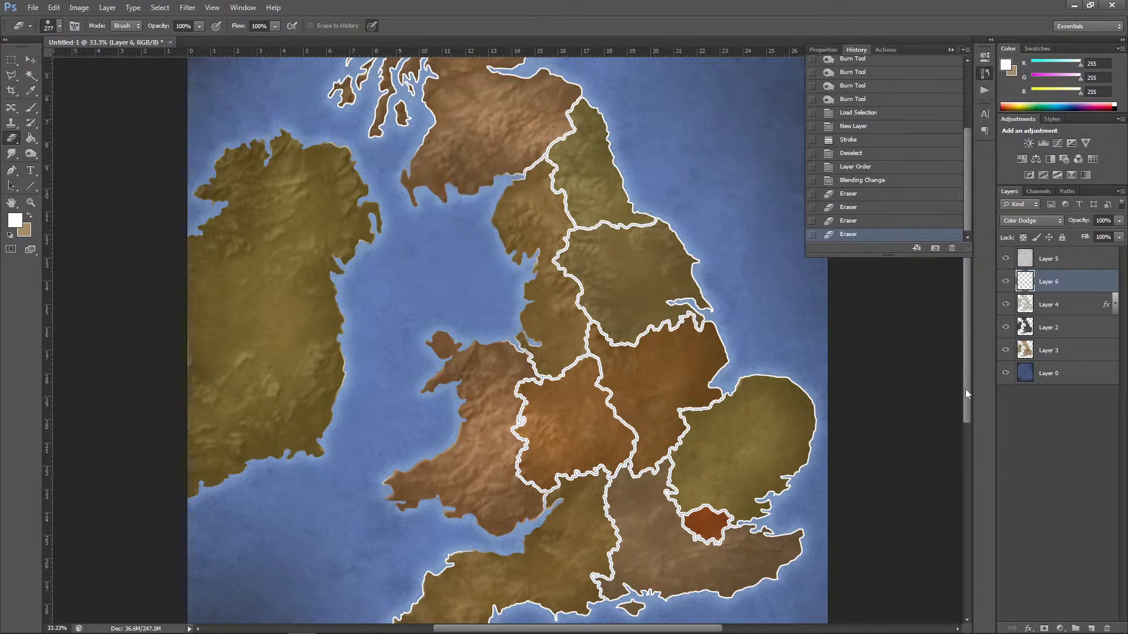
Step: Erase the white outline along Scotland's west coast, its islands and its east coast on Layer 6
drag(965, 389, 969, 357)
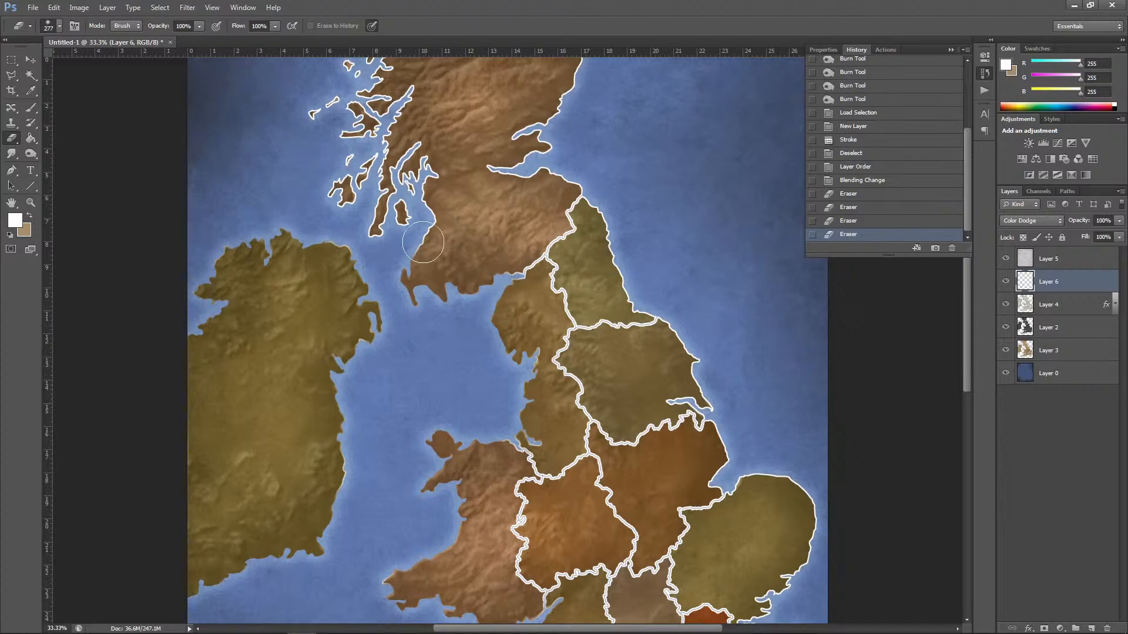
mouse_move(423, 242)
mouse_down()
mouse_move(429, 145)
mouse_move(394, 178)
mouse_move(370, 235)
mouse_move(346, 203)
mouse_move(305, 189)
mouse_move(375, 129)
mouse_move(325, 136)
mouse_move(370, 83)
mouse_move(320, 65)
mouse_move(385, 97)
mouse_move(382, 154)
mouse_up()
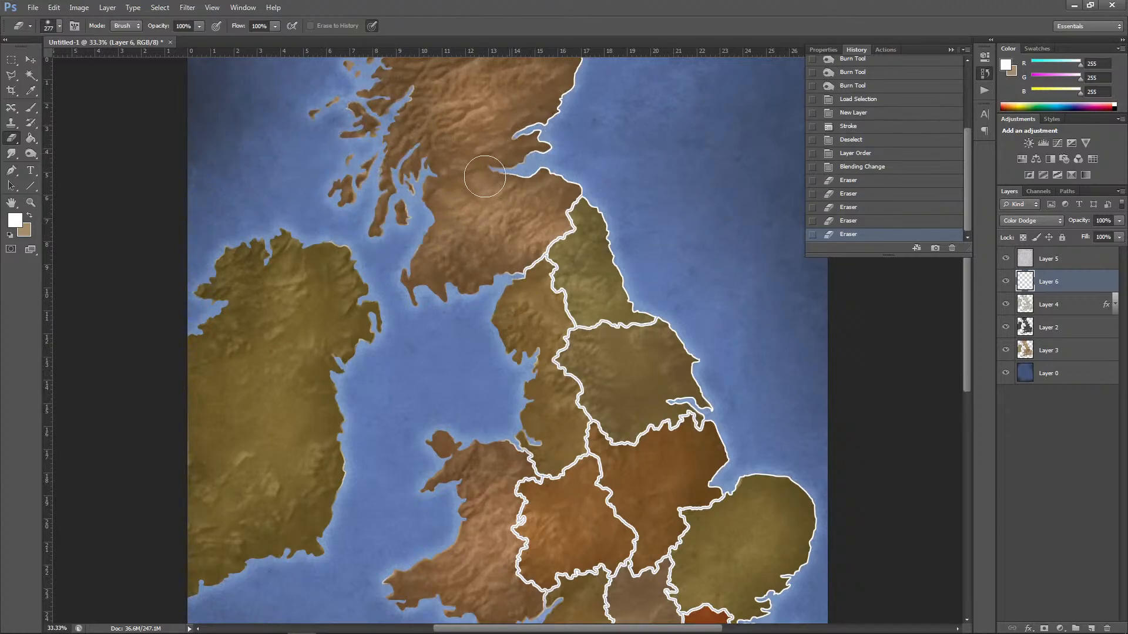
mouse_move(485, 176)
mouse_down()
mouse_move(583, 165)
mouse_move(525, 134)
mouse_move(564, 65)
mouse_up()
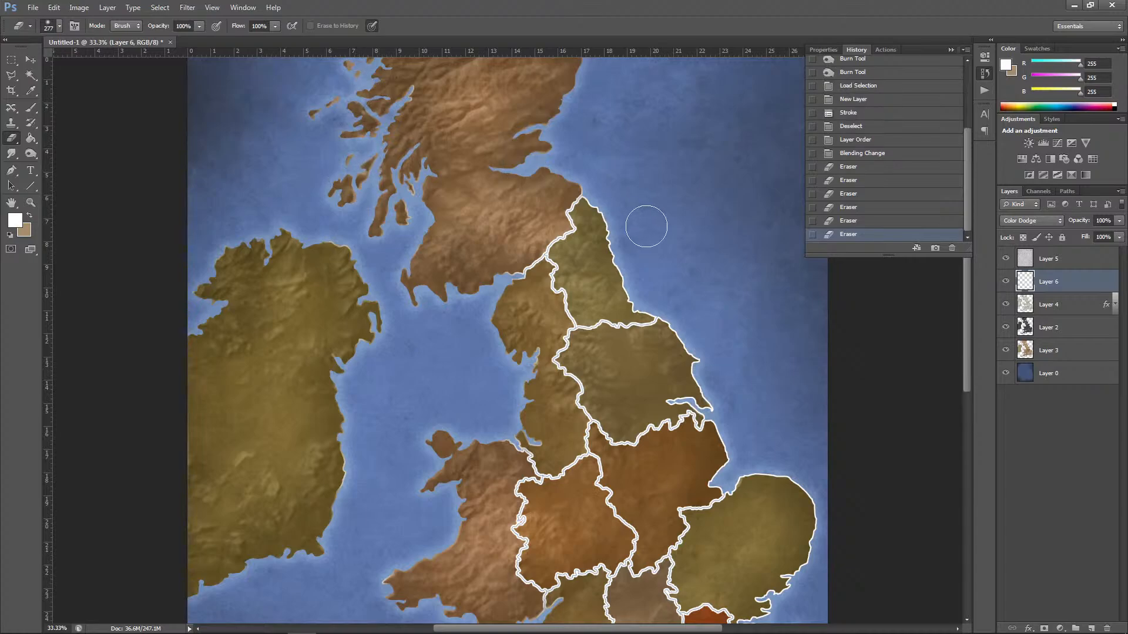
Step: Erase the white coastal outline along England's east, south and south-west coasts on Layer 6, keeping the inland region borders
mouse_move(588, 194)
mouse_down()
mouse_move(632, 287)
mouse_move(666, 303)
mouse_move(635, 285)
mouse_move(602, 215)
mouse_up()
mouse_move(517, 293)
mouse_down()
mouse_move(504, 291)
mouse_move(512, 298)
mouse_up()
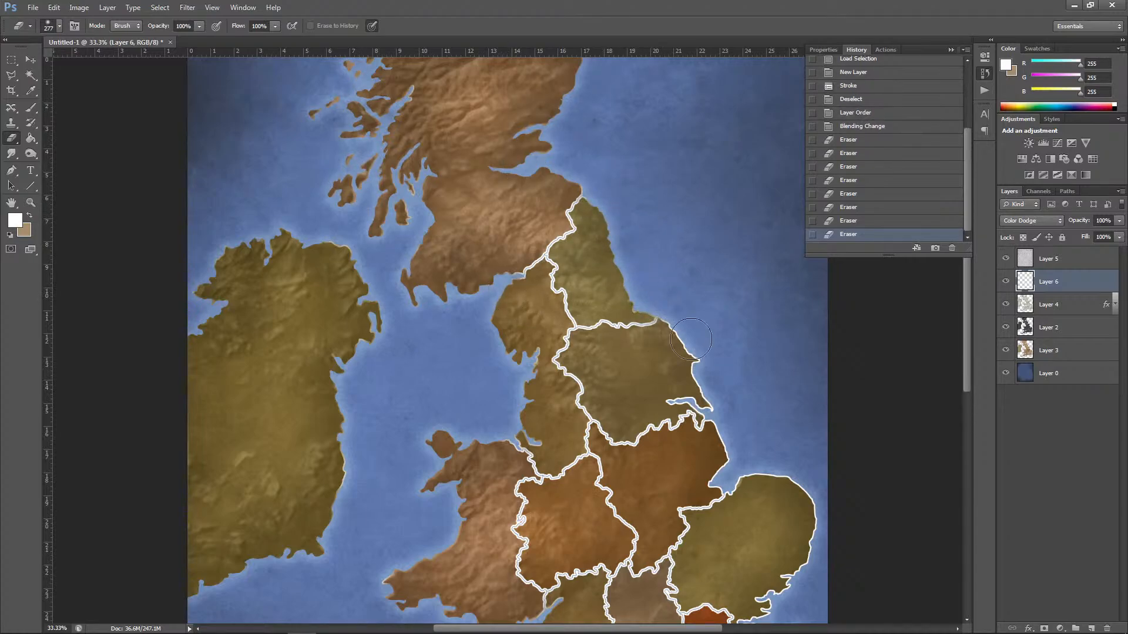
mouse_move(691, 339)
mouse_down()
mouse_move(717, 387)
mouse_move(675, 381)
mouse_move(719, 409)
mouse_move(720, 440)
mouse_up()
scroll(957, 376, down, 5)
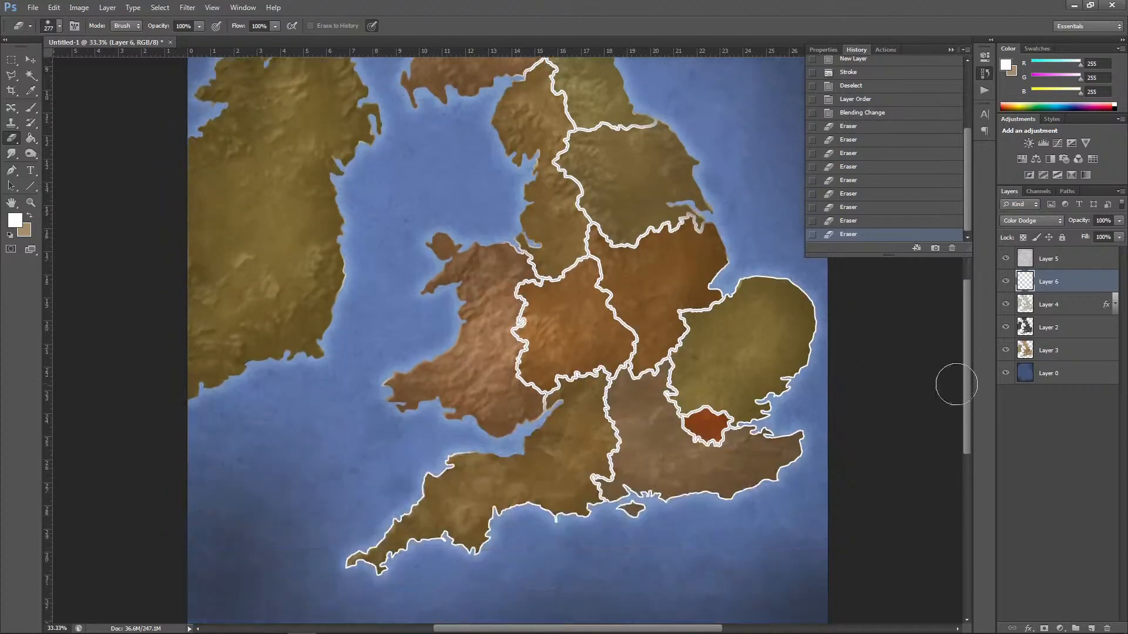
mouse_move(714, 265)
mouse_down()
mouse_move(819, 318)
mouse_move(756, 435)
mouse_move(758, 452)
mouse_move(794, 456)
mouse_move(724, 497)
mouse_move(641, 514)
mouse_move(636, 495)
mouse_move(622, 512)
mouse_move(633, 512)
mouse_move(589, 538)
mouse_move(501, 510)
mouse_move(455, 465)
mouse_move(347, 563)
mouse_move(490, 532)
mouse_up()
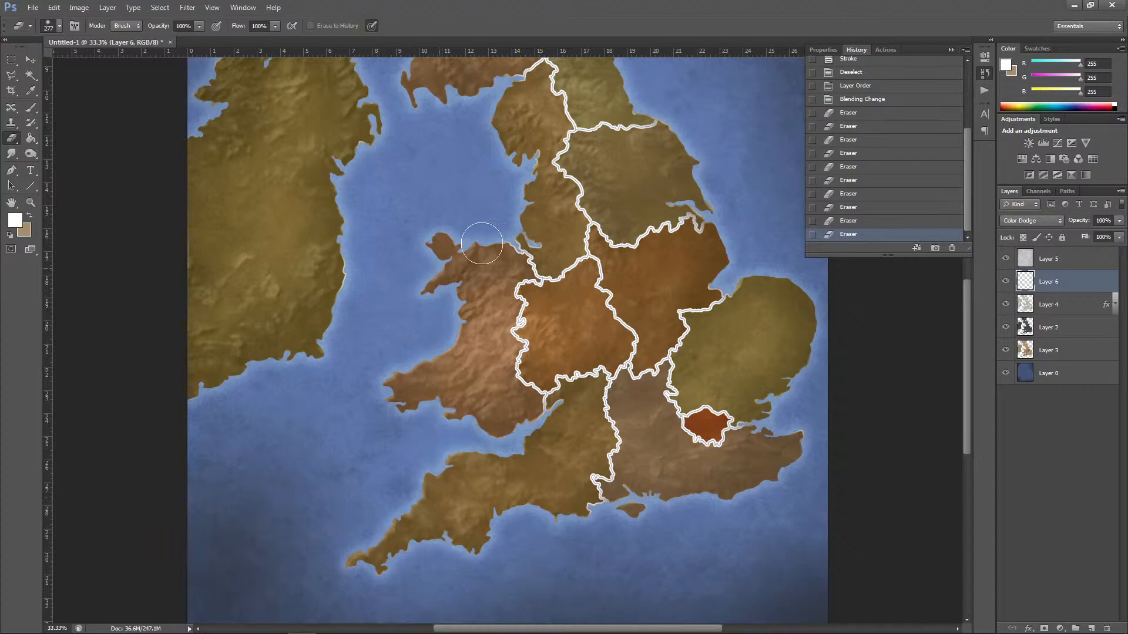
Step: Erase the white outline along the north Wales coast on Layer 6 and set the layer's opacity to 35%
drag(482, 243, 532, 232)
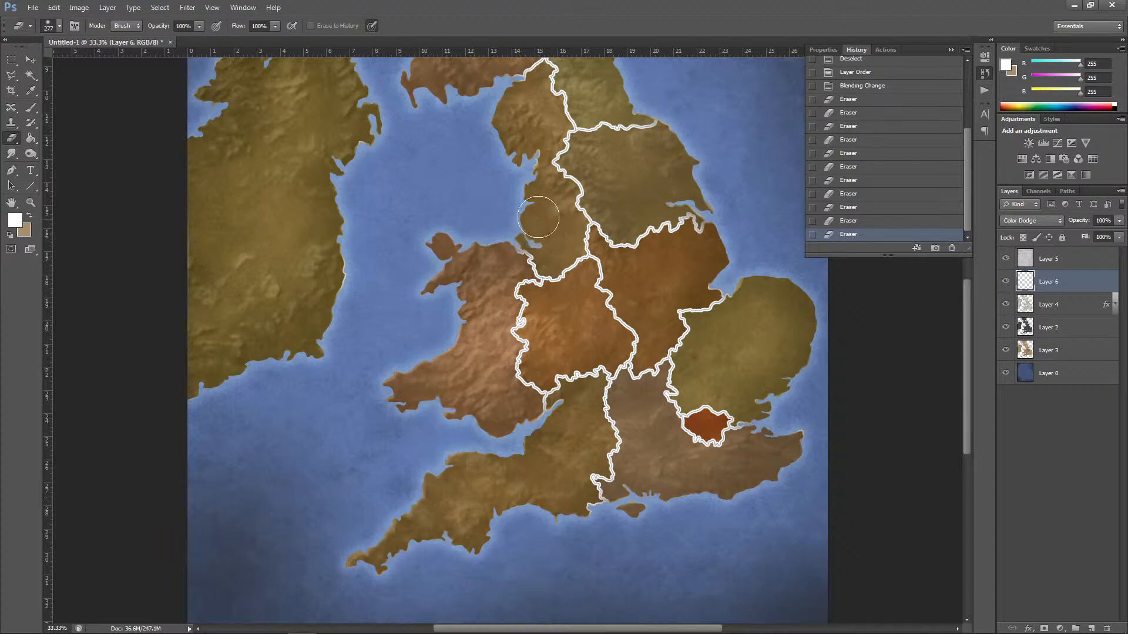
click(1119, 220)
drag(1095, 230, 1086, 231)
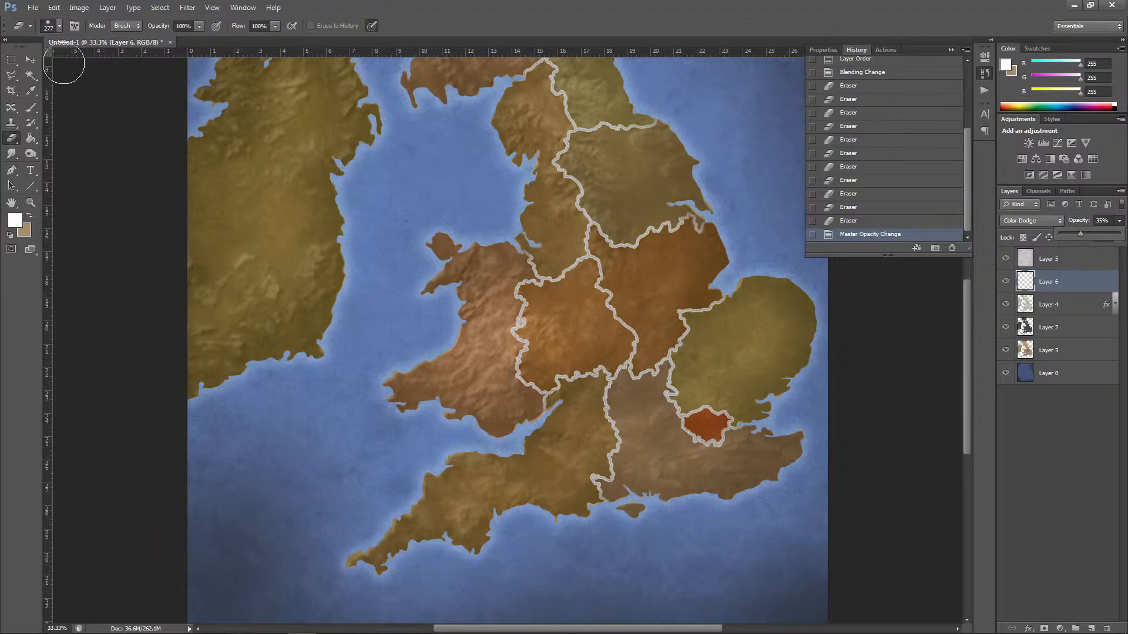
Step: Add a drop shadow to Layer 6 without global light, with 92% opacity, 114° angle, 4 px distance and 12% spread
click(31, 60)
click(108, 7)
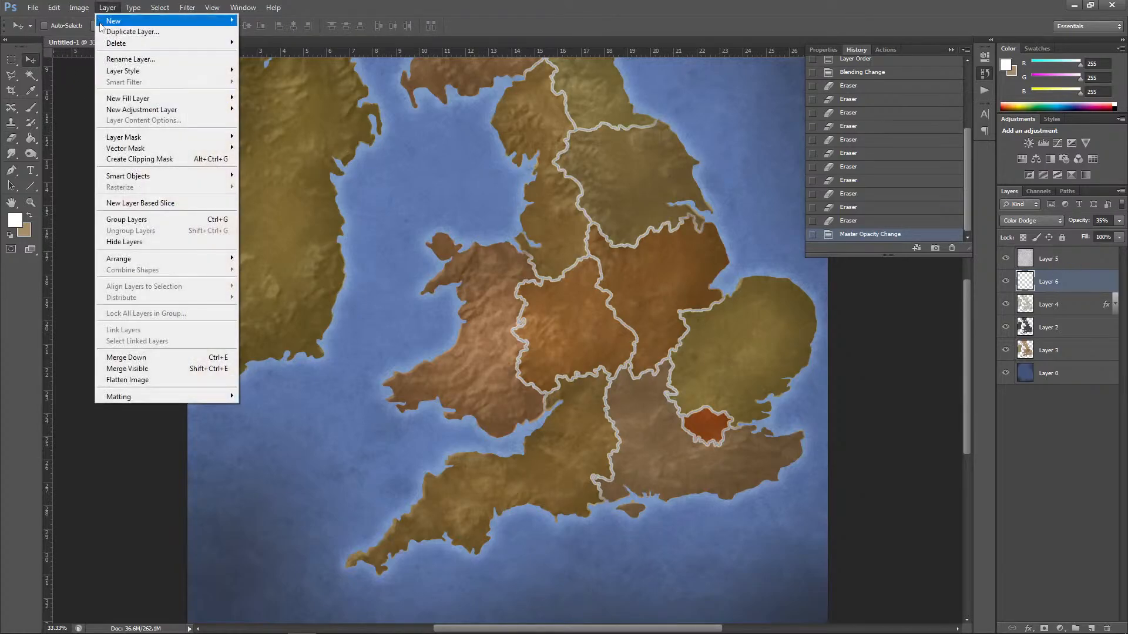
mouse_move(124, 71)
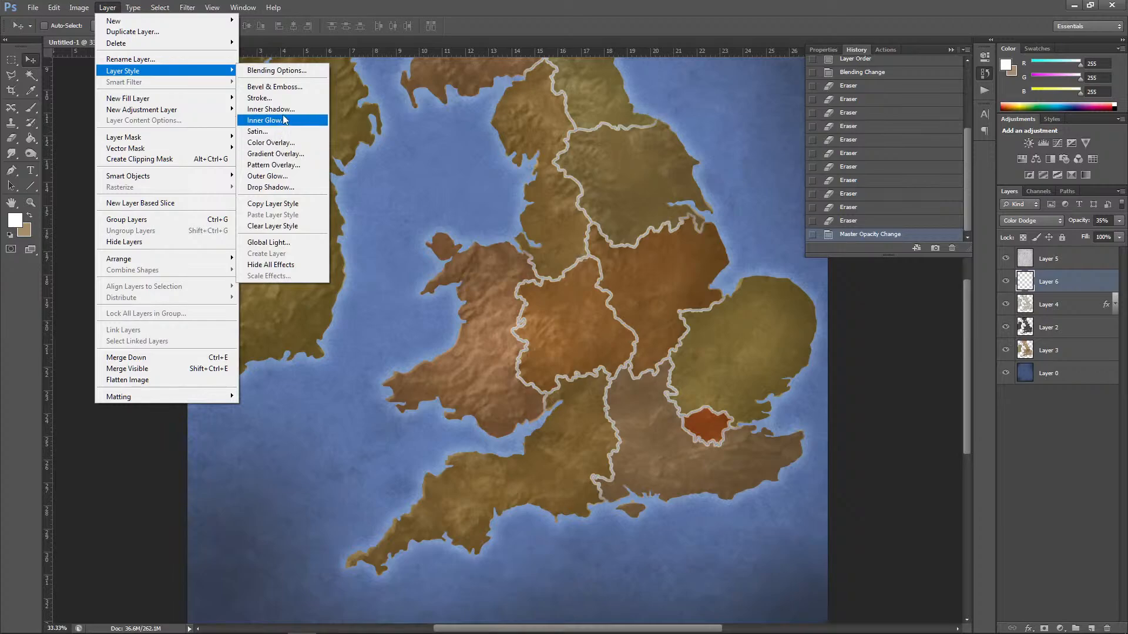
click(276, 188)
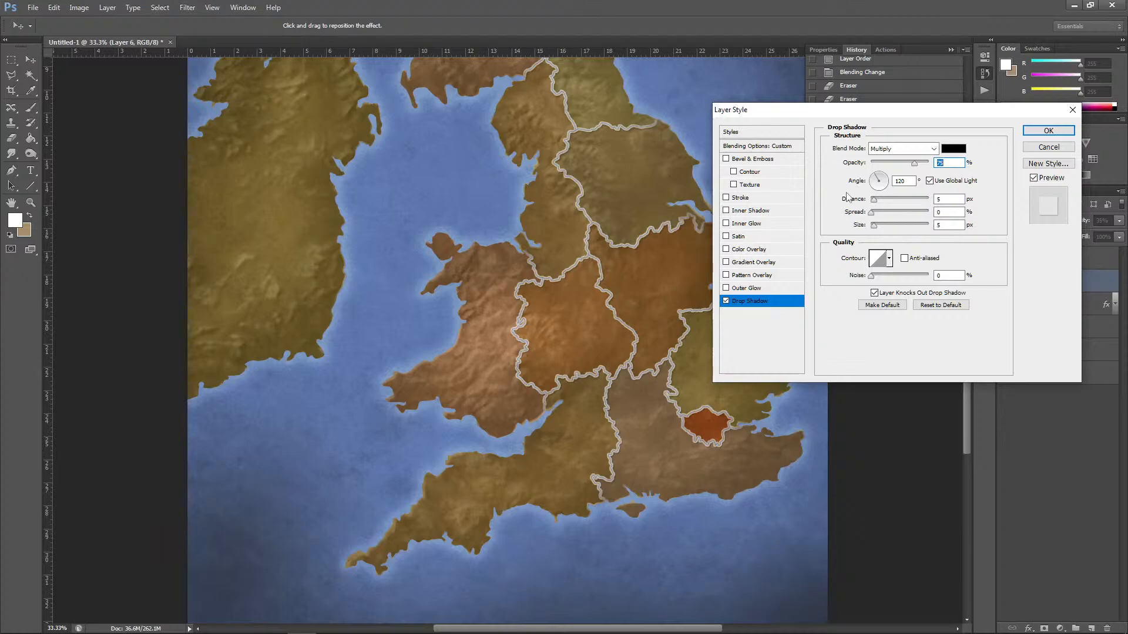
click(930, 182)
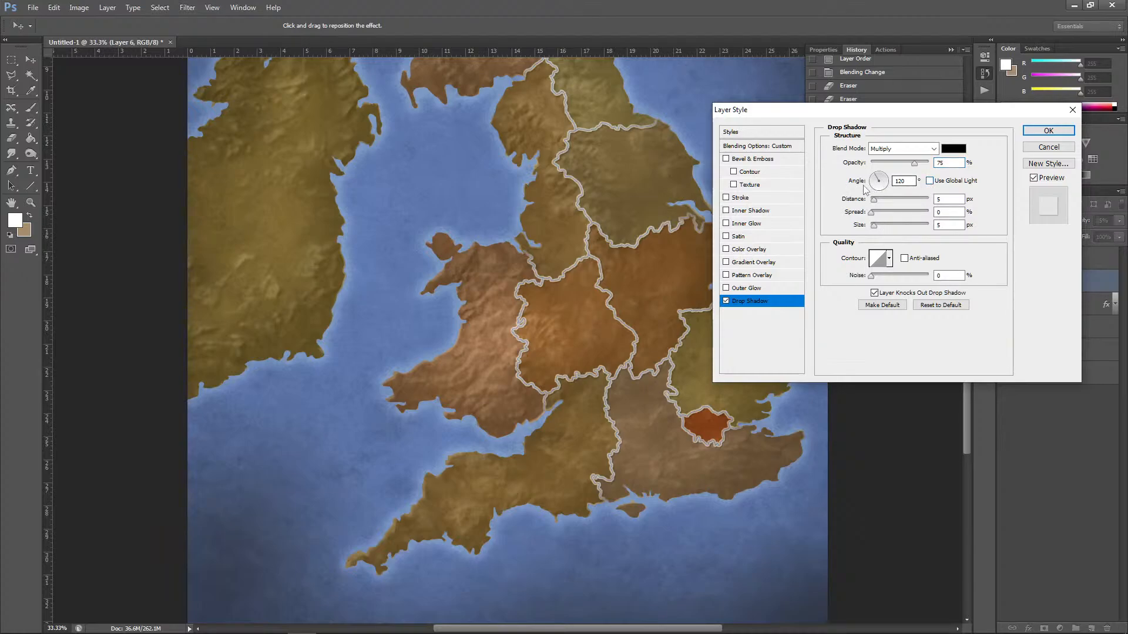
drag(879, 181, 877, 181)
click(876, 216)
drag(876, 216, 880, 216)
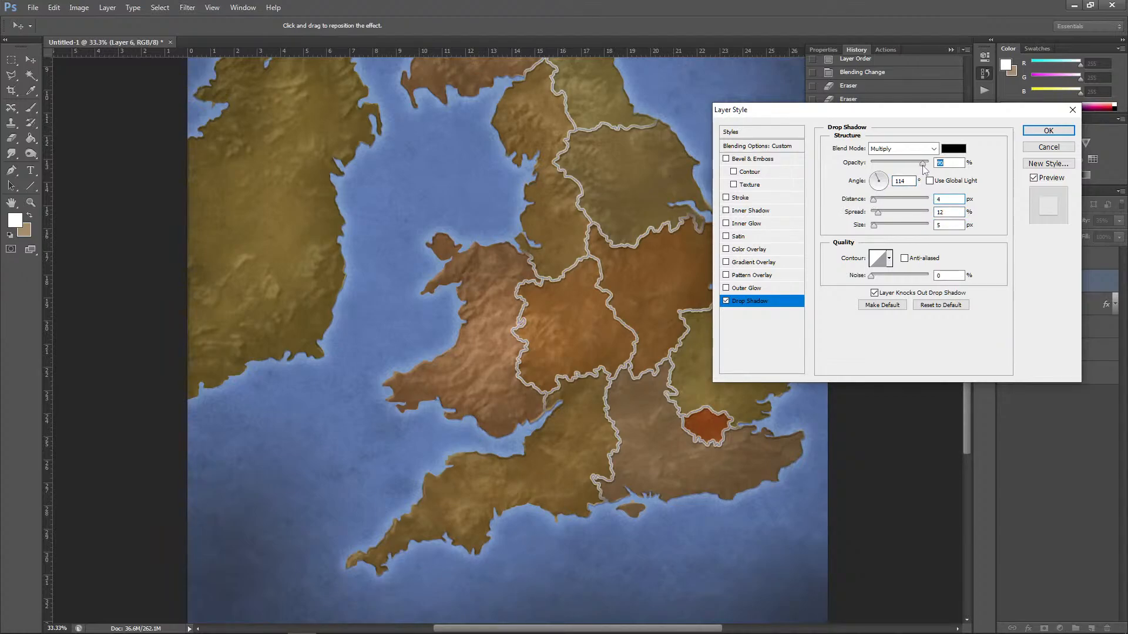
Step: Set the drop shadow's colour to dark red 1a0202, slightly increase its size and apply the layer style
click(953, 148)
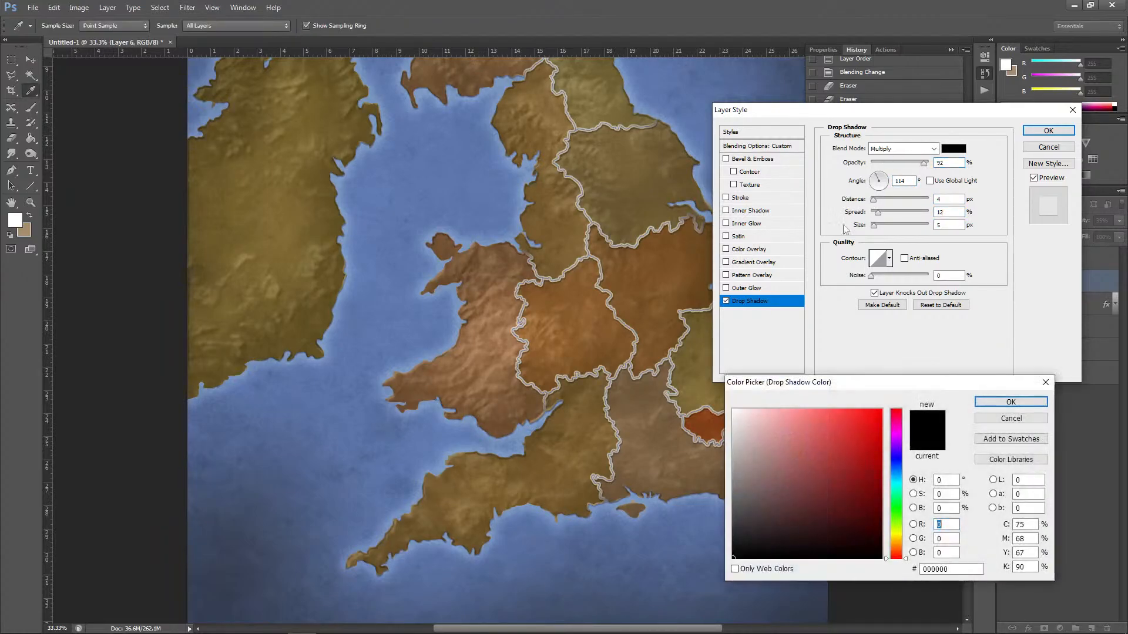
click(867, 538)
drag(868, 537, 870, 544)
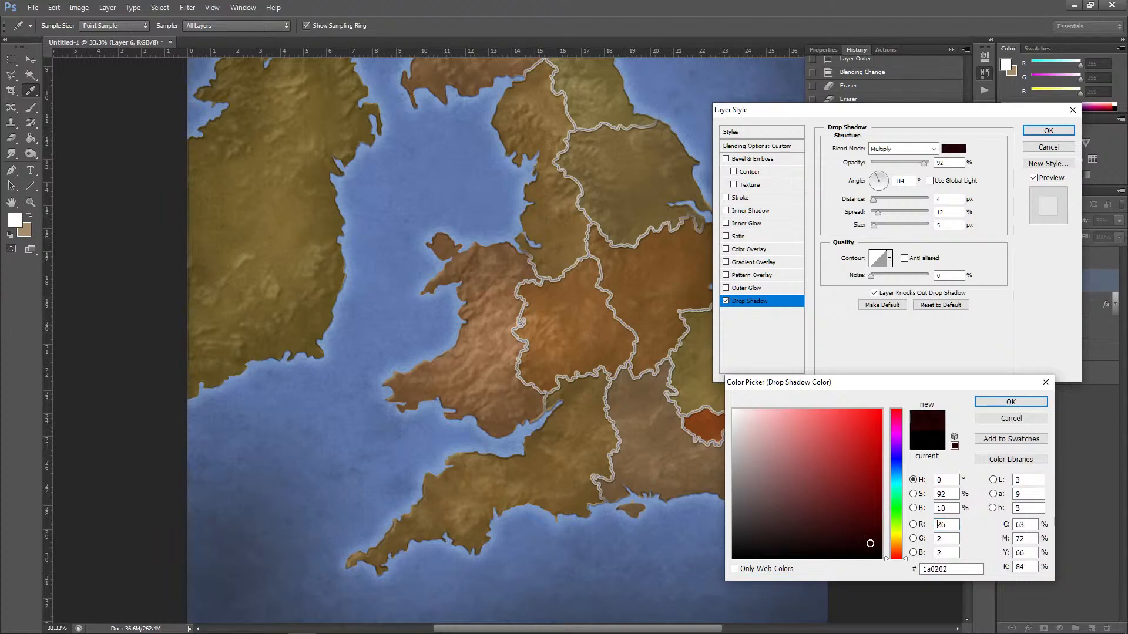
click(997, 406)
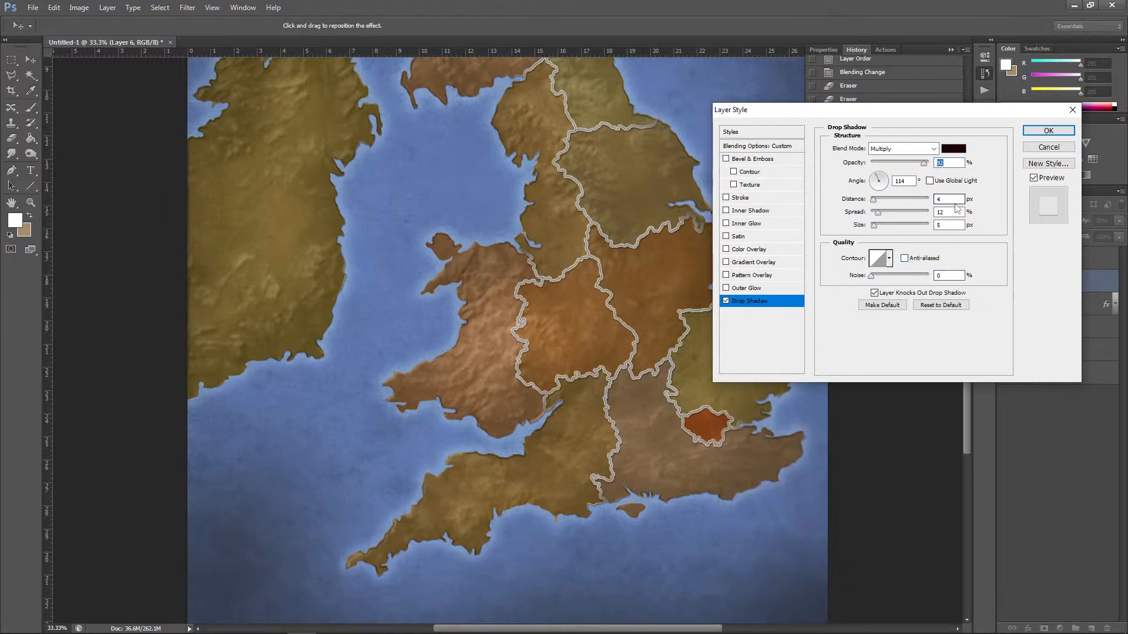
drag(877, 228, 882, 229)
click(1035, 133)
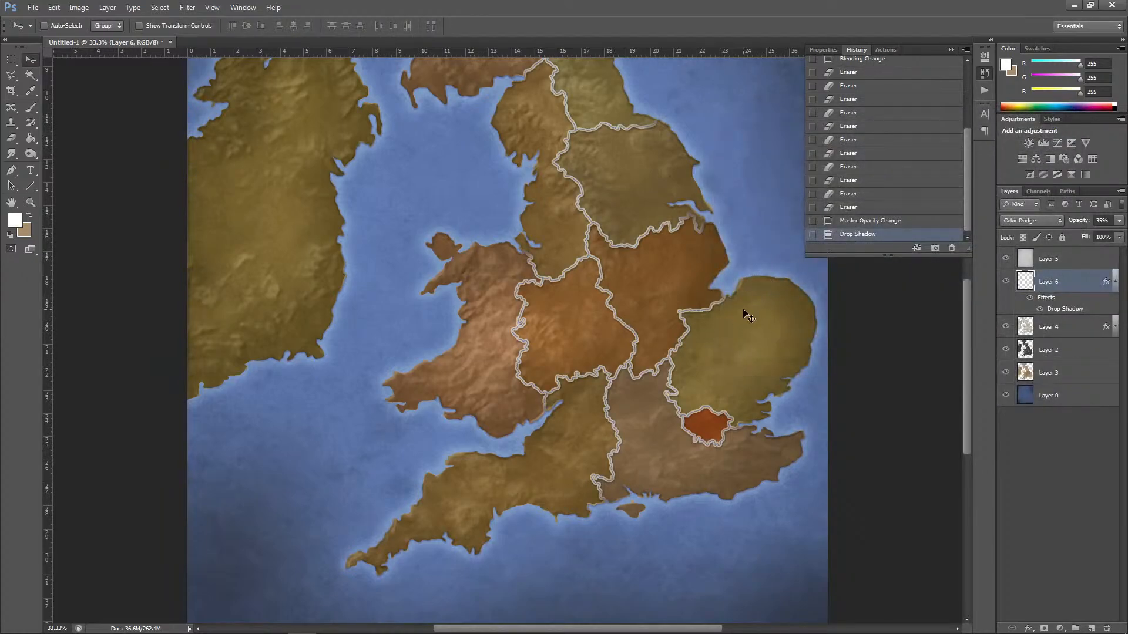
Step: Mute the sea colour on Layer 0 with a Vibrance adjustment of -57 vibrance and +22 saturation
key(ctrl+minus)
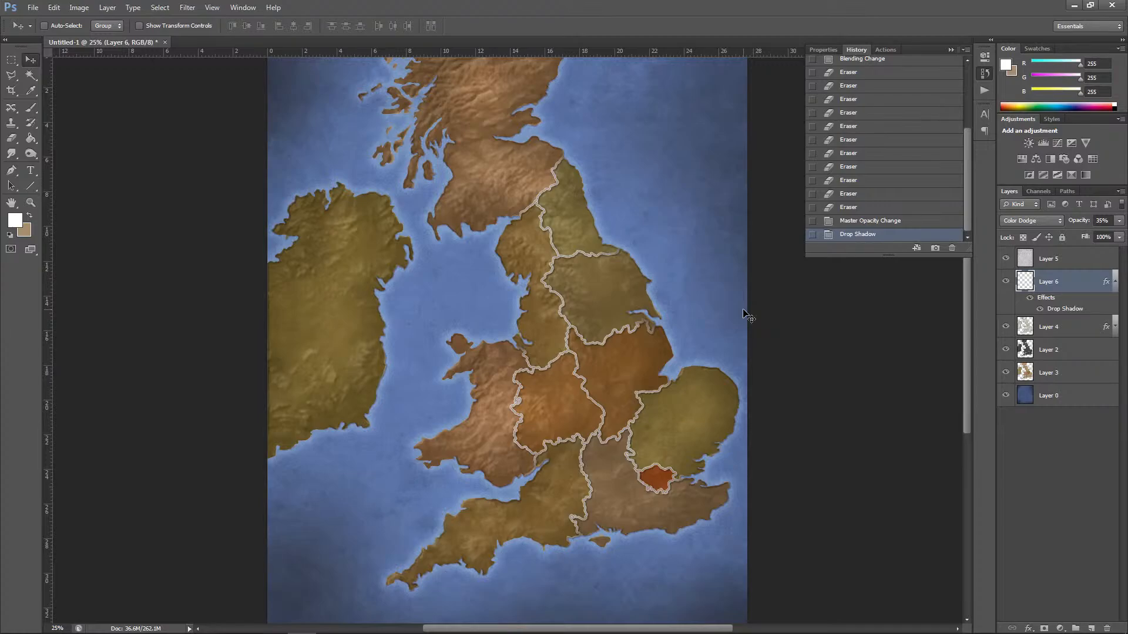
click(1027, 396)
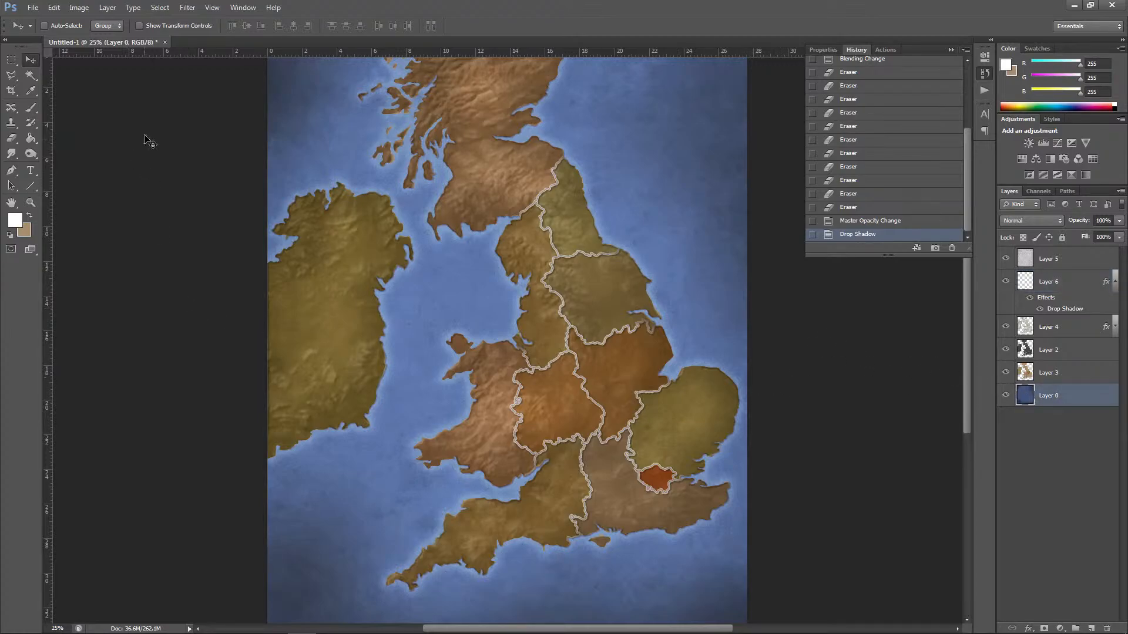
click(77, 7)
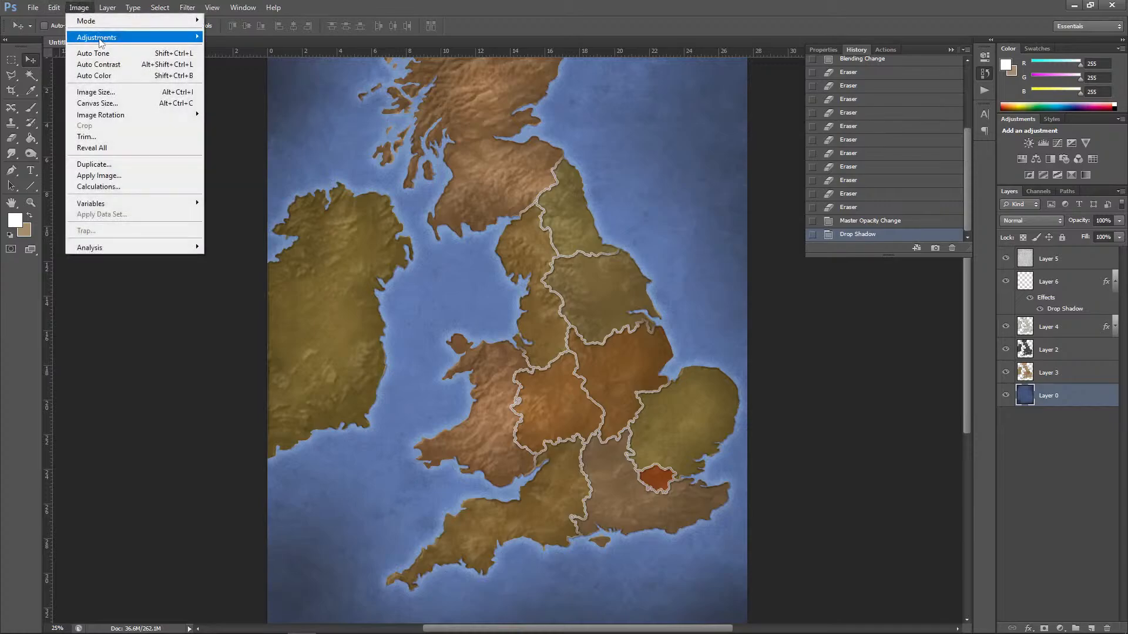
mouse_move(94, 32)
click(249, 87)
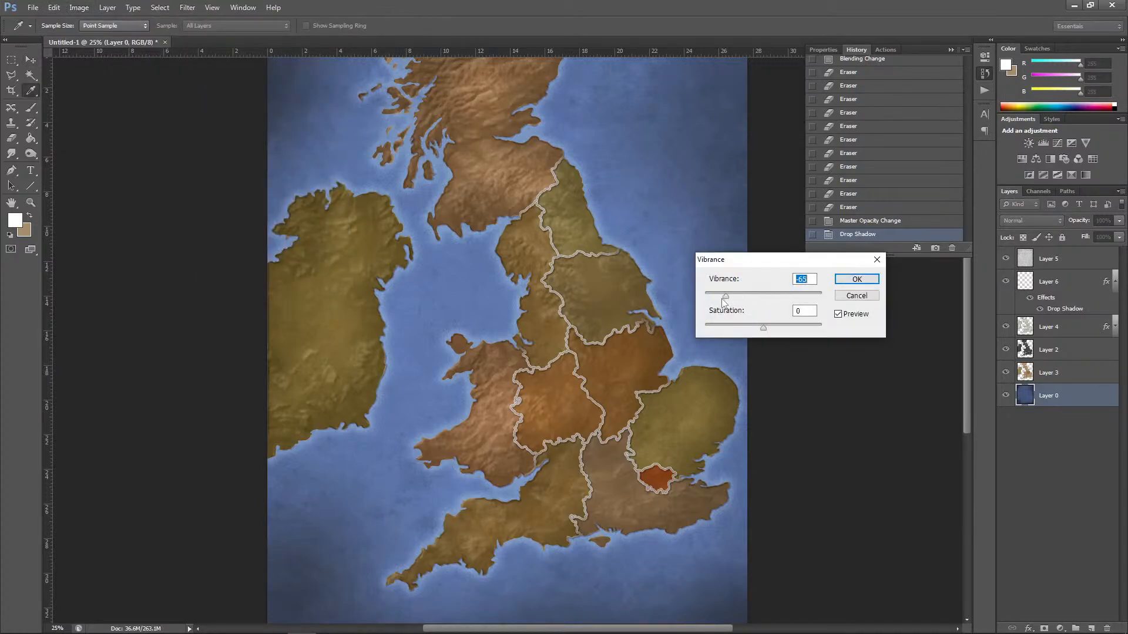
drag(723, 300, 723, 301)
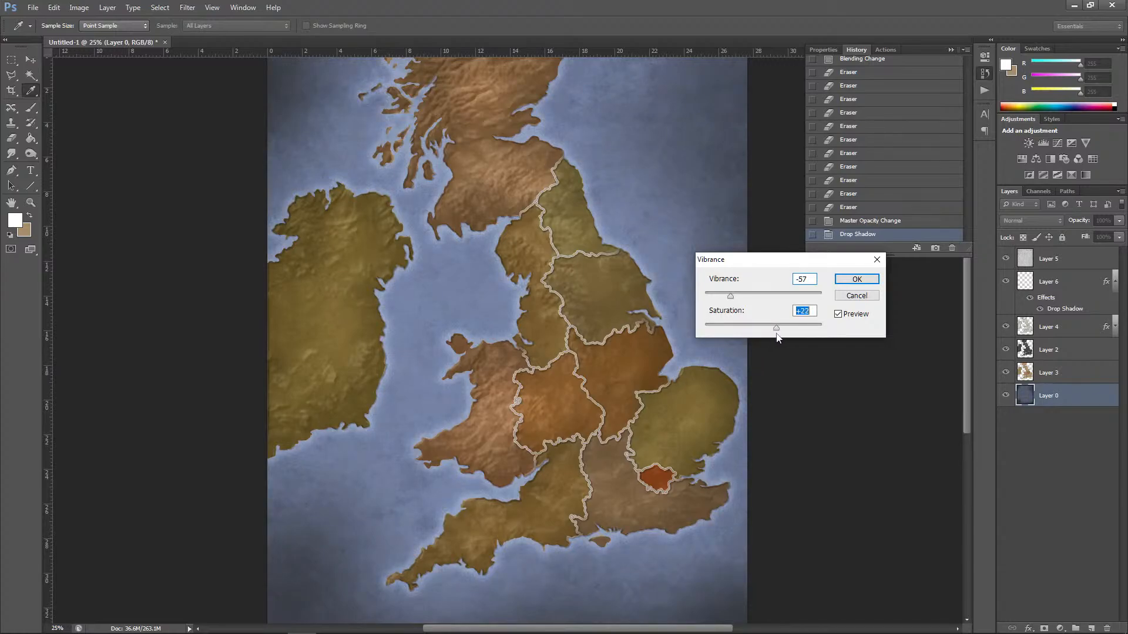
click(856, 279)
key(v)
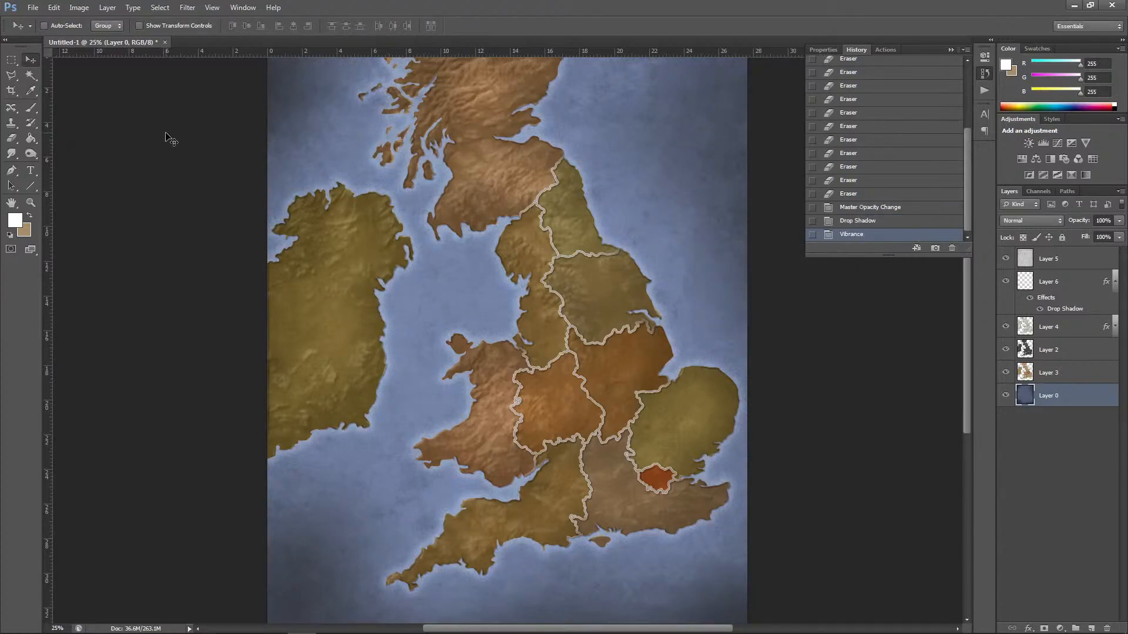
Step: Switch to the browser to check the YouTube stream's live chat, and return to Photoshop
key(ctrl+minus)
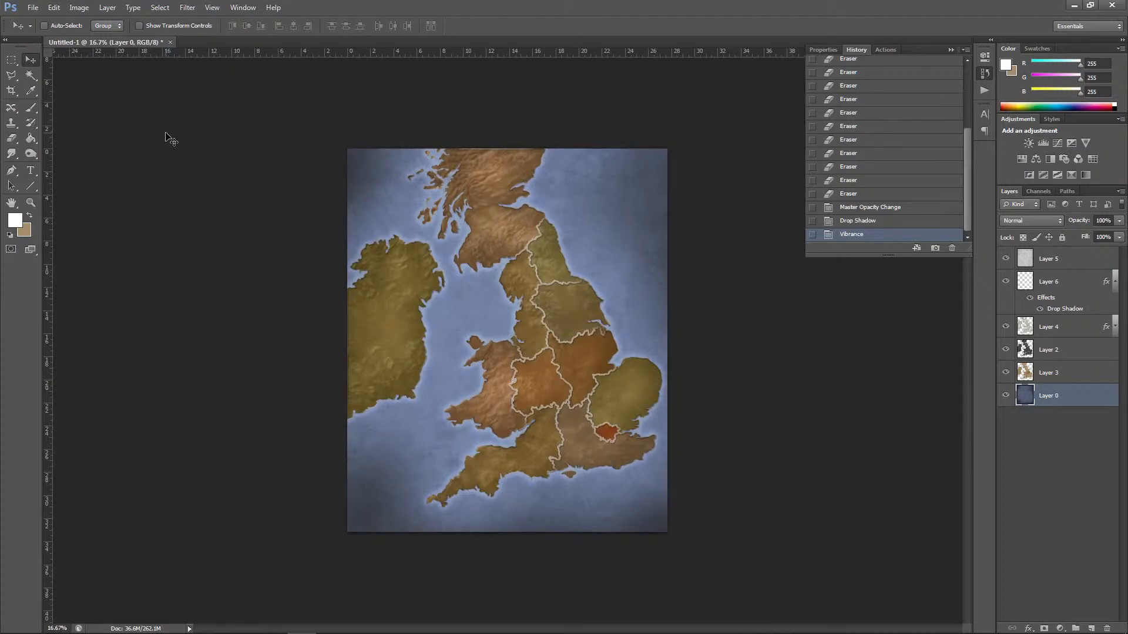
key(alt+Tab)
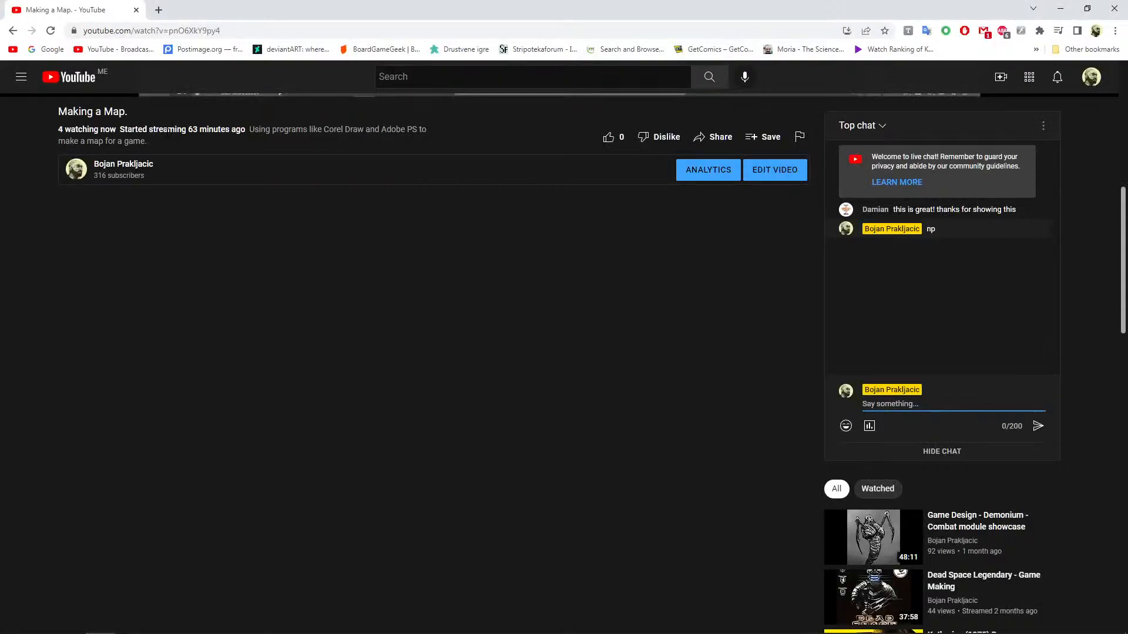
key(alt+Tab)
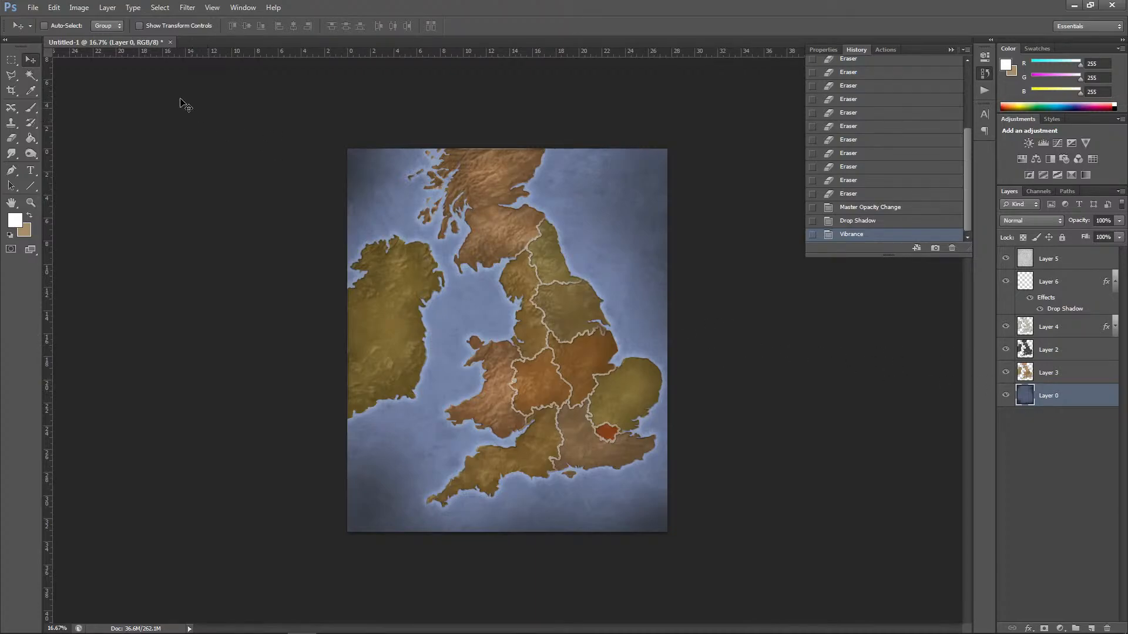
click(33, 7)
click(97, 46)
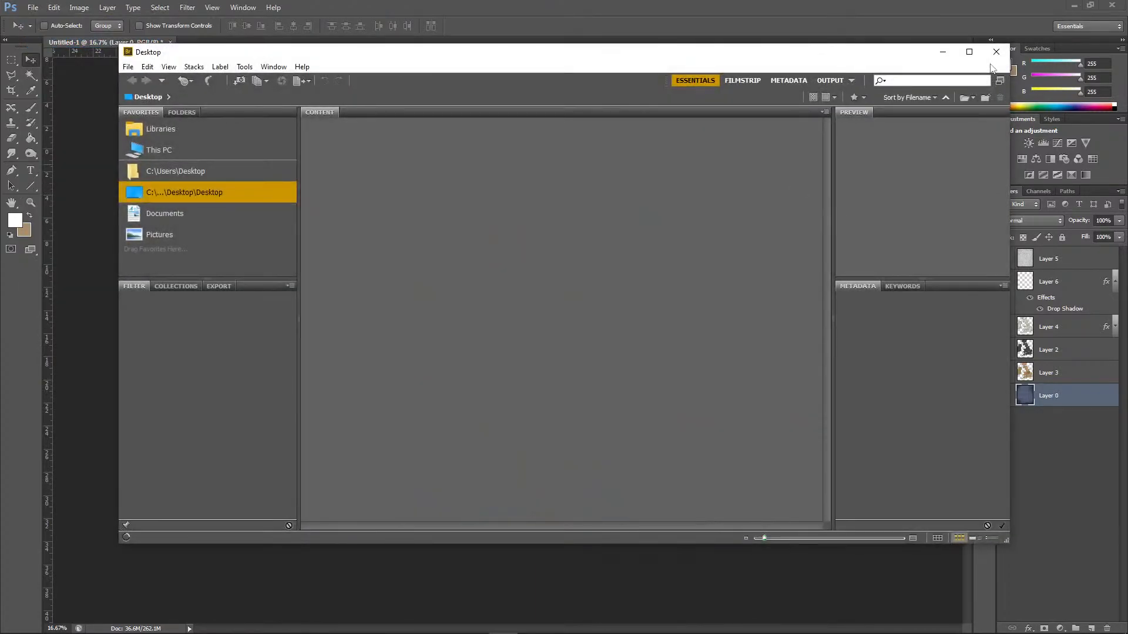
click(996, 52)
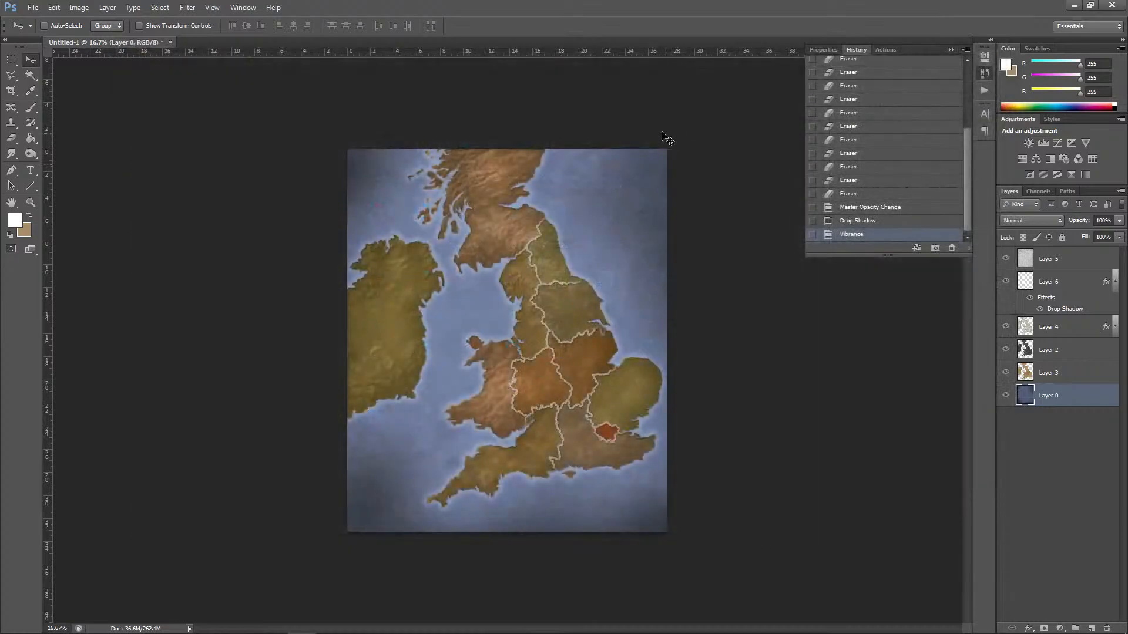
Step: Open the texture image 170402-light-color-grunge-watercolor-texture-background.jpg from the Assets folder
click(33, 7)
click(50, 32)
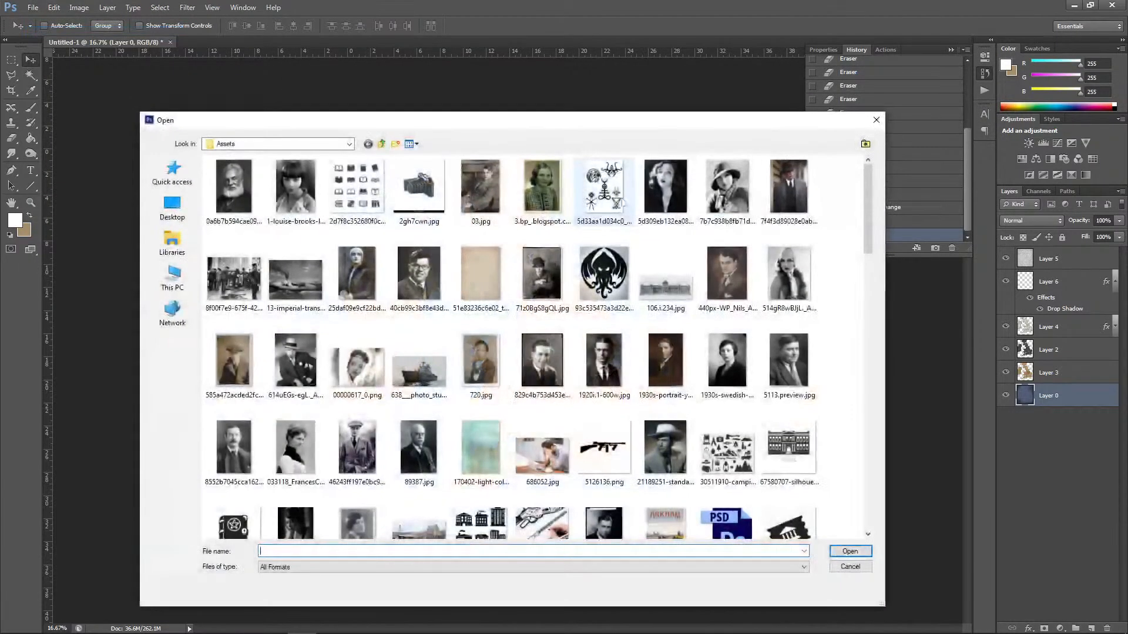
click(480, 448)
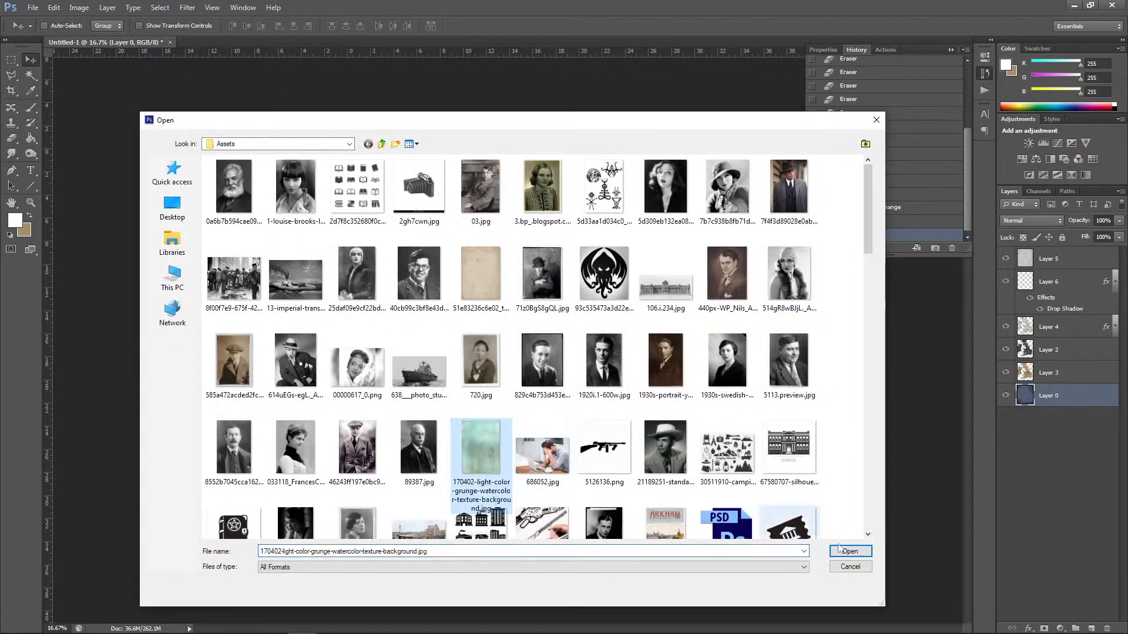
click(850, 551)
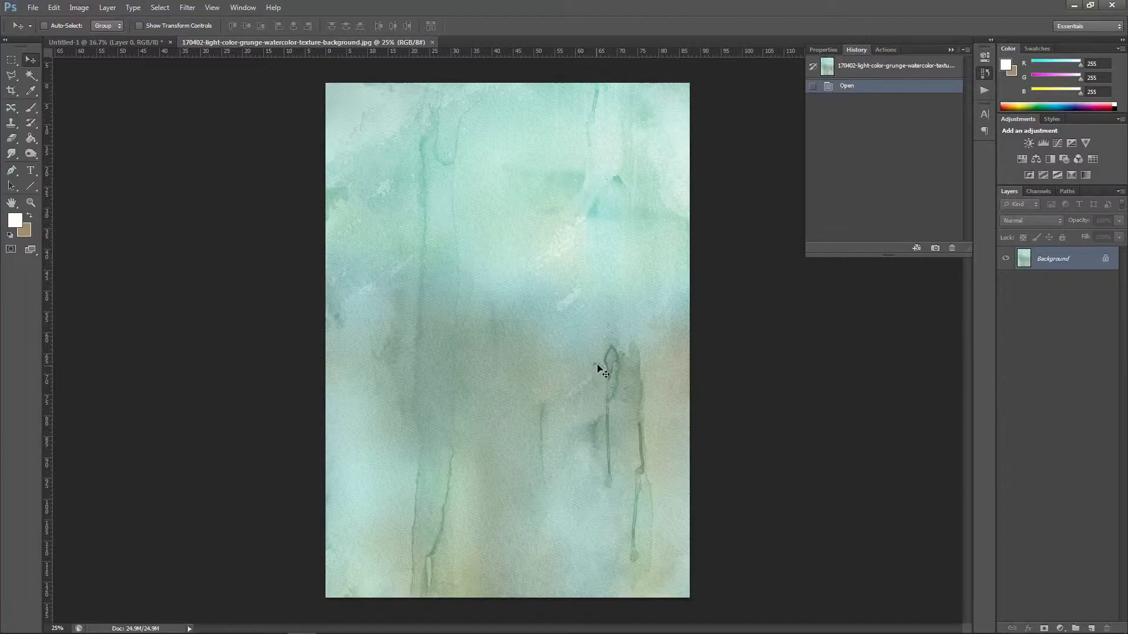
Step: Copy the entire watercolor texture and paste it into the map document as a new layer above Layer 3
key(ctrl+a)
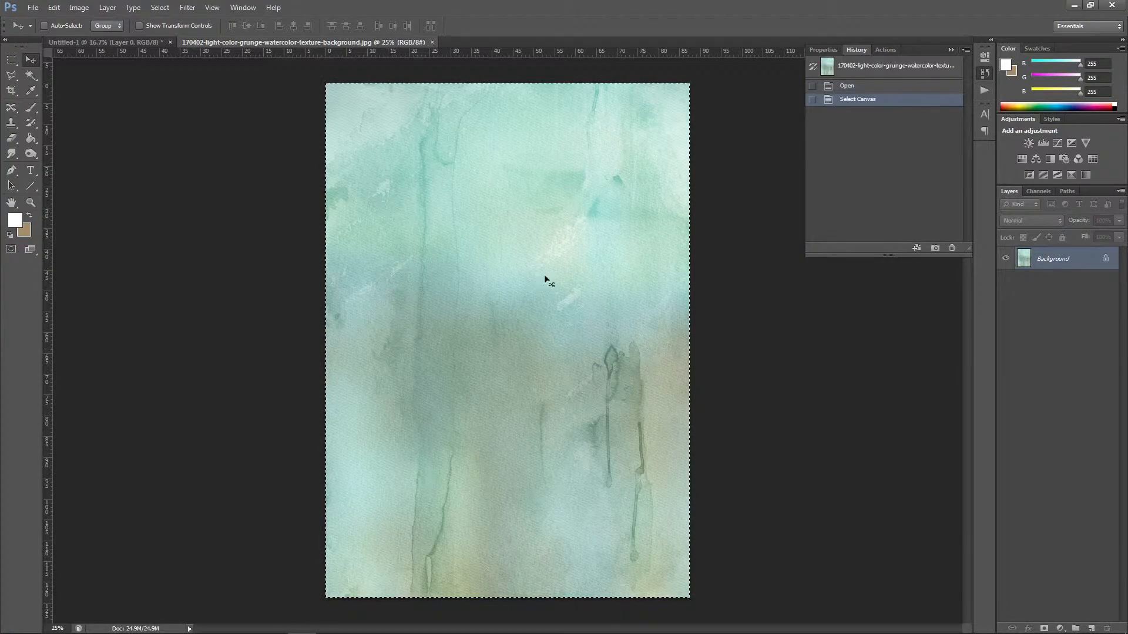
click(148, 43)
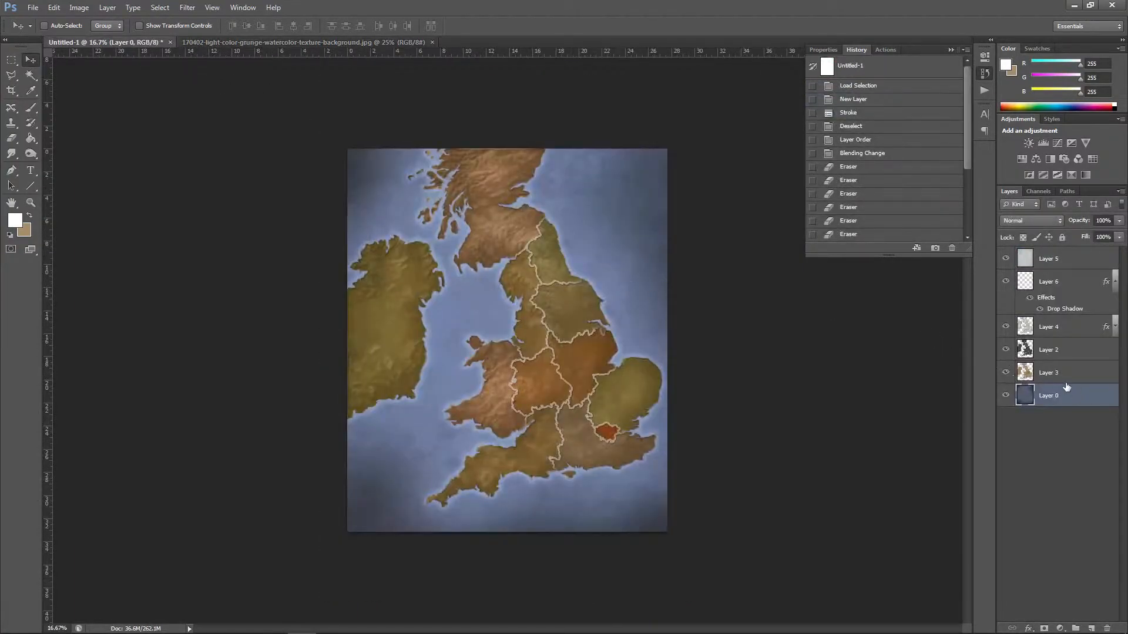
click(1058, 373)
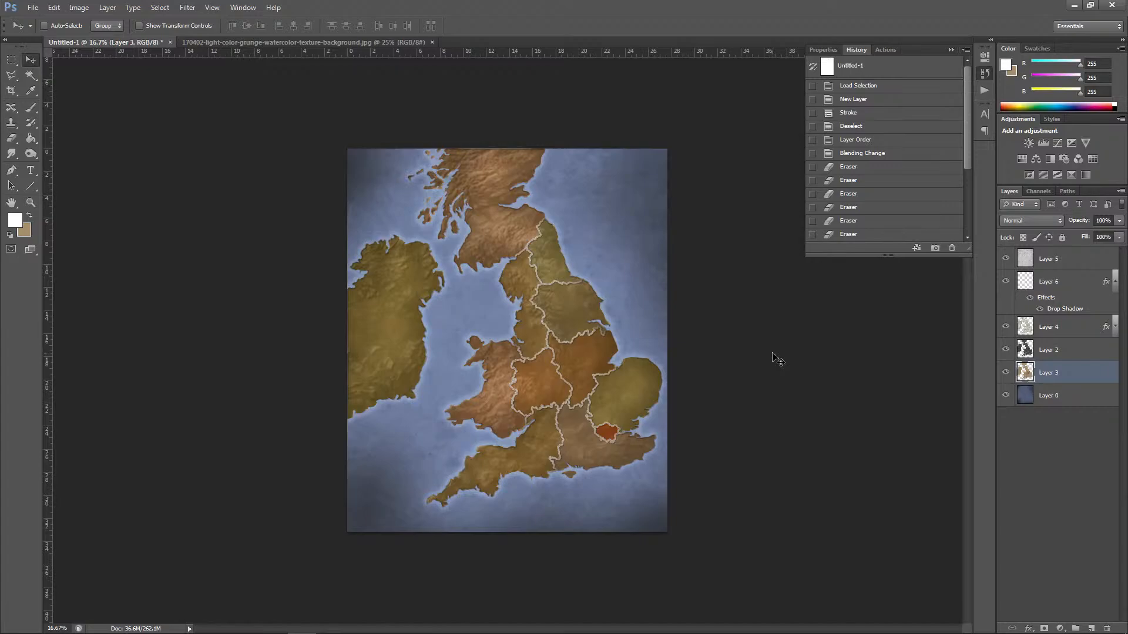
key(ctrl+plus)
key(ctrl+v)
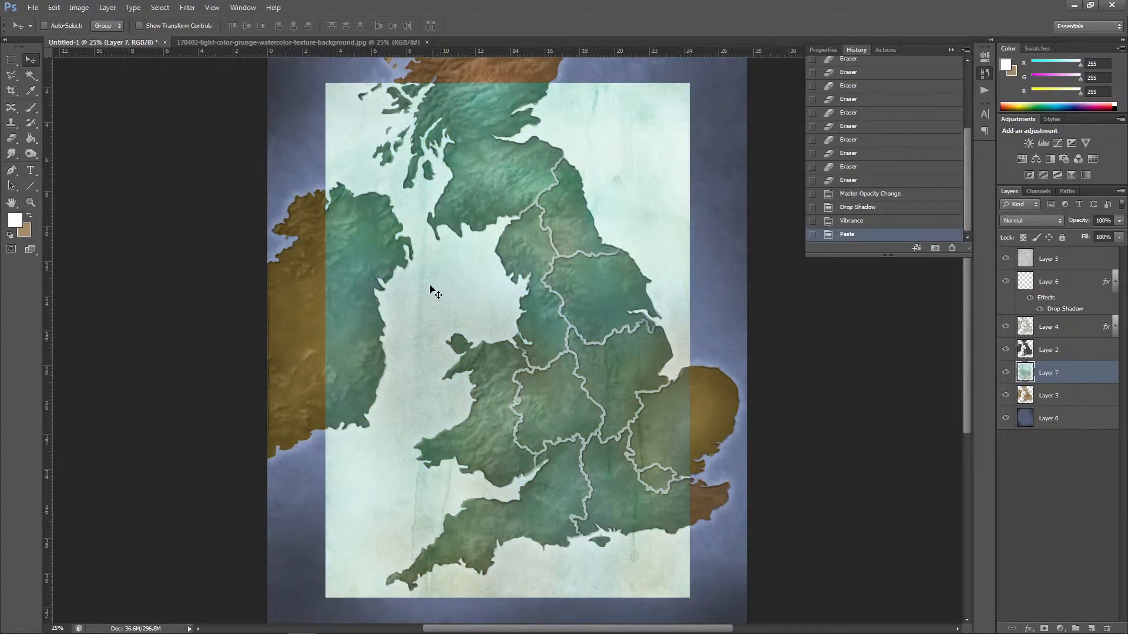
Step: Move the pasted texture layer above Layer 4 and set its blending mode to Overlay
drag(1073, 376, 1056, 329)
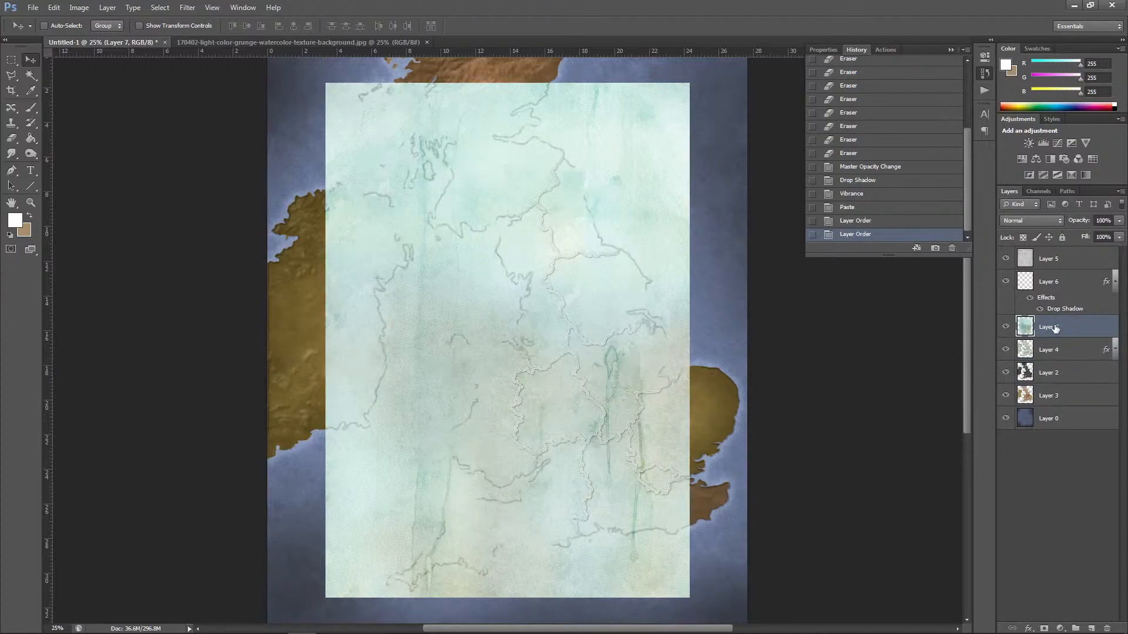
click(1030, 221)
click(1032, 370)
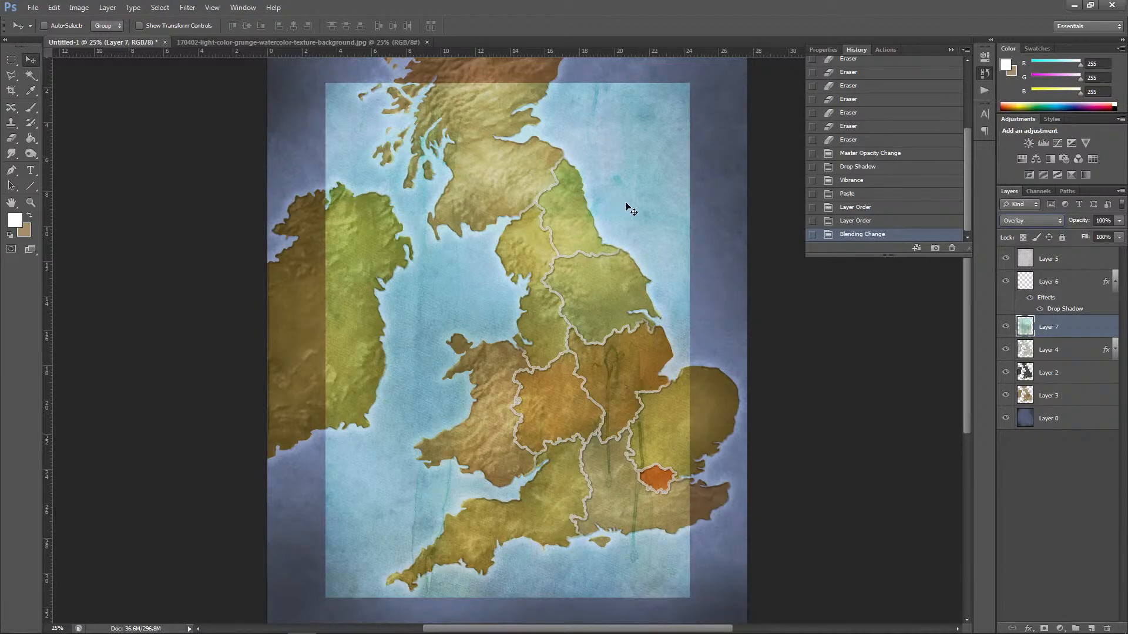
Step: Align the watercolor texture with the map's east edge and scale it to 131.77% width and 111.12% height to span the map's width
drag(626, 203, 682, 216)
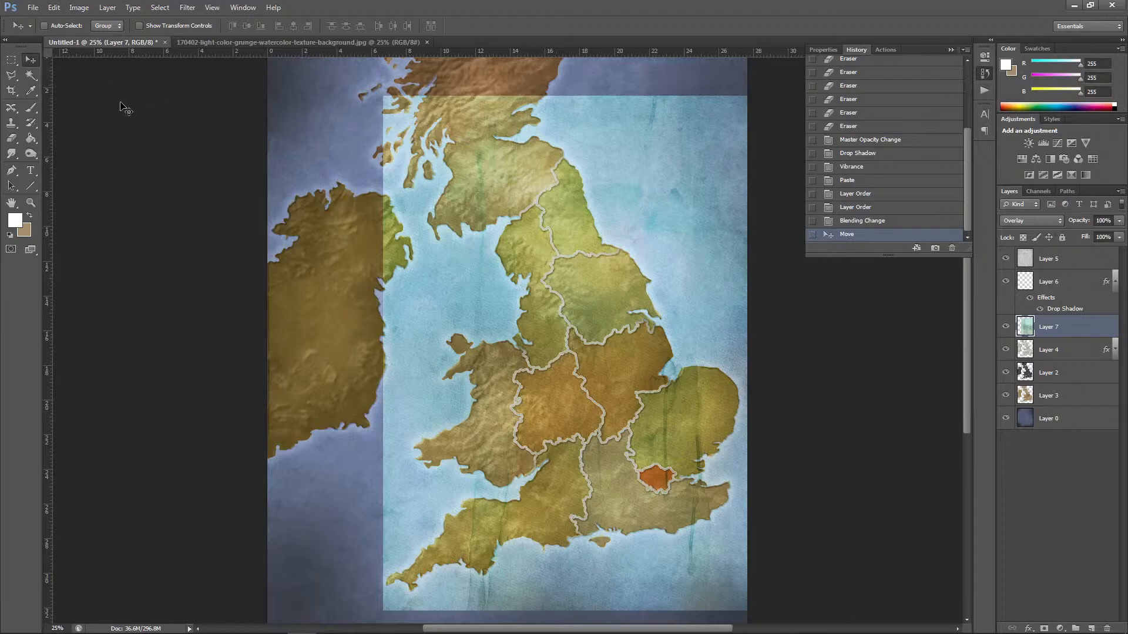
key(ctrl+minus)
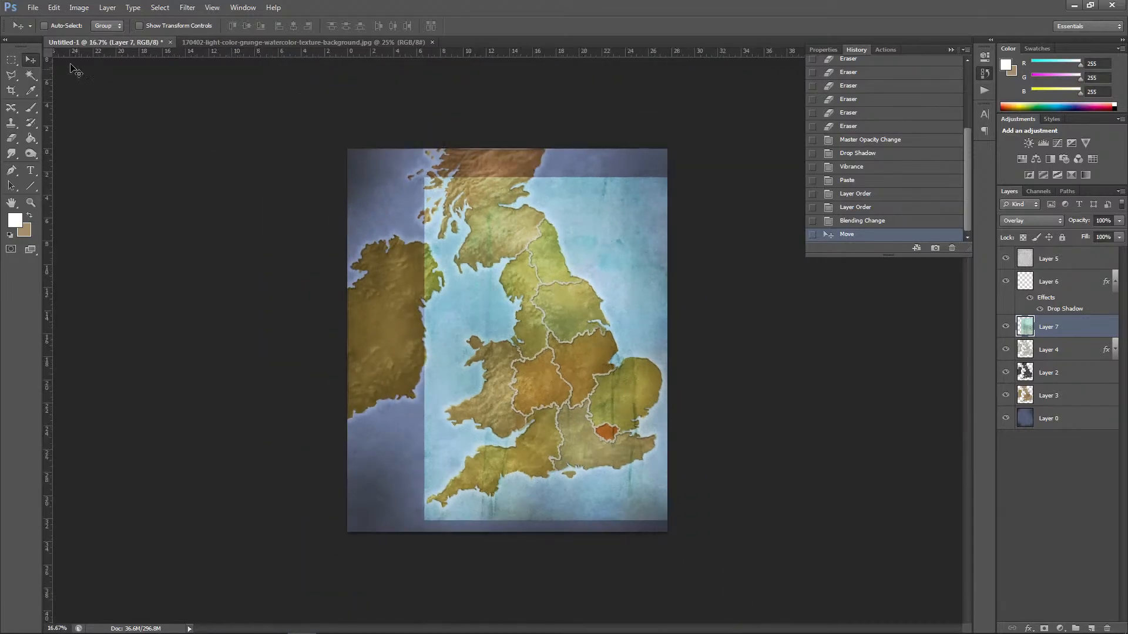
click(58, 10)
mouse_move(176, 223)
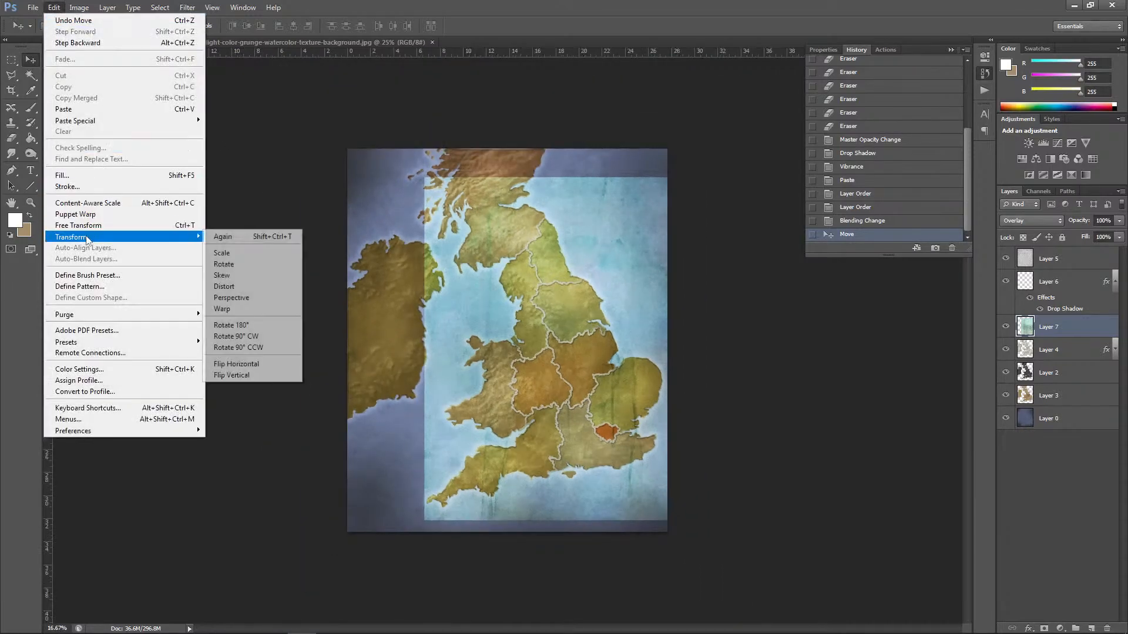
click(262, 253)
drag(423, 177, 347, 140)
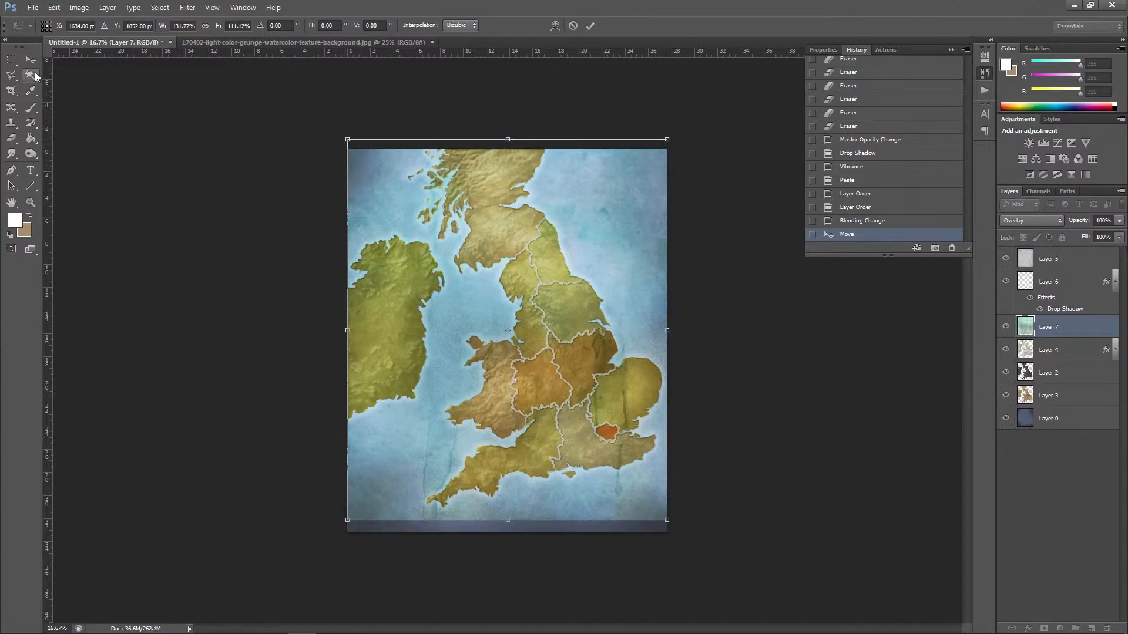
key(v)
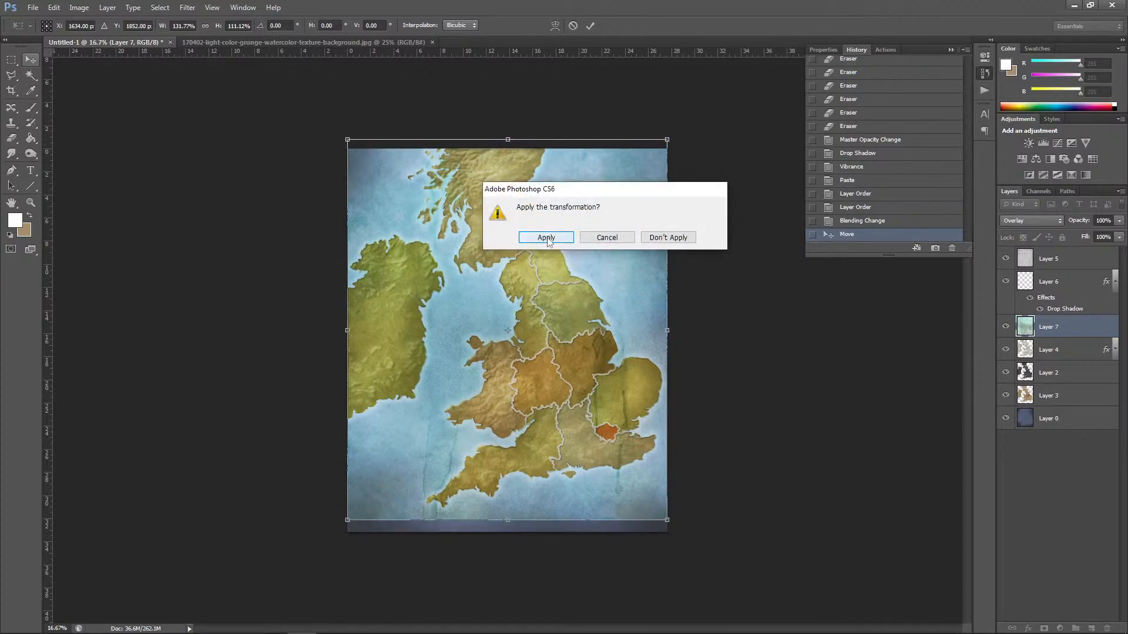
click(537, 235)
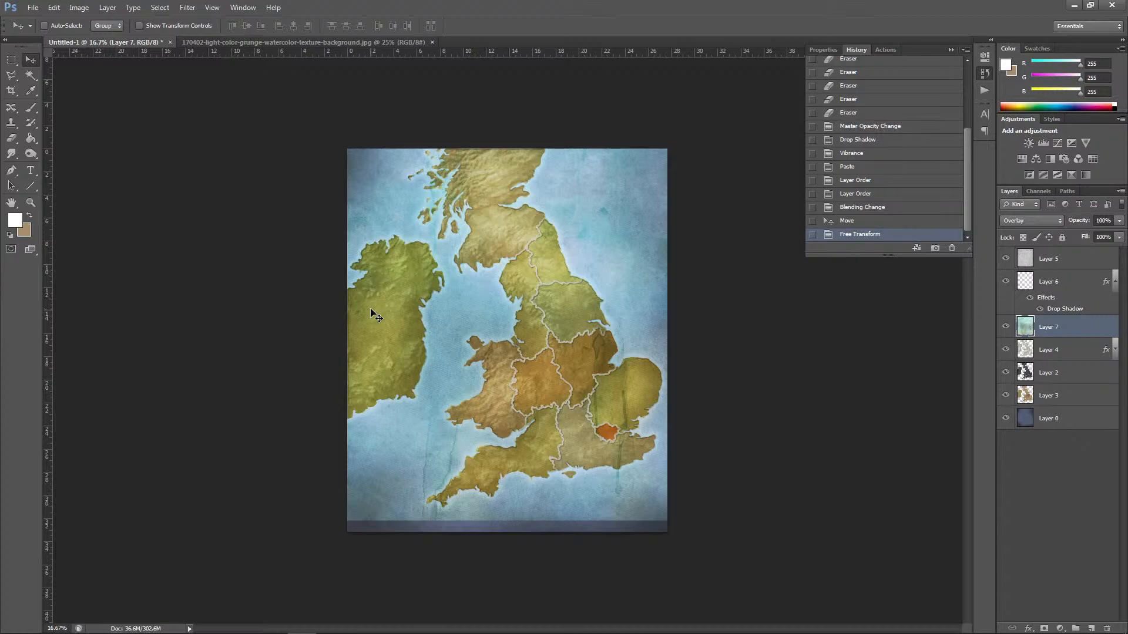
Step: Erase the watercolor texture over the Irish Sea, the sea south of Ireland and a patch north of Ireland
key(ctrl+plus)
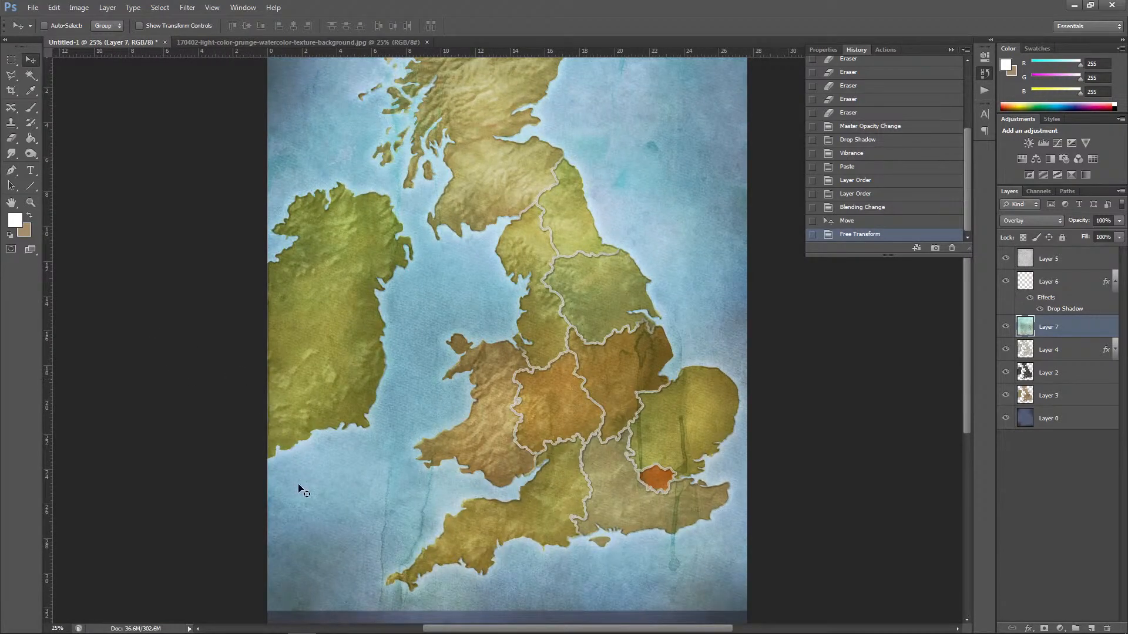
click(11, 138)
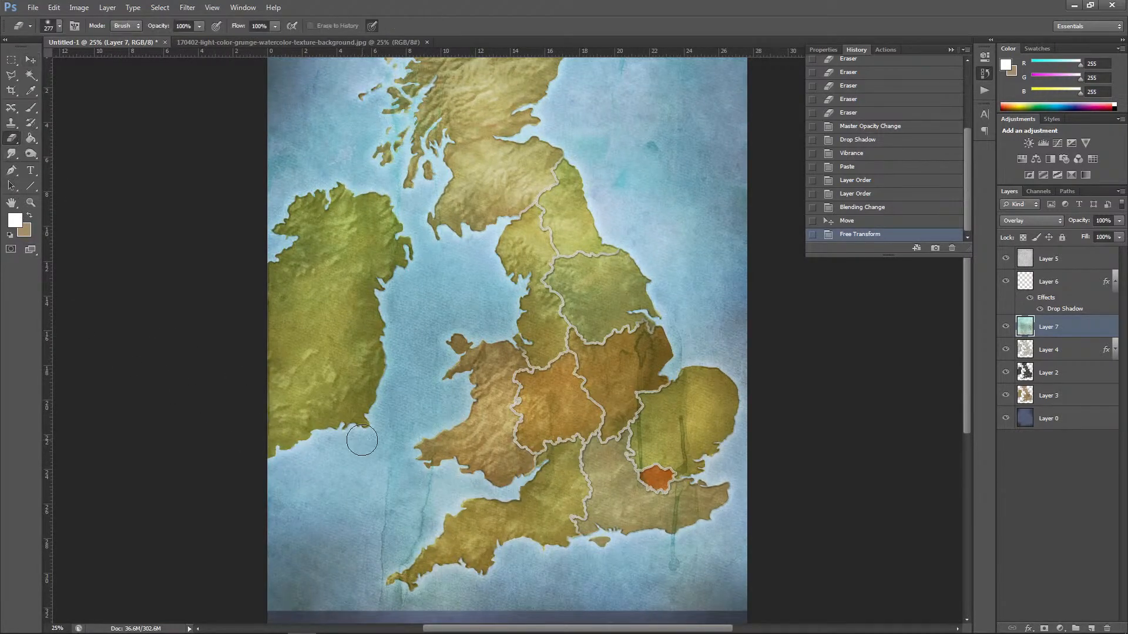
mouse_move(302, 605)
mouse_down()
mouse_move(269, 606)
mouse_move(299, 558)
mouse_move(263, 586)
mouse_move(284, 479)
mouse_move(276, 489)
mouse_move(329, 449)
mouse_move(384, 447)
mouse_move(408, 384)
mouse_move(408, 303)
mouse_move(420, 292)
mouse_move(436, 279)
mouse_move(449, 293)
mouse_move(433, 324)
mouse_move(468, 308)
mouse_move(483, 321)
mouse_move(477, 258)
mouse_move(431, 262)
mouse_up()
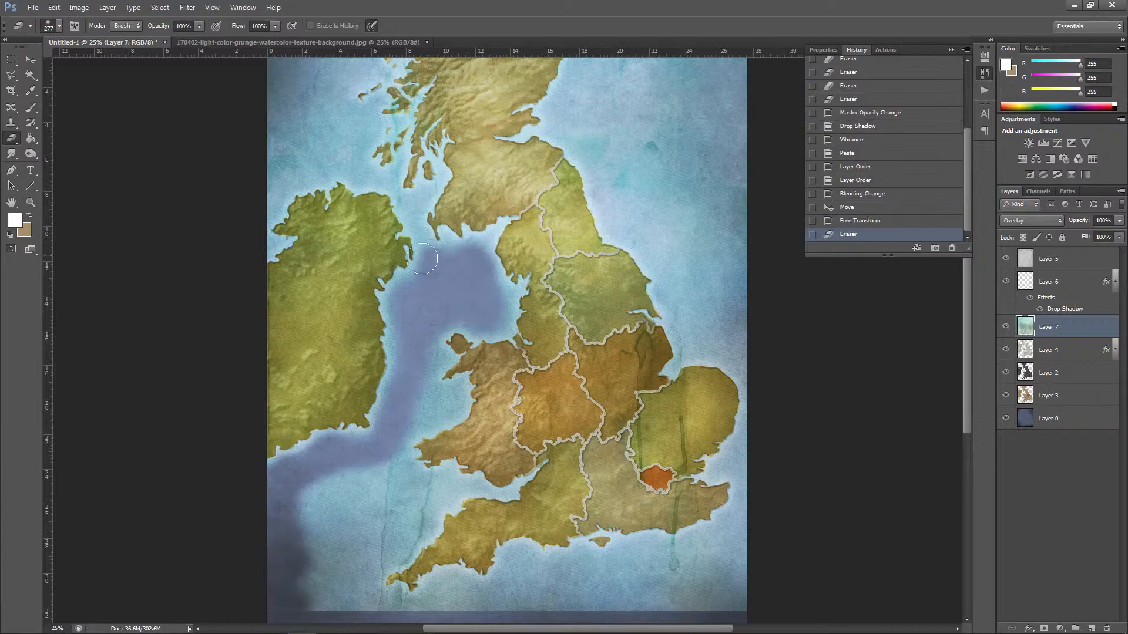
mouse_move(254, 211)
mouse_down()
mouse_move(288, 168)
mouse_move(331, 144)
mouse_up()
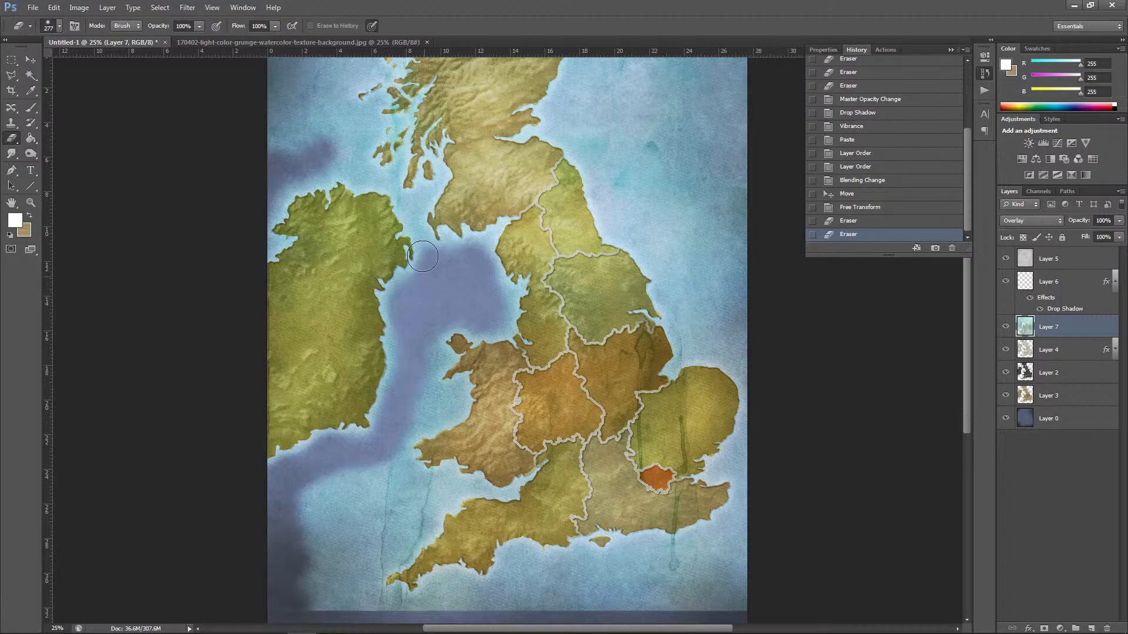
mouse_move(412, 234)
mouse_down()
mouse_move(444, 249)
mouse_move(443, 234)
mouse_move(469, 253)
mouse_move(503, 224)
mouse_move(487, 248)
mouse_move(503, 299)
mouse_up()
mouse_move(510, 303)
mouse_down()
mouse_move(512, 292)
mouse_move(513, 305)
mouse_move(479, 323)
mouse_up()
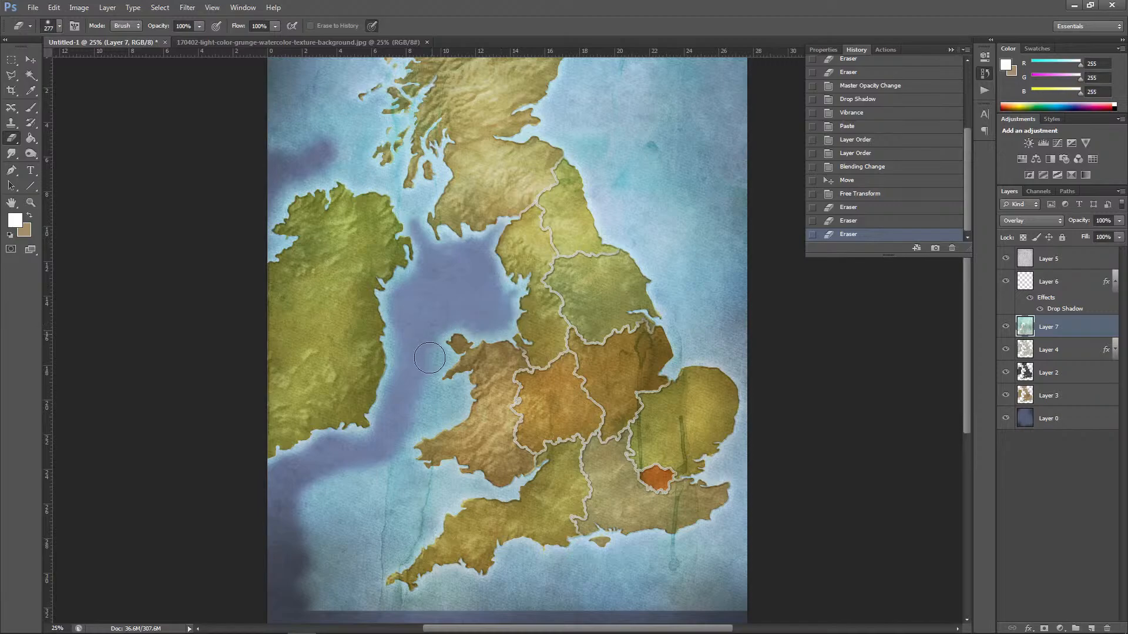
mouse_move(430, 359)
mouse_down()
mouse_move(425, 396)
mouse_move(452, 410)
mouse_move(430, 410)
mouse_move(433, 425)
mouse_move(411, 405)
mouse_move(431, 407)
mouse_move(408, 352)
mouse_up()
Step: Erase the watercolor texture from the channel between Ireland and Scotland, the northwest sea and the water off Scotland's east coast
mouse_move(345, 175)
mouse_down()
mouse_move(294, 186)
mouse_move(328, 170)
mouse_move(371, 179)
mouse_move(352, 167)
mouse_move(374, 135)
mouse_up()
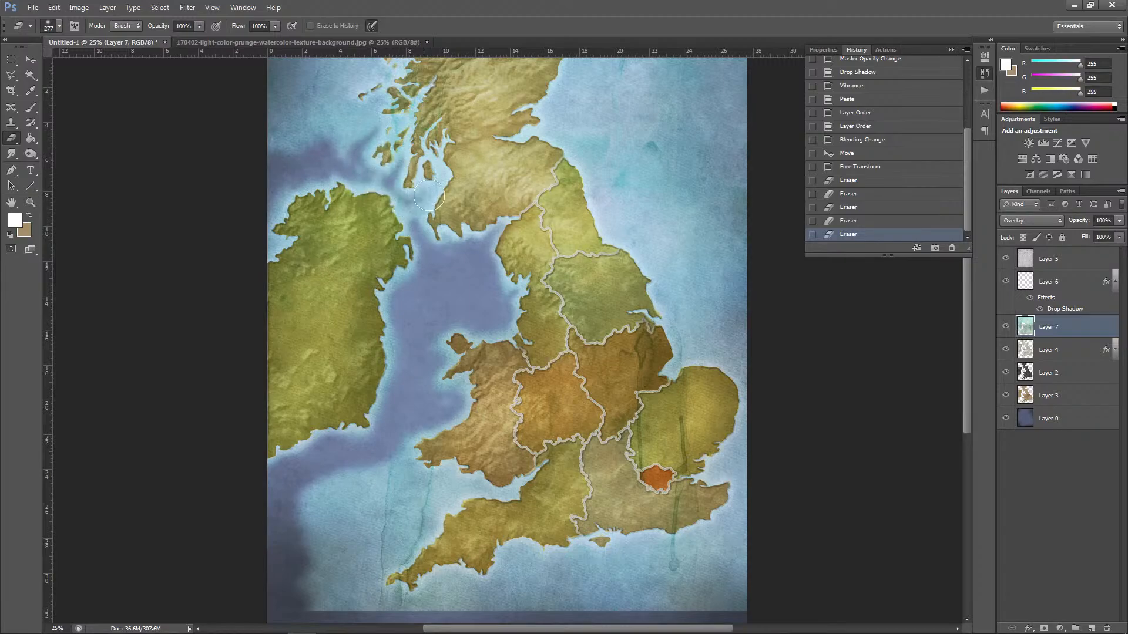
click(439, 180)
click(433, 187)
click(425, 195)
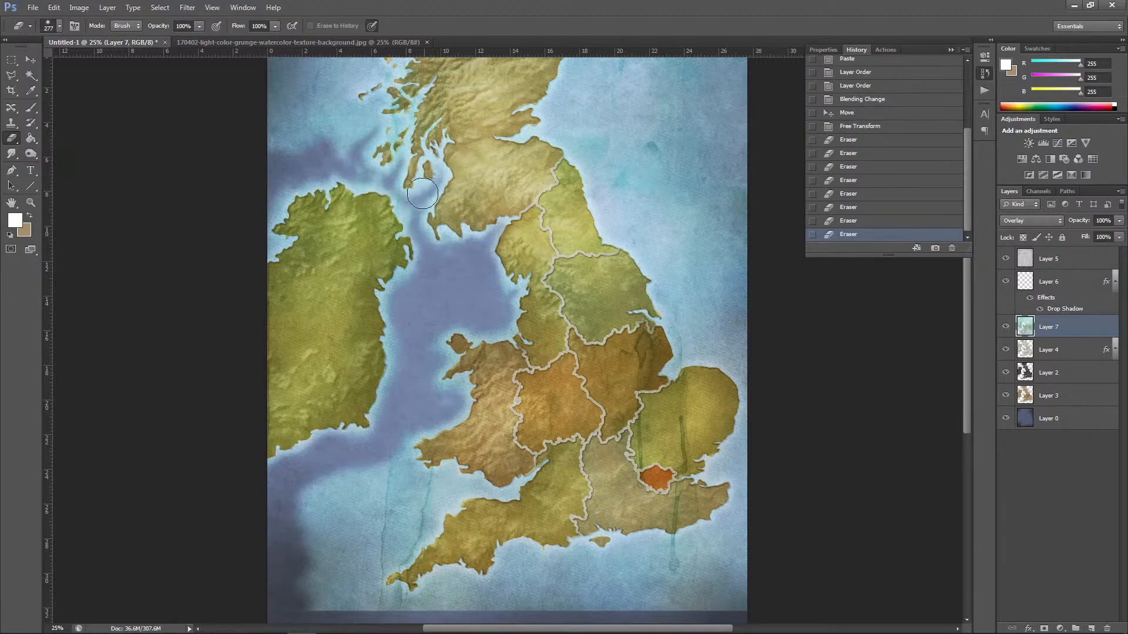
drag(423, 196, 398, 165)
scroll(967, 349, up, 3)
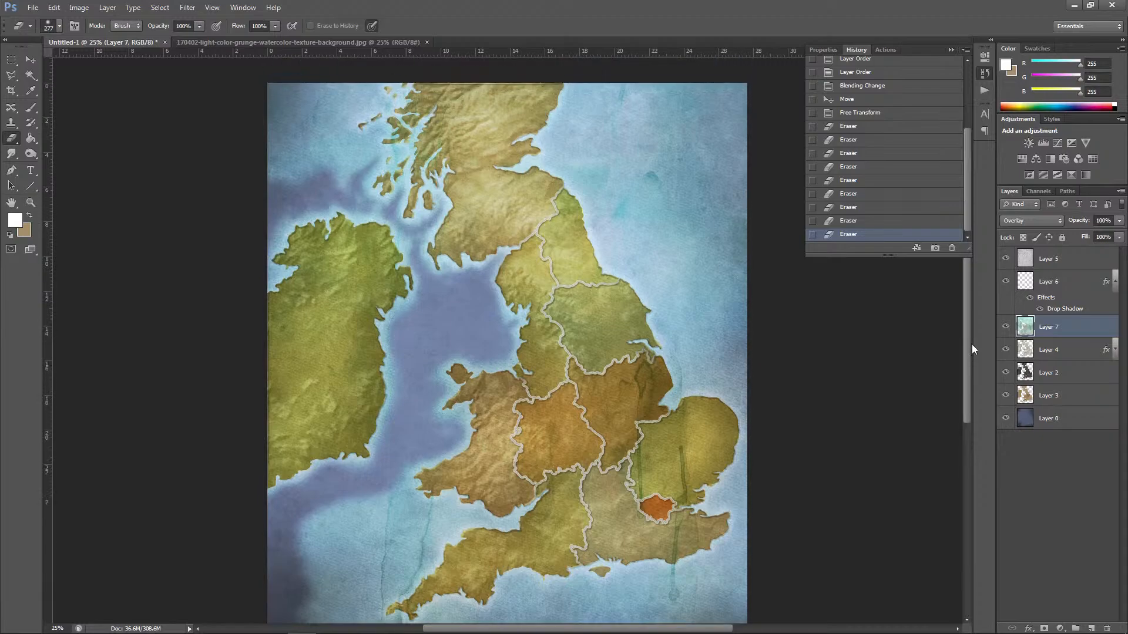
mouse_move(356, 247)
mouse_down()
mouse_move(373, 215)
mouse_move(287, 248)
mouse_move(300, 196)
mouse_move(339, 173)
mouse_move(282, 236)
mouse_move(279, 124)
mouse_move(284, 192)
mouse_move(320, 175)
mouse_move(334, 194)
mouse_move(374, 163)
mouse_move(370, 154)
mouse_move(385, 173)
mouse_move(372, 195)
mouse_move(403, 212)
mouse_move(342, 209)
mouse_up()
mouse_move(328, 153)
mouse_down()
mouse_move(382, 134)
mouse_move(371, 151)
mouse_move(400, 162)
mouse_move(313, 197)
mouse_move(257, 243)
mouse_move(290, 256)
mouse_move(260, 321)
mouse_move(273, 336)
mouse_move(268, 310)
mouse_move(306, 271)
mouse_up()
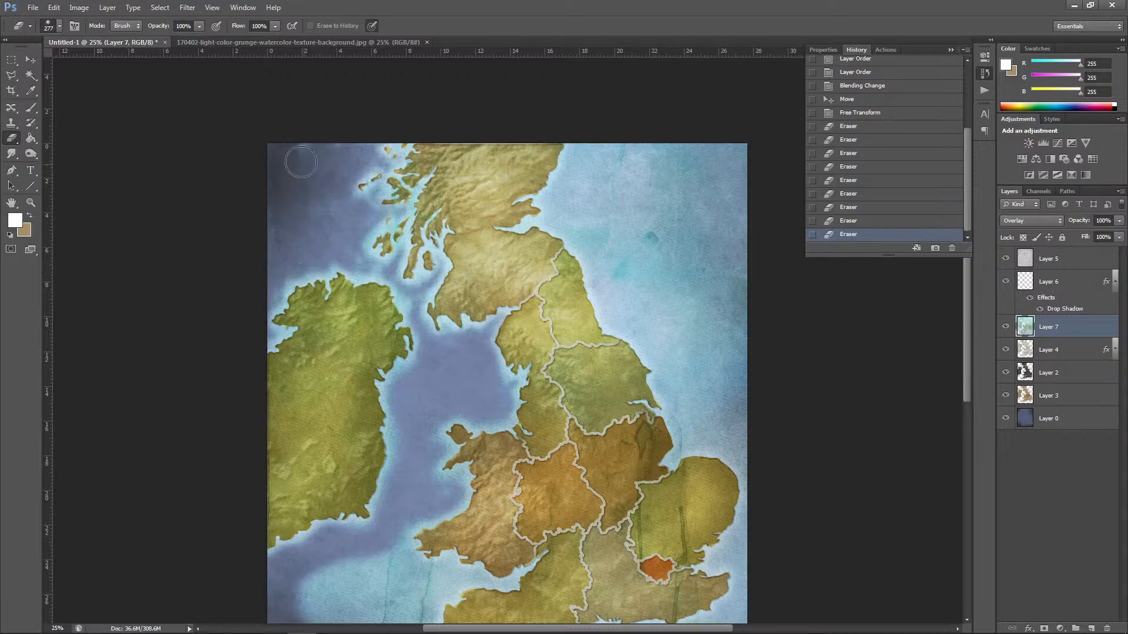
drag(301, 162, 360, 158)
mouse_move(579, 143)
mouse_down()
mouse_move(549, 214)
mouse_move(606, 123)
mouse_move(598, 182)
mouse_move(552, 217)
mouse_move(589, 160)
mouse_move(599, 181)
mouse_move(570, 211)
mouse_move(532, 220)
mouse_move(567, 235)
mouse_up()
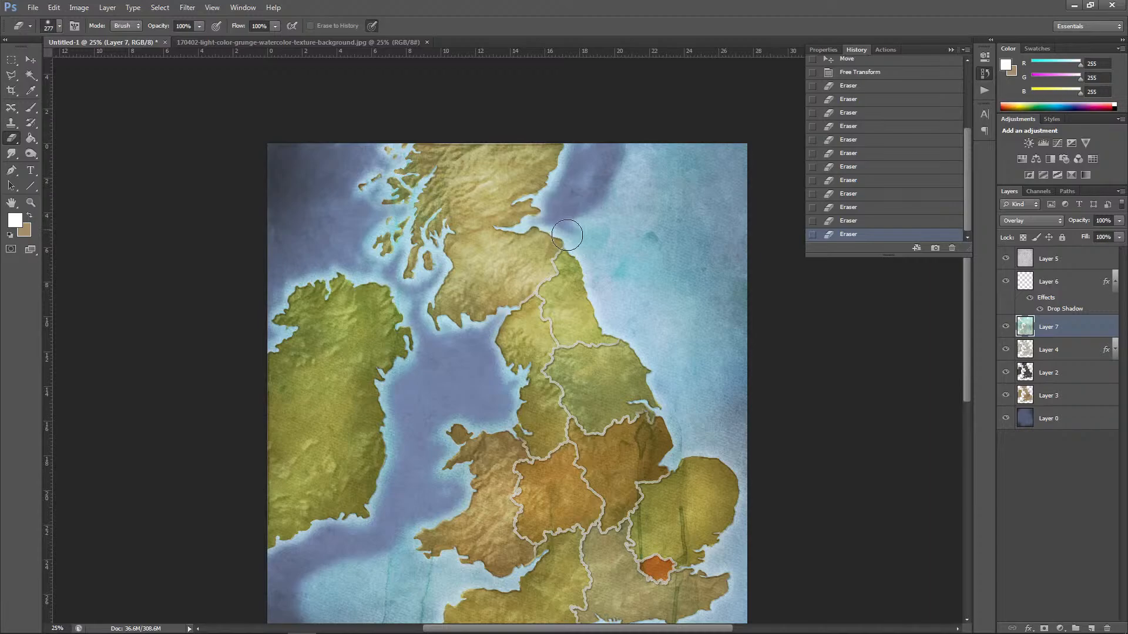
click(500, 378)
Step: Erase the watercolor texture from the sea southwest of Wales and Cornwall and along England's south coast
drag(967, 345, 967, 402)
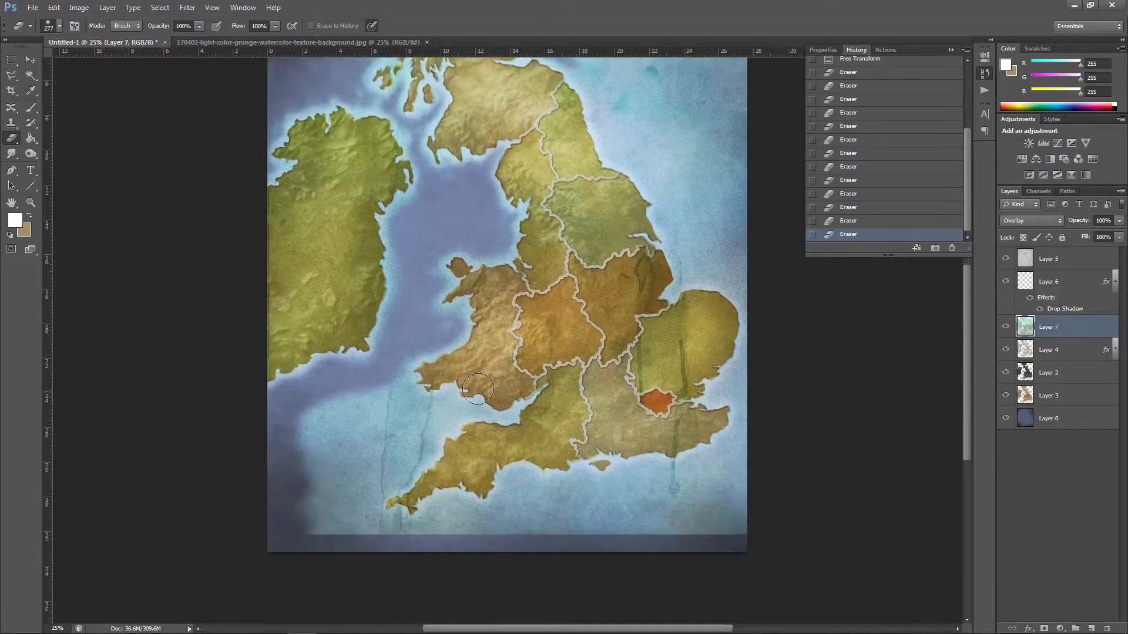
mouse_move(403, 364)
mouse_down()
mouse_move(431, 409)
mouse_move(448, 398)
mouse_move(507, 420)
mouse_move(441, 425)
mouse_move(393, 392)
mouse_move(305, 460)
mouse_move(372, 424)
mouse_move(331, 439)
mouse_up()
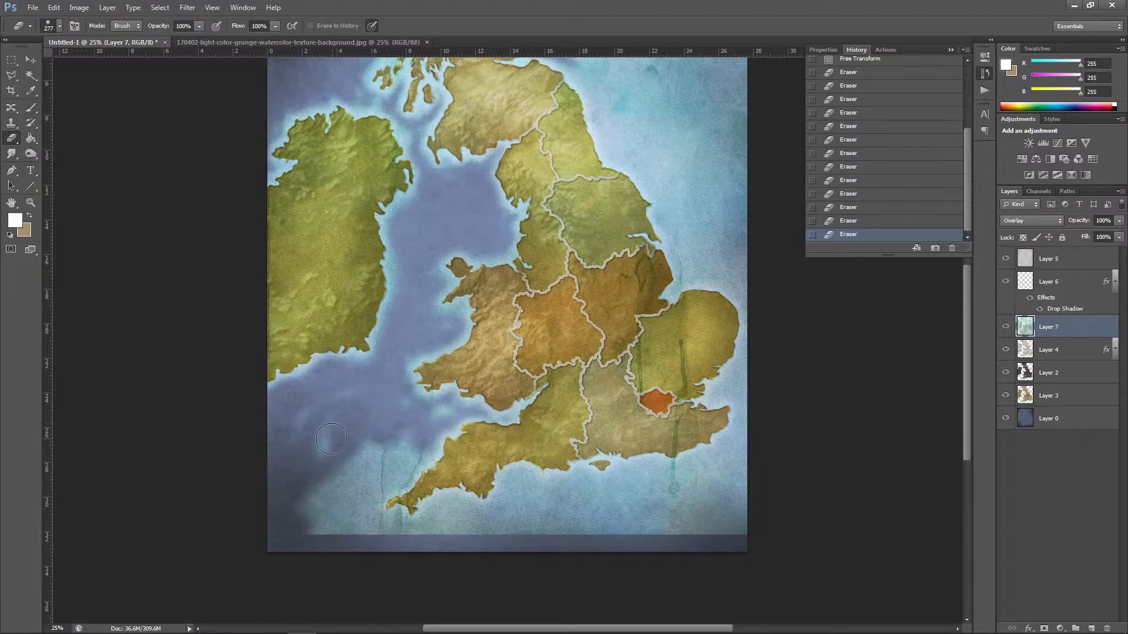
mouse_move(407, 408)
mouse_down()
mouse_move(378, 447)
mouse_move(341, 467)
mouse_move(327, 458)
mouse_move(363, 483)
mouse_move(424, 454)
mouse_move(345, 516)
mouse_move(388, 528)
mouse_move(295, 470)
mouse_up()
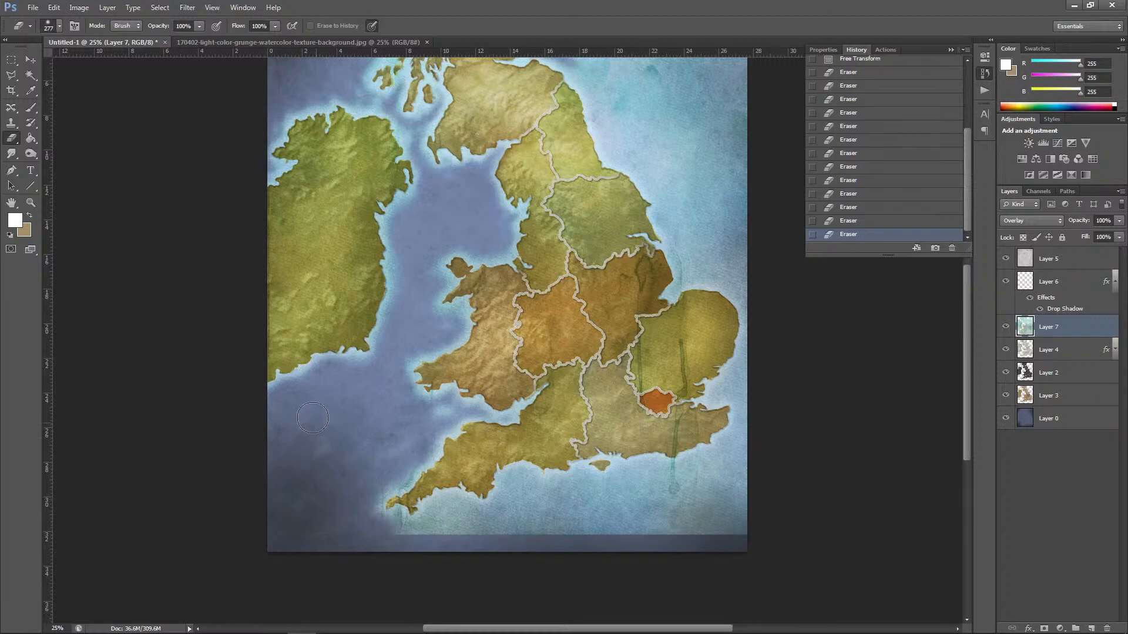
drag(313, 417, 325, 522)
mouse_move(393, 531)
mouse_down()
mouse_move(444, 520)
mouse_move(441, 507)
mouse_move(461, 516)
mouse_move(396, 539)
mouse_move(532, 513)
mouse_move(476, 520)
mouse_move(527, 485)
mouse_move(507, 542)
mouse_move(570, 518)
mouse_move(551, 491)
mouse_move(587, 490)
mouse_move(564, 526)
mouse_move(610, 528)
mouse_move(585, 543)
mouse_move(624, 508)
mouse_move(612, 484)
mouse_move(672, 478)
mouse_move(685, 491)
mouse_move(646, 484)
mouse_move(661, 497)
mouse_move(639, 527)
mouse_move(758, 524)
mouse_move(707, 539)
mouse_move(658, 490)
mouse_move(727, 453)
mouse_move(741, 466)
mouse_move(717, 466)
mouse_move(756, 417)
mouse_move(728, 387)
mouse_move(752, 385)
mouse_move(747, 427)
mouse_move(751, 330)
mouse_move(849, 303)
mouse_up()
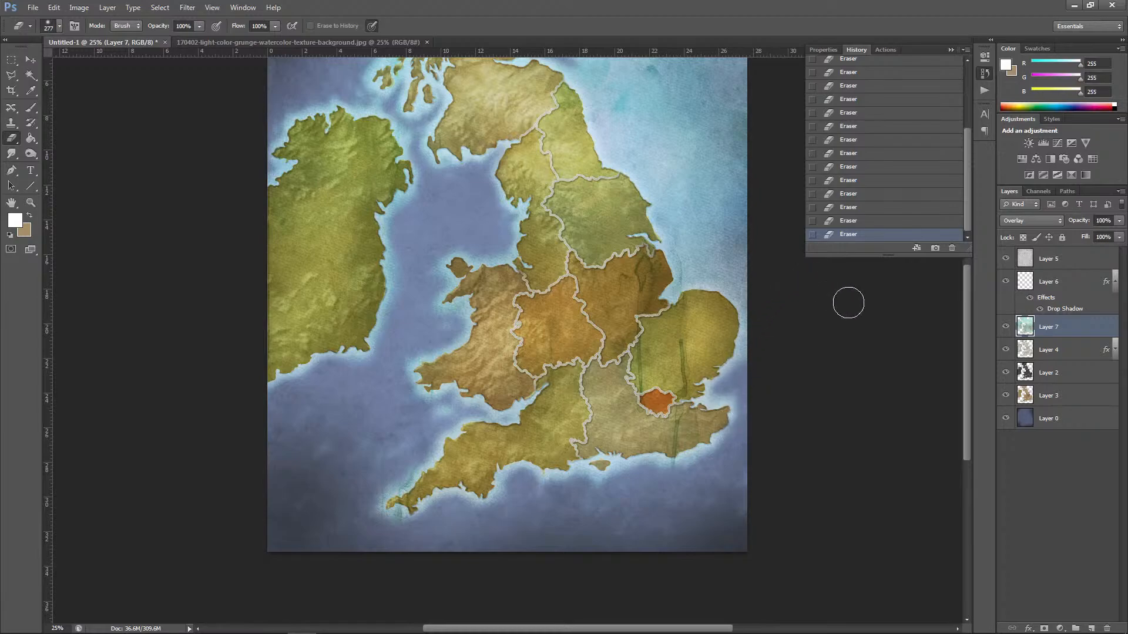
Step: Erase the watercolor texture from the North Sea along England's east coast, and touch up the erasure around the remaining coasts
drag(968, 369, 972, 345)
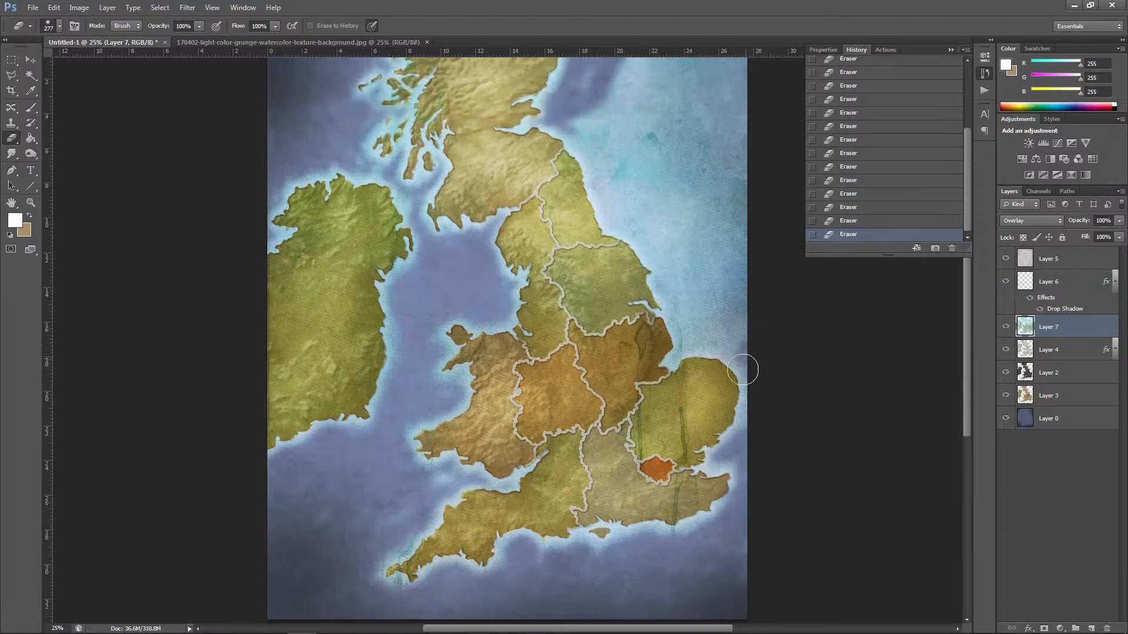
mouse_move(748, 346)
mouse_down()
mouse_move(724, 337)
mouse_move(696, 349)
mouse_move(683, 318)
mouse_move(669, 322)
mouse_move(759, 329)
mouse_move(710, 333)
mouse_move(747, 327)
mouse_up()
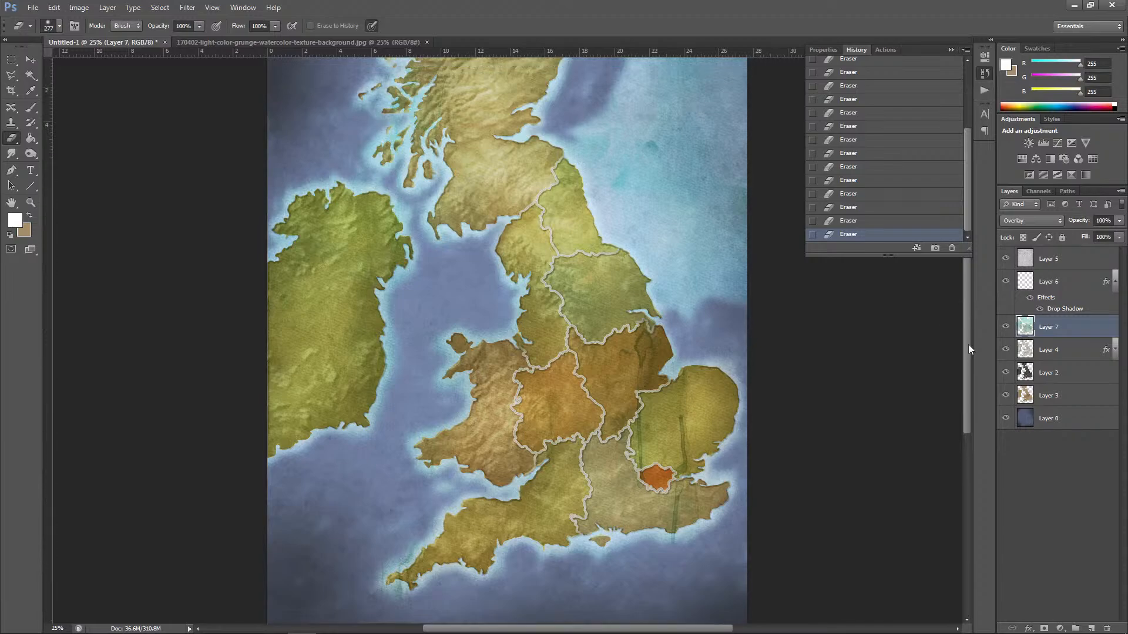
drag(969, 344, 968, 305)
mouse_move(731, 379)
mouse_down()
mouse_move(706, 402)
mouse_move(714, 408)
mouse_move(736, 369)
mouse_move(752, 374)
mouse_move(734, 454)
mouse_up()
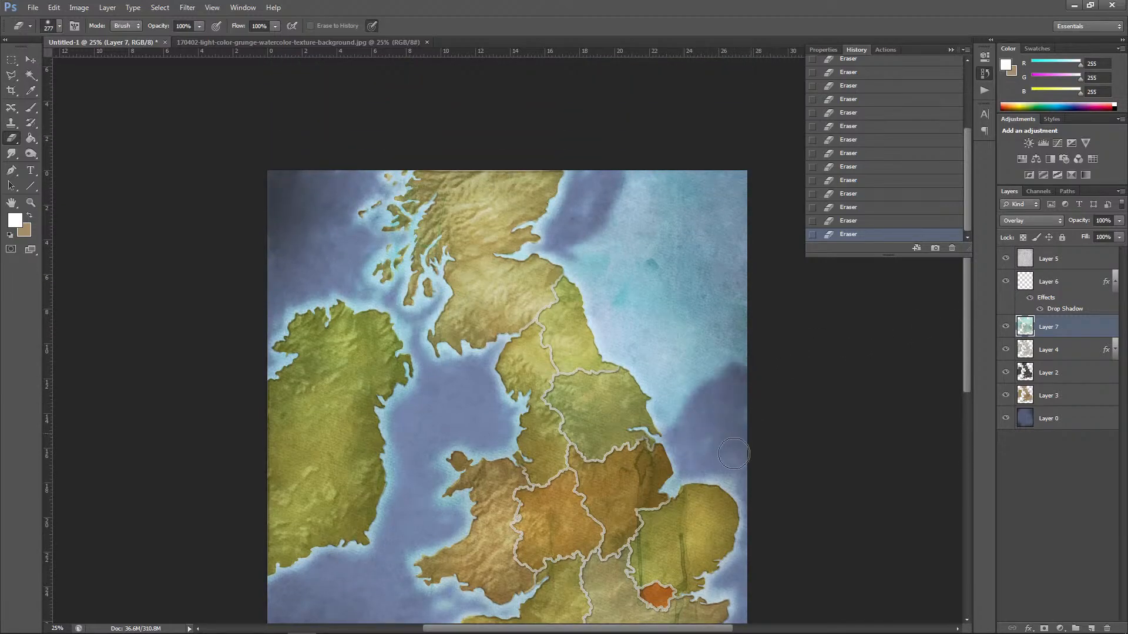
mouse_move(642, 215)
mouse_down()
mouse_move(632, 163)
mouse_move(613, 224)
mouse_move(589, 208)
mouse_move(594, 173)
mouse_move(587, 257)
mouse_move(612, 331)
mouse_move(572, 265)
mouse_move(593, 334)
mouse_move(662, 377)
mouse_move(672, 423)
mouse_move(684, 382)
mouse_move(703, 404)
mouse_move(729, 376)
mouse_move(738, 329)
mouse_move(721, 320)
mouse_move(719, 267)
mouse_move(665, 310)
mouse_move(629, 320)
mouse_move(620, 239)
mouse_move(639, 165)
mouse_move(732, 152)
mouse_move(733, 249)
mouse_move(609, 174)
mouse_up()
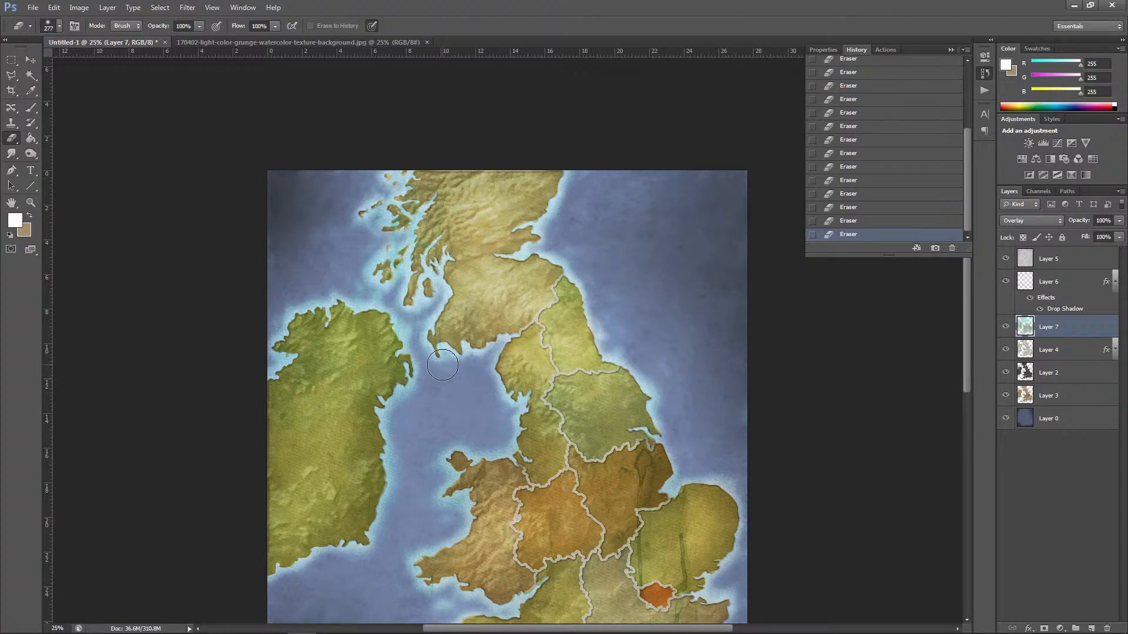
mouse_move(446, 344)
mouse_down()
mouse_move(435, 300)
mouse_move(452, 295)
mouse_move(446, 269)
mouse_move(502, 256)
mouse_move(478, 250)
mouse_move(495, 243)
mouse_move(477, 247)
mouse_move(522, 225)
mouse_move(488, 229)
mouse_move(494, 198)
mouse_move(466, 233)
mouse_move(467, 221)
mouse_move(516, 193)
mouse_move(535, 204)
mouse_move(545, 183)
mouse_move(442, 220)
mouse_move(447, 193)
mouse_move(465, 184)
mouse_move(437, 182)
mouse_up()
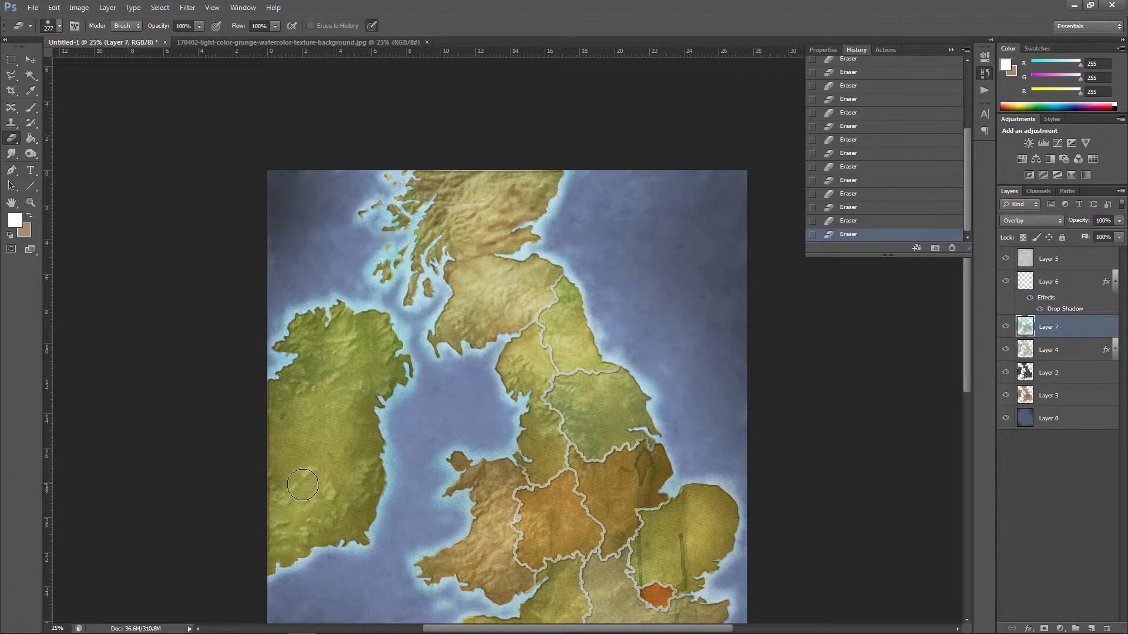
mouse_move(286, 504)
mouse_down()
mouse_move(275, 538)
mouse_move(295, 549)
mouse_up()
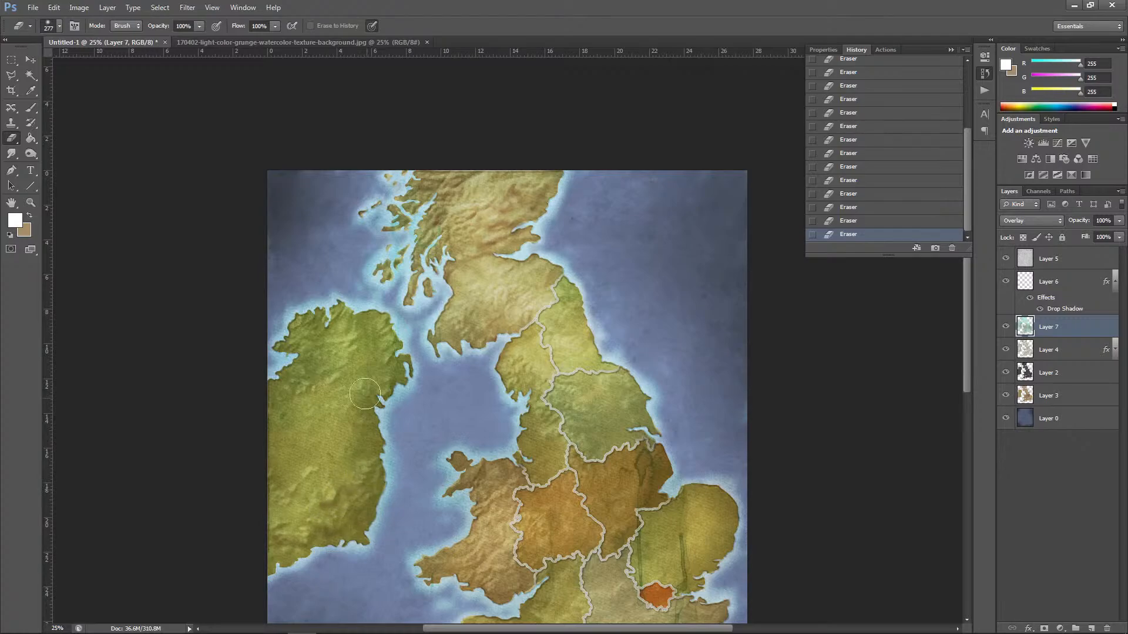
mouse_move(366, 394)
mouse_down()
mouse_move(343, 381)
mouse_move(351, 364)
mouse_move(315, 359)
mouse_move(341, 325)
mouse_move(374, 347)
mouse_move(350, 376)
mouse_up()
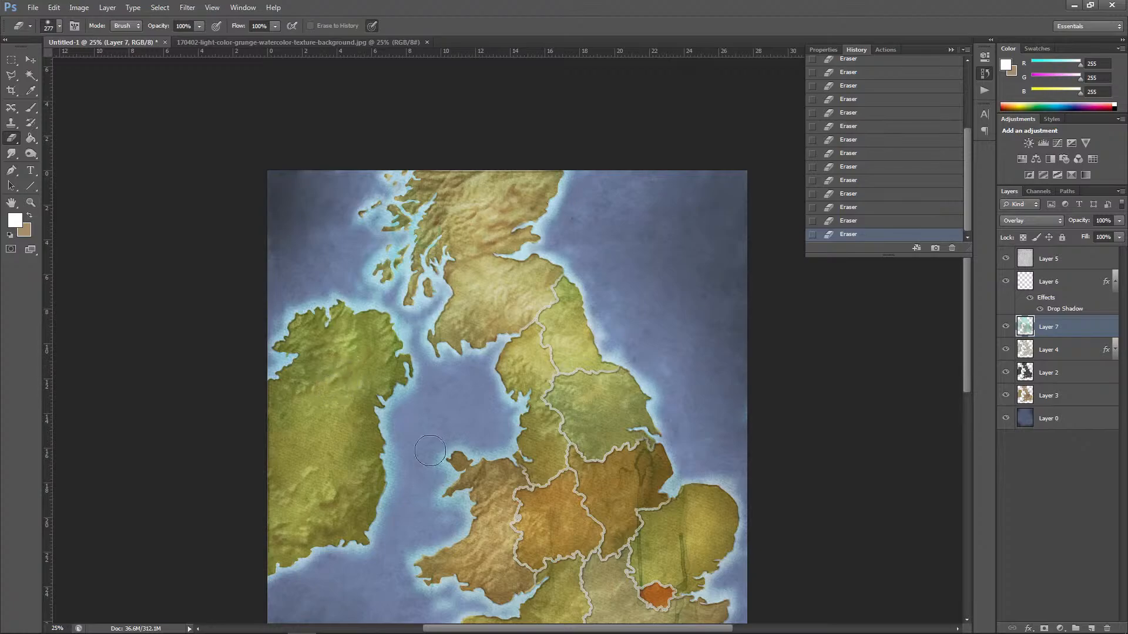
mouse_move(641, 473)
mouse_down()
mouse_move(641, 460)
mouse_move(655, 476)
mouse_move(632, 459)
mouse_move(650, 461)
mouse_up()
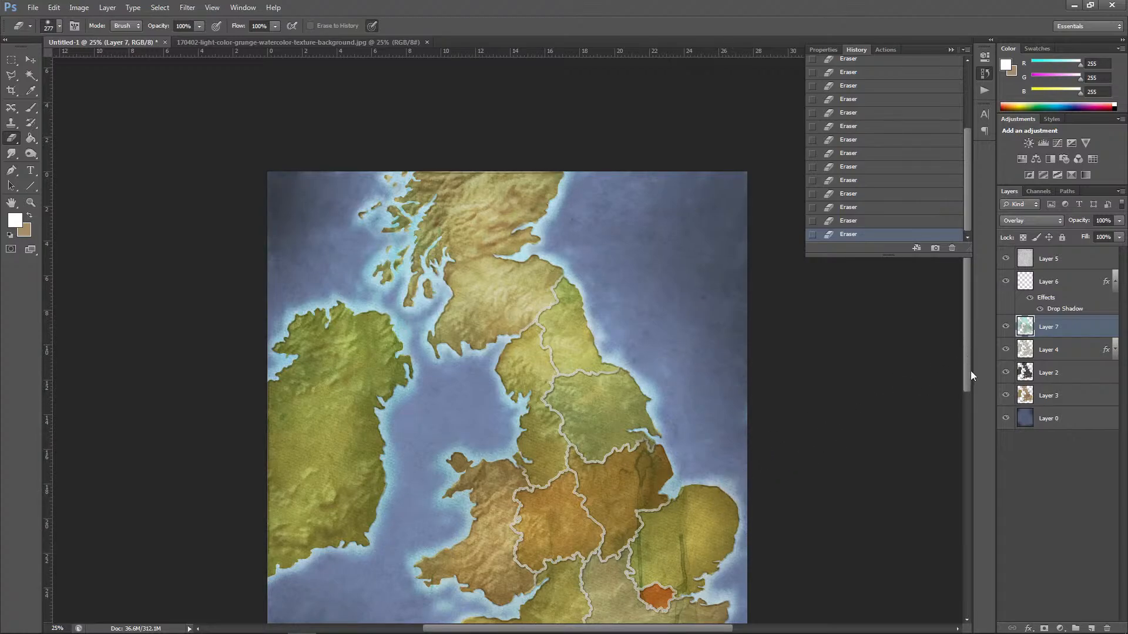
Step: Smudge away the dark vertical streaks of the watercolor texture over East Anglia and the East Midlands with the Smudge tool at 50% strength
drag(968, 354, 968, 414)
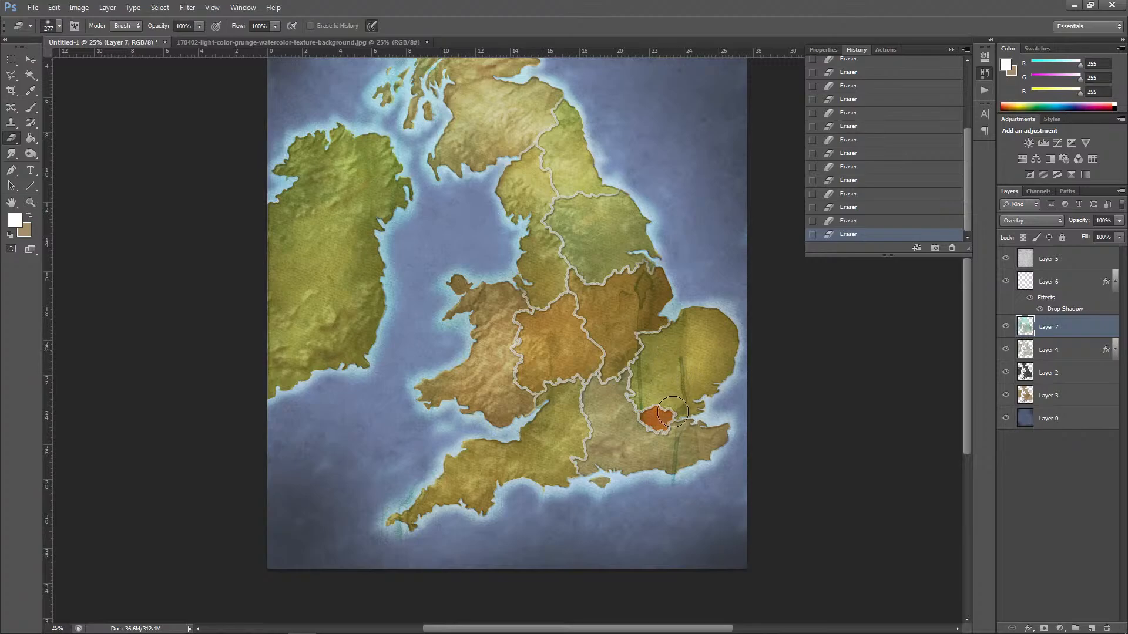
click(12, 154)
mouse_move(681, 381)
mouse_down()
mouse_move(683, 391)
mouse_move(680, 356)
mouse_up()
mouse_move(681, 356)
mouse_down()
mouse_move(685, 391)
mouse_move(689, 376)
mouse_move(675, 410)
mouse_up()
mouse_move(675, 410)
mouse_down()
mouse_move(703, 376)
mouse_move(683, 353)
mouse_up()
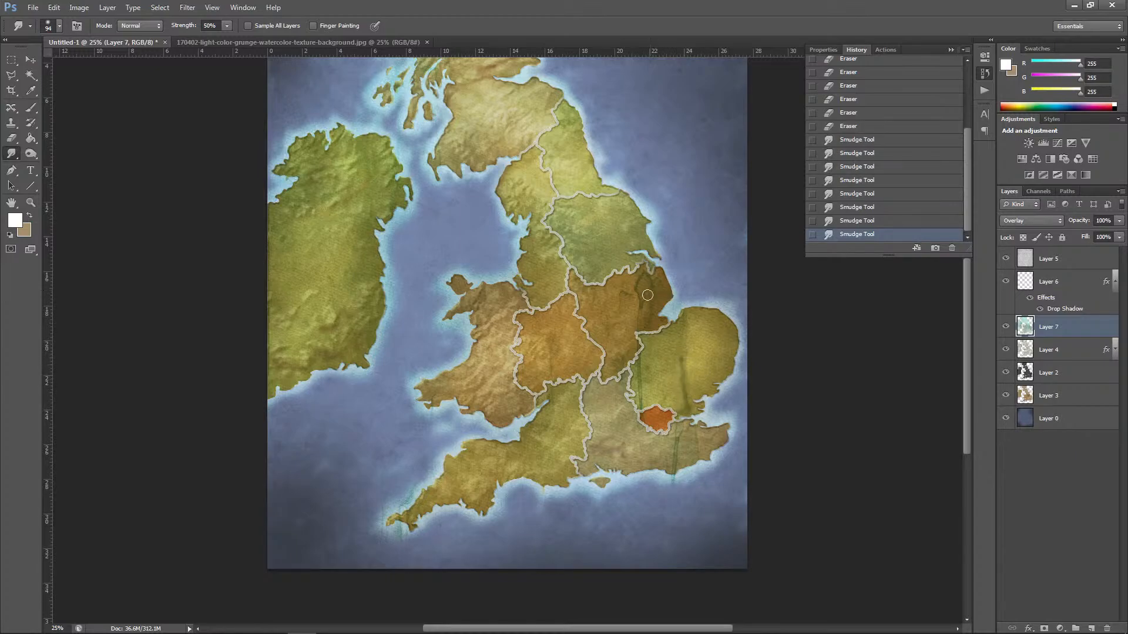
mouse_move(647, 295)
mouse_down()
mouse_move(650, 271)
mouse_move(632, 298)
mouse_move(650, 289)
mouse_move(643, 305)
mouse_move(648, 289)
mouse_move(629, 277)
mouse_move(638, 294)
mouse_move(655, 293)
mouse_move(643, 300)
mouse_move(651, 307)
mouse_move(663, 292)
mouse_move(624, 300)
mouse_move(643, 268)
mouse_move(662, 288)
mouse_up()
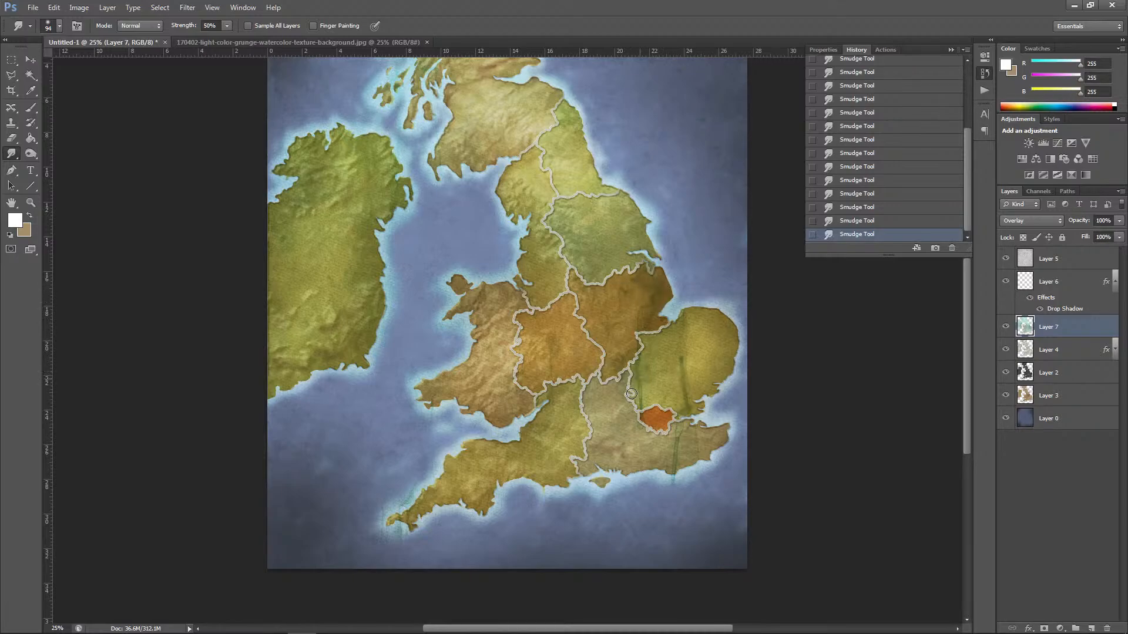
drag(688, 406, 684, 367)
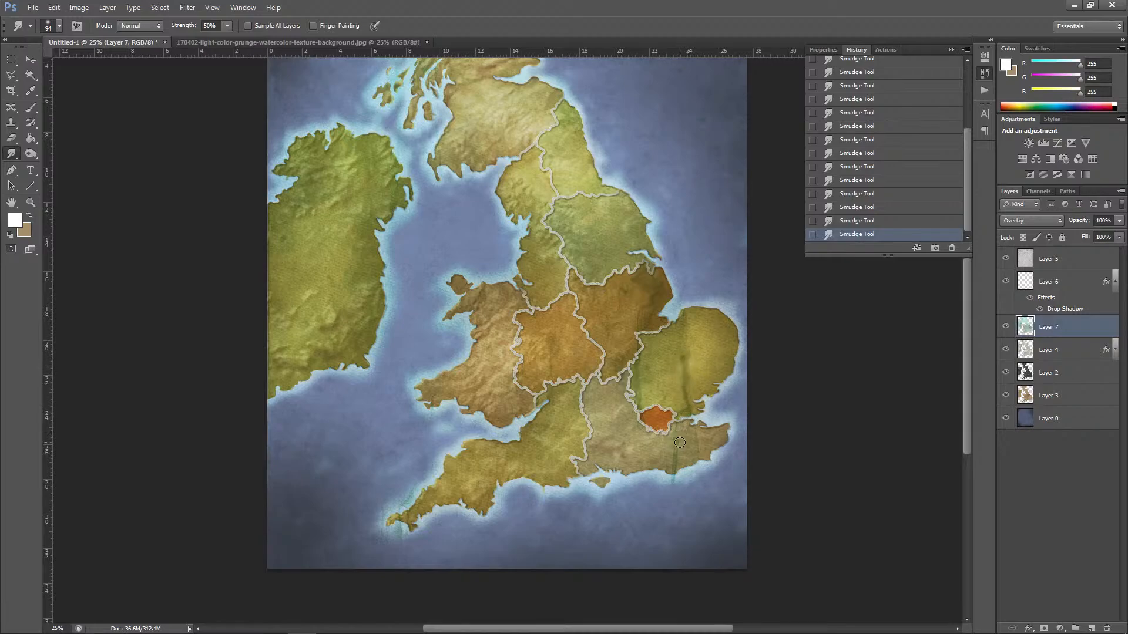
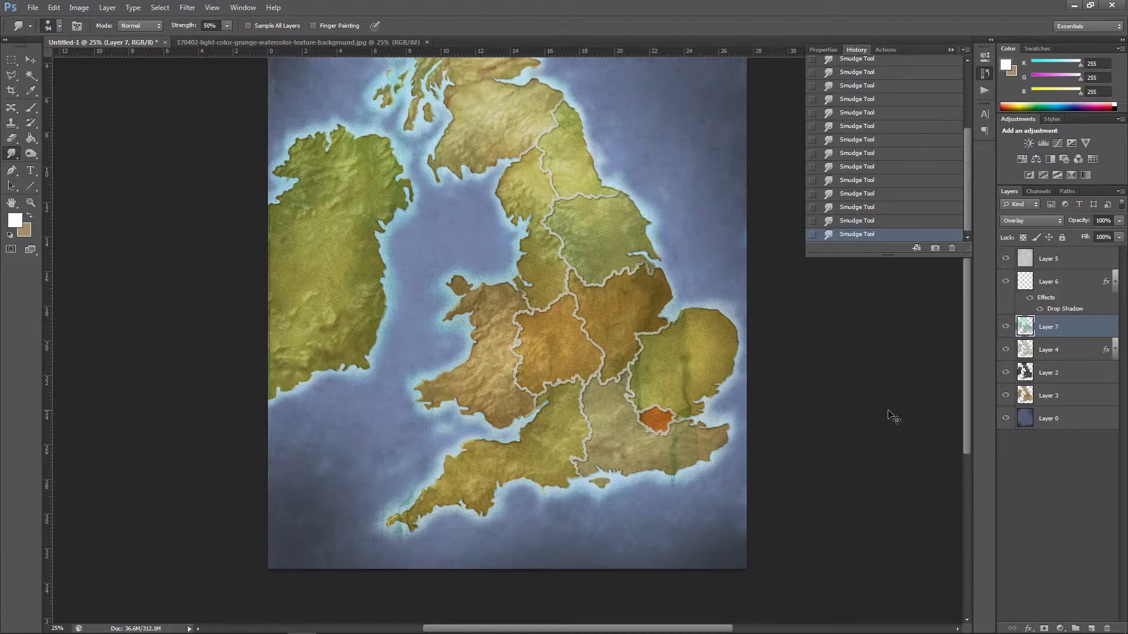
Step: Draw a 4 px white vertical line down the full canvas on a new layer above Layer 0, and move it near the map's left edge
key(ctrl+minus)
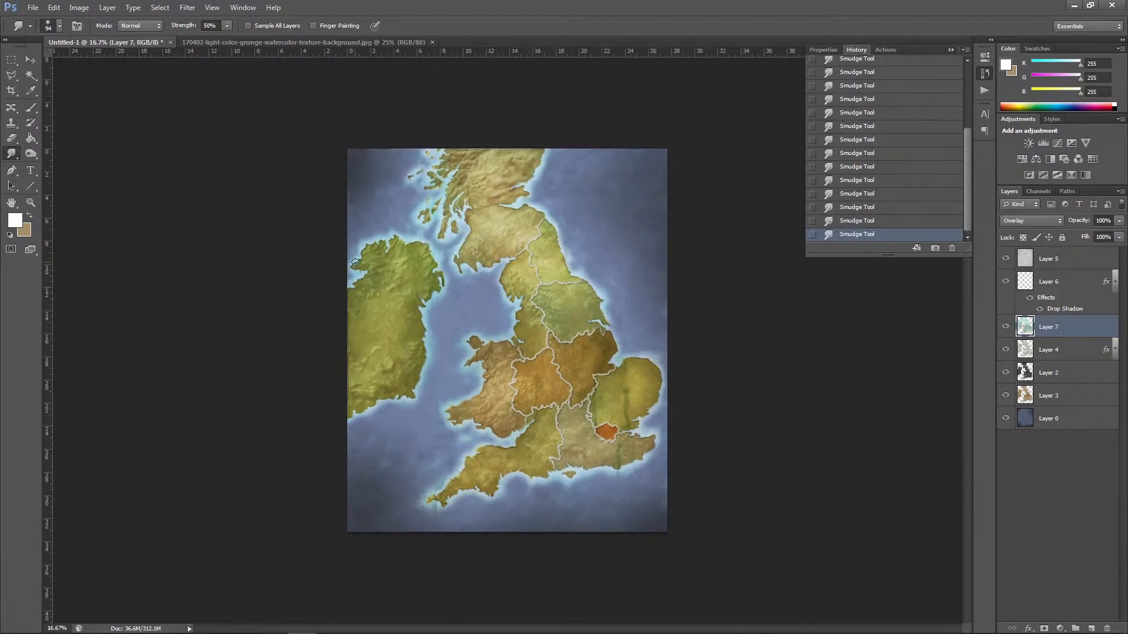
click(31, 185)
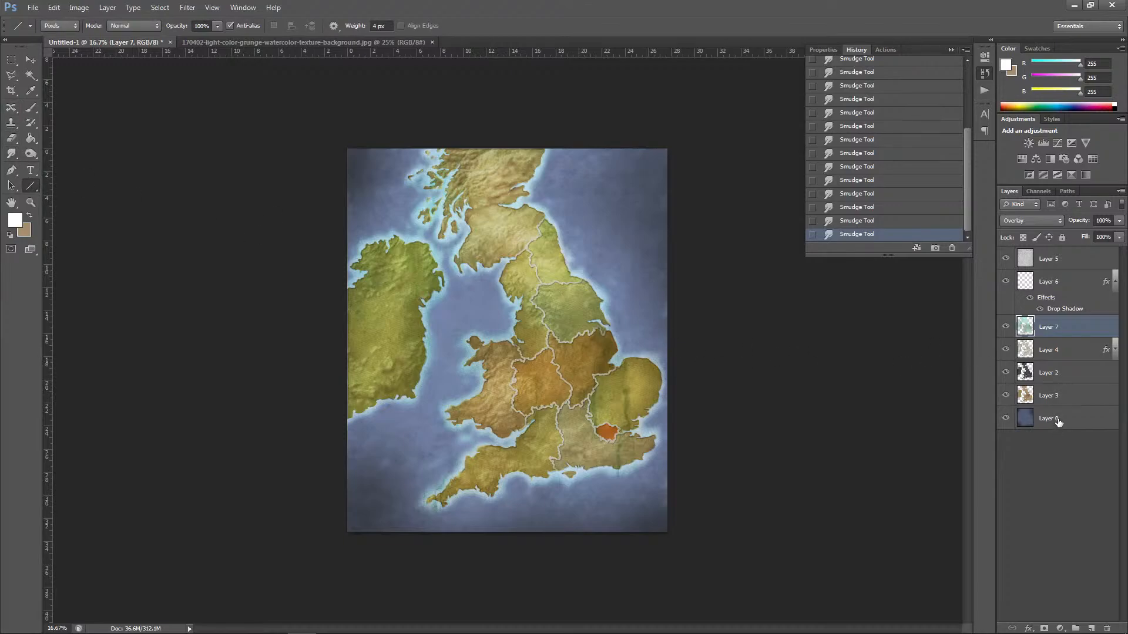
click(1059, 422)
click(1091, 628)
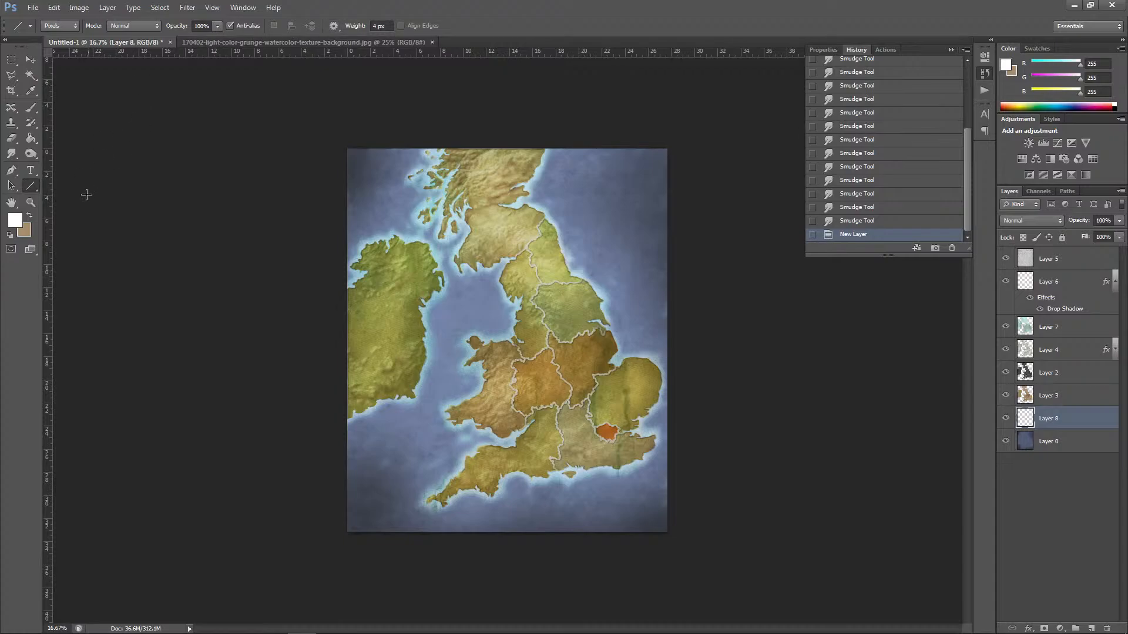
mouse_move(383, 147)
mouse_down()
mouse_move(388, 338)
mouse_move(372, 541)
mouse_move(397, 540)
mouse_up()
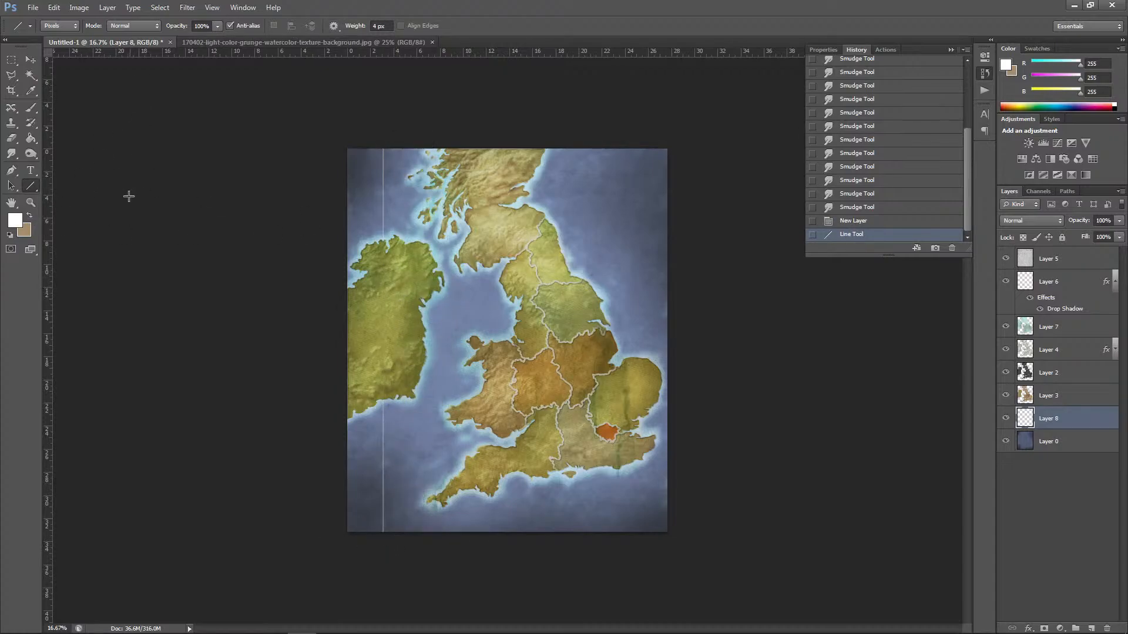
click(31, 59)
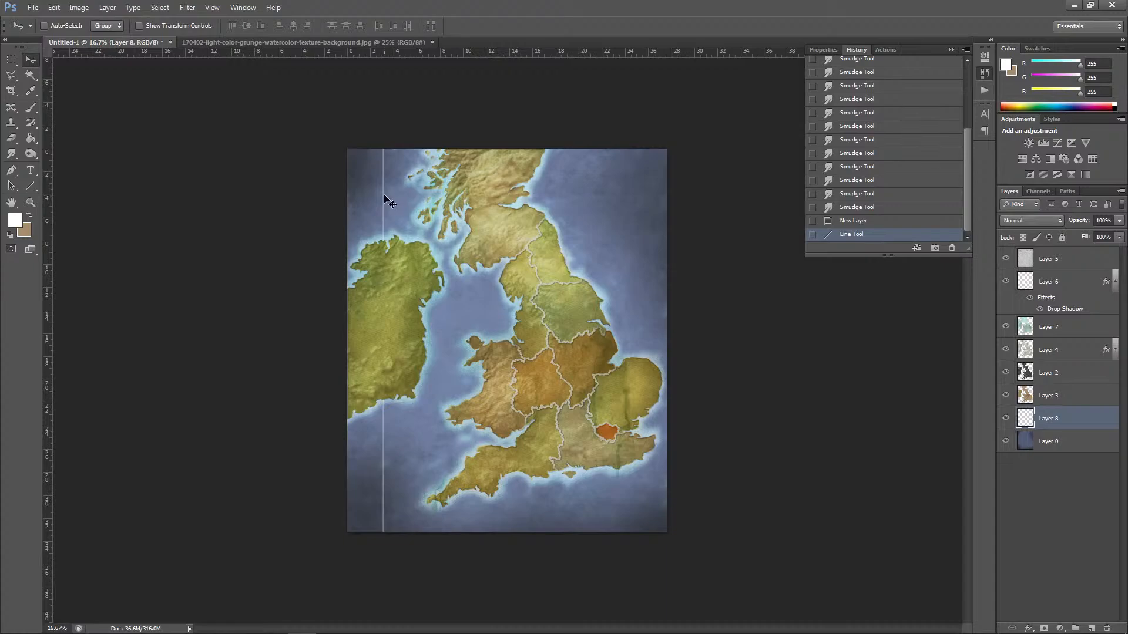
drag(385, 199, 367, 200)
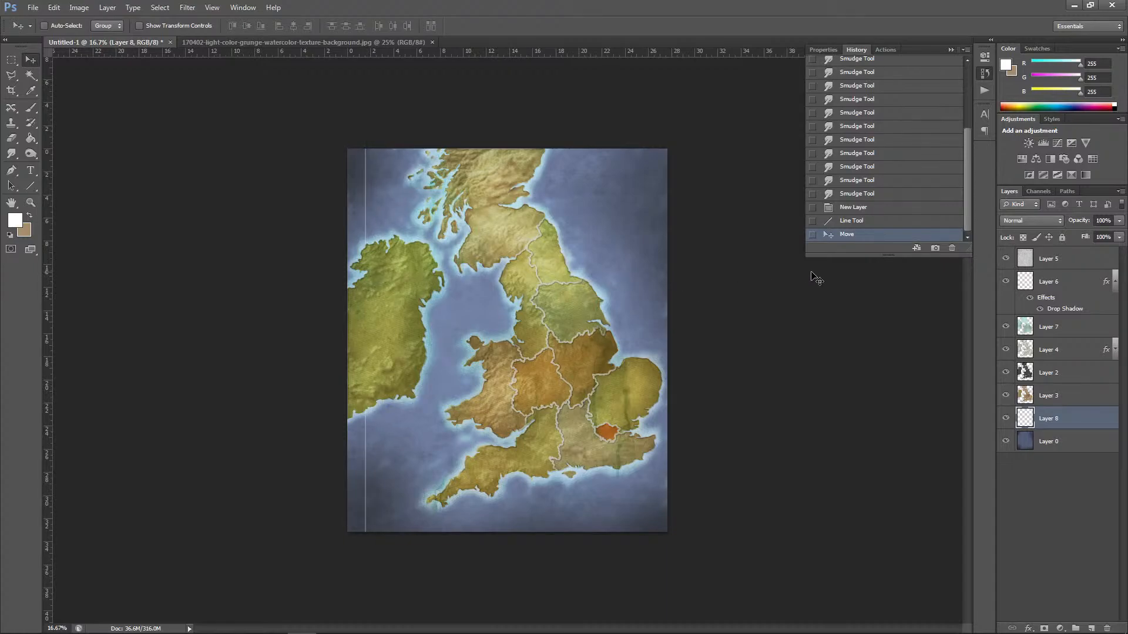
Step: Copy the vertical line and place the duplicate a short distance to its right as the second grid line
key(ctrl+a)
key(ctrl+c)
key(ctrl+v)
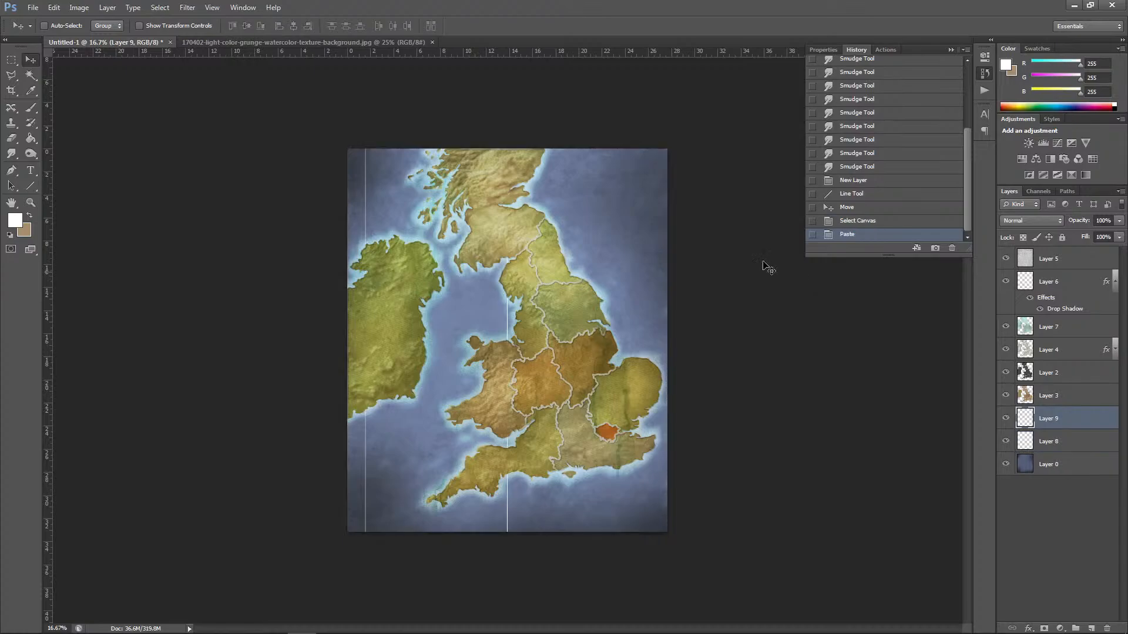
drag(508, 321, 388, 319)
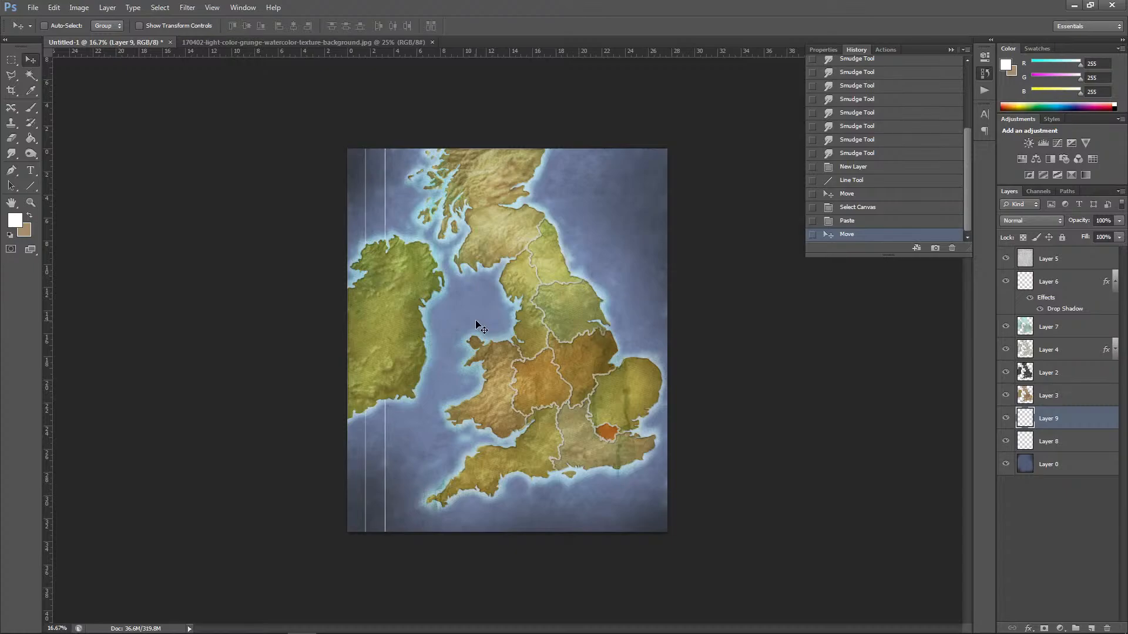
key(ctrl+plus)
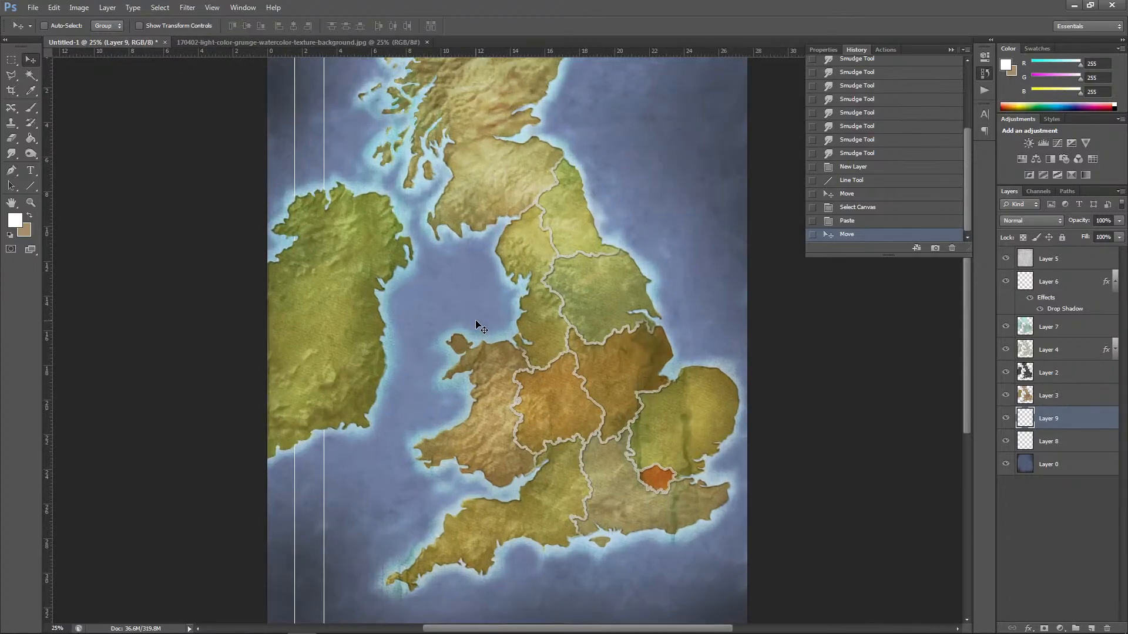
key(ctrl+minus)
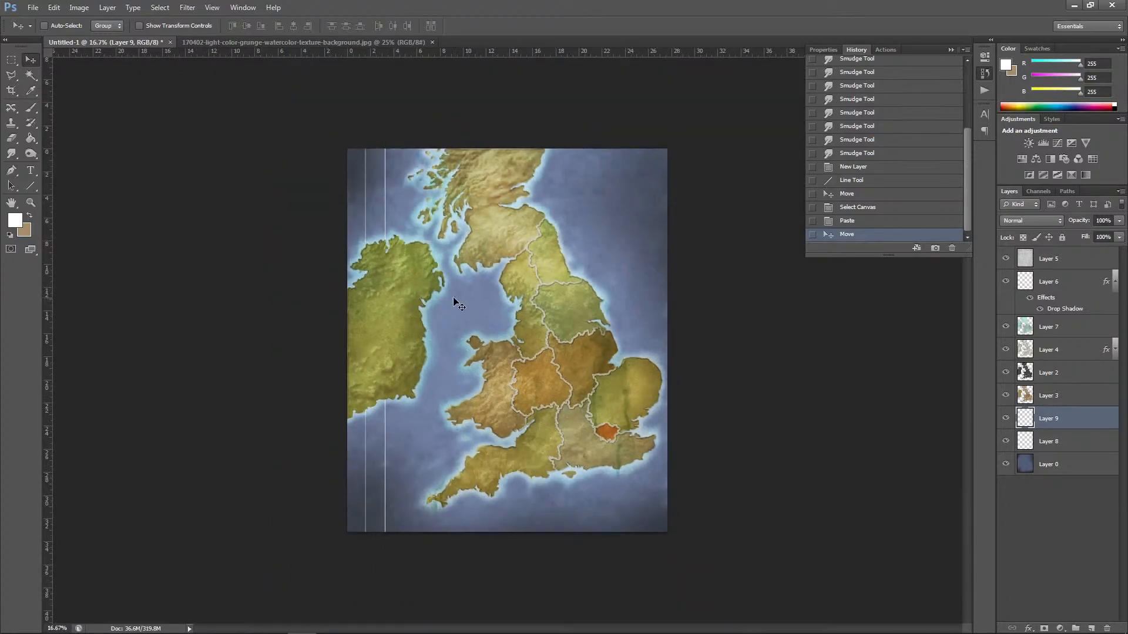
Step: Paste three more copies of the vertical line and place them at the same spacing further right
key(ctrl+v)
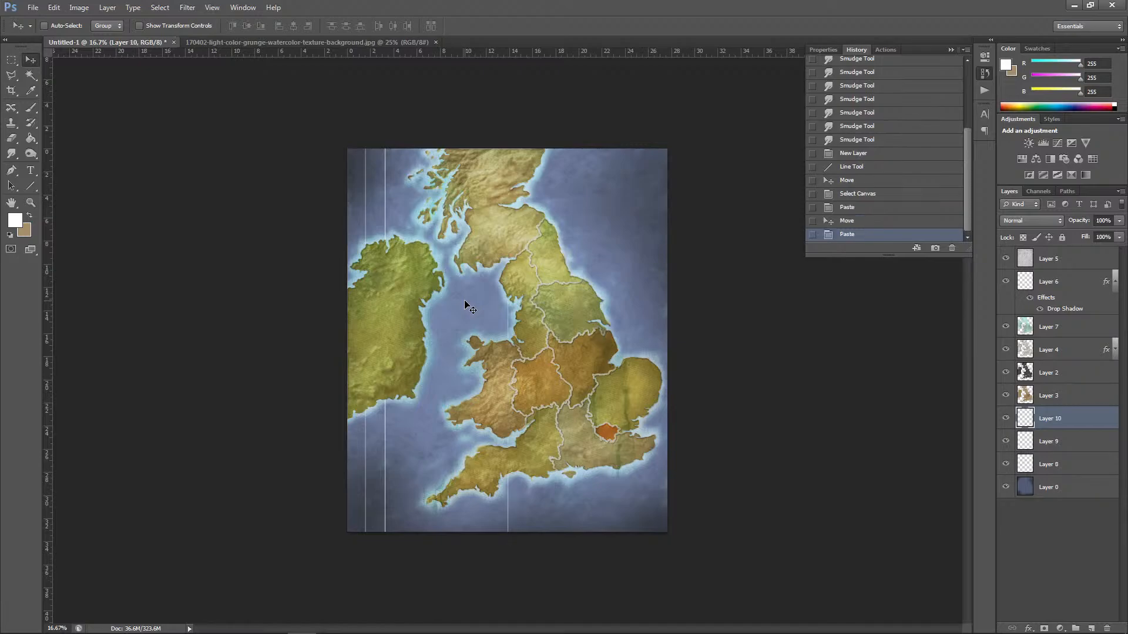
drag(509, 304, 407, 304)
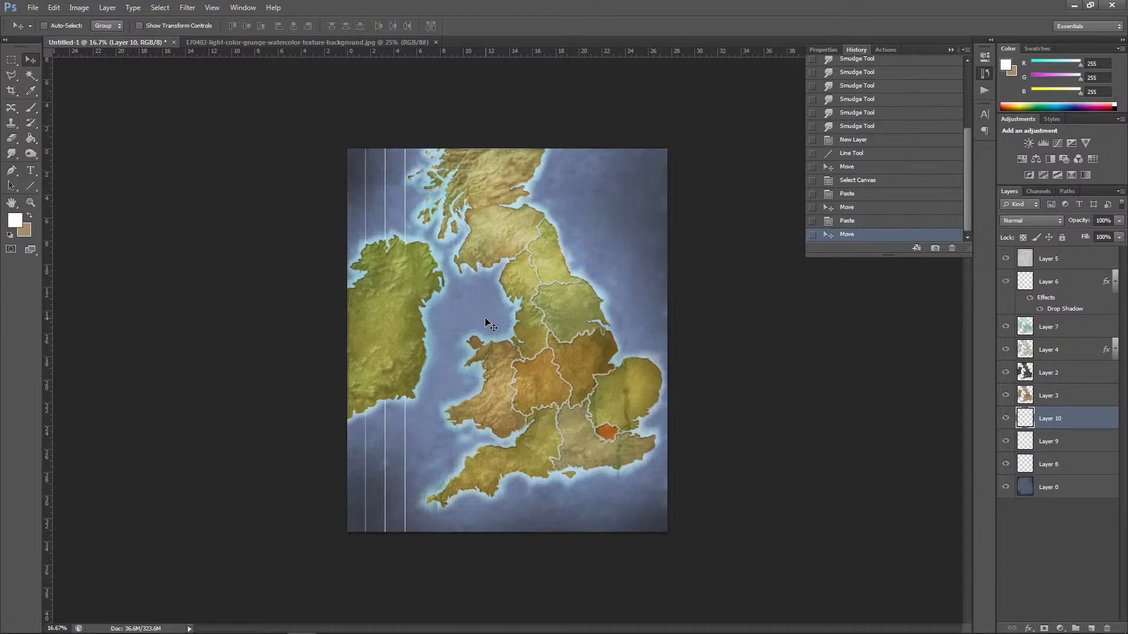
key(ctrl+v)
drag(507, 305, 425, 303)
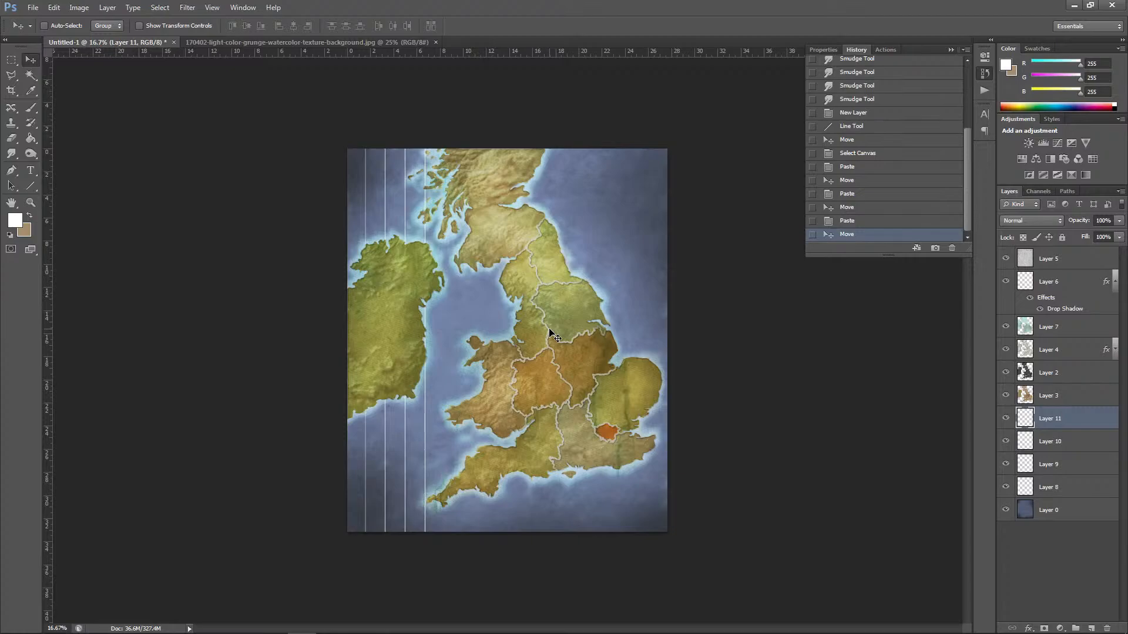
key(ctrl+v)
drag(509, 320, 446, 315)
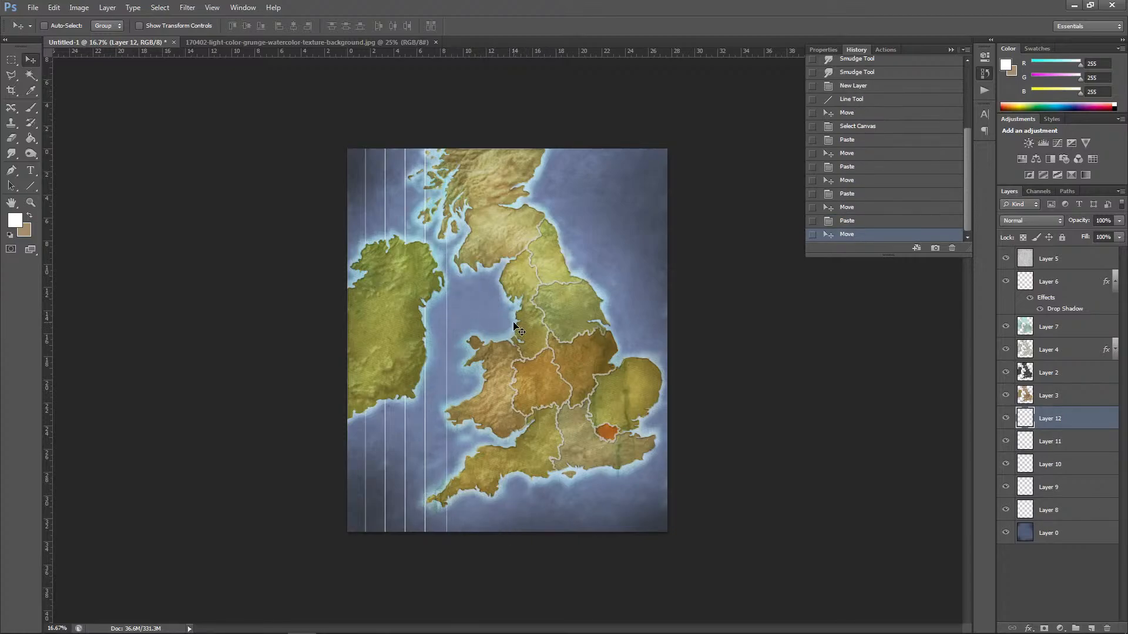
key(shift+Left)
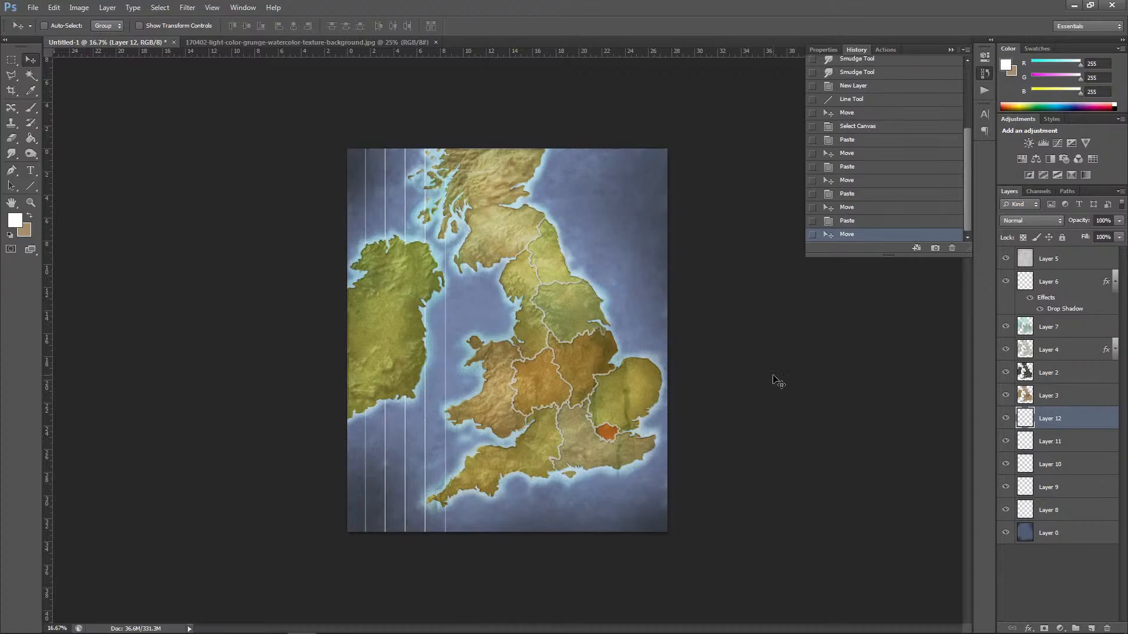
Step: Merge the five separate vertical line layers down into Layer 8
key(ctrl+e)
key(ctrl+e)
key(ctrl+e)
key(ctrl+e)
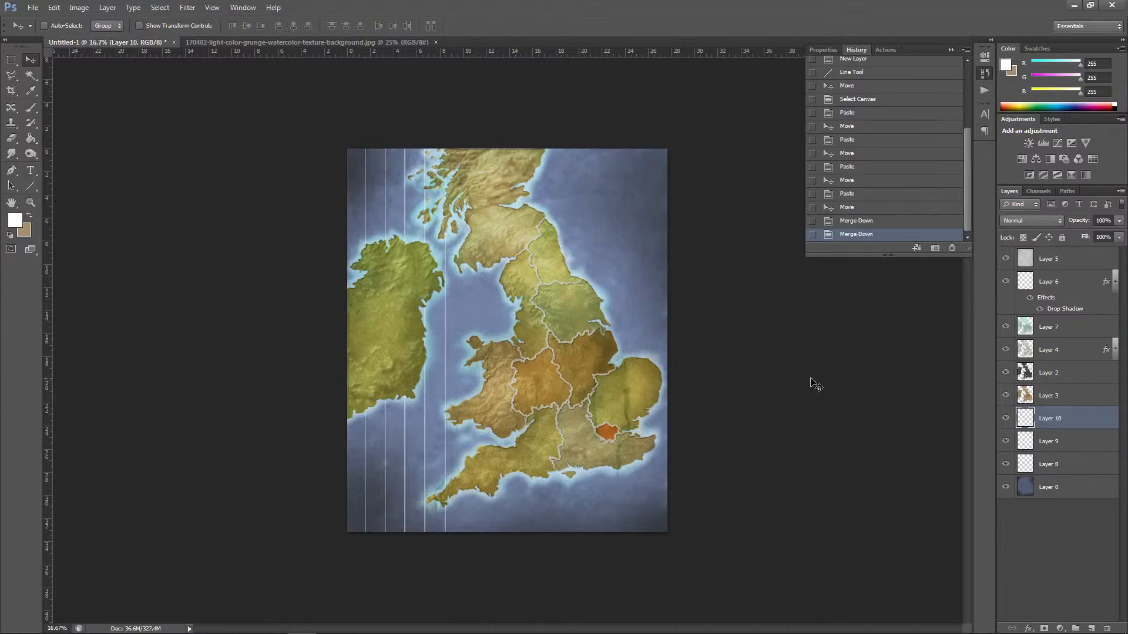
Step: Copy the set of five lines, paste it and nudge the copy so it continues the even spacing across the middle of the map
key(ctrl+a)
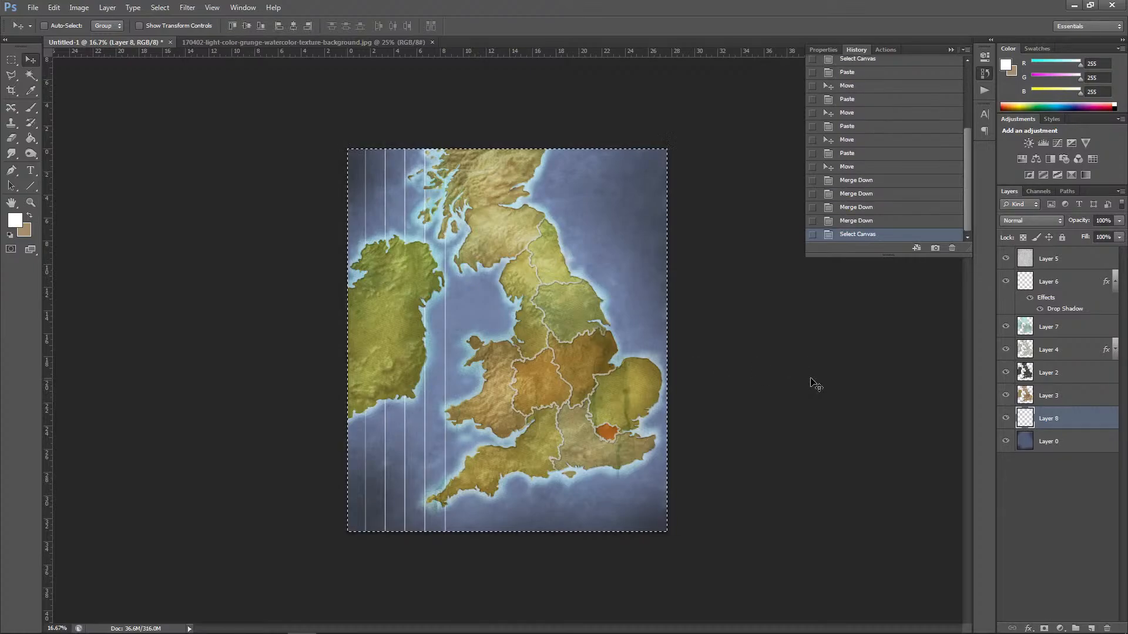
key(ctrl+v)
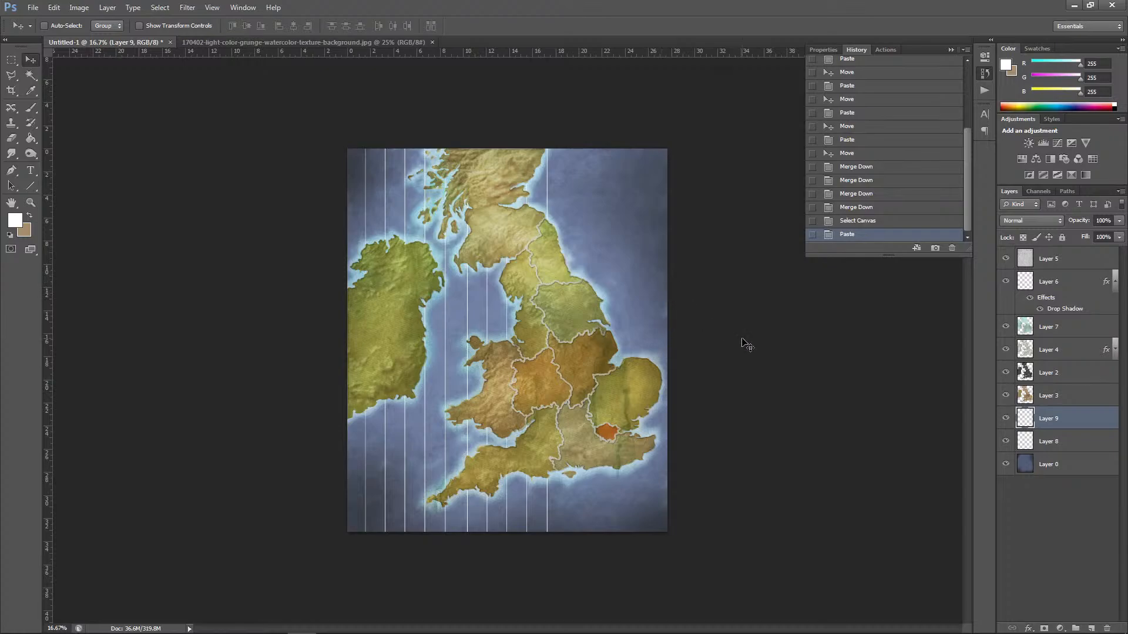
key(shift+Right)
key(shift+Right)
key(shift+Right)
key(shift+Right)
key(shift+Left)
key(shift+Left)
key(shift+Left)
key(shift+Left)
key(shift+Left)
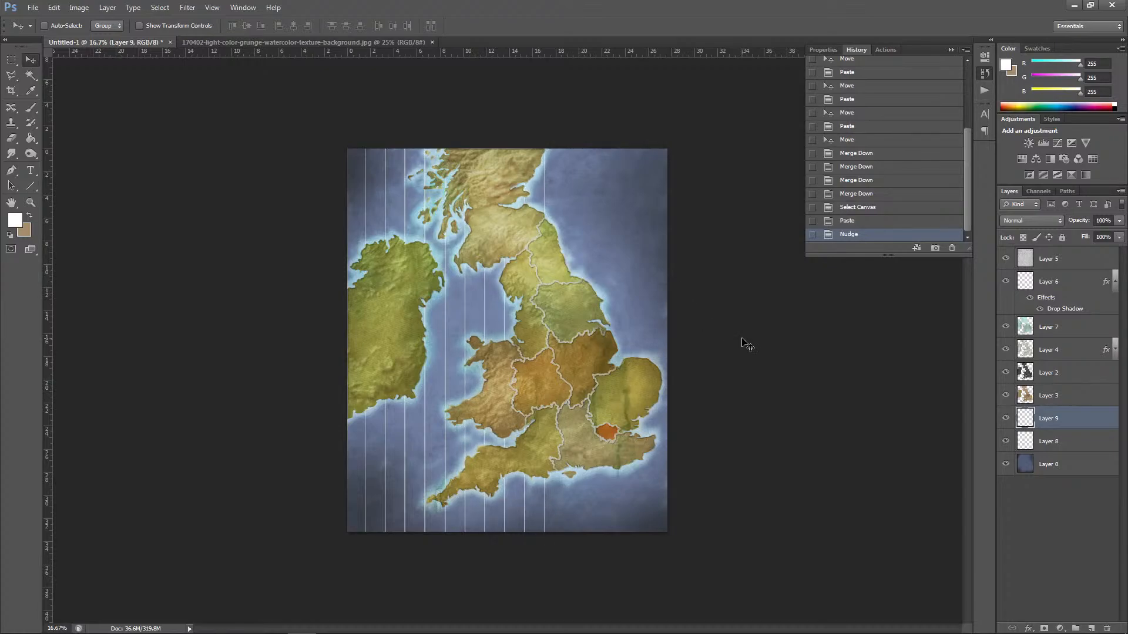
Step: Paste another set of five lines and align it to continue the even spacing to the map's right edge
key(ctrl+v)
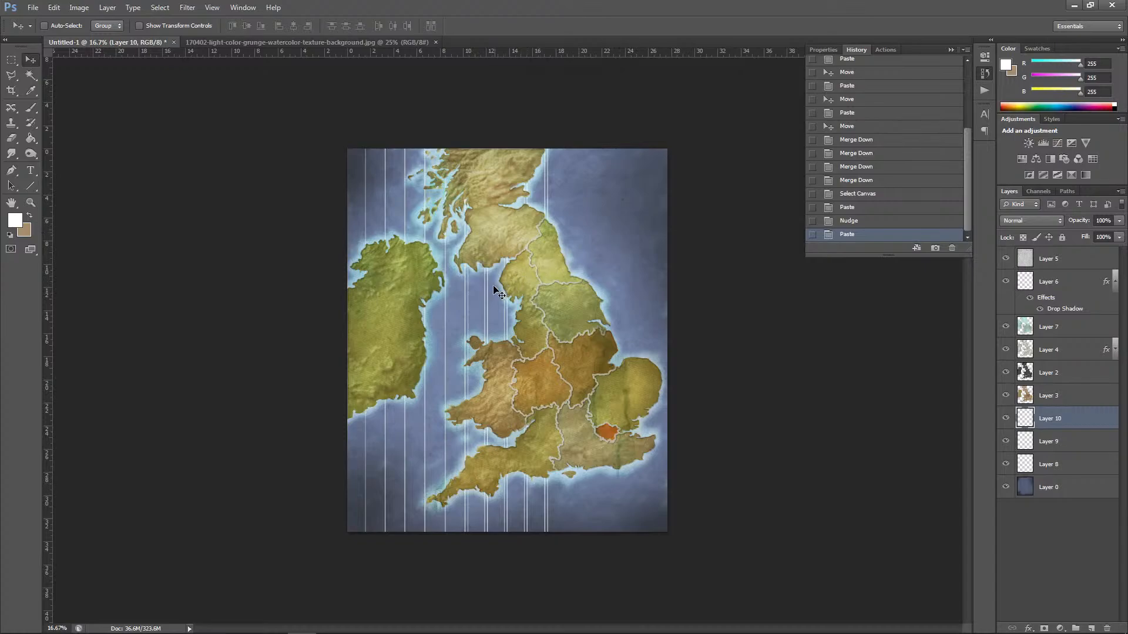
drag(485, 292, 600, 297)
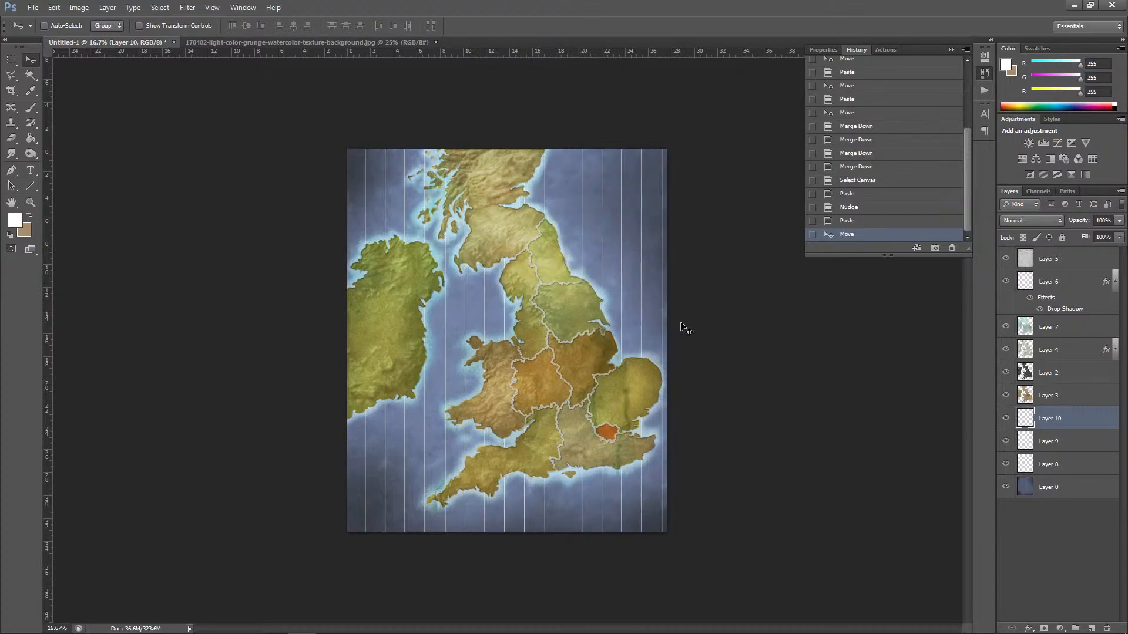
key(shift+Left)
key(shift+Left)
key(shift+Left)
key(shift+Left)
key(shift+Left)
key(shift+Left)
key(shift+Left)
key(shift+Left)
key(shift+Left)
key(shift+Left)
key(shift+Left)
key(shift+Left)
key(shift+Left)
key(shift+Left)
key(shift+Left)
key(shift+Left)
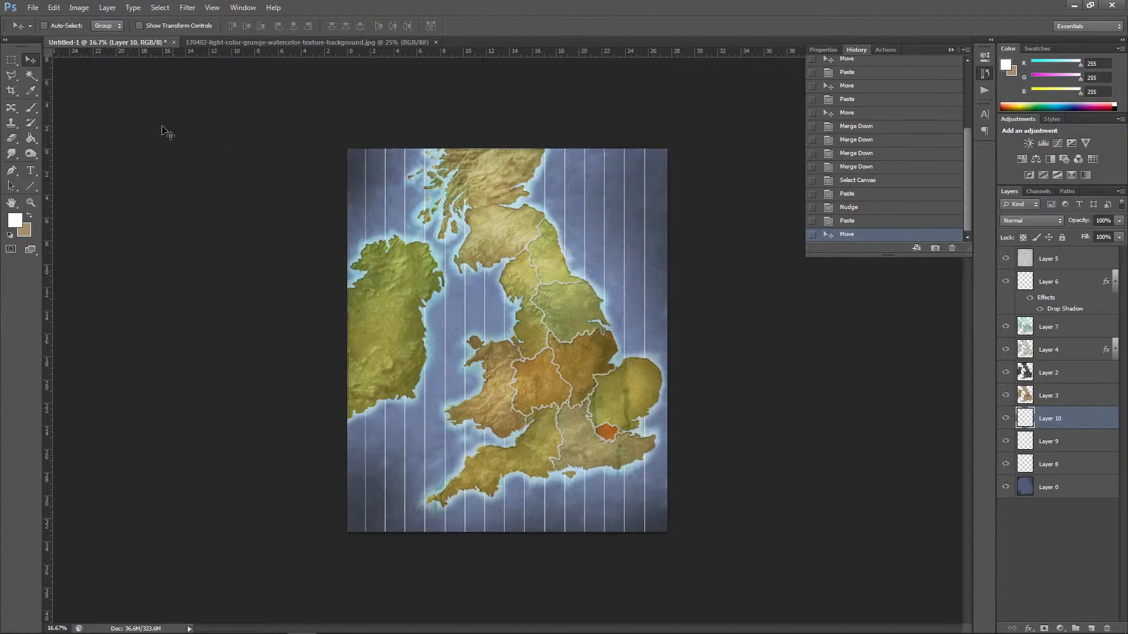
Step: Merge the two pasted line sets down into Layer 8
click(11, 60)
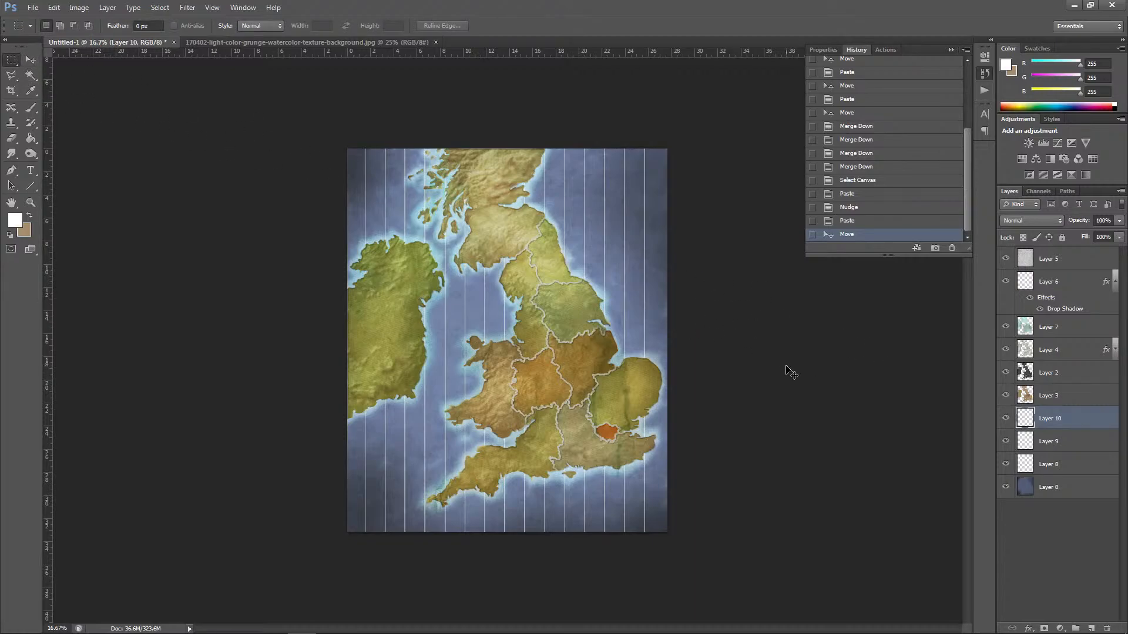
key(ctrl+e)
key(ctrl+e)
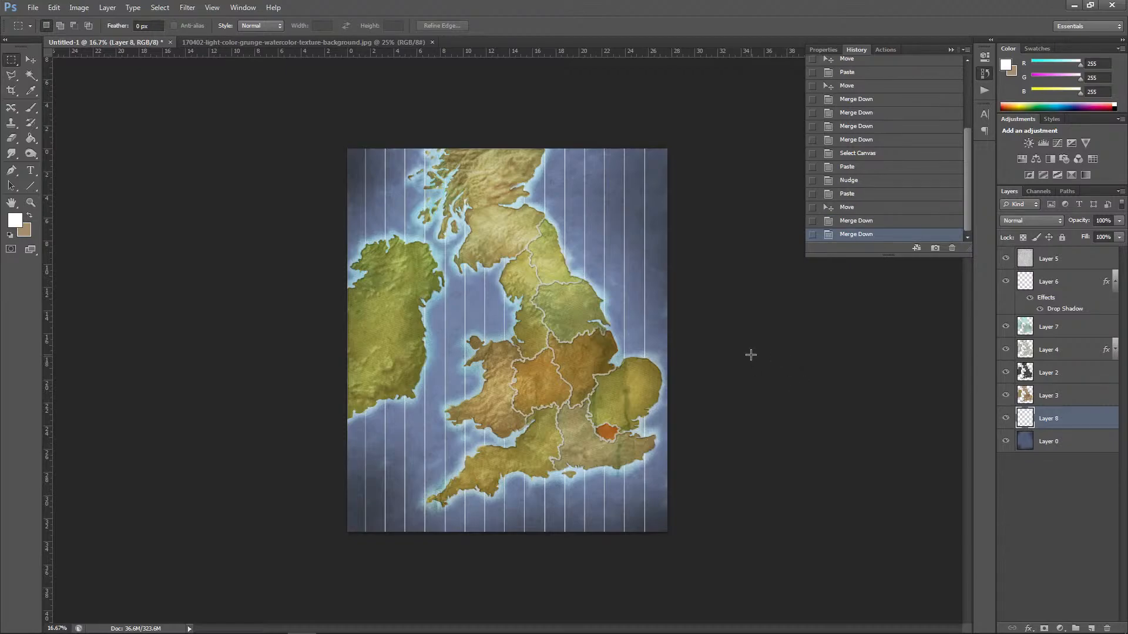
Step: Nudge the merged vertical lines sideways to balance the margins at both sides of the canvas
click(30, 59)
key(Right)
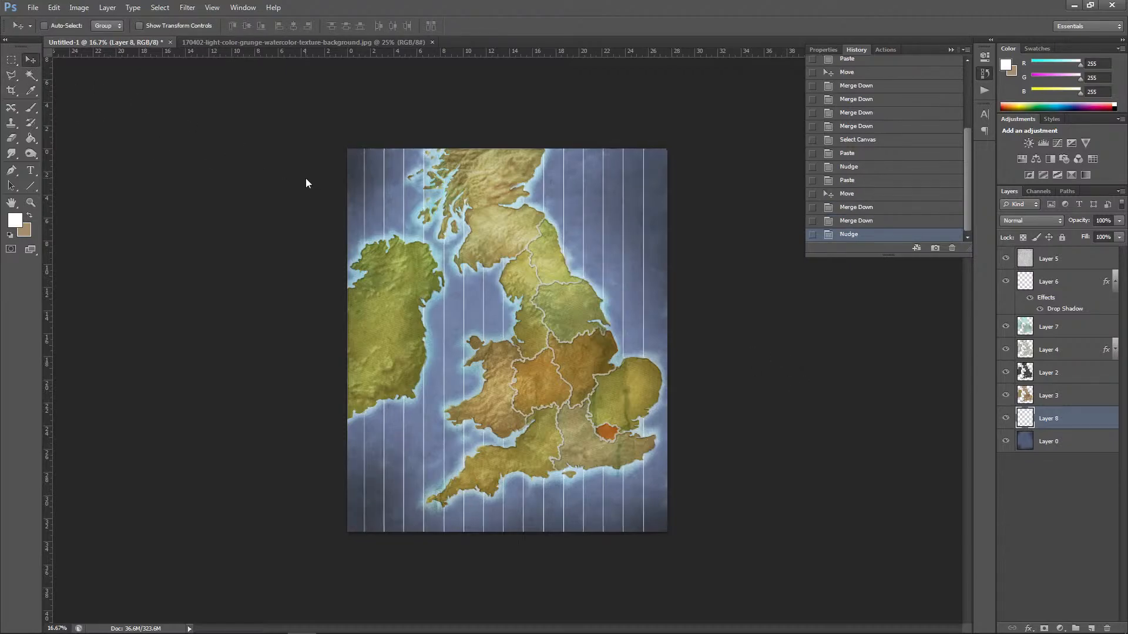
key(Right)
key(Right)
key(Right)
key(Right)
key(Right)
key(Right)
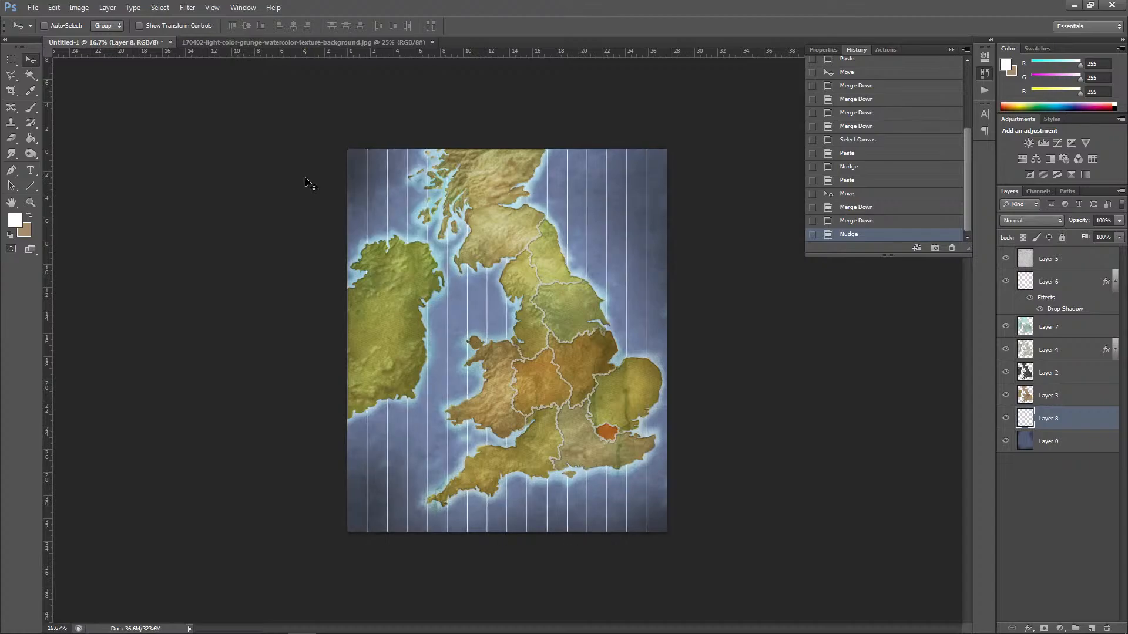
key(Left)
key(Left)
key(Left)
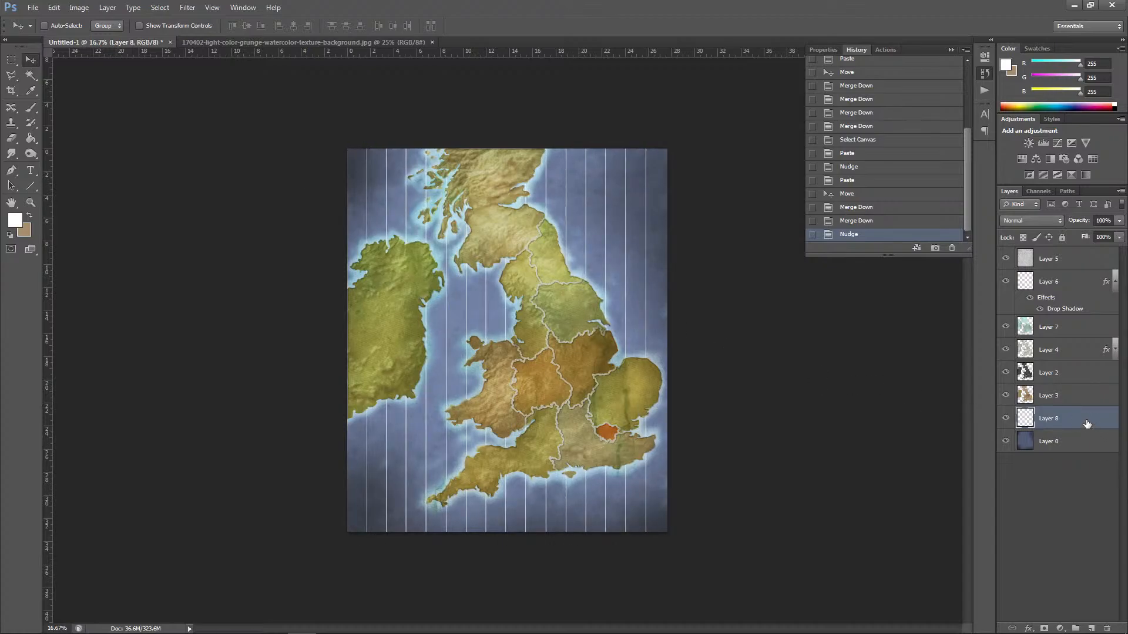
Step: Duplicate Layer 8 and rotate the copy 90° clockwise to make horizontal grid lines
drag(1086, 423, 1091, 629)
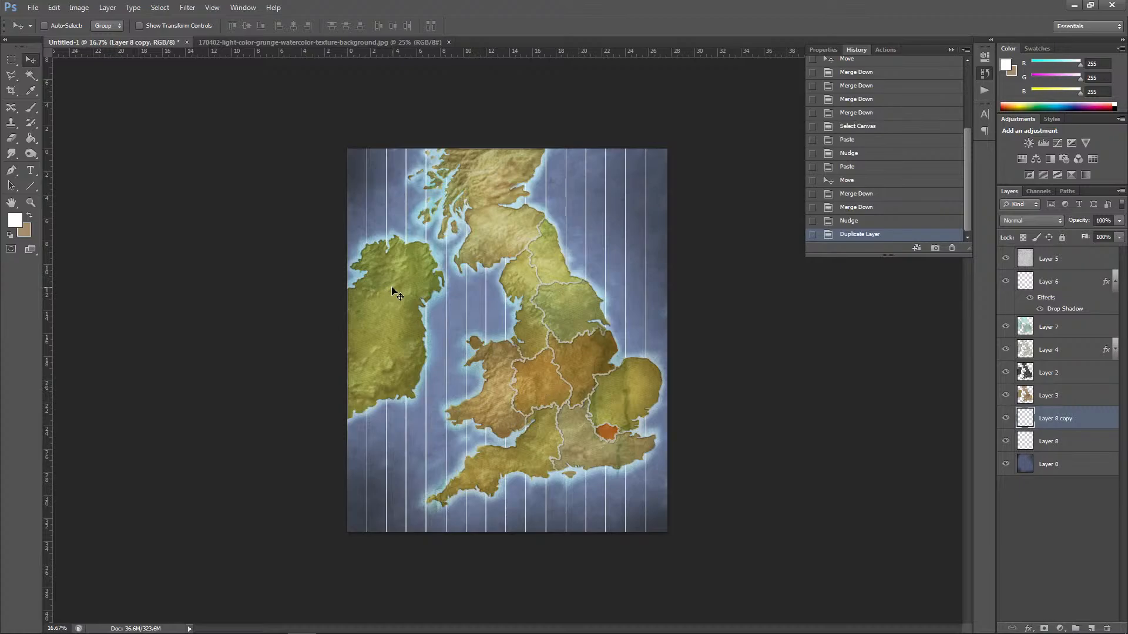
click(53, 7)
mouse_move(88, 237)
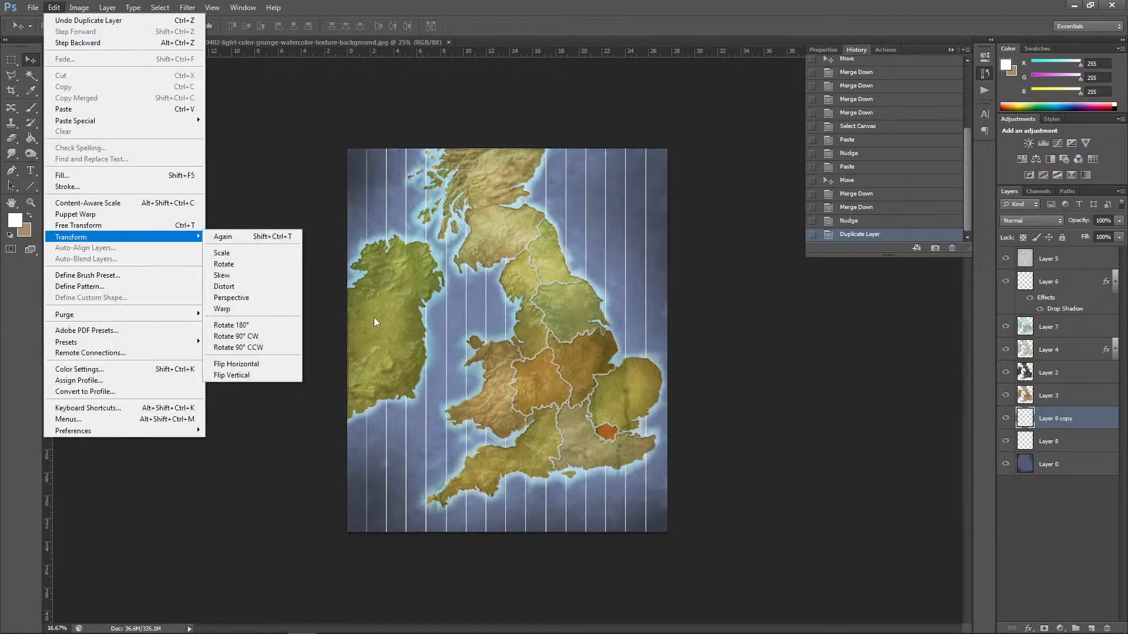
click(268, 337)
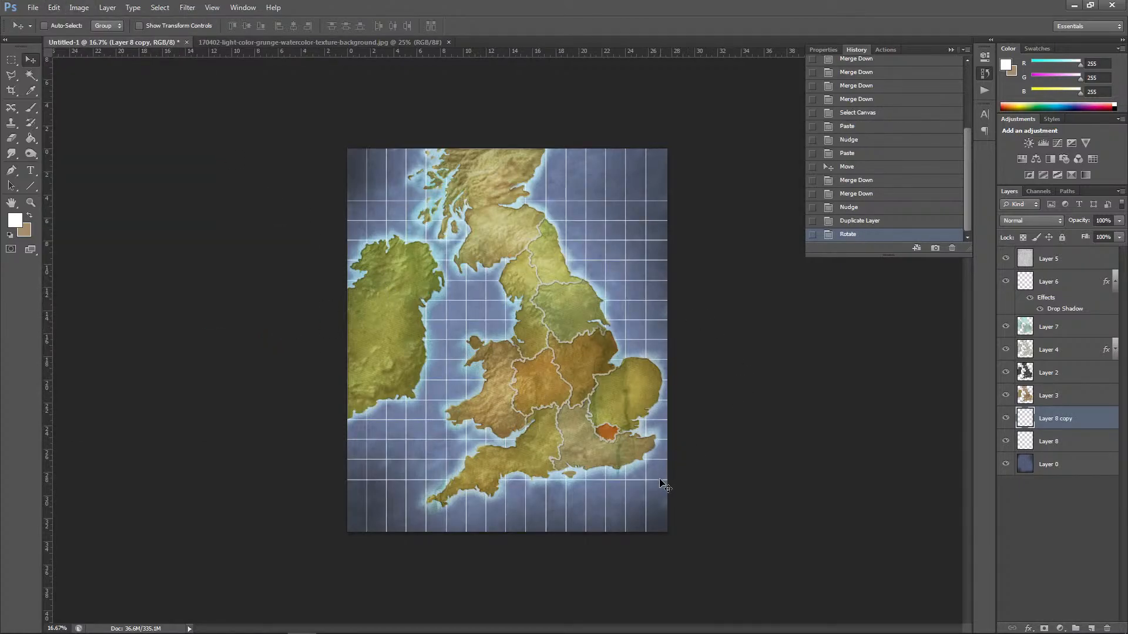
Step: Move the horizontal lines up over the upper part of the map, with the first line just below the canvas's top edge
drag(654, 482, 661, 404)
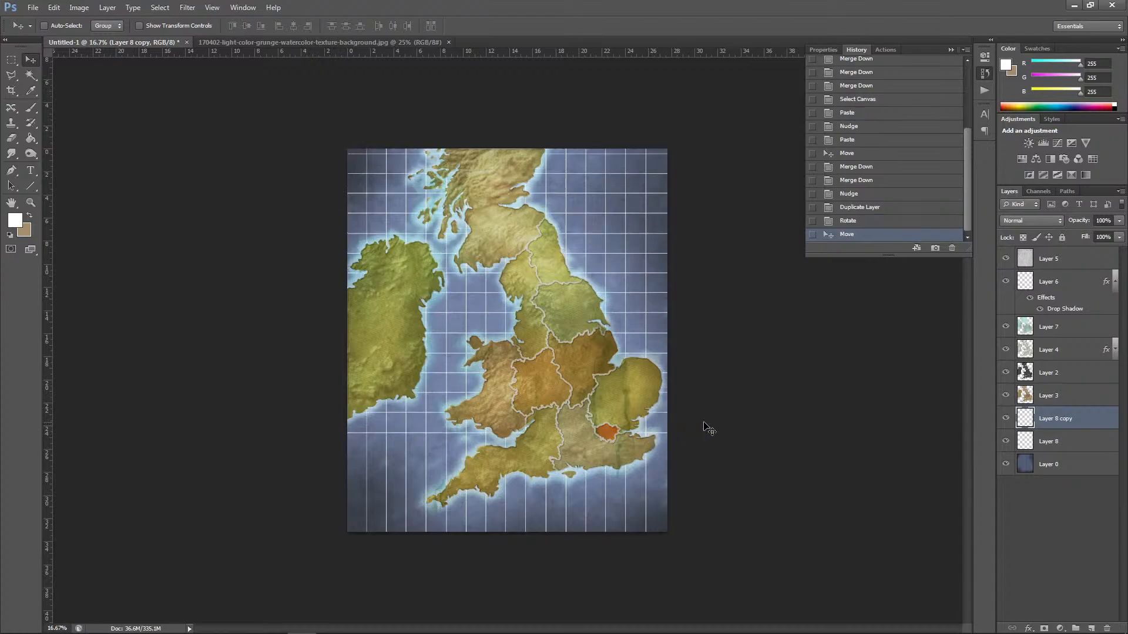
key(shift+Down)
key(shift+Down)
key(shift+Down)
key(shift+Down)
key(shift+Down)
key(shift+Down)
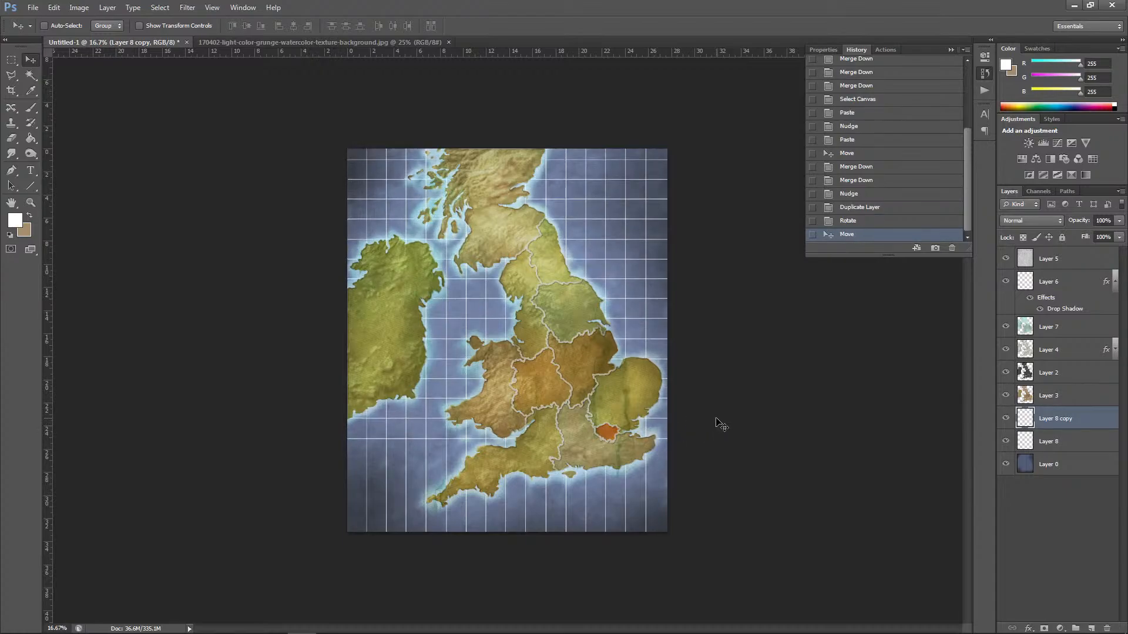
key(shift+Down)
key(shift+Down)
key(shift+Down)
key(shift+Down)
key(shift+Down)
key(shift+Down)
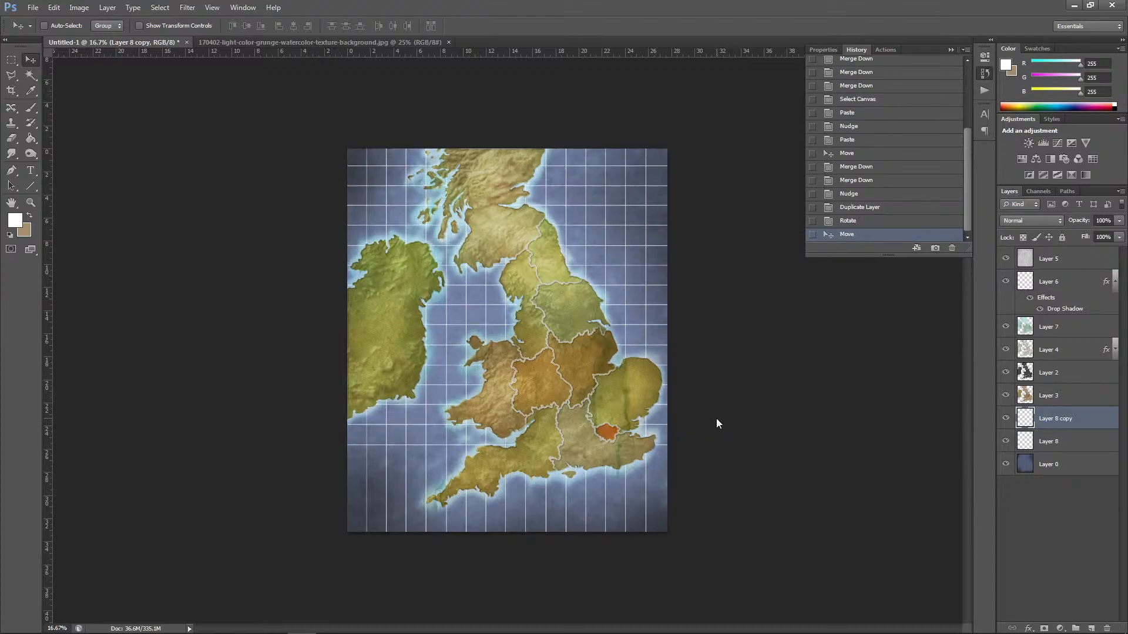
key(shift+Down)
key(shift+Down)
Step: Duplicate the horizontal line layer and move the copy down to extend the evenly spaced grid to the canvas's bottom edge
drag(1058, 425, 1091, 628)
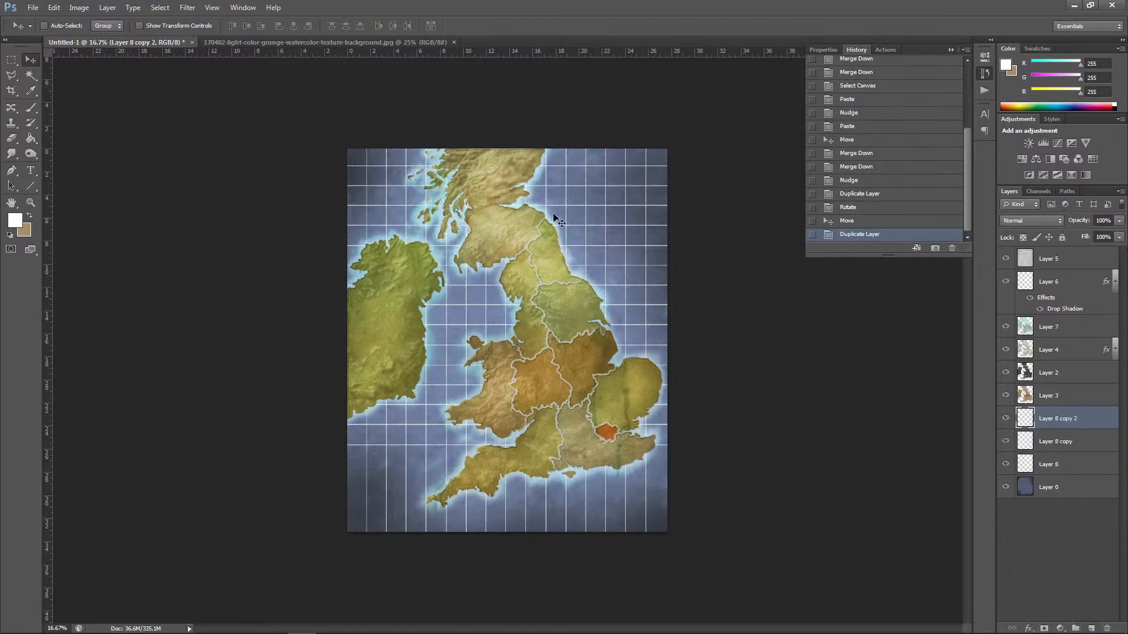
drag(582, 171, 560, 471)
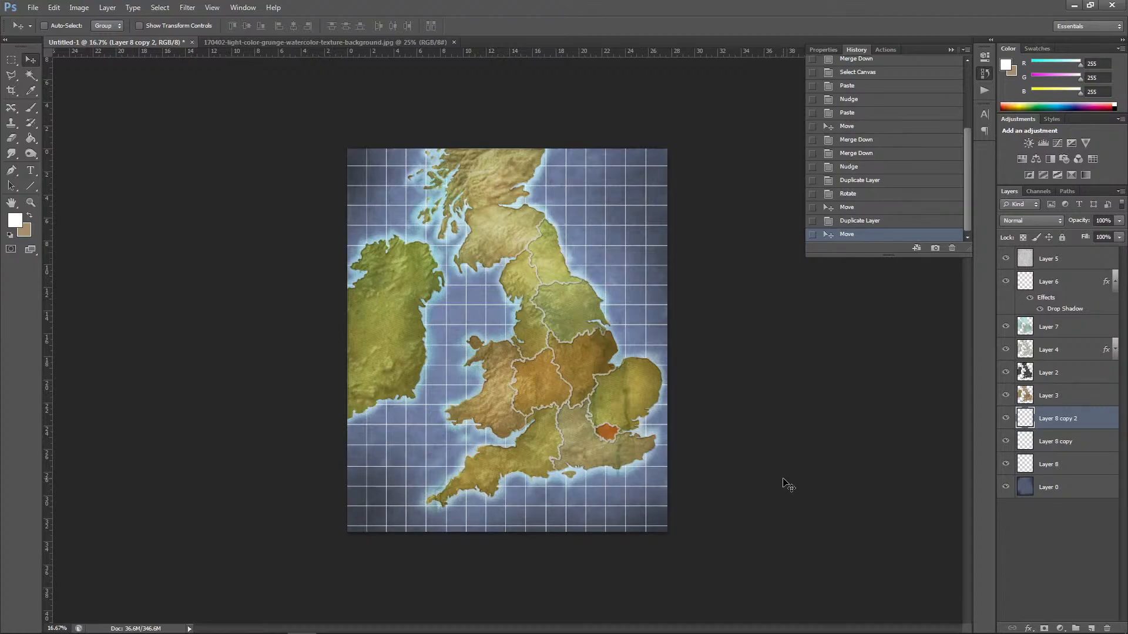
Step: Merge the two horizontal line layers and nudge the merged lines up to balance the top and bottom margins
key(ctrl+e)
key(shift+Up)
key(shift+Up)
key(shift+Up)
key(shift+Up)
key(shift+Up)
key(shift+Up)
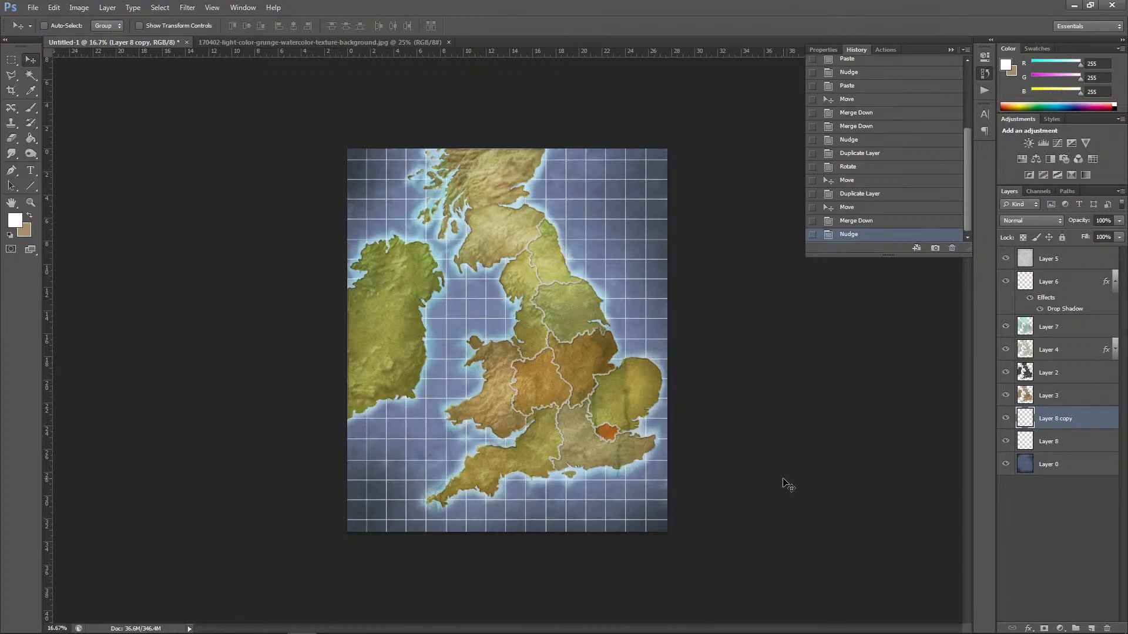
key(shift+Up)
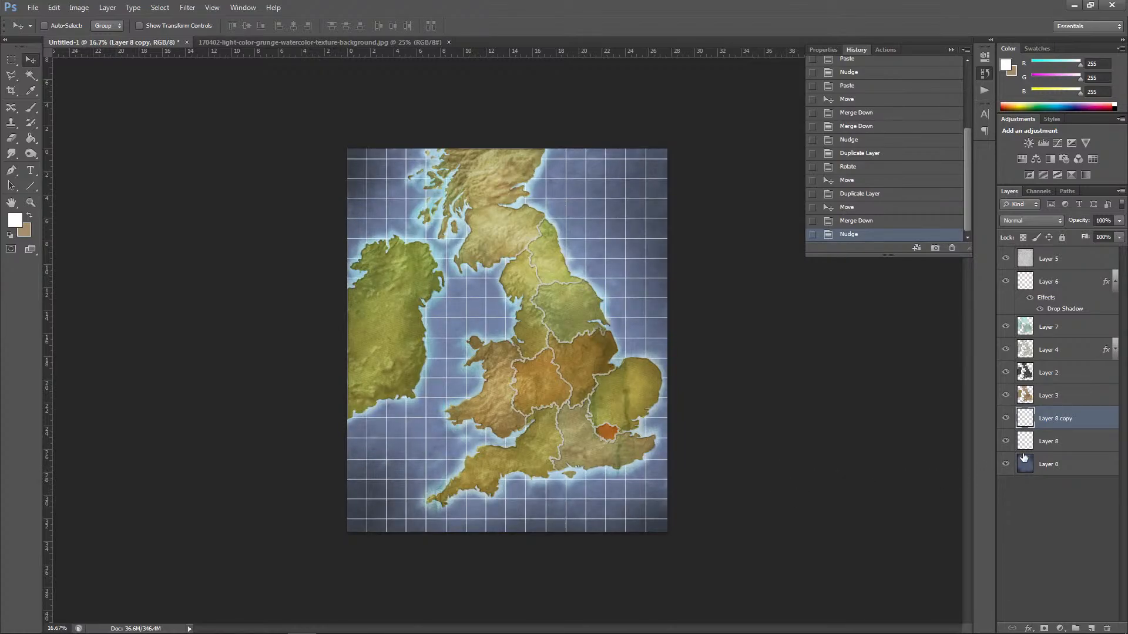
Step: Nudge the vertical lines of Layer 8 left, then duplicate the layer and move the copy to complete the grid at the canvas's right edge
key(alt+bracketleft)
key(shift+Left)
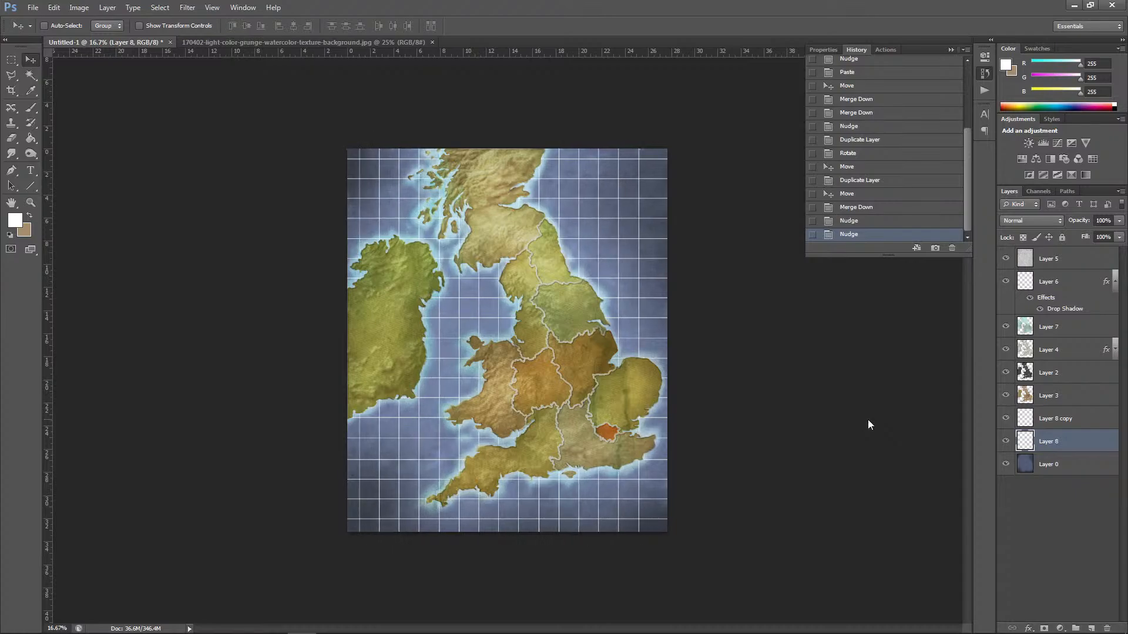
drag(1055, 454, 1091, 628)
drag(361, 441, 671, 477)
drag(664, 477, 666, 477)
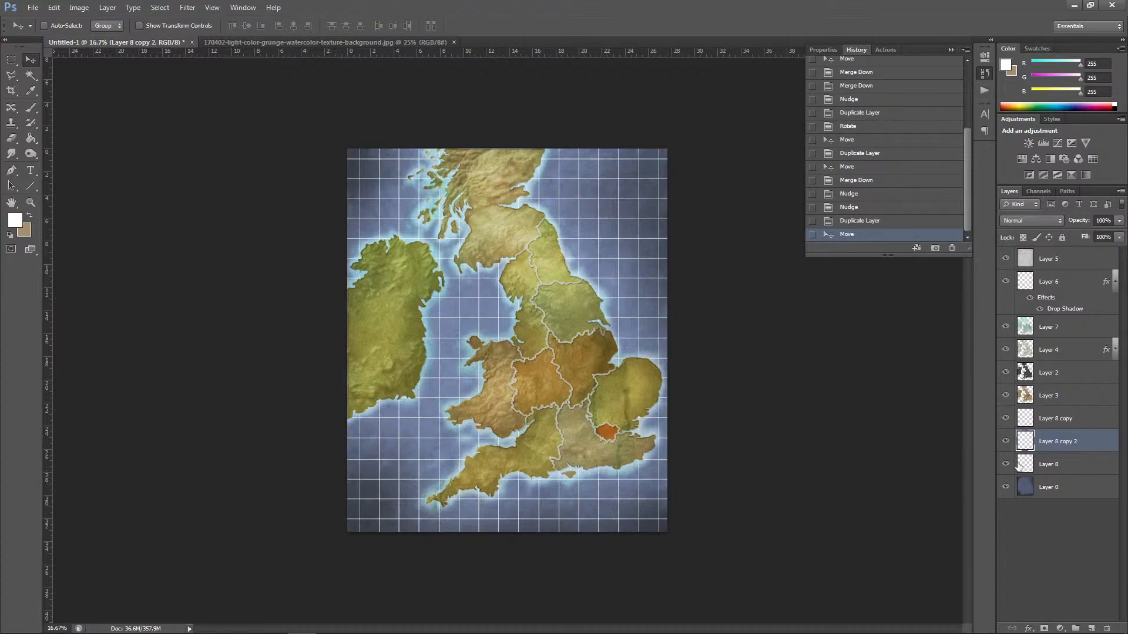
Step: Merge the horizontal and vertical line layers into the single grid layer, Layer 8
click(1051, 426)
key(ctrl+e)
key(ctrl+e)
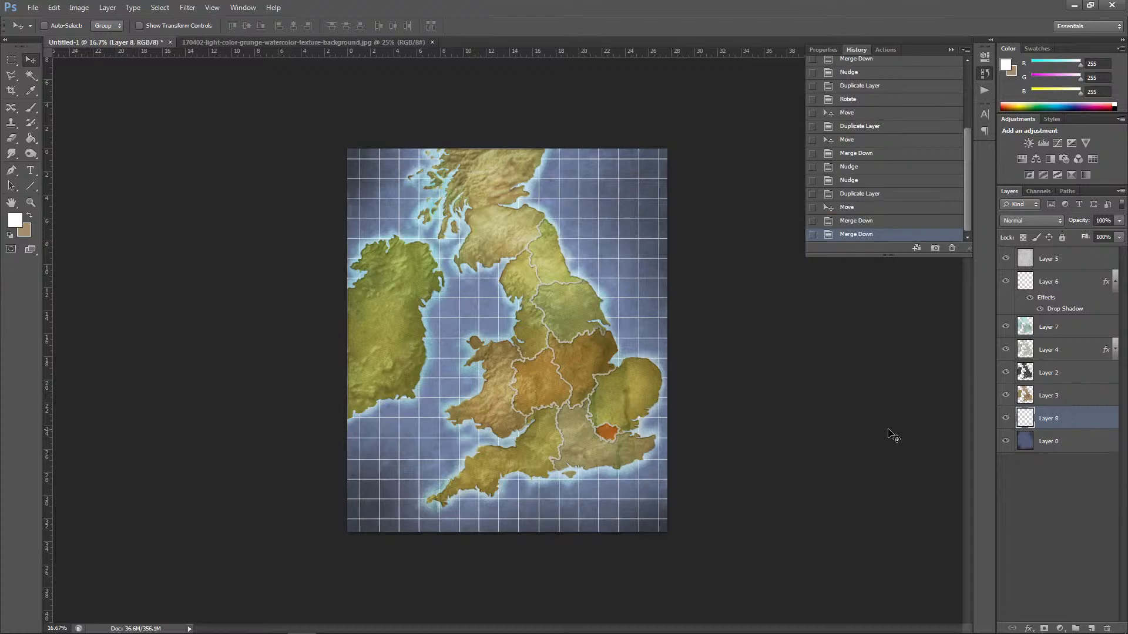
Step: Lower the merged grid layer's opacity to 15% and switch to the Eraser tool
click(1118, 221)
click(1082, 231)
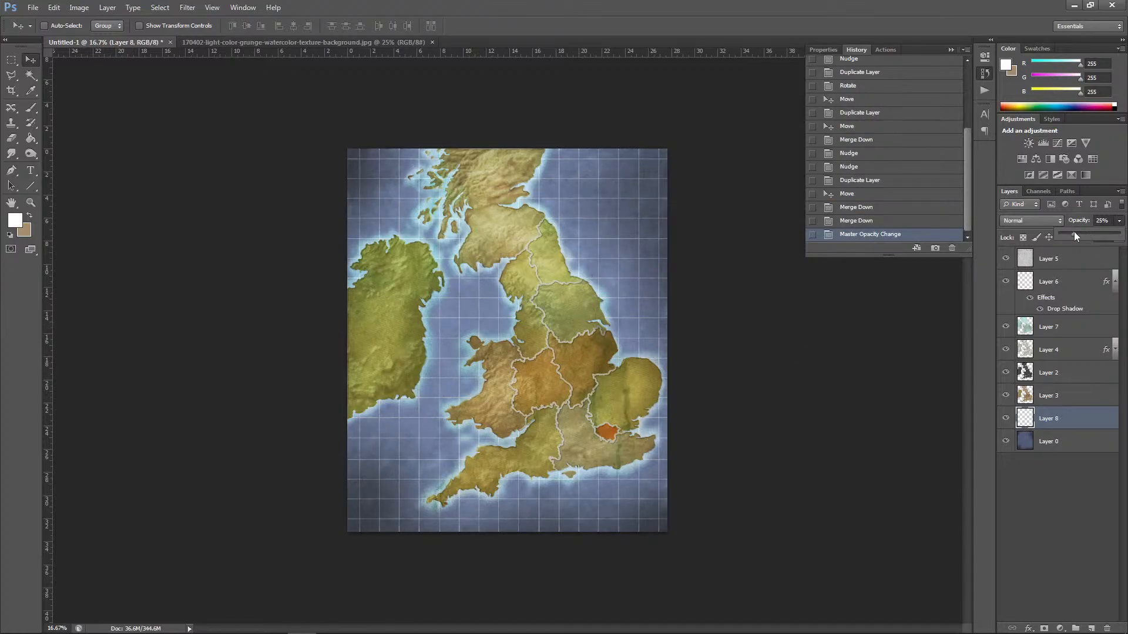
click(813, 351)
key(ctrl+plus)
key(ctrl+plus)
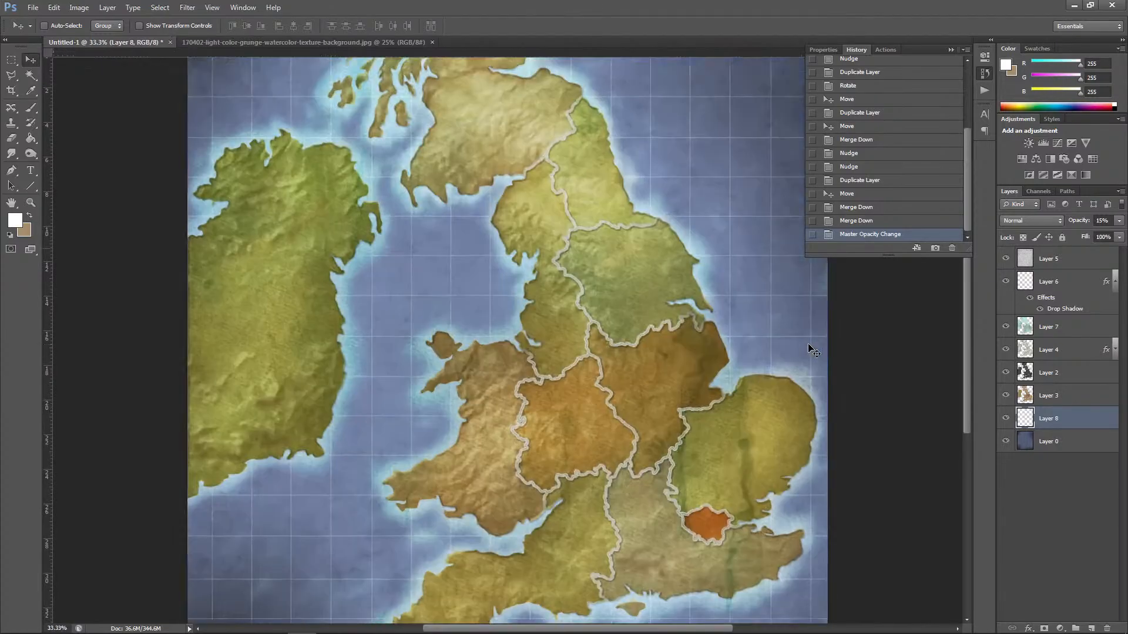
click(11, 138)
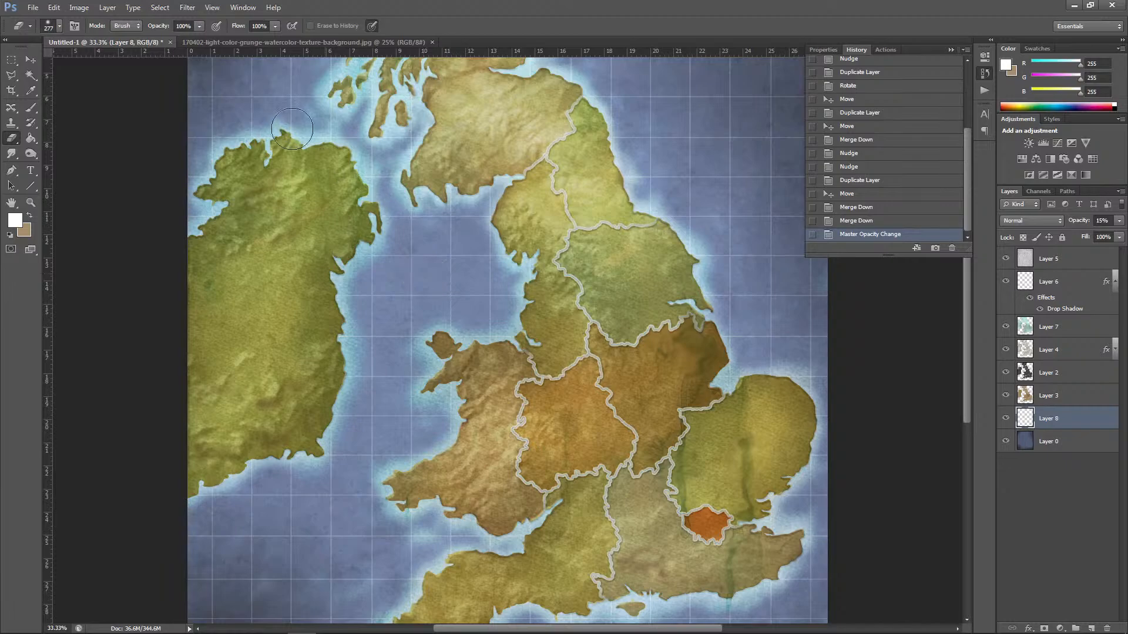
Step: Try the Luminosity, Multiply, Hard Light and Divide blending modes on the grid layer
click(1003, 221)
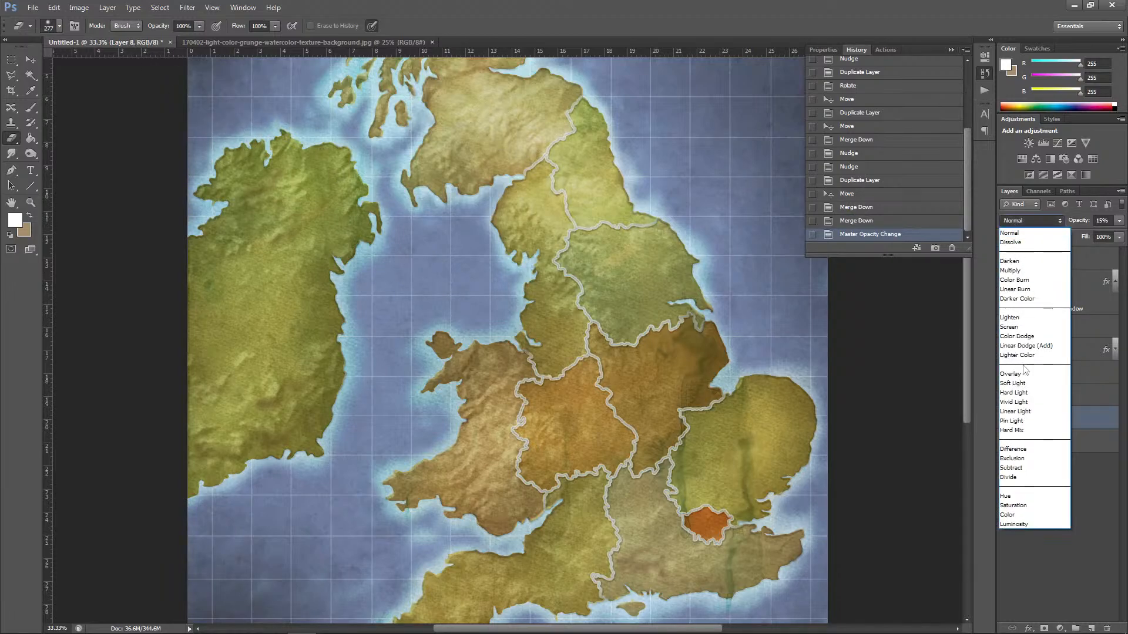
click(1007, 522)
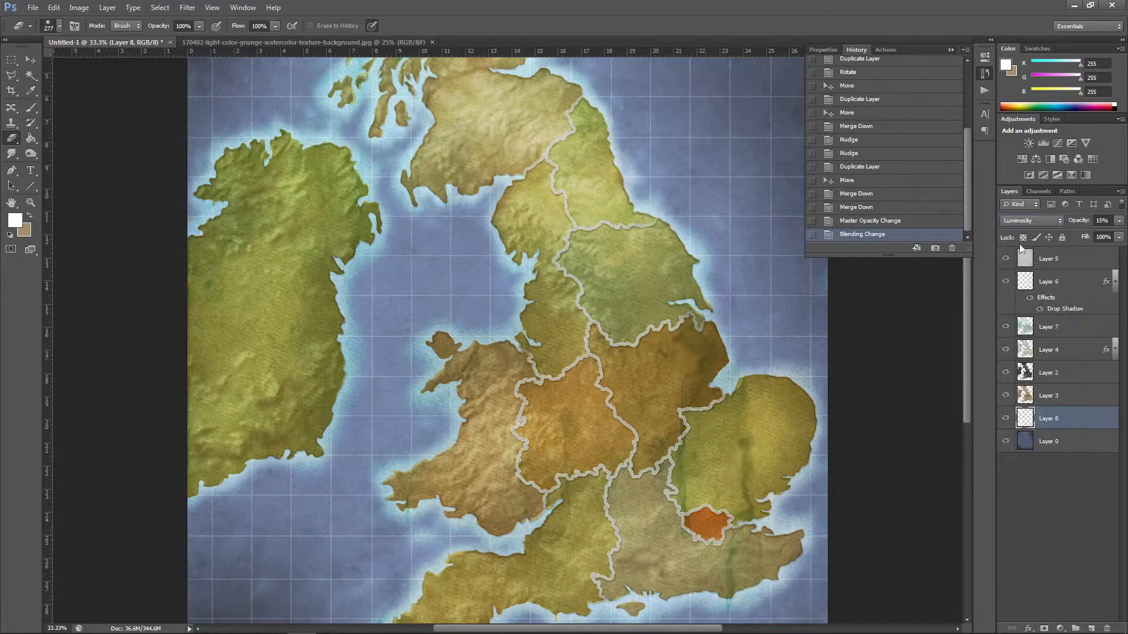
click(1027, 222)
click(1022, 272)
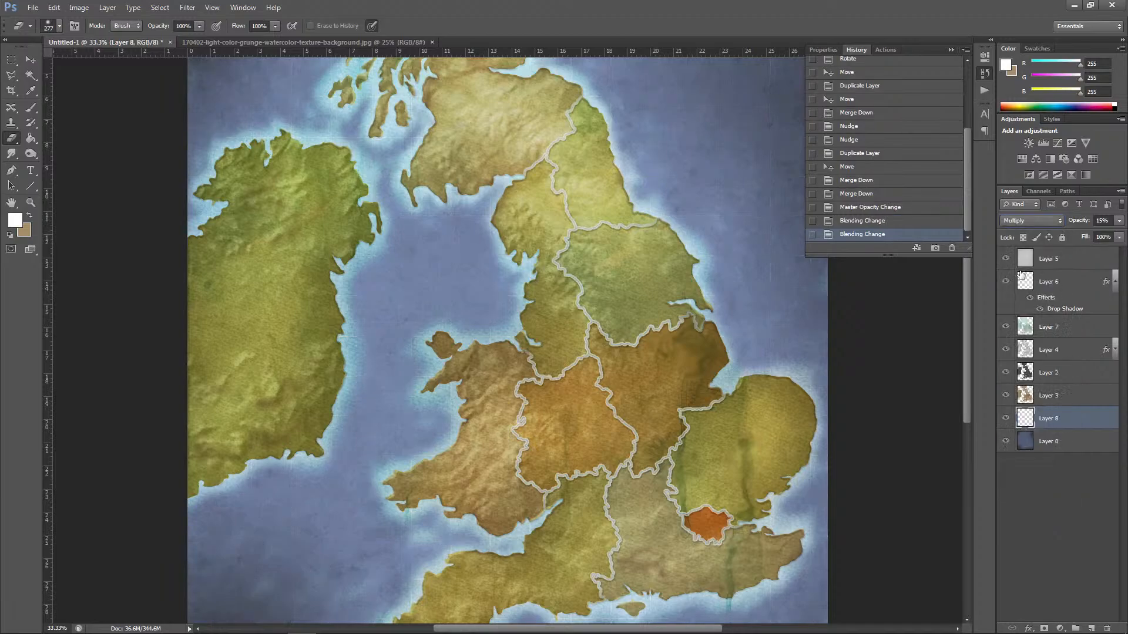
click(1032, 221)
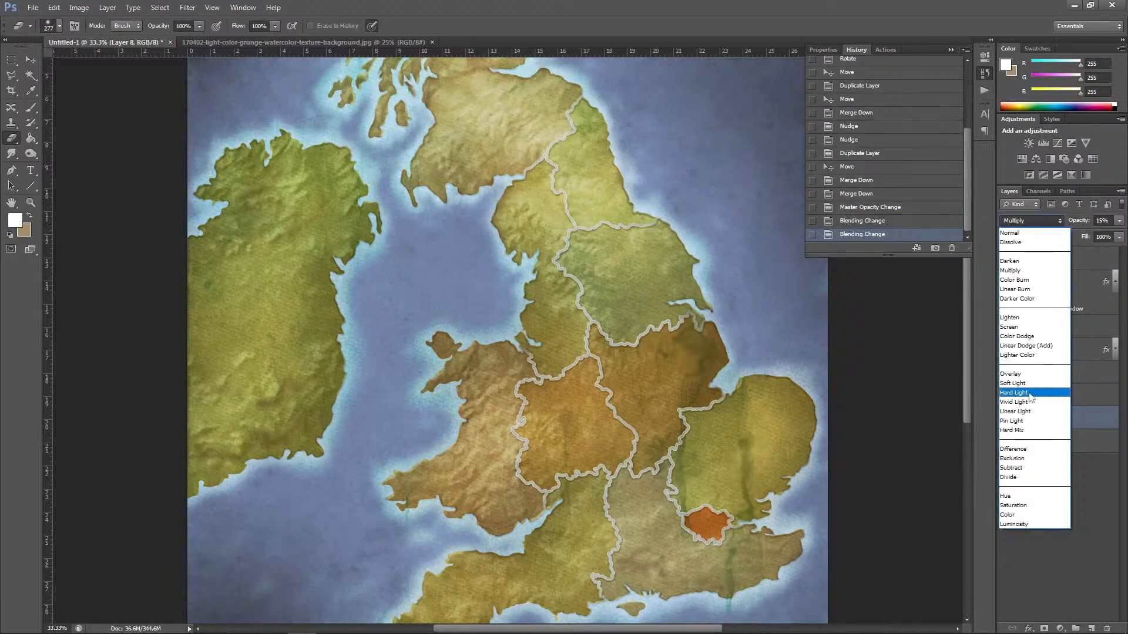
click(1025, 391)
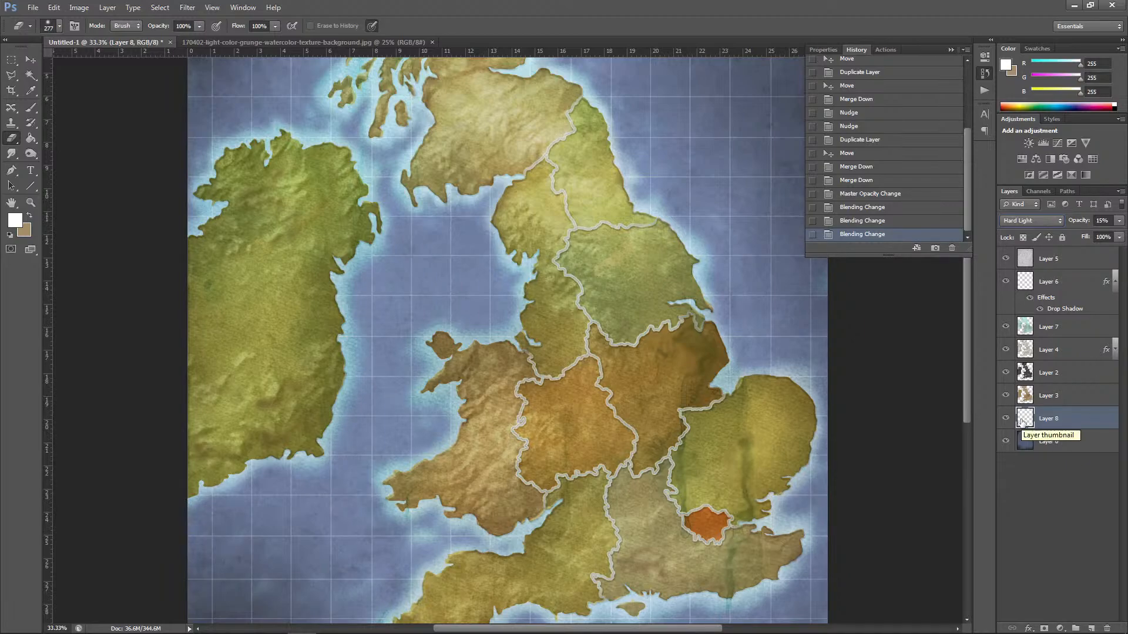
click(1044, 222)
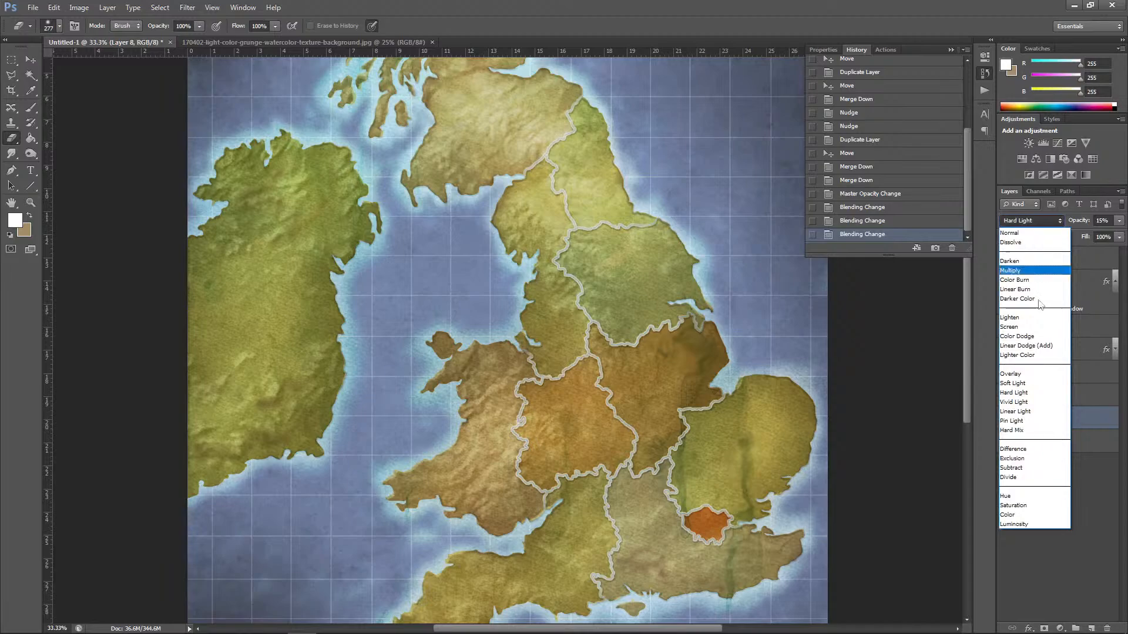
click(1014, 477)
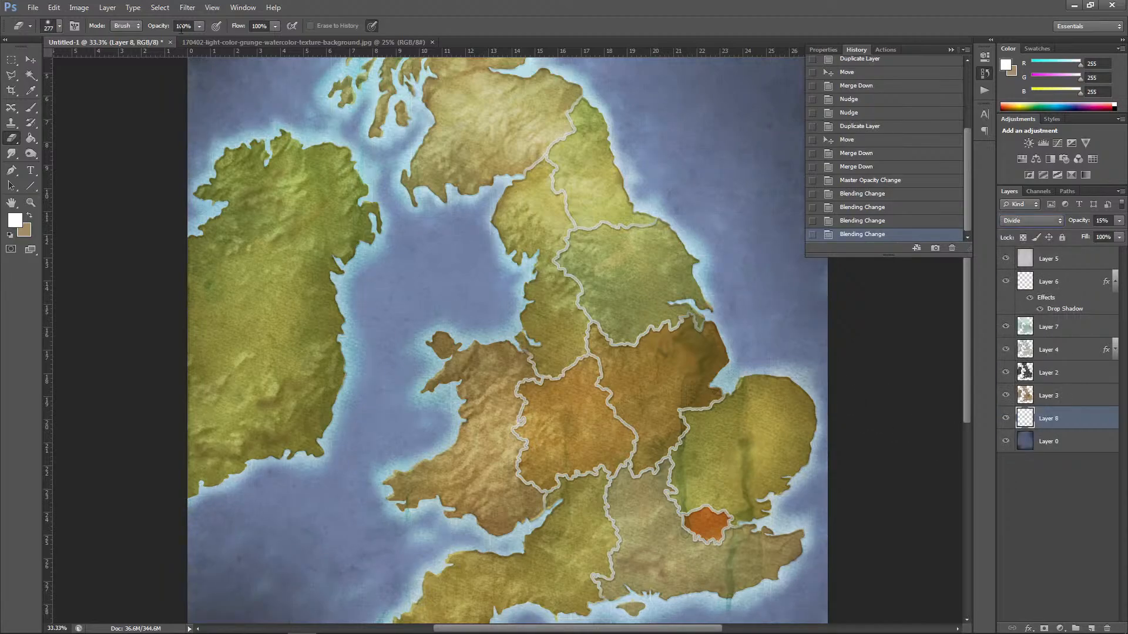
click(81, 9)
mouse_move(101, 40)
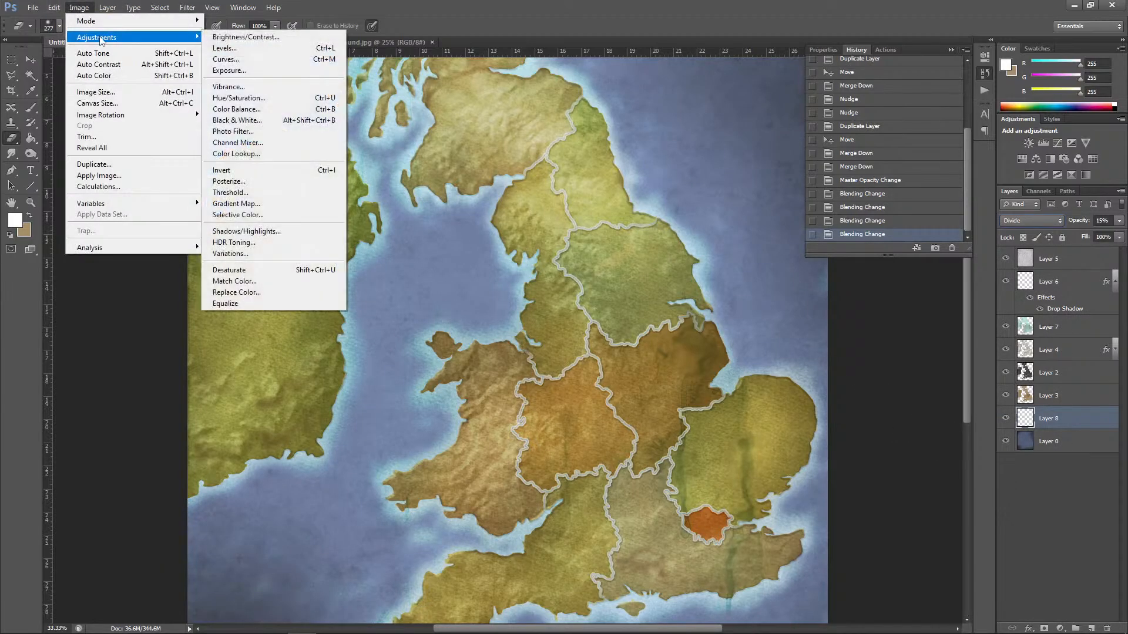
click(247, 172)
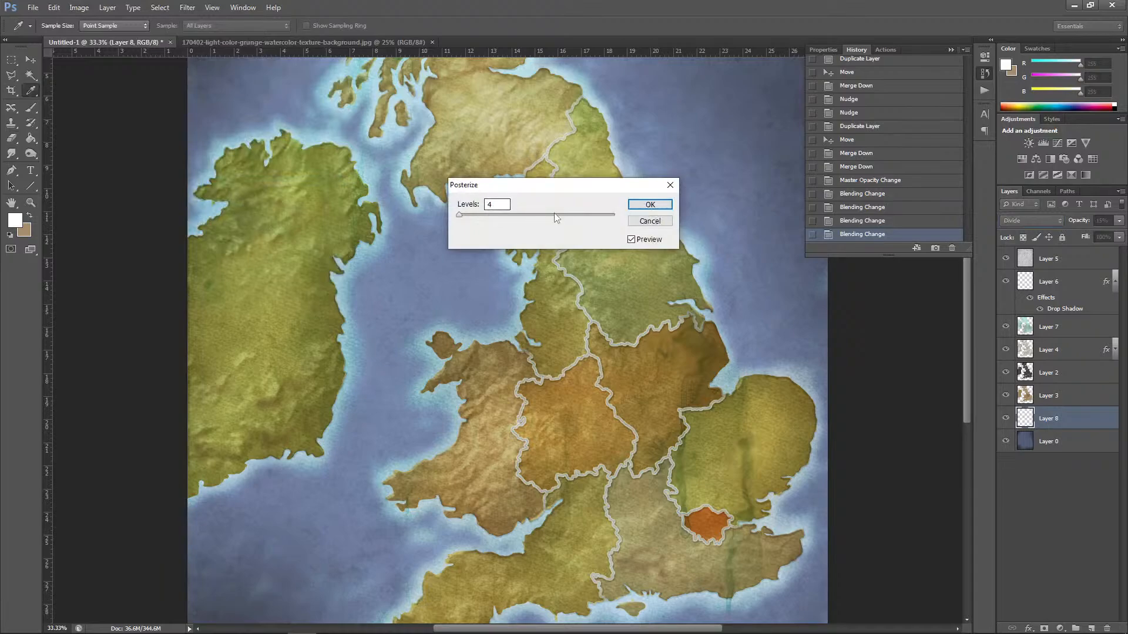
click(656, 223)
key(e)
Step: Invert the grid layer's colour and set its blending mode back to Normal
click(79, 7)
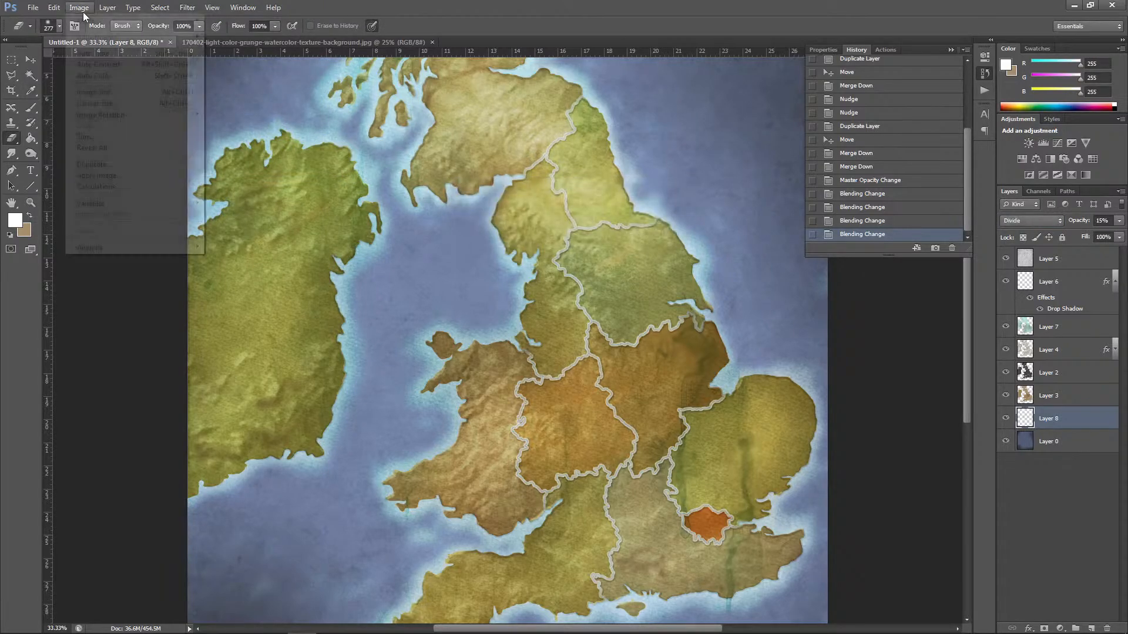
mouse_move(99, 37)
click(229, 171)
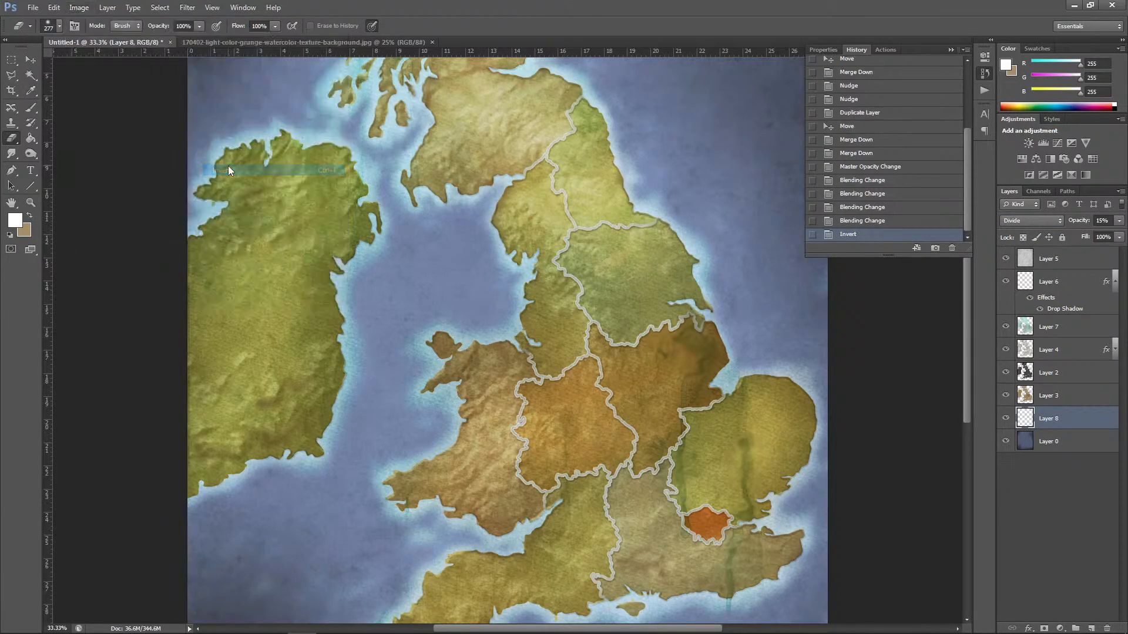
click(1038, 220)
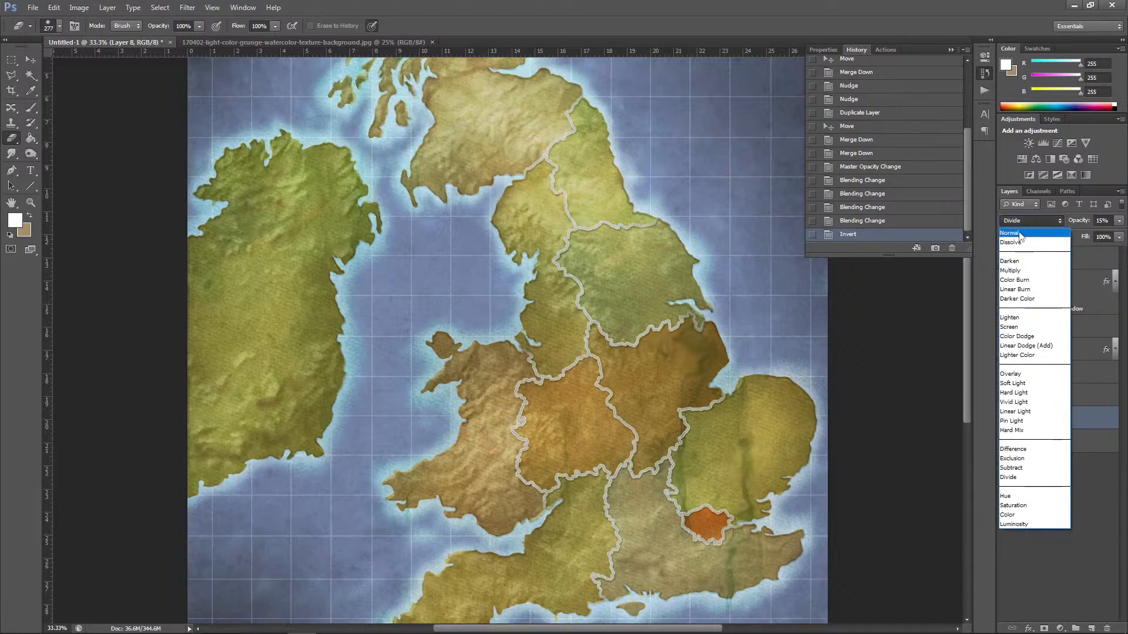
click(1019, 233)
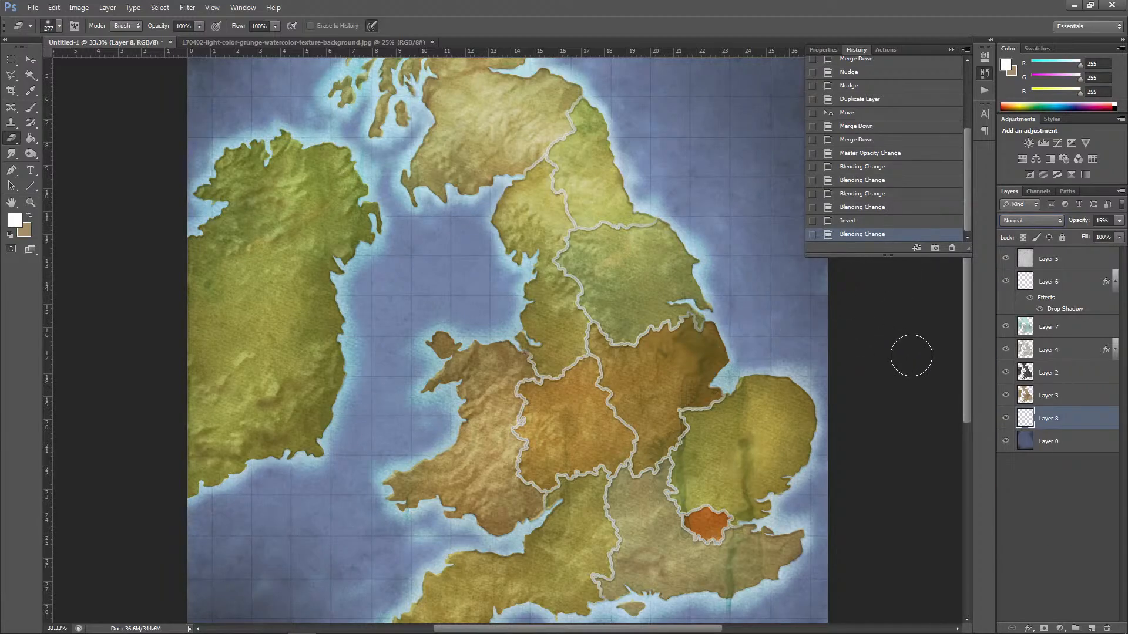
Step: Erase scattered patches of the grid lines across the sea around Britain and Ireland for a worn, uneven look
key(ctrl+minus)
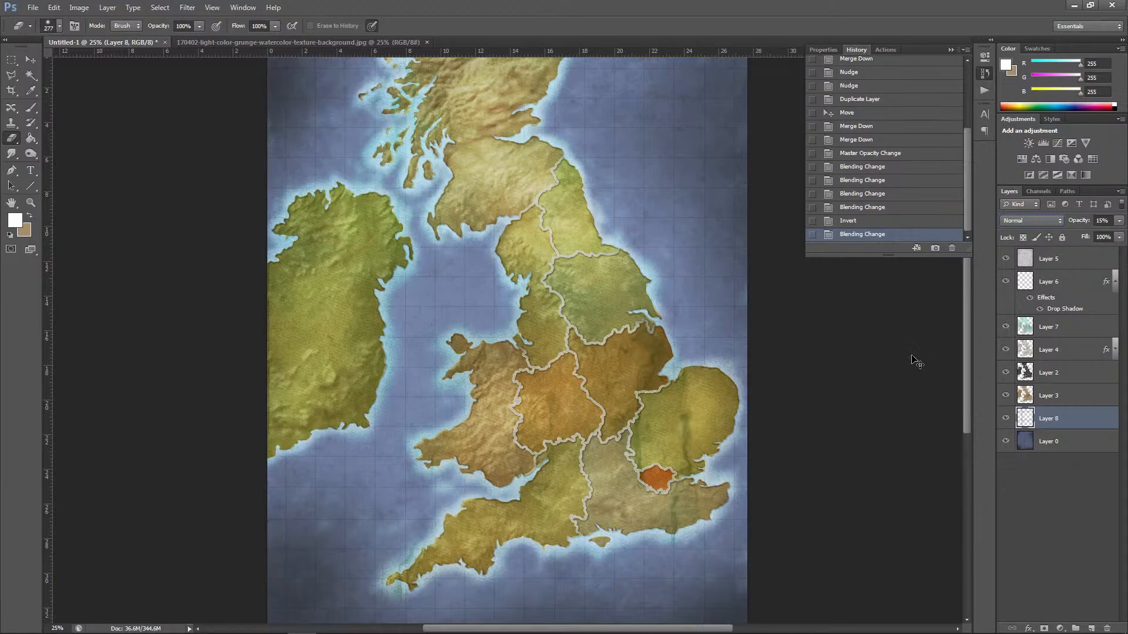
key(ctrl+minus)
key(ctrl+plus)
mouse_move(410, 337)
mouse_down()
mouse_move(409, 315)
mouse_move(441, 298)
mouse_move(467, 259)
mouse_move(379, 175)
mouse_up()
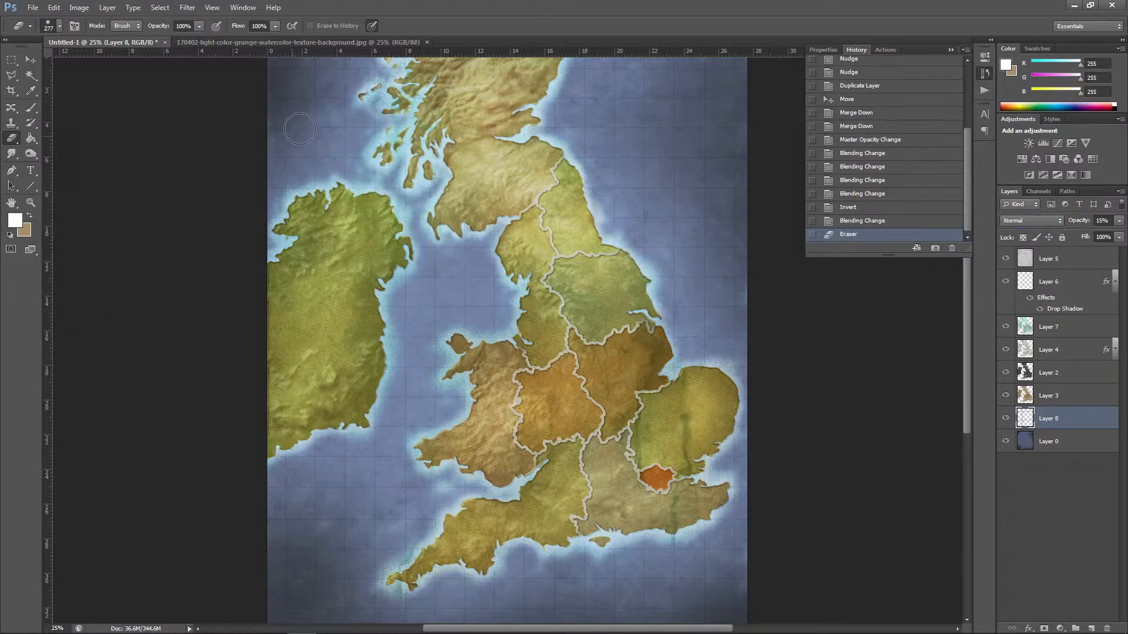
drag(298, 74, 311, 76)
mouse_move(614, 158)
mouse_down()
mouse_move(640, 203)
mouse_move(631, 144)
mouse_move(664, 127)
mouse_up()
mouse_move(660, 120)
mouse_down()
mouse_move(638, 104)
mouse_move(677, 145)
mouse_up()
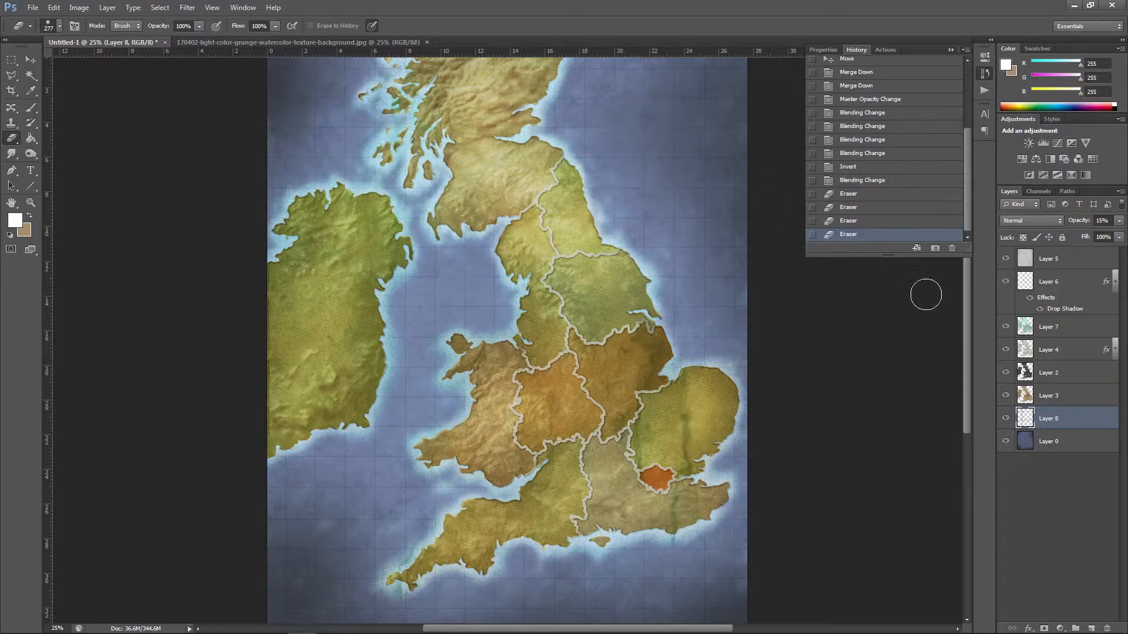
drag(969, 326, 970, 297)
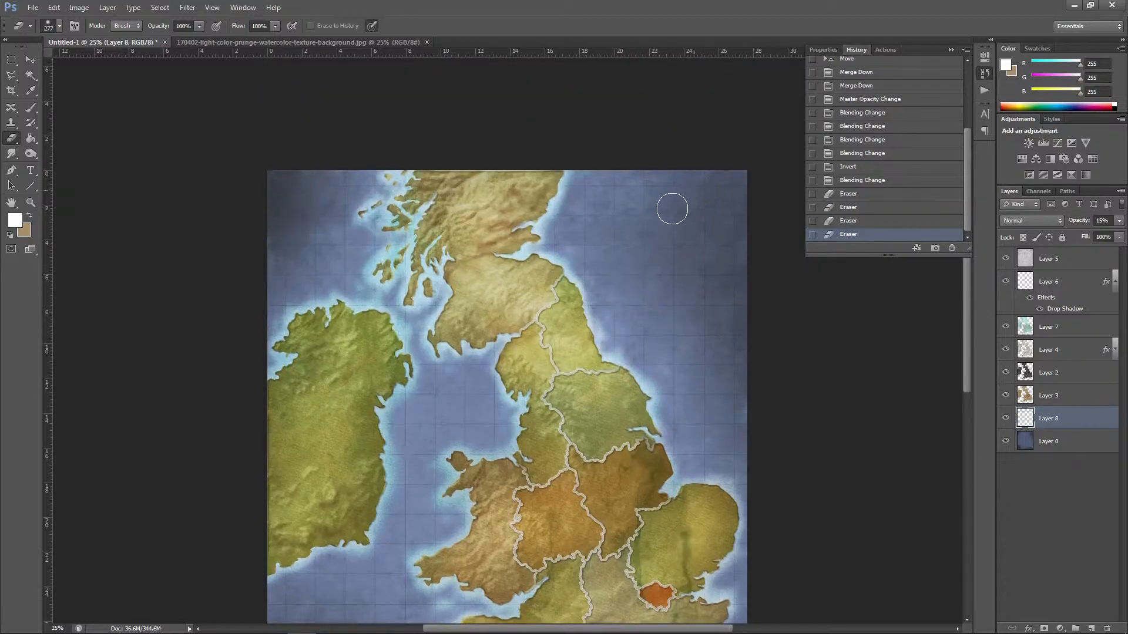
mouse_move(718, 250)
mouse_down()
mouse_move(693, 295)
mouse_move(720, 328)
mouse_move(707, 359)
mouse_move(711, 401)
mouse_move(741, 412)
mouse_move(725, 453)
mouse_up()
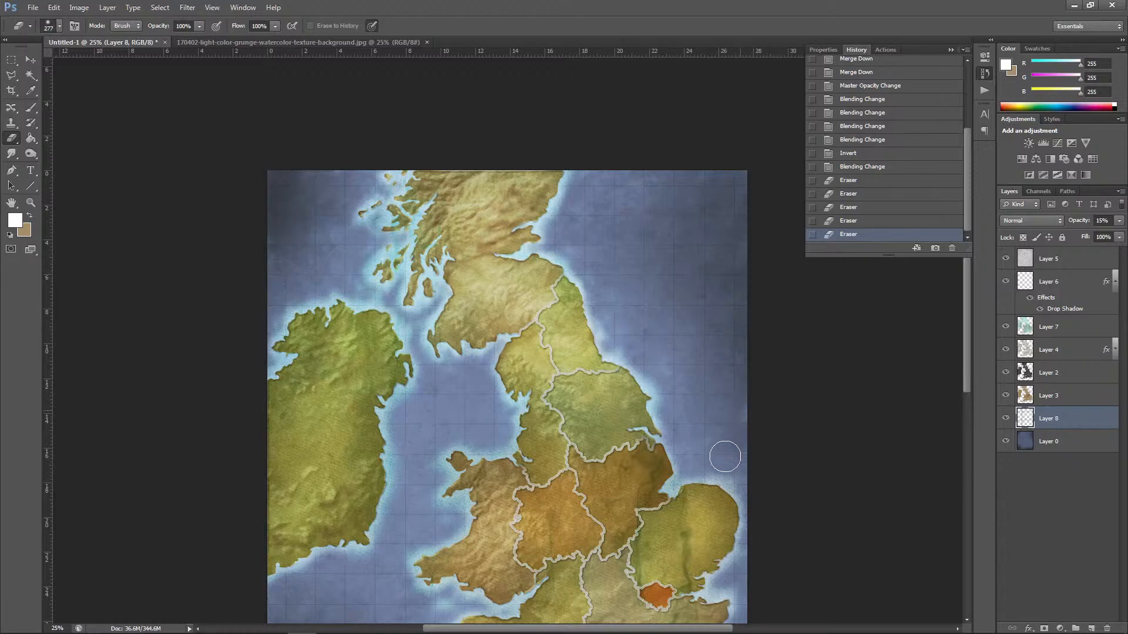
drag(967, 319, 967, 403)
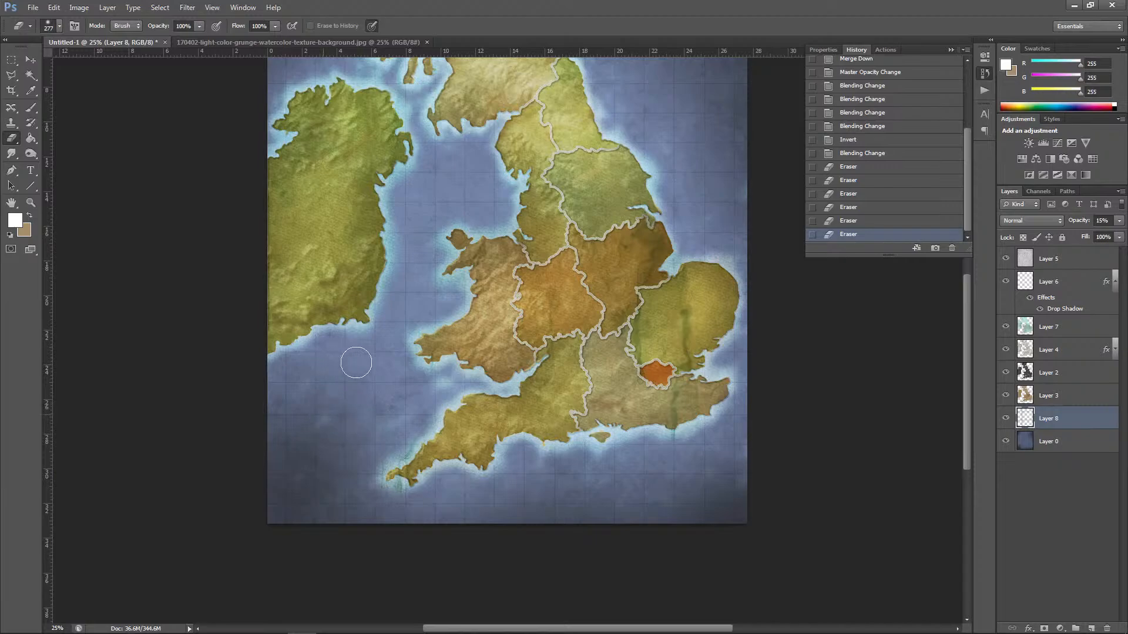
mouse_move(404, 322)
mouse_down()
mouse_move(405, 298)
mouse_move(393, 347)
mouse_up()
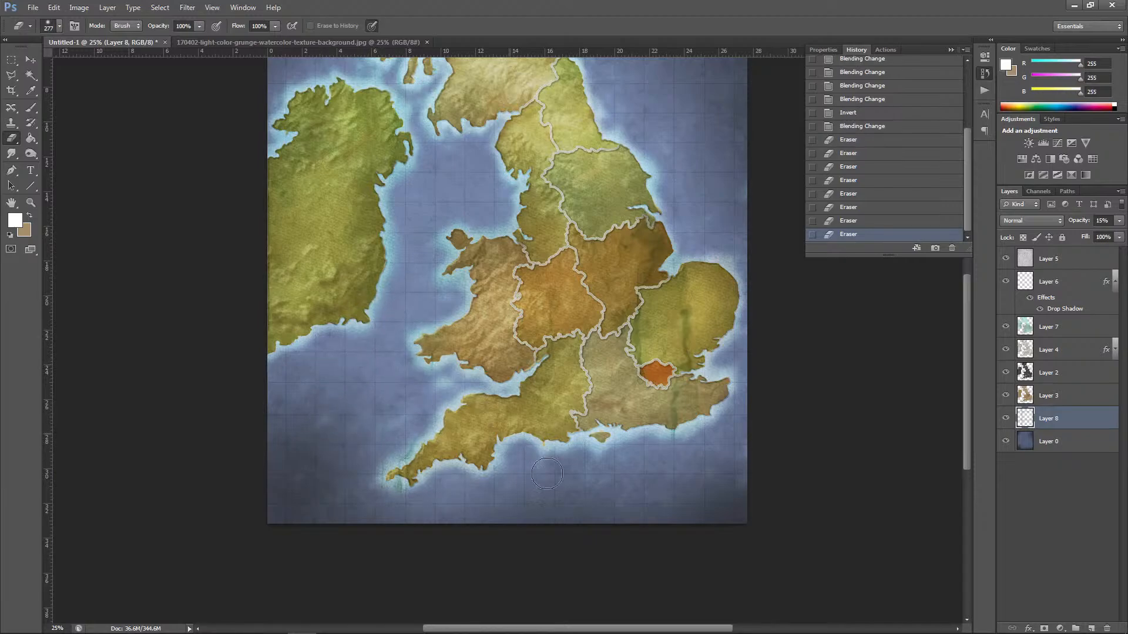
drag(511, 437, 583, 499)
mouse_move(715, 514)
mouse_down()
mouse_move(755, 513)
mouse_move(721, 434)
mouse_up()
drag(968, 383, 968, 333)
drag(672, 295, 644, 287)
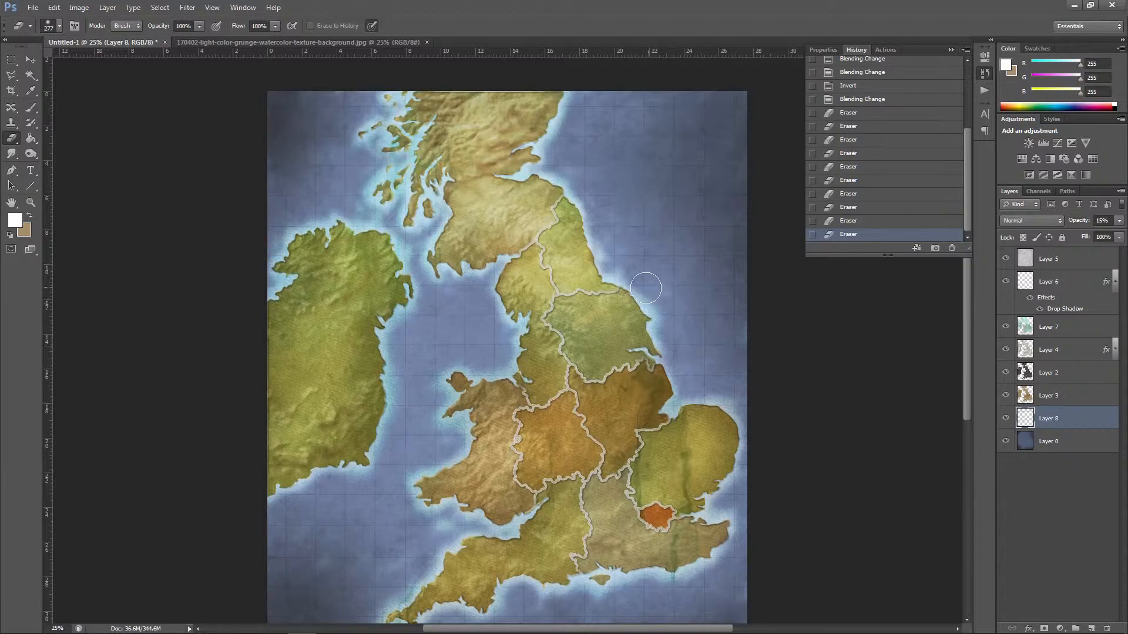
mouse_move(460, 351)
mouse_down()
mouse_move(459, 332)
mouse_move(507, 326)
mouse_move(453, 299)
mouse_up()
drag(404, 237, 349, 221)
mouse_move(317, 188)
mouse_down()
mouse_move(287, 157)
mouse_move(305, 172)
mouse_move(297, 149)
mouse_up()
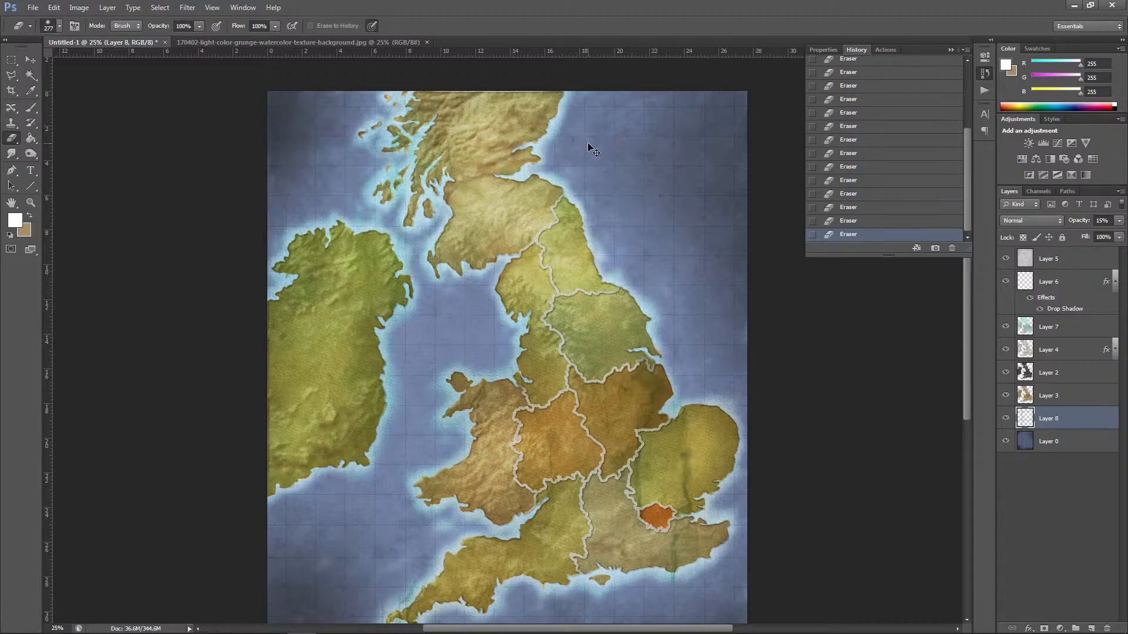
key(ctrl+minus)
click(33, 61)
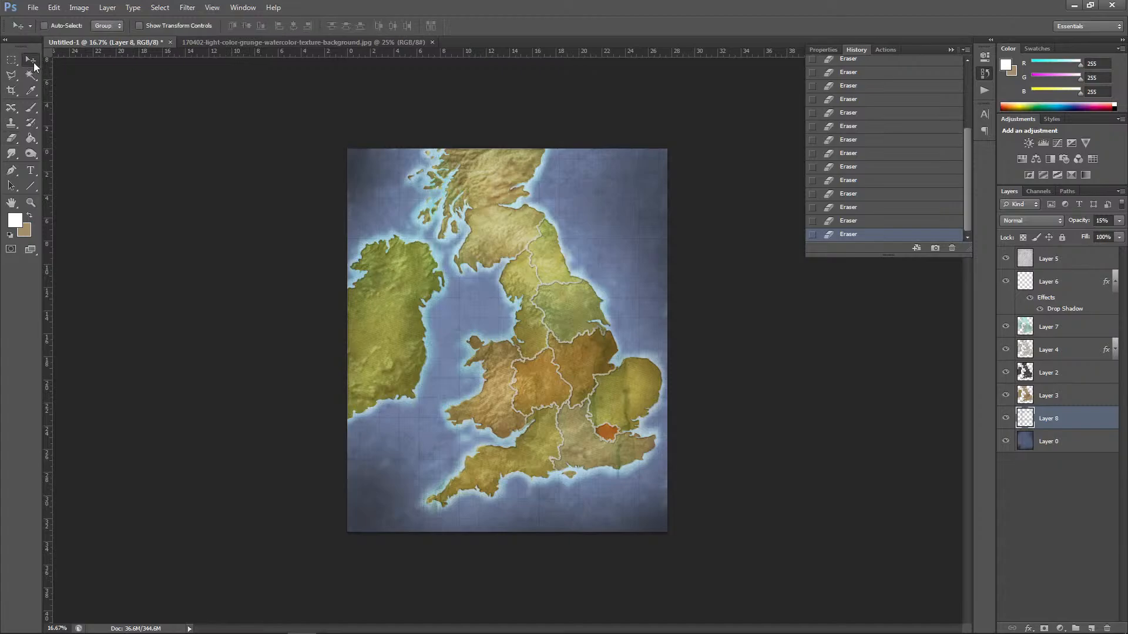
click(107, 8)
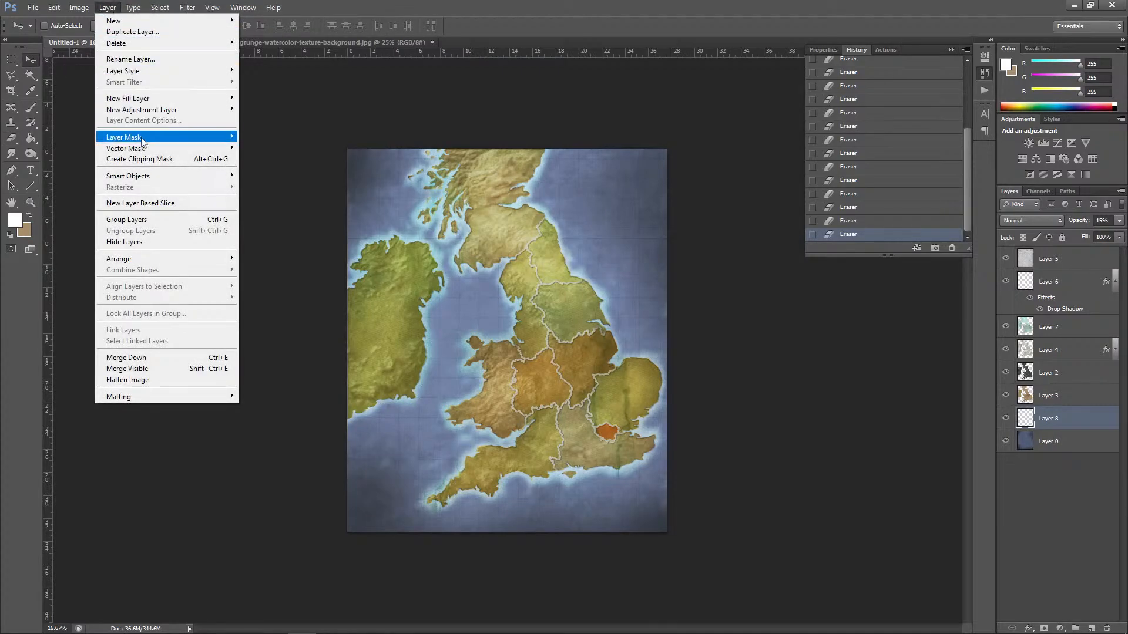
mouse_move(79, 7)
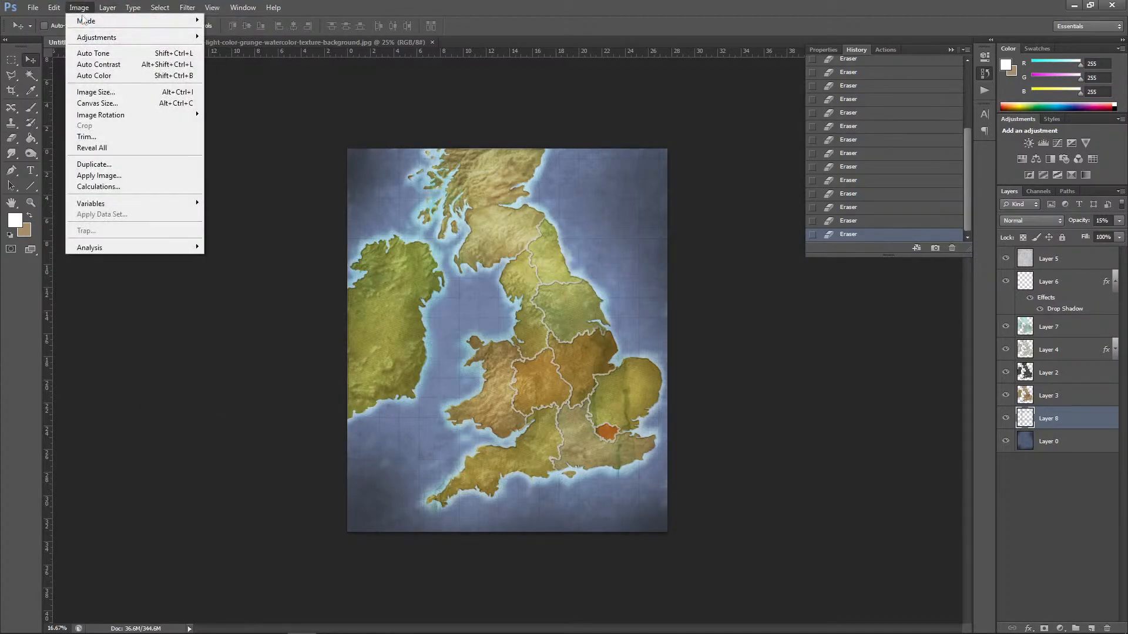
mouse_move(97, 39)
click(242, 99)
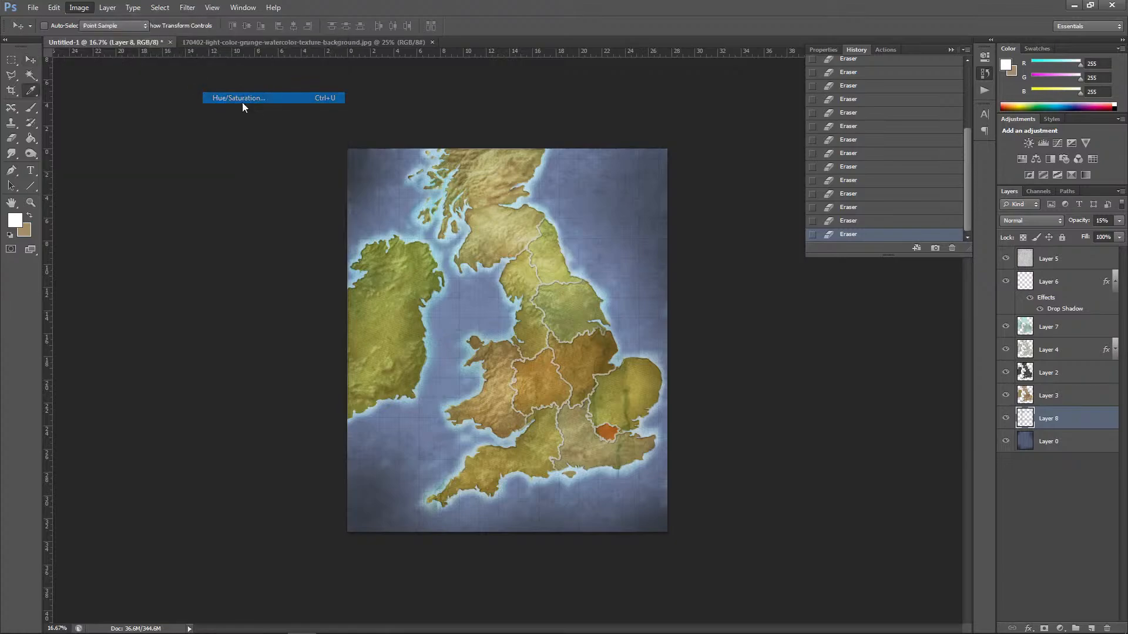
drag(819, 189, 869, 200)
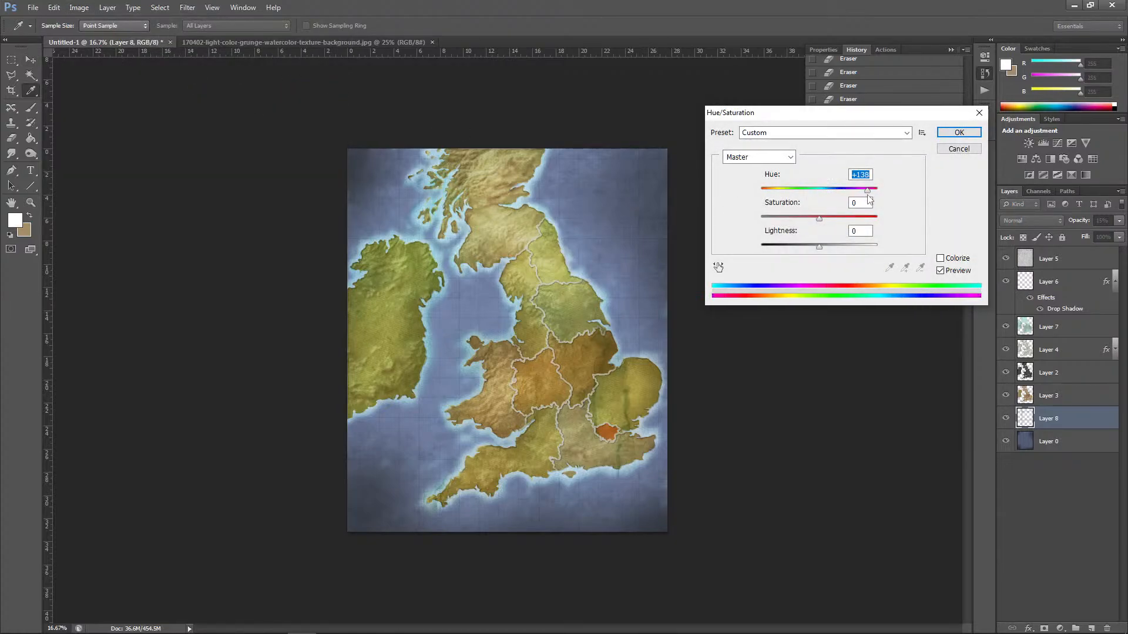
click(952, 151)
Step: Shift the hue of the sea background layer (Layer 0) from blue to teal with Hue/Saturation
click(1048, 441)
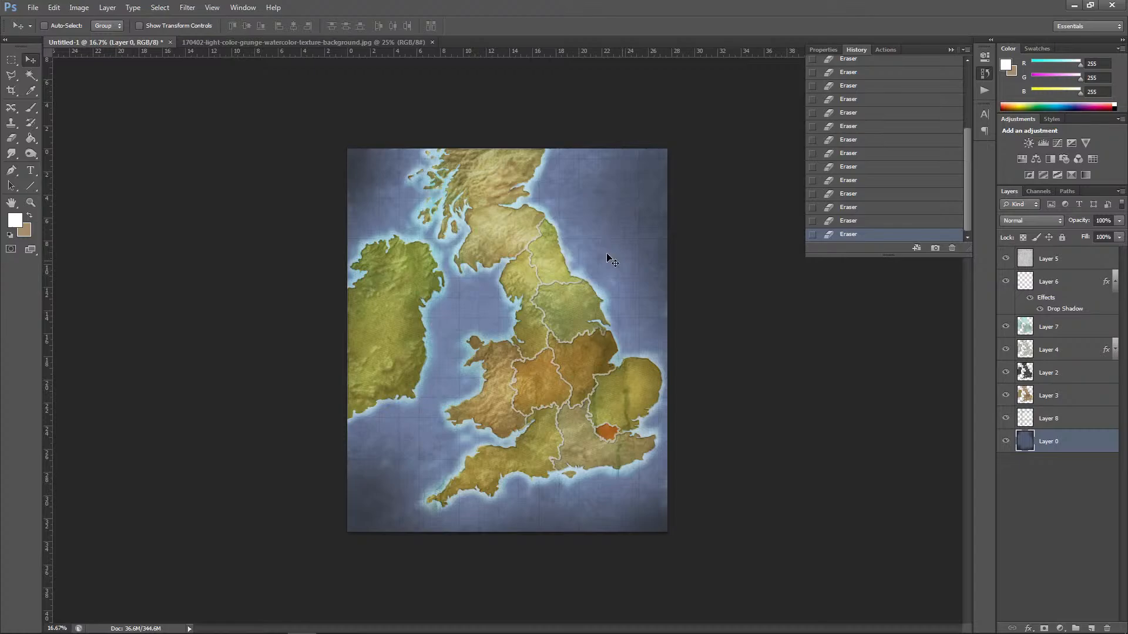
click(79, 8)
mouse_move(117, 37)
click(286, 97)
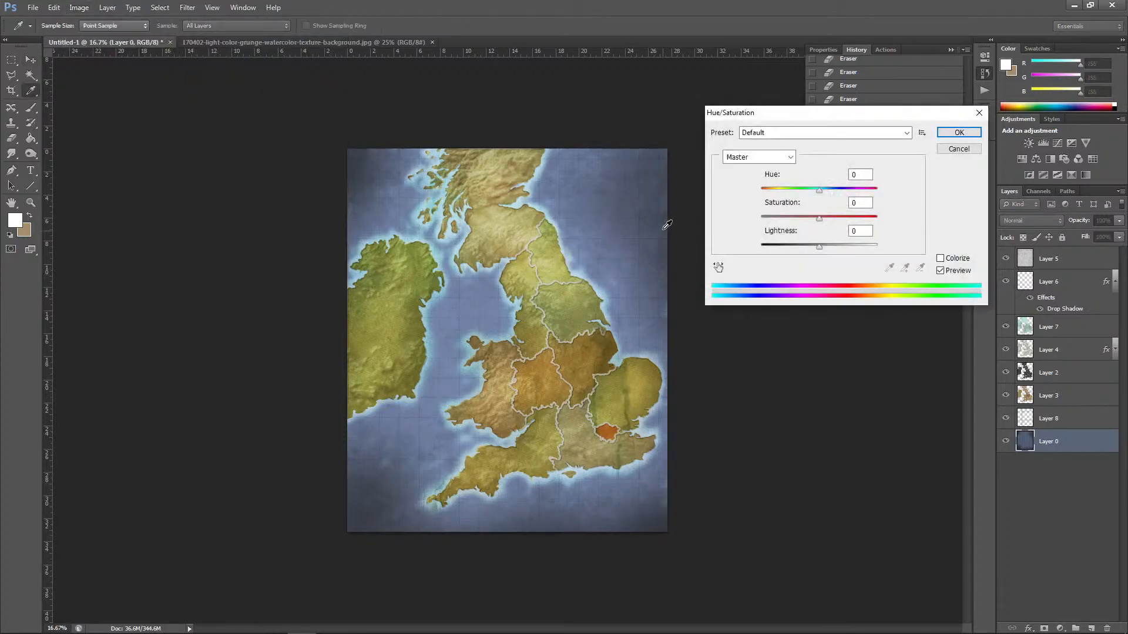
drag(812, 193, 797, 191)
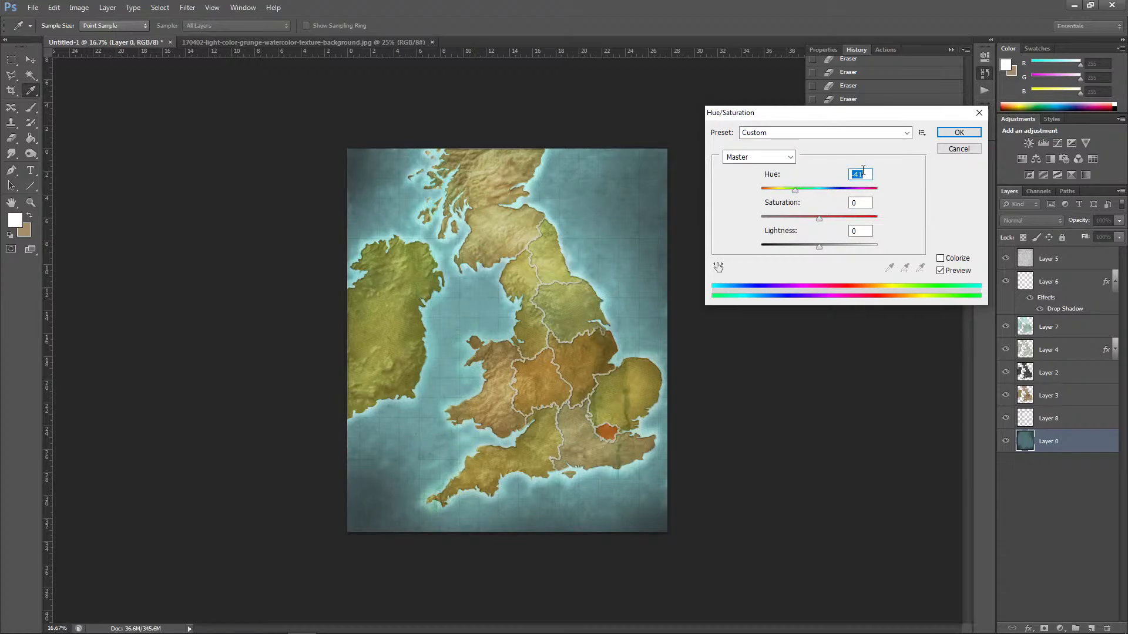
click(959, 132)
key(v)
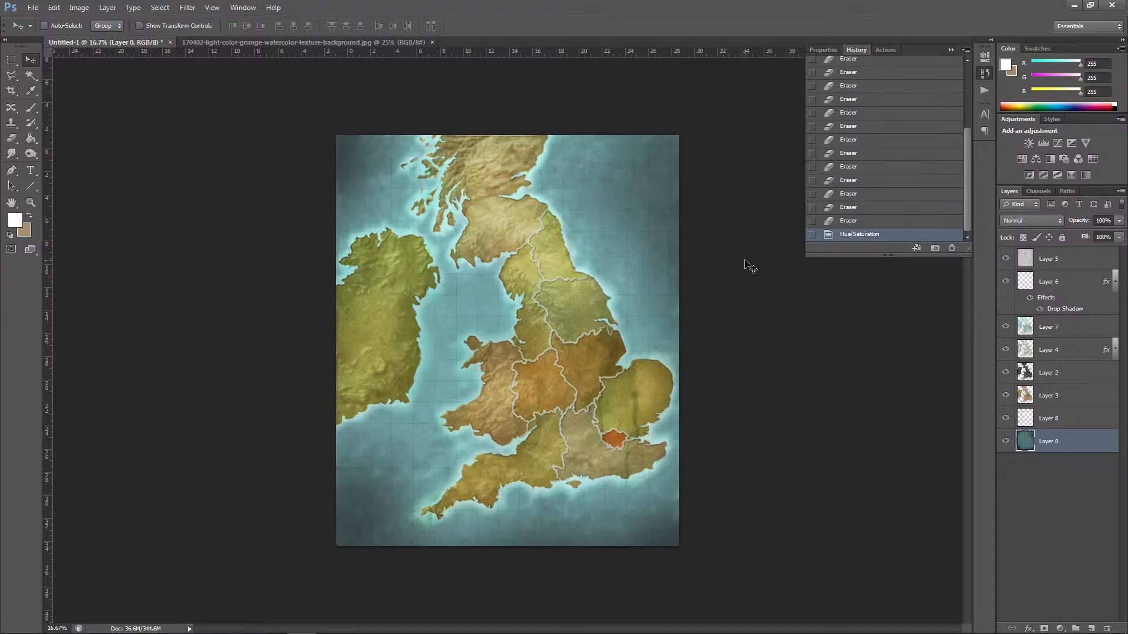
Step: Adjust the brightness and contrast of the land colour layer (Layer 3) with Brightness/Contrast
key(ctrl+plus)
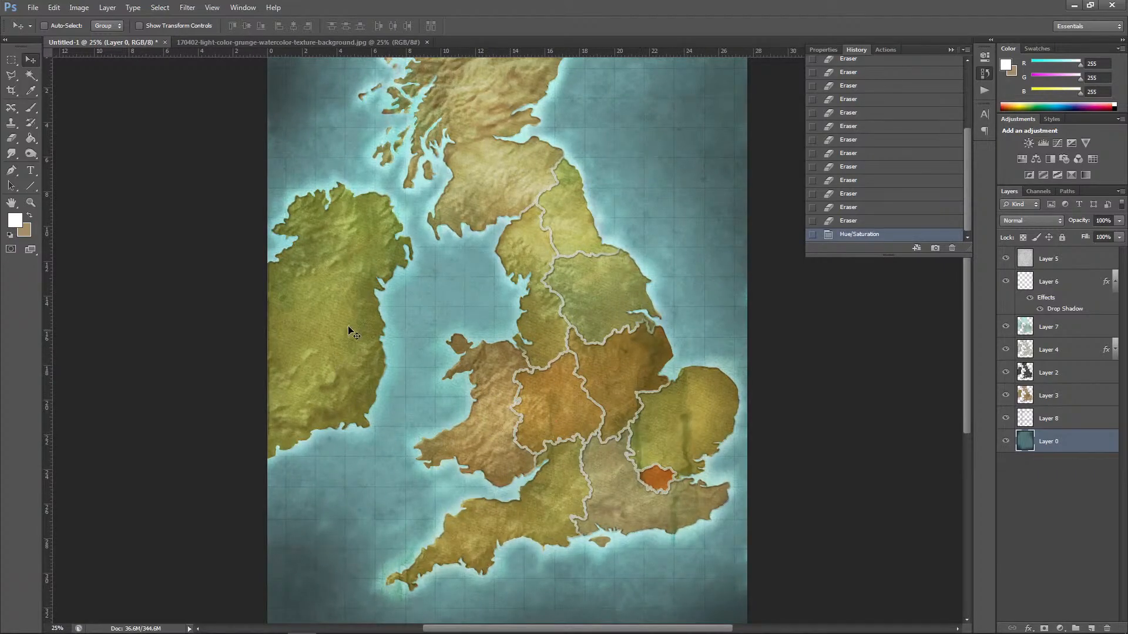
click(1061, 398)
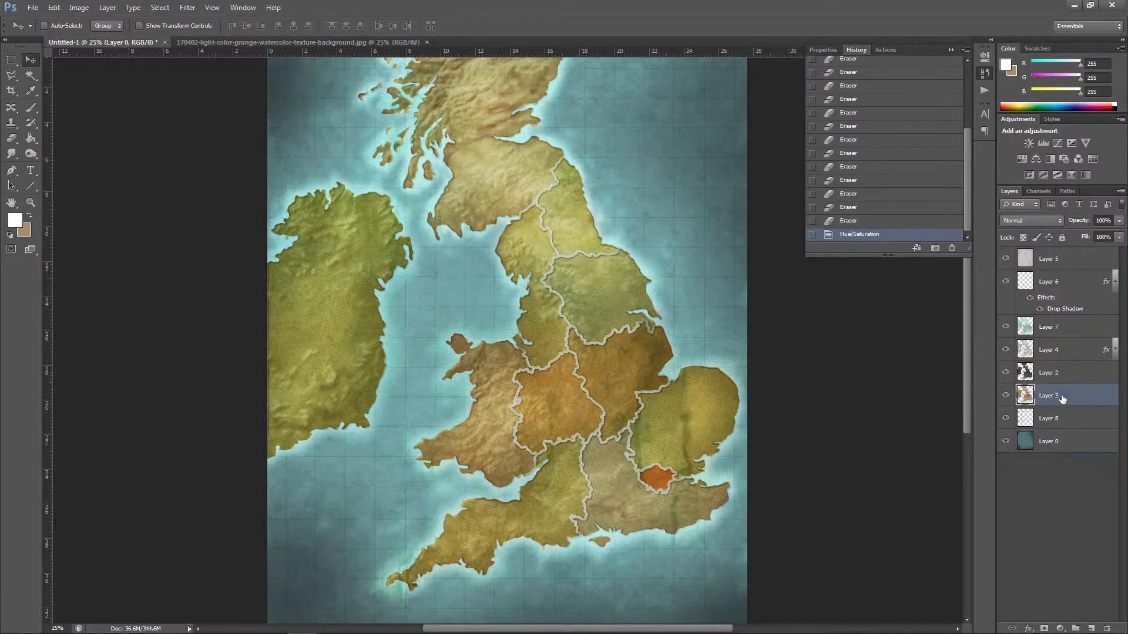
click(79, 7)
mouse_move(88, 39)
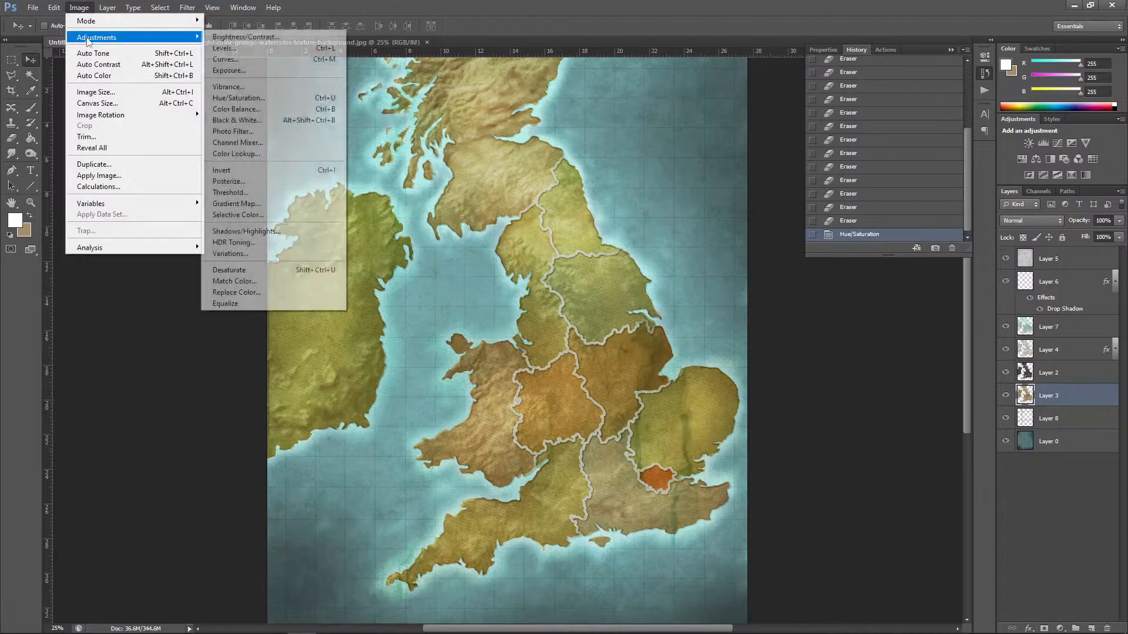
click(269, 37)
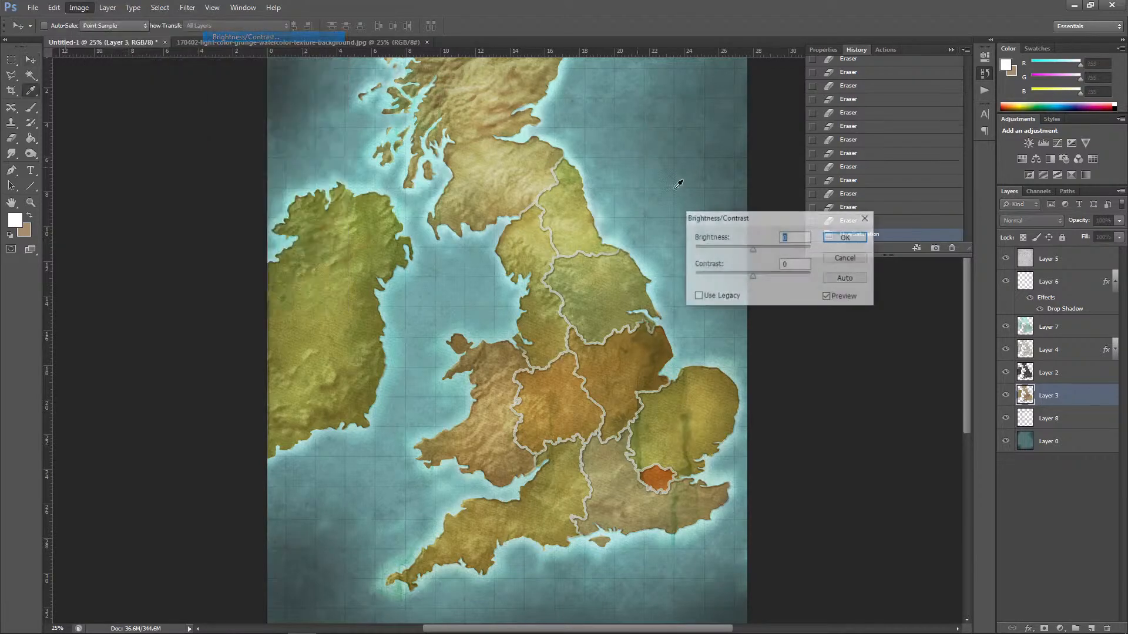
drag(758, 278, 753, 251)
click(846, 237)
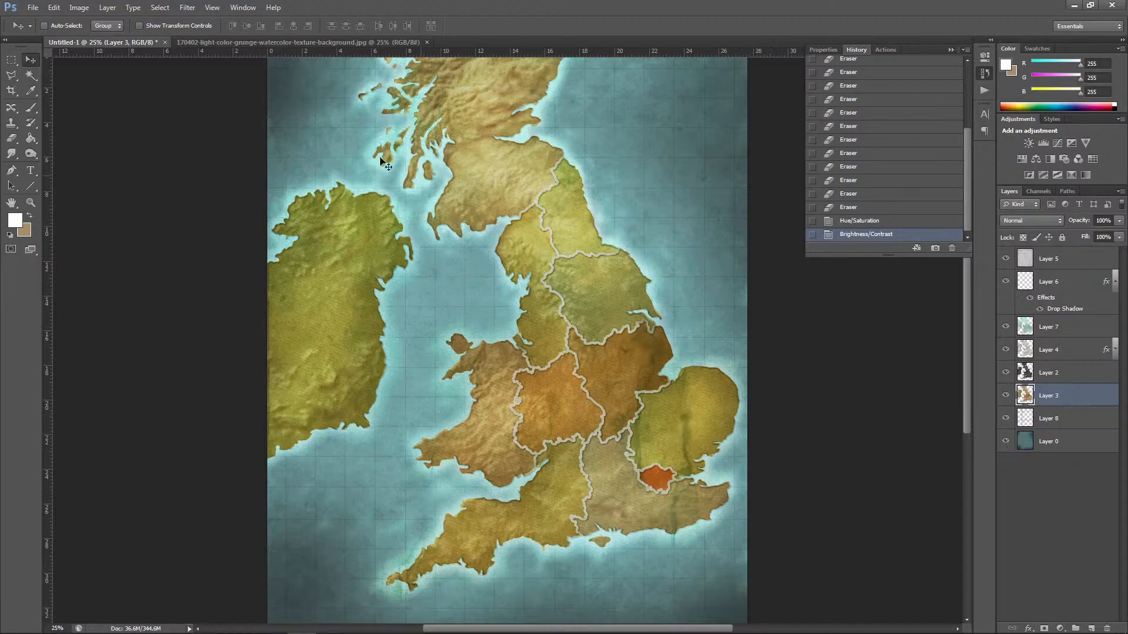
Step: Warm the land colour layer's midtones with Color Balance, shifting them towards red and yellow
click(78, 8)
mouse_move(103, 40)
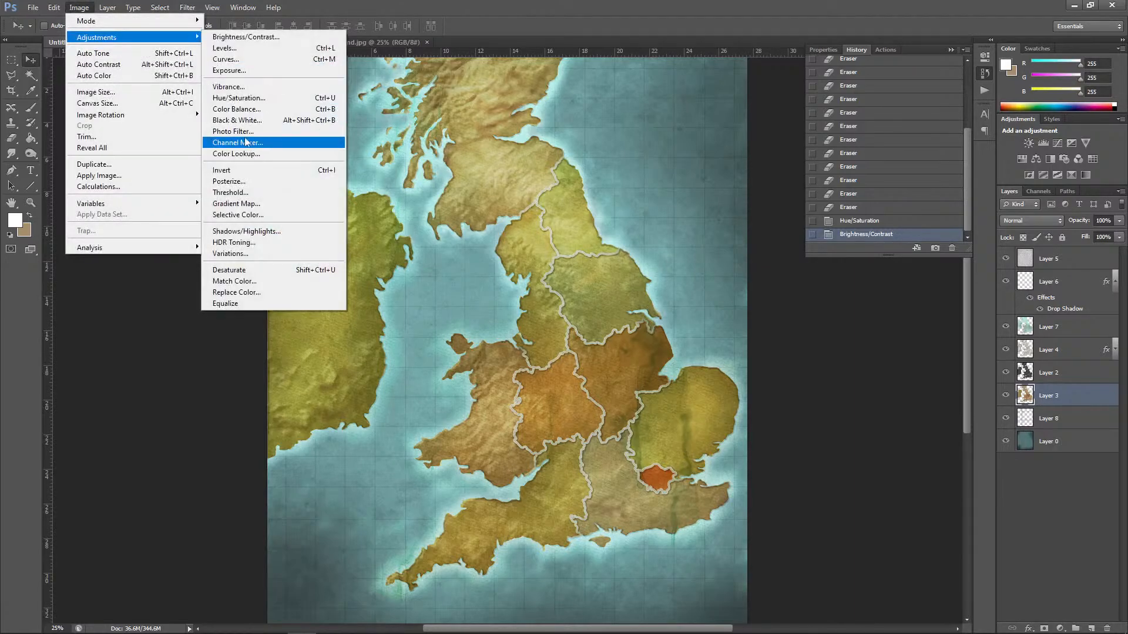
click(258, 112)
drag(781, 429, 797, 432)
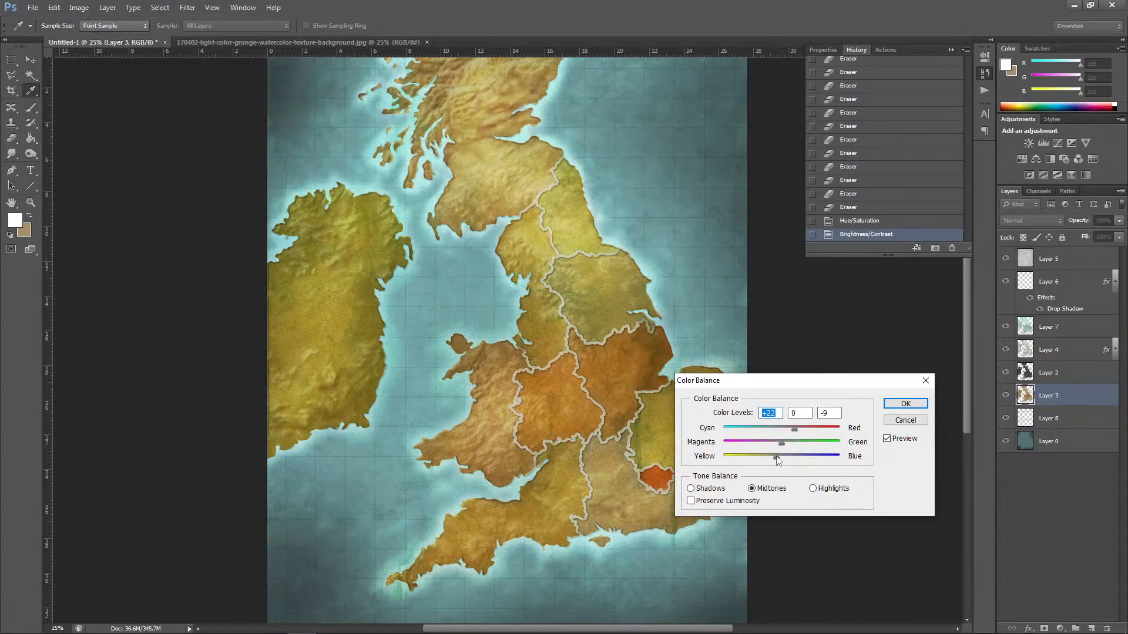
drag(776, 456, 795, 430)
click(904, 405)
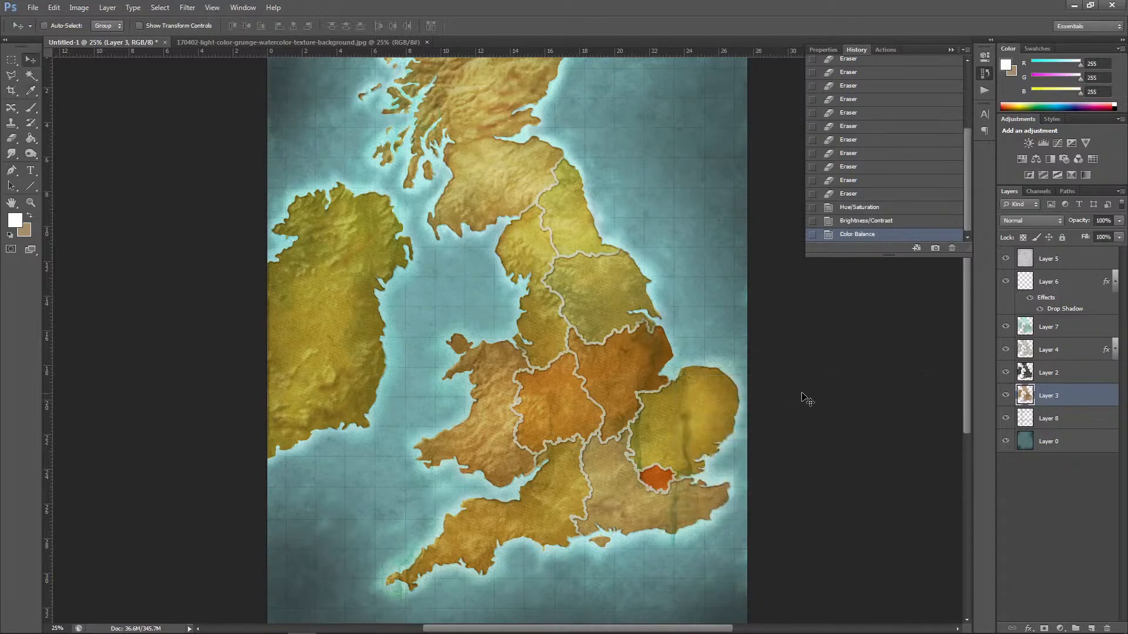
Step: Start saving the map document and choose the WoW folder inside Board Games as its location
key(ctrl+minus)
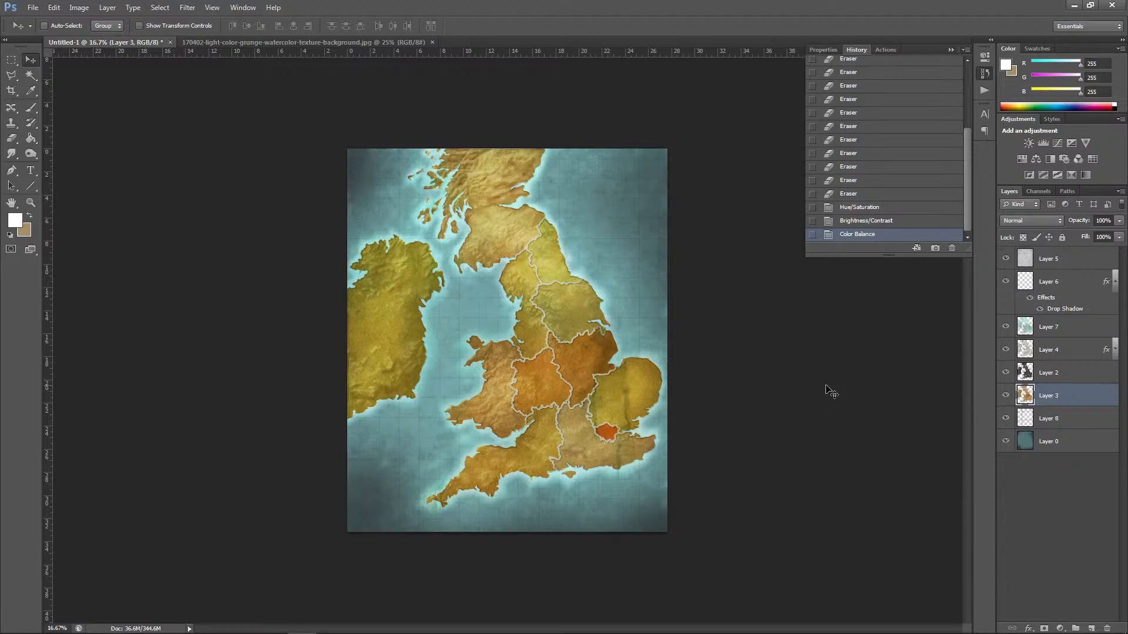
key(ctrl+s)
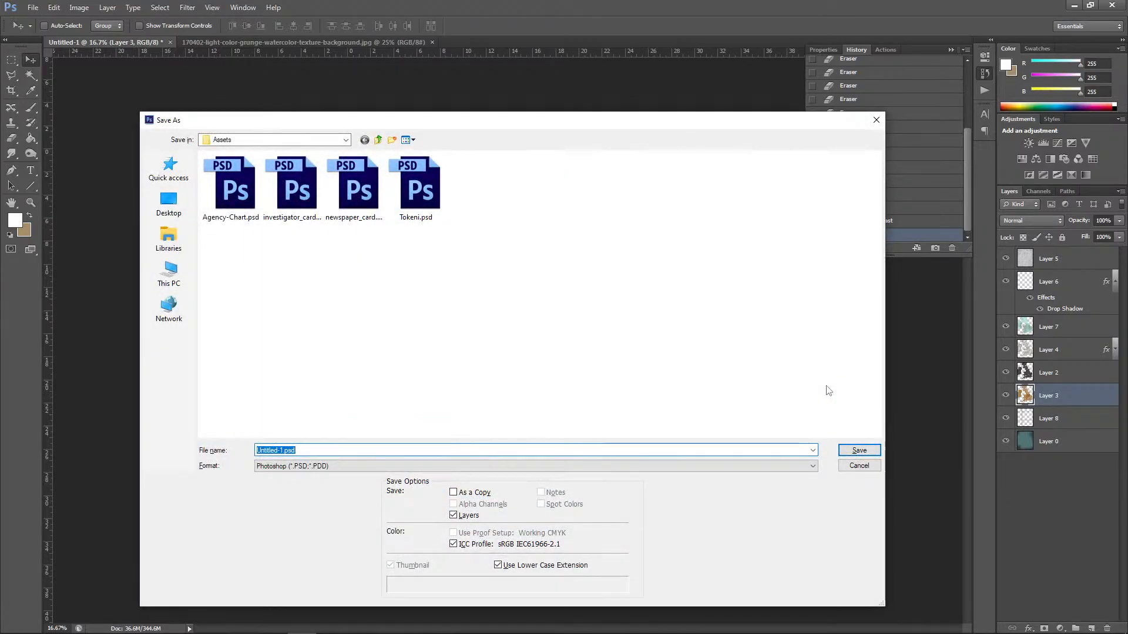
click(378, 140)
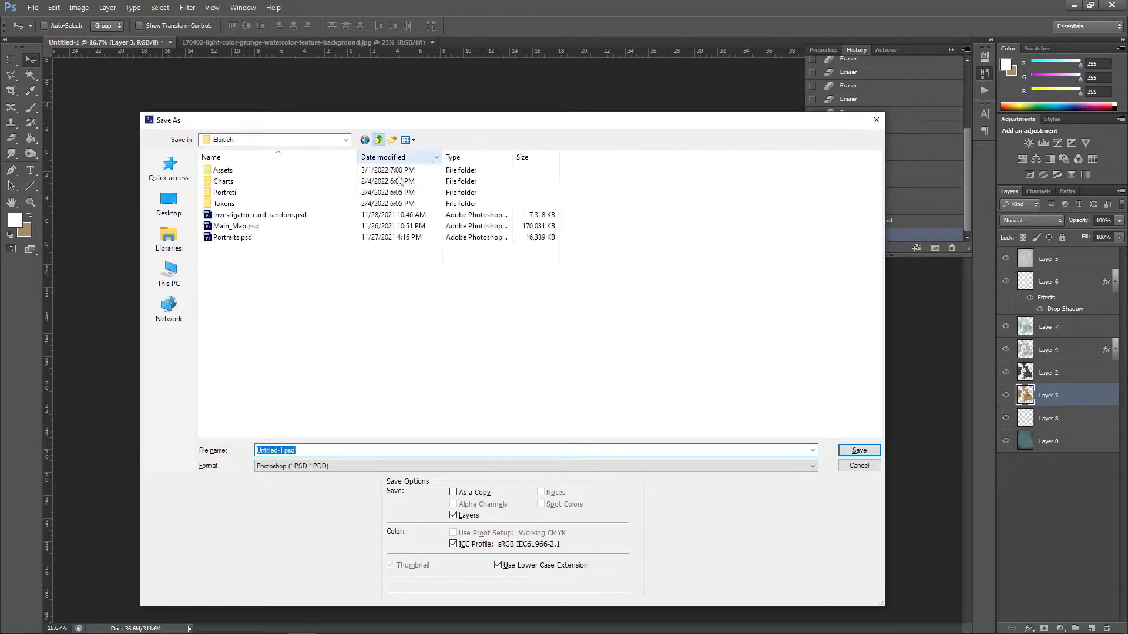
click(345, 140)
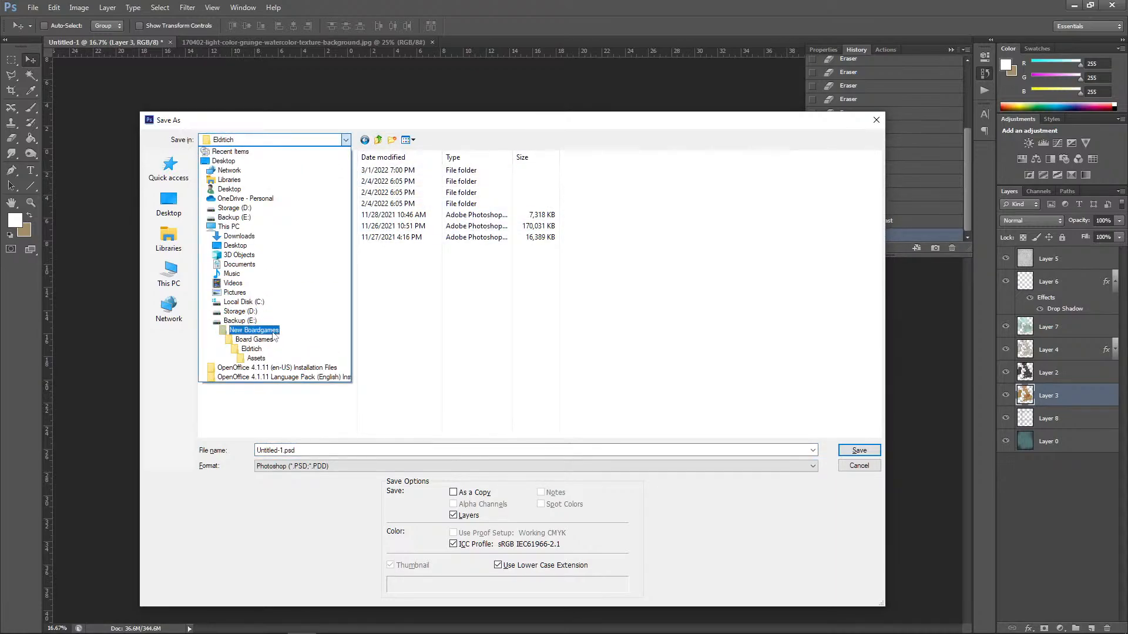
click(279, 331)
double_click(256, 174)
scroll(280, 216, down, 2)
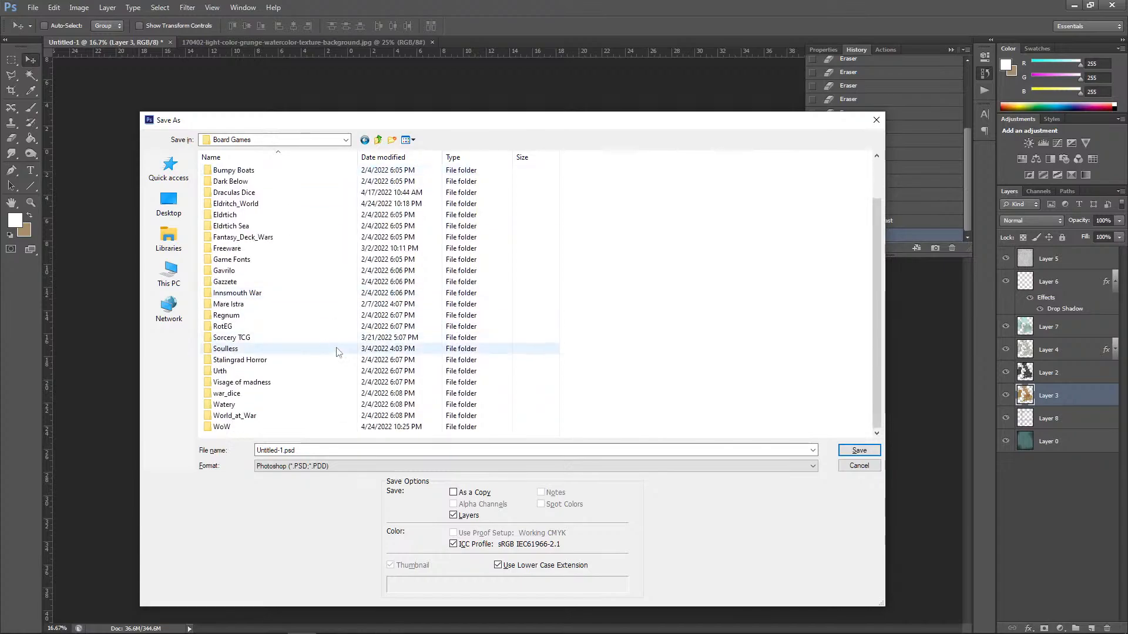
click(276, 434)
double_click(276, 435)
Step: Save the map as England_map in Photoshop format with Maximize Compatibility on
double_click(314, 450)
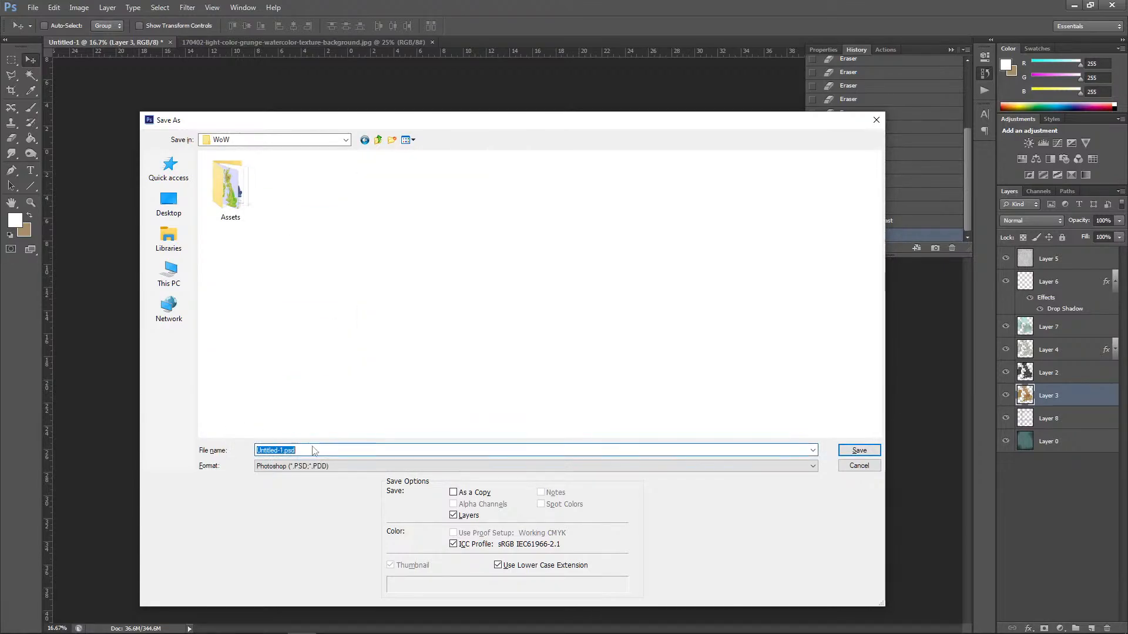
text(En)
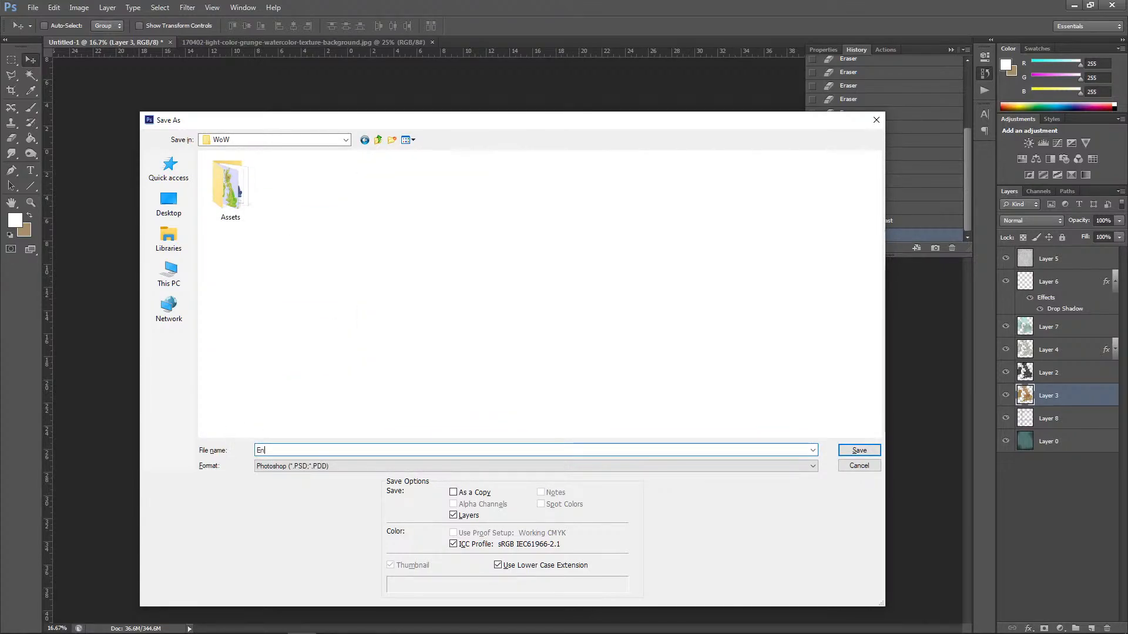
text(gin)
text(a)
text(nd_map)
key(Return)
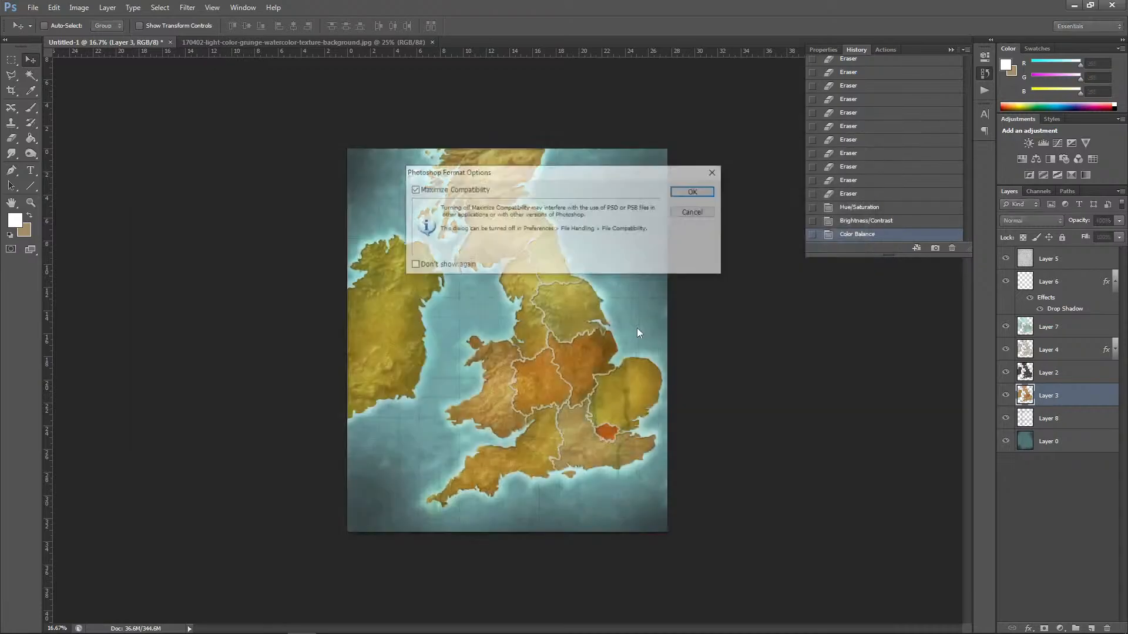
click(696, 195)
Step: Switch to Chrome to check the YouTube live chat, and return to the map in Photoshop
mouse_move(327, 617)
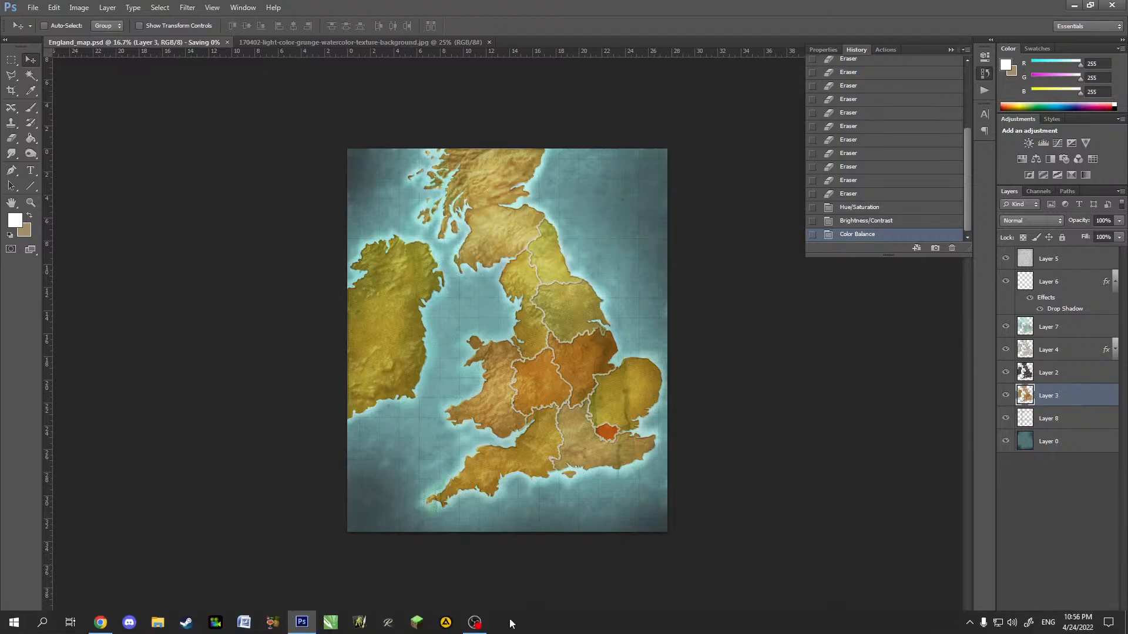
click(101, 622)
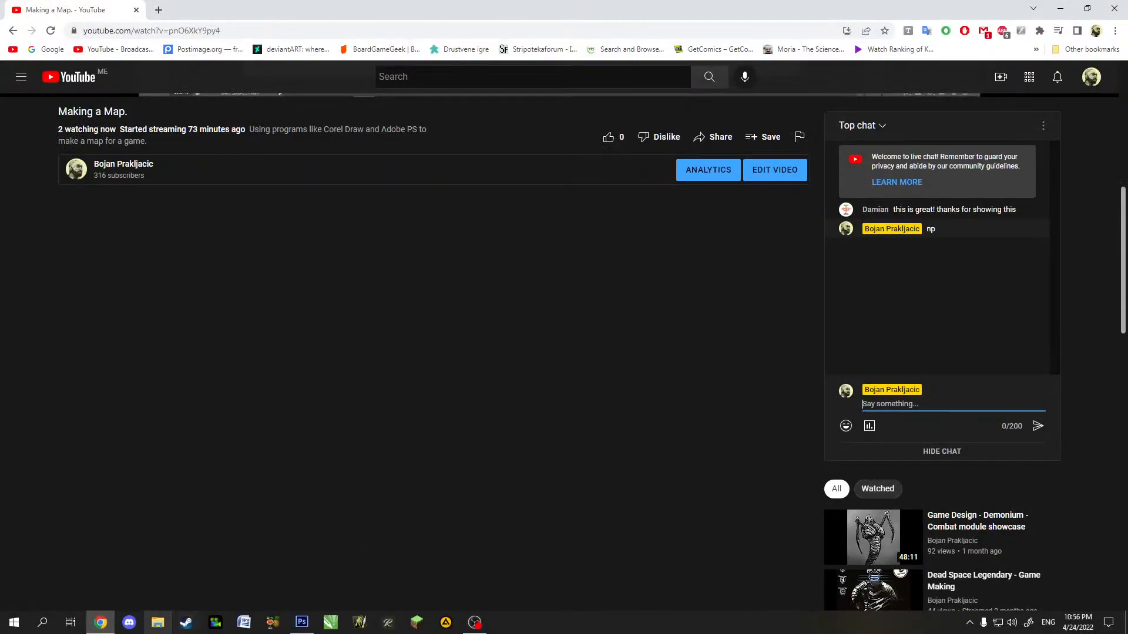
click(298, 626)
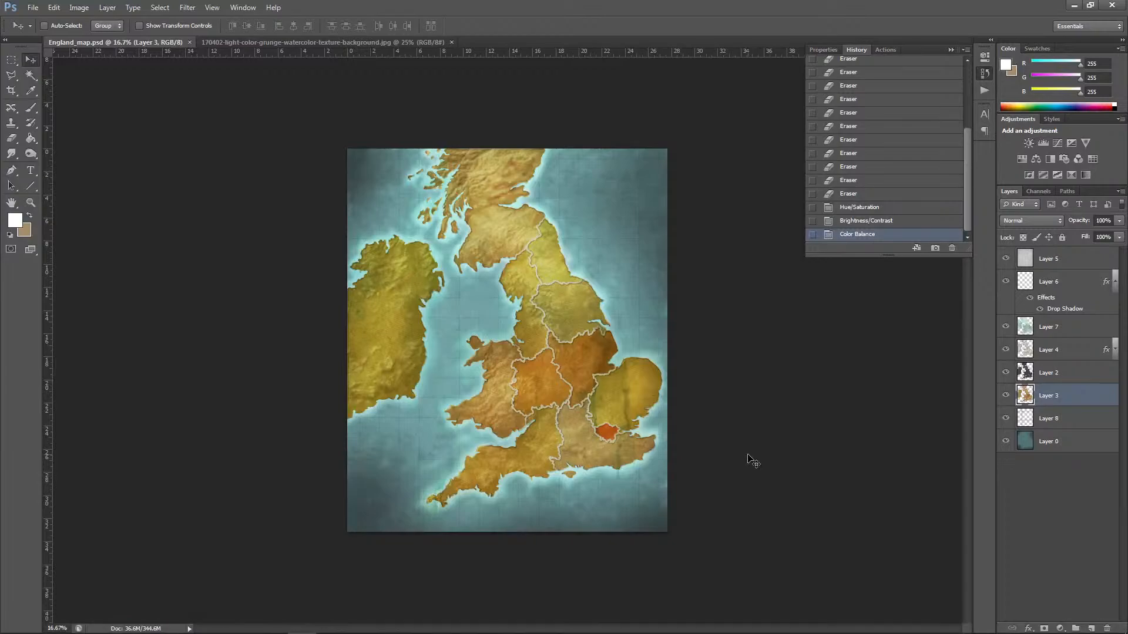
Step: Add a Bevel & Emboss effect to the land colour layer, Layer 3, with dark teal 113534 as its shadow colour
key(ctrl+plus)
key(ctrl+plus)
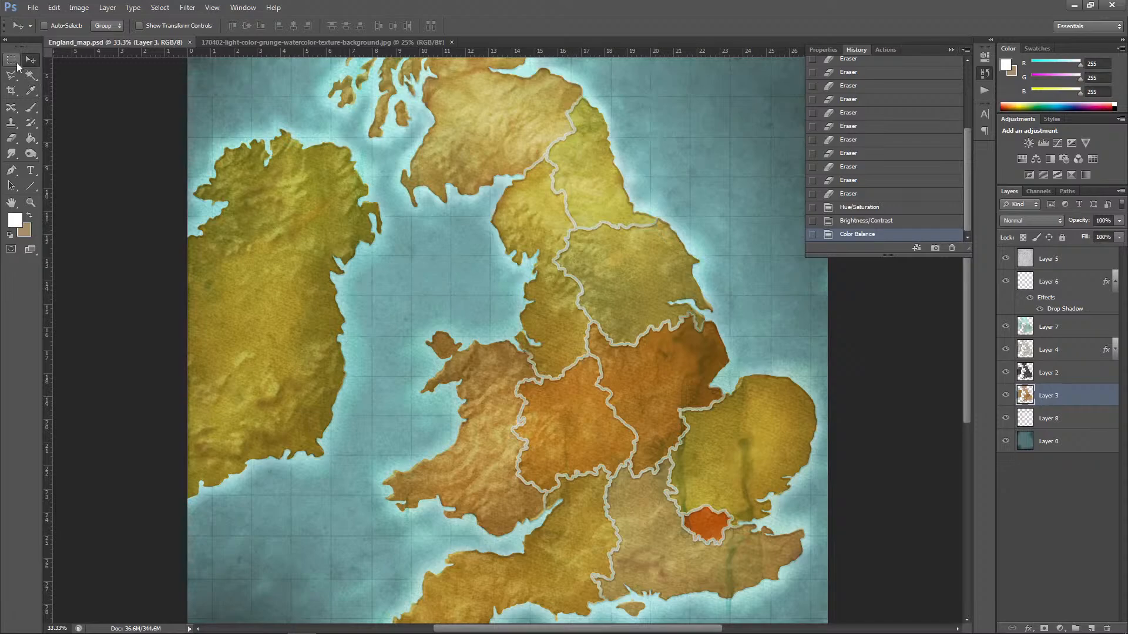
scroll(963, 330, down, 5)
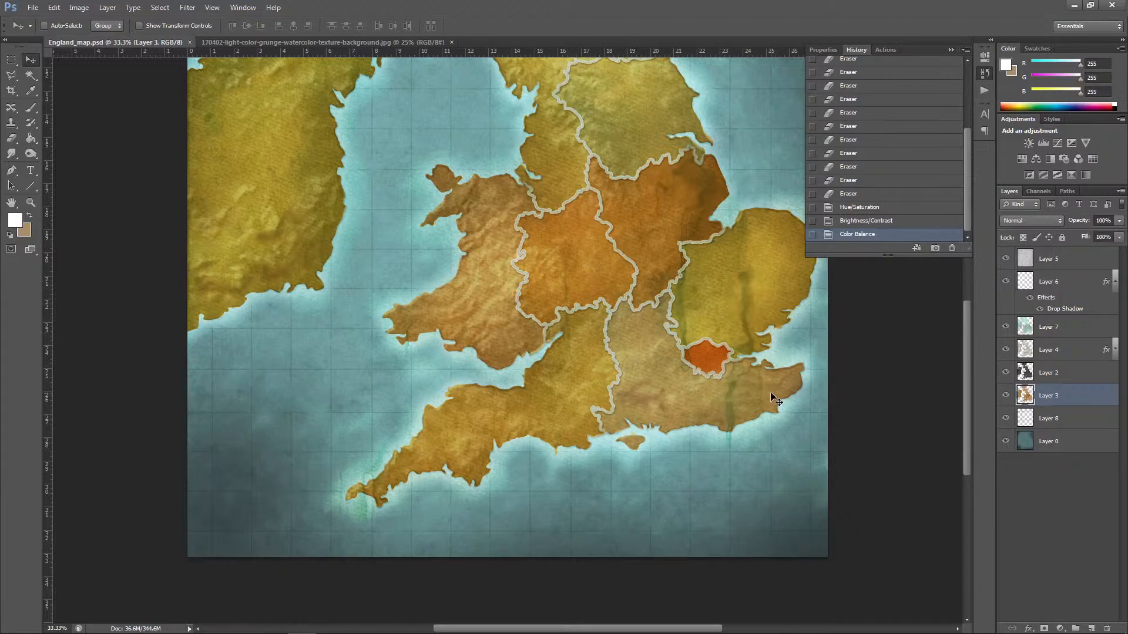
click(108, 8)
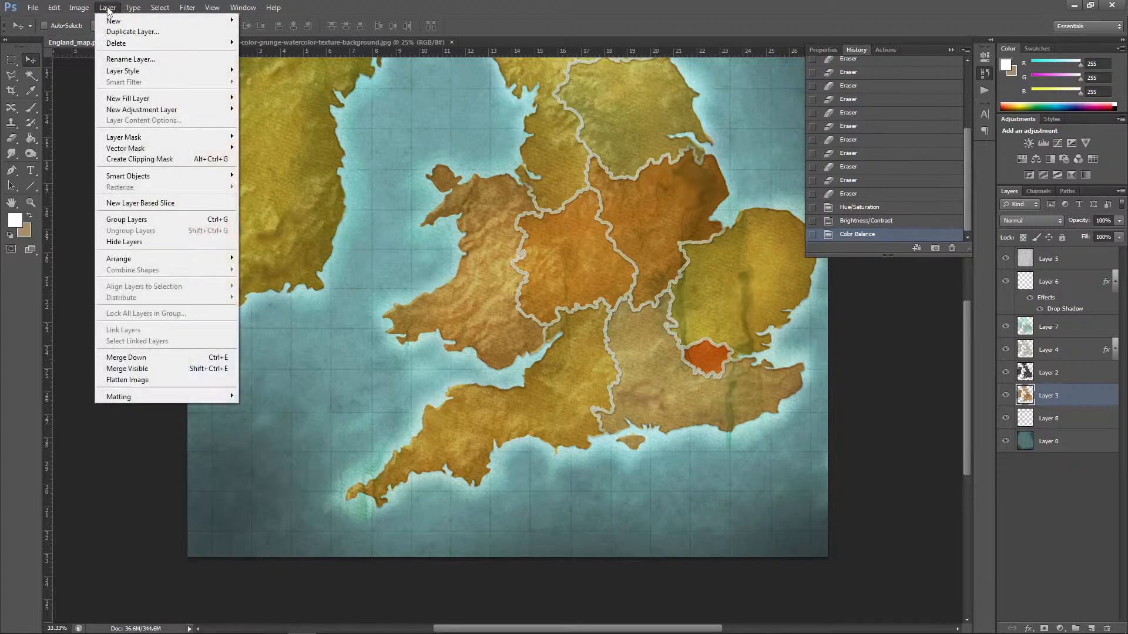
mouse_move(139, 71)
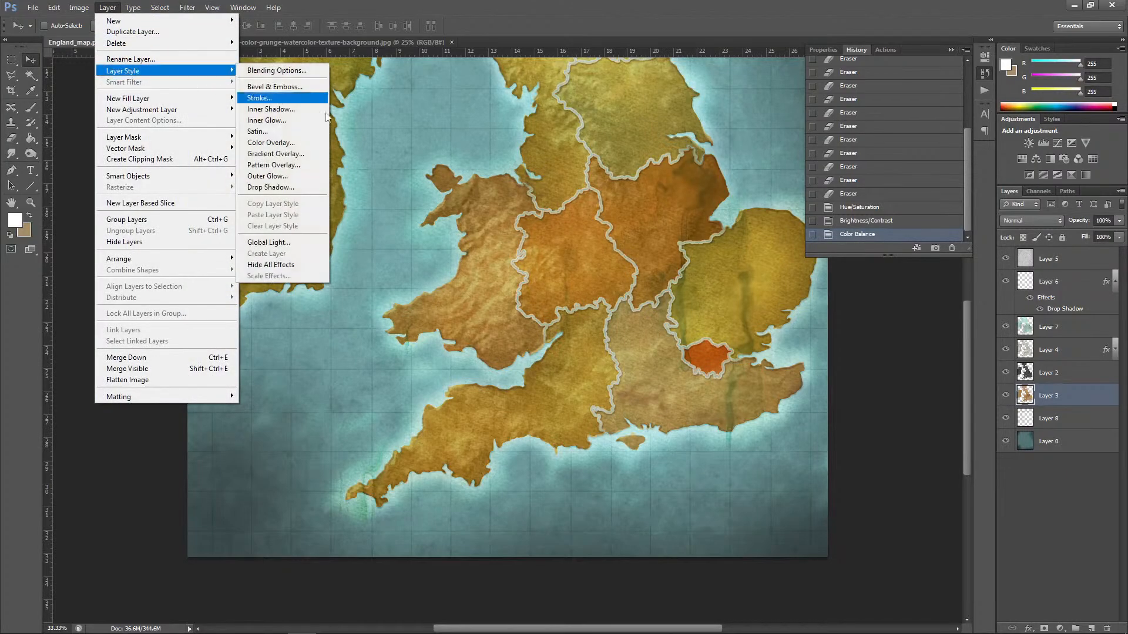
click(289, 88)
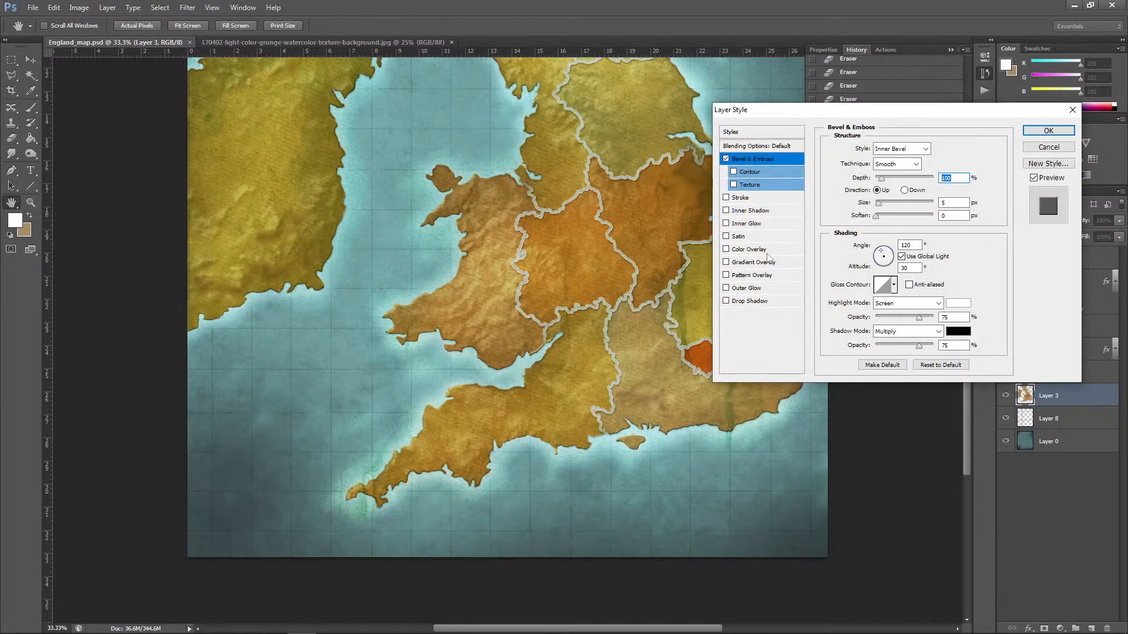
drag(855, 109, 759, 273)
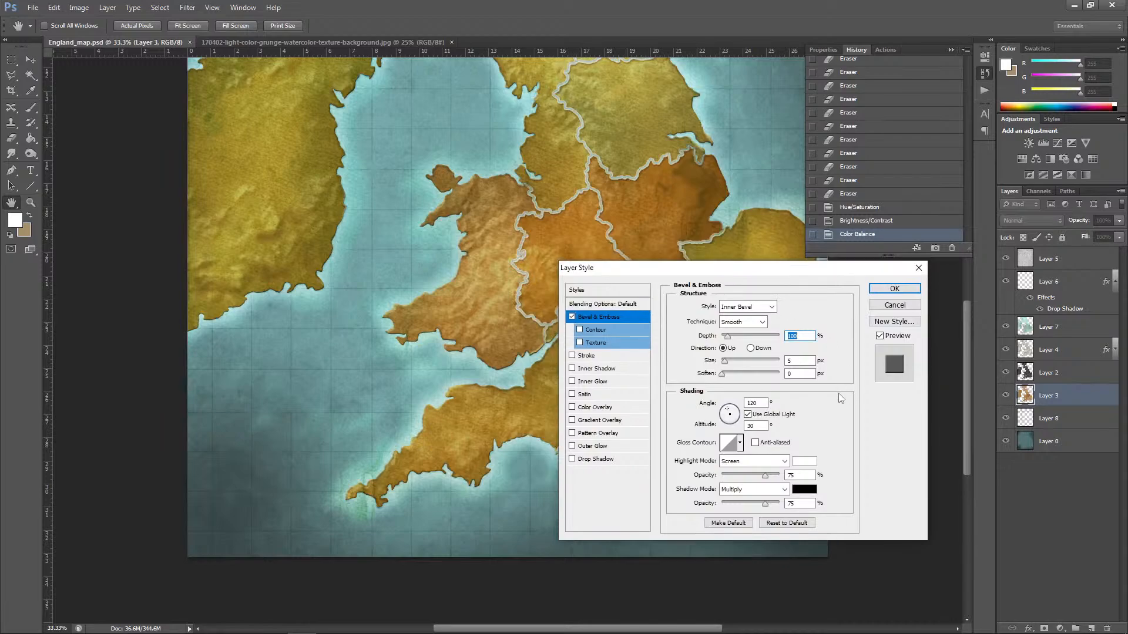
click(804, 490)
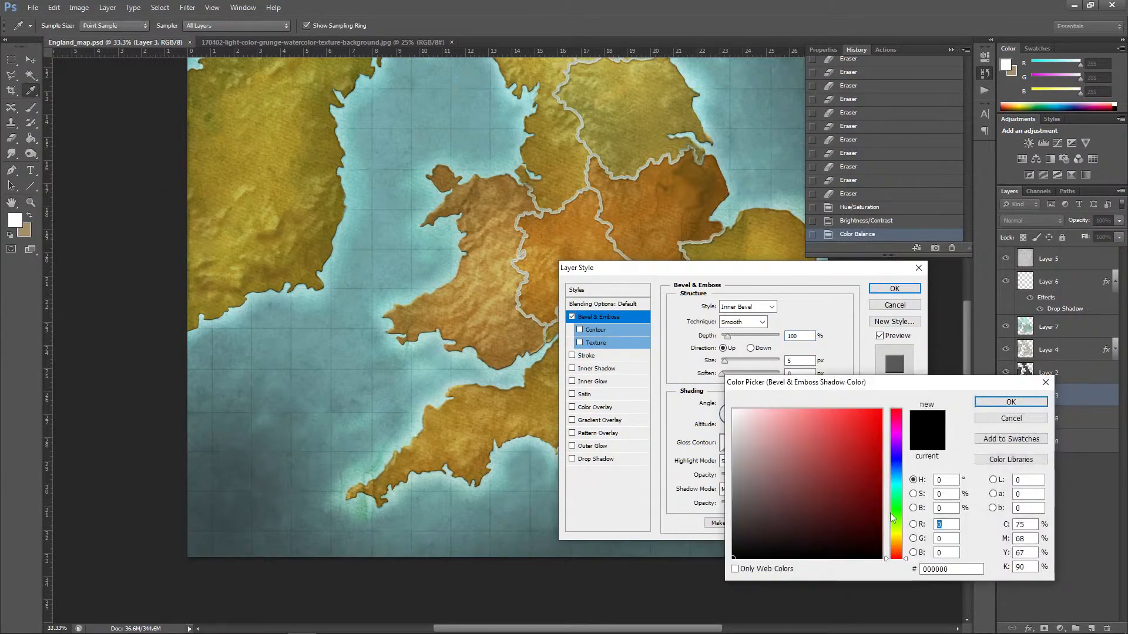
click(385, 363)
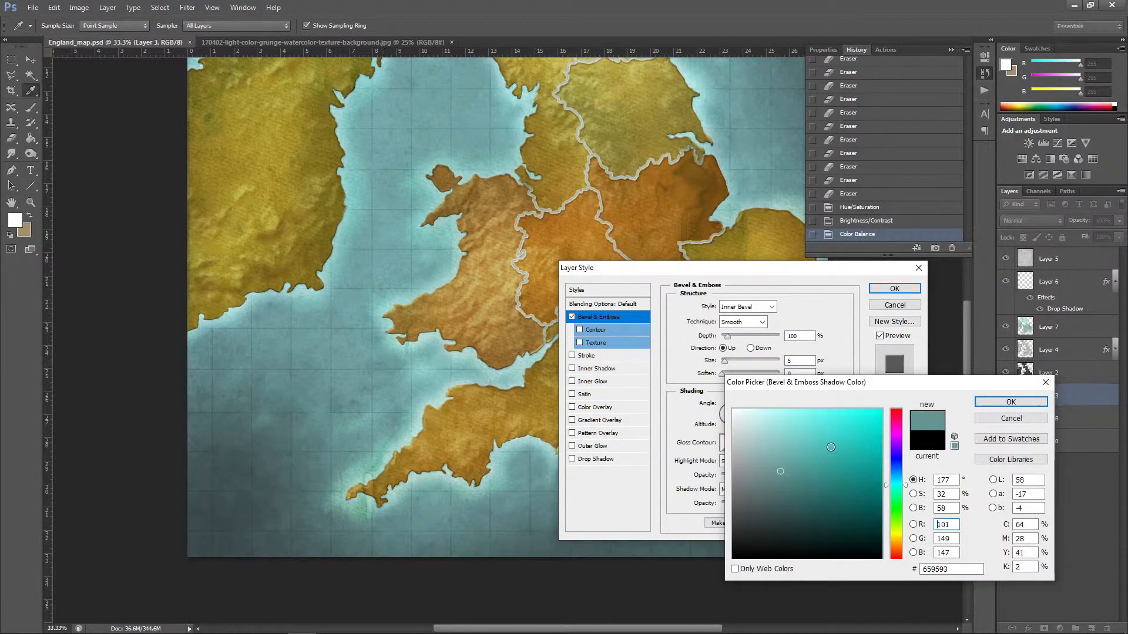
drag(800, 487, 833, 528)
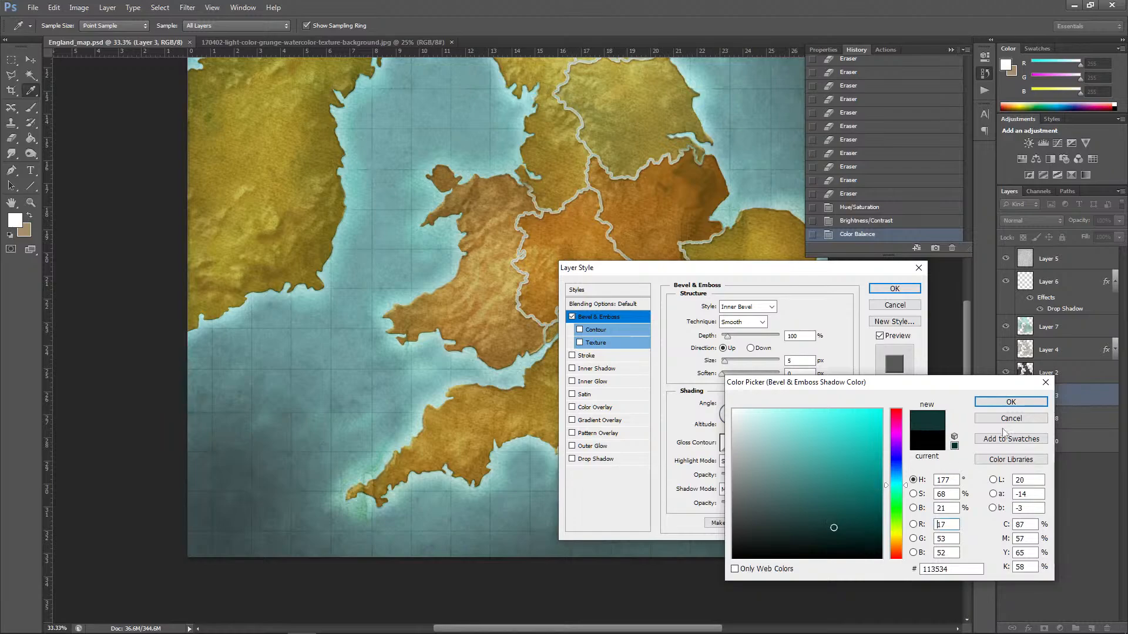
click(1011, 402)
Step: Set the bevel's highlight colour to pale yellow f2e38d
click(802, 461)
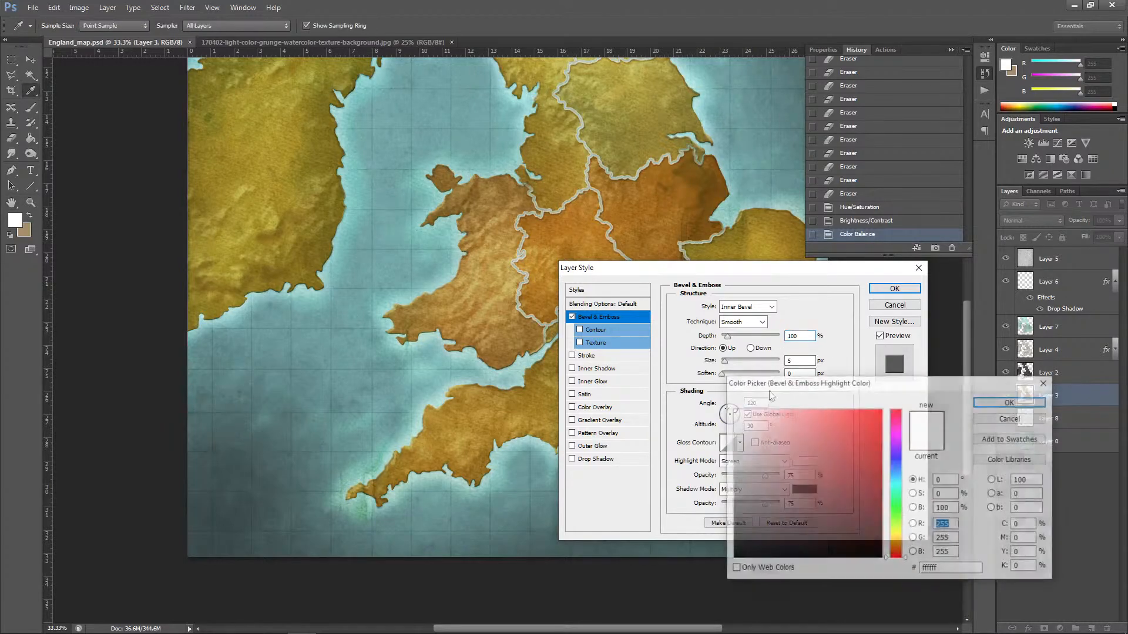
click(577, 123)
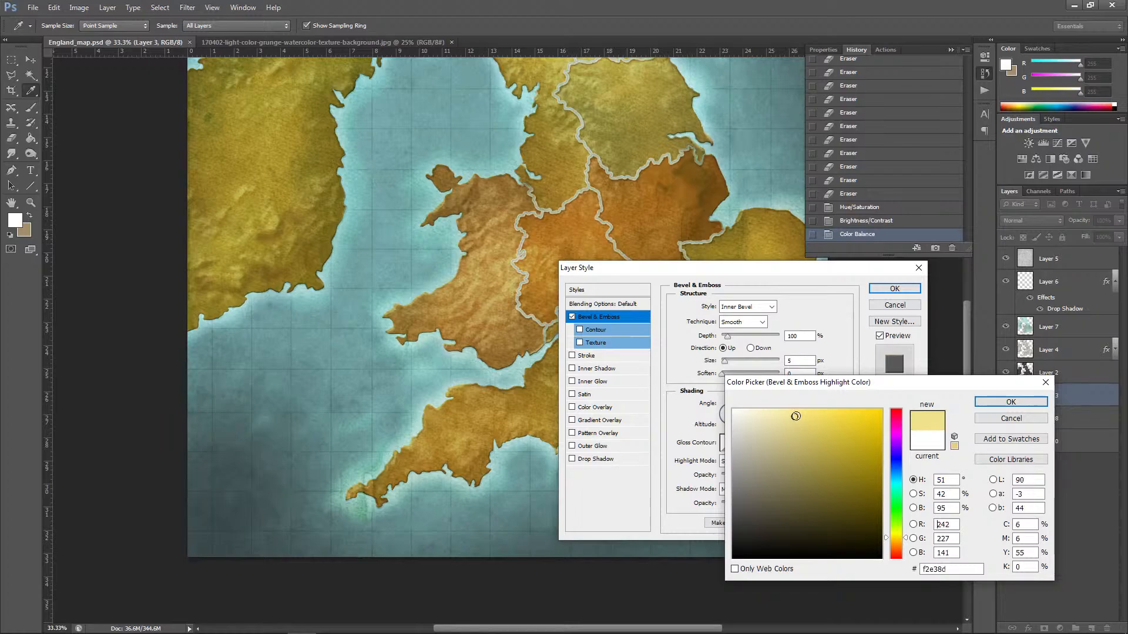
click(1010, 402)
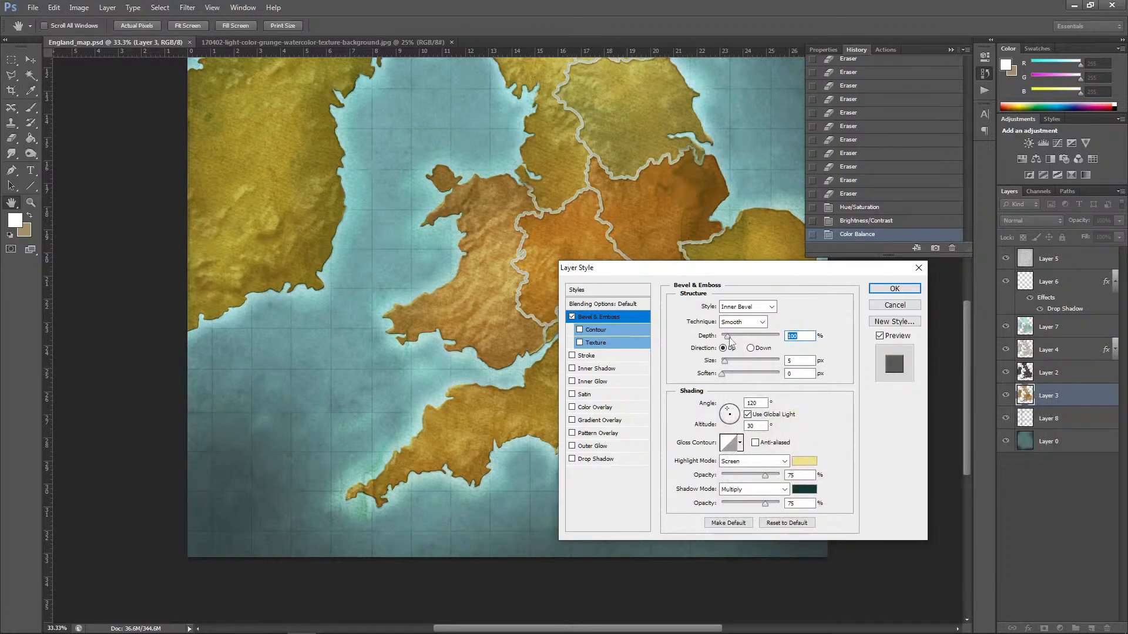
Step: Set the bevel's depth to 246%, angle to 100° and altitude to 32°, trying other gloss contours before restoring the straight diagonal one
drag(728, 337, 737, 338)
click(729, 411)
drag(731, 413, 731, 413)
click(740, 443)
click(711, 473)
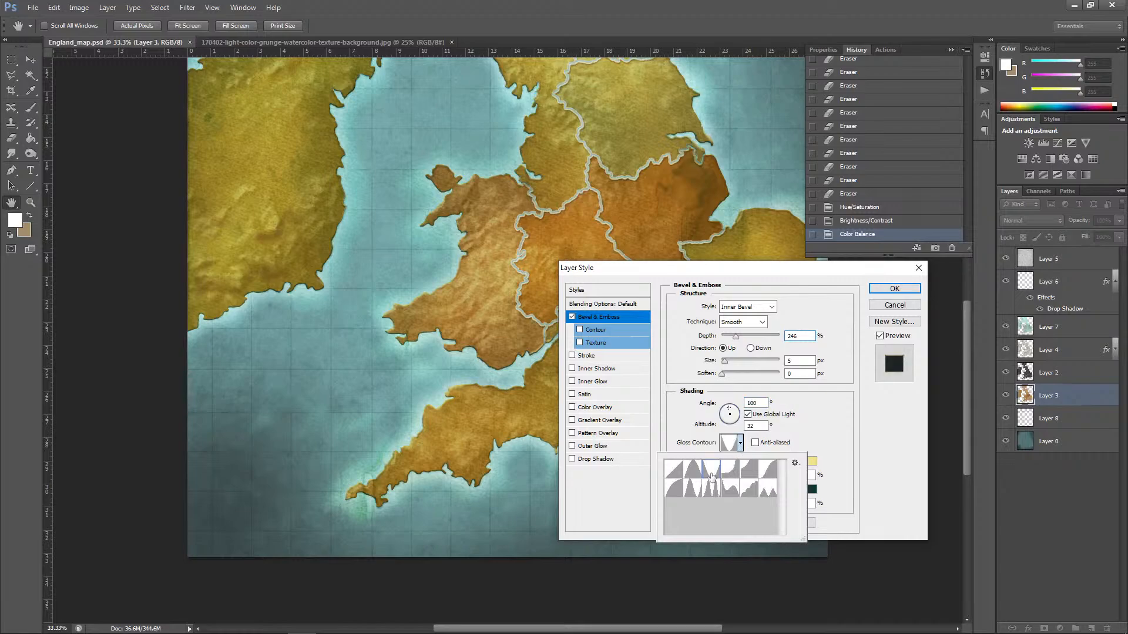
click(696, 473)
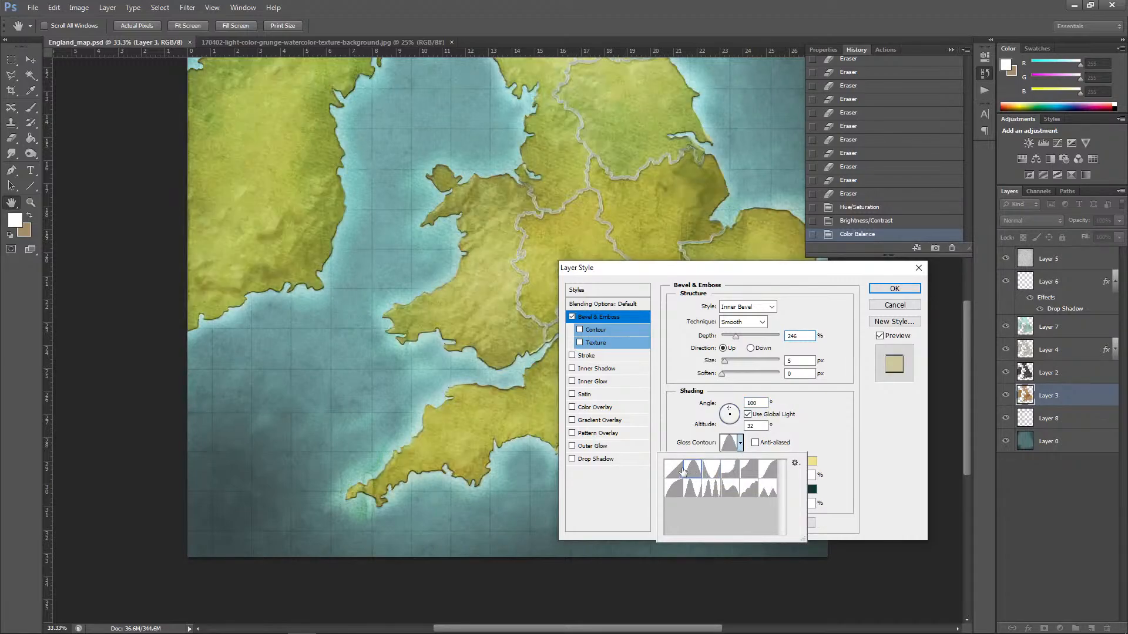
click(674, 470)
click(811, 430)
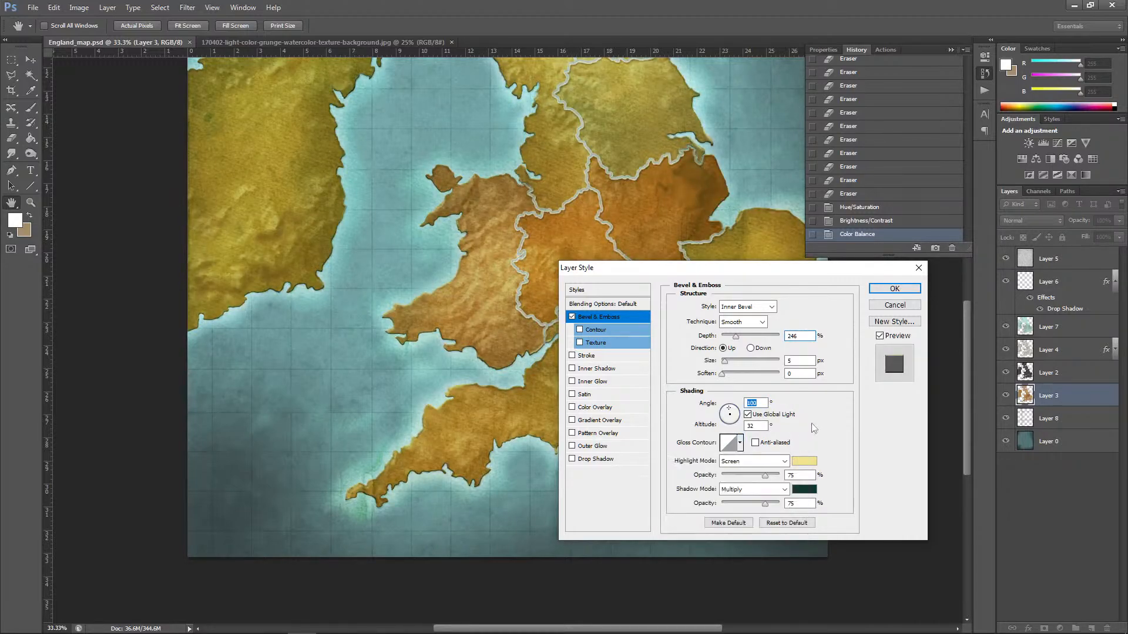
Step: Make the gloss contour anti-aliased, set highlight opacity to 80% and shadow opacity to 83%, and apply the bevel
click(755, 443)
drag(764, 504, 768, 477)
click(894, 289)
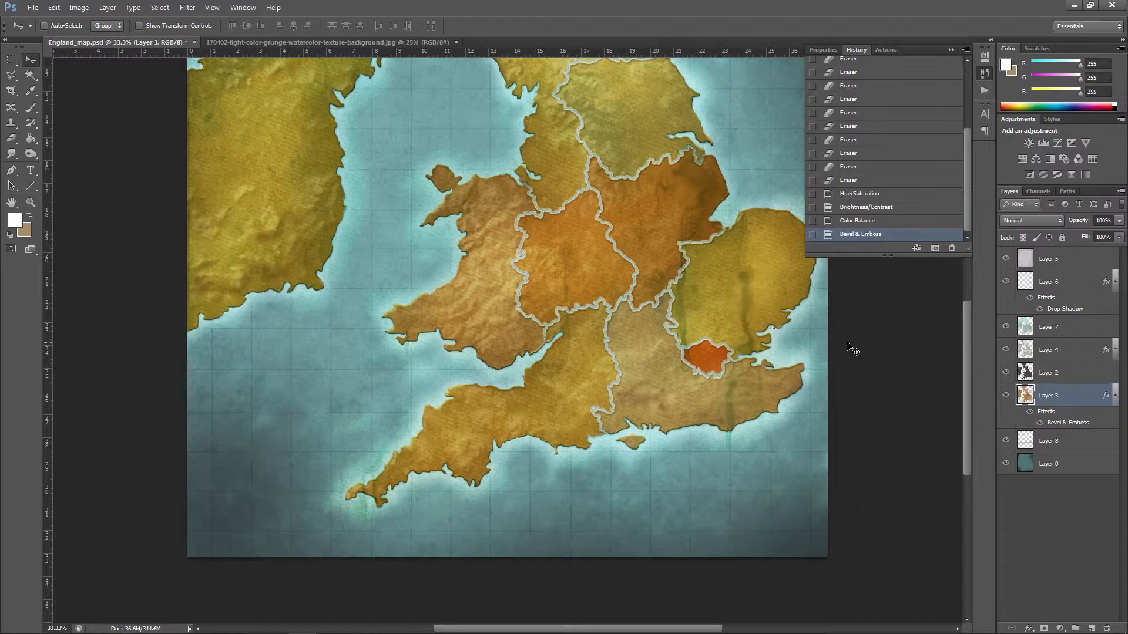
Step: Edit the Bevel & Emboss effect on Layer 3, adjusting the light angle and lowering the shadow opacity
key(ctrl+minus)
key(ctrl+minus)
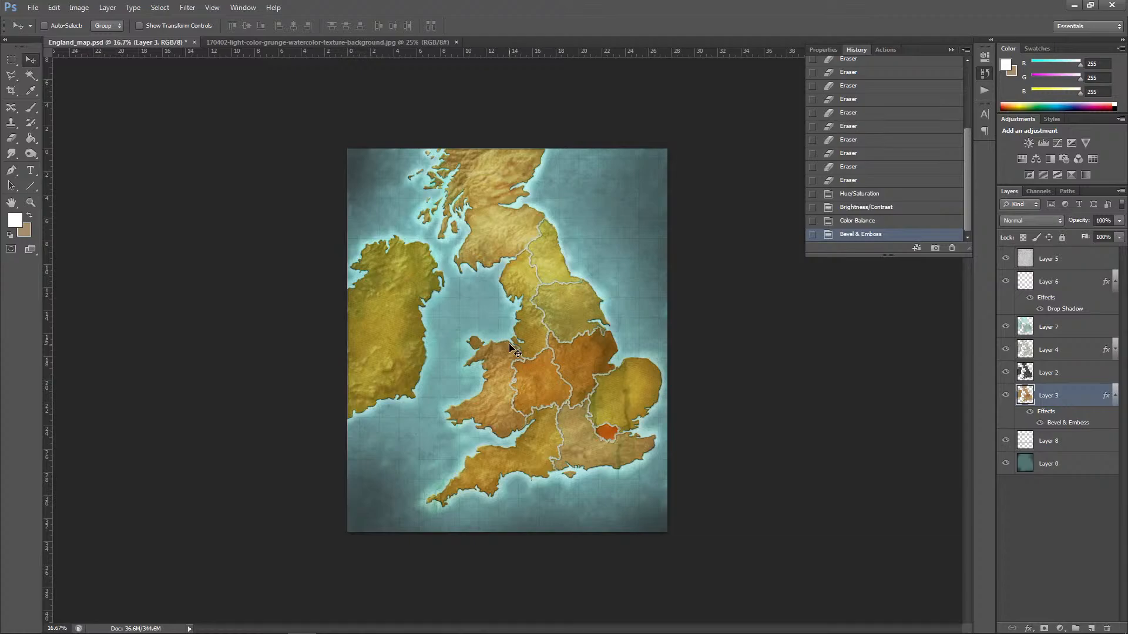
scroll(509, 345, up, 1)
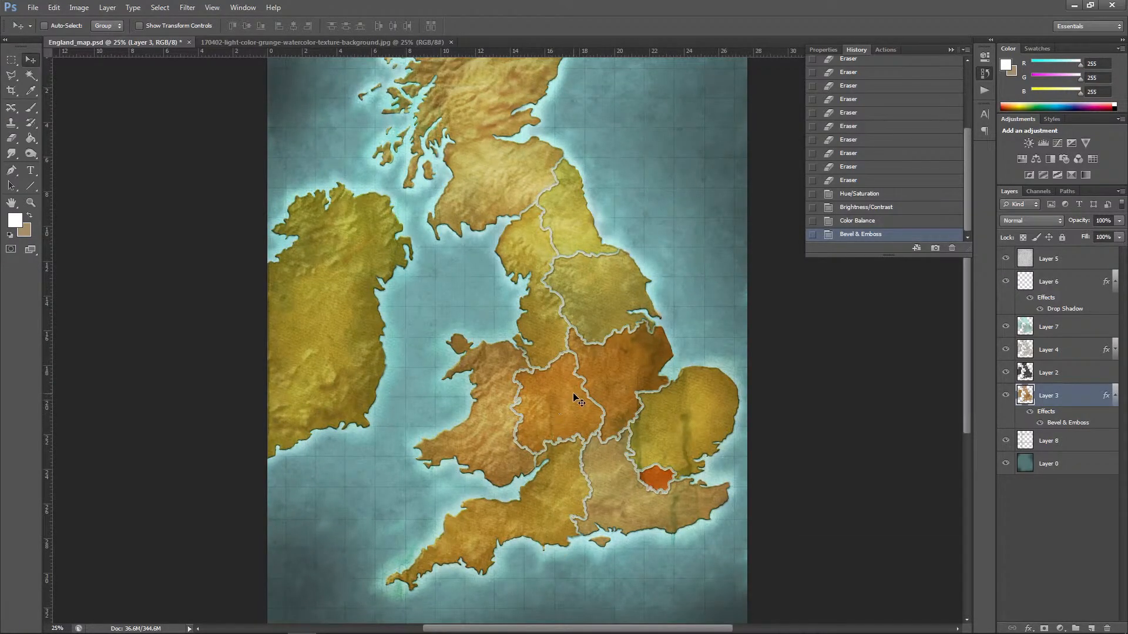
double_click(1068, 424)
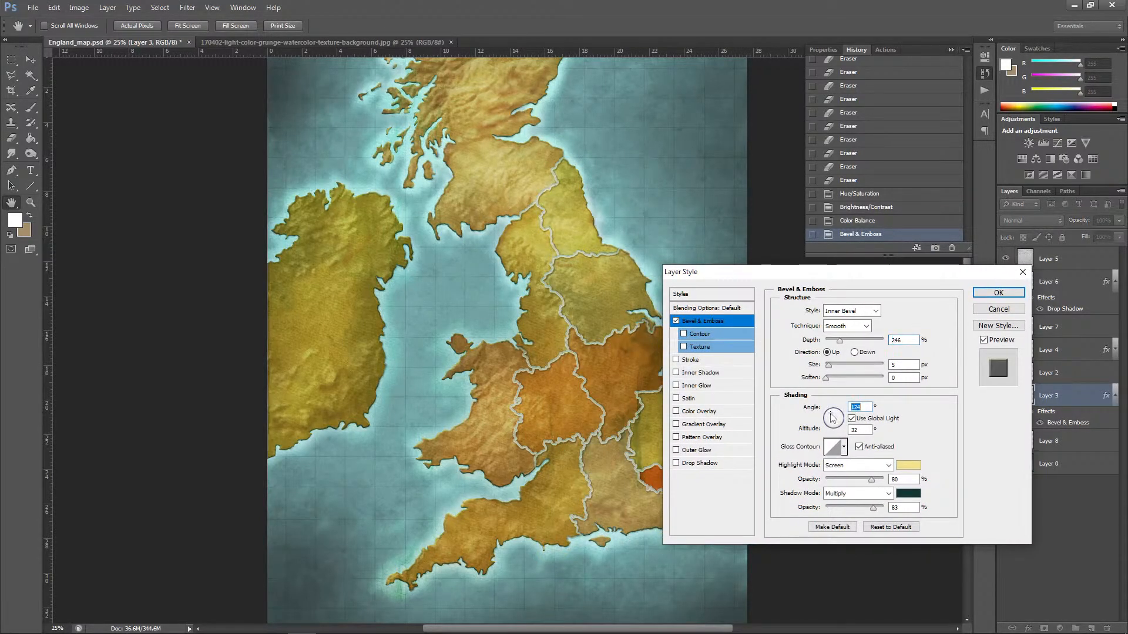
drag(831, 418, 831, 417)
drag(873, 507, 856, 508)
click(998, 293)
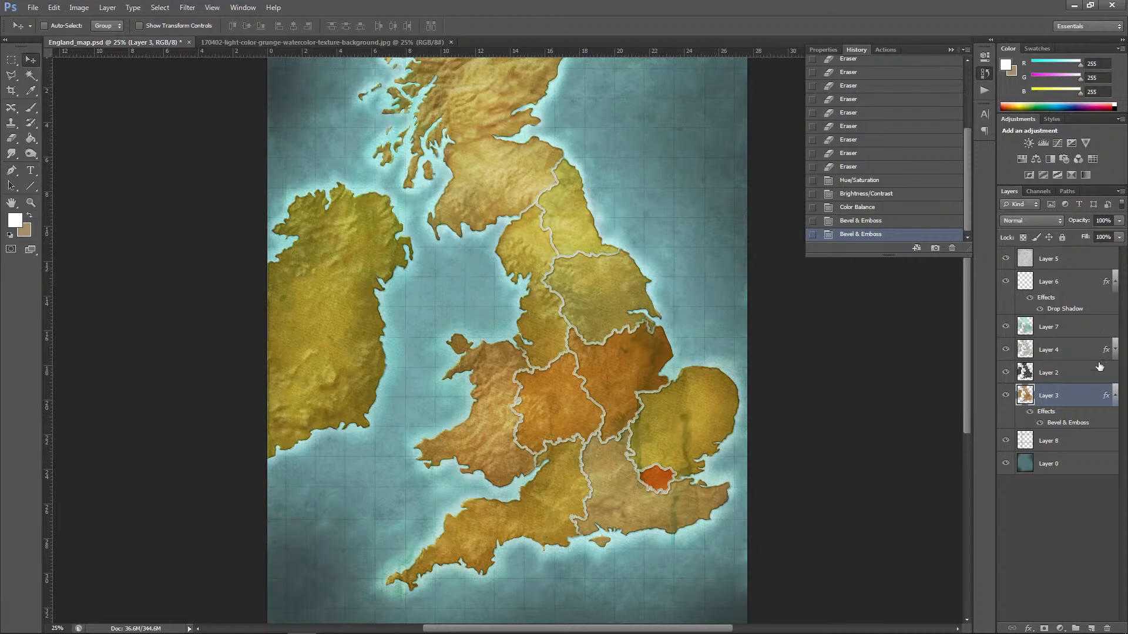
Step: Collapse the effect lists of Layer 3 and Layer 6, and rename Layer 6 as borders
click(1116, 395)
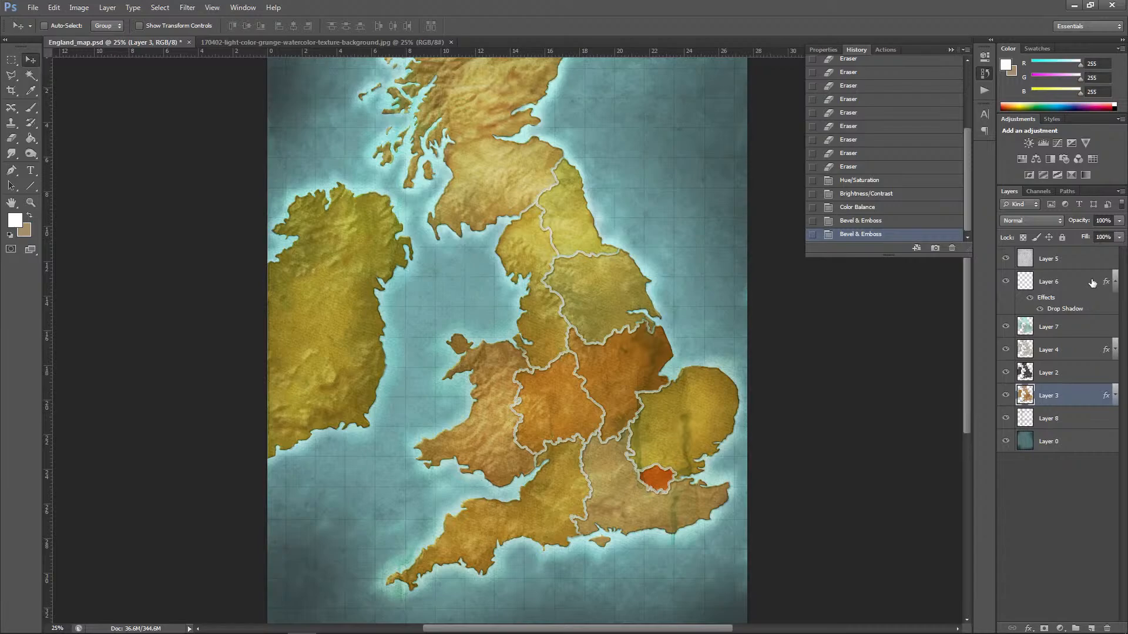
click(1006, 282)
click(1006, 282)
click(1116, 282)
double_click(1057, 282)
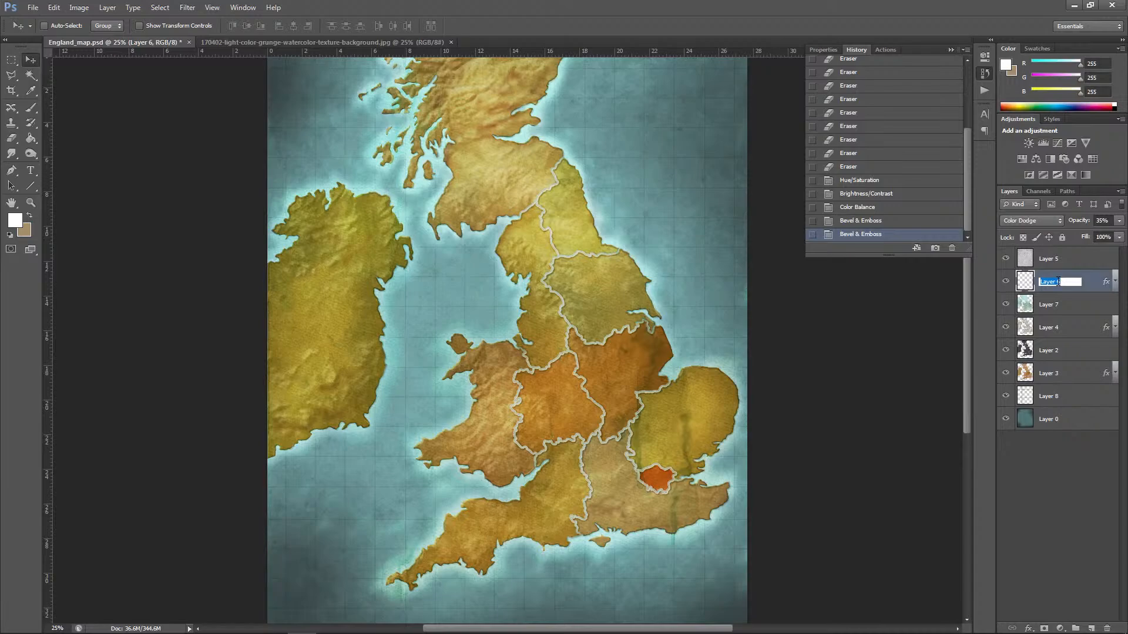
text(B)
key(Return)
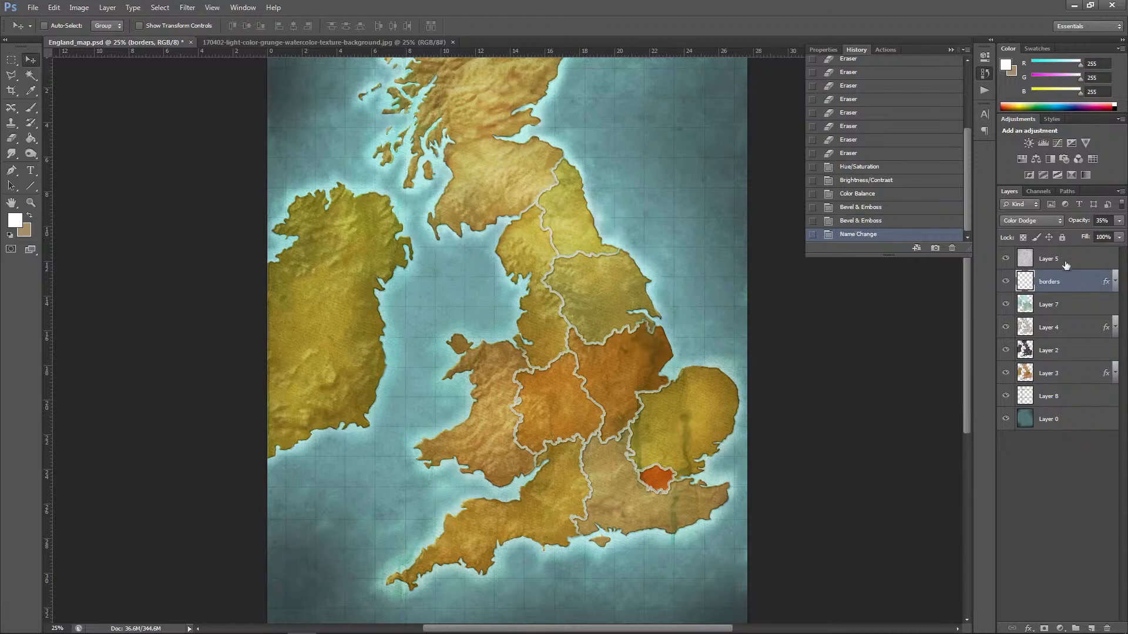
Step: Compare the map with and without Layer 4 to identify what the layer contributes
click(1060, 306)
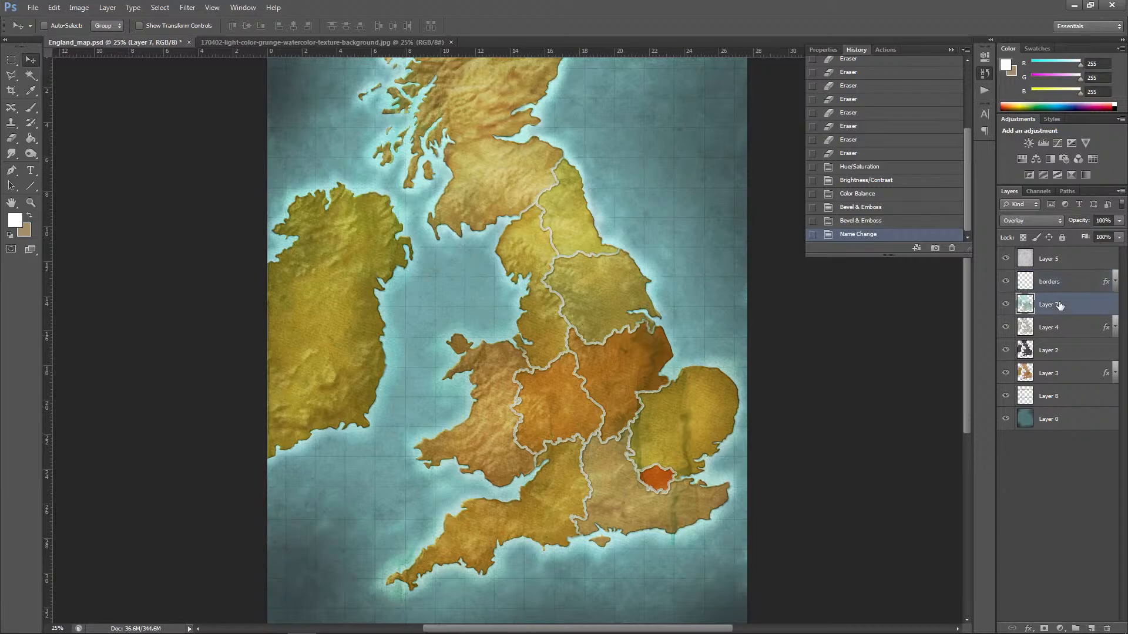
double_click(1054, 335)
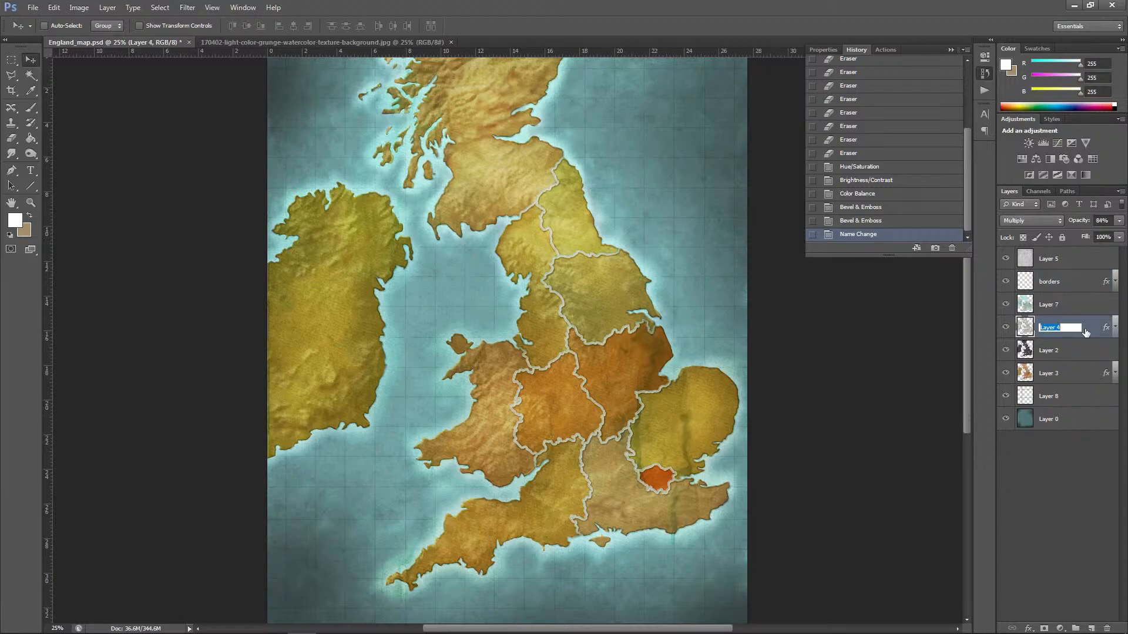
key(Escape)
click(1006, 327)
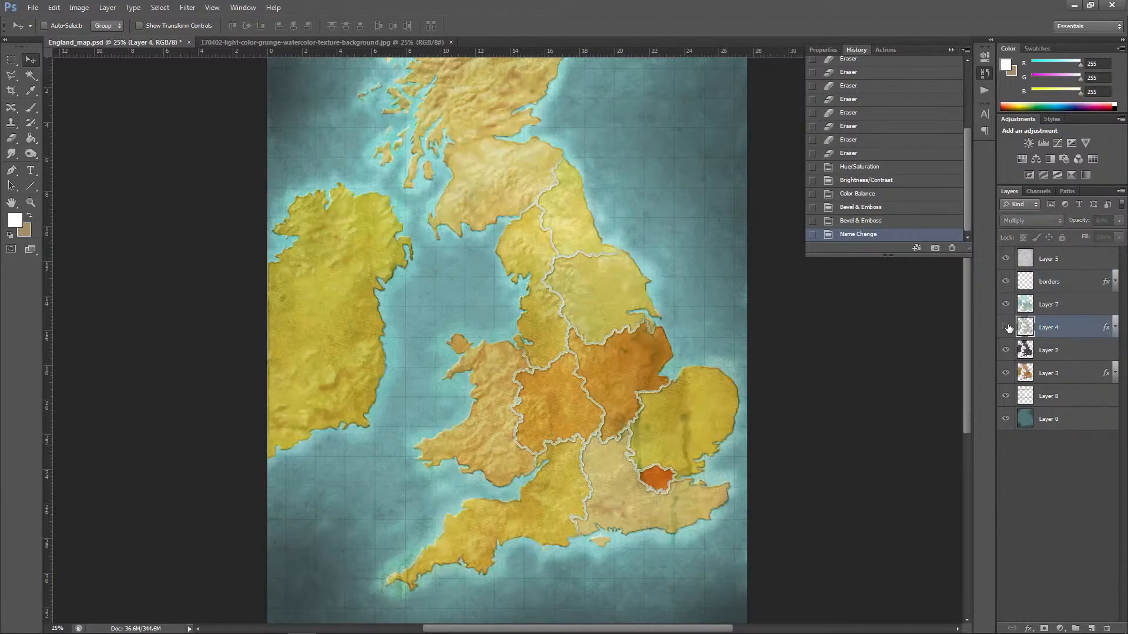
click(1006, 328)
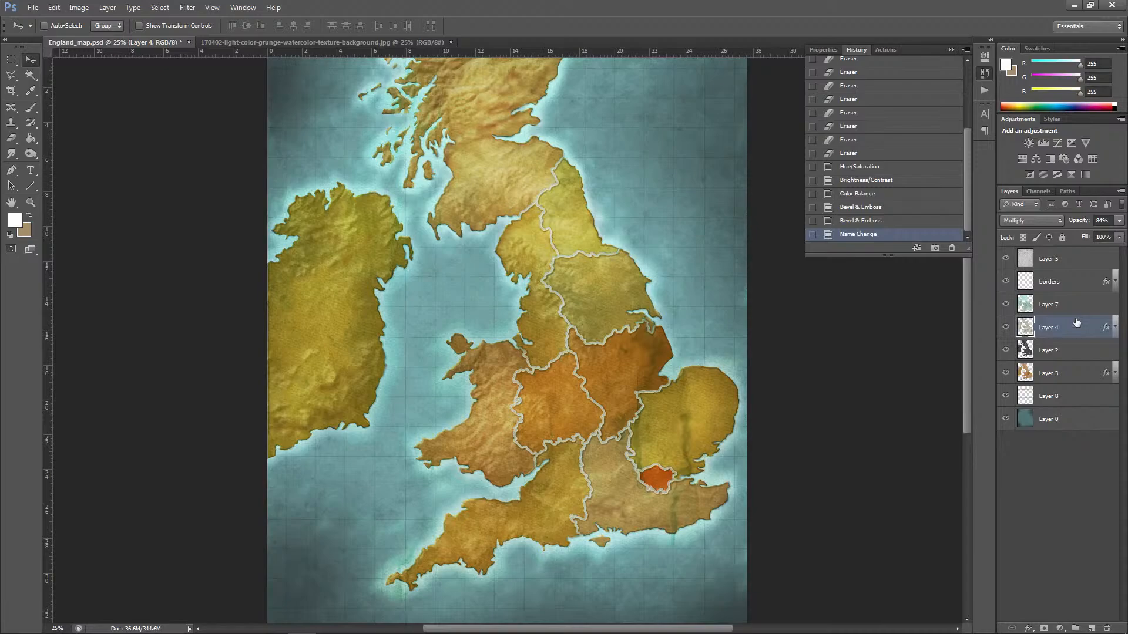
Step: Check Layer 2 by hiding and showing it, and rename it as top map
click(1006, 350)
click(1006, 350)
double_click(1056, 351)
text(top map)
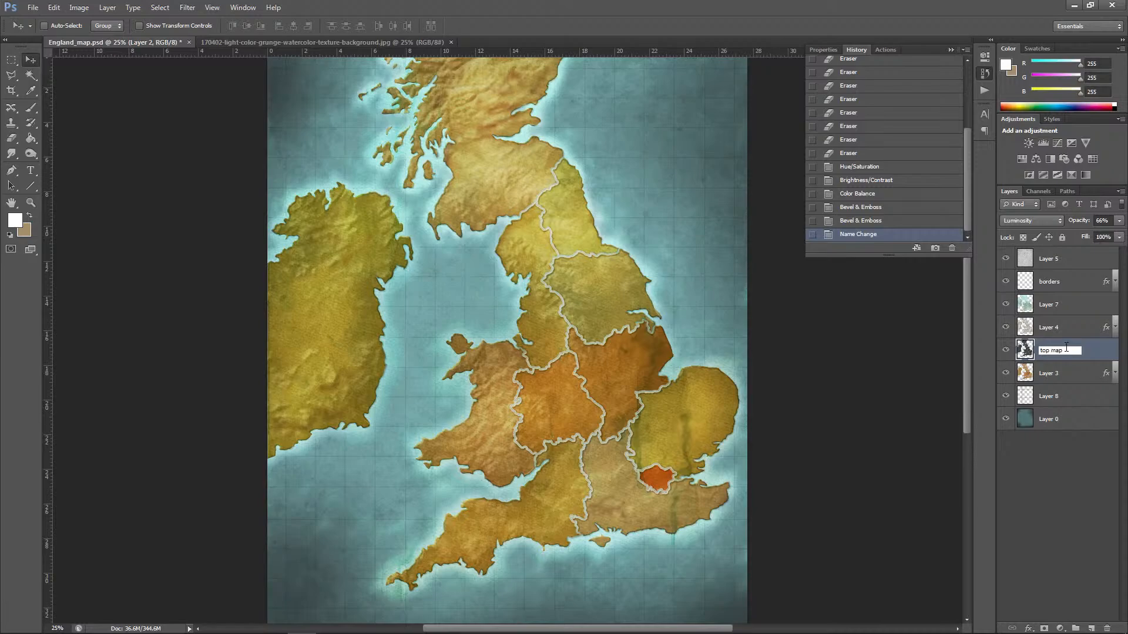
click(1054, 332)
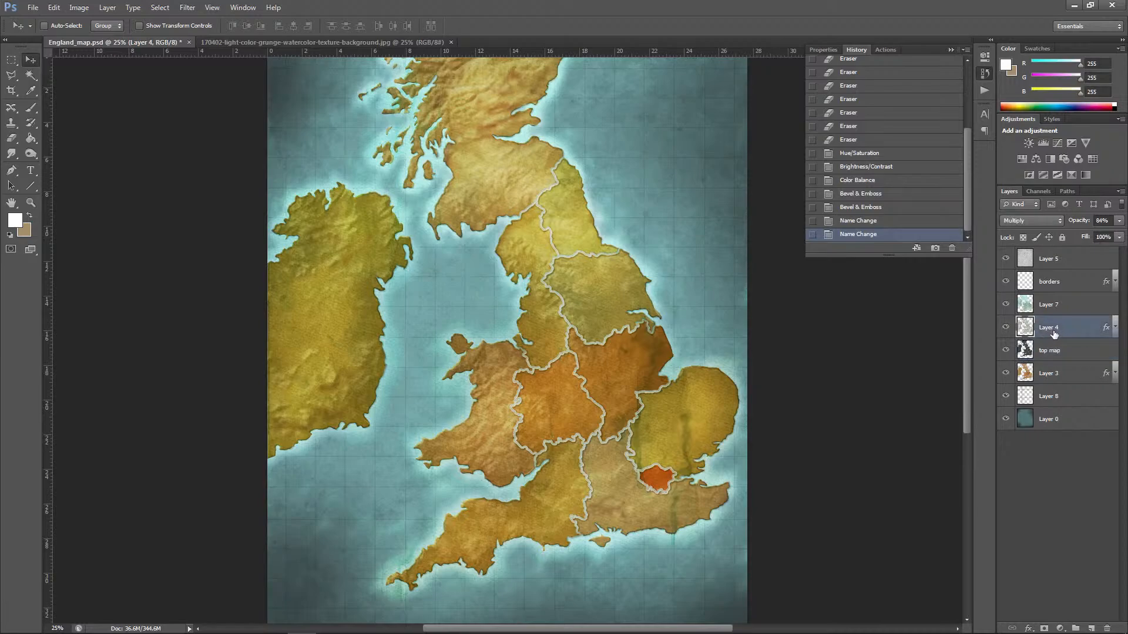
Step: Rename Layer 4 as coloring
double_click(1061, 331)
text(coloring)
key(Return)
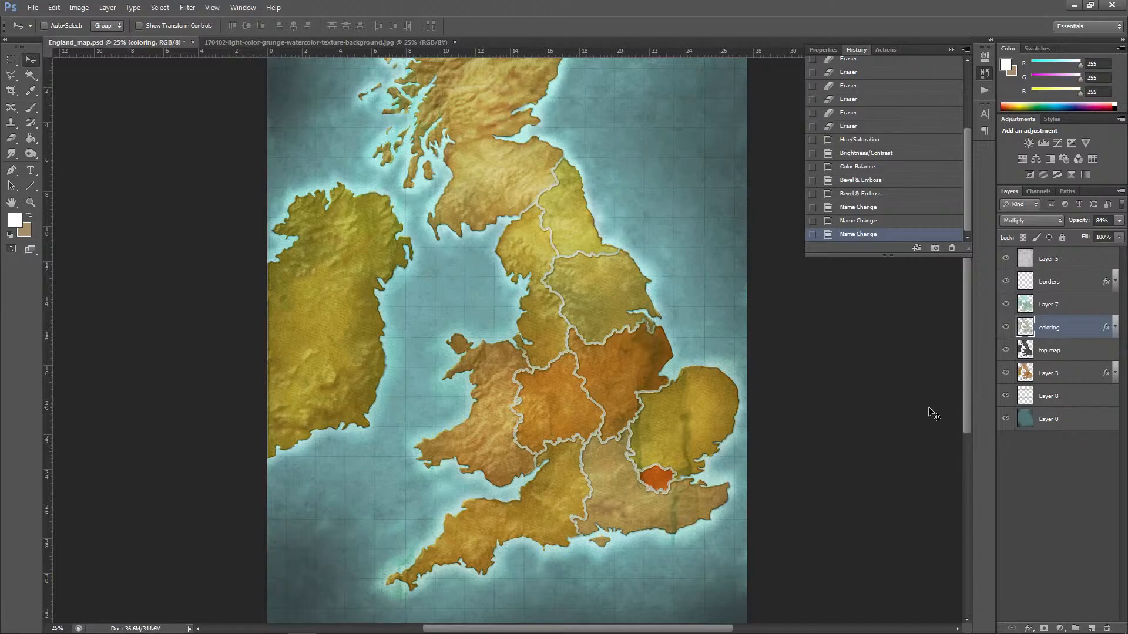
Step: Rename Layer 8 as lines
double_click(1062, 399)
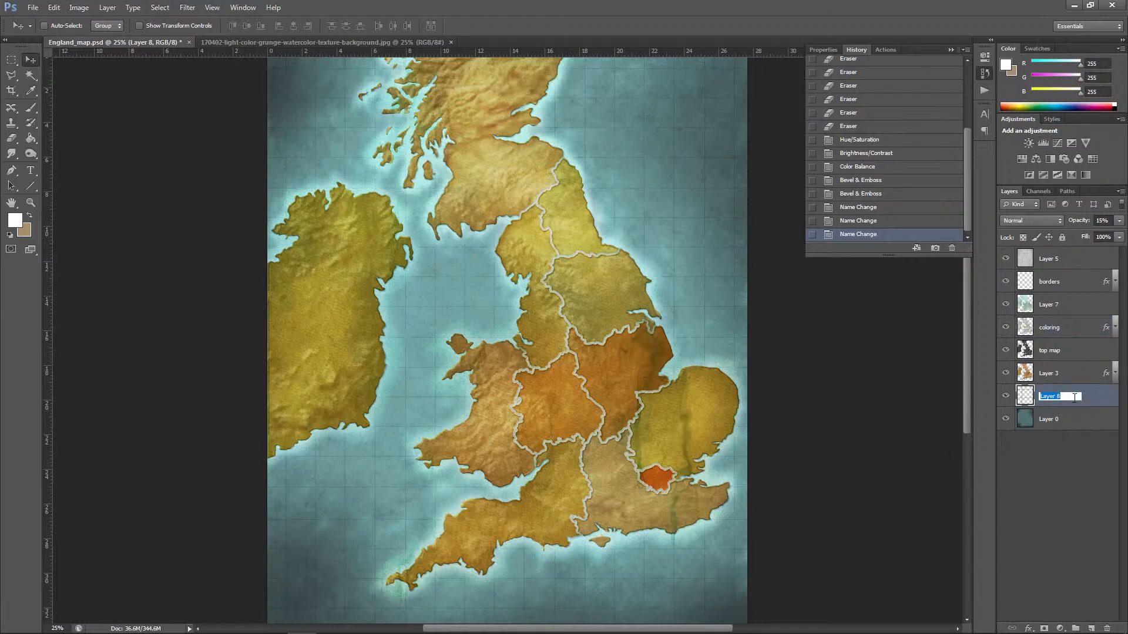
text(lines)
key(Return)
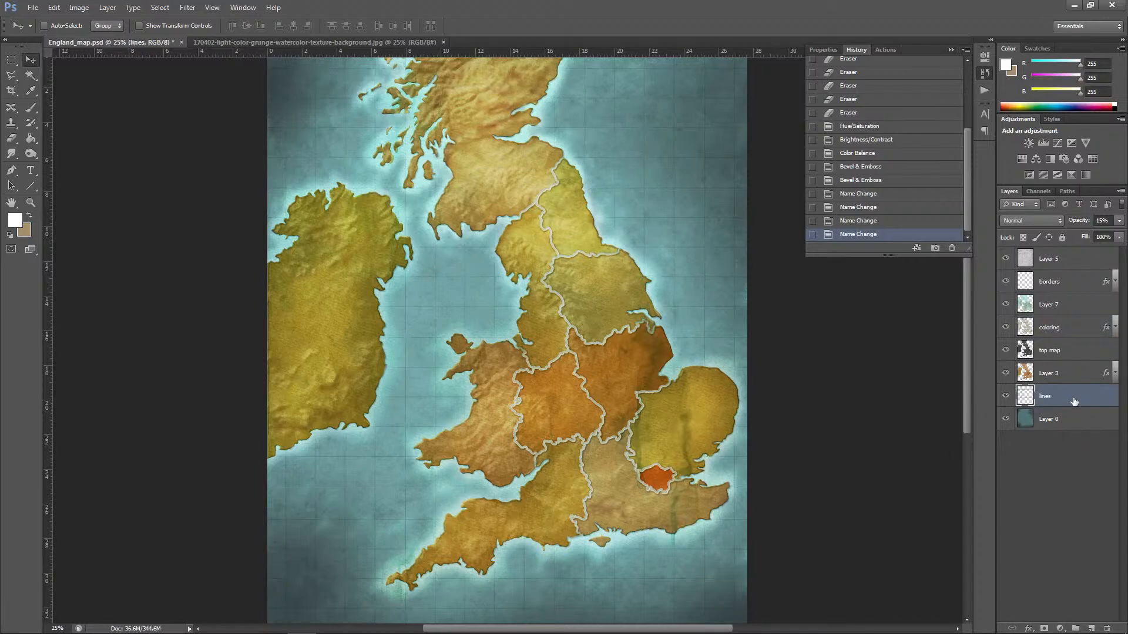
Step: Compare the map with and without the lines layer, and select the sea background, Layer 0
click(1006, 397)
click(1006, 397)
click(1006, 397)
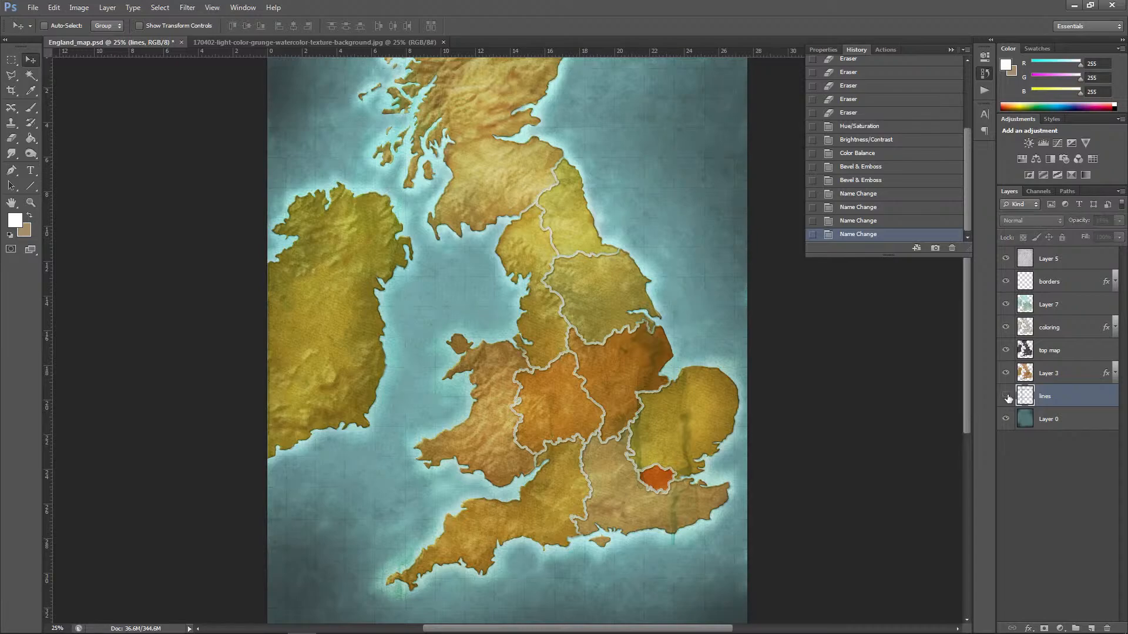
click(1007, 397)
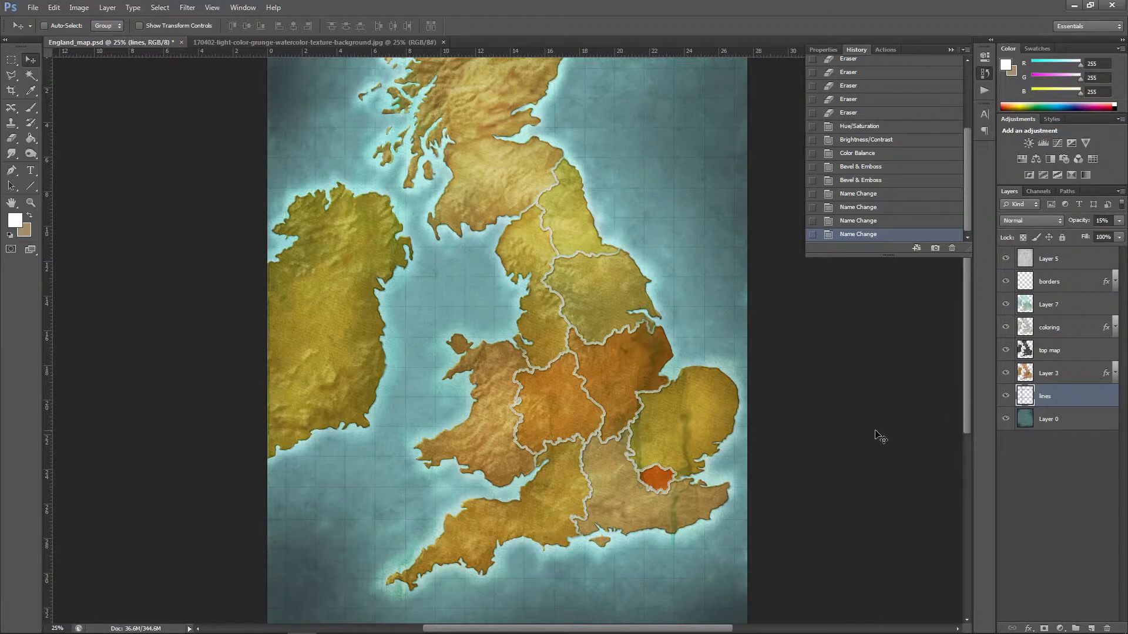
click(1040, 422)
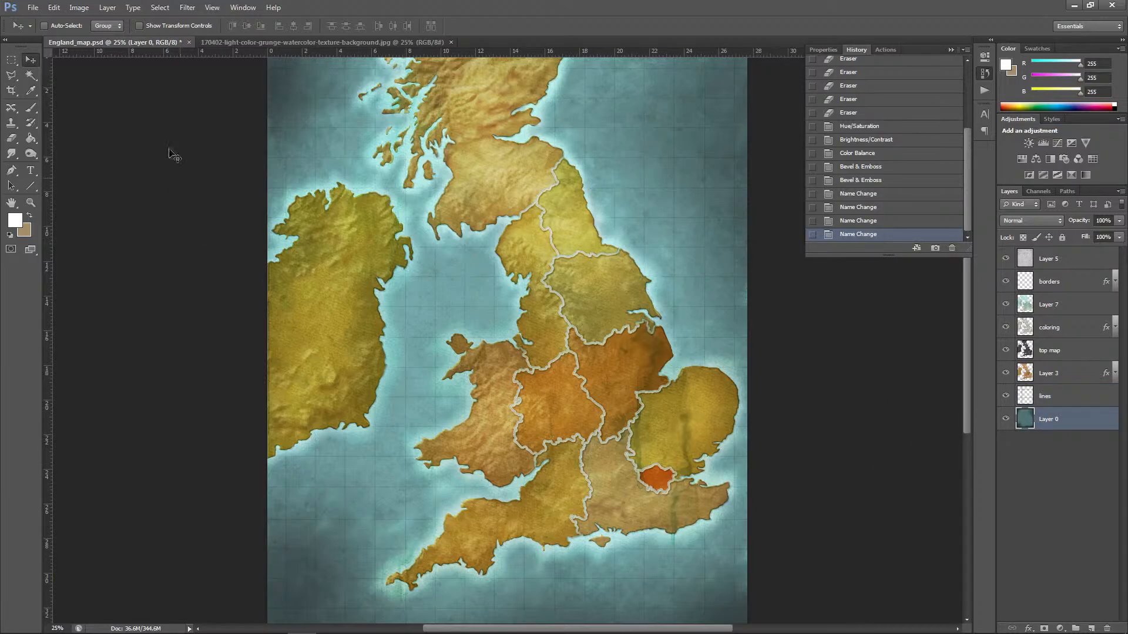
Step: Browse from the file-opening dialog to the Eldritch_World folder and delete the empty New folder inside it
click(33, 7)
click(35, 33)
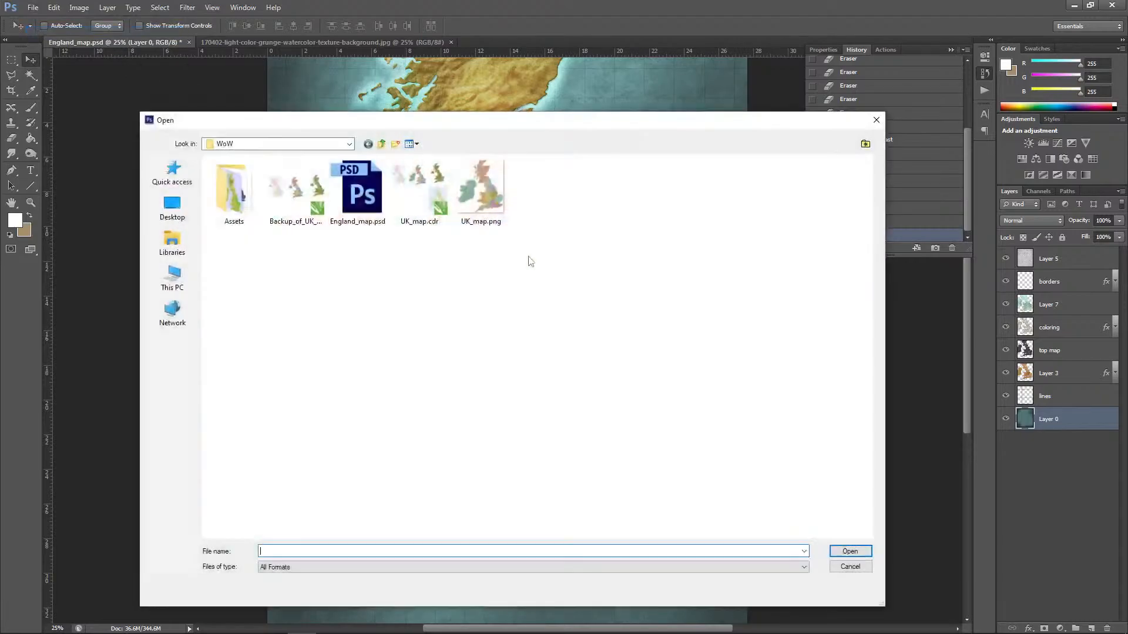
click(382, 144)
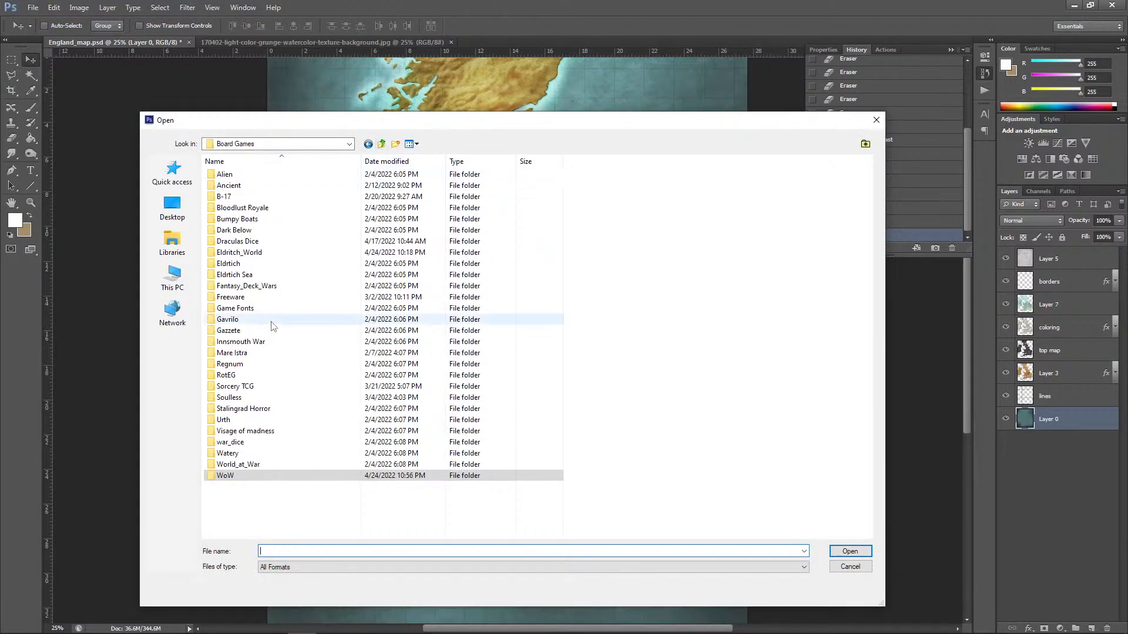
double_click(251, 252)
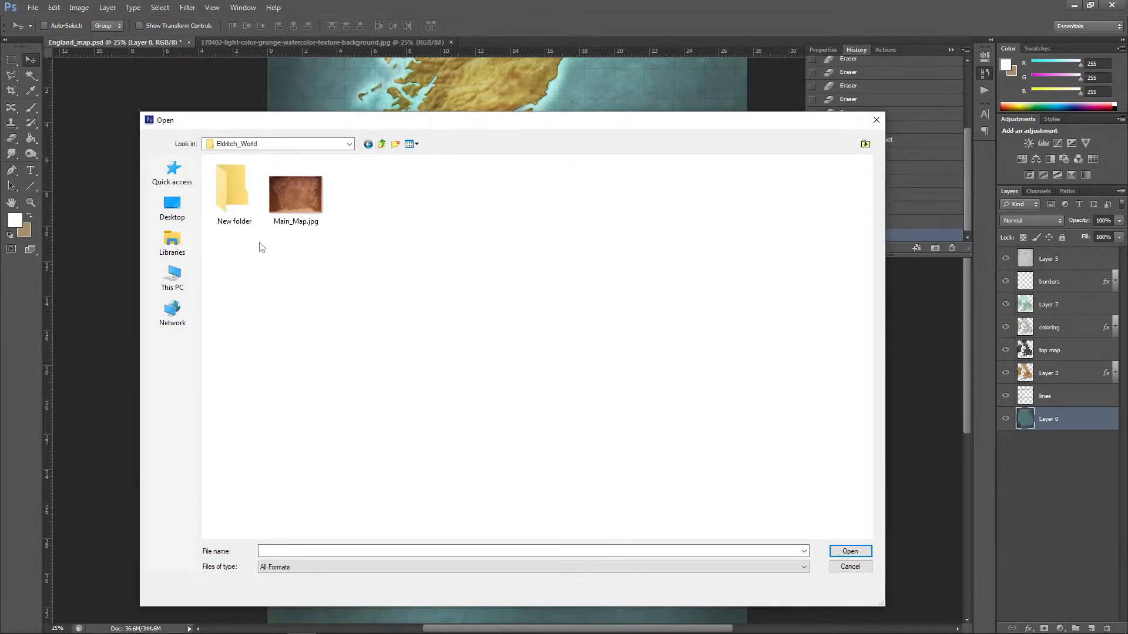
double_click(245, 204)
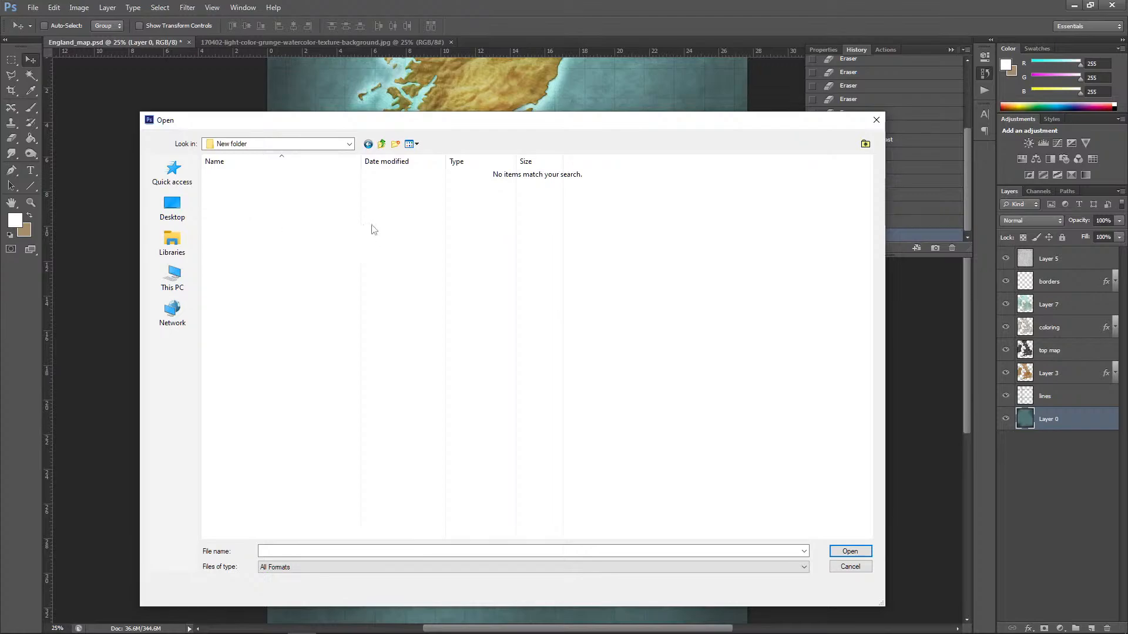
click(368, 144)
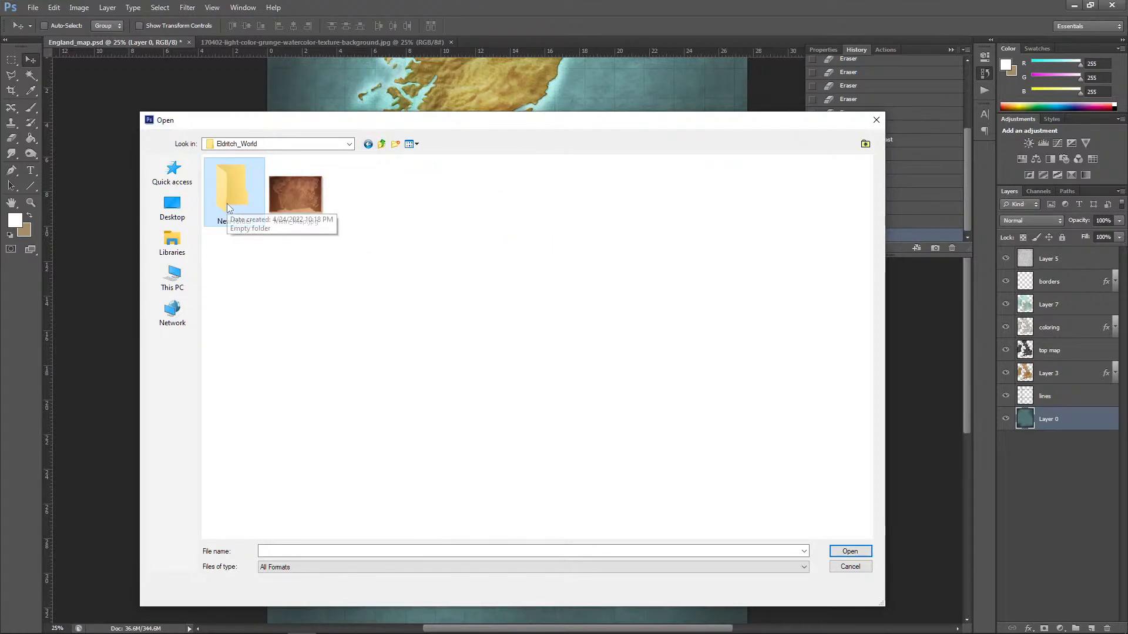
key(Delete)
click(606, 370)
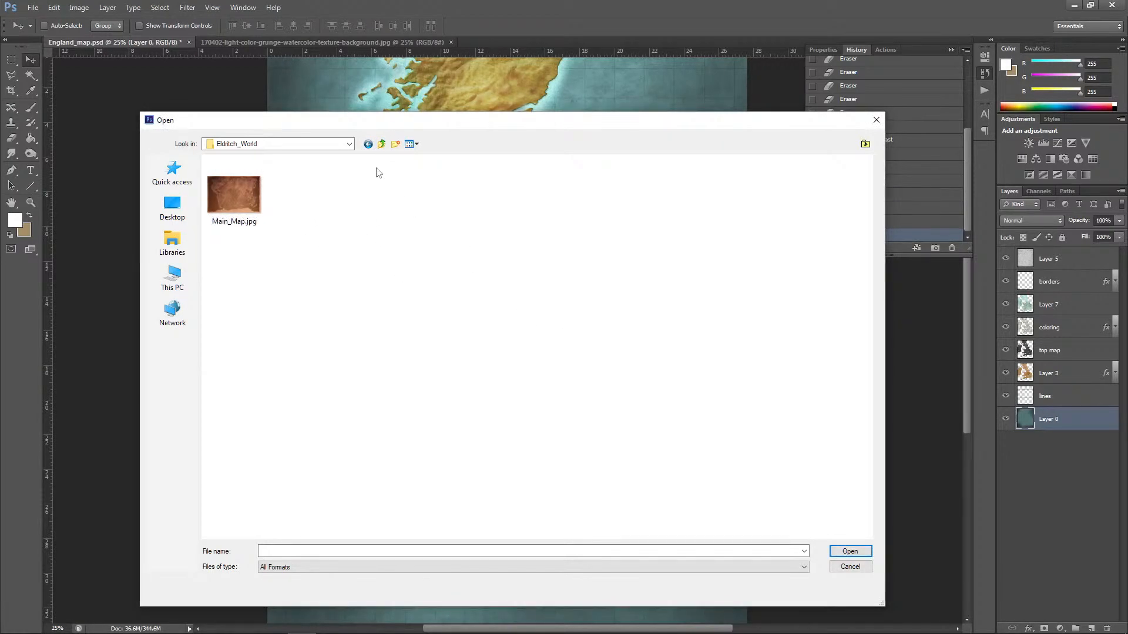
Step: Open the grey grunge texture 96a3aac3fbb603053320f5709a766e2f.jpg from the Assets folder of Eldrtich Sea
click(381, 144)
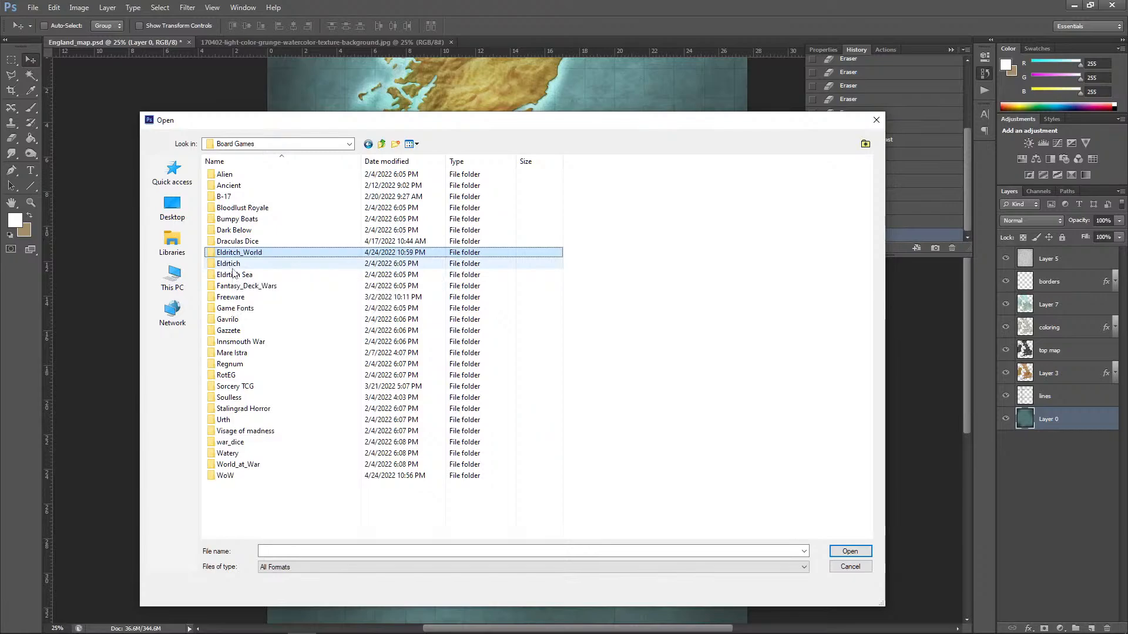
double_click(232, 268)
click(382, 144)
click(226, 276)
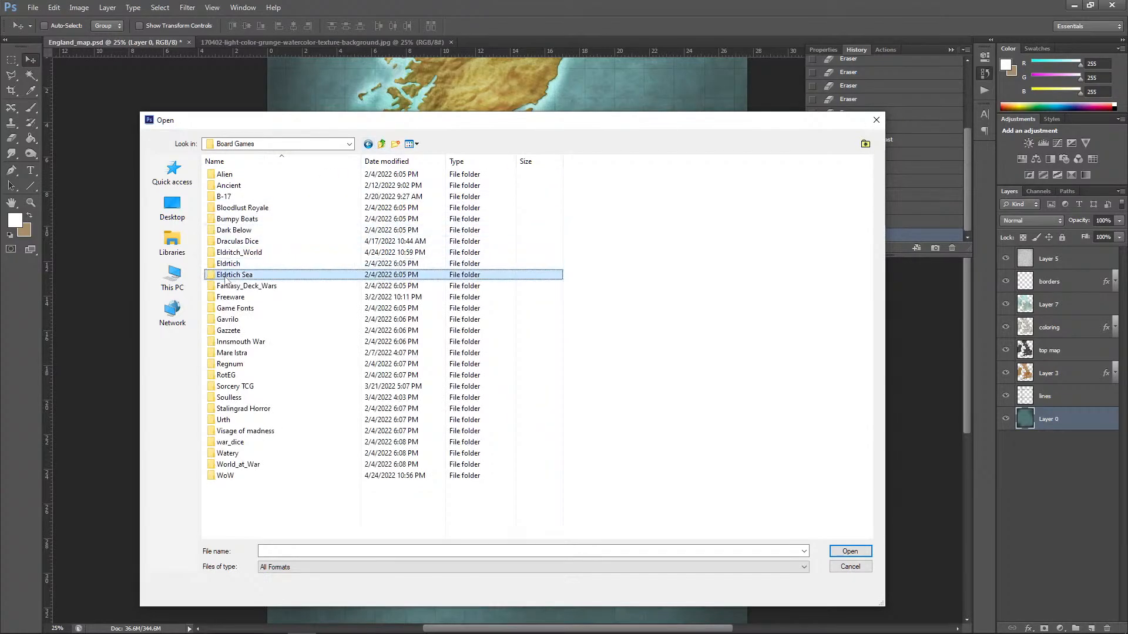
double_click(227, 276)
double_click(227, 185)
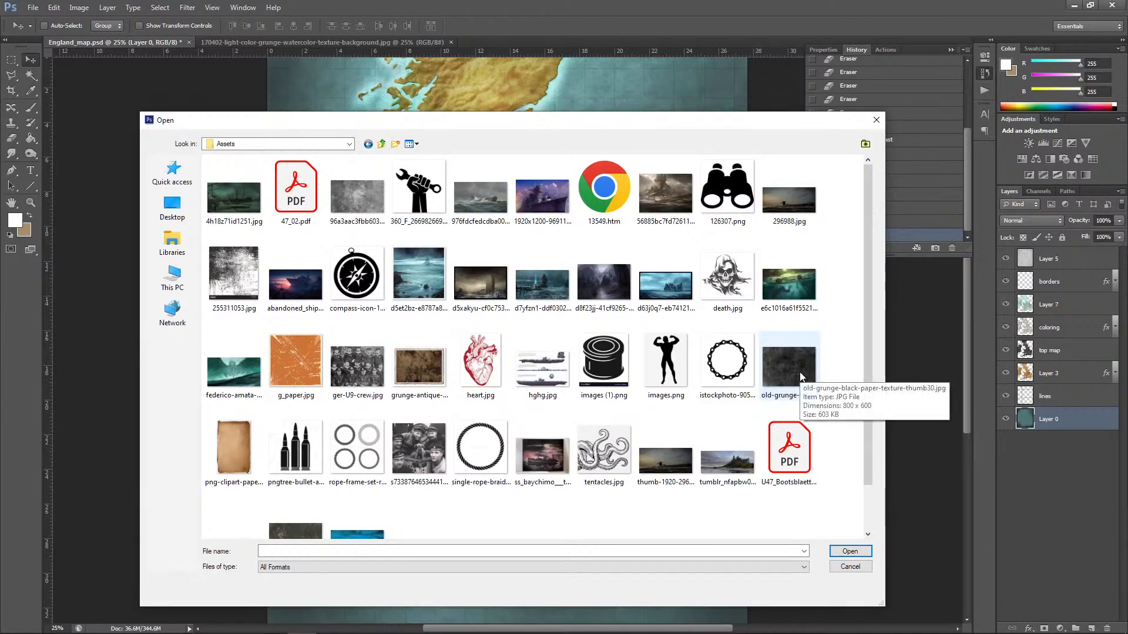
click(357, 194)
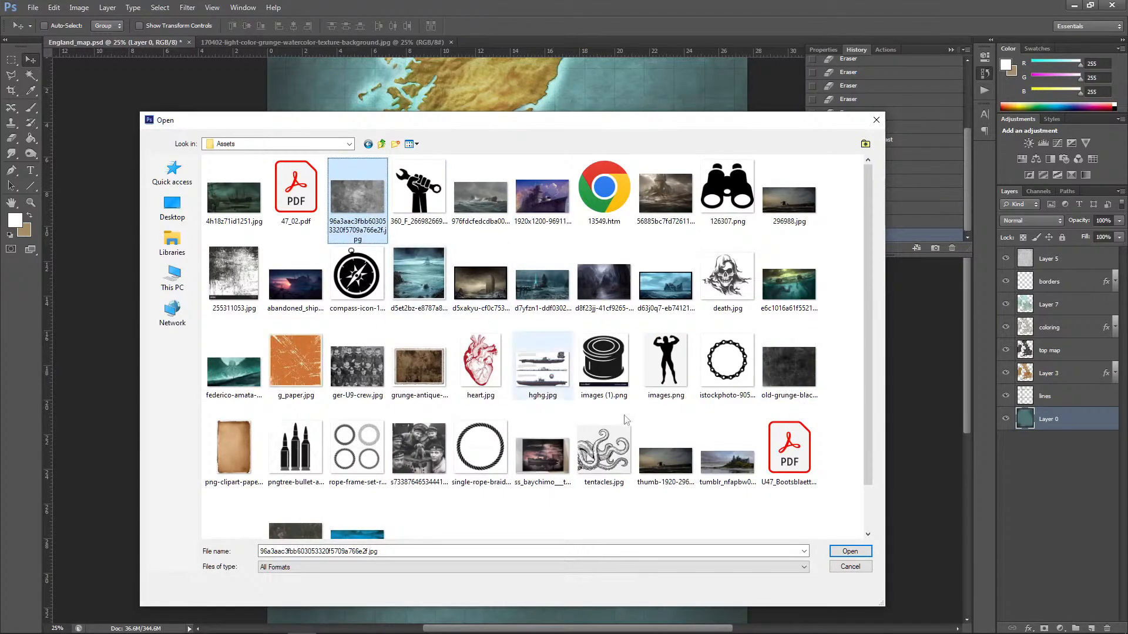
click(850, 551)
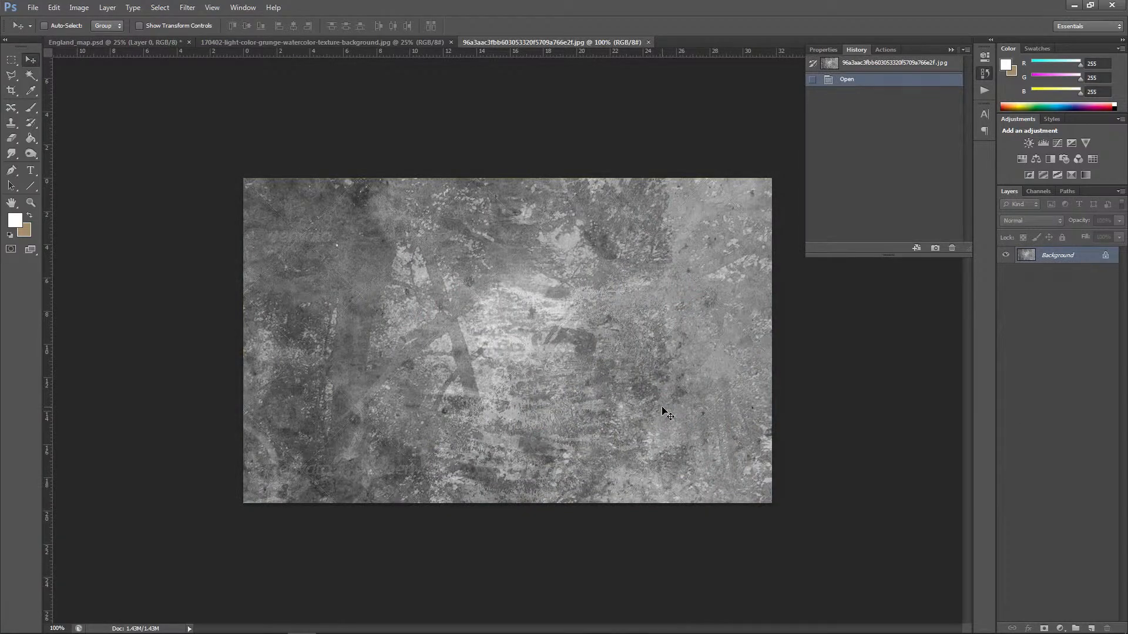
Step: Copy the whole grunge texture and paste it into England_map.psd as a new layer directly above Layer 0
key(ctrl+a)
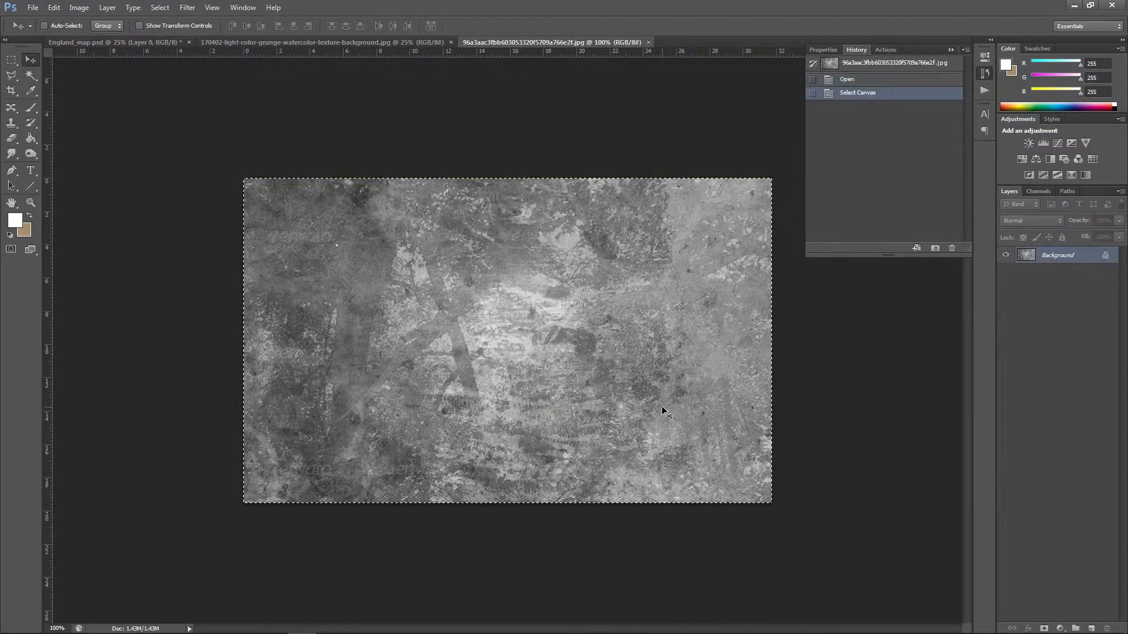
click(136, 41)
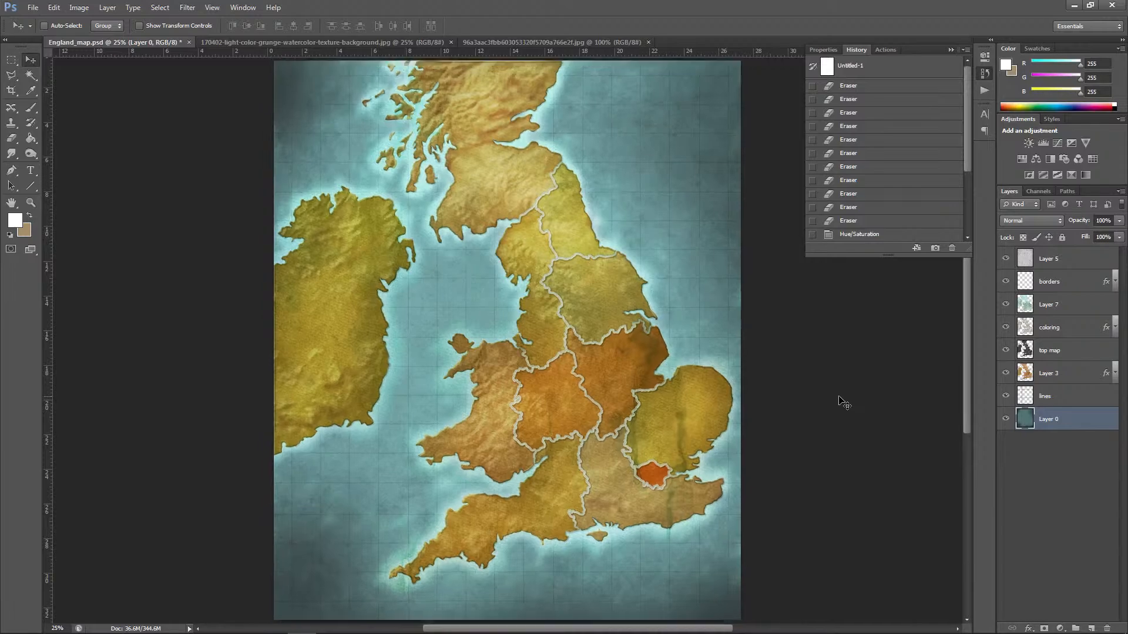
key(ctrl+minus)
key(ctrl+v)
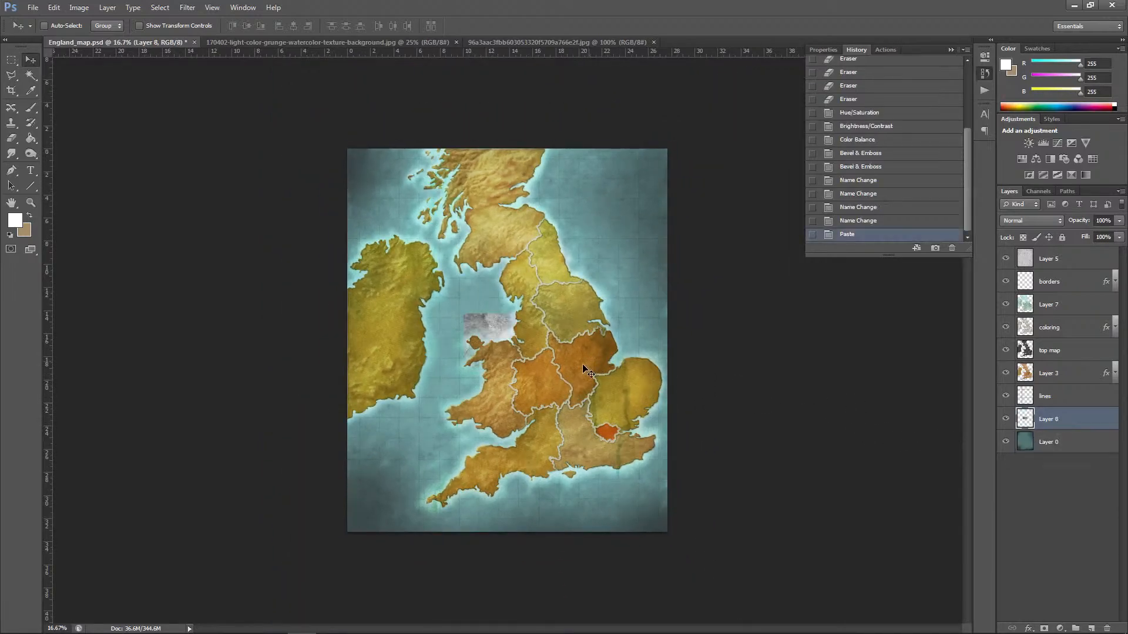
Step: Scale the pasted grunge texture until it covers the entire map canvas, and apply the transformation
click(53, 7)
mouse_move(145, 241)
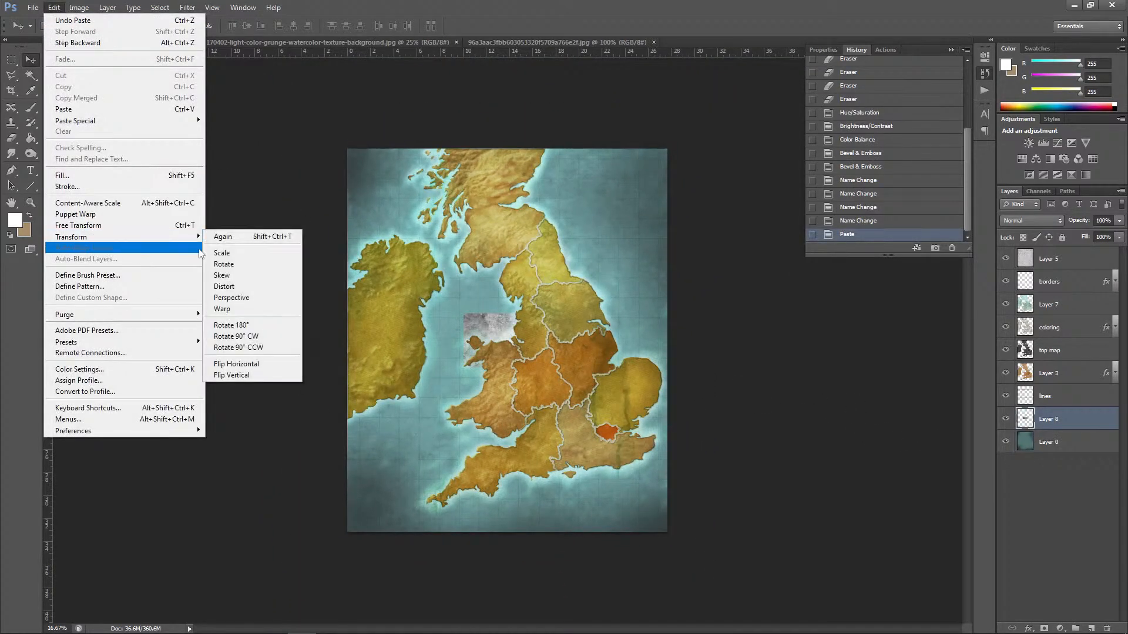
click(222, 253)
drag(547, 317, 667, 149)
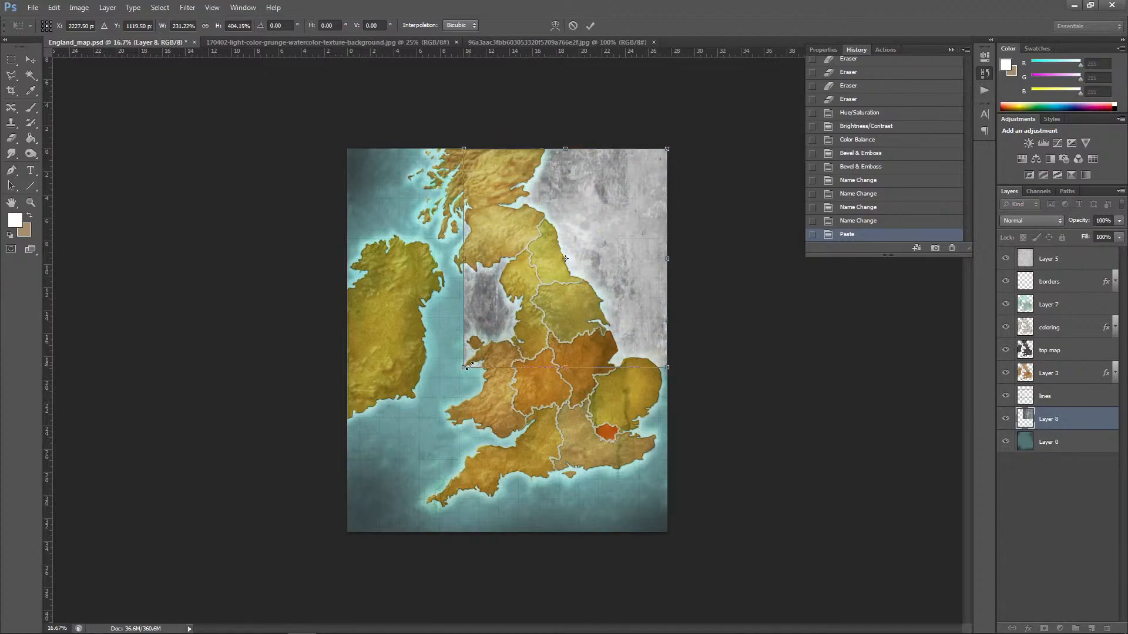
drag(469, 366, 360, 507)
drag(348, 533, 347, 533)
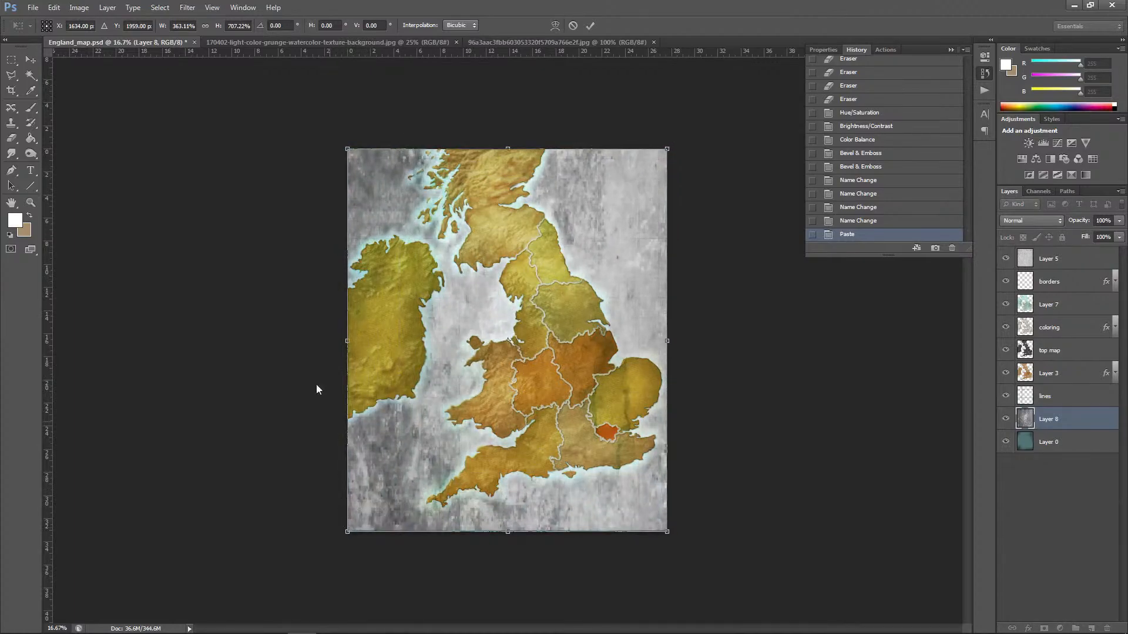
click(31, 60)
click(526, 236)
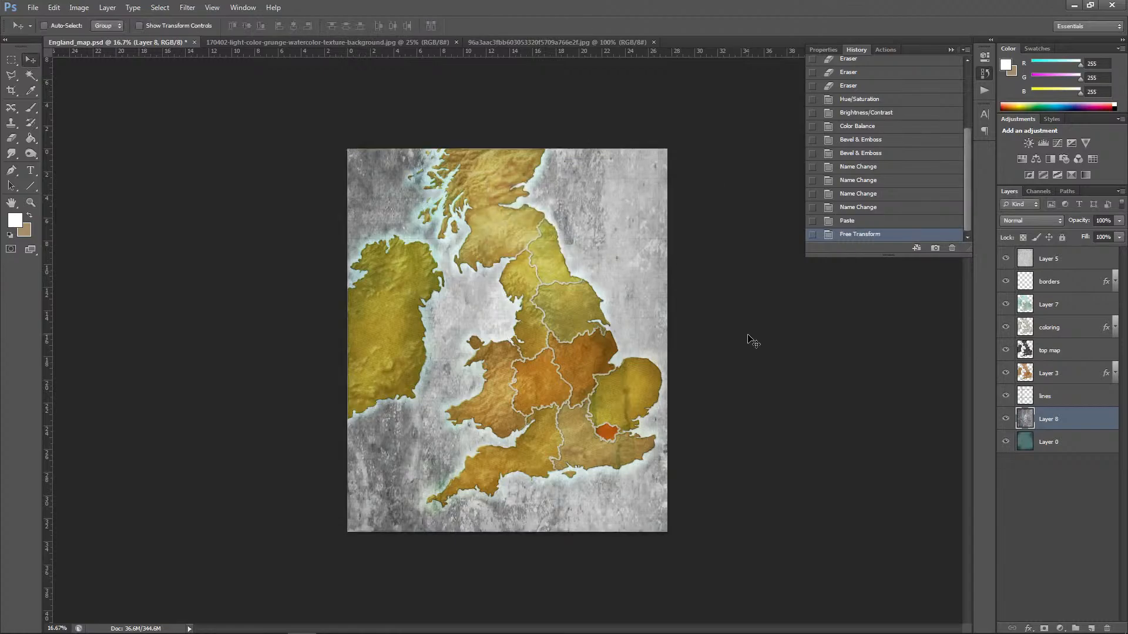
Step: Try Multiply on the grunge texture layer, then set its blend mode to Overlay and its opacity to 30%
key(ctrl+plus)
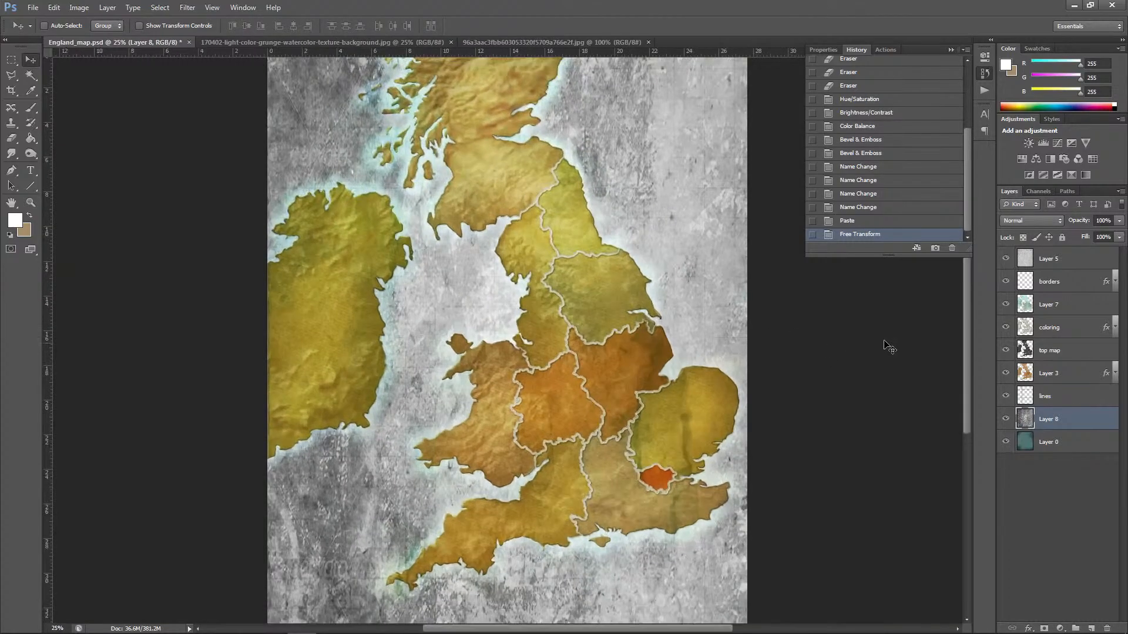
click(1030, 221)
click(1016, 253)
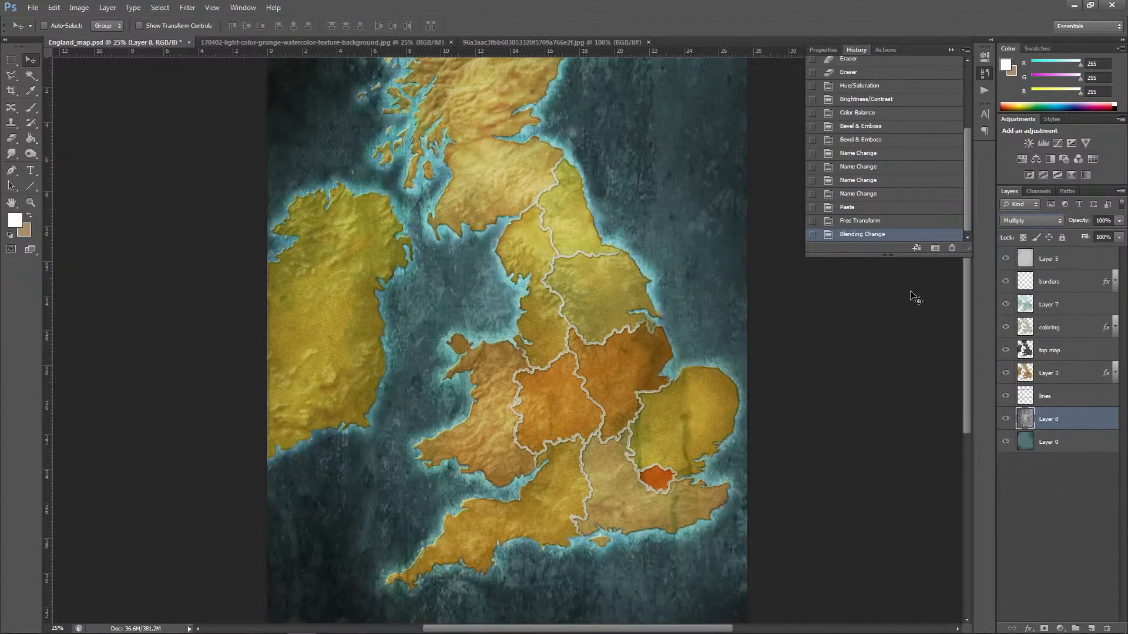
click(1022, 224)
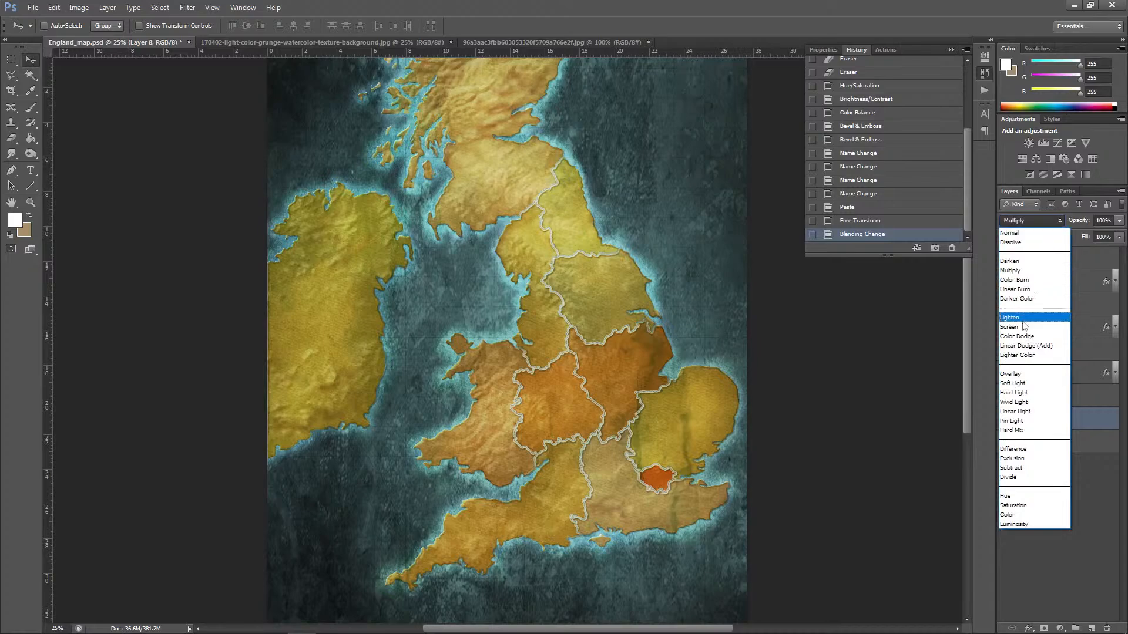
click(1028, 370)
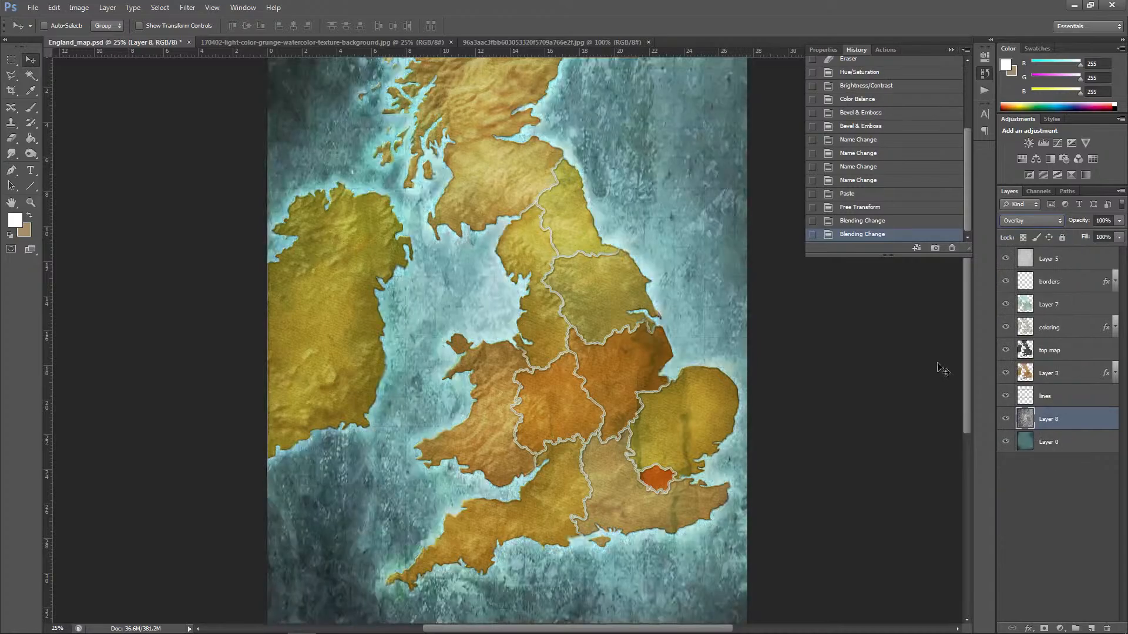
click(1119, 220)
drag(1079, 237, 1079, 235)
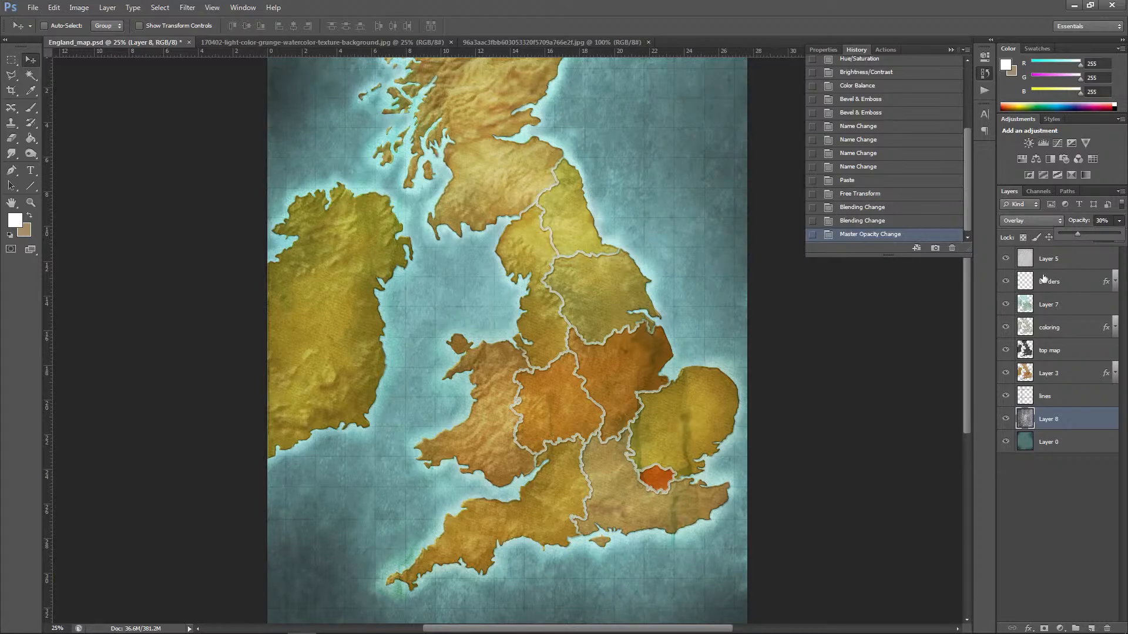
click(889, 374)
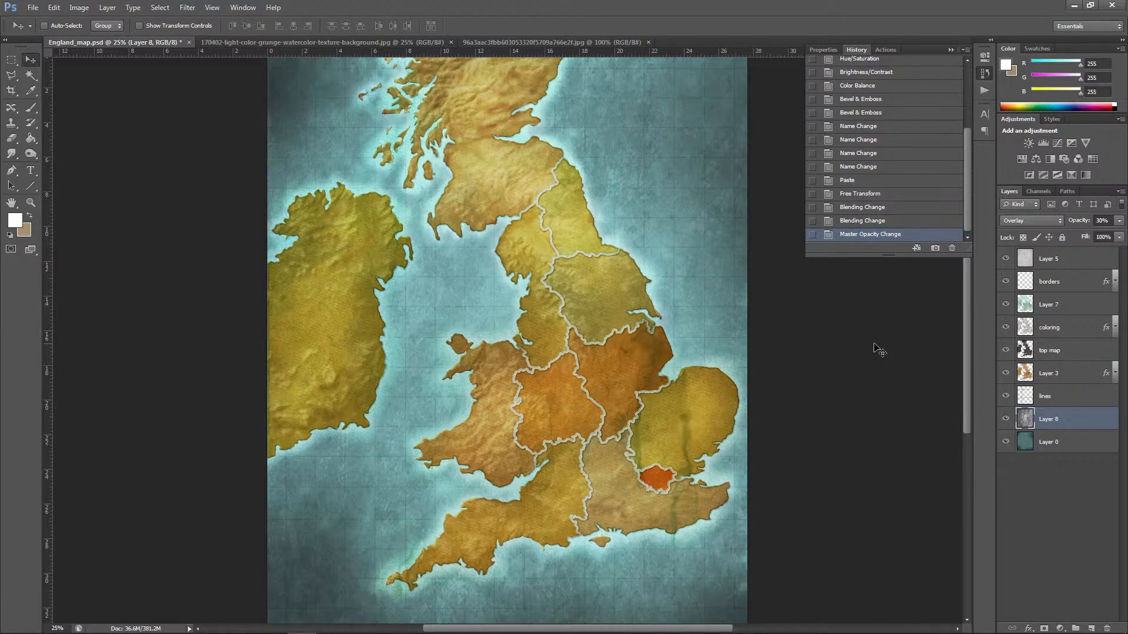
Step: Invert the colours of the grunge texture layer and set its opacity to 25%
click(79, 7)
mouse_move(105, 38)
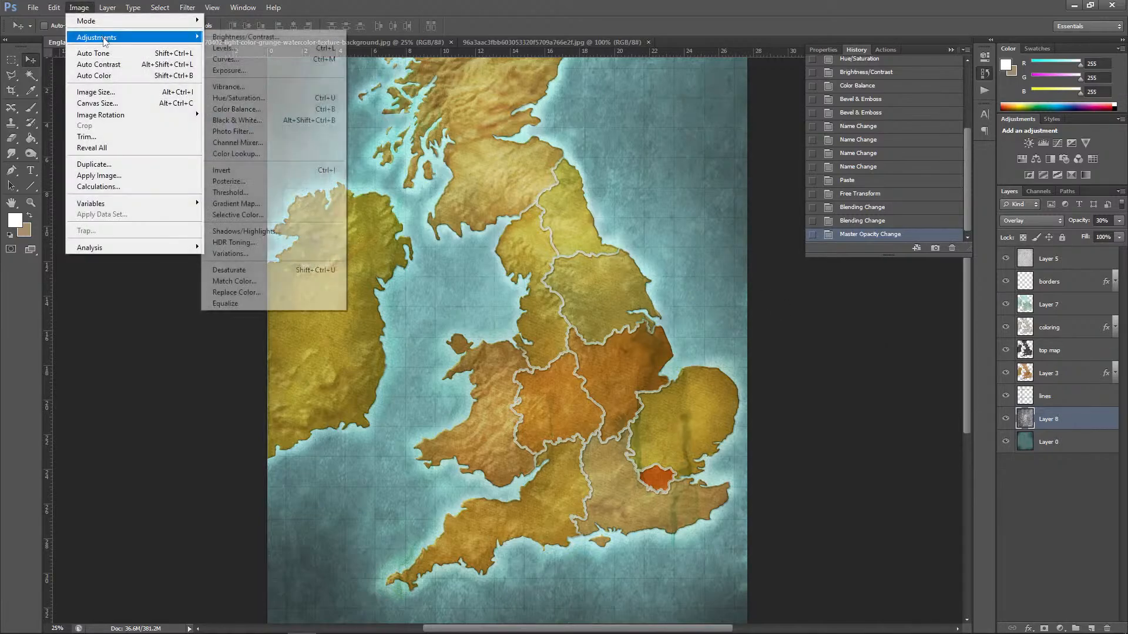
click(241, 170)
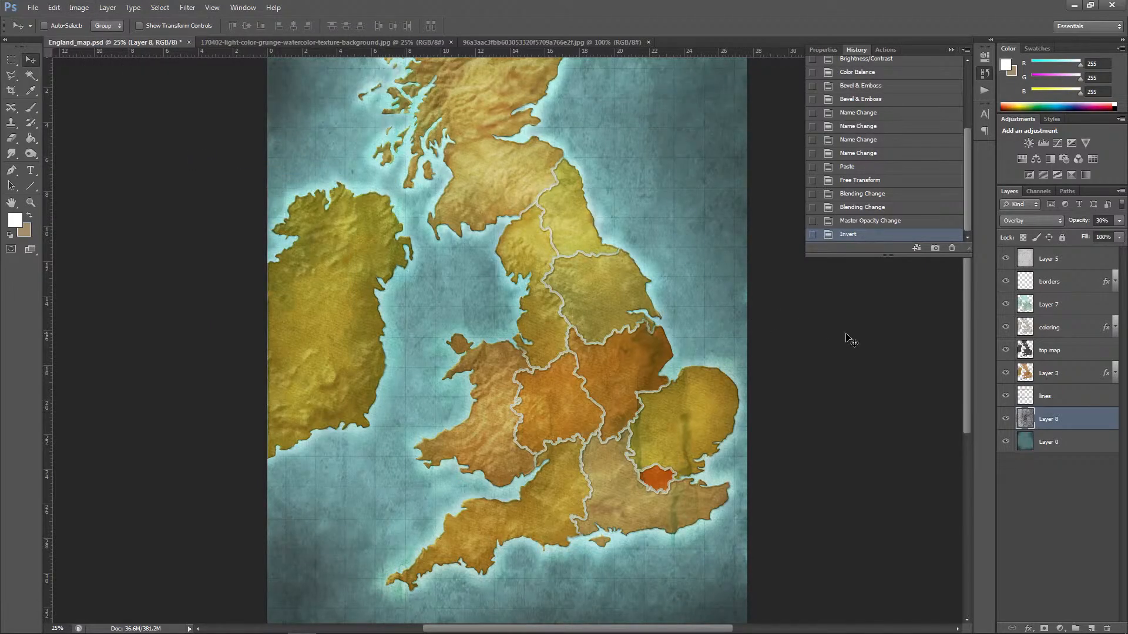
key(ctrl+minus)
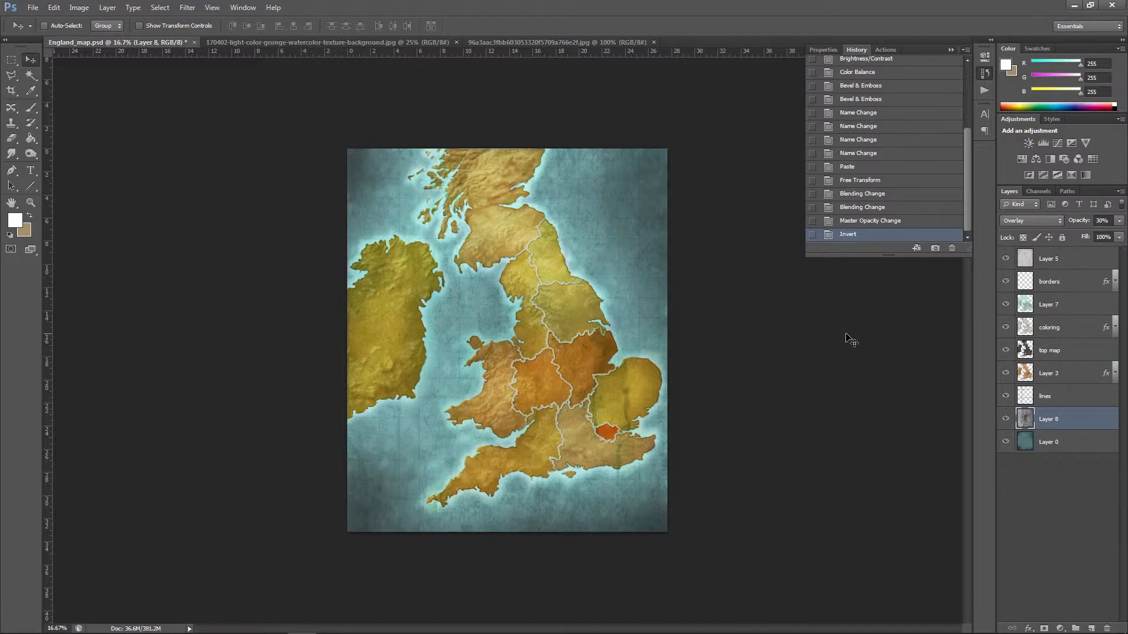
click(1119, 221)
drag(1081, 234, 1078, 234)
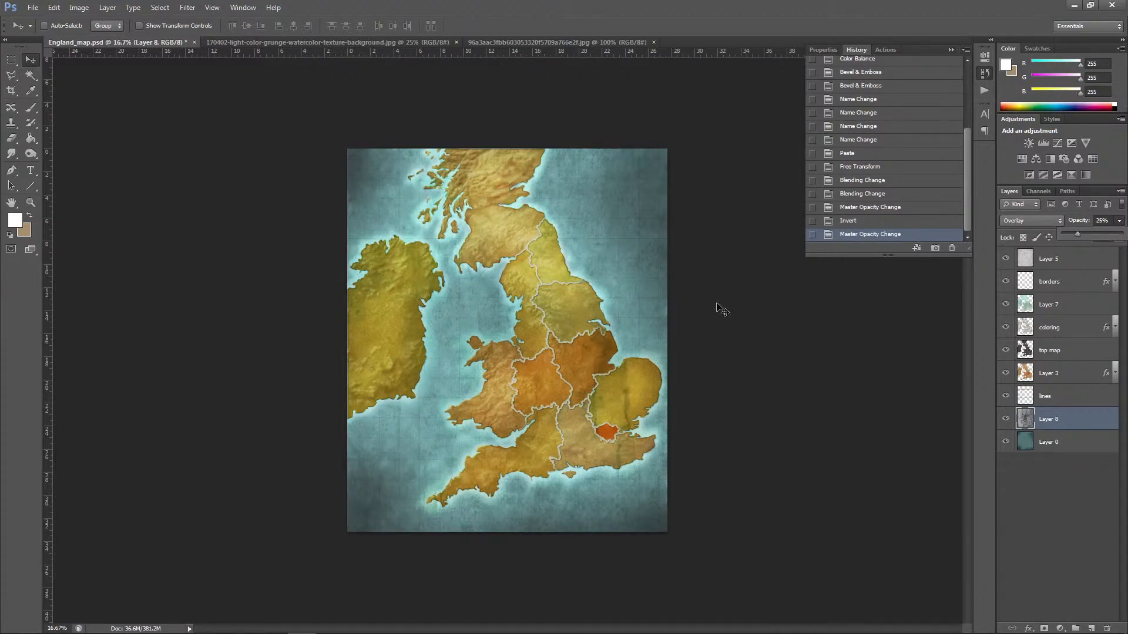
key(ctrl+plus)
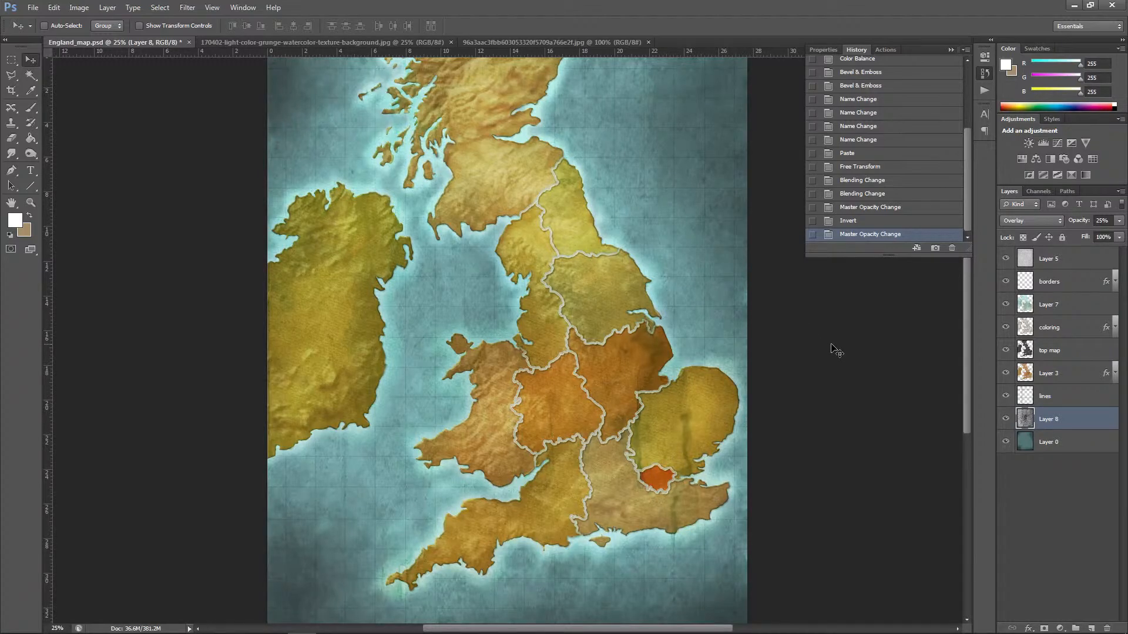
Step: Use Color Balance on the sea background, Layer 0, to make it bluer, adjusting midtones and shifting highlights and shadows towards cyan
click(1047, 440)
click(79, 8)
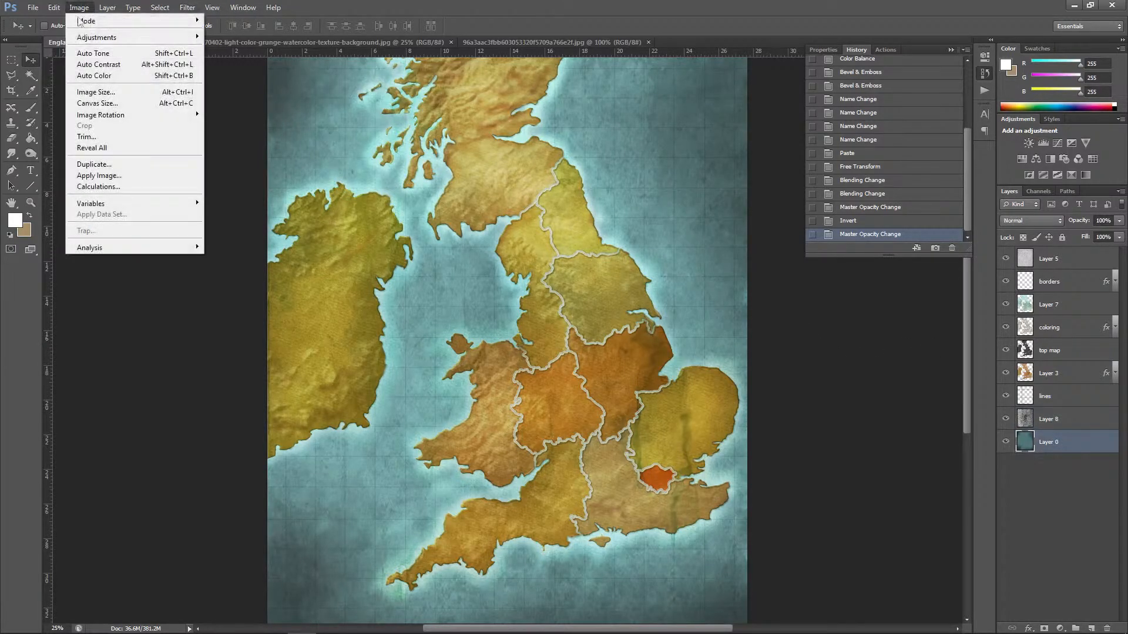
mouse_move(94, 37)
click(247, 109)
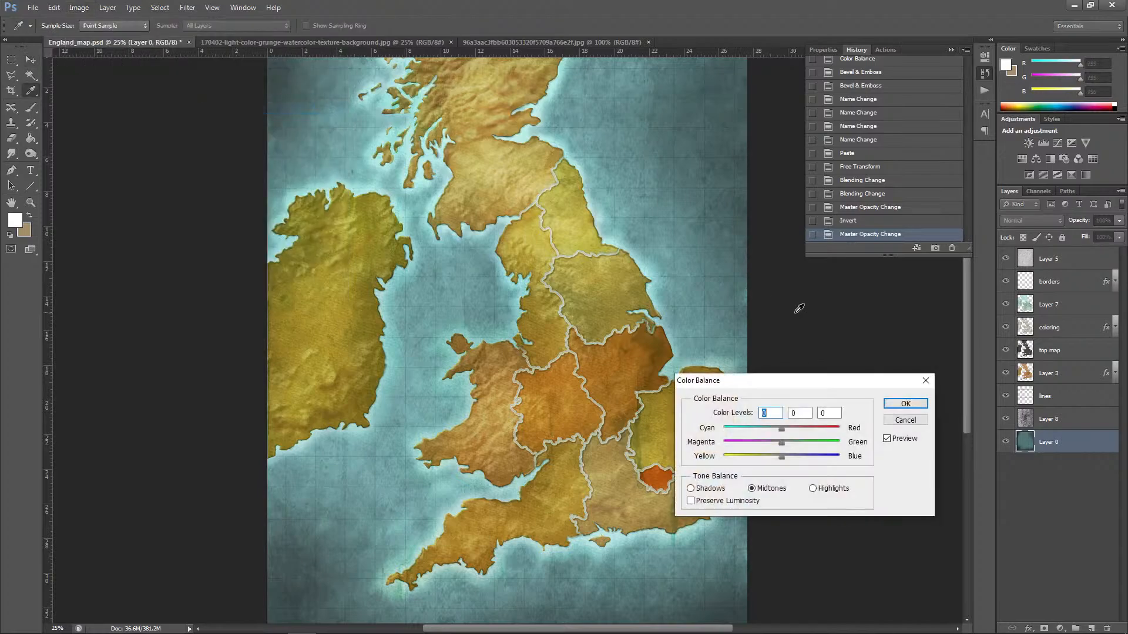
drag(773, 429, 790, 462)
click(812, 488)
drag(781, 428, 772, 432)
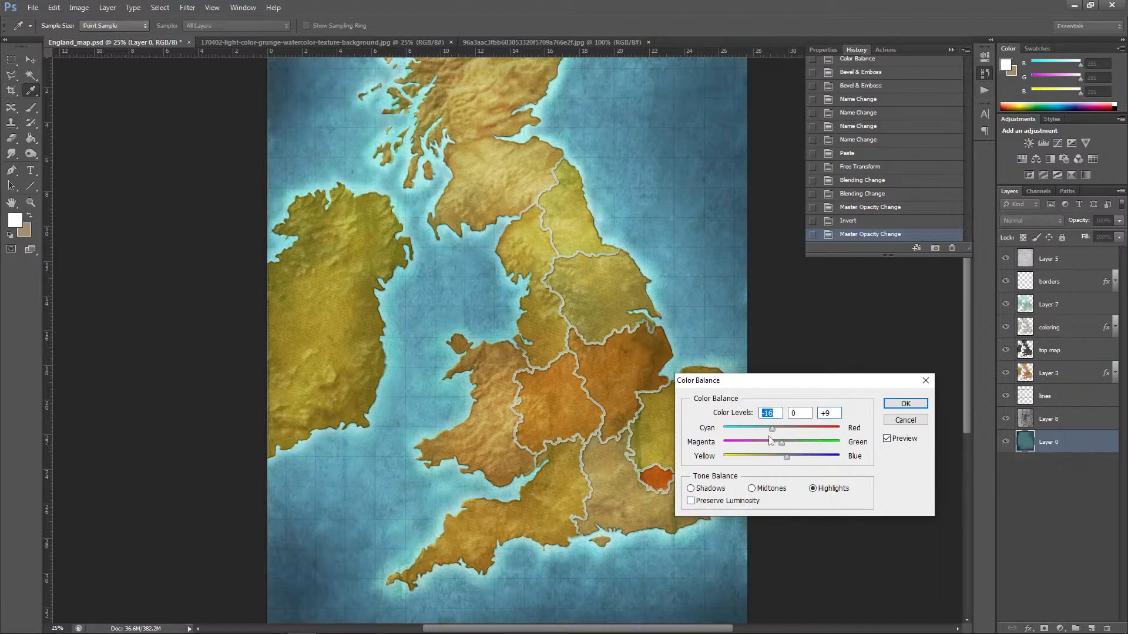
click(691, 488)
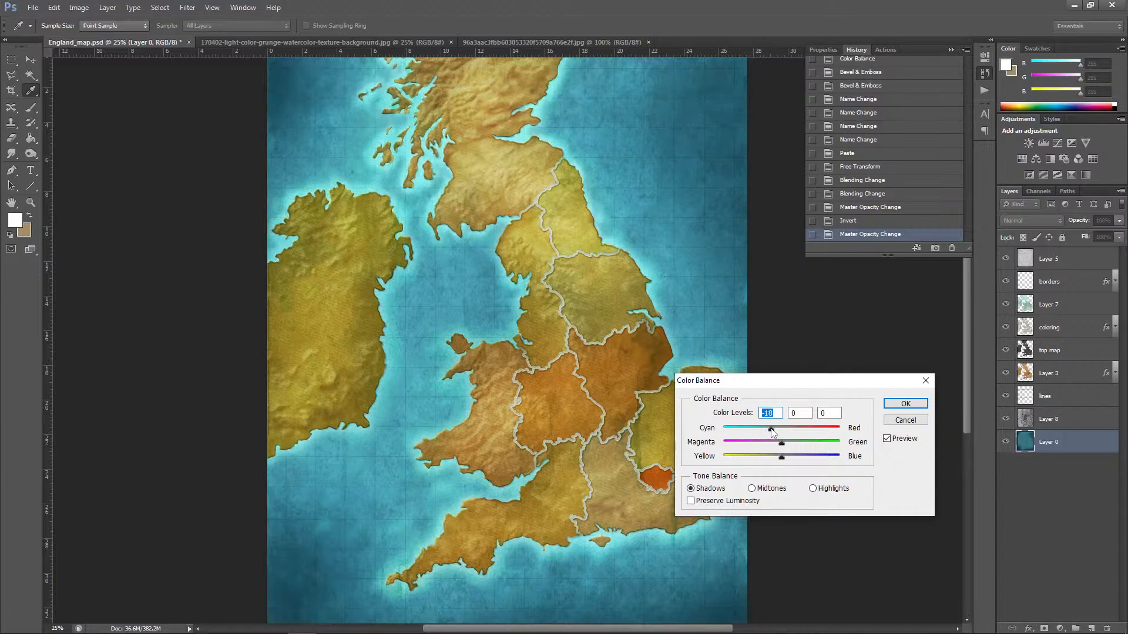
drag(772, 432, 777, 434)
click(899, 405)
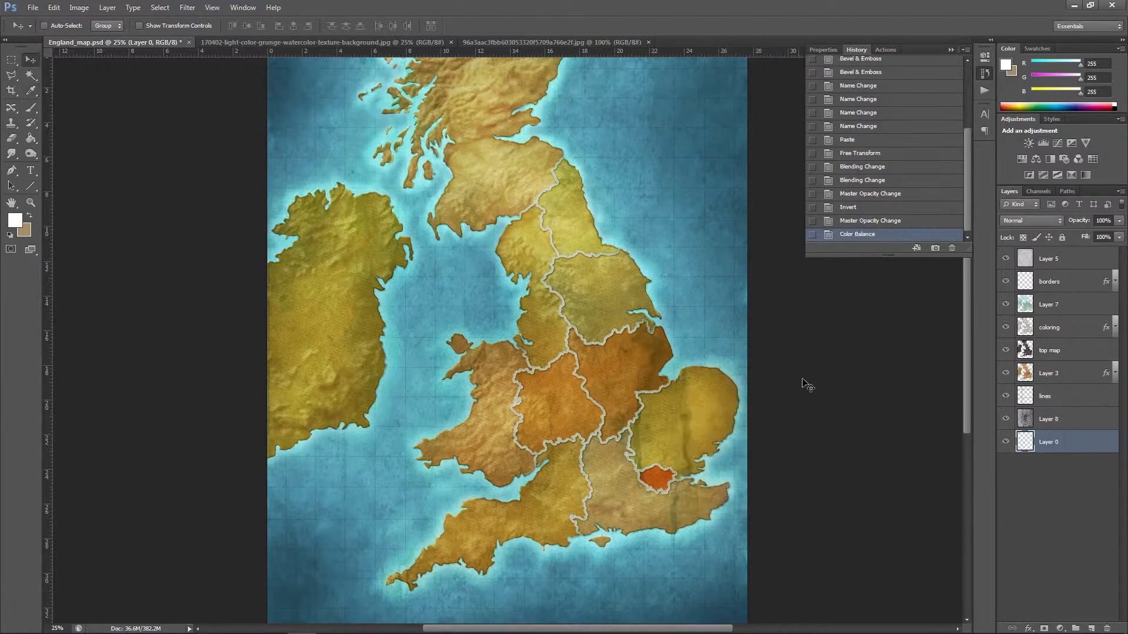
Step: Darken the sea background along the outer edges and corners of the map on Layer 0 with the Burn tool
key(ctrl+minus)
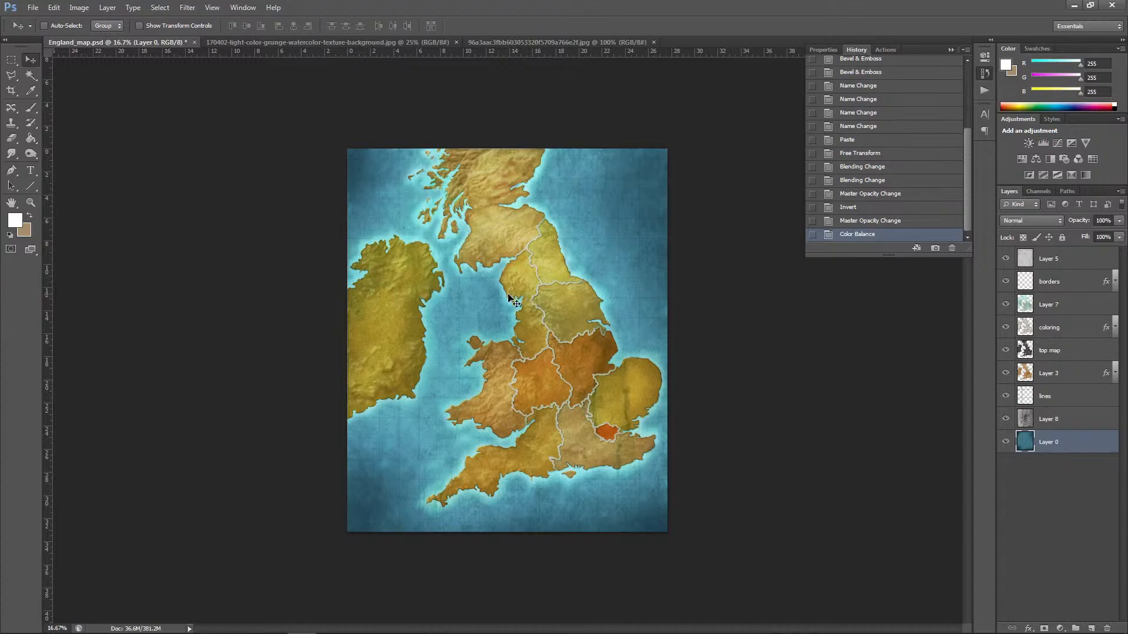
click(31, 153)
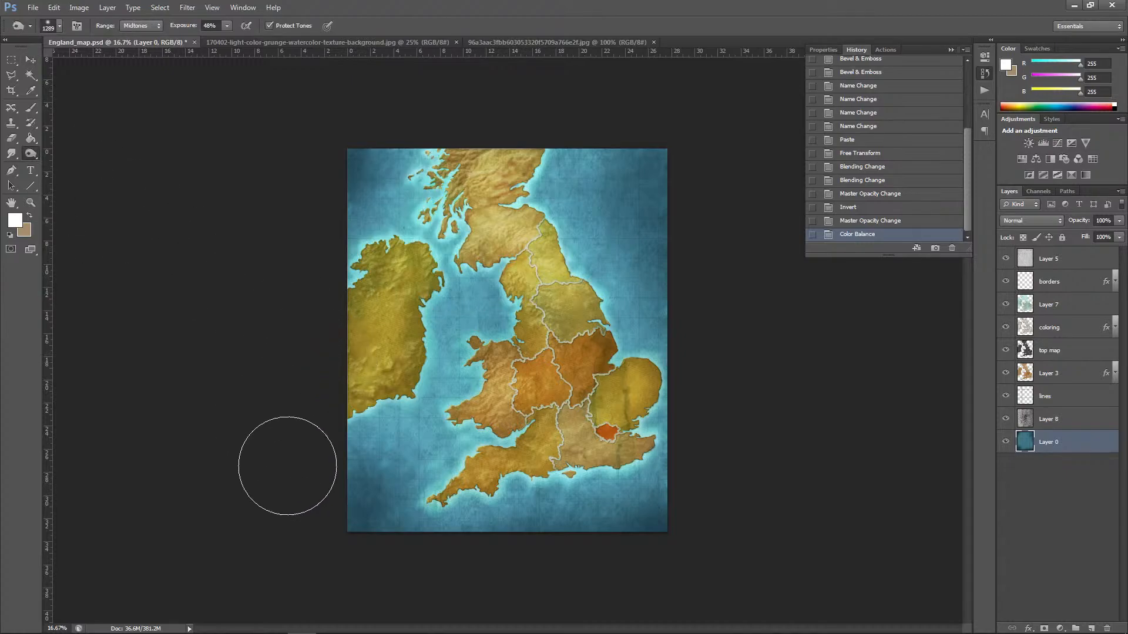
click(347, 510)
click(393, 540)
click(491, 564)
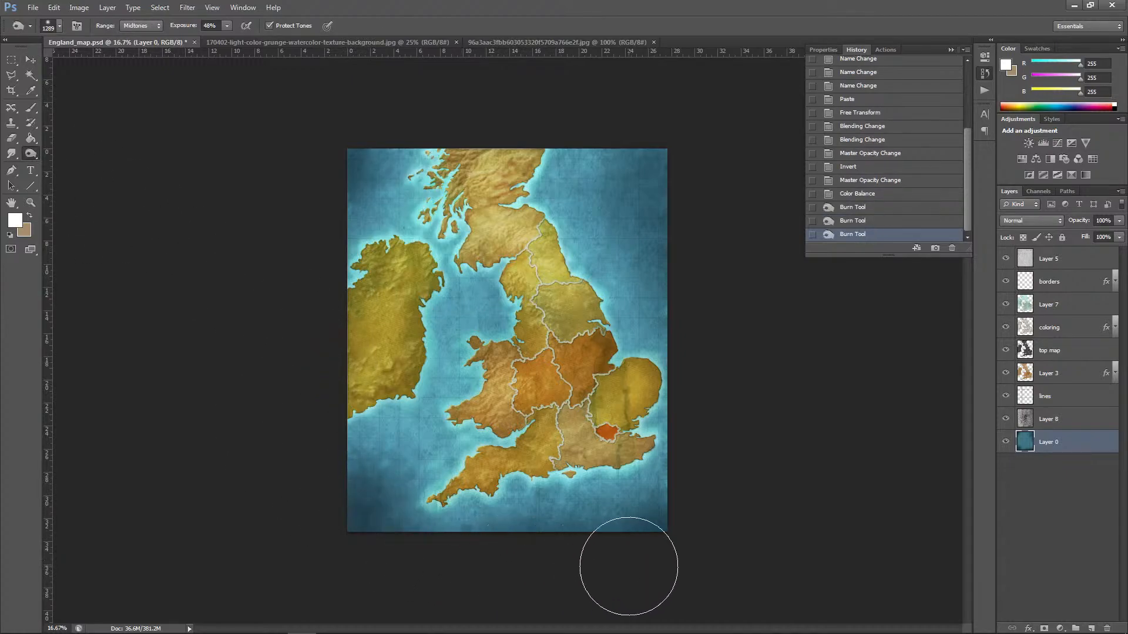
click(646, 555)
click(676, 537)
click(711, 470)
click(714, 444)
click(684, 241)
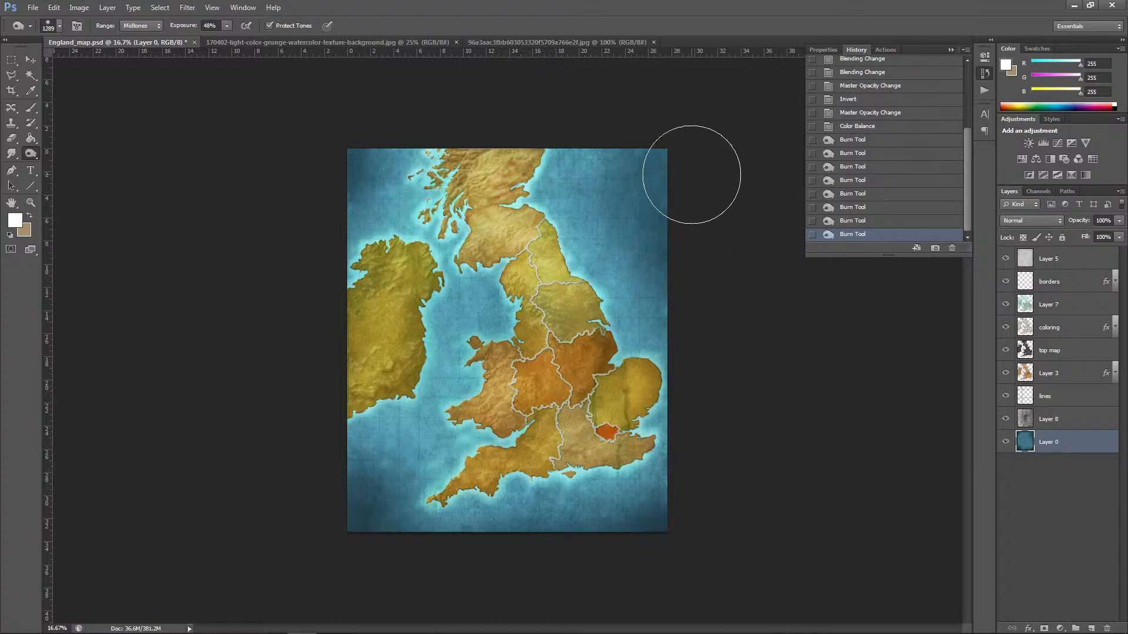
click(679, 158)
click(658, 141)
click(630, 123)
click(406, 121)
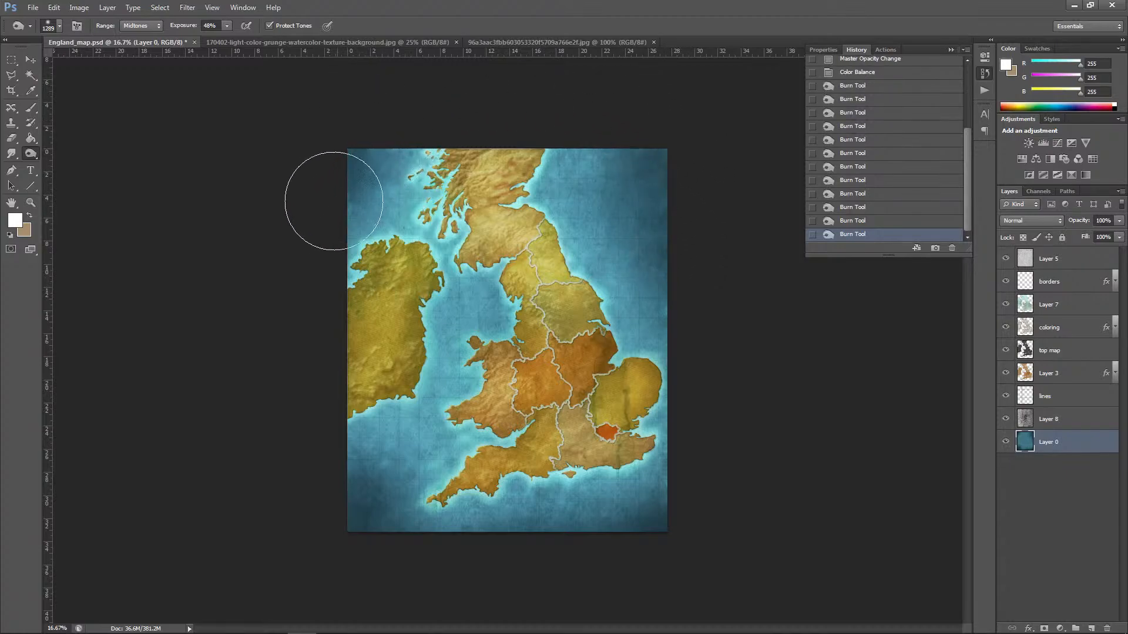
click(325, 228)
click(331, 289)
Step: Burn the open water of the Irish Sea between Ireland and Wales on Layer 0
click(461, 318)
click(449, 356)
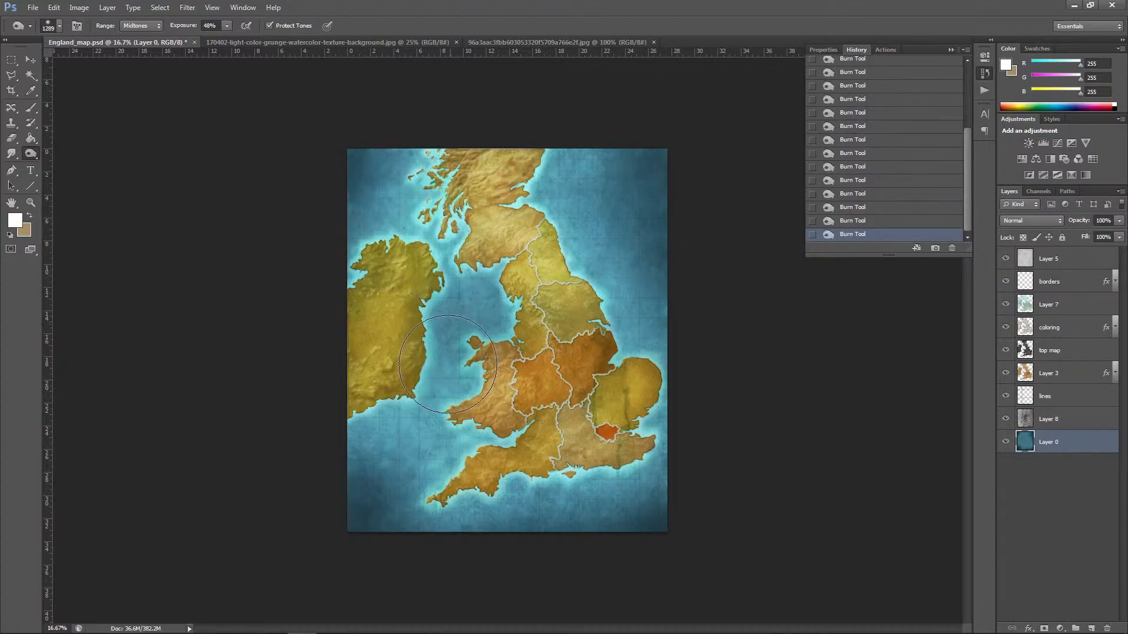
click(467, 323)
key(ctrl+plus)
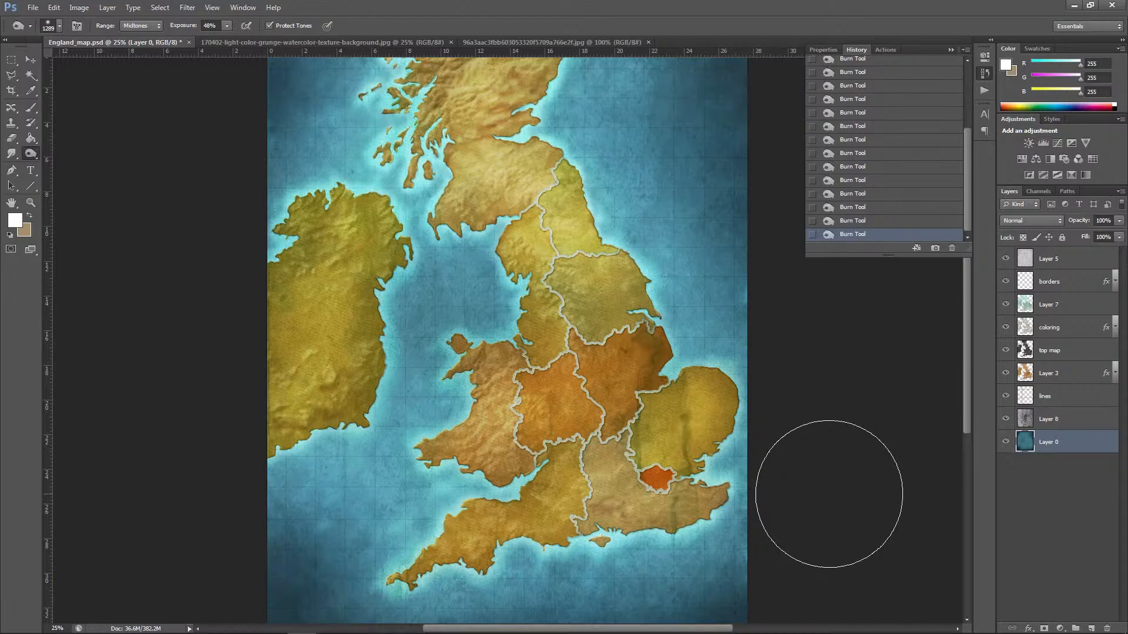
Step: Duplicate the lines layer, try Exclusion on the copy and set its blend mode to Divide
click(1058, 396)
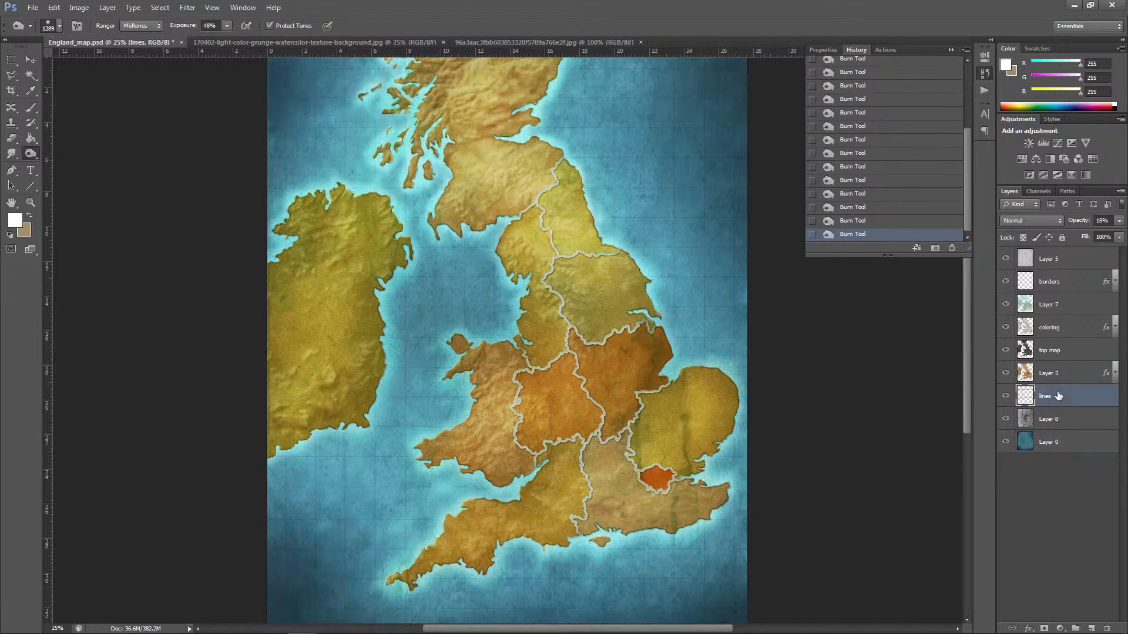
drag(1078, 400, 1091, 628)
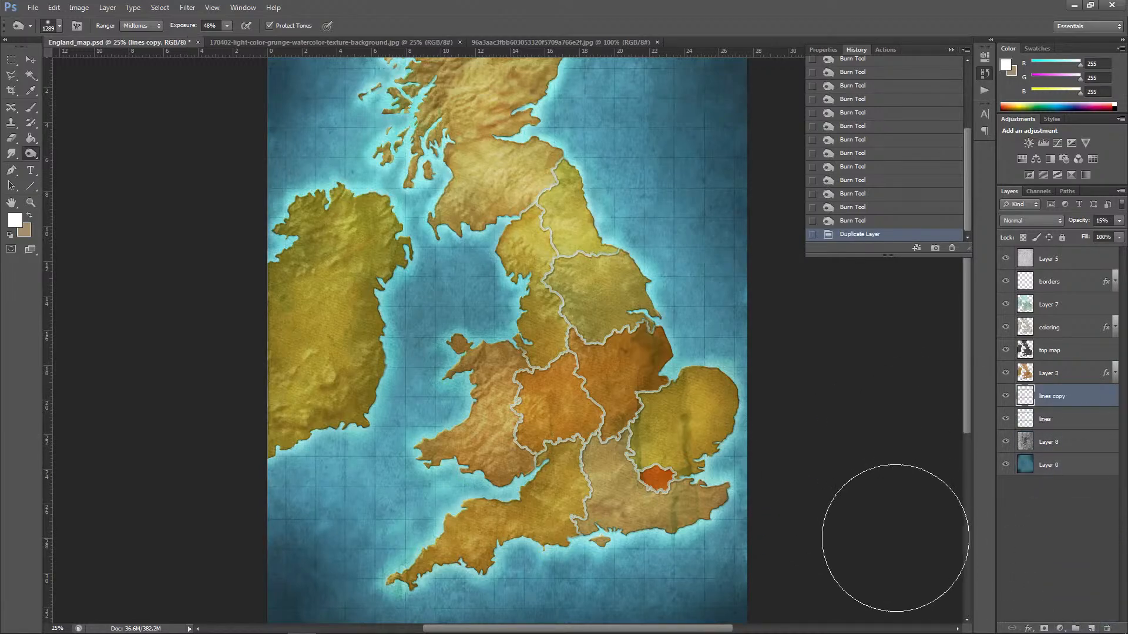
key(v)
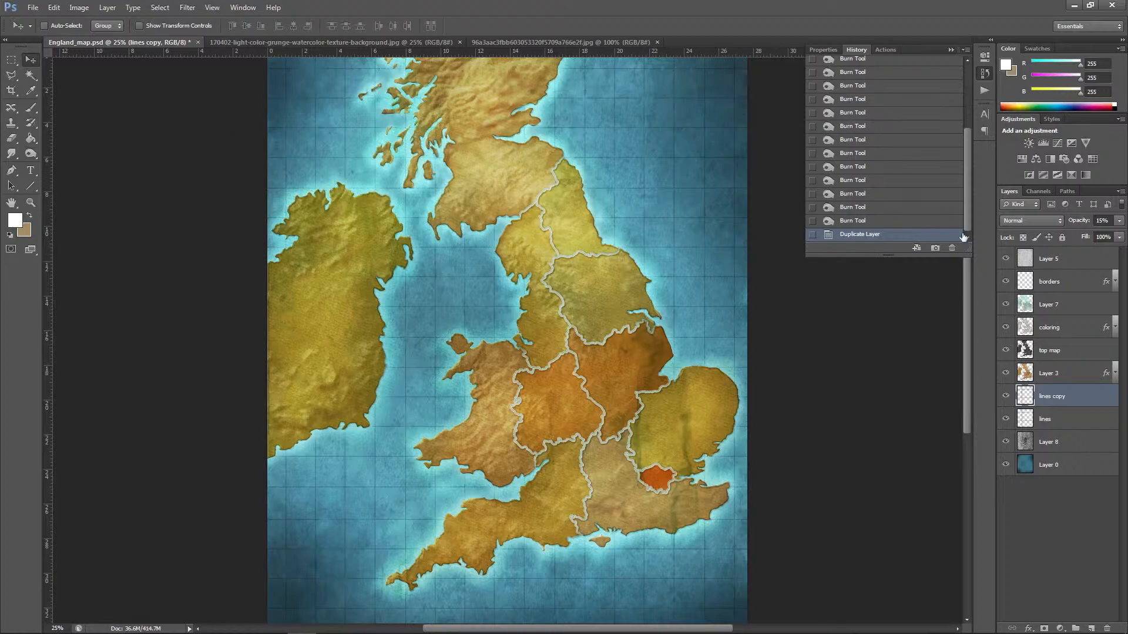
click(1031, 220)
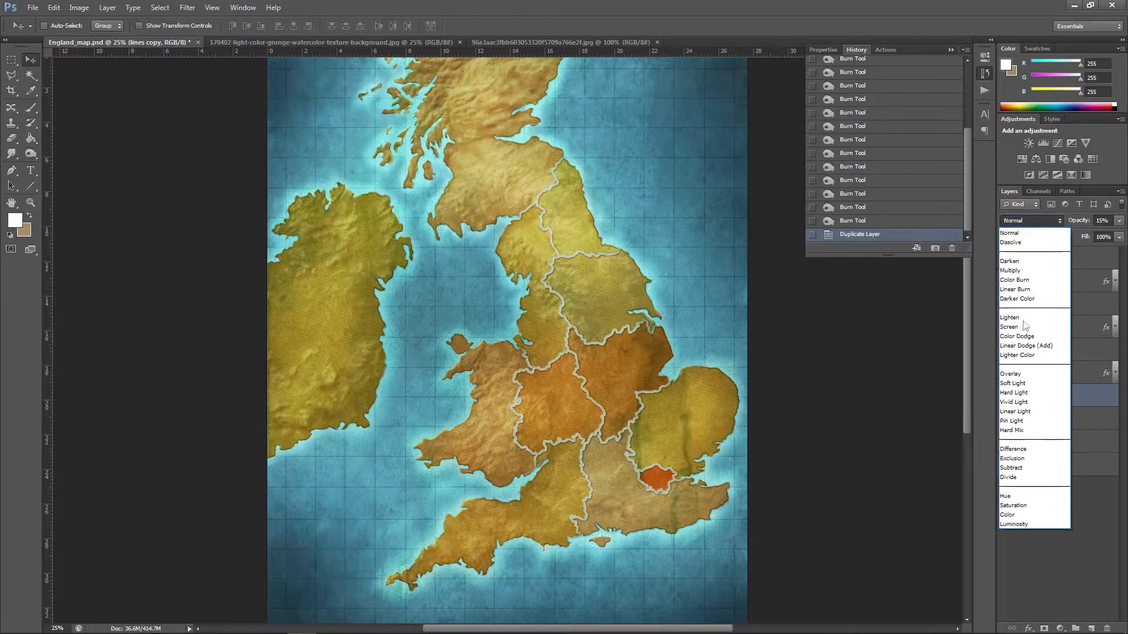
click(1012, 477)
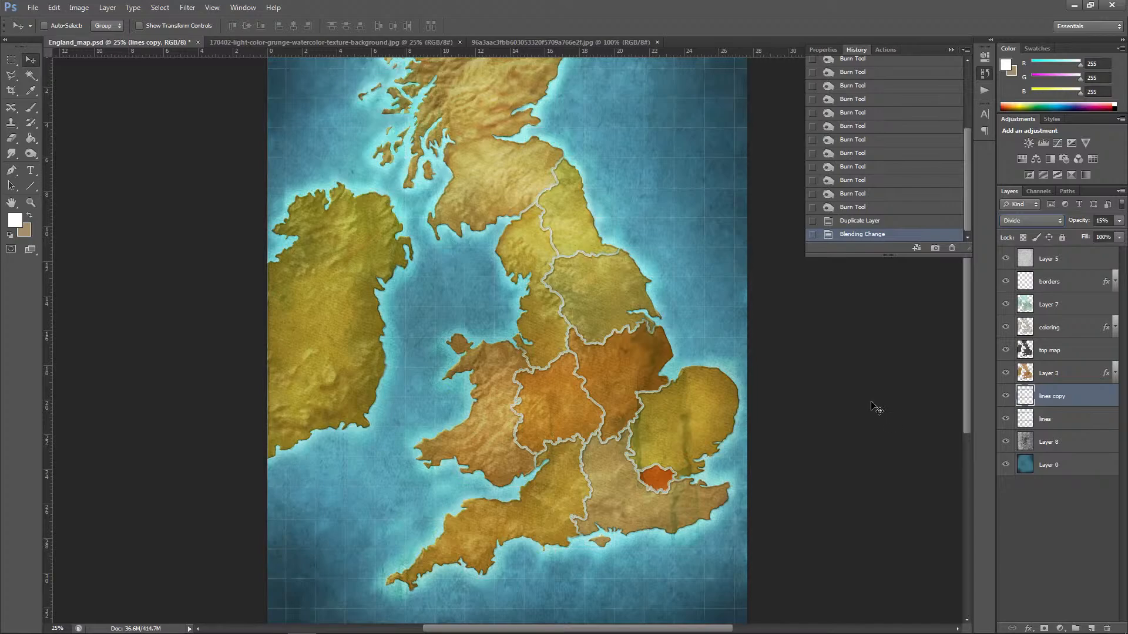
key(shift+minus)
key(shift+minus)
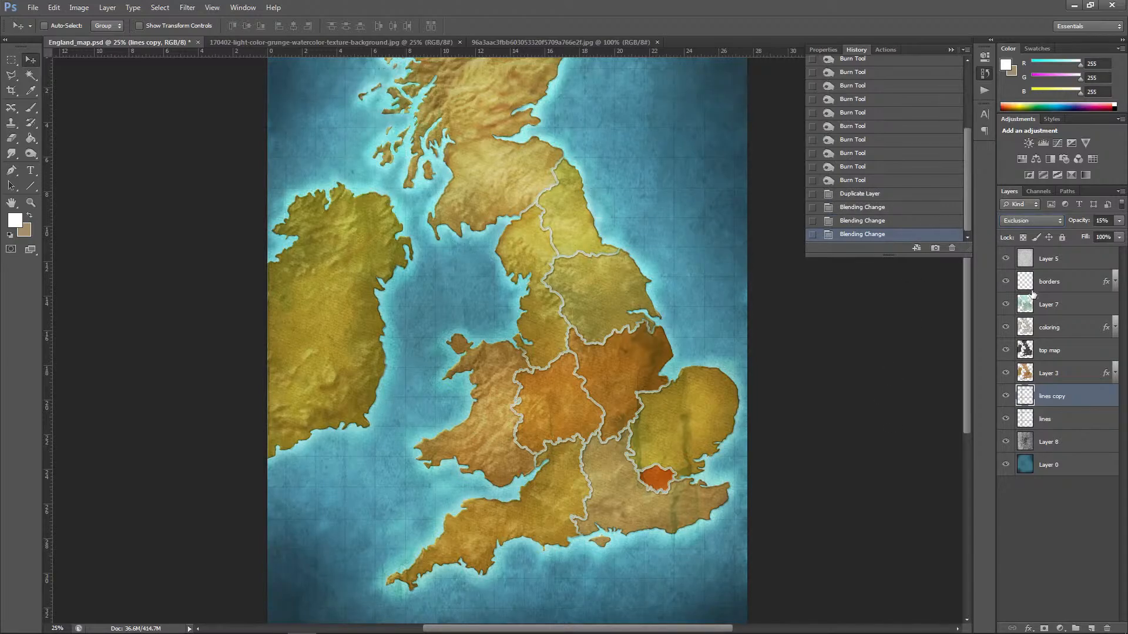
click(1025, 222)
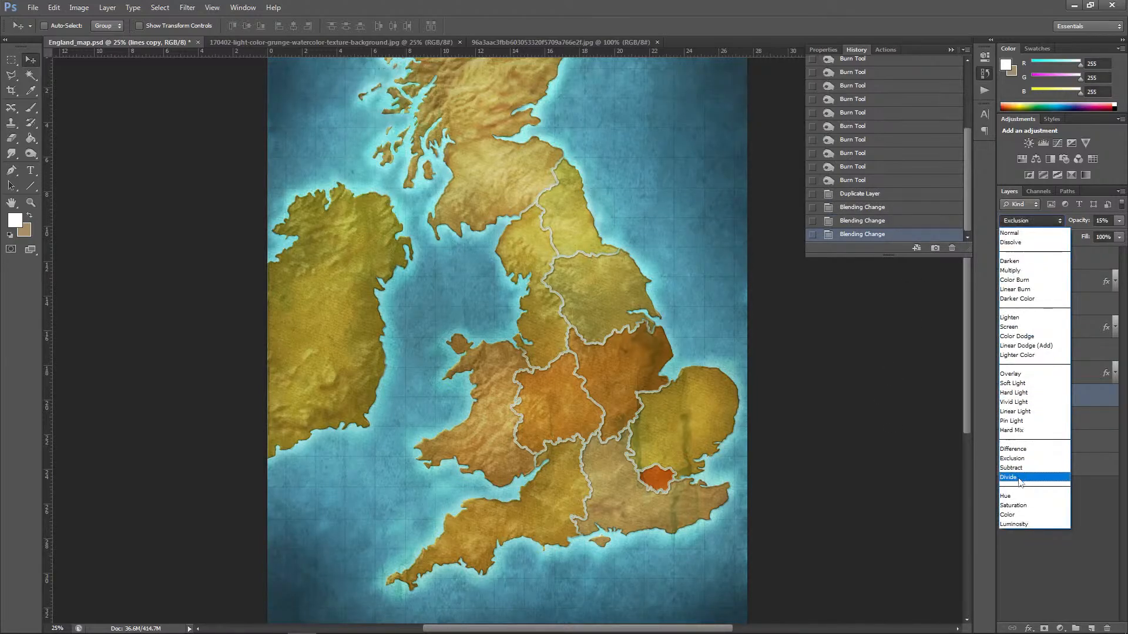
click(1009, 477)
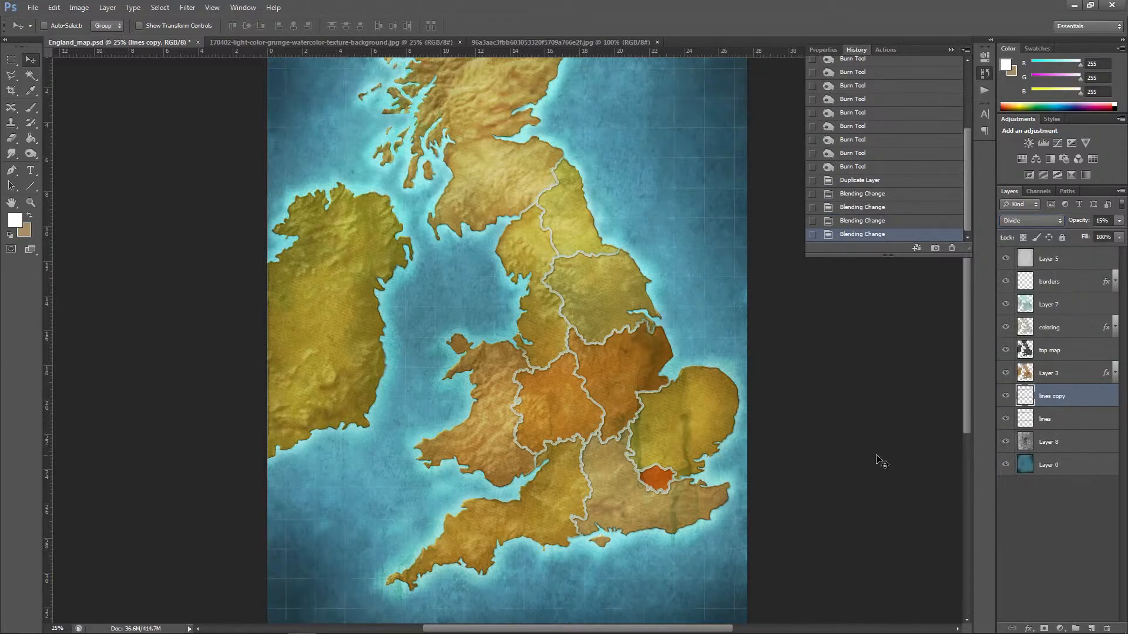
Step: Nudge the duplicated grid lines slightly with the Move tool to offset them from the original lines
click(34, 74)
click(34, 57)
key(Up)
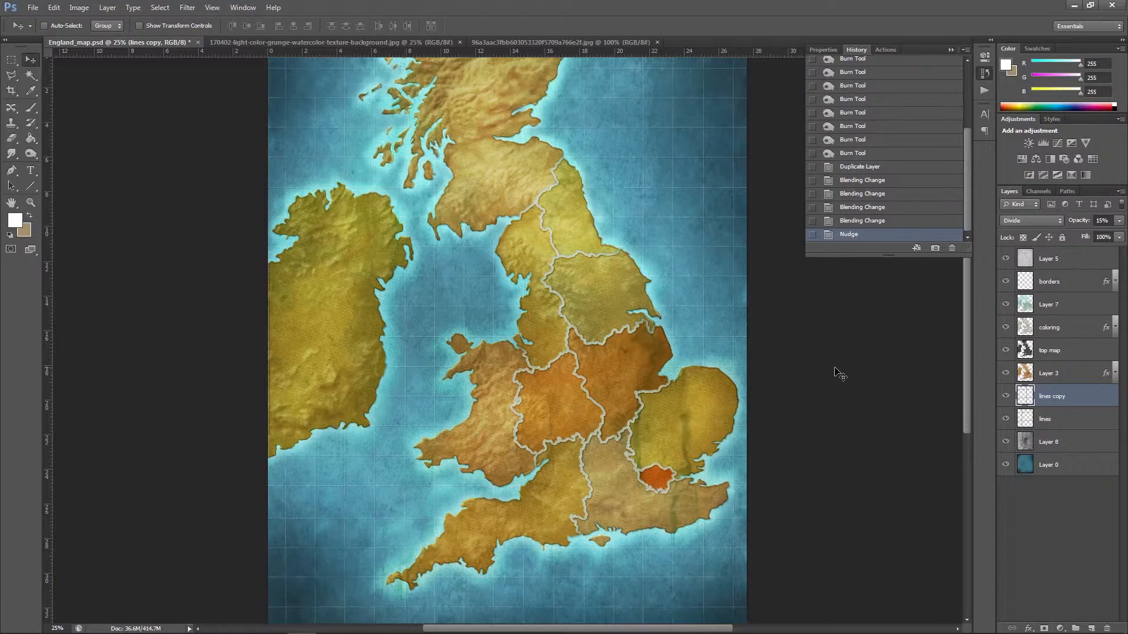
key(ctrl+minus)
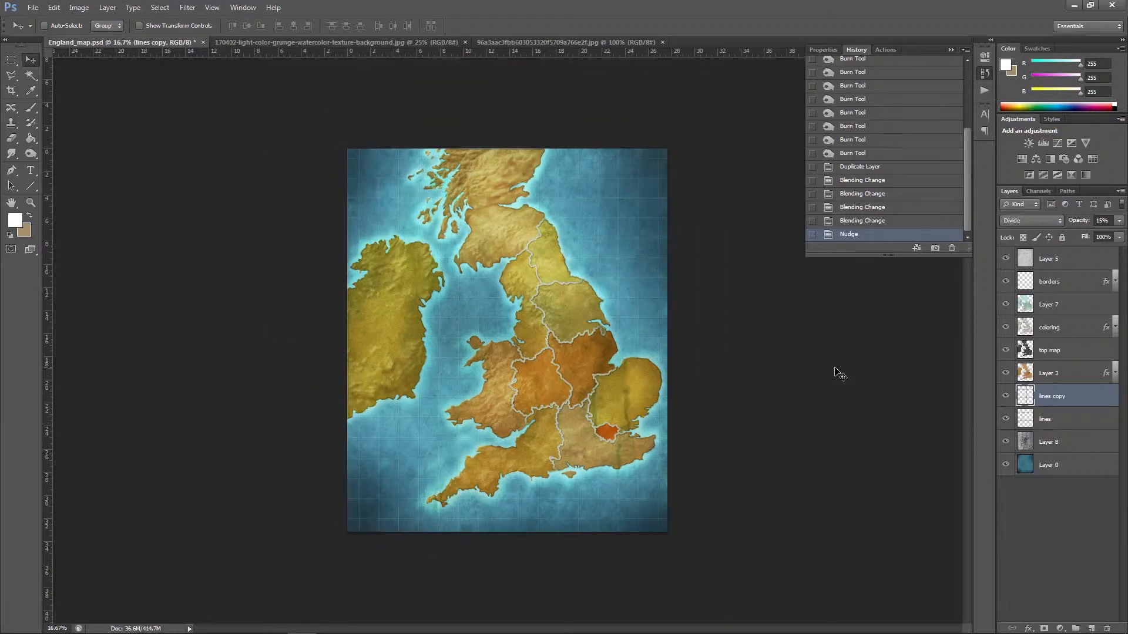
key(ctrl+plus)
key(ctrl+plus)
key(ctrl+plus)
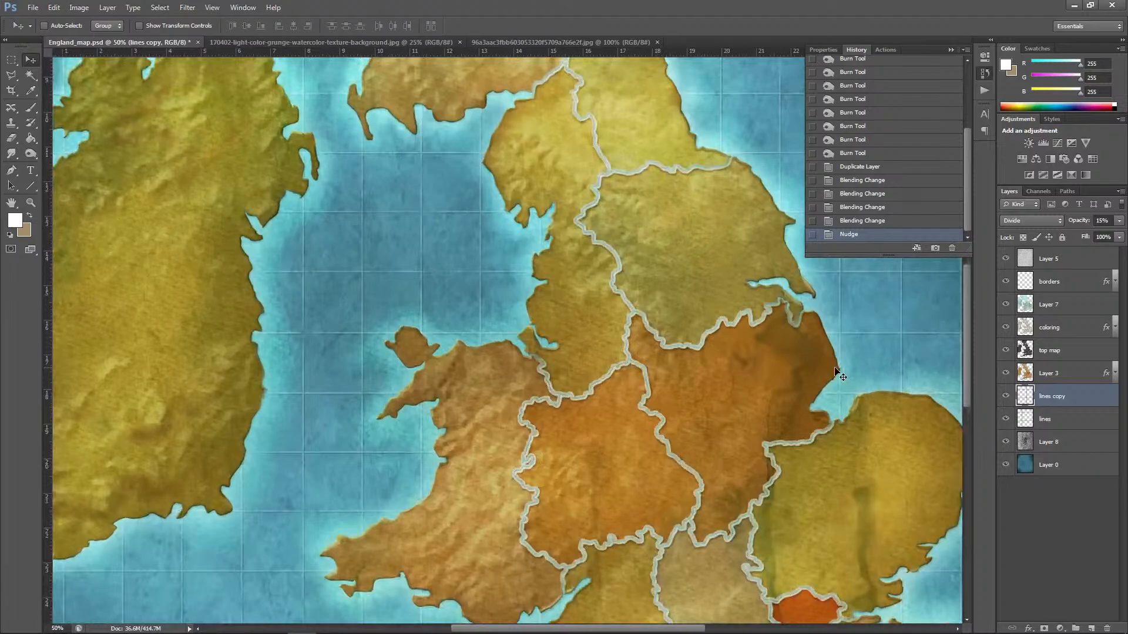
key(ctrl+minus)
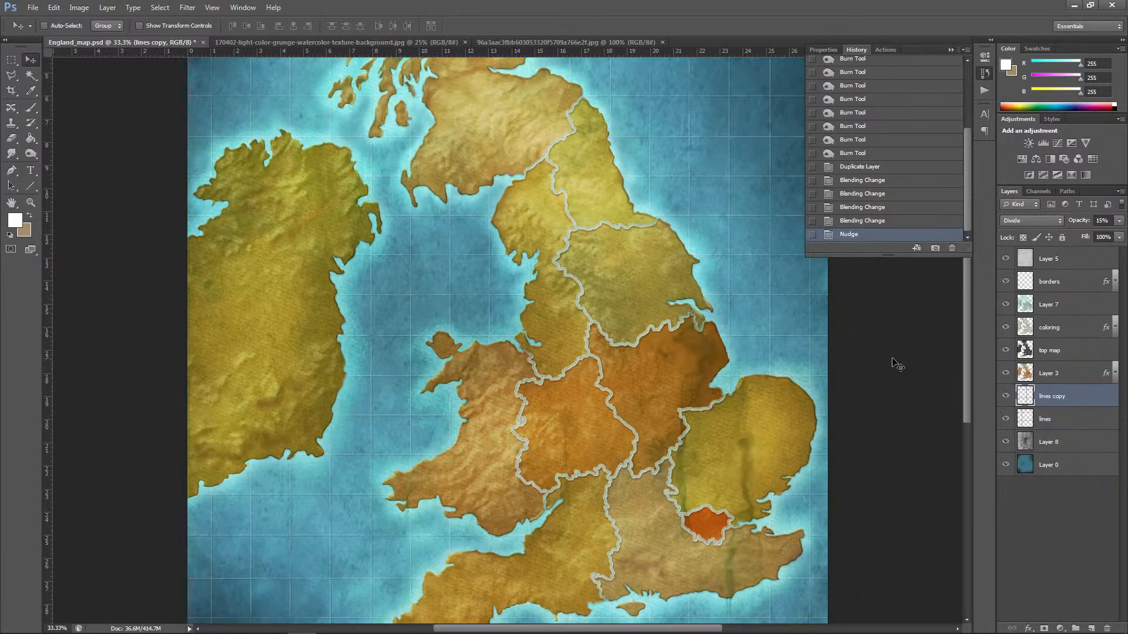
Step: Erase parts of the duplicated grid lines in the southwest, northeast and northwest areas of the sea
click(11, 138)
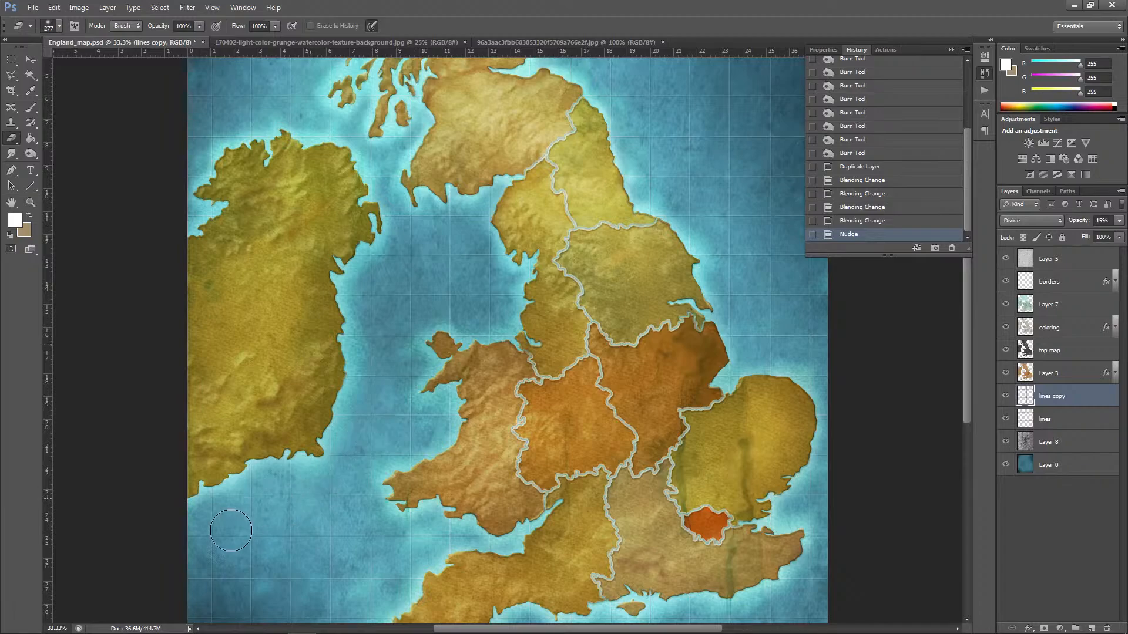
mouse_move(230, 530)
mouse_down()
mouse_move(261, 593)
mouse_move(382, 592)
mouse_up()
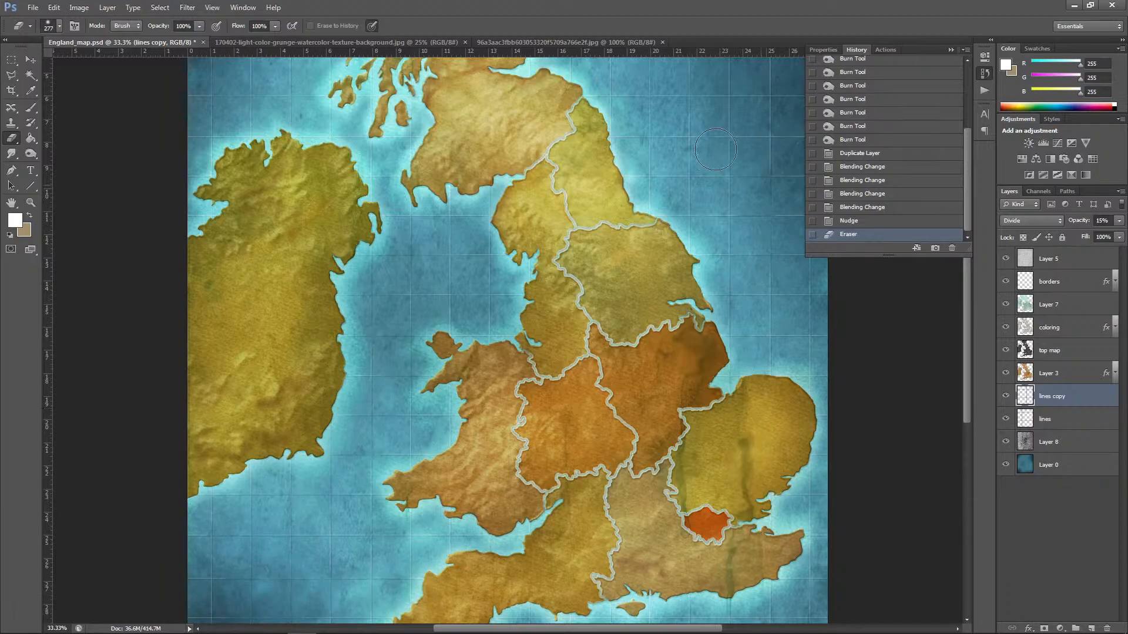
mouse_move(716, 150)
mouse_down()
mouse_move(602, 111)
mouse_move(553, 109)
mouse_up()
drag(317, 78, 187, 113)
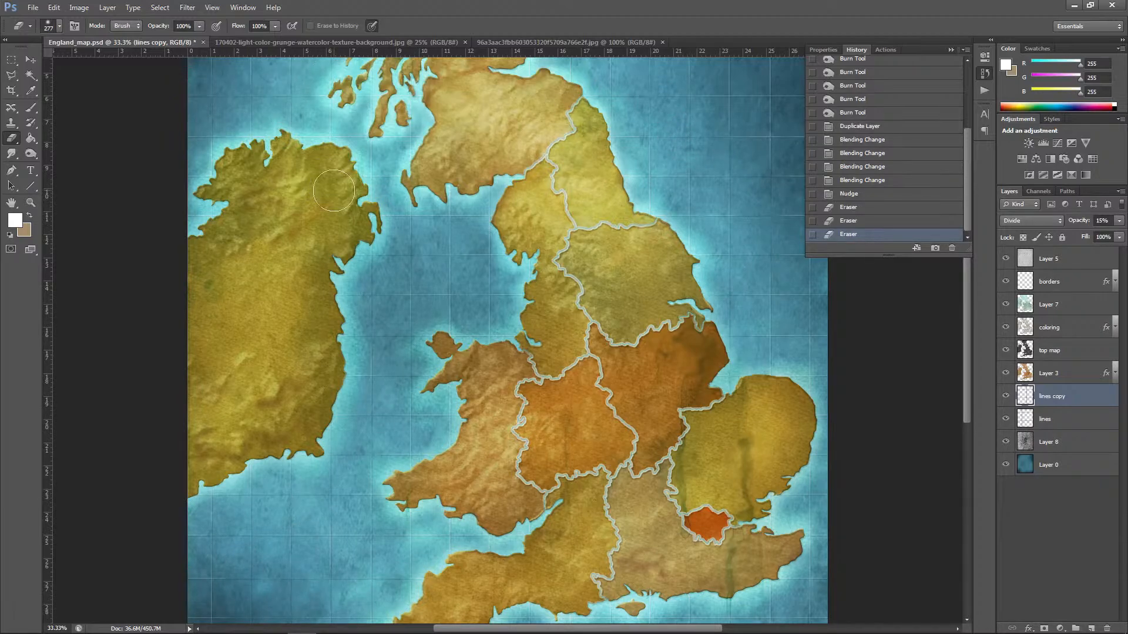
key(ctrl+minus)
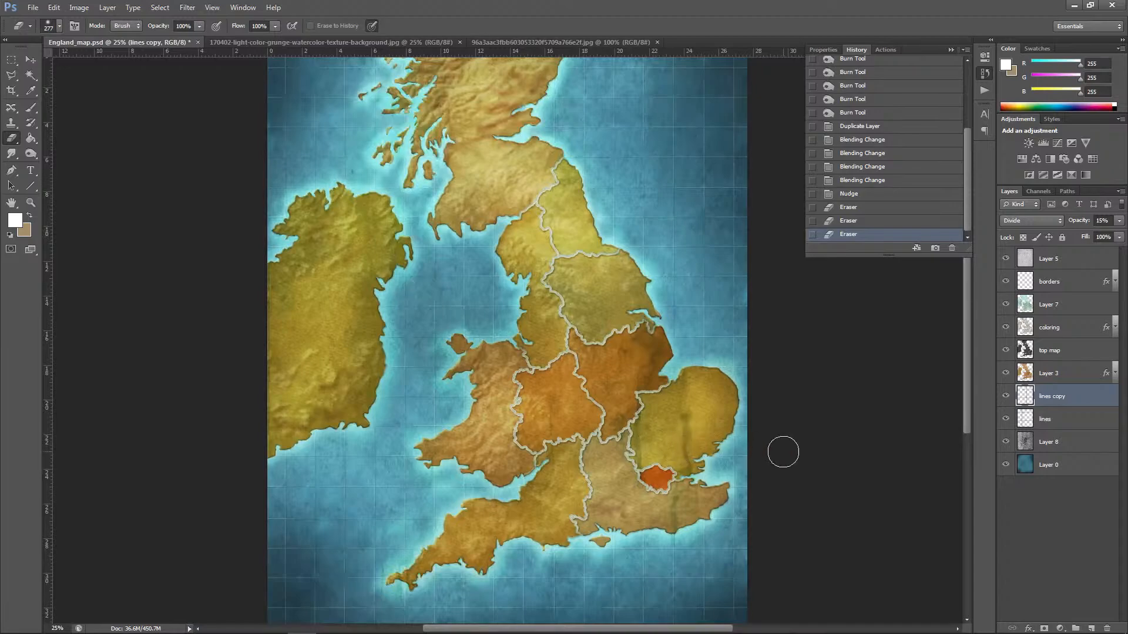
Step: Delete the lines copy layer
click(1106, 628)
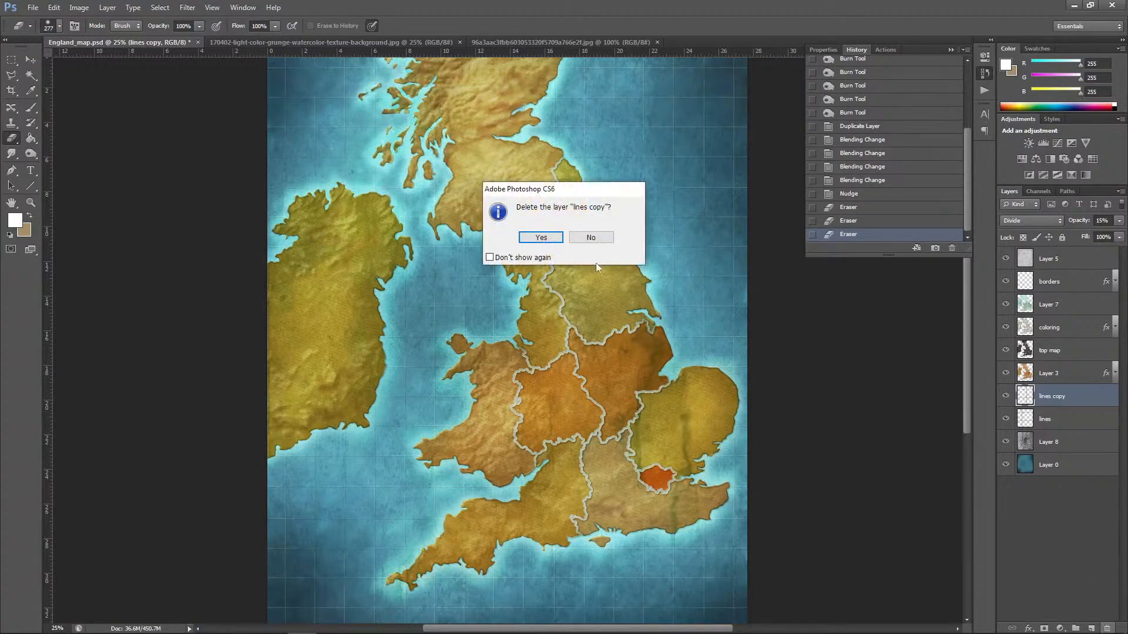
click(542, 237)
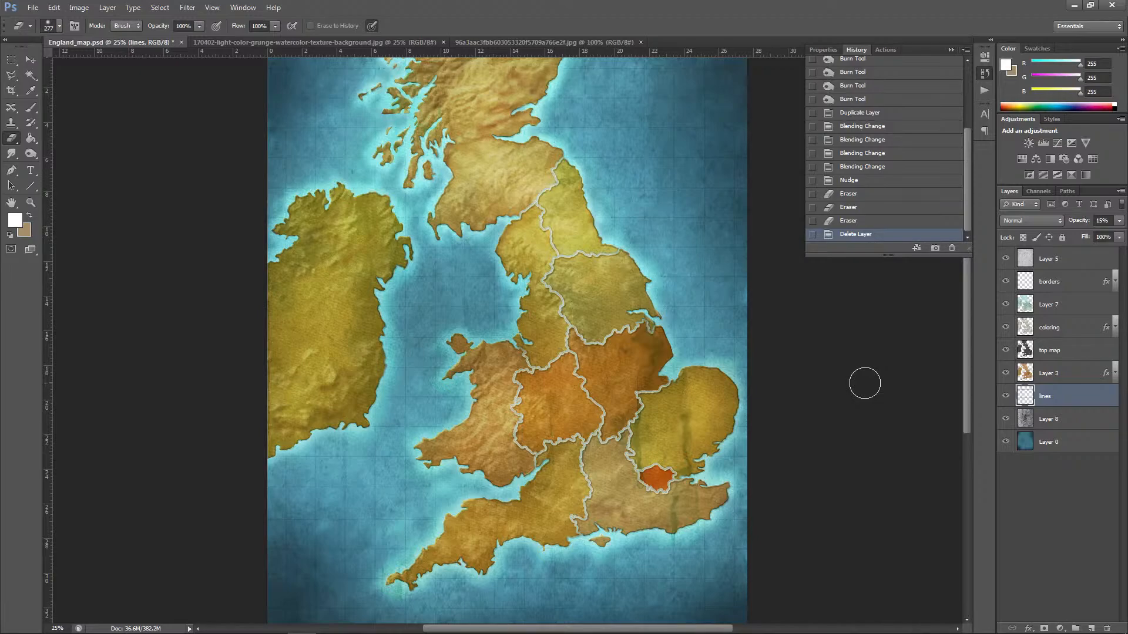
Step: Create a new layer directly above Layer 3
key(ctrl+minus)
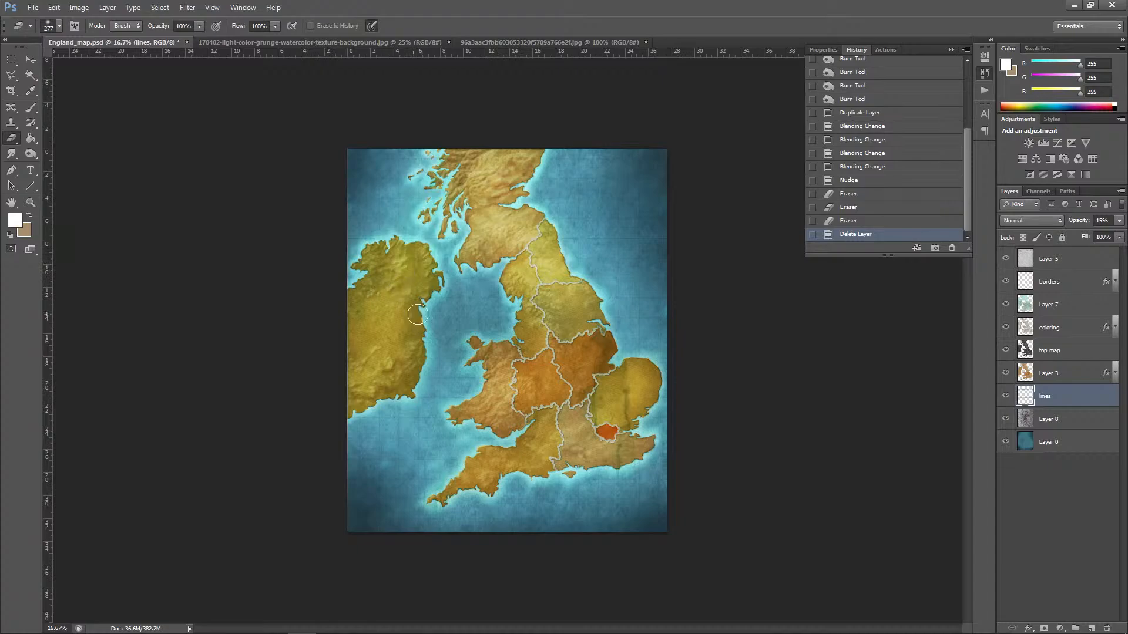
click(1049, 376)
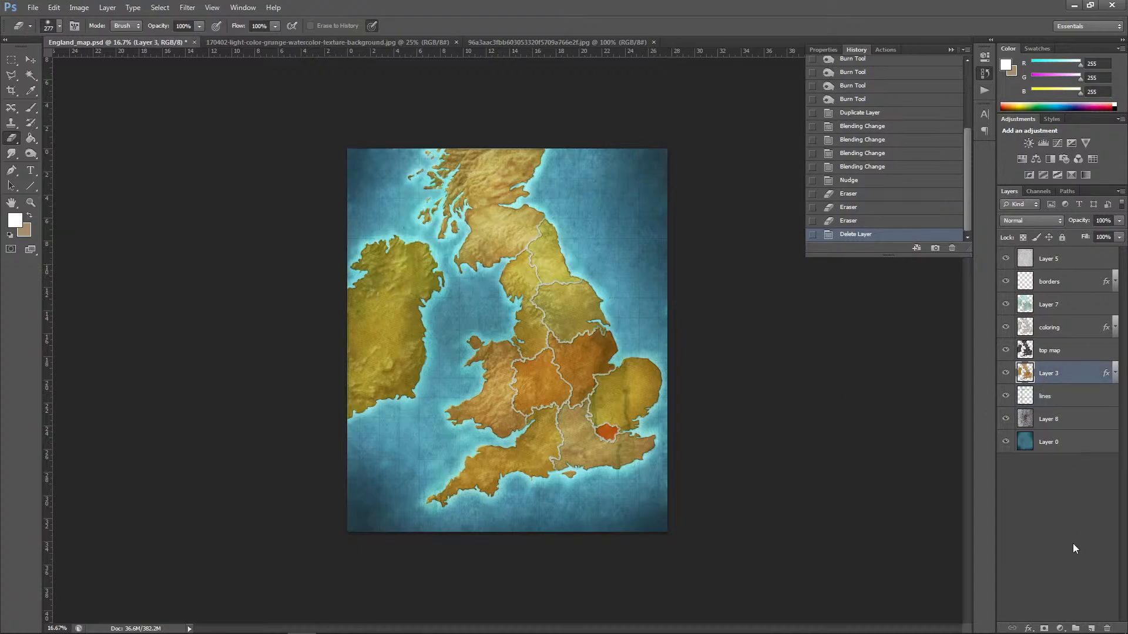
click(1091, 627)
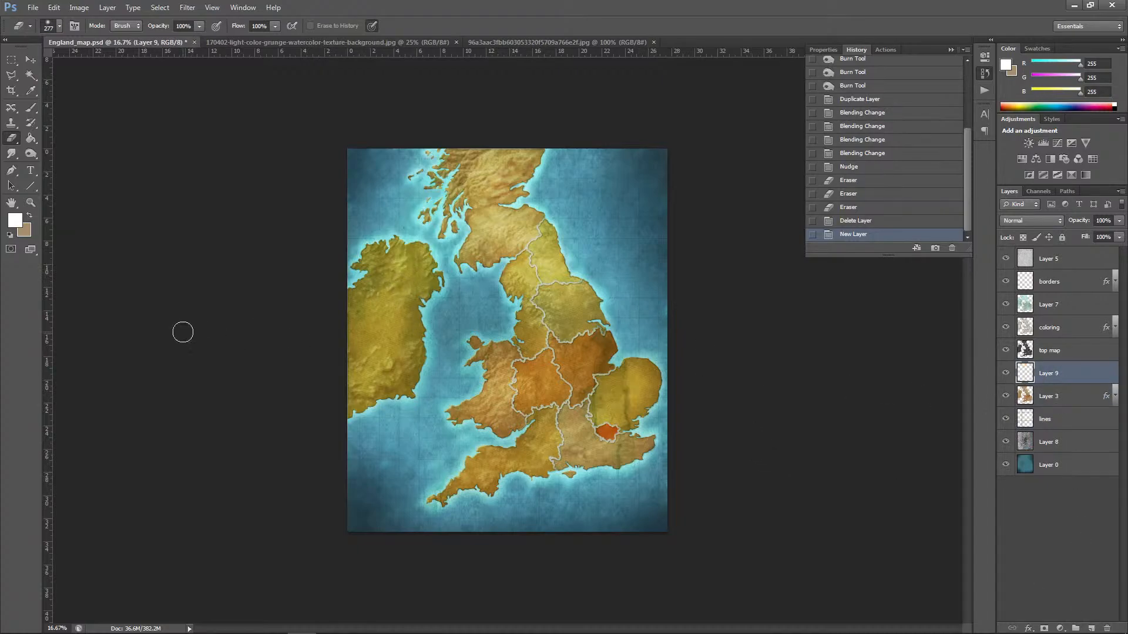
Step: Set the foreground colour to a dark red with RGB values 162, 50, 50
click(14, 222)
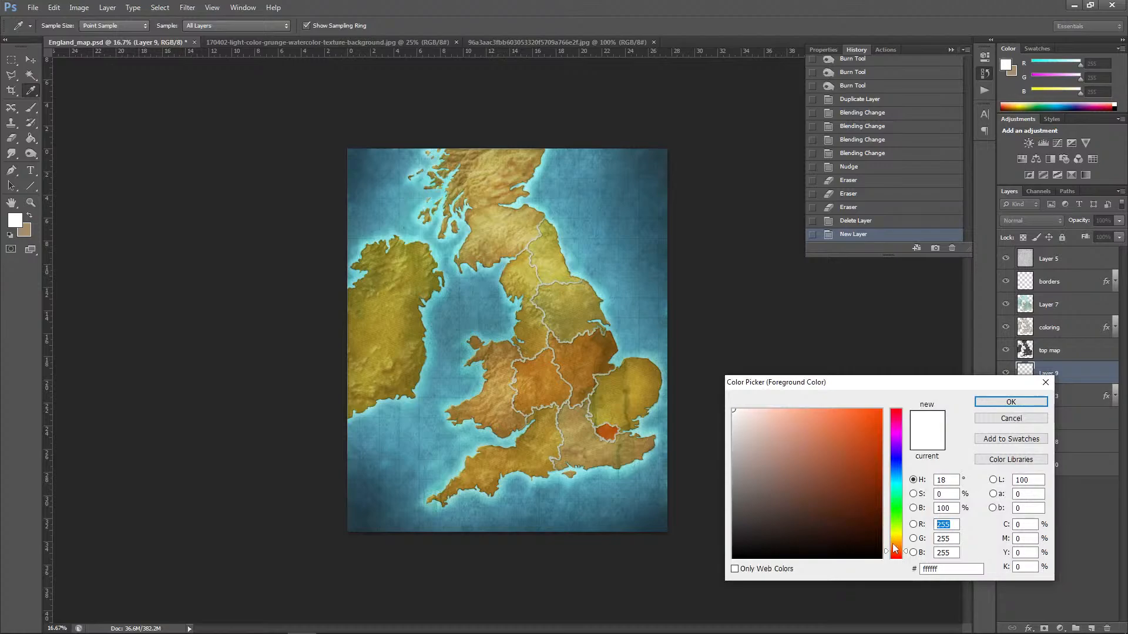
click(897, 555)
drag(899, 557, 898, 560)
mouse_move(850, 475)
mouse_down()
mouse_move(836, 495)
mouse_move(835, 465)
mouse_up()
click(1011, 402)
key(e)
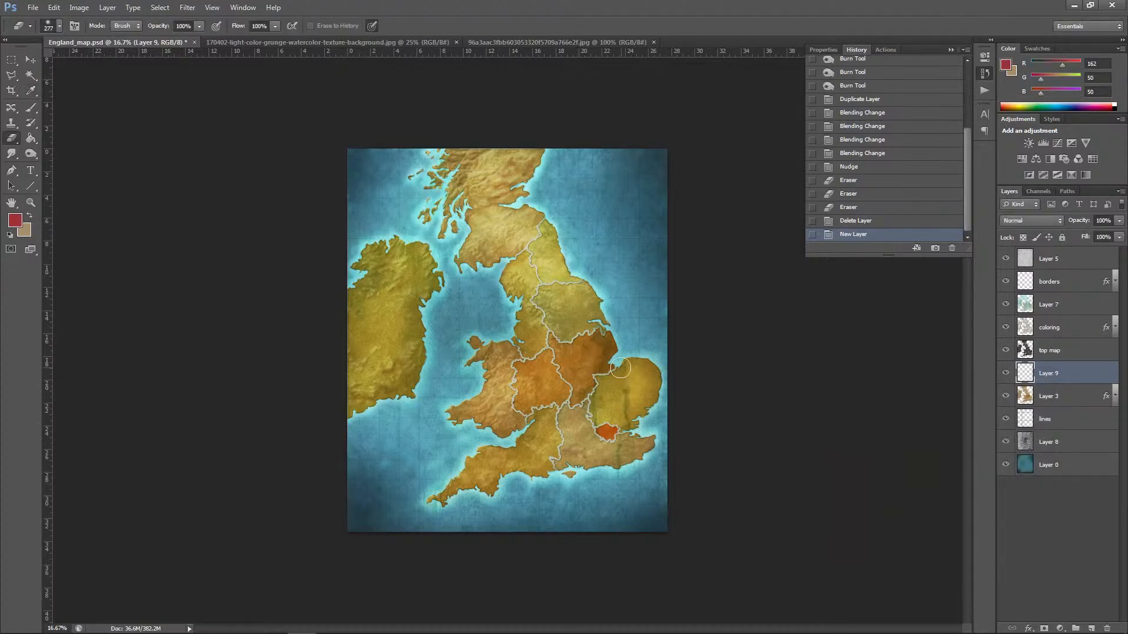
Step: Set the blend mode of the new layer, Layer 9, to Multiply
key(ctrl+plus)
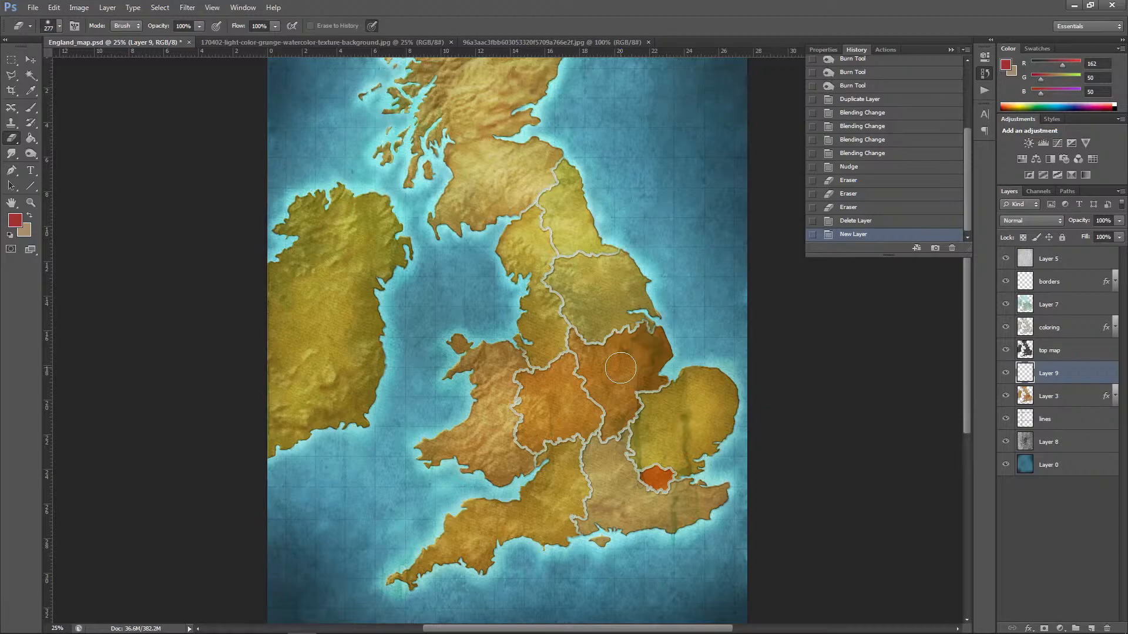
click(1014, 220)
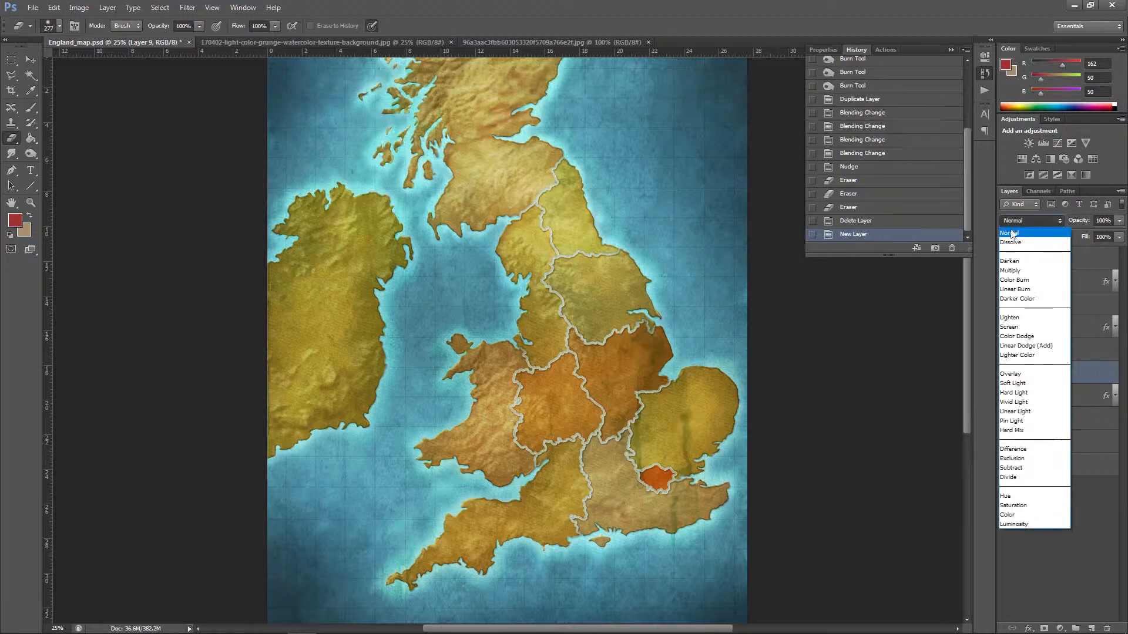
click(1011, 270)
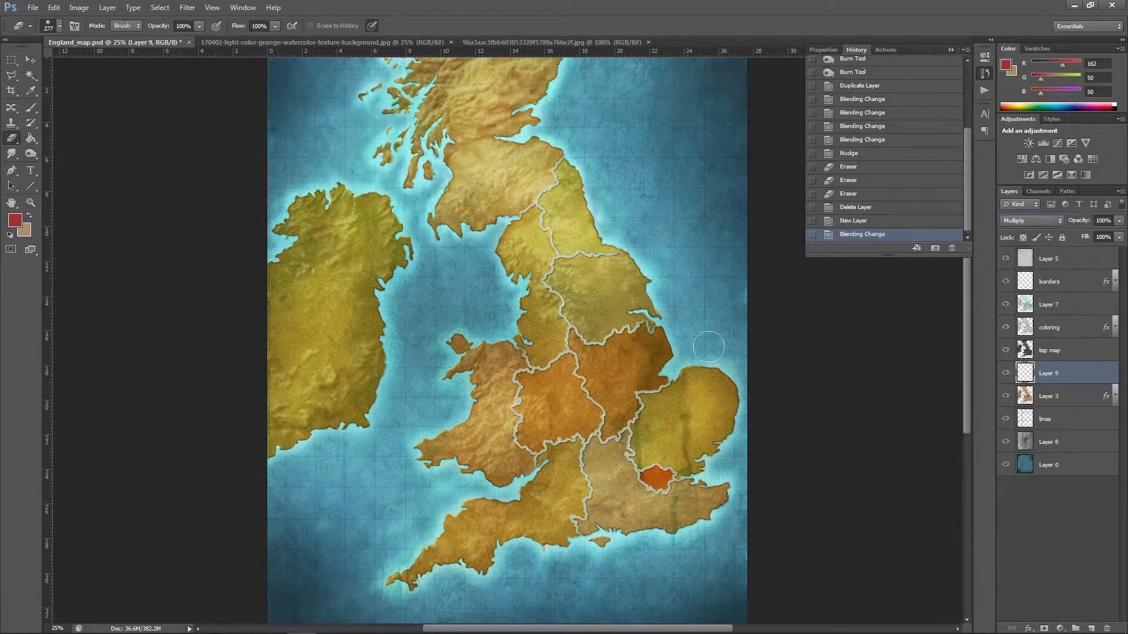
click(331, 231)
Step: Set up the Brush tool with the textured 29 px preset tip, resized to 82 px
click(30, 107)
click(59, 26)
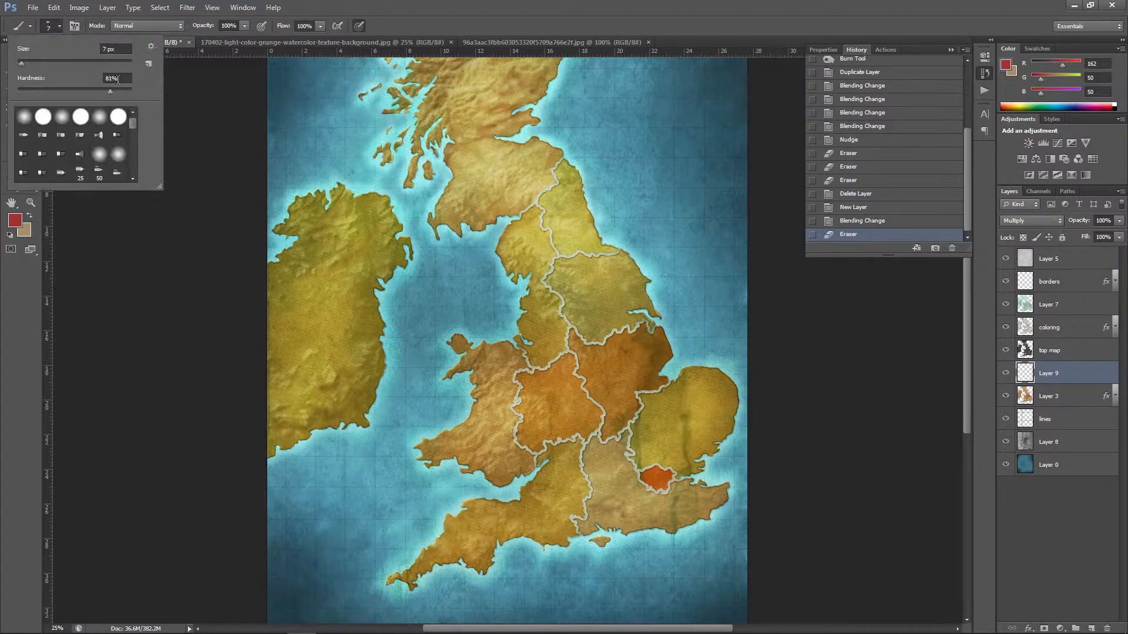
drag(135, 124, 136, 168)
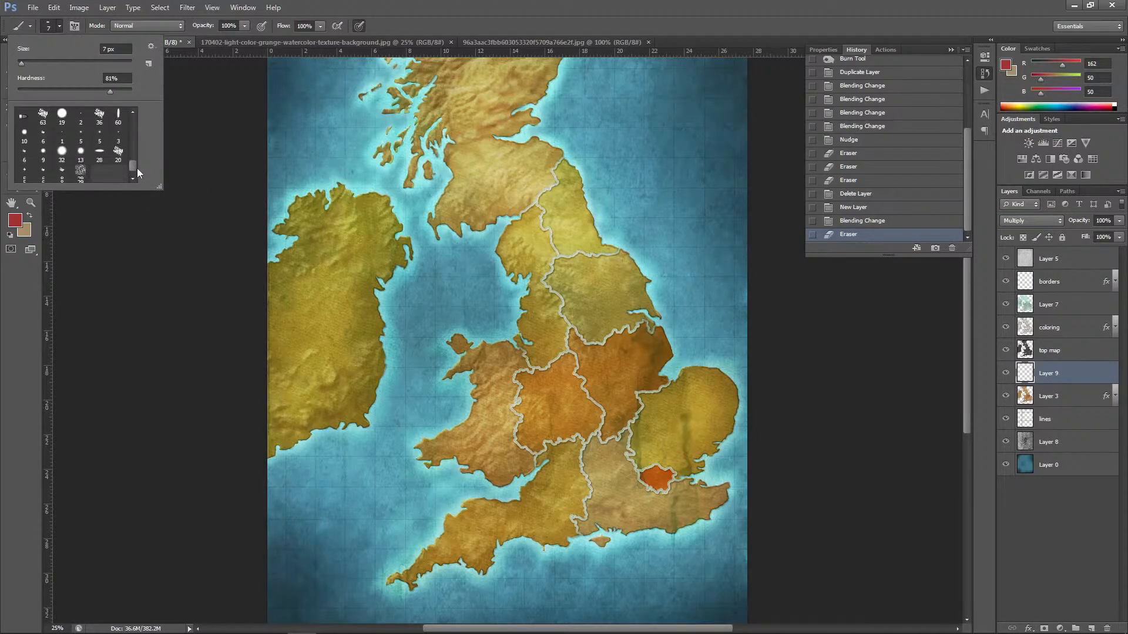
click(80, 171)
click(71, 62)
Step: Paint a few short dark red strokes on the northwestern corner of Ireland on Layer 9
click(329, 223)
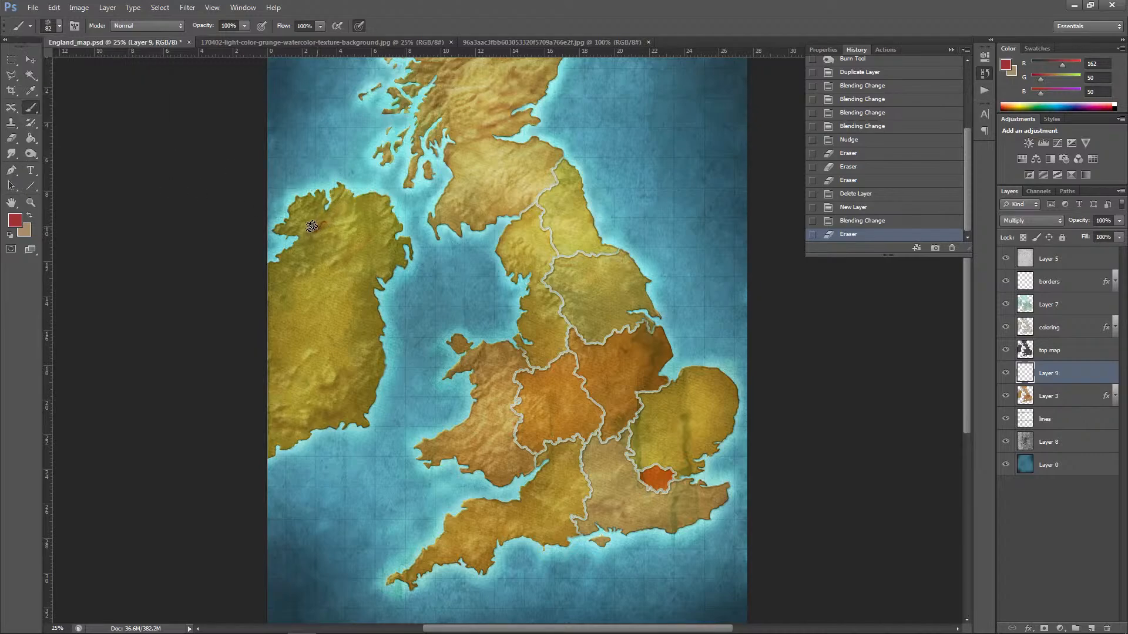
mouse_move(310, 229)
mouse_down()
mouse_move(295, 229)
mouse_move(304, 229)
mouse_up()
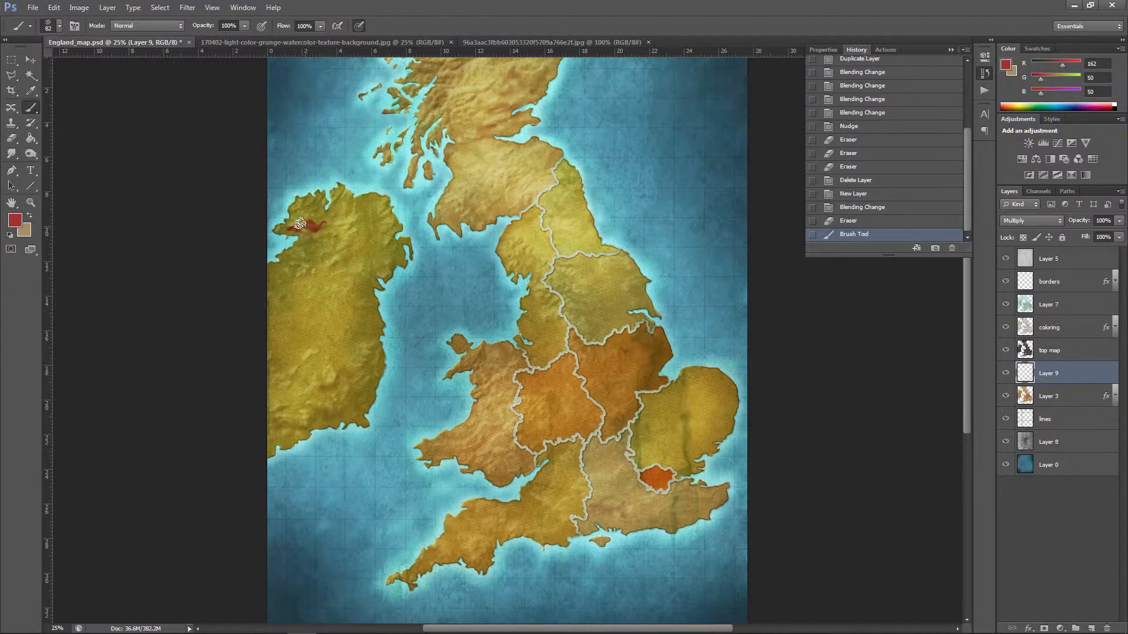
click(301, 224)
click(299, 220)
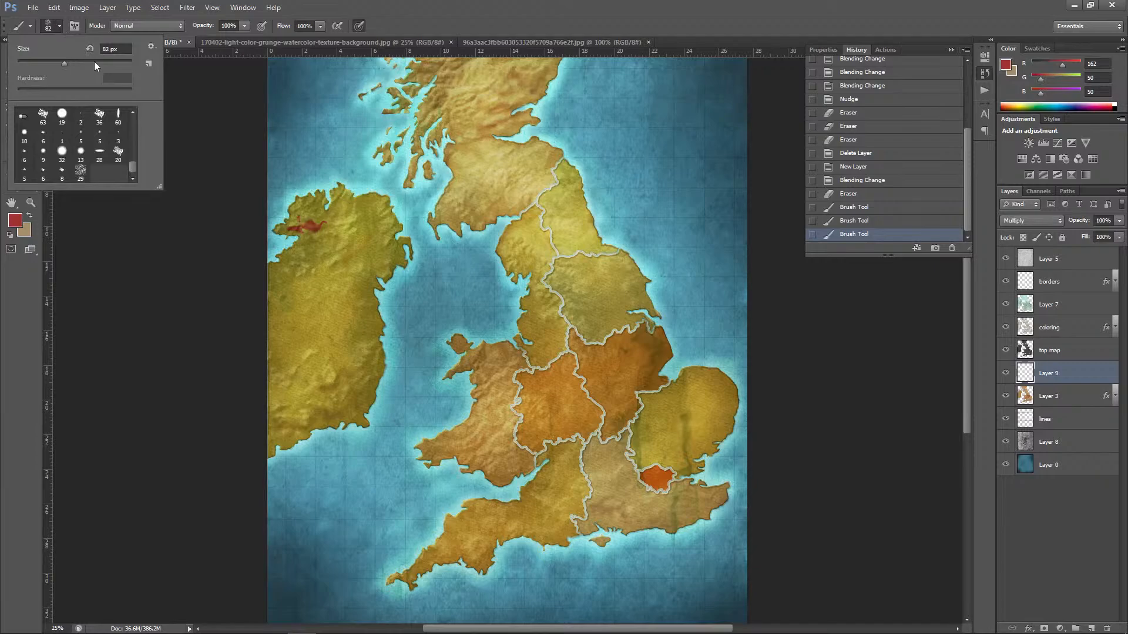
Step: Enlarge the textured brush to 187 px and paint irregular dark red patches over northern and central Ireland, leaving gaps of the base colour
click(95, 62)
click(314, 216)
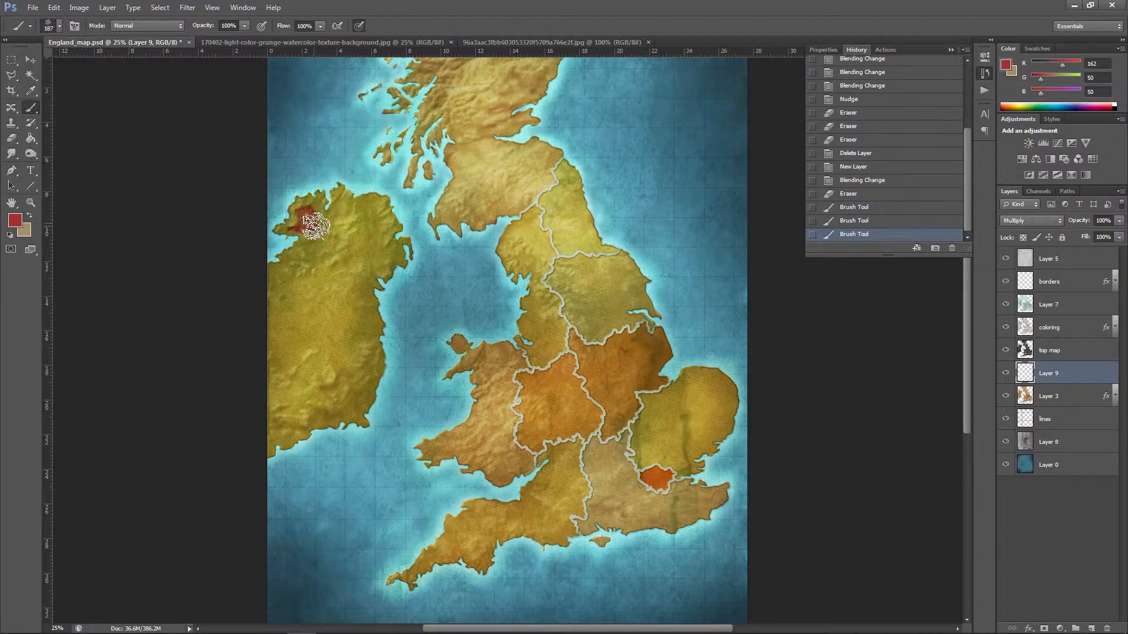
drag(287, 231, 304, 207)
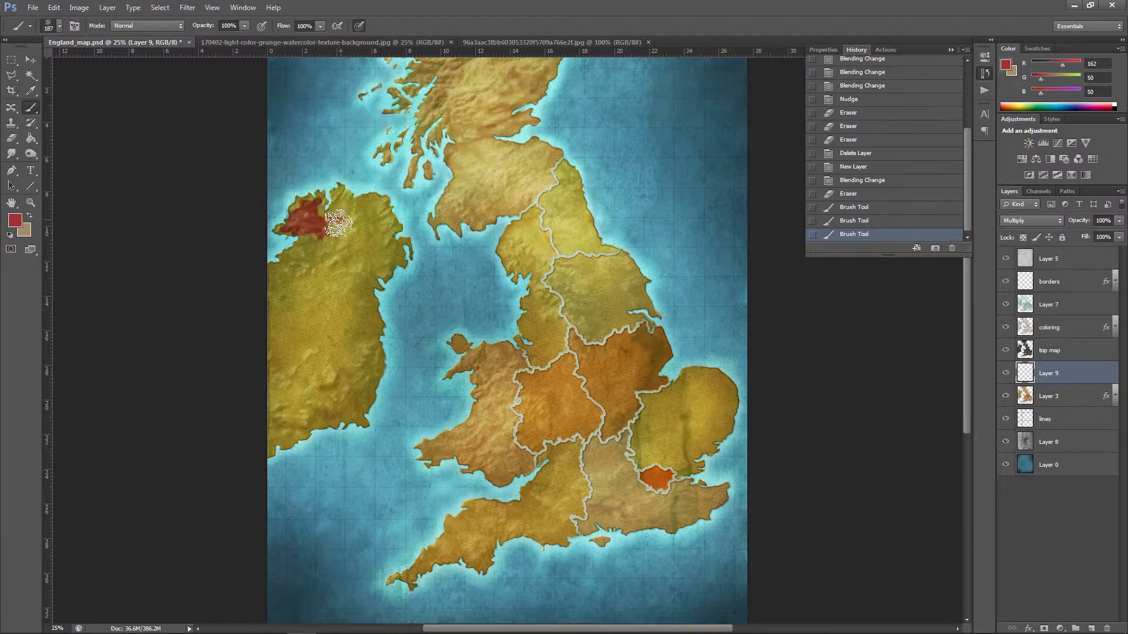
mouse_move(339, 223)
mouse_down()
mouse_move(346, 246)
mouse_move(364, 242)
mouse_move(352, 222)
mouse_move(334, 221)
mouse_move(338, 193)
mouse_move(347, 207)
mouse_move(331, 218)
mouse_move(324, 209)
mouse_move(331, 221)
mouse_move(306, 253)
mouse_move(321, 247)
mouse_move(296, 254)
mouse_up()
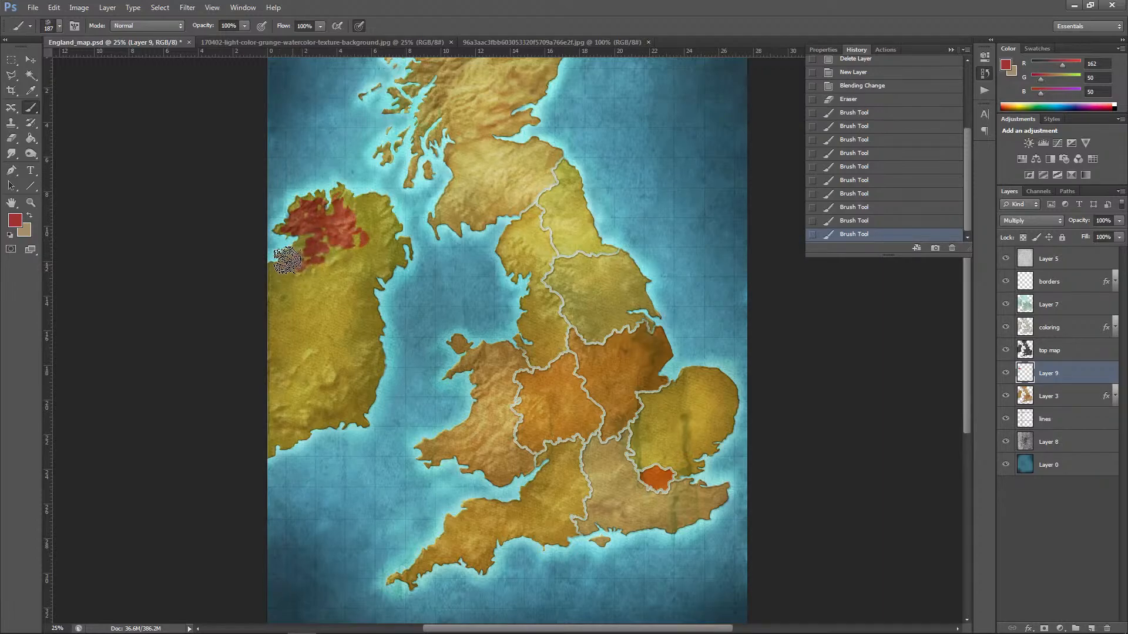
mouse_move(315, 238)
mouse_down()
mouse_move(345, 223)
mouse_move(350, 243)
mouse_move(334, 248)
mouse_move(359, 258)
mouse_move(361, 289)
mouse_move(359, 273)
mouse_move(386, 269)
mouse_move(362, 257)
mouse_move(368, 244)
mouse_move(394, 257)
mouse_move(375, 252)
mouse_move(382, 233)
mouse_move(366, 233)
mouse_move(383, 228)
mouse_move(364, 230)
mouse_move(379, 209)
mouse_move(361, 212)
mouse_move(339, 196)
mouse_move(376, 201)
mouse_move(360, 214)
mouse_move(366, 224)
mouse_move(386, 223)
mouse_move(382, 207)
mouse_move(391, 232)
mouse_move(369, 241)
mouse_move(405, 252)
mouse_move(387, 246)
mouse_move(396, 253)
mouse_move(389, 246)
mouse_move(381, 263)
mouse_move(327, 256)
mouse_move(365, 294)
mouse_up()
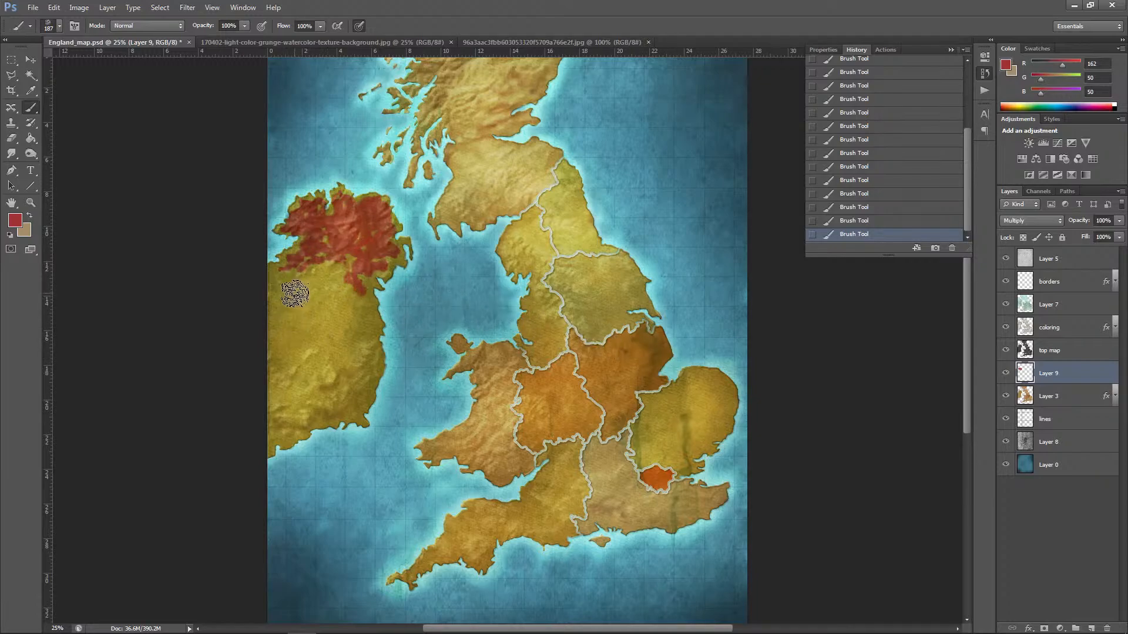
mouse_move(310, 289)
mouse_down()
mouse_move(269, 308)
mouse_move(290, 307)
mouse_move(297, 322)
mouse_move(305, 304)
mouse_move(282, 331)
mouse_move(293, 314)
mouse_move(315, 339)
mouse_move(324, 312)
mouse_move(370, 323)
mouse_move(342, 316)
mouse_move(338, 302)
mouse_move(321, 306)
mouse_move(327, 287)
mouse_move(265, 282)
mouse_move(291, 298)
mouse_move(275, 294)
mouse_move(330, 278)
mouse_move(298, 330)
mouse_move(307, 350)
mouse_move(288, 364)
mouse_move(266, 353)
mouse_move(280, 325)
mouse_move(294, 345)
mouse_move(267, 313)
mouse_move(314, 307)
mouse_move(332, 288)
mouse_move(332, 257)
mouse_move(334, 281)
mouse_move(321, 275)
mouse_move(331, 242)
mouse_move(349, 302)
mouse_move(346, 343)
mouse_move(330, 358)
mouse_move(350, 379)
mouse_move(316, 364)
mouse_move(311, 346)
mouse_move(336, 366)
mouse_move(328, 338)
mouse_move(368, 351)
mouse_move(351, 315)
mouse_up()
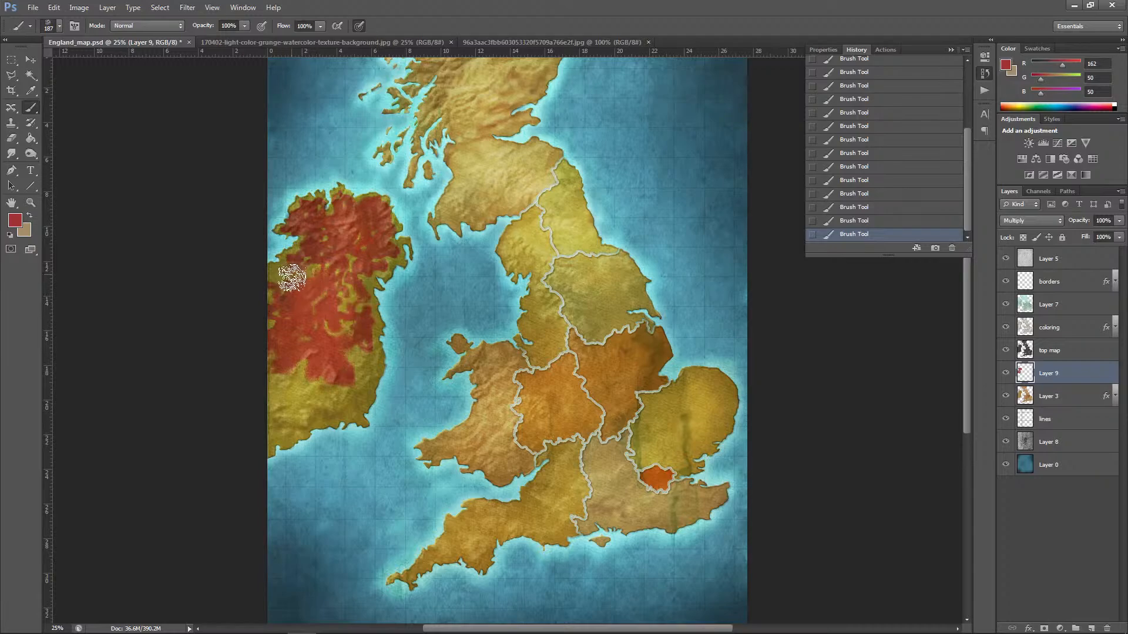
Step: Paint irregular dark red patches over southern Scotland, keeping Layer 9 directly above Layer 3
scroll(968, 323, up, 3)
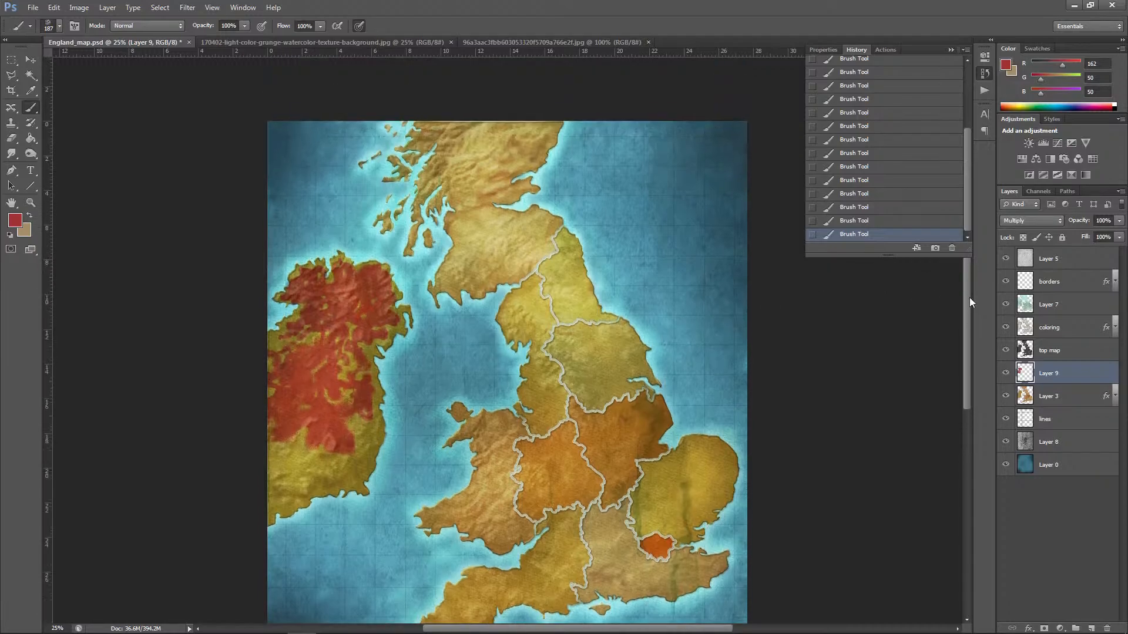
mouse_move(468, 260)
mouse_down()
mouse_move(449, 284)
mouse_move(459, 268)
mouse_move(478, 286)
mouse_move(485, 269)
mouse_move(456, 293)
mouse_move(441, 284)
mouse_move(467, 252)
mouse_move(460, 231)
mouse_move(501, 269)
mouse_move(484, 274)
mouse_move(478, 248)
mouse_move(515, 263)
mouse_move(538, 249)
mouse_move(494, 232)
mouse_move(491, 286)
mouse_move(529, 270)
mouse_move(543, 233)
mouse_move(505, 225)
mouse_move(486, 237)
mouse_move(486, 219)
mouse_move(464, 222)
mouse_move(539, 221)
mouse_move(509, 235)
mouse_move(466, 217)
mouse_move(464, 197)
mouse_move(472, 212)
mouse_move(455, 223)
mouse_move(453, 193)
mouse_move(433, 205)
mouse_move(465, 198)
mouse_up()
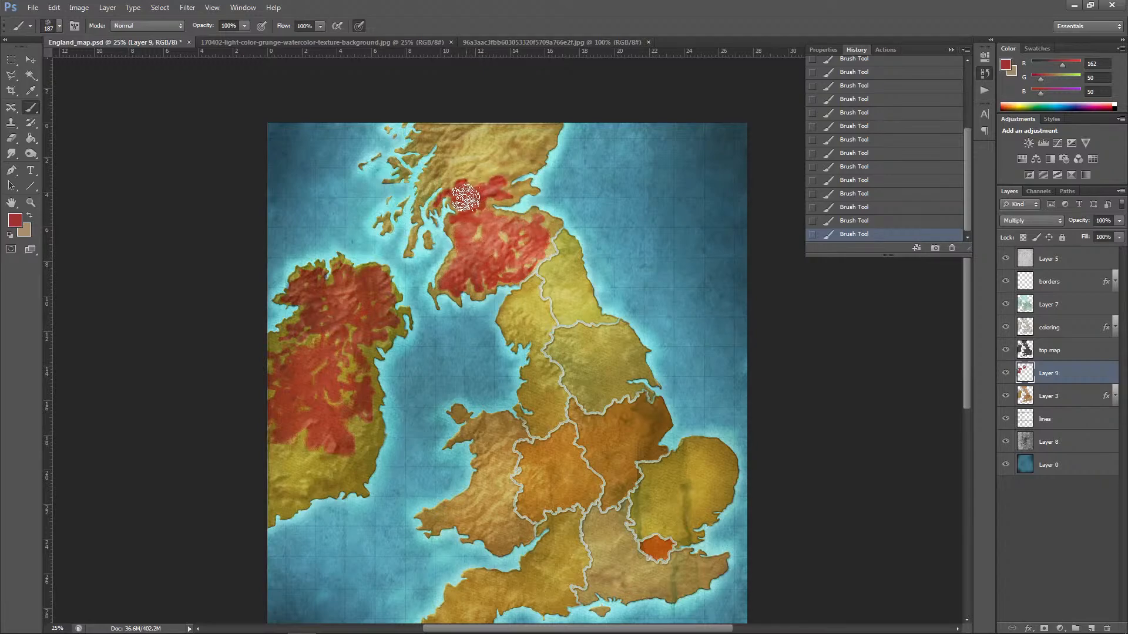
mouse_move(1062, 379)
mouse_down()
mouse_move(1064, 351)
mouse_move(1050, 371)
mouse_move(1061, 375)
mouse_up()
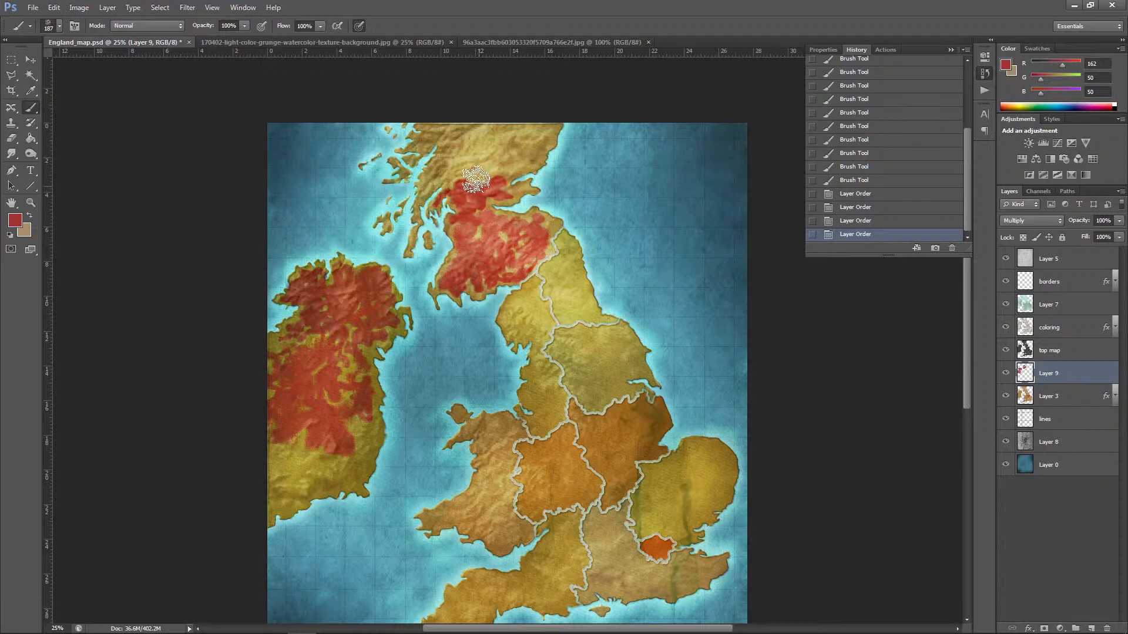
Step: Extend the red patches across central and northern Scotland, fill gaps in its south, and add red strokes towards Ireland's southeastern coast
drag(433, 184, 450, 181)
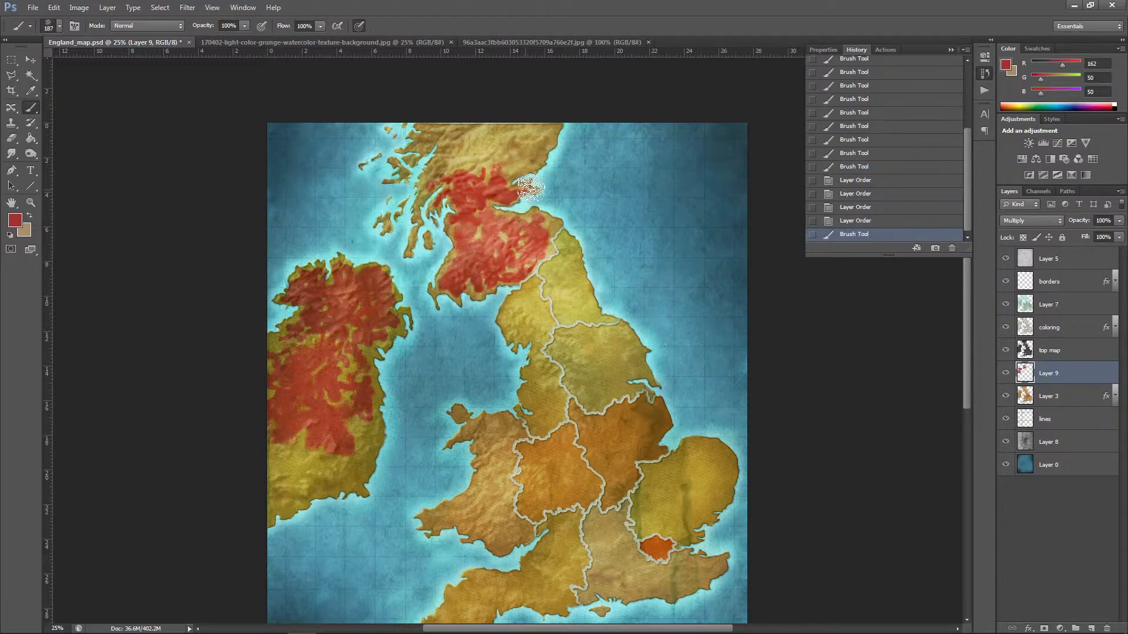
click(531, 188)
click(513, 192)
click(495, 201)
click(480, 215)
mouse_move(486, 232)
mouse_down()
mouse_move(551, 228)
mouse_move(532, 215)
mouse_move(512, 235)
mouse_up()
mouse_move(349, 444)
mouse_down()
mouse_move(344, 485)
mouse_move(348, 456)
mouse_move(362, 470)
mouse_move(363, 488)
mouse_move(346, 452)
mouse_up()
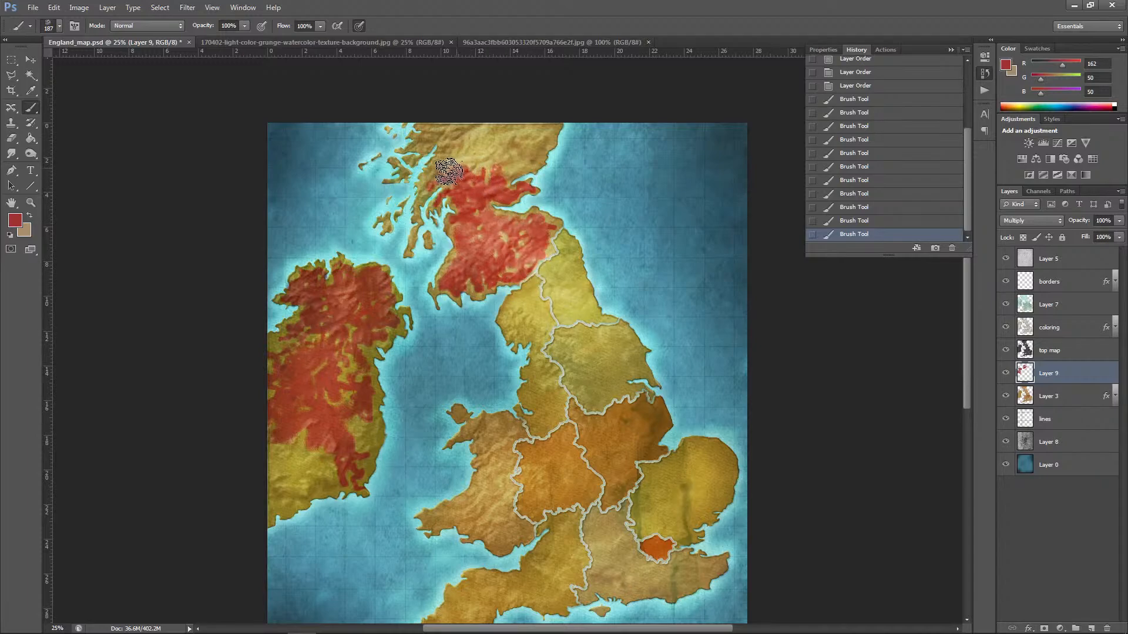
mouse_move(455, 156)
mouse_down()
mouse_move(471, 157)
mouse_move(466, 139)
mouse_move(430, 145)
mouse_move(451, 122)
mouse_move(441, 125)
mouse_move(468, 118)
mouse_move(496, 140)
mouse_move(489, 133)
mouse_move(494, 155)
mouse_move(475, 167)
mouse_up()
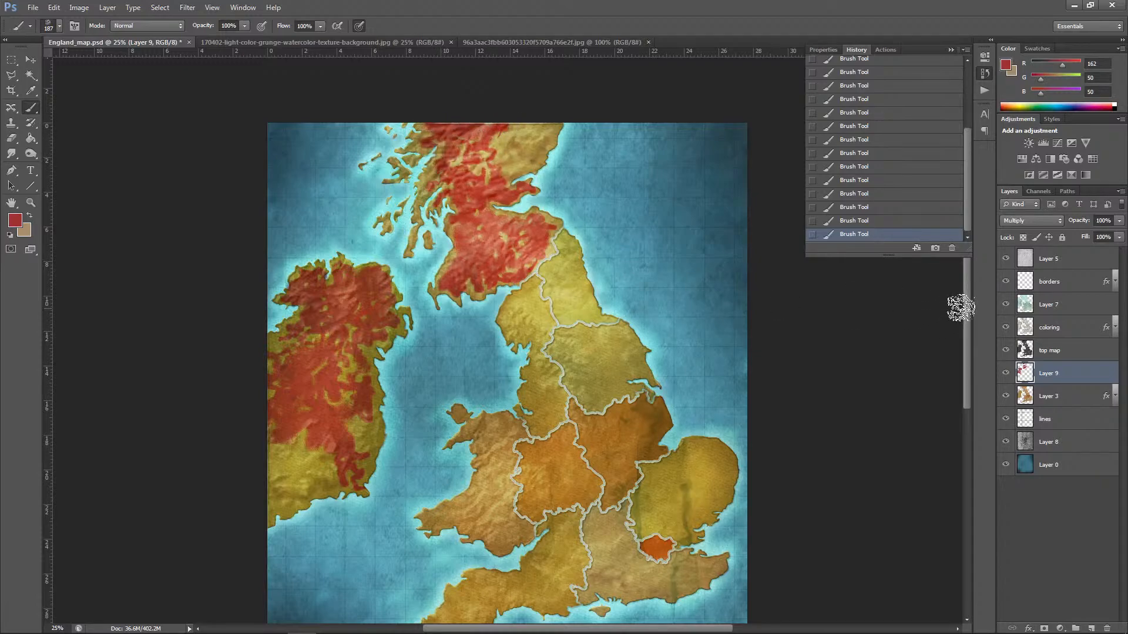
Step: Paint dark red patches over England's southwestern peninsula and the remaining southern part of Ireland
drag(967, 306, 966, 363)
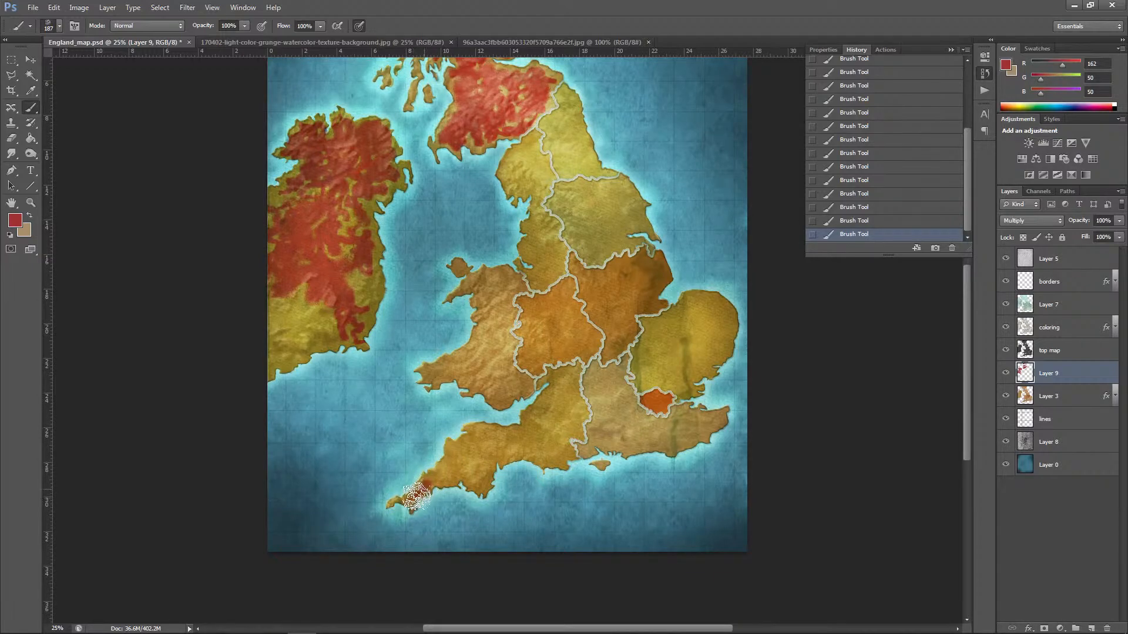
mouse_move(410, 503)
mouse_down()
mouse_move(447, 478)
mouse_move(435, 473)
mouse_move(449, 465)
mouse_move(479, 485)
mouse_move(470, 460)
mouse_move(456, 471)
mouse_move(450, 450)
mouse_move(483, 474)
mouse_move(498, 458)
mouse_move(483, 459)
mouse_move(482, 439)
mouse_move(474, 453)
mouse_move(481, 438)
mouse_move(465, 456)
mouse_move(451, 447)
mouse_move(482, 433)
mouse_move(500, 442)
mouse_move(480, 433)
mouse_move(471, 453)
mouse_move(491, 441)
mouse_up()
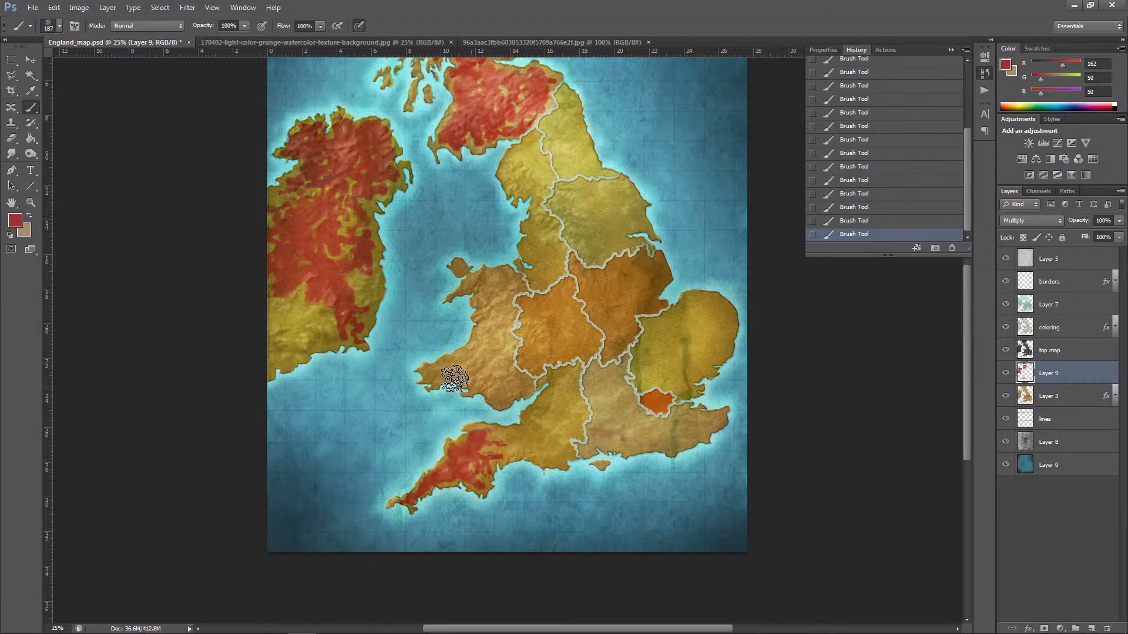
mouse_move(289, 314)
mouse_down()
mouse_move(264, 343)
mouse_move(306, 340)
mouse_move(263, 360)
mouse_up()
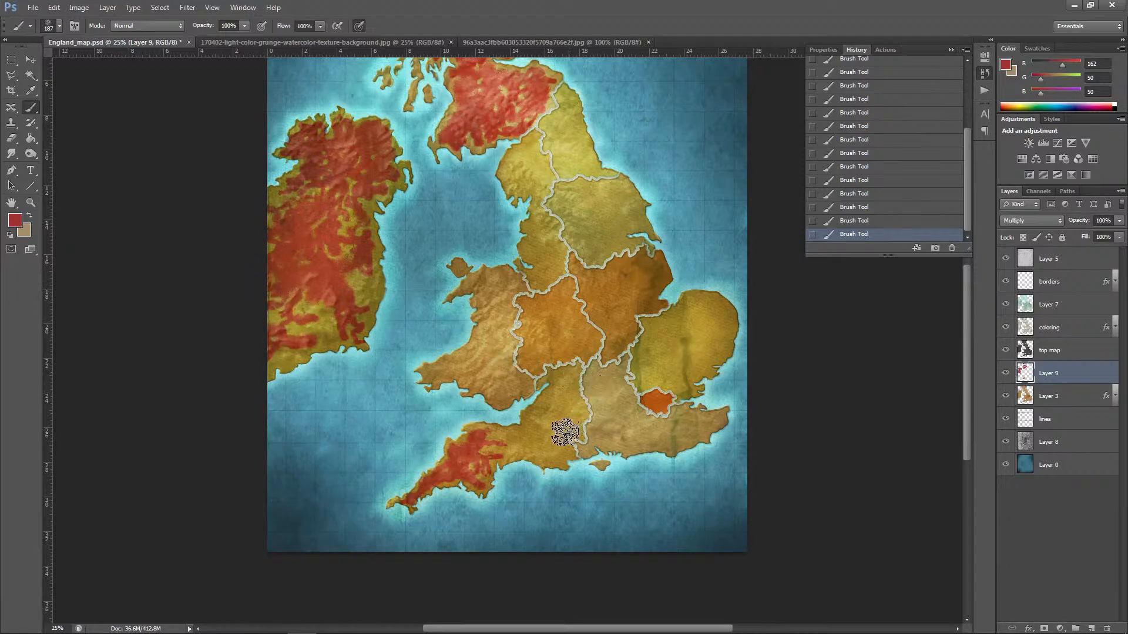
Step: Set up the Burn tool with a speckled 298 px brush tip for the red patches
click(30, 154)
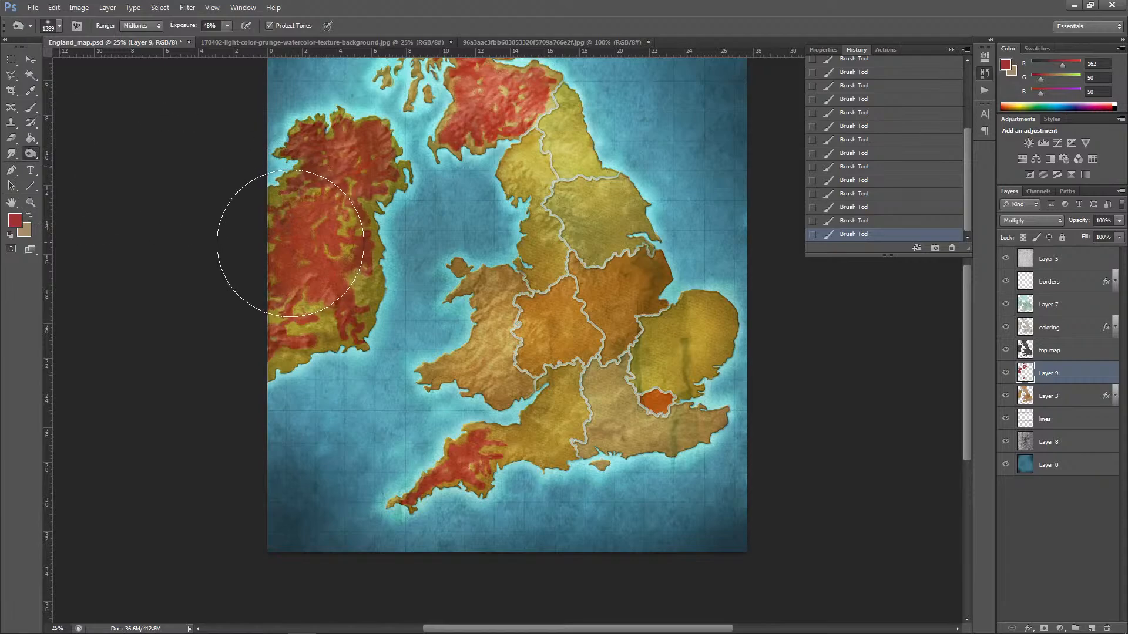
click(290, 242)
click(60, 26)
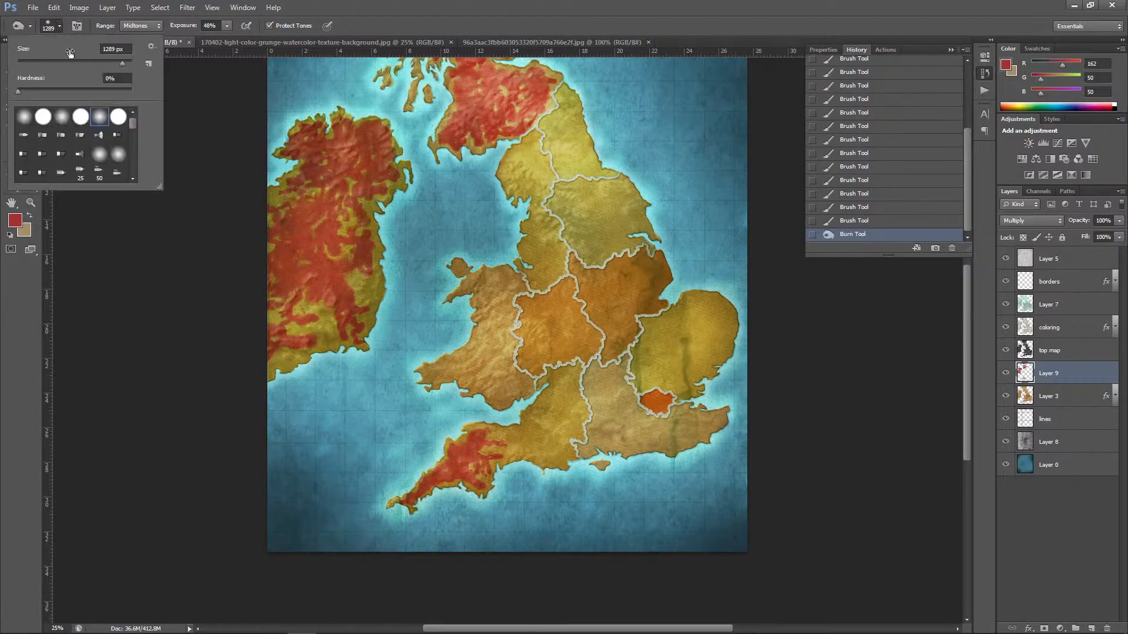
drag(133, 121, 136, 150)
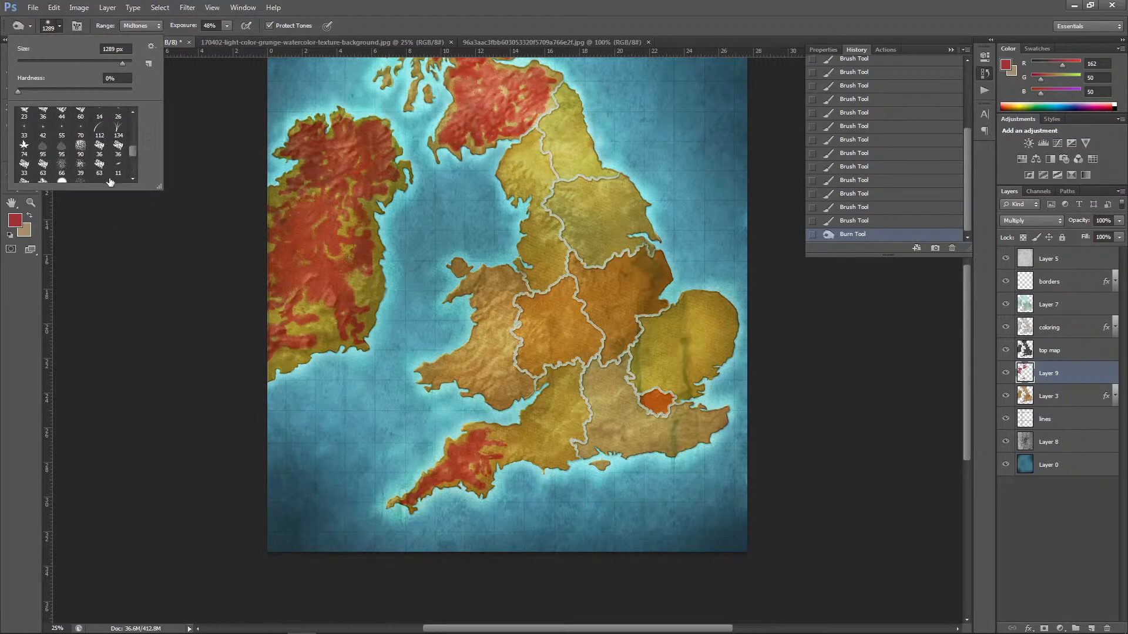
click(83, 182)
Step: Burn darker mottled areas into the red patches on Ireland and England's southwestern peninsula
mouse_move(283, 259)
mouse_down()
mouse_move(298, 270)
mouse_move(287, 276)
mouse_move(286, 240)
mouse_move(315, 235)
mouse_move(273, 284)
mouse_move(298, 203)
mouse_move(264, 207)
mouse_move(277, 195)
mouse_up()
drag(289, 183, 306, 163)
mouse_move(311, 161)
mouse_down()
mouse_move(322, 146)
mouse_move(333, 166)
mouse_move(356, 164)
mouse_move(313, 210)
mouse_up()
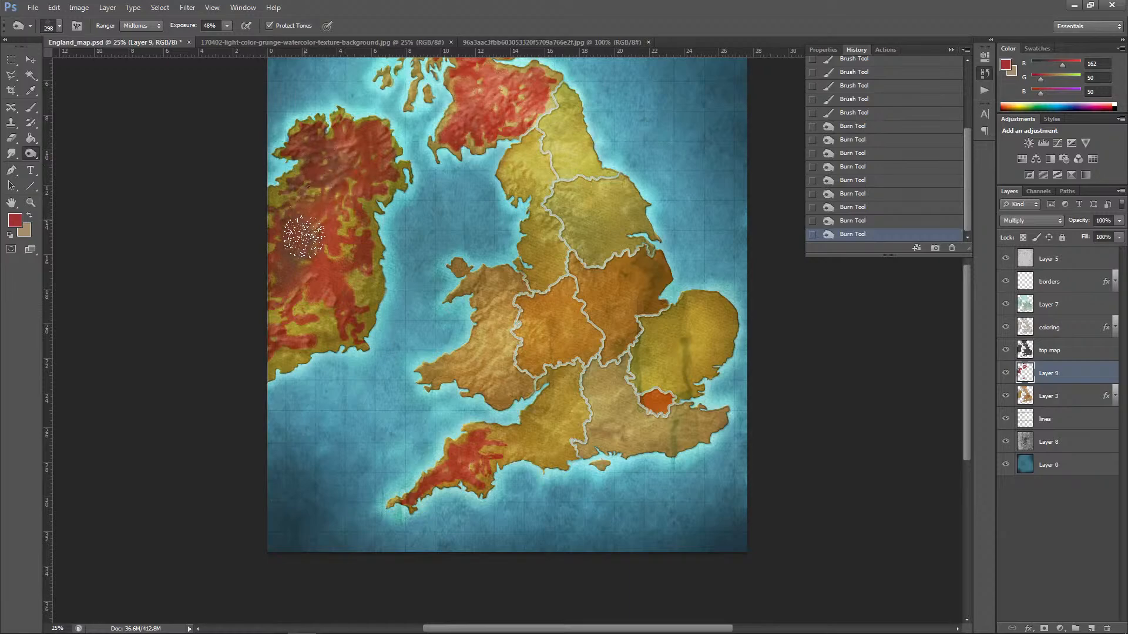
mouse_move(292, 335)
mouse_down()
mouse_move(281, 339)
mouse_move(308, 349)
mouse_up()
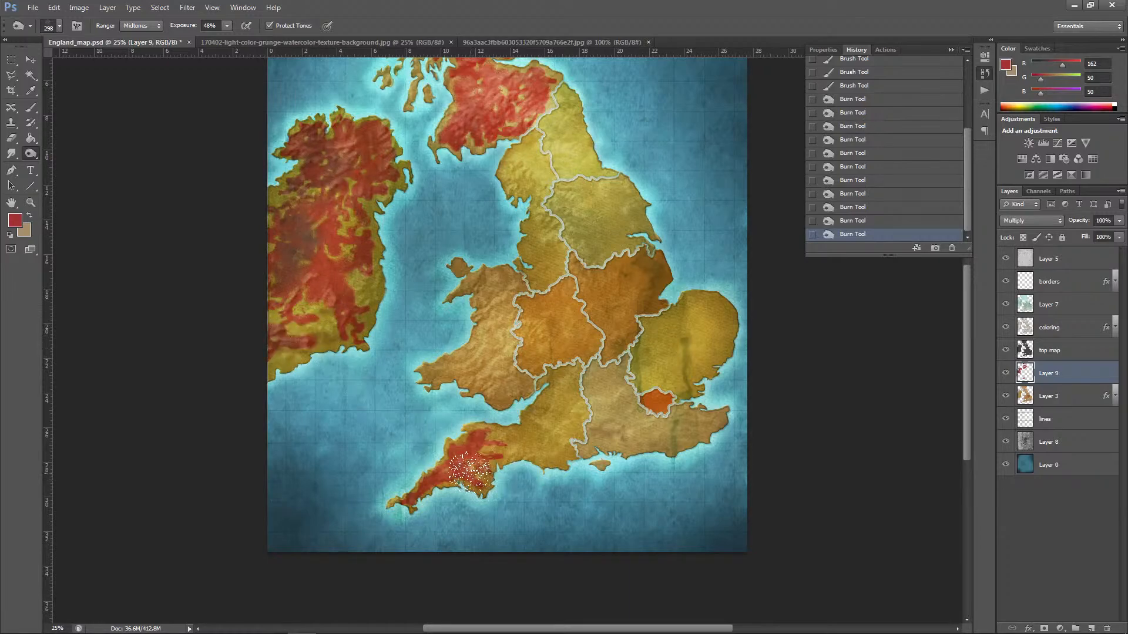
mouse_move(453, 483)
mouse_down()
mouse_move(421, 493)
mouse_move(424, 475)
mouse_move(486, 481)
mouse_up()
Step: Set the foreground colour to a deeper red with RGB values 114, 30, 30
drag(966, 371, 973, 336)
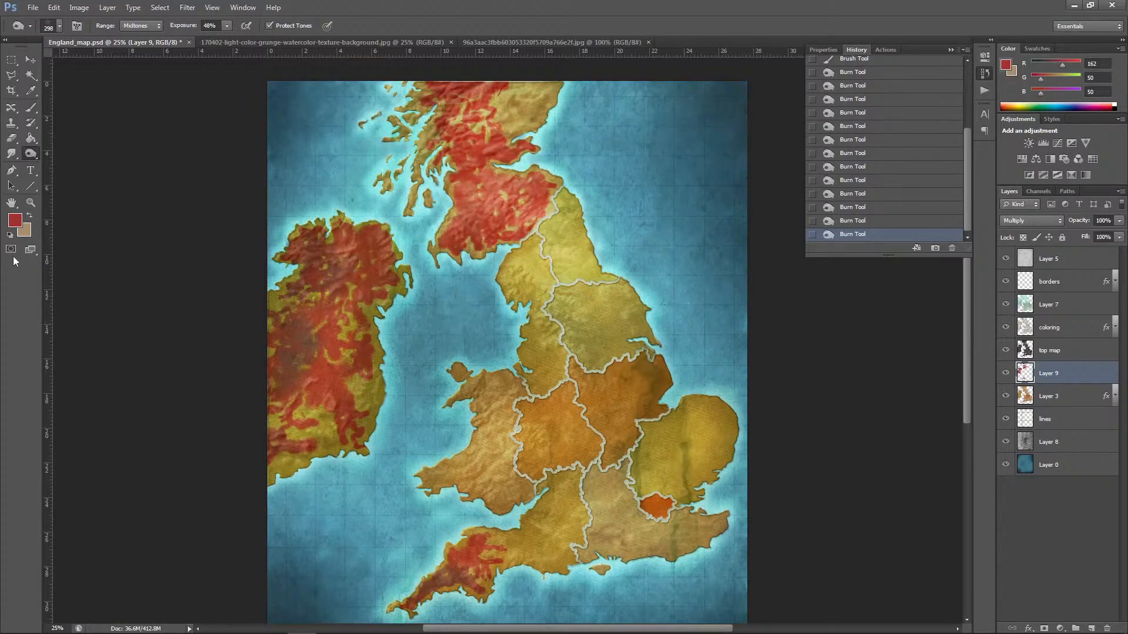
click(15, 219)
drag(846, 470, 843, 492)
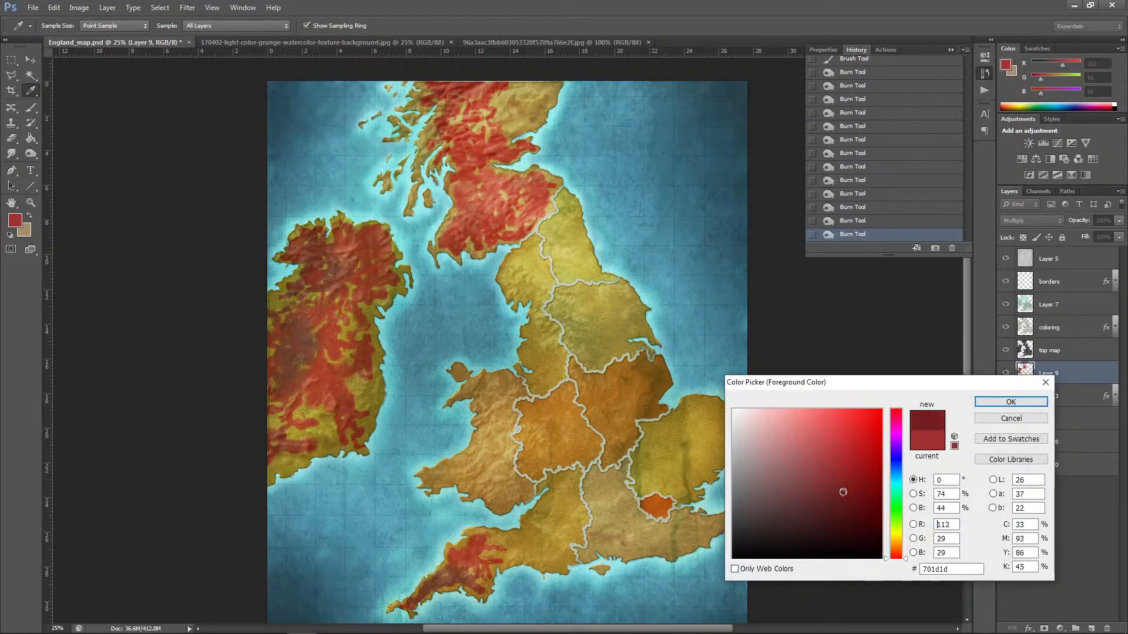
click(982, 402)
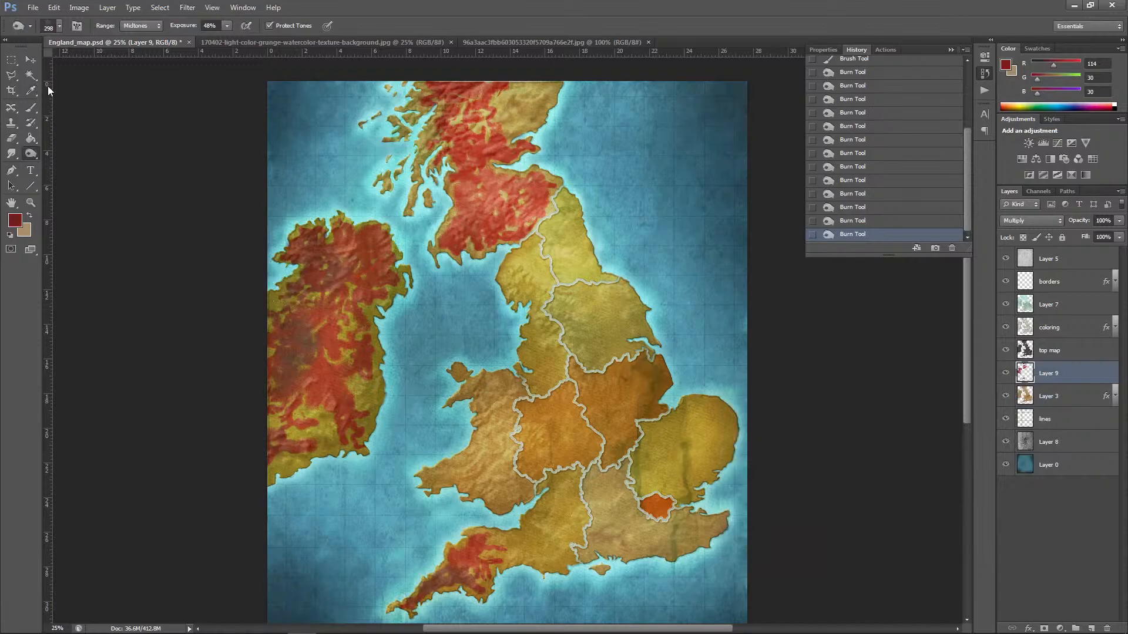
Step: Brush deeper red strokes over the red patches on Ireland, Scotland and England's southwestern peninsula with the 187 px textured brush
click(33, 112)
mouse_move(315, 335)
mouse_down()
mouse_move(286, 368)
mouse_move(308, 349)
mouse_move(313, 359)
mouse_move(290, 339)
mouse_move(300, 325)
mouse_move(309, 346)
mouse_move(310, 322)
mouse_move(332, 313)
mouse_move(340, 357)
mouse_move(336, 302)
mouse_move(348, 328)
mouse_move(335, 288)
mouse_move(376, 275)
mouse_up()
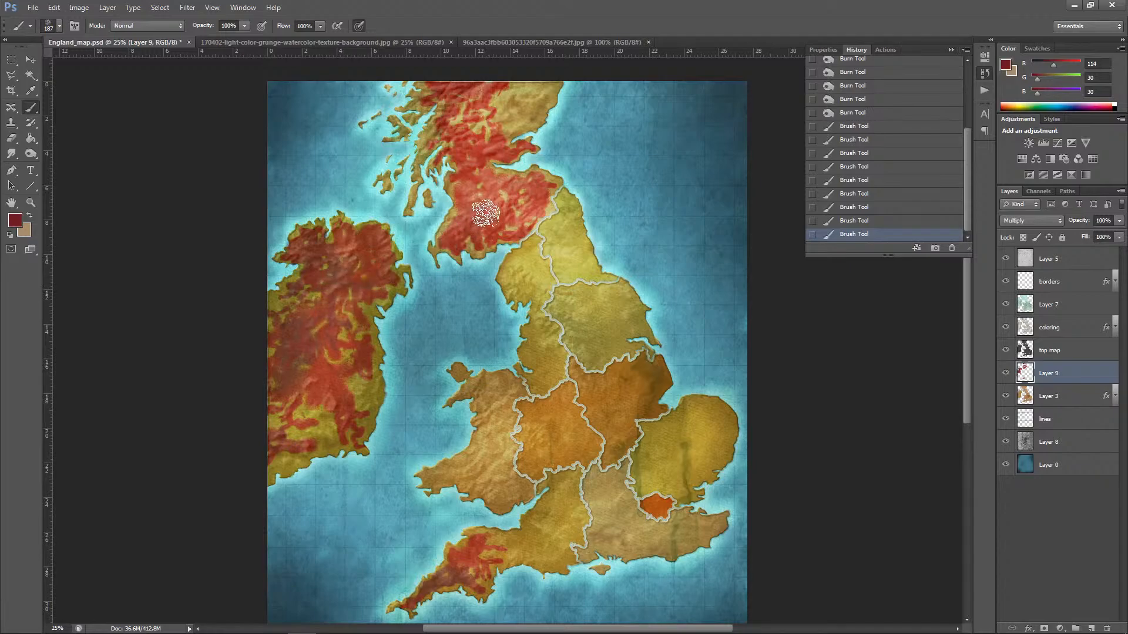
mouse_move(466, 223)
mouse_down()
mouse_move(463, 200)
mouse_move(493, 196)
mouse_move(472, 172)
mouse_move(519, 195)
mouse_move(529, 207)
mouse_move(517, 211)
mouse_move(519, 180)
mouse_move(502, 174)
mouse_move(553, 182)
mouse_move(528, 179)
mouse_move(555, 181)
mouse_up()
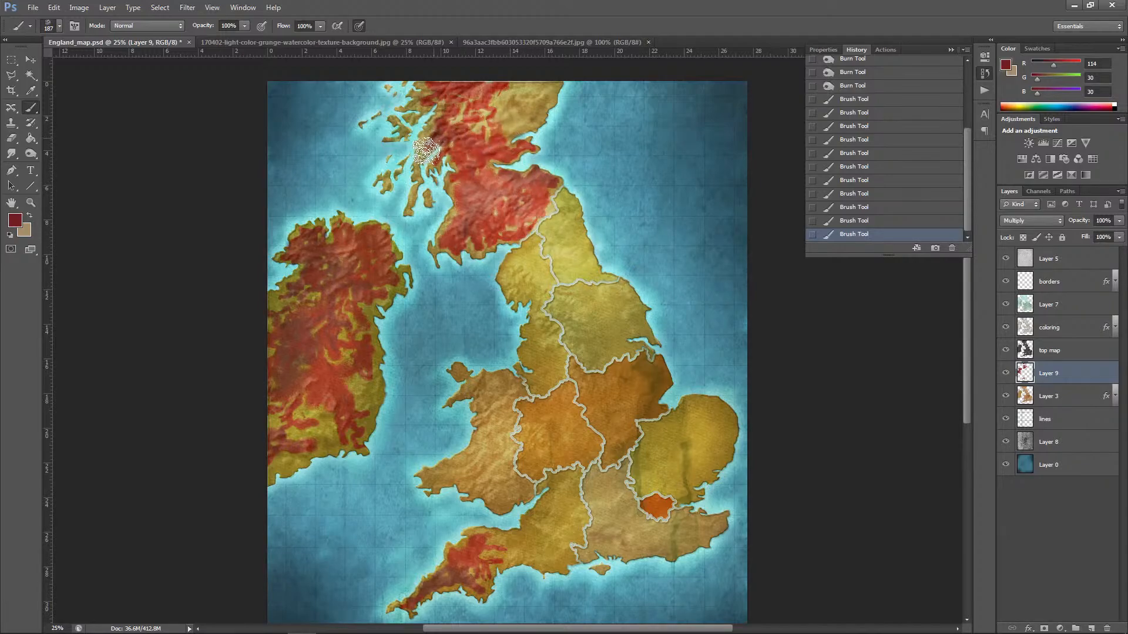
mouse_move(418, 168)
mouse_down()
mouse_move(440, 146)
mouse_move(441, 121)
mouse_move(484, 121)
mouse_move(455, 100)
mouse_up()
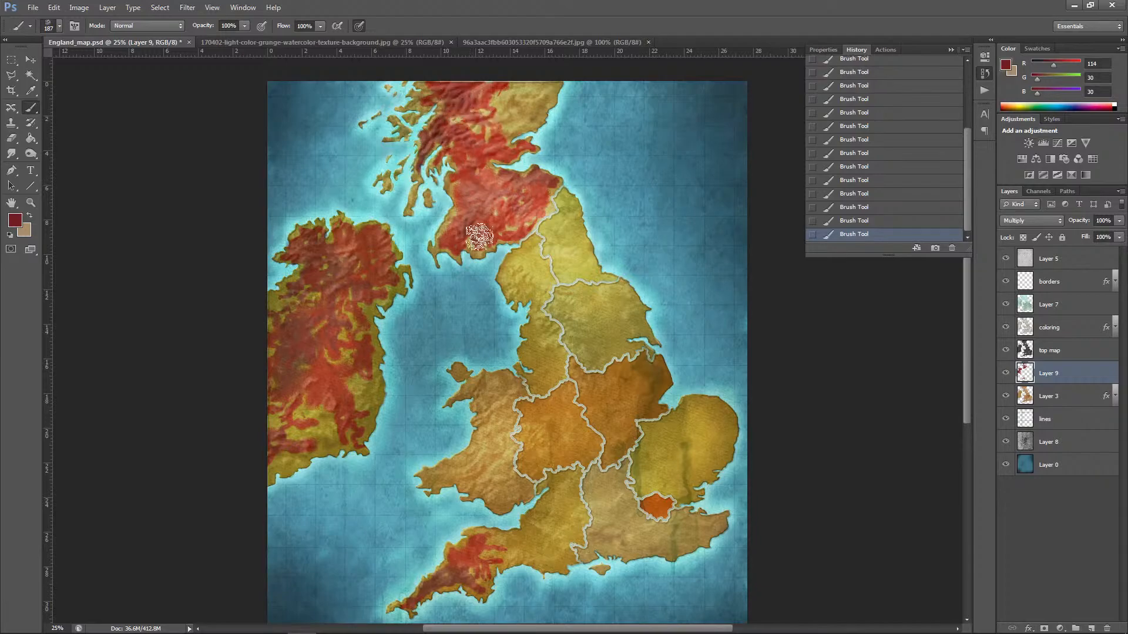
drag(485, 538, 471, 569)
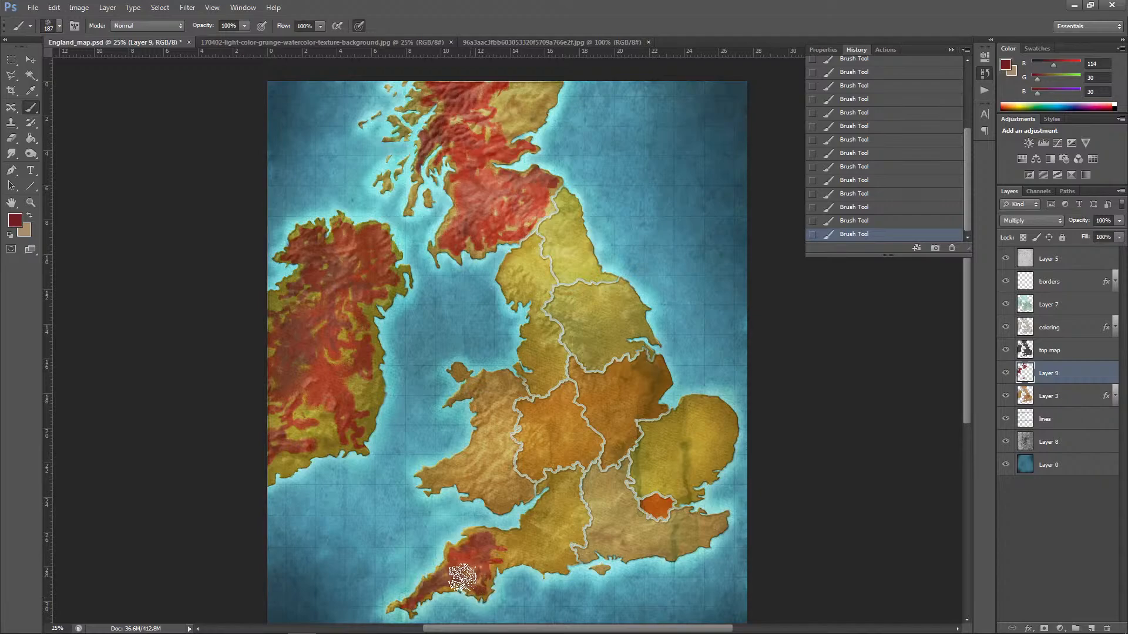
Step: Set the foreground colour to a bright red with RGB values 231, 43, 43
click(16, 220)
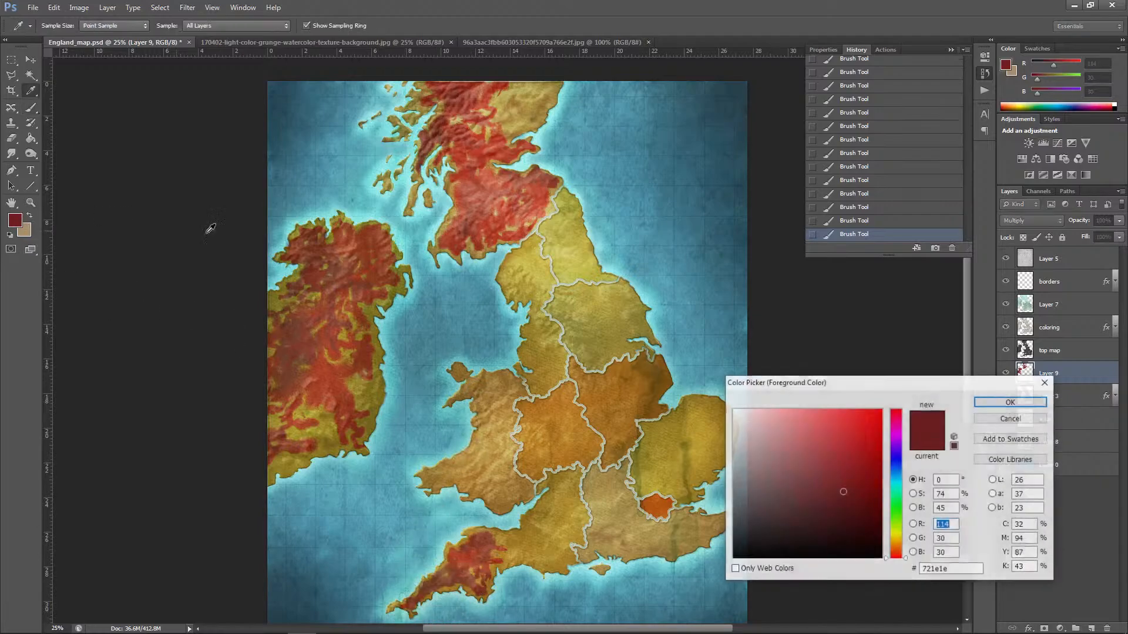
click(854, 422)
click(980, 401)
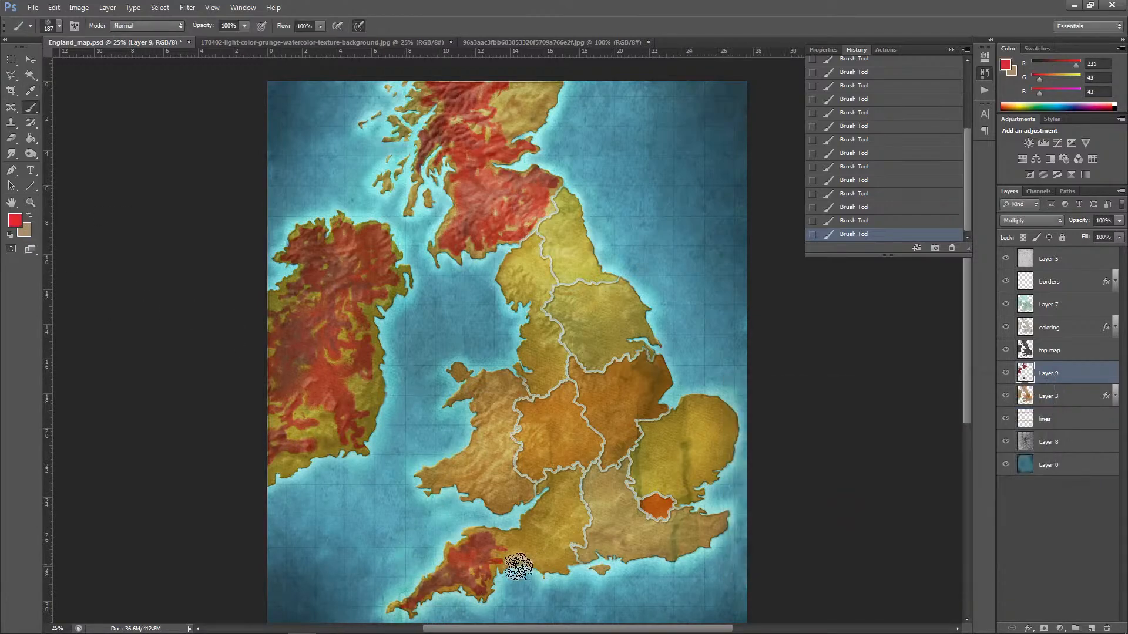
Step: Brush bright red highlights over the red patches on England's southwestern peninsula, Ireland and southern Scotland with the 187 px textured brush
mouse_move(446, 578)
mouse_down()
mouse_move(460, 549)
mouse_move(441, 580)
mouse_move(457, 581)
mouse_move(473, 555)
mouse_up()
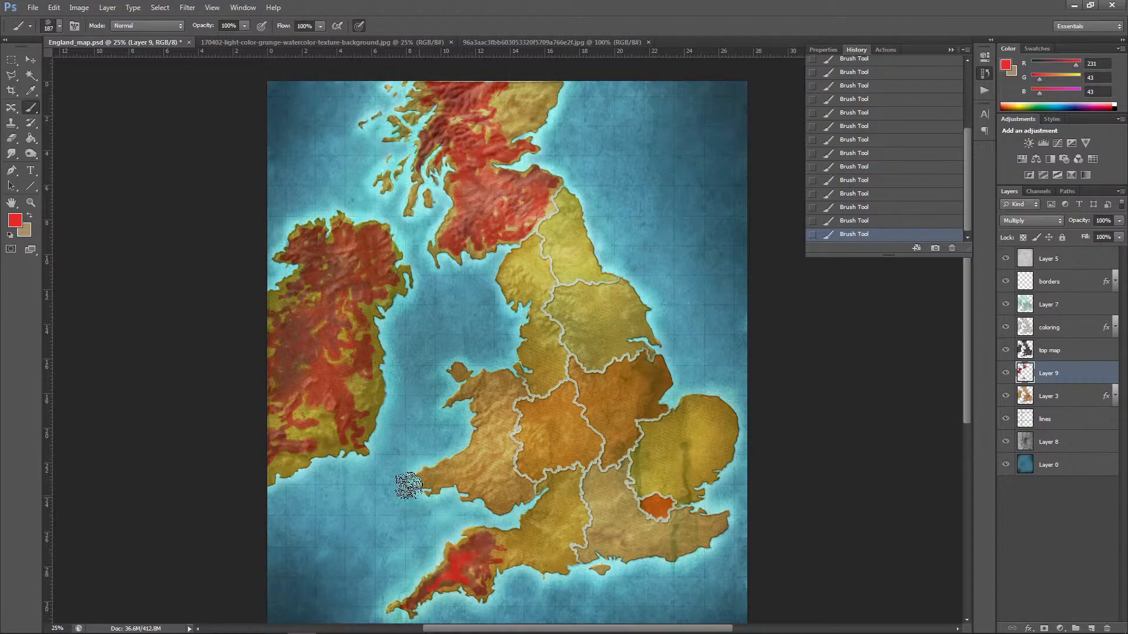
mouse_move(324, 380)
mouse_down()
mouse_move(329, 393)
mouse_move(312, 390)
mouse_move(334, 360)
mouse_up()
mouse_move(322, 311)
mouse_down()
mouse_move(318, 285)
mouse_move(360, 250)
mouse_up()
drag(341, 240, 333, 250)
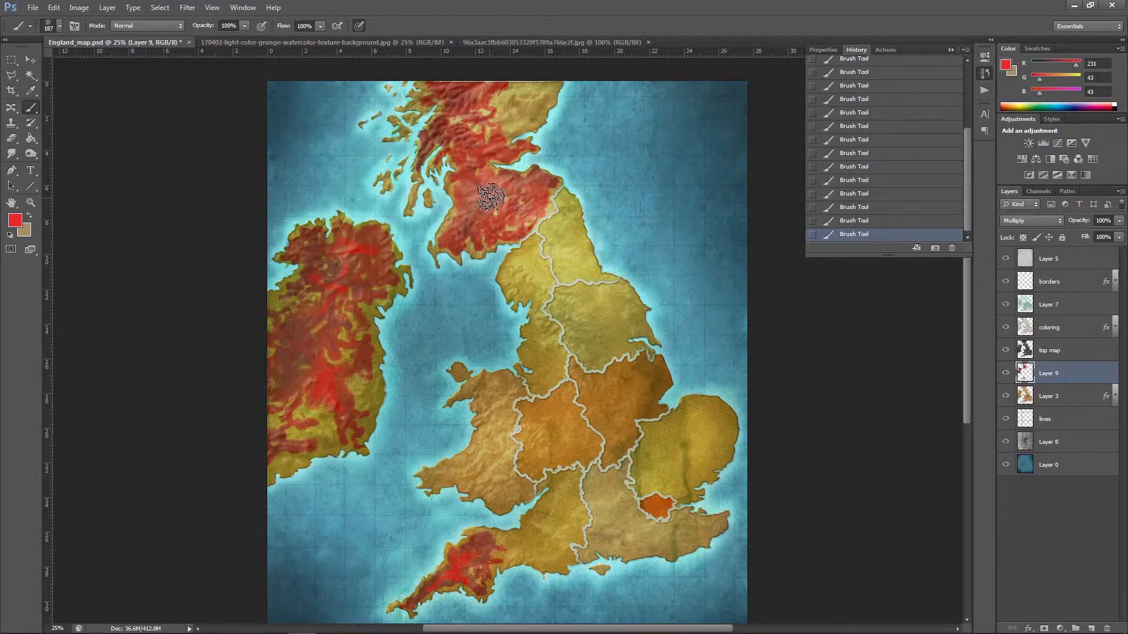
mouse_move(491, 197)
mouse_down()
mouse_move(466, 222)
mouse_move(488, 196)
mouse_move(474, 147)
mouse_move(486, 193)
mouse_up()
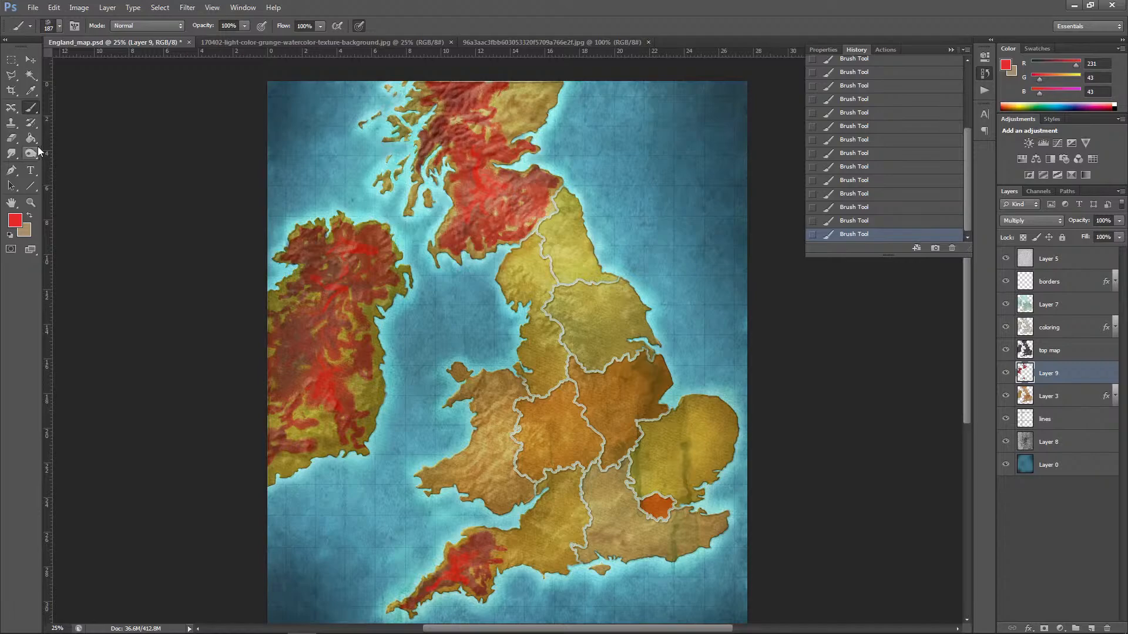
Step: Smudge the red patch in north-central Ireland with the Smudge tool at 50% strength, switching to the 29 px textured tip
click(11, 153)
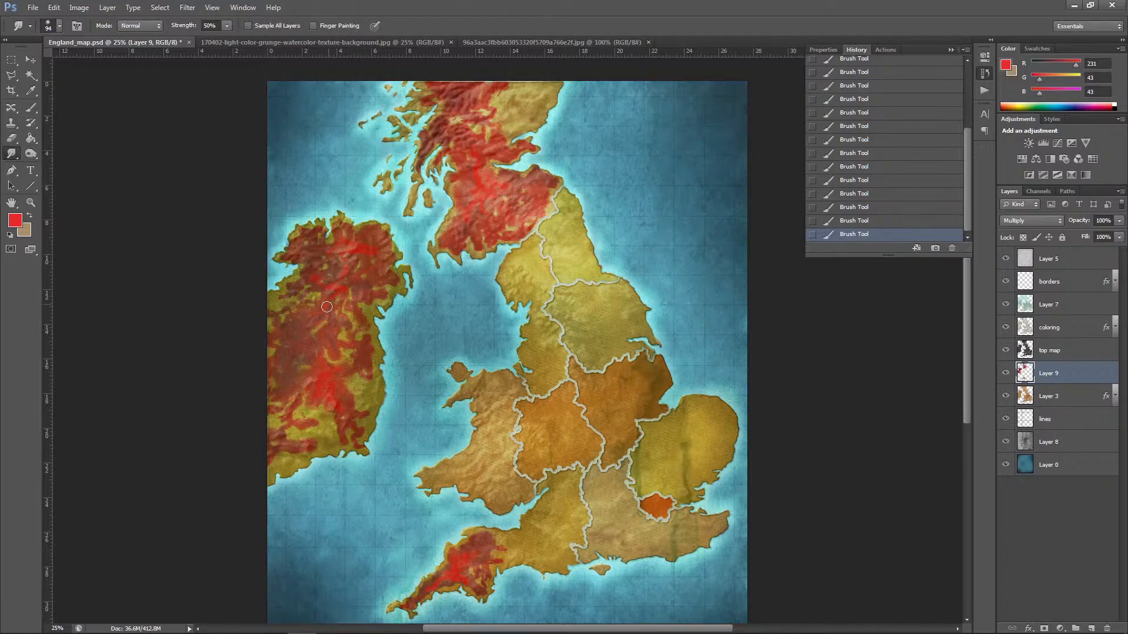
drag(326, 297, 347, 285)
click(59, 26)
drag(133, 121, 125, 162)
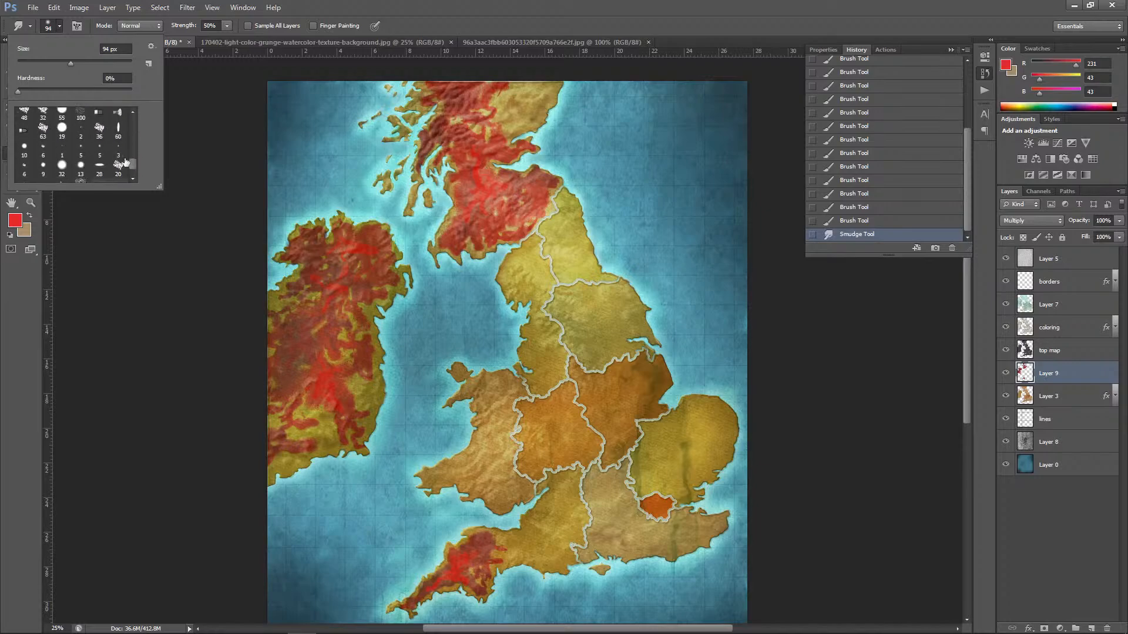
click(80, 184)
click(308, 297)
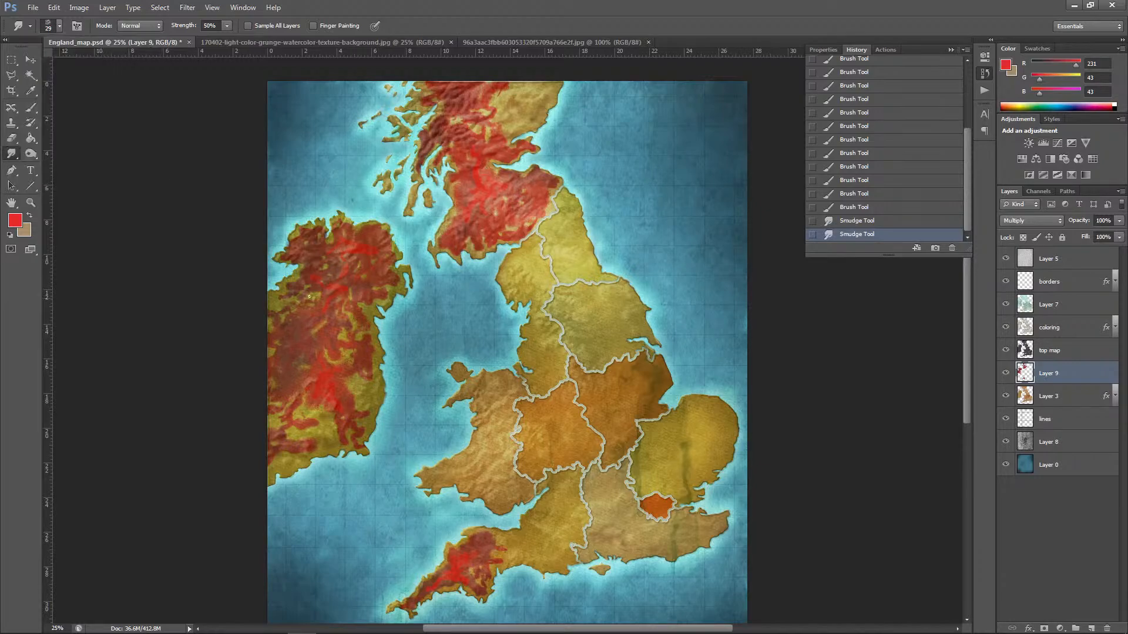
Step: Enlarge the textured smudge tip to 158 px and blend the reds across north-central Ireland
click(60, 26)
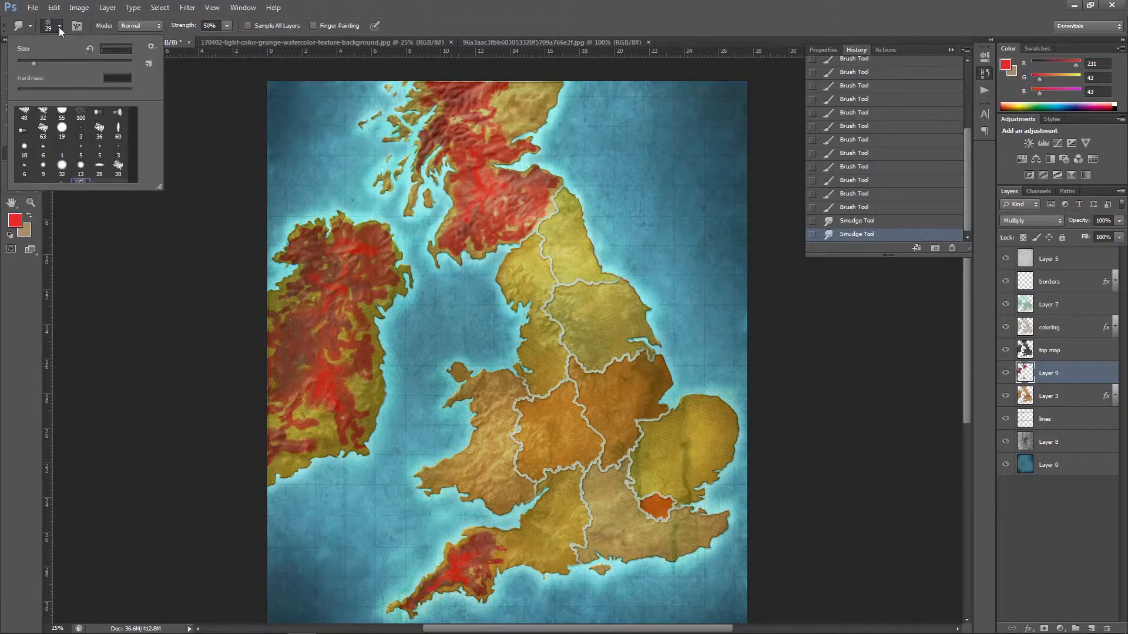
click(95, 62)
mouse_move(339, 320)
mouse_down()
mouse_move(331, 294)
mouse_move(326, 304)
mouse_move(350, 281)
mouse_move(321, 283)
mouse_move(347, 245)
mouse_move(335, 281)
mouse_up()
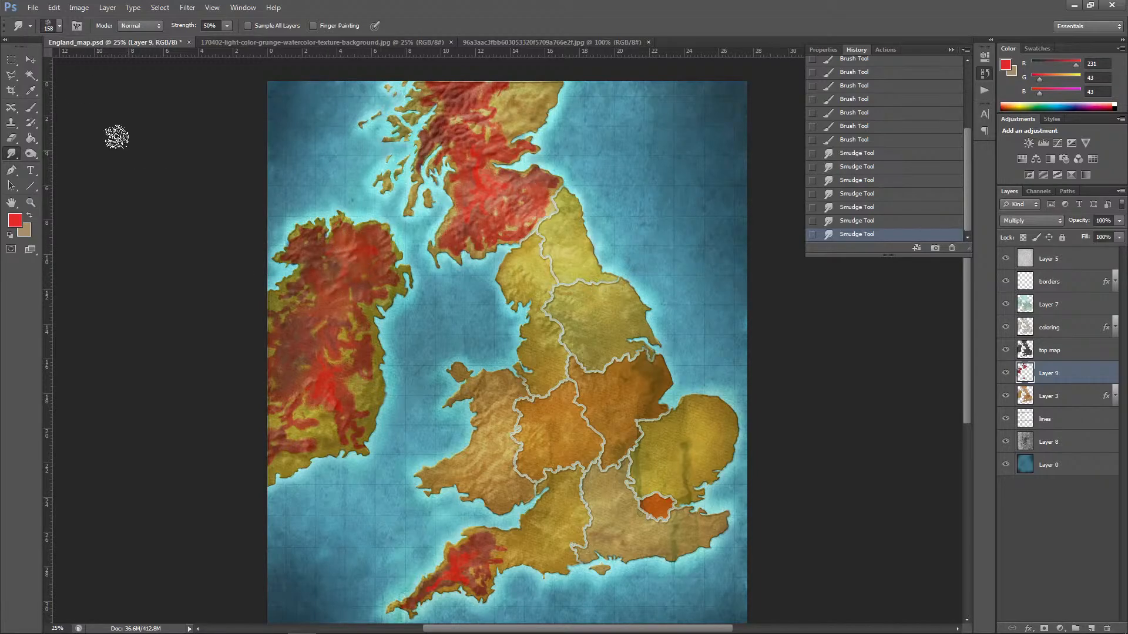
Step: Reduce the smudge tip to 73 px and soften the red patch edges across central and southern Ireland
click(60, 27)
click(59, 62)
drag(336, 381, 302, 384)
drag(302, 384, 318, 355)
mouse_move(318, 354)
mouse_down()
mouse_move(311, 410)
mouse_move(295, 407)
mouse_move(278, 430)
mouse_move(282, 440)
mouse_move(320, 442)
mouse_move(279, 461)
mouse_up()
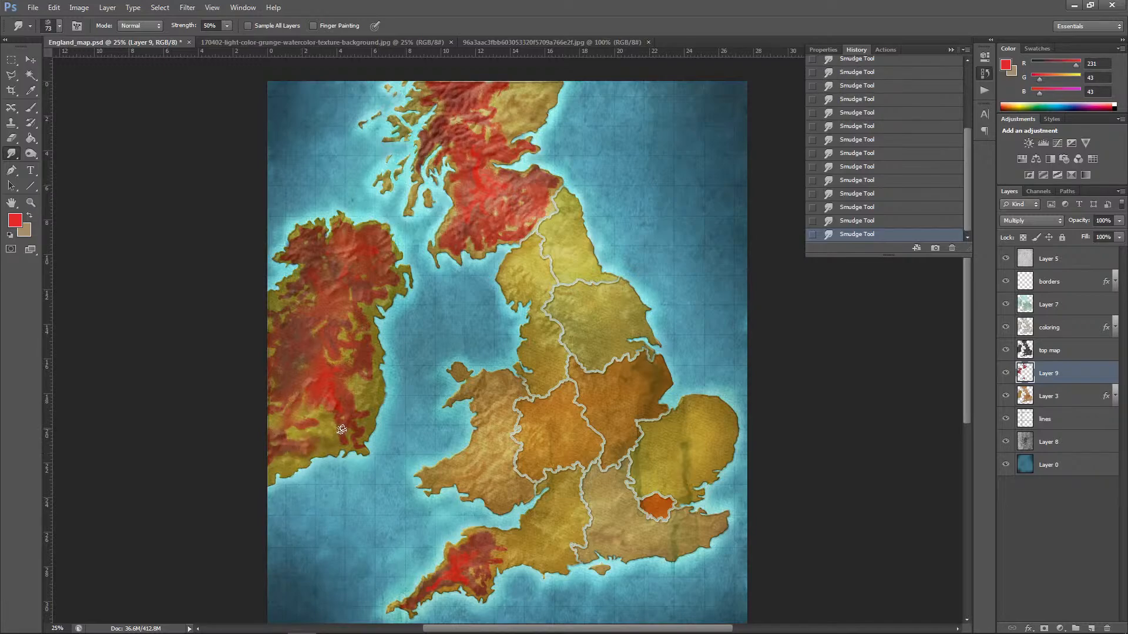
mouse_move(355, 399)
mouse_down()
mouse_move(329, 363)
mouse_move(334, 327)
mouse_up()
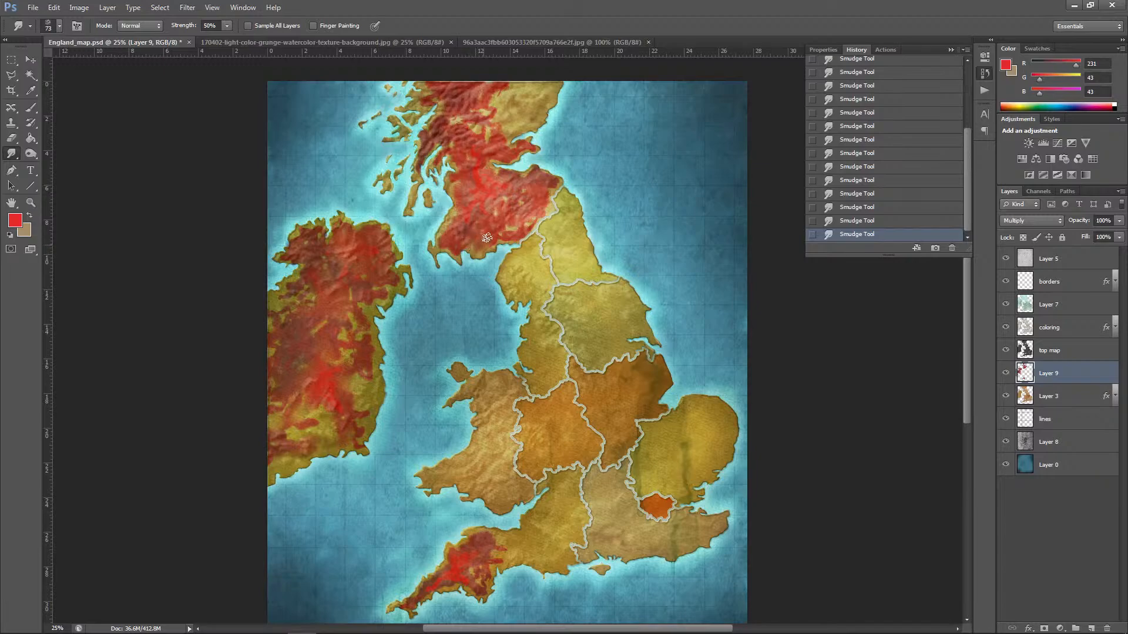
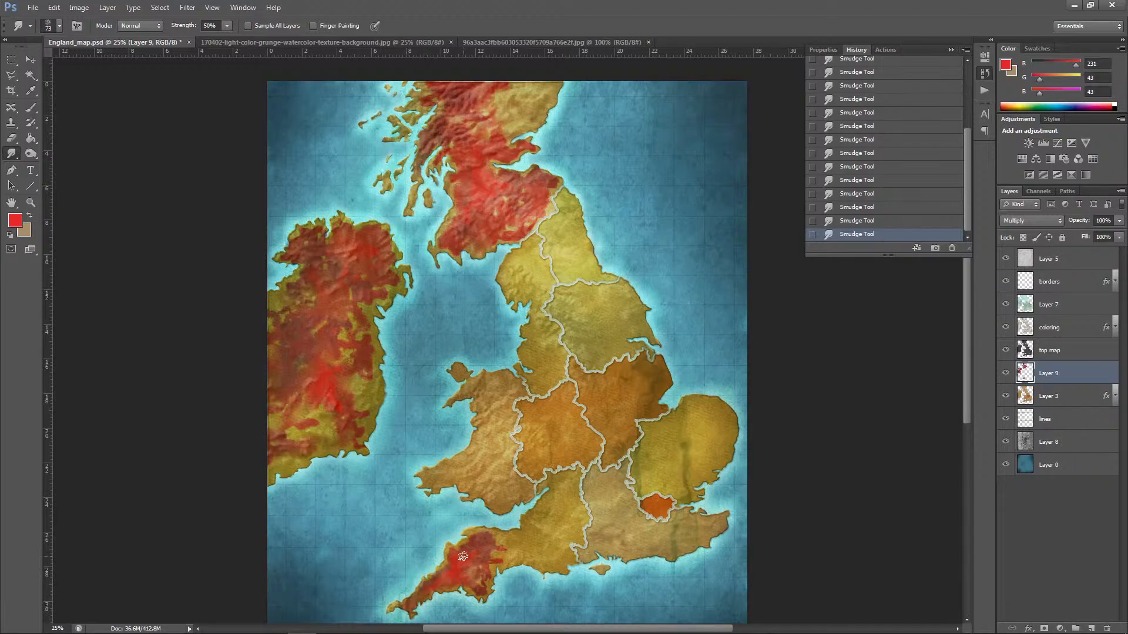
Step: Smudge the edge of the red patch on England's southwestern peninsula with the 73 px textured tip at 50% strength
drag(496, 577, 508, 551)
key(ctrl+minus)
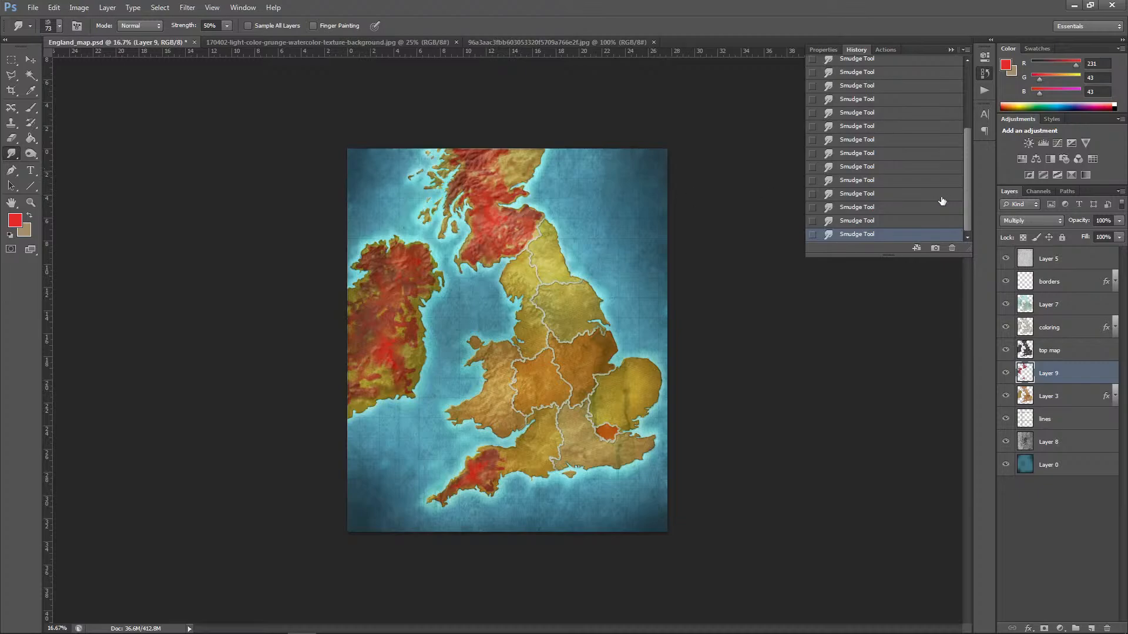
Step: Try the Pin Light, Difference, Luminosity and Color Dodge blend modes on Layer 9
click(1039, 221)
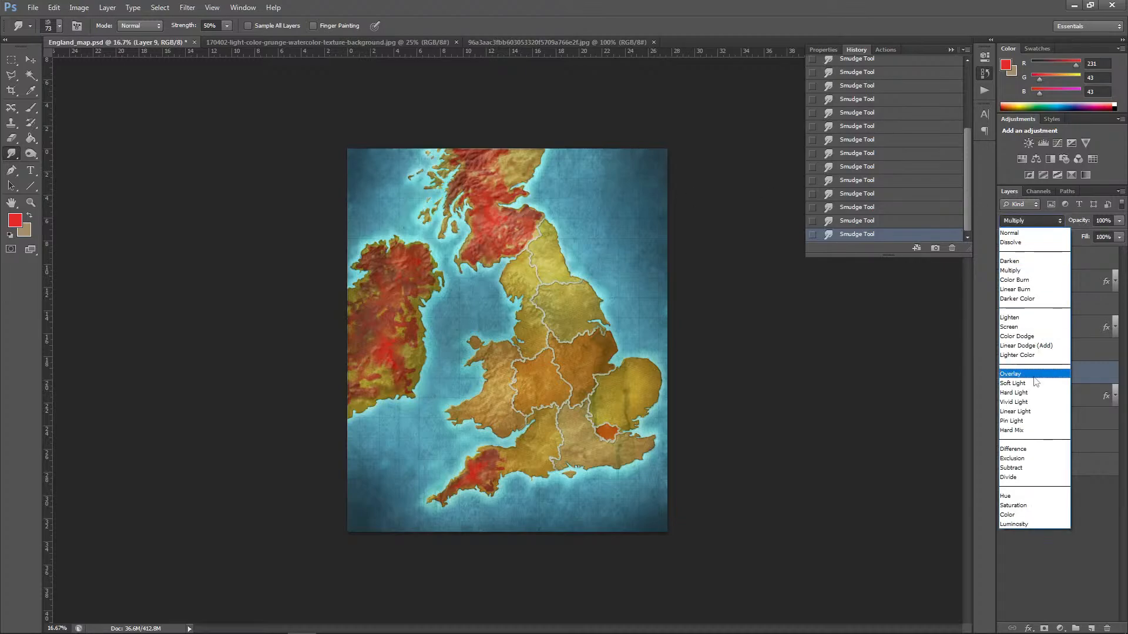
click(1012, 421)
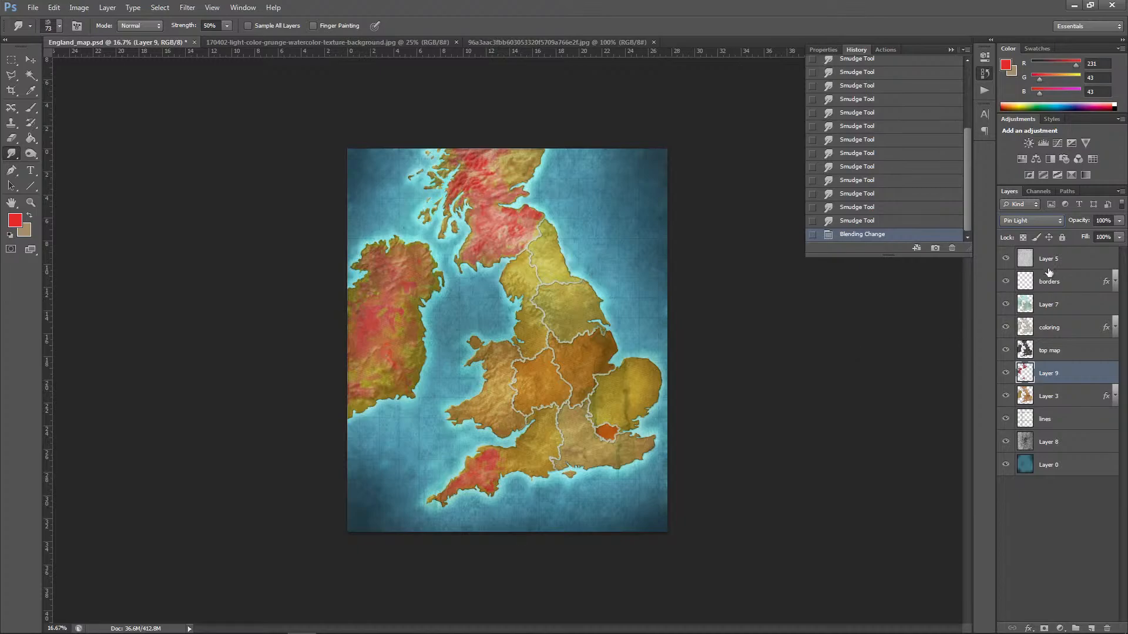
click(1043, 222)
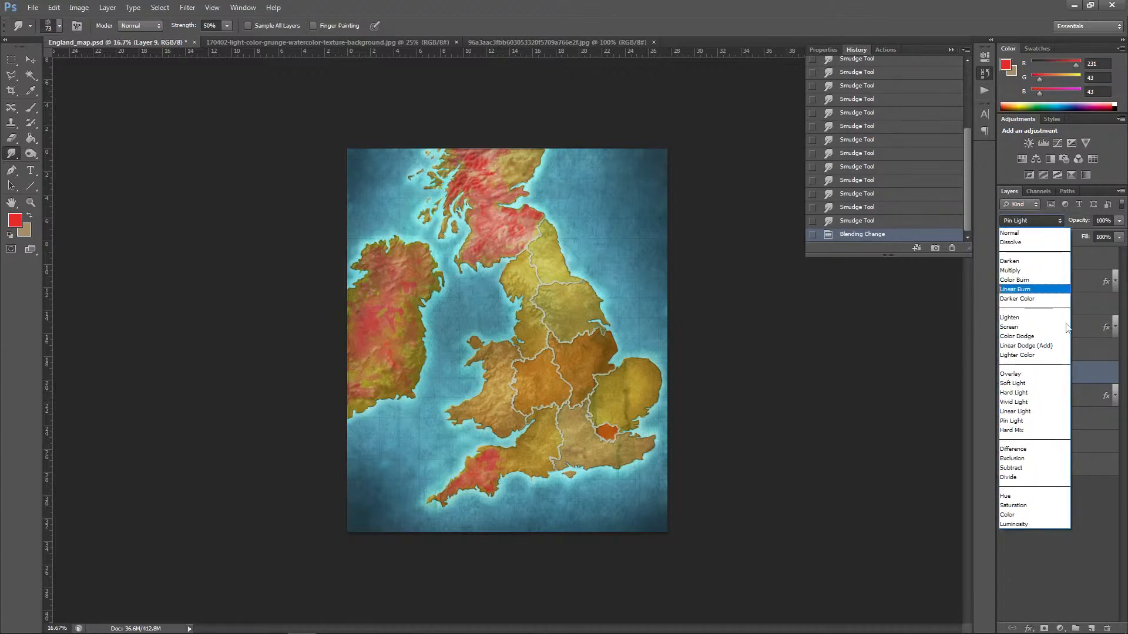
click(1021, 449)
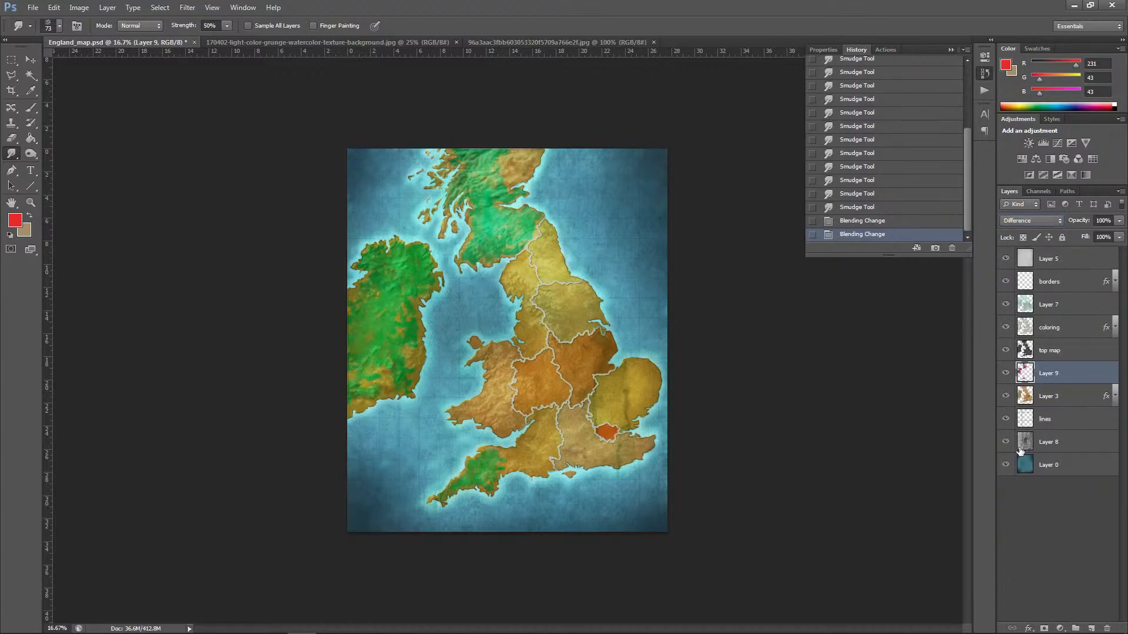
click(1031, 221)
click(1021, 520)
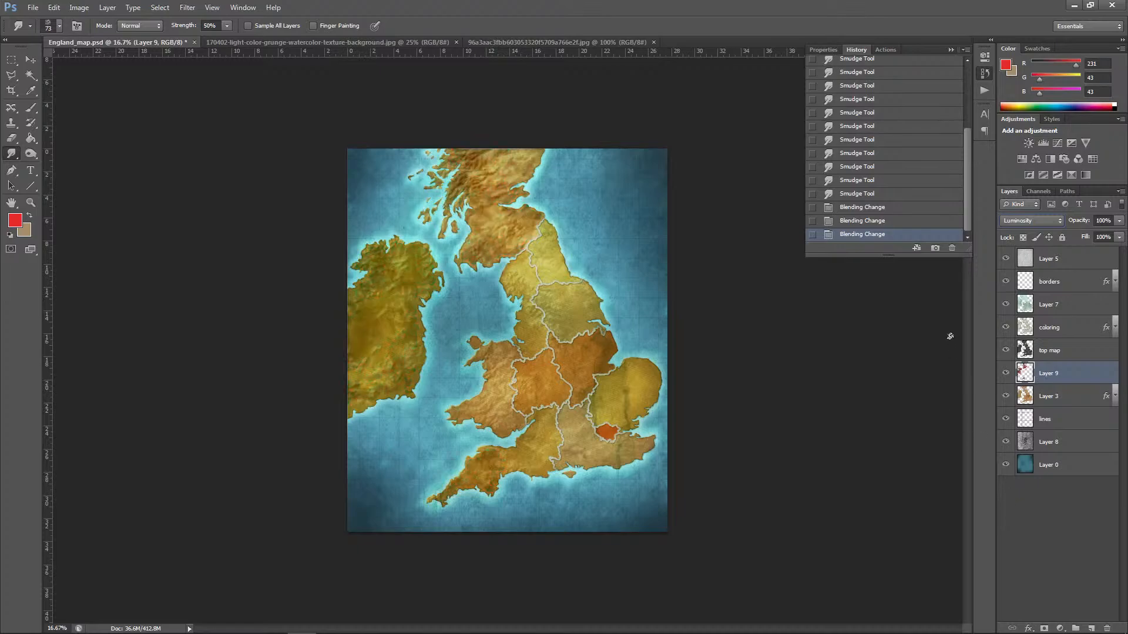
click(1038, 221)
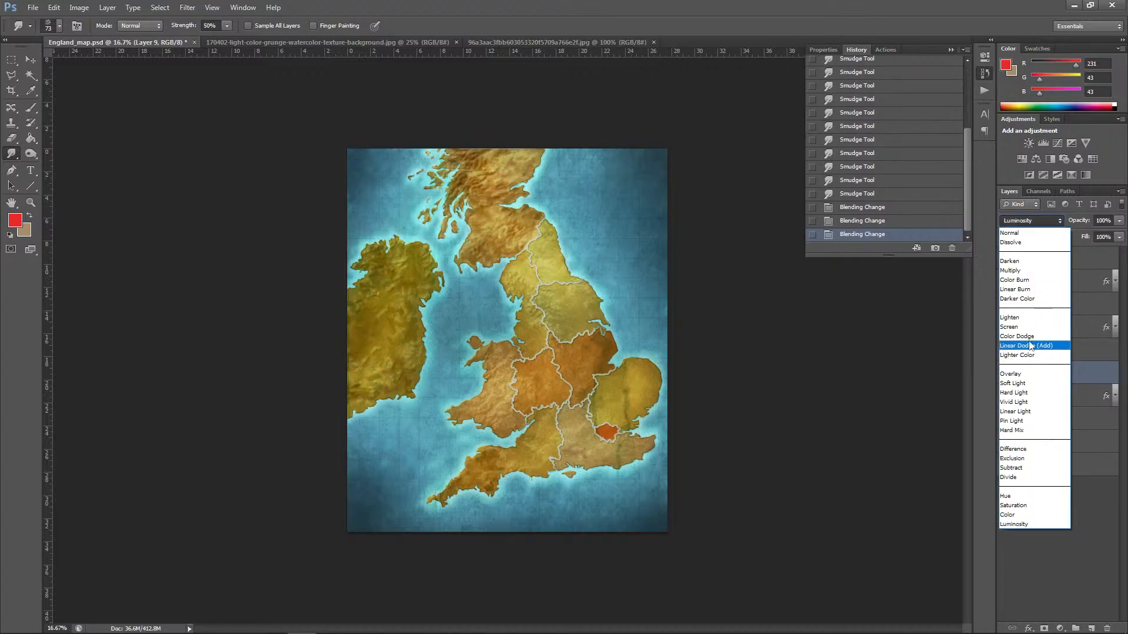
click(1029, 335)
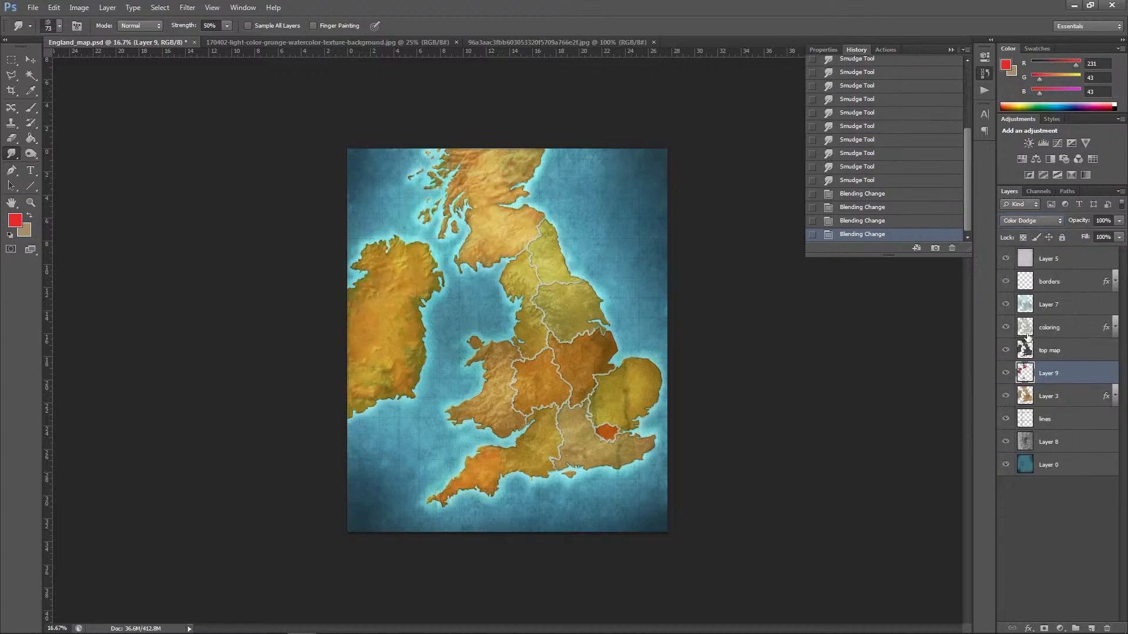
Step: Try Color Burn, Linear Dodge (Add) and Darken on Layer 9, and return its blend mode to Multiply
click(1025, 219)
click(1022, 287)
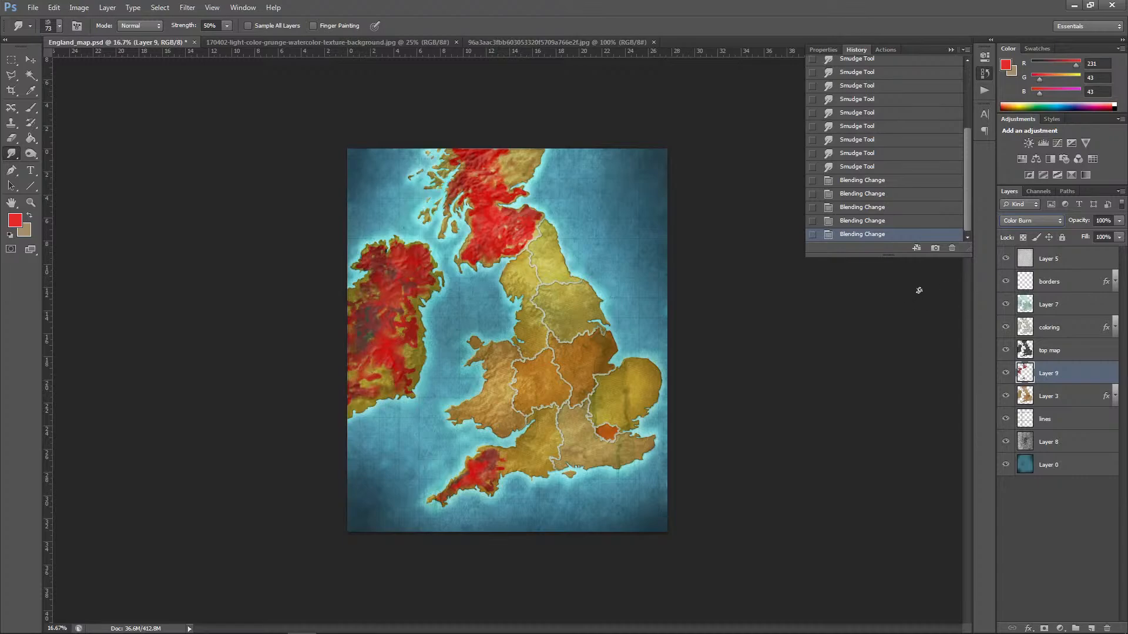
click(1028, 220)
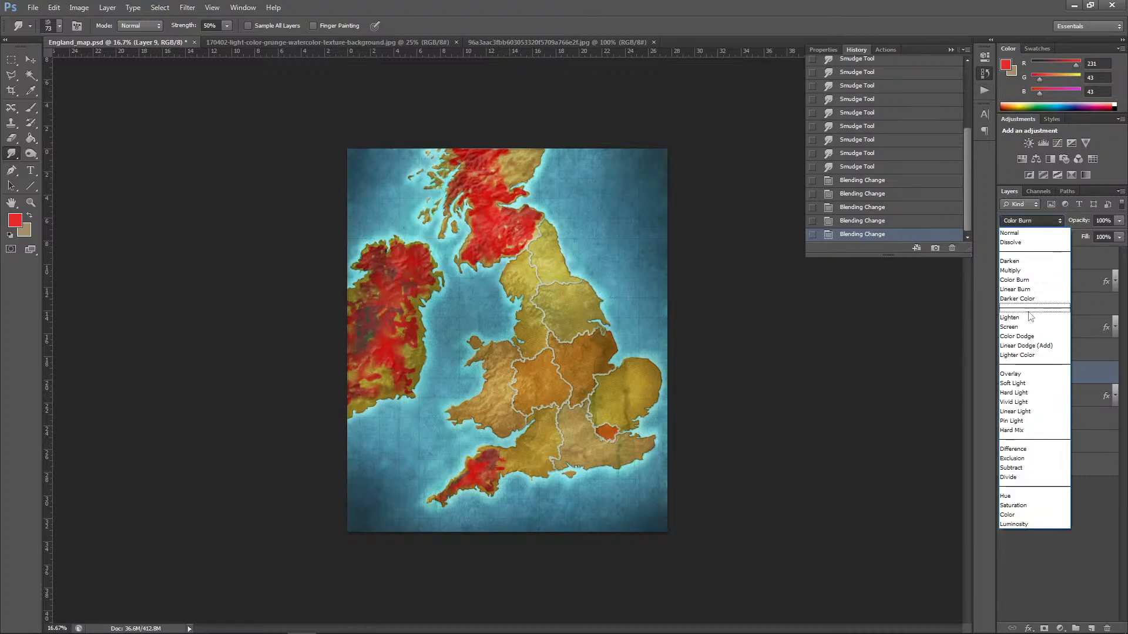
click(1022, 349)
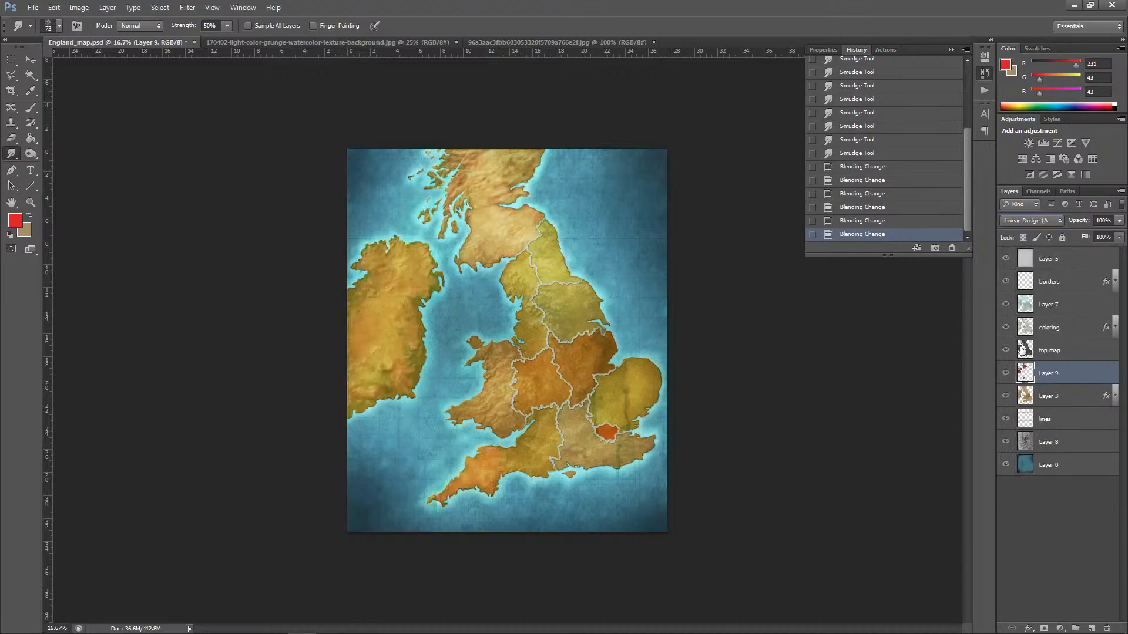
click(1036, 223)
click(1023, 263)
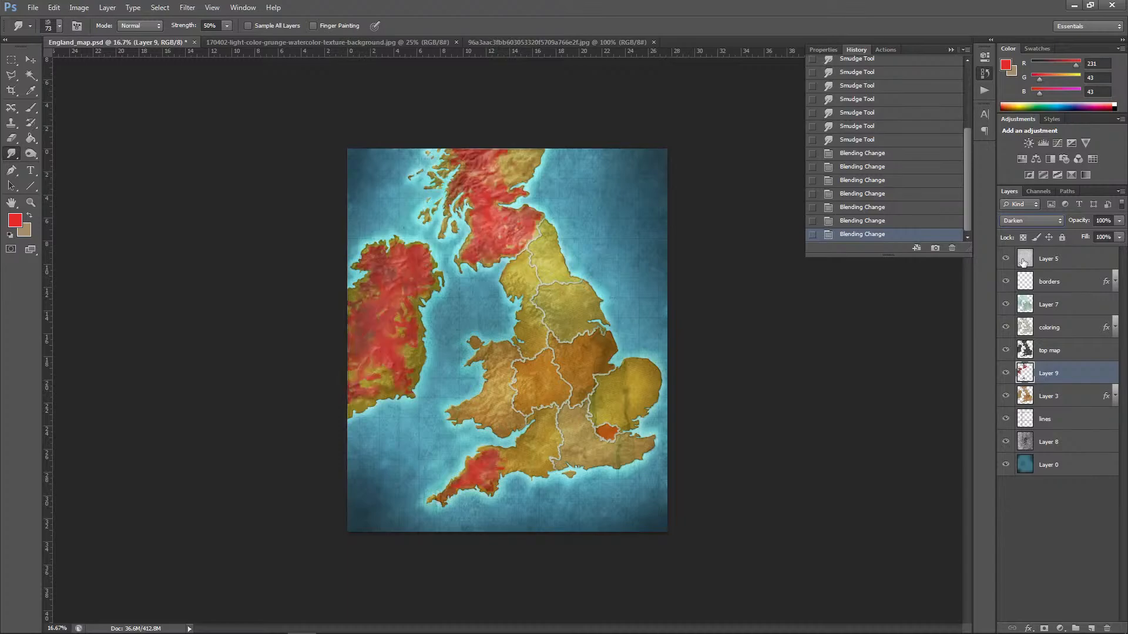
click(1032, 220)
click(1022, 272)
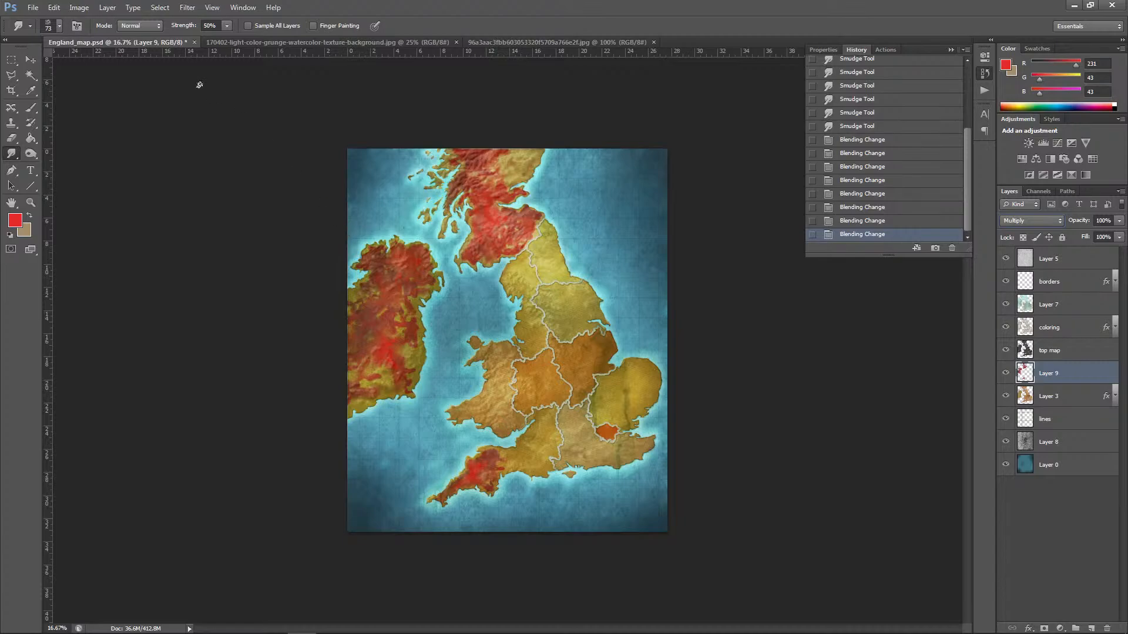
Step: Lower the vibrance of the red patches on Layer 9 with a Vibrance adjustment
click(79, 8)
mouse_move(91, 38)
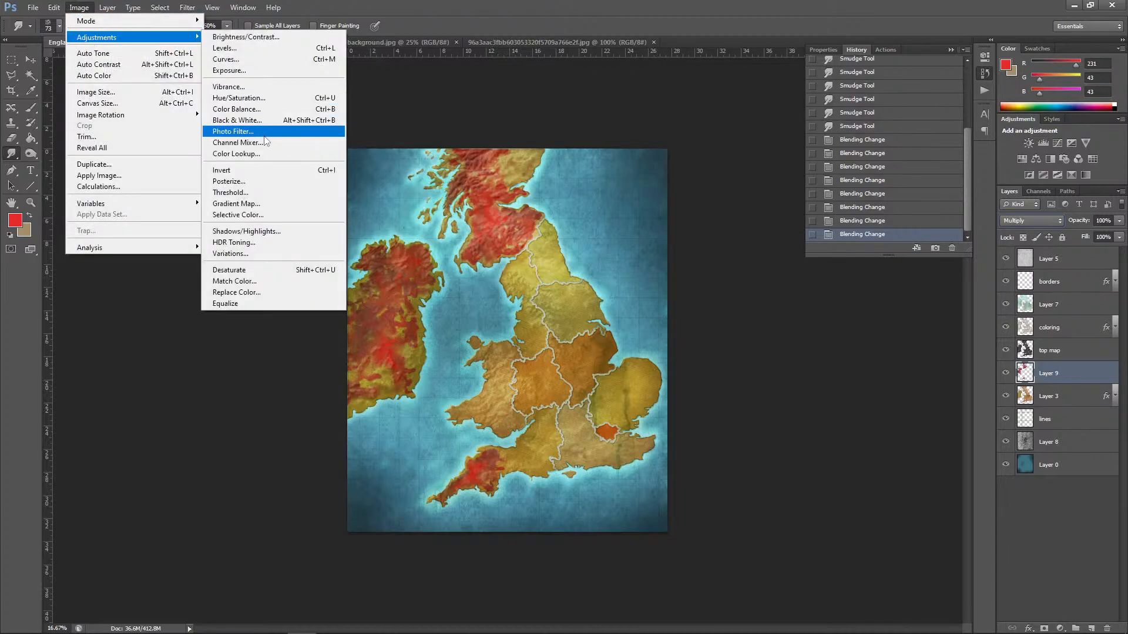
click(229, 86)
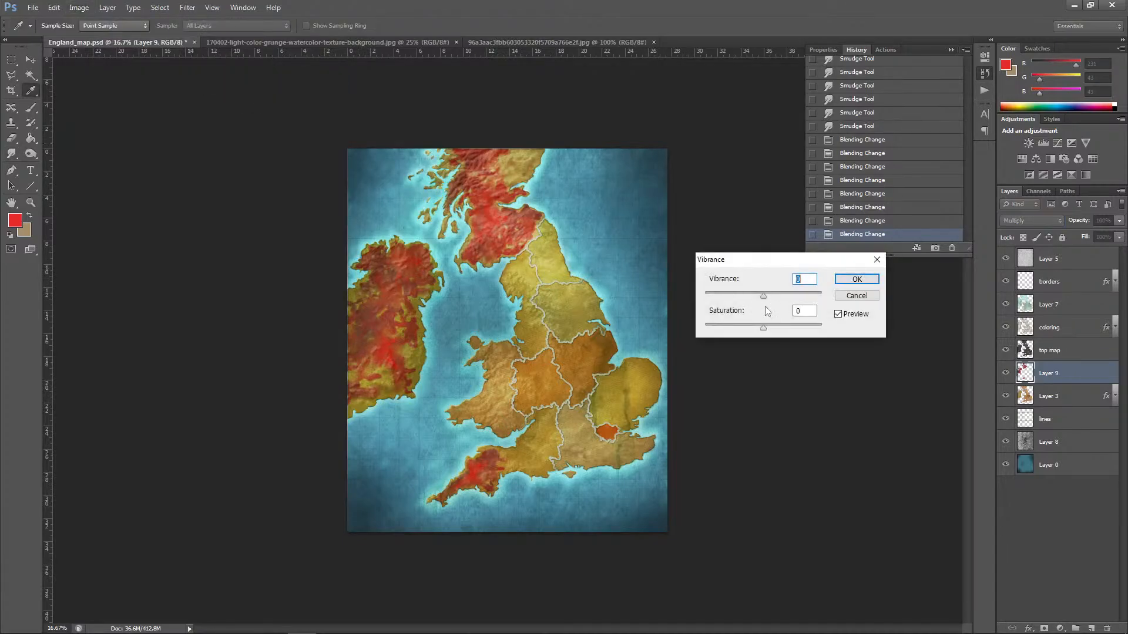
drag(764, 295, 752, 298)
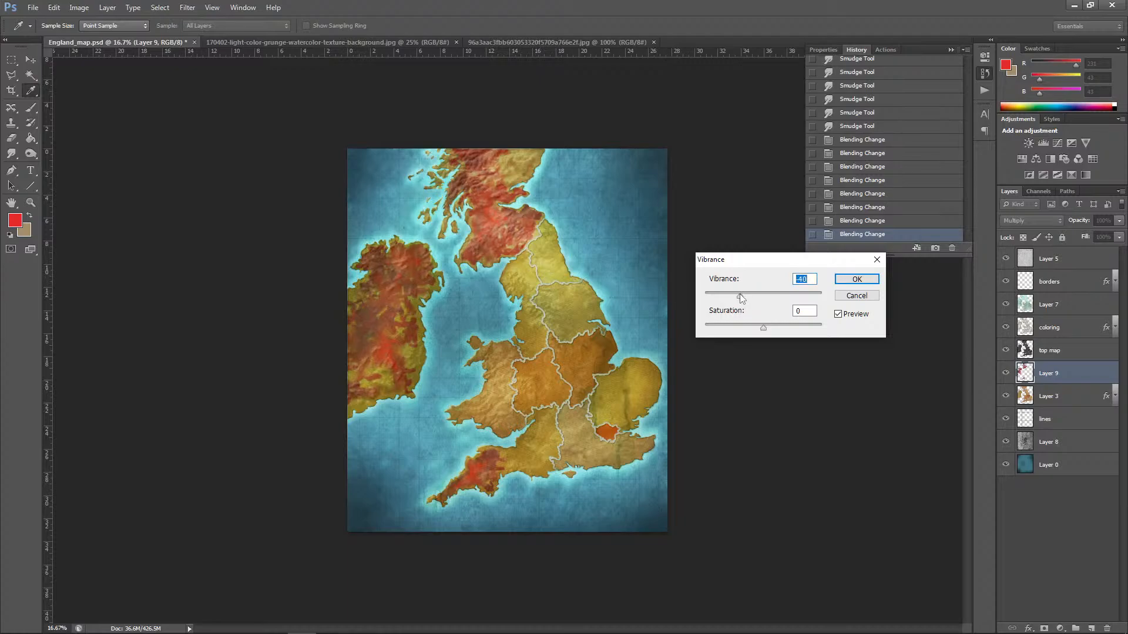
drag(742, 294, 755, 323)
click(857, 280)
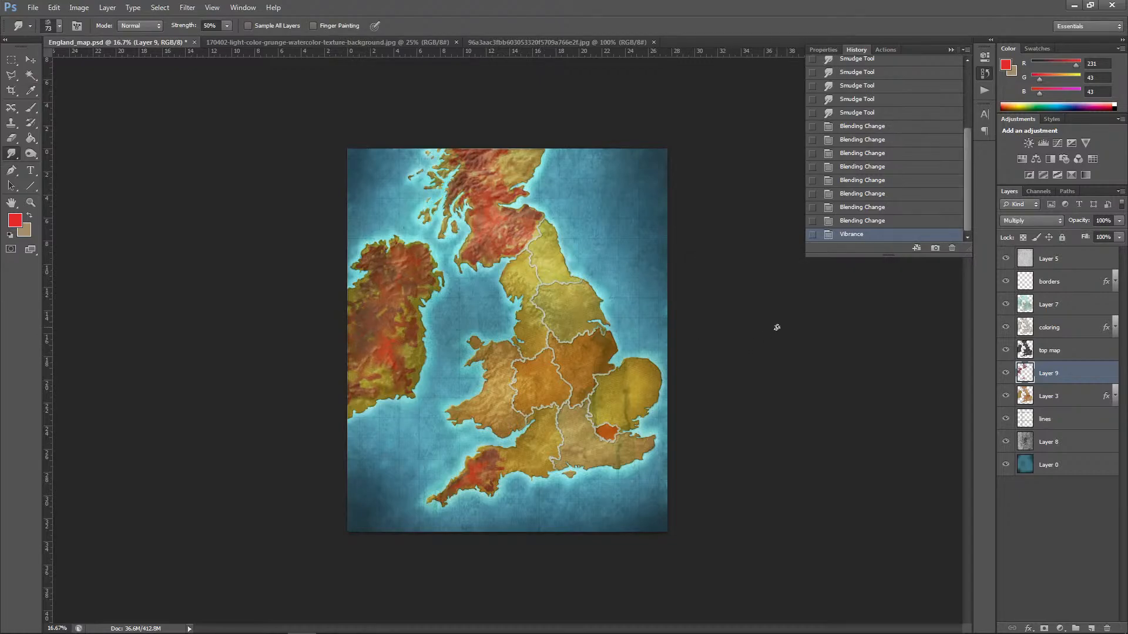
key(ctrl+plus)
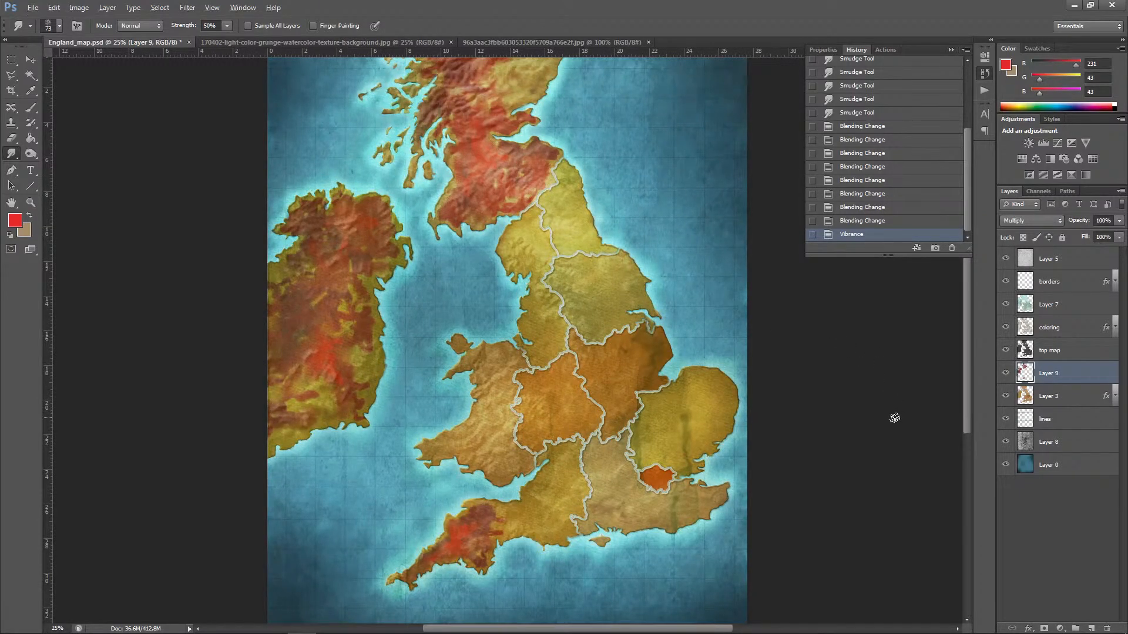
key(alt+Tab)
key(alt+Tab)
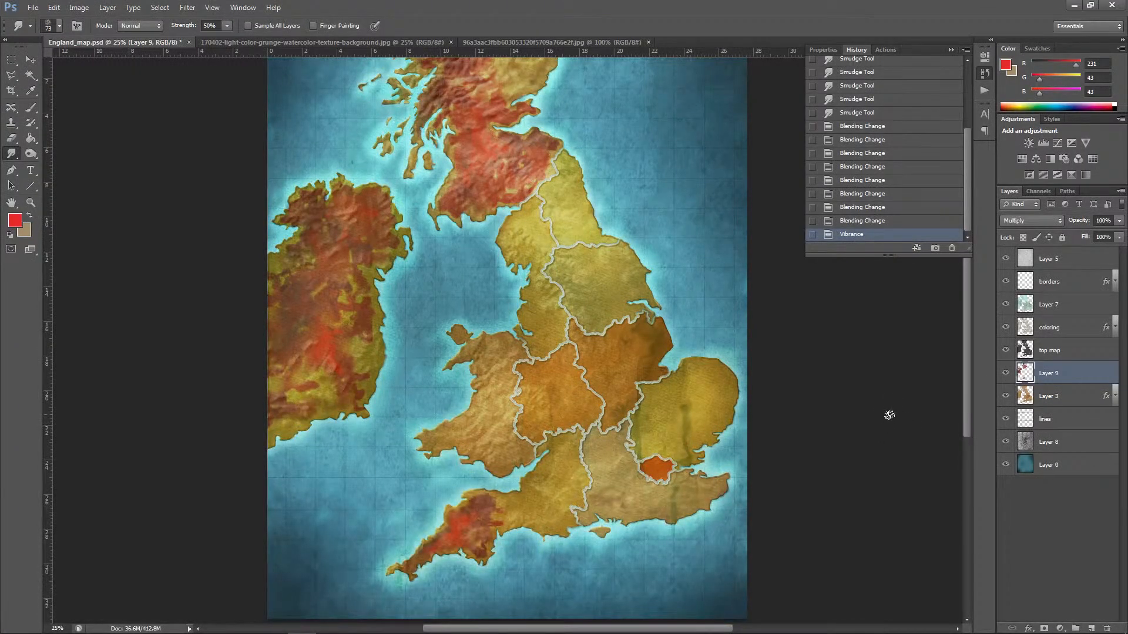
key(ctrl+minus)
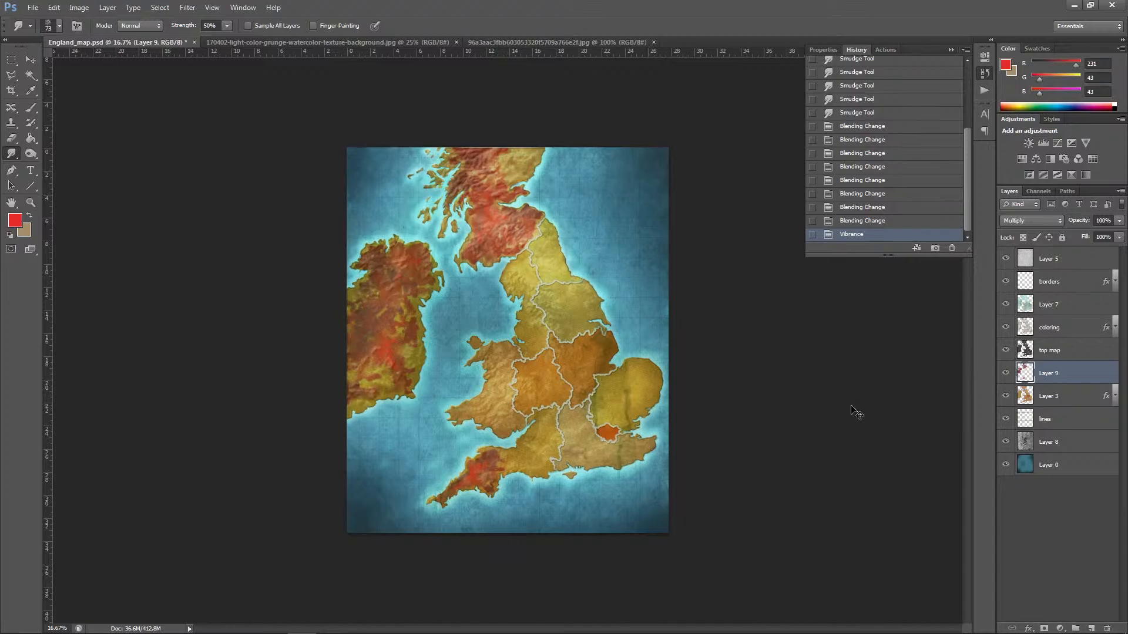
key(ctrl+plus)
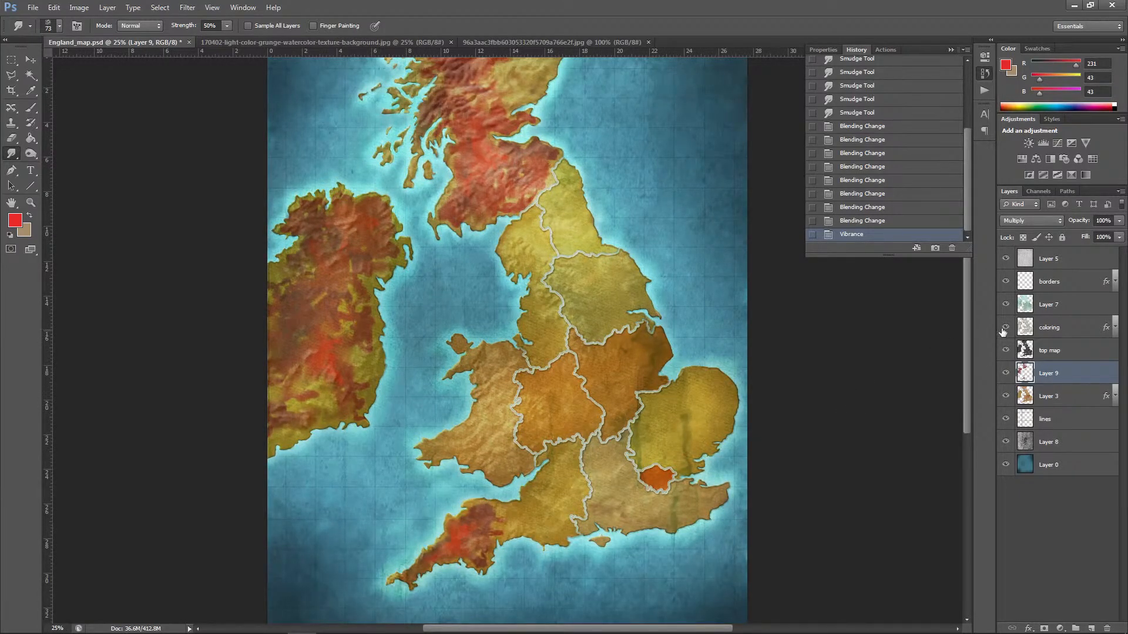
Step: Marquee a small square on Ireland's east coast and add a new layer above Layer 5
click(1083, 263)
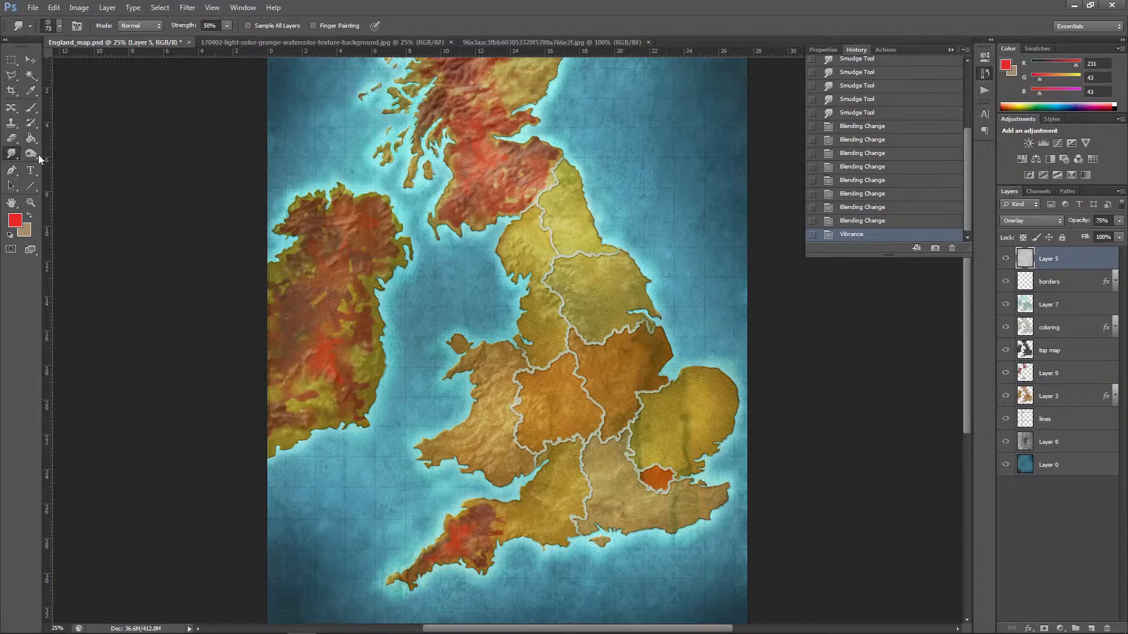
click(11, 59)
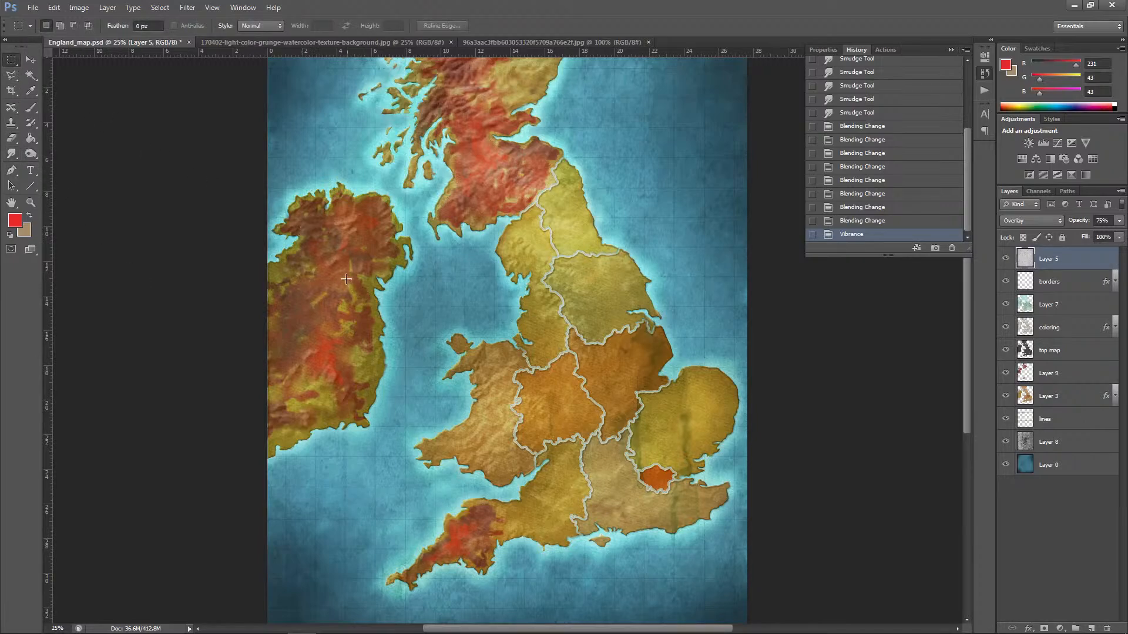
mouse_move(373, 330)
mouse_down()
mouse_move(386, 321)
mouse_move(376, 307)
mouse_move(385, 317)
mouse_up()
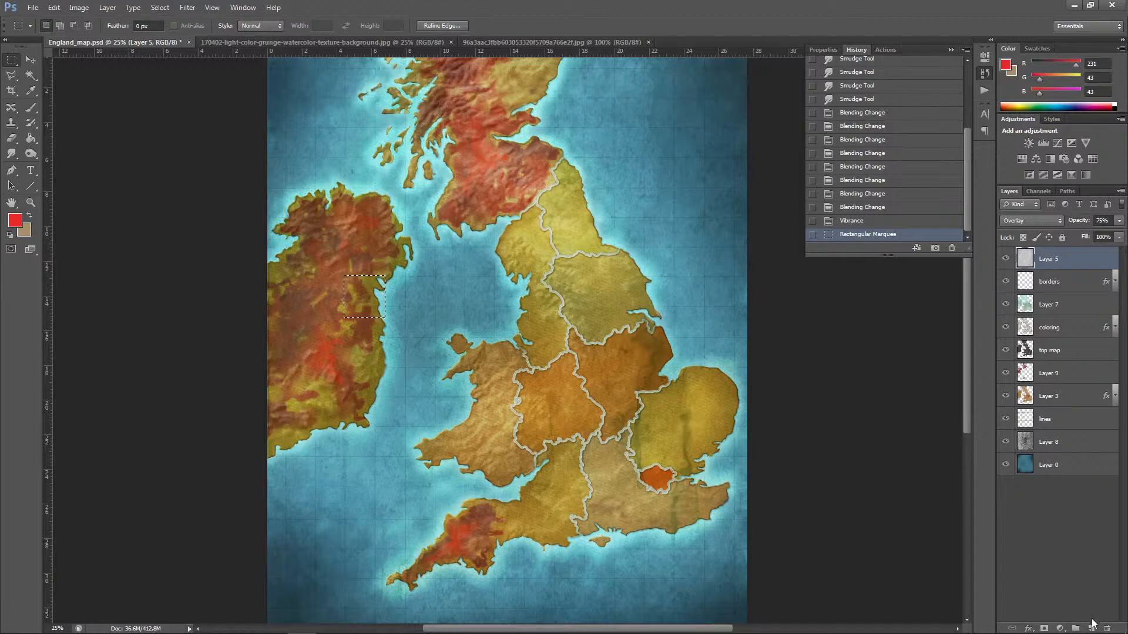
click(1092, 626)
Step: Set the foreground colour to a pale peach, RGB 249, 203, 181
click(18, 222)
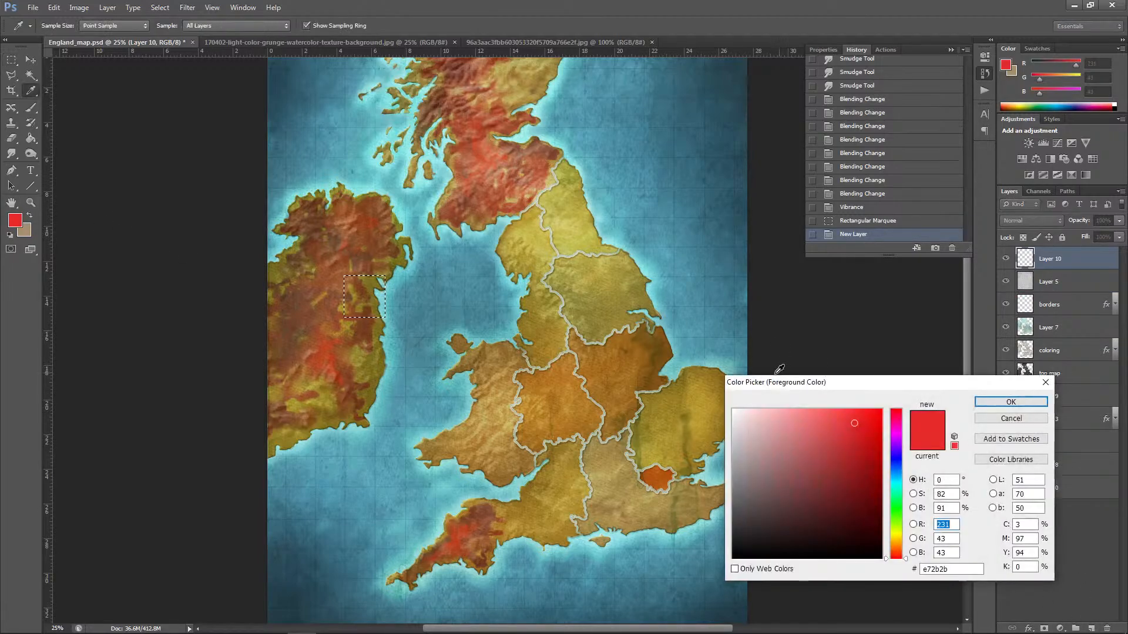
click(895, 528)
click(768, 419)
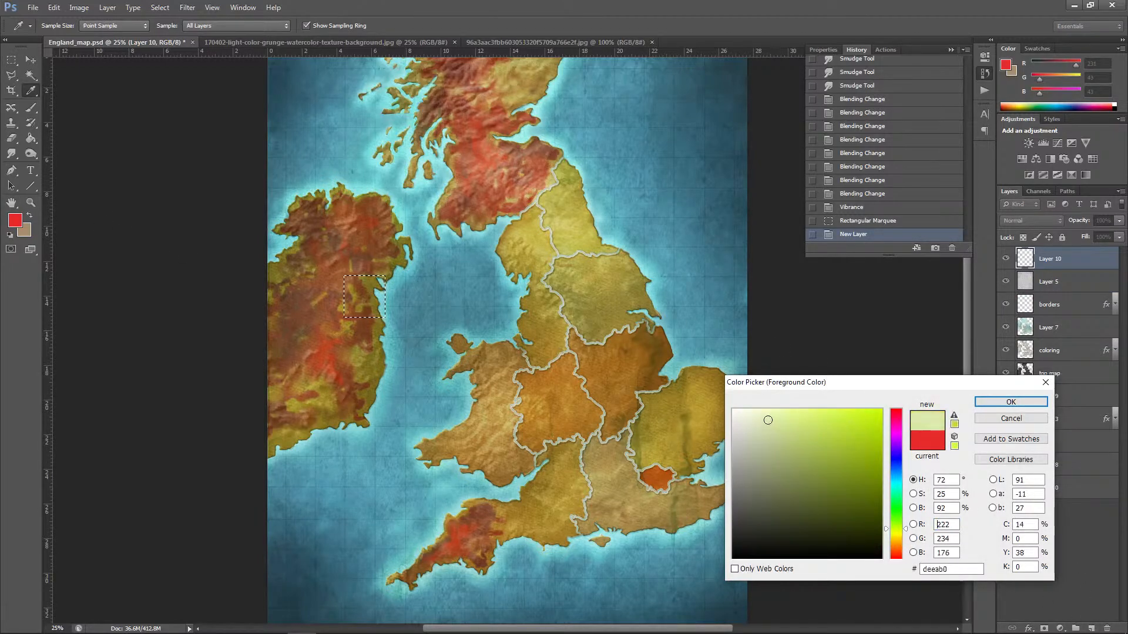
click(896, 550)
drag(778, 419, 772, 411)
click(1010, 402)
key(m)
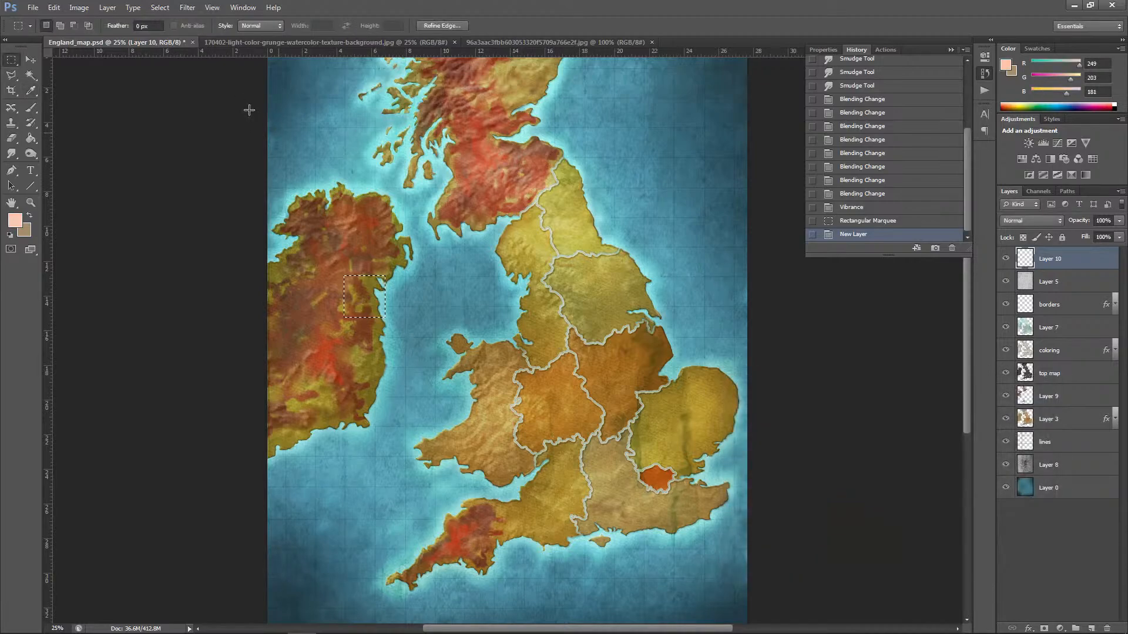
Step: Fill the square selection on Layer 10 with the foreground colour at 100% opacity in Normal mode, and deselect it
click(53, 7)
click(62, 175)
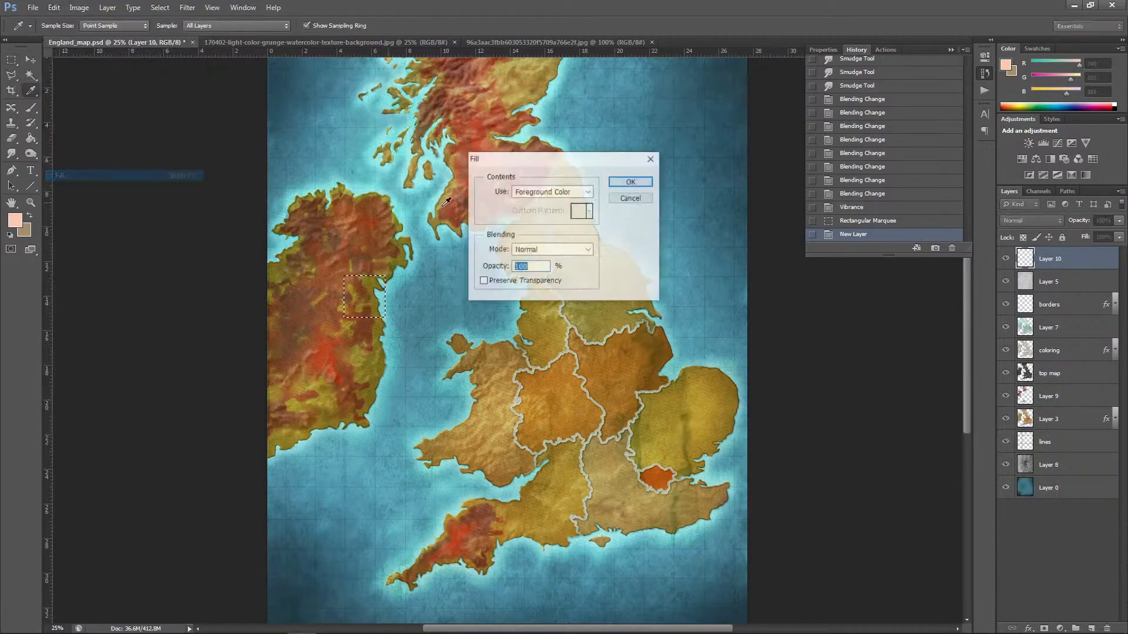
click(630, 182)
key(ctrl+d)
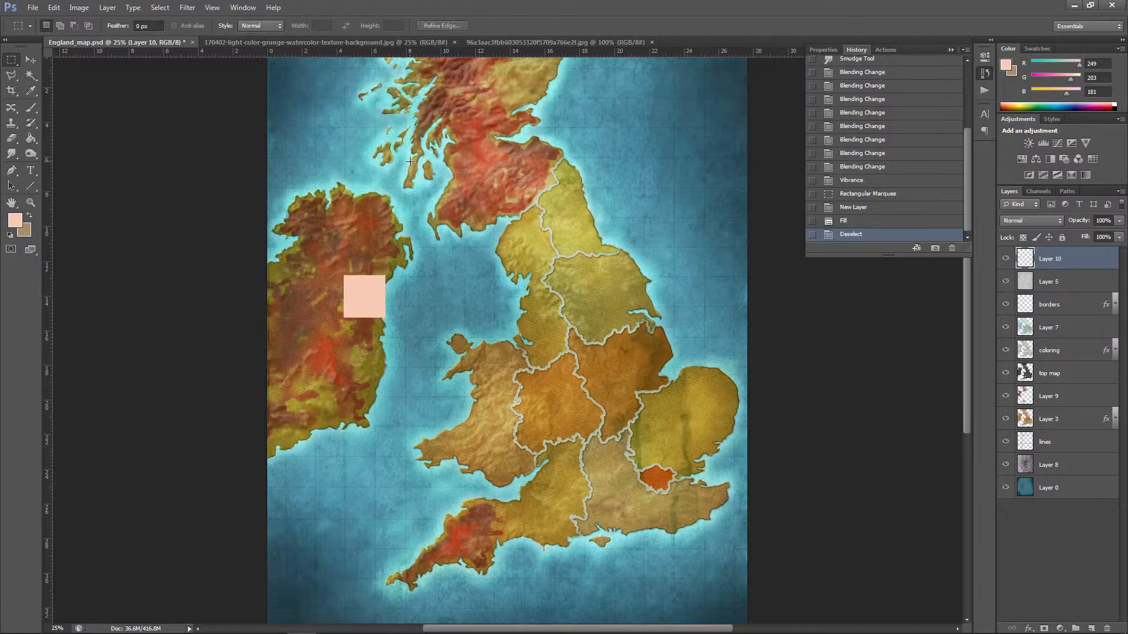
click(107, 7)
mouse_move(144, 73)
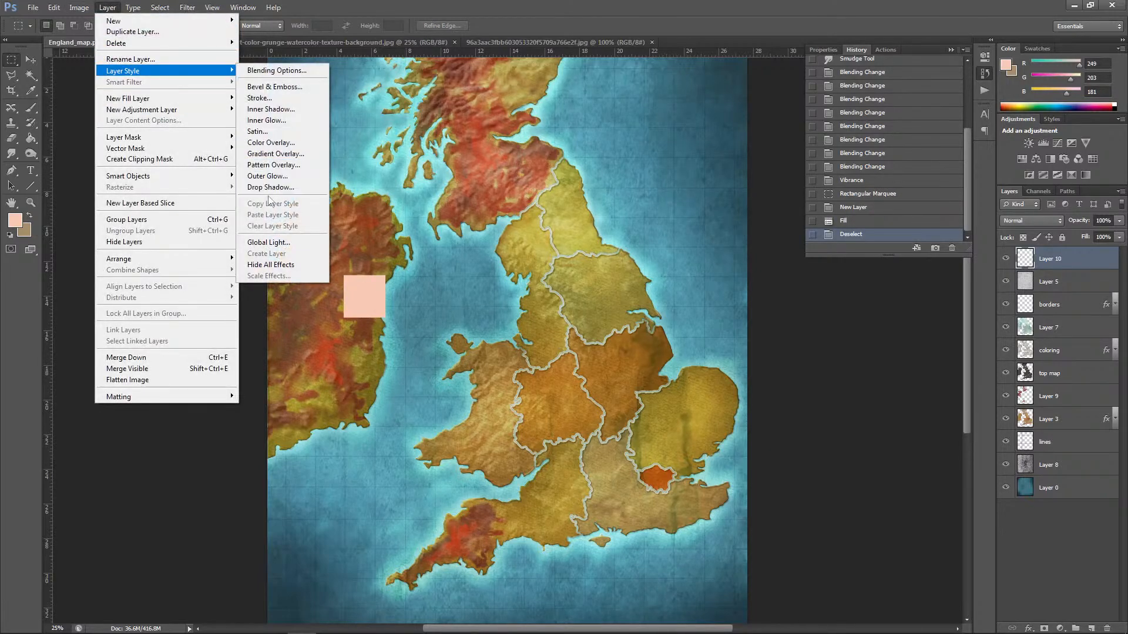
click(258, 87)
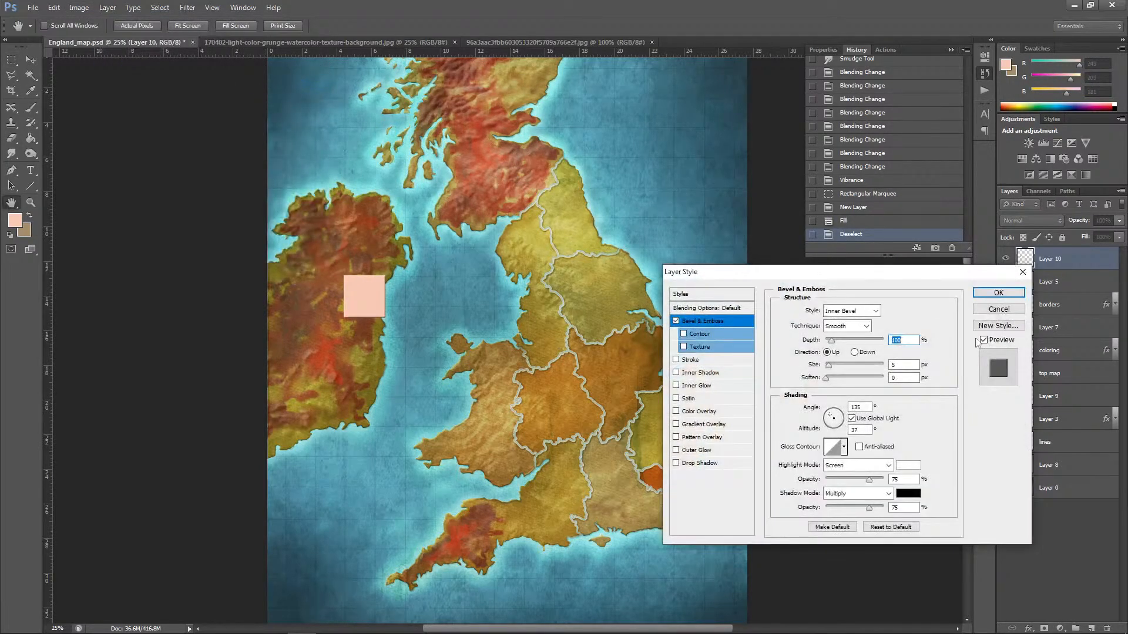
click(999, 309)
Step: Add an outside Stroke 27 px wide to the peach square on Layer 10
click(99, 9)
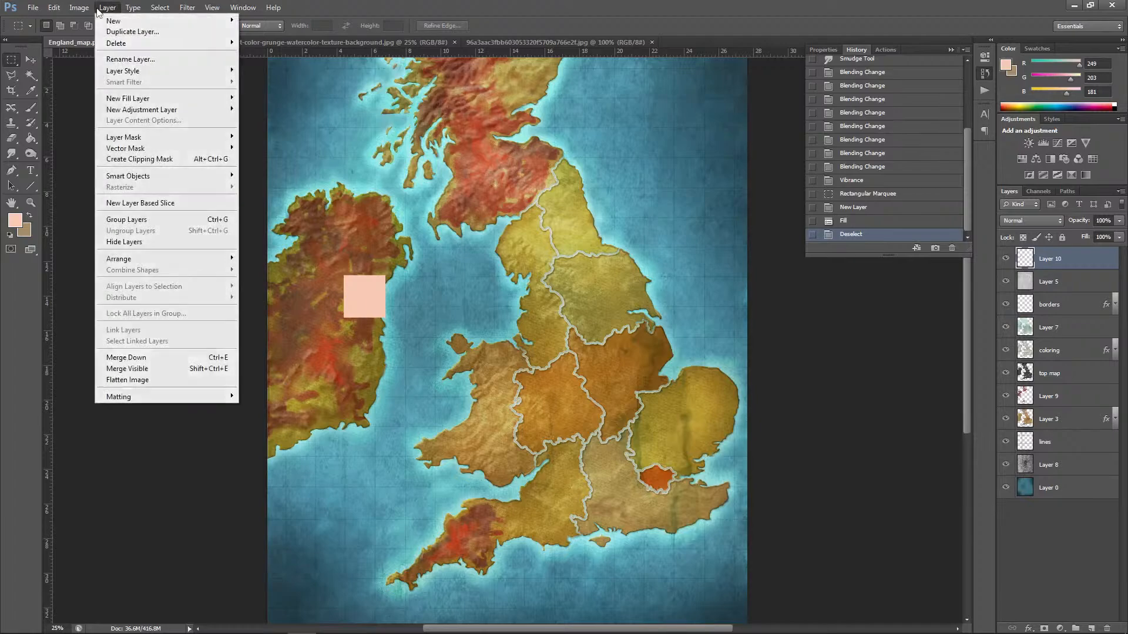
mouse_move(129, 72)
click(266, 99)
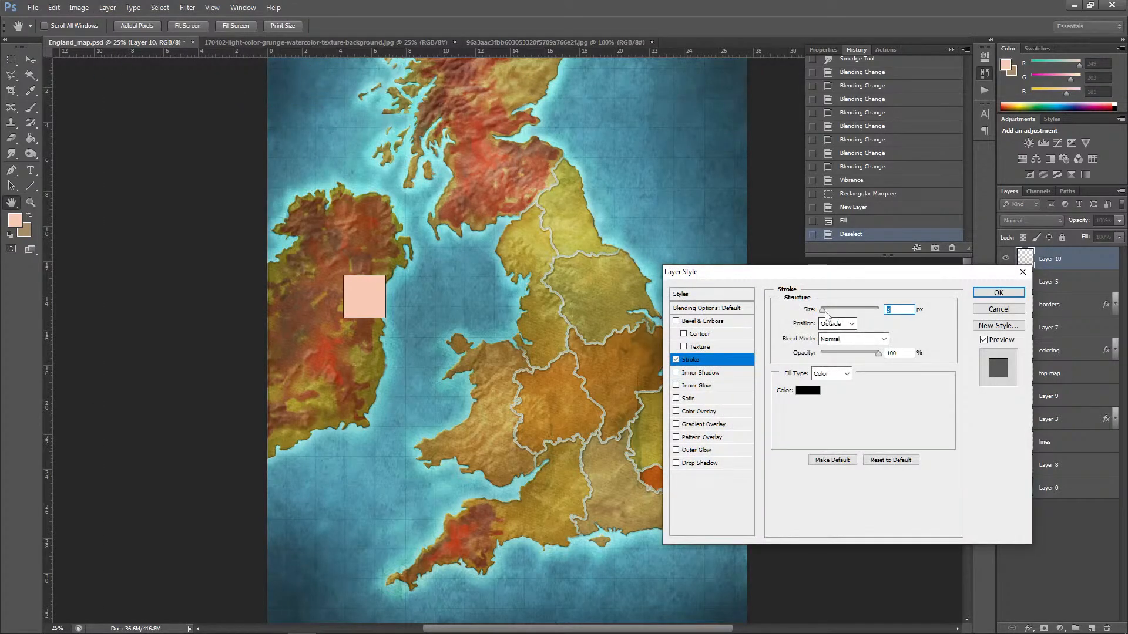
drag(823, 311, 832, 314)
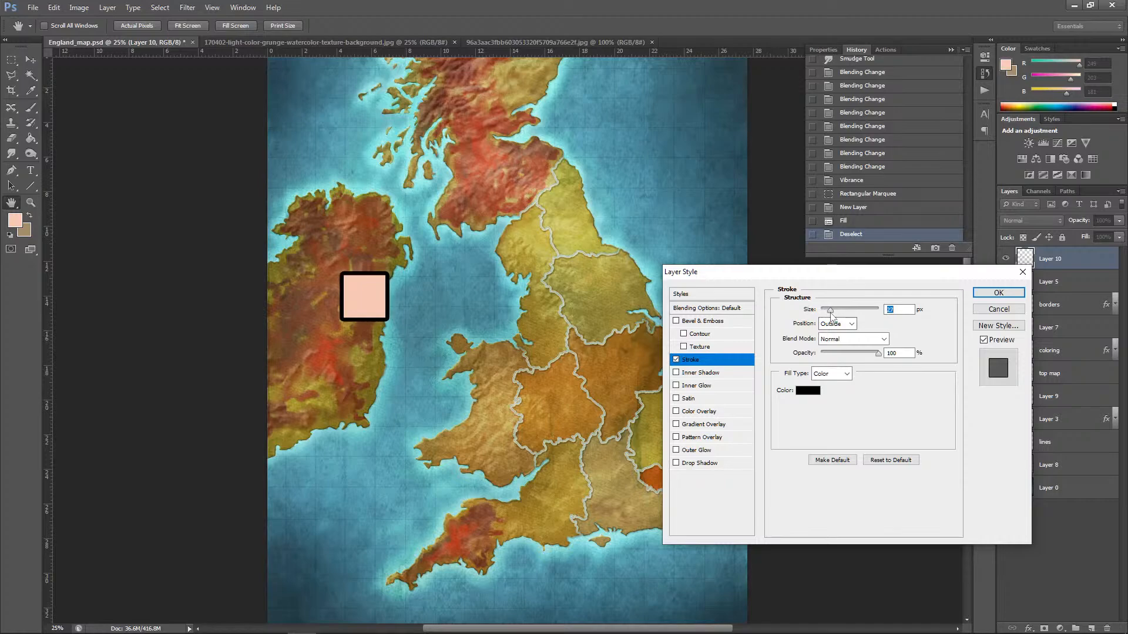
Step: Set the square's stroke colour to a strong red, hex b40b0b
click(810, 393)
click(871, 461)
click(851, 521)
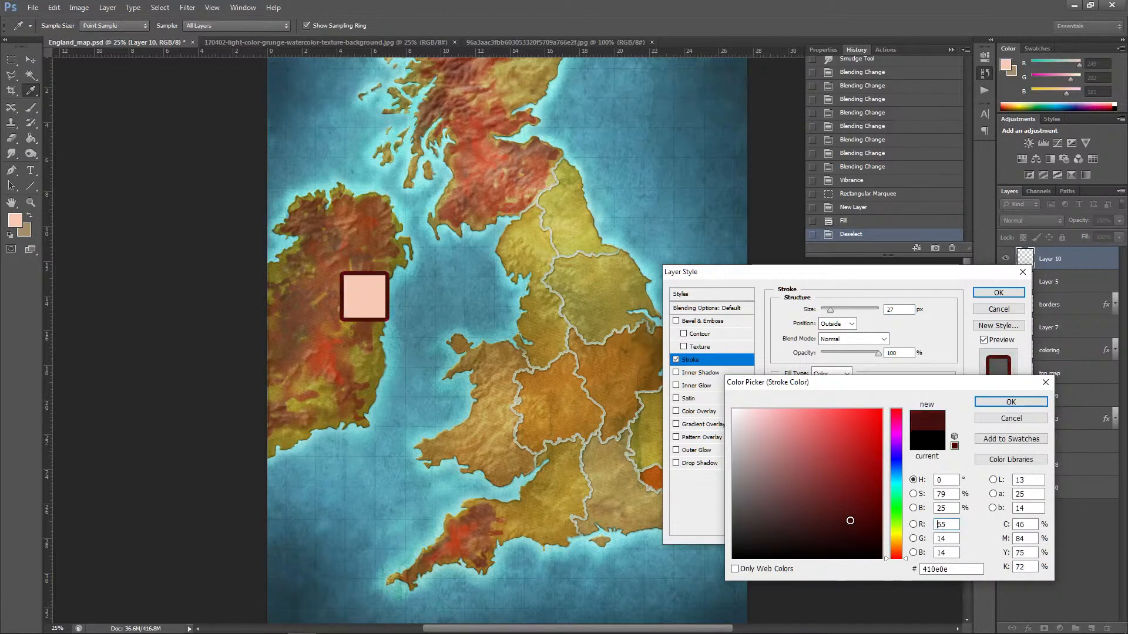
click(859, 510)
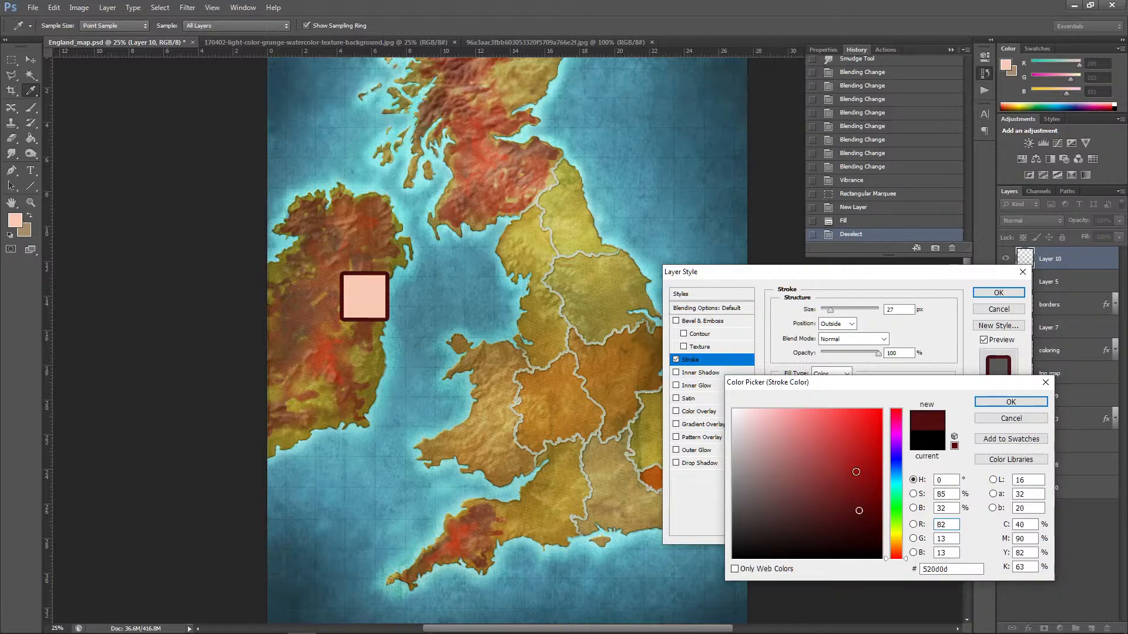
click(873, 453)
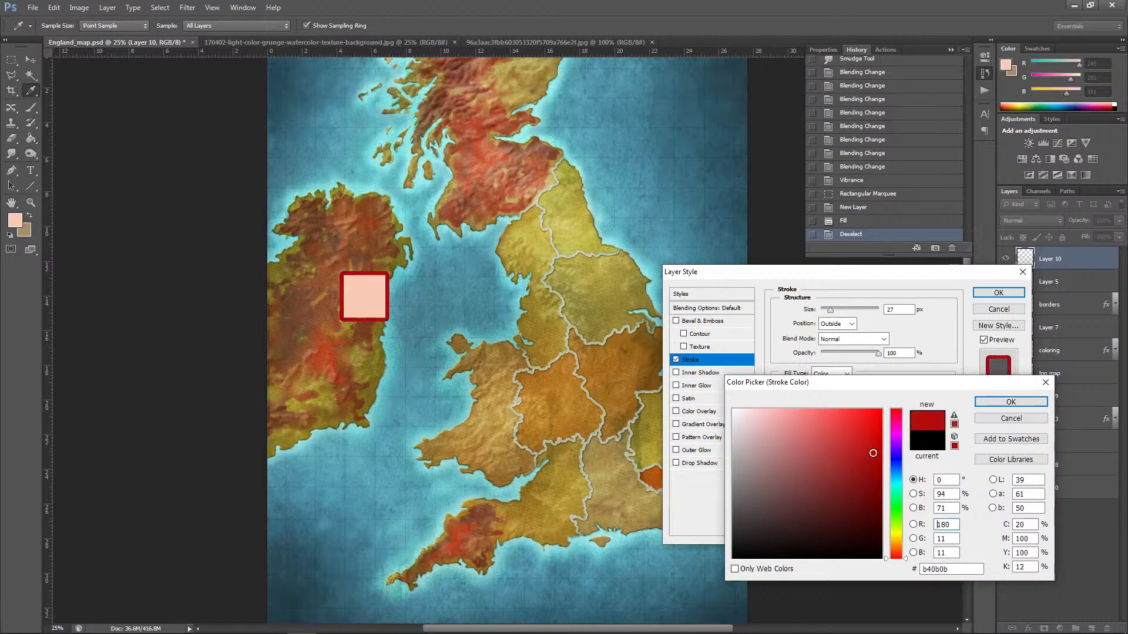
click(1010, 403)
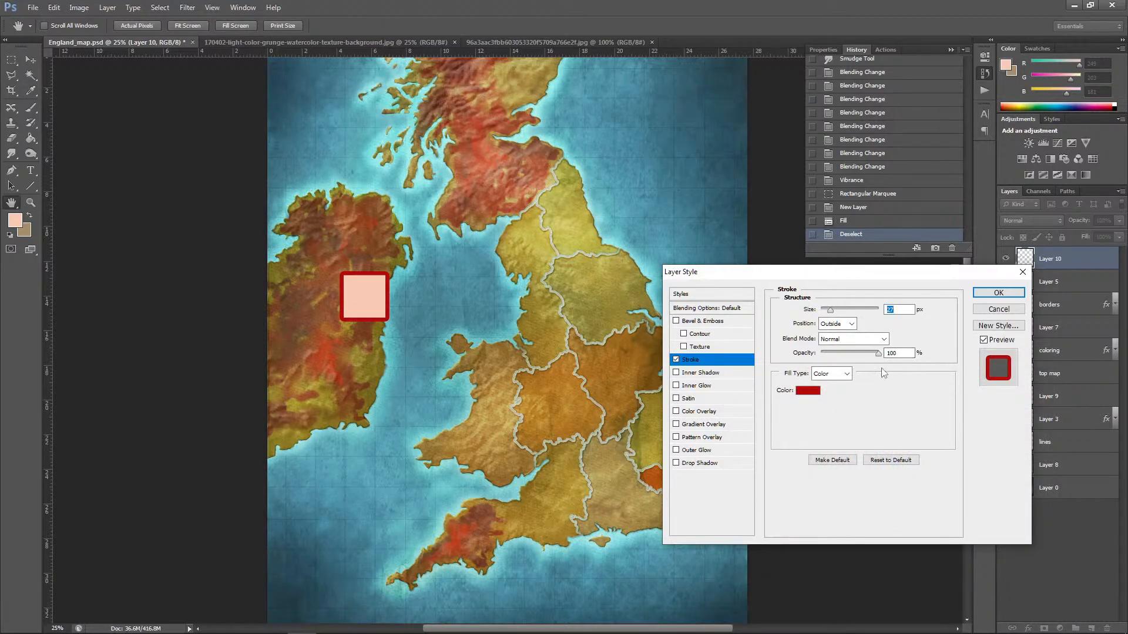
Step: Set the stroke's blend mode to Luminosity and apply the style to Layer 10
click(883, 339)
click(854, 328)
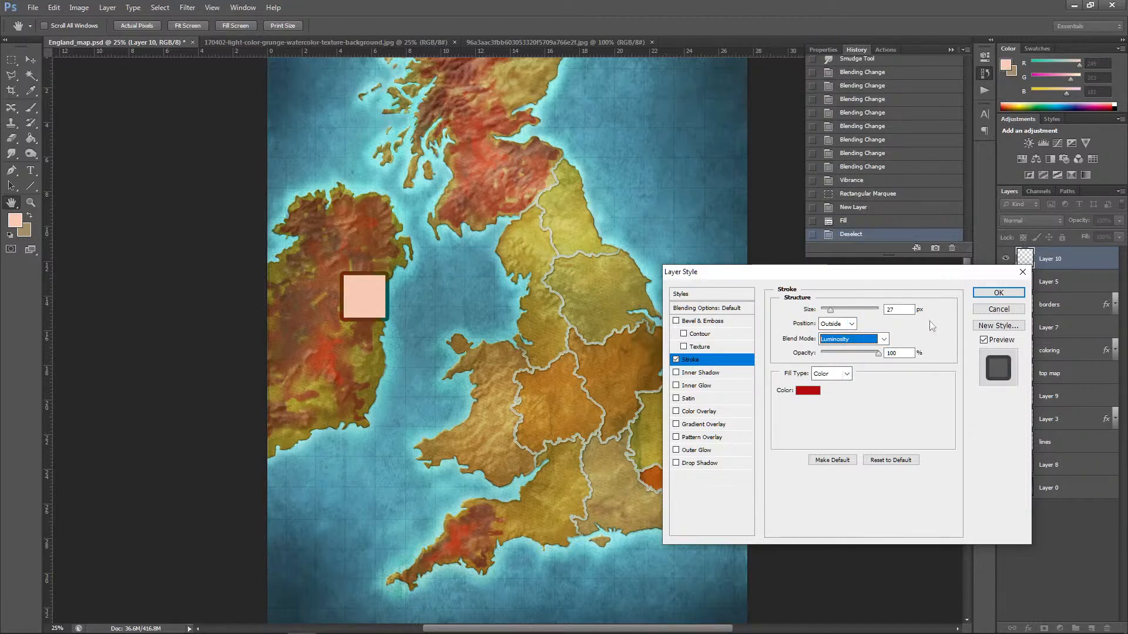
click(999, 292)
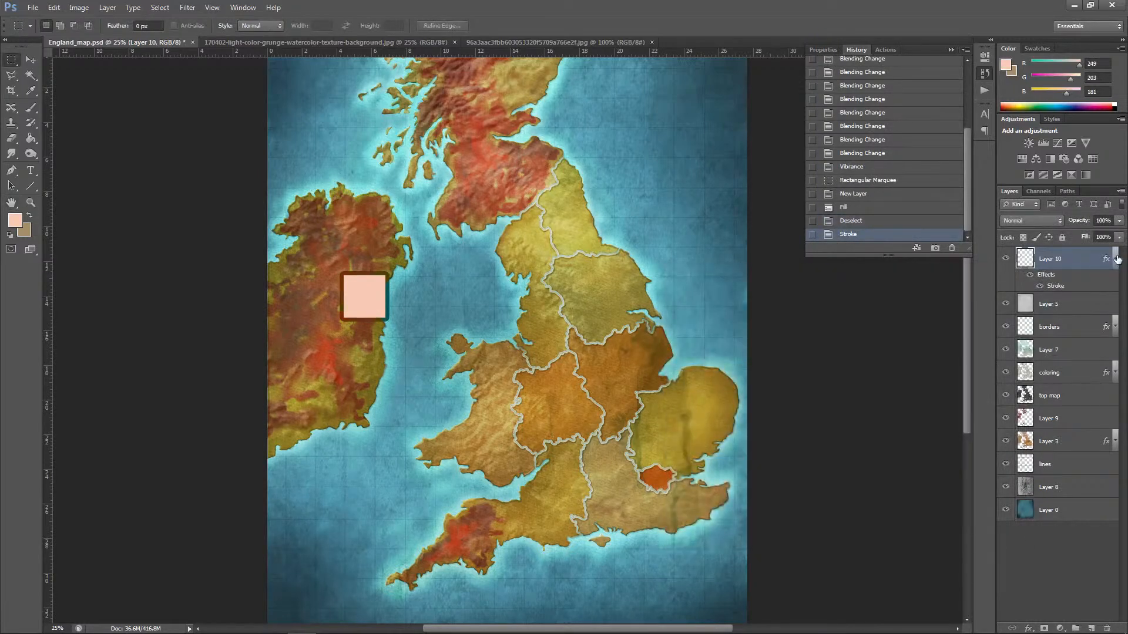
Step: Collapse Layer 10's effects list, set its blend mode to Screen, and activate the Move tool
click(1117, 259)
click(1031, 221)
click(1008, 326)
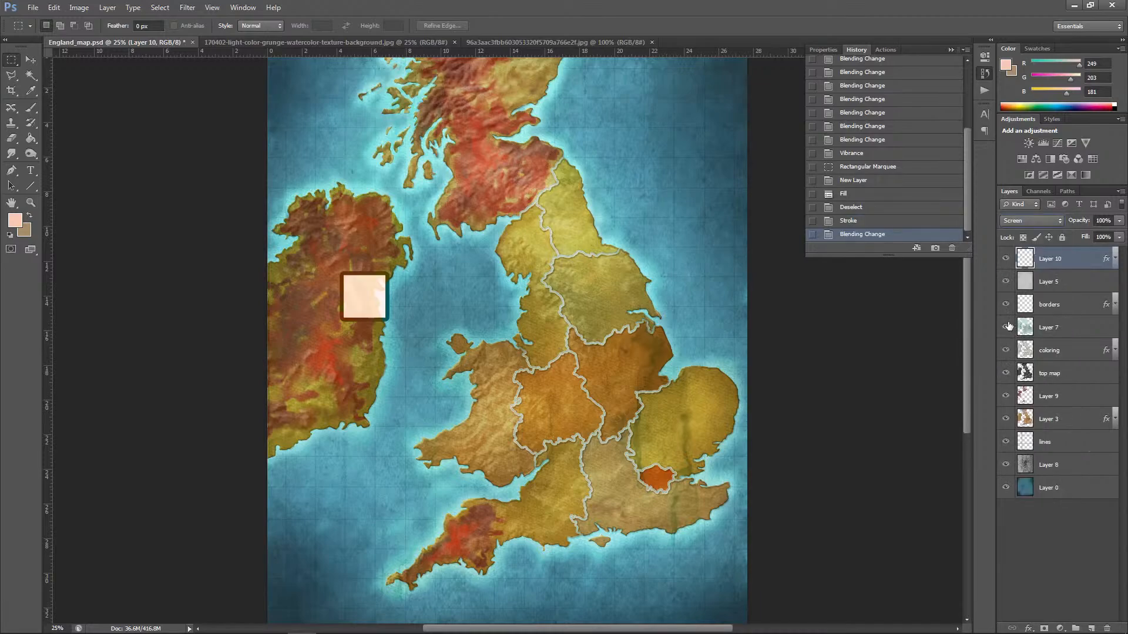
click(31, 59)
click(107, 7)
mouse_move(142, 70)
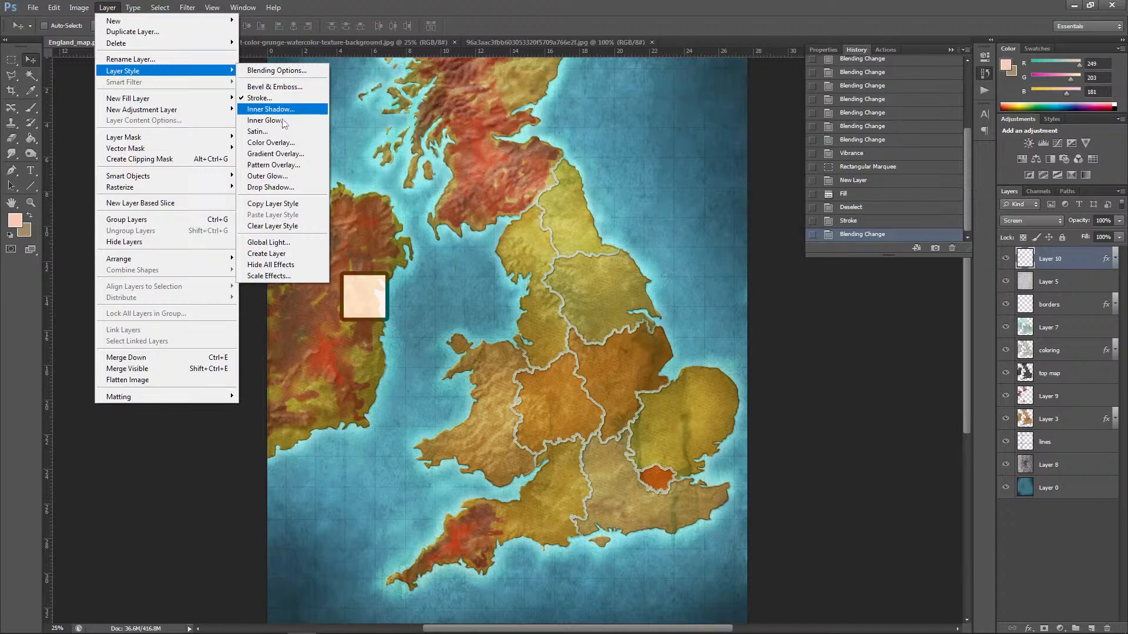
click(378, 2)
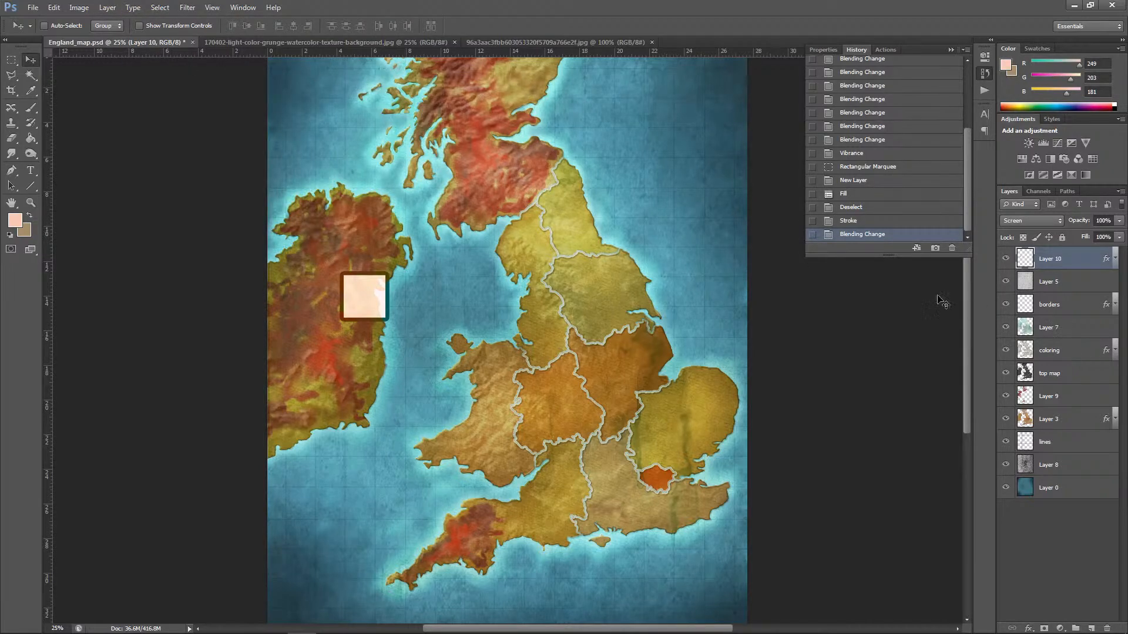
click(107, 7)
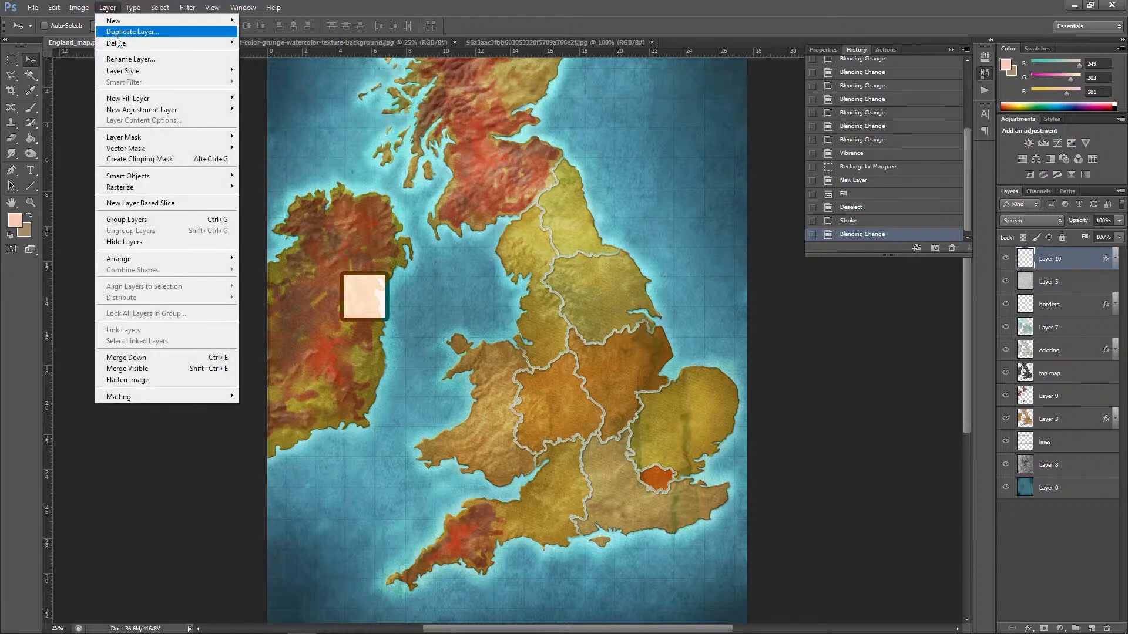
mouse_move(134, 71)
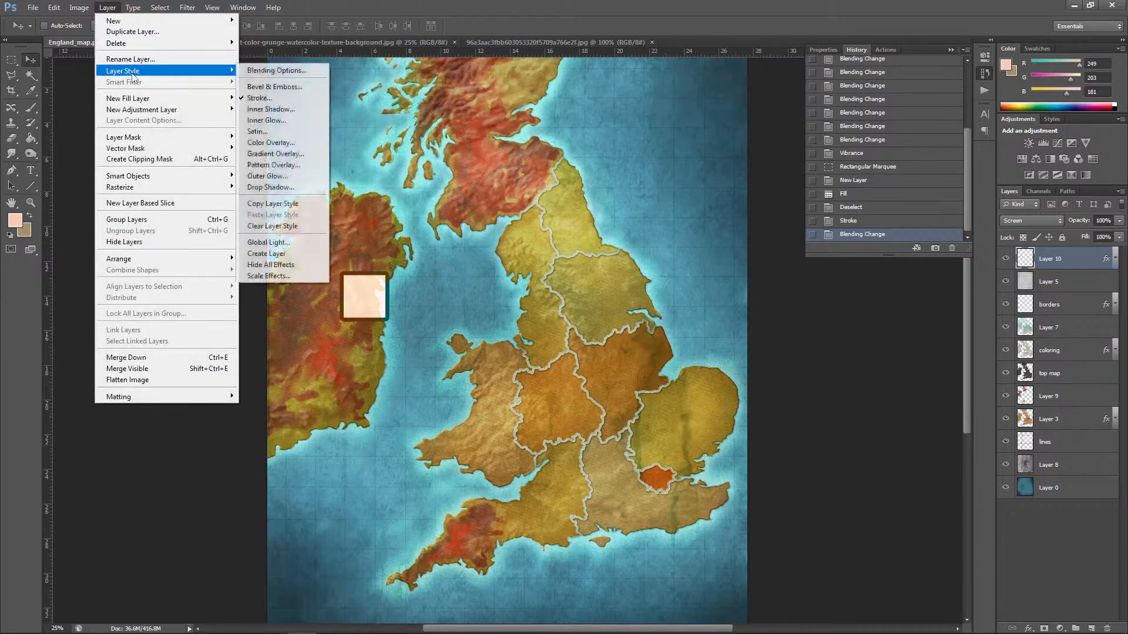
click(272, 188)
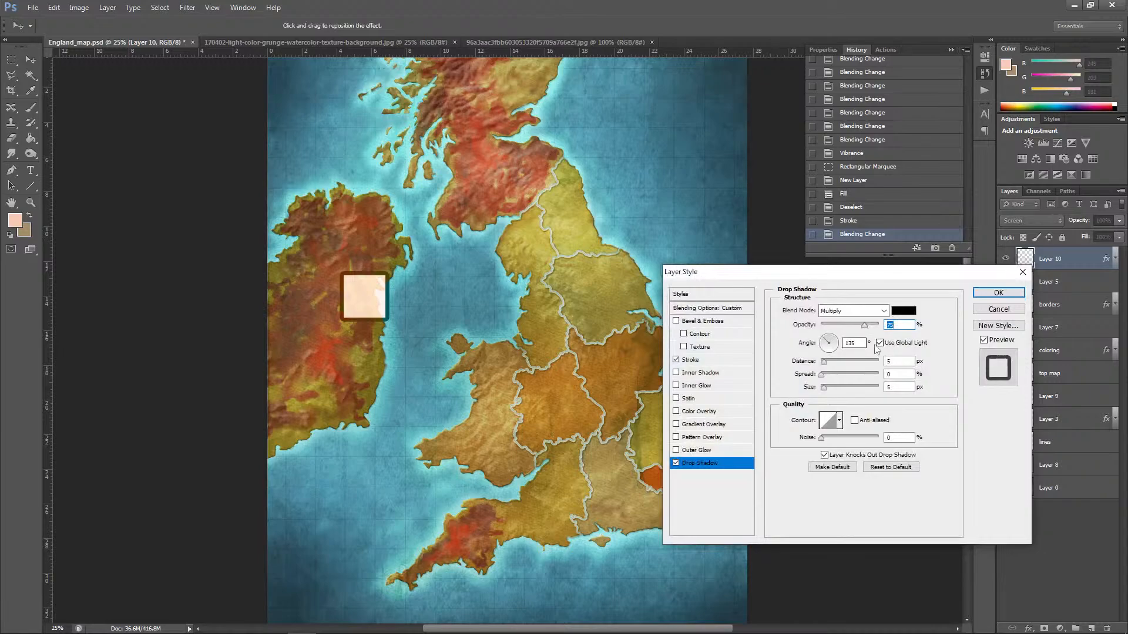
drag(823, 361, 832, 363)
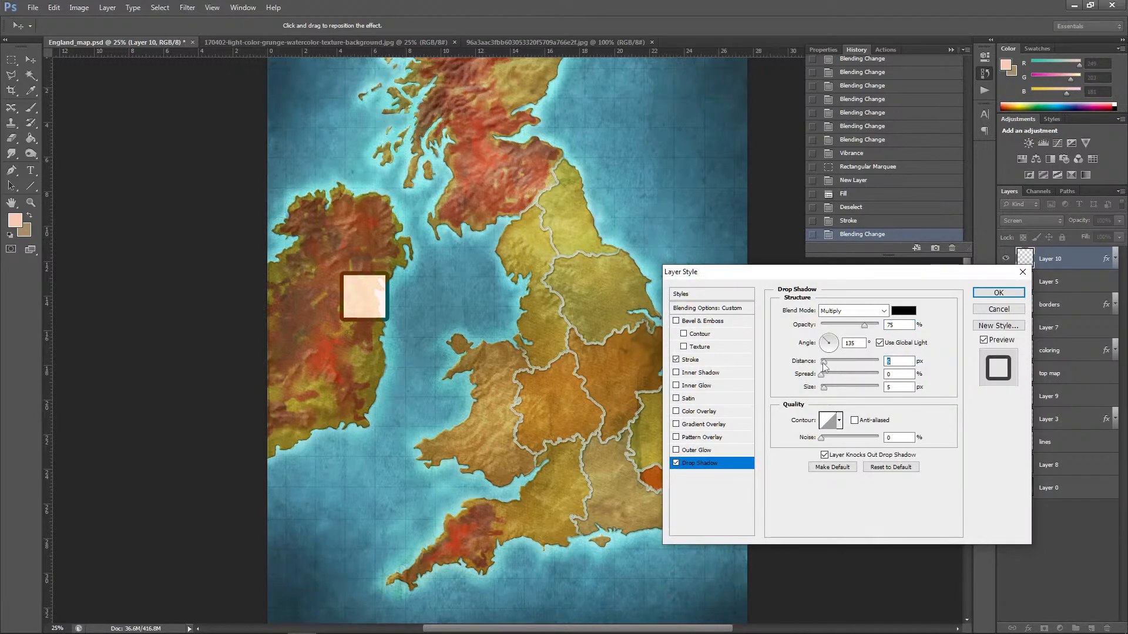
click(999, 309)
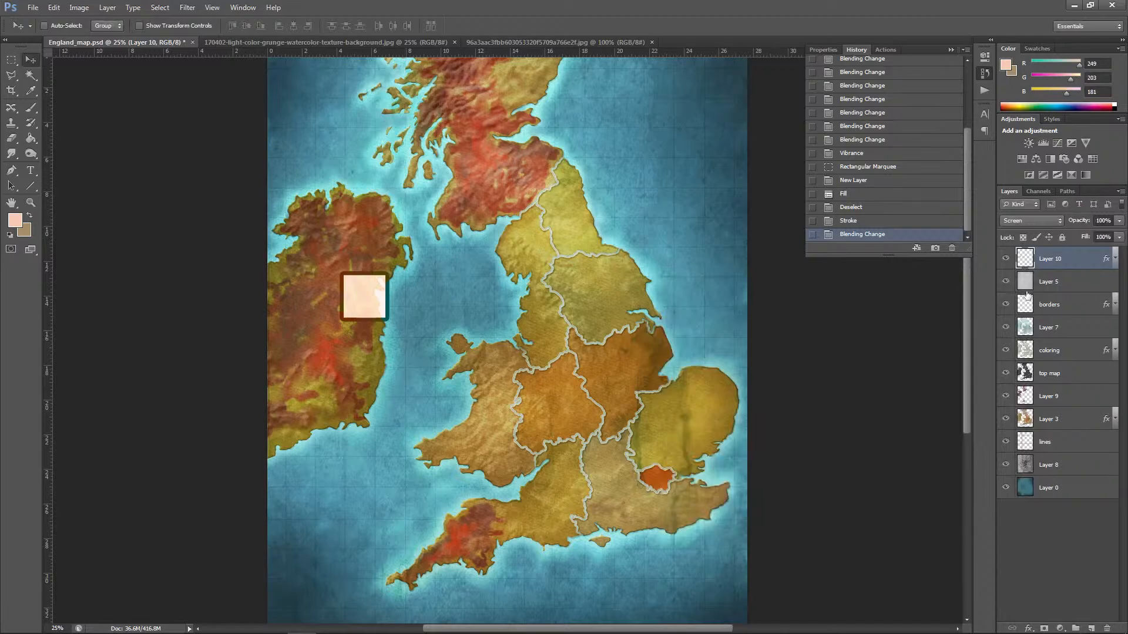
Step: Duplicate Layer 10, place the copy beneath it, and replace the copy's Stroke with a Drop Shadow
drag(1074, 262, 1092, 627)
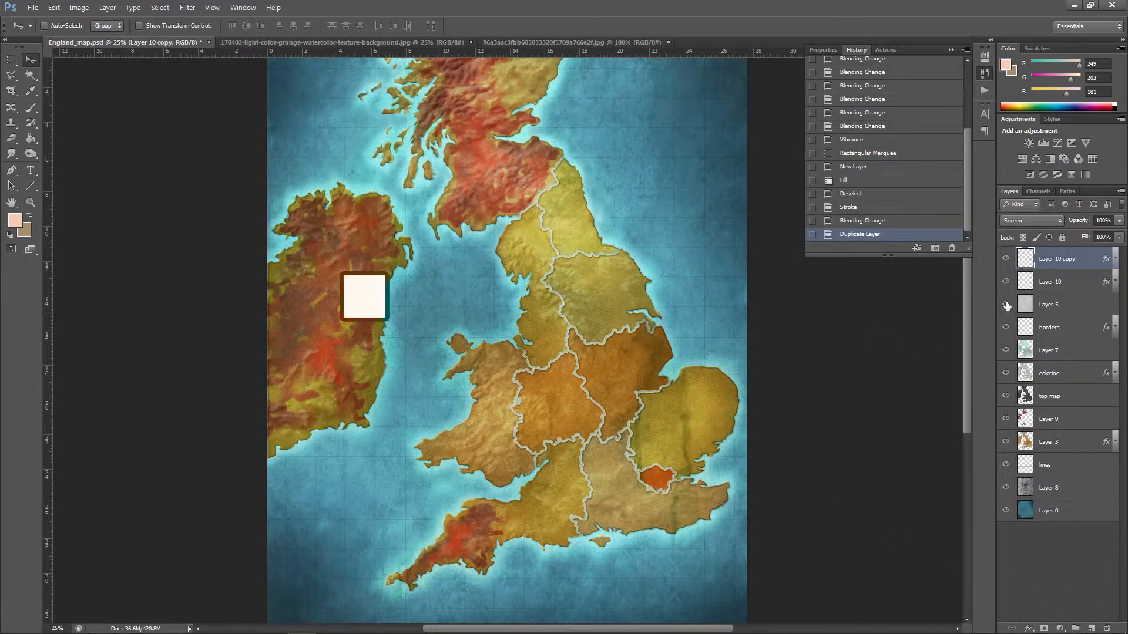
drag(1056, 264, 1049, 291)
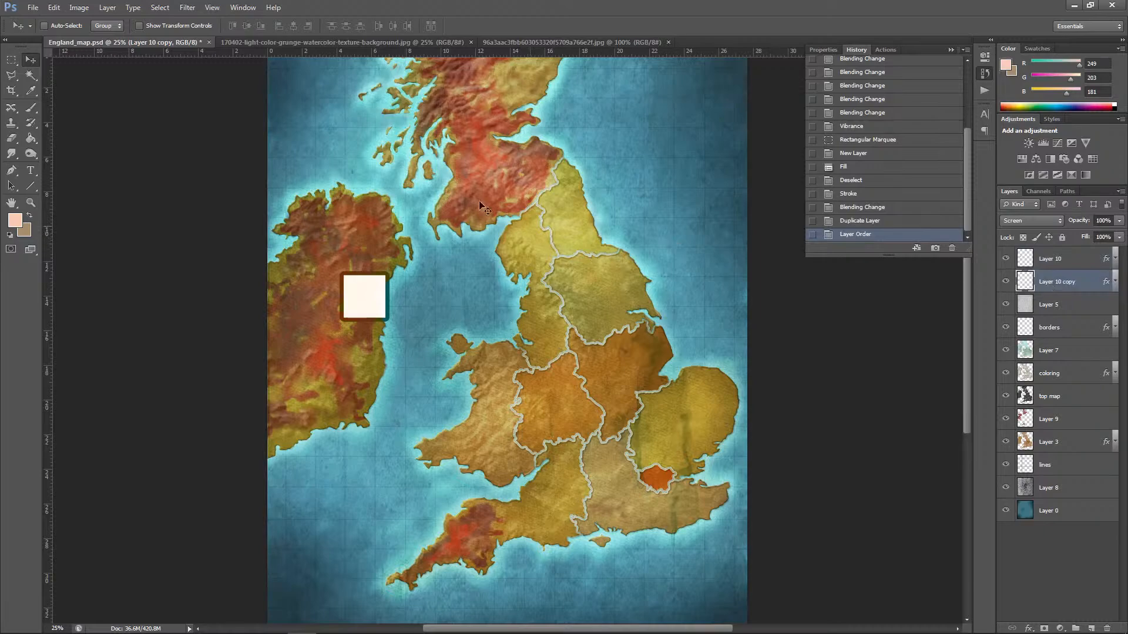
click(104, 8)
mouse_move(176, 70)
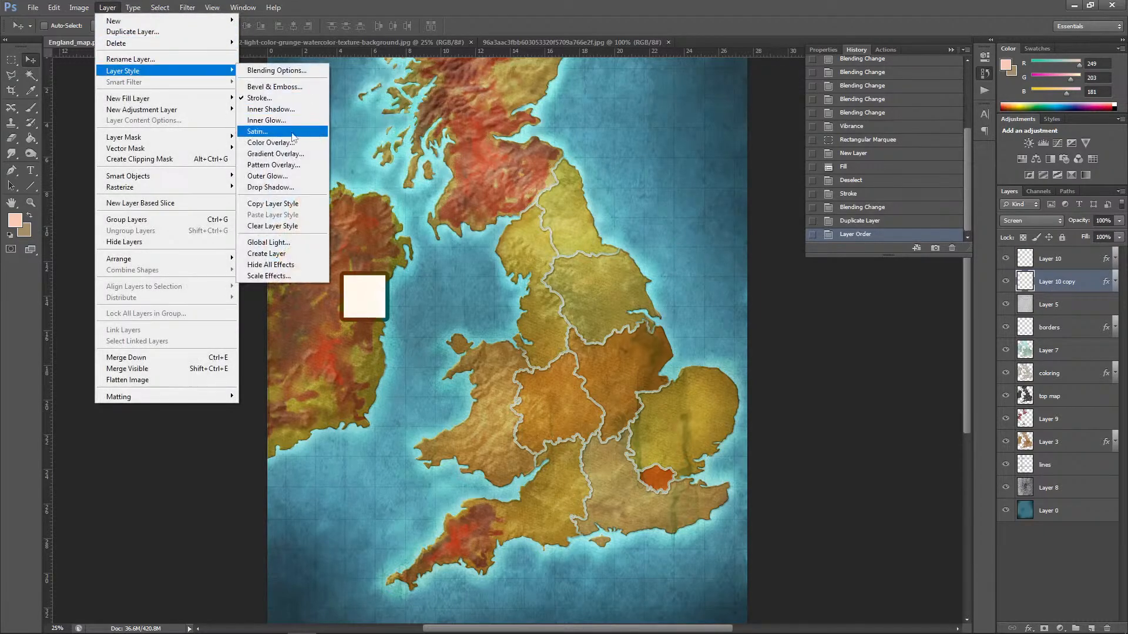
click(288, 187)
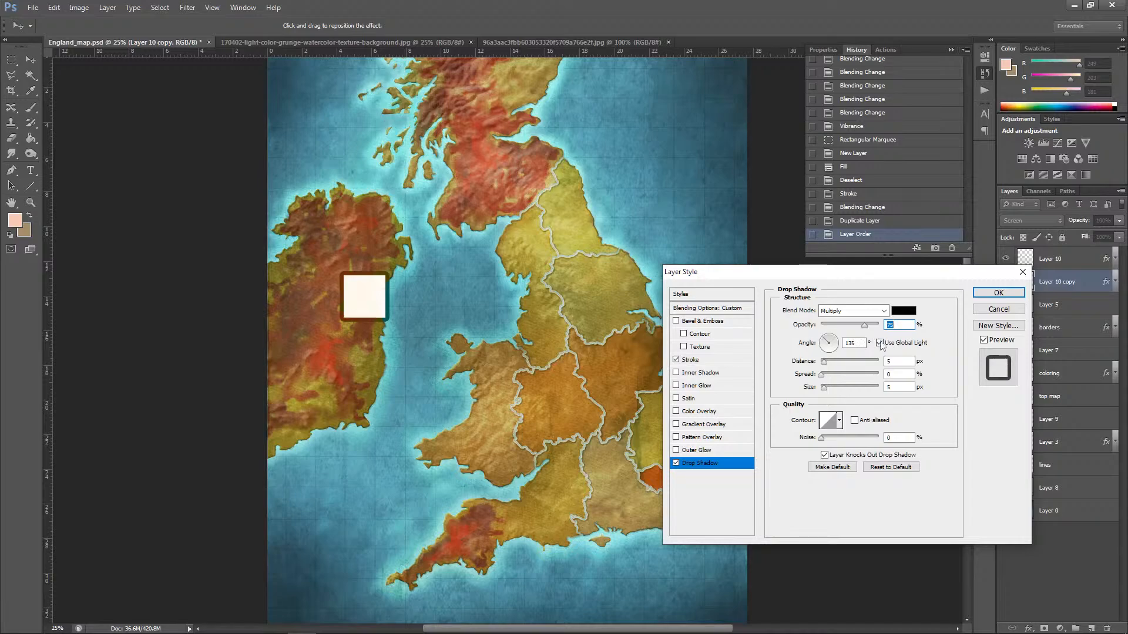
click(675, 360)
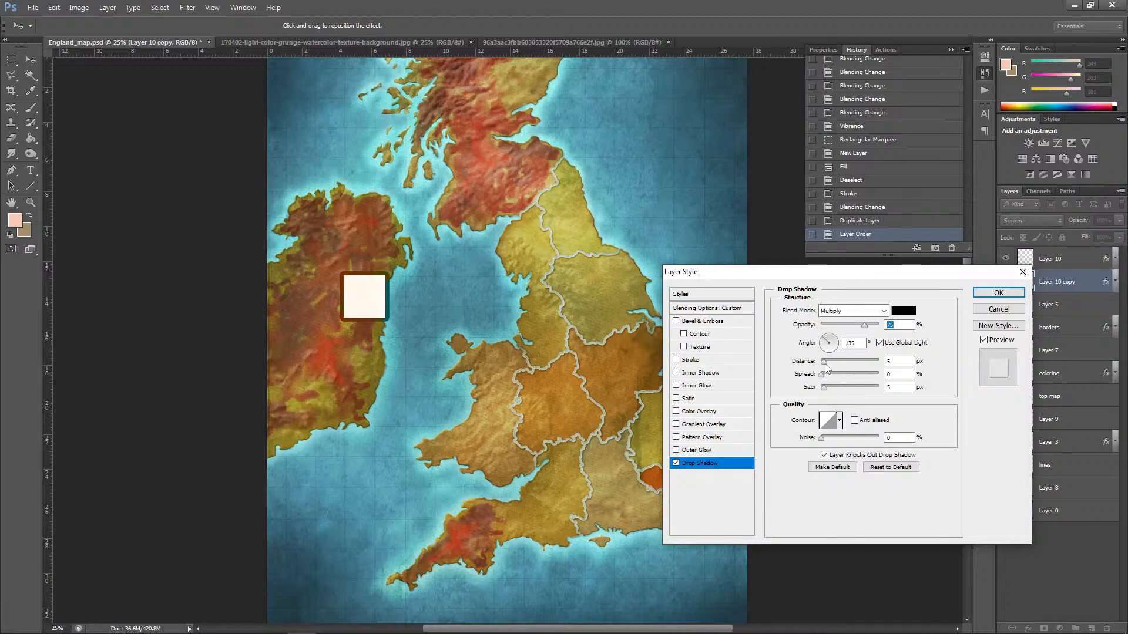
Step: Set the copy's drop shadow to distance 40 px, spread 10% and size 18 px, with global light off, and apply it
drag(825, 364, 845, 367)
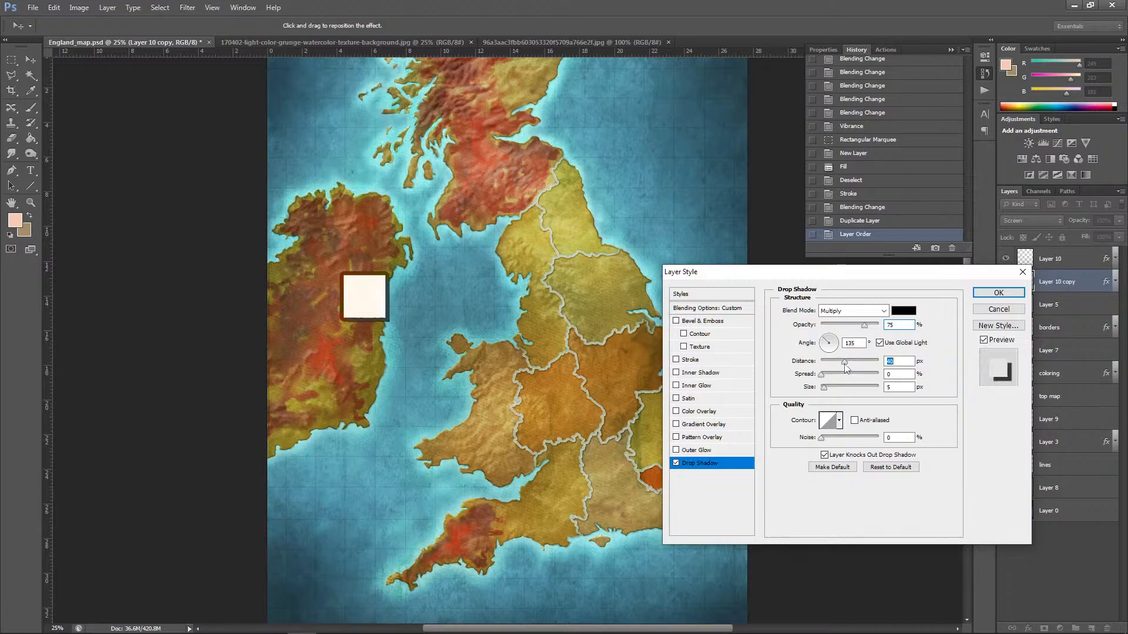
click(828, 339)
click(879, 343)
click(828, 344)
drag(825, 386, 826, 376)
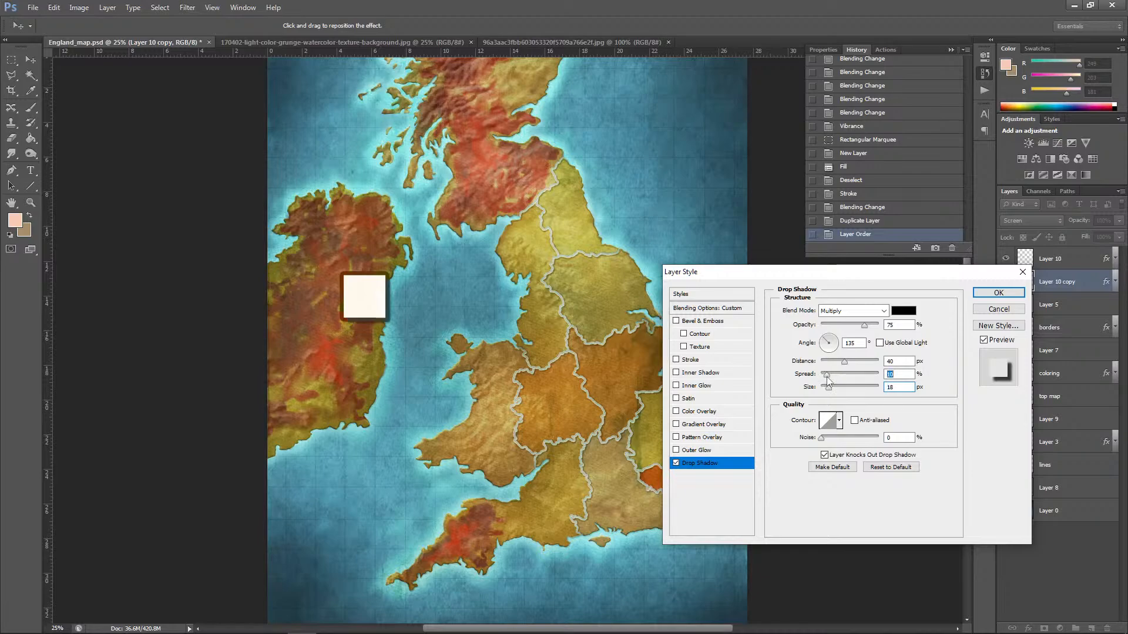
click(999, 293)
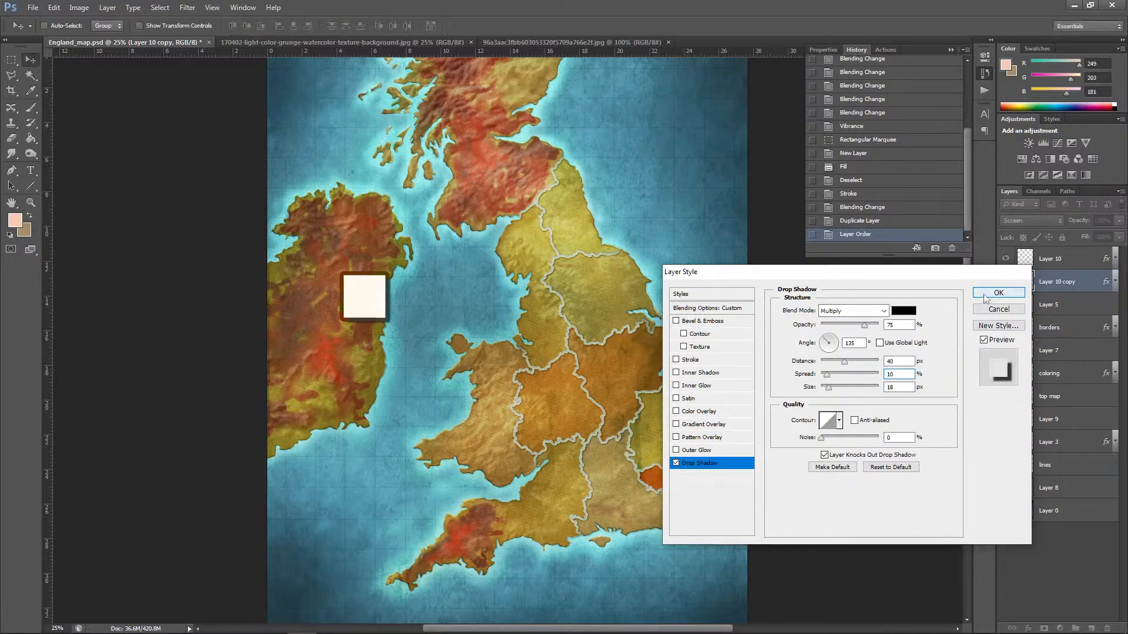
Step: Step Layer 10 copy's blend mode from Normal through Multiply, Darker Color and Lighter Color to Soft Light, and back one mode
click(1028, 222)
click(1012, 227)
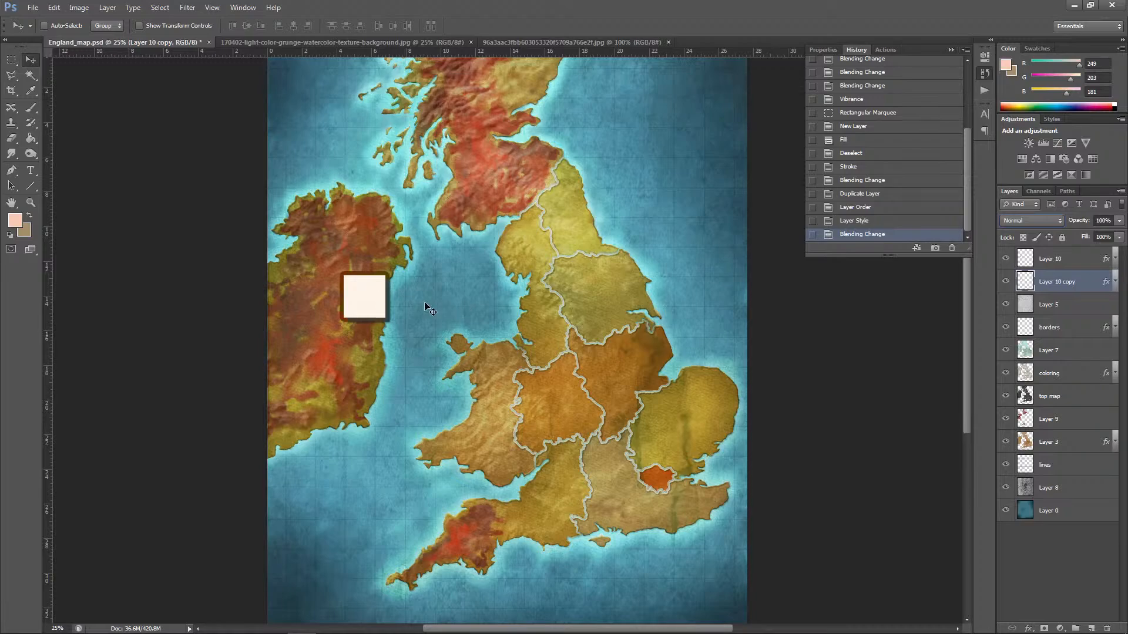
key(shift+plus)
key(shift+plus)
key(shift+plus)
key(shift+plus)
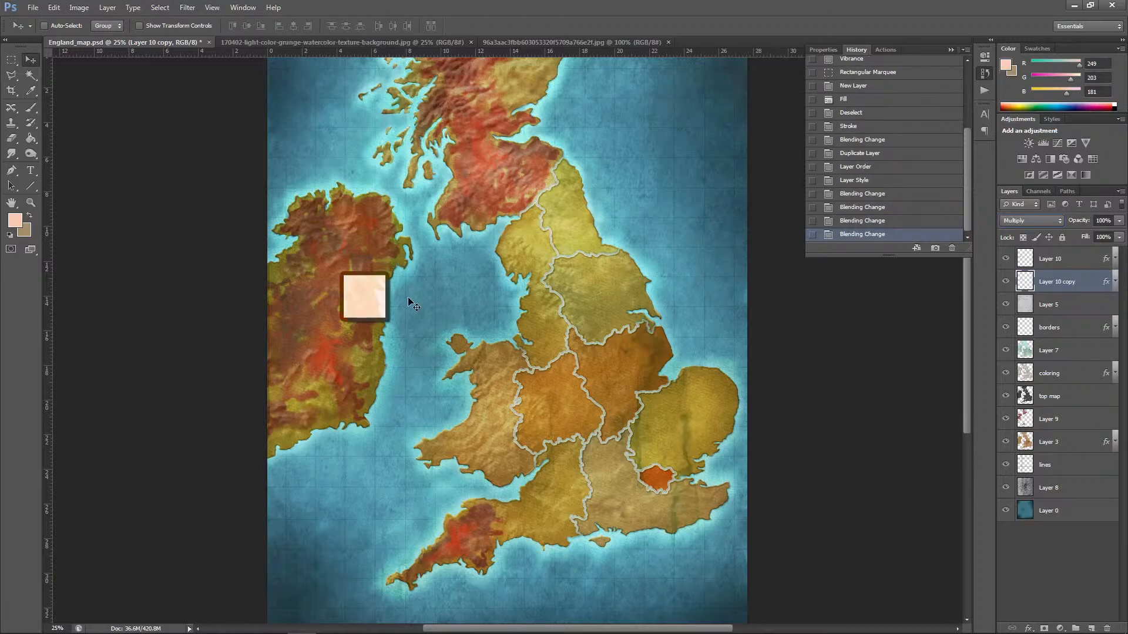
key(shift+plus)
key(shift+plus)
key(shift+plus)
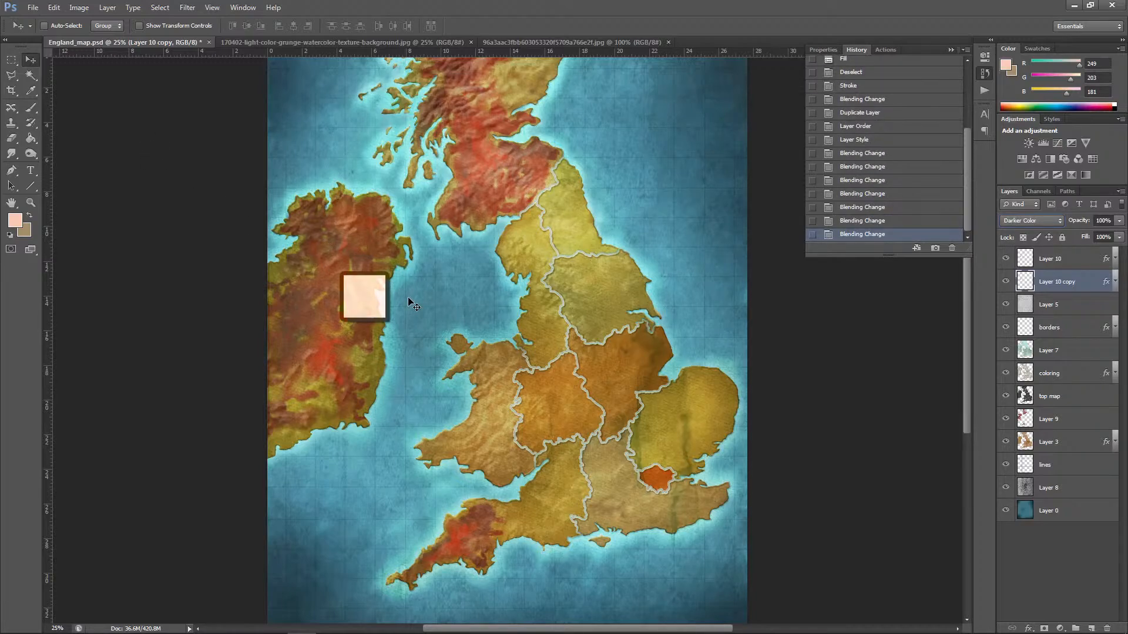
key(shift+plus)
key(shift+plus)
key(shift+plus)
key(shift+plus)
key(shift+plus)
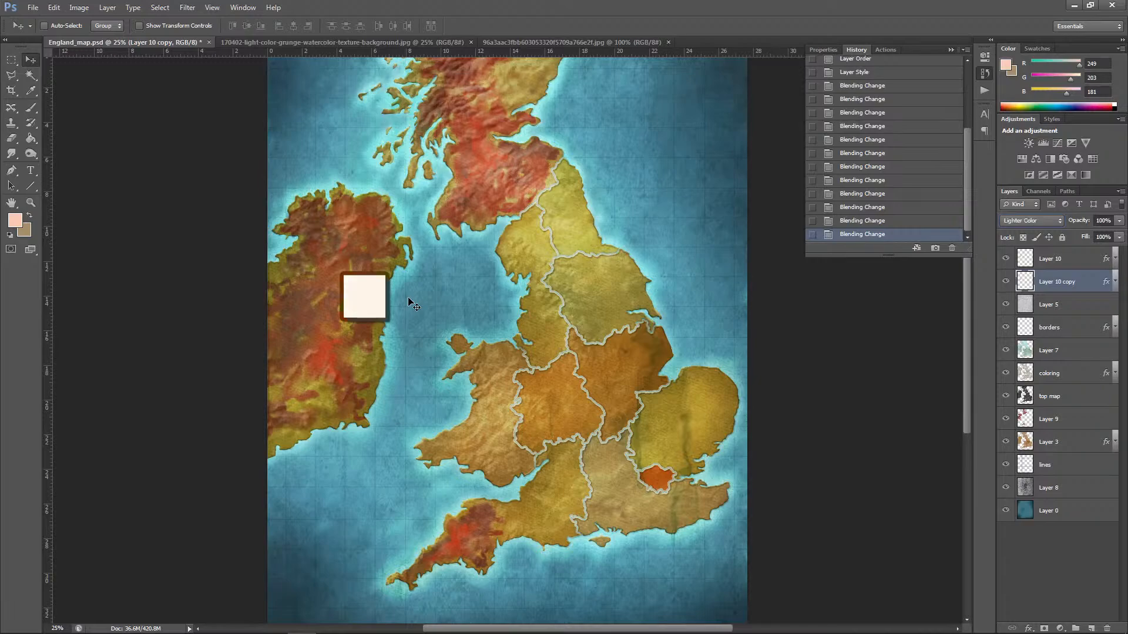
key(shift+plus)
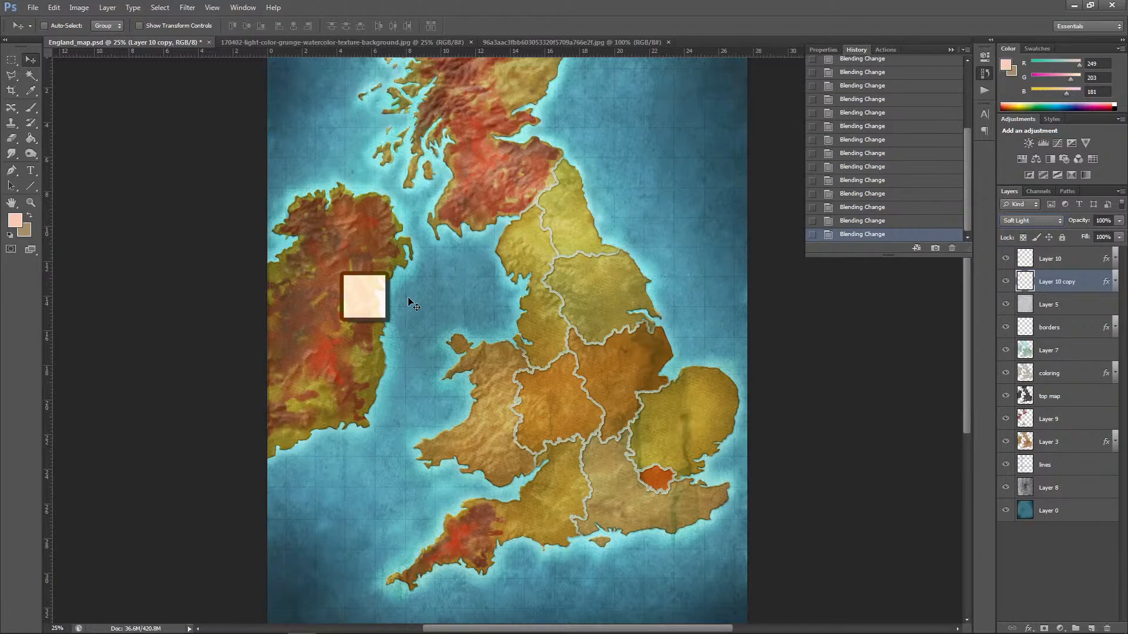
key(shift+minus)
Step: Select Layer 10 and Layer 10 copy together and move the square up onto northeast Ireland
click(1097, 263)
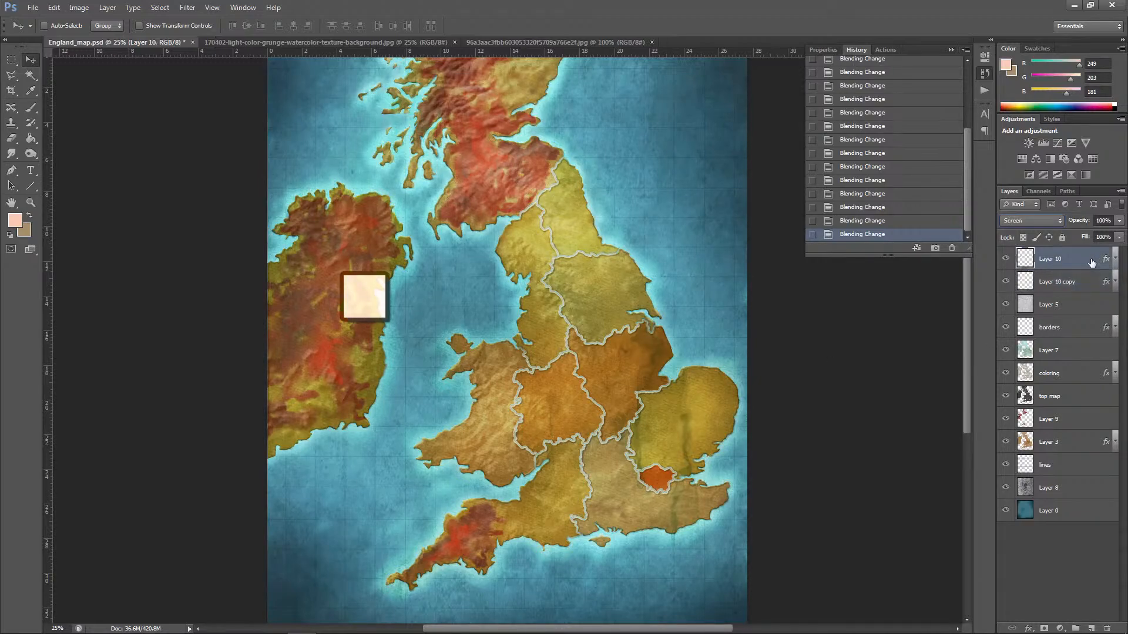
drag(376, 300, 372, 296)
key(ctrl+e)
key(ctrl+z)
shift+click(1079, 282)
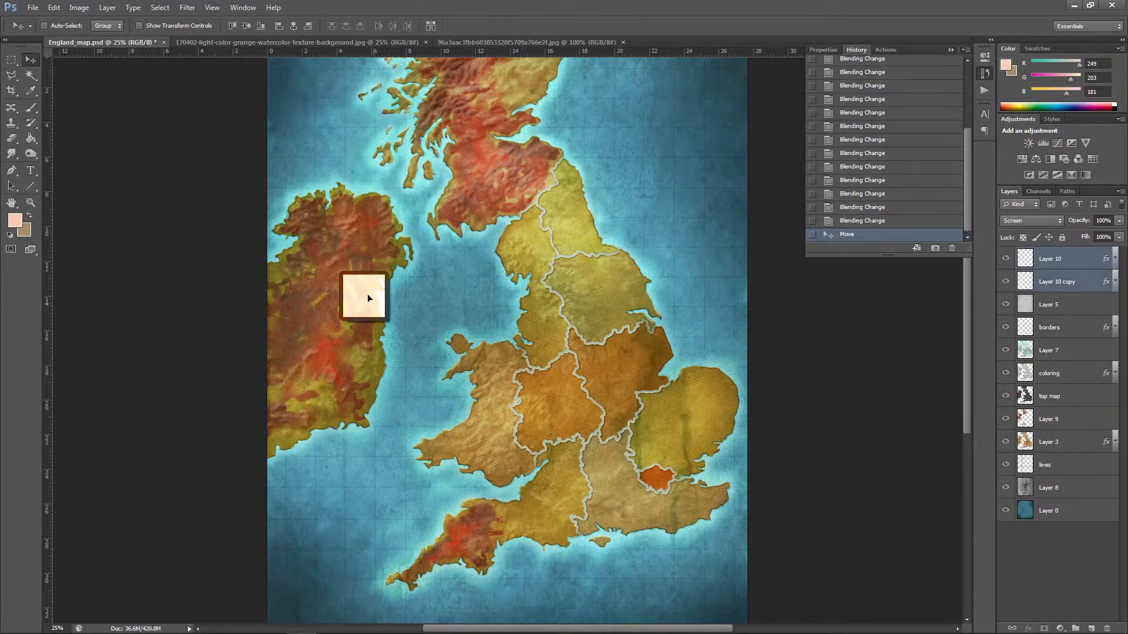
drag(368, 294, 351, 259)
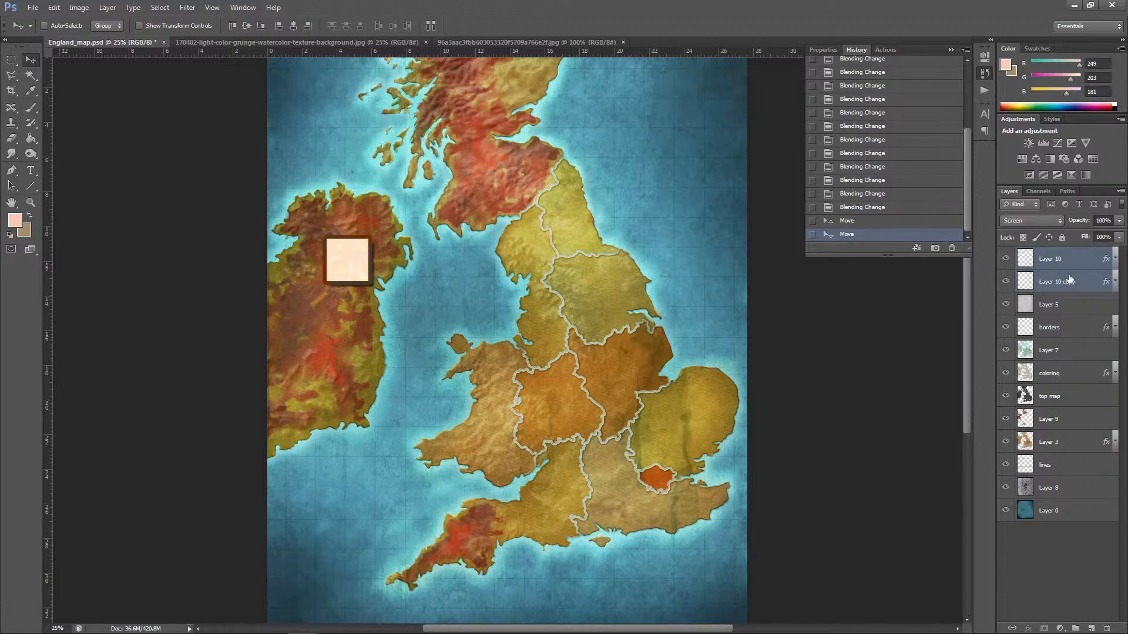
Step: Group the two square layers and duplicate the group twice, offsetting the first copy southeast onto Ireland's east coast
key(ctrl+g)
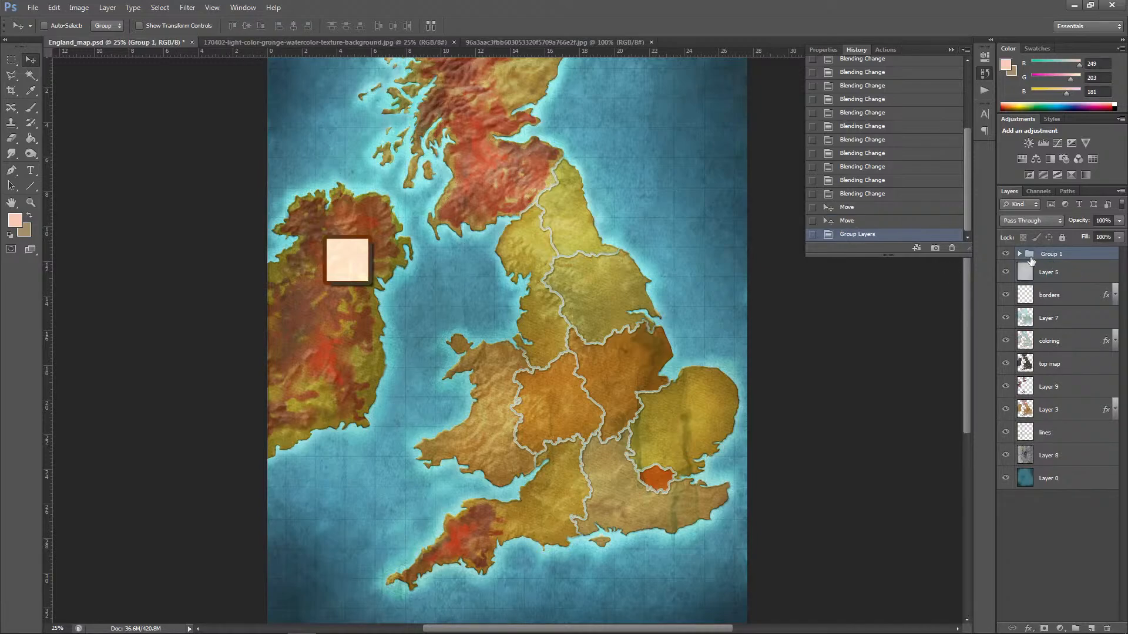
drag(1065, 257, 1091, 628)
drag(364, 275, 396, 330)
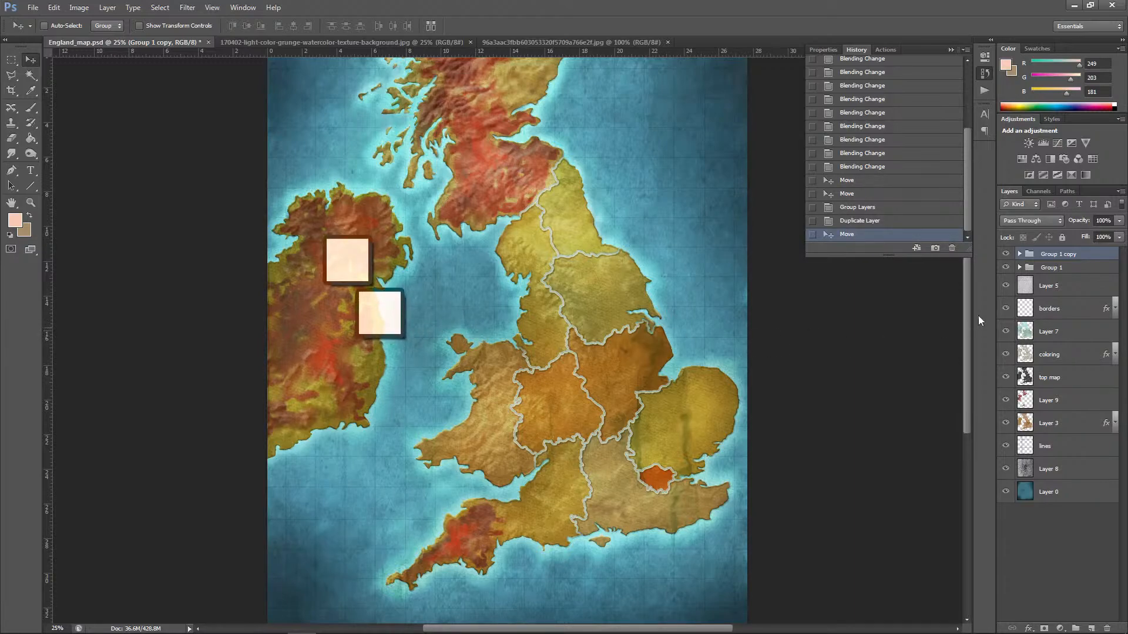
drag(1056, 263, 1091, 628)
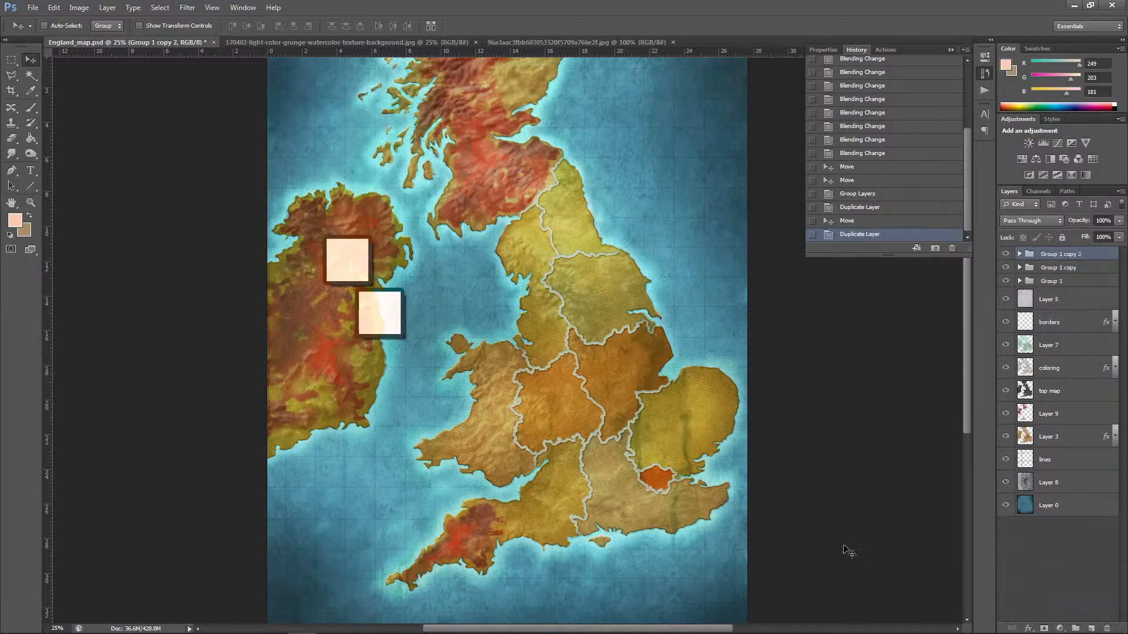
Step: Move the second group copy to Wales's northwest coast, duplicate it, and place the new copy on central Wales
drag(373, 317, 420, 345)
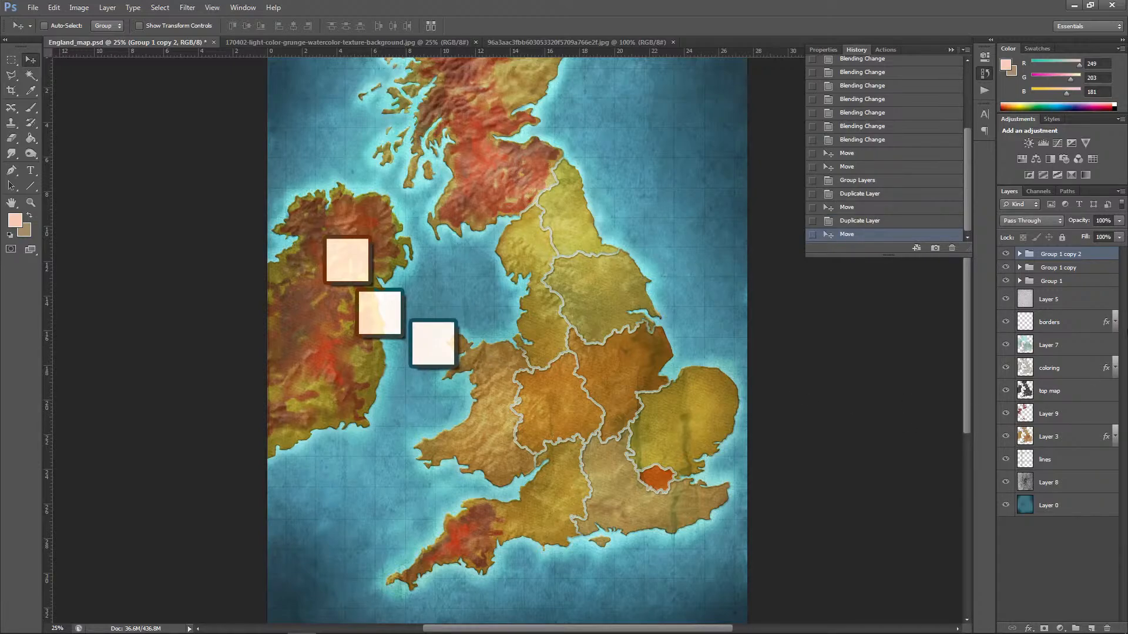
drag(1099, 258, 1091, 628)
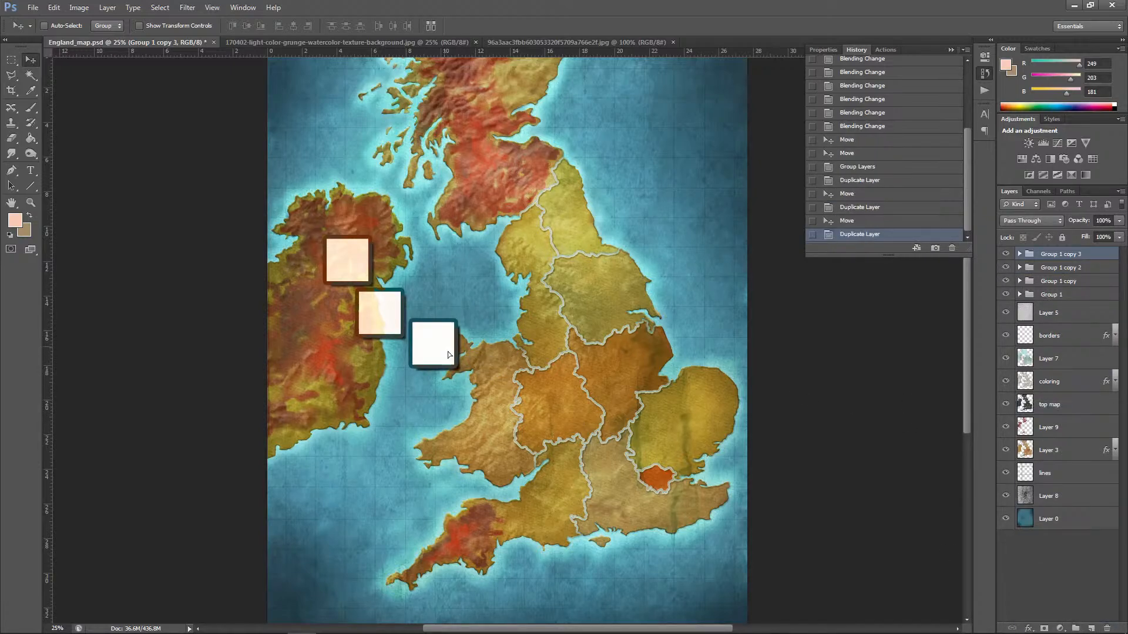
drag(448, 351, 479, 403)
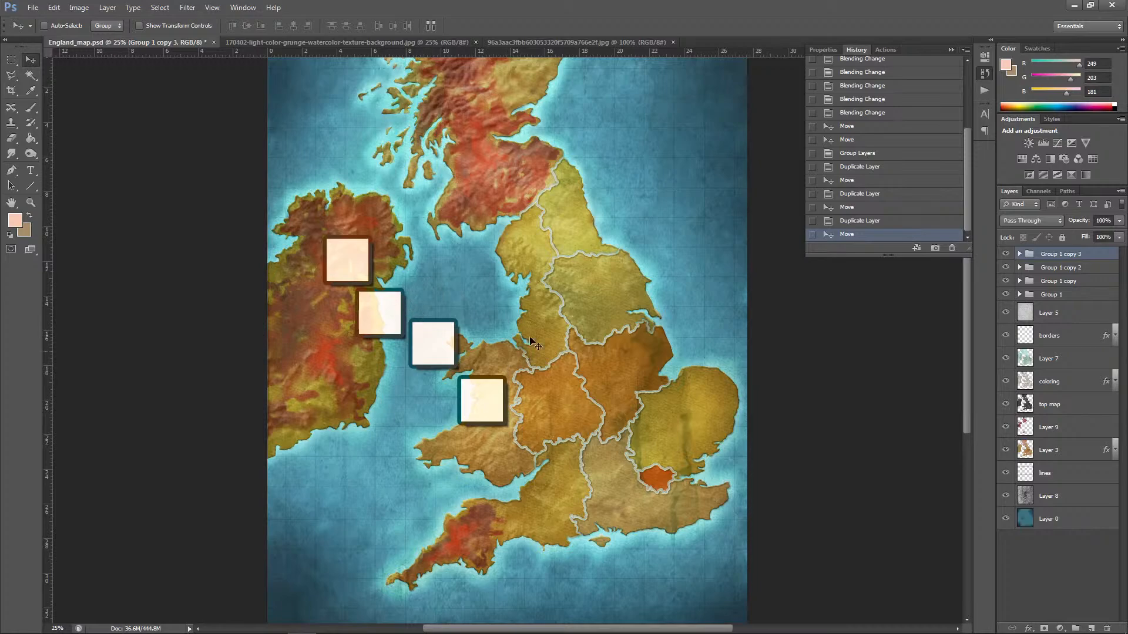
Step: Select all four square groups together, scale them down to about 90.6%, and apply the transform
shift+click(1084, 295)
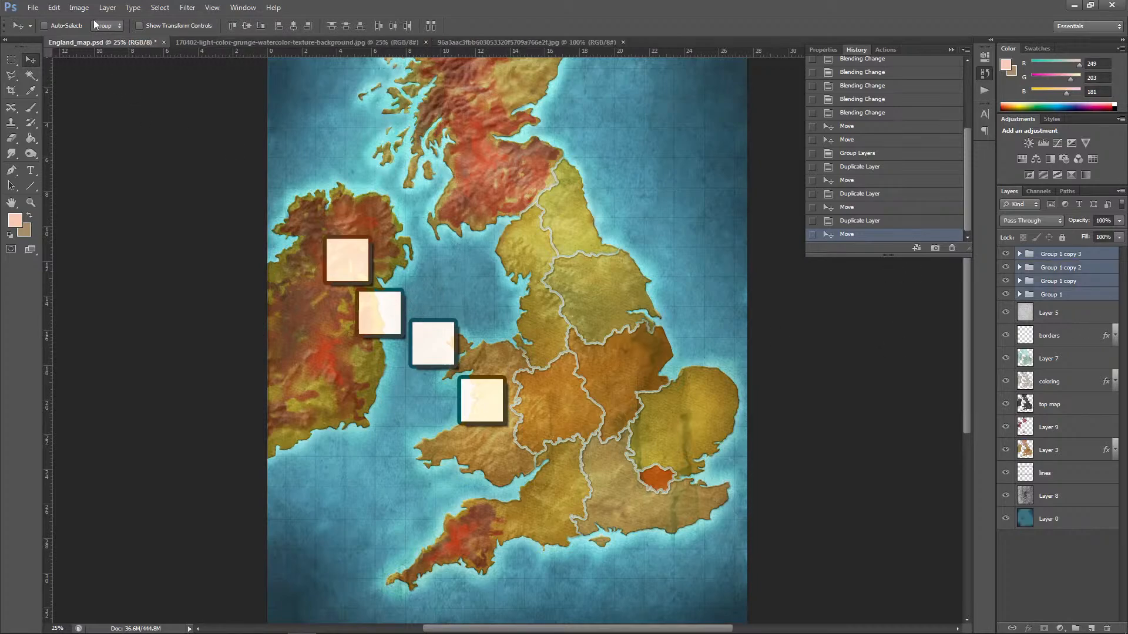
click(54, 7)
mouse_move(82, 237)
click(241, 254)
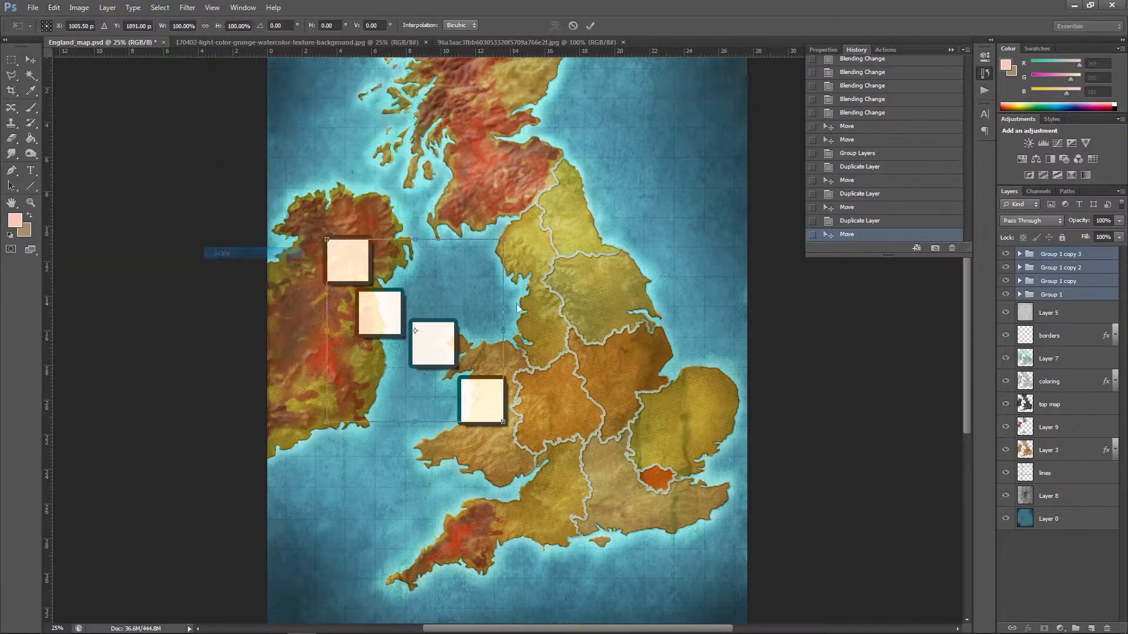
drag(511, 239, 494, 256)
drag(377, 321, 394, 320)
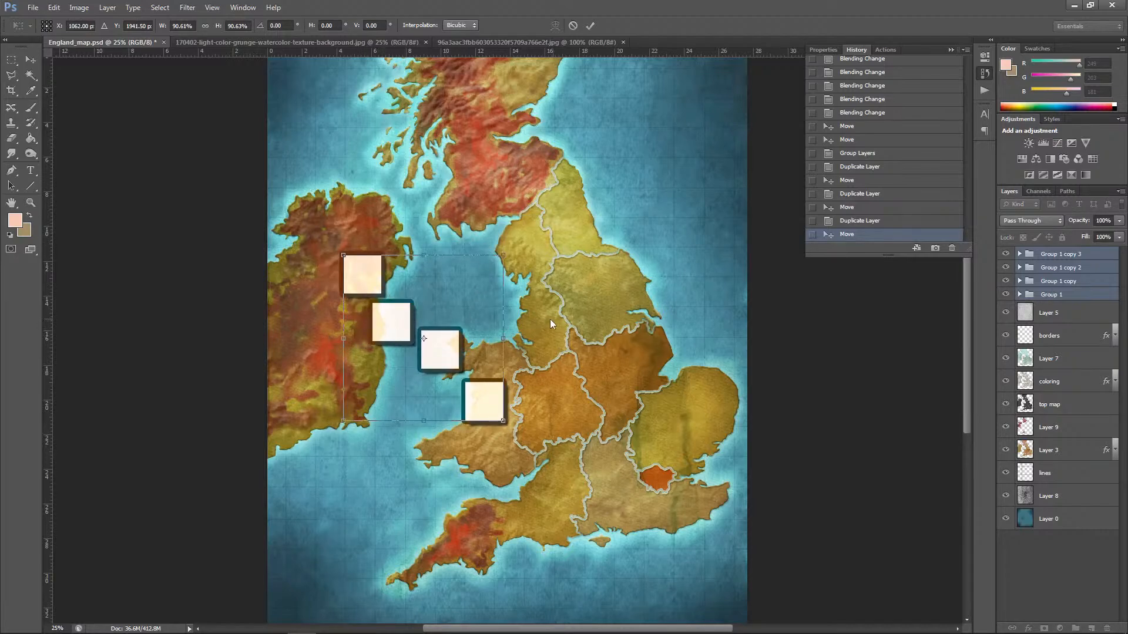
click(31, 59)
click(536, 241)
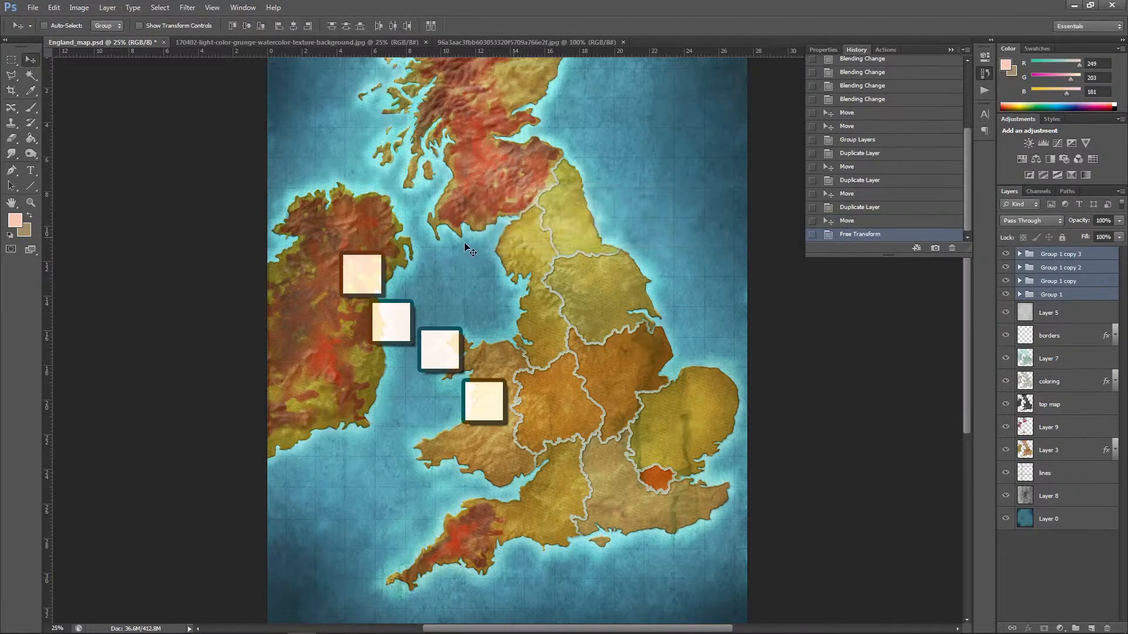
Step: Create a new layer above Layer 5 and paint a curved route from Wales toward London with a 25 px bristle brush
click(30, 108)
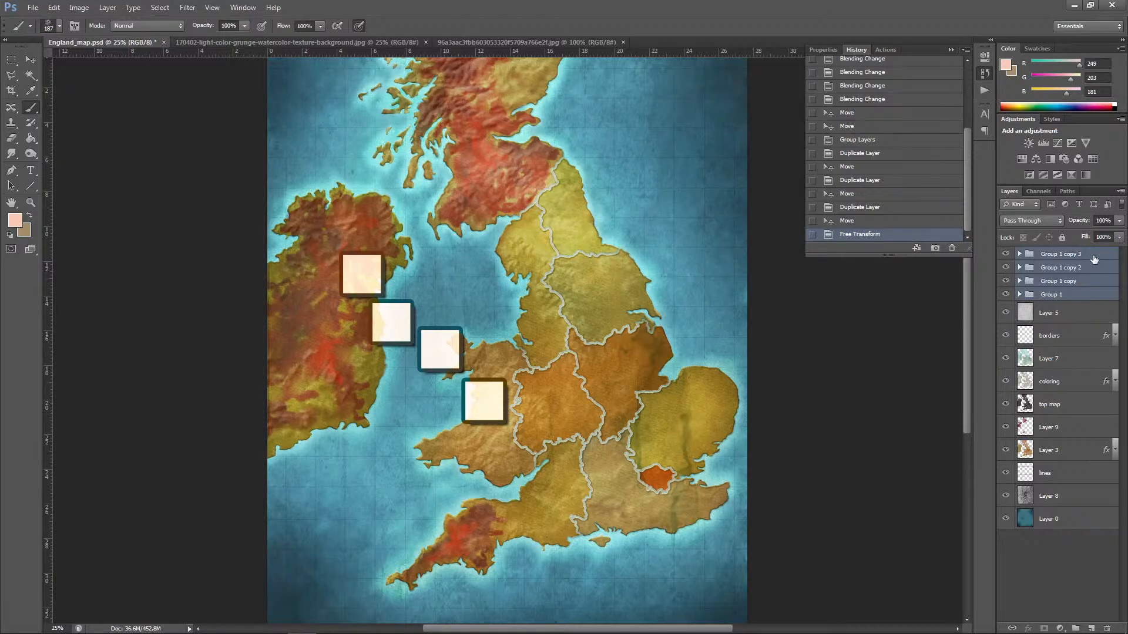
click(1075, 313)
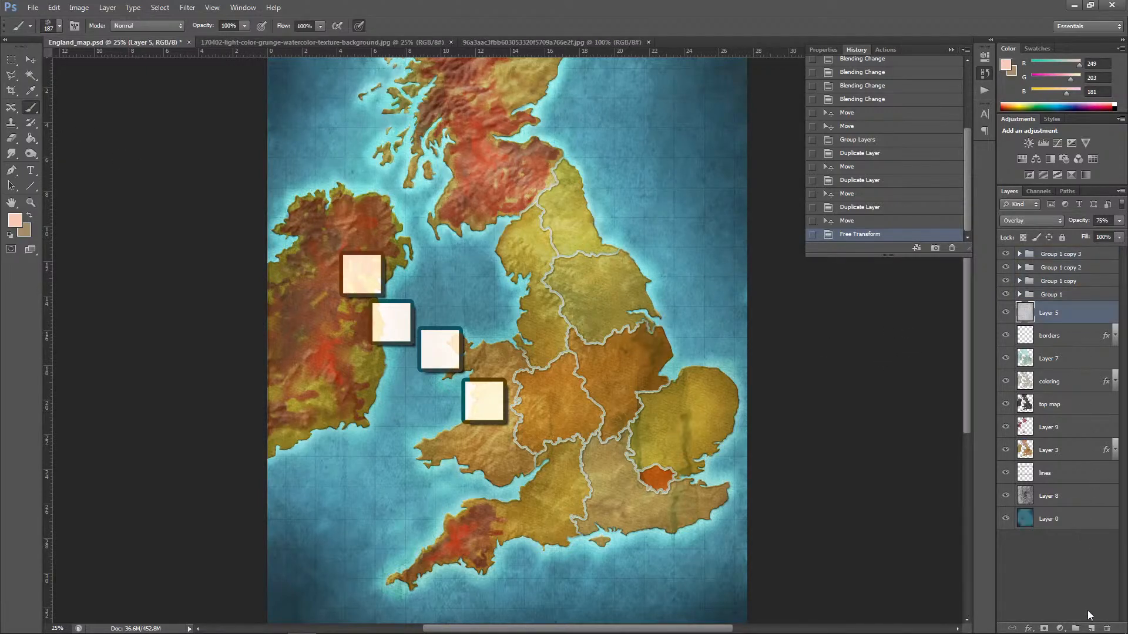
click(1091, 628)
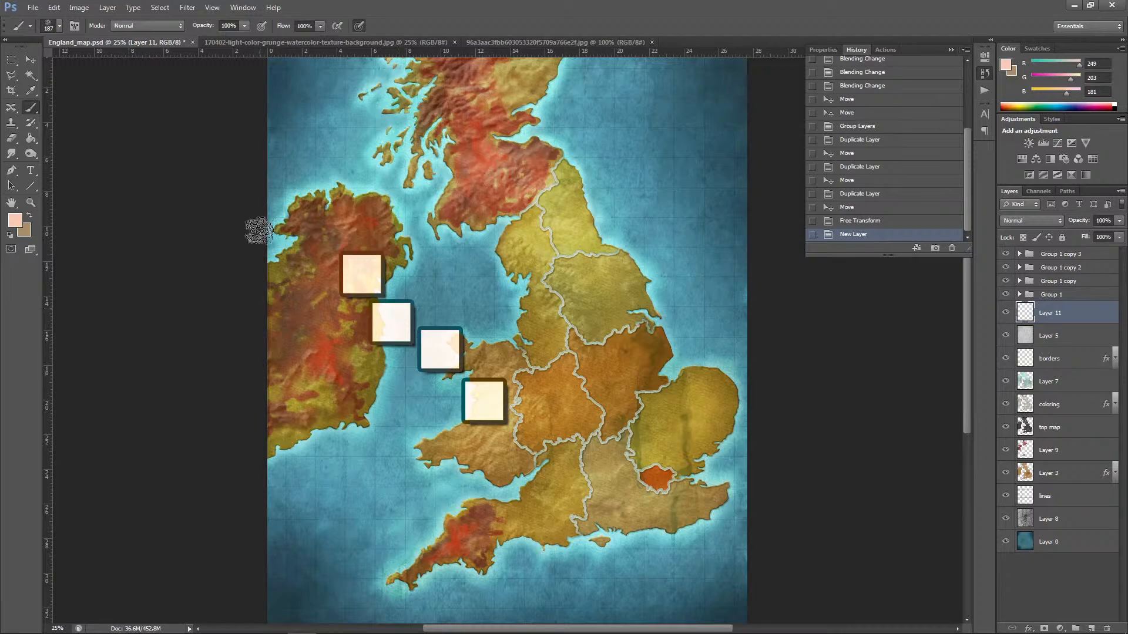
click(59, 26)
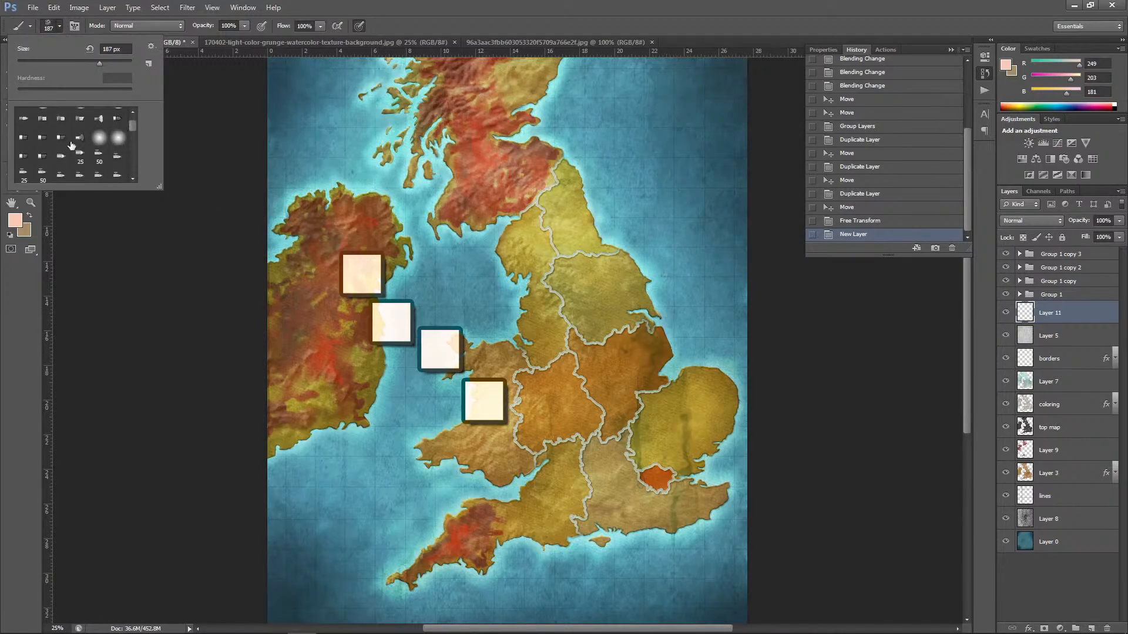
click(61, 138)
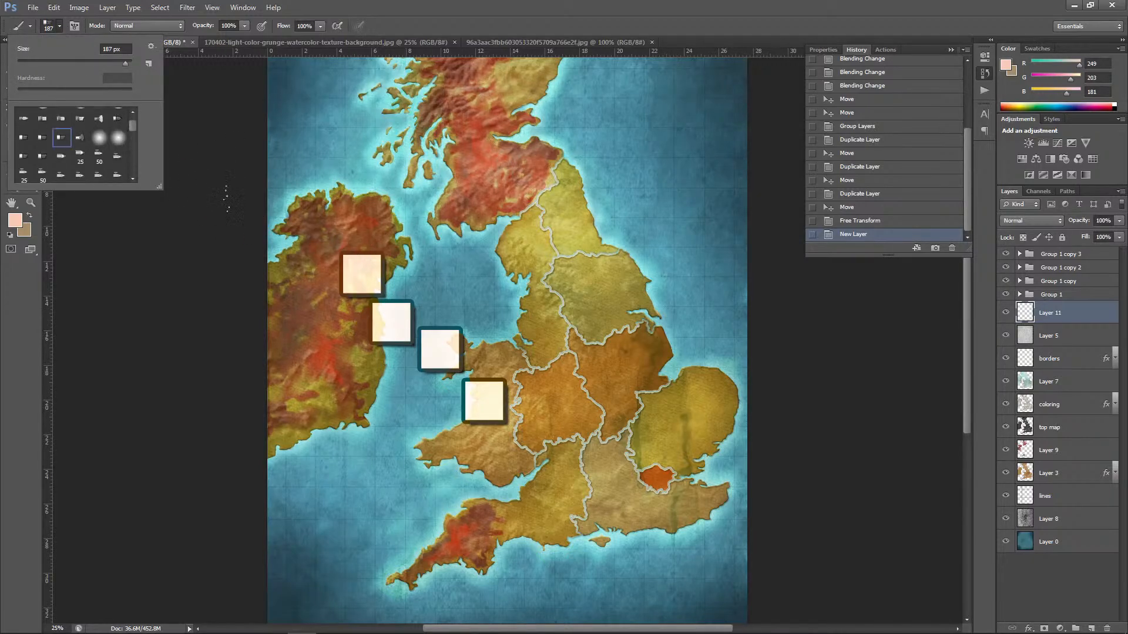
click(41, 62)
key(Return)
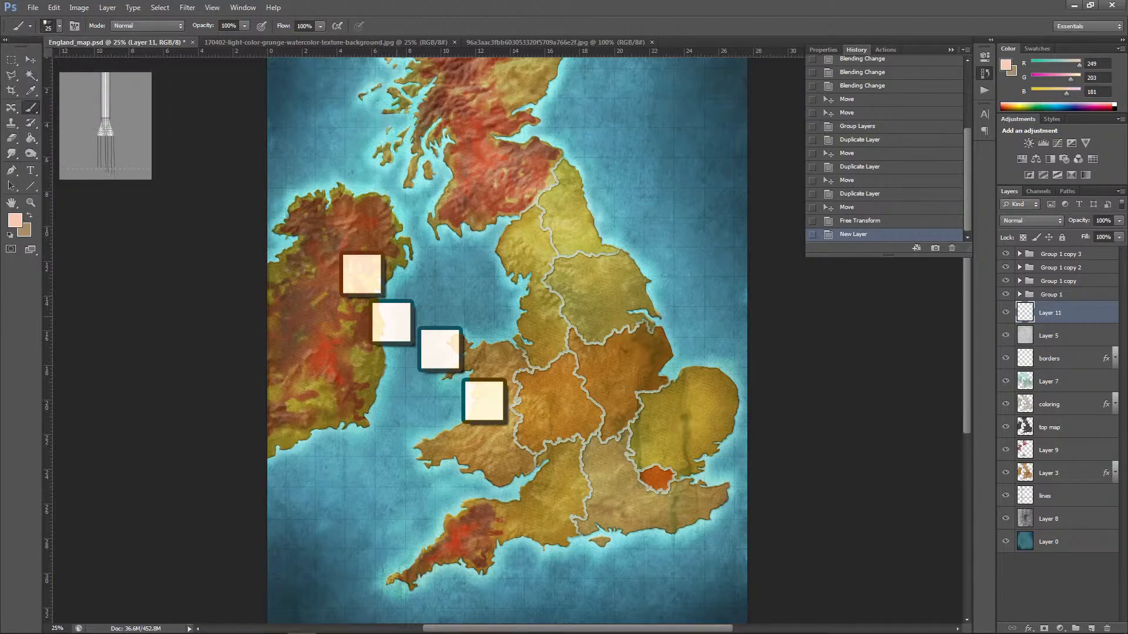
mouse_move(513, 435)
mouse_down()
mouse_move(586, 430)
mouse_move(633, 468)
mouse_up()
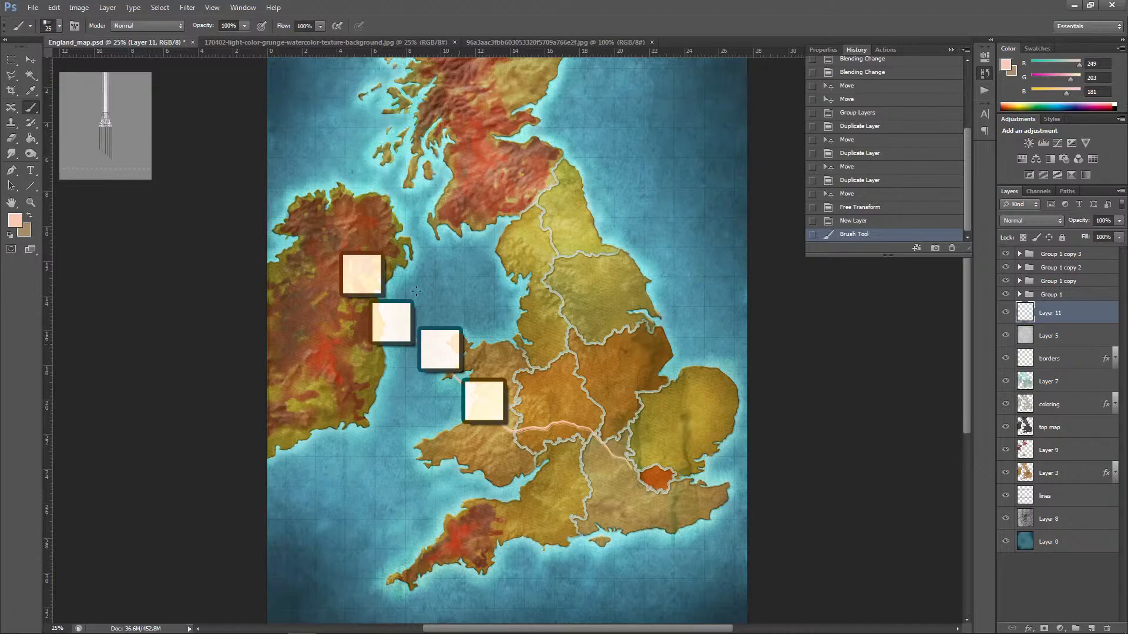
Step: Set the foreground color to black and sketch a route from northwest Wales toward London, with two circles along it
click(19, 223)
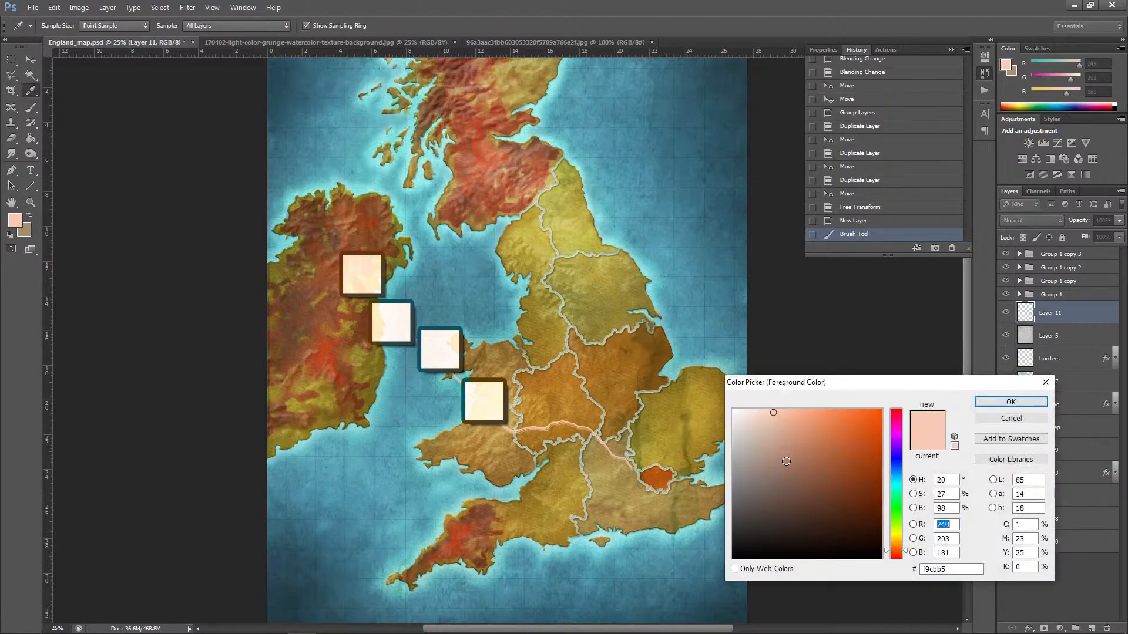
drag(786, 462, 886, 561)
click(987, 403)
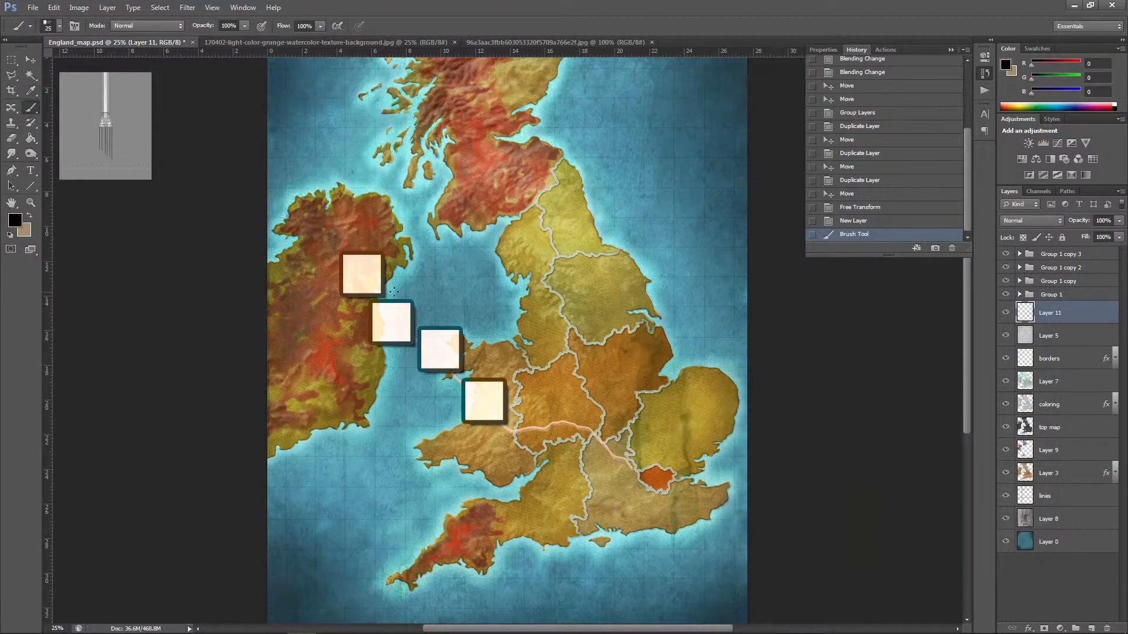
mouse_move(441, 374)
mouse_down()
mouse_move(522, 431)
mouse_move(507, 363)
mouse_move(520, 434)
mouse_move(573, 423)
mouse_move(633, 469)
mouse_up()
mouse_move(525, 410)
mouse_down()
mouse_move(553, 452)
mouse_move(535, 406)
mouse_up()
mouse_move(578, 431)
mouse_down()
mouse_move(587, 454)
mouse_move(600, 425)
mouse_up()
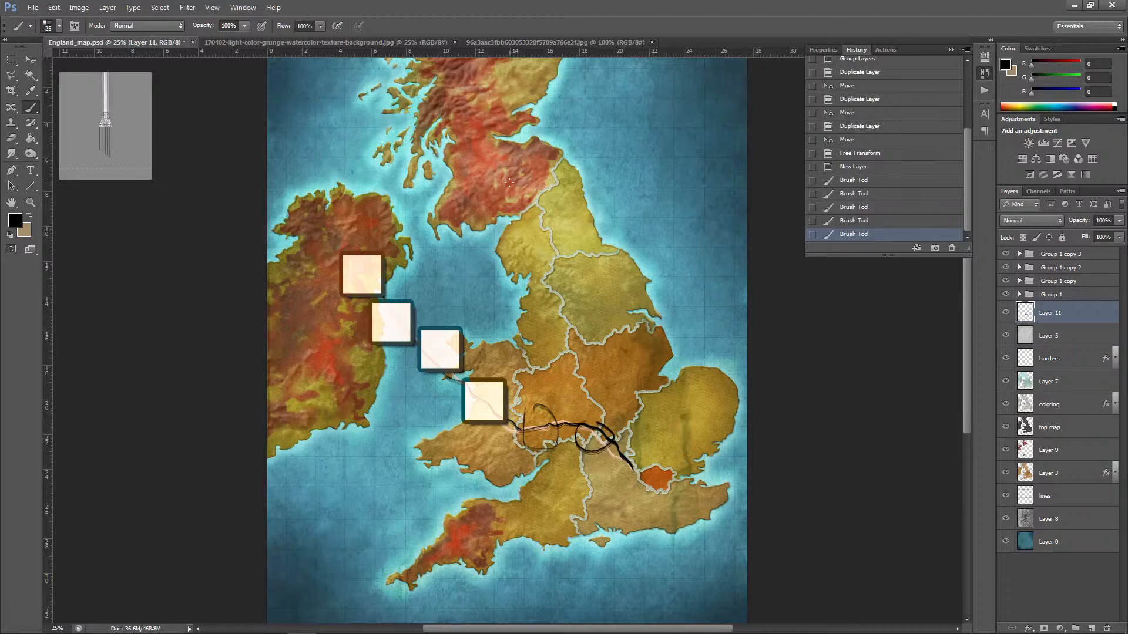
Step: Sketch linked circles from southern Scotland down eastern England to East Anglia, plus another chain along the south coast
mouse_move(508, 181)
mouse_down()
mouse_move(541, 183)
mouse_move(513, 171)
mouse_move(563, 212)
mouse_up()
mouse_move(560, 210)
mouse_down()
mouse_move(588, 229)
mouse_move(564, 205)
mouse_up()
mouse_move(581, 241)
mouse_down()
mouse_move(583, 298)
mouse_move(602, 304)
mouse_move(619, 351)
mouse_move(639, 366)
mouse_move(627, 384)
mouse_move(647, 450)
mouse_up()
mouse_move(469, 526)
mouse_down()
mouse_move(553, 524)
mouse_move(638, 493)
mouse_move(605, 507)
mouse_up()
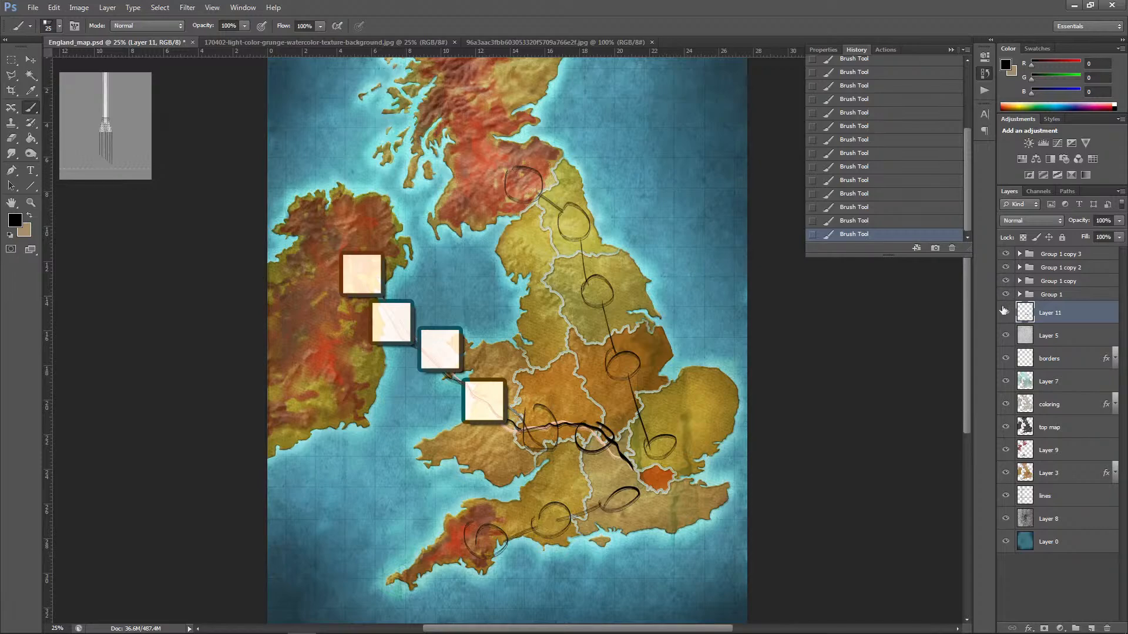
Step: Delete the four square marker groups and the sketch layer, Layer 11
click(1093, 255)
key(Delete)
key(Delete)
key(Delete)
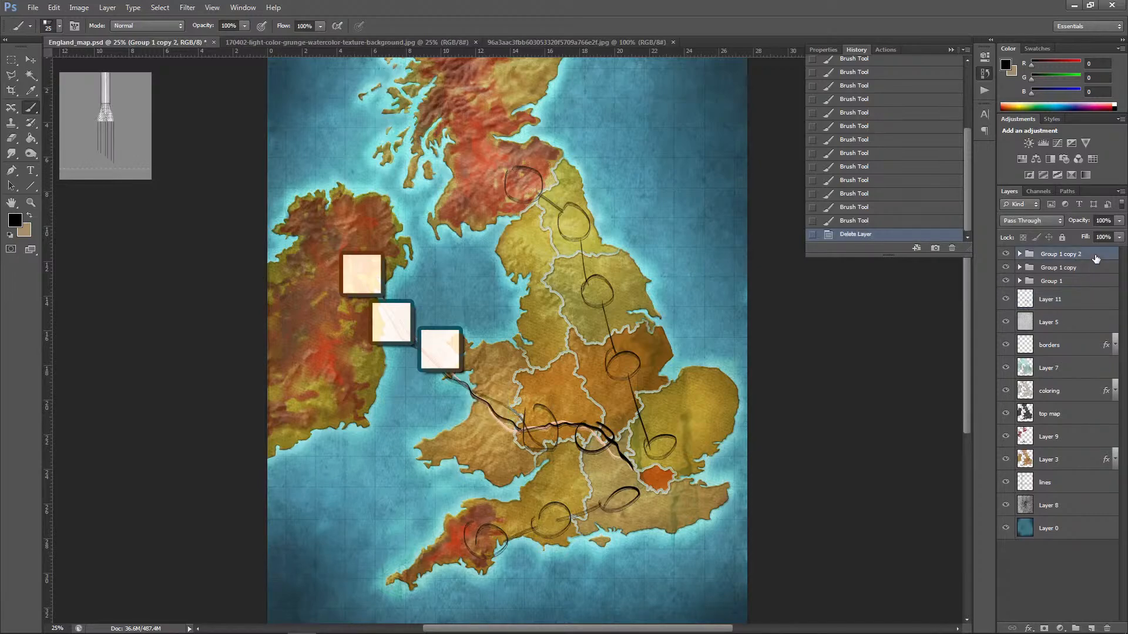
key(Delete)
key(Delete)
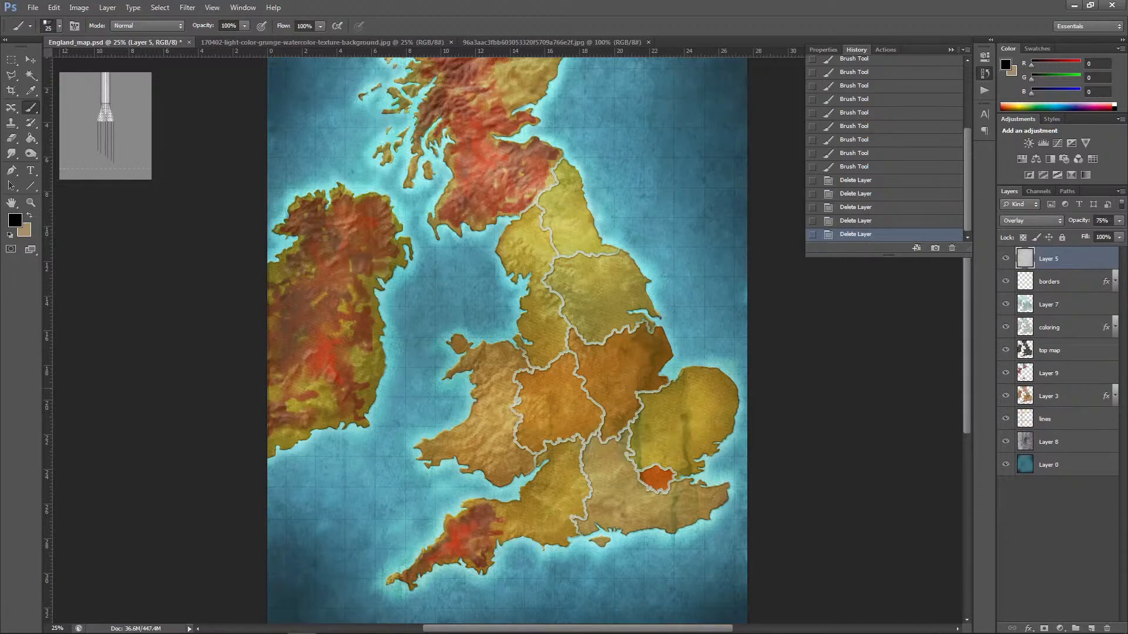
Step: Try a different opacity on Layer 9 and return it to 100%
key(ctrl+minus)
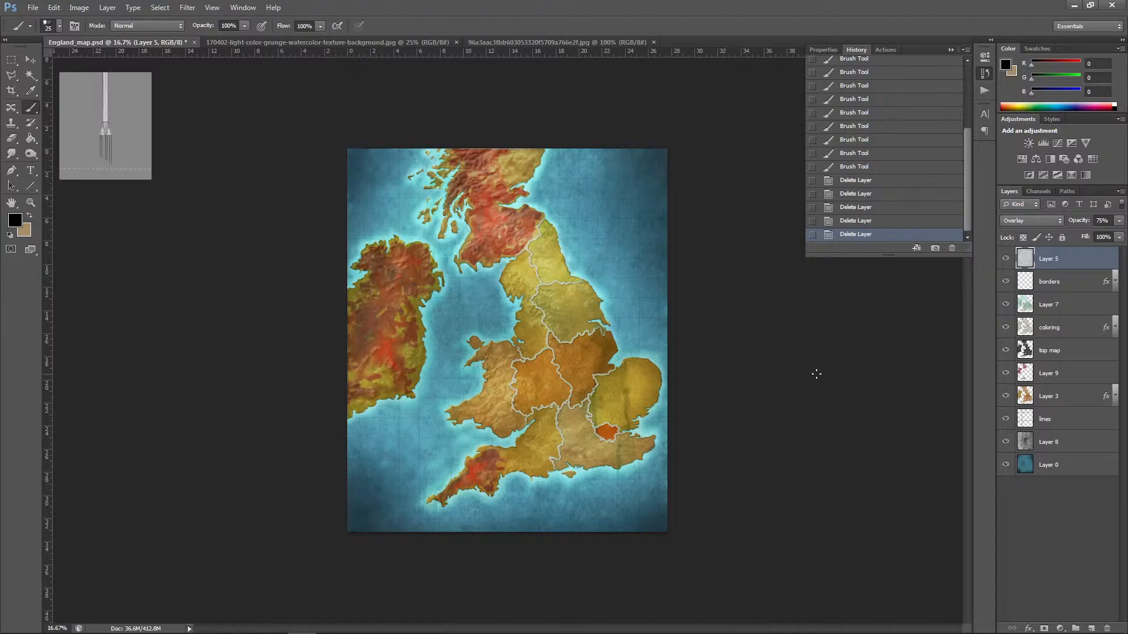
key(ctrl+plus)
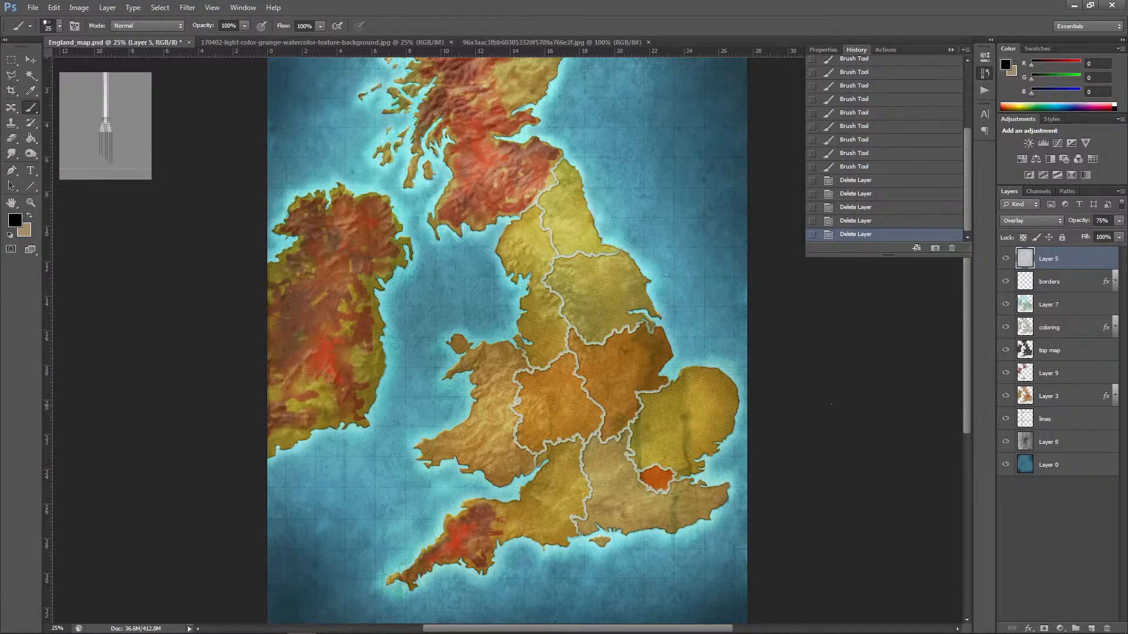
click(1059, 375)
click(1120, 222)
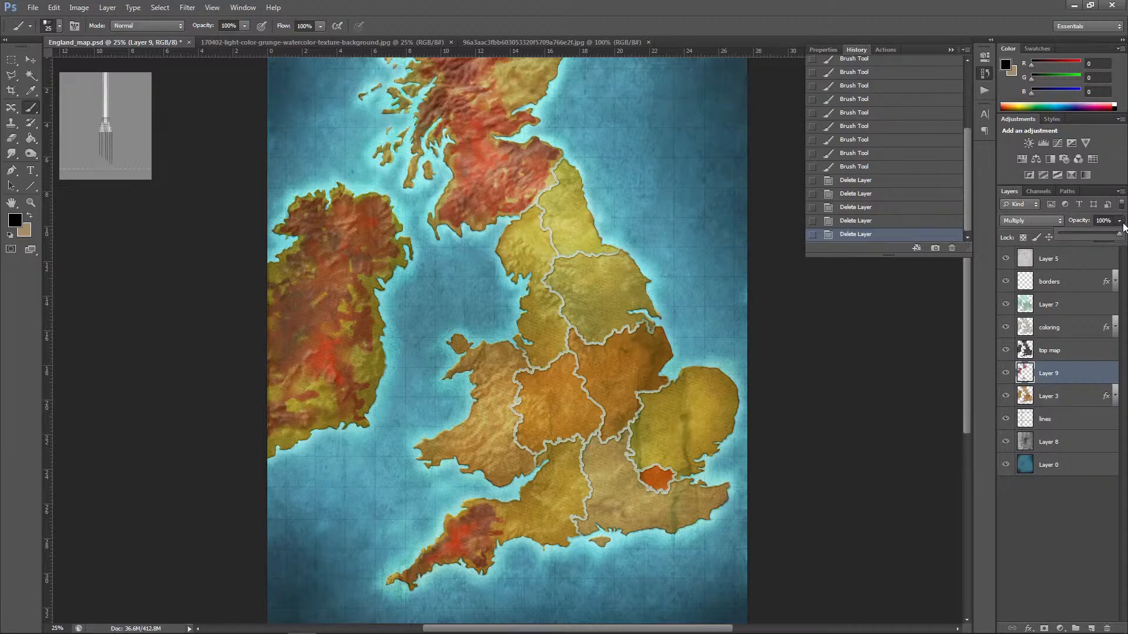
drag(1110, 237, 1119, 234)
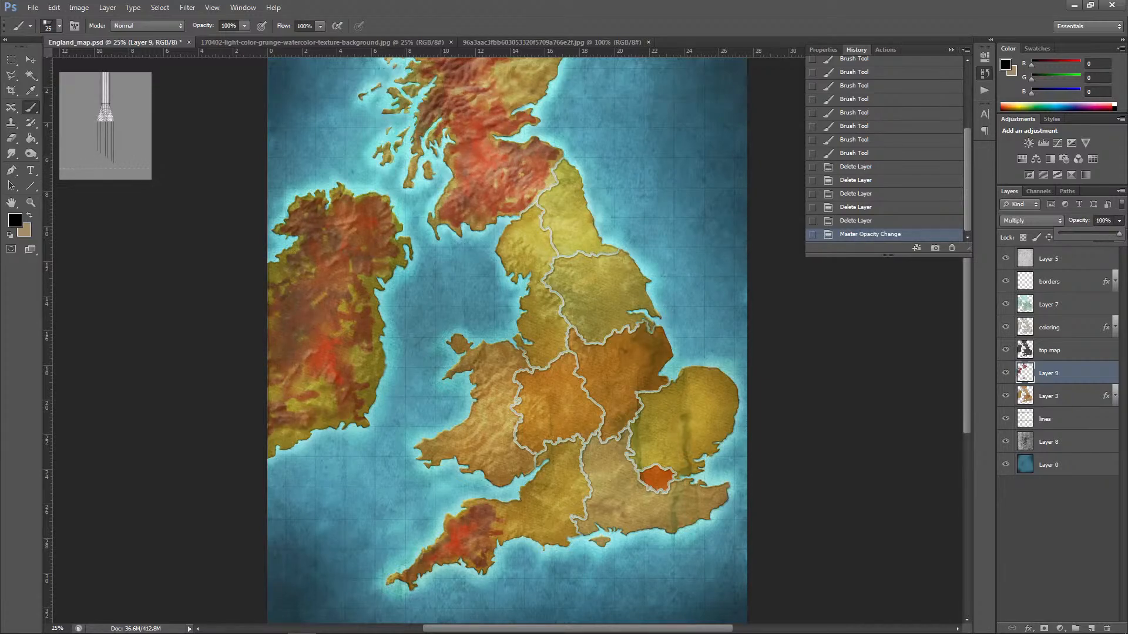
Step: Add a drop shadow to Layer 9 with global light off, opacity 95%, angle 127°, distance 8 px, spread 5% and size 4 px
click(78, 8)
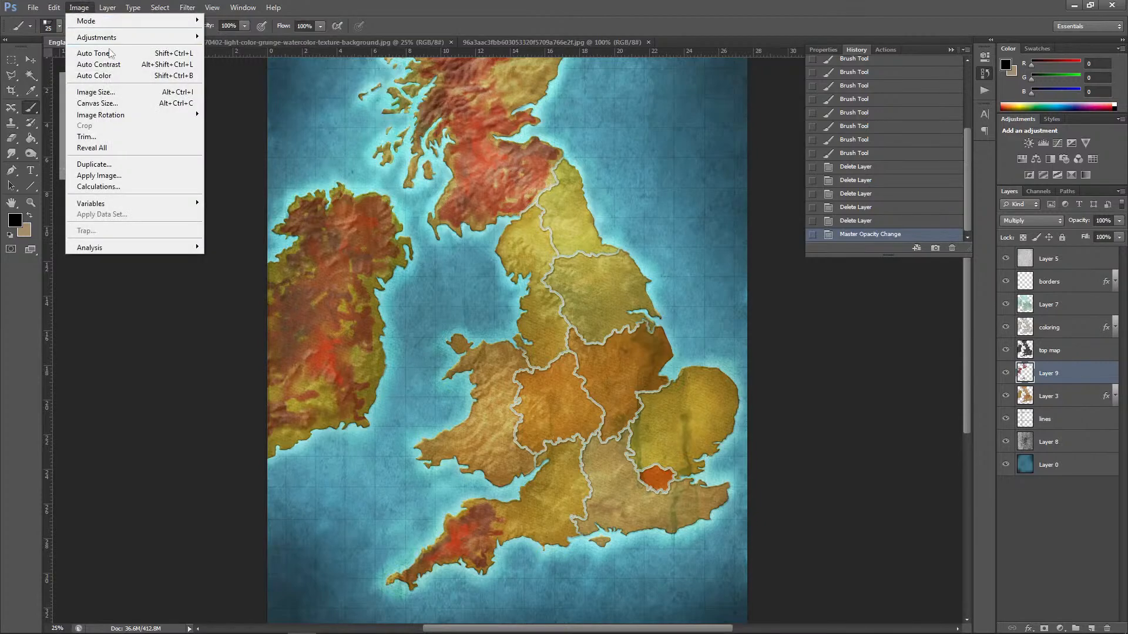
click(287, 7)
click(108, 7)
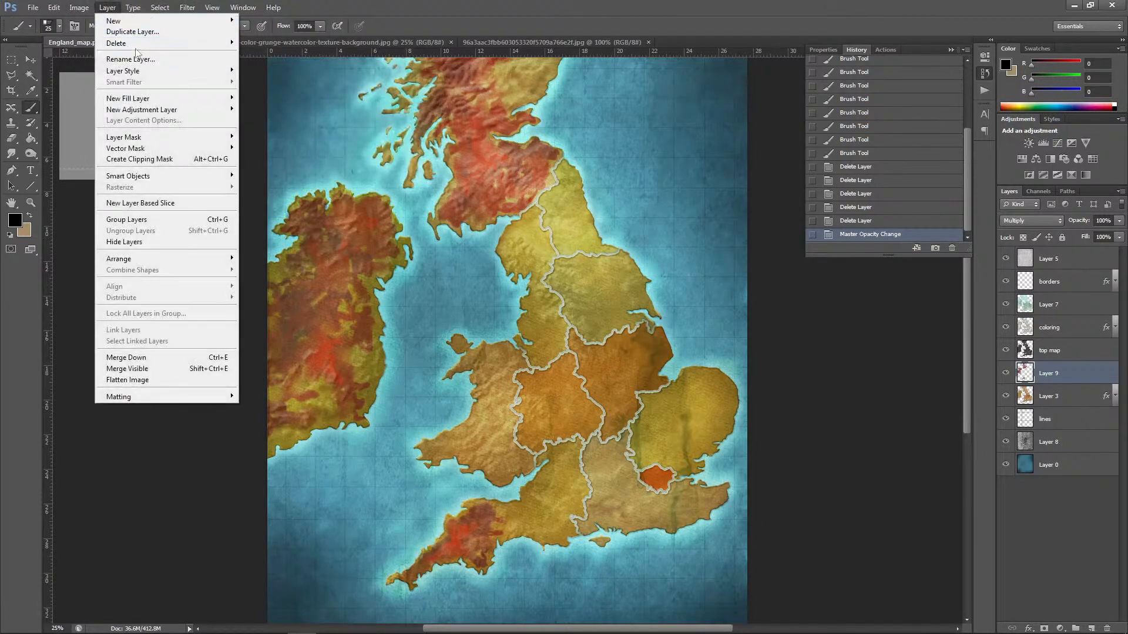
mouse_move(135, 71)
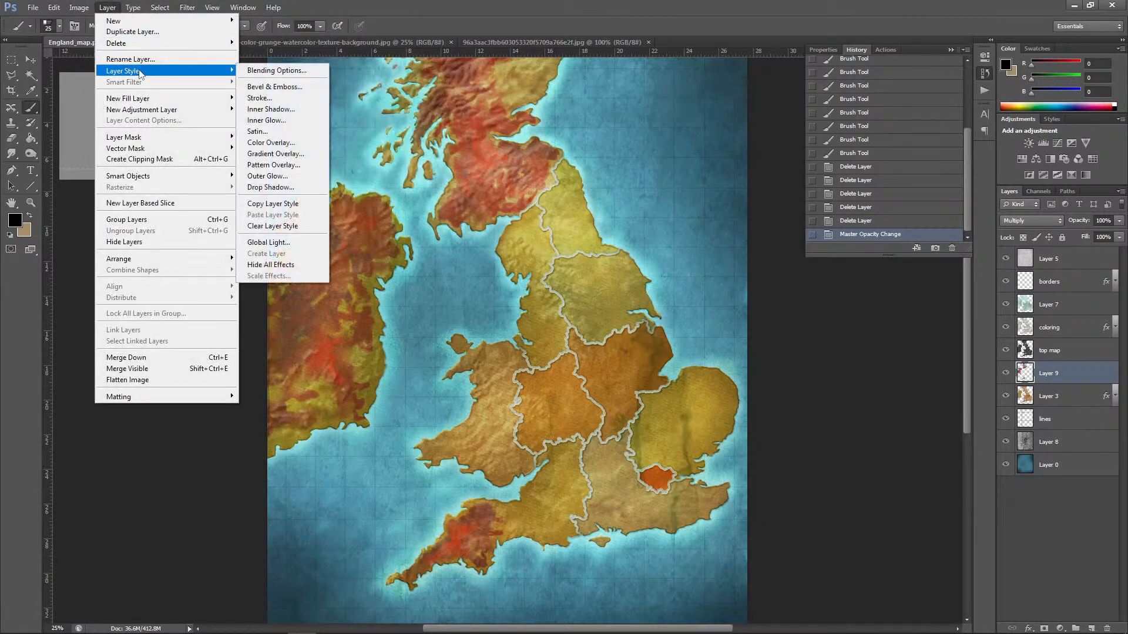
click(276, 187)
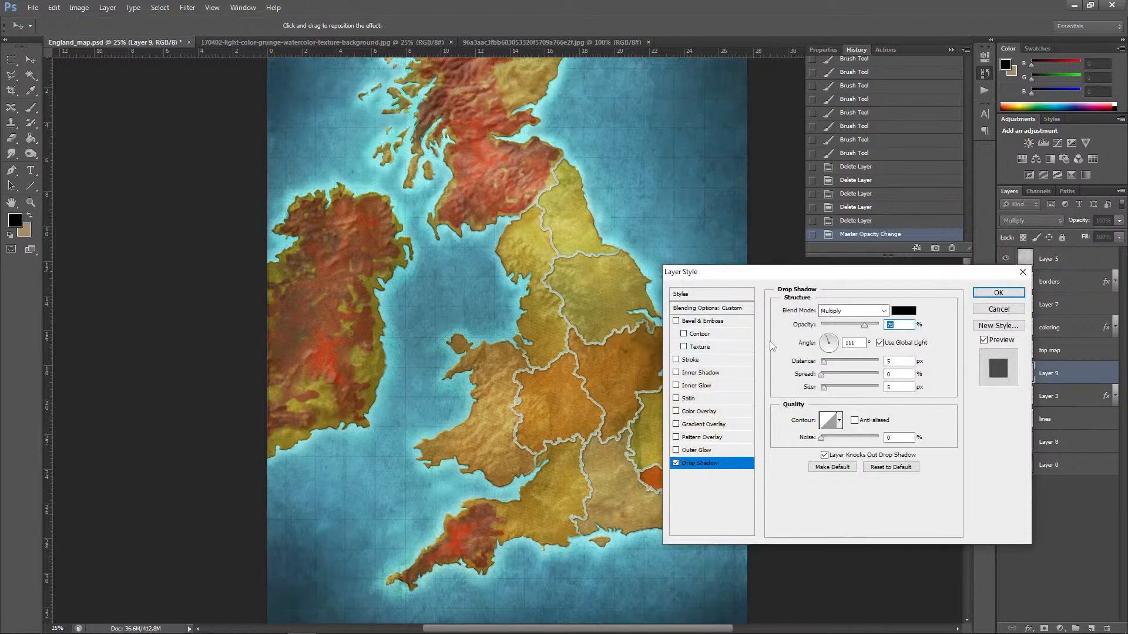
click(880, 343)
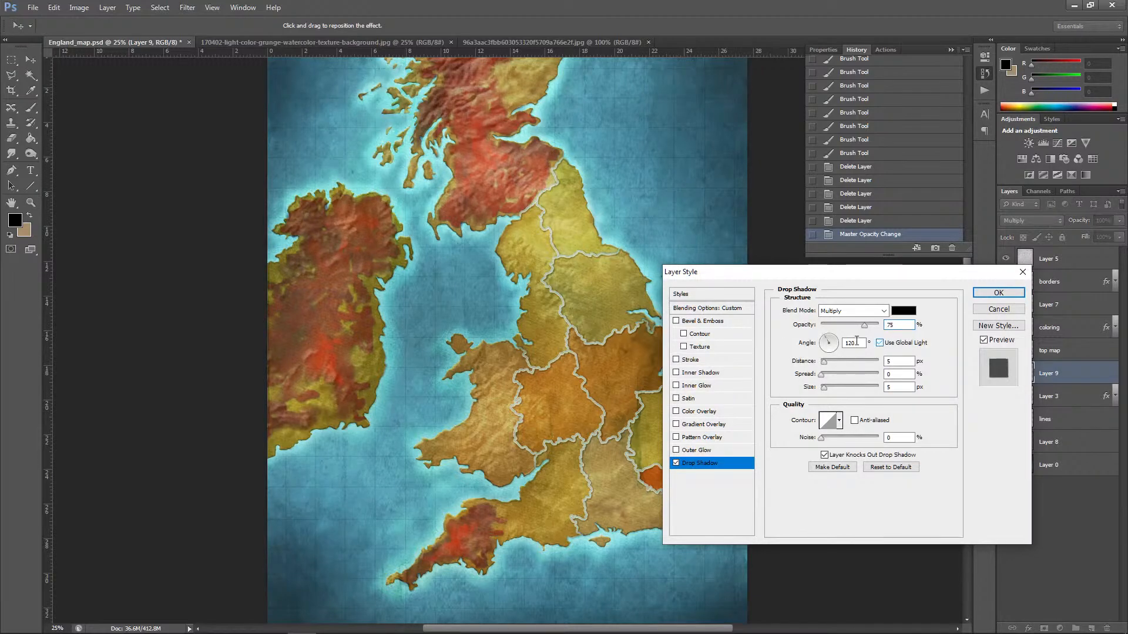
click(829, 342)
drag(864, 325, 875, 326)
mouse_move(830, 394)
mouse_down()
mouse_move(825, 338)
mouse_move(826, 376)
mouse_up()
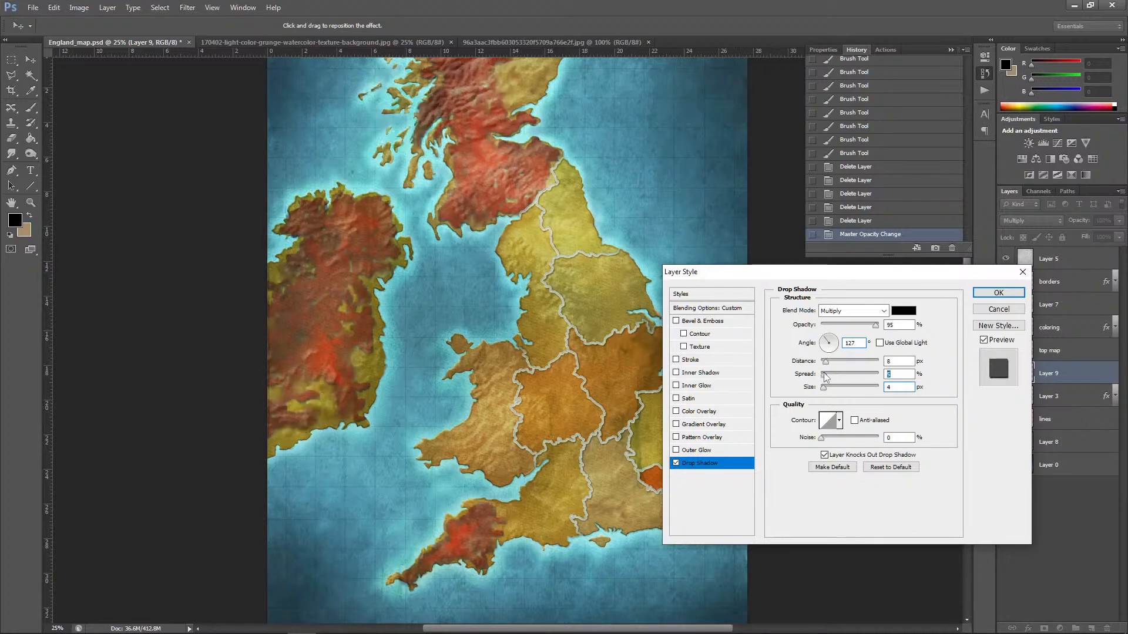
Step: Set Layer 9's shadow color to a very dark red, fine-tune the shadow's offset, and apply the style
click(904, 311)
click(856, 500)
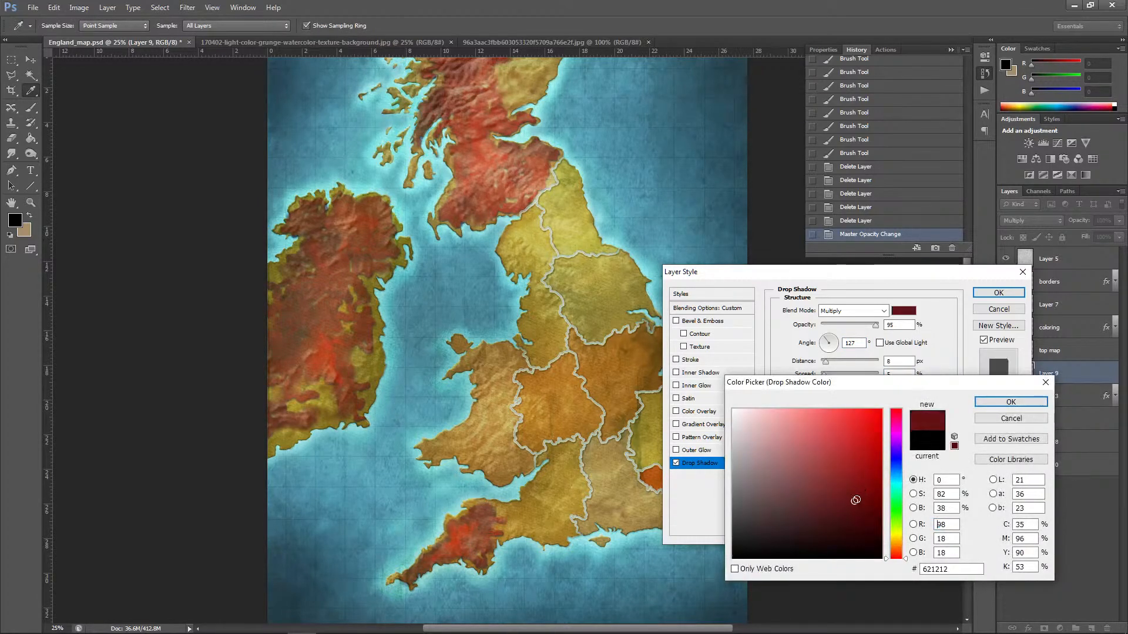
click(858, 533)
click(1011, 402)
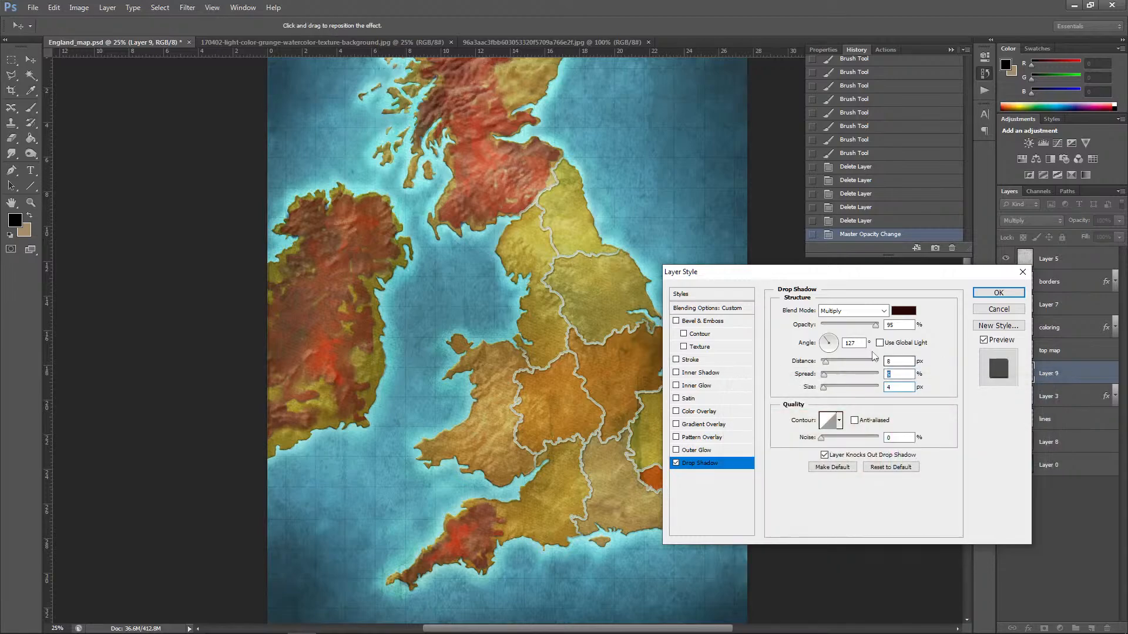
mouse_move(826, 362)
mouse_down()
mouse_move(826, 389)
mouse_move(828, 375)
mouse_up()
click(998, 293)
key(b)
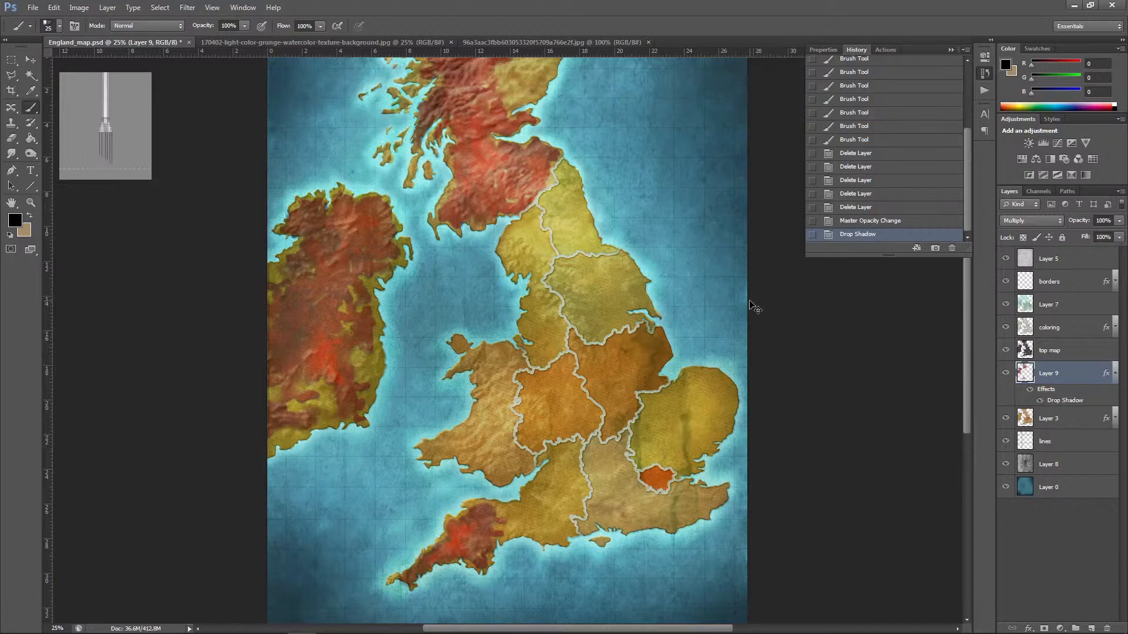
Step: Collapse Layer 9's effects list and rename the layer "red weed"
key(ctrl+minus)
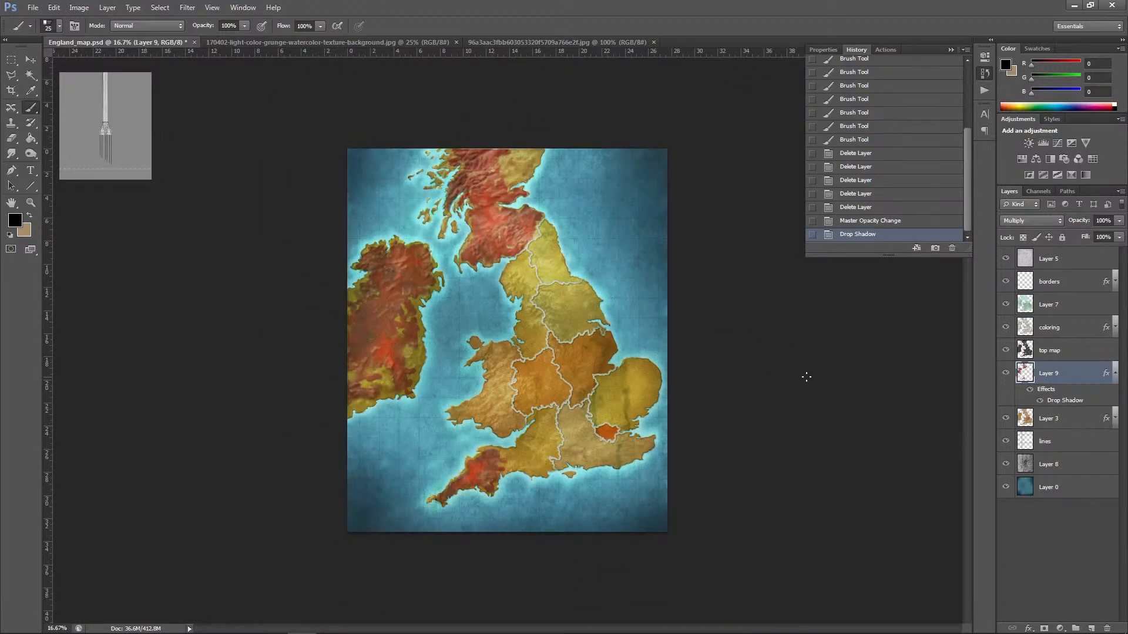
click(1115, 373)
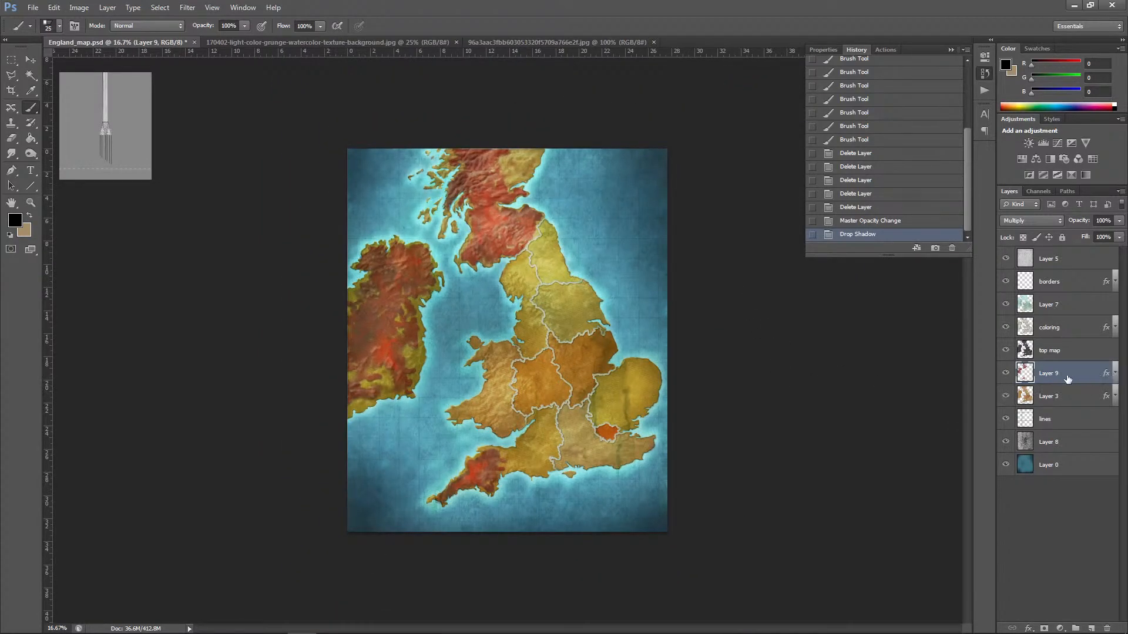
double_click(1053, 374)
text(red weed)
Step: Commit the red weed layer name and close the watercolor texture and the other reference image, keeping England_map.psd open
click(30, 60)
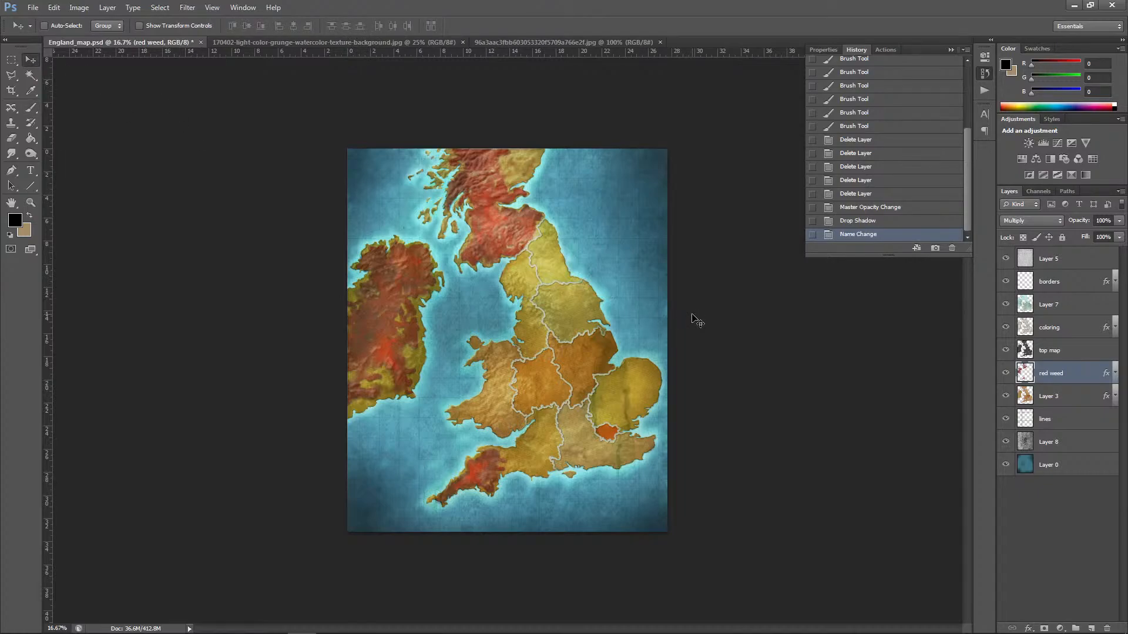
click(660, 42)
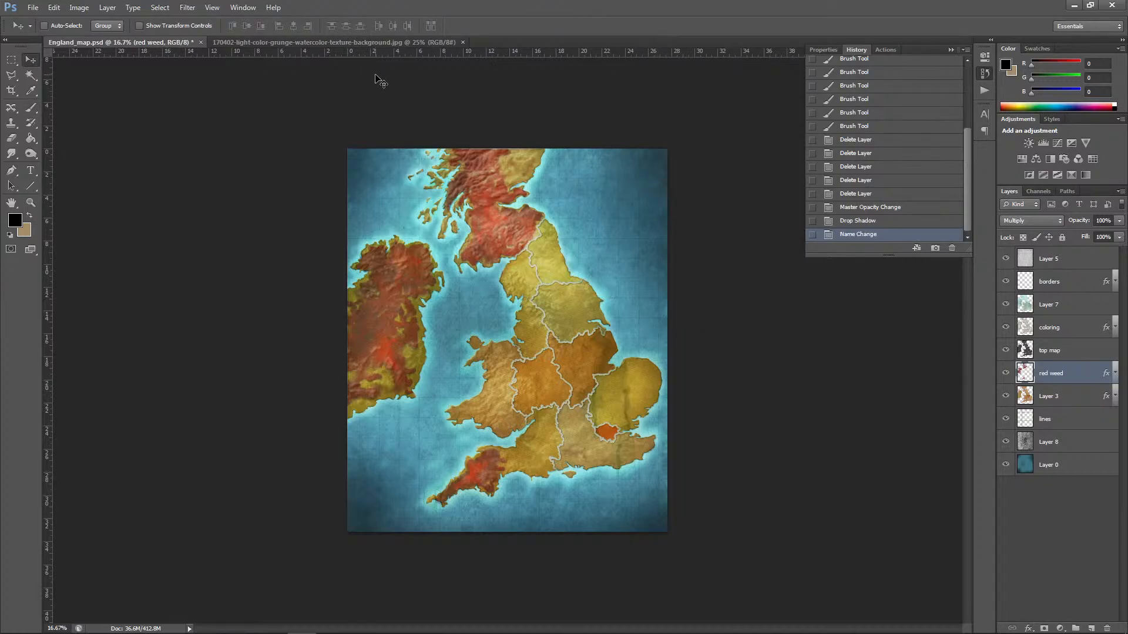
click(462, 42)
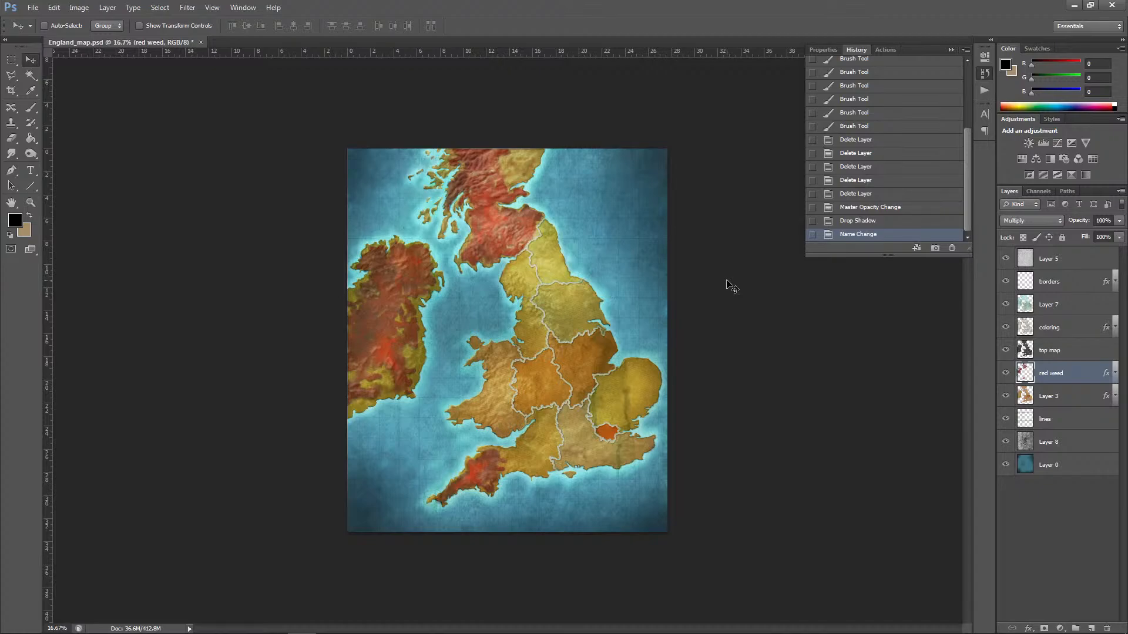
key(ctrl+plus)
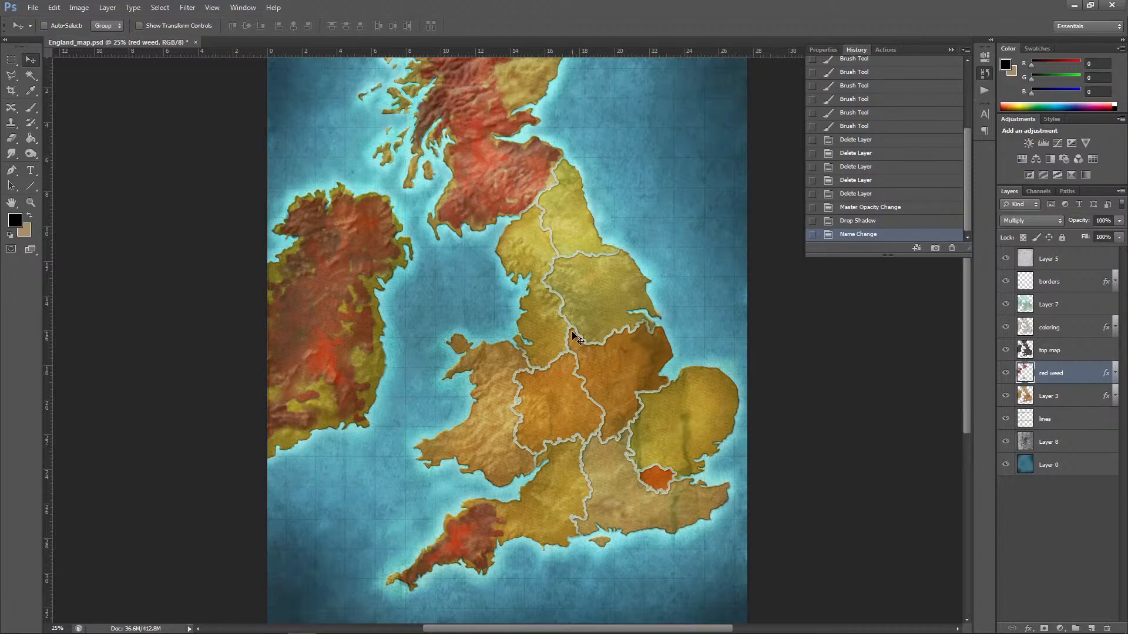
Step: Switch to Chrome, unmute the "Making a Map." live stream on YouTube, and check its page and live chat
mouse_move(490, 628)
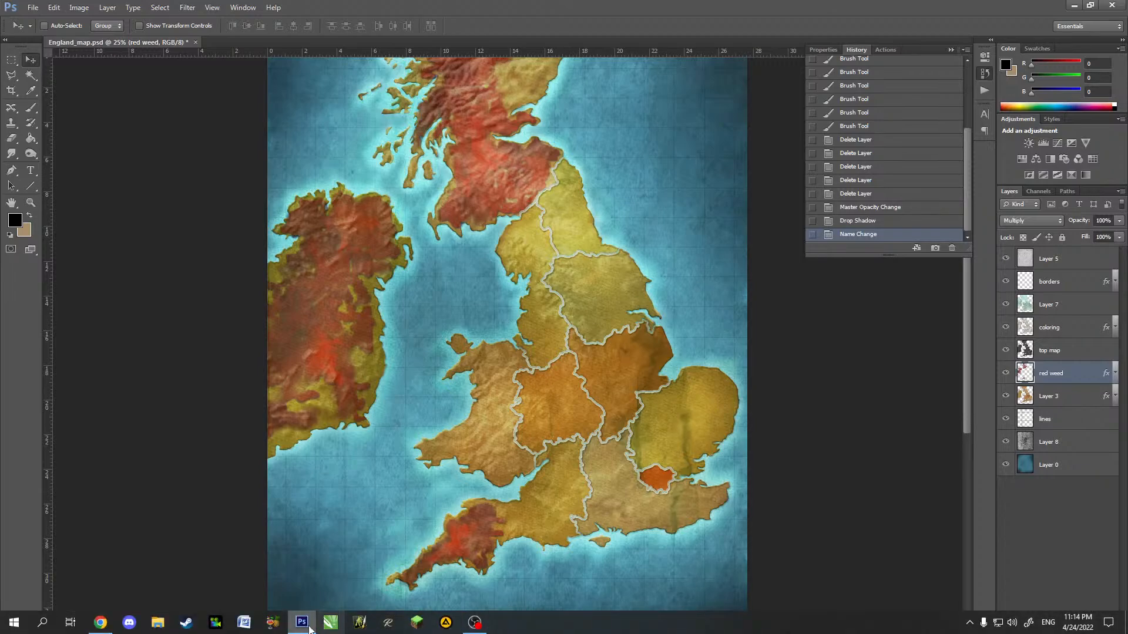
click(100, 623)
scroll(597, 454, up, 7)
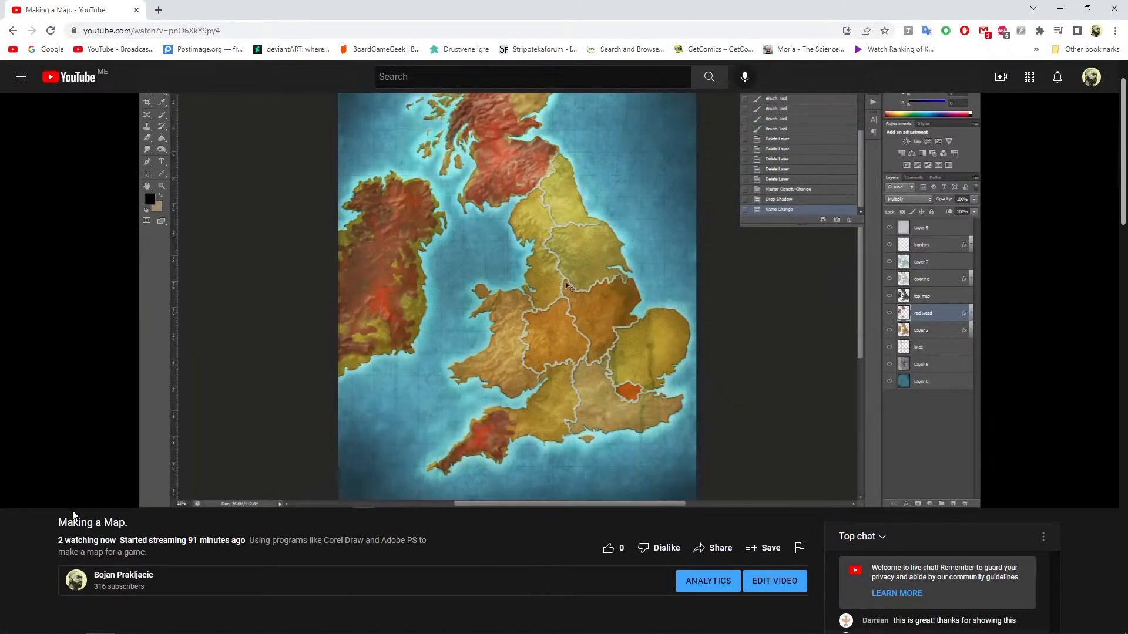
click(75, 498)
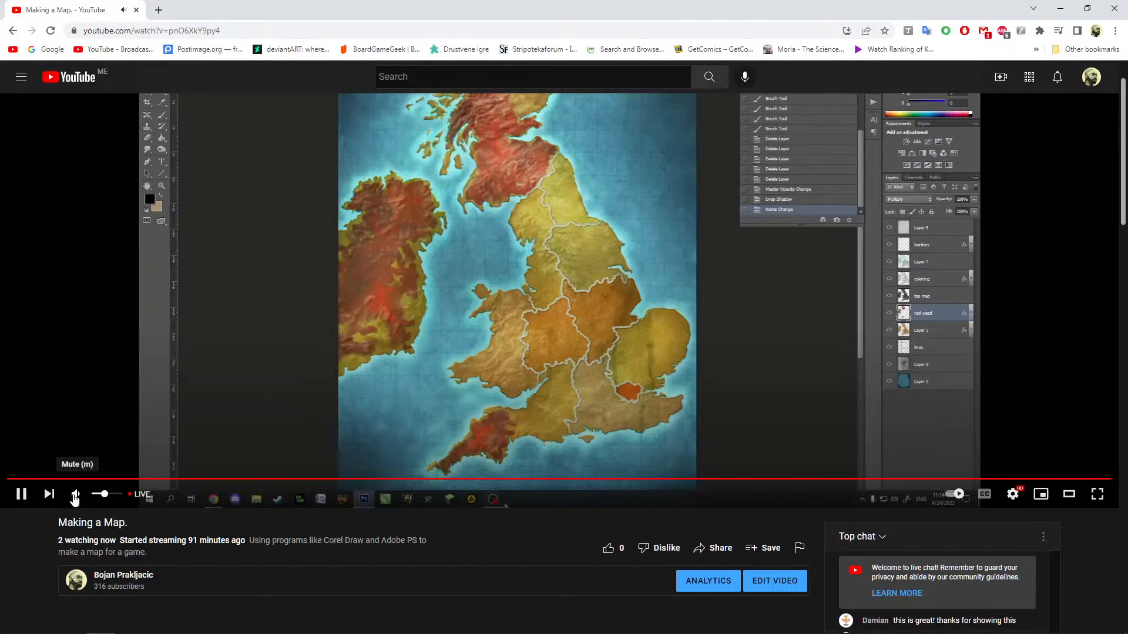
scroll(534, 562, down, 12)
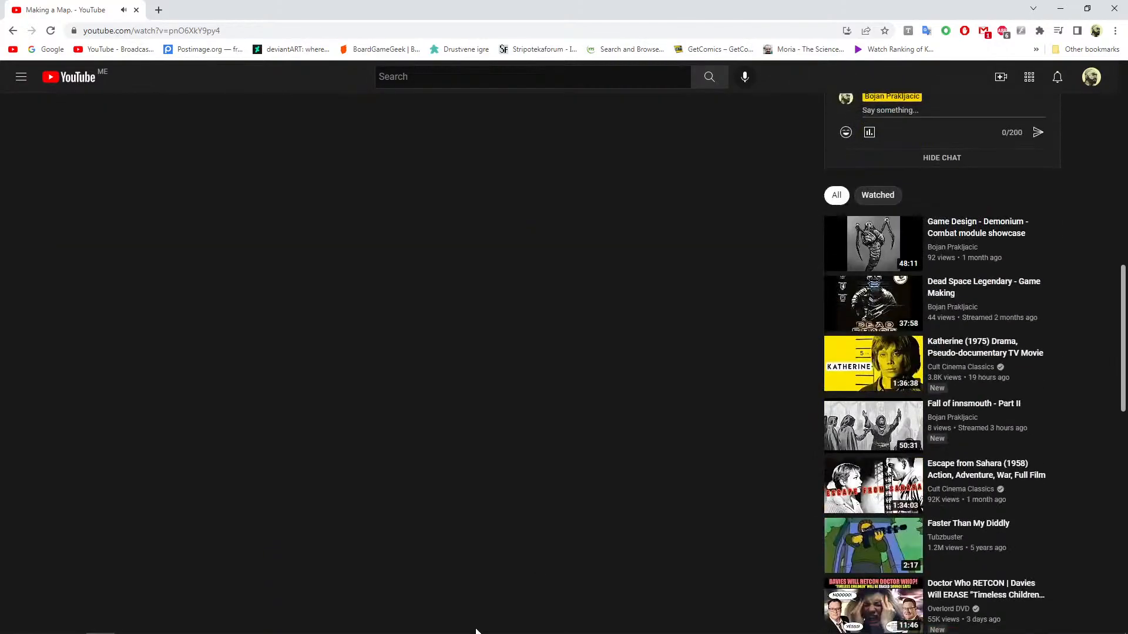
scroll(555, 555, up, 5)
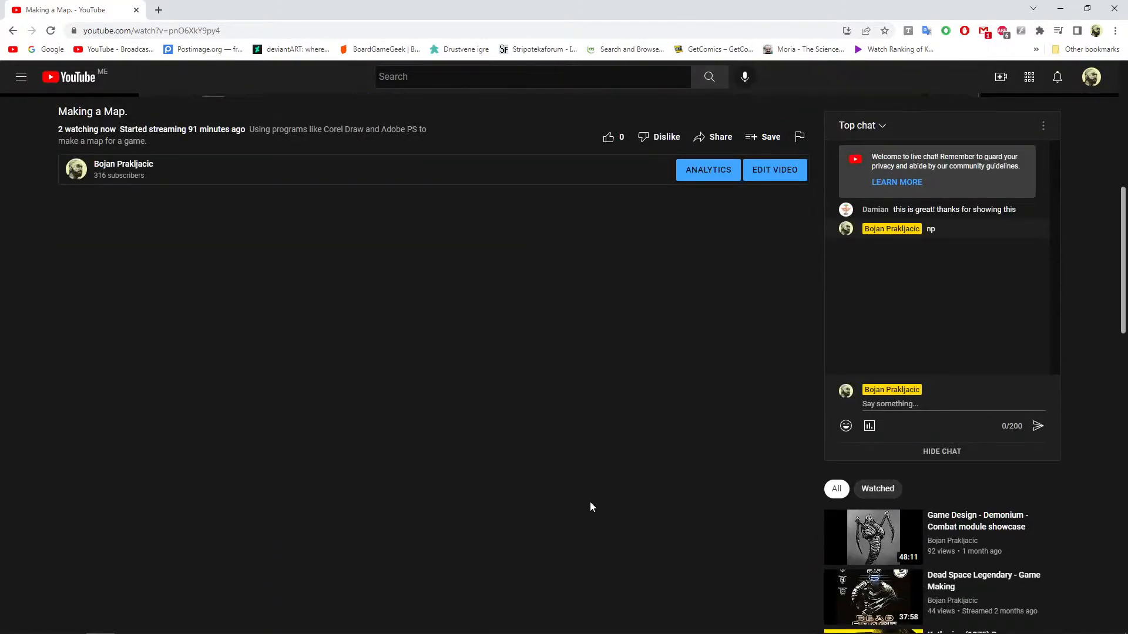